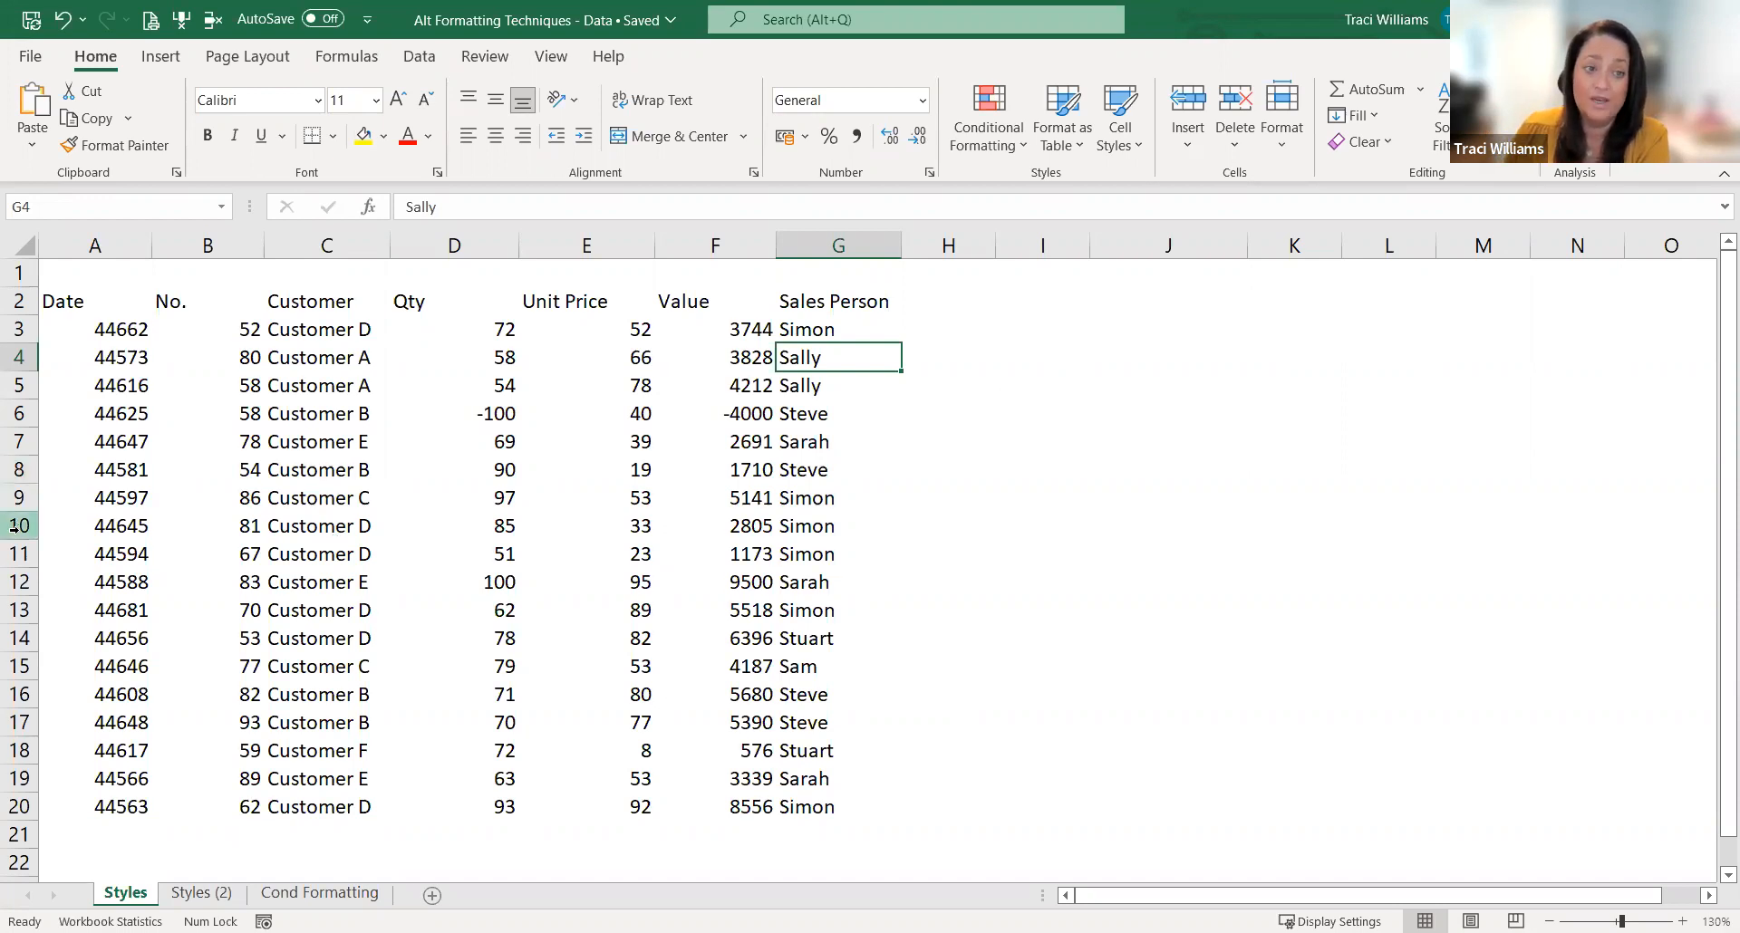
# Step: Centre the column headings in A2:G2 horizontally and vertically, and make them bold at font size 12
pyautogui.moveTo(54, 299); pyautogui.dragTo(824, 302)
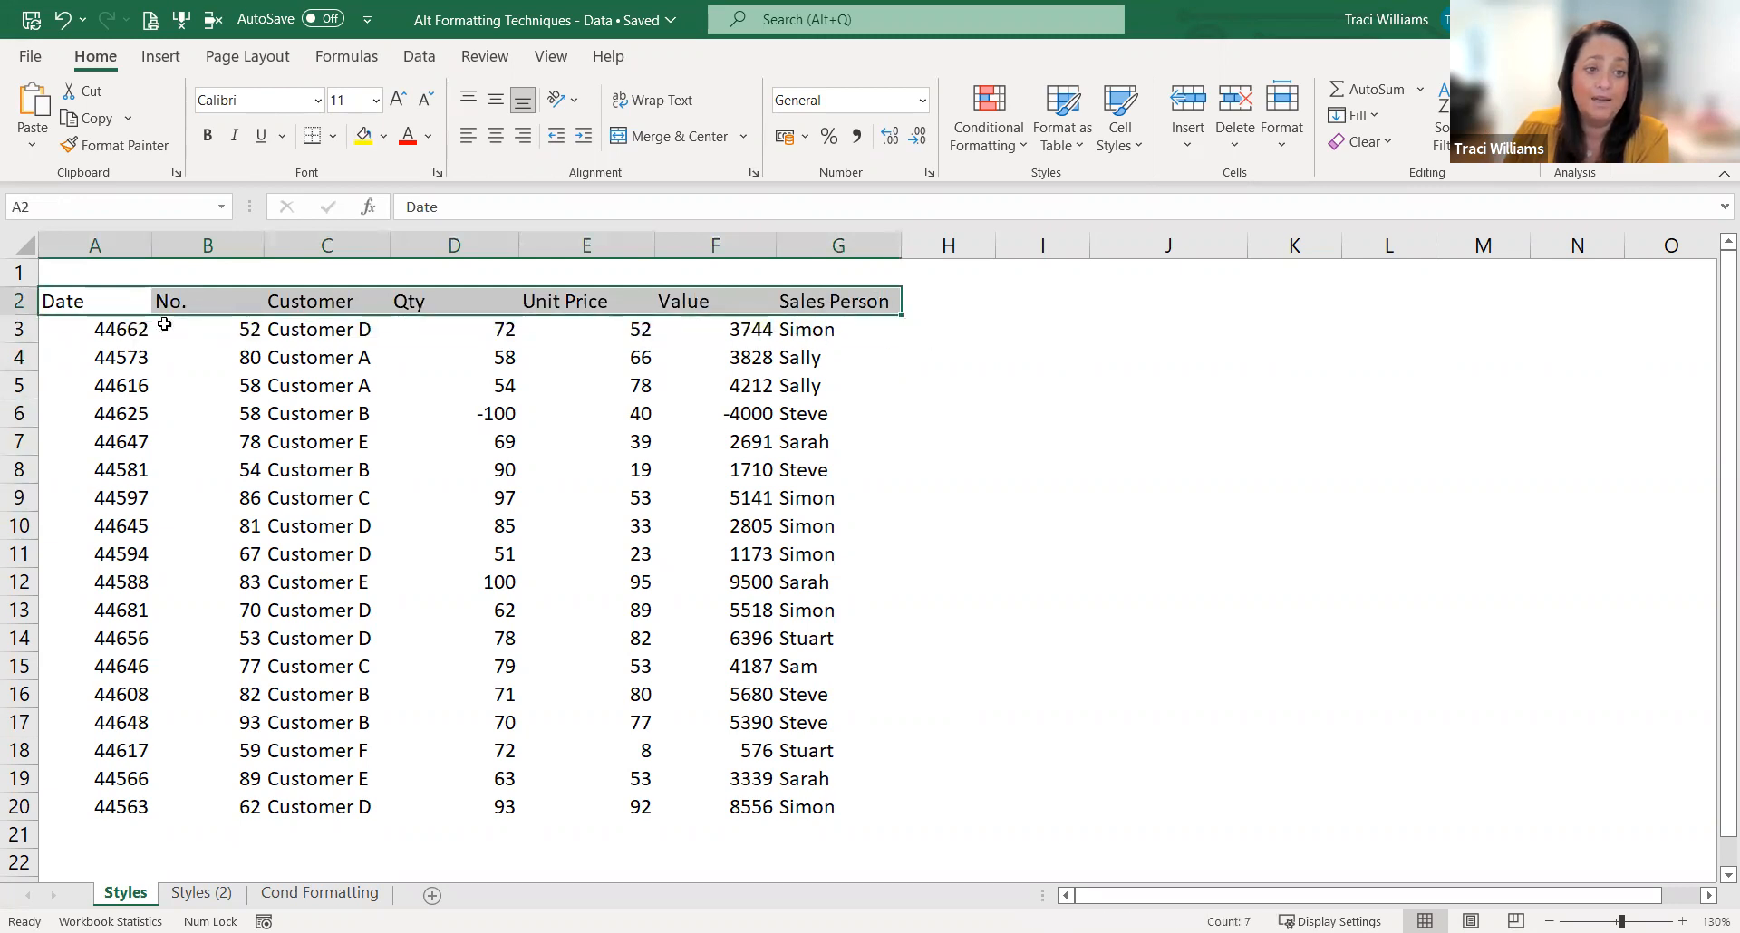
pyautogui.click(495, 99)
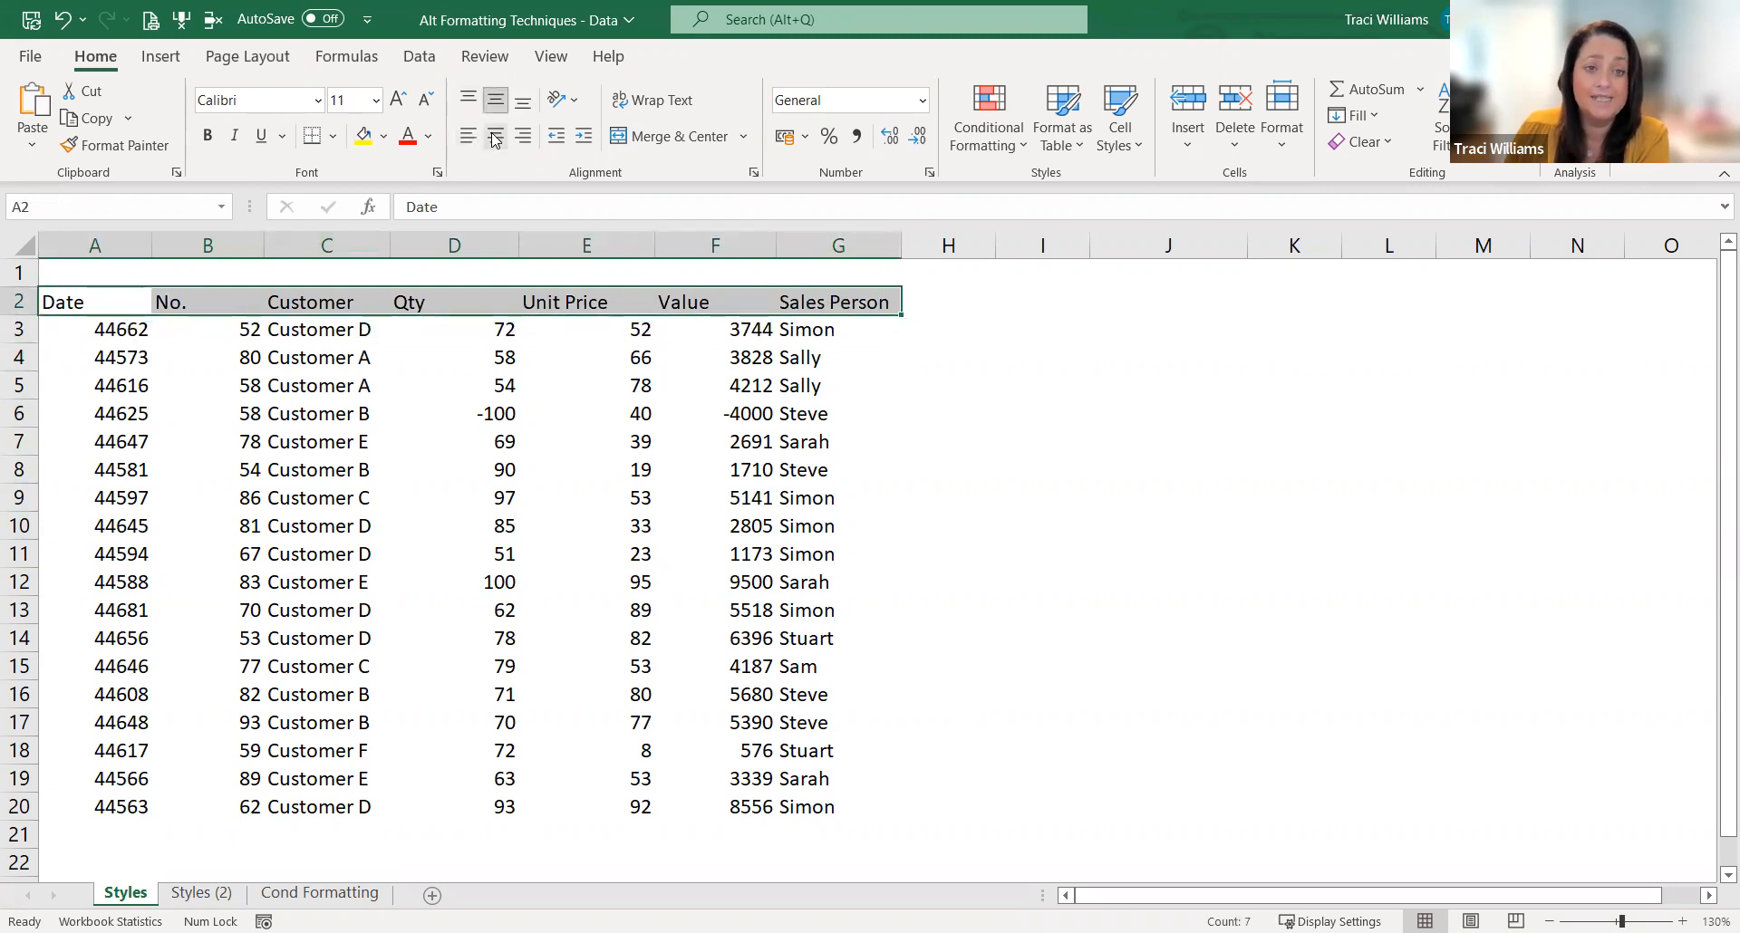
pyautogui.click(494, 135)
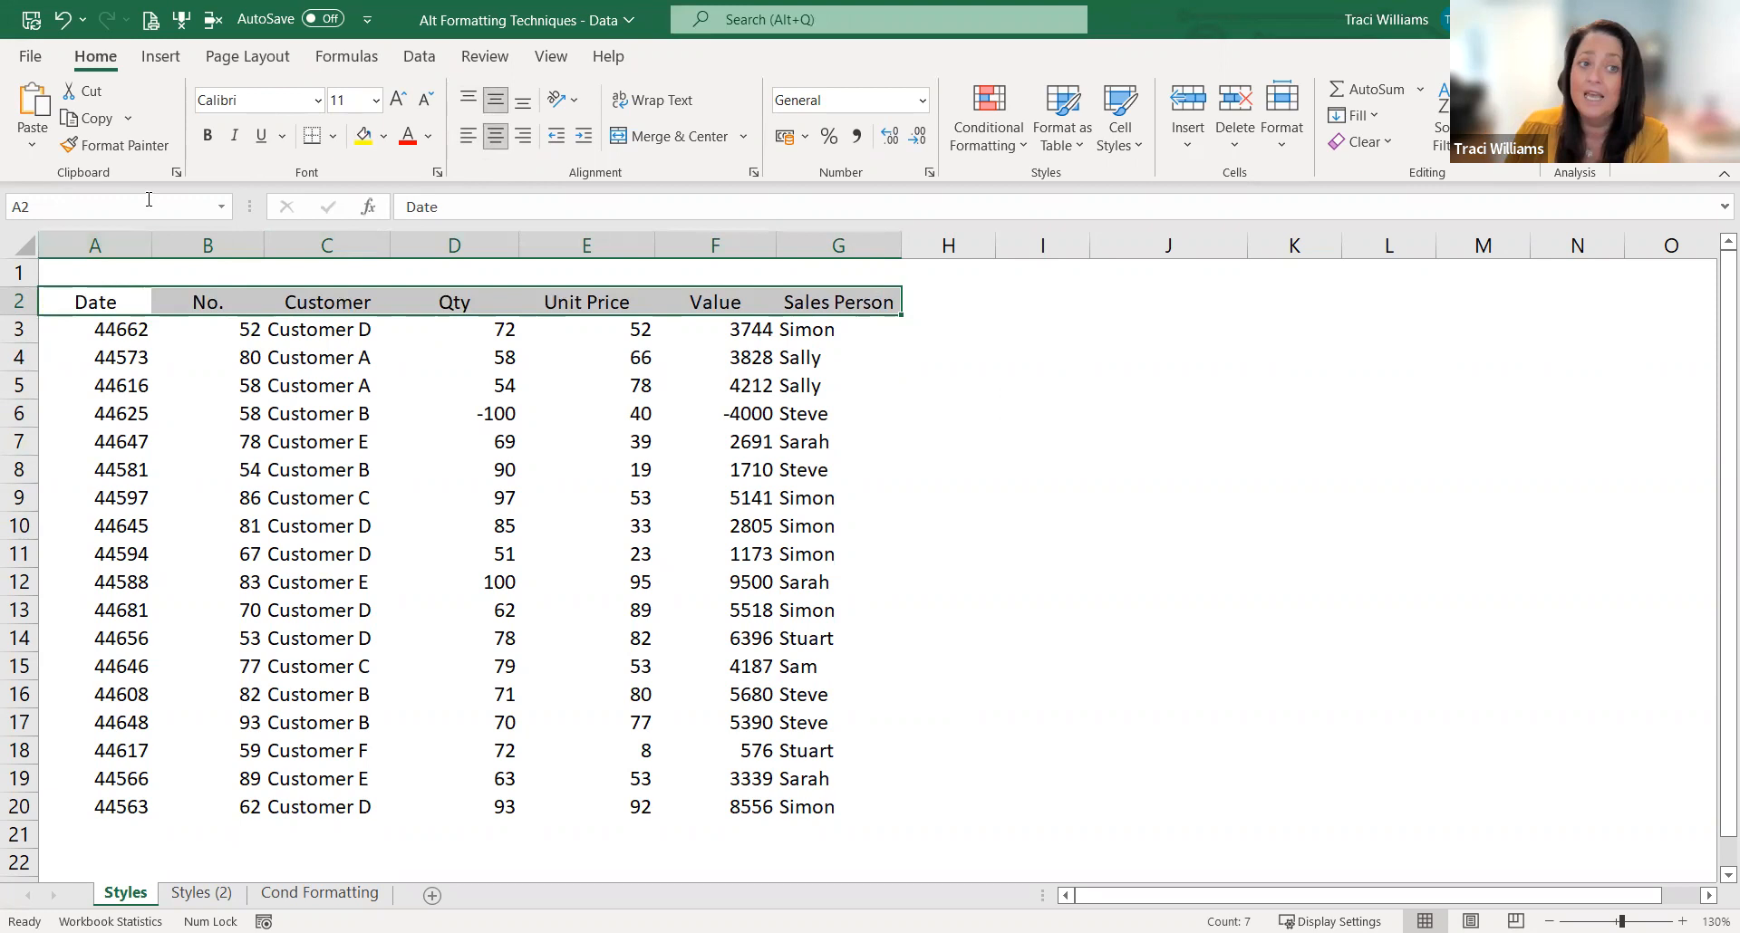
pyautogui.click(207, 138)
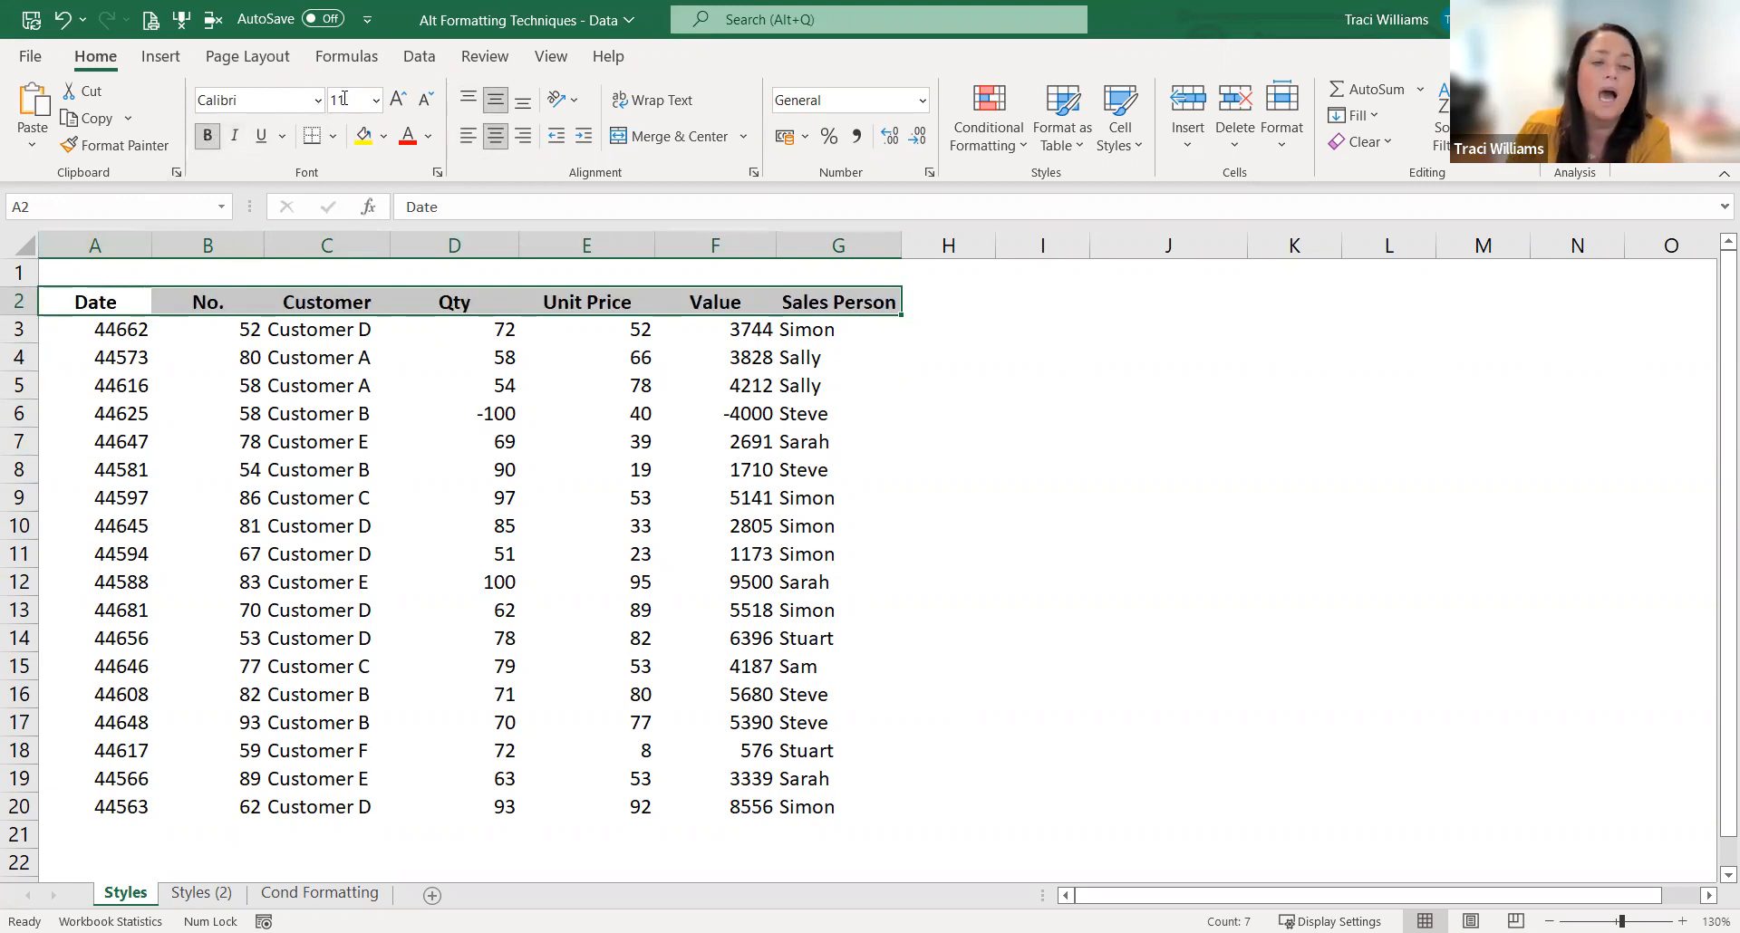
pyautogui.click(400, 103)
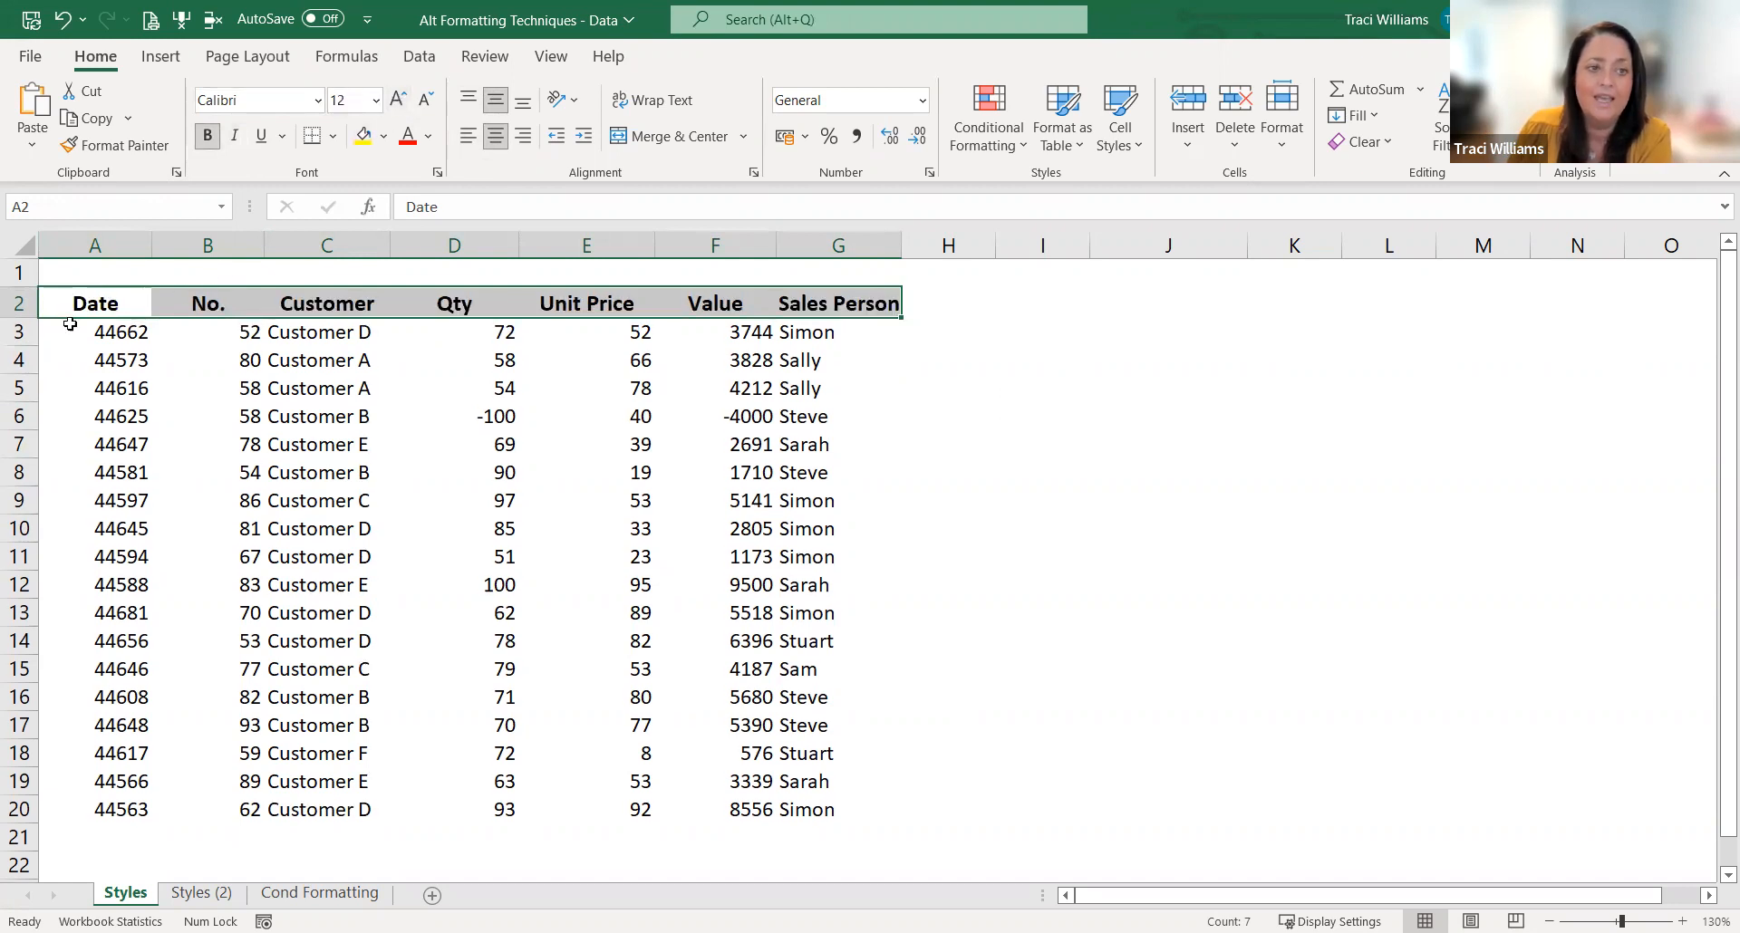
# Step: Increase the height of heading row 2 and wrap the text of the headings in A2:G2
pyautogui.moveTo(14, 319); pyautogui.dragTo(18, 340)
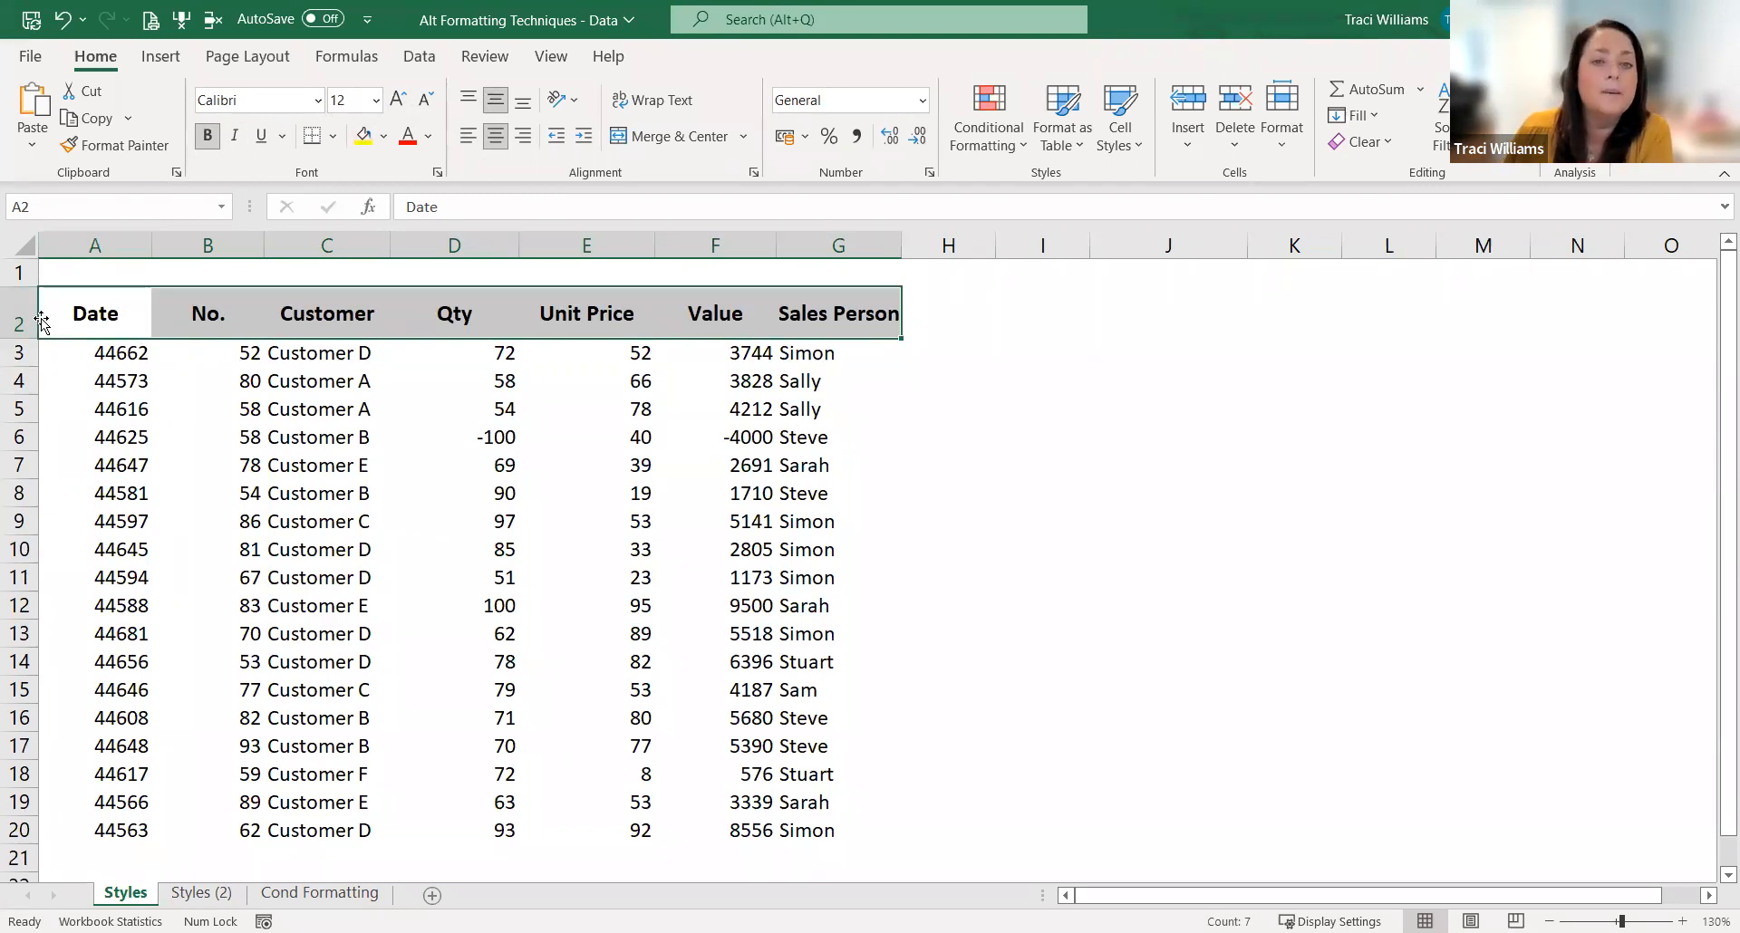
pyautogui.click(659, 102)
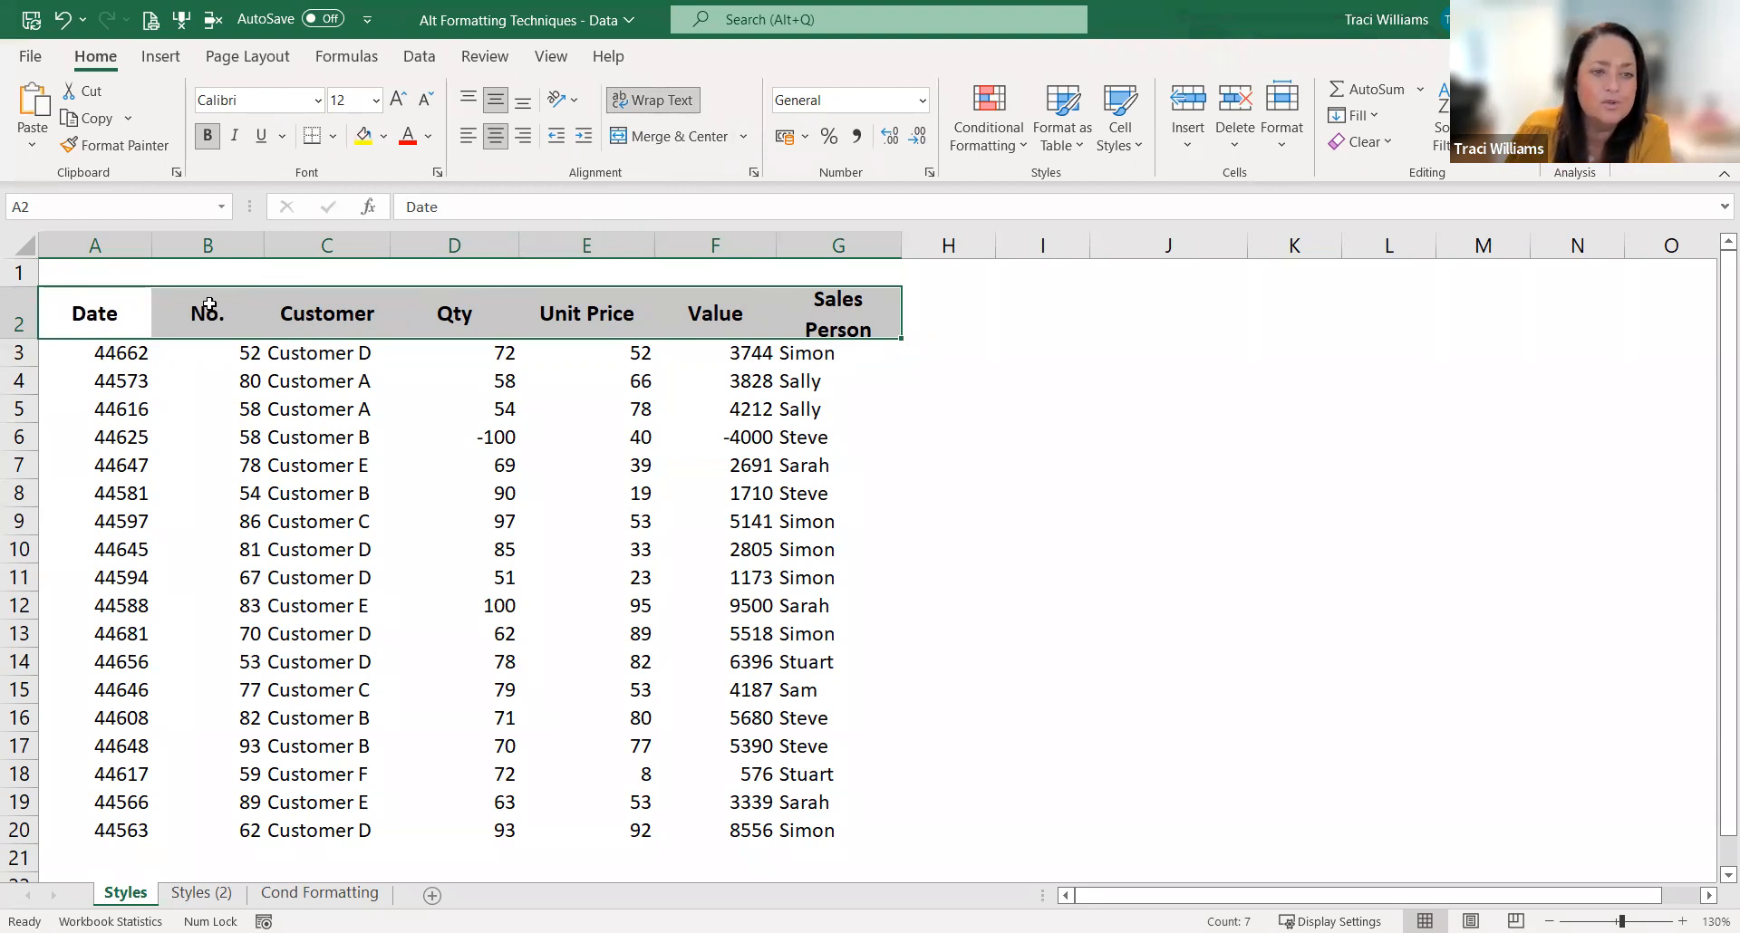
# Step: Add thin top and bottom borders to the headings in A2:G2 and auto-fit the height of row 2
pyautogui.click(334, 136)
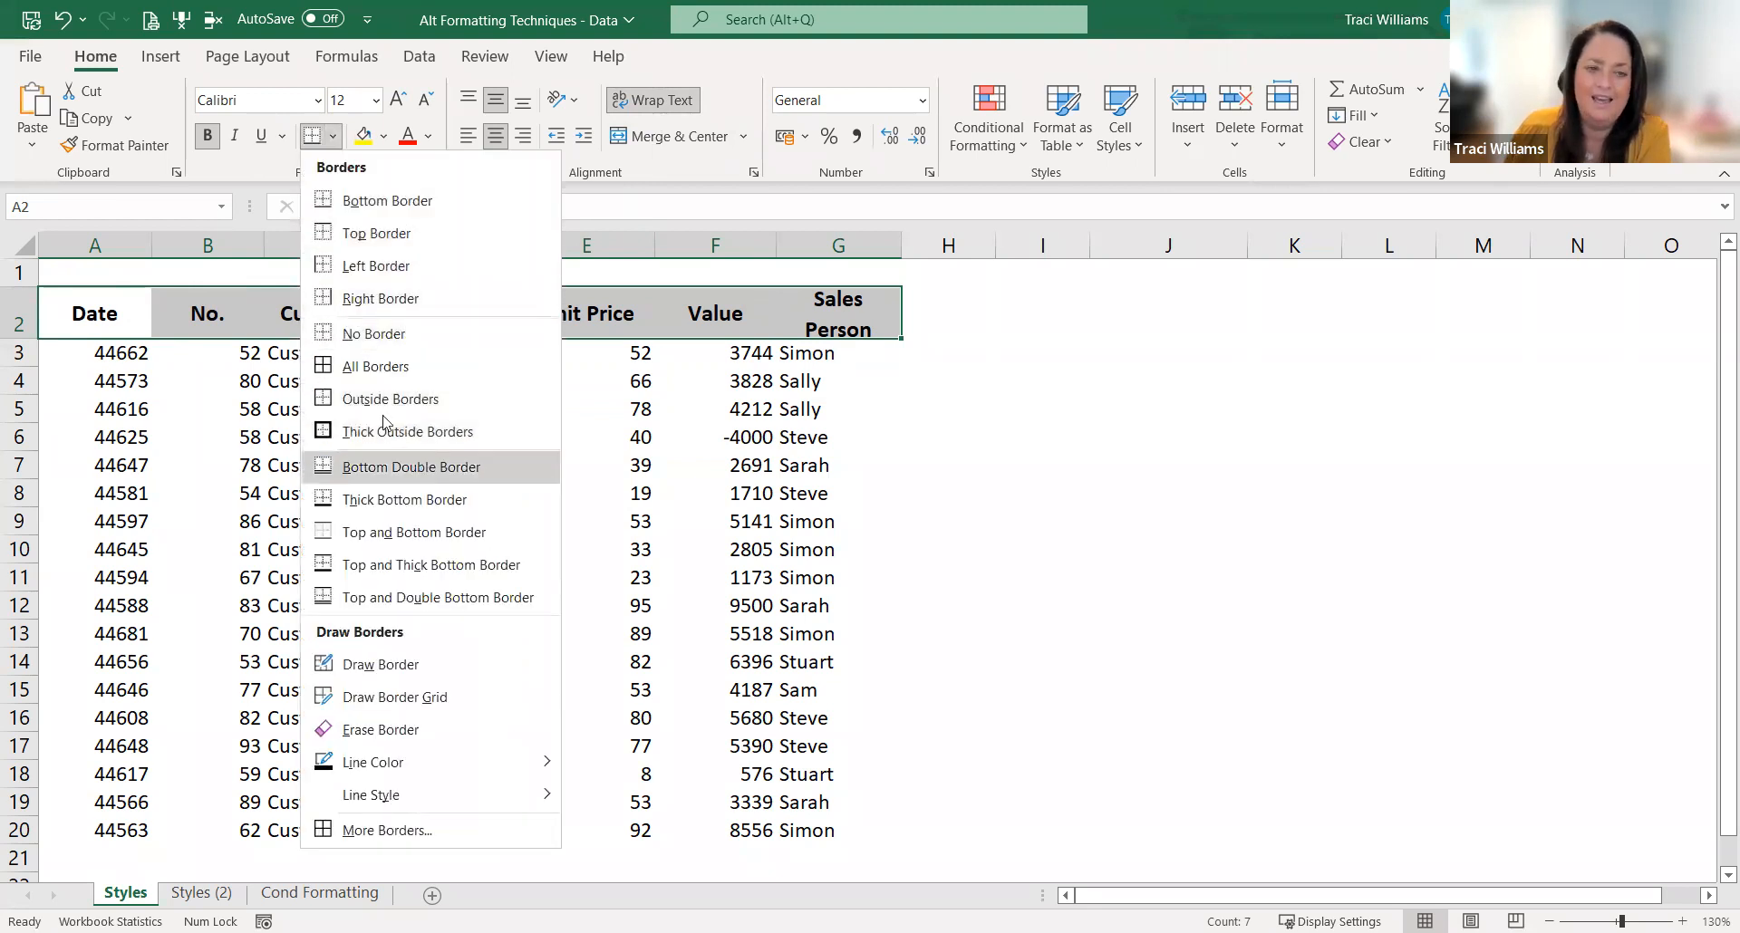
pyautogui.press('Escape')
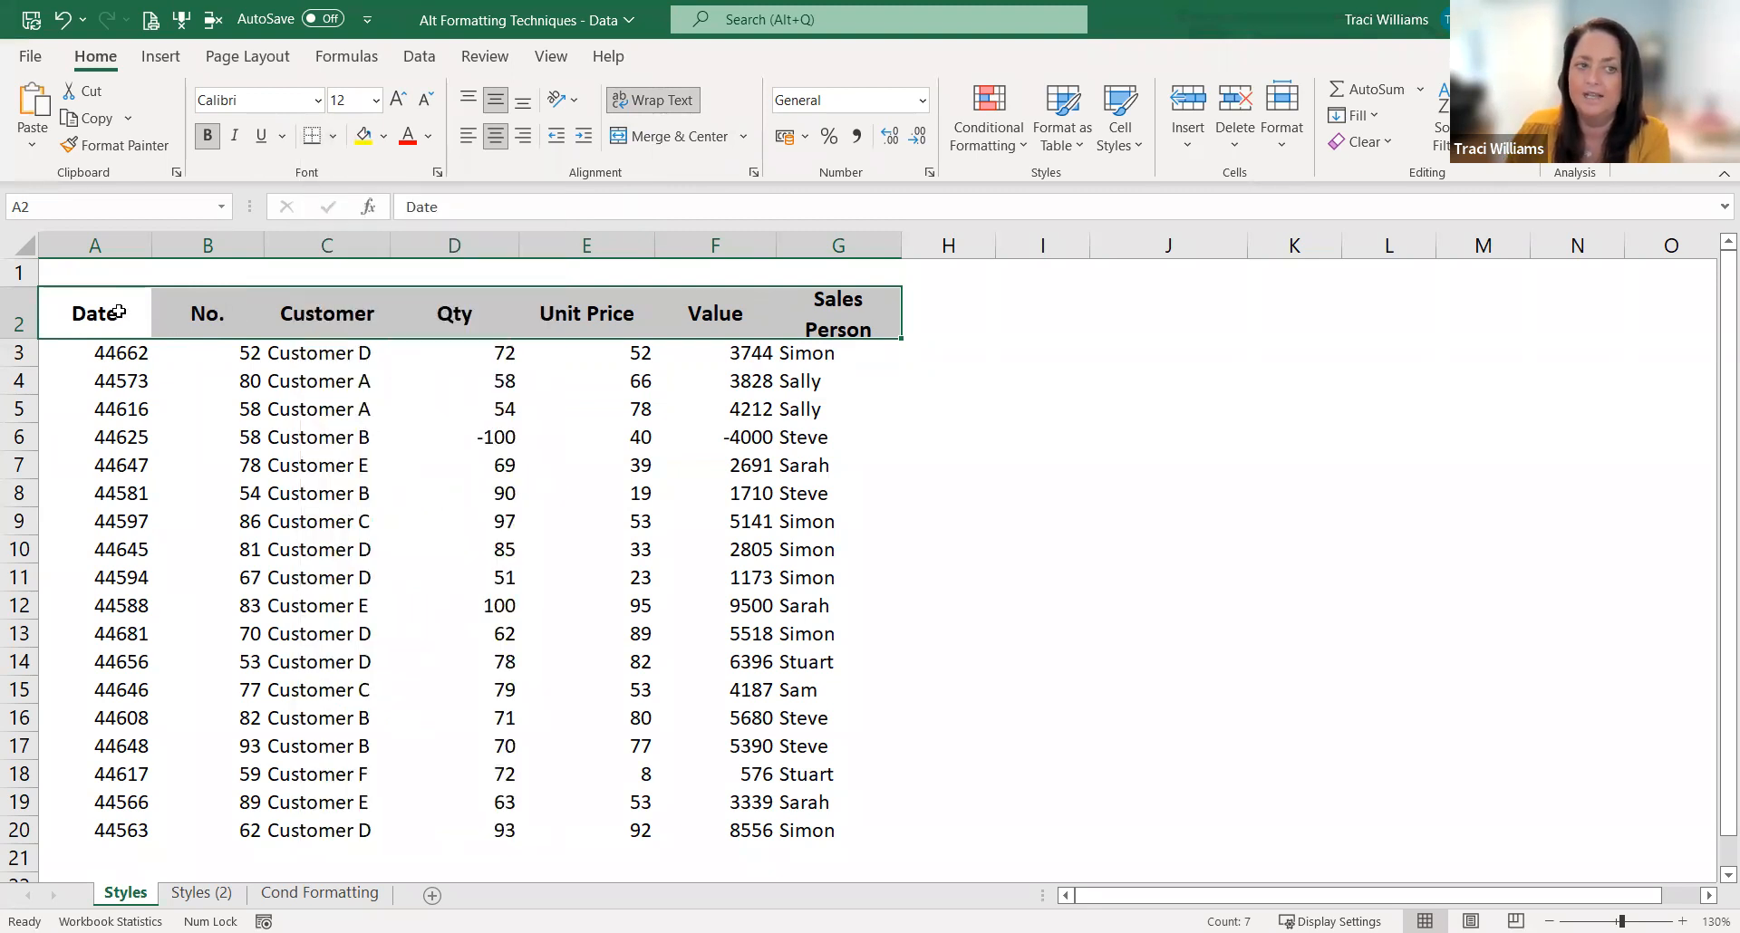
pyautogui.rightClick(118, 313)
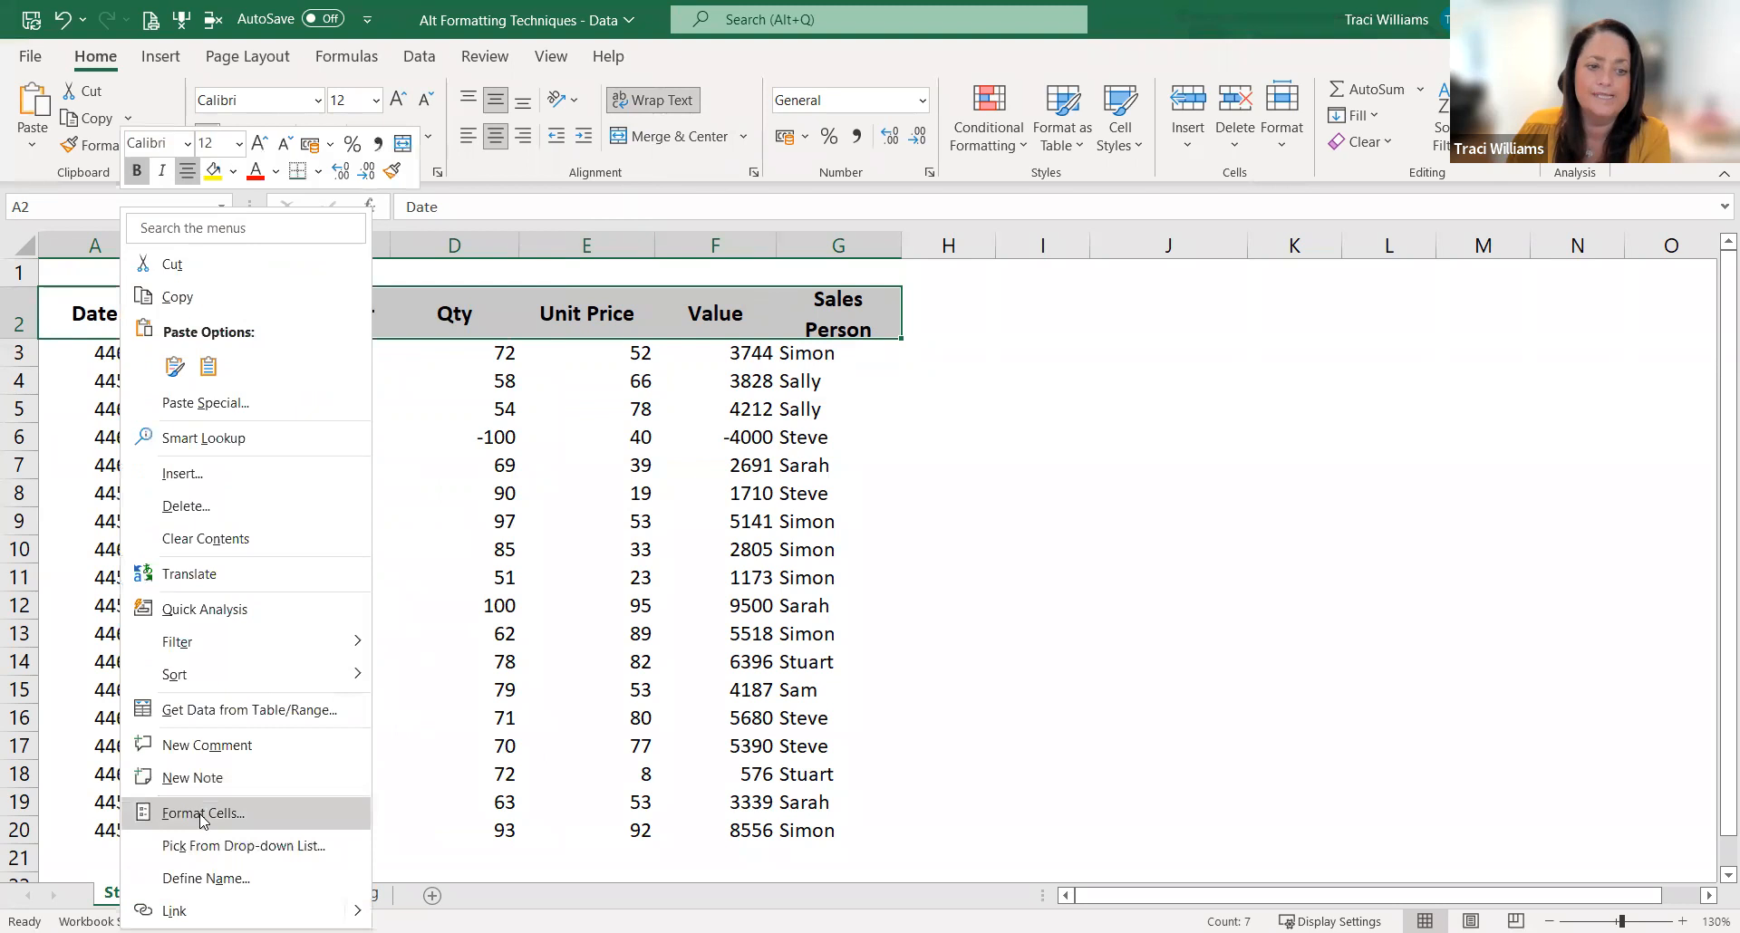
pyautogui.click(211, 815)
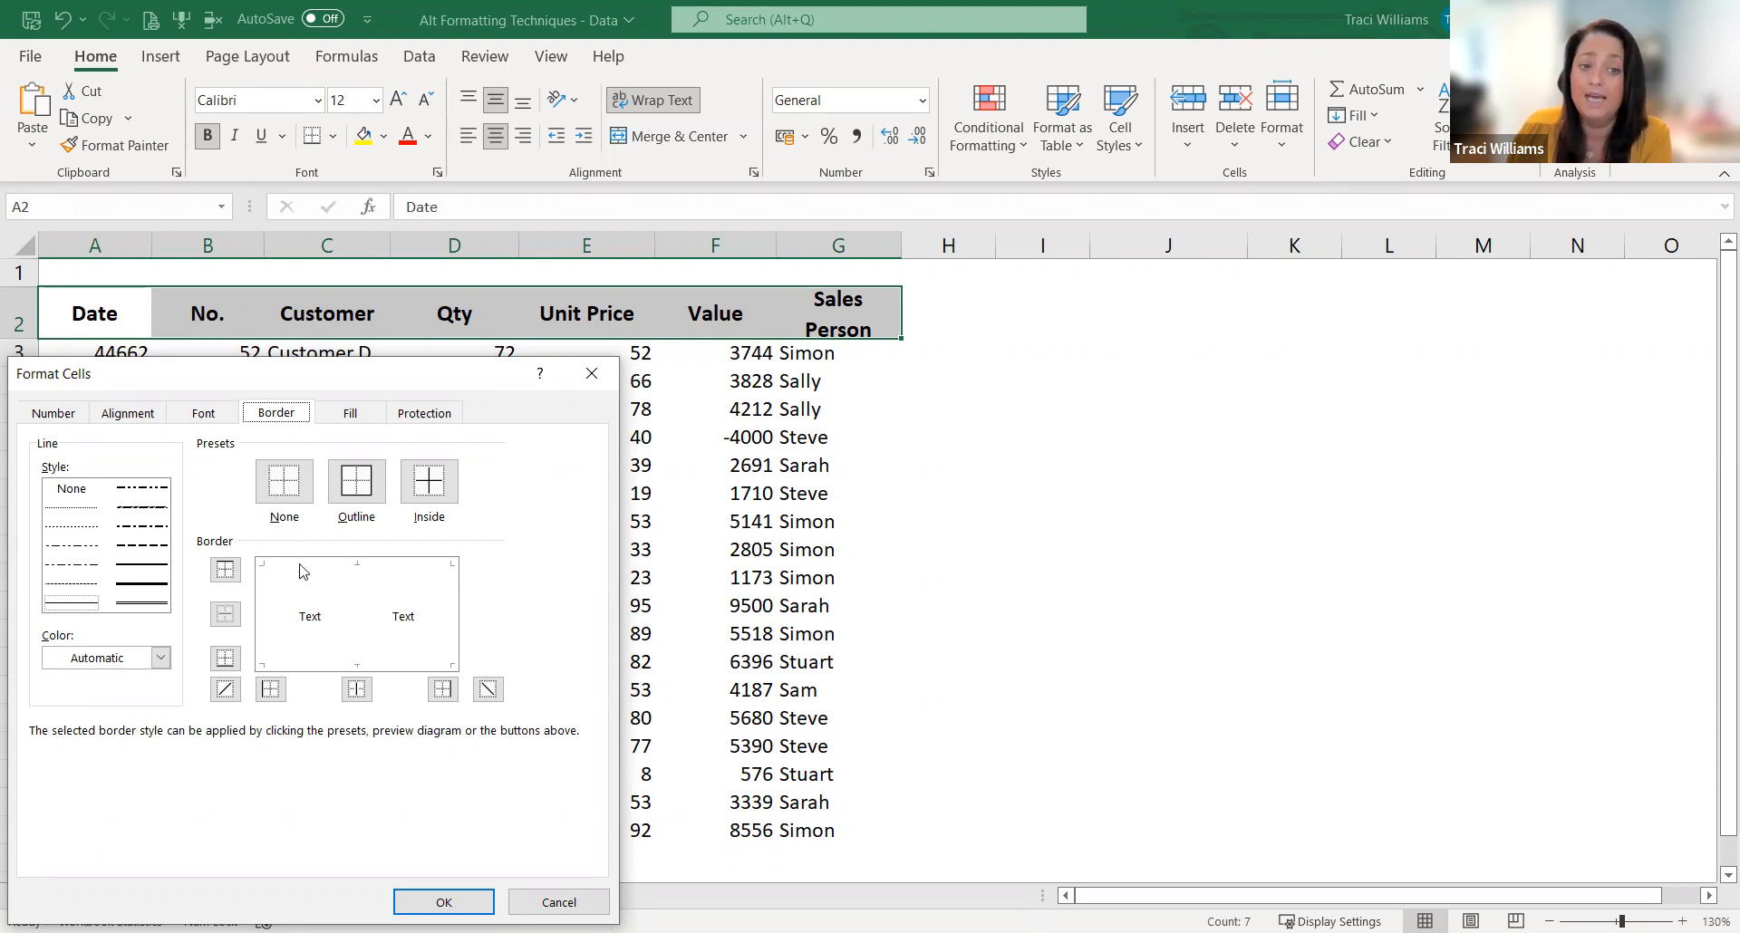
pyautogui.click(326, 569)
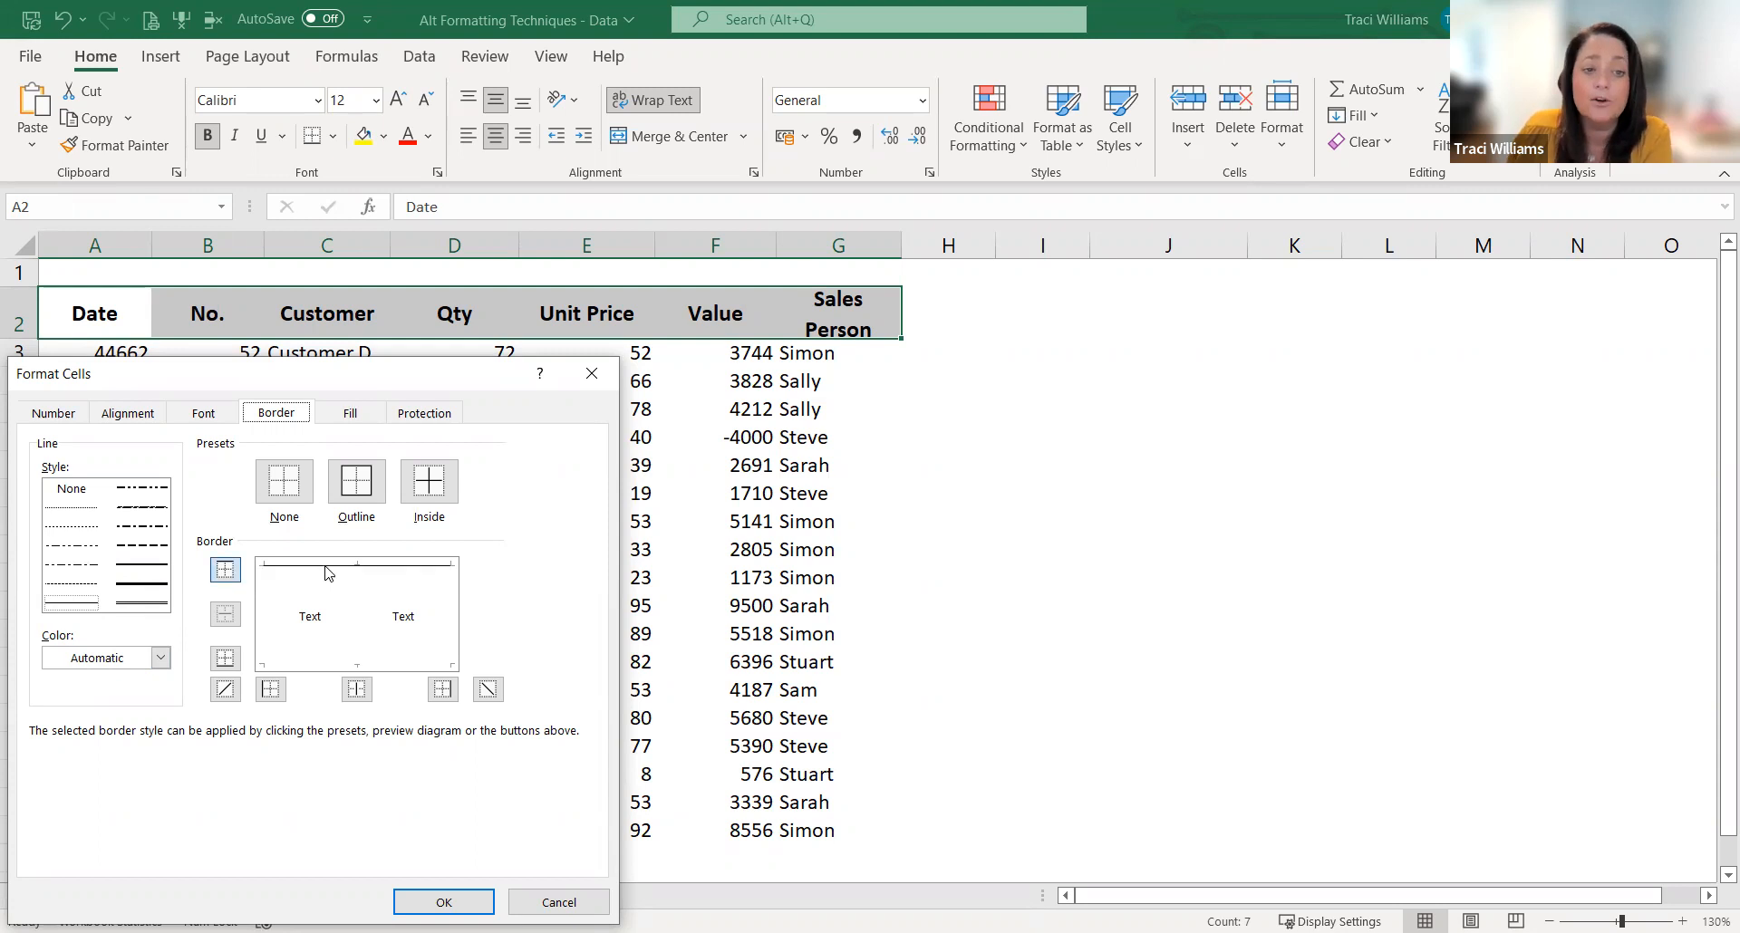
pyautogui.click(353, 668)
pyautogui.click(331, 666)
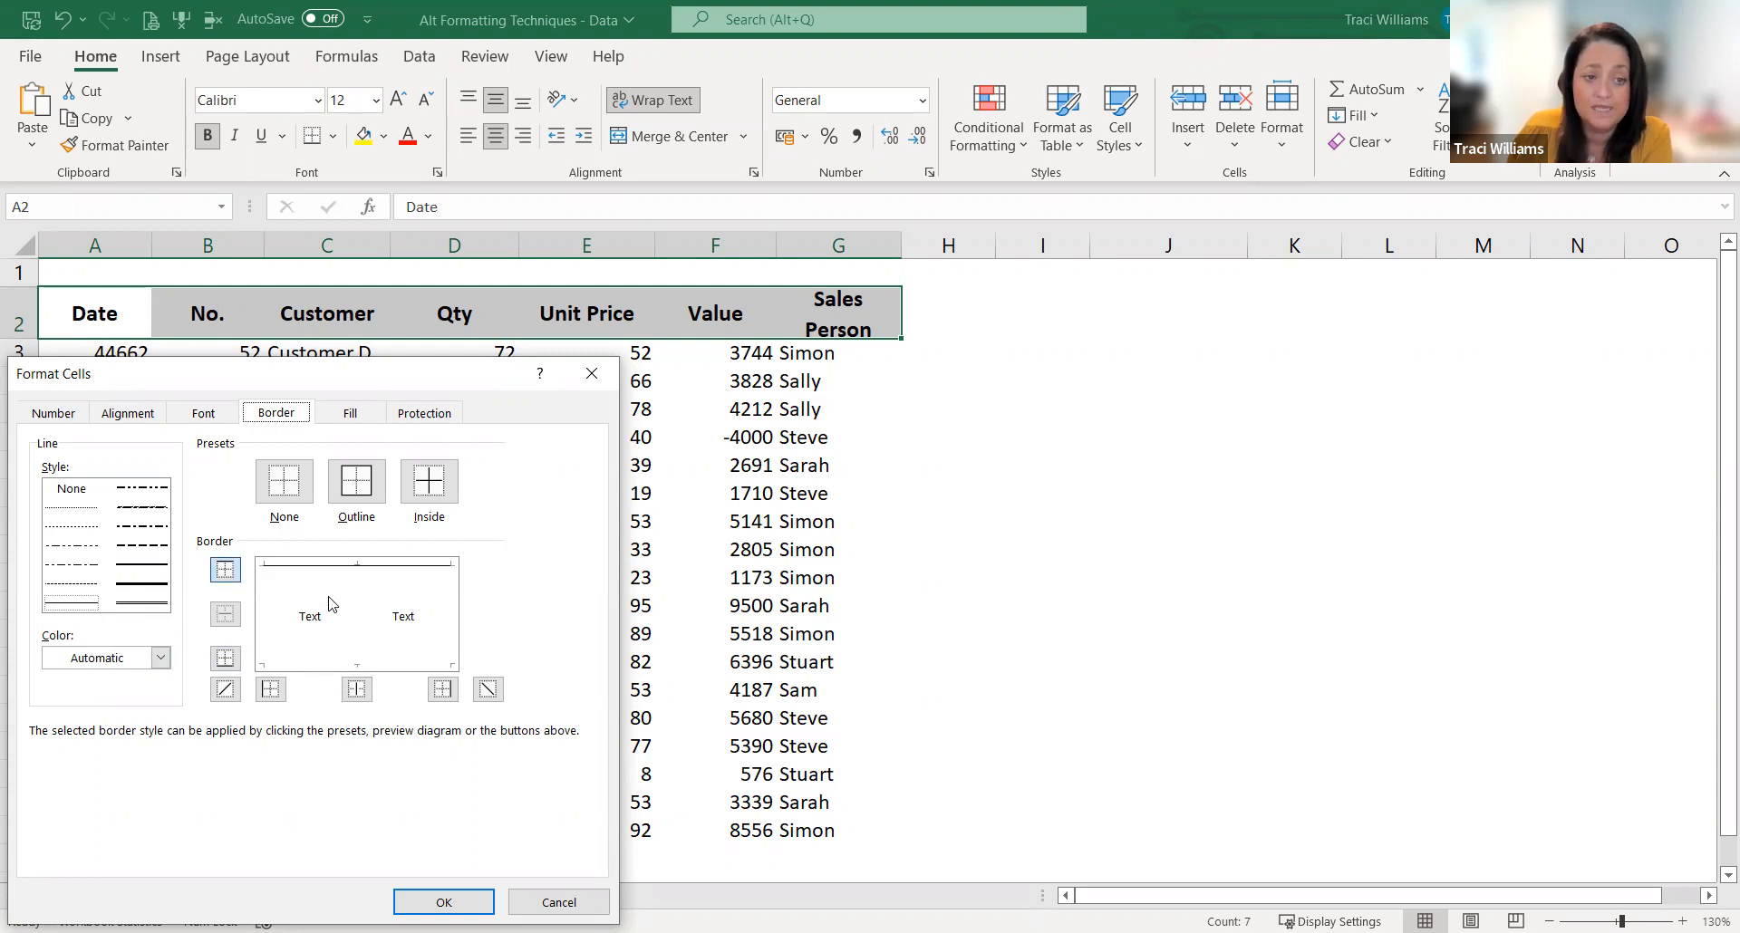
pyautogui.click(332, 566)
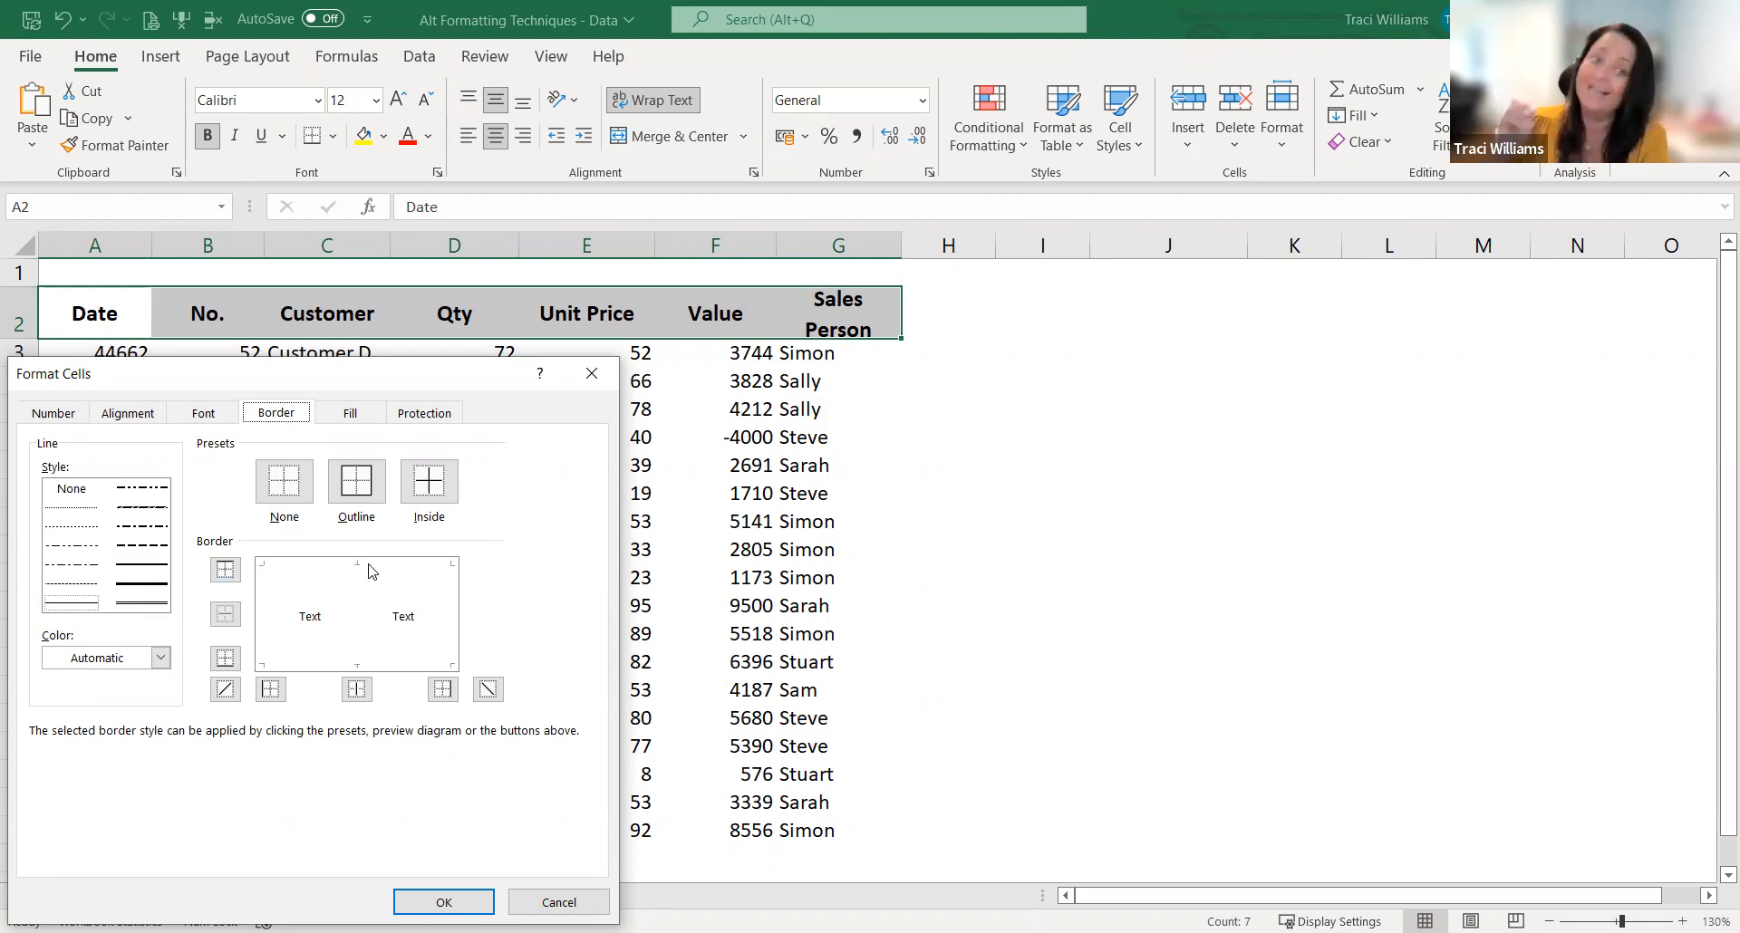
pyautogui.click(223, 572)
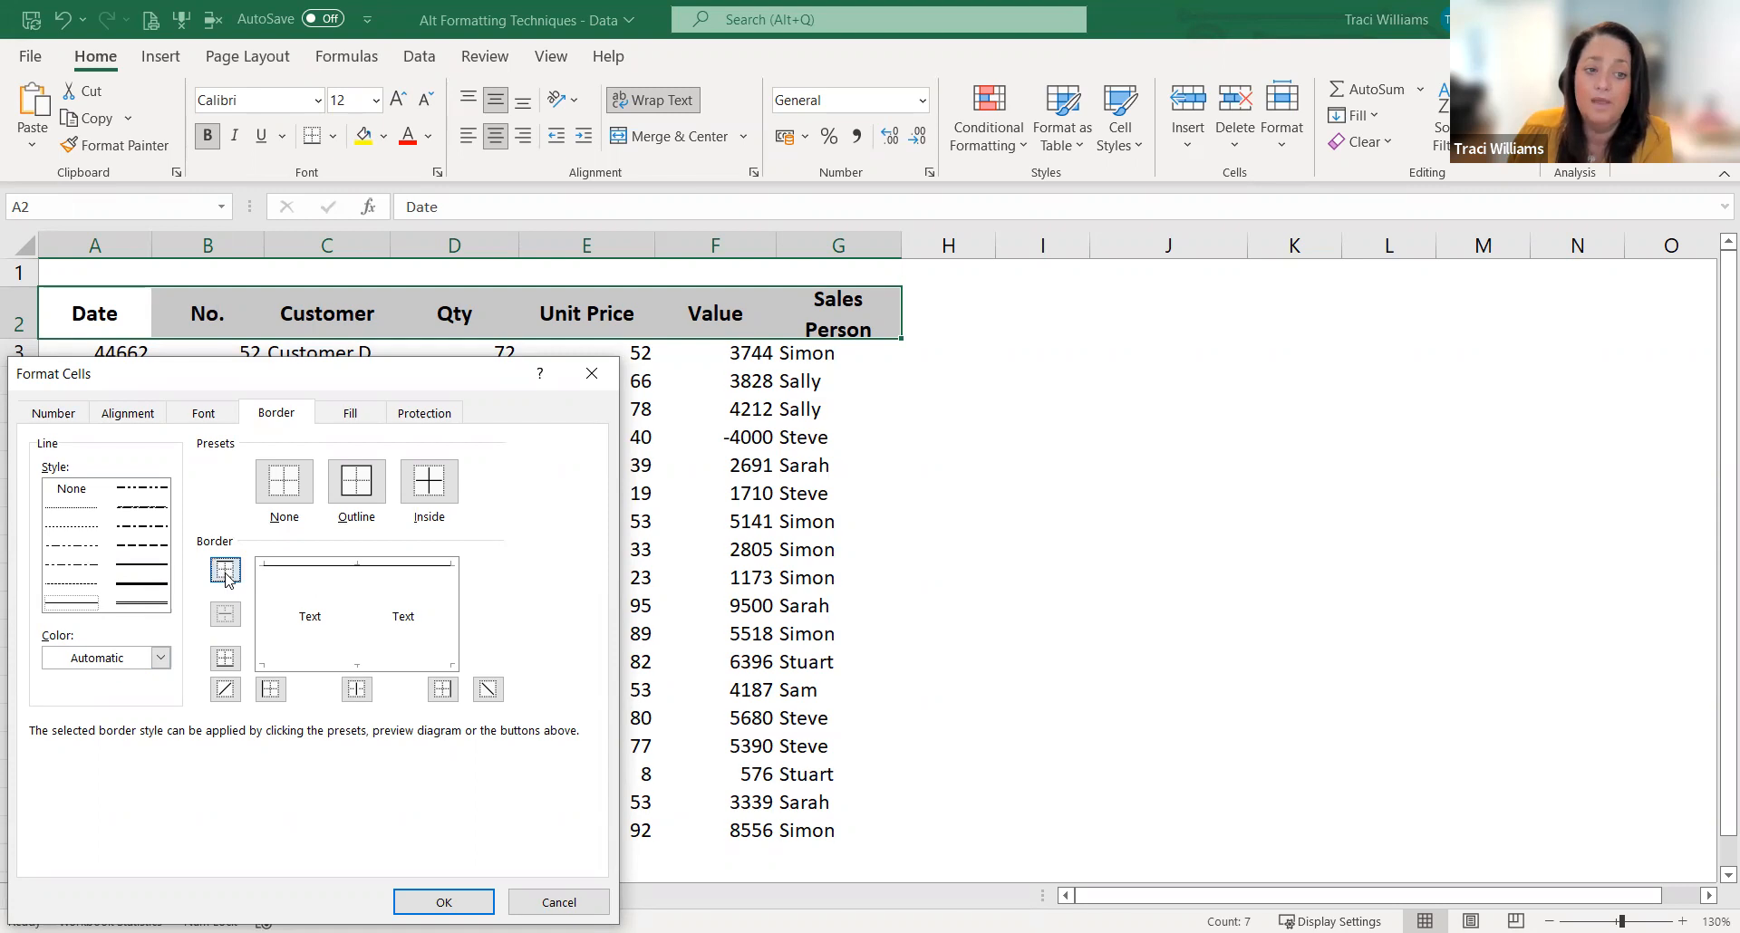
pyautogui.click(228, 665)
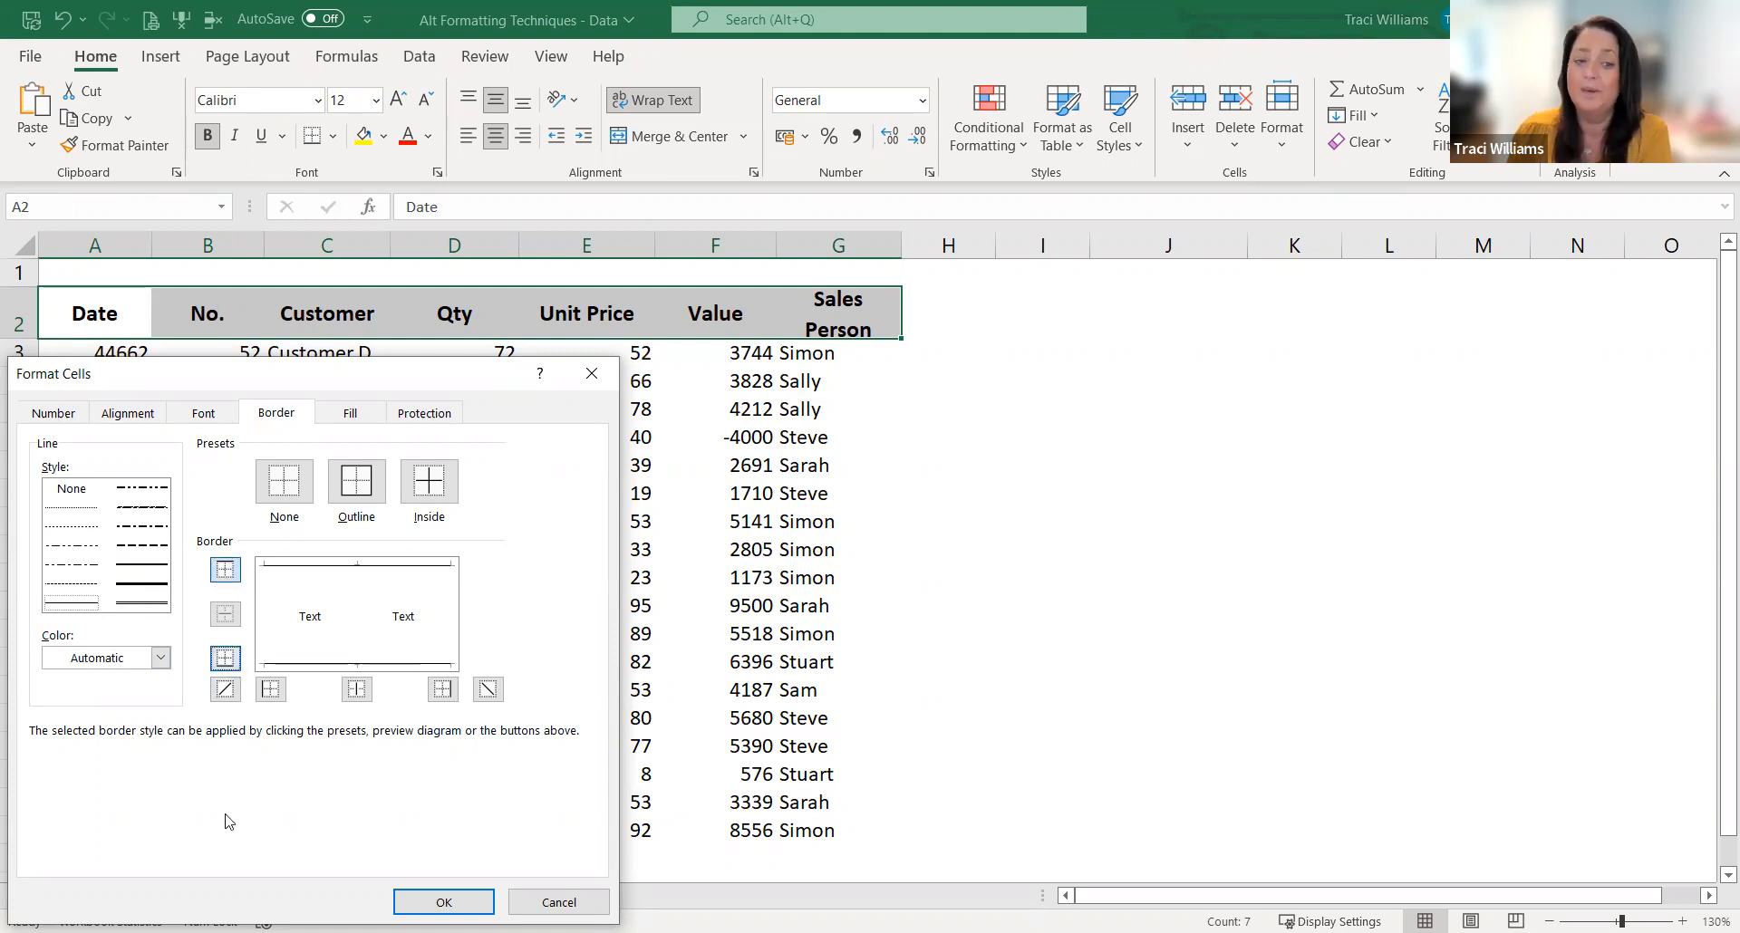
pyautogui.click(444, 899)
pyautogui.click(502, 470)
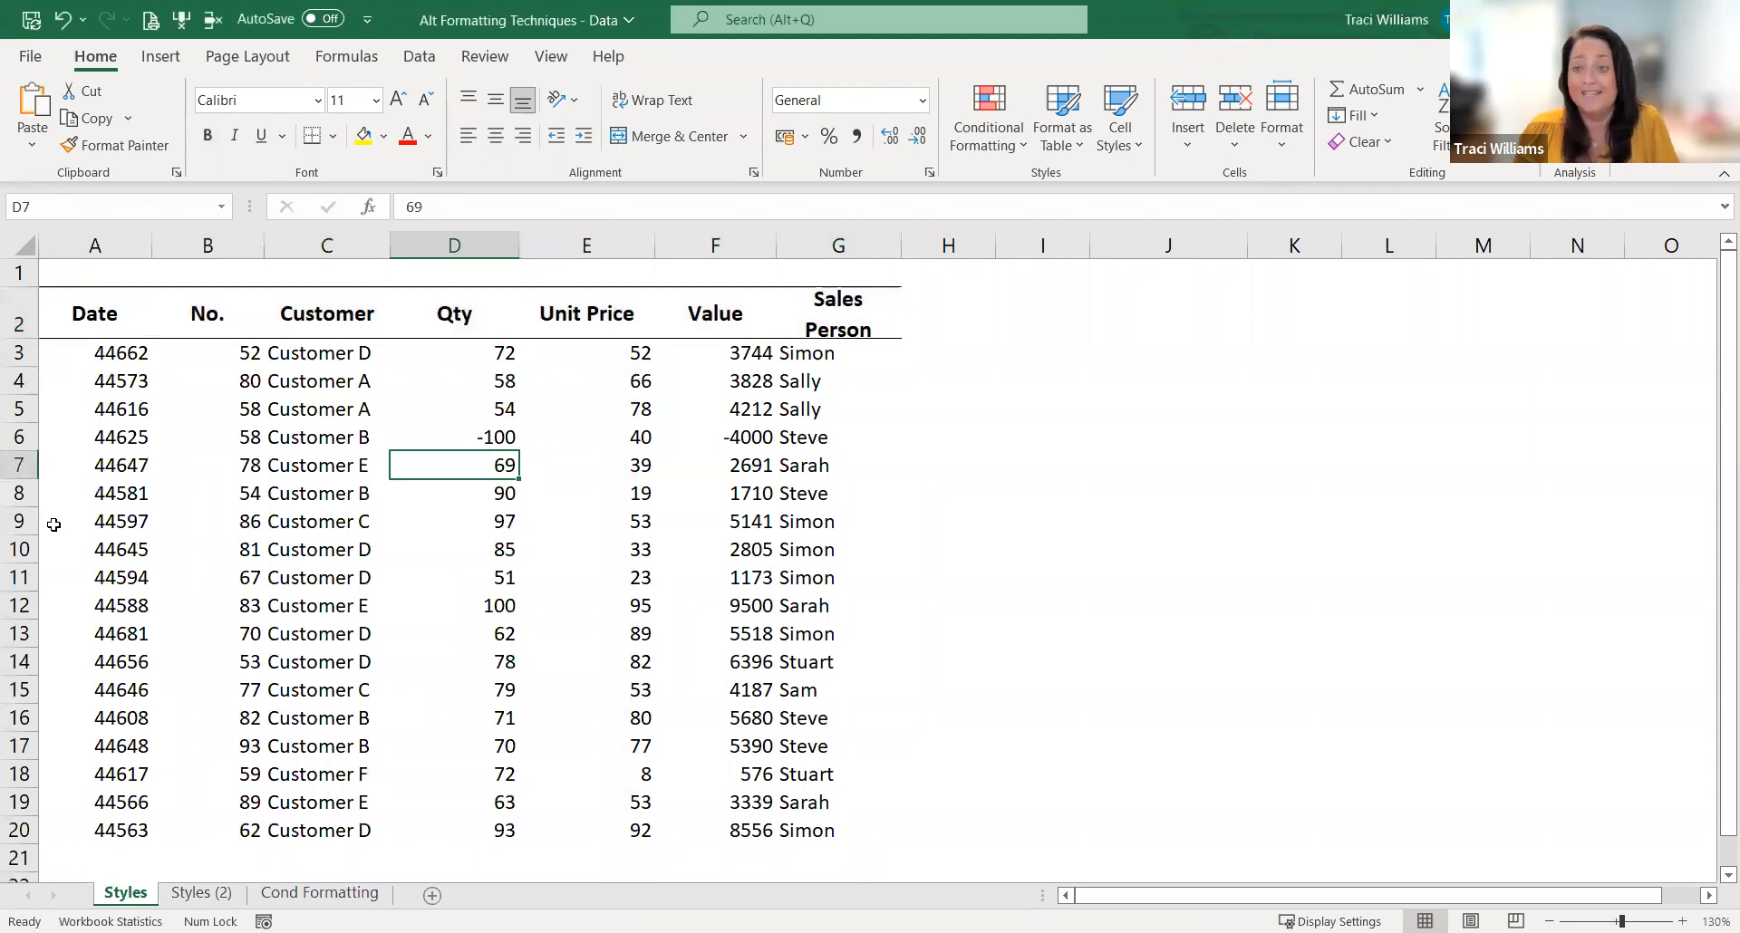
pyautogui.doubleClick(24, 337)
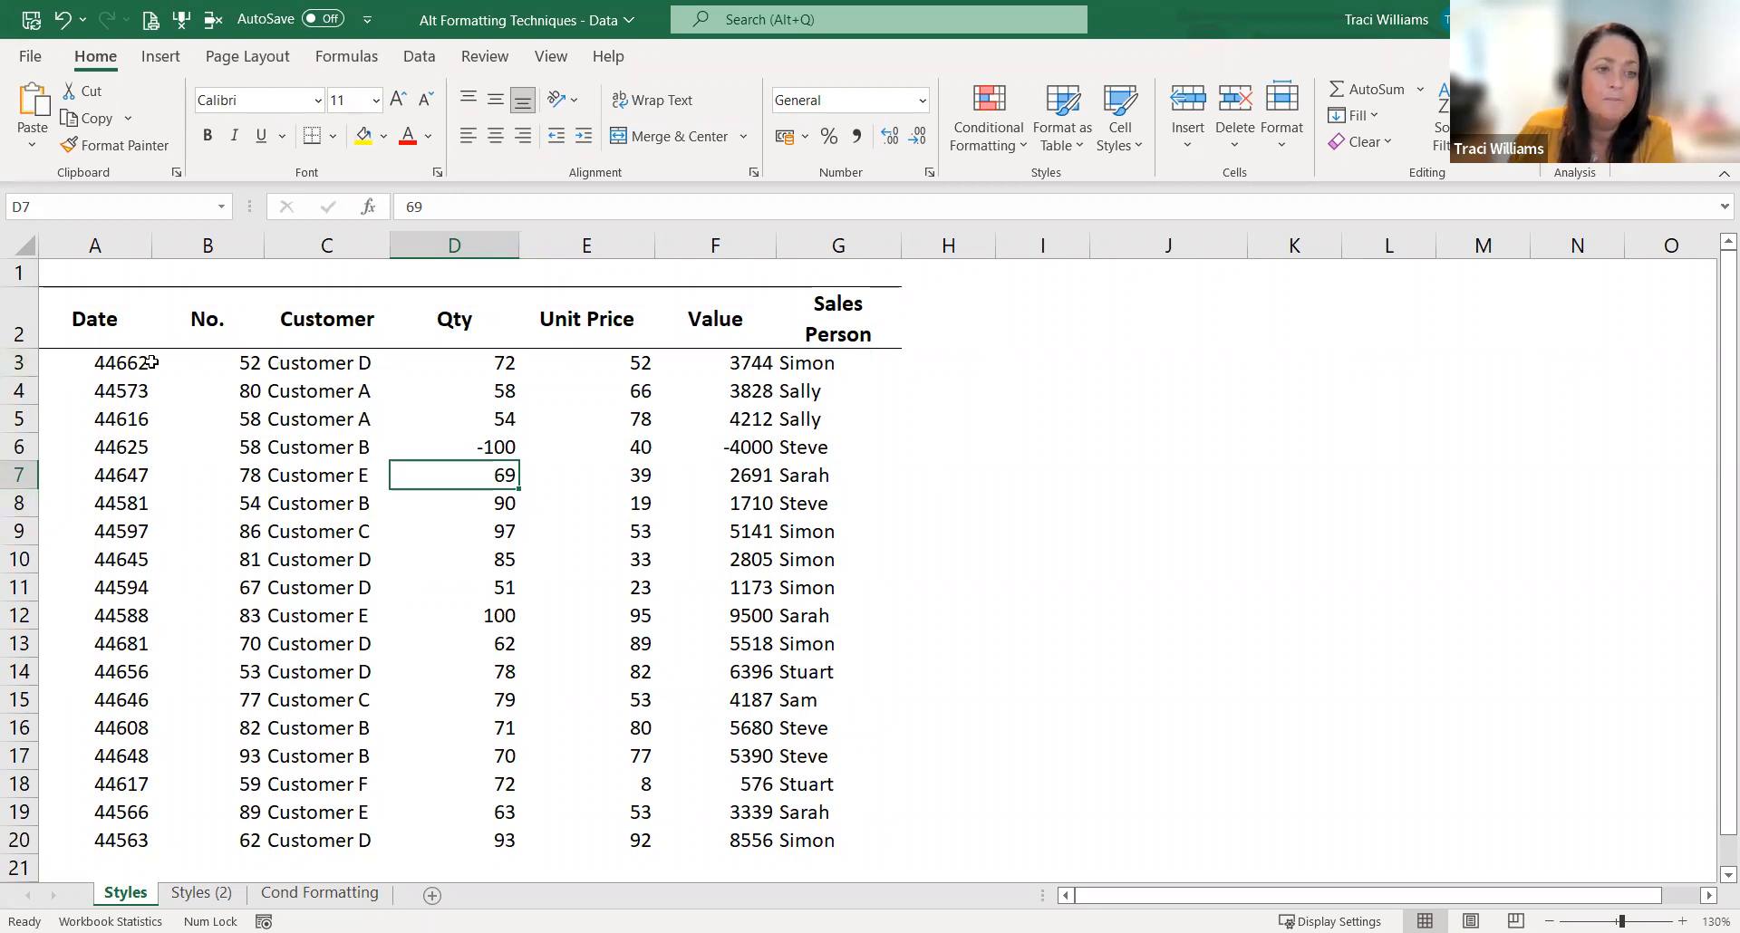
# Step: Format the Date values in A3:A20 with the "14 March 2012" date type and auto-fit the width of column A
pyautogui.moveTo(96, 366); pyautogui.dragTo(95, 835)
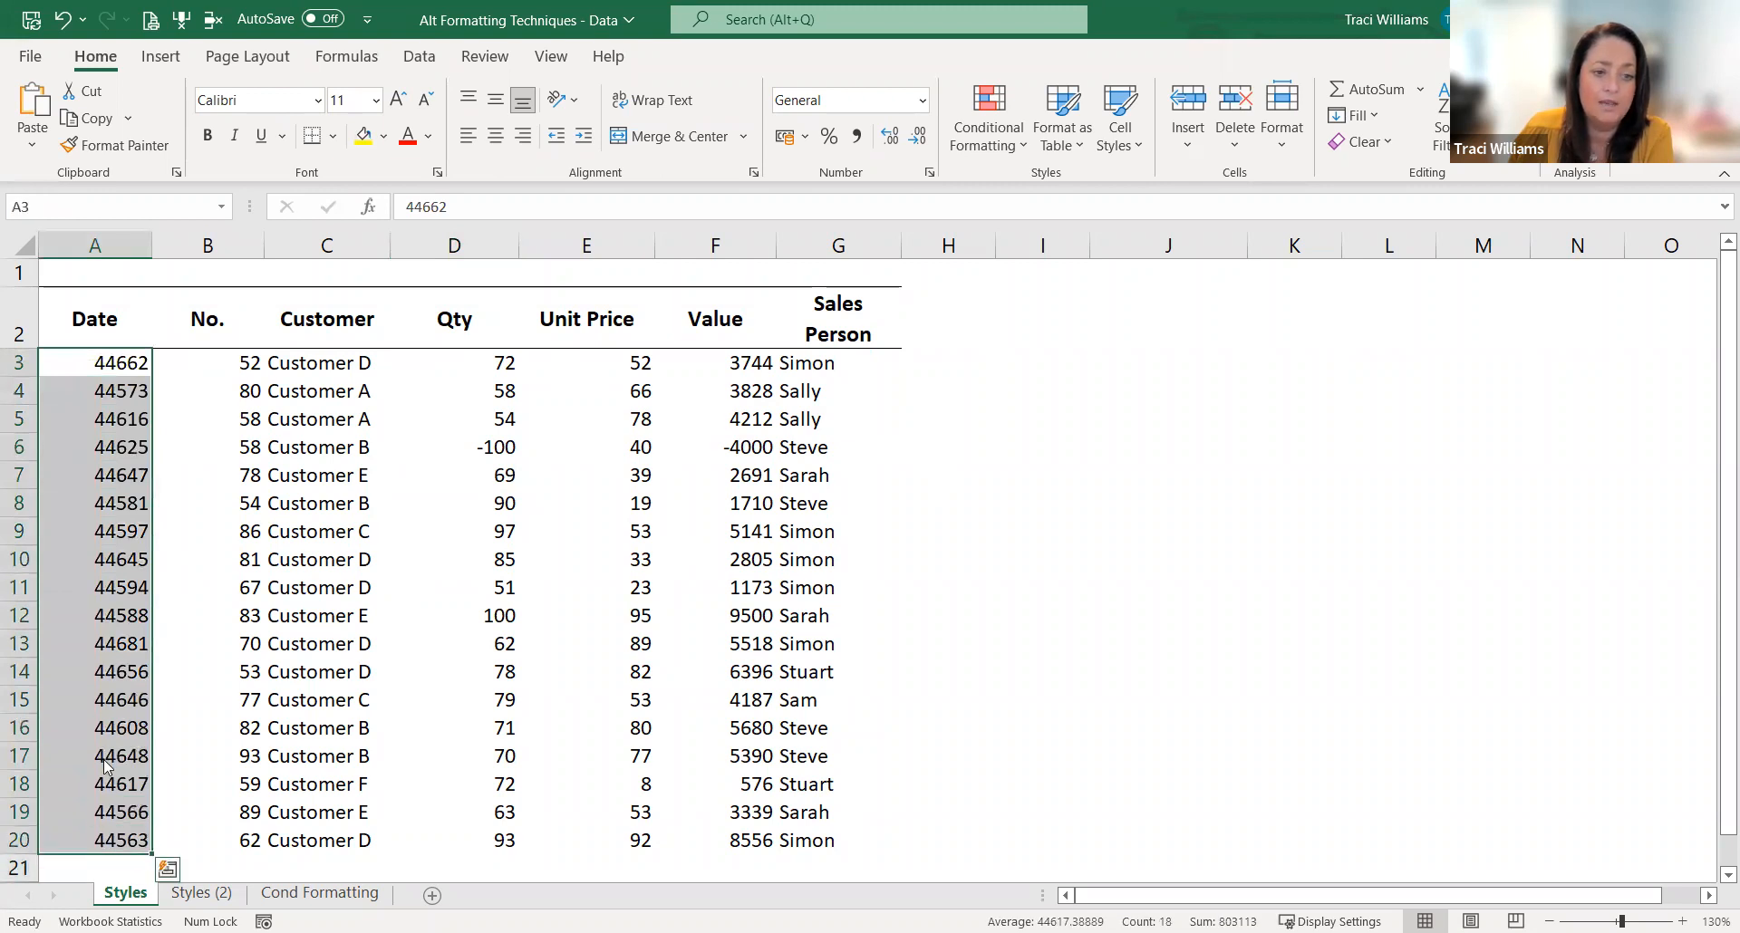
pyautogui.hotkey('ctrl', '1')
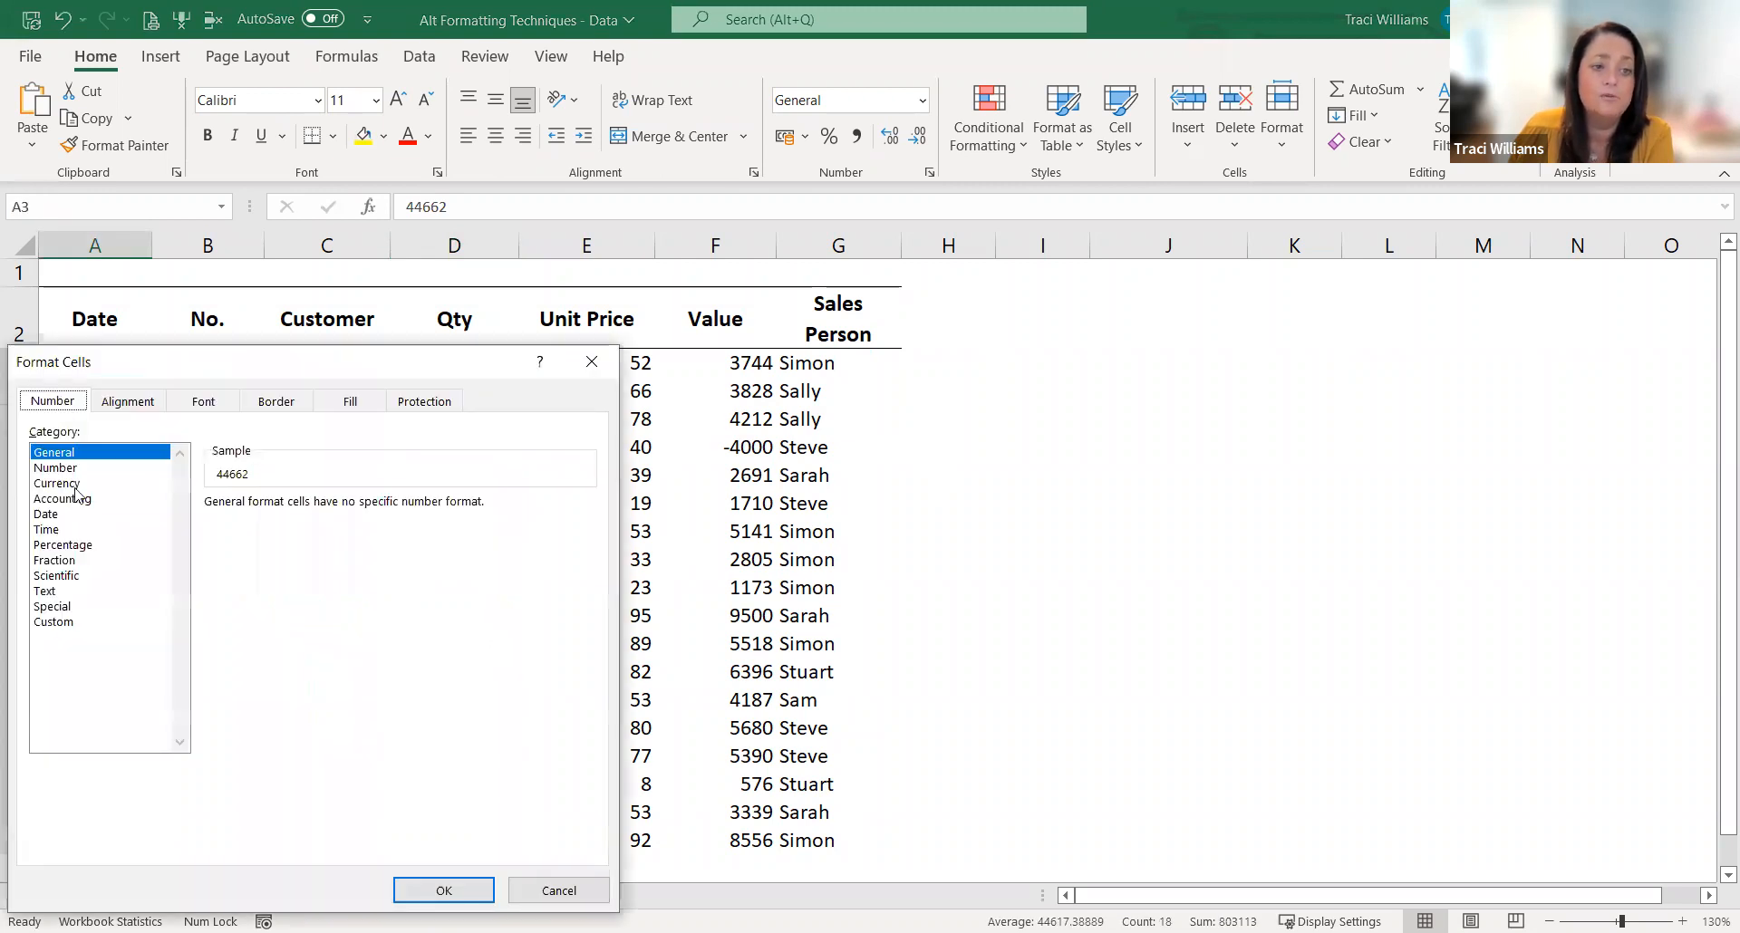
pyautogui.click(56, 515)
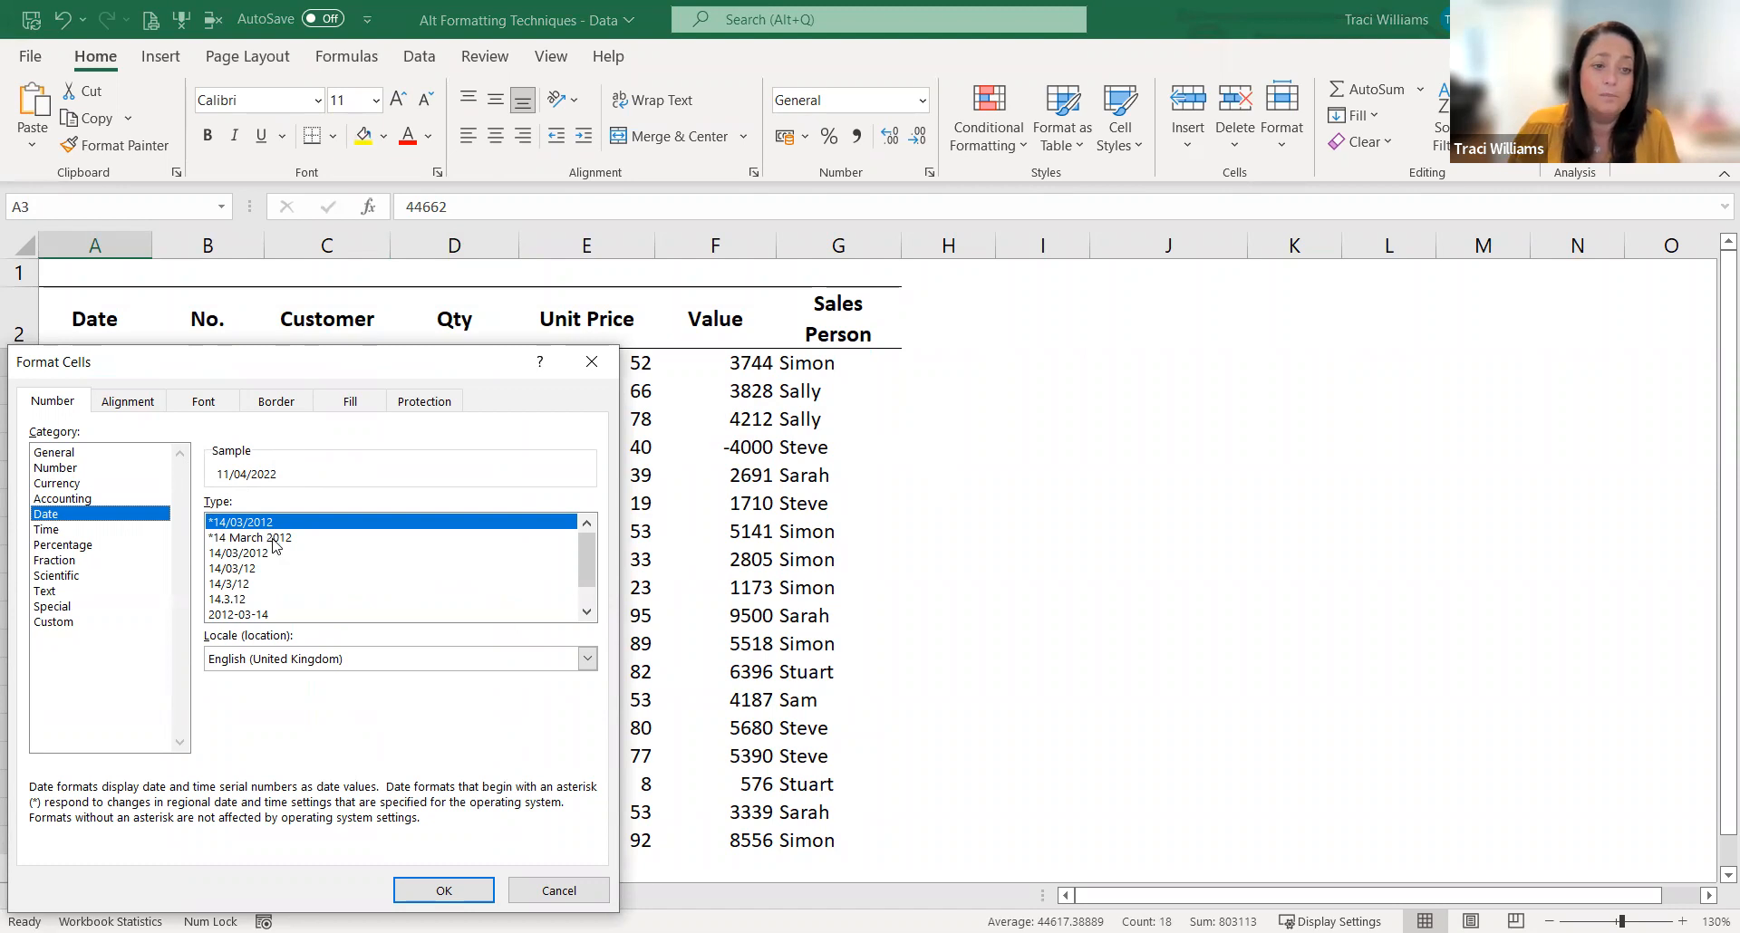
pyautogui.click(272, 538)
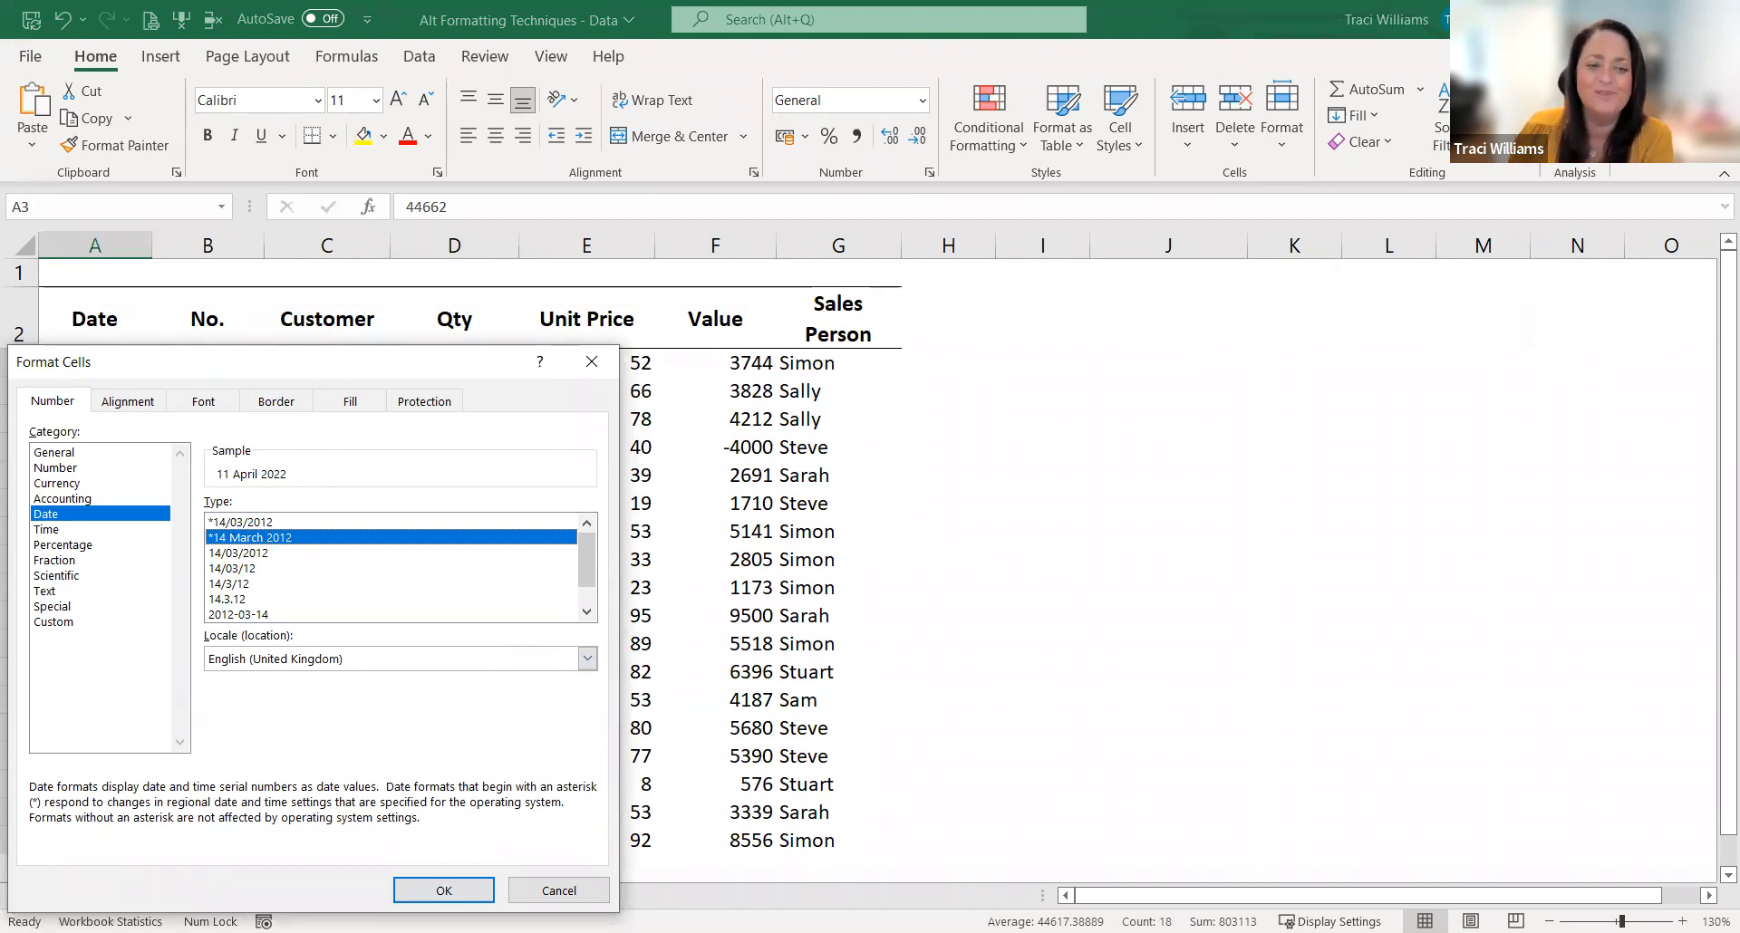
pyautogui.click(442, 891)
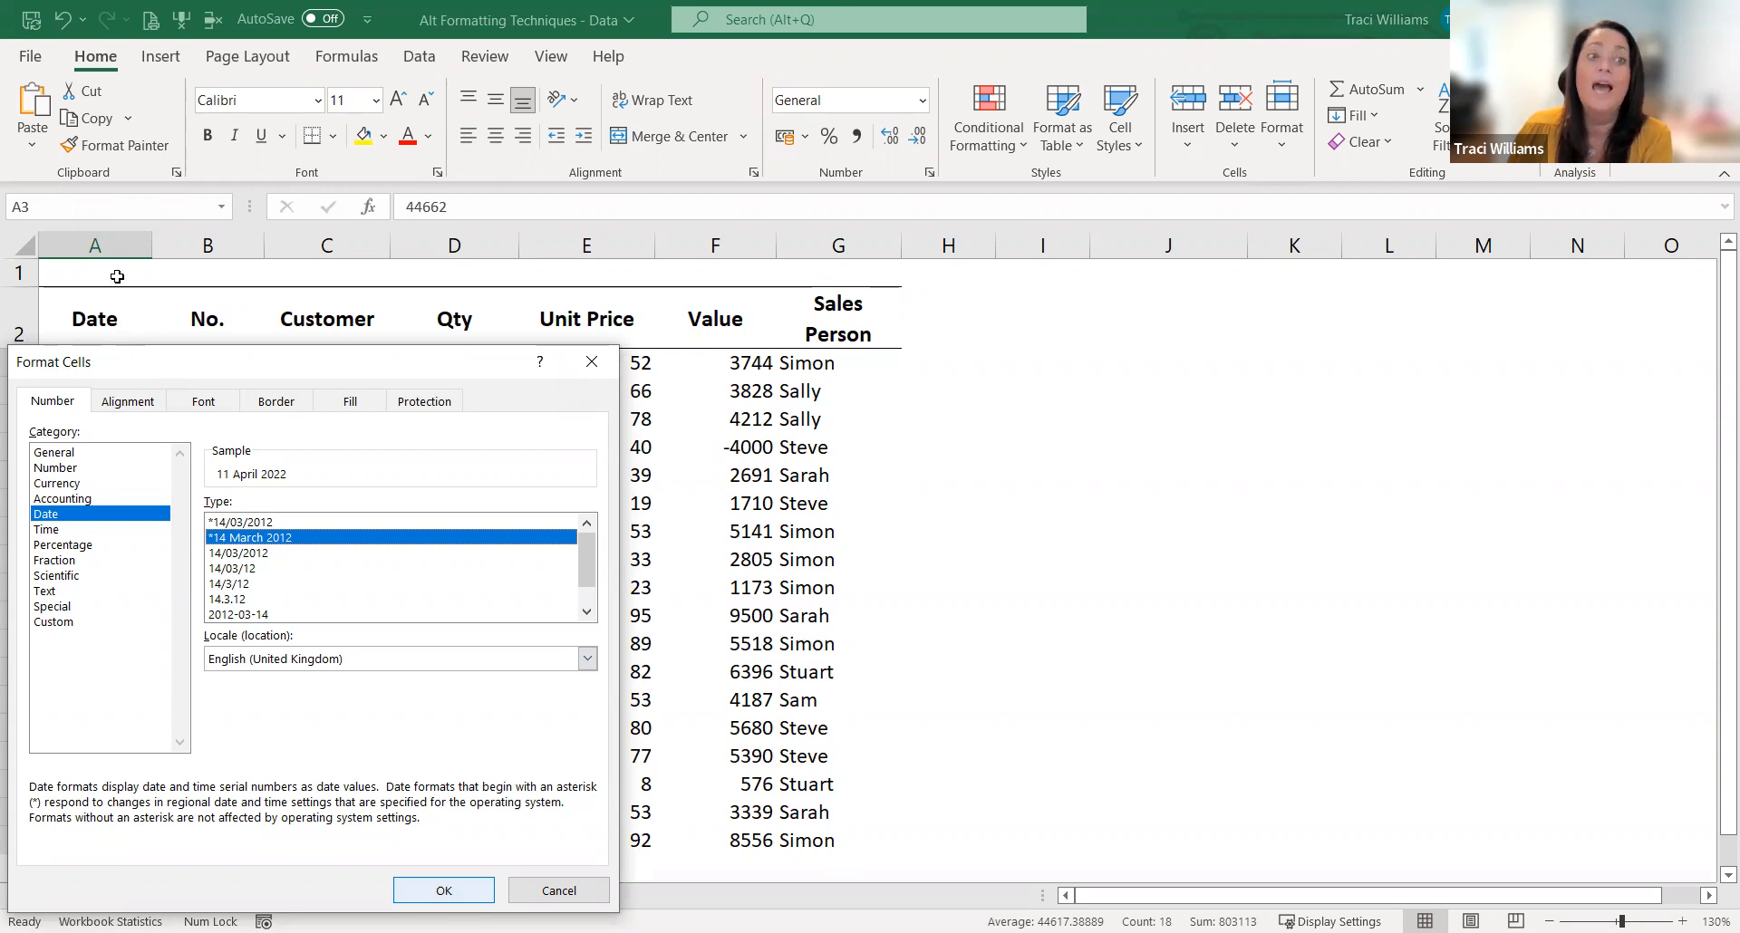
pyautogui.doubleClick(151, 241)
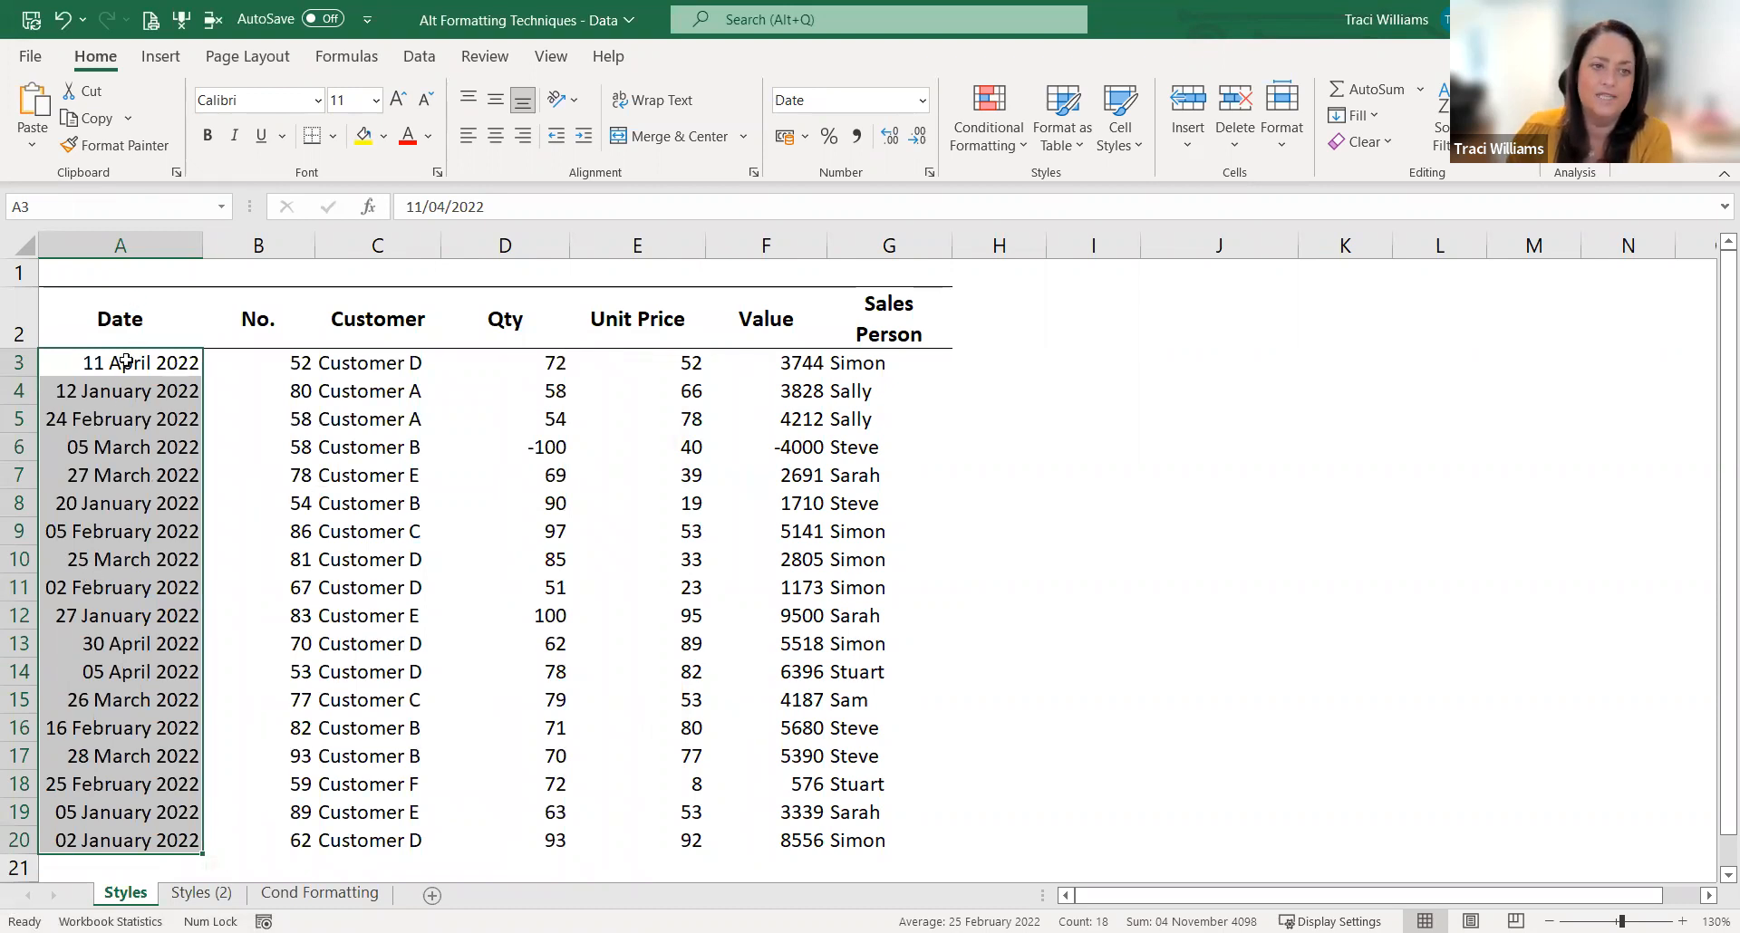
# Step: Left-align the dates in A3:A20 and centre the No. values in B3:B20
pyautogui.click(496, 136)
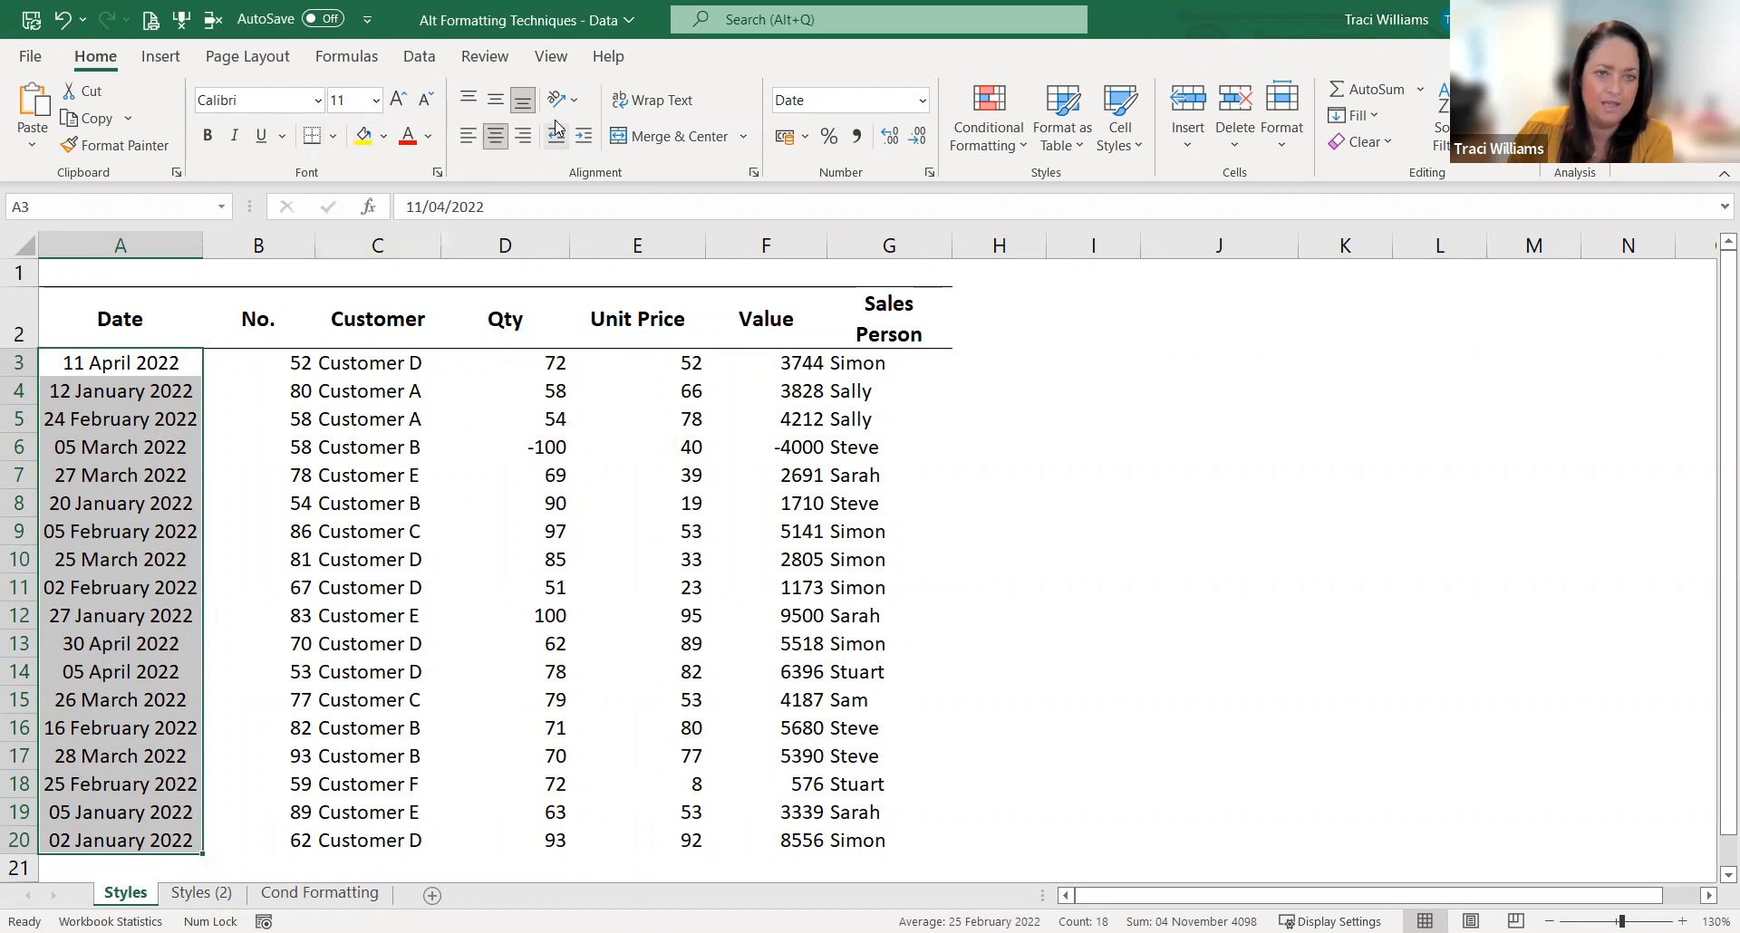
pyautogui.click(468, 135)
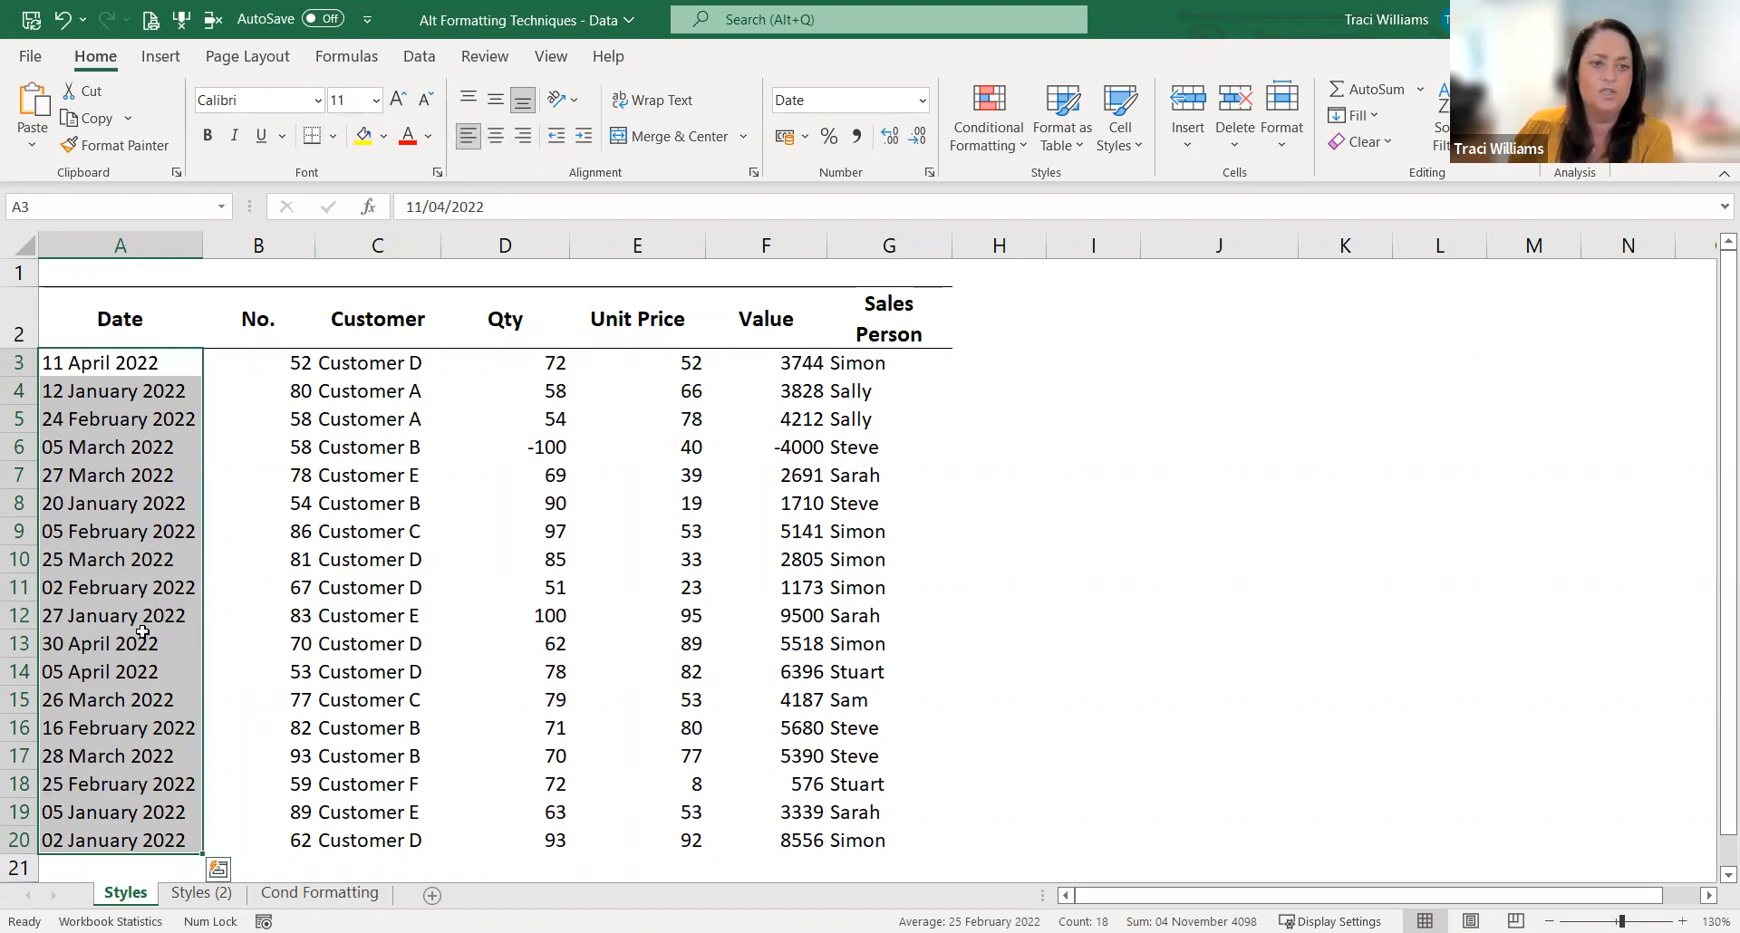
pyautogui.moveTo(271, 359); pyautogui.dragTo(259, 841)
pyautogui.hotkey('alt', 'h')
pyautogui.press('a')
pyautogui.press('c')
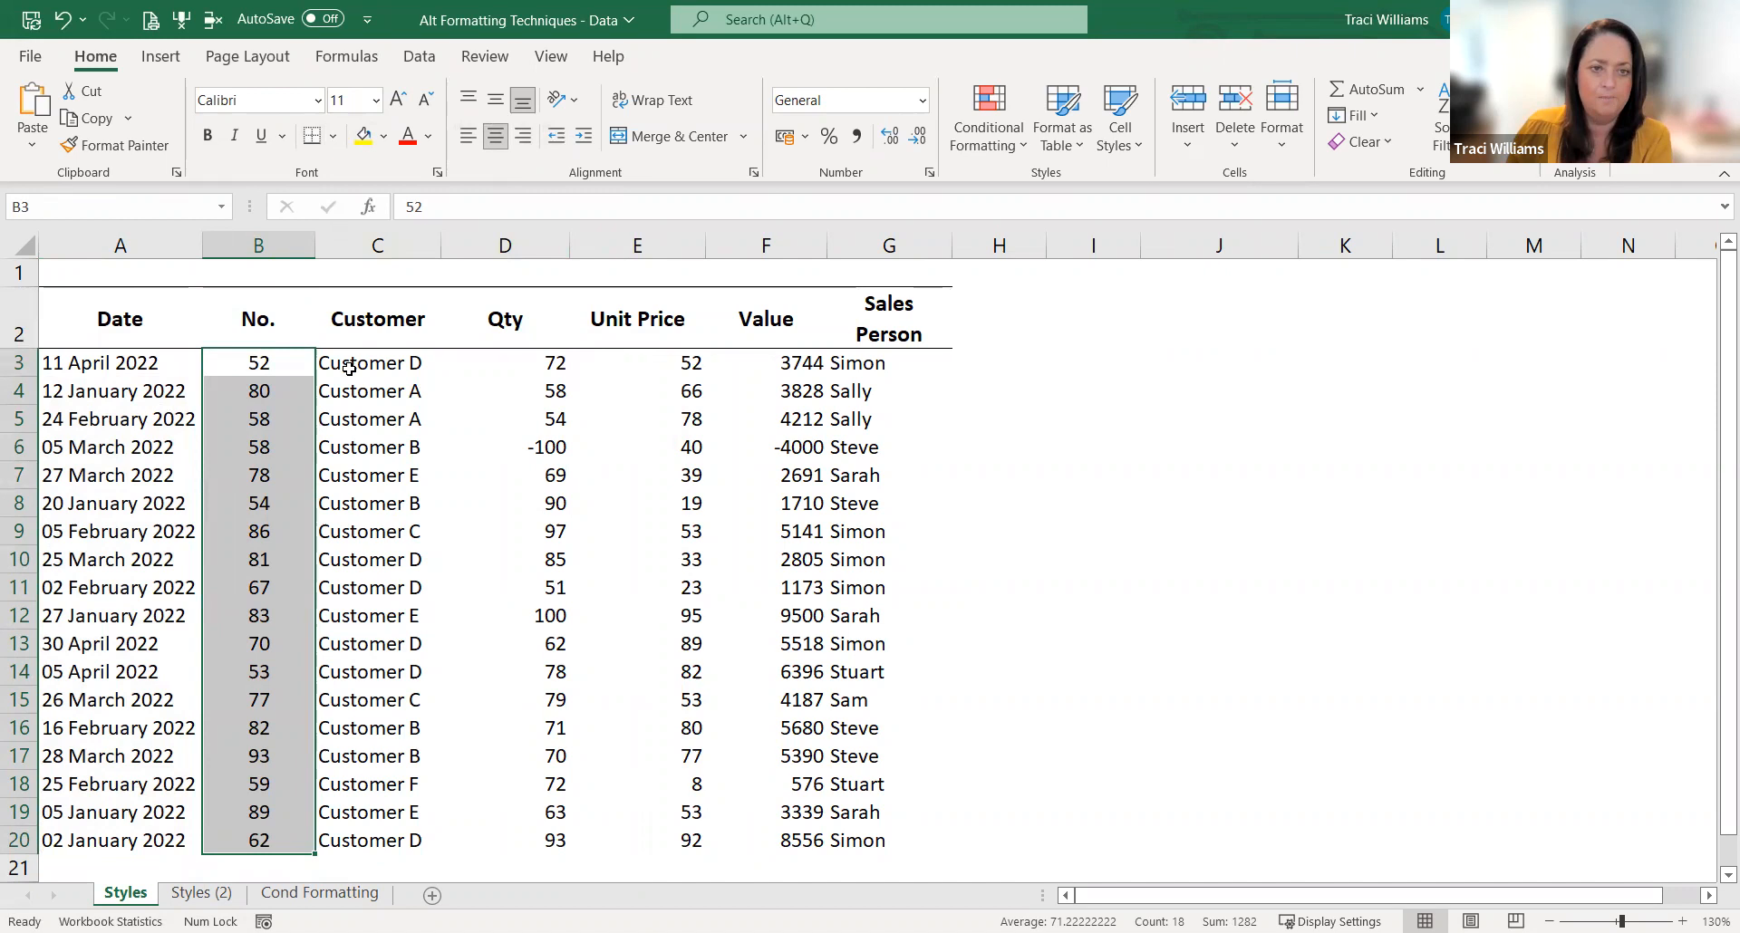
# Step: Centre the Qty values in D3:D20 horizontally
pyautogui.moveTo(349, 367); pyautogui.dragTo(394, 413)
pyautogui.moveTo(529, 369); pyautogui.dragTo(482, 835)
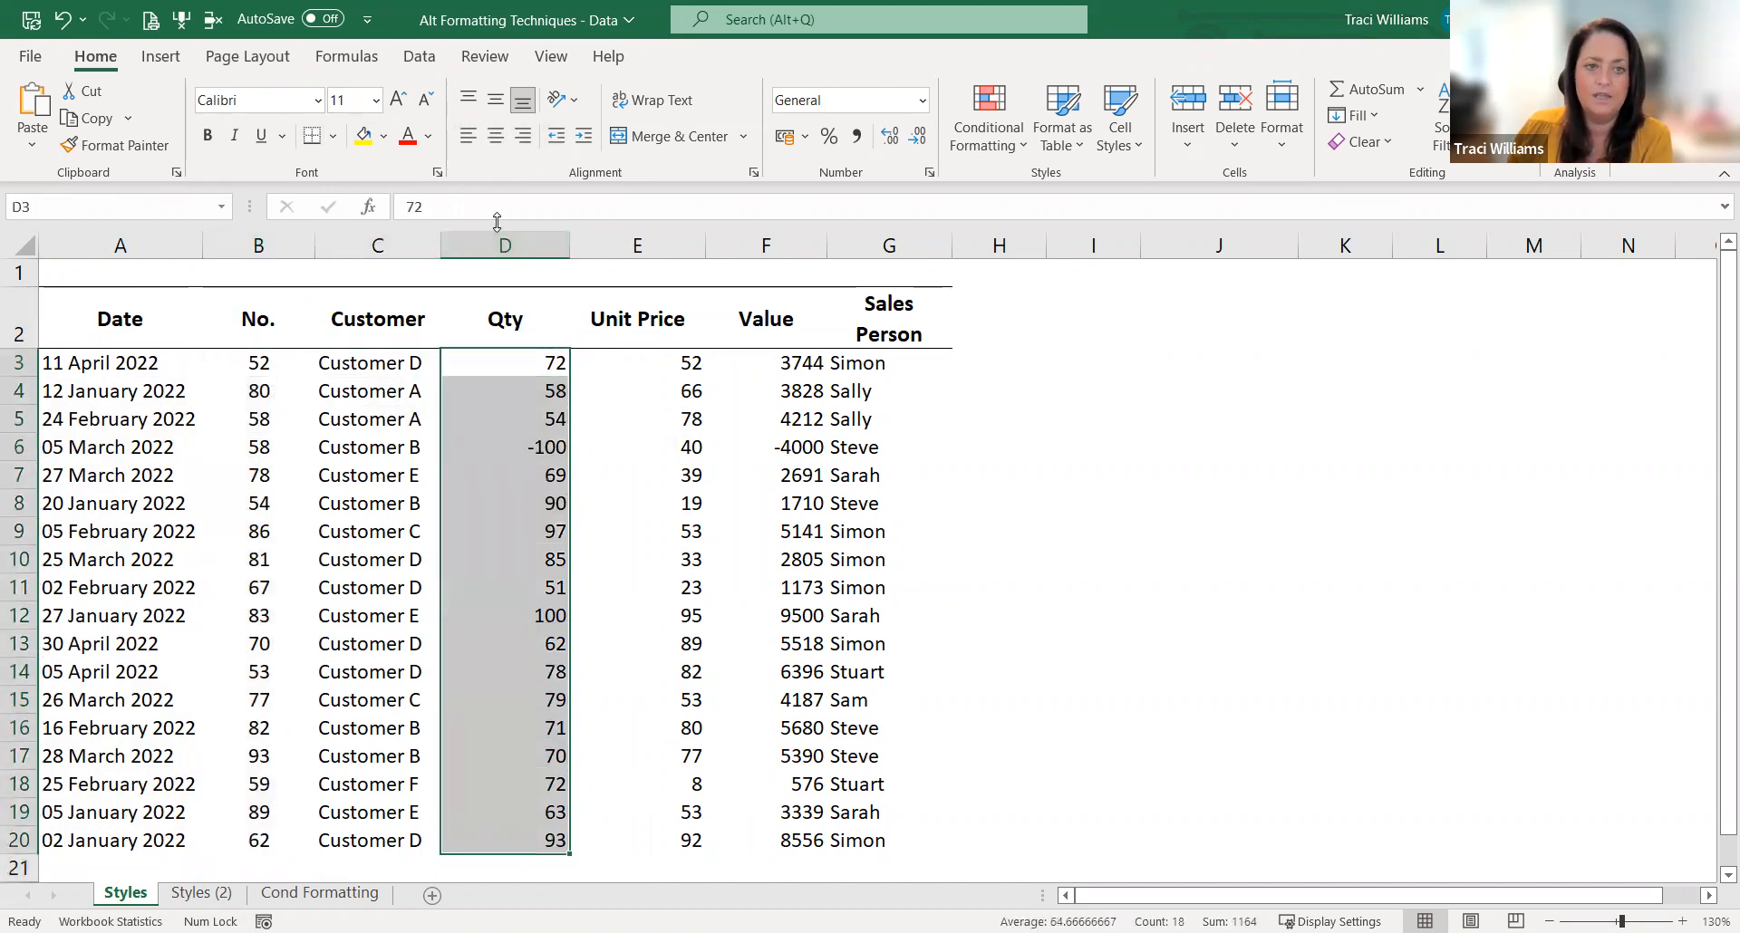
pyautogui.click(495, 135)
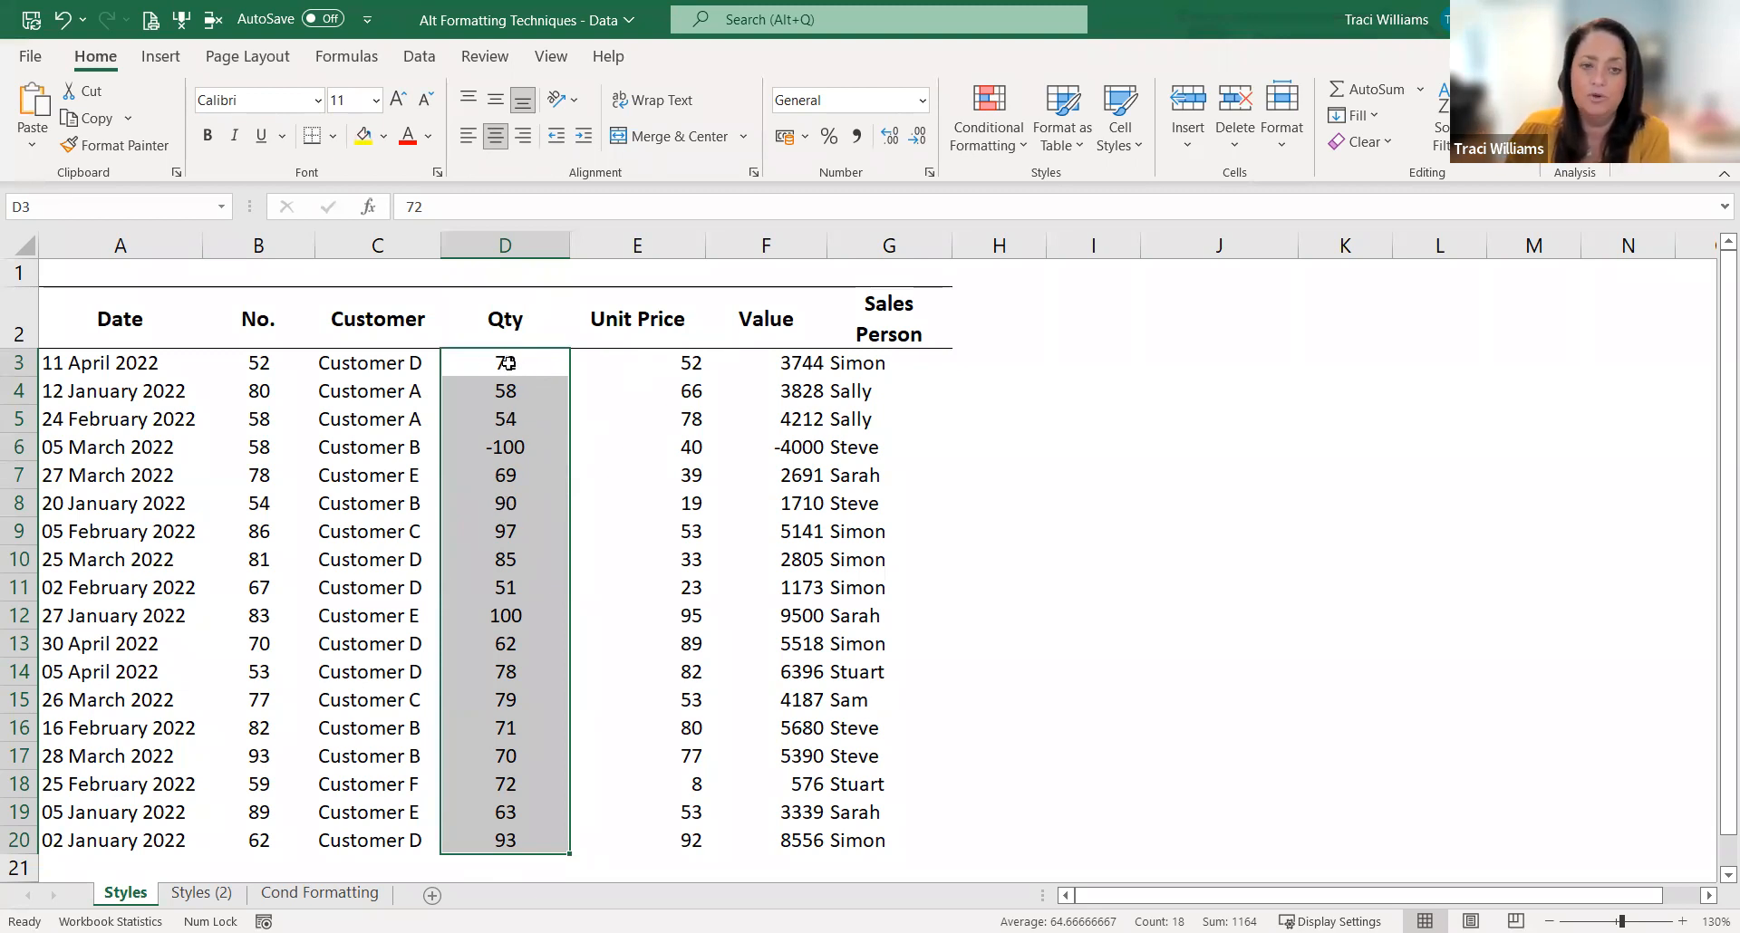
# Step: Format the Qty values in D3:D20 as Number with 0 decimal places and negatives in red with a minus sign
pyautogui.rightClick(600, 834)
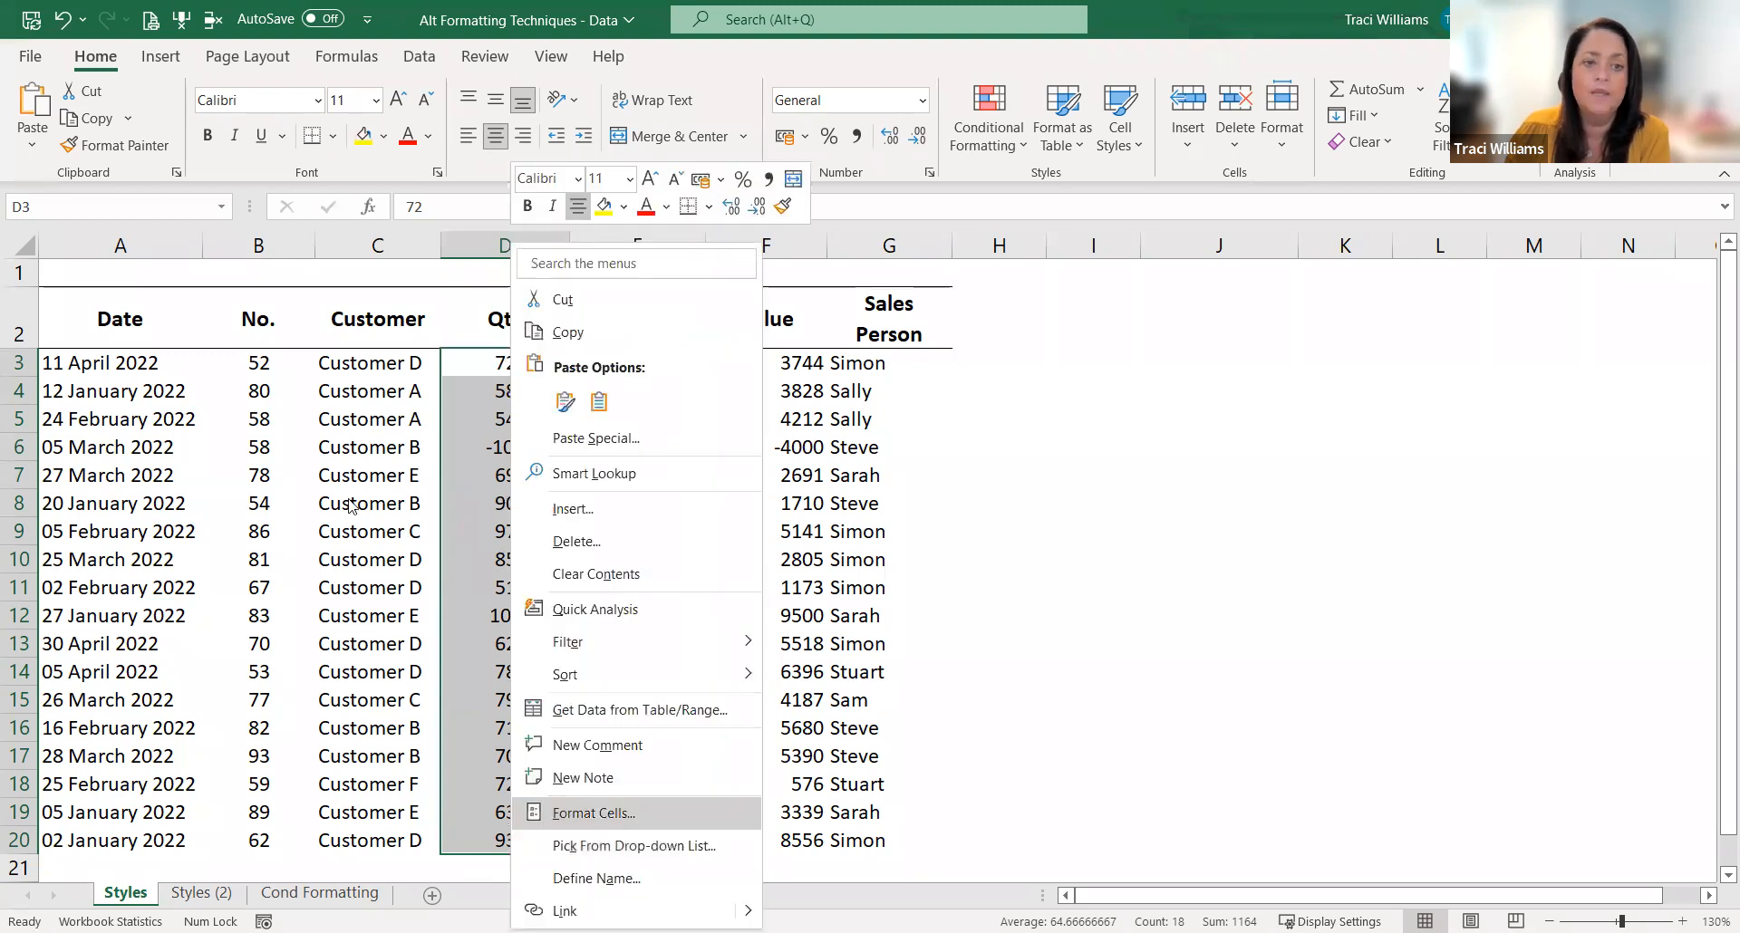
pyautogui.press('Return')
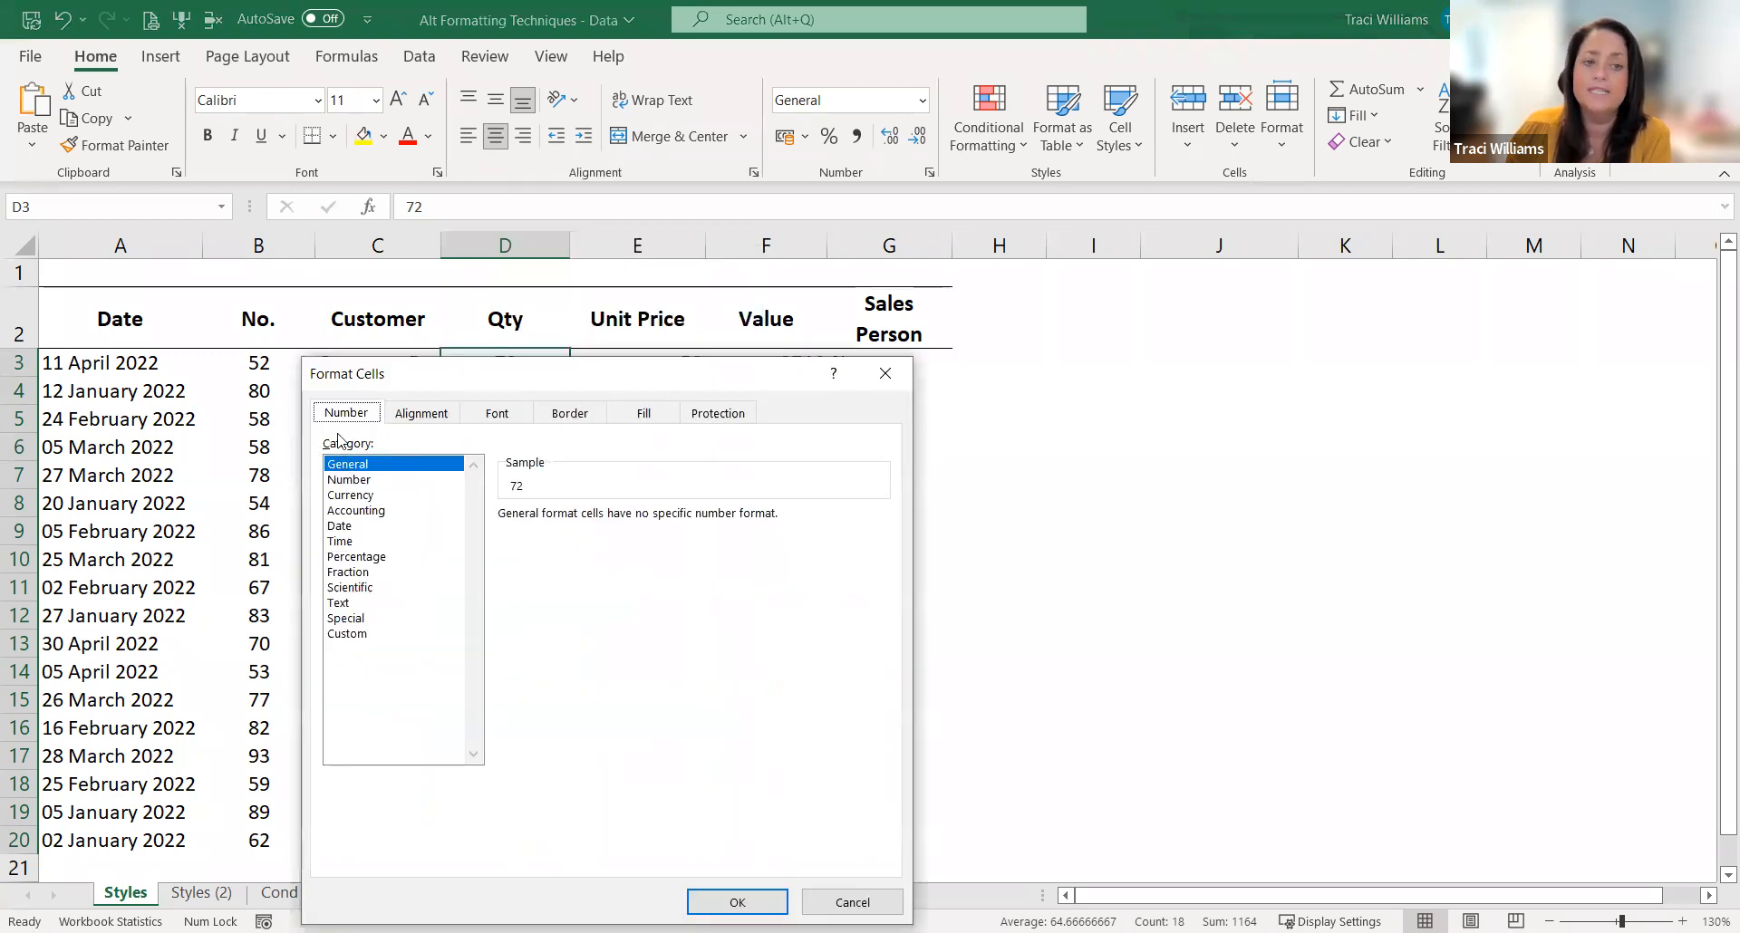
pyautogui.click(349, 480)
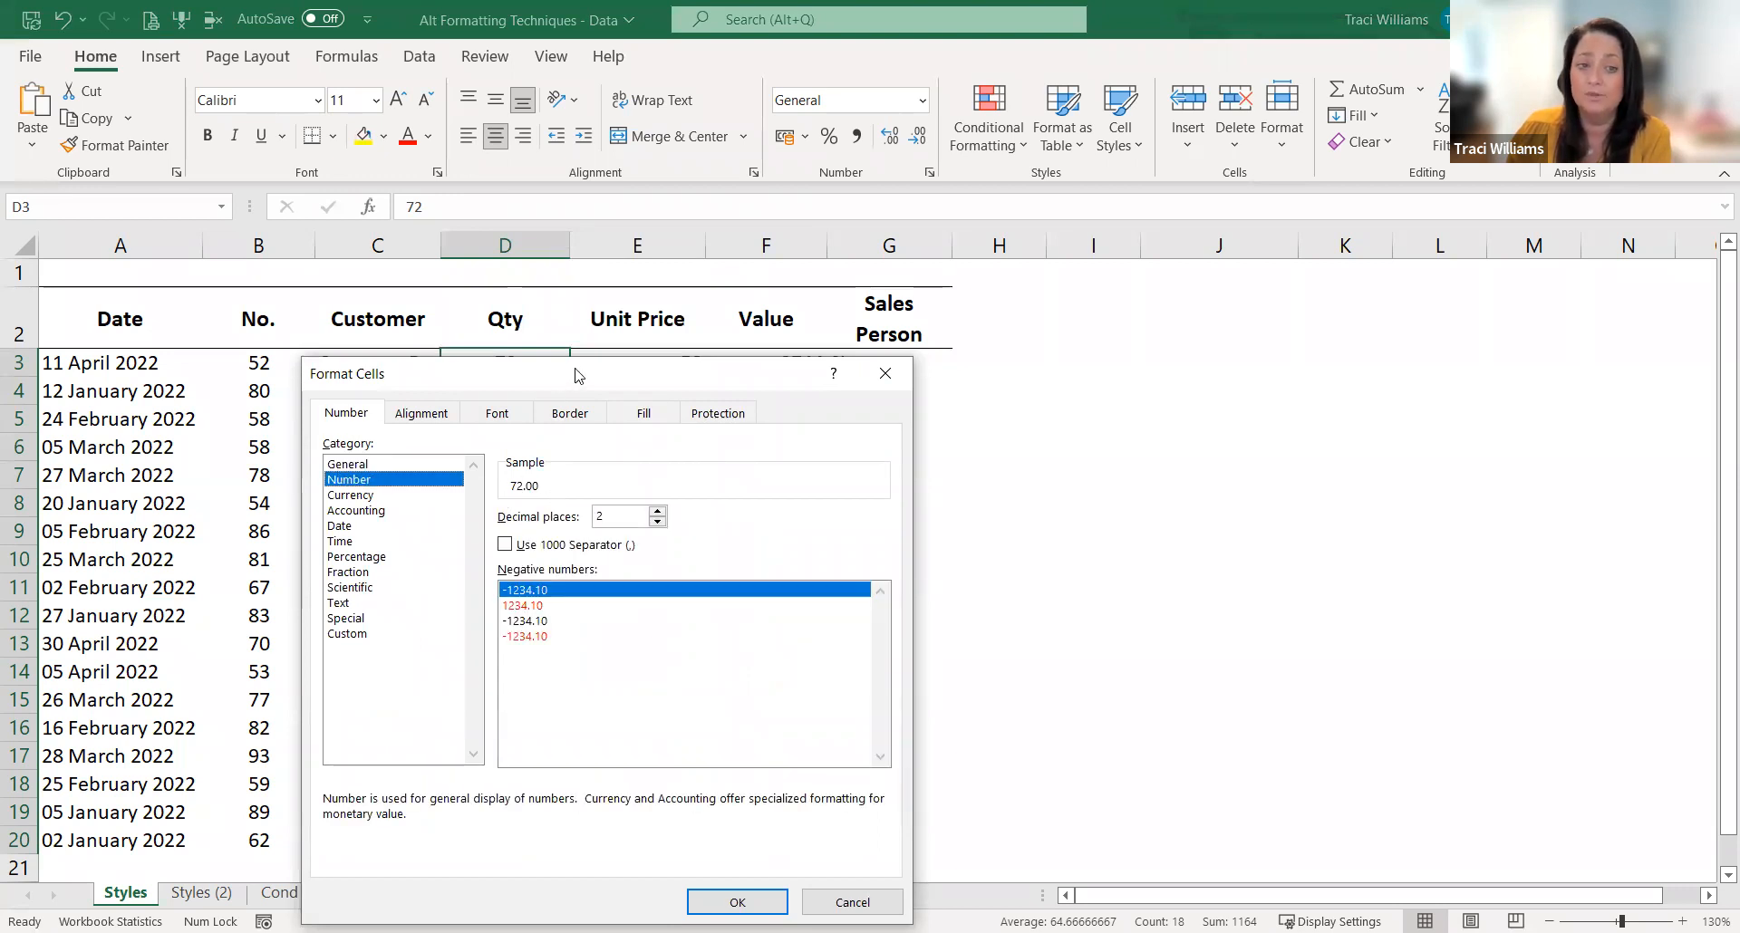
pyautogui.moveTo(576, 375); pyautogui.dragTo(929, 261)
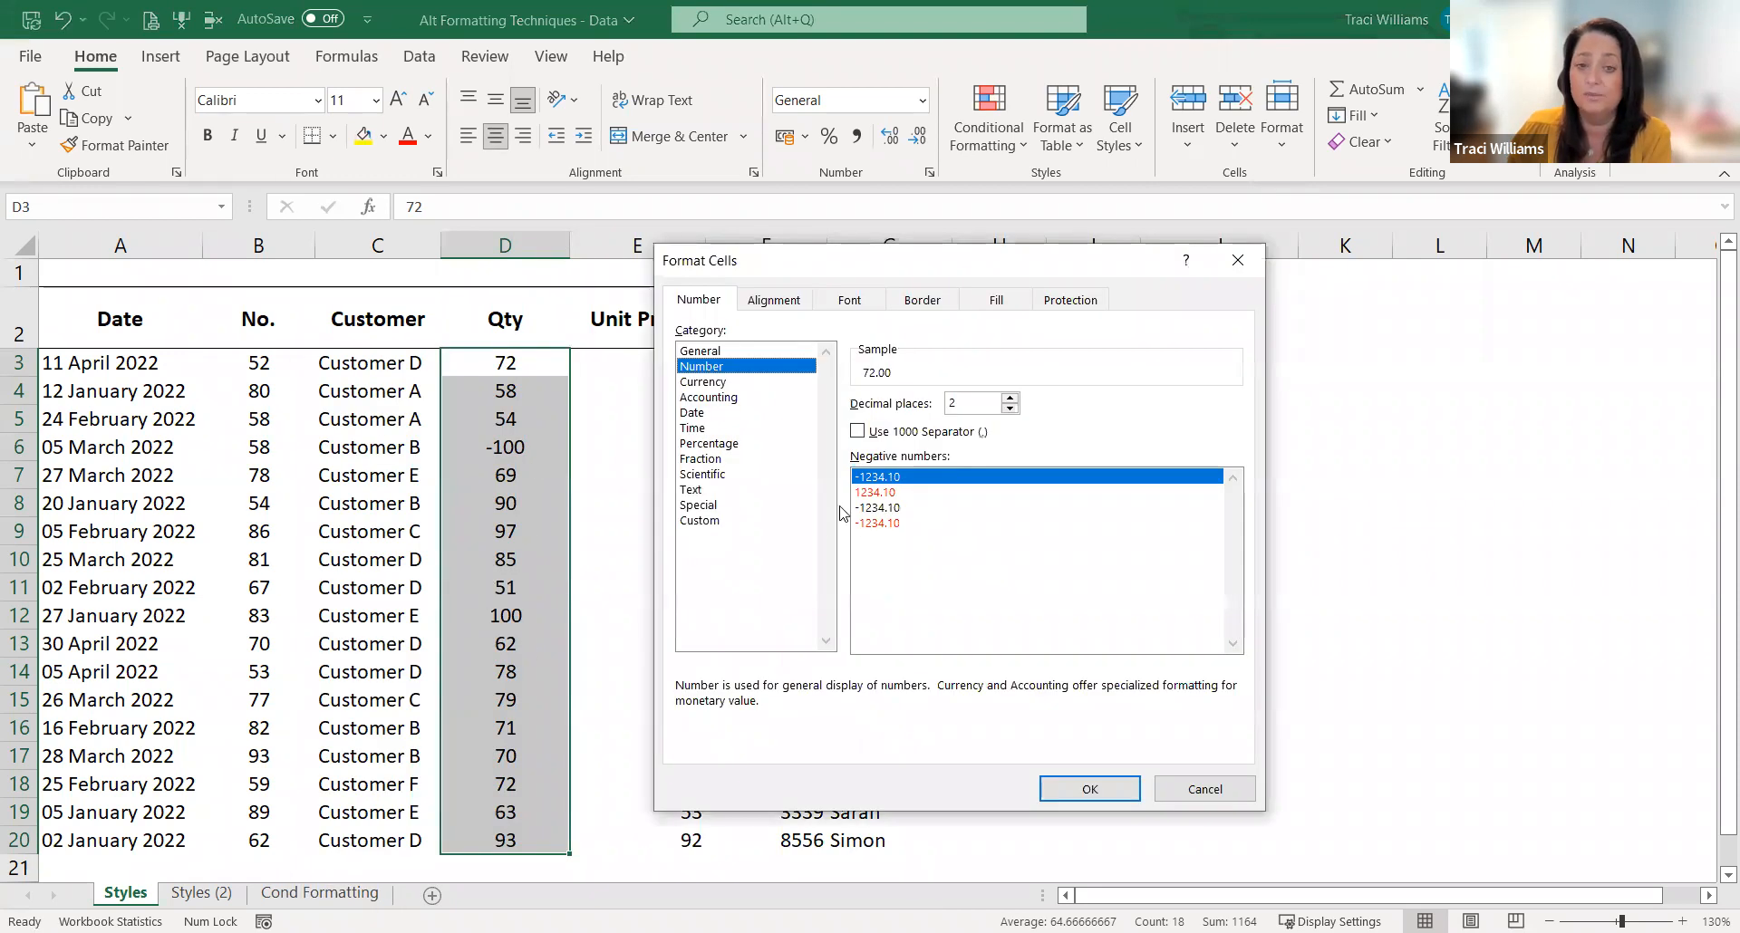
pyautogui.click(1010, 408)
pyautogui.click(1010, 408)
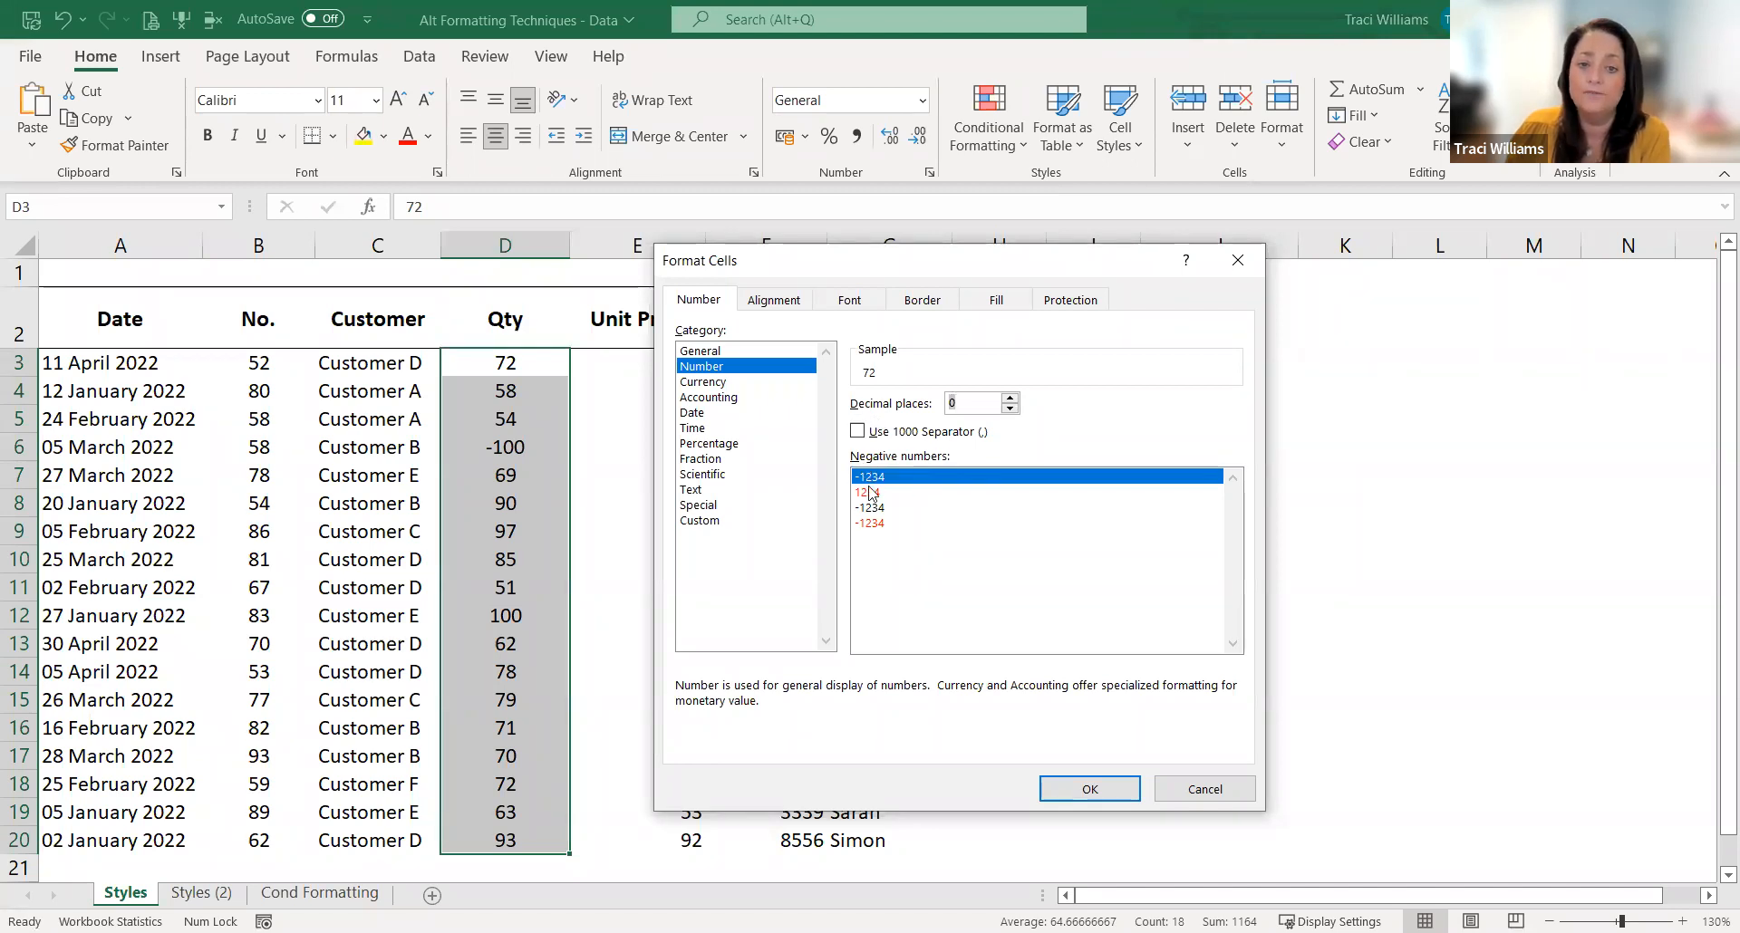
pyautogui.click(863, 524)
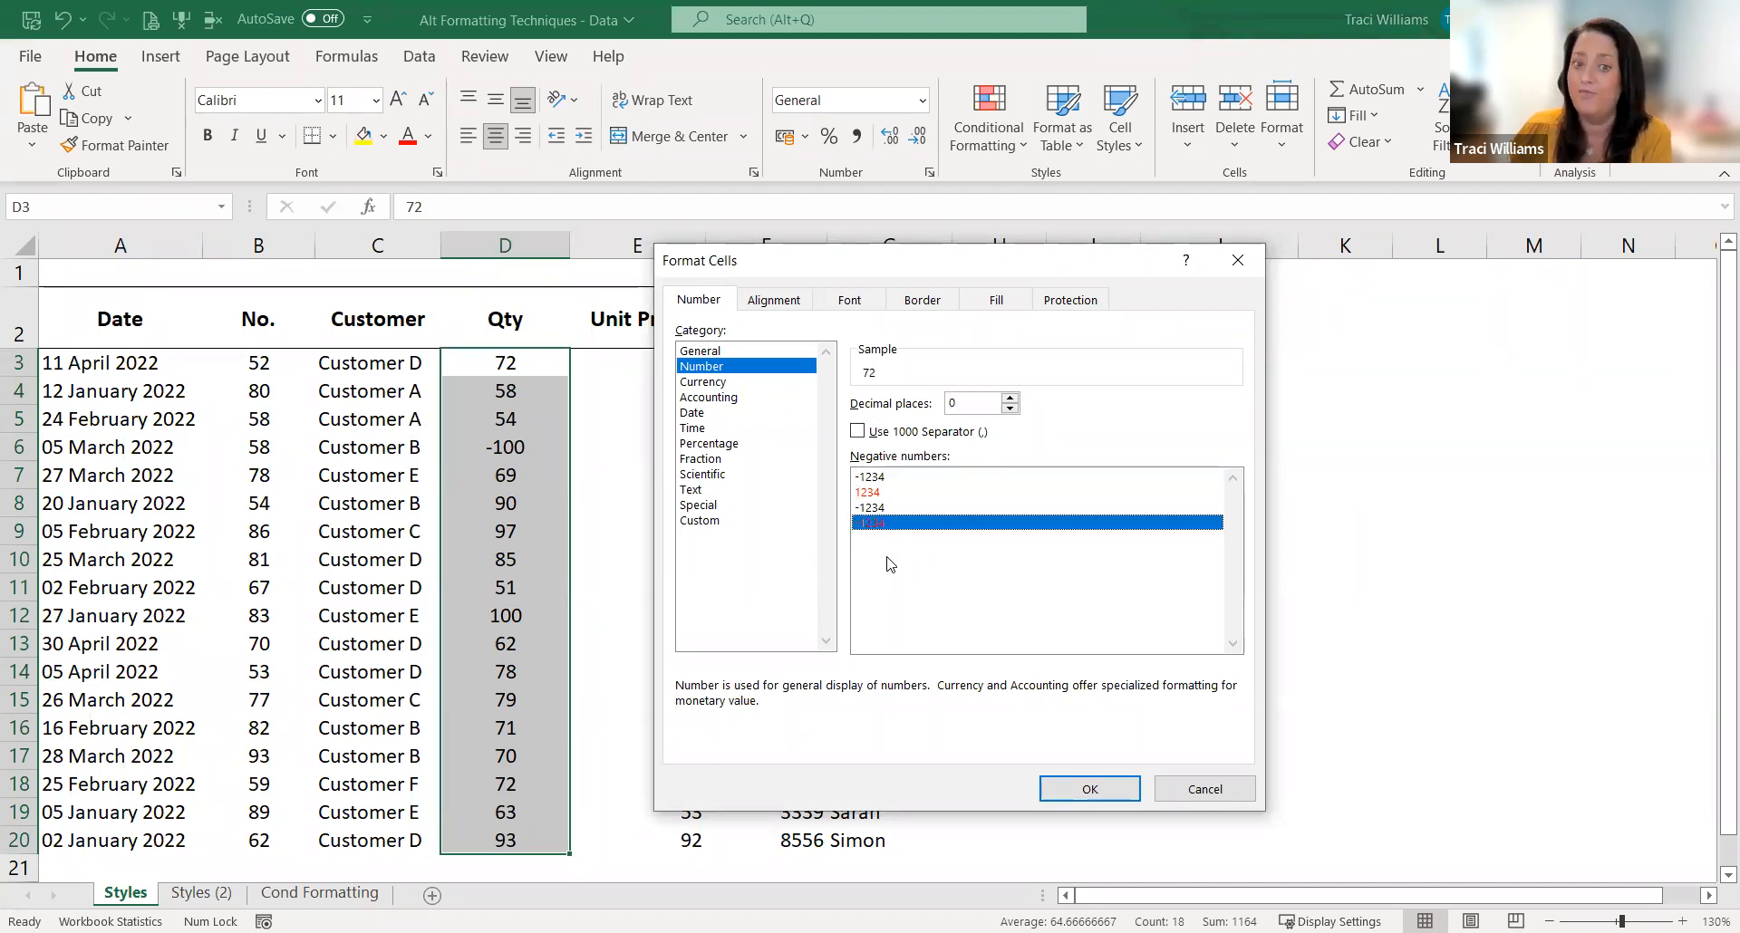
pyautogui.click(1090, 790)
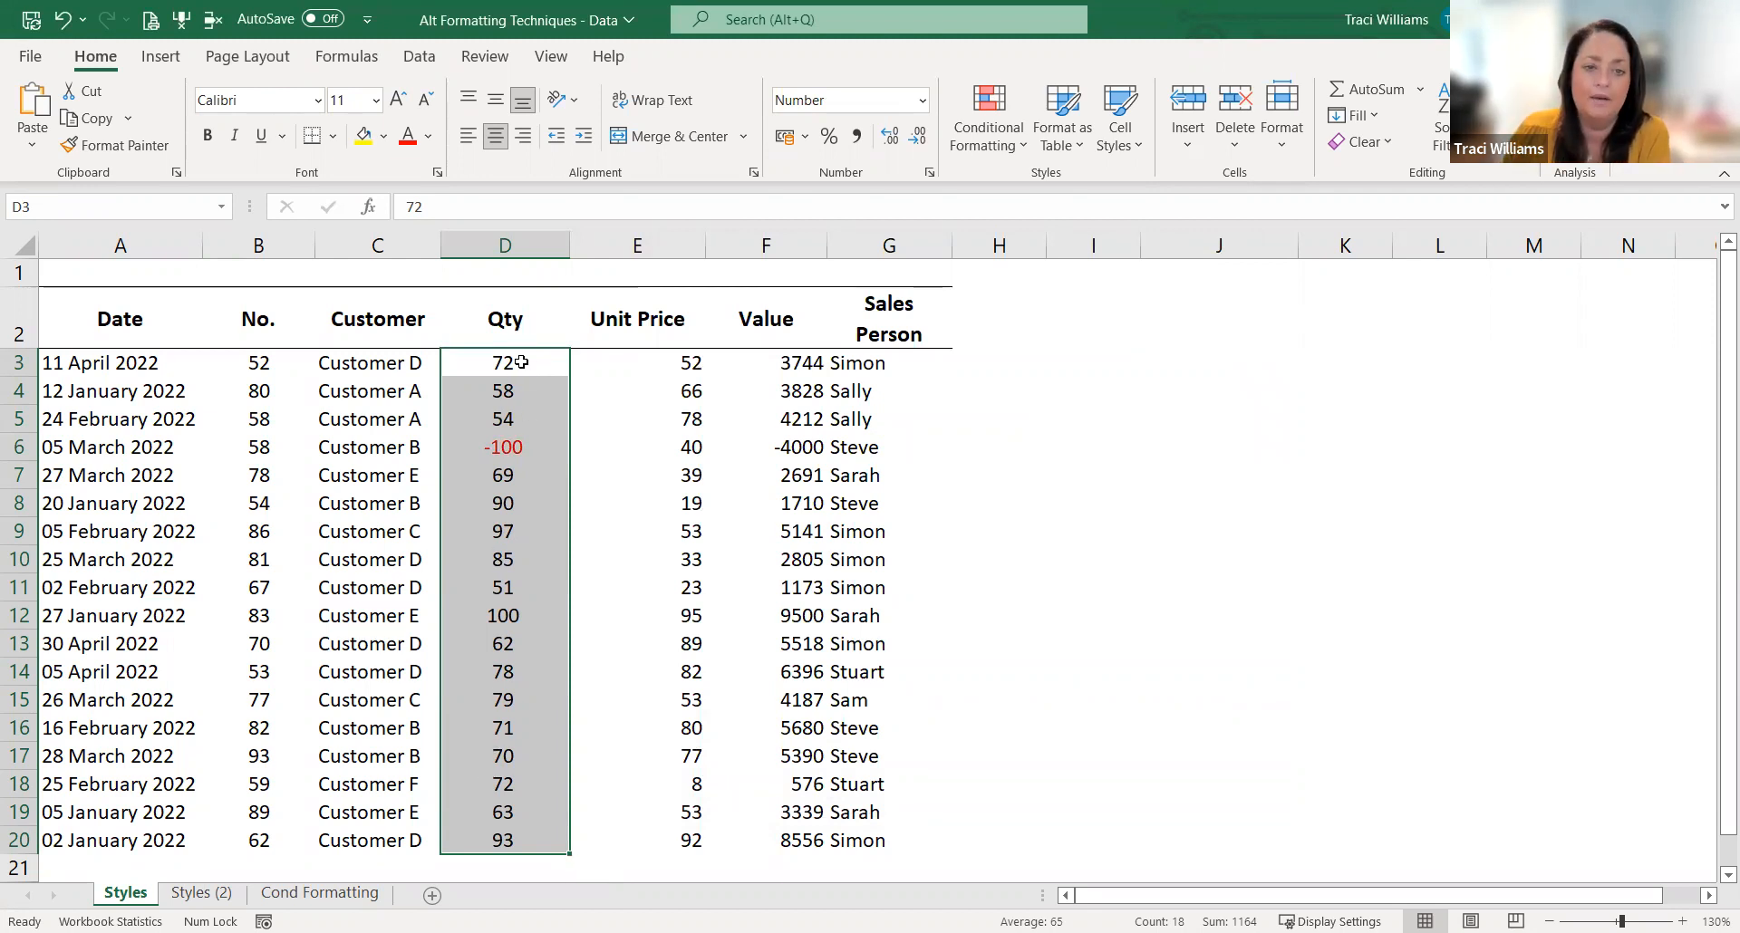
# Step: In the custom number format code for D3:D20, replace the negative section's minus sign with parentheses to make it [Red](0)
pyautogui.rightClick(520, 671)
pyautogui.click(591, 813)
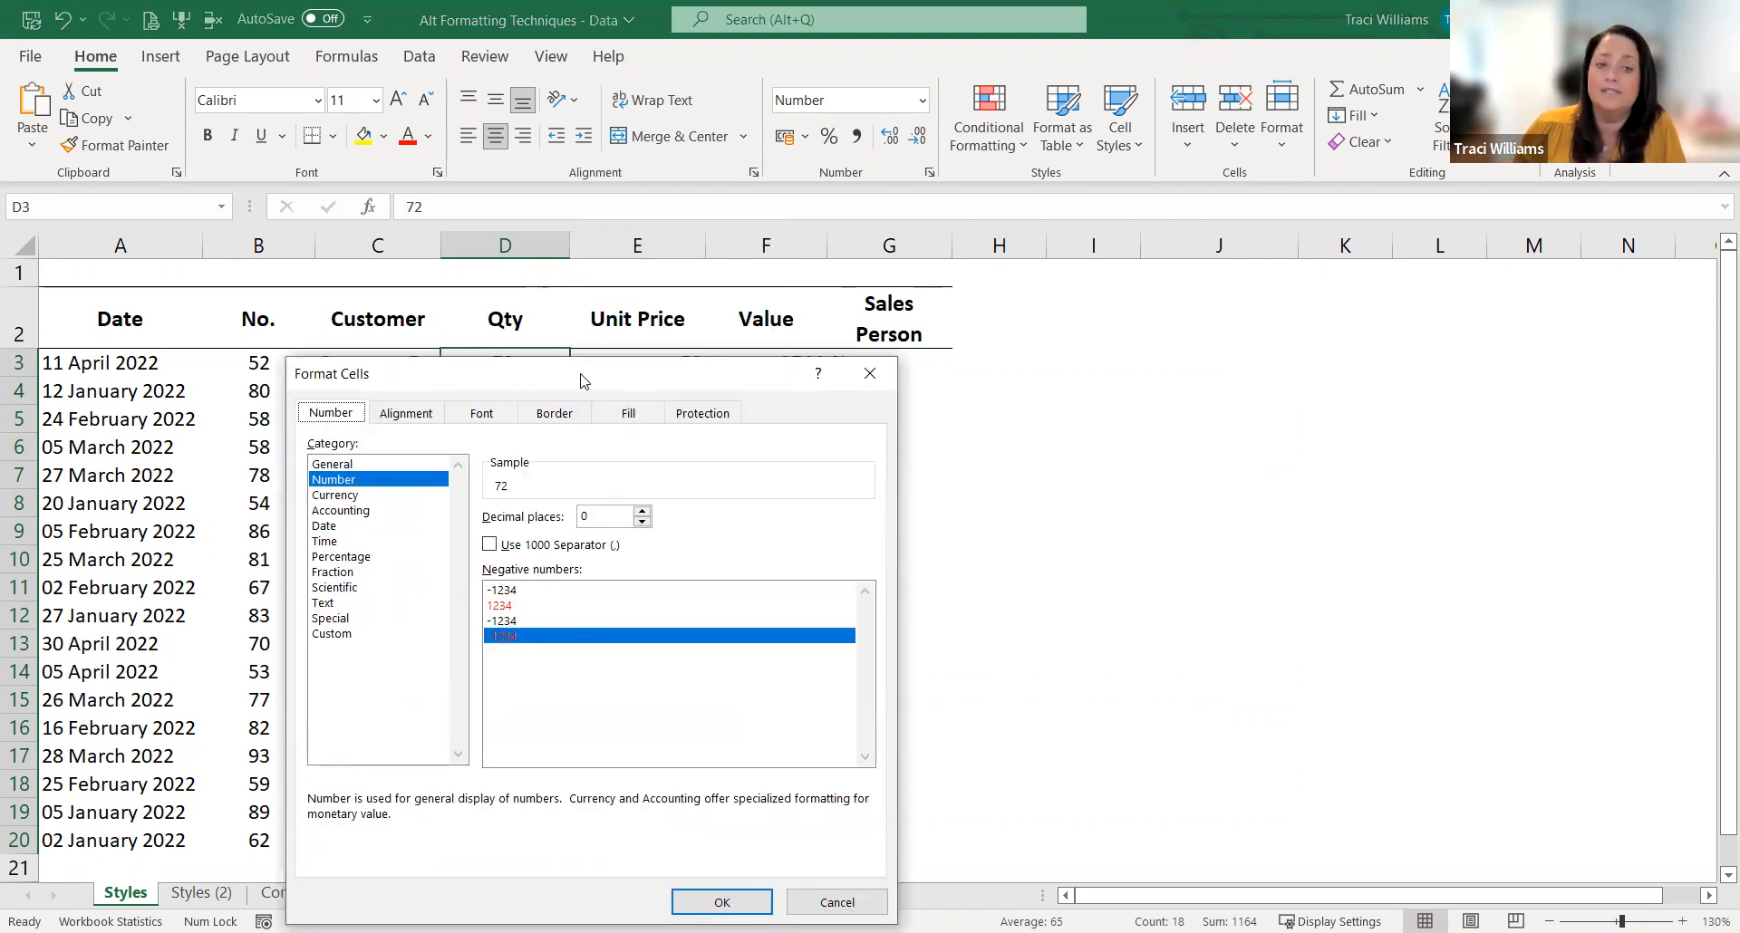
pyautogui.moveTo(585, 379); pyautogui.dragTo(887, 335)
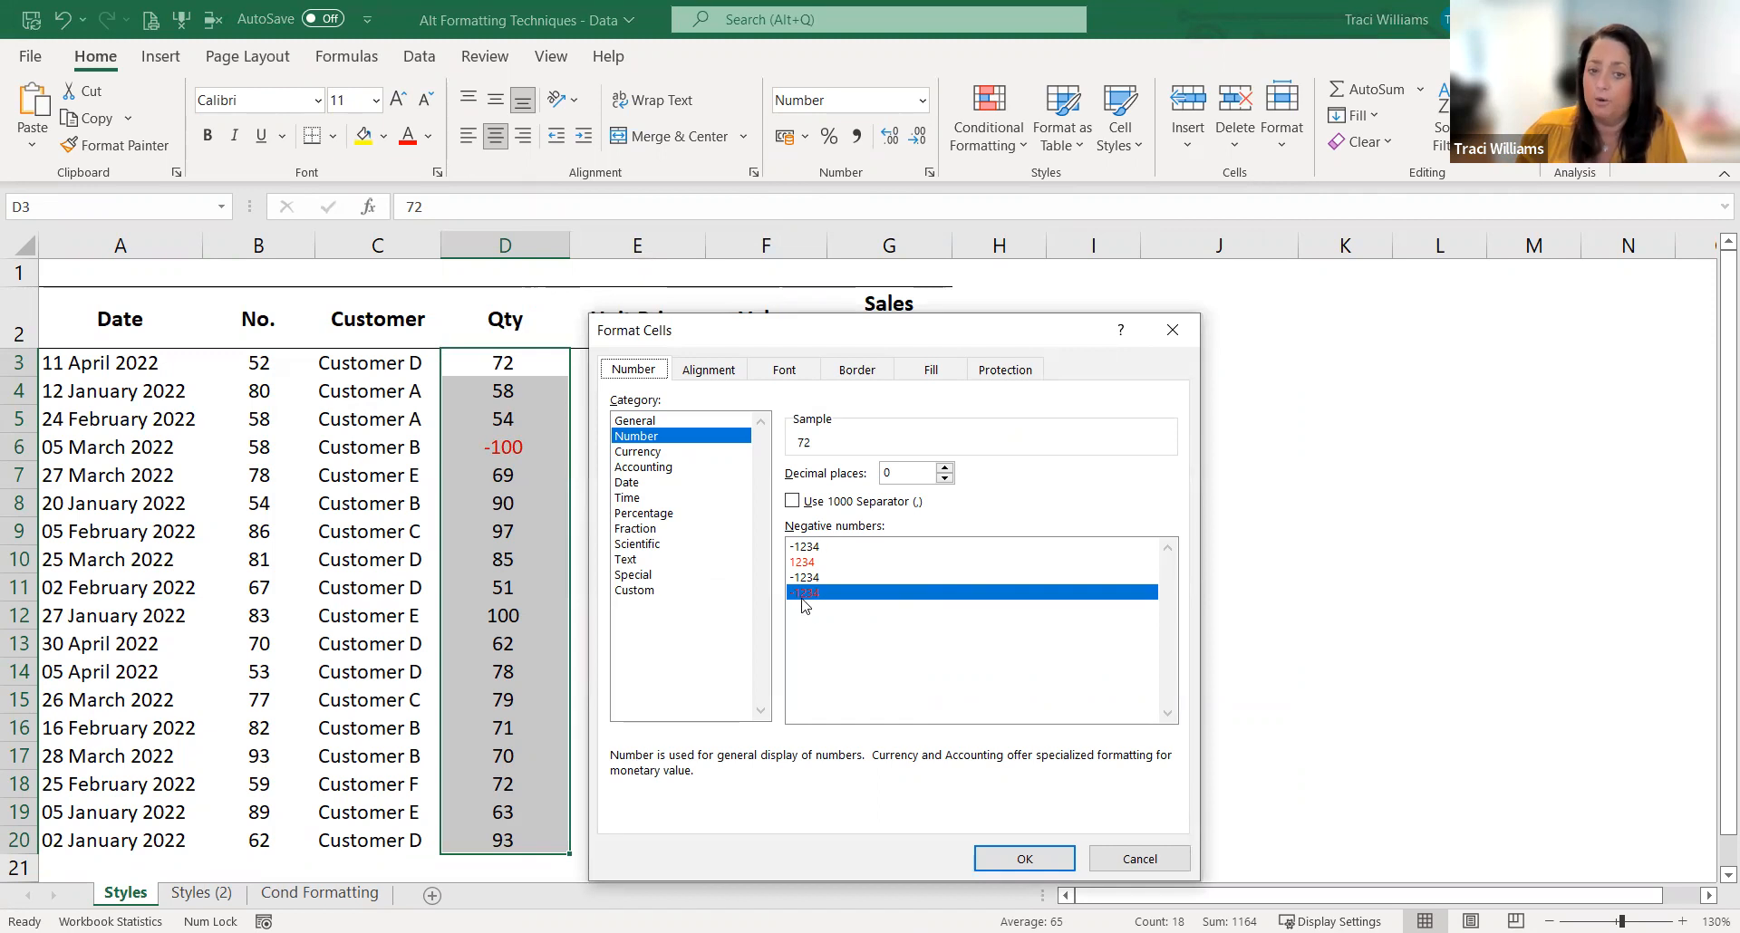
pyautogui.click(642, 593)
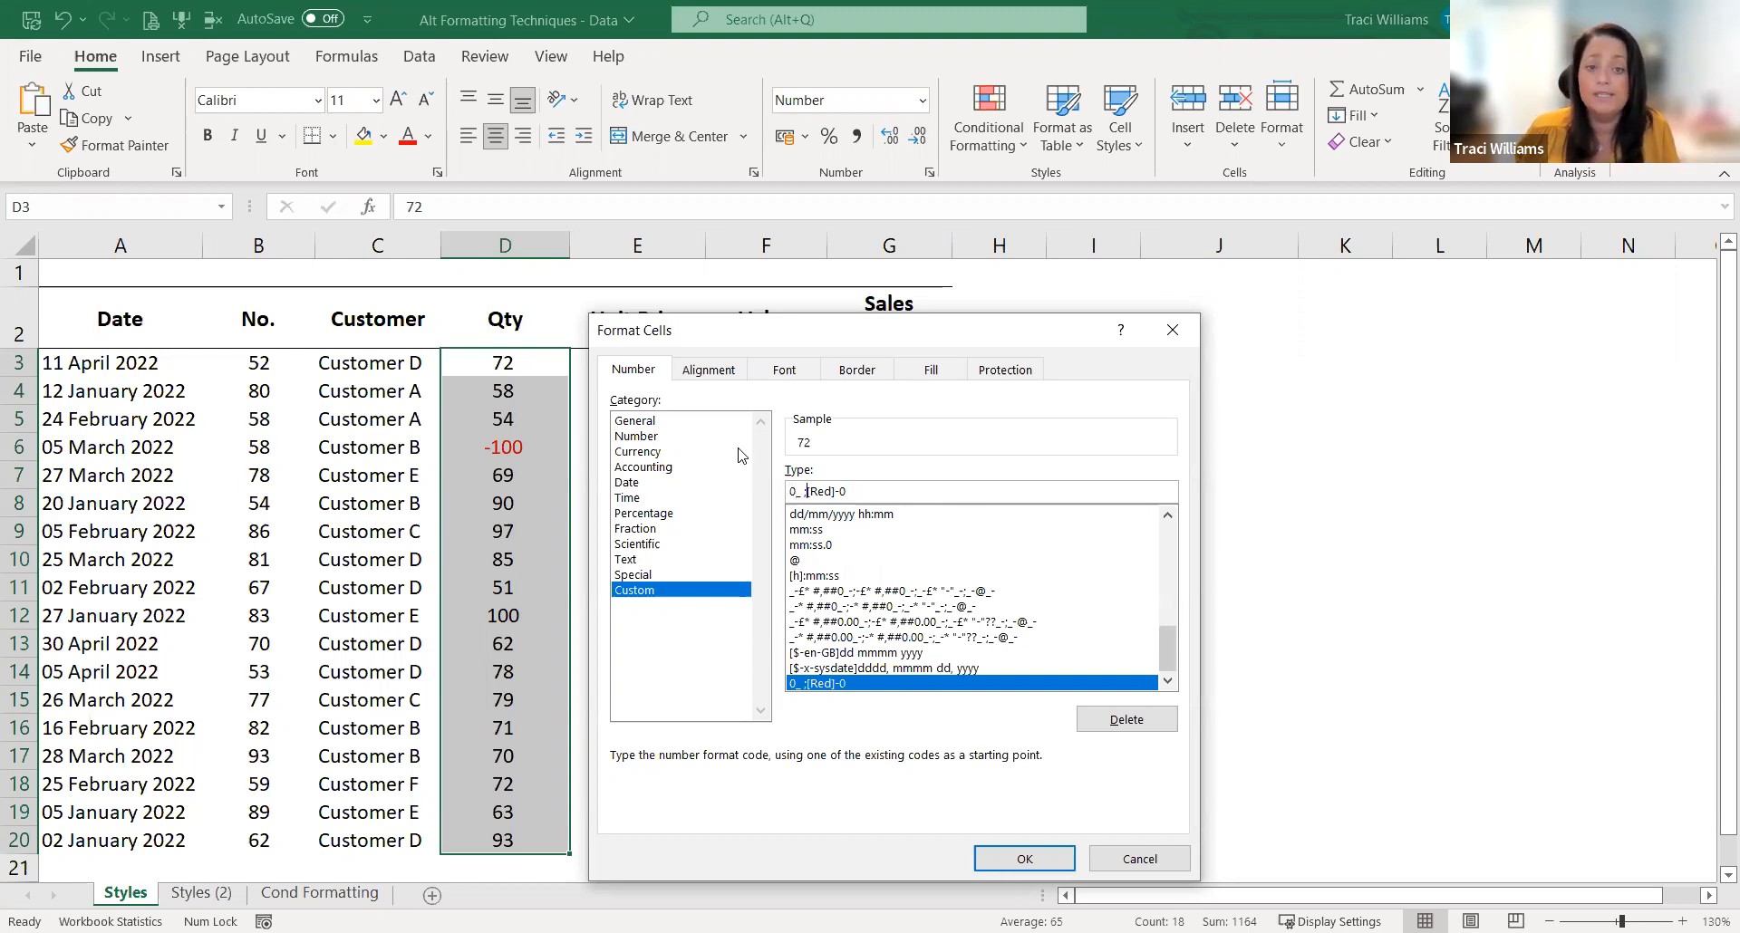
pyautogui.hotkey('shift', 'End')
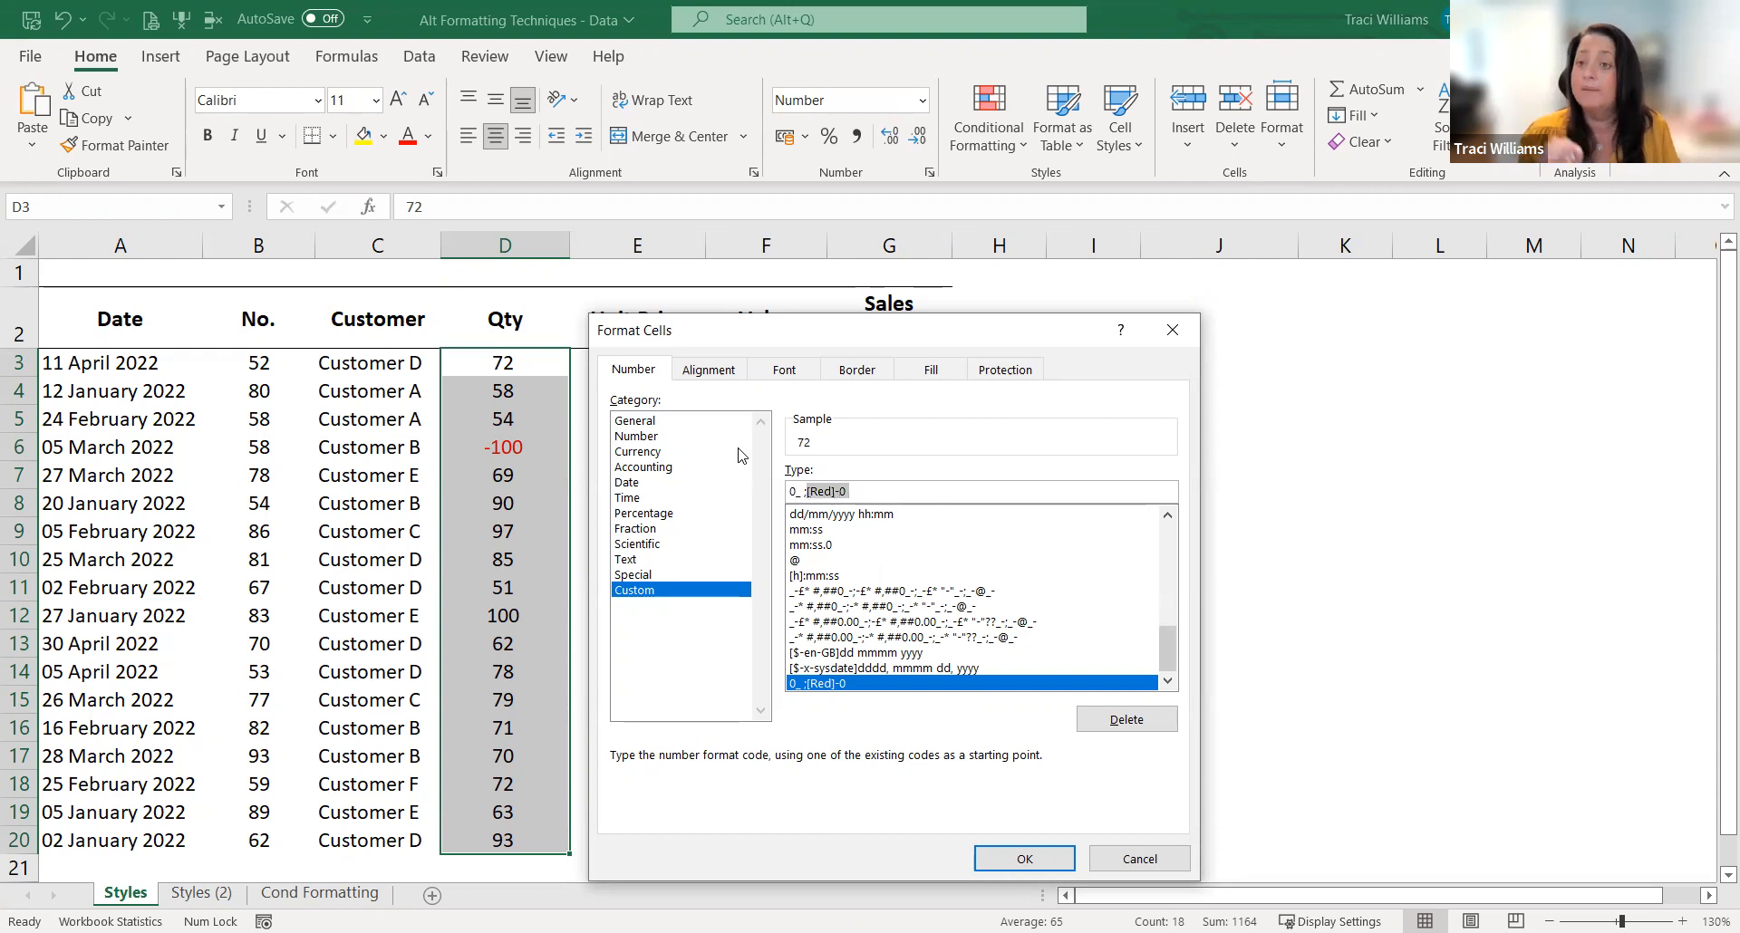
pyautogui.press('Left')
pyautogui.press('Left')
pyautogui.click(796, 490)
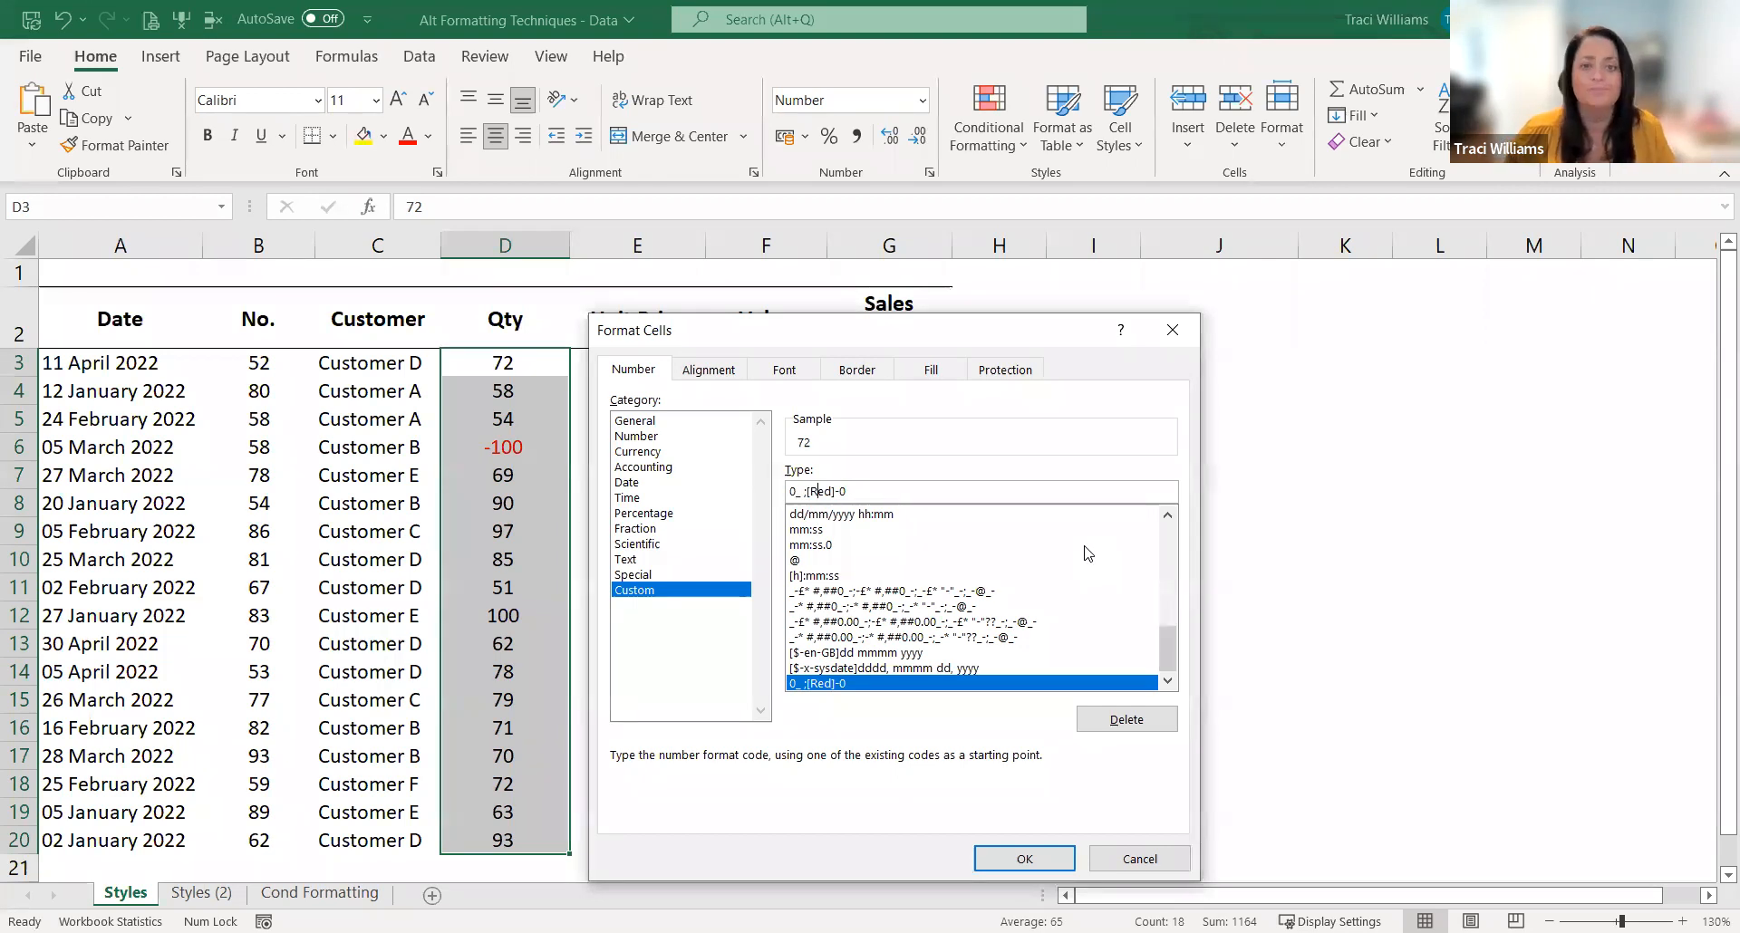
pyautogui.click(839, 491)
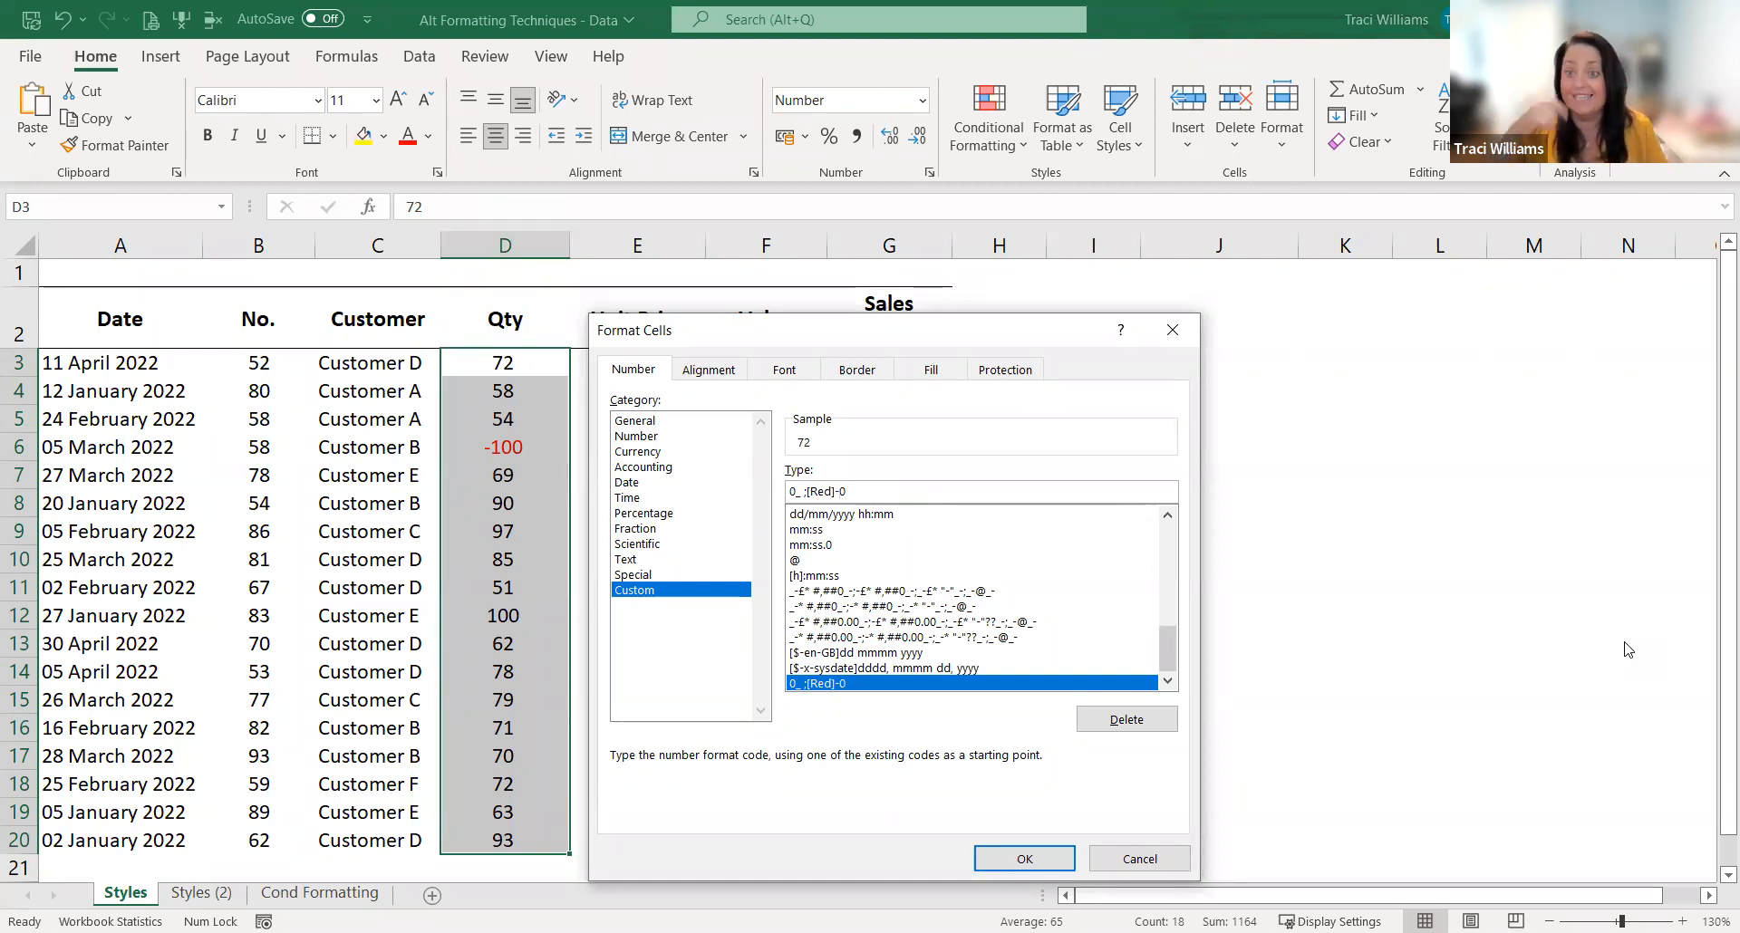
pyautogui.press('BackSpace')
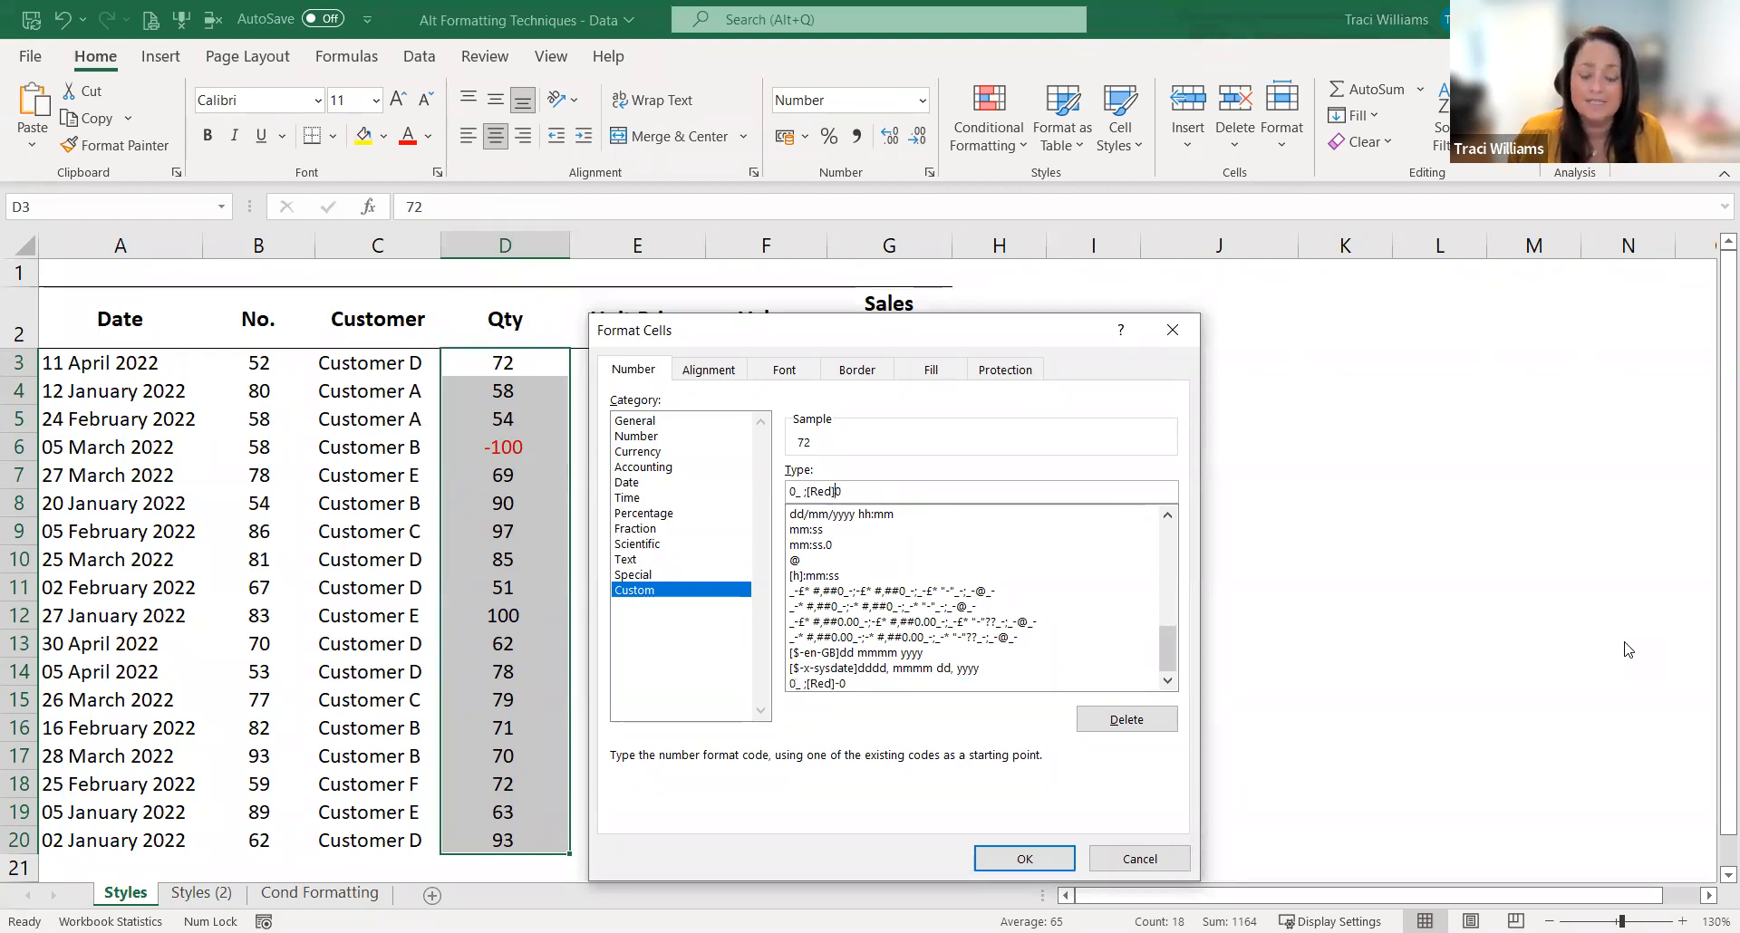
pyautogui.write('(0')
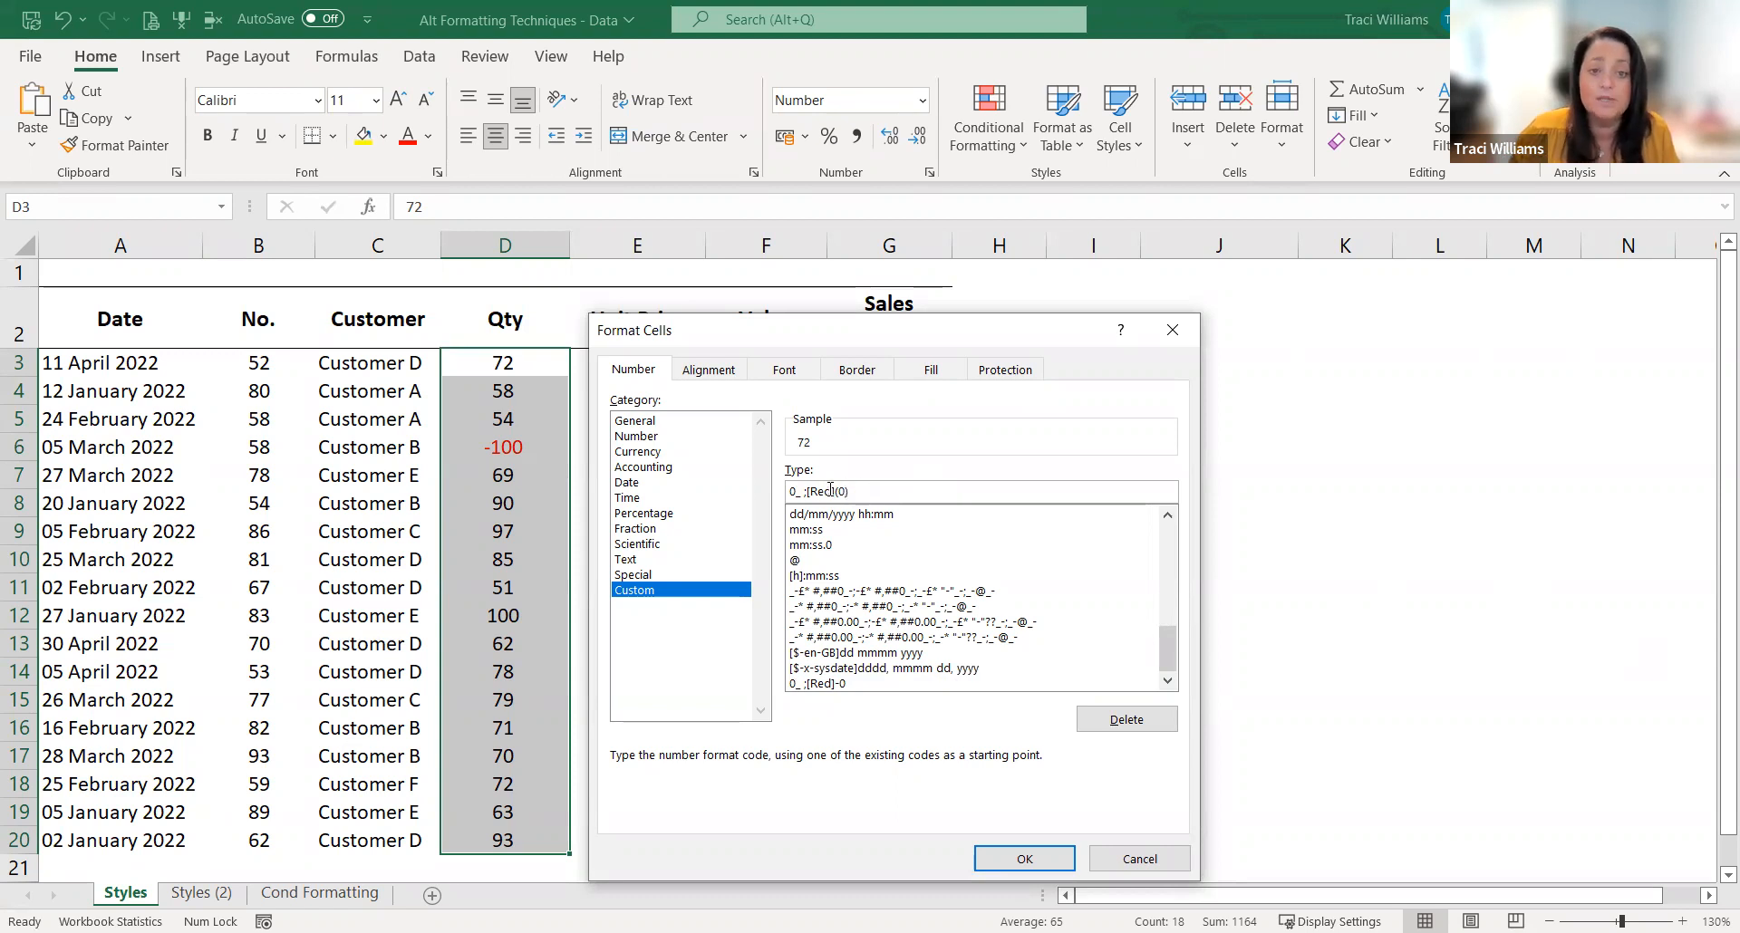
pyautogui.write(')')
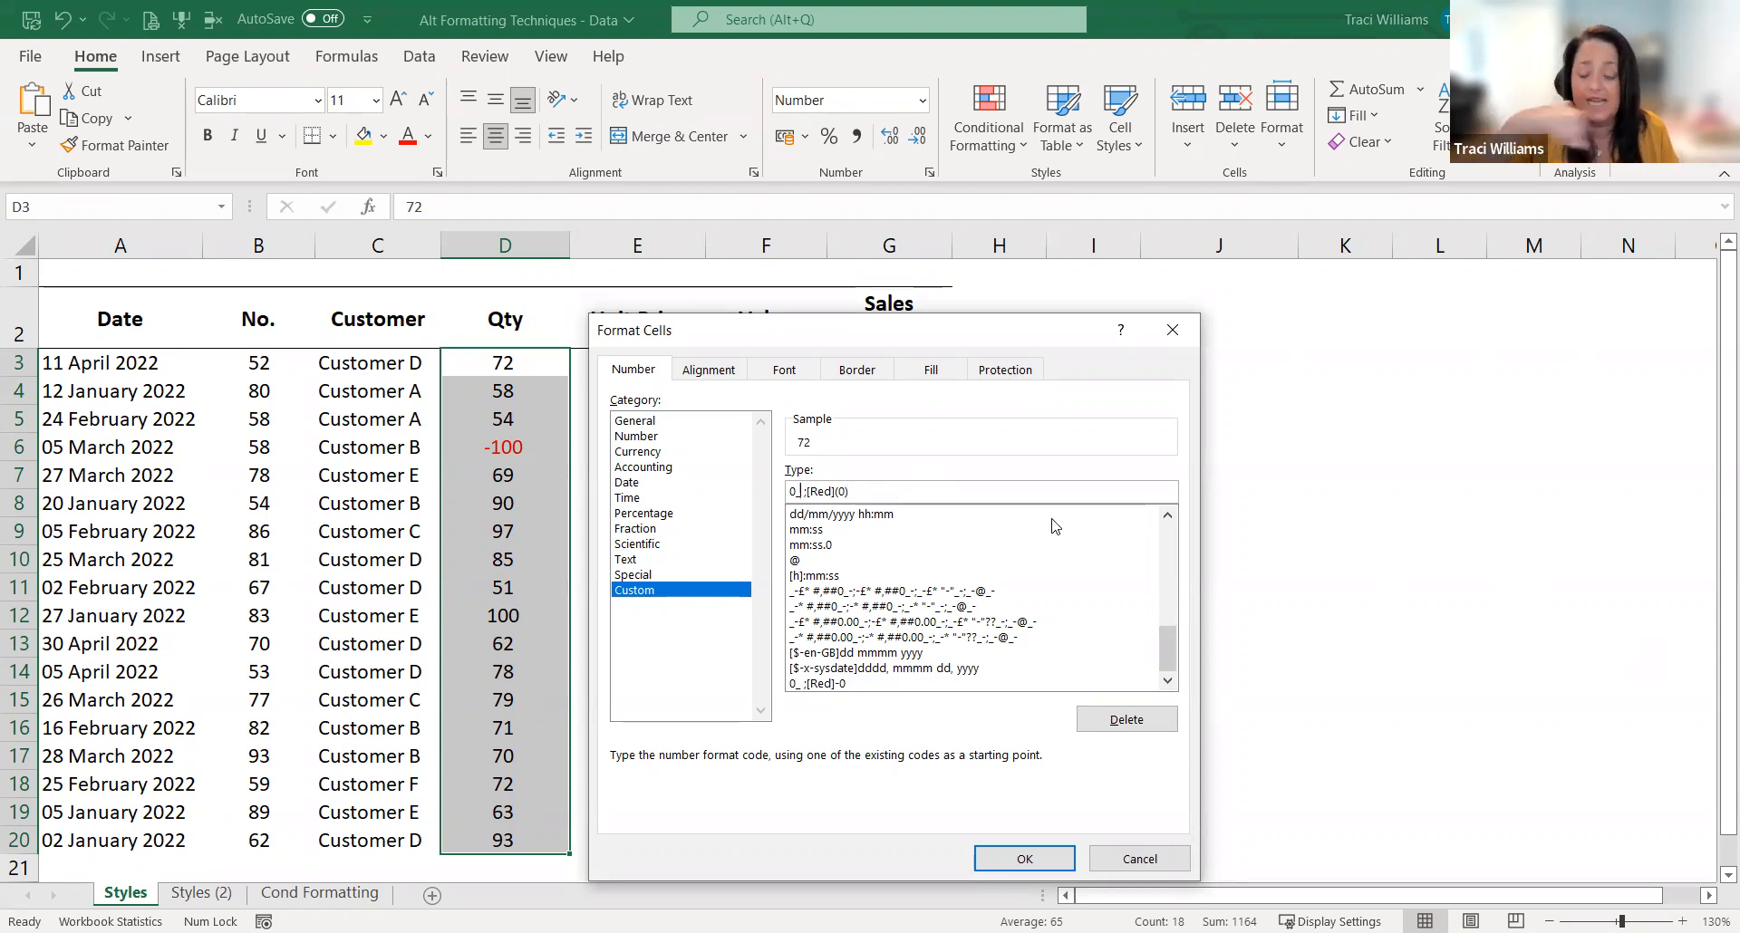
# Step: Remove the underscore and space from the code's positive section and apply the custom format 0;[Red](0) to the Qty values
pyautogui.press('BackSpace')
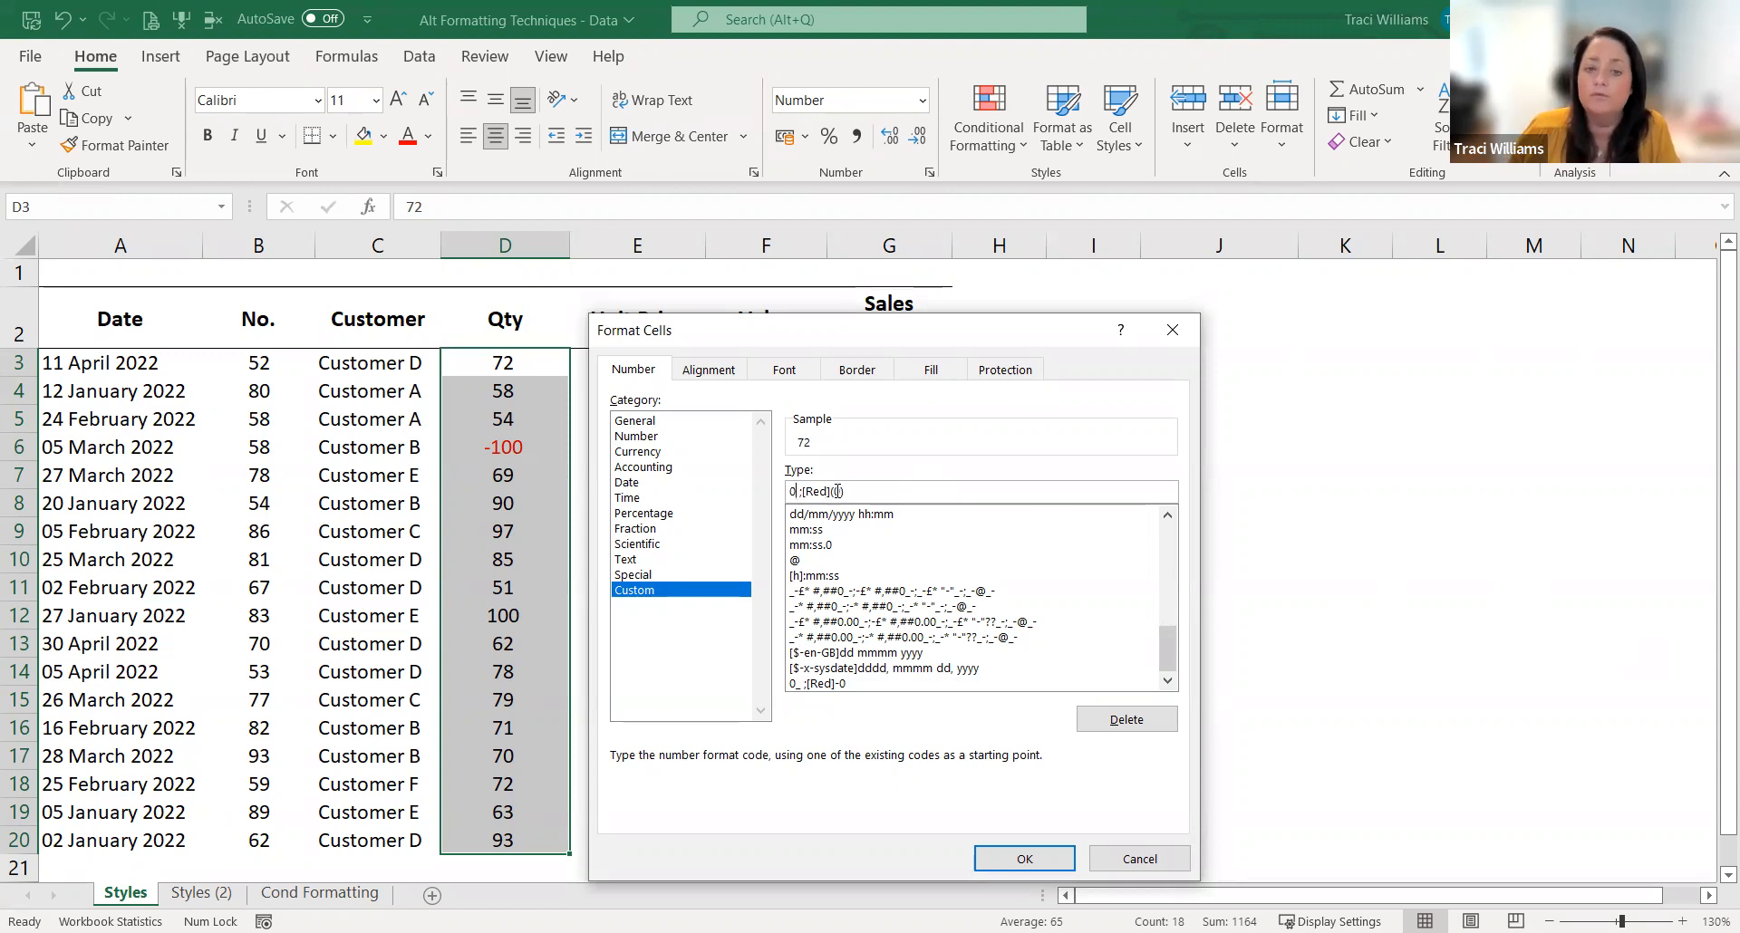
pyautogui.press('Delete')
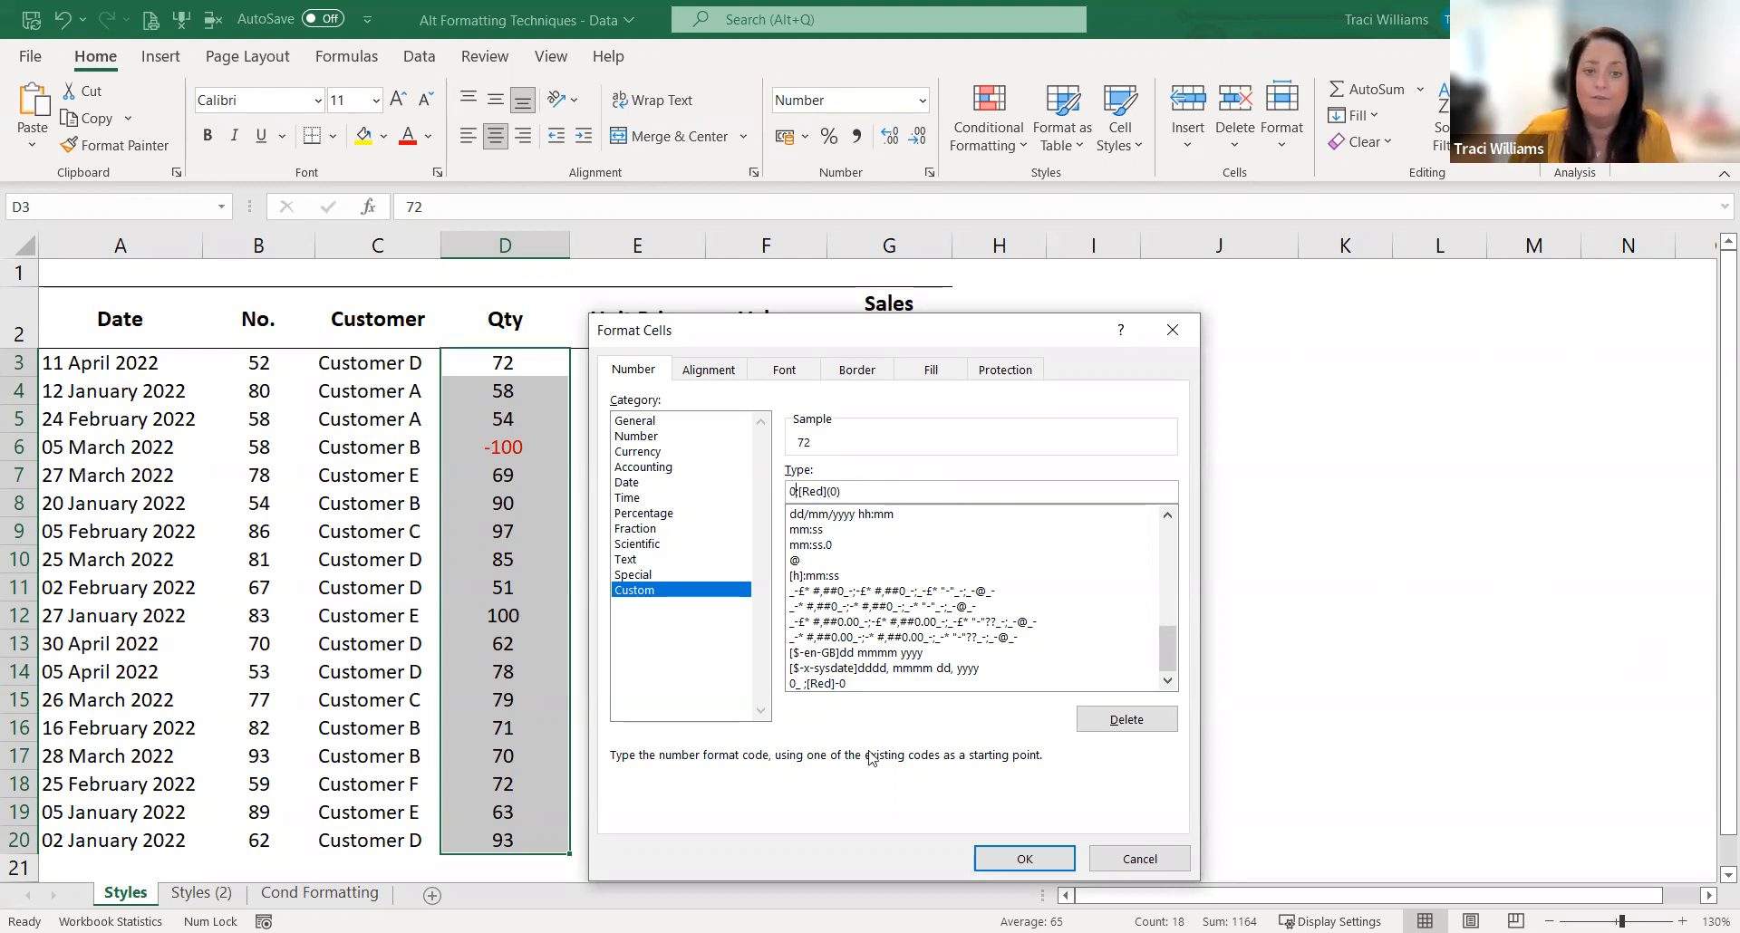
pyautogui.click(1031, 860)
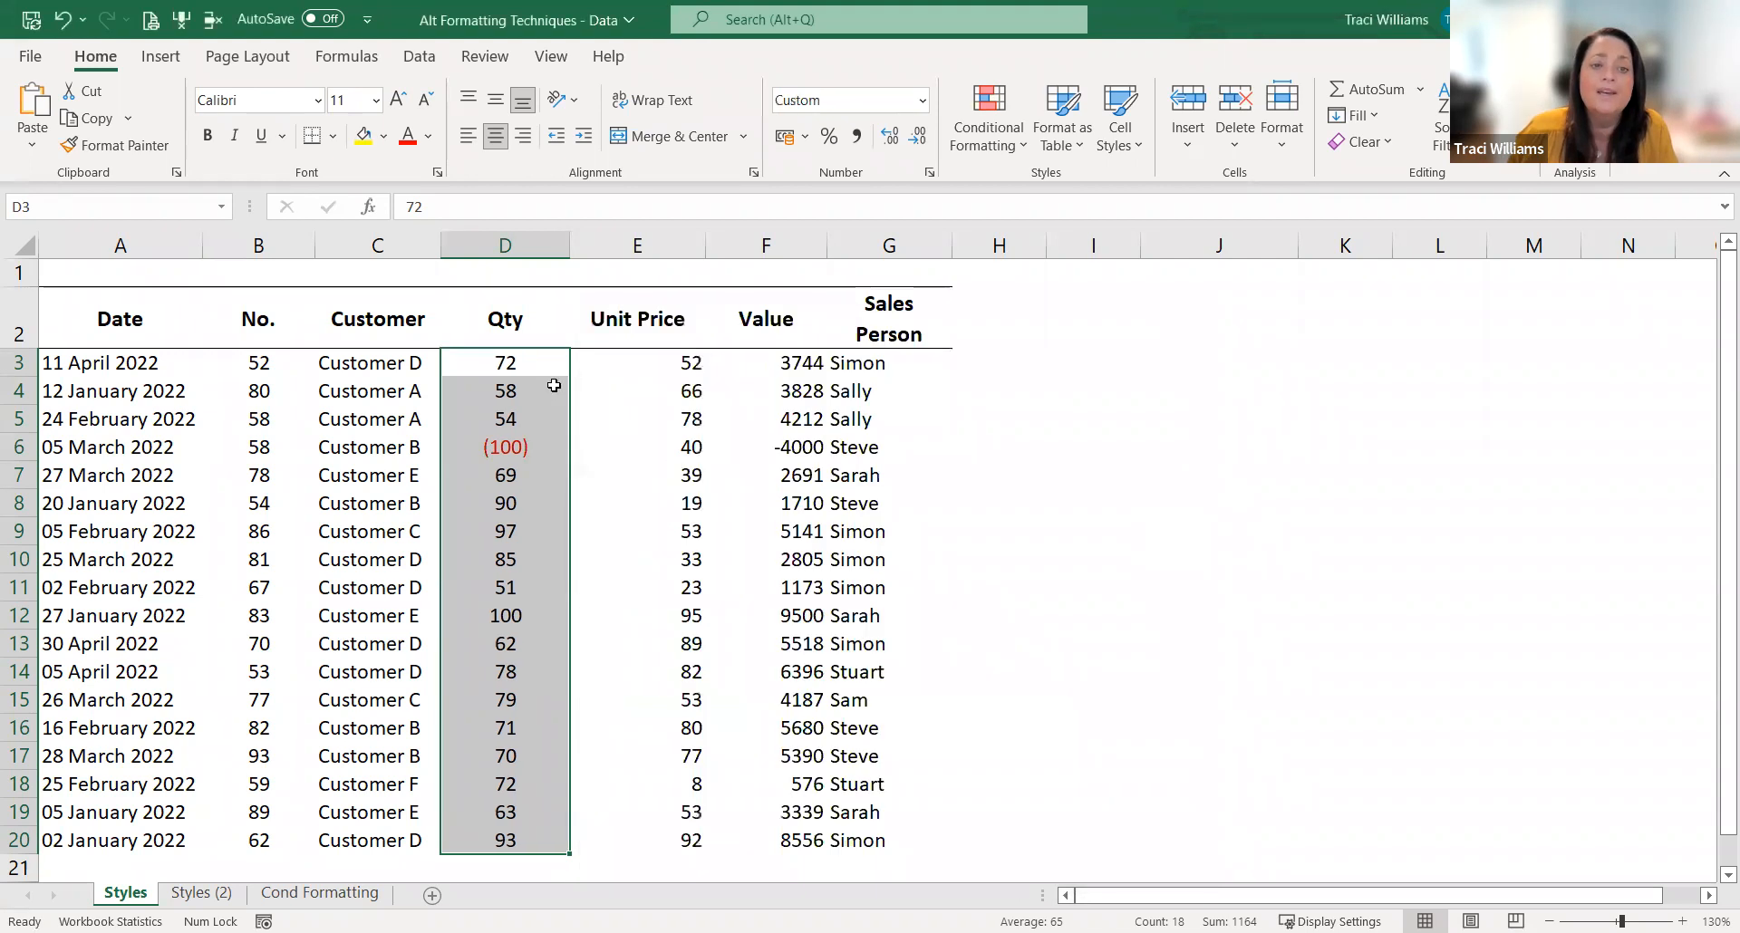
pyautogui.click(536, 365)
pyautogui.click(531, 444)
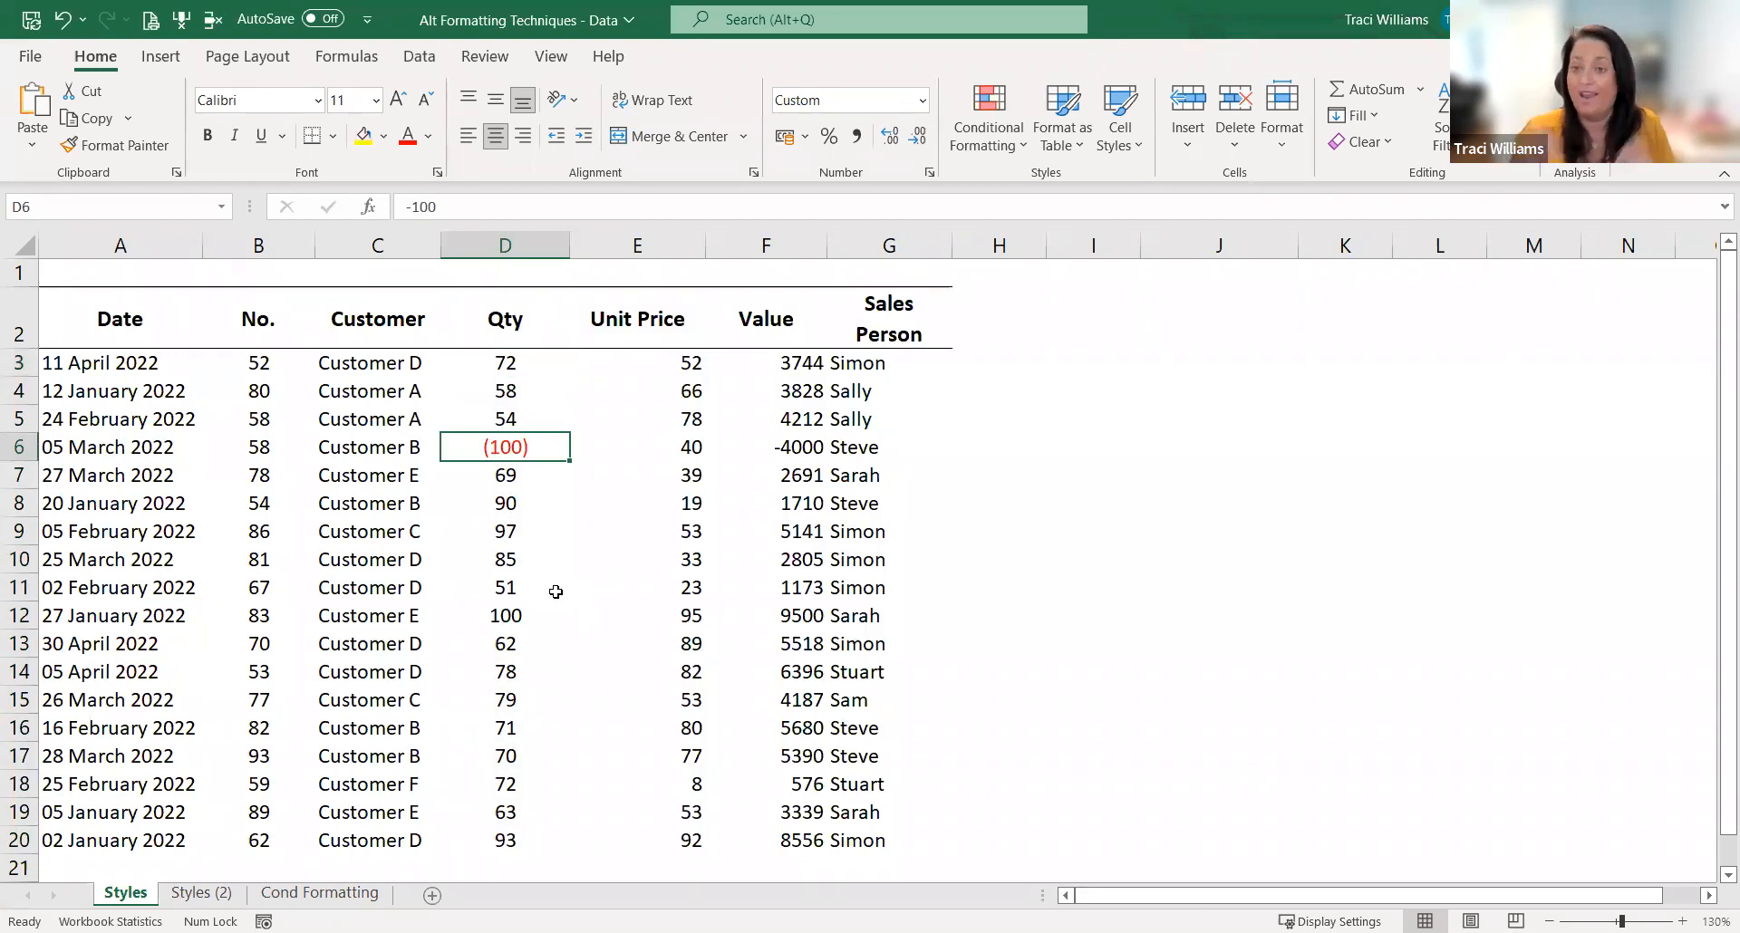
# Step: Format the Unit Price values in E3:E20 as Currency with the £ symbol and 2 decimal places
pyautogui.moveTo(634, 367); pyautogui.dragTo(649, 838)
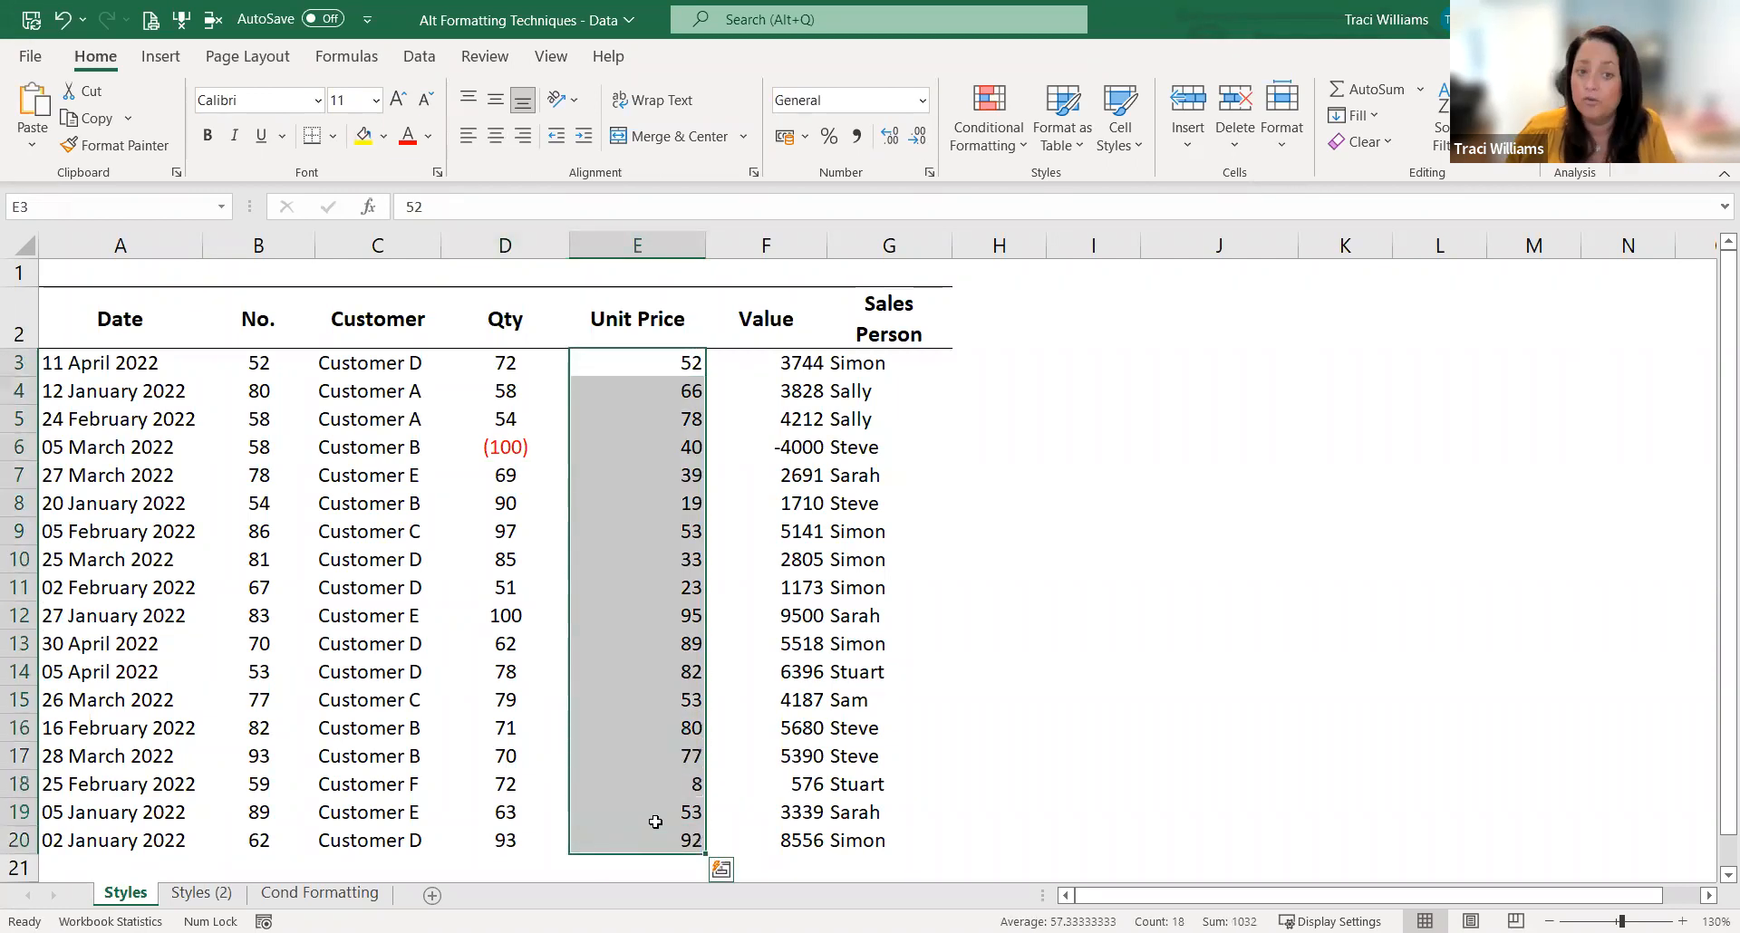
pyautogui.rightClick(666, 700)
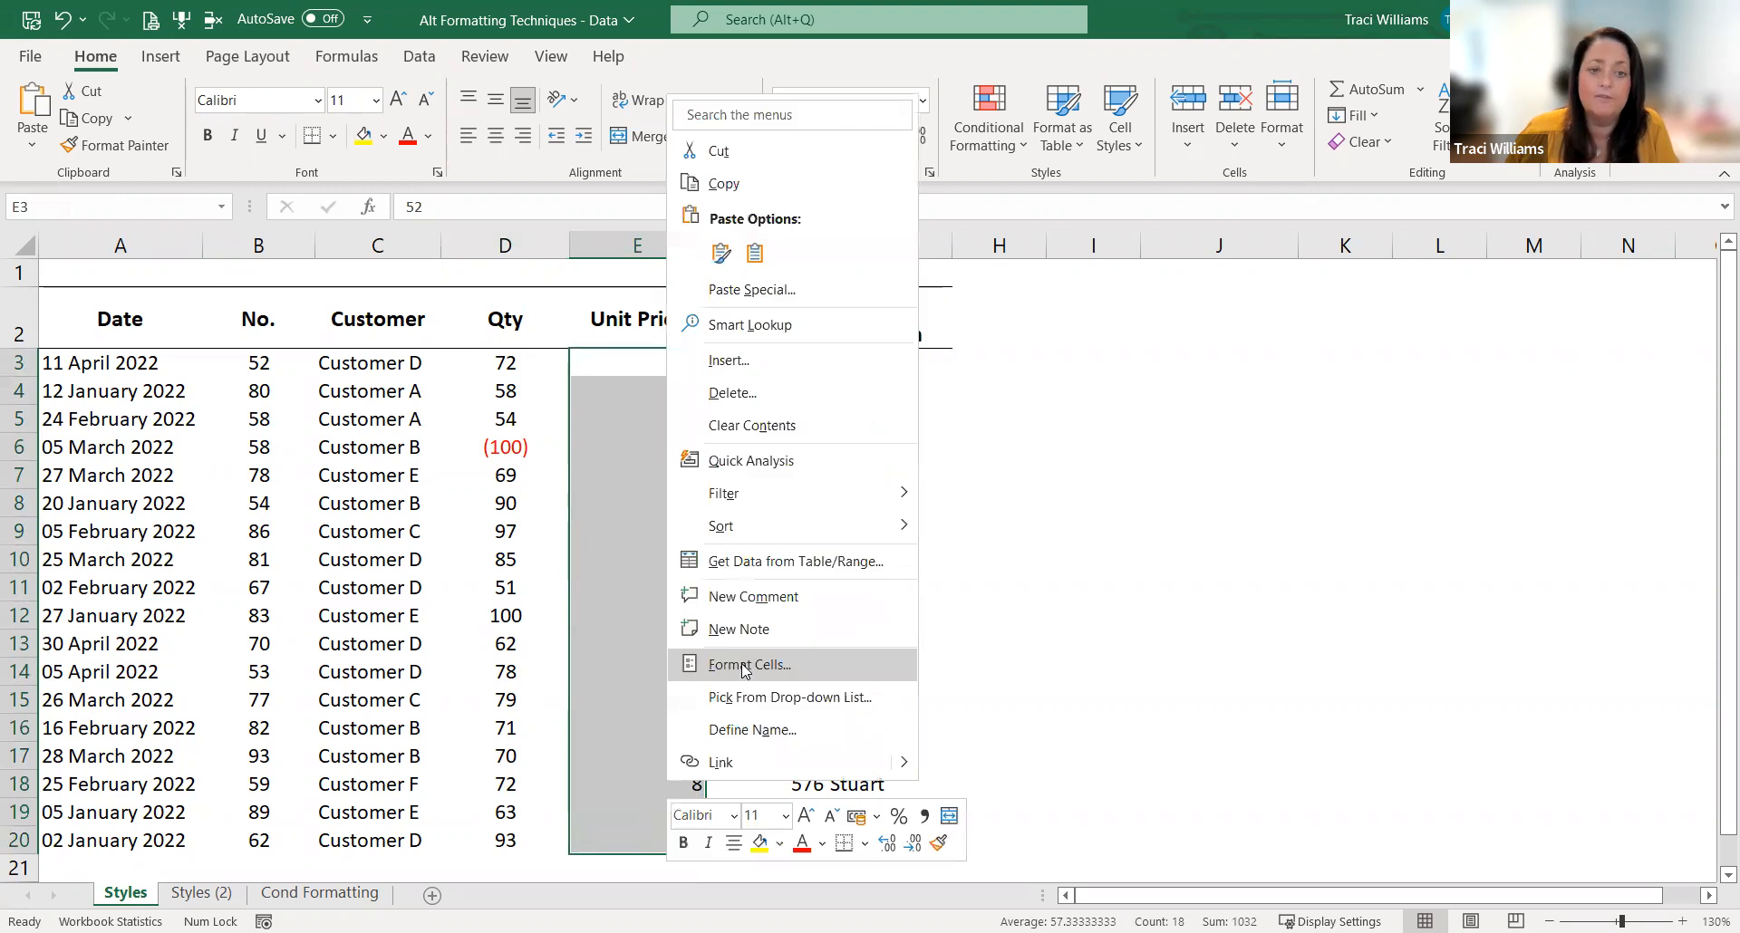
pyautogui.click(749, 665)
pyautogui.click(491, 495)
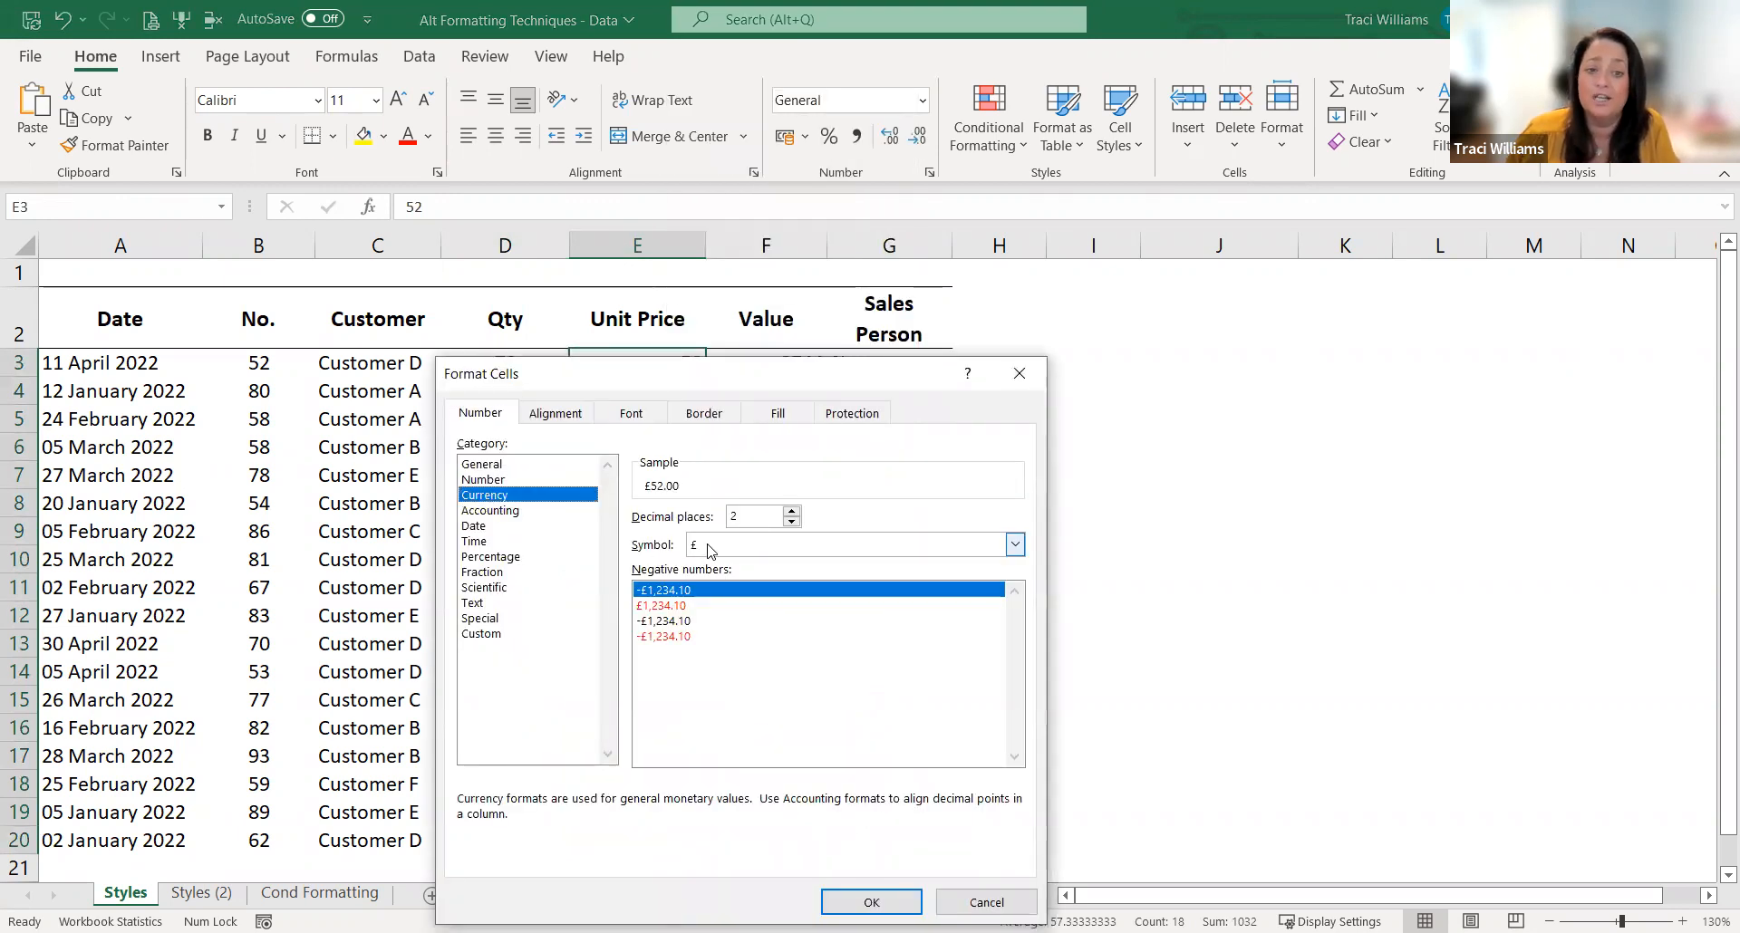
pyautogui.moveTo(734, 378); pyautogui.dragTo(1102, 275)
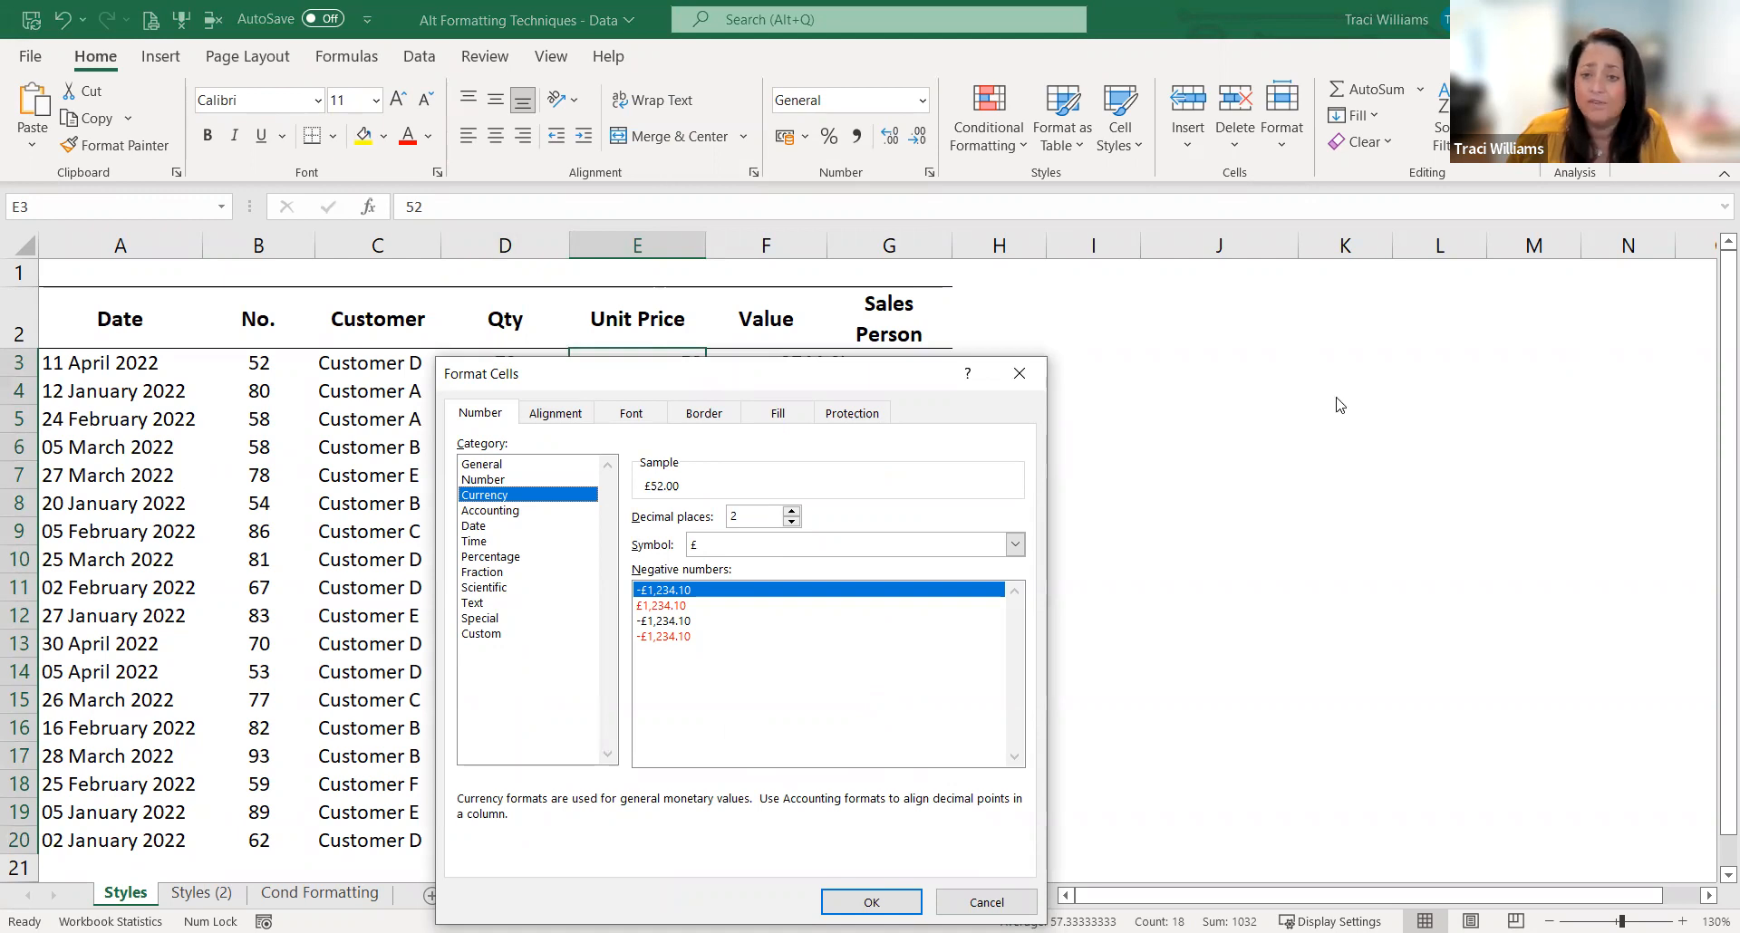
pyautogui.click(1382, 442)
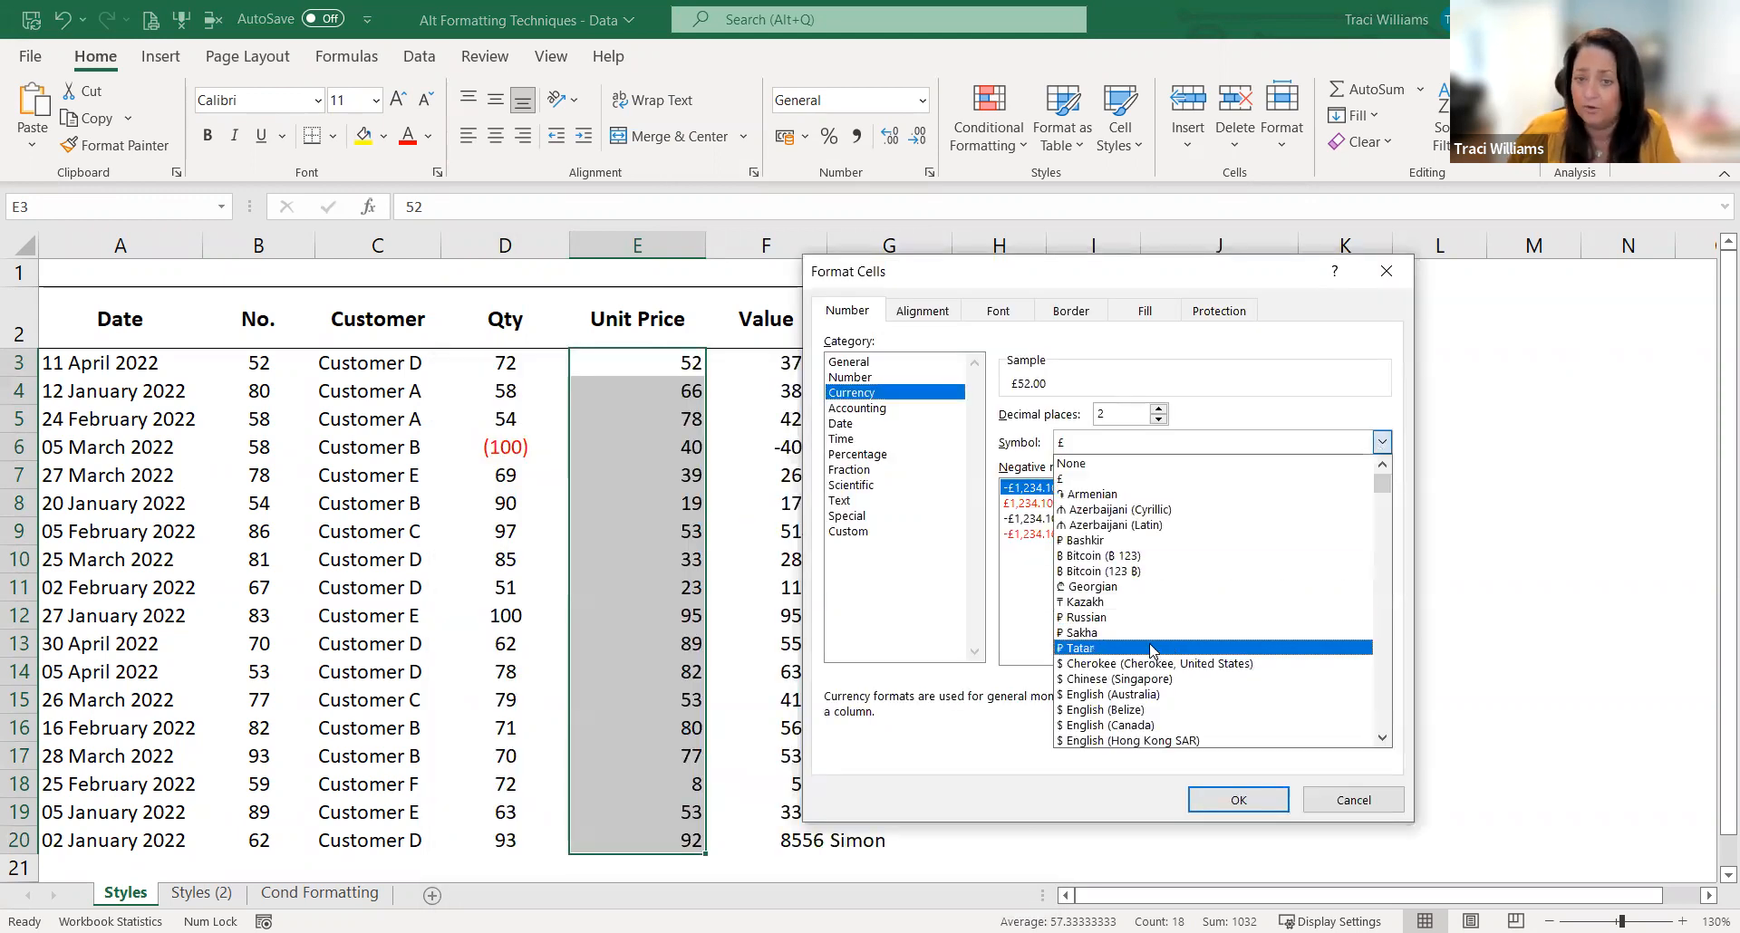
pyautogui.click(1065, 391)
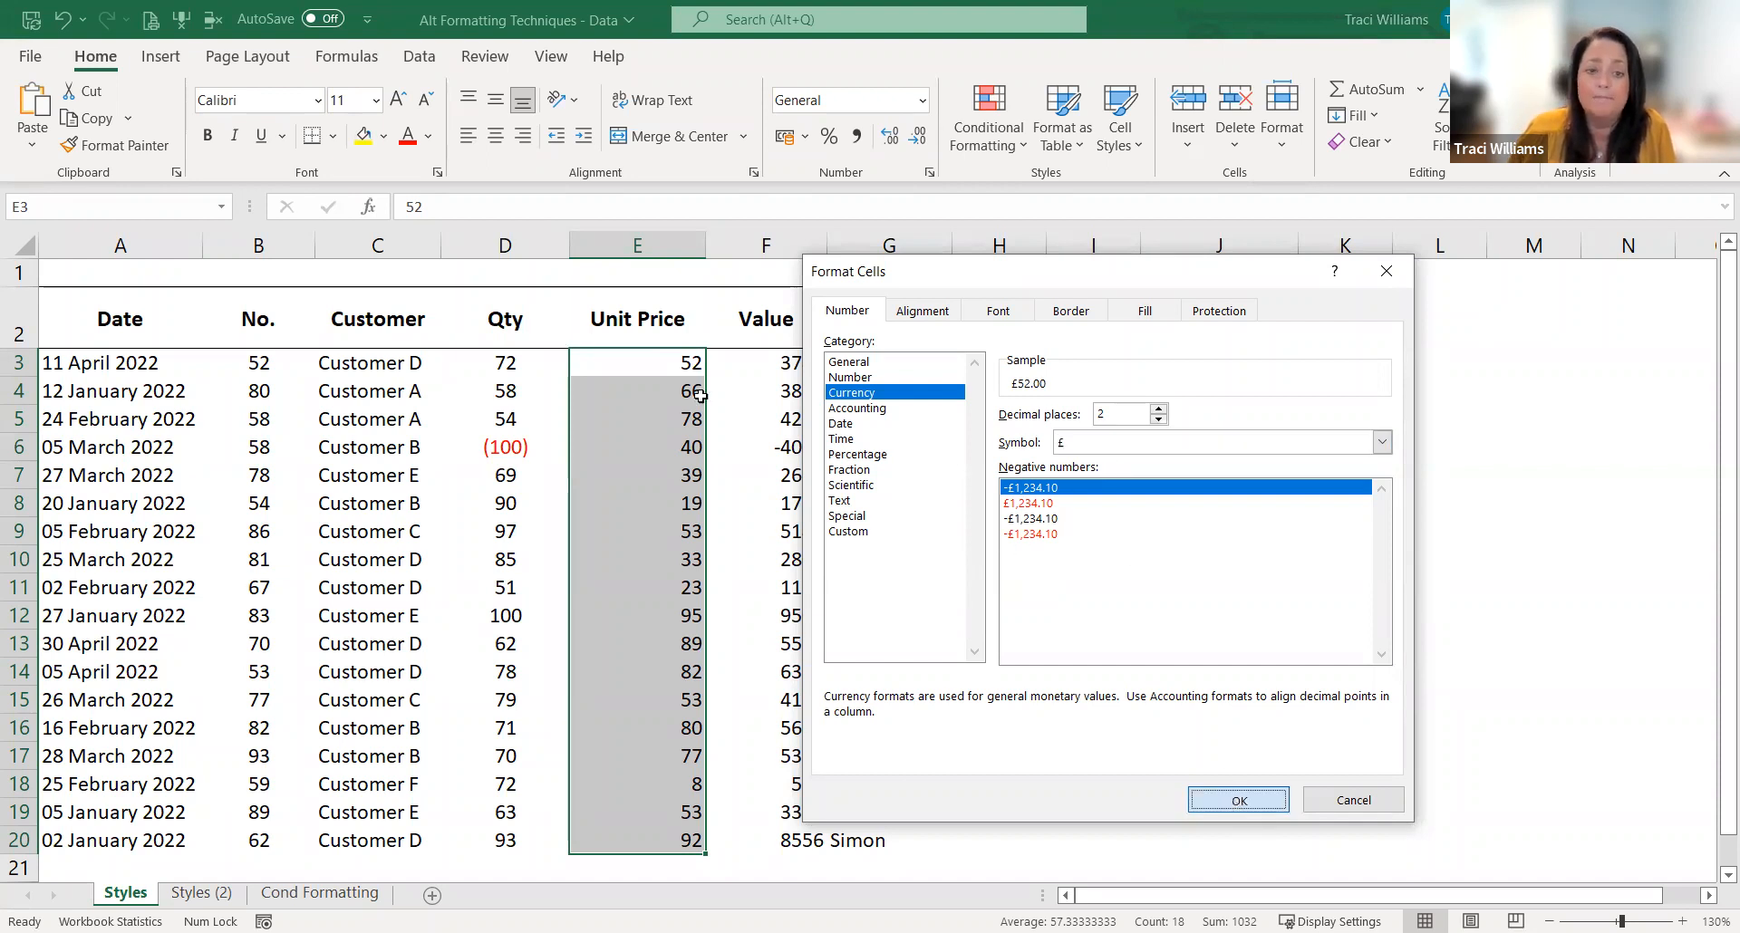
pyautogui.click(1236, 803)
pyautogui.click(654, 364)
pyautogui.hotkey('shift', 'Down')
pyautogui.hotkey('shift', 'Down')
pyautogui.click(654, 364)
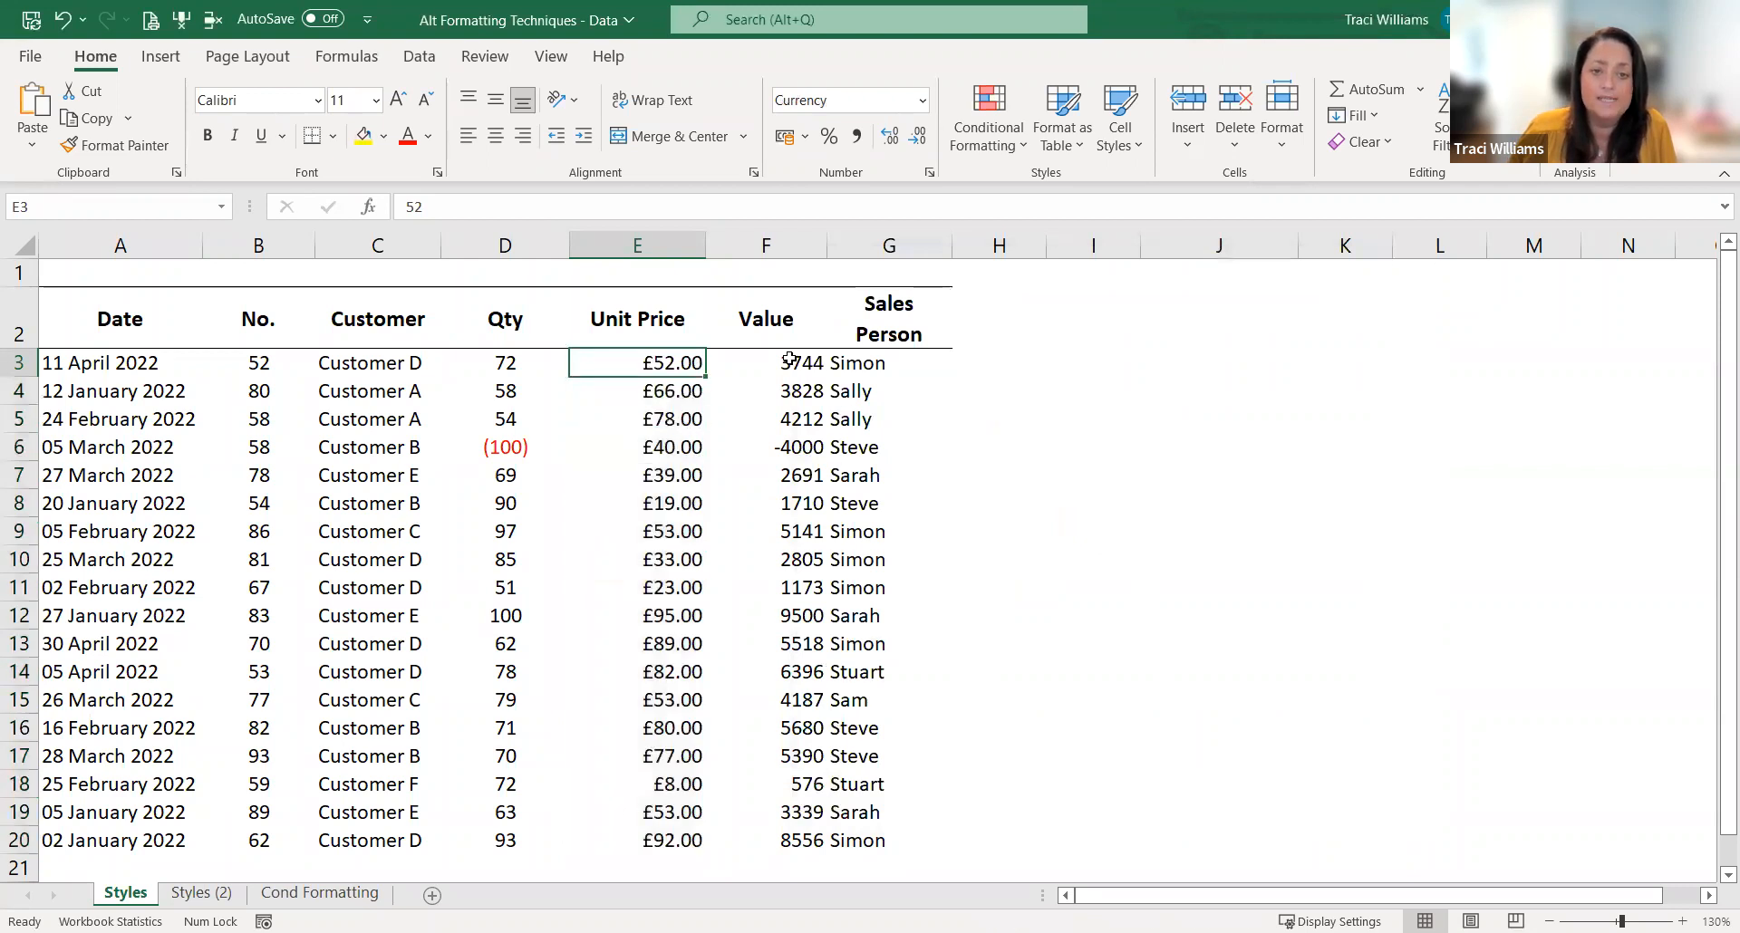
# Step: Examine the formula behind the first Value cell F3 and compare the negative Qty with its Value in row 6
pyautogui.click(758, 327)
pyautogui.click(789, 365)
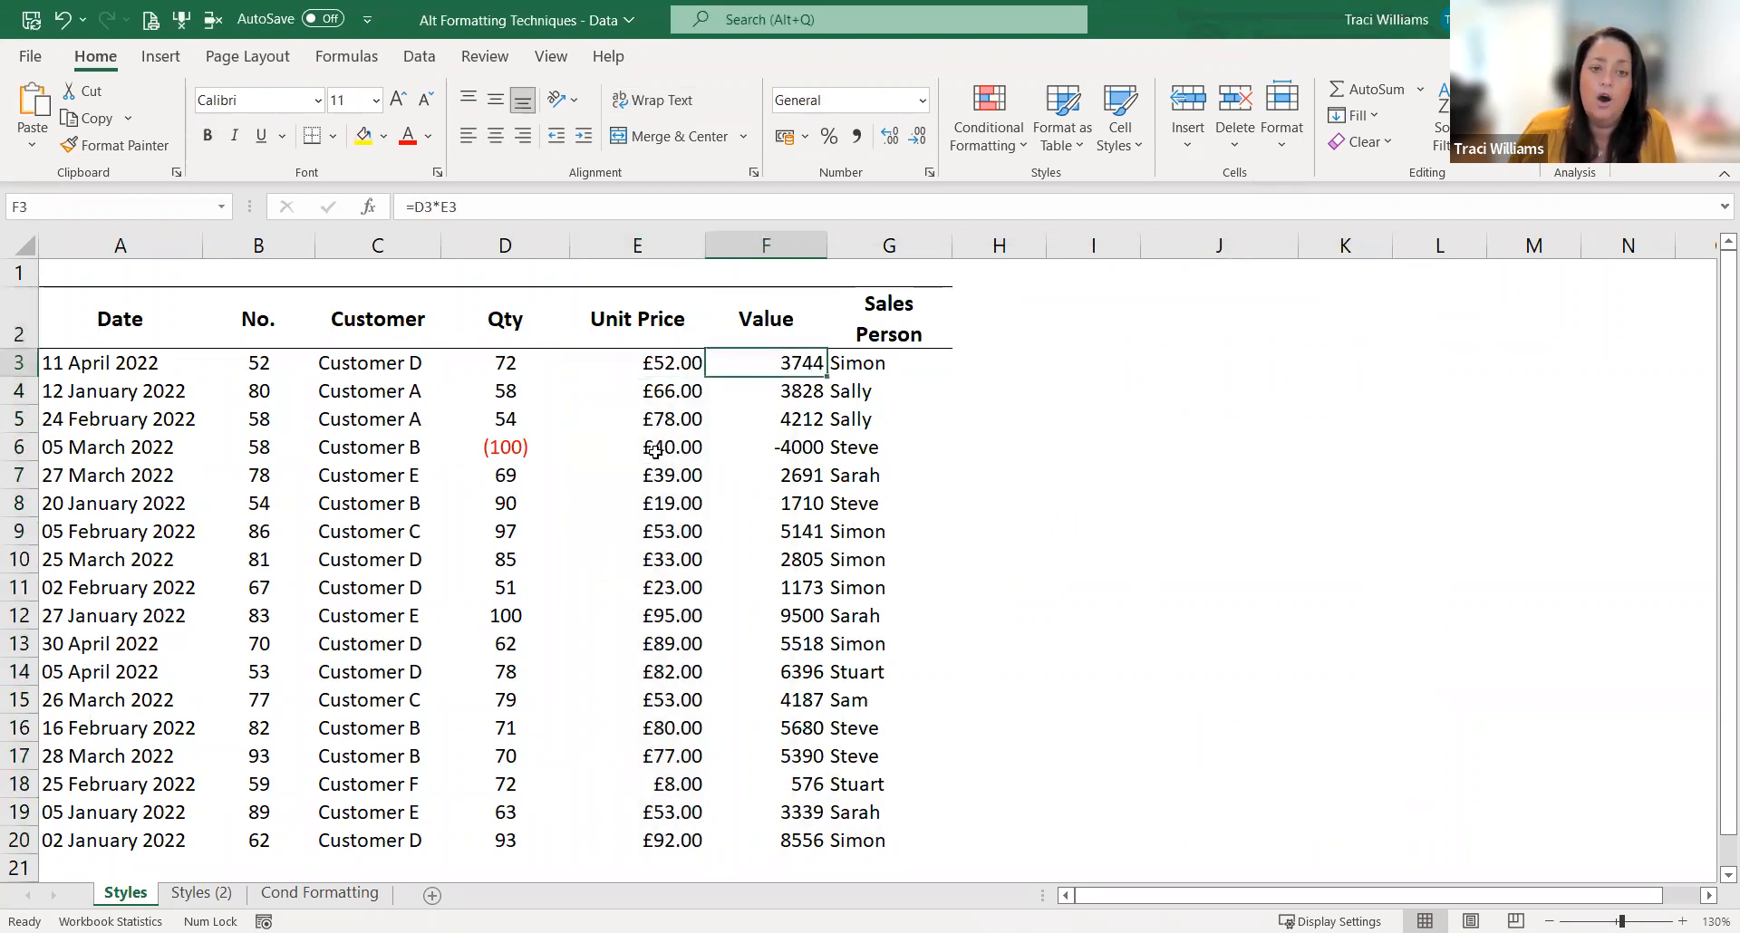
pyautogui.doubleClick(729, 367)
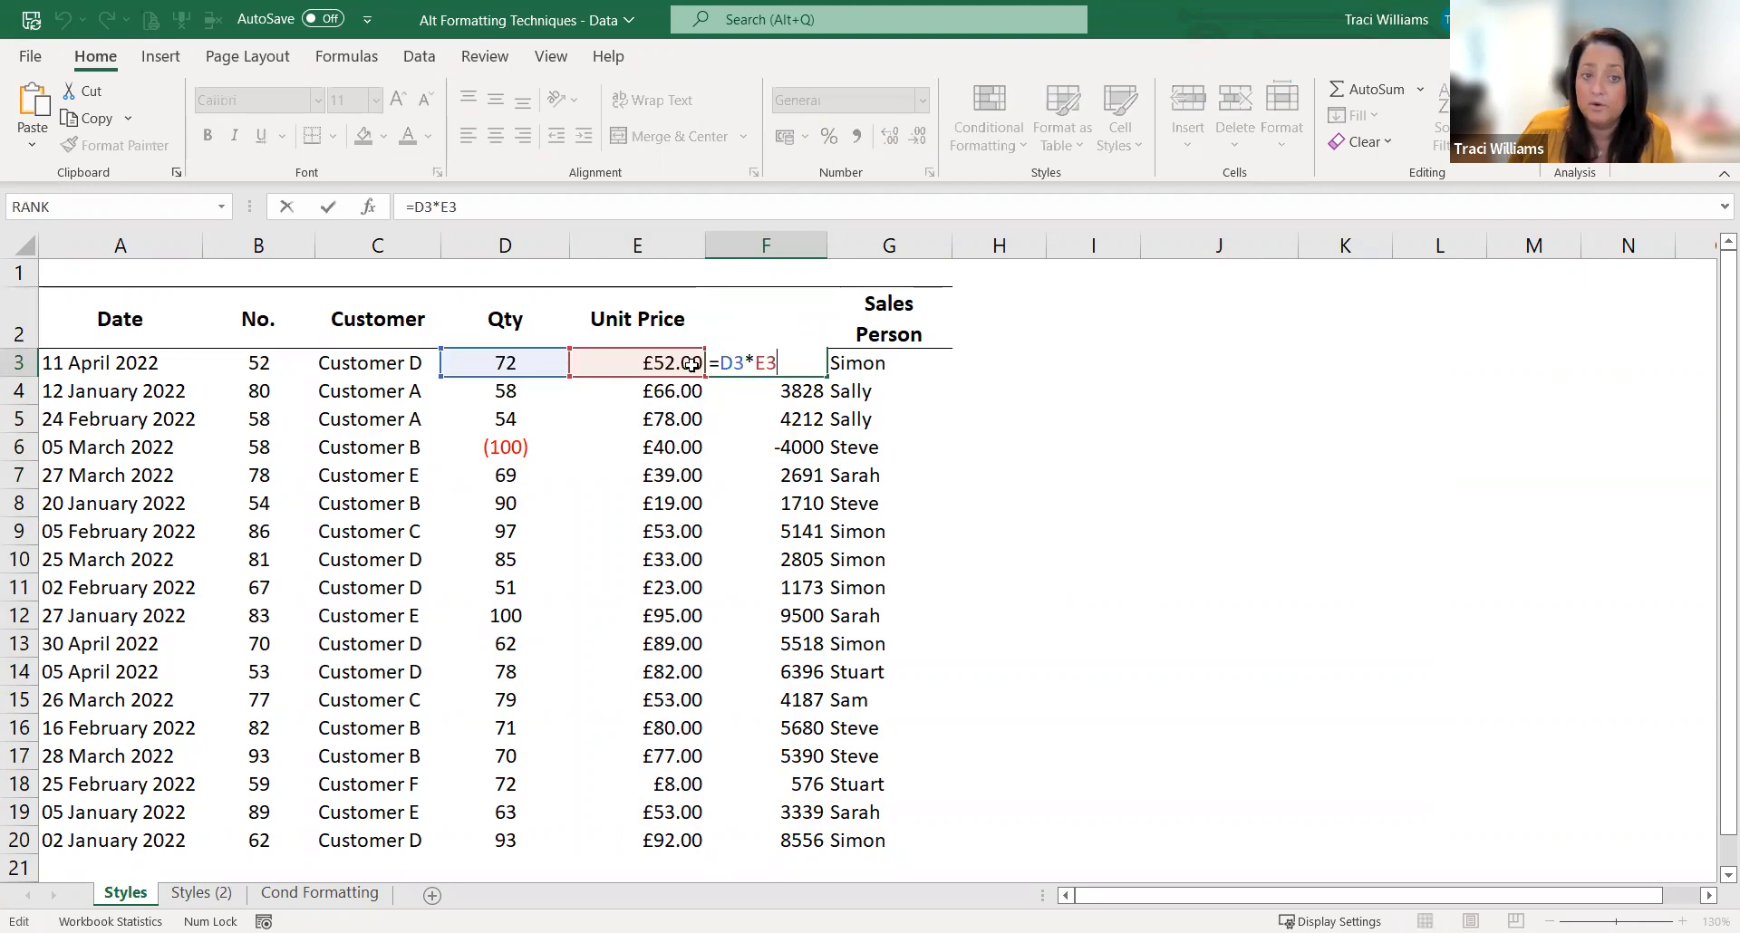
pyautogui.press('Escape')
pyautogui.click(515, 447)
pyautogui.click(754, 449)
# Step: Format the Value figures in F3:F20 as Currency with the £ symbol, 0 decimal places and negatives in red with a minus sign
pyautogui.moveTo(804, 367); pyautogui.dragTo(744, 844)
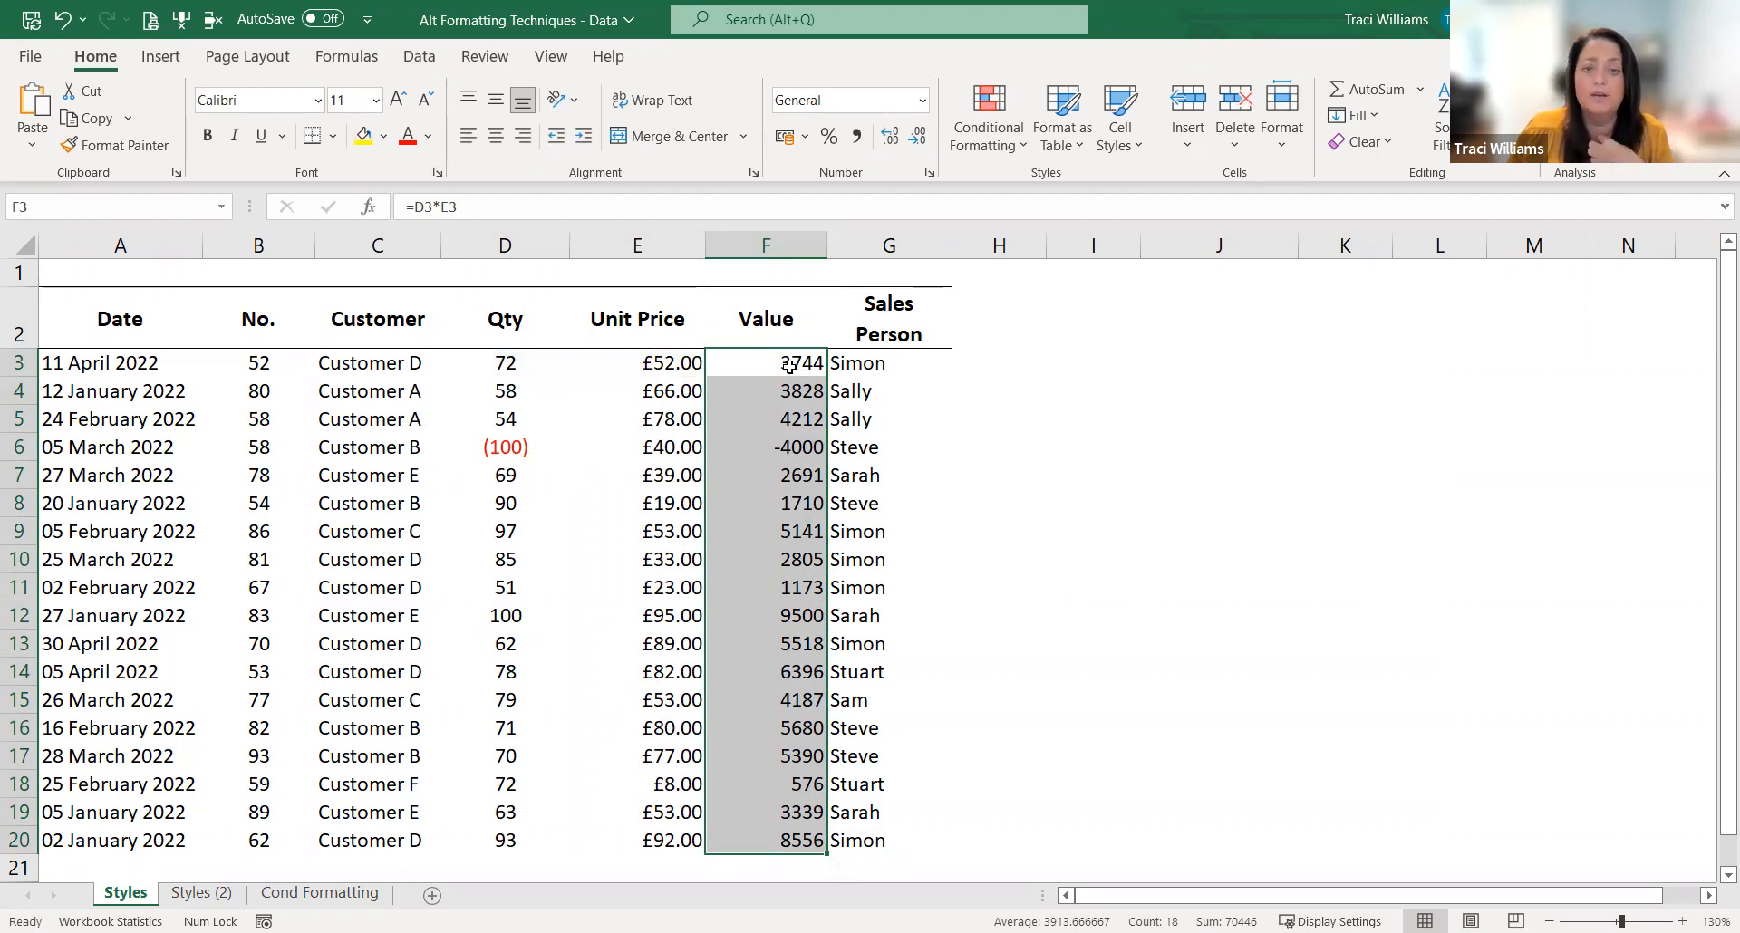
pyautogui.rightClick(797, 813)
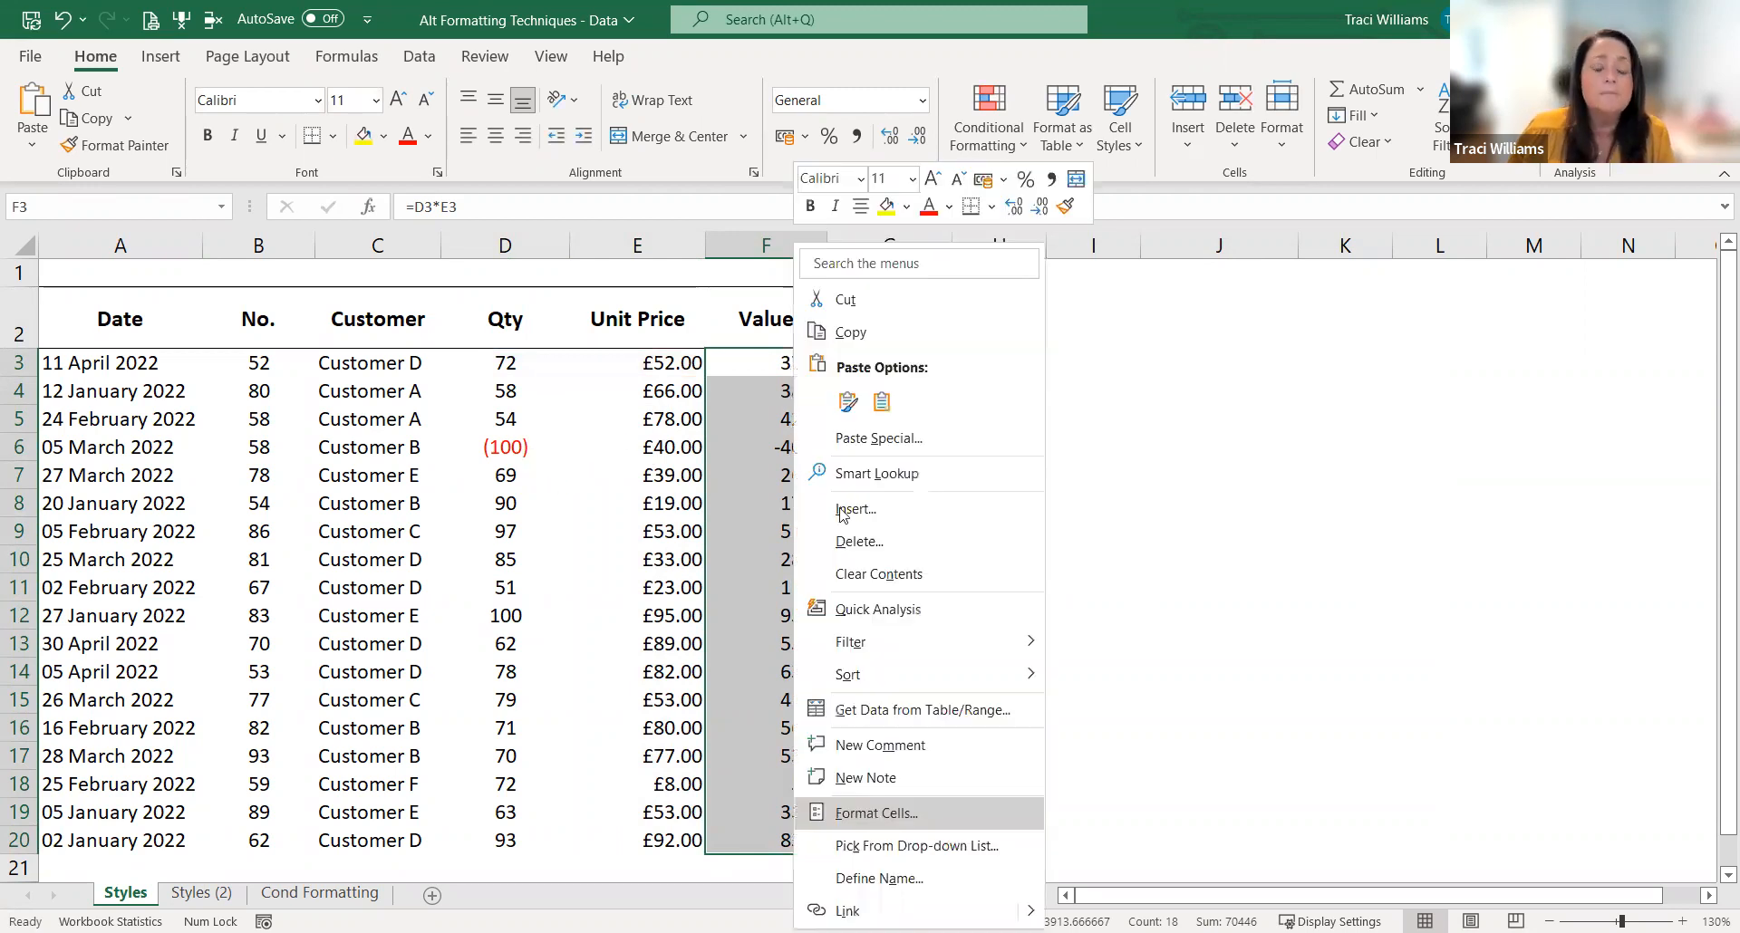
pyautogui.press('Return')
pyautogui.click(619, 495)
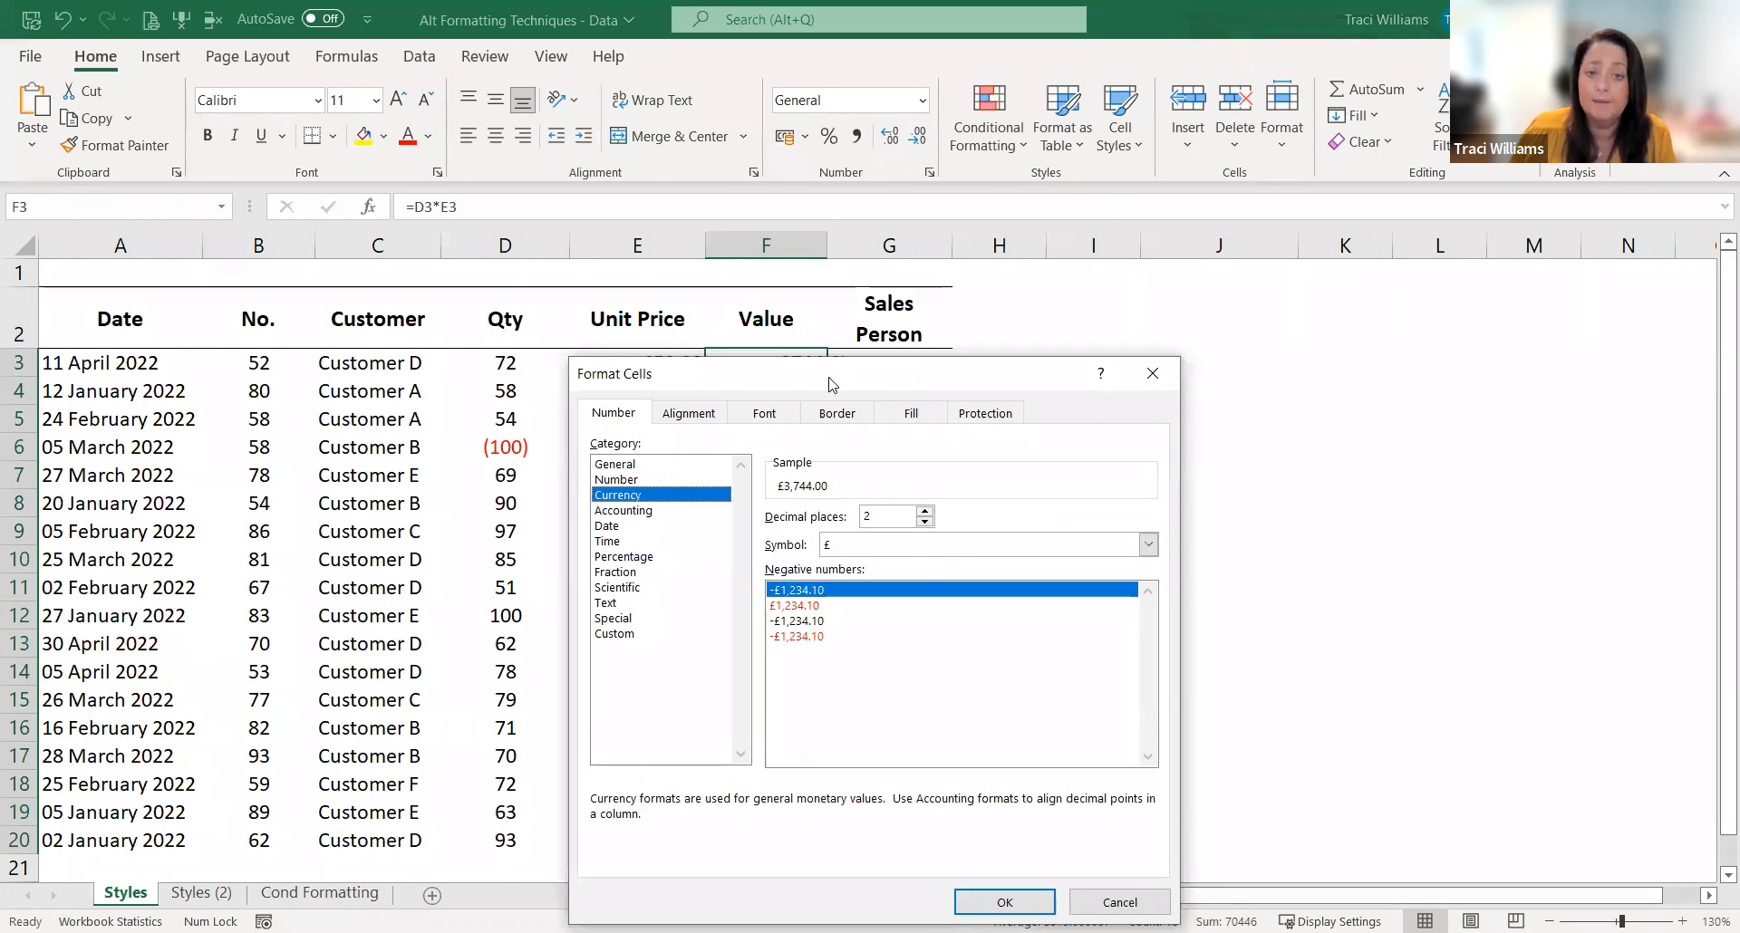
pyautogui.moveTo(832, 384); pyautogui.dragTo(1198, 265)
pyautogui.click(1290, 403)
pyautogui.click(1290, 403)
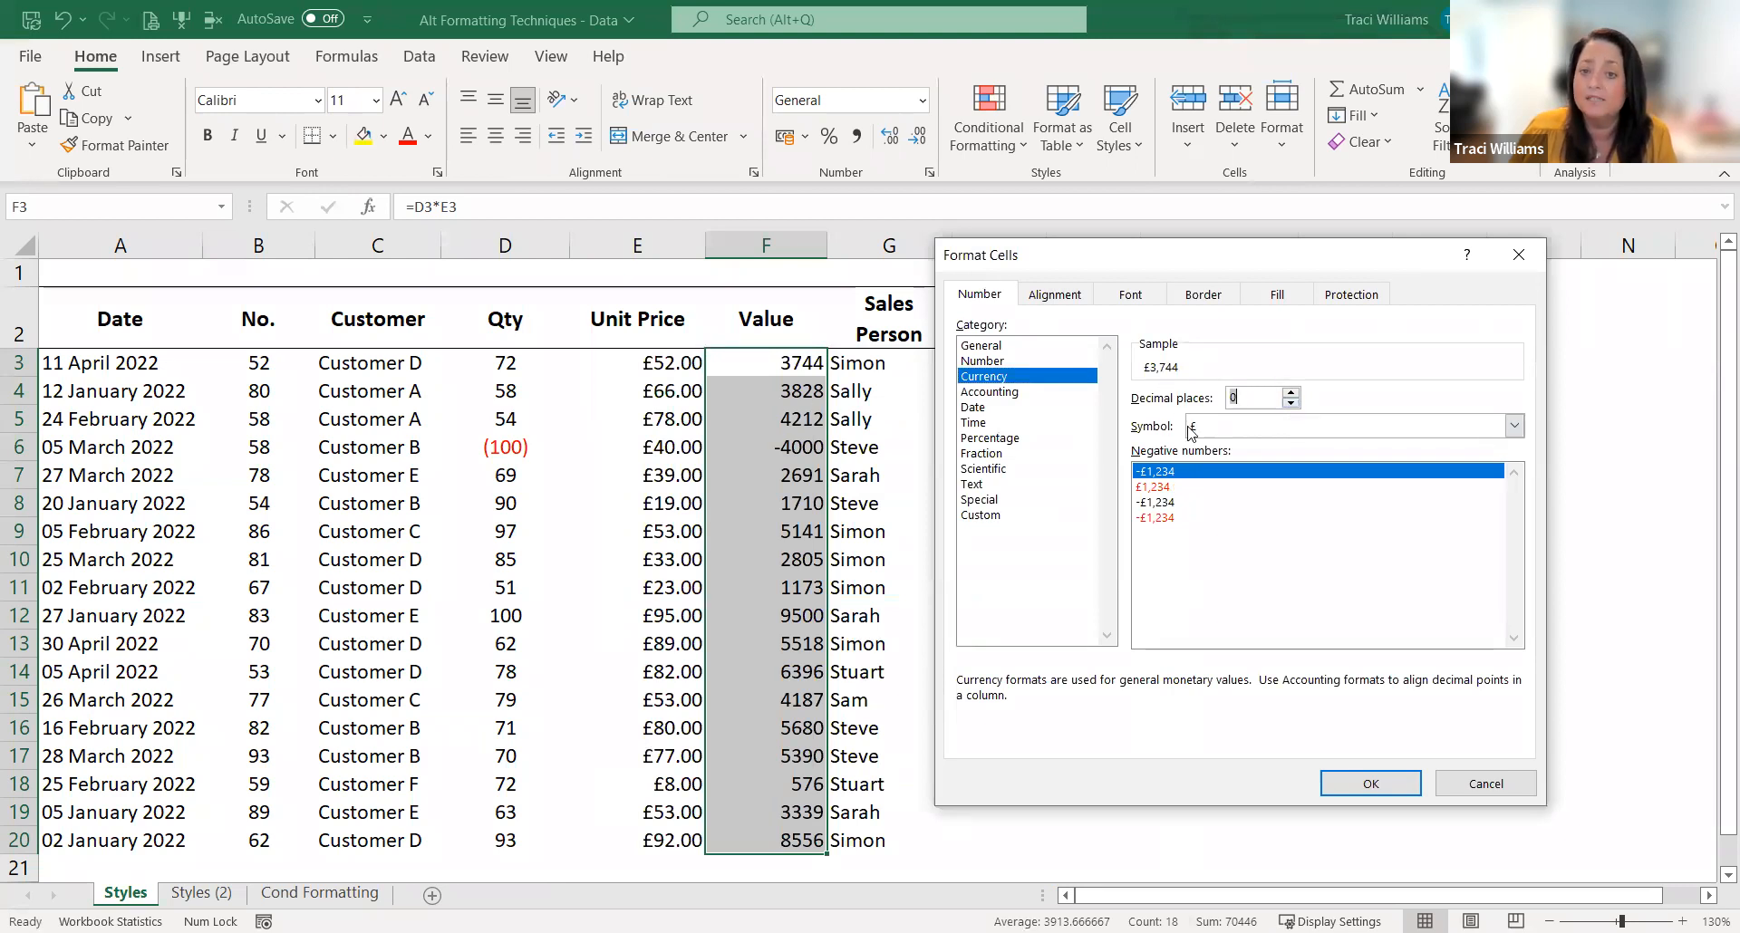
pyautogui.click(1157, 518)
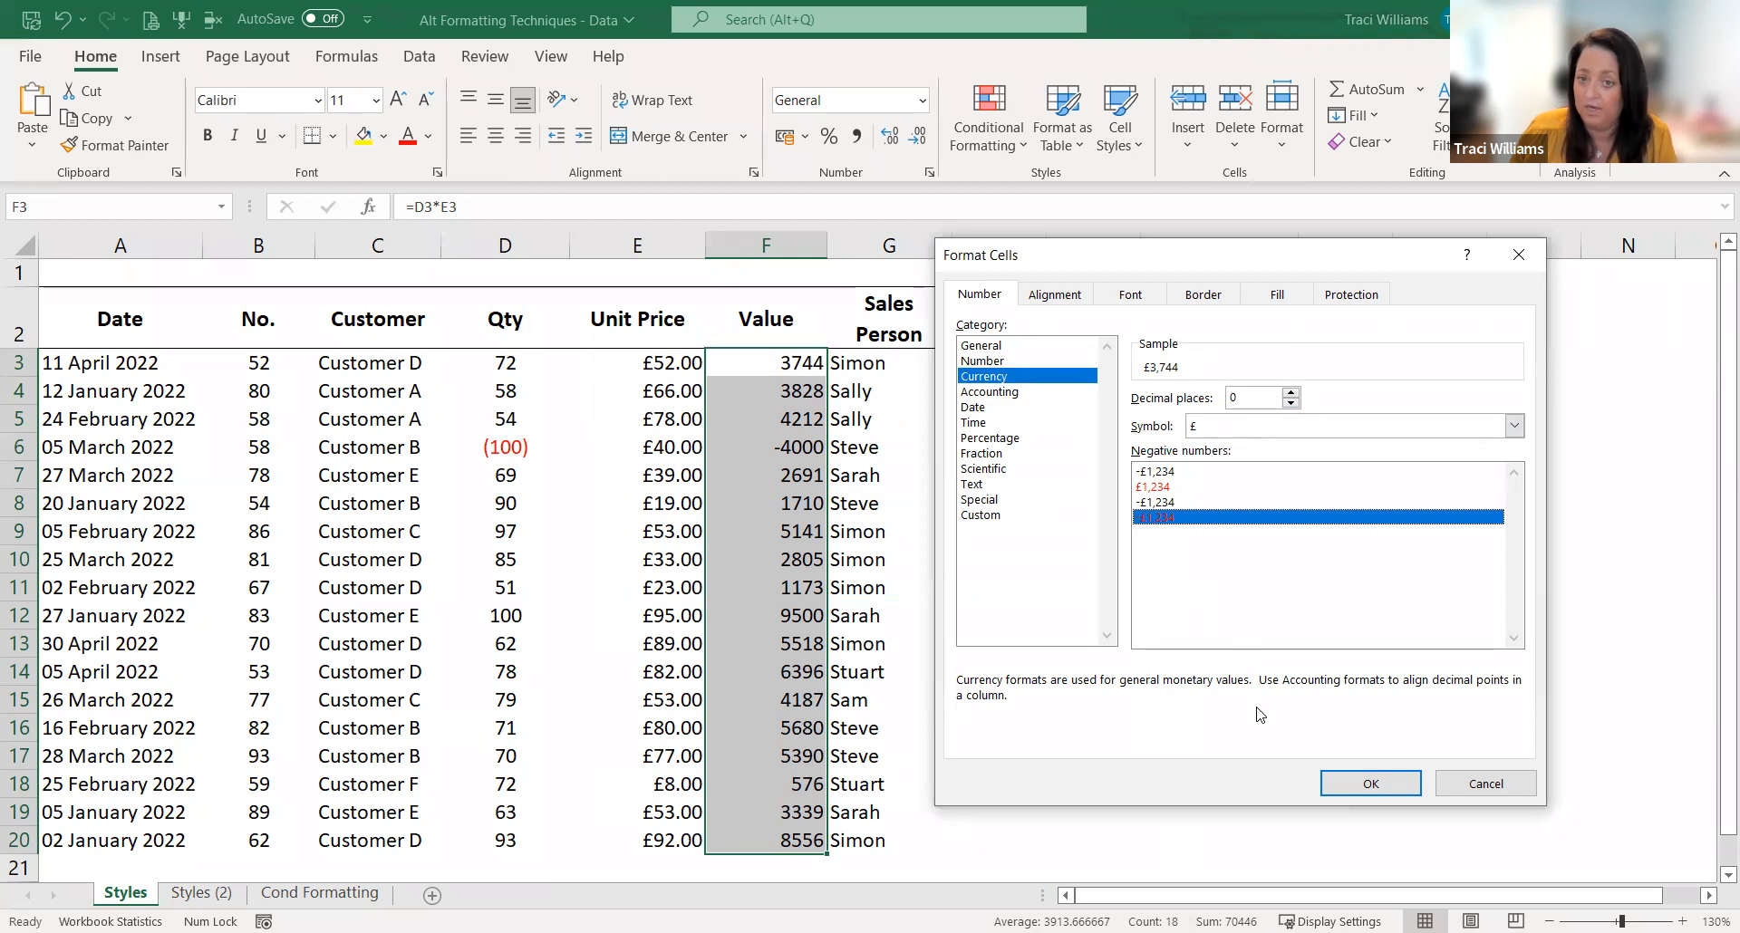
pyautogui.click(1371, 785)
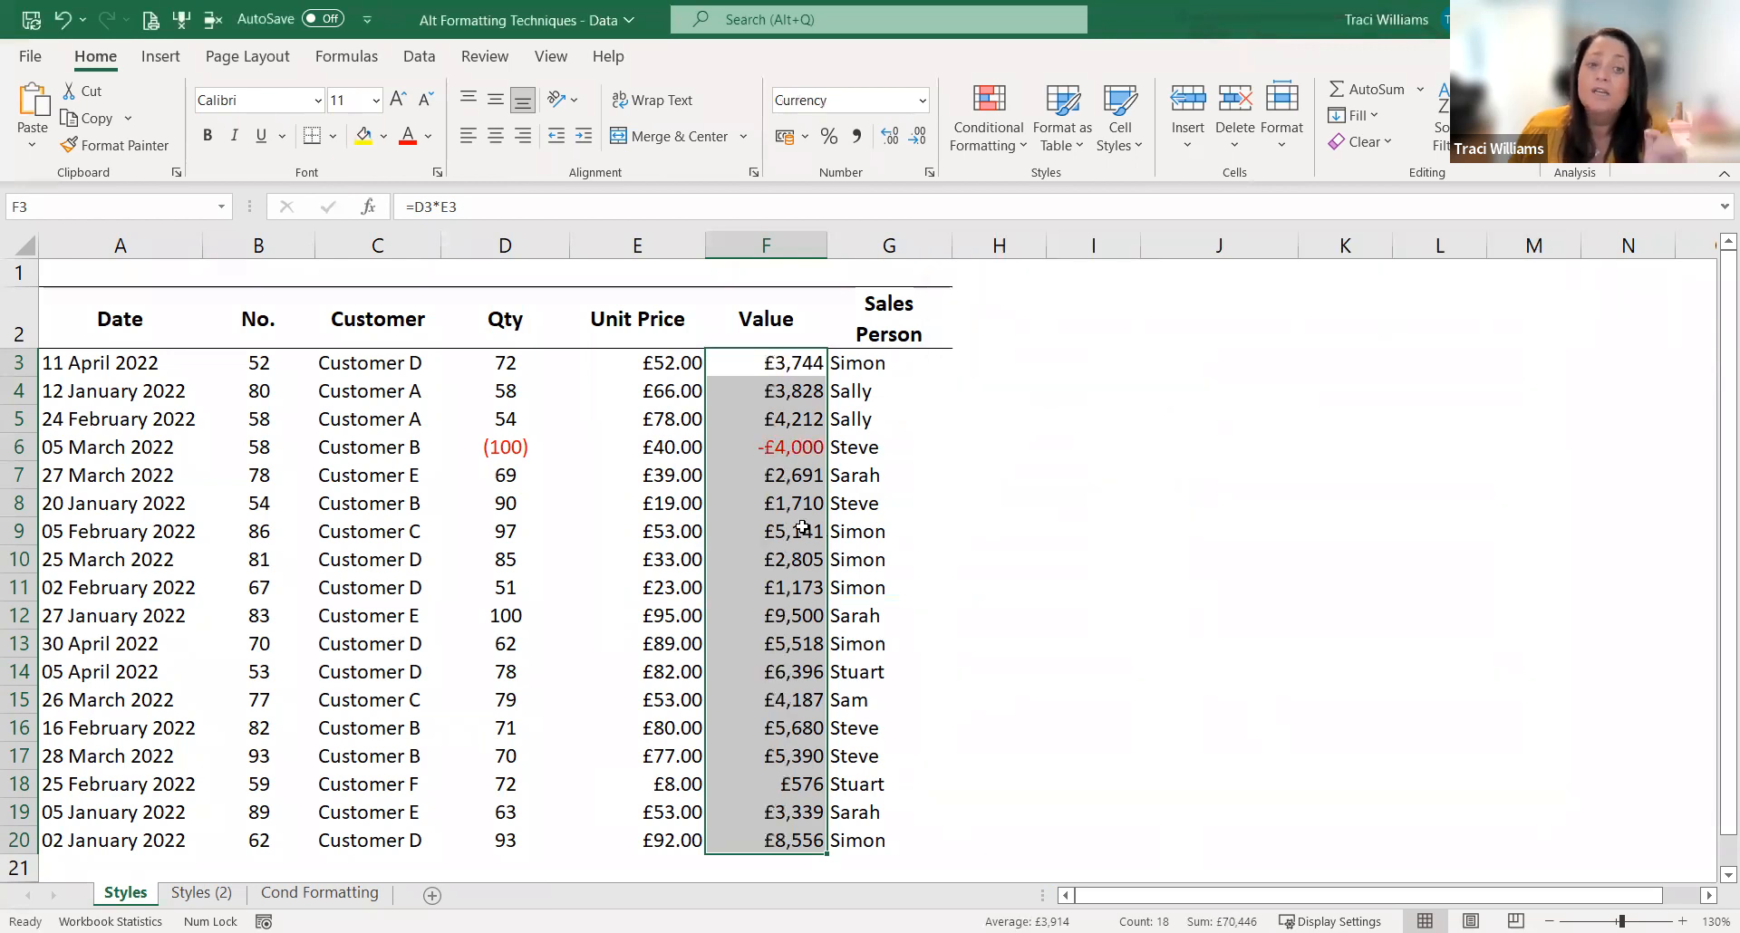
# Step: Apply the custom format £#,##0;[Red](£#,##0) to the Value figures in F3:F20, replacing the minus sign with brackets
pyautogui.rightClick(771, 446)
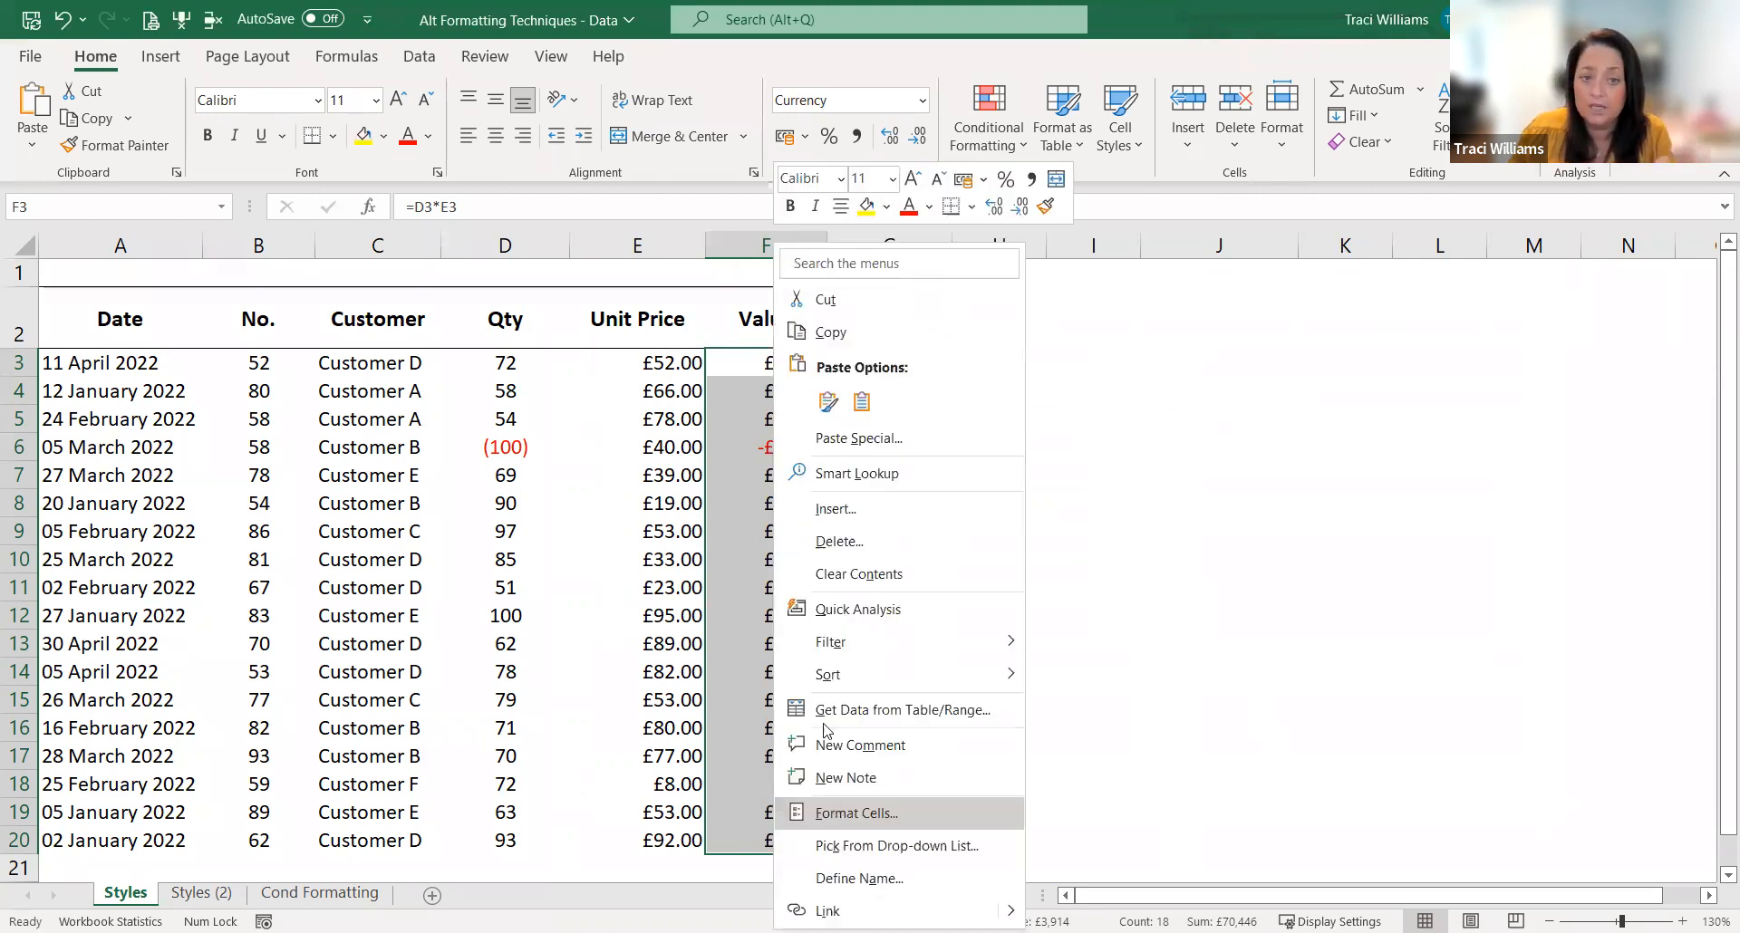
pyautogui.press('Return')
pyautogui.click(598, 633)
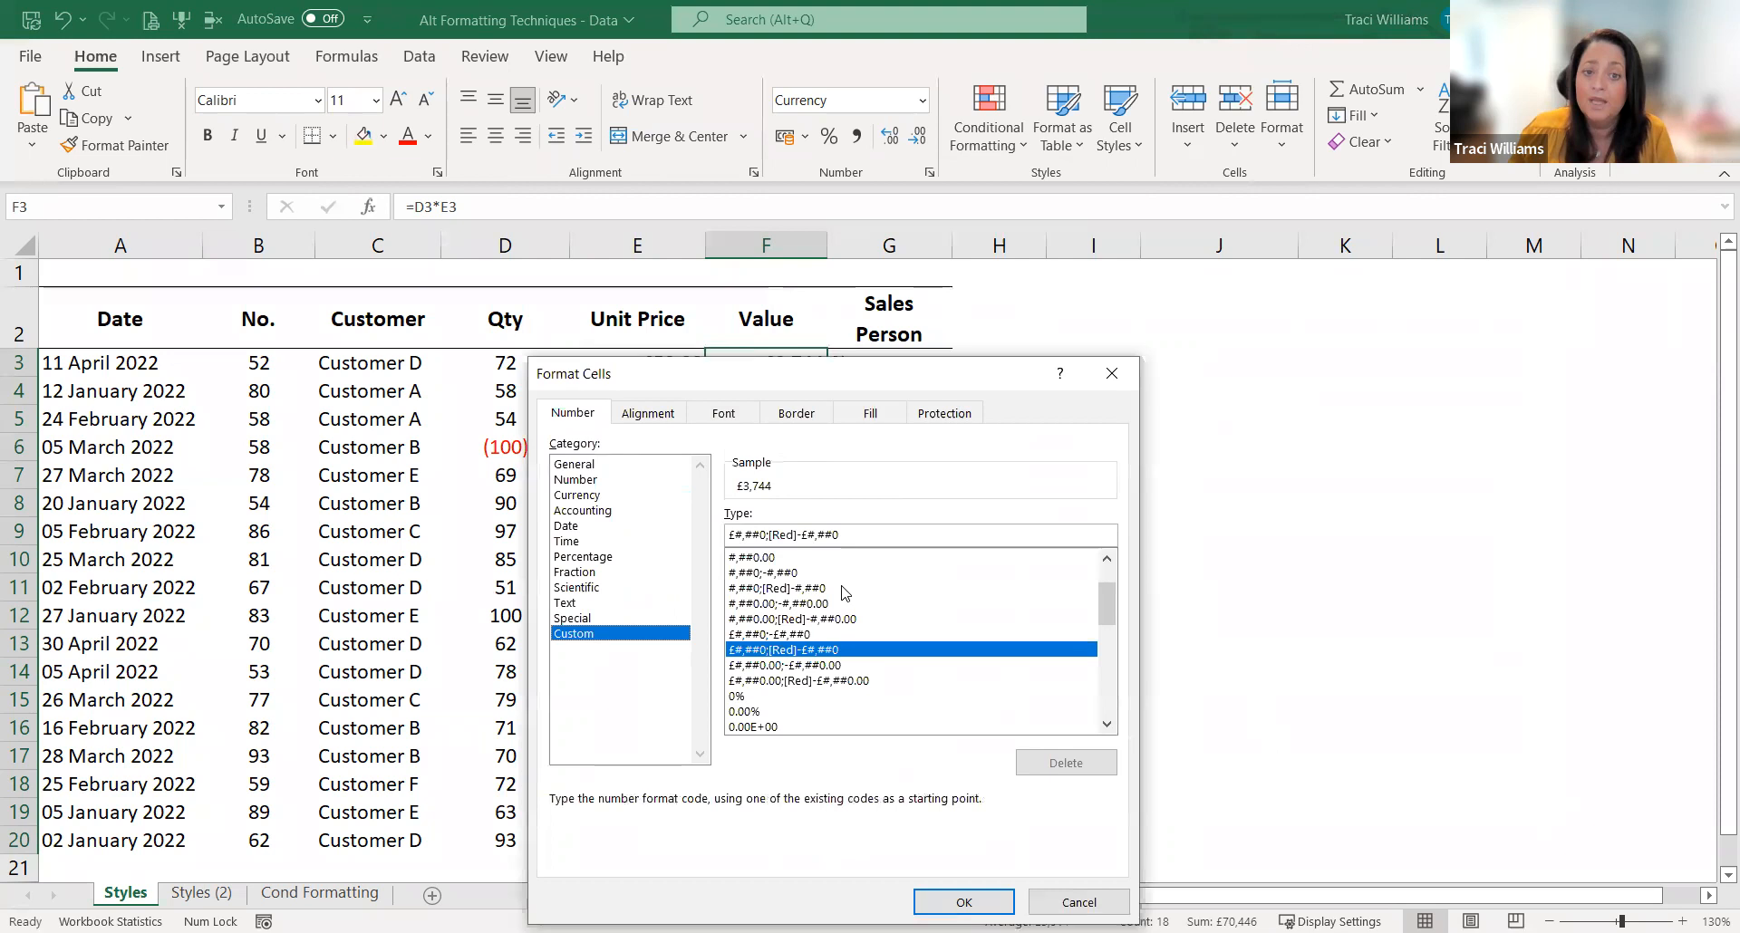
pyautogui.click(766, 536)
pyautogui.press('BackSpace')
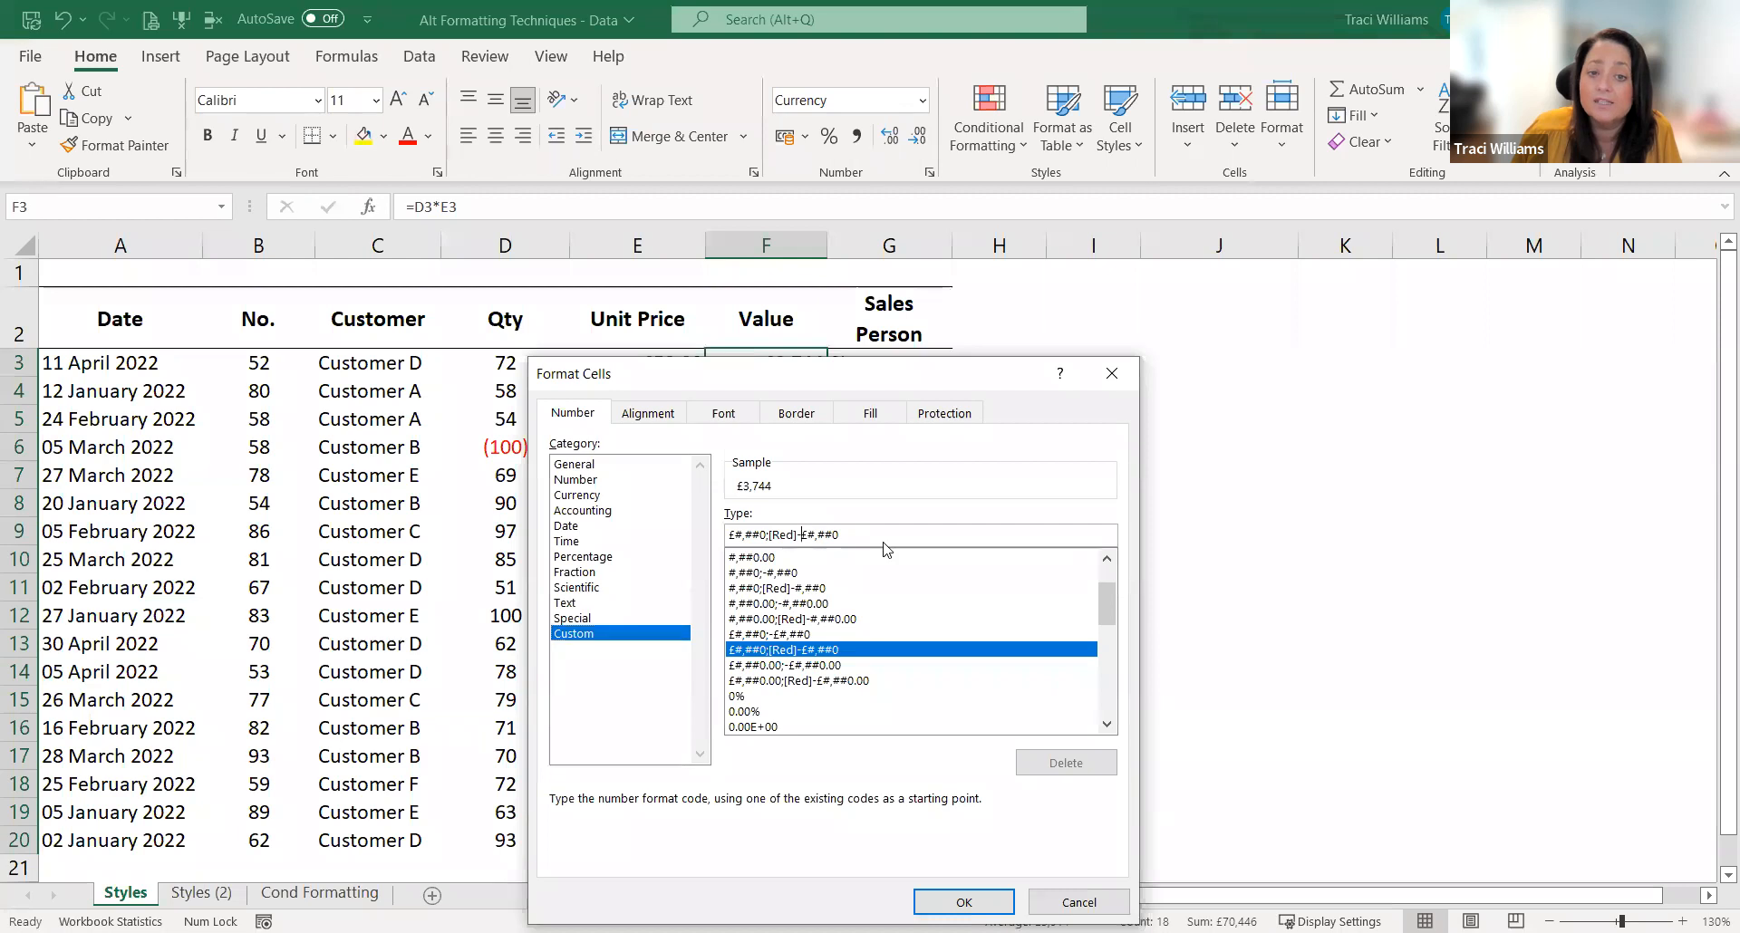
pyautogui.press('BackSpace')
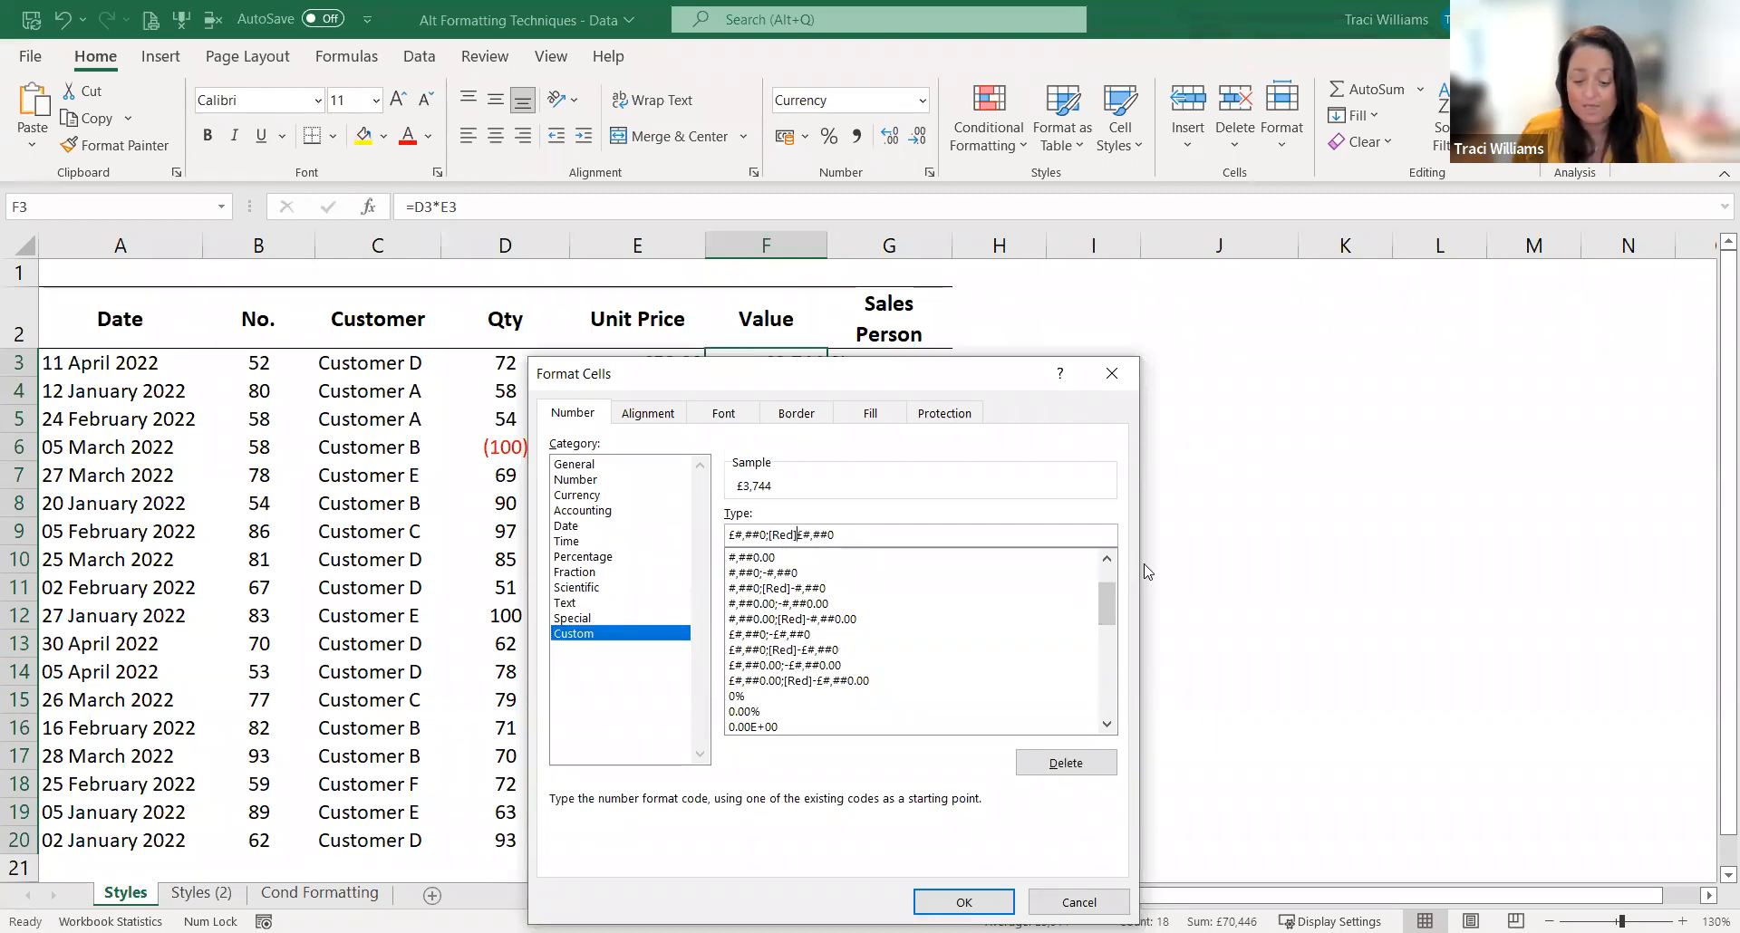
pyautogui.write('(')
pyautogui.click(895, 537)
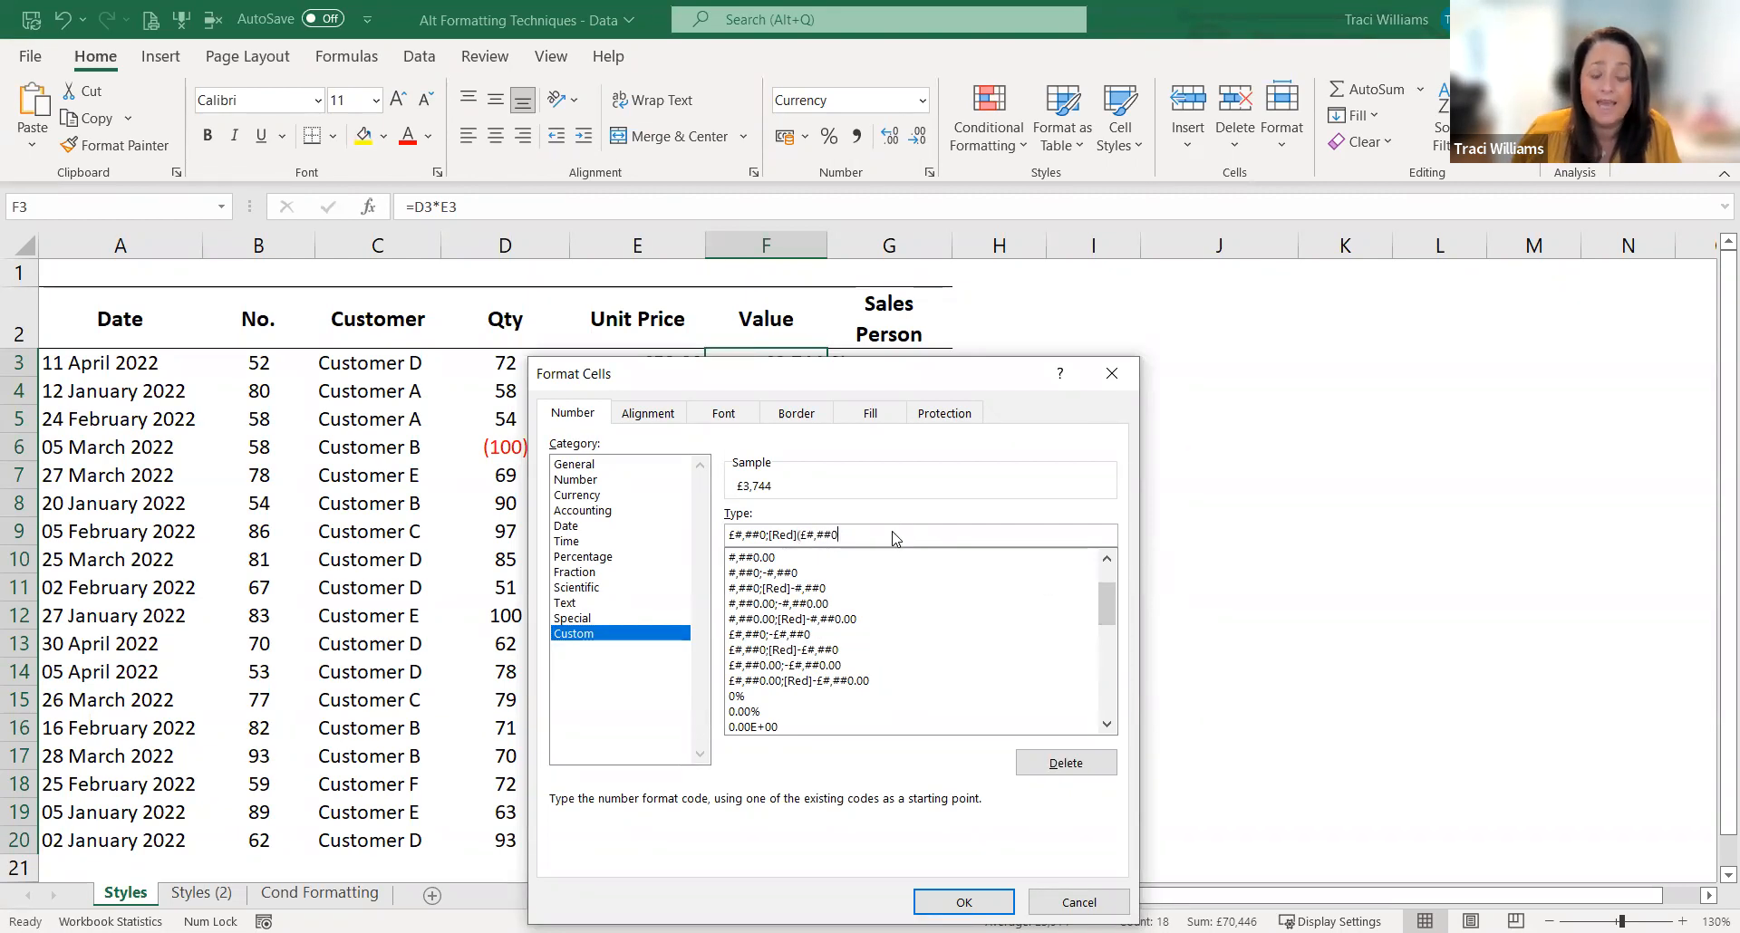
pyautogui.click(963, 902)
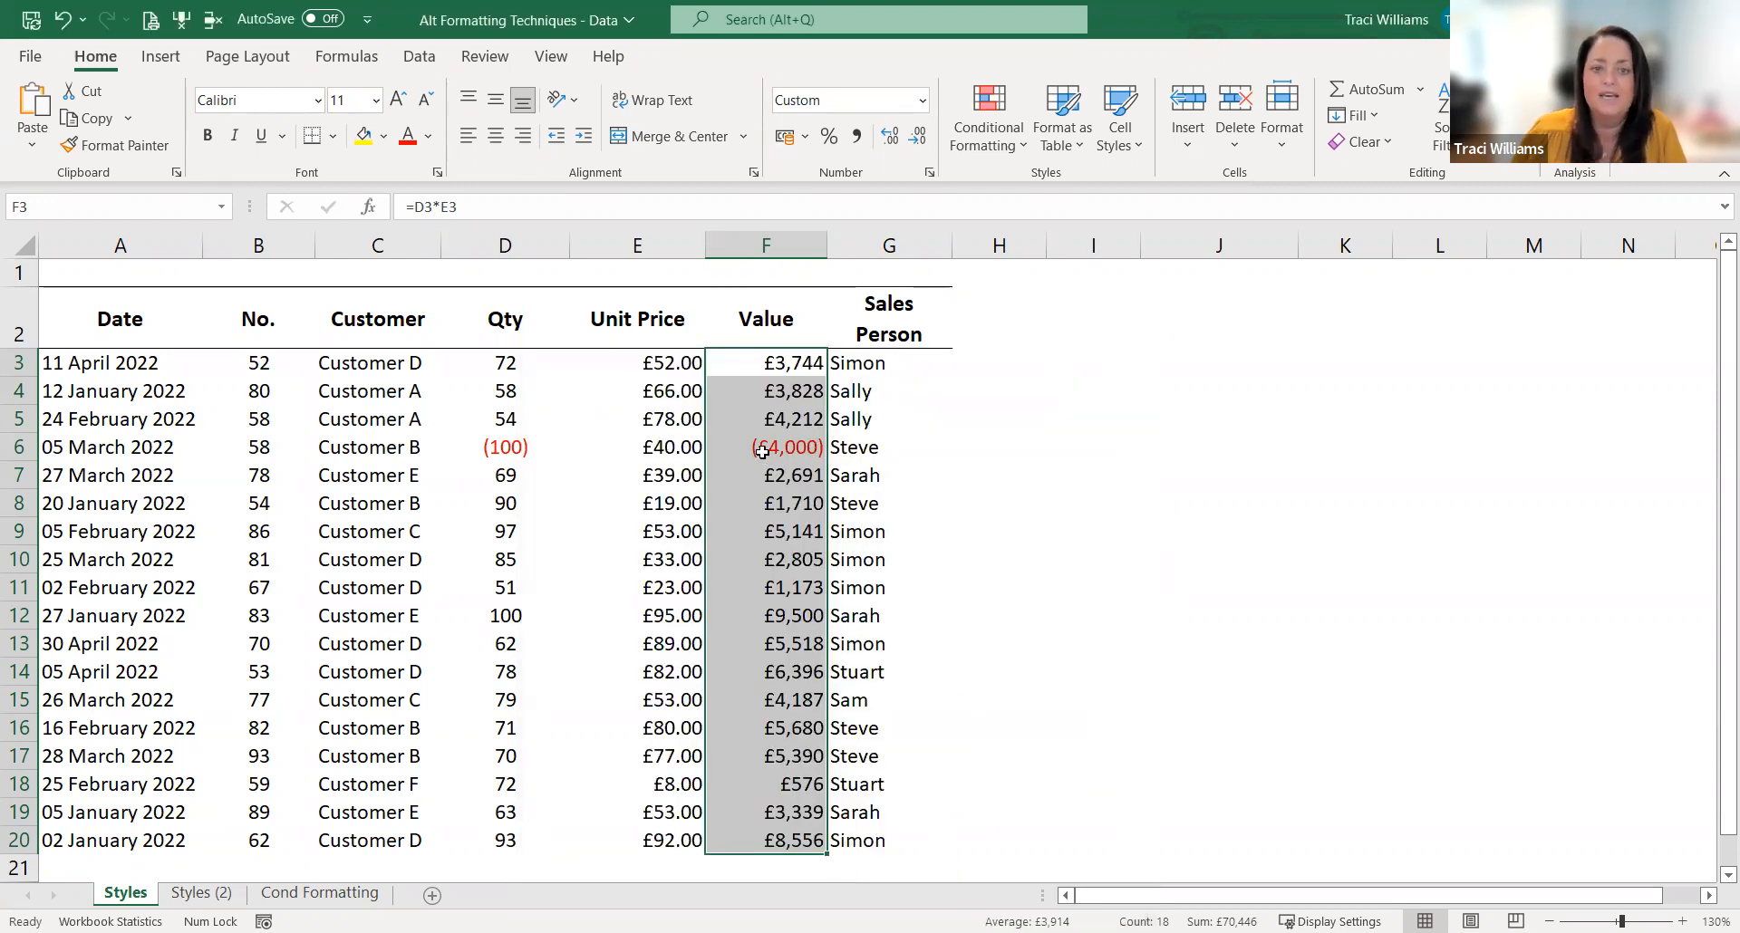
pyautogui.click(761, 451)
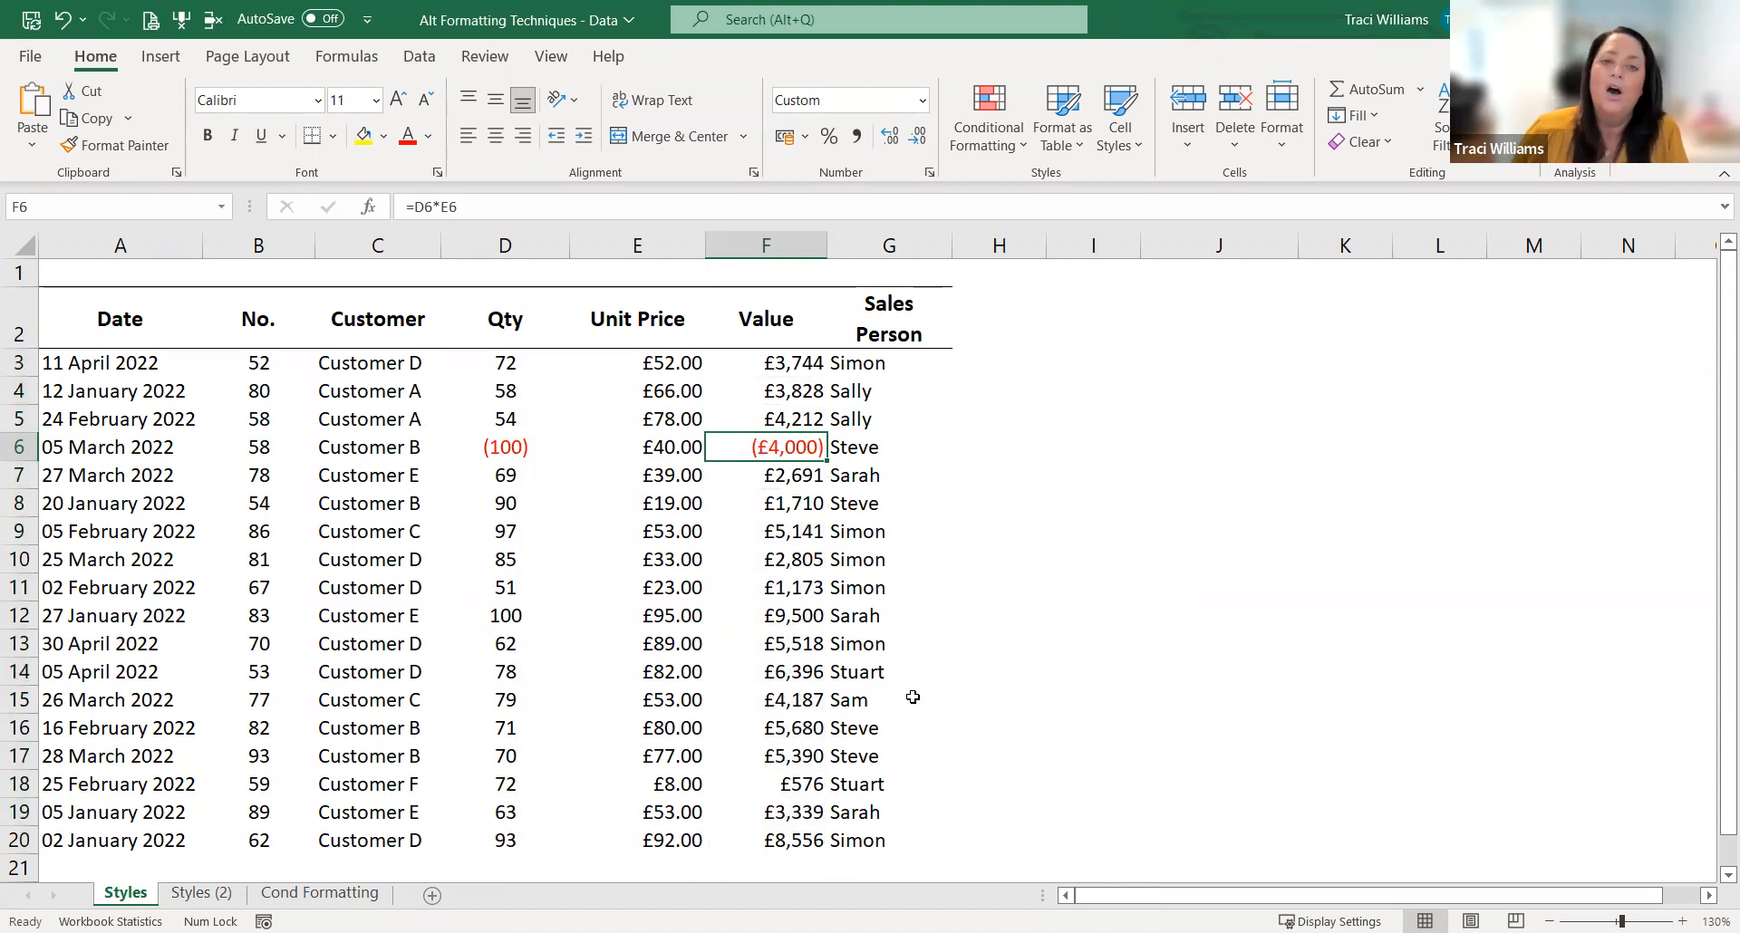
pyautogui.click(439, 394)
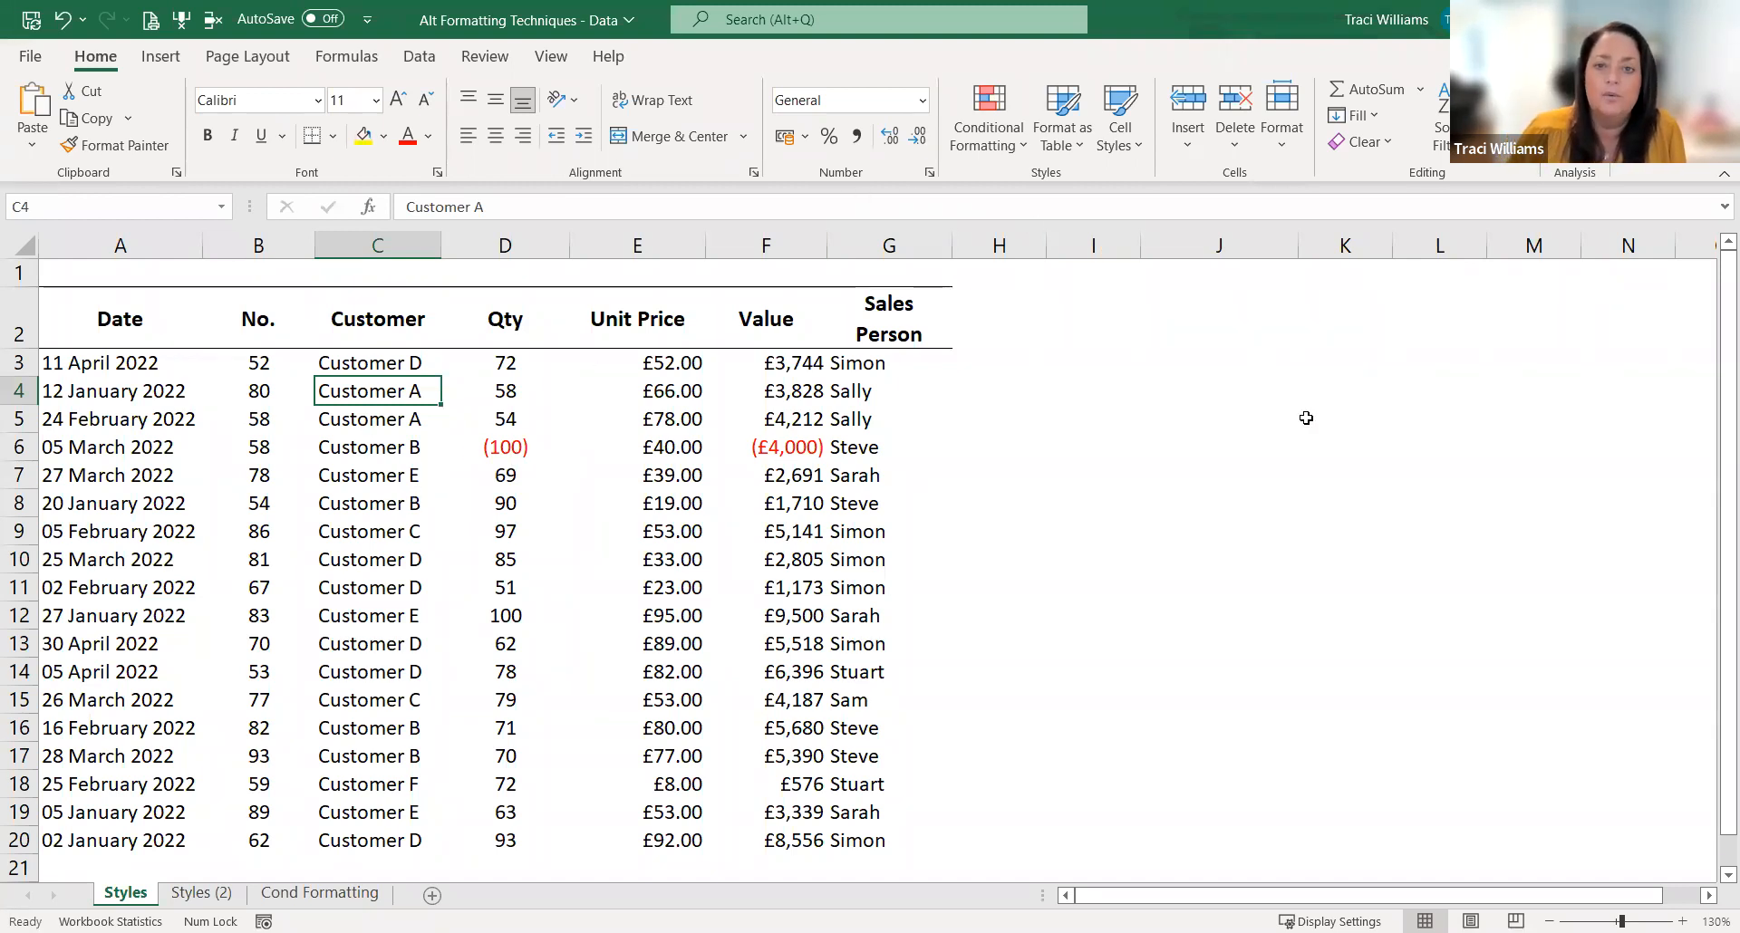
# Step: Enter a first name as sample text in the empty cell I3, beside the sales table
pyautogui.click(1092, 353)
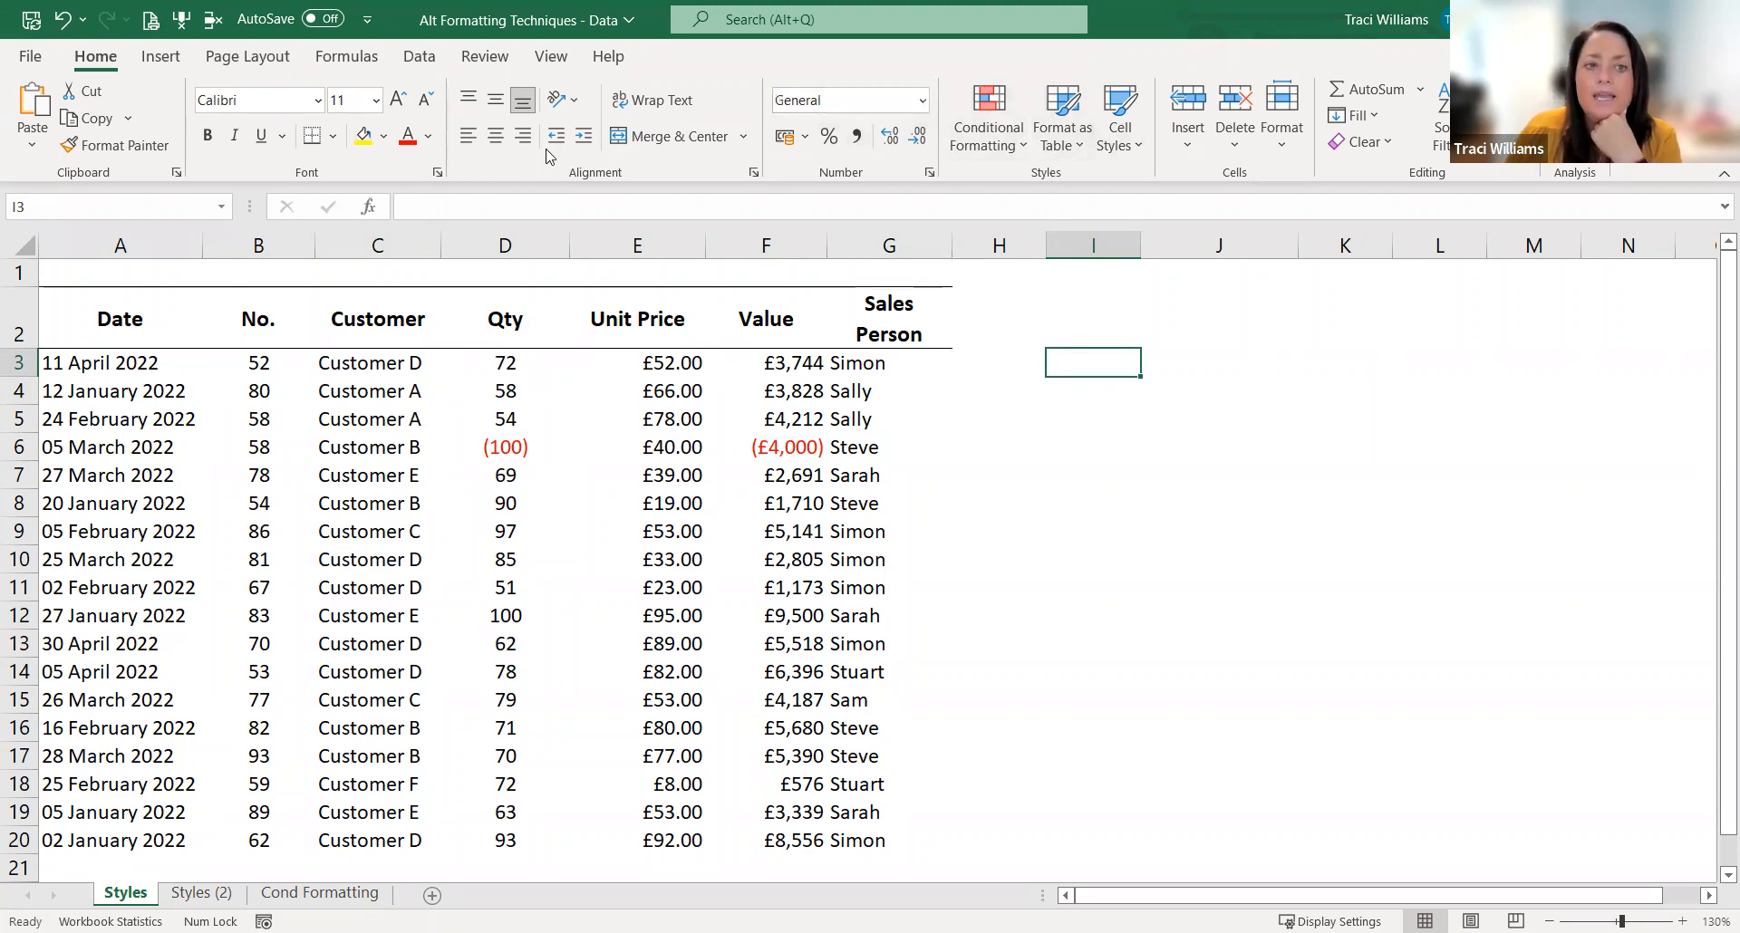
pyautogui.click(1121, 143)
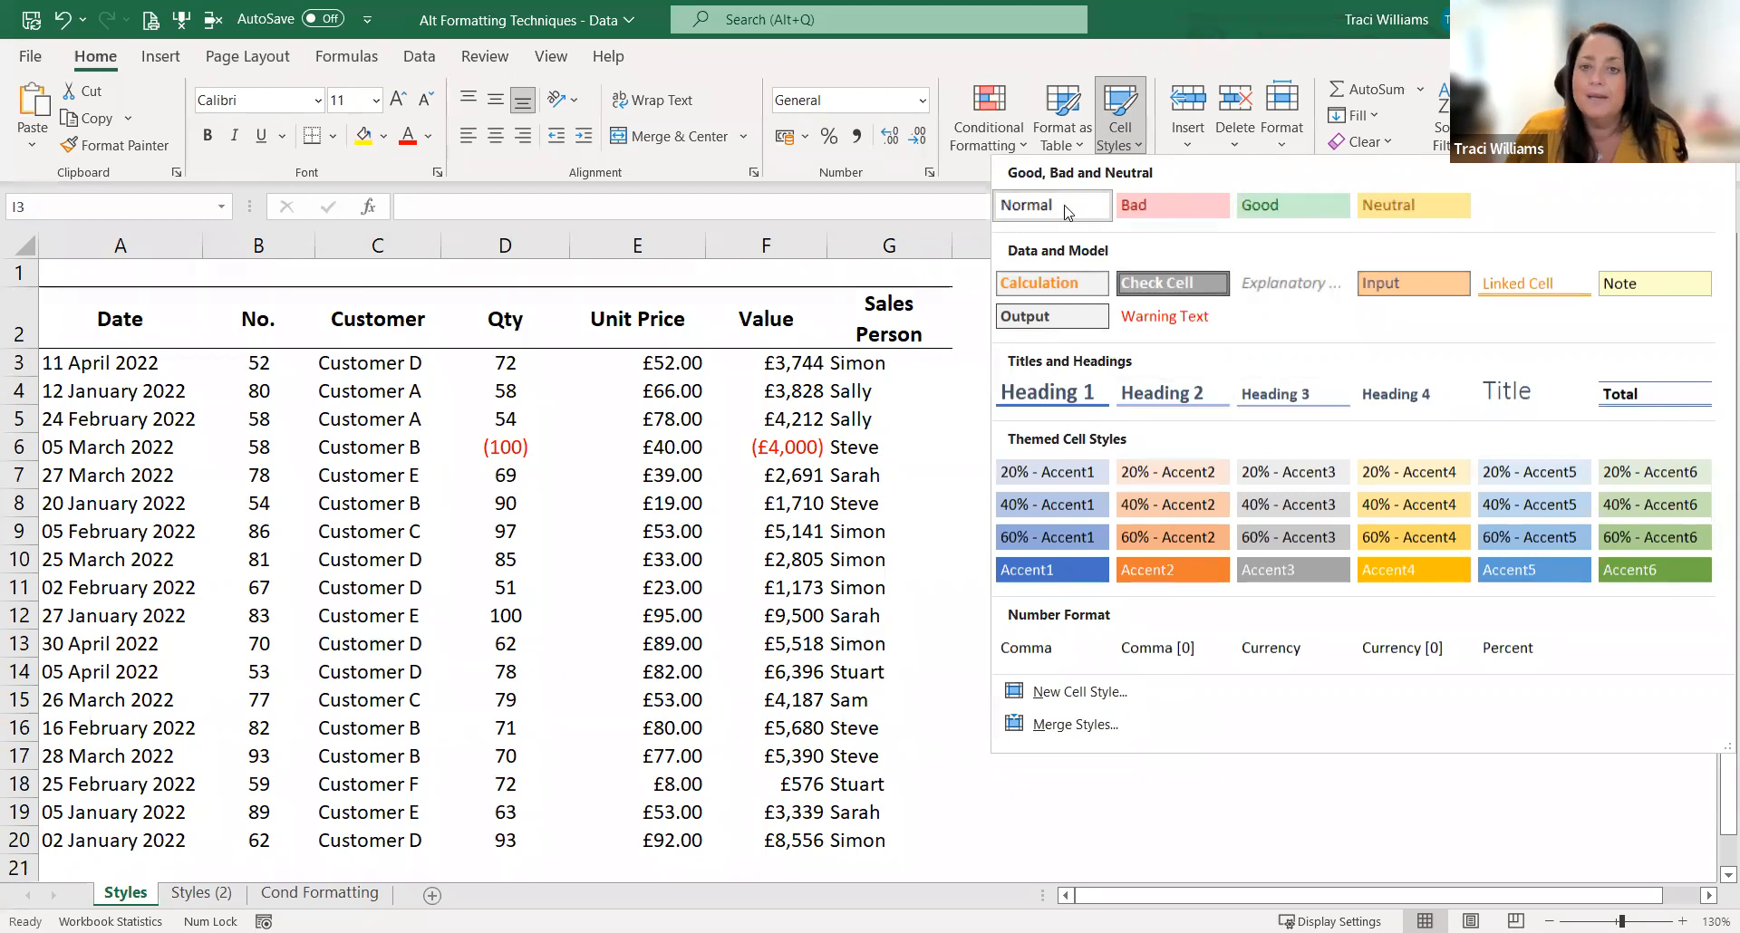
pyautogui.click(768, 450)
pyautogui.press('Right')
pyautogui.press('Right')
pyautogui.press('Right')
pyautogui.press('Right')
pyautogui.press('Right')
pyautogui.press('Right')
pyautogui.press('Right')
pyautogui.press('Right')
pyautogui.press('Right')
pyautogui.press('Right')
pyautogui.press('Right')
pyautogui.press('Right')
pyautogui.press('Right')
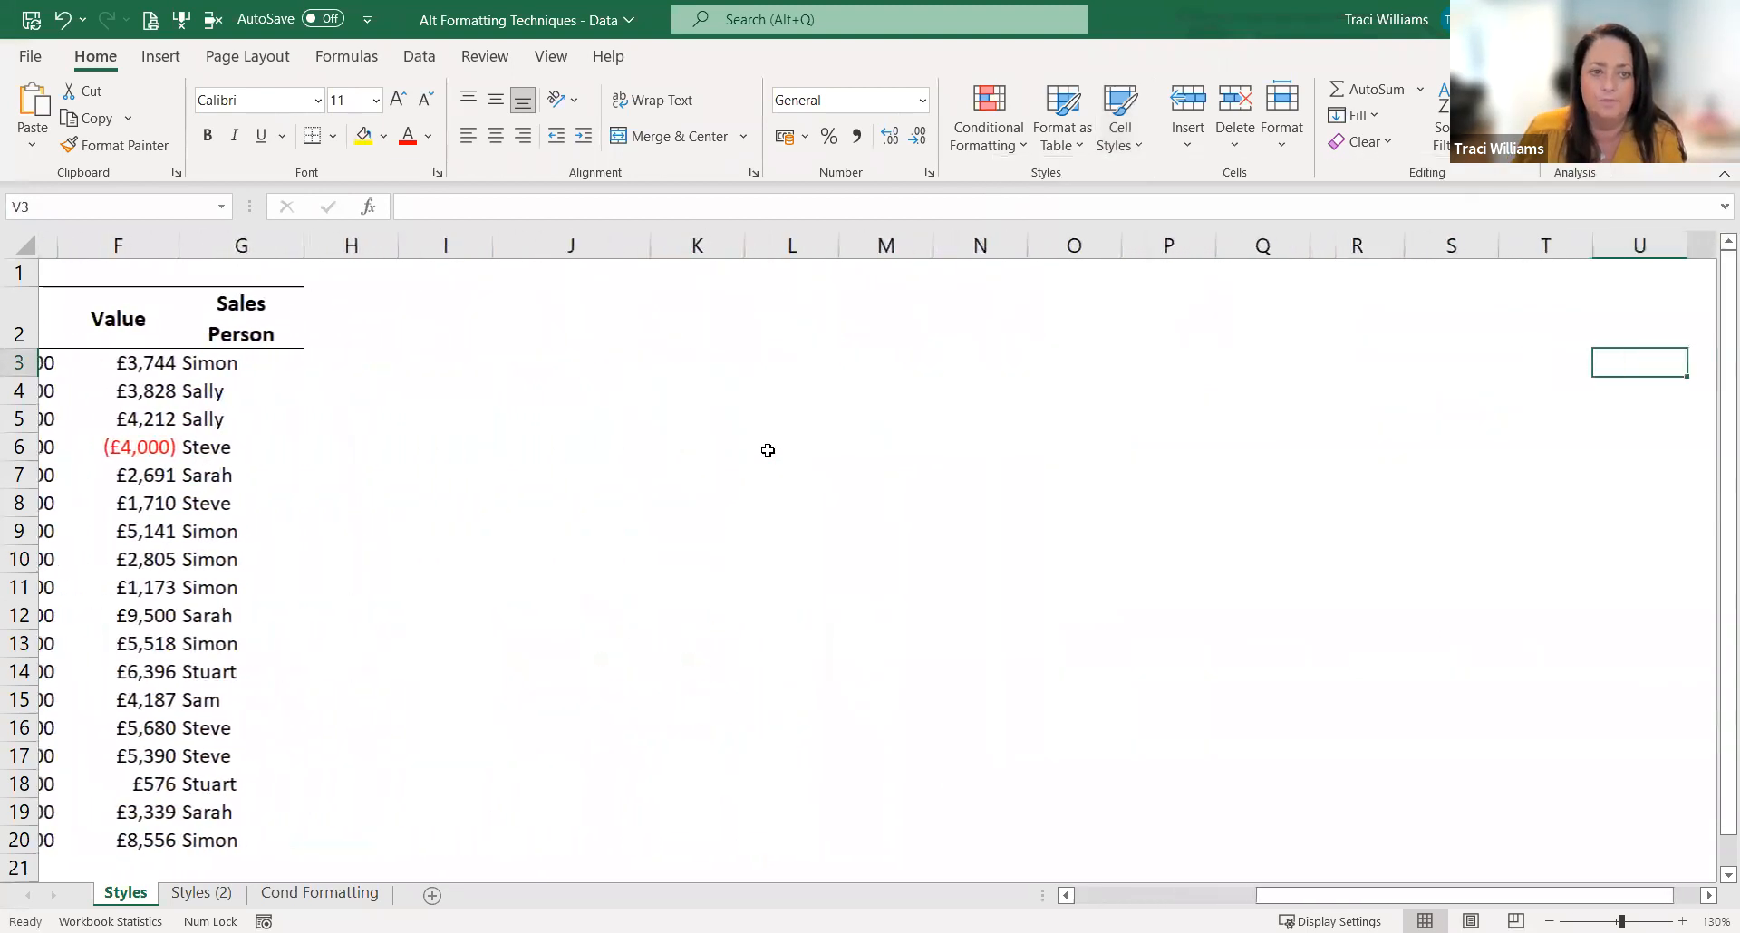
pyautogui.moveTo(322, 364); pyautogui.dragTo(262, 383)
pyautogui.click(321, 365)
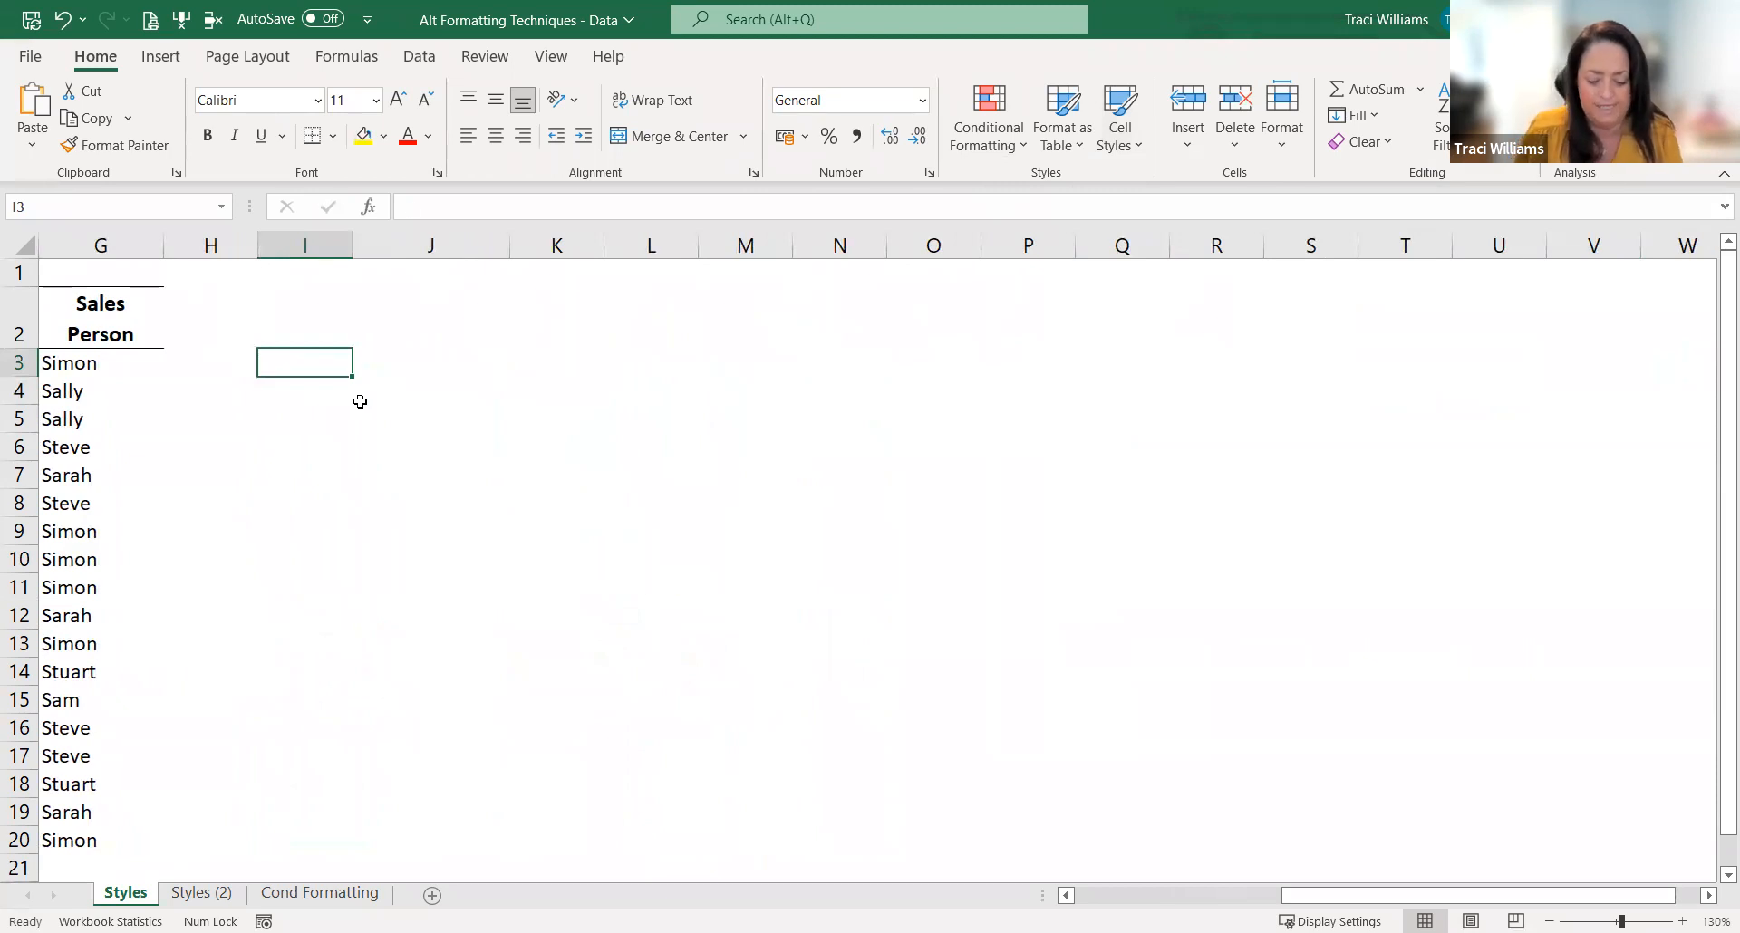
pyautogui.write('traci')
pyautogui.press('Return')
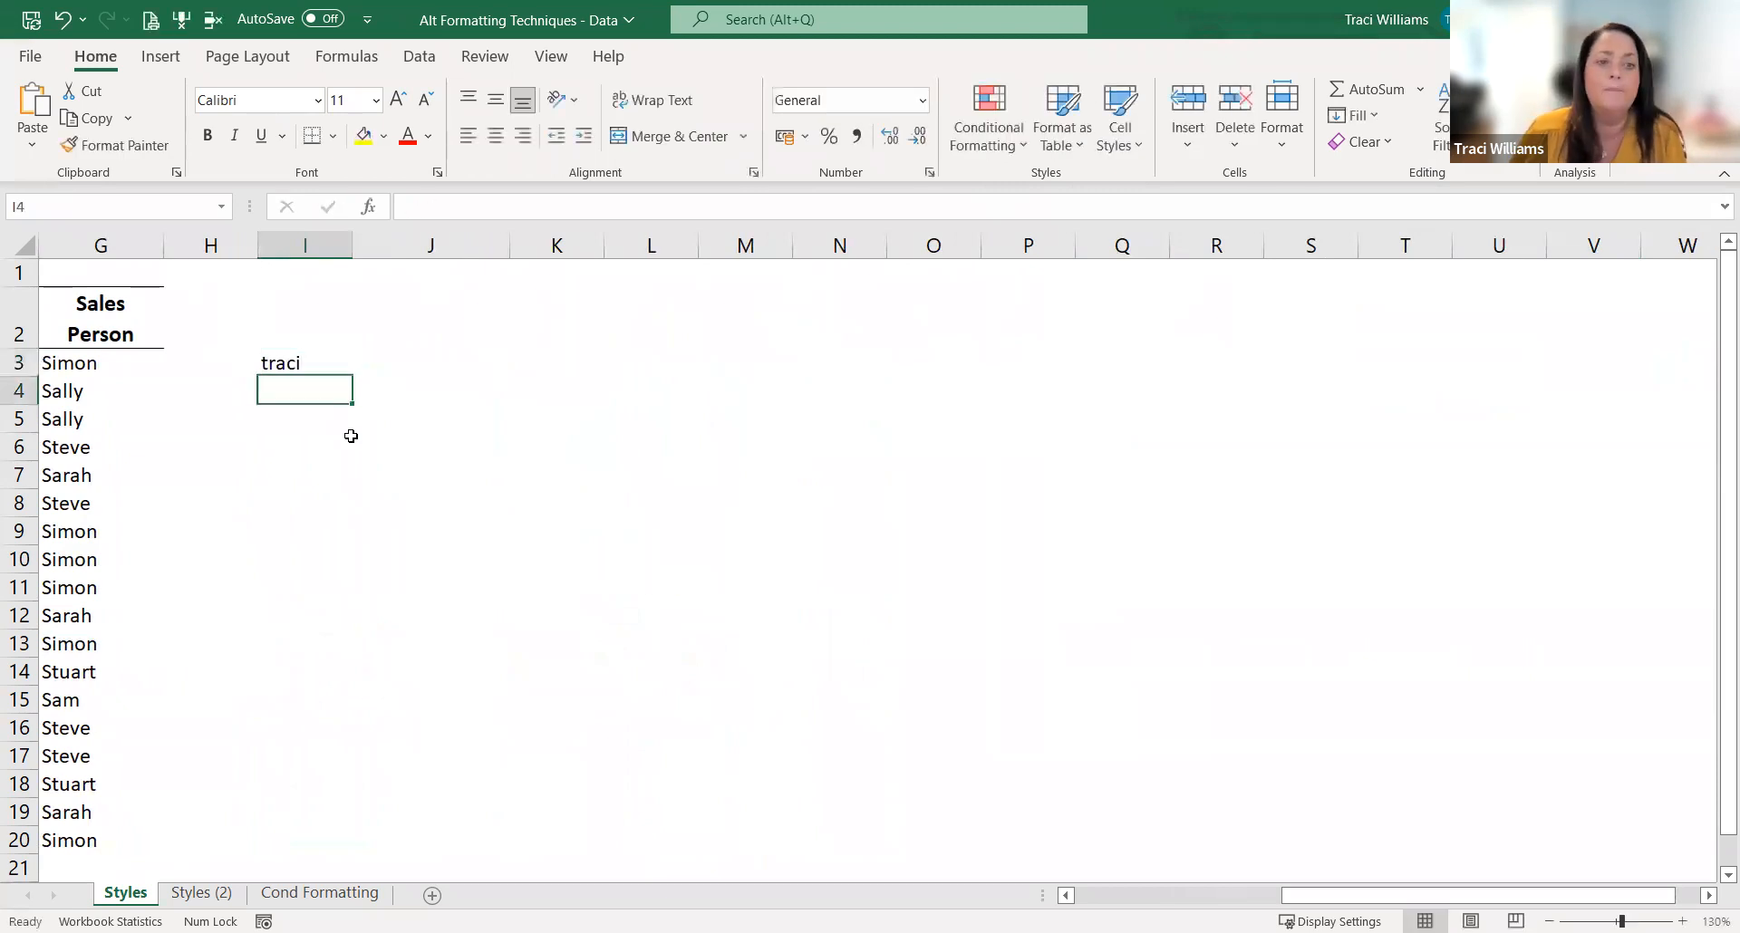
# Step: Apply the 60% - Accent4 cell style to the sample name in I3
pyautogui.click(305, 358)
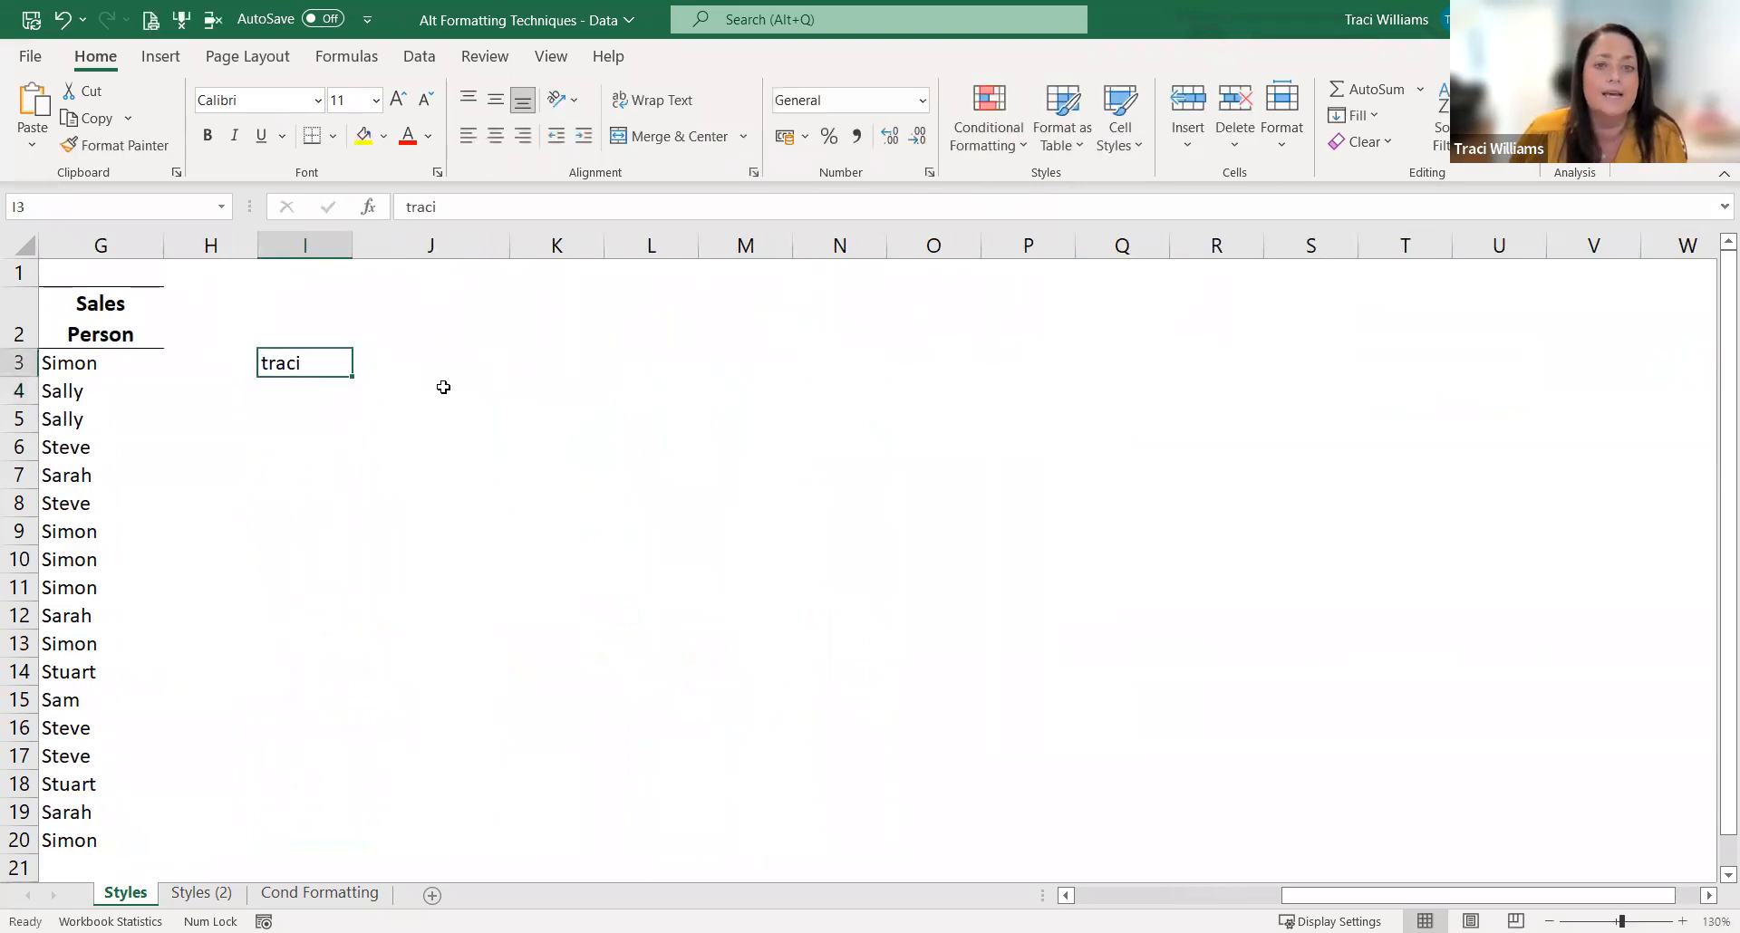
pyautogui.click(1135, 150)
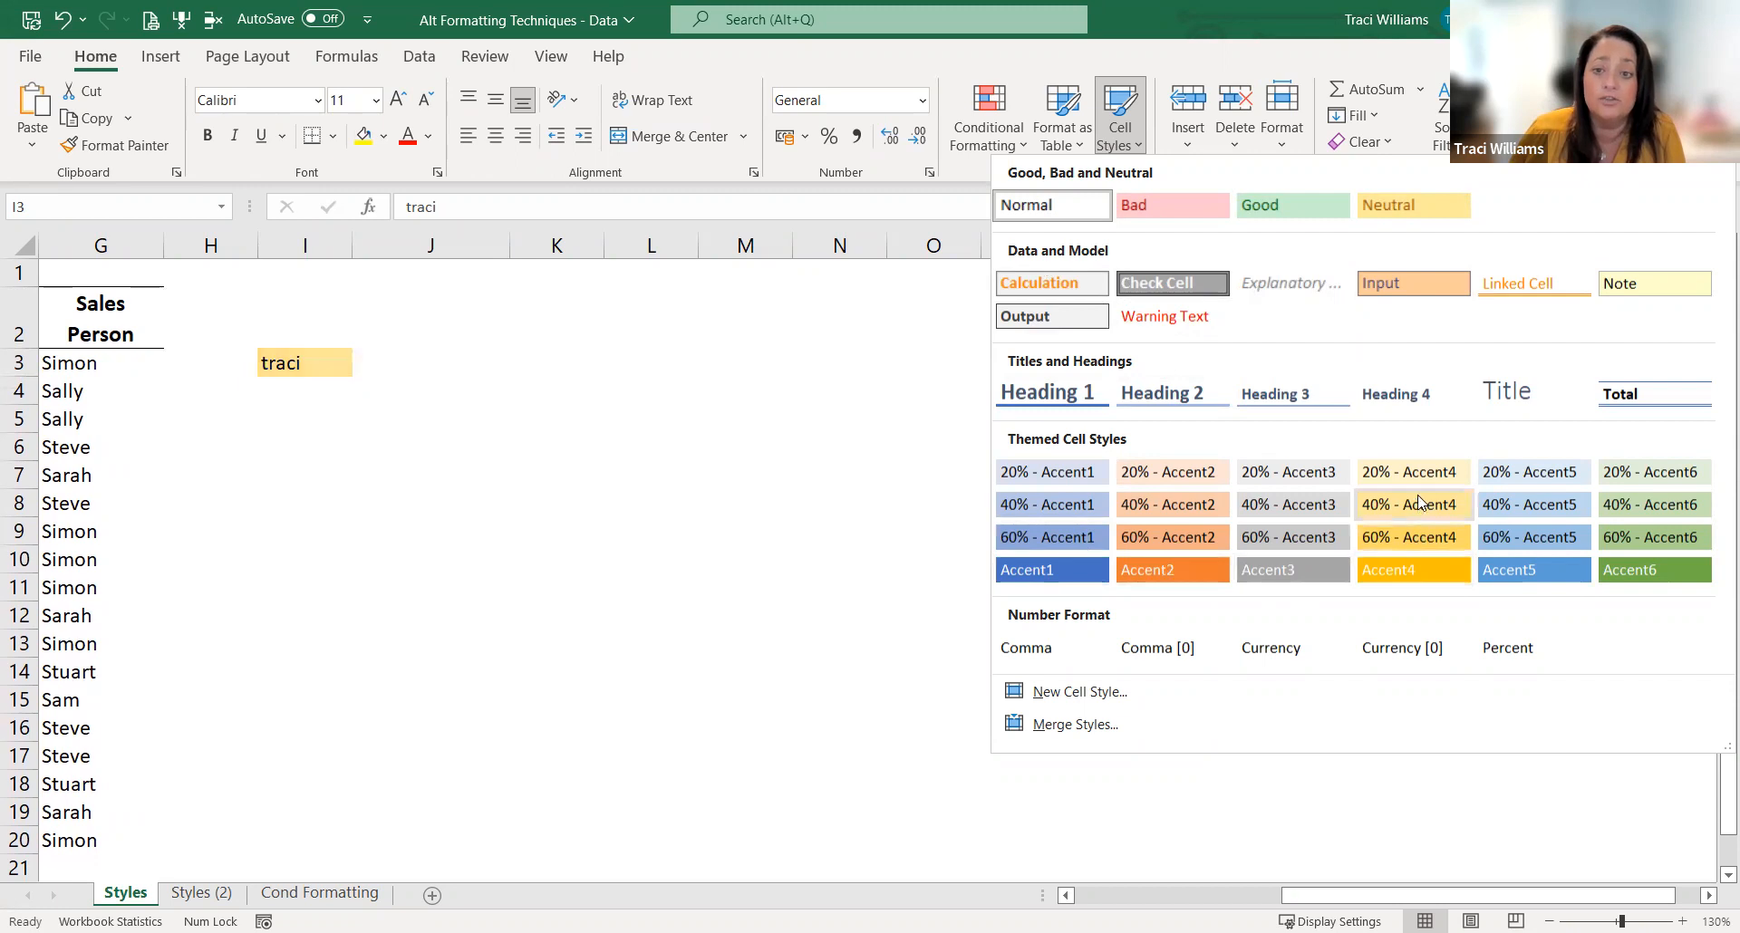
pyautogui.click(1402, 538)
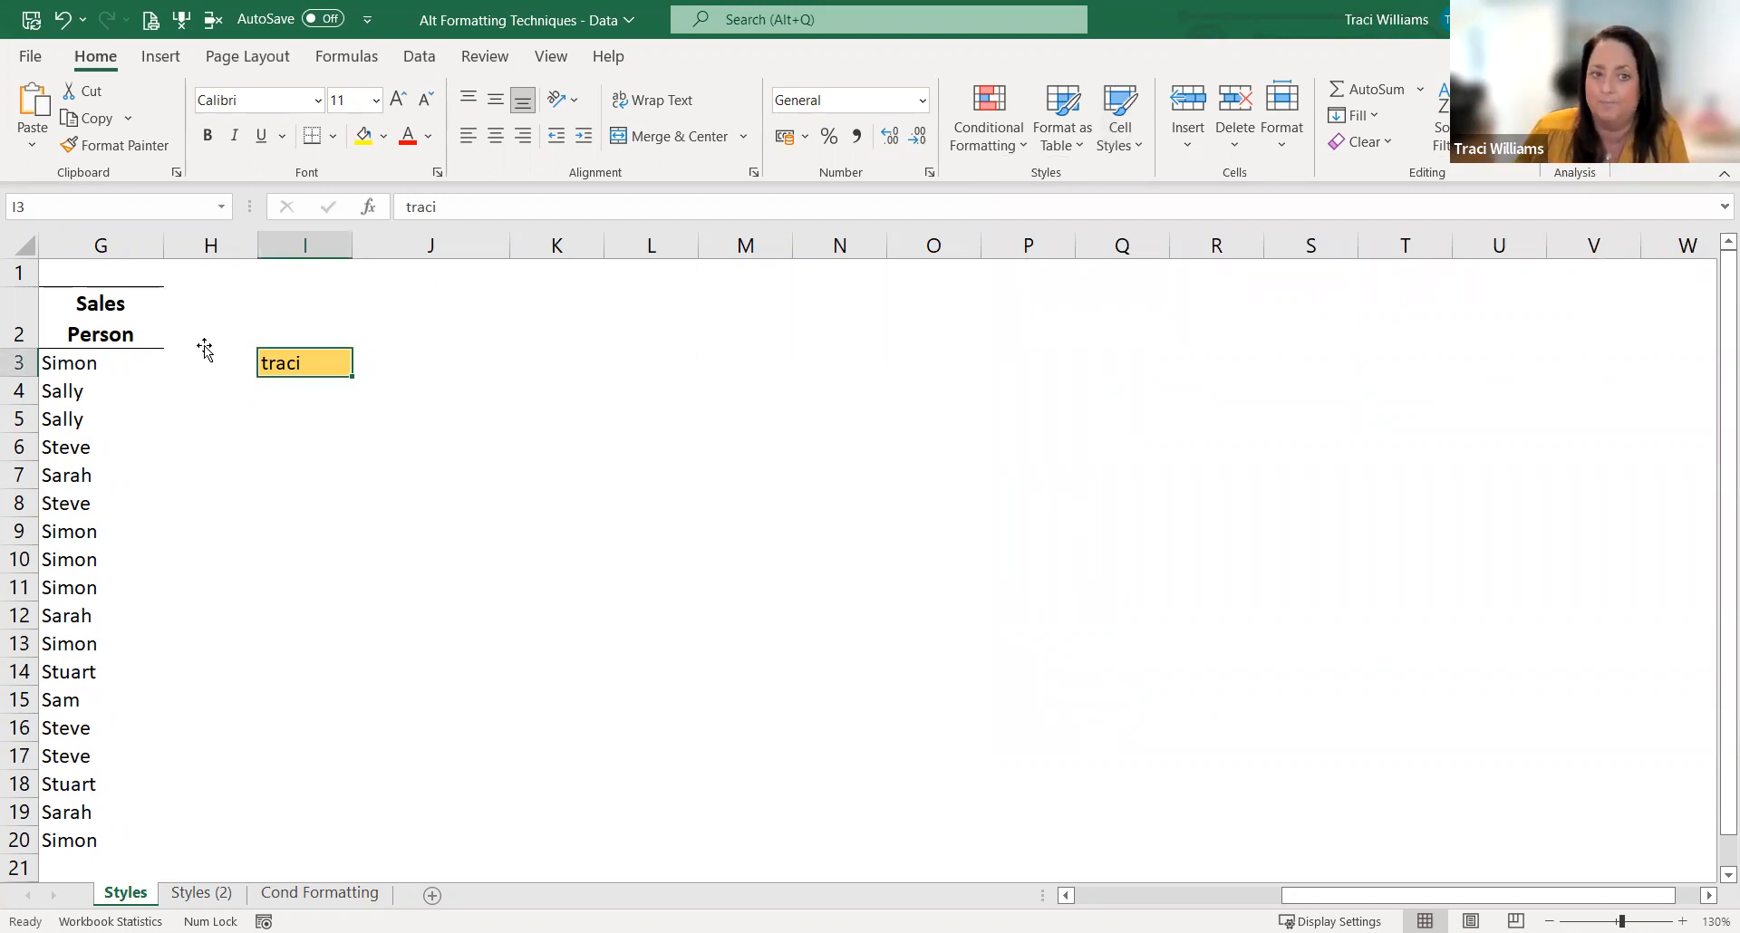
# Step: Enter the same first name in I5 and apply the Good cell style to it
pyautogui.click(285, 414)
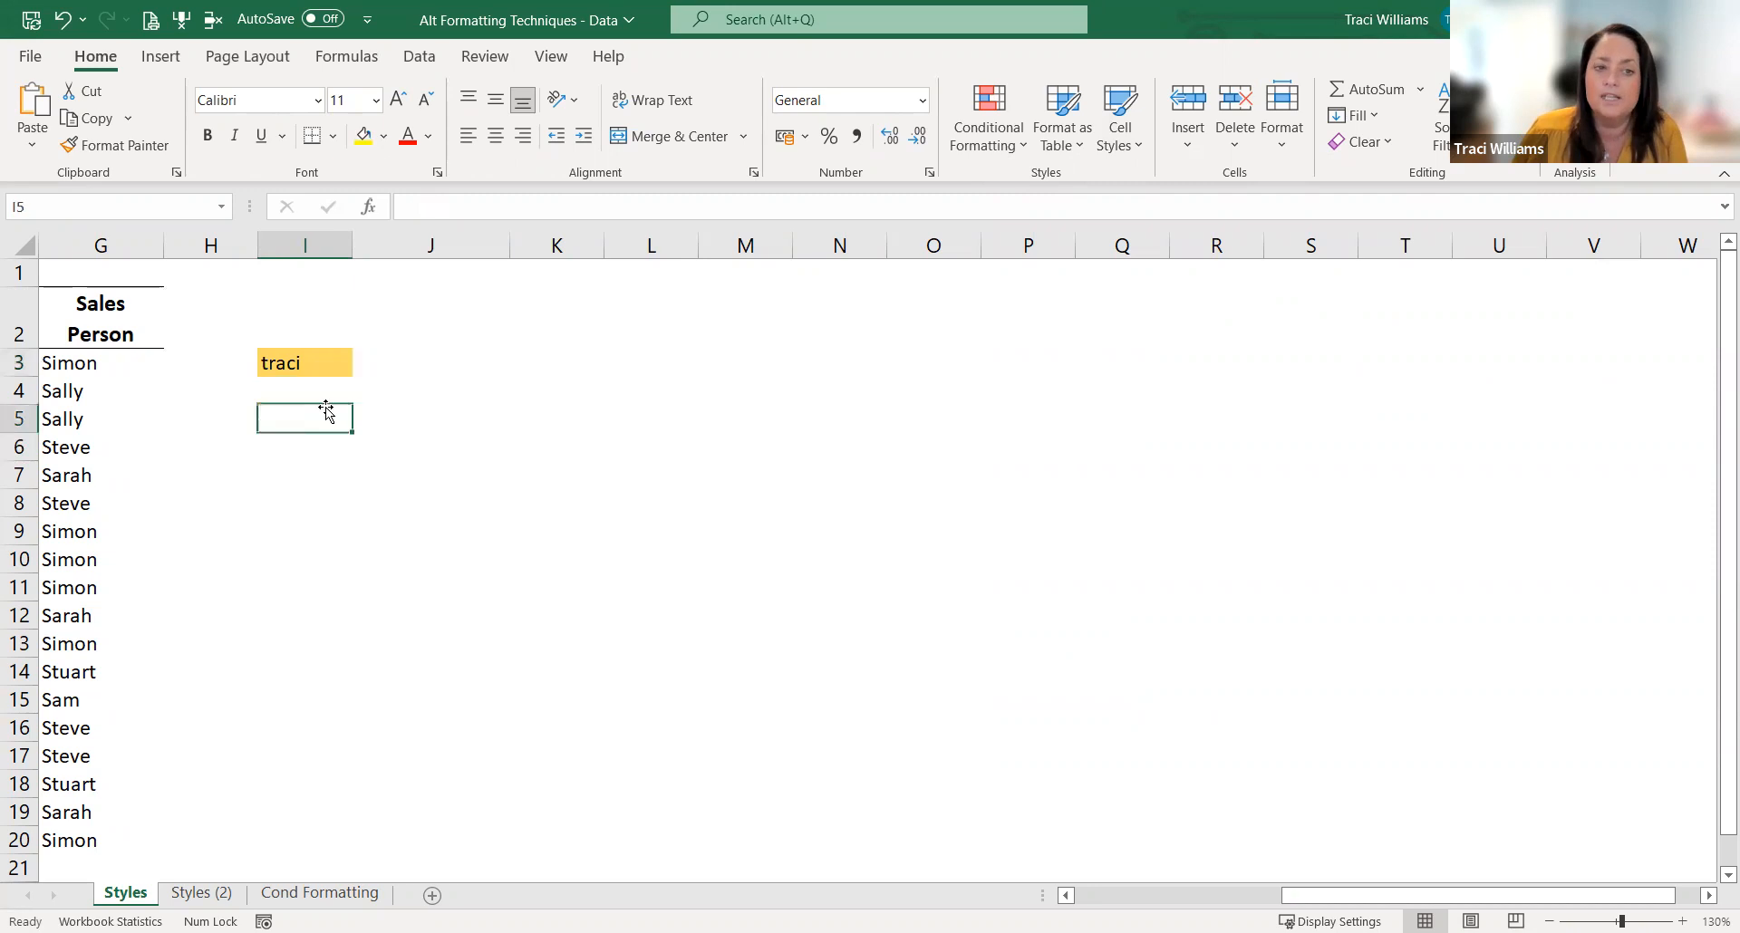
pyautogui.write('traci')
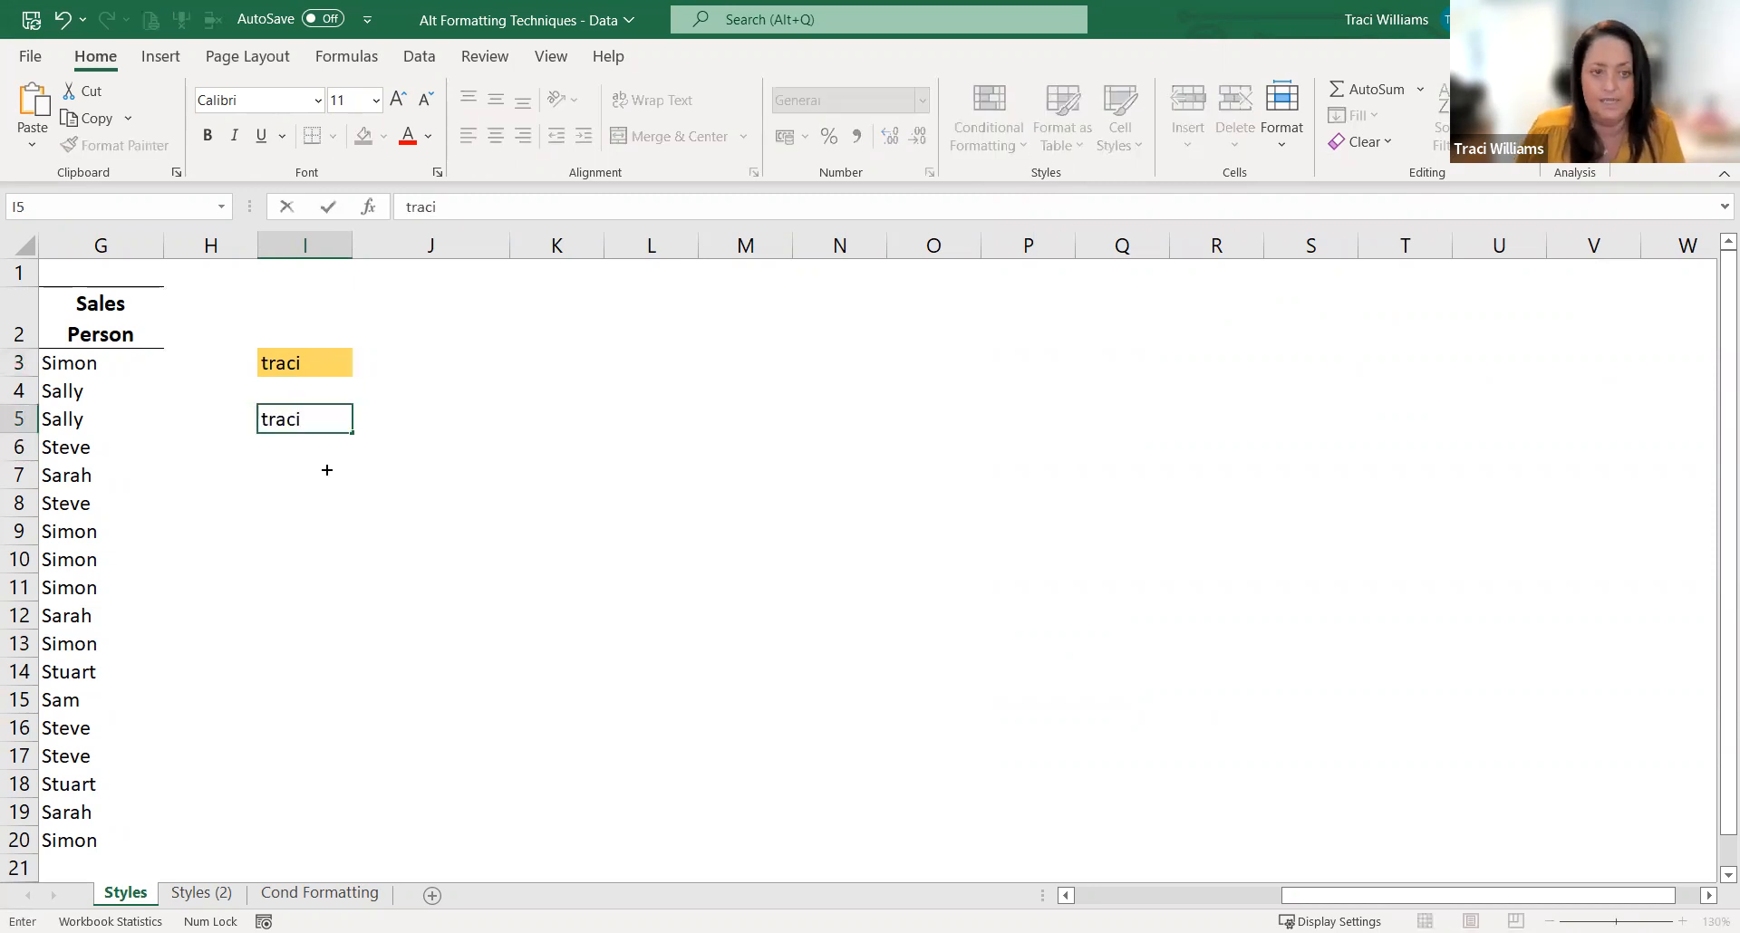
pyautogui.press('Return')
pyautogui.press('Up')
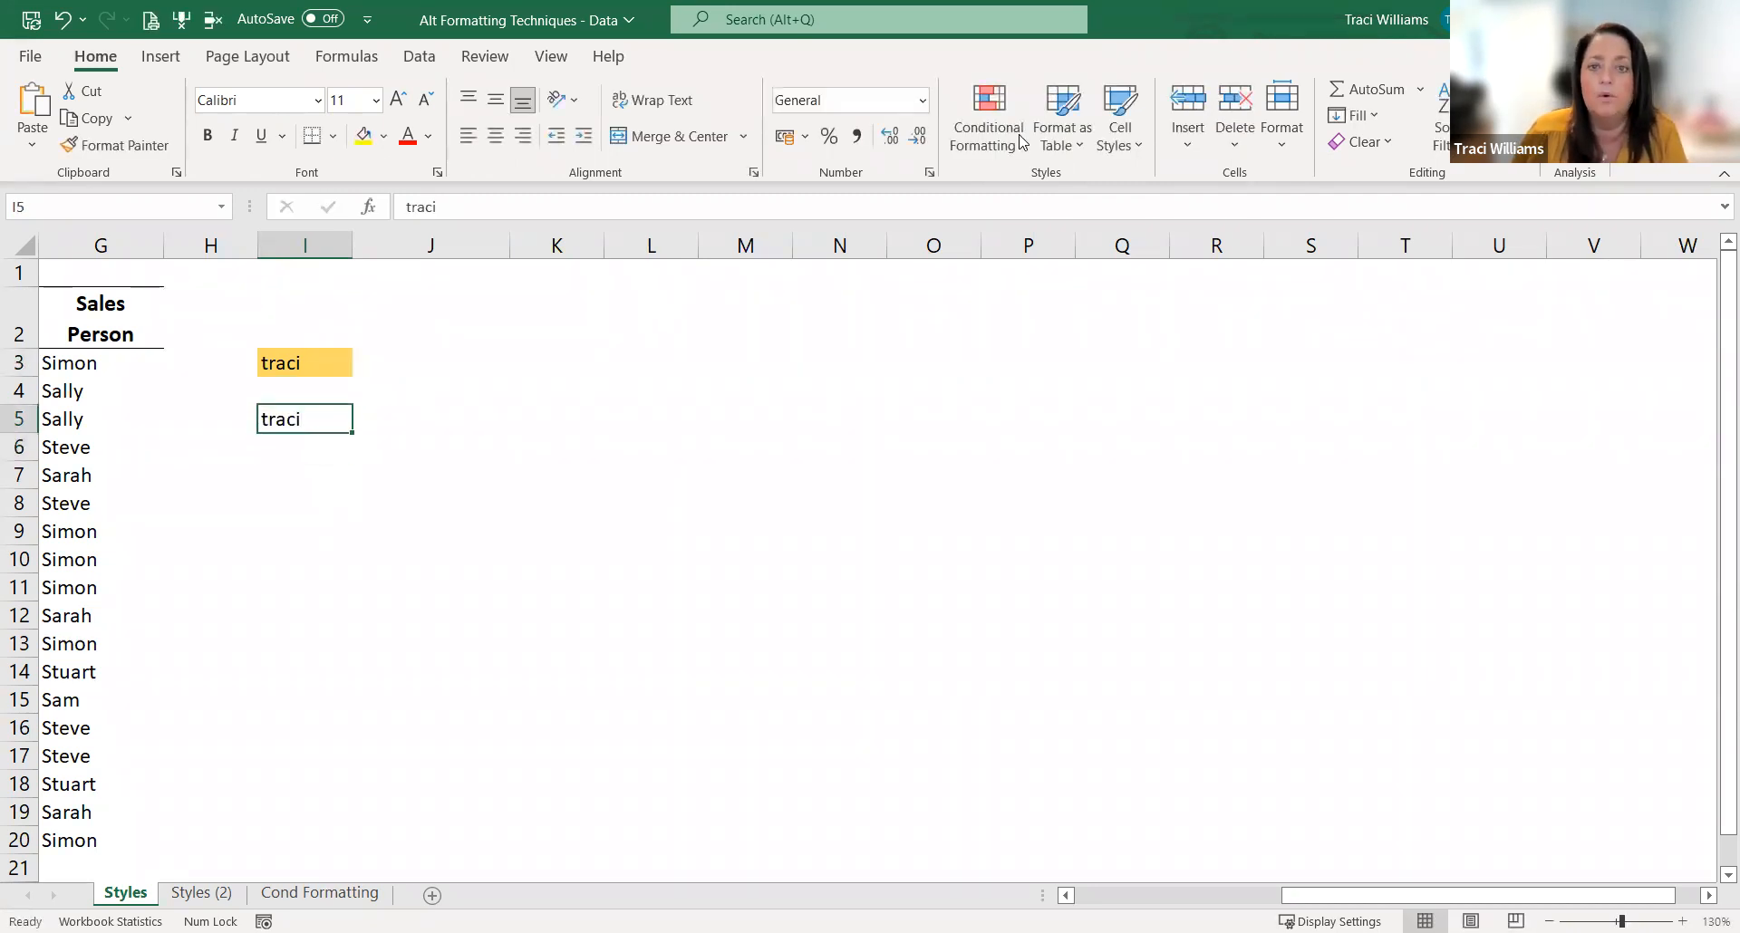
pyautogui.click(1138, 154)
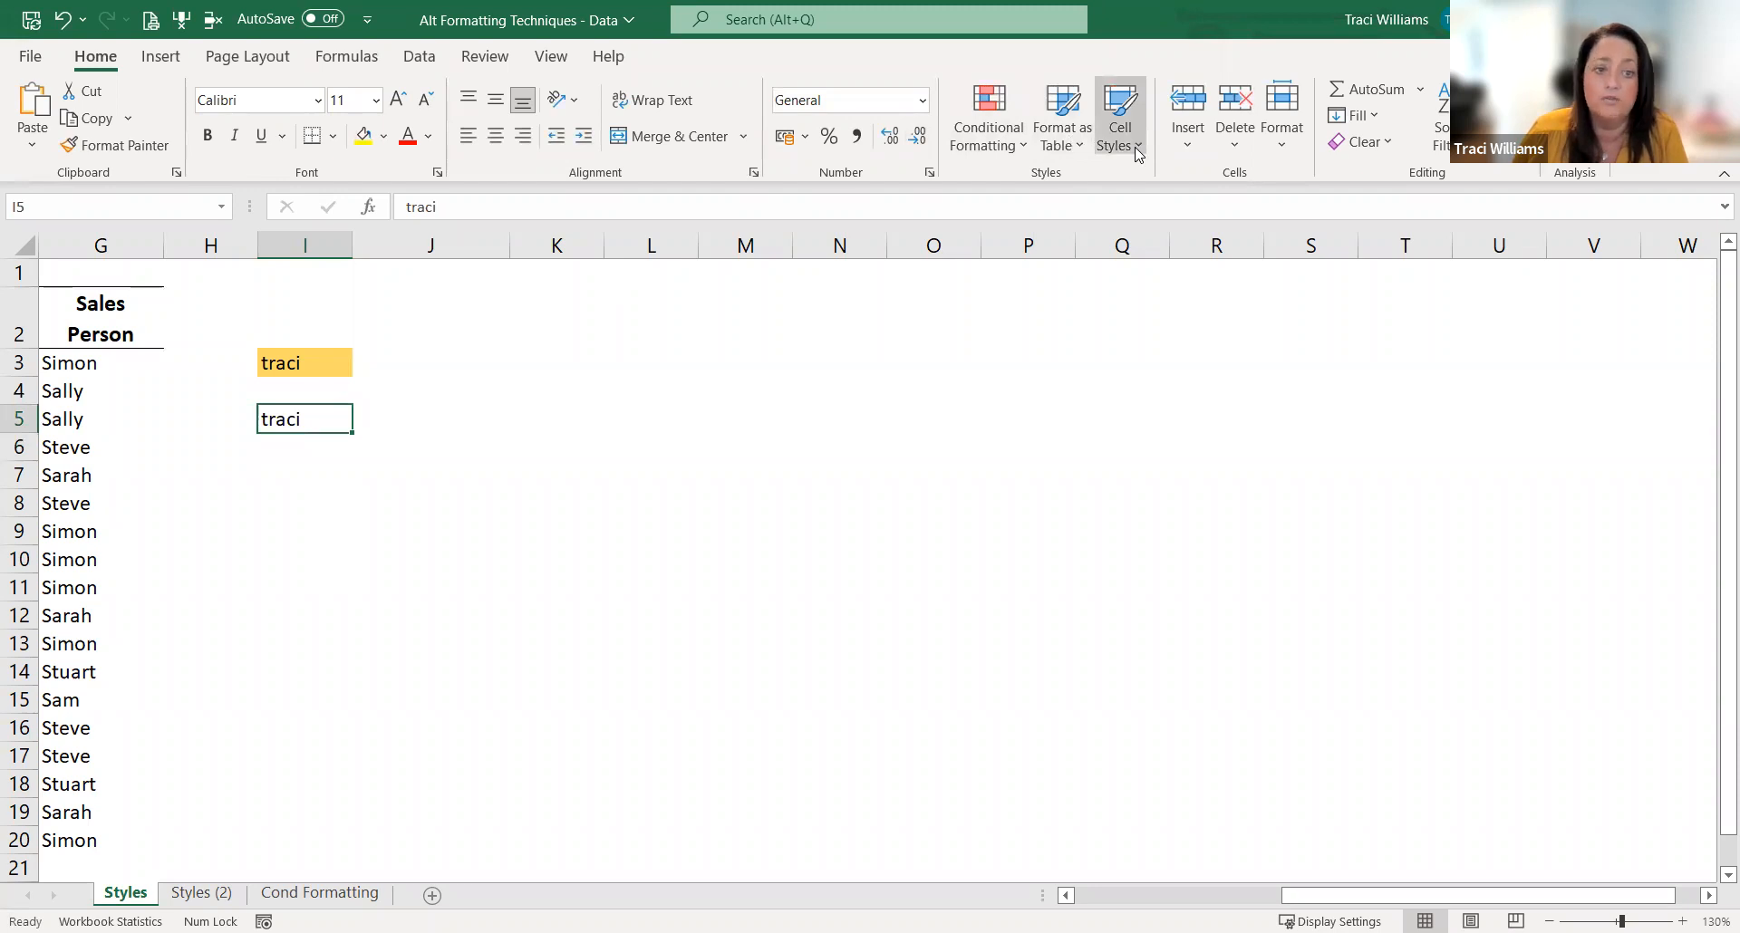
pyautogui.click(1223, 217)
# Step: Apply the 60% - Accent1 cell style to the empty cell J5
pyautogui.click(388, 407)
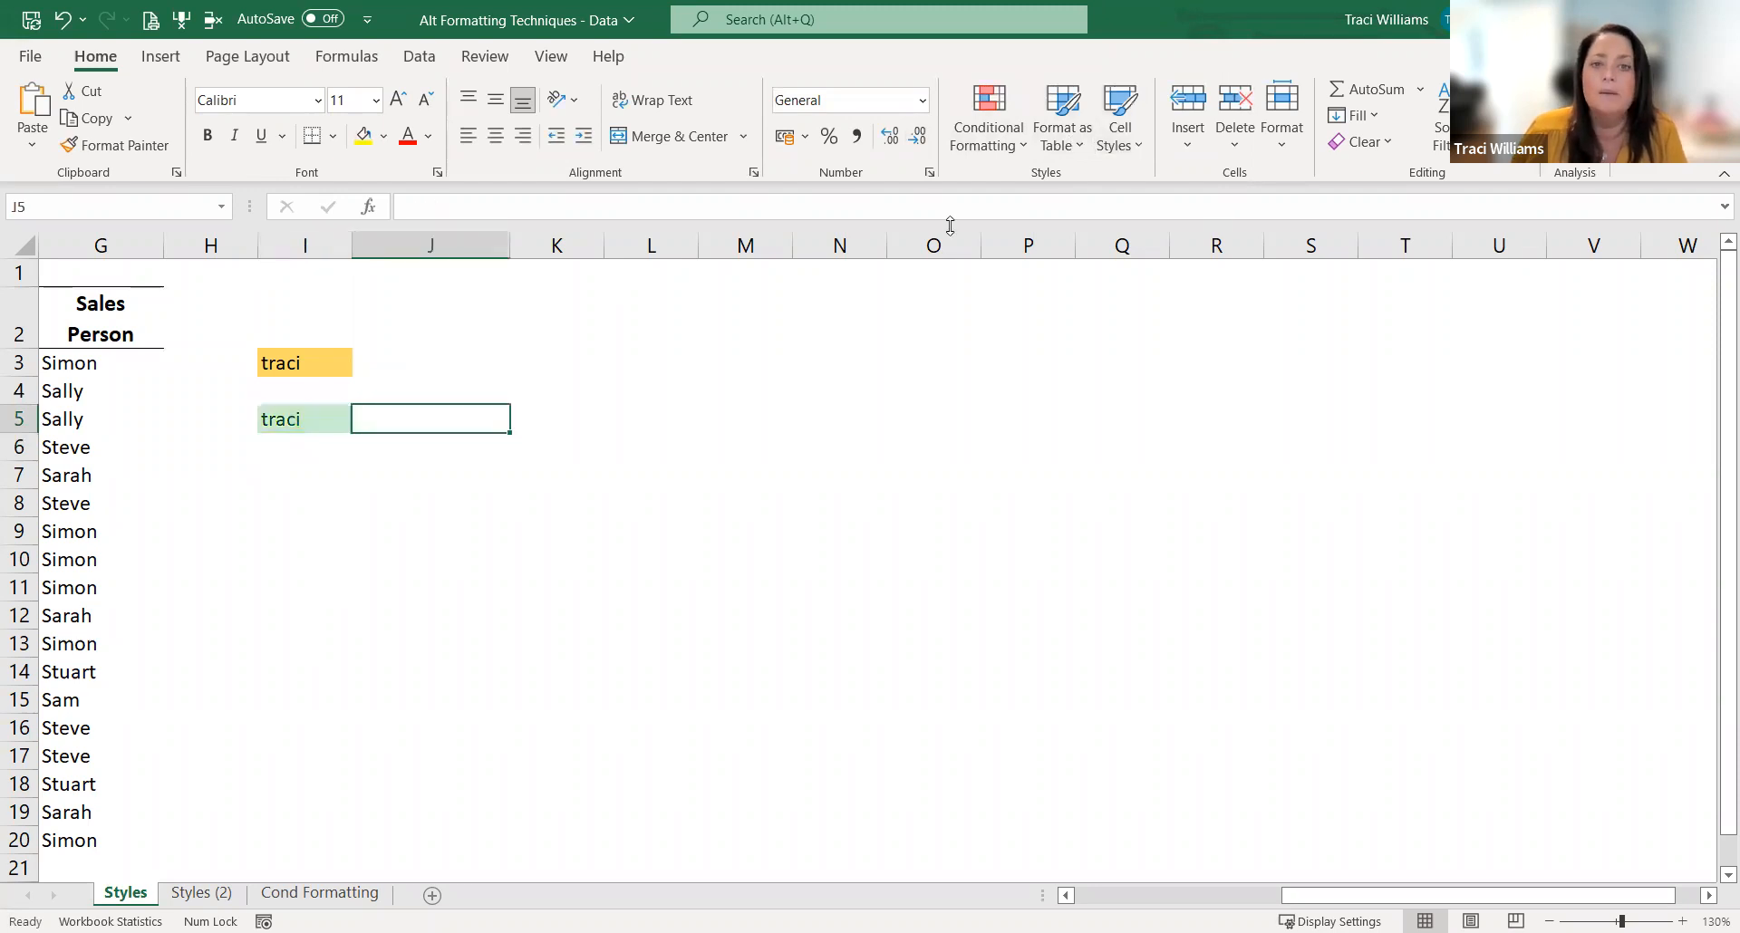
pyautogui.click(1144, 152)
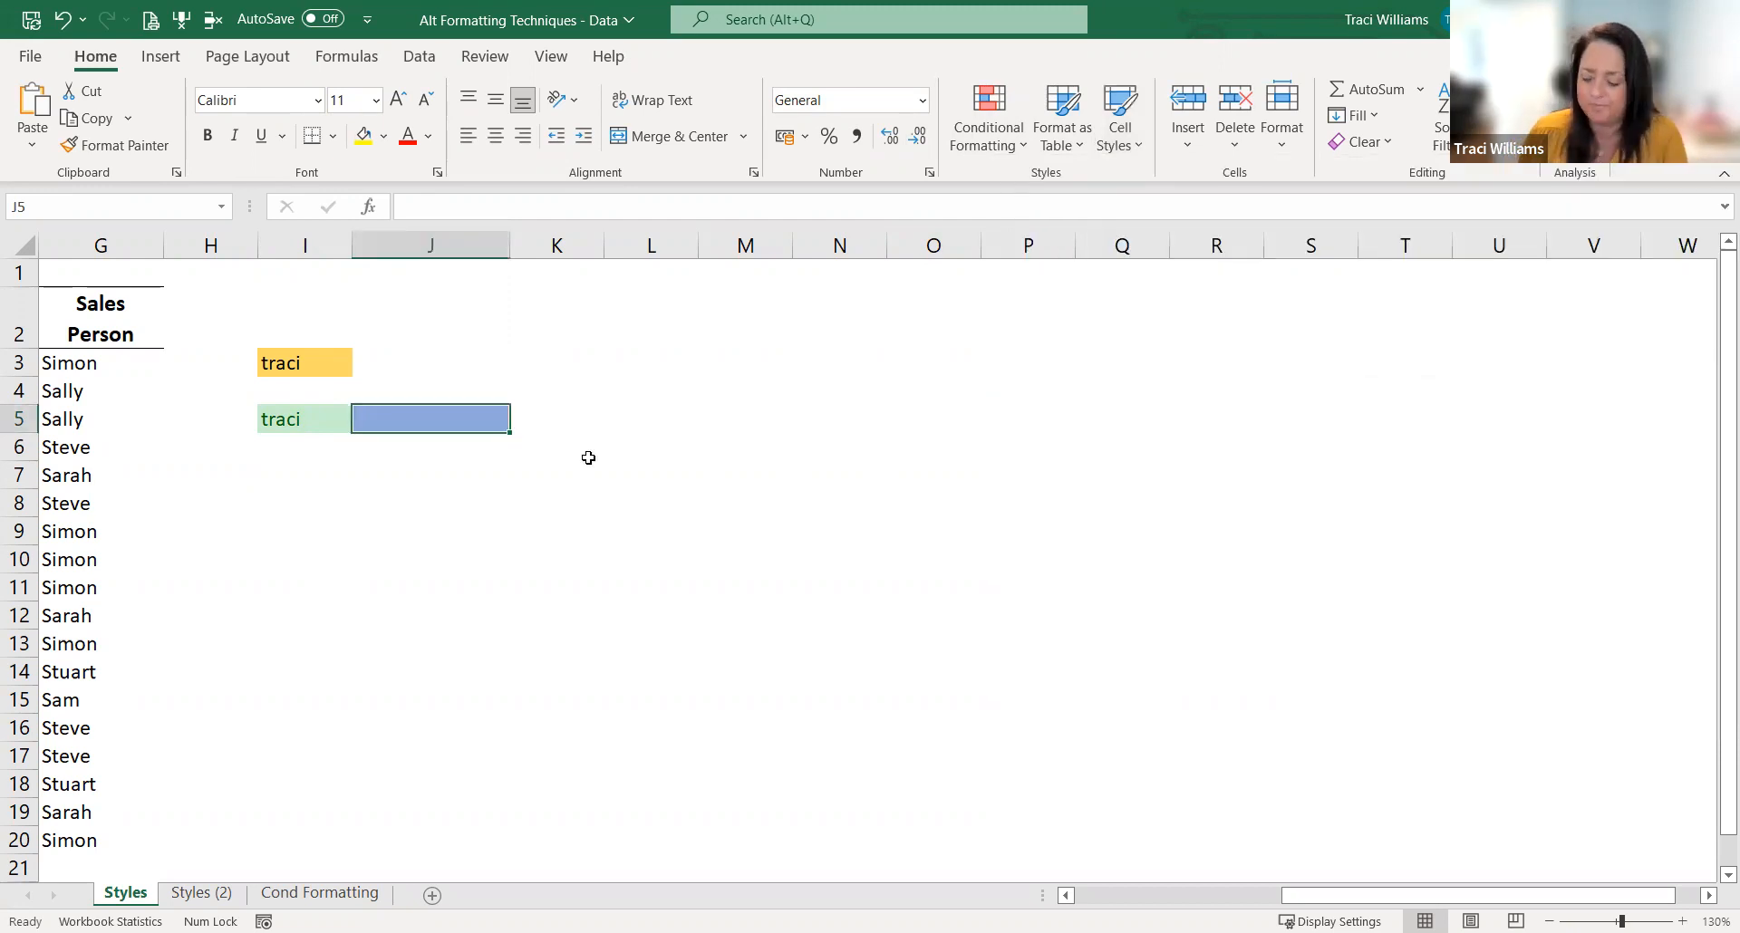
pyautogui.click(1128, 145)
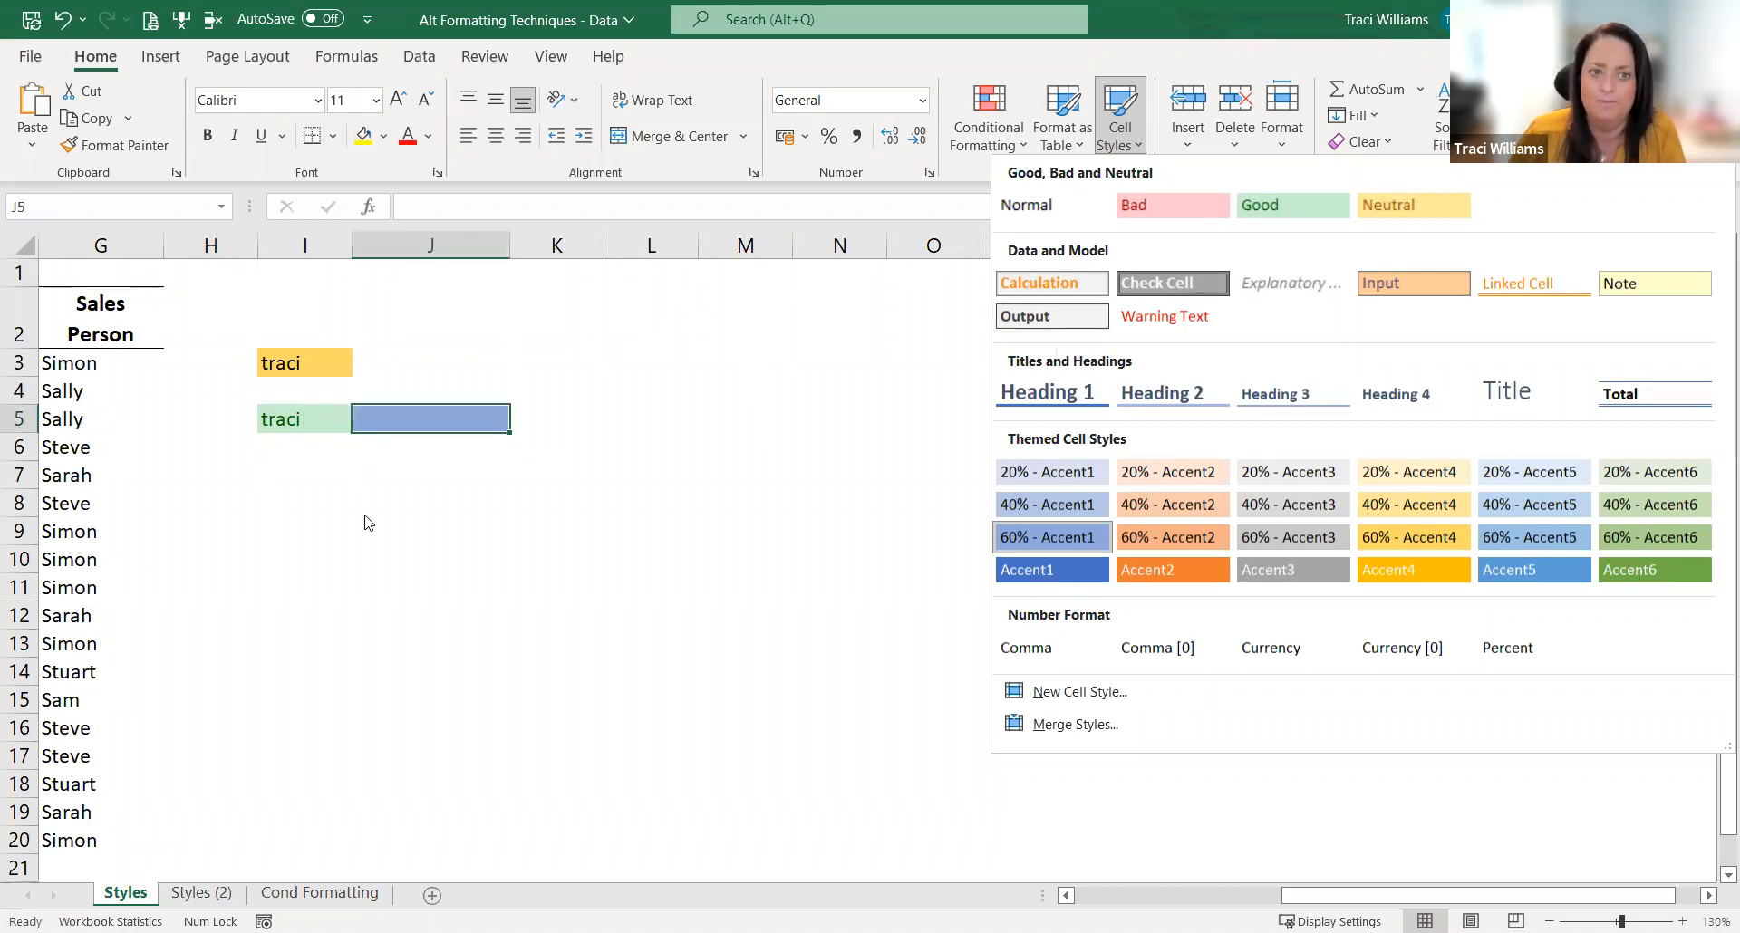
pyautogui.click(462, 505)
pyautogui.click(253, 498)
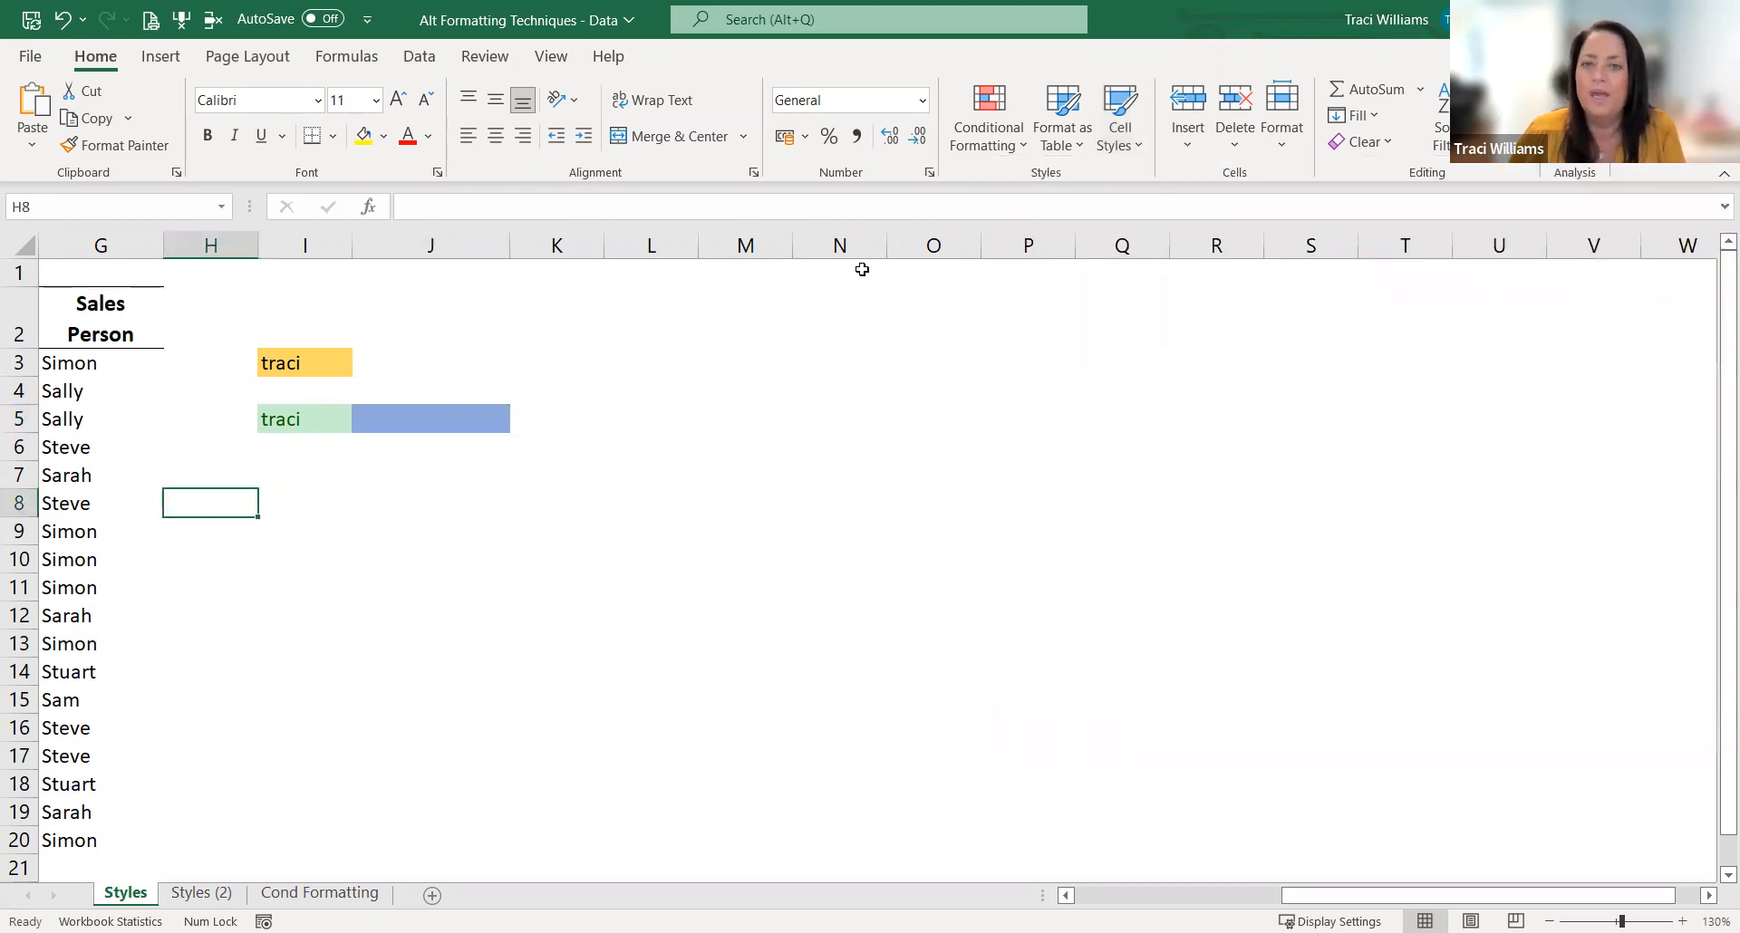
# Step: Enter the capitalised first name in I8 as the sample cell for a custom style
pyautogui.click(1116, 136)
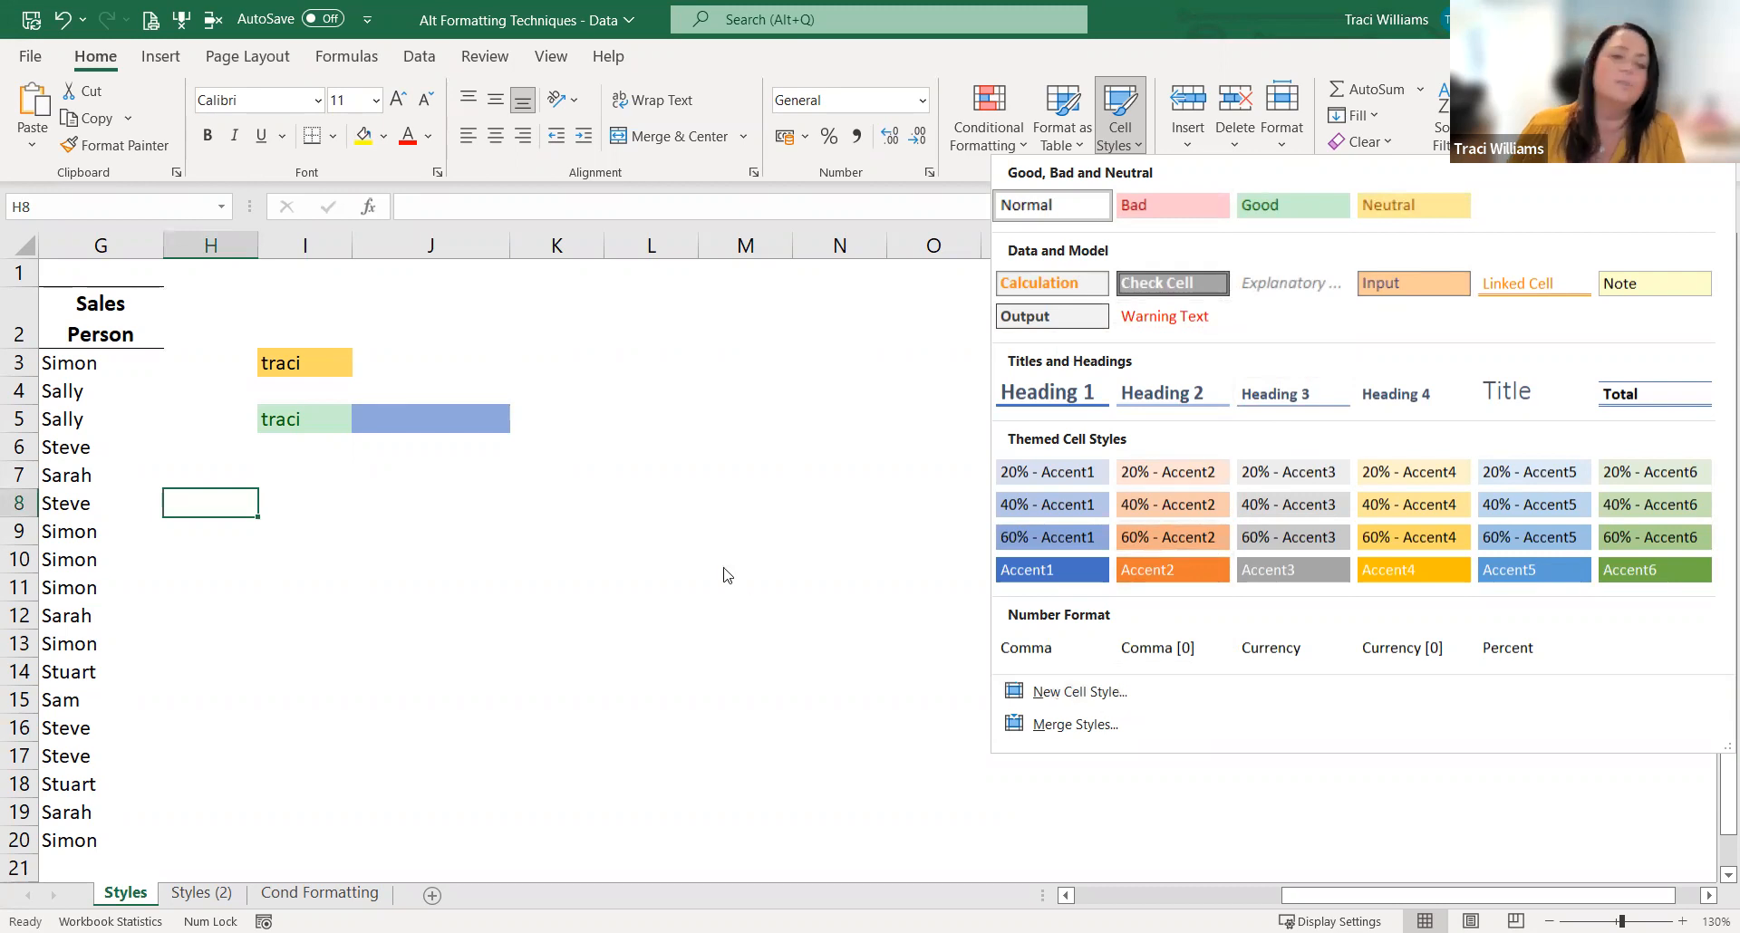
pyautogui.click(587, 510)
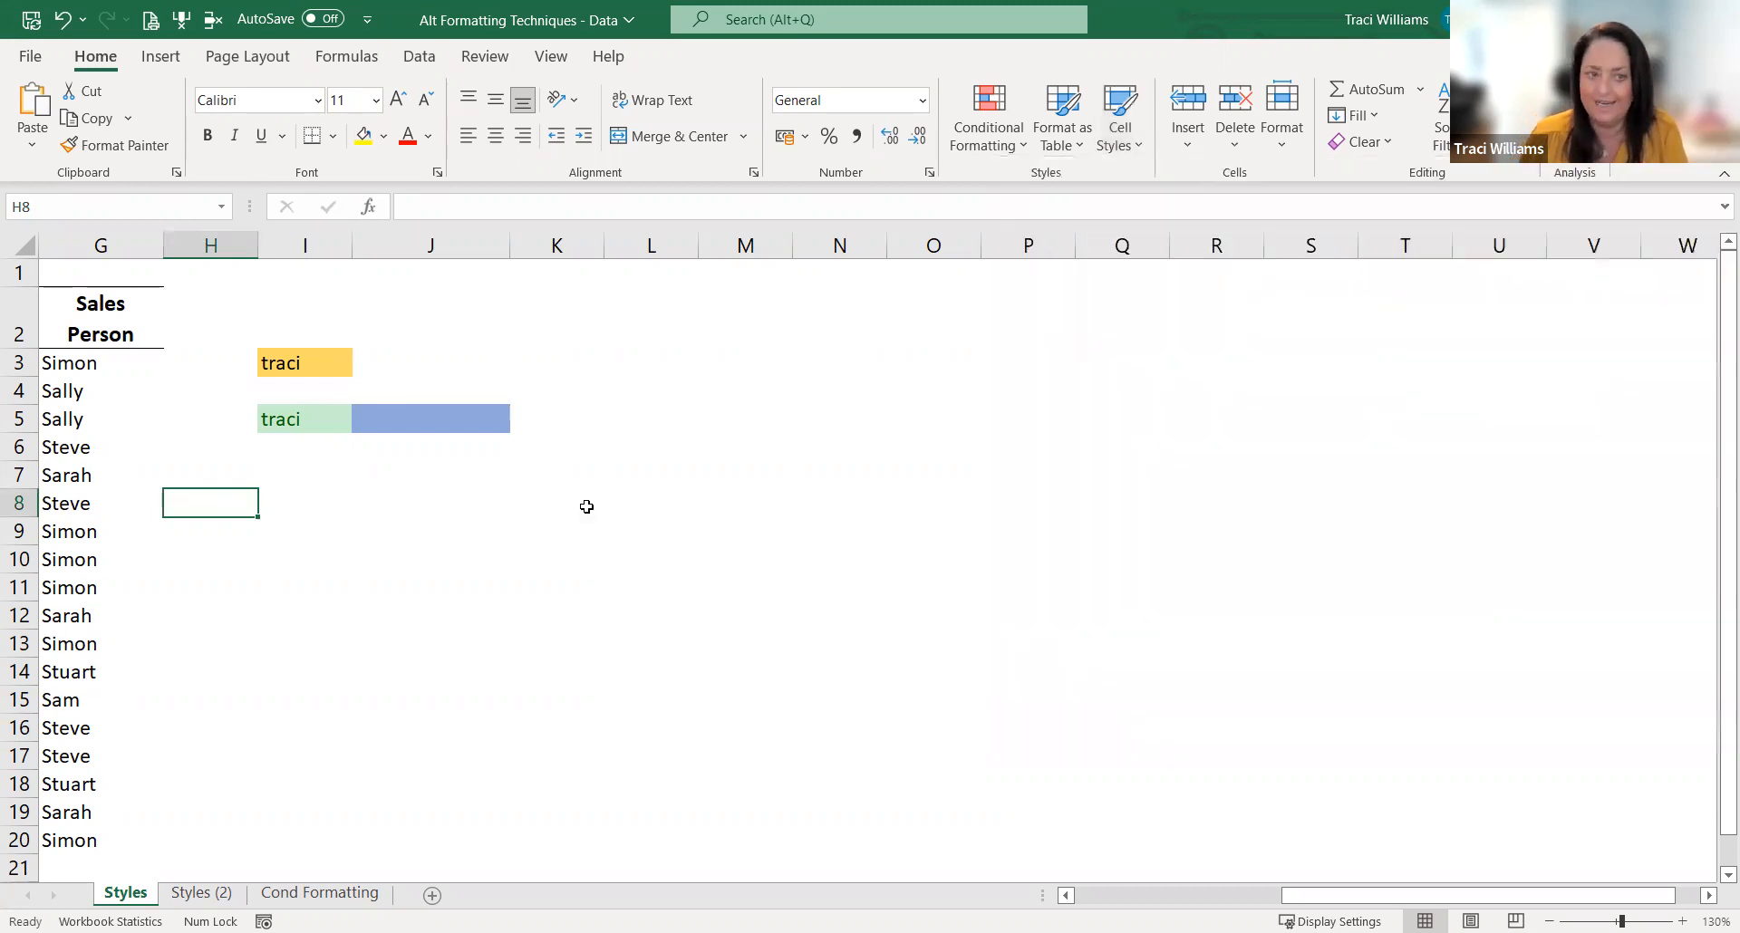
pyautogui.press('Right')
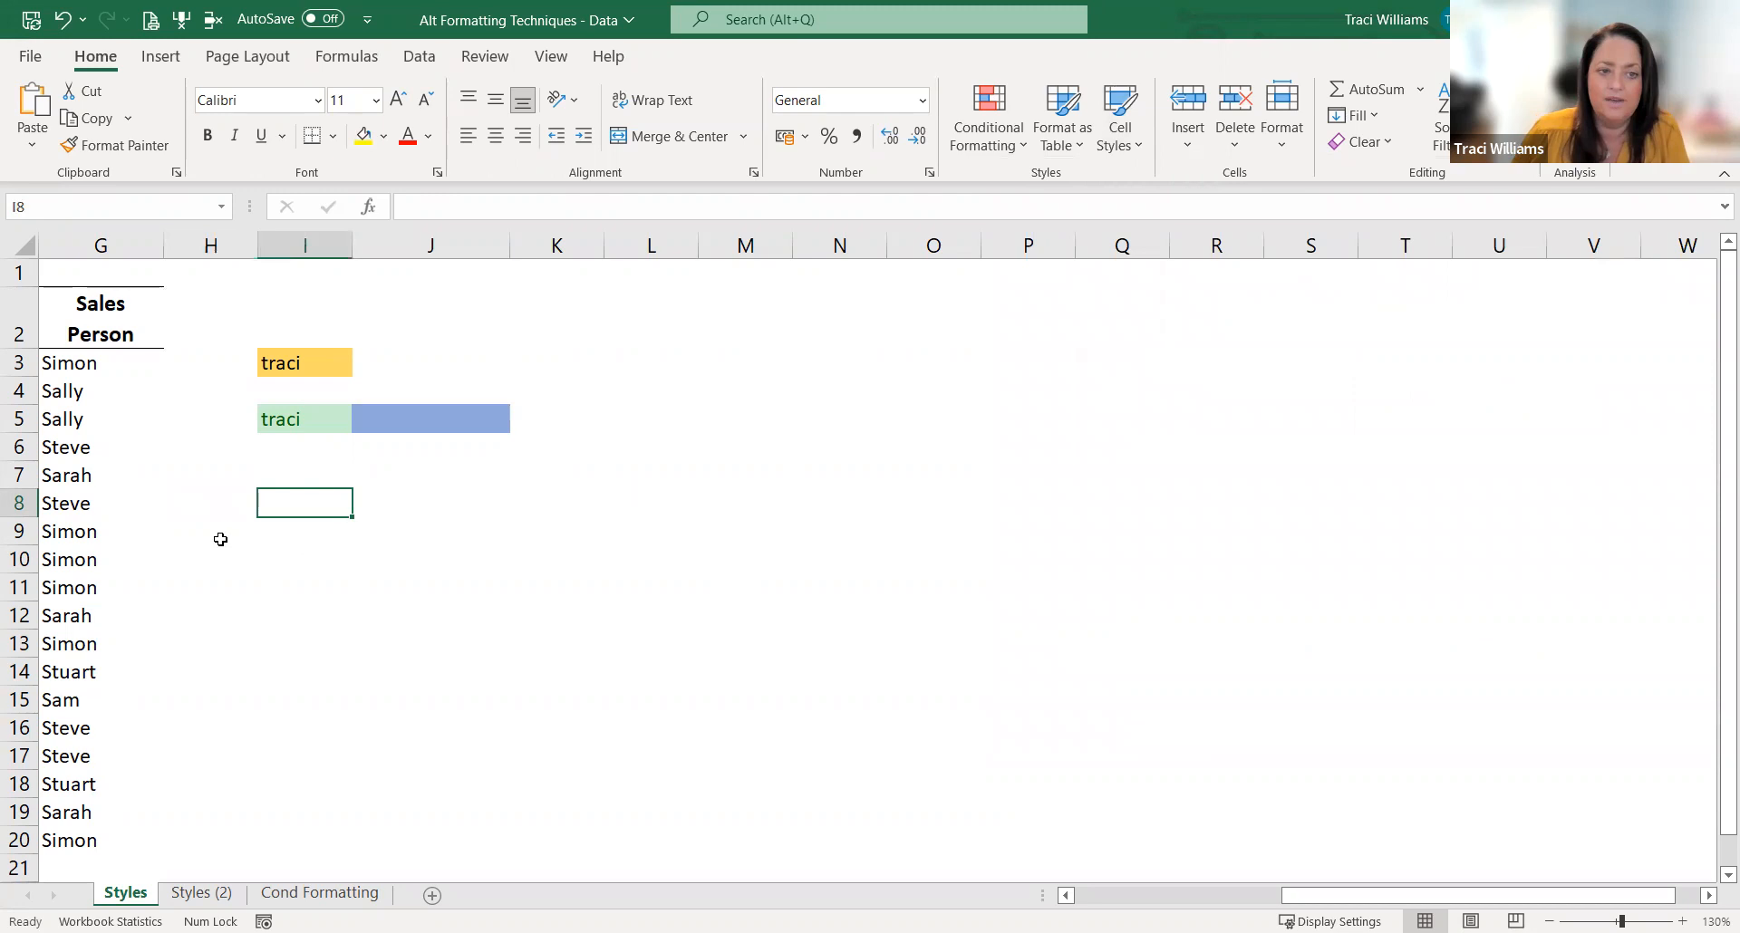
pyautogui.write('Traci')
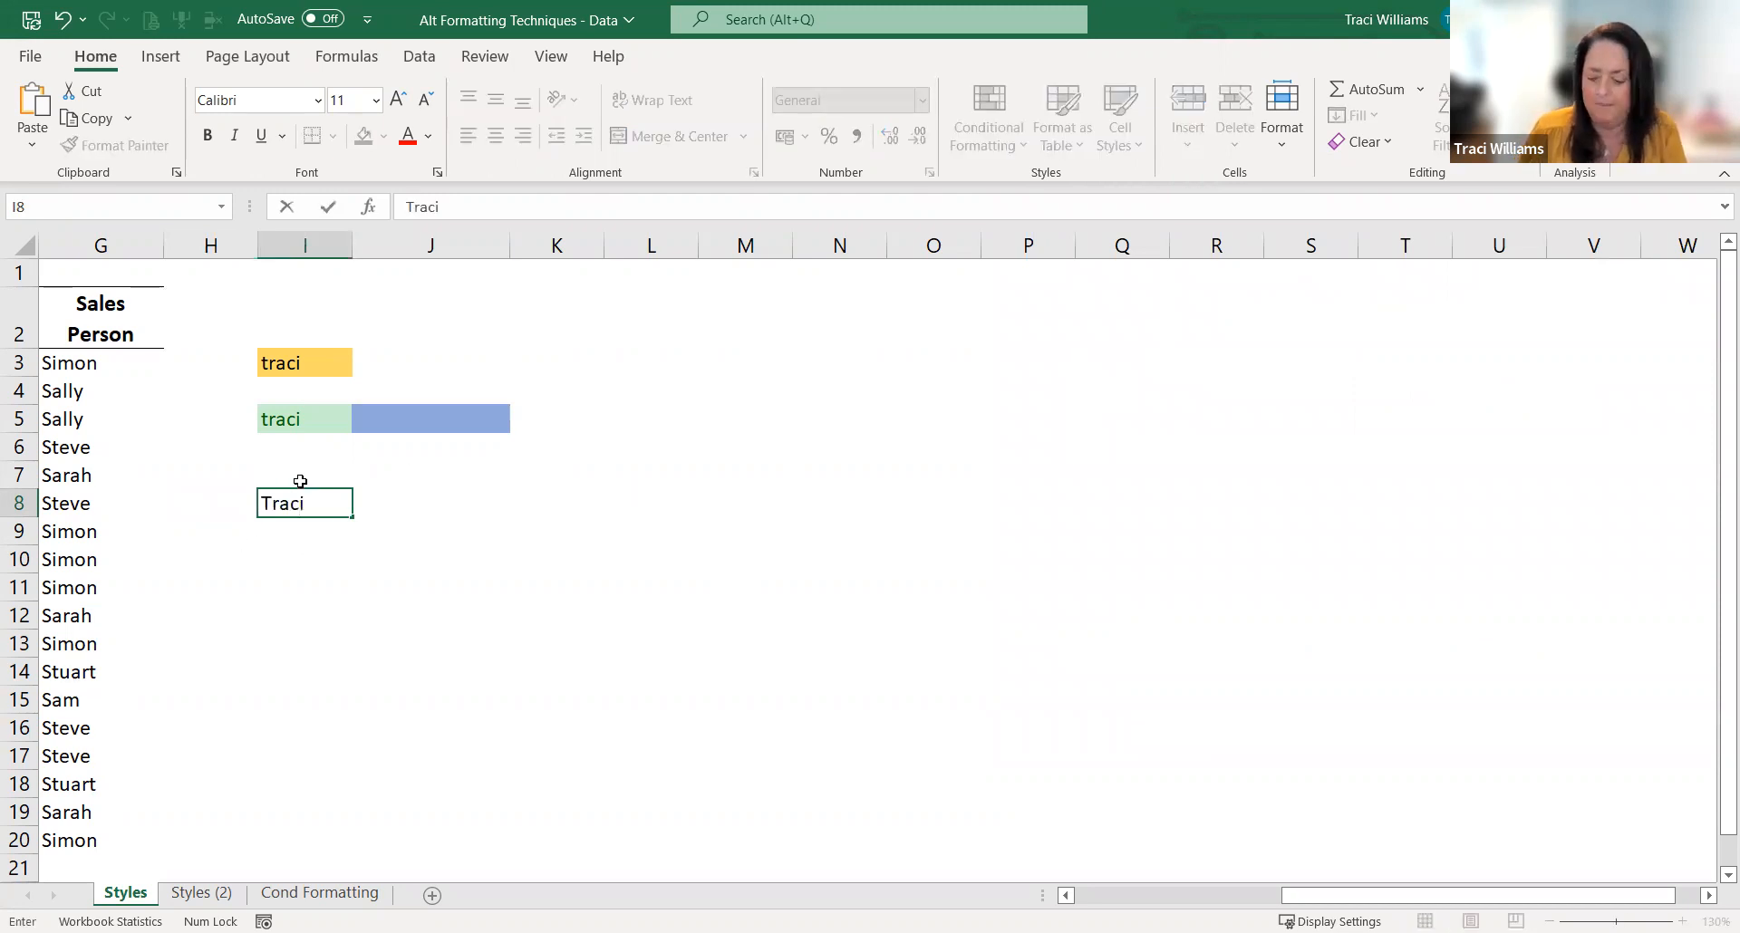
pyautogui.press('Return')
pyautogui.click(294, 502)
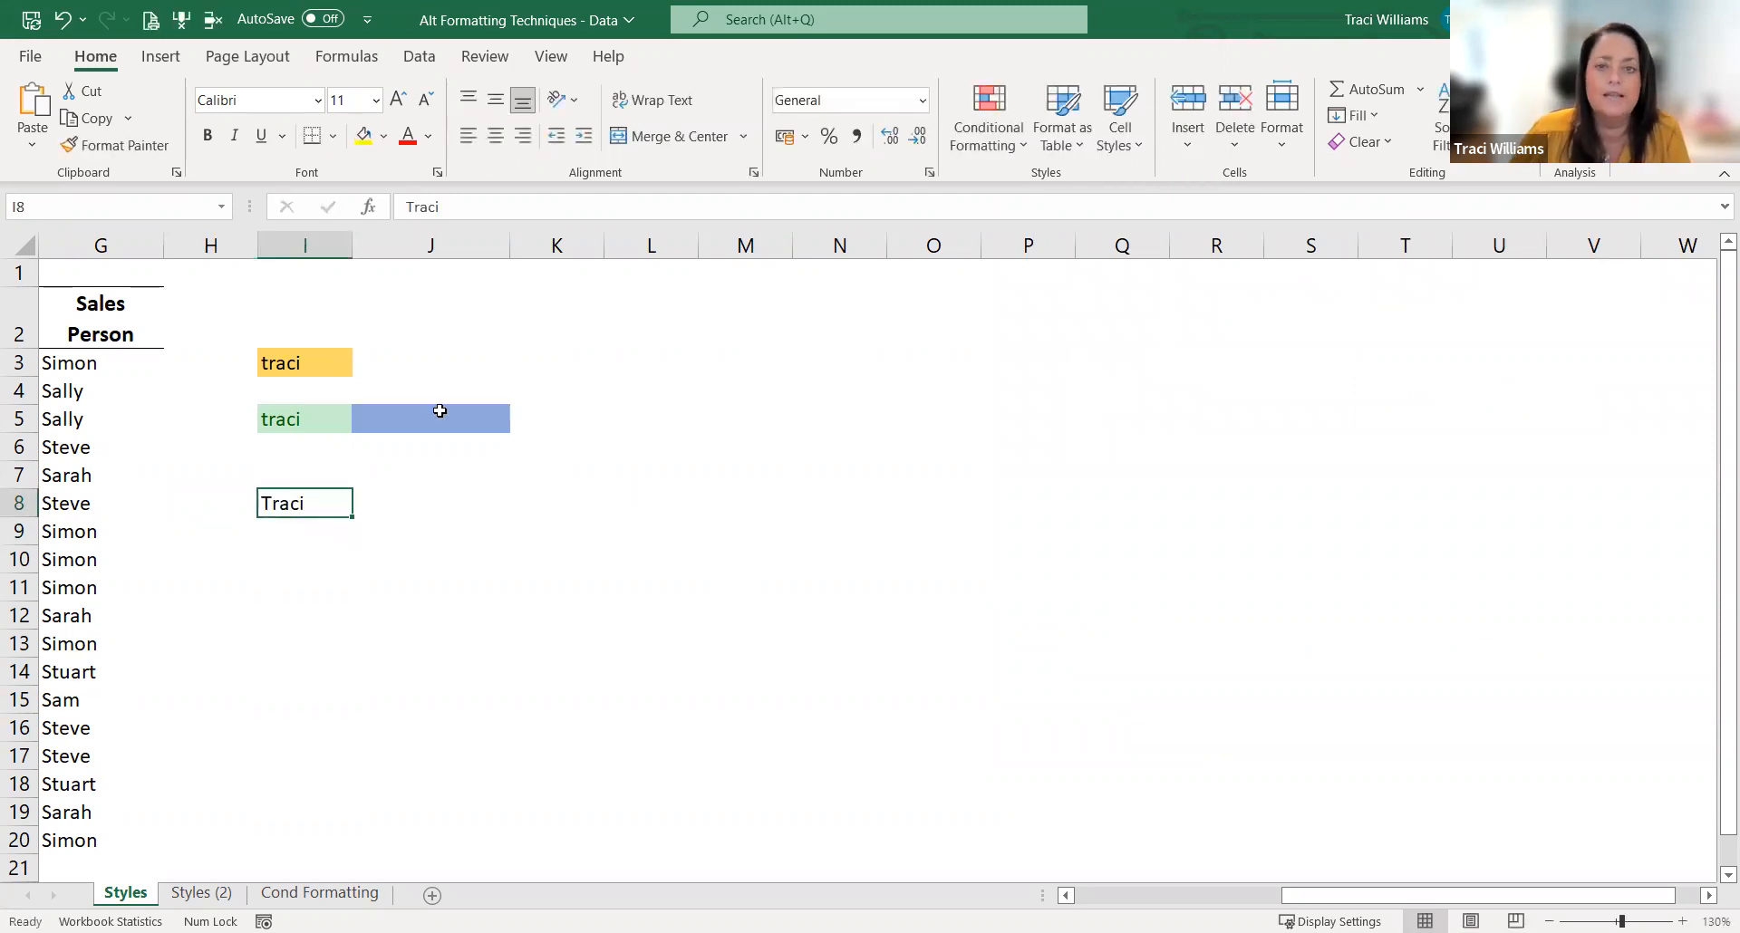
# Step: Start a new cell style from I8, name it with the presenter's first name, and open its format settings
pyautogui.click(1120, 142)
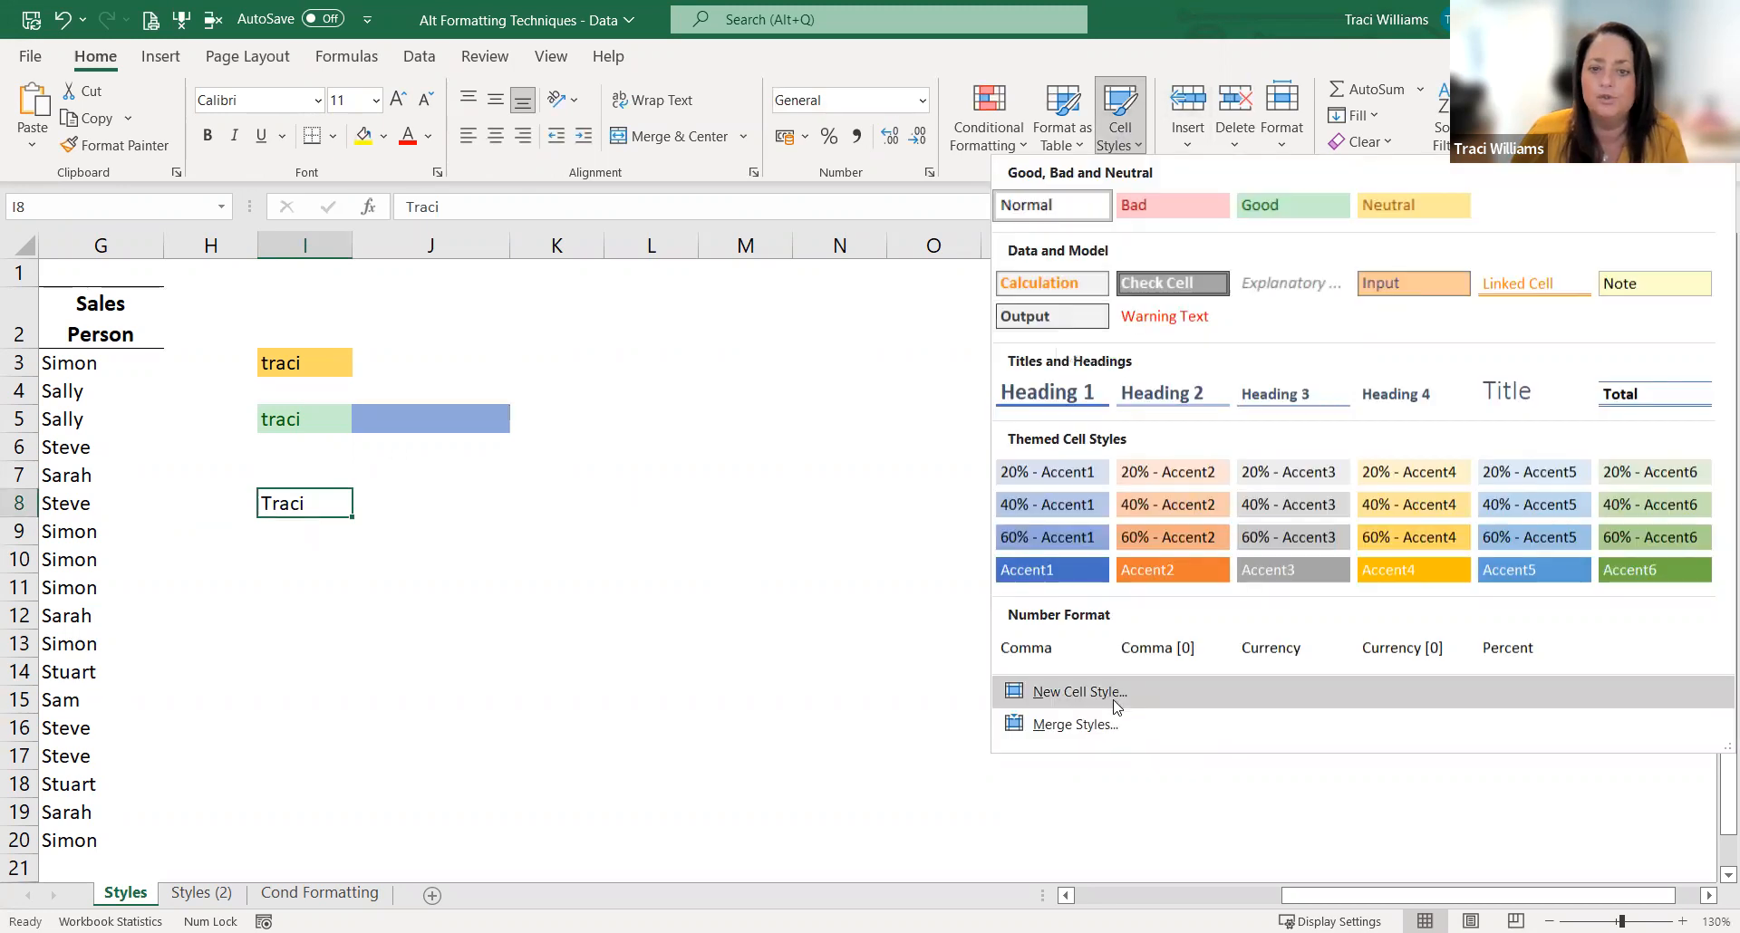
pyautogui.click(1109, 692)
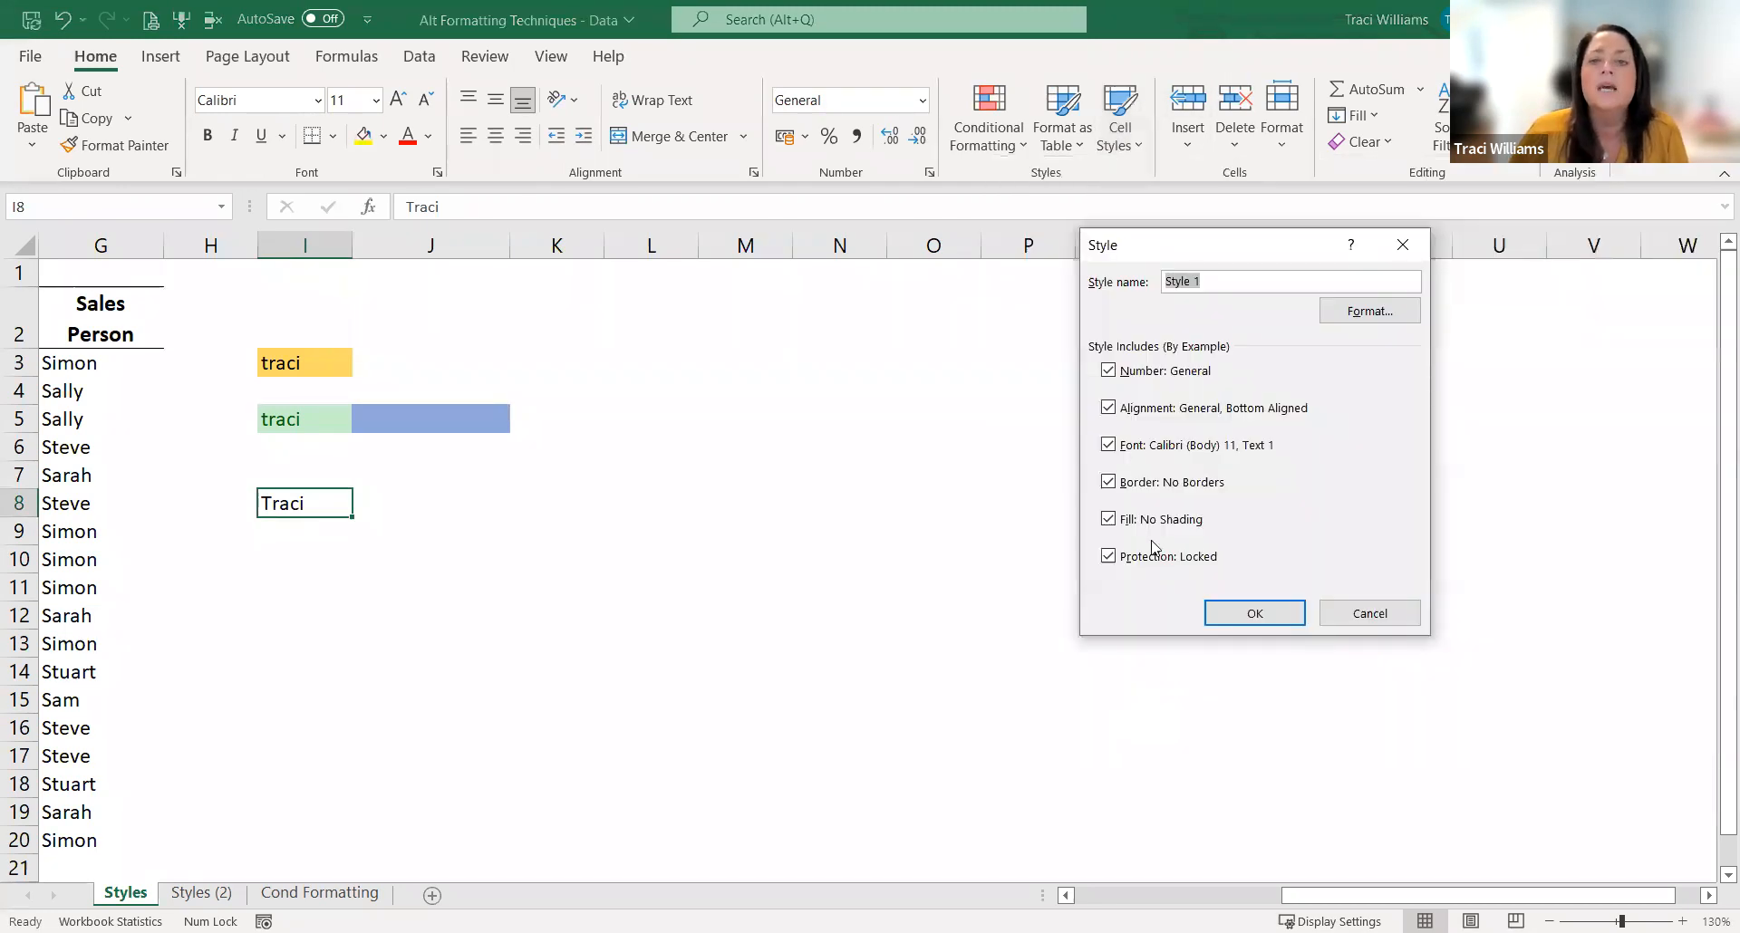
pyautogui.write('Traci')
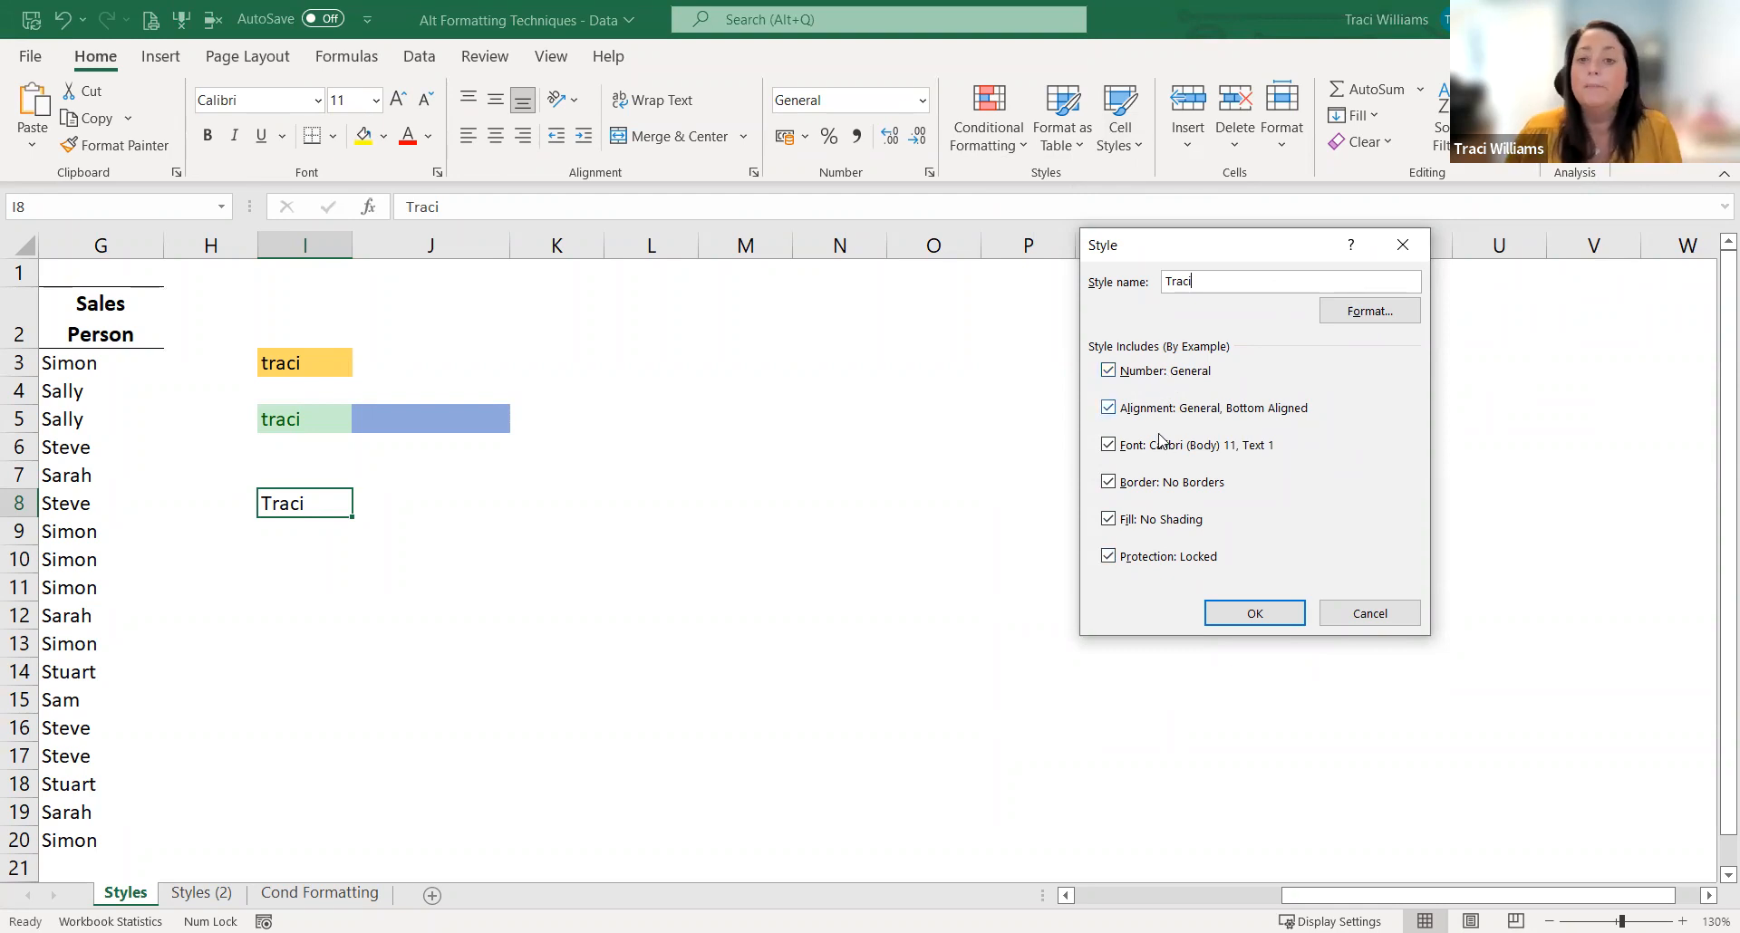
pyautogui.click(1363, 312)
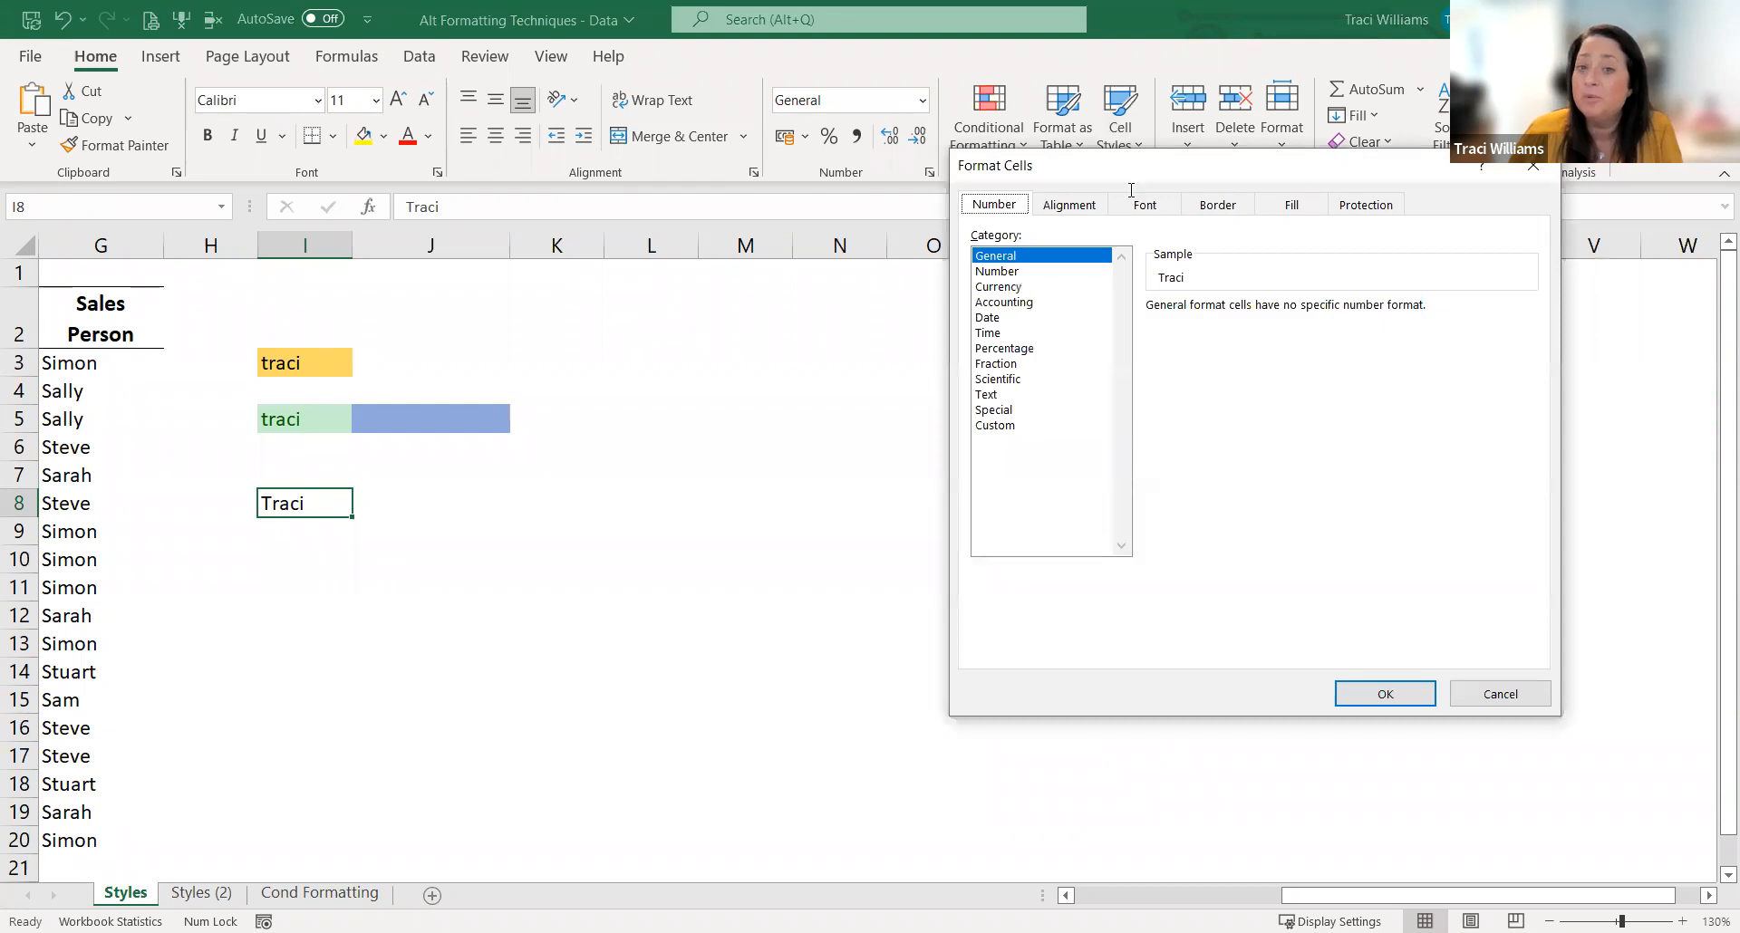
pyautogui.moveTo(1113, 163); pyautogui.dragTo(860, 134)
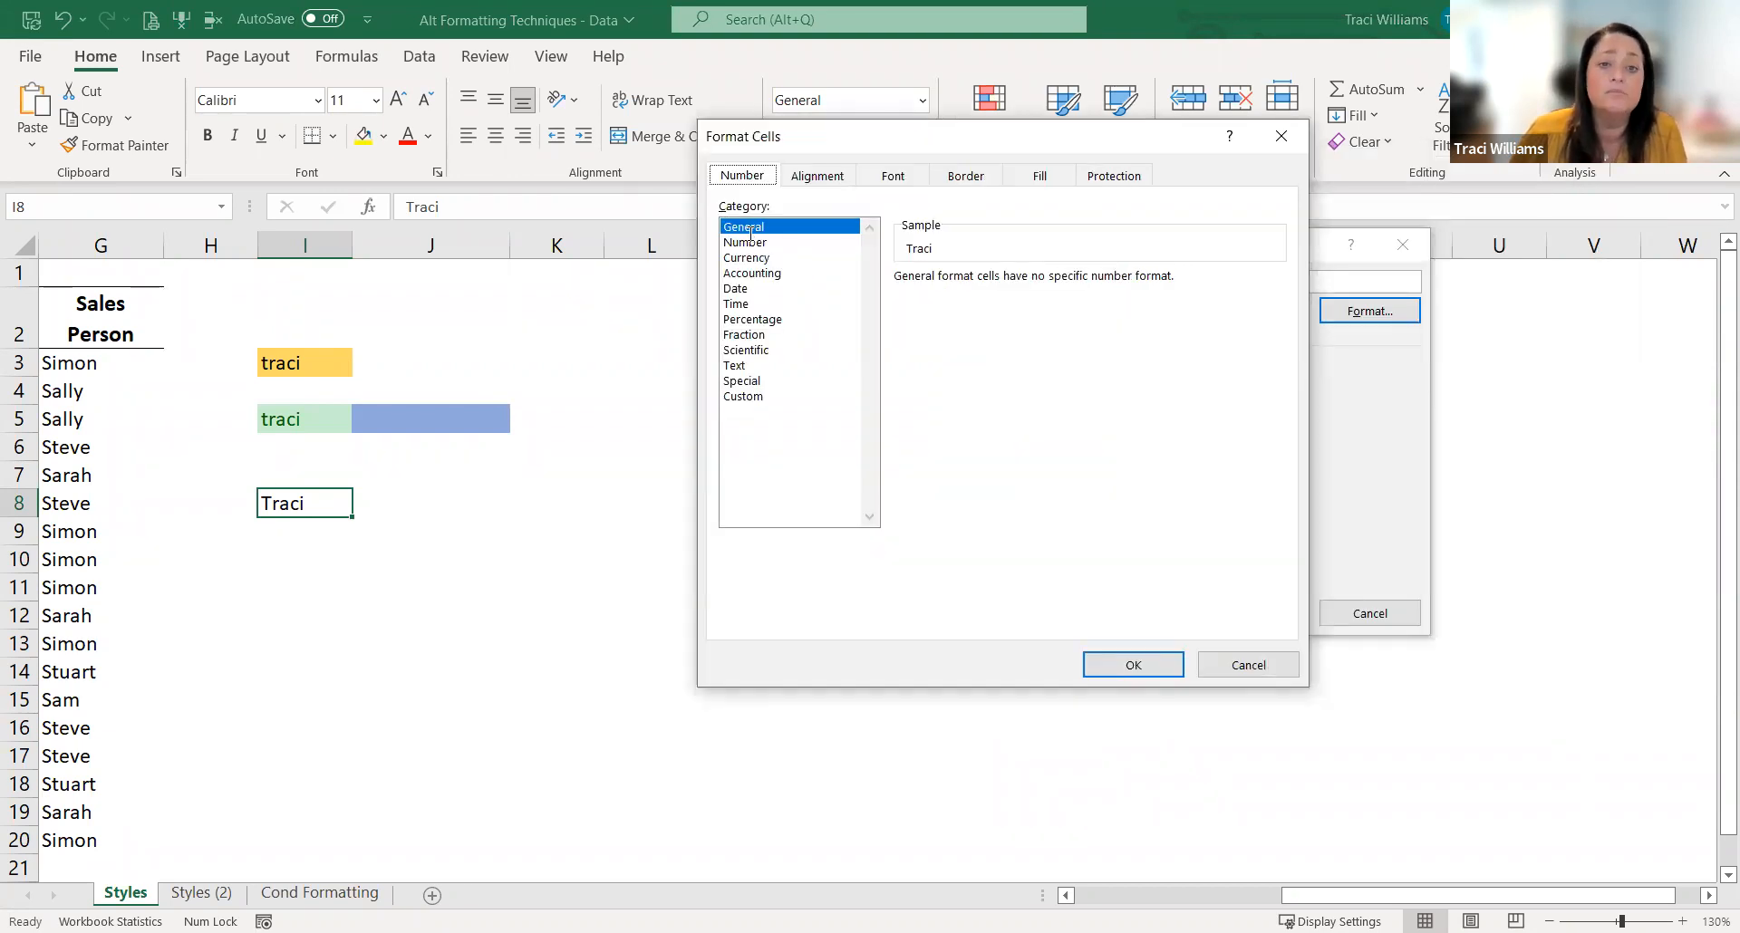
# Step: Centre the style's text horizontally and vertically, and set its font to bold at size 12
pyautogui.click(819, 178)
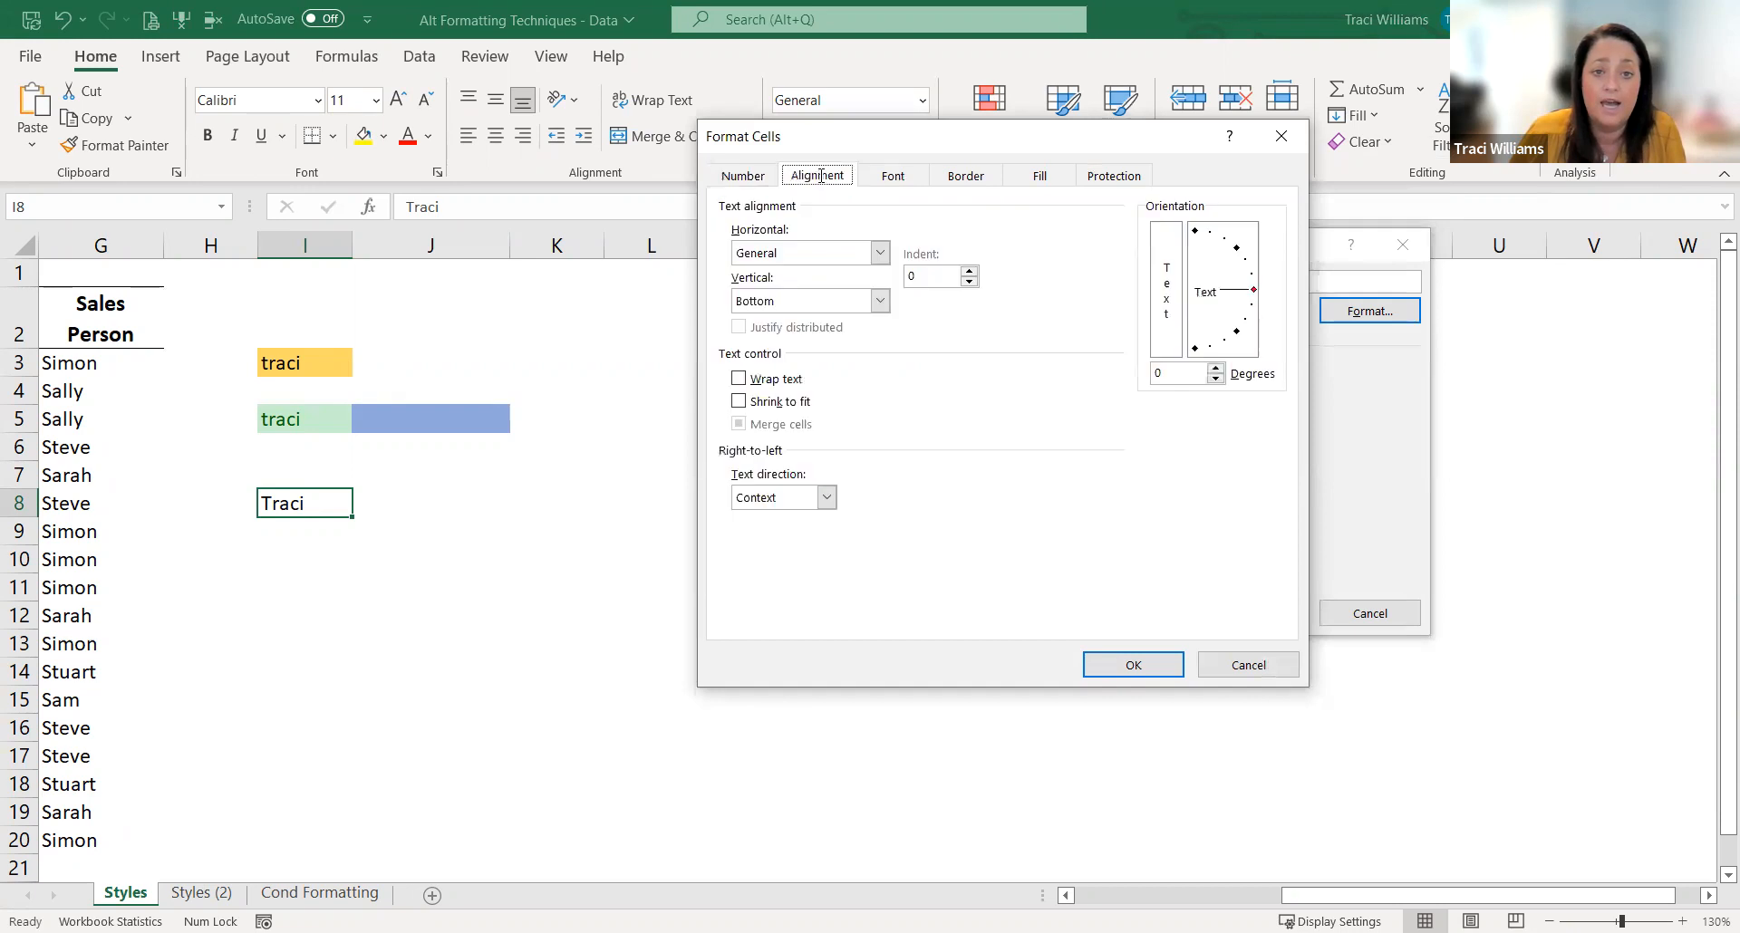
pyautogui.click(800, 251)
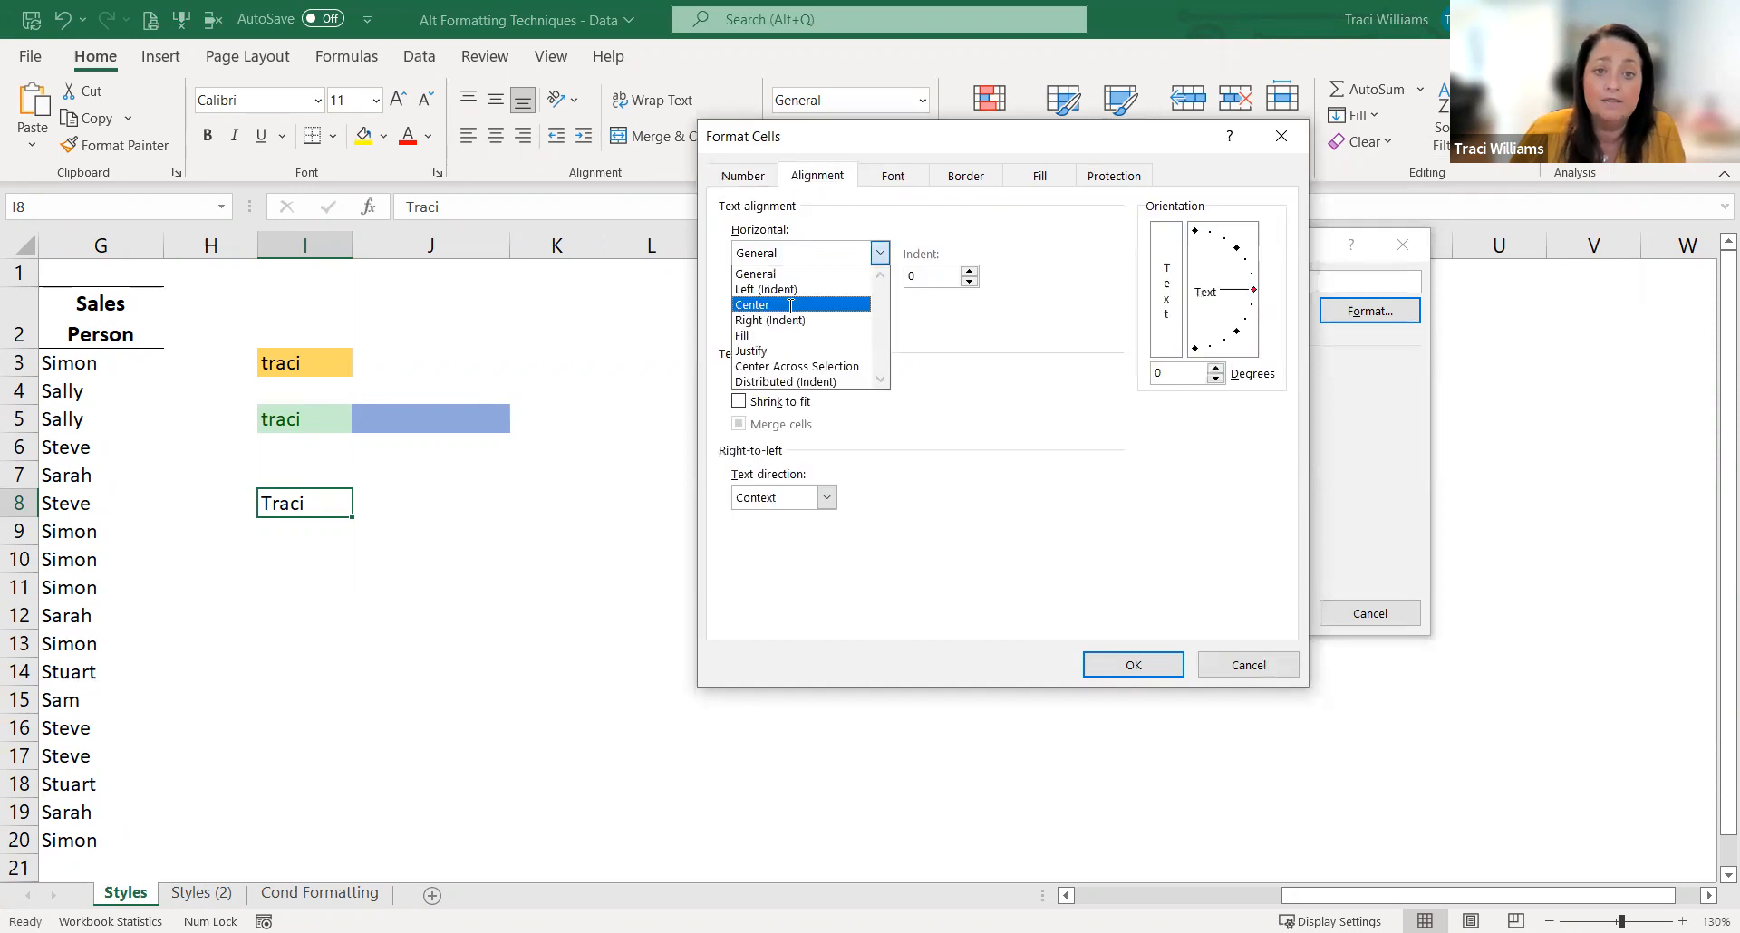
pyautogui.click(913, 188)
pyautogui.click(895, 177)
pyautogui.click(992, 281)
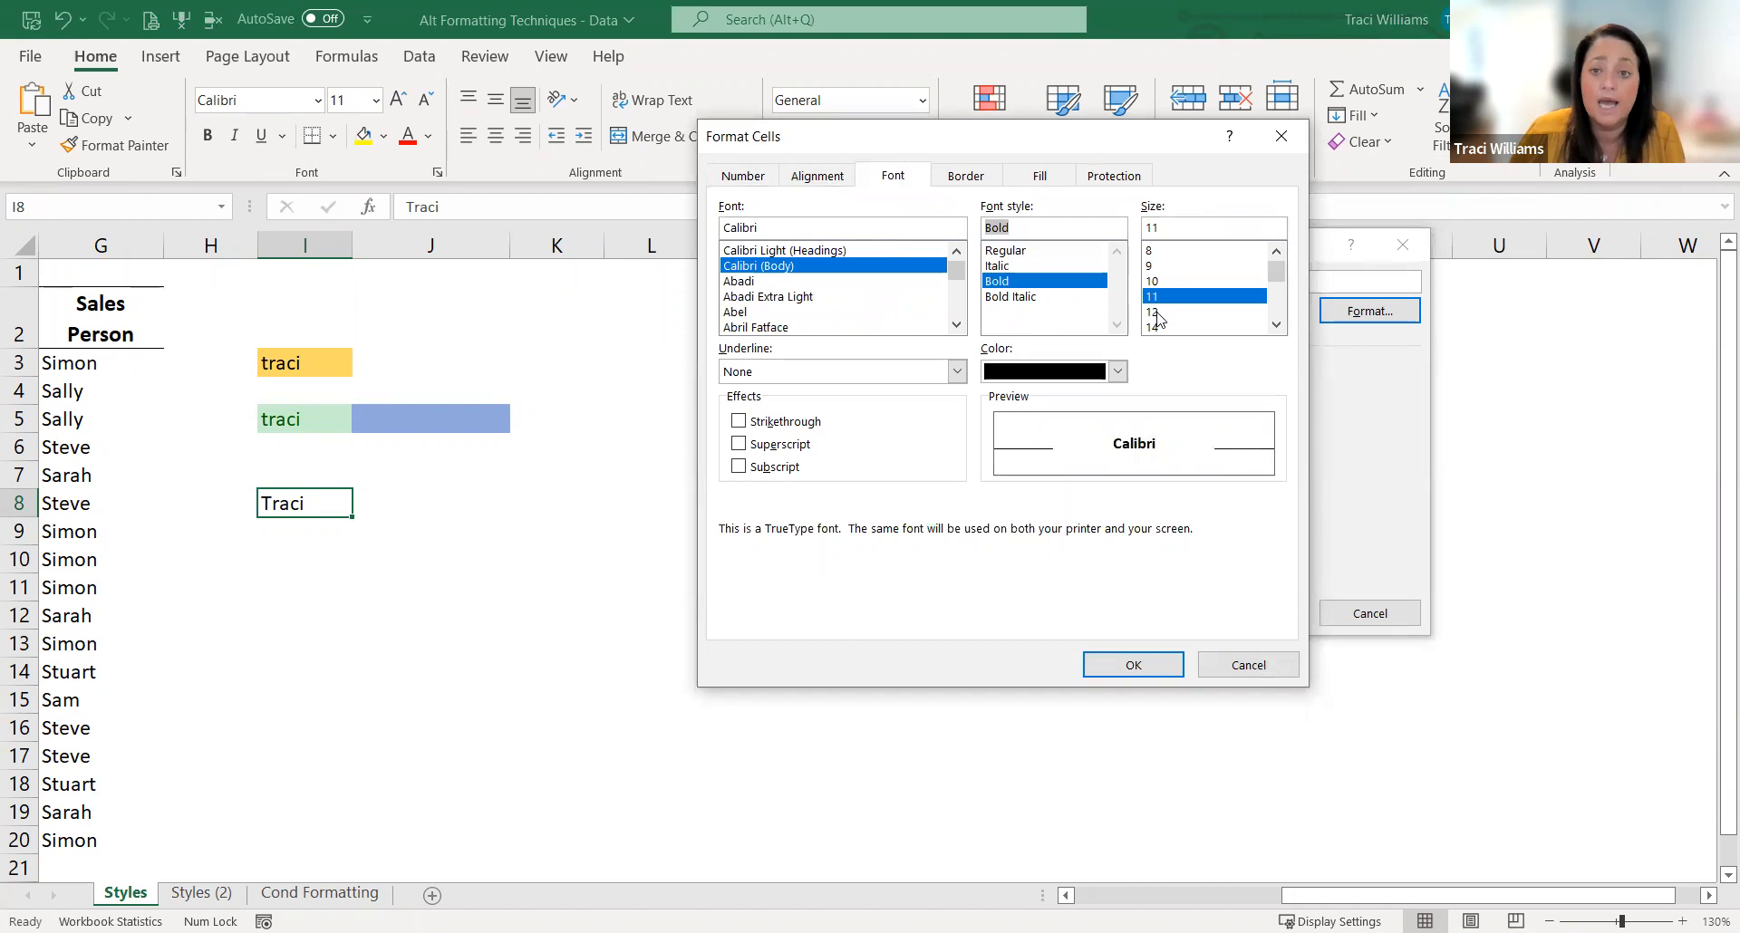
pyautogui.click(1164, 312)
# Step: Give the style an outline border and a light blue background fill
pyautogui.click(968, 179)
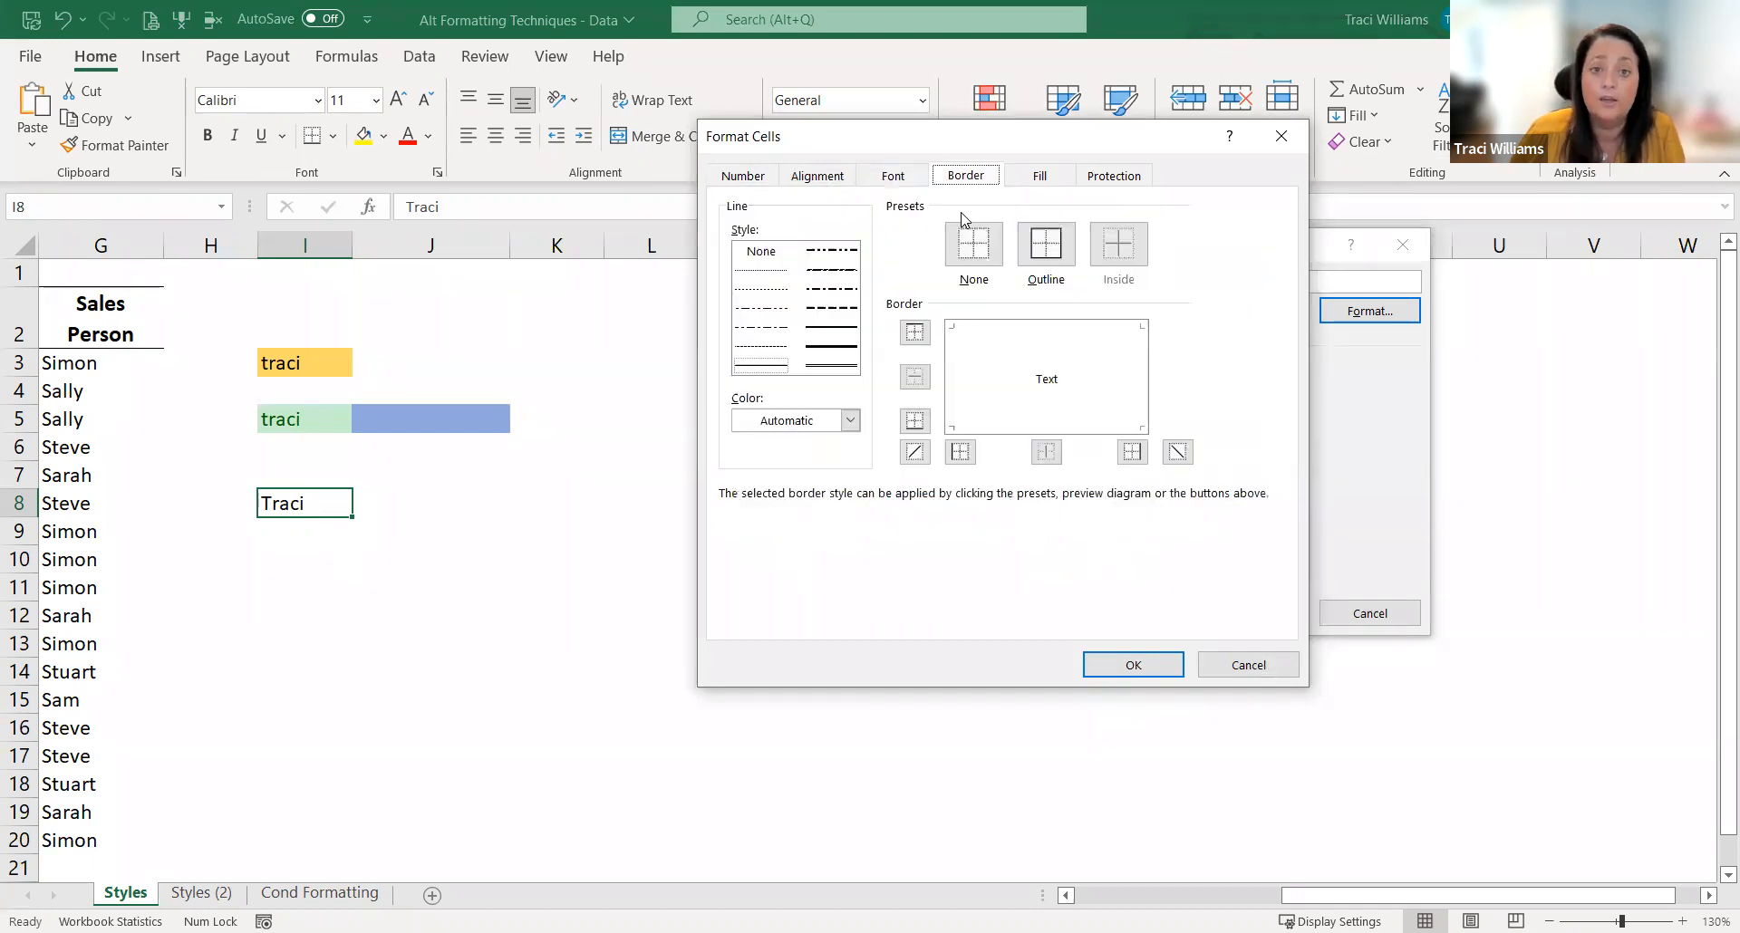
pyautogui.click(1044, 263)
pyautogui.click(1051, 182)
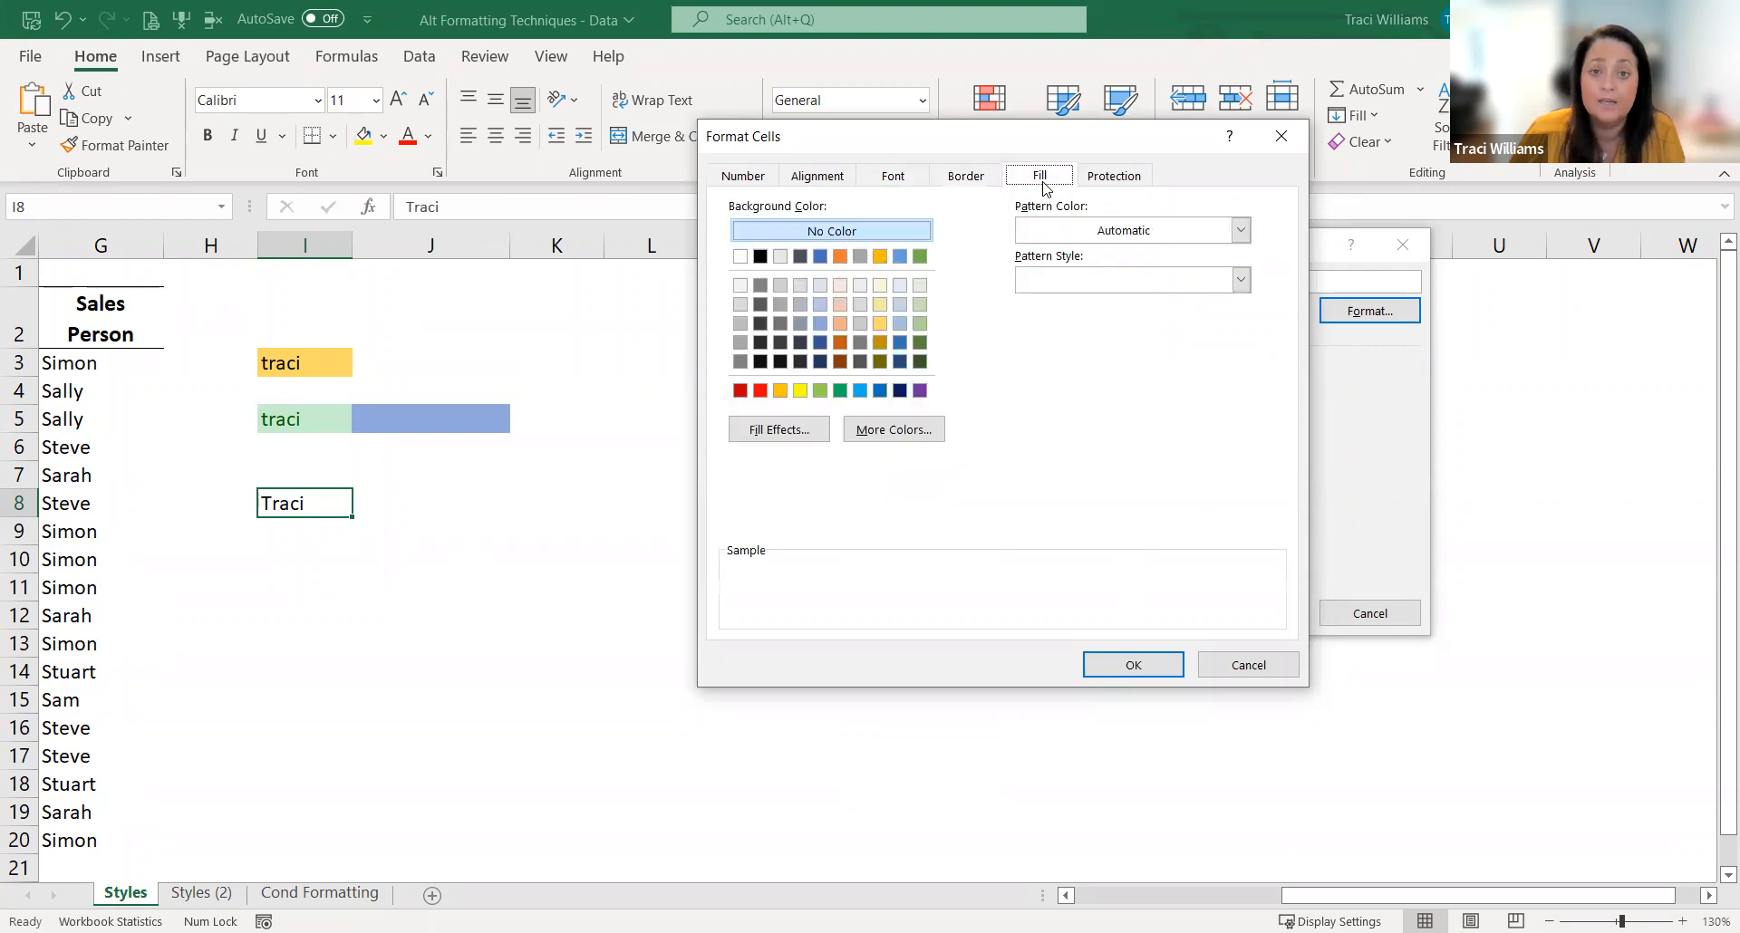
pyautogui.click(860, 391)
# Step: Set the style's font colour to white and save the new cell style
pyautogui.click(893, 176)
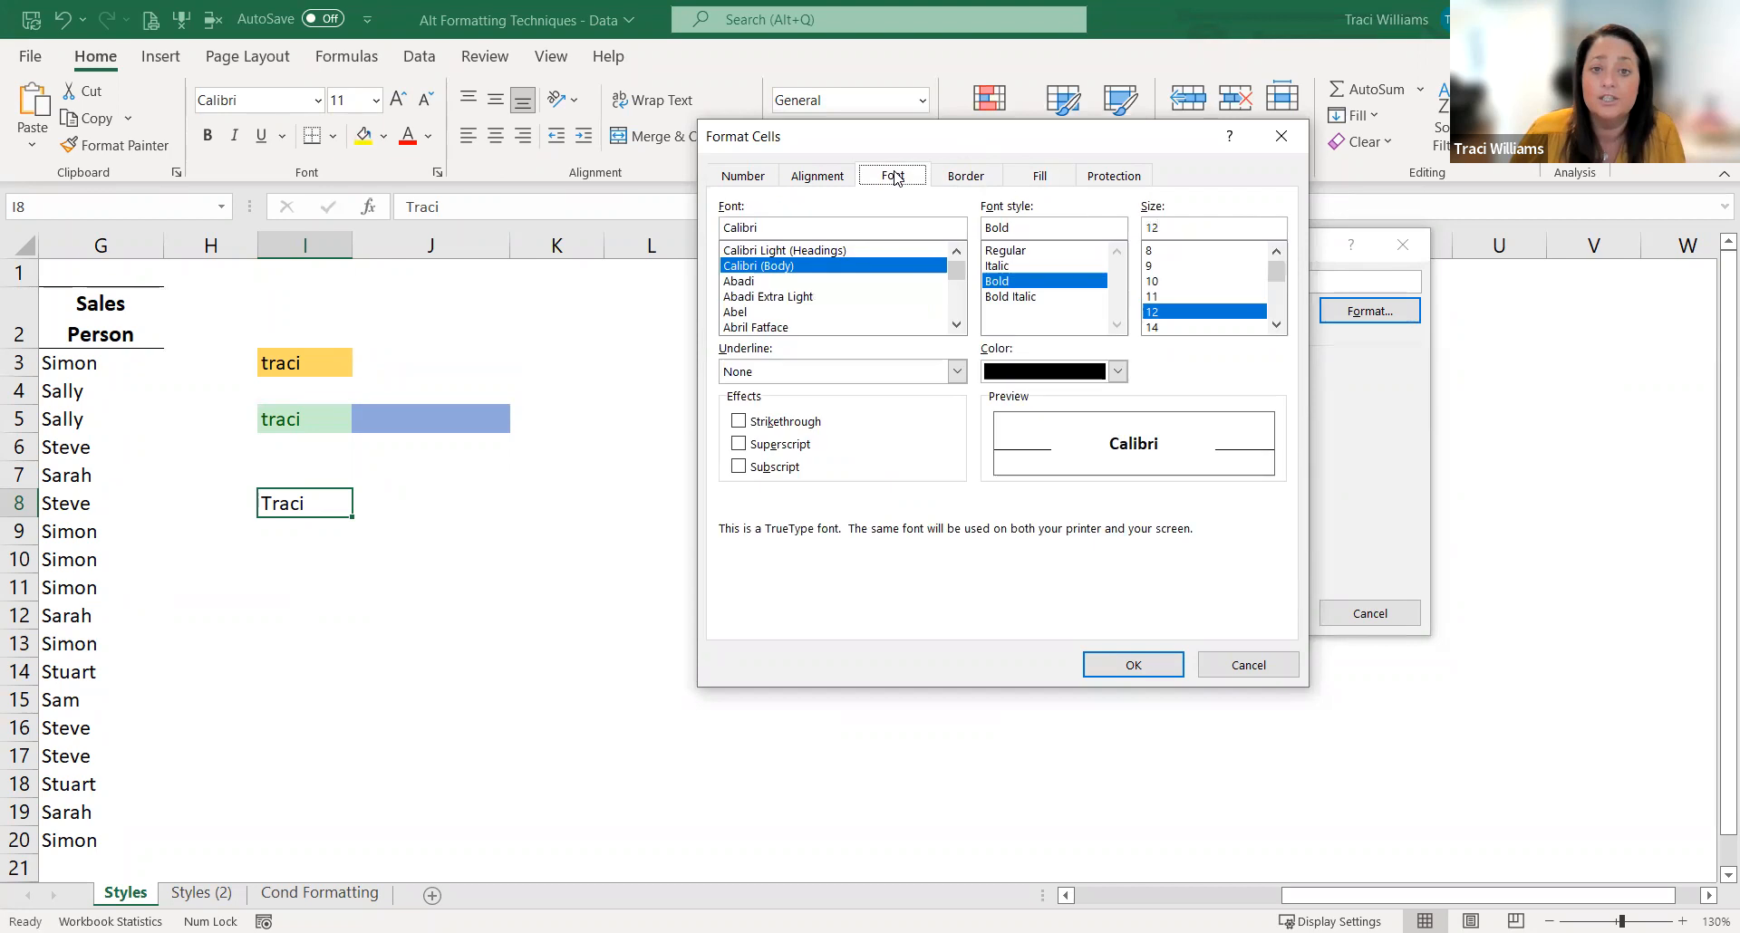
pyautogui.click(1117, 372)
pyautogui.click(992, 463)
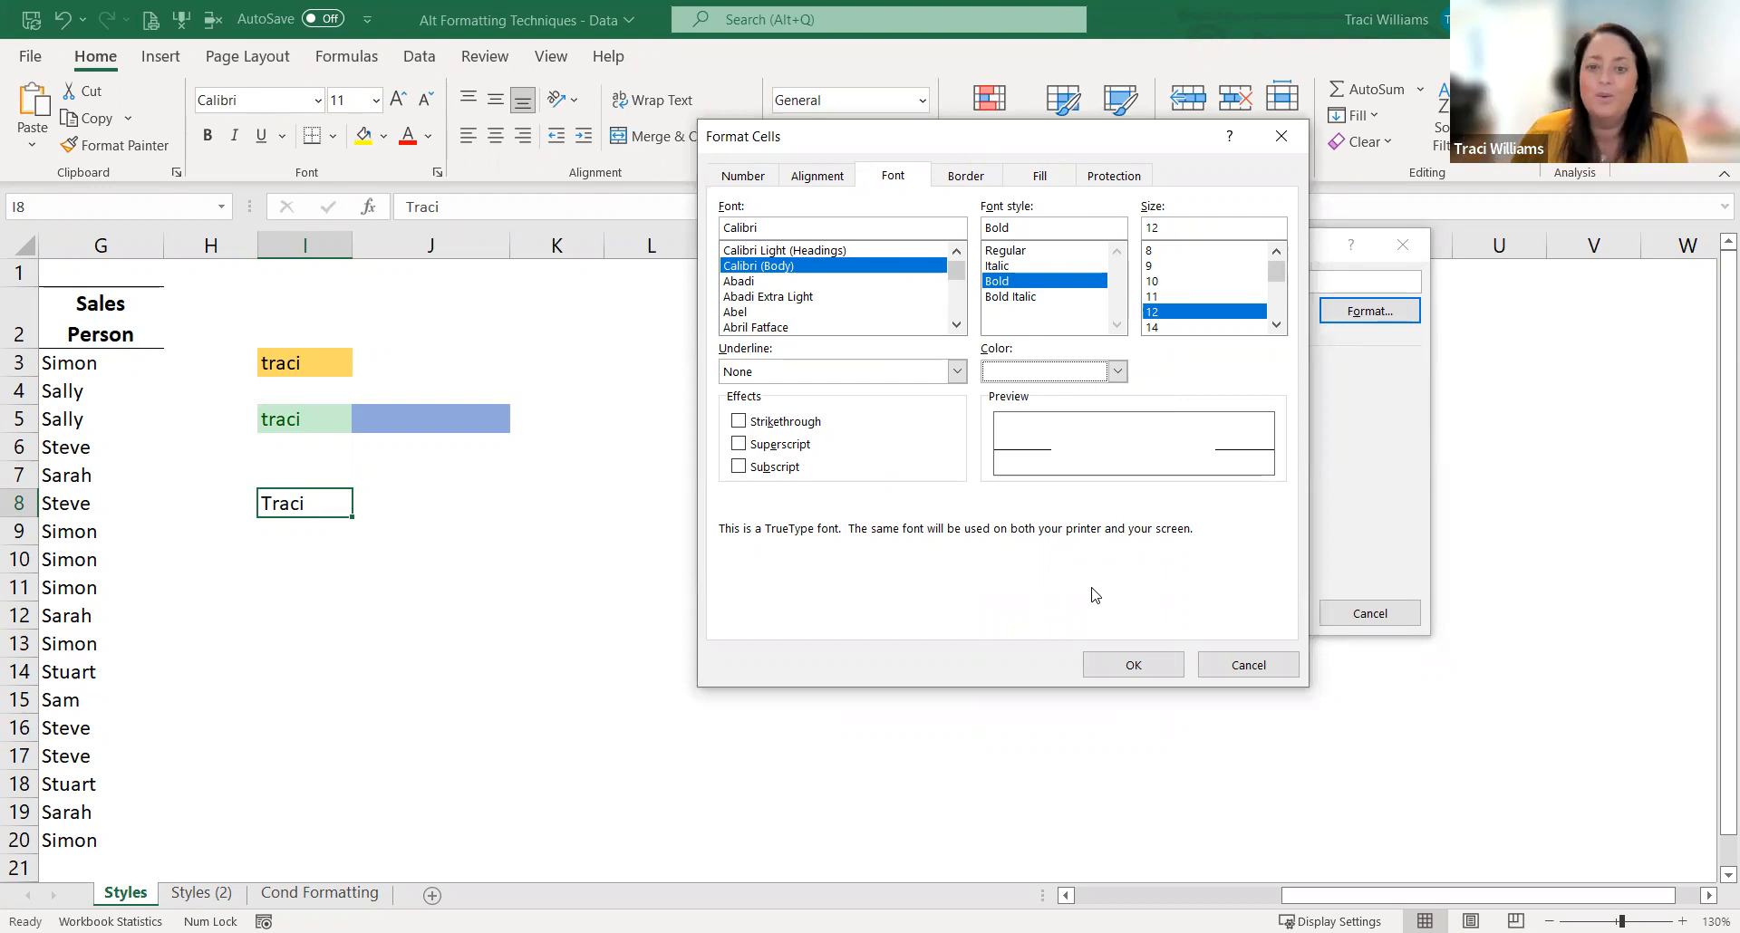
pyautogui.click(1132, 664)
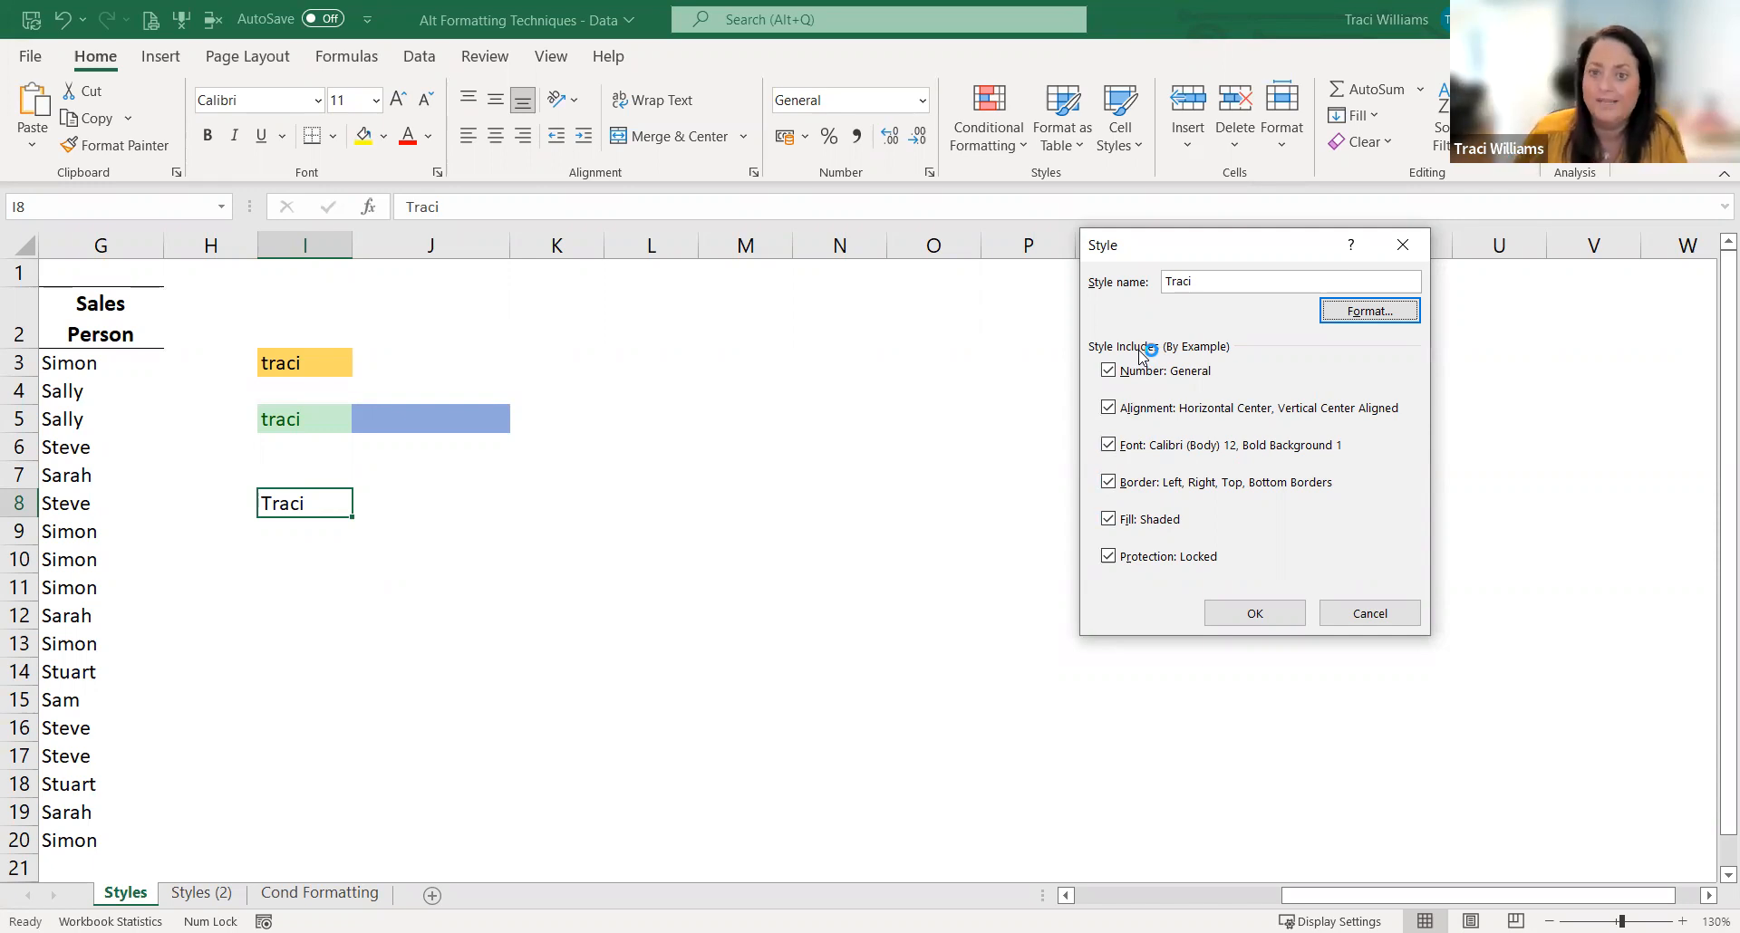
pyautogui.click(1234, 615)
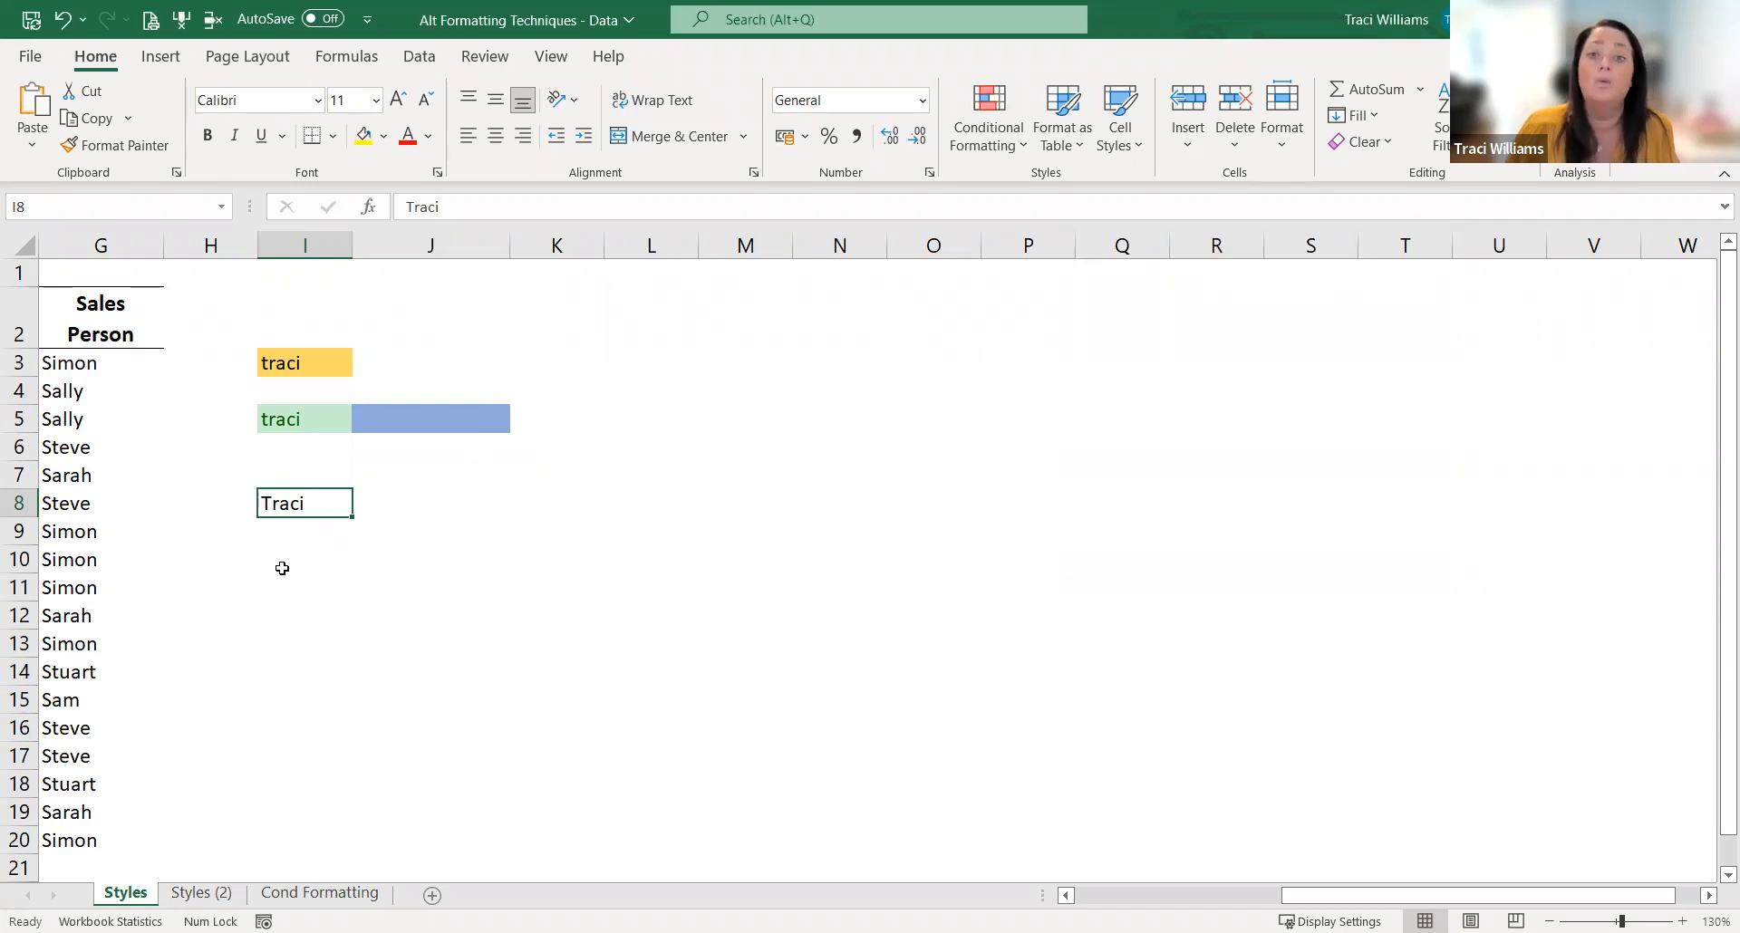
# Step: Apply the new custom cell style to the sample names in I8 and I5
pyautogui.click(1122, 136)
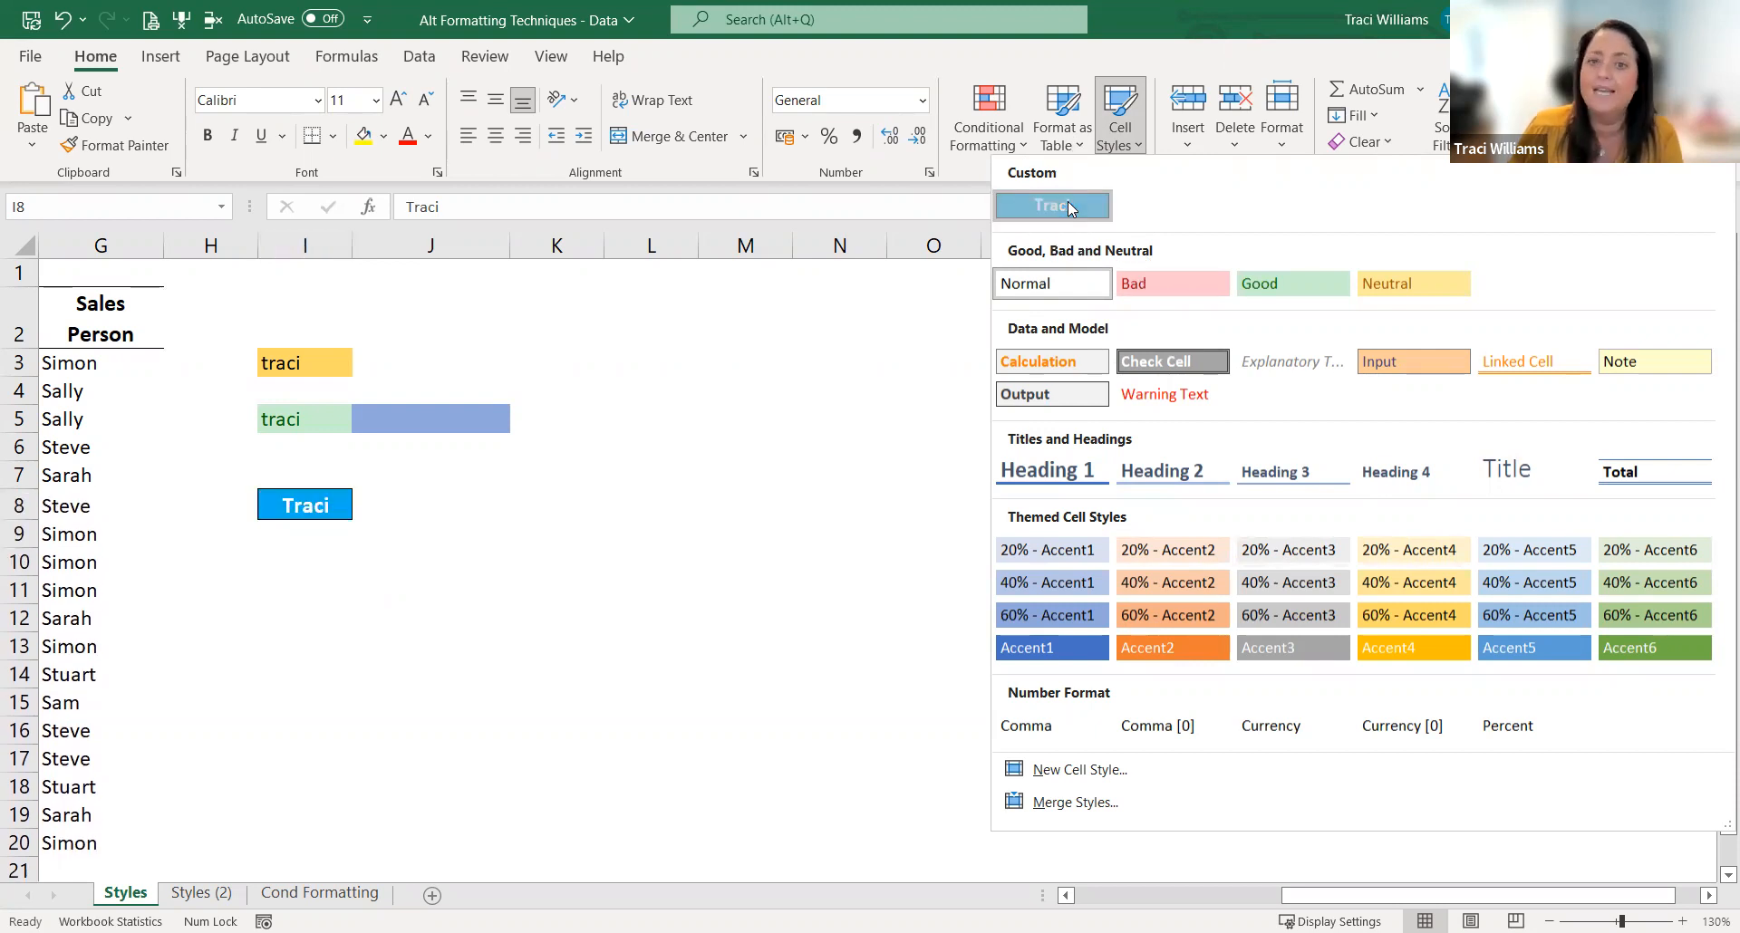
pyautogui.click(328, 410)
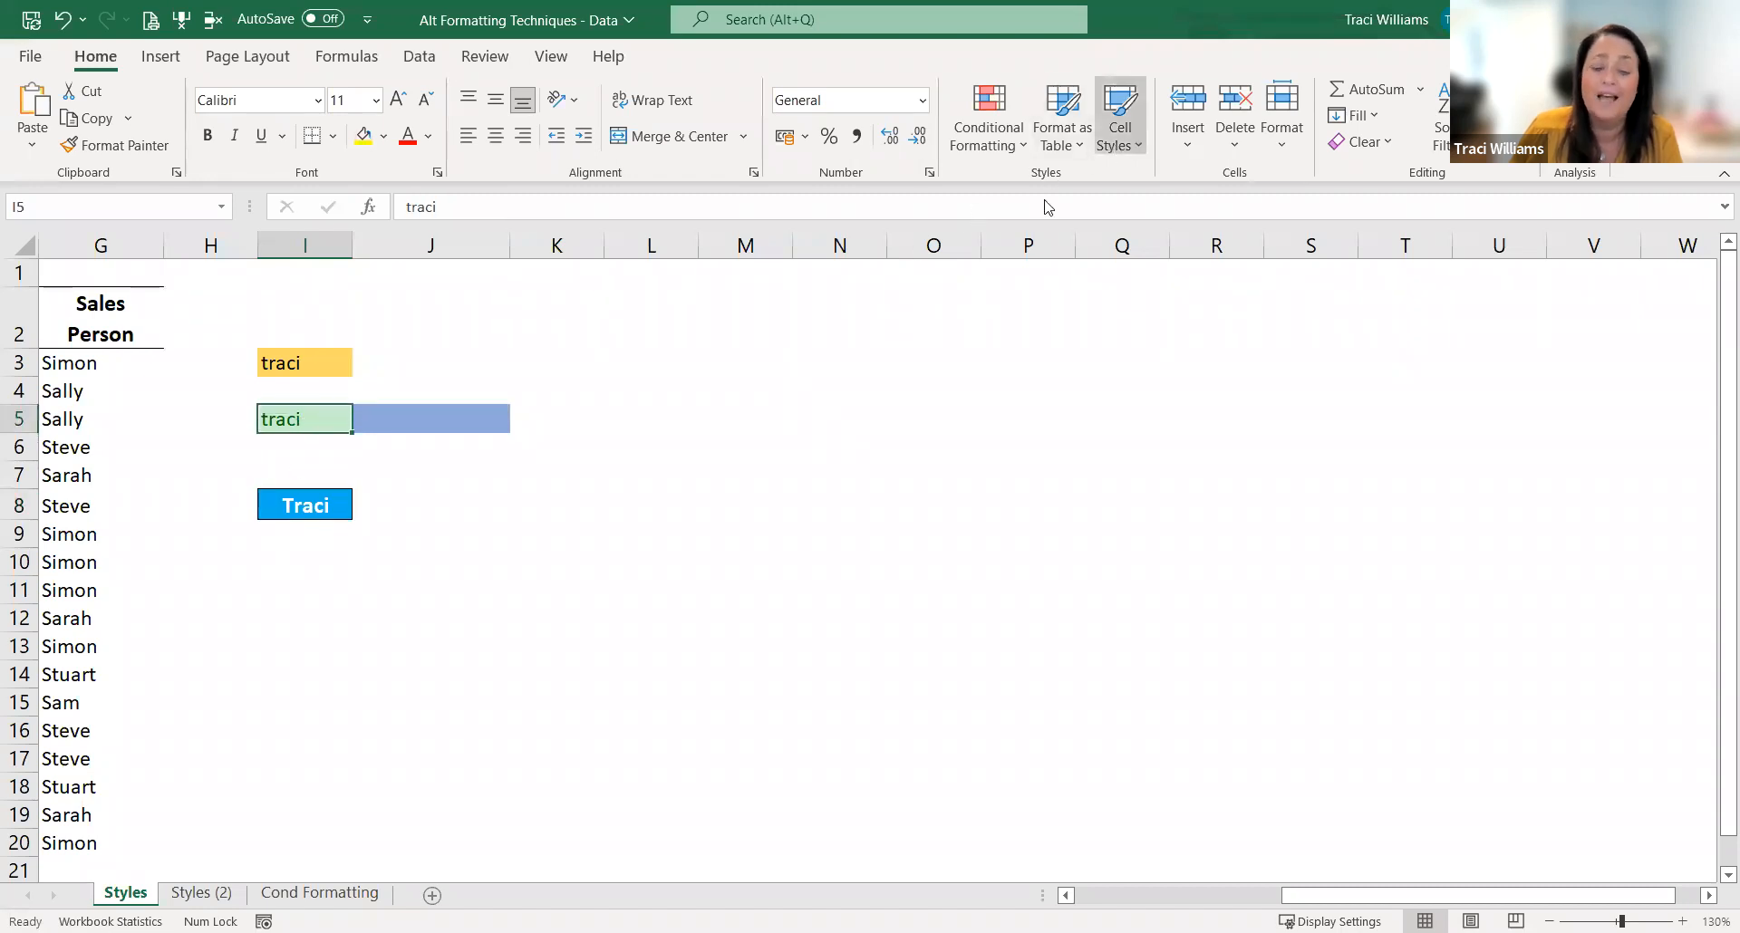
pyautogui.click(280, 455)
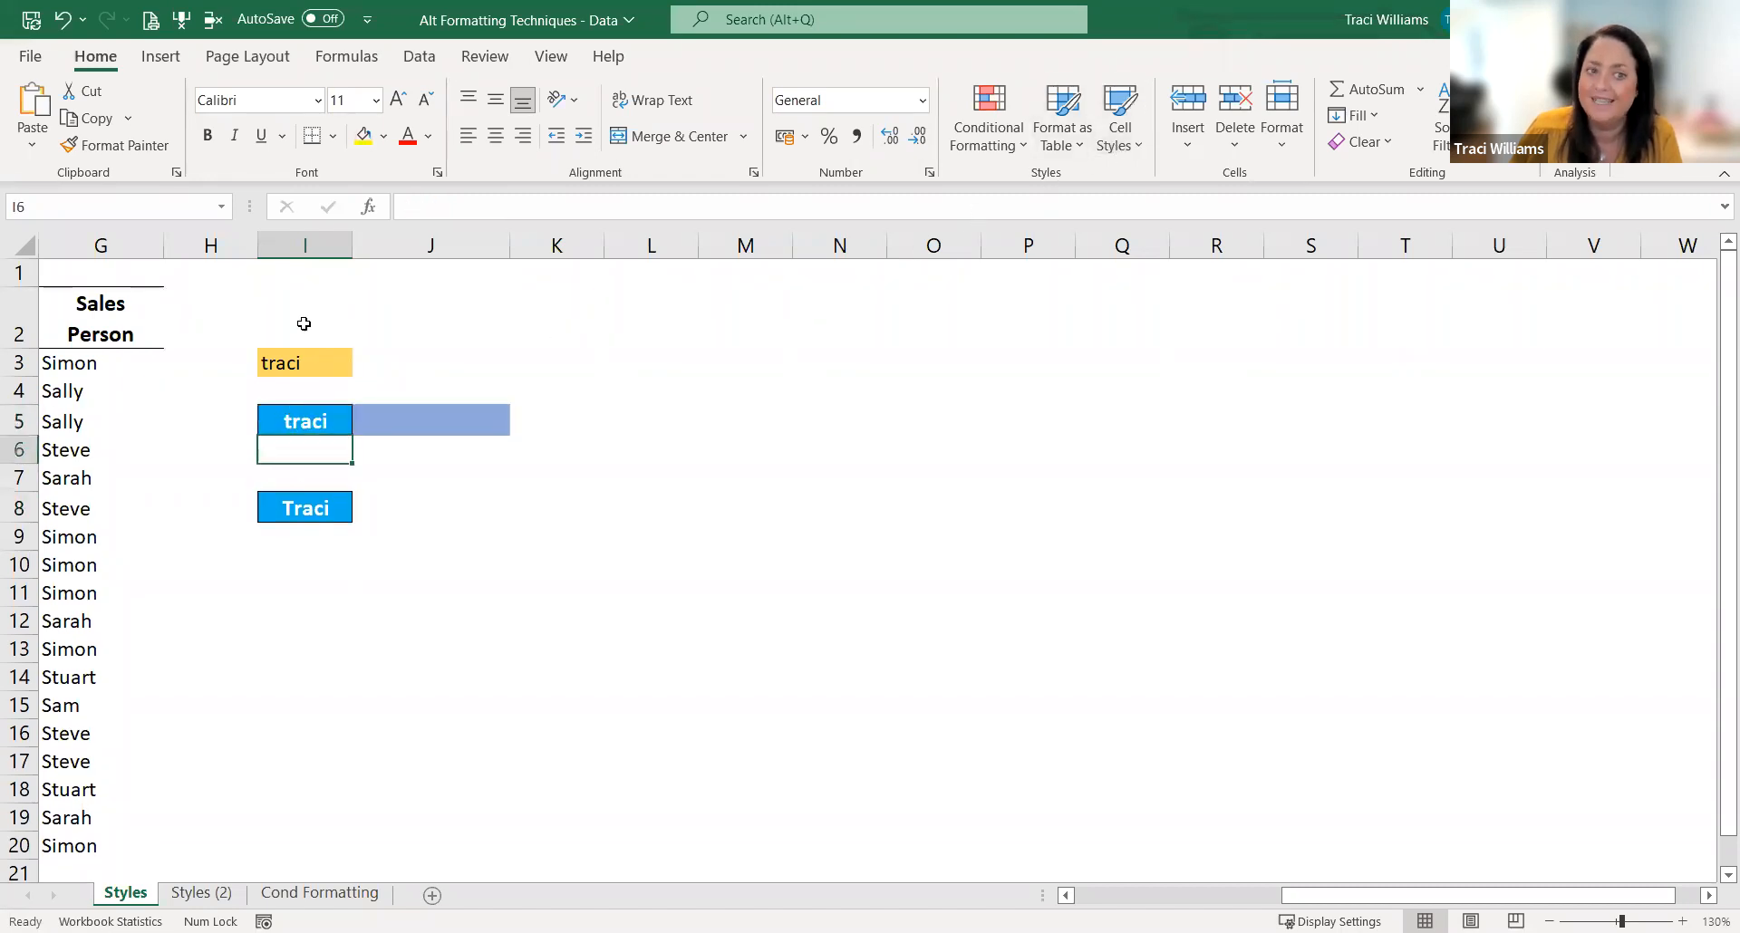
# Step: Create a cell style named TW Currency from the format of F3 in the Value column, and check it among the custom styles
pyautogui.click(372, 540)
pyautogui.press('Left')
pyautogui.press('Left')
pyautogui.press('Left')
pyautogui.press('Left')
pyautogui.press('Left')
pyautogui.press('Left')
pyautogui.press('Left')
pyautogui.press('Left')
pyautogui.press('Left')
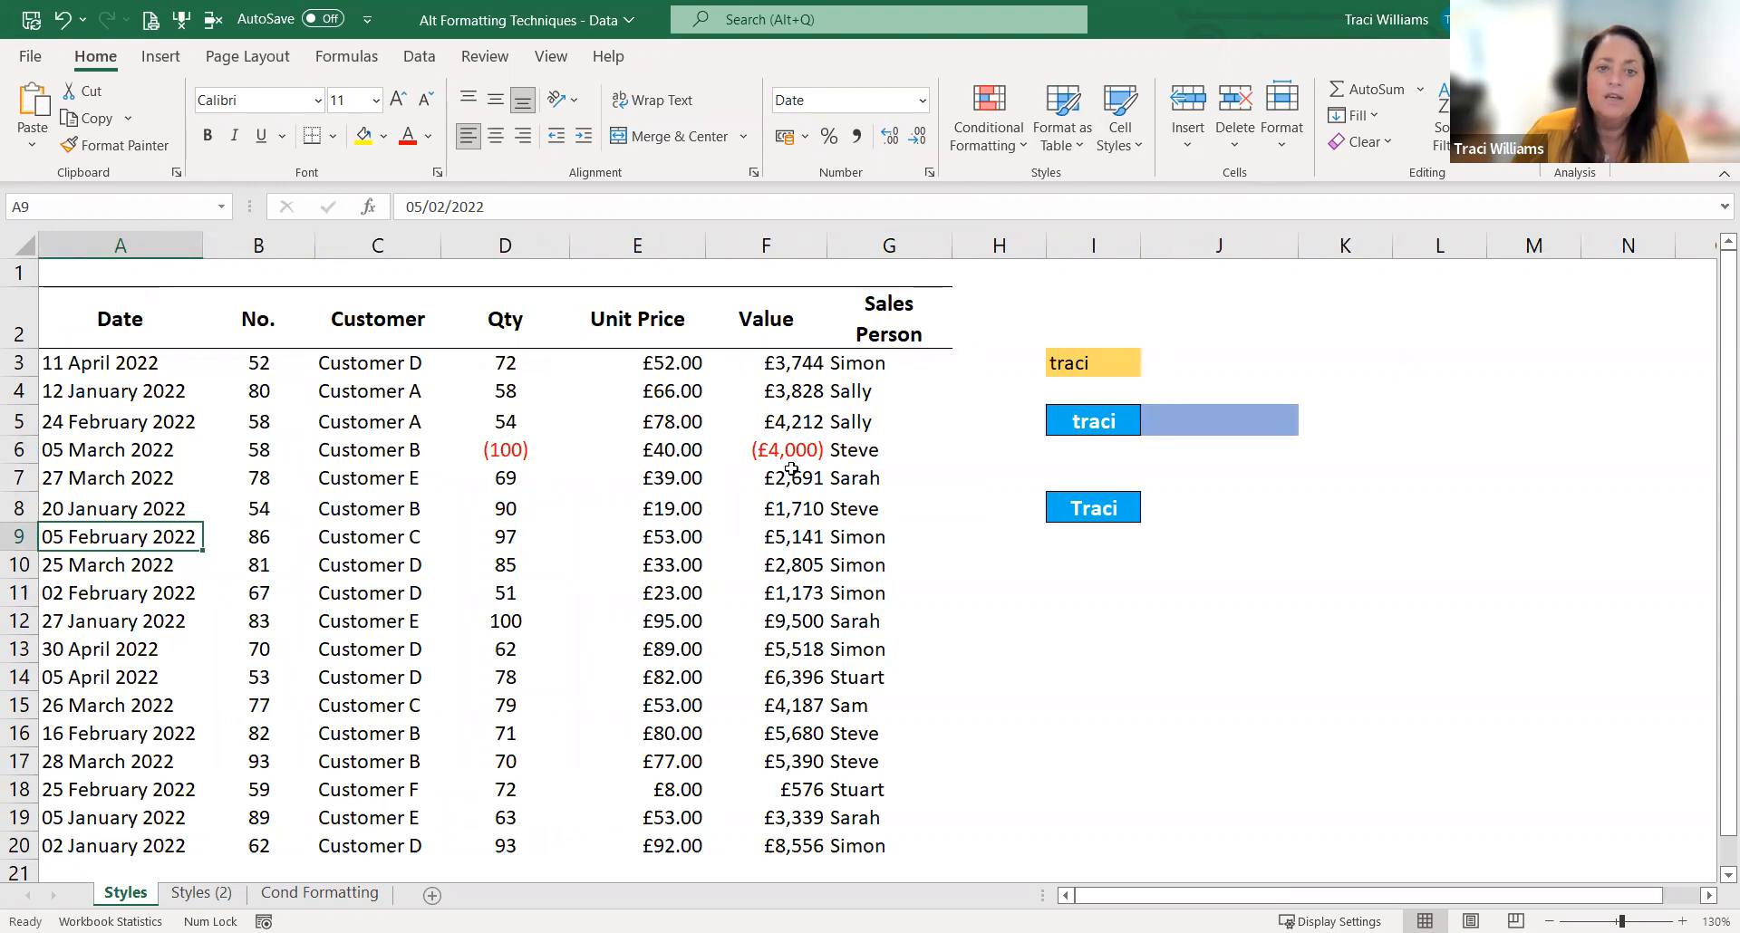
pyautogui.click(799, 364)
pyautogui.click(785, 447)
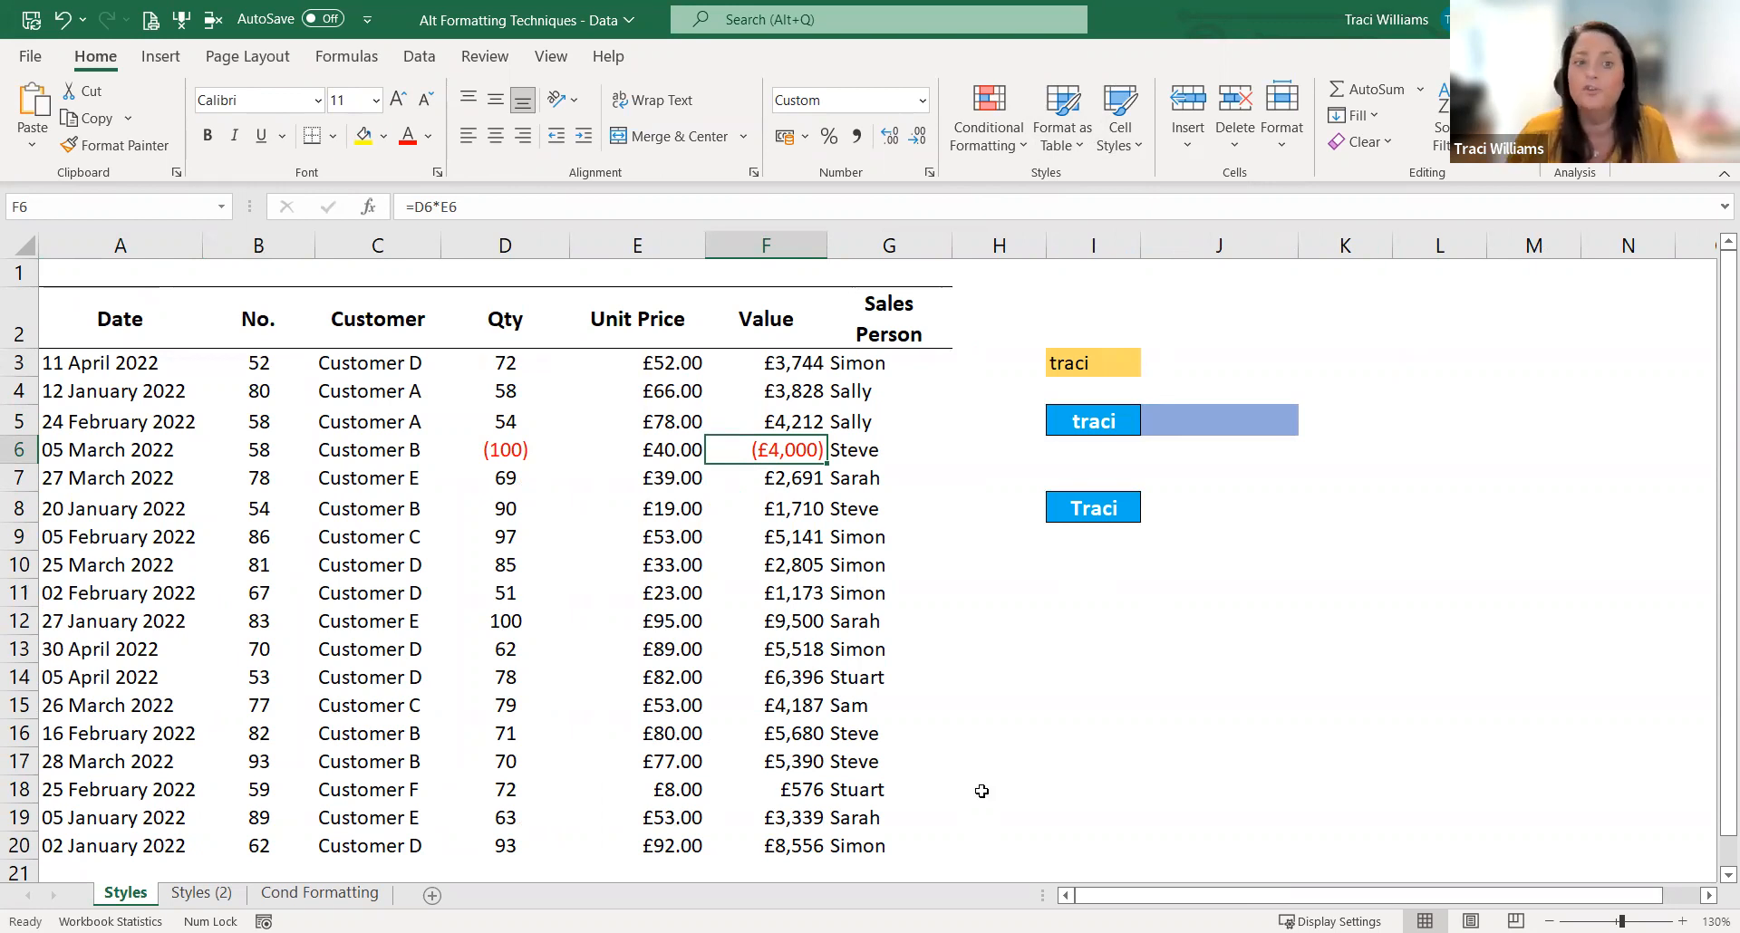
pyautogui.click(753, 356)
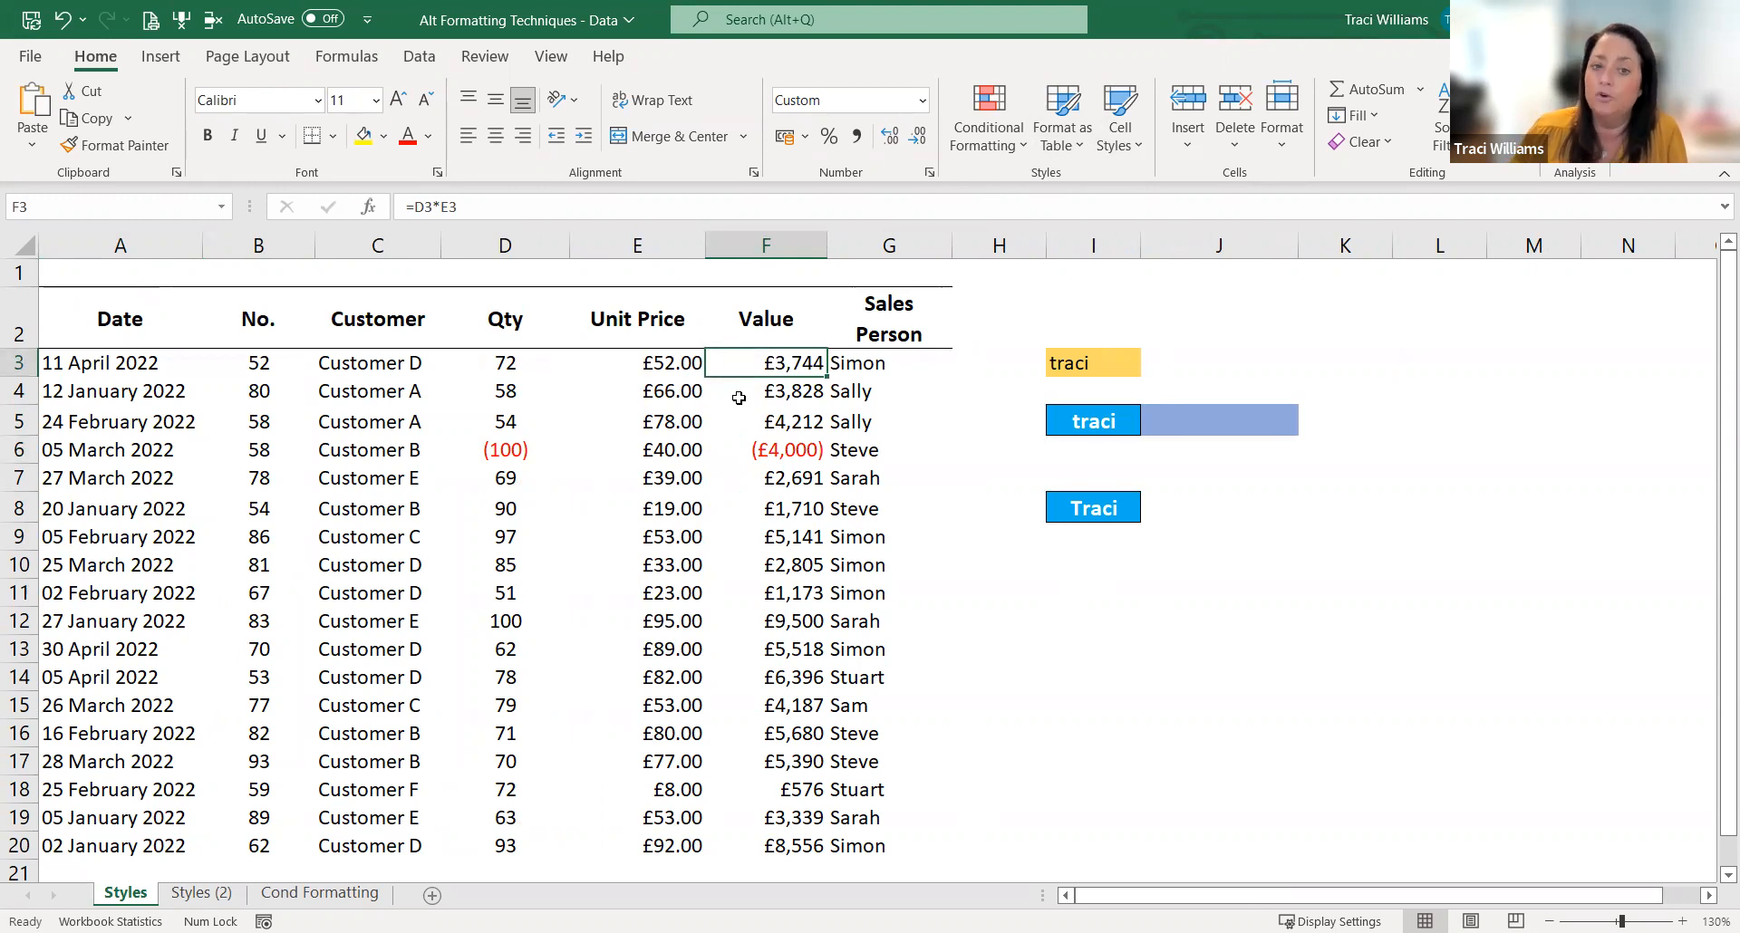
pyautogui.click(1130, 154)
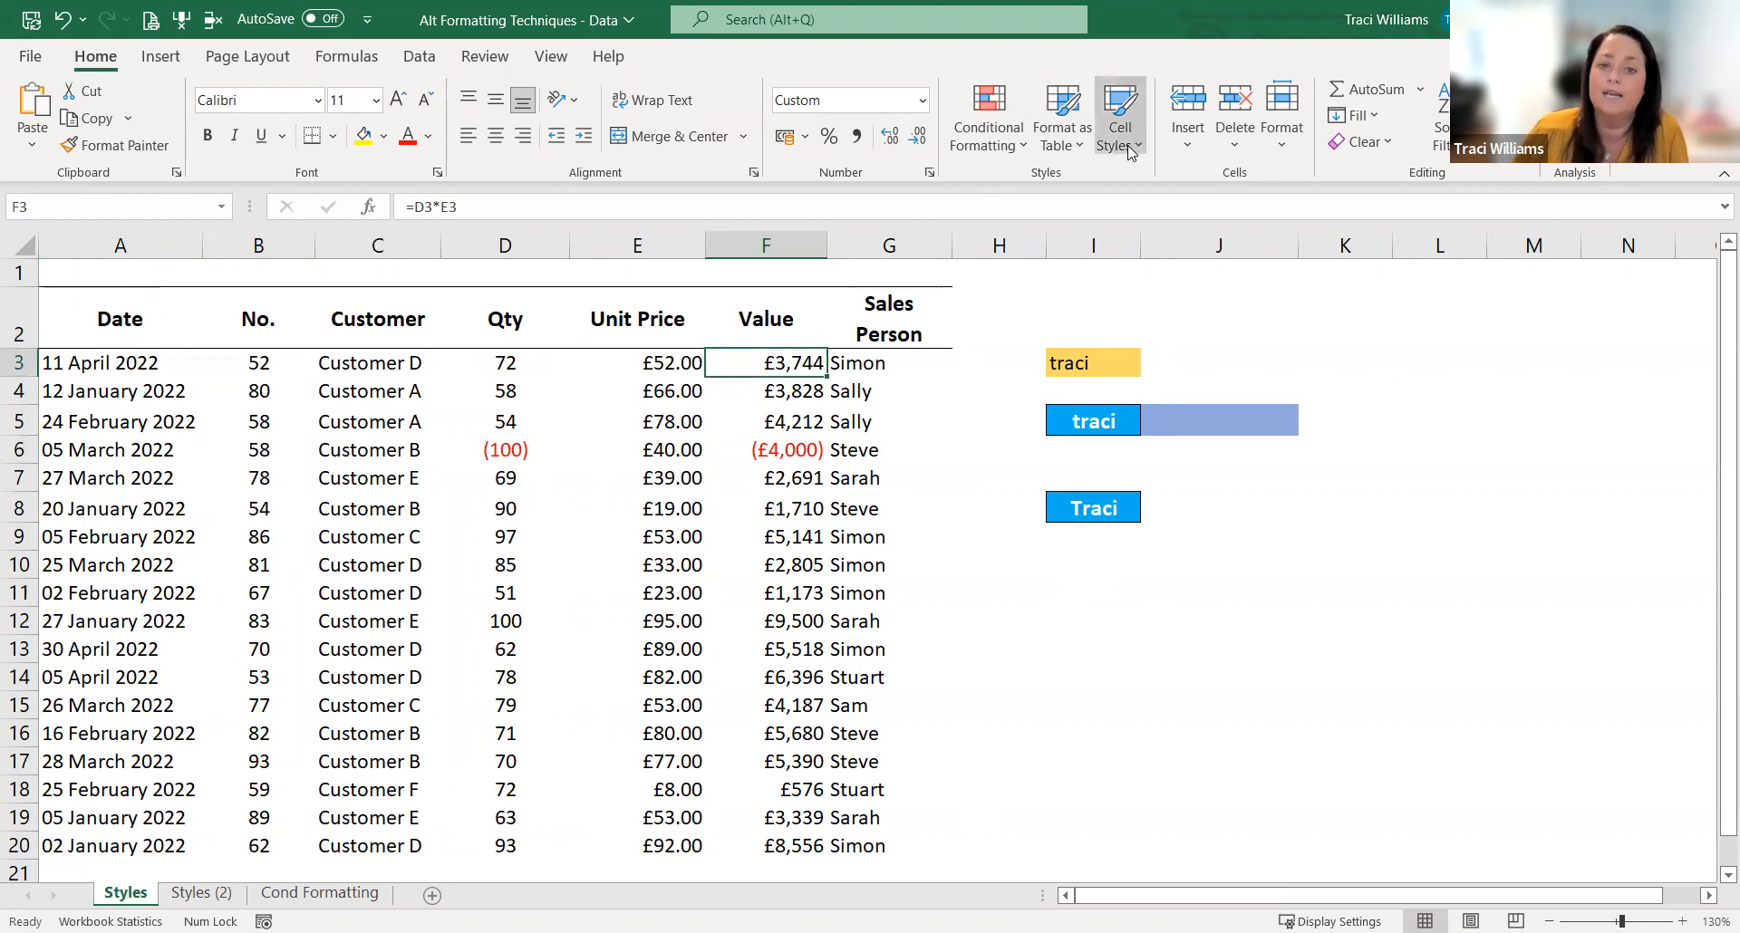
pyautogui.click(1084, 779)
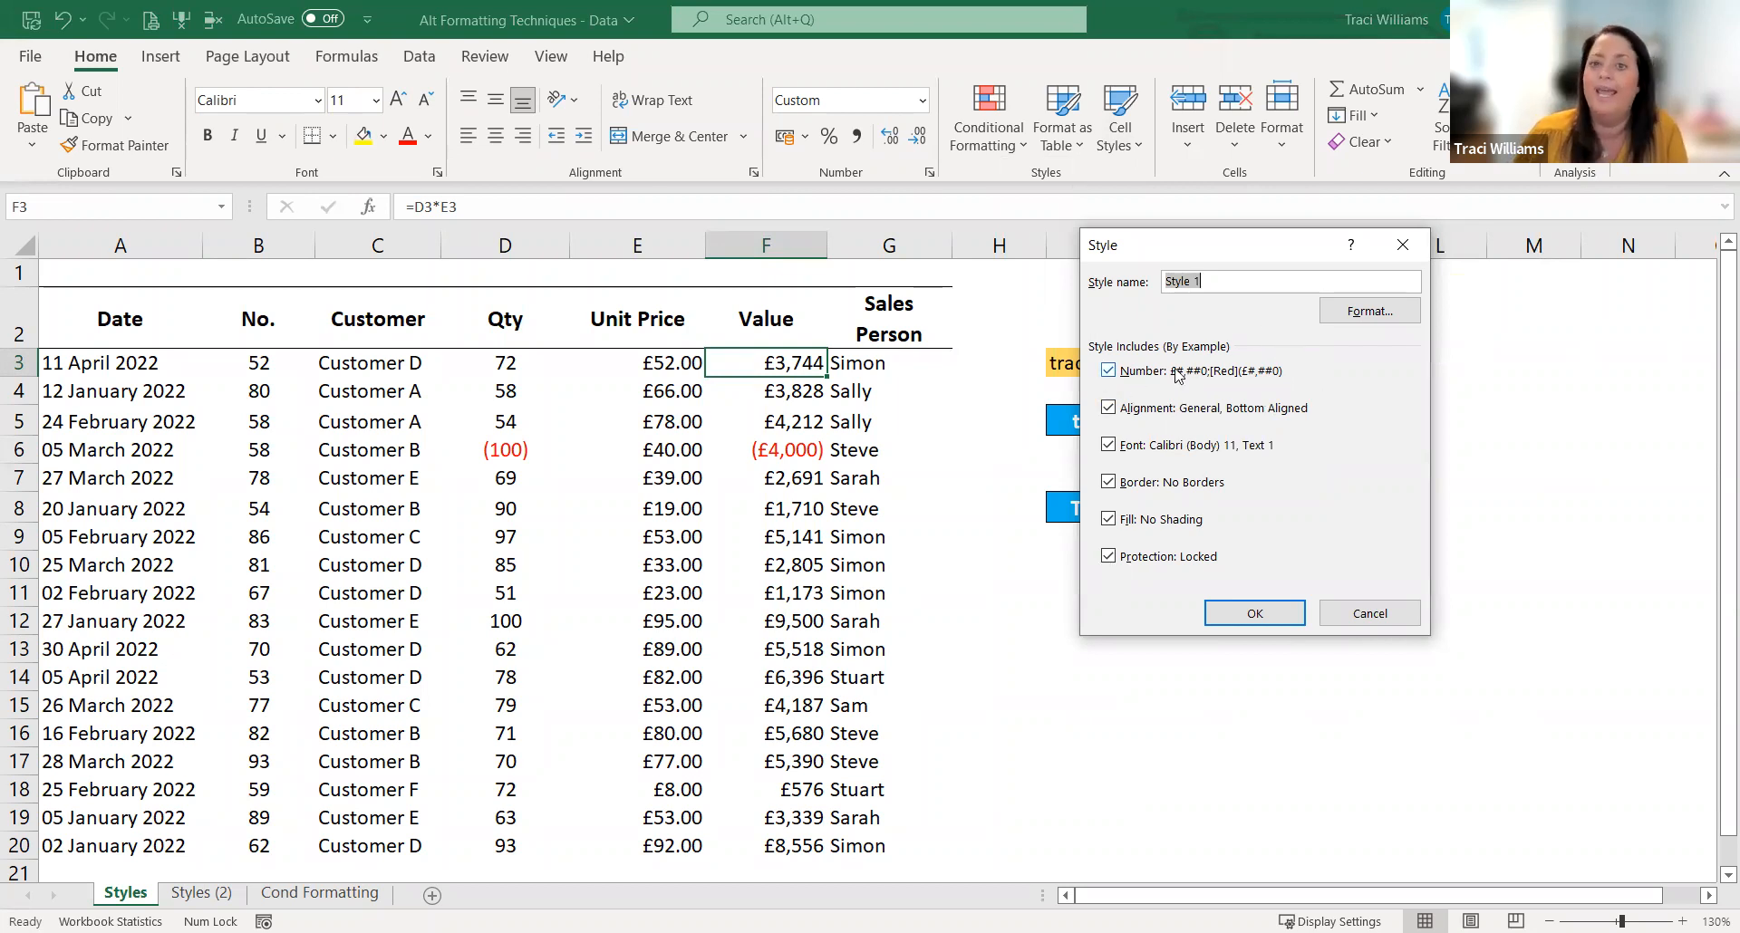
pyautogui.write('TW Curr')
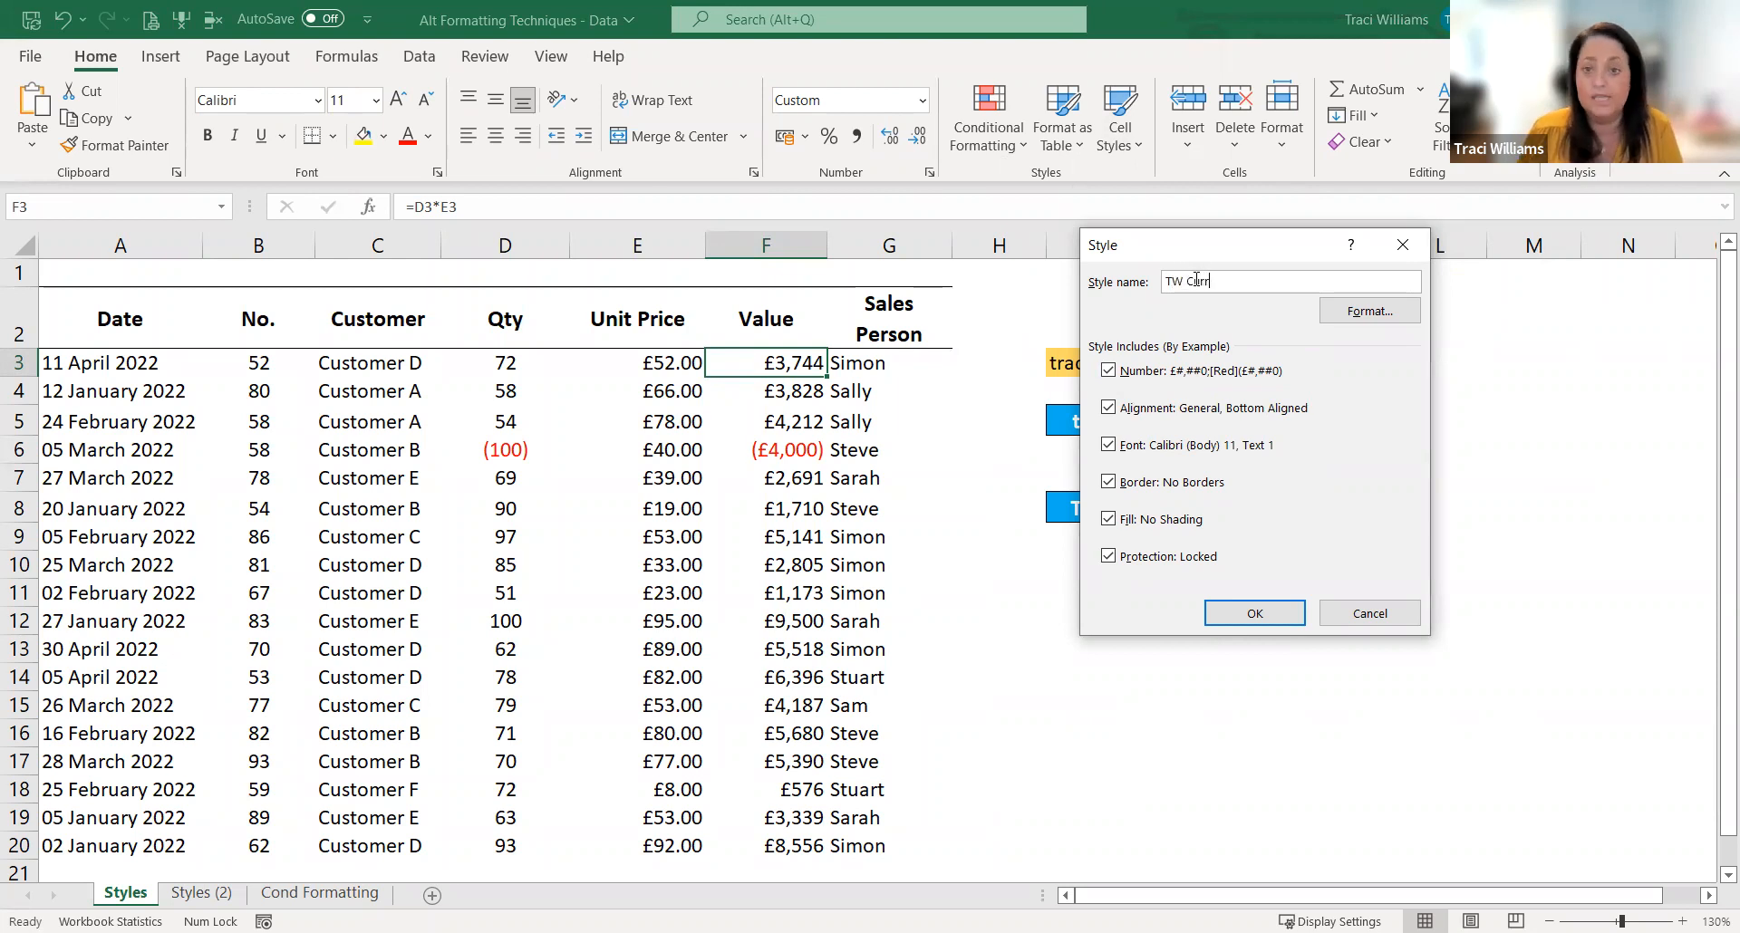
pyautogui.write('ency')
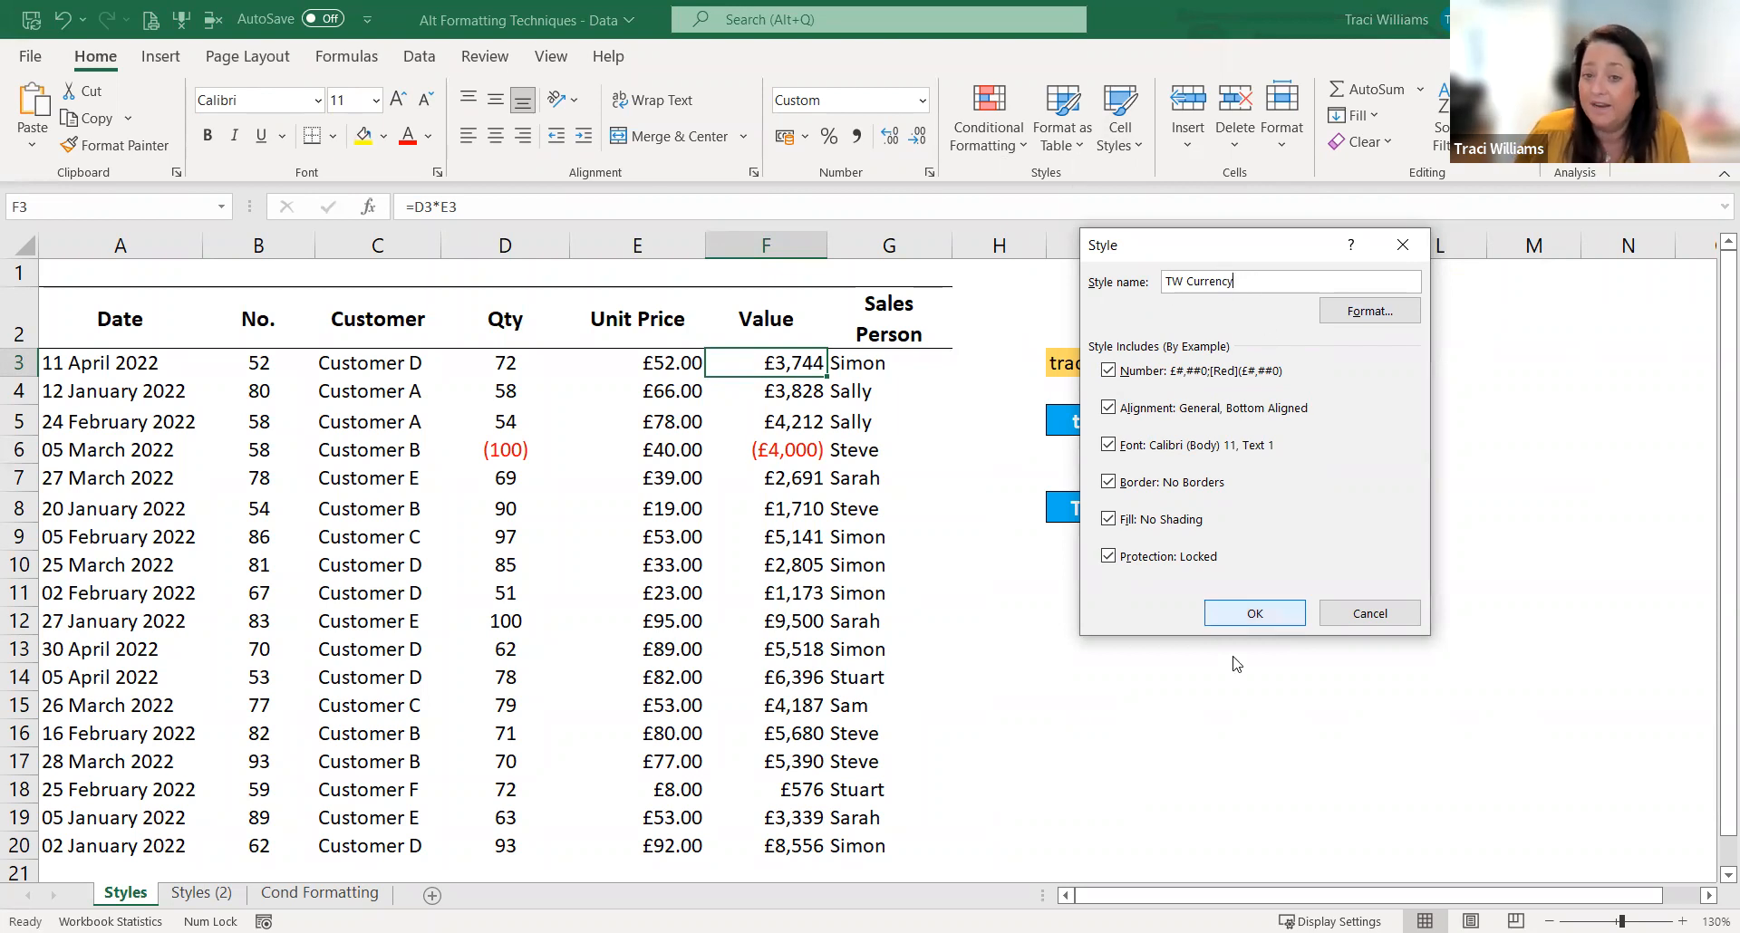
pyautogui.click(1261, 617)
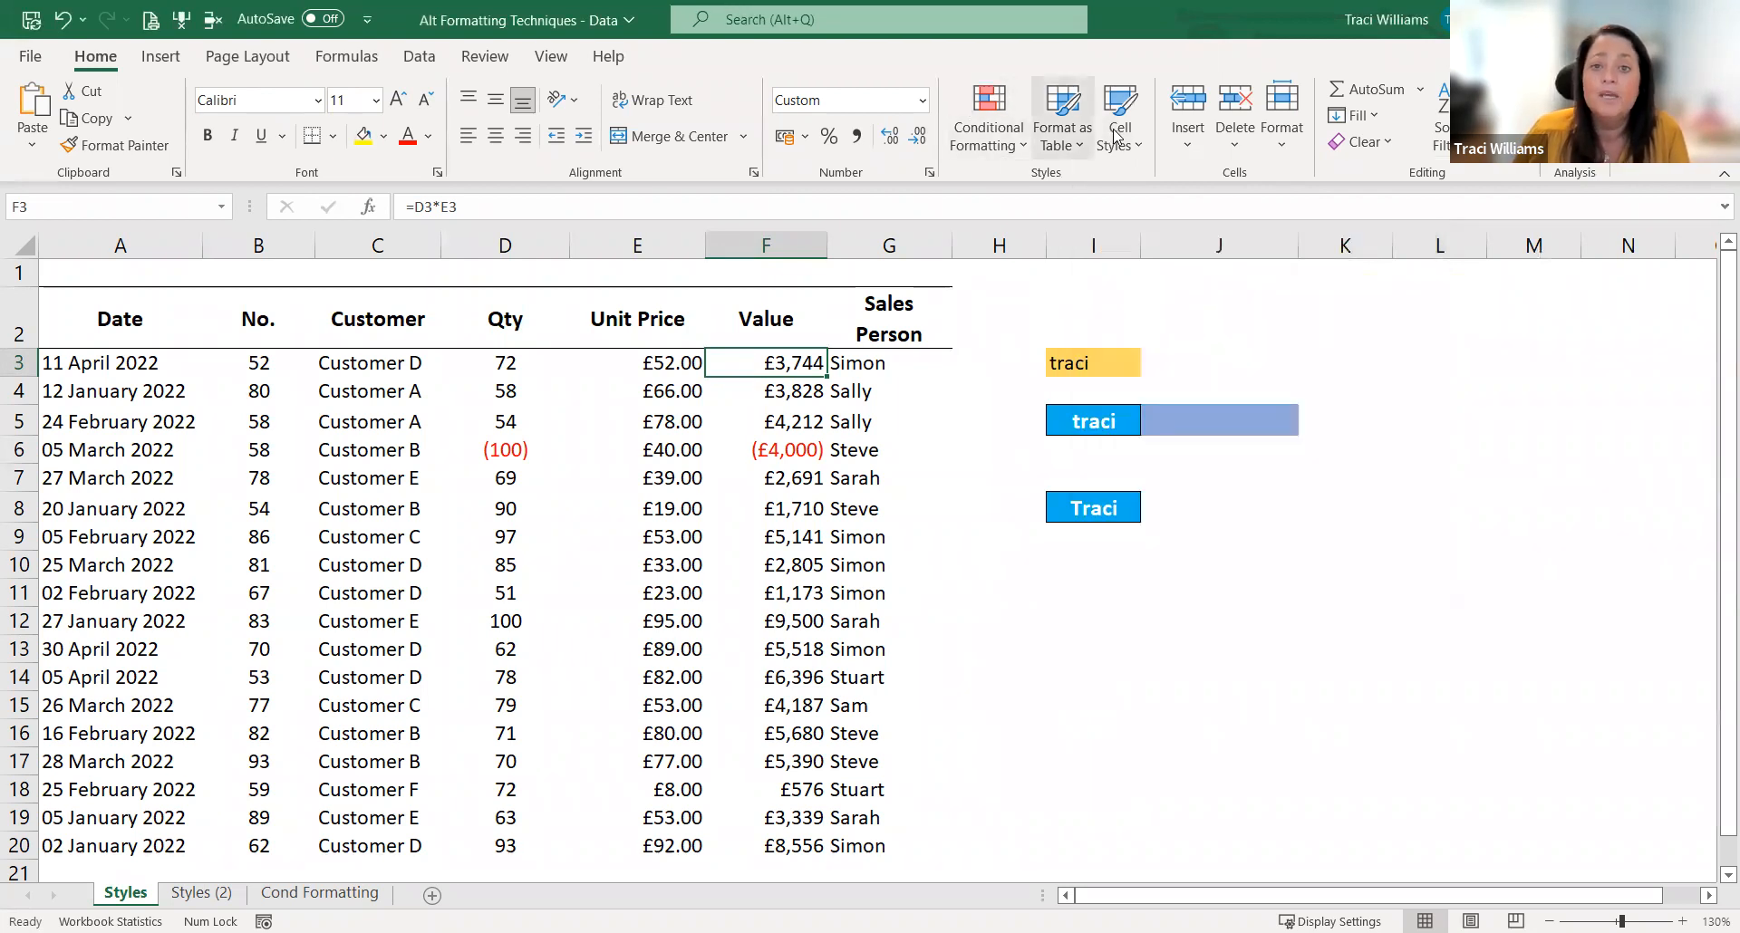
pyautogui.click(1118, 136)
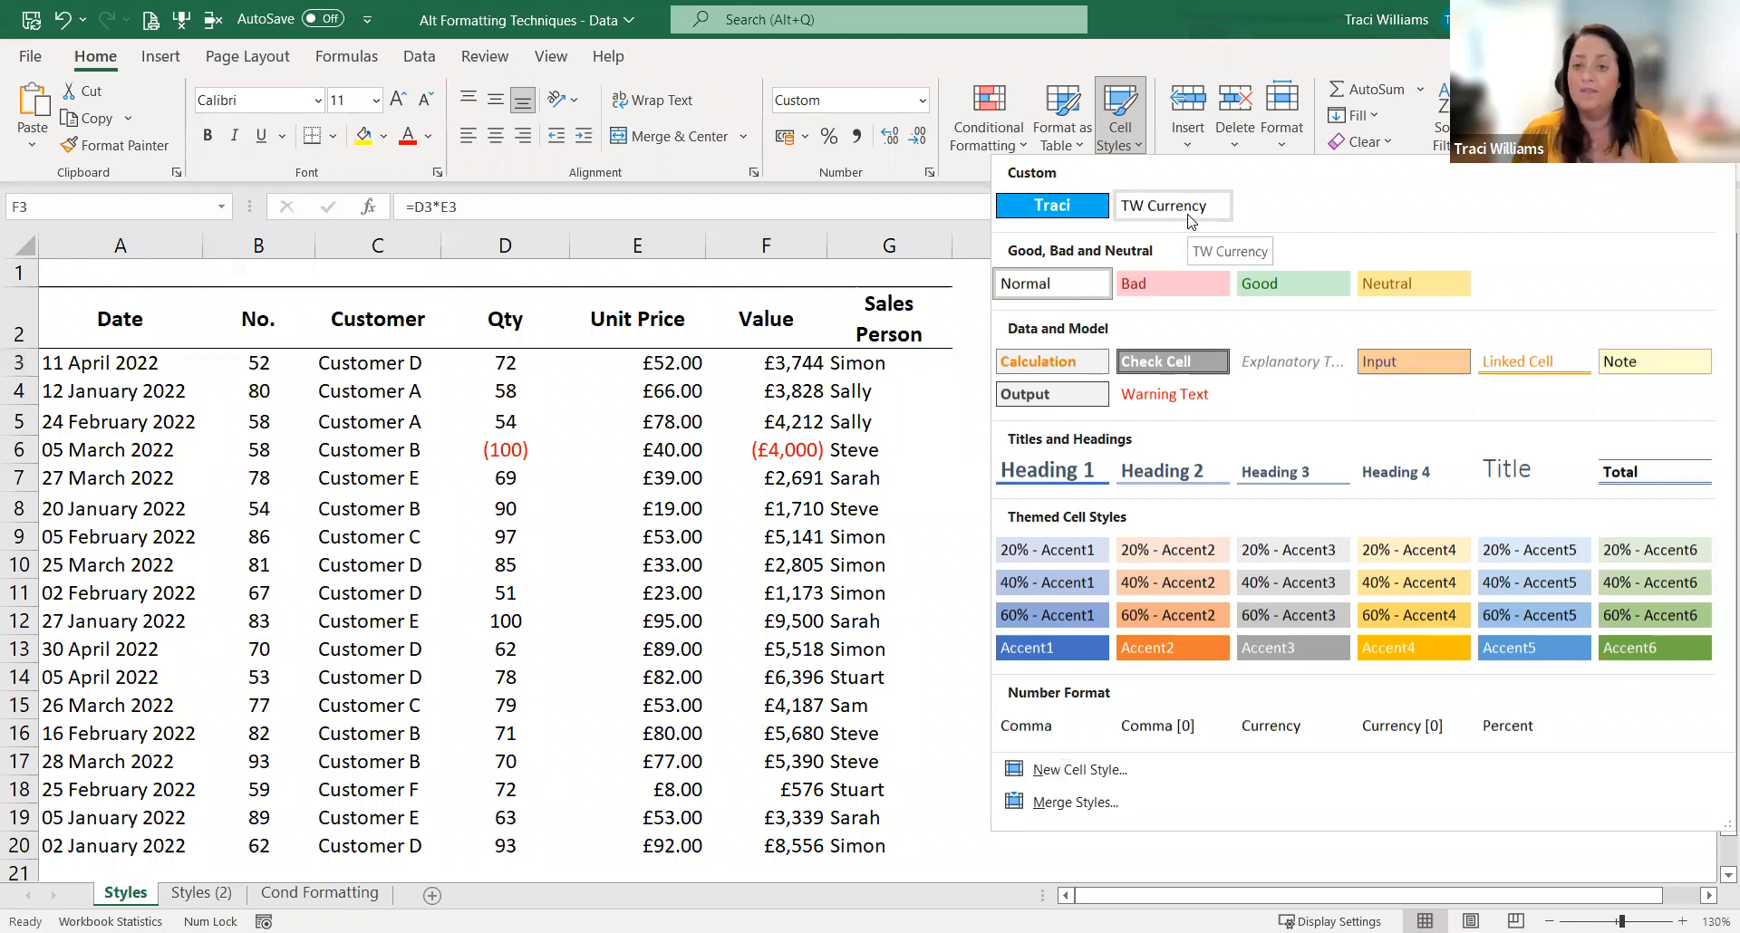
pyautogui.click(969, 343)
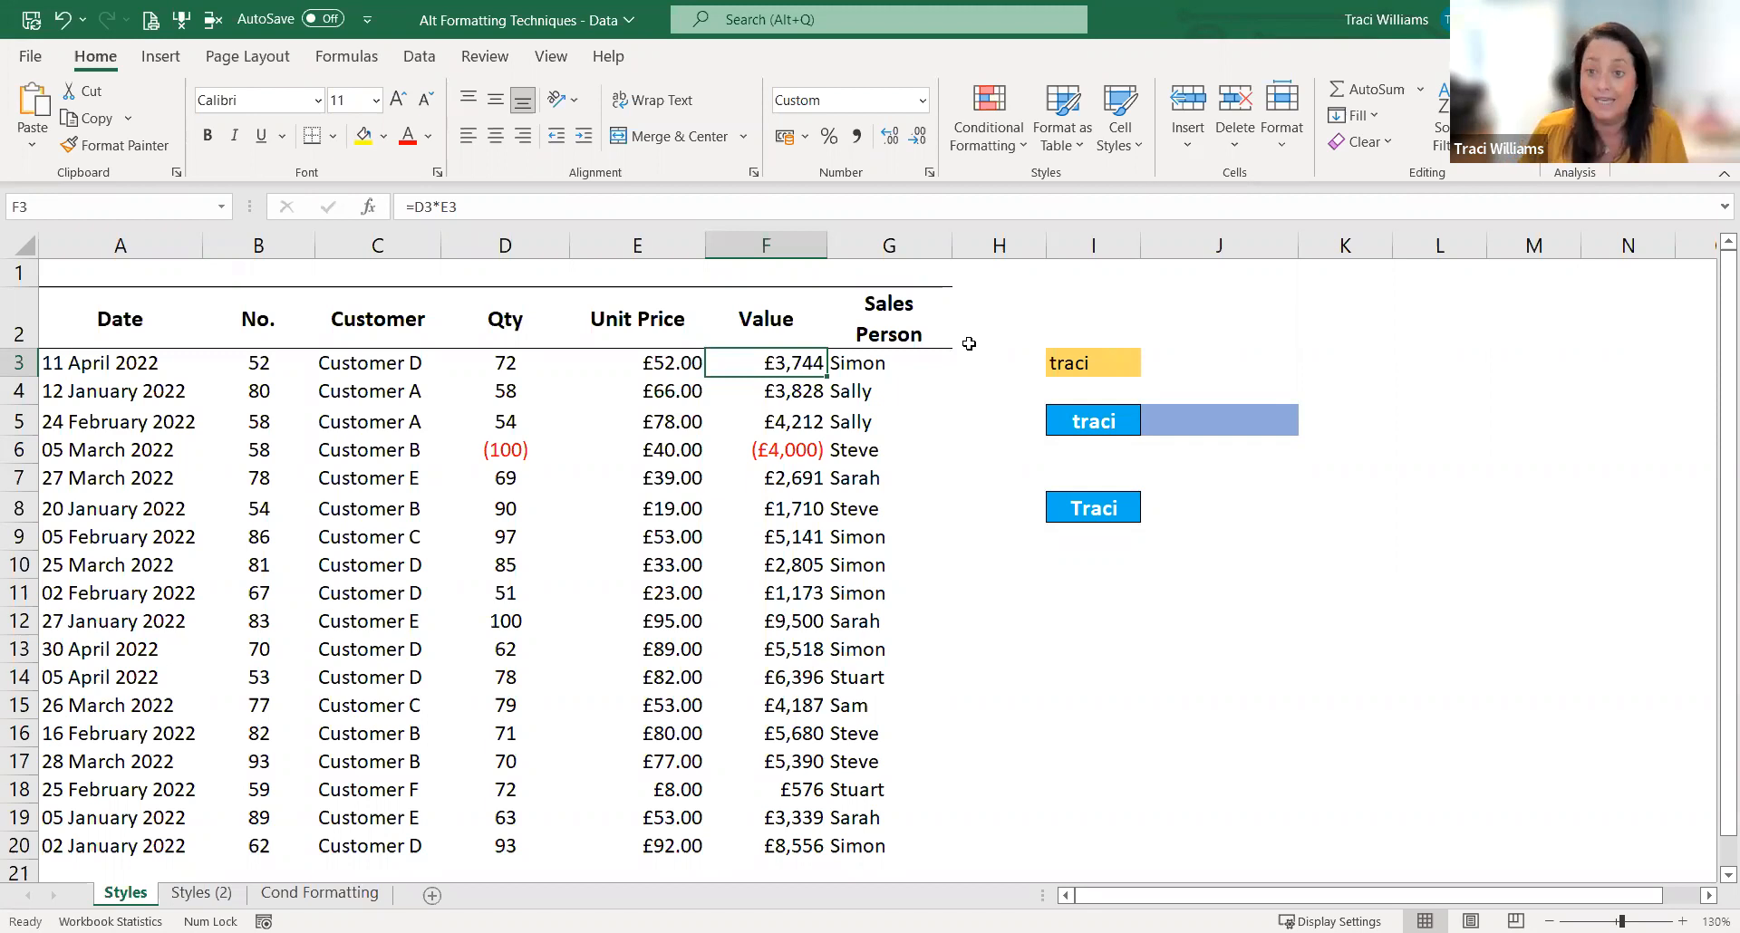
# Step: Create a cell style named TW Number from the format of quantity cell D3
pyautogui.click(516, 367)
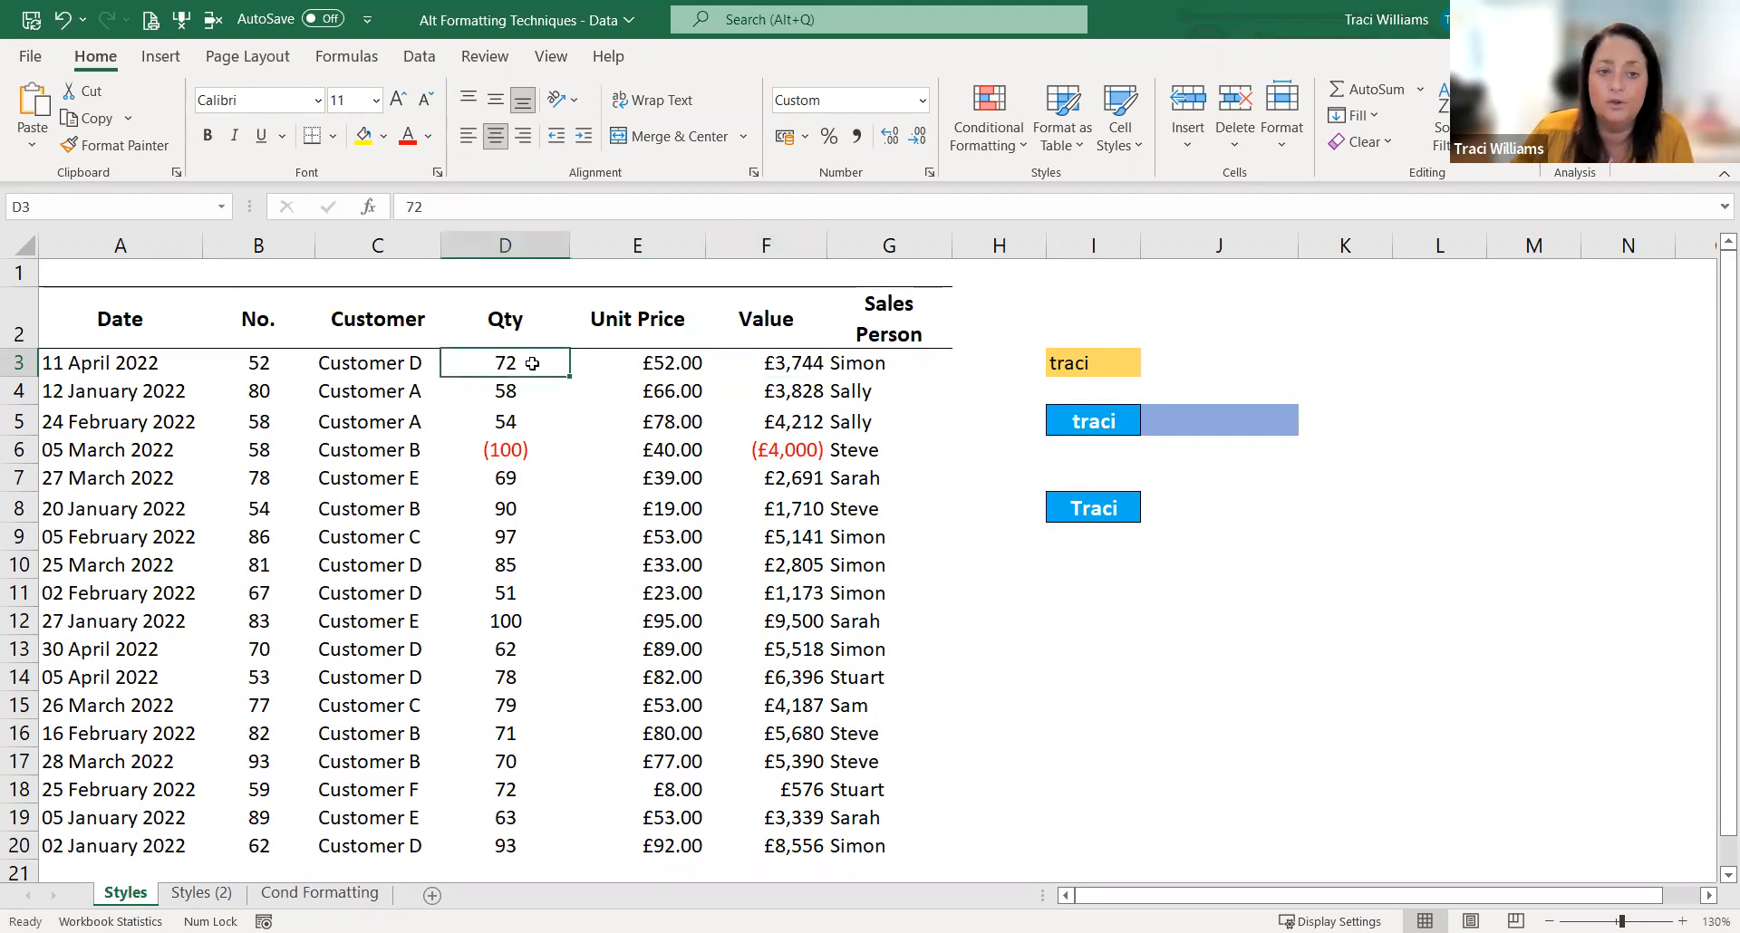
pyautogui.click(1120, 118)
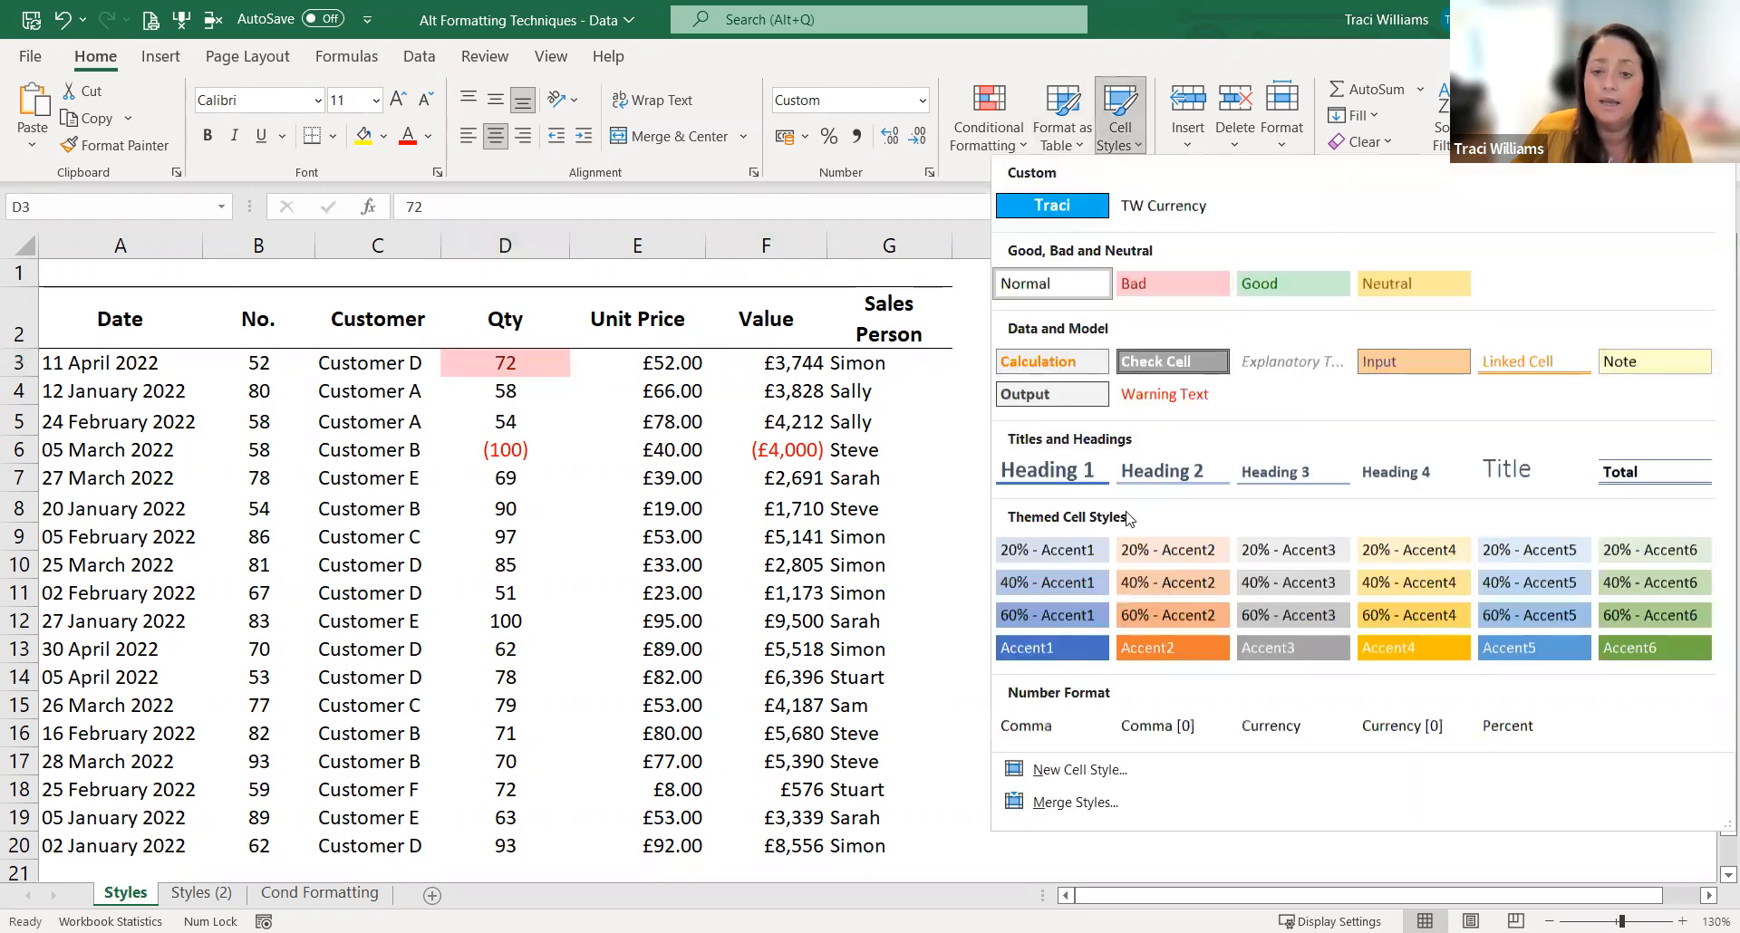
pyautogui.click(1070, 771)
pyautogui.write('TW Number')
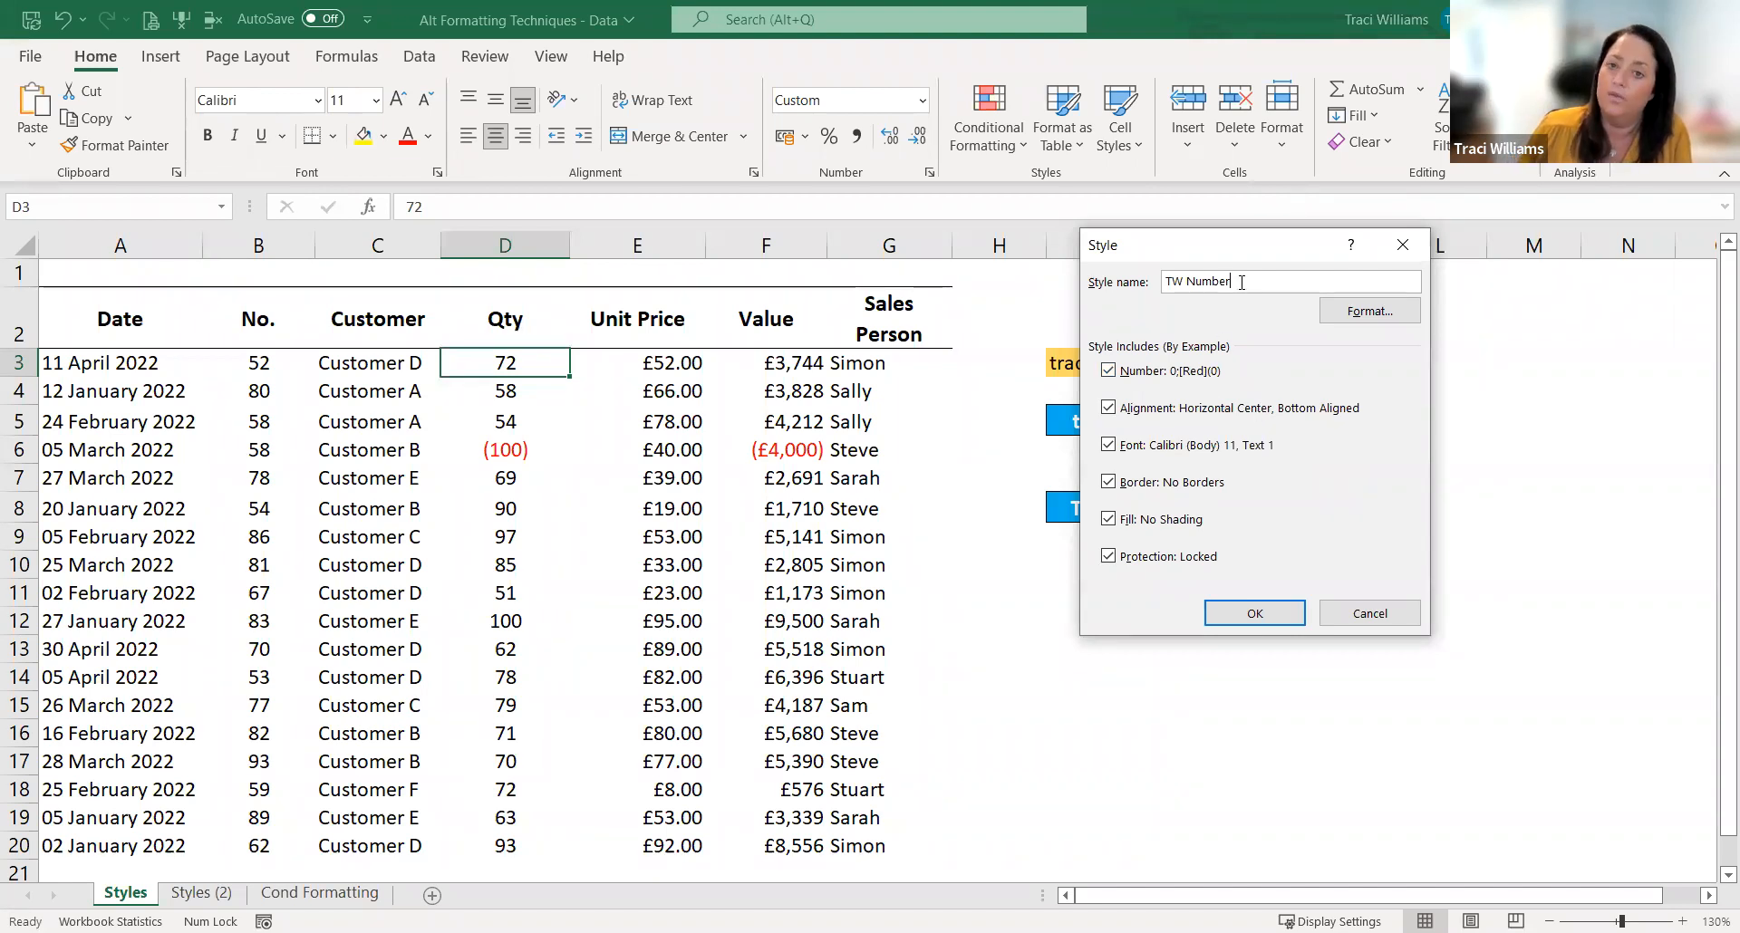
pyautogui.click(1253, 614)
# Step: Create a cell style named TW Date from the format of date cell A3
pyautogui.click(97, 367)
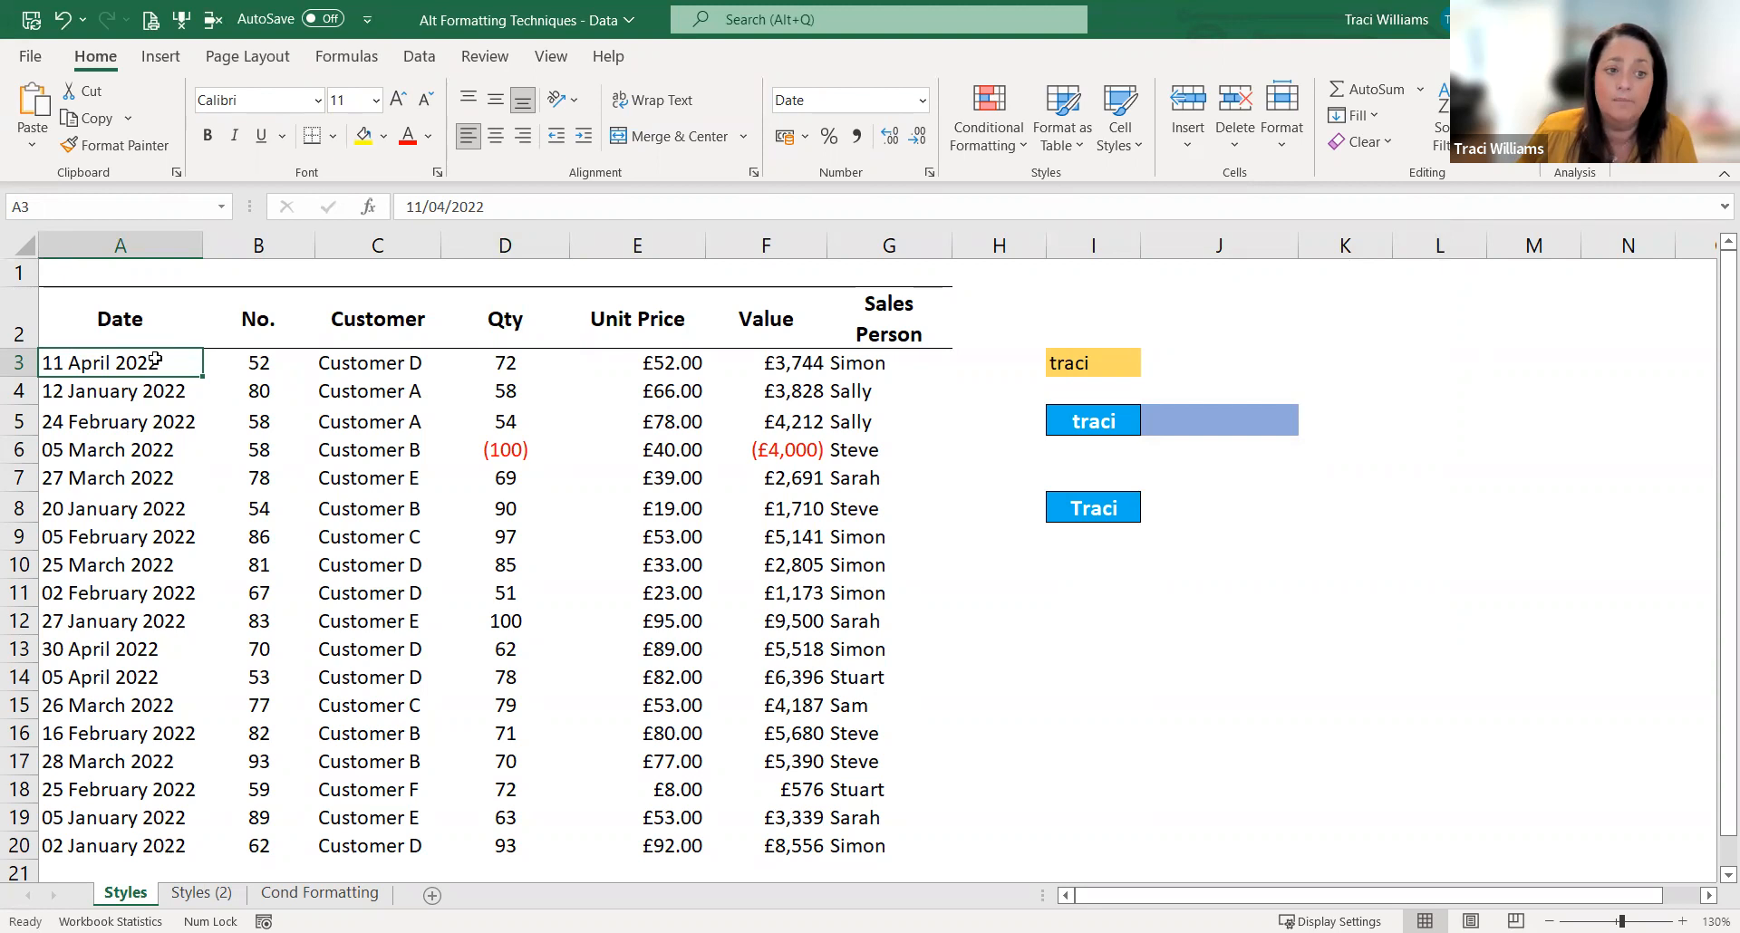
pyautogui.click(1121, 122)
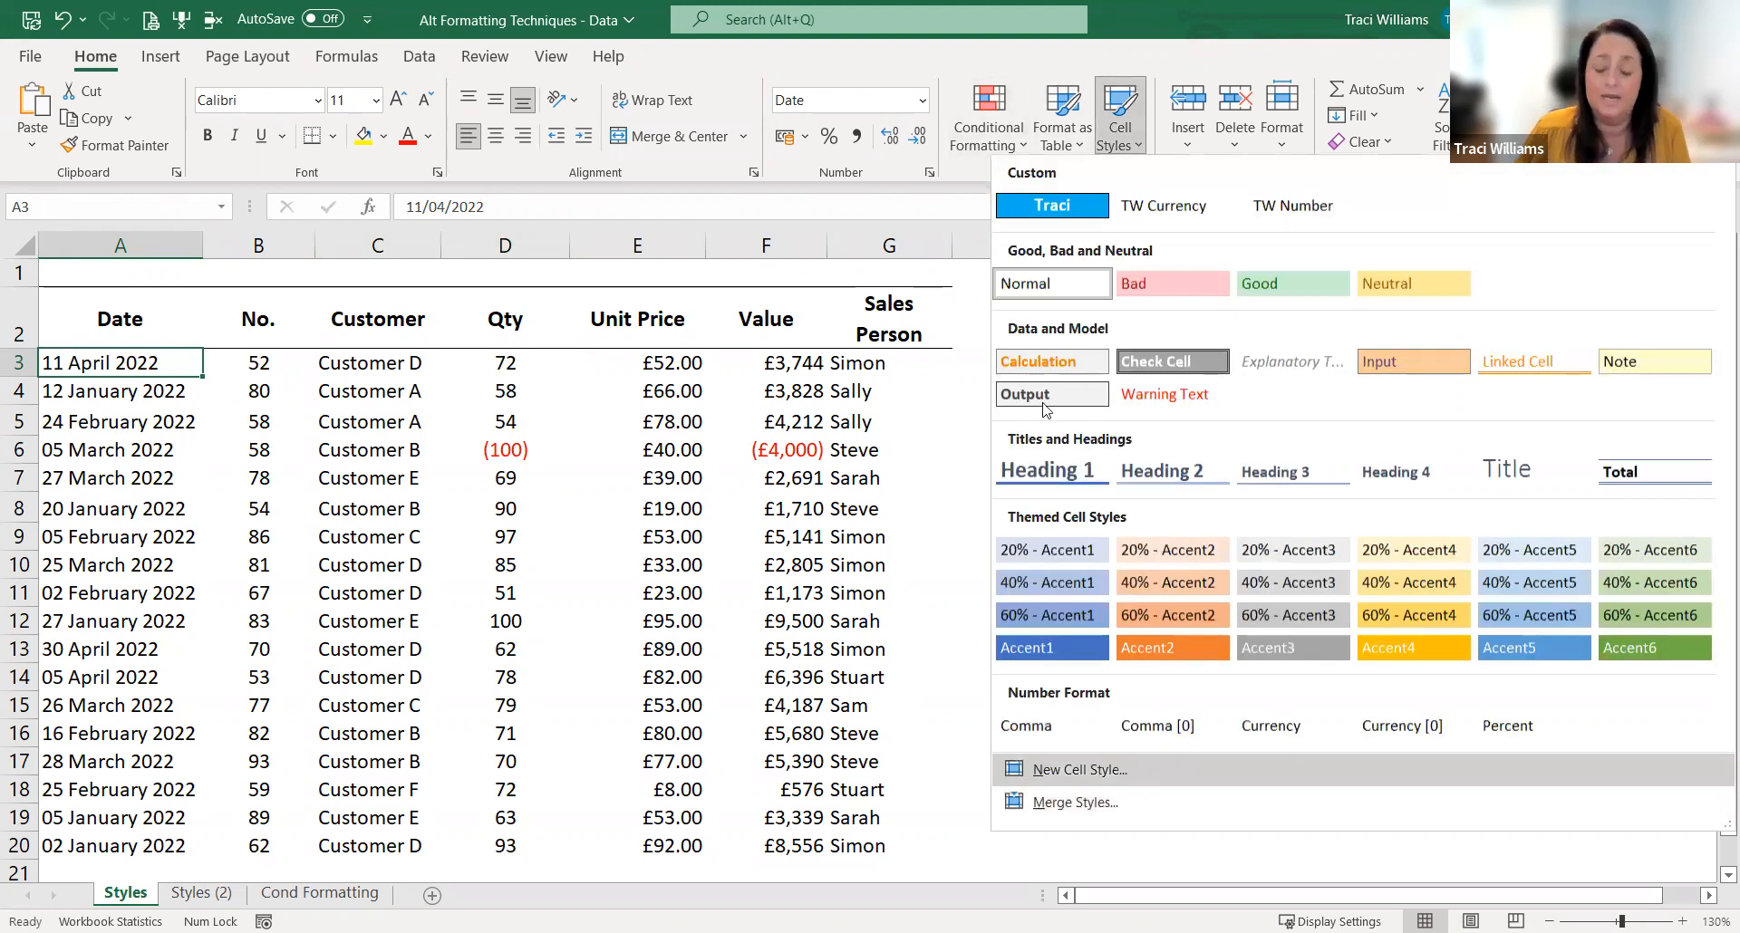
pyautogui.press('Return')
pyautogui.write('TW Date')
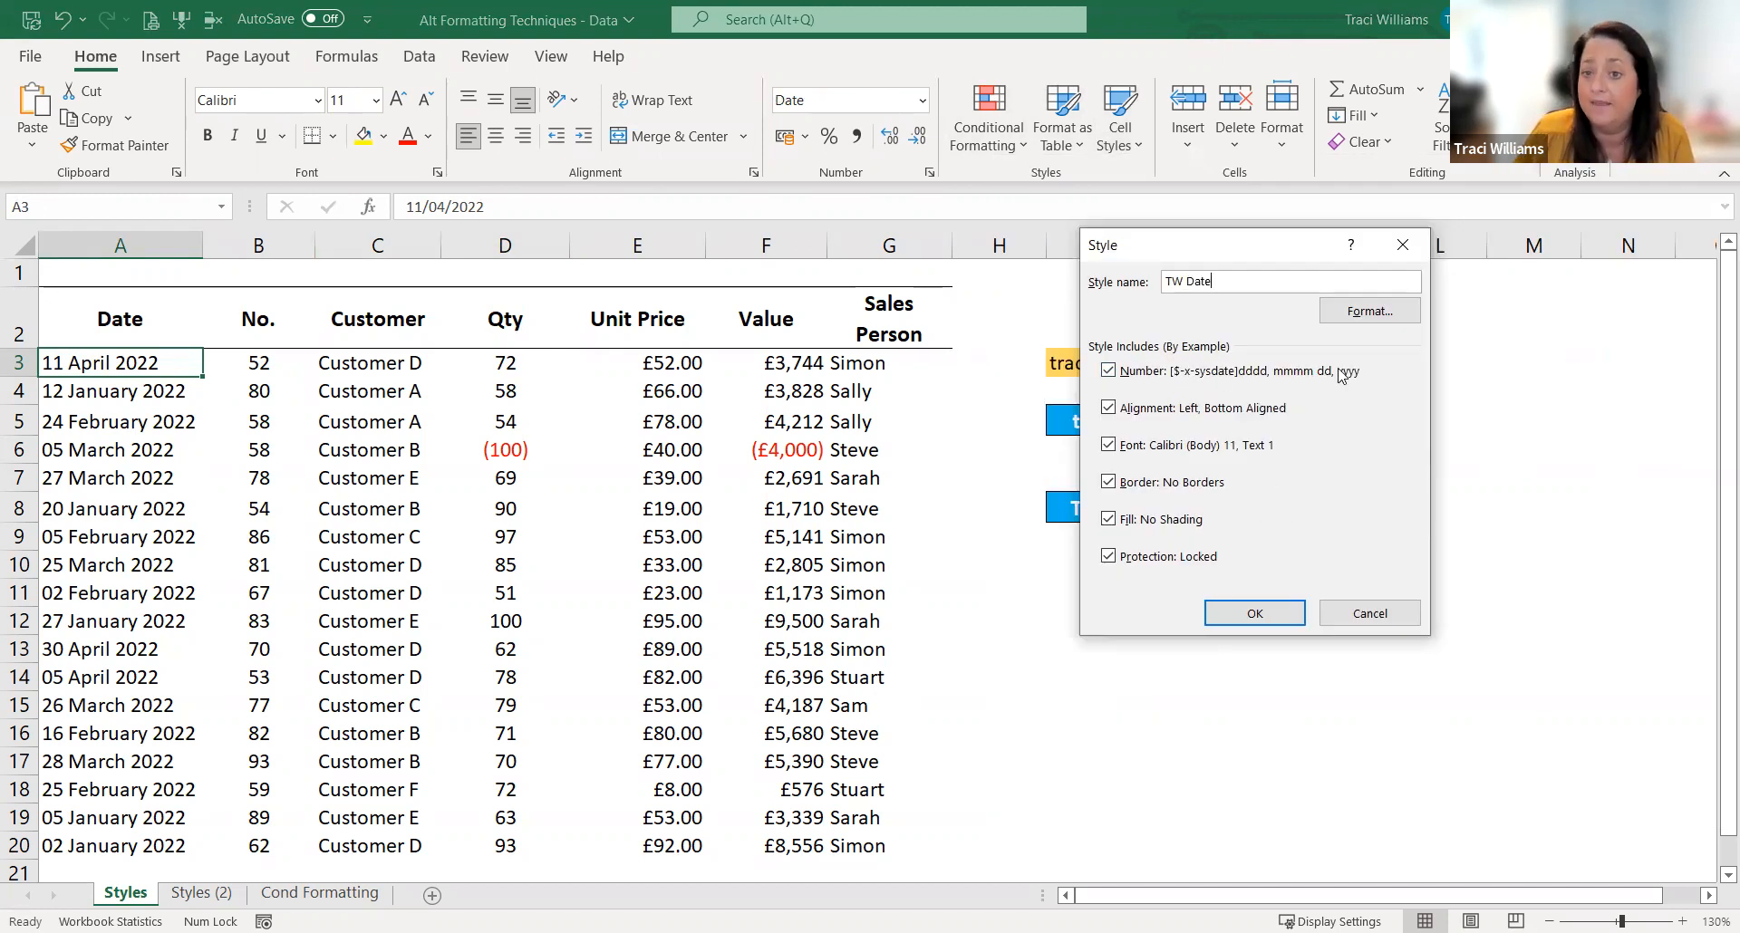
pyautogui.click(1254, 623)
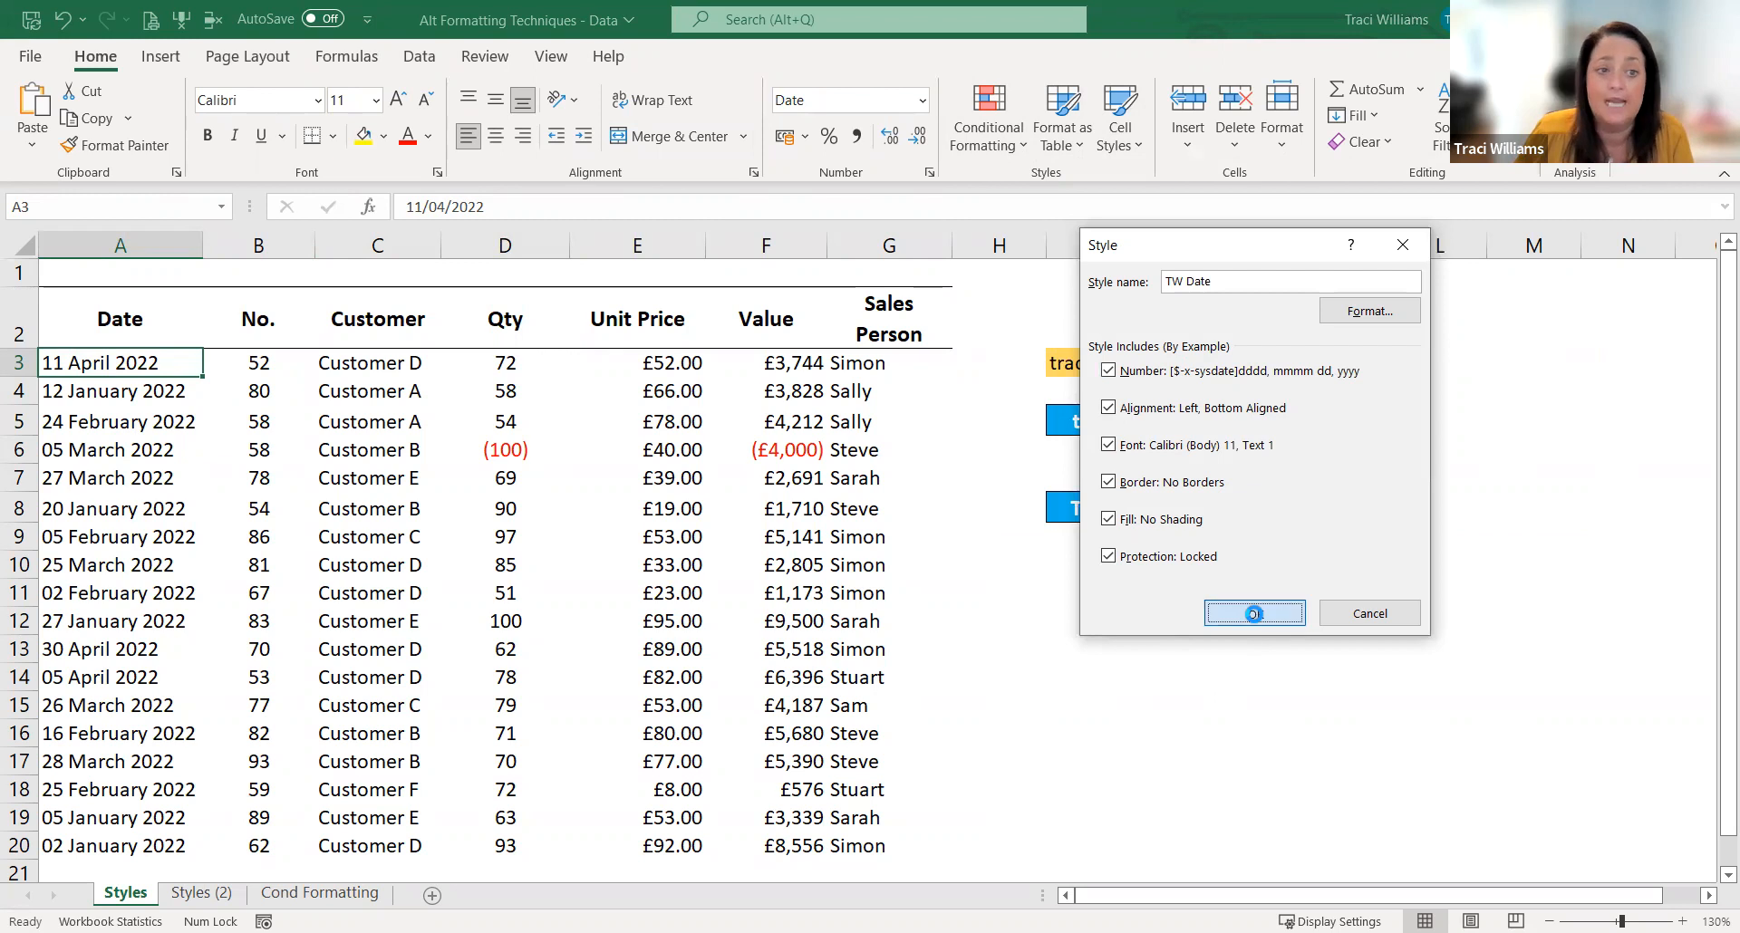
pyautogui.moveTo(1137, 633); pyautogui.dragTo(1139, 645)
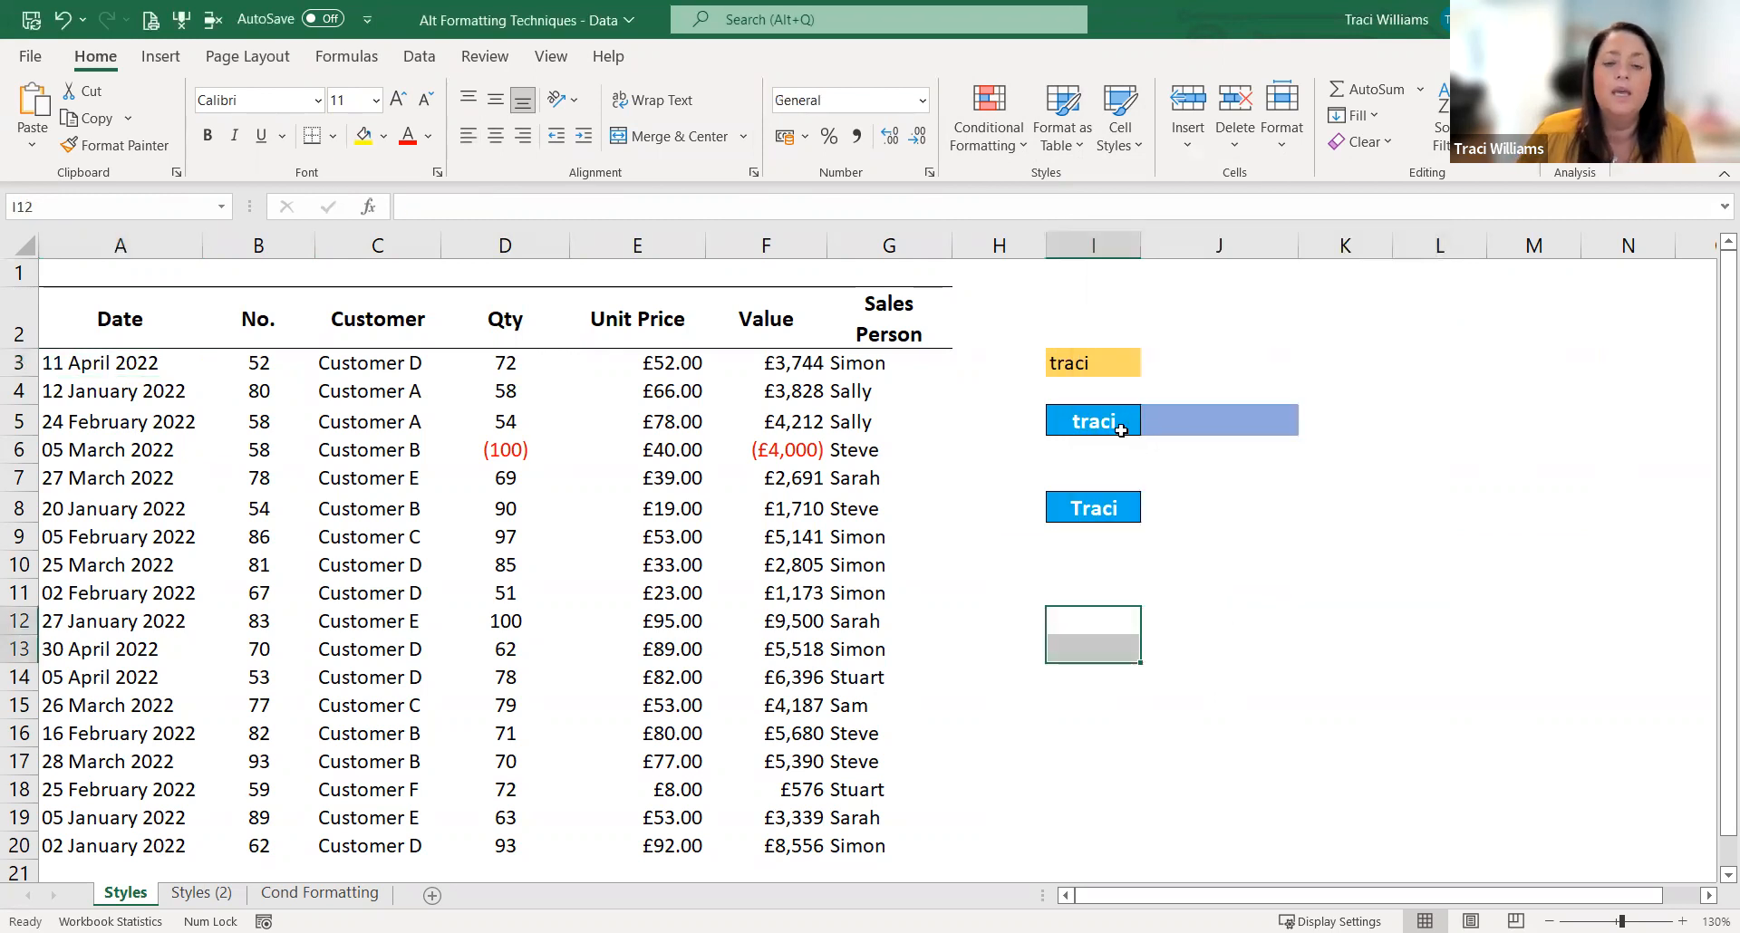
# Step: Create a cell style named TW Header from the format of header cell C2, and check it among the custom styles
pyautogui.click(120, 317)
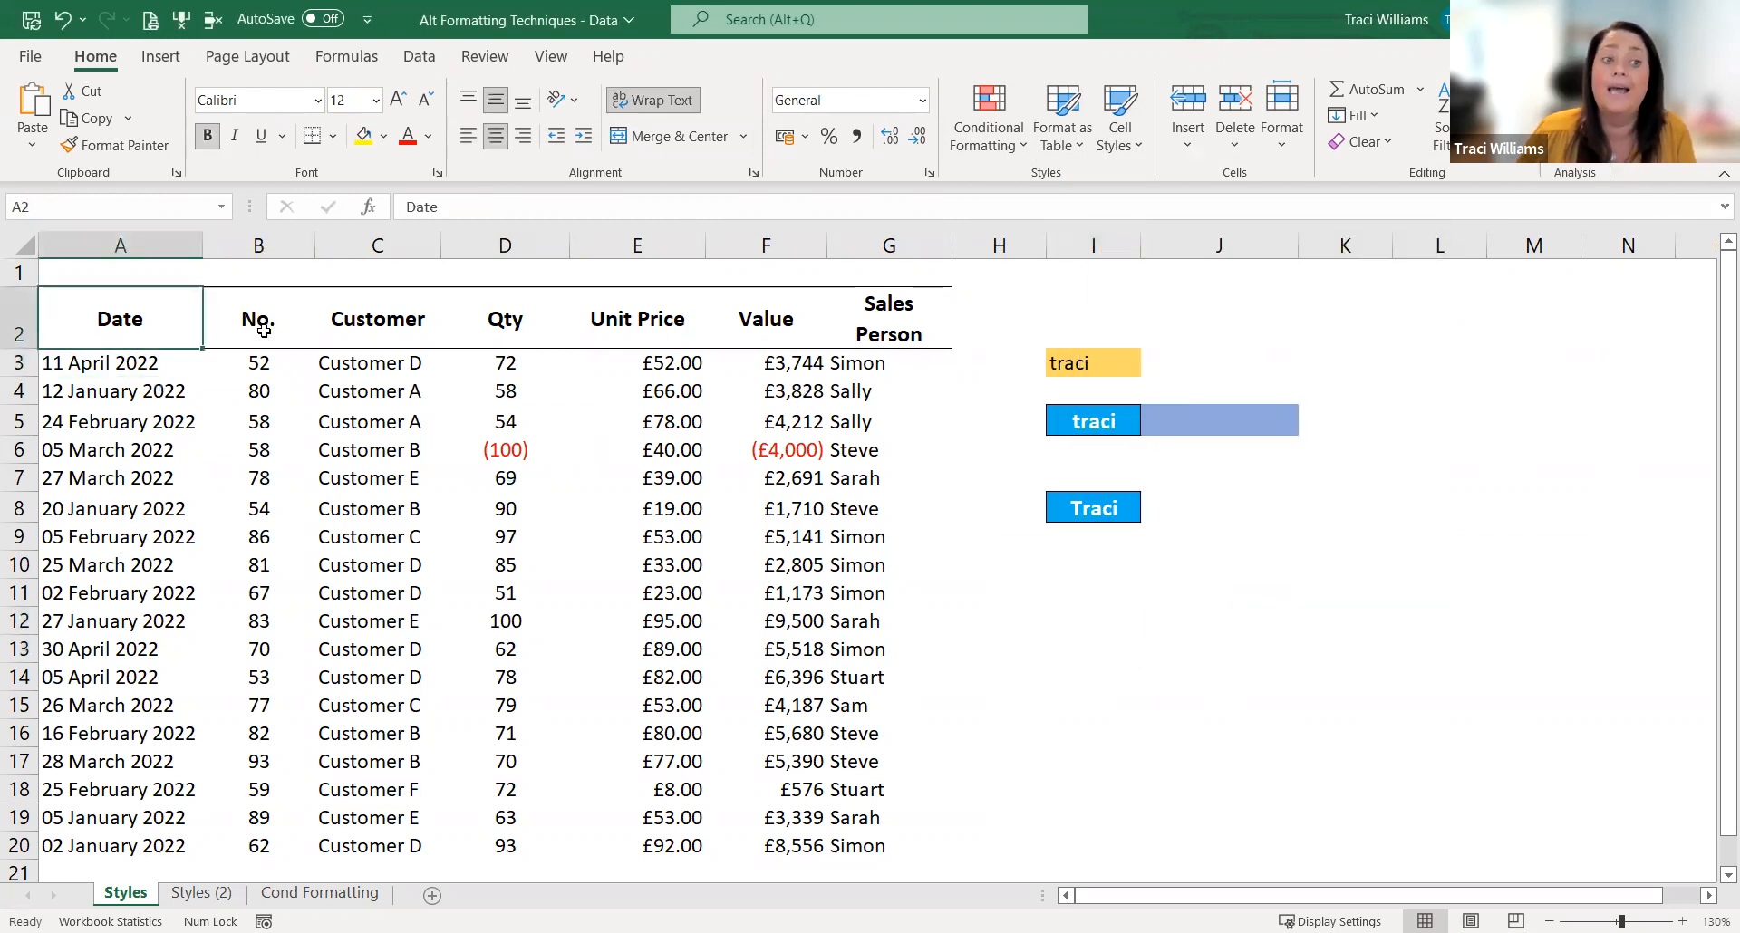
pyautogui.click(367, 326)
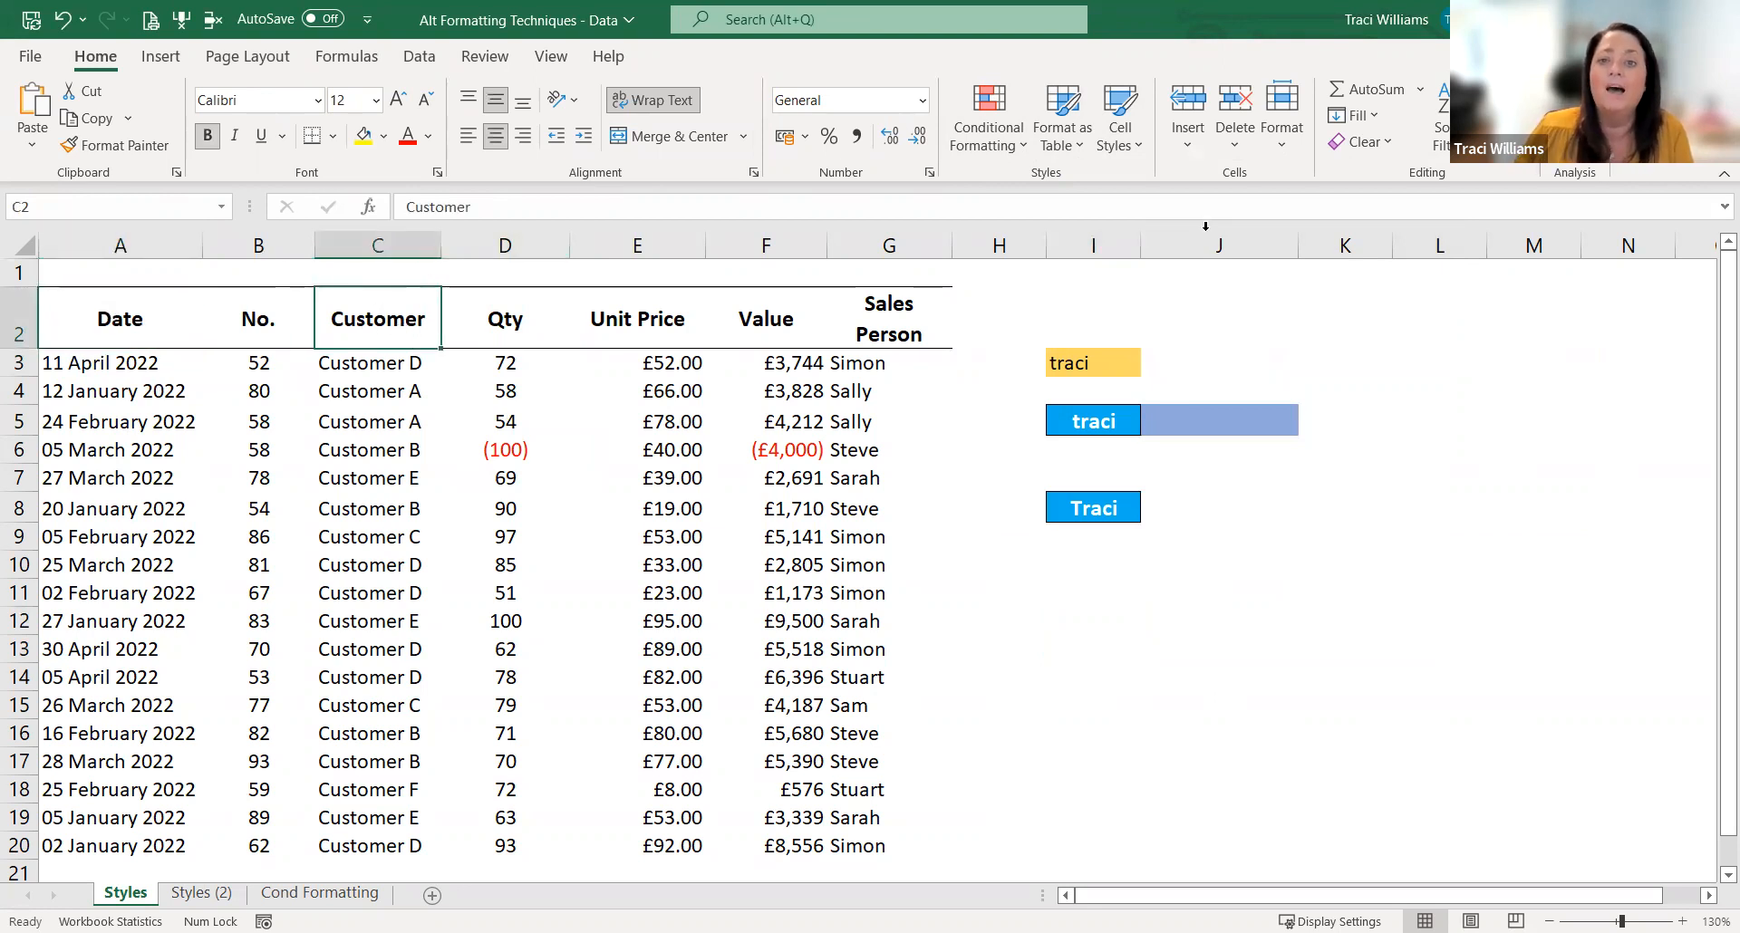
pyautogui.click(1132, 153)
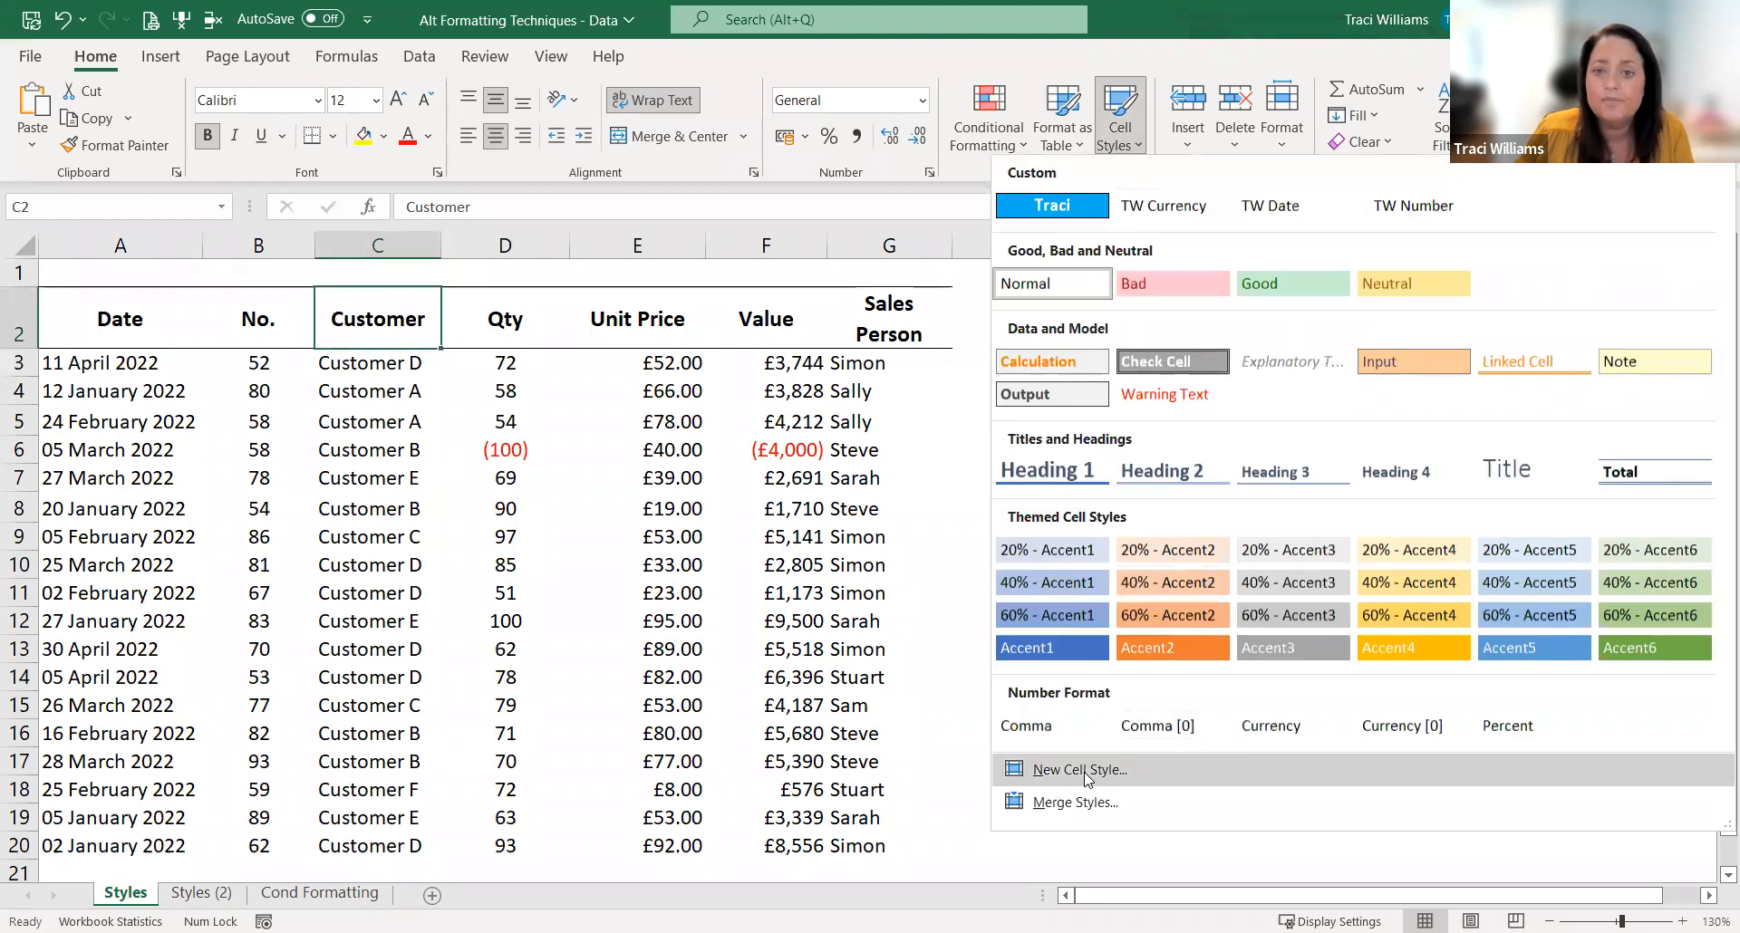
pyautogui.press('Return')
pyautogui.write('TW')
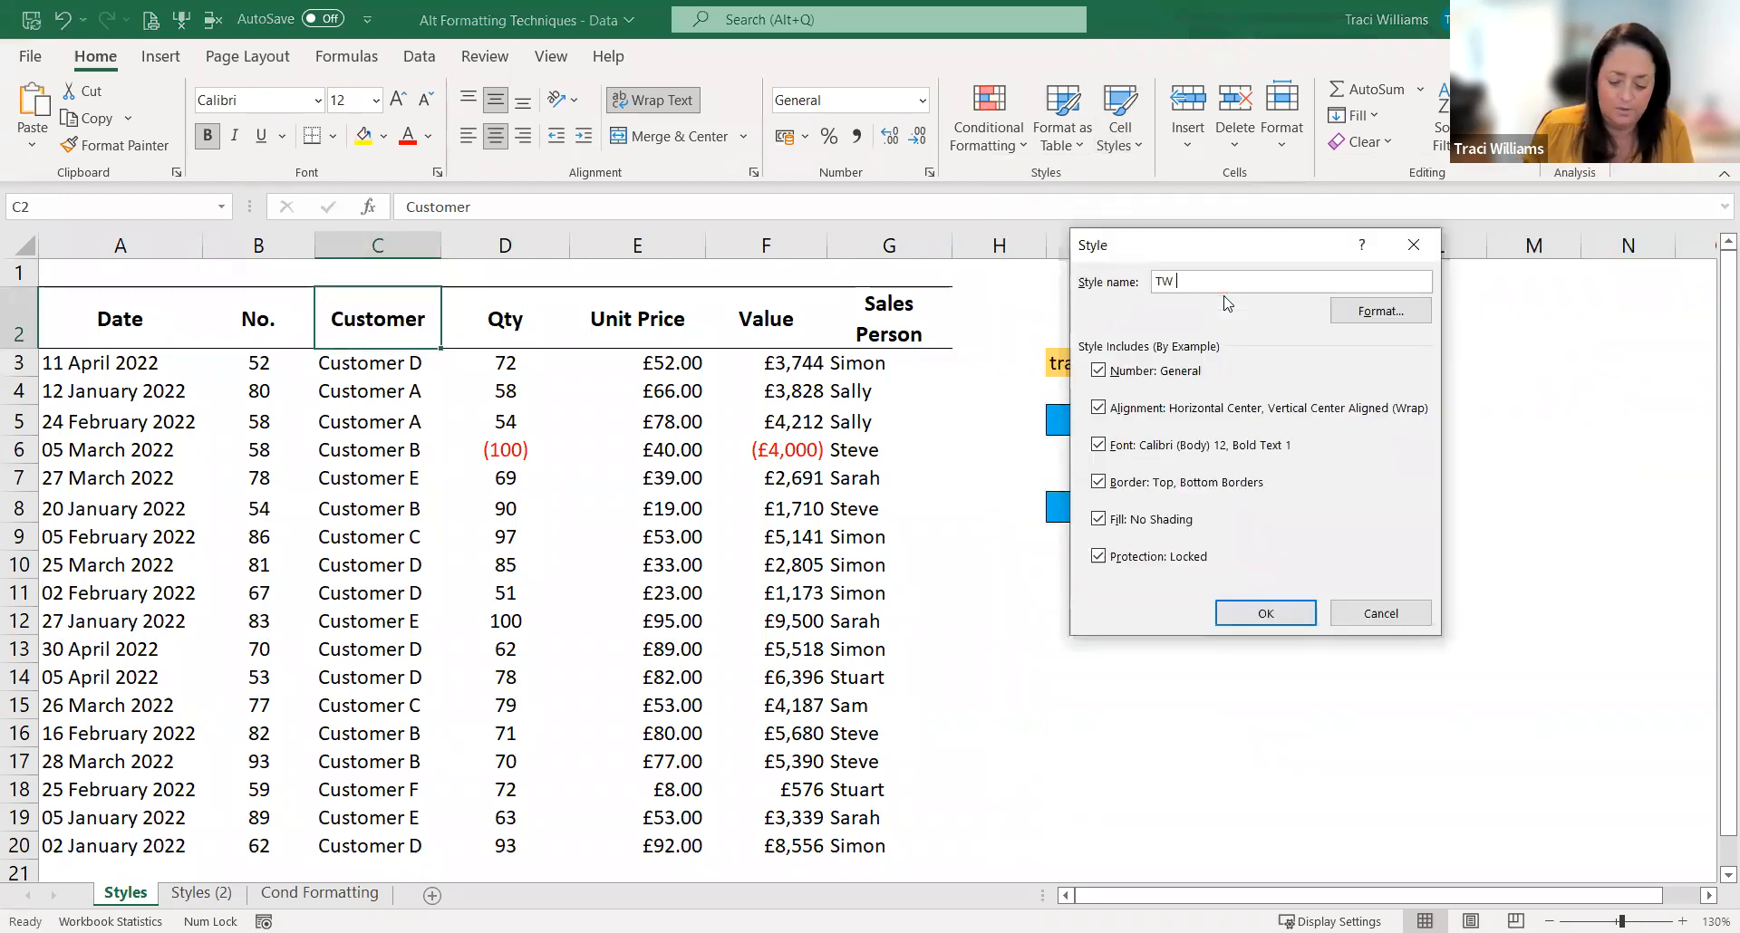
pyautogui.write(' Header')
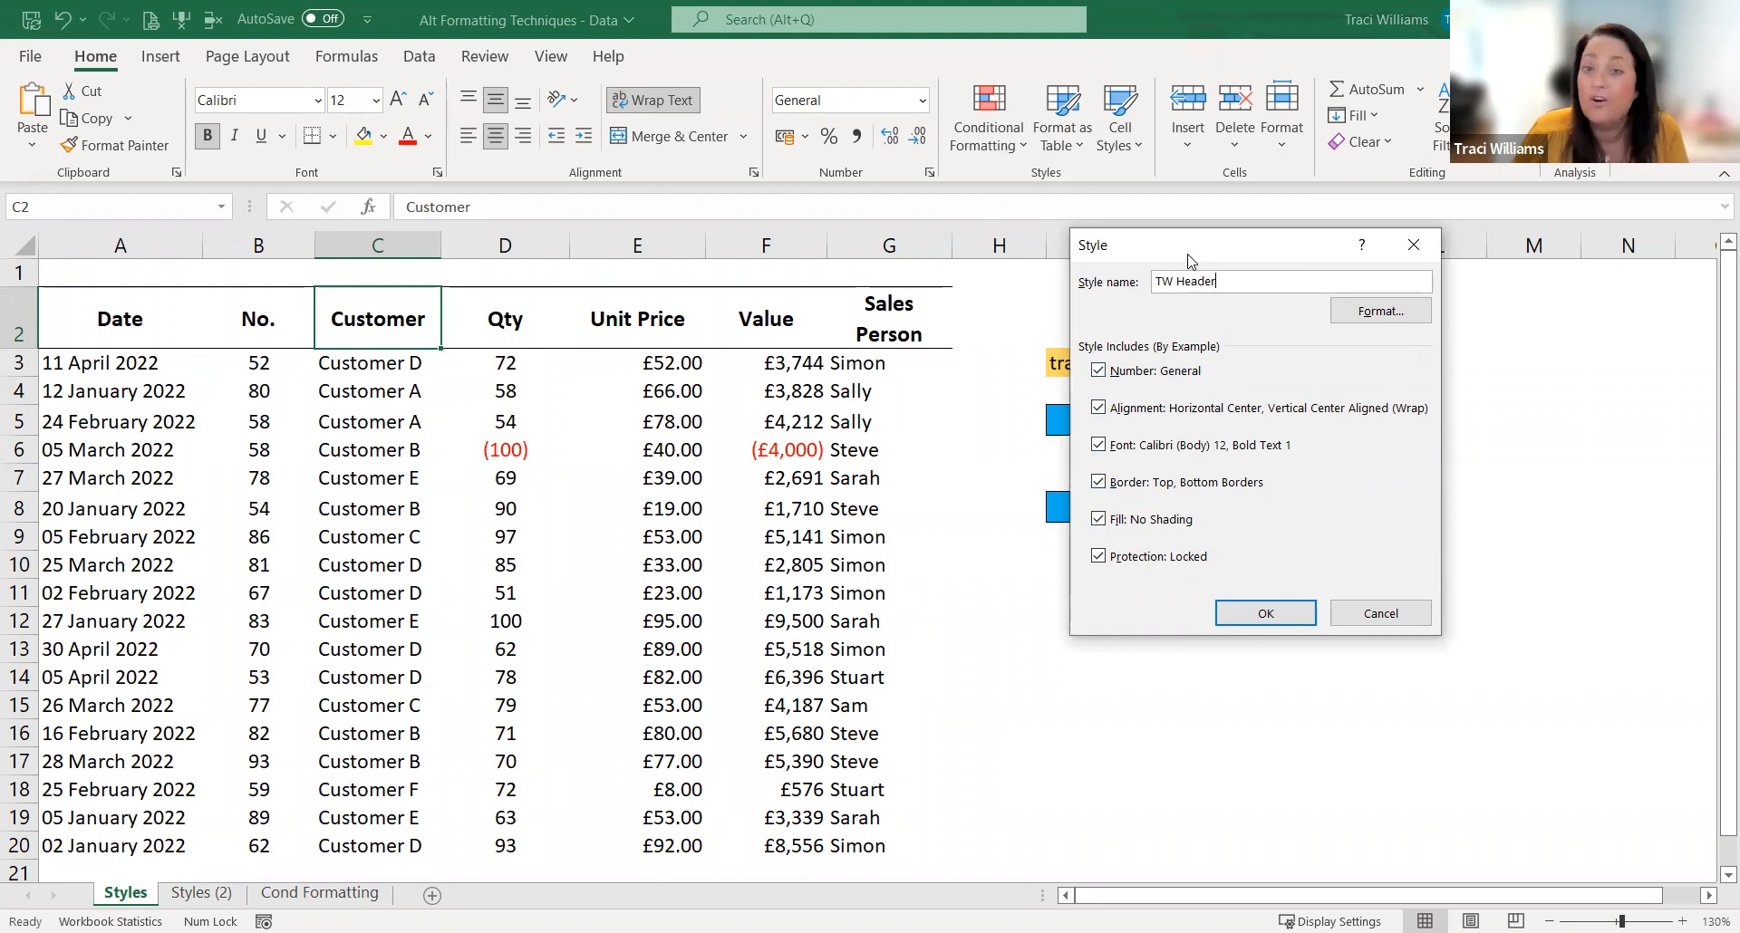
pyautogui.click(1260, 613)
pyautogui.click(1092, 621)
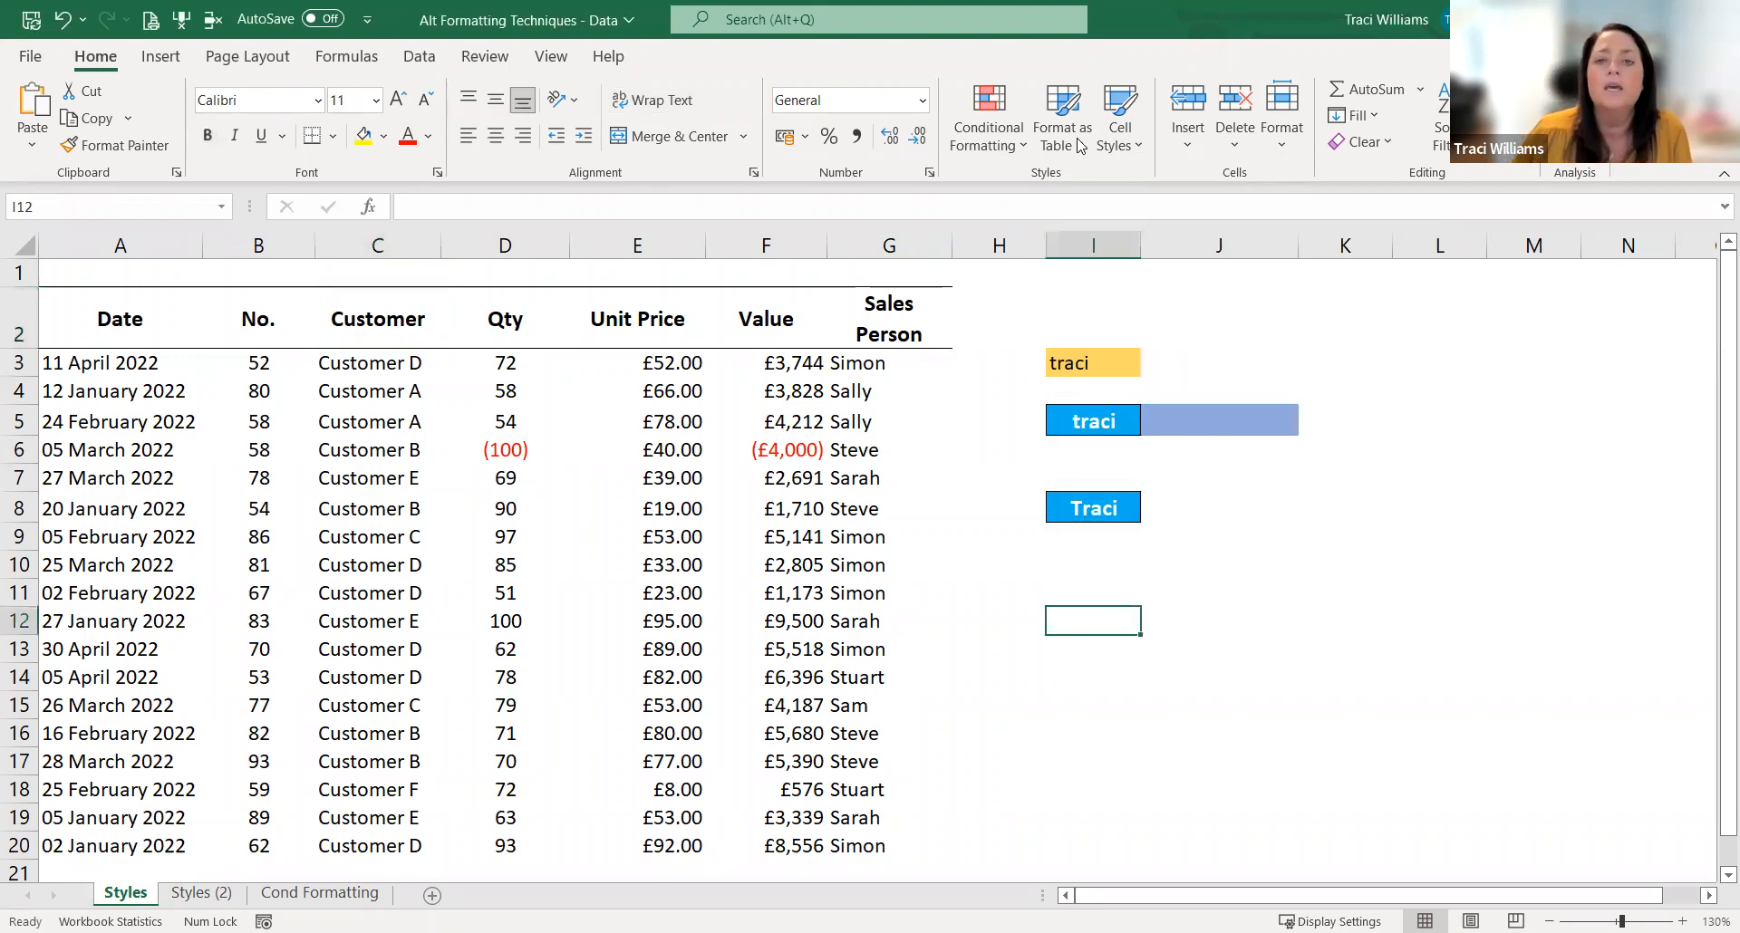
pyautogui.click(1123, 134)
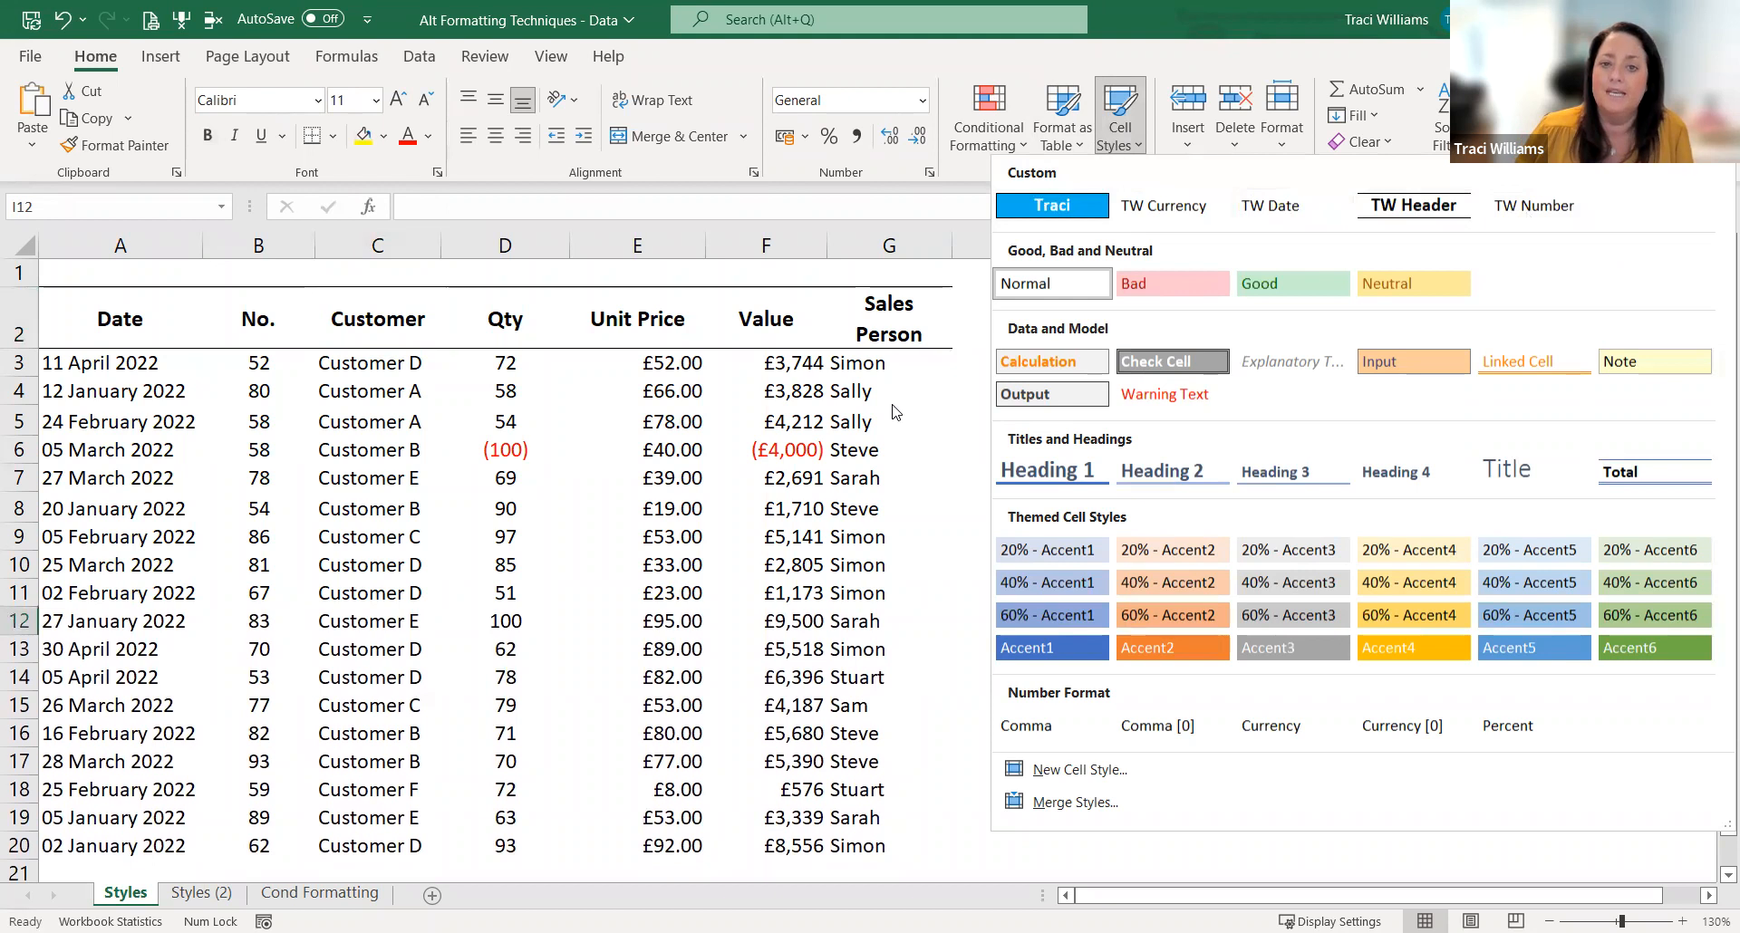
pyautogui.press('Escape')
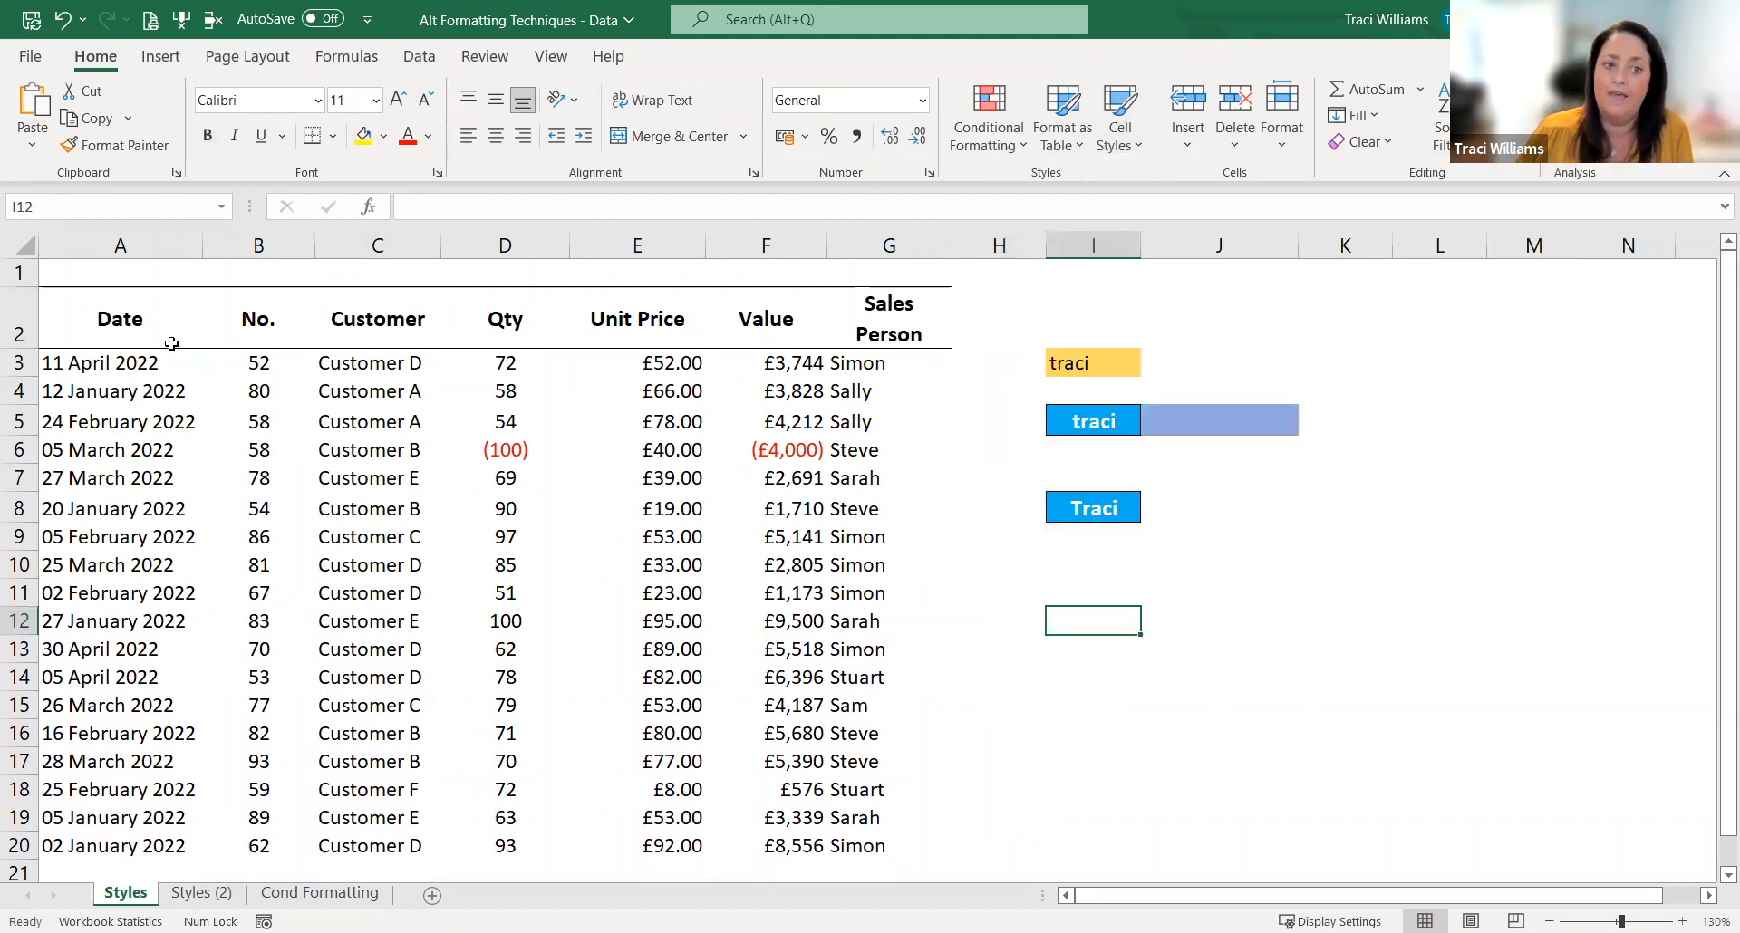
pyautogui.moveTo(172, 326)
pyautogui.mouseDown()
pyautogui.moveTo(816, 625)
pyautogui.moveTo(896, 713)
pyautogui.mouseUp()
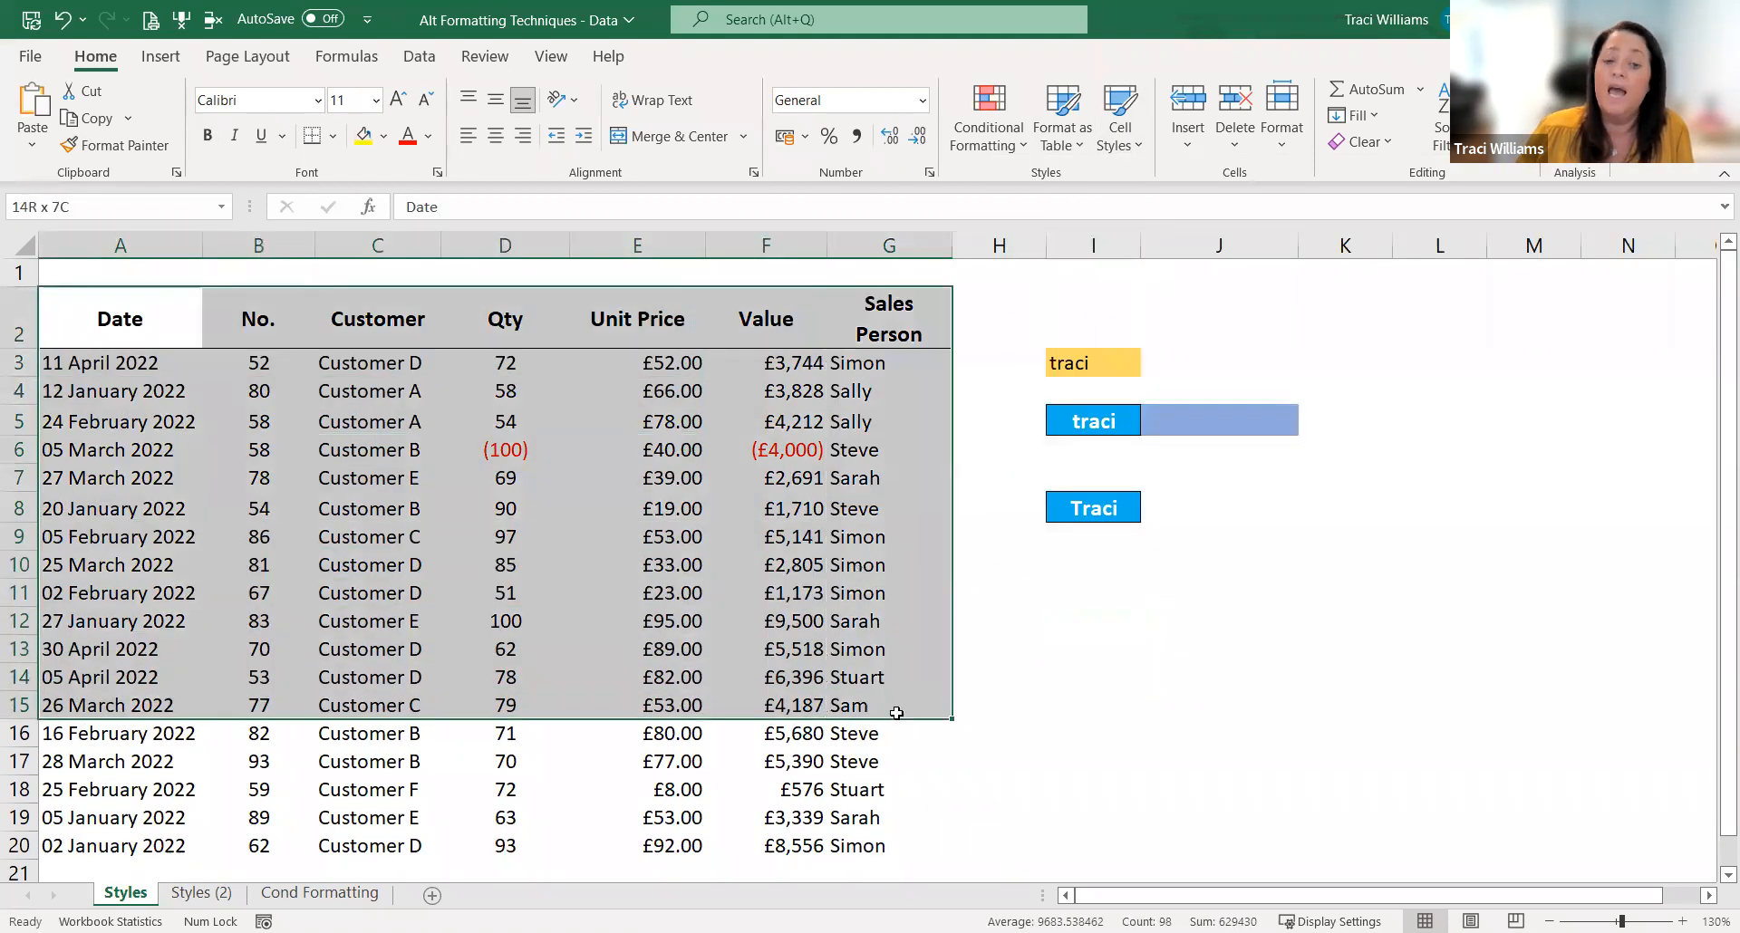
pyautogui.moveTo(149, 327); pyautogui.dragTo(874, 331)
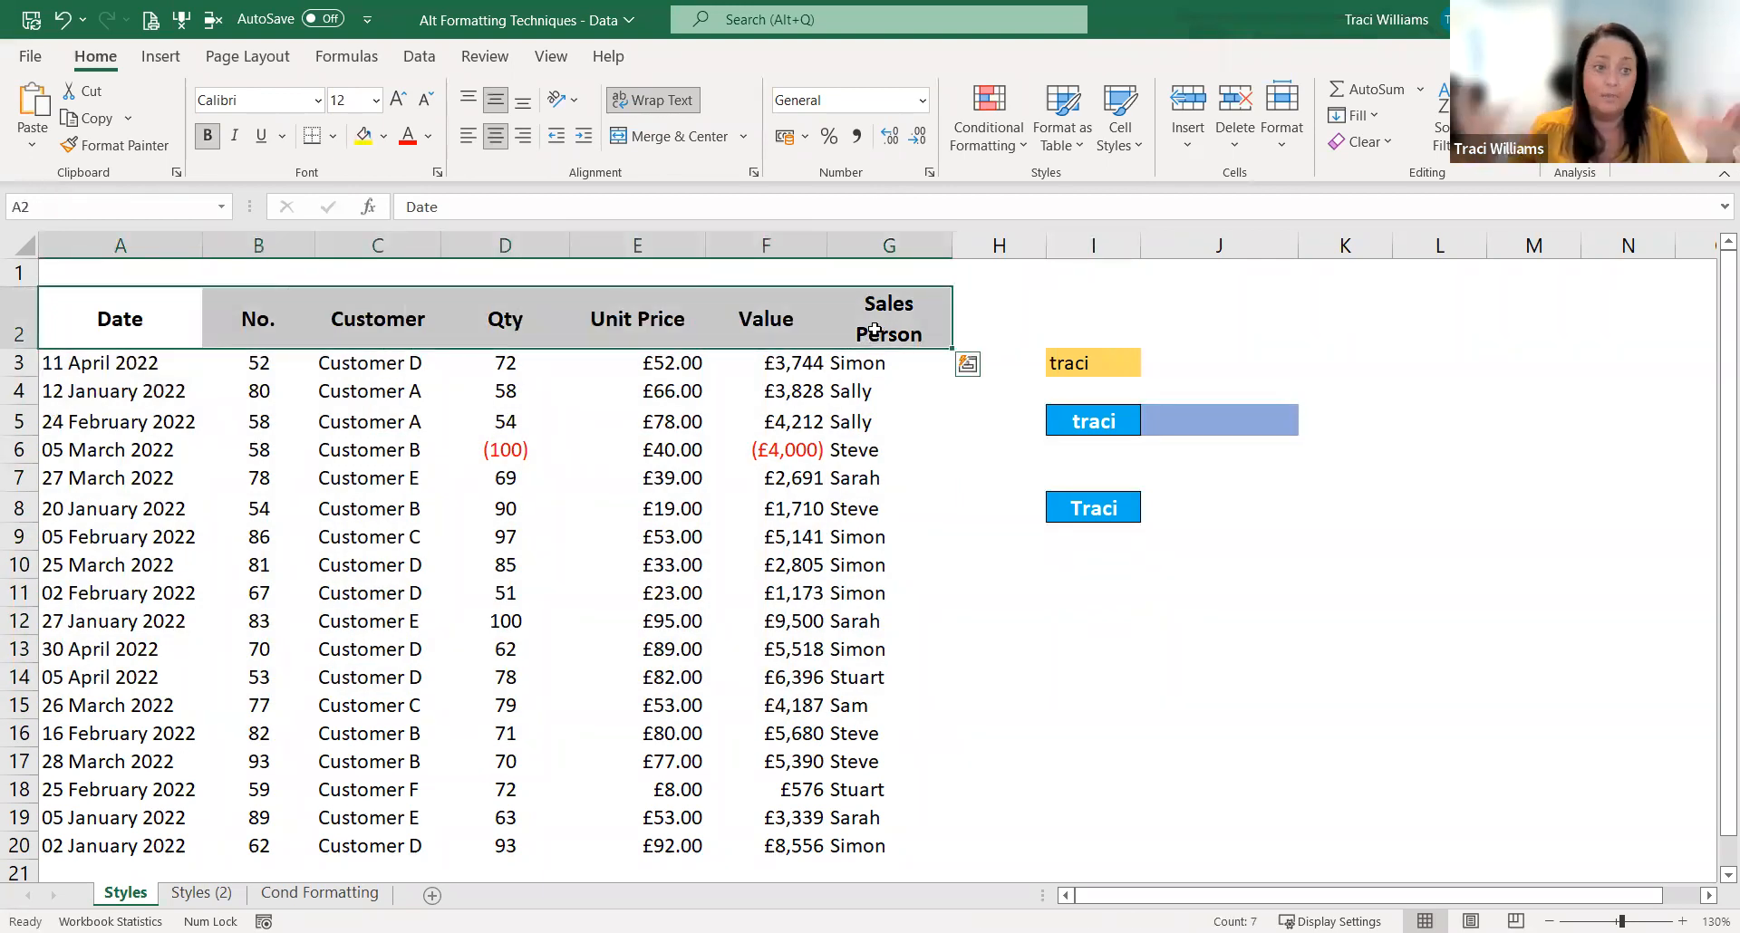
pyautogui.click(526, 386)
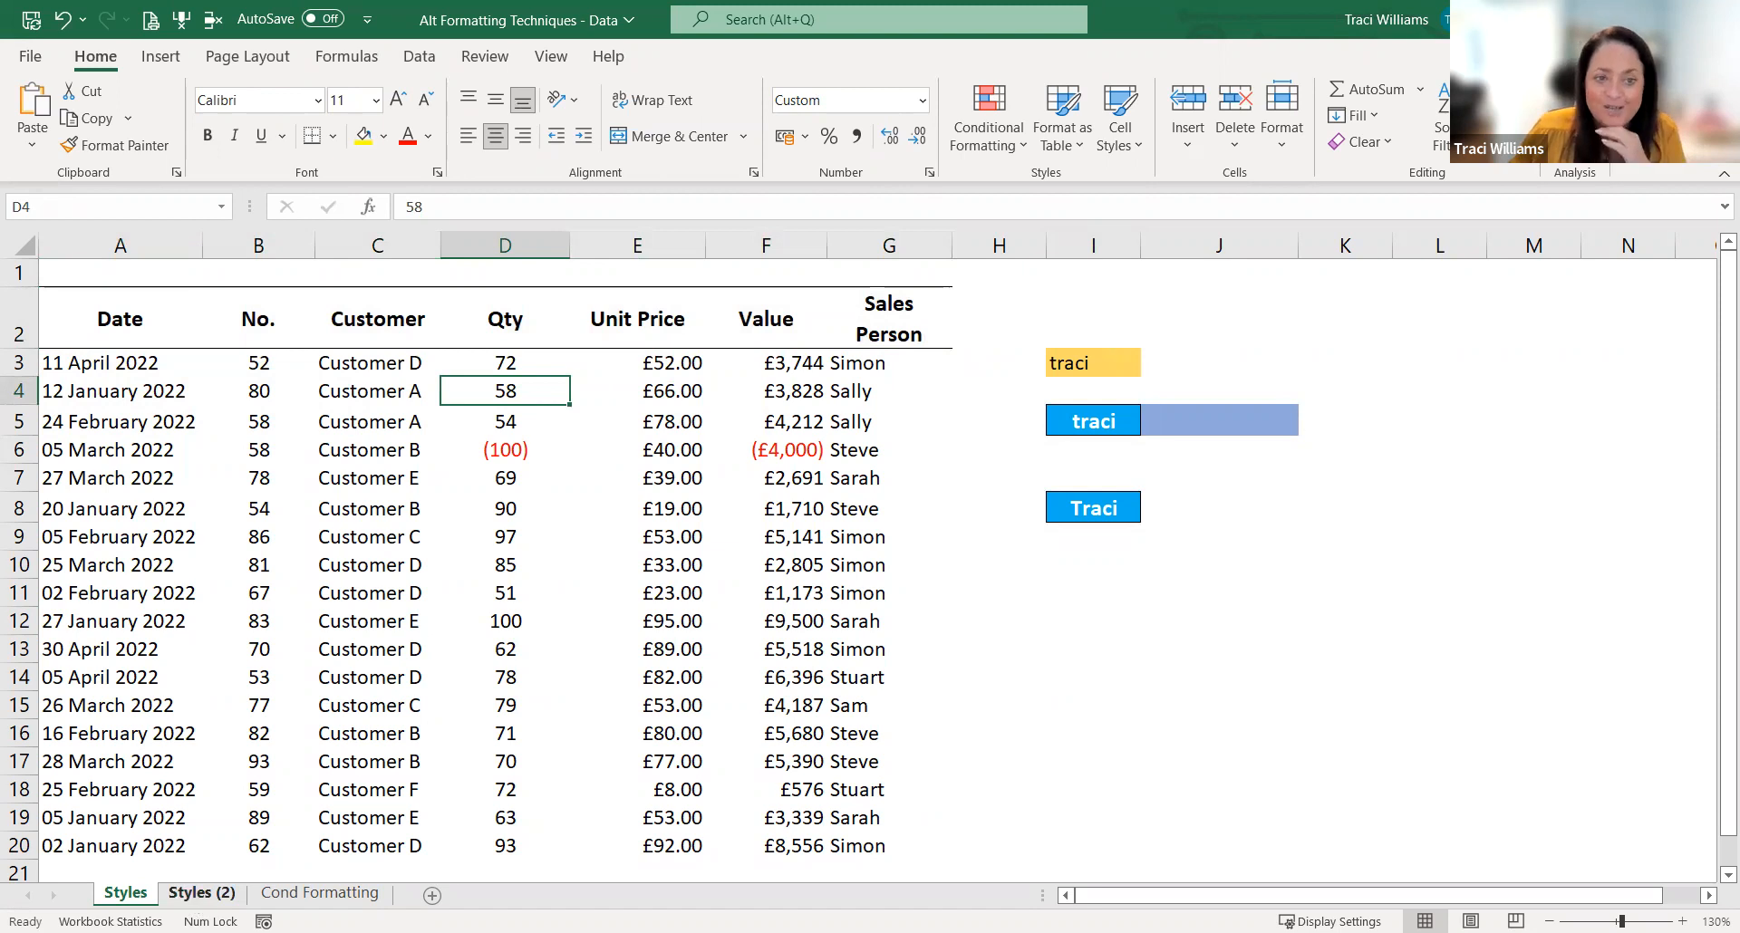
# Step: Apply the TW Header style to the header row A2:G2 on the Styles (2) sheet
pyautogui.click(190, 900)
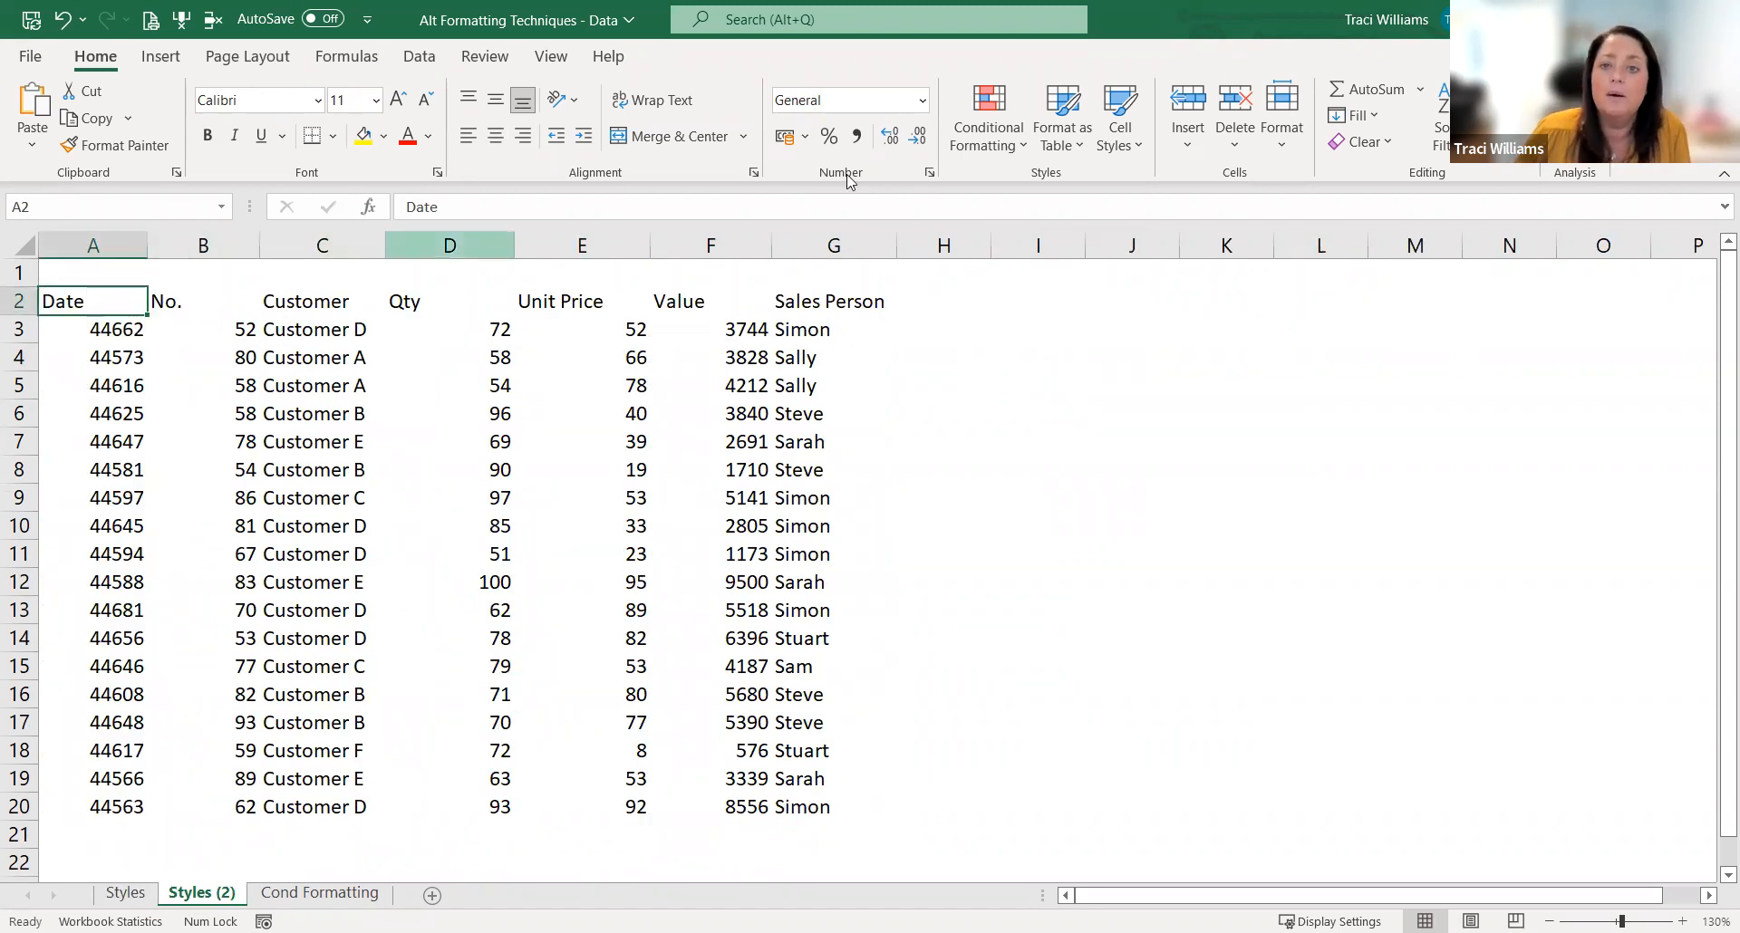
pyautogui.click(1120, 150)
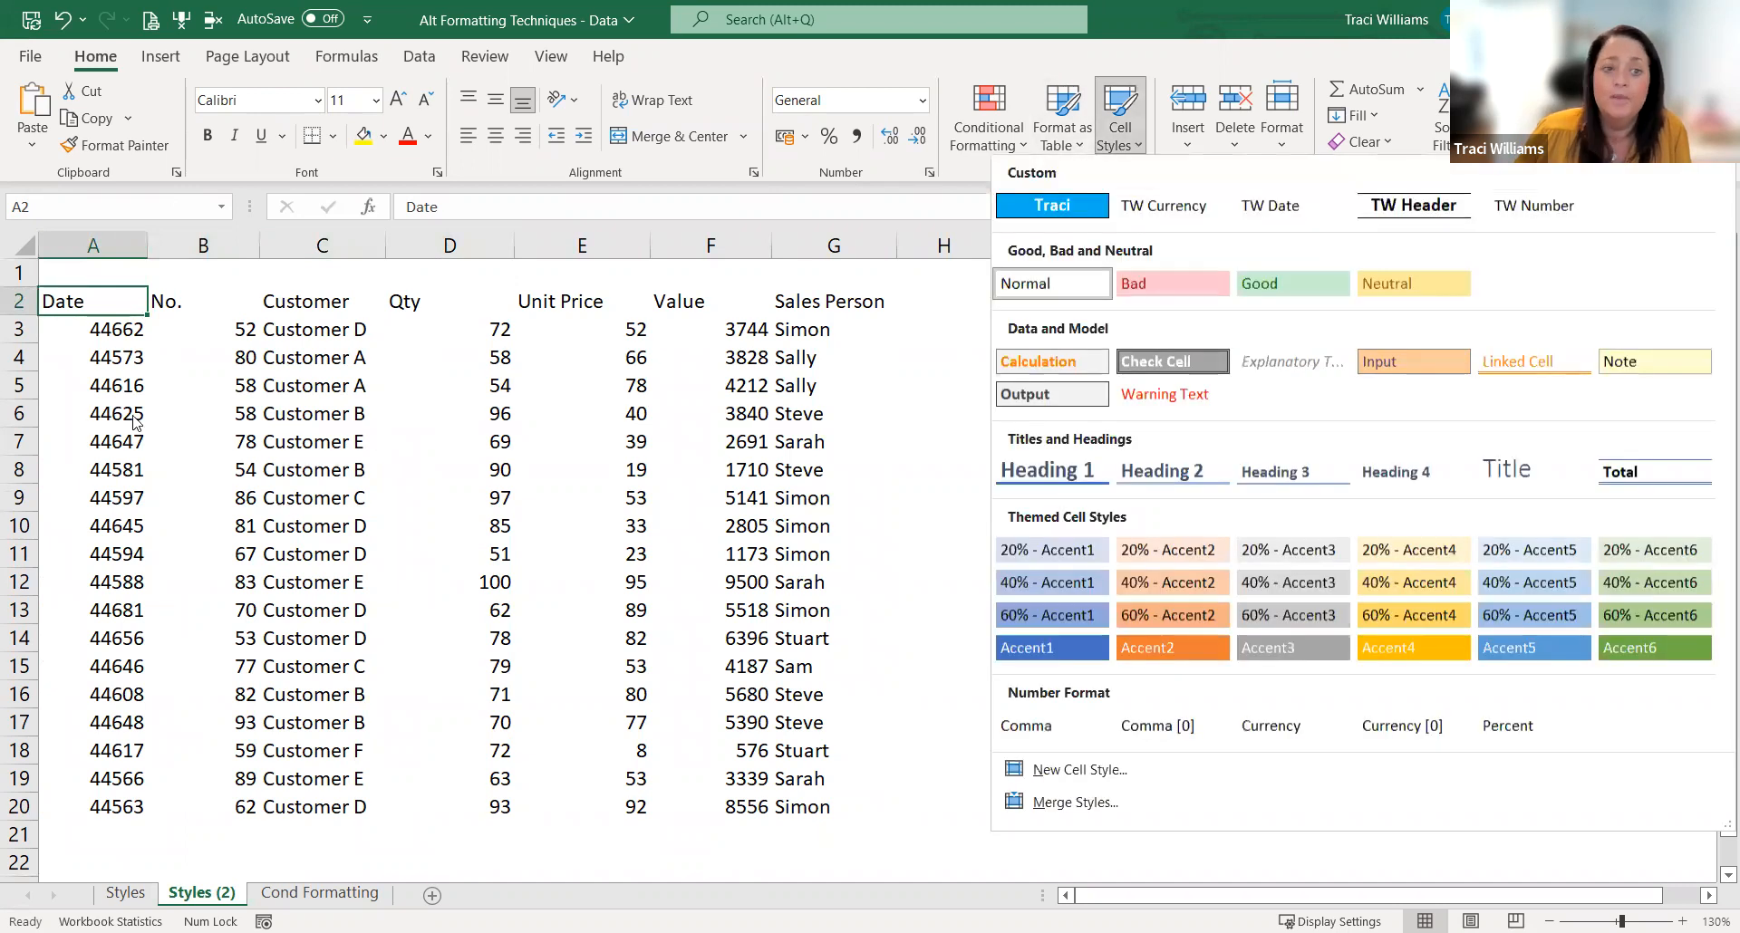
pyautogui.moveTo(60, 299); pyautogui.dragTo(836, 308)
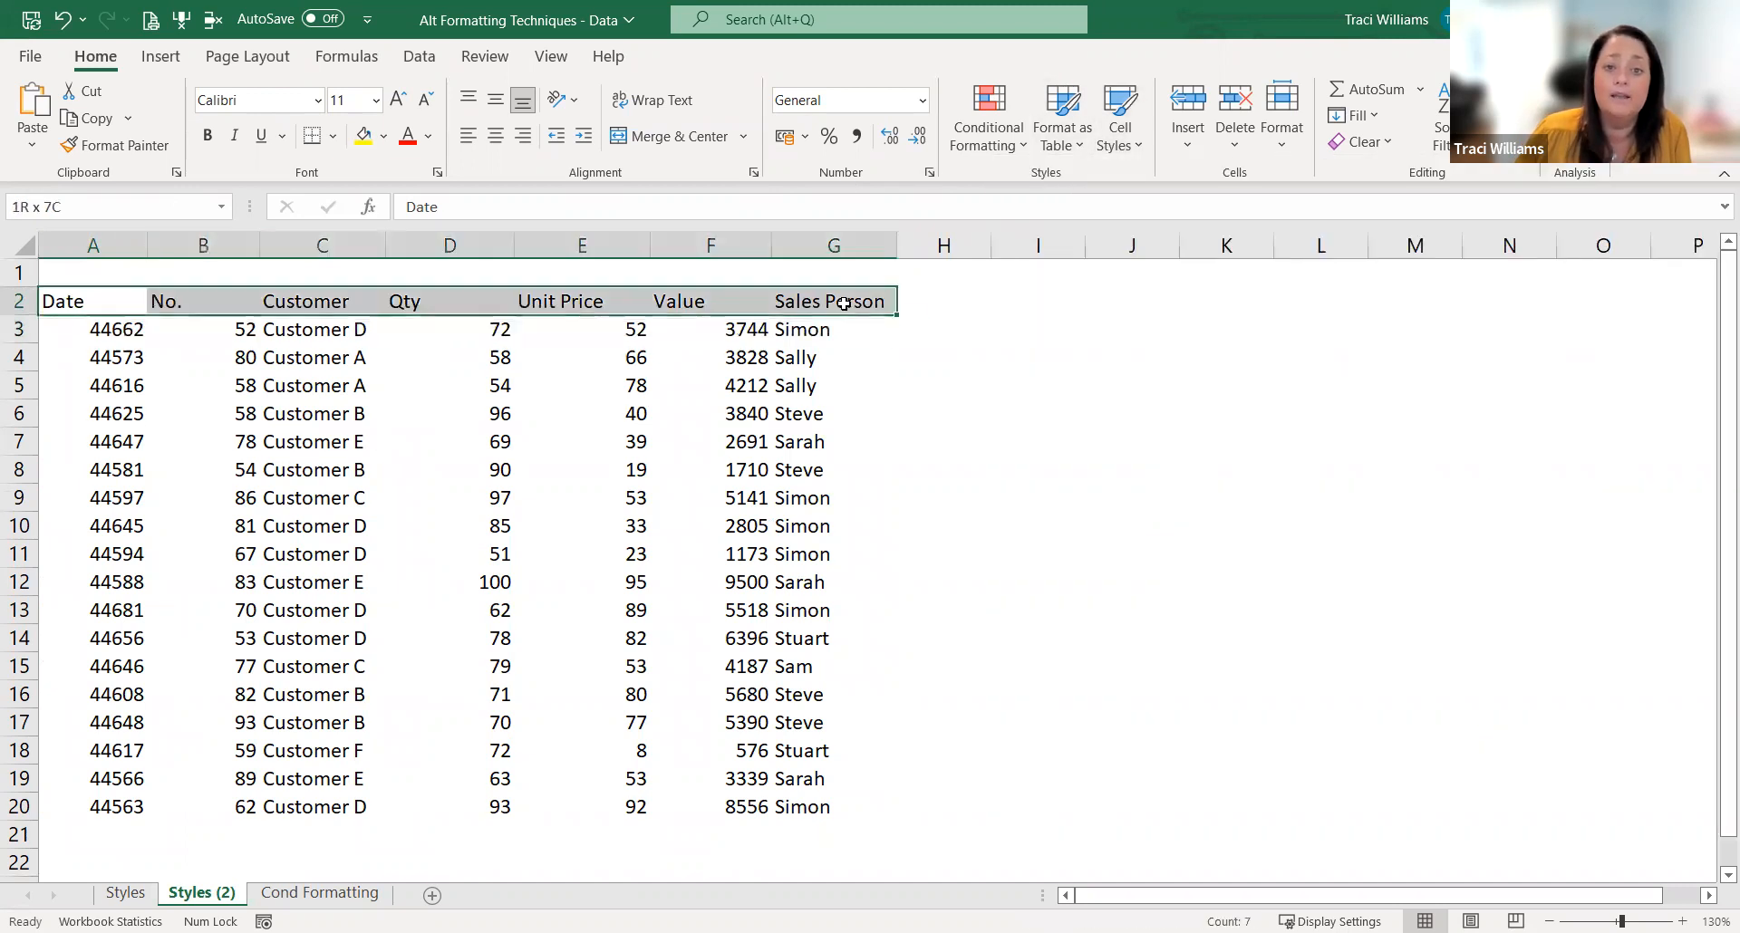
pyautogui.click(1121, 135)
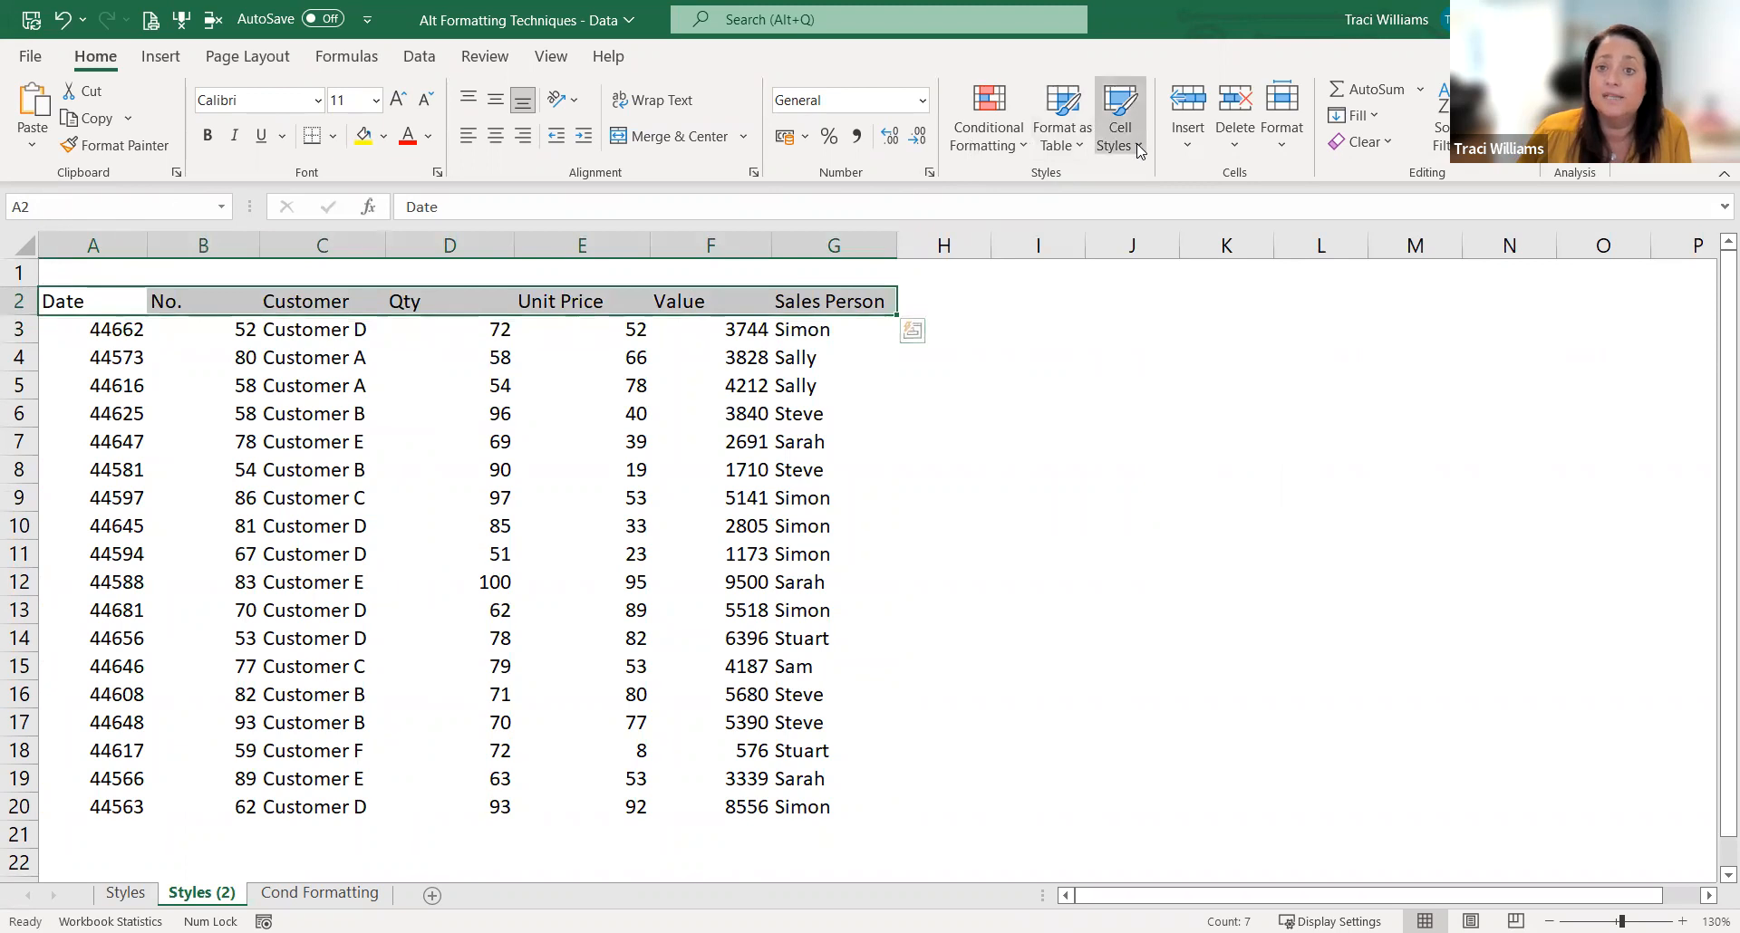
pyautogui.click(1440, 207)
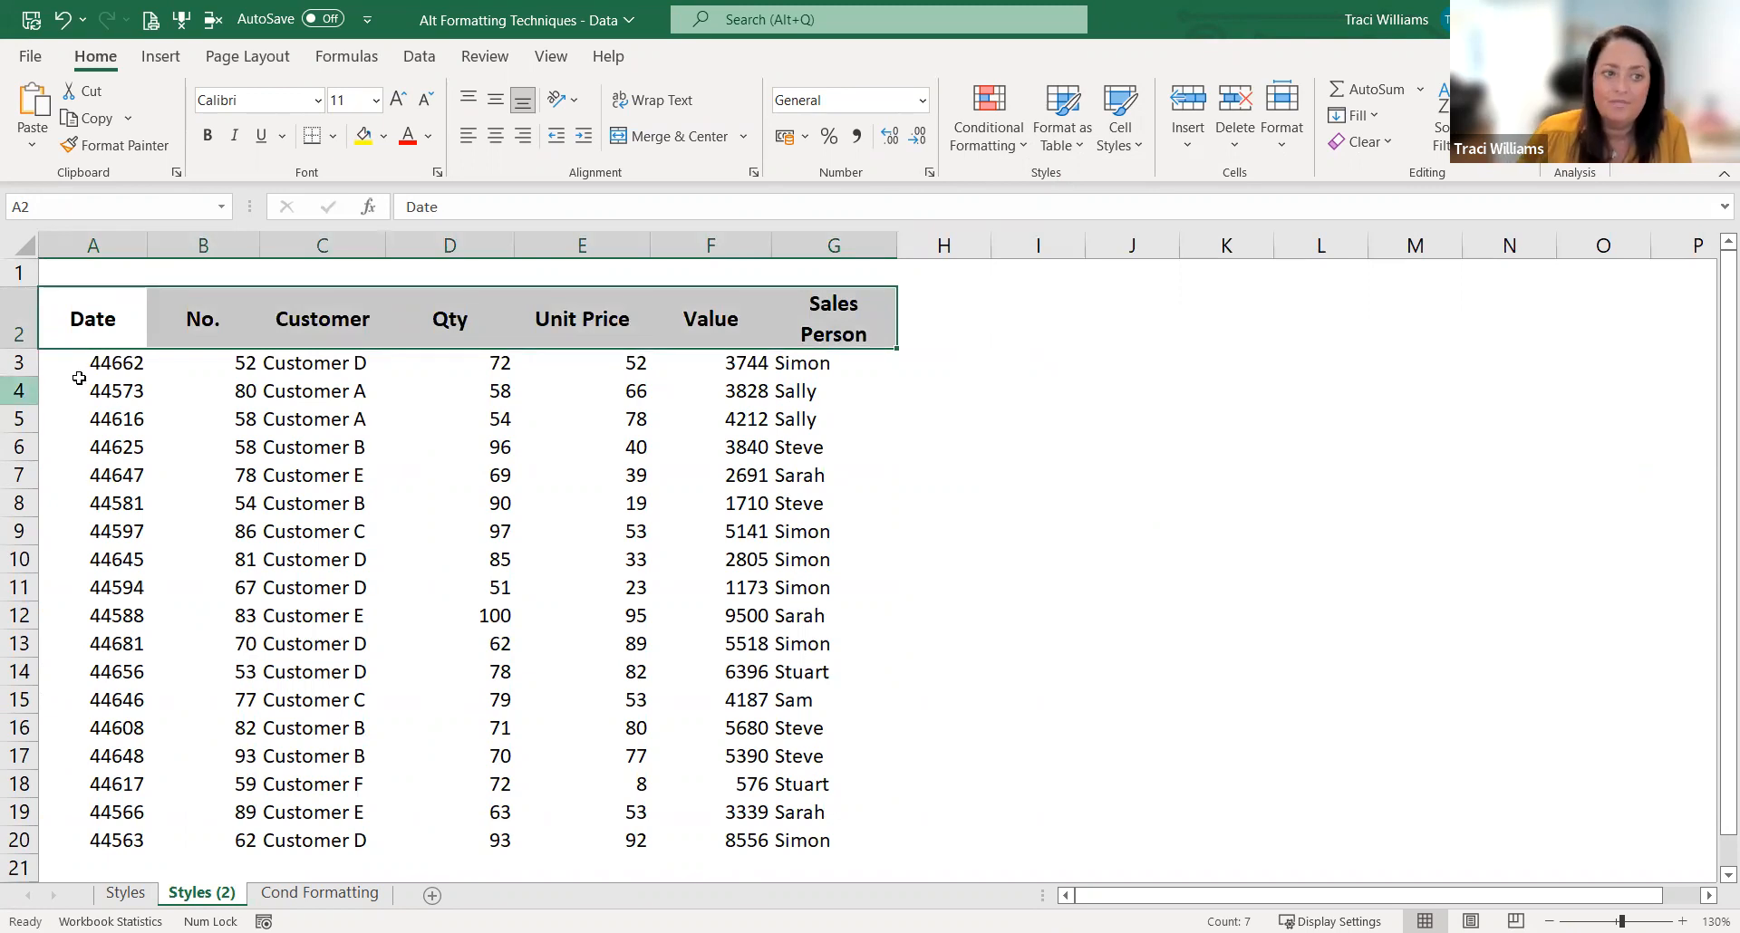
# Step: Apply the TW Date style to the dates in A3:A20 and widen column A to fit them
pyautogui.moveTo(118, 362); pyautogui.dragTo(100, 840)
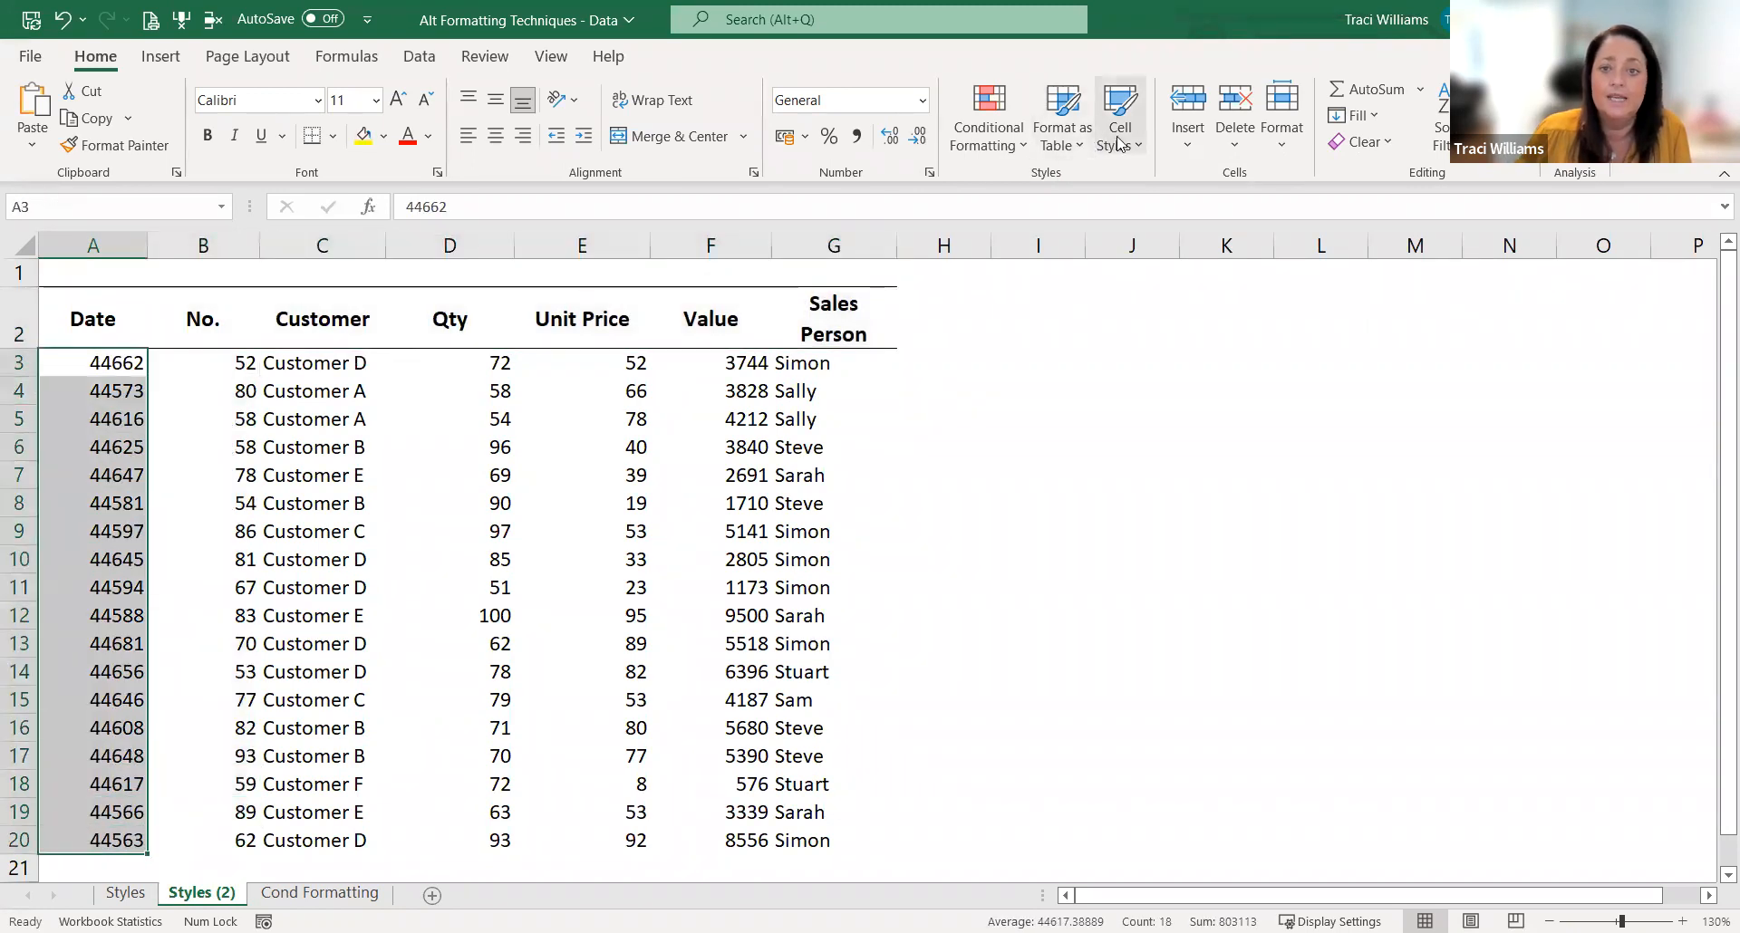
pyautogui.hotkey('alt', 'h')
pyautogui.press('j')
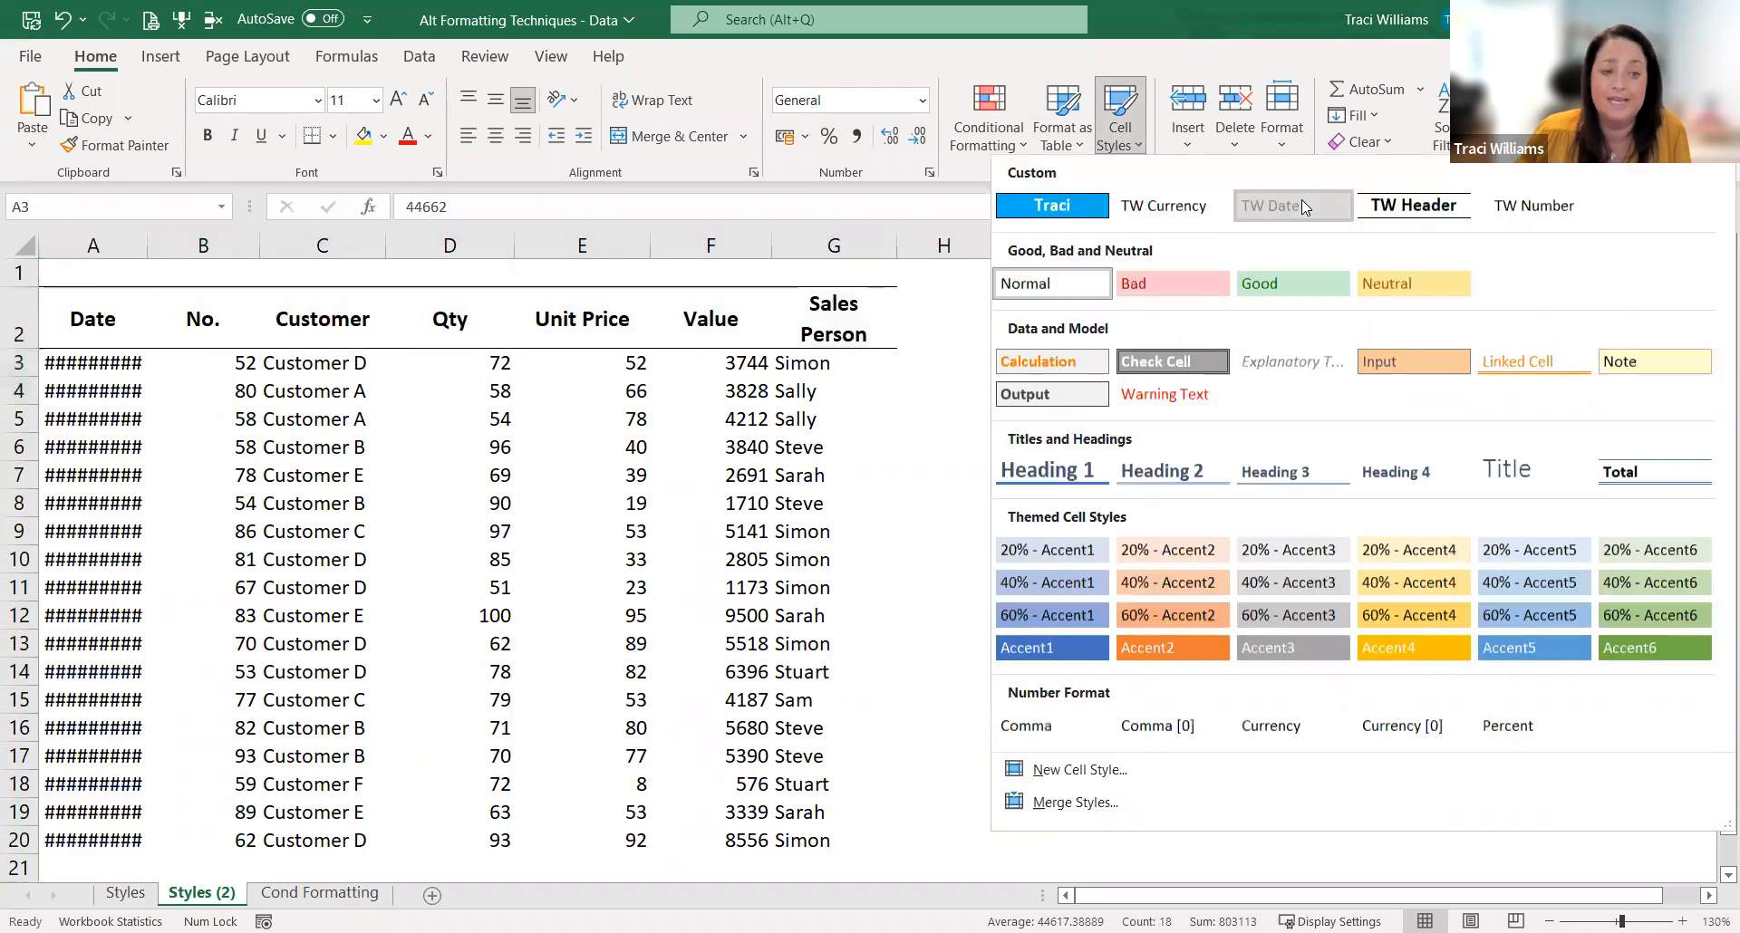
pyautogui.press('Return')
pyautogui.doubleClick(149, 235)
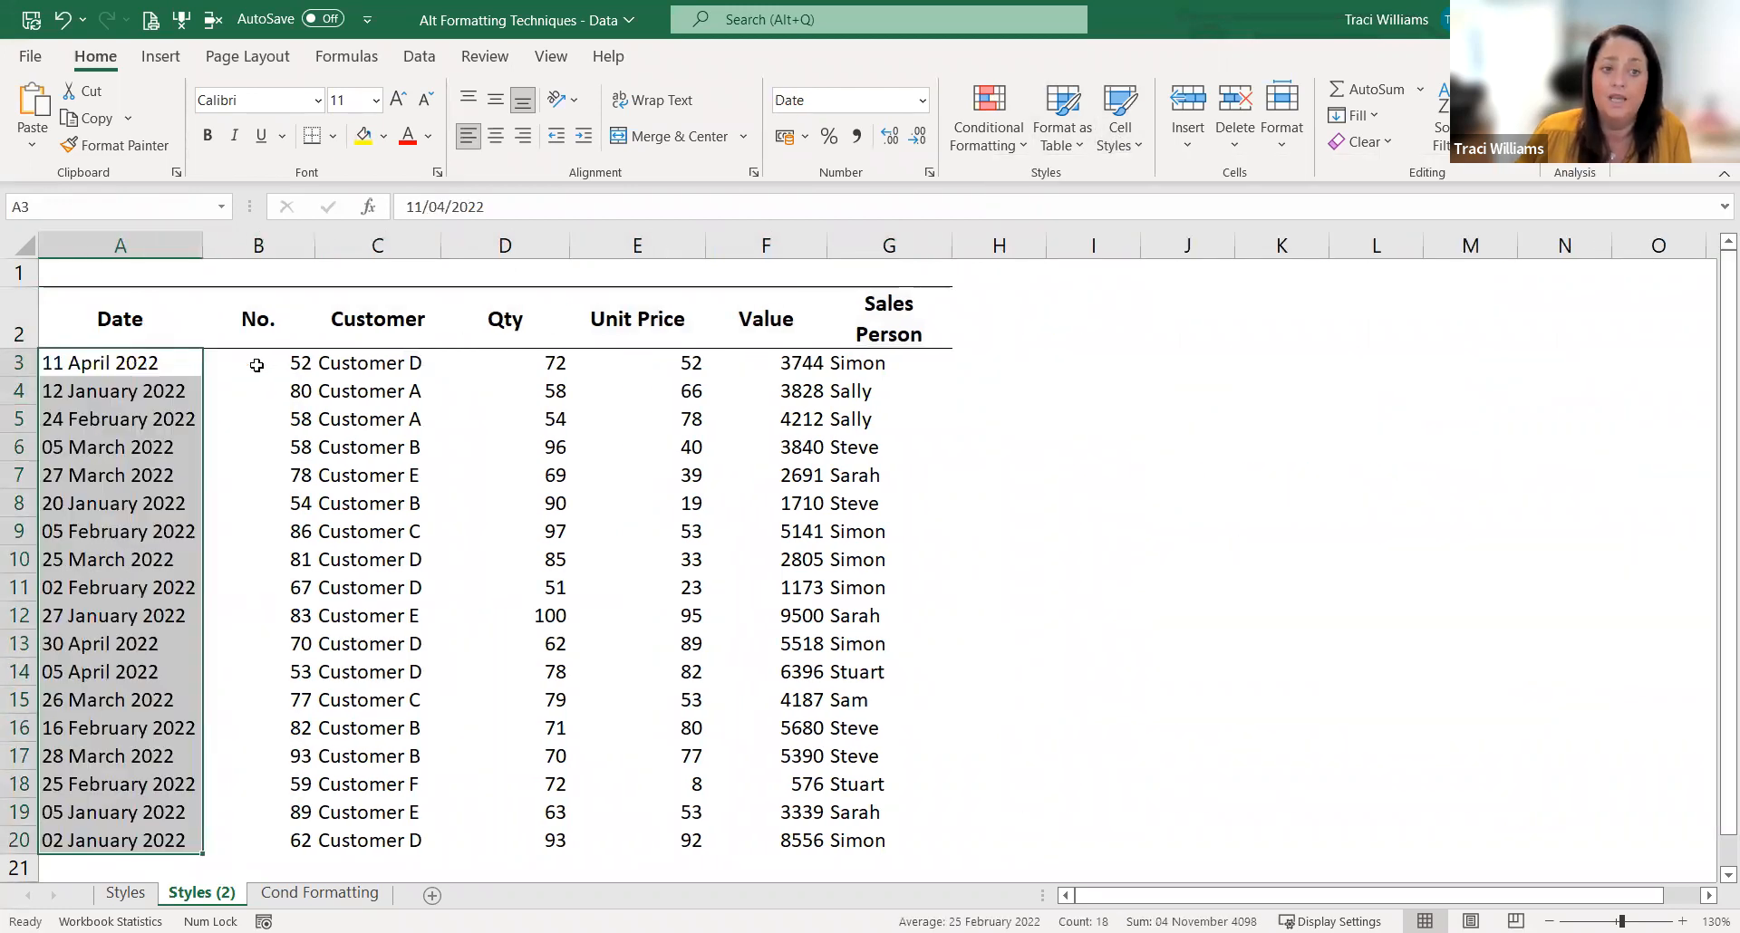
# Step: Apply the TW Number style to the No. and Qty values in B3:B20 and D3:D20
pyautogui.moveTo(257, 360); pyautogui.dragTo(267, 836)
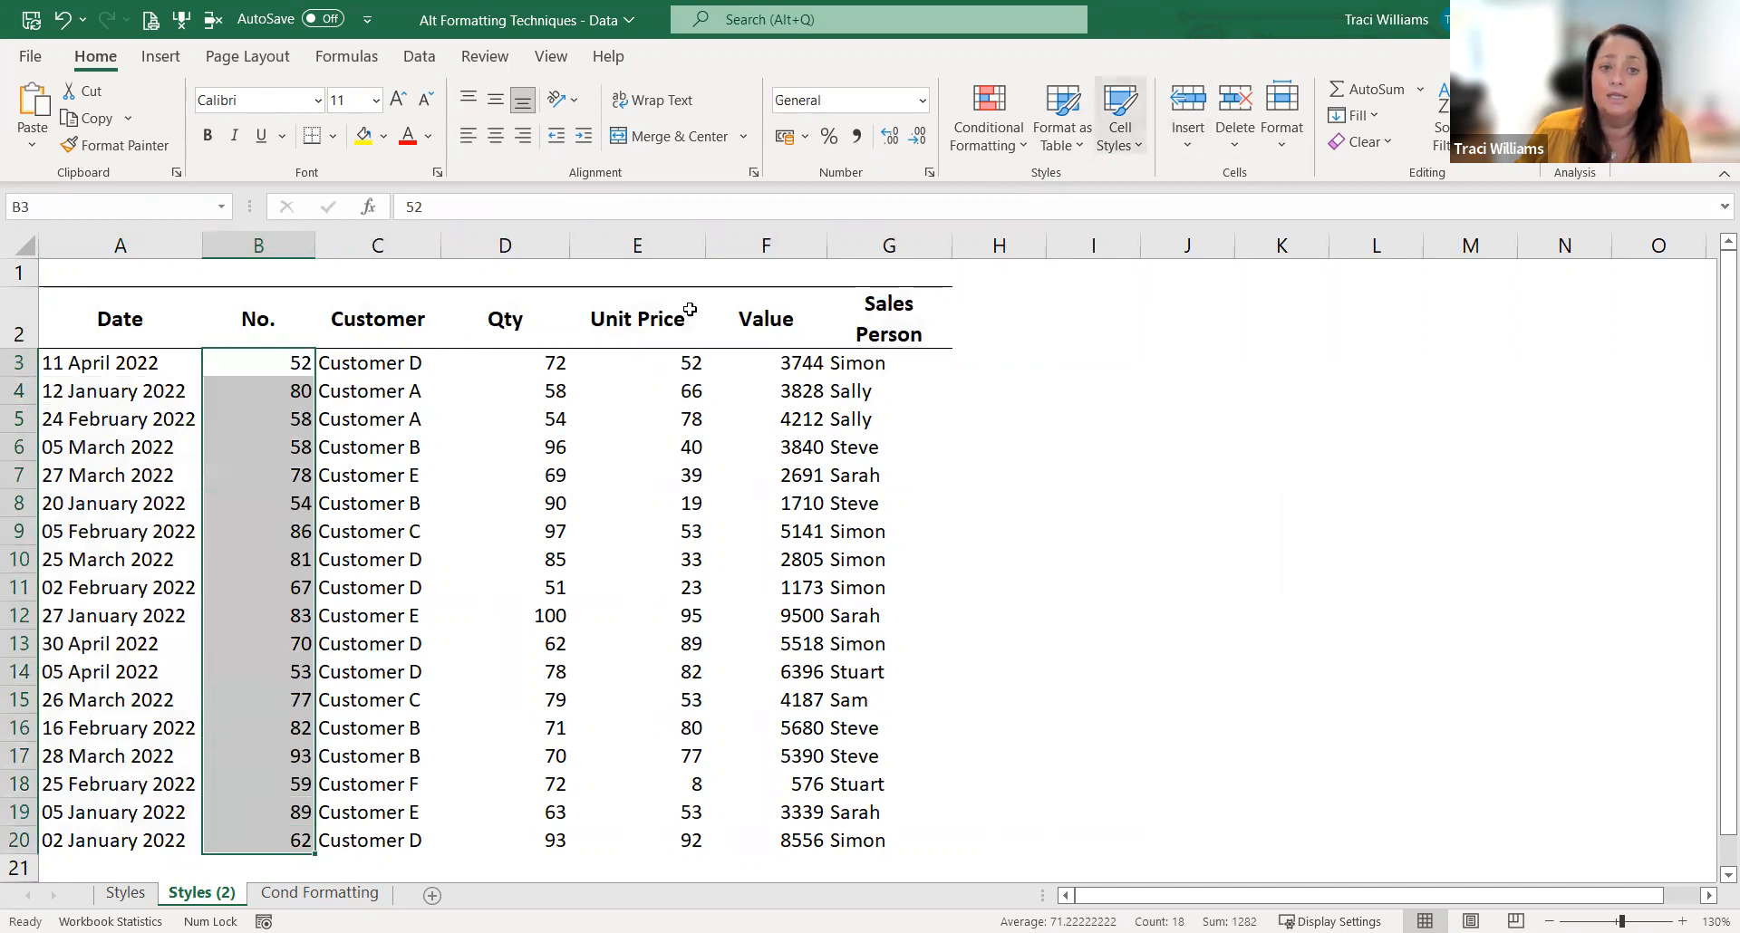
pyautogui.click(563, 363)
pyautogui.moveTo(532, 561); pyautogui.dragTo(525, 847)
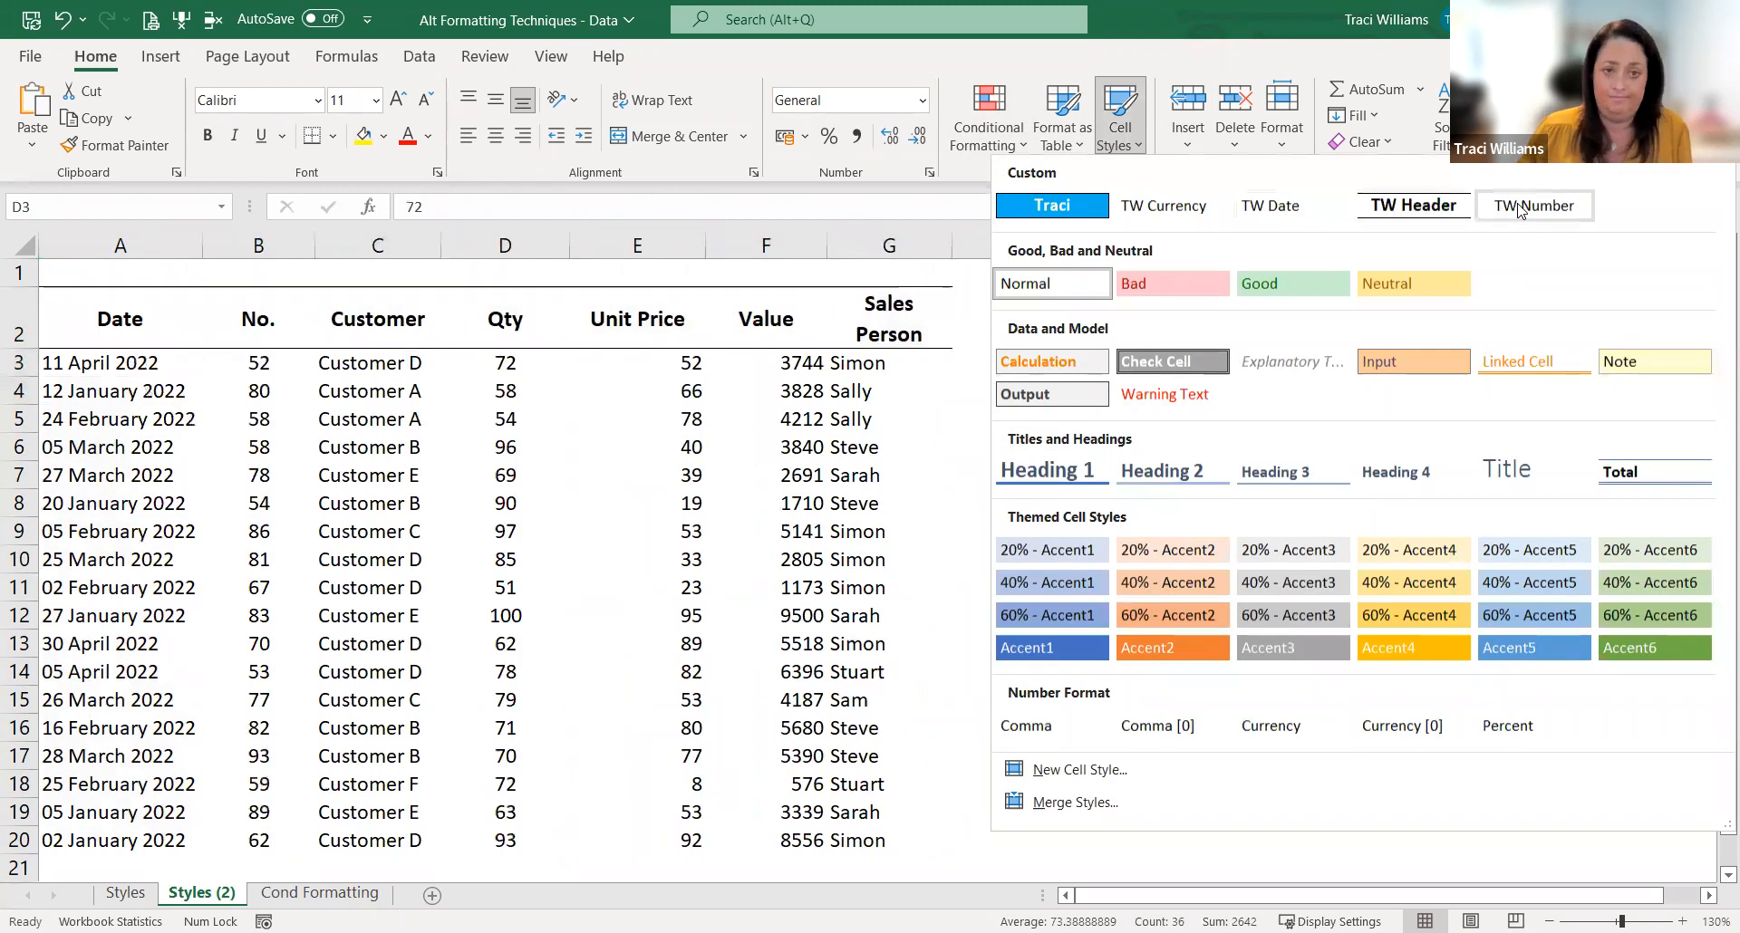
pyautogui.click(1519, 208)
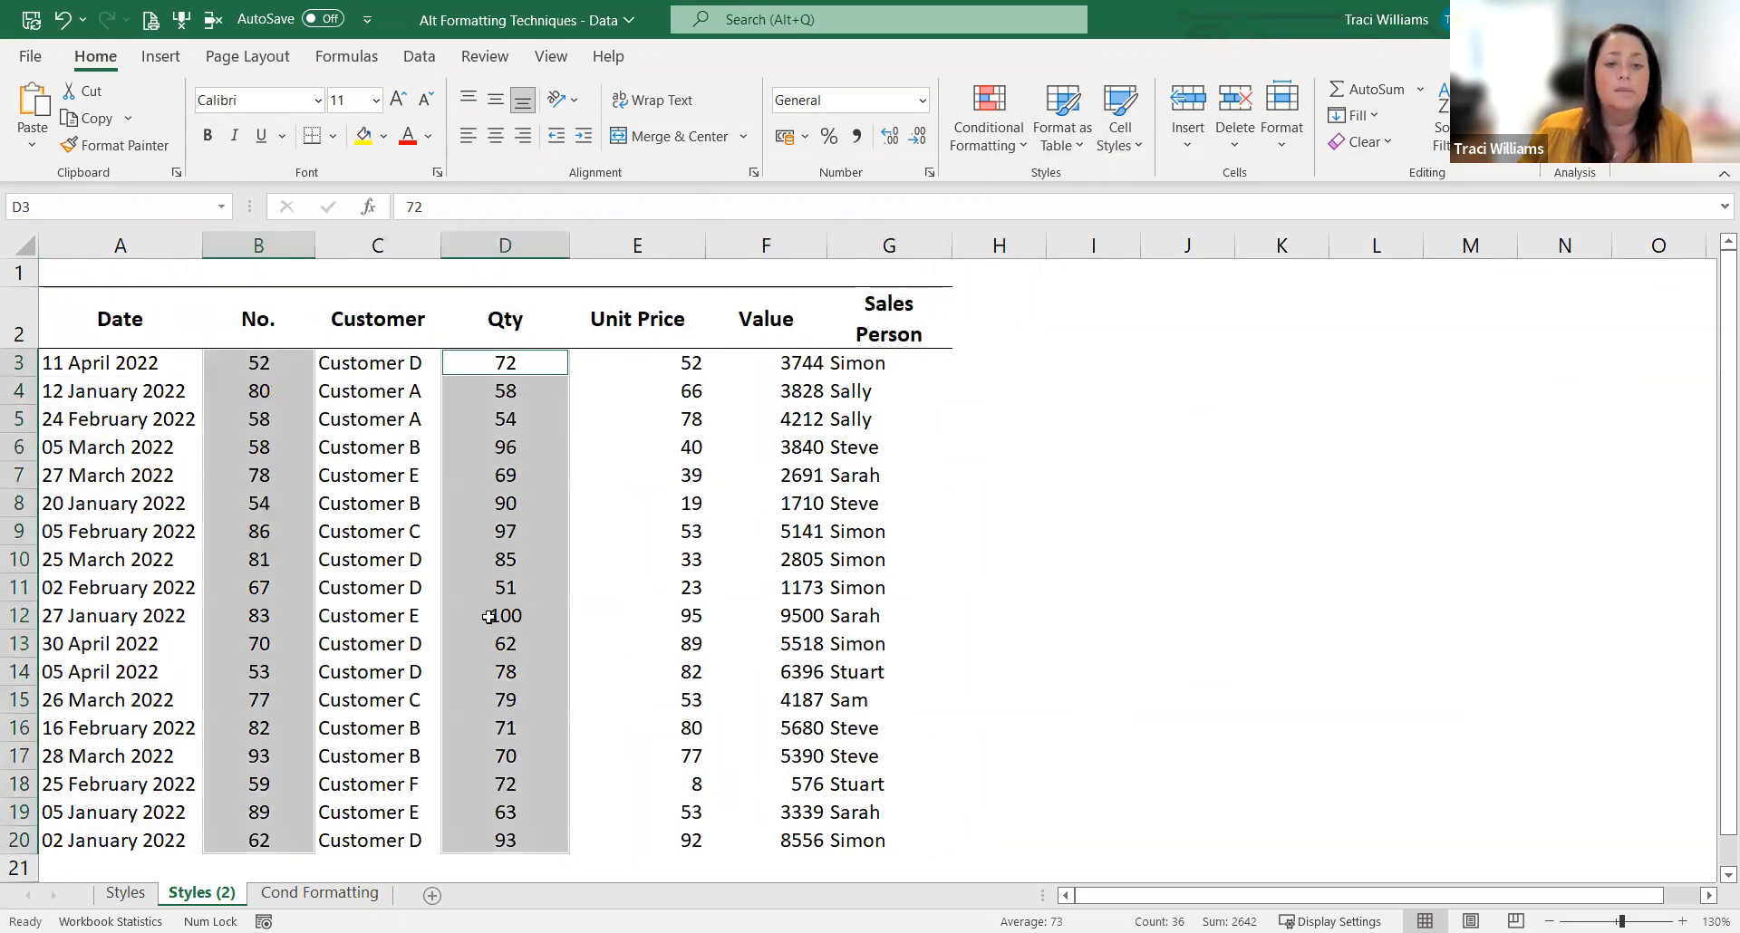
# Step: Set the quantity in D6 to -100 to test the style's negative number format
pyautogui.click(488, 616)
pyautogui.click(514, 450)
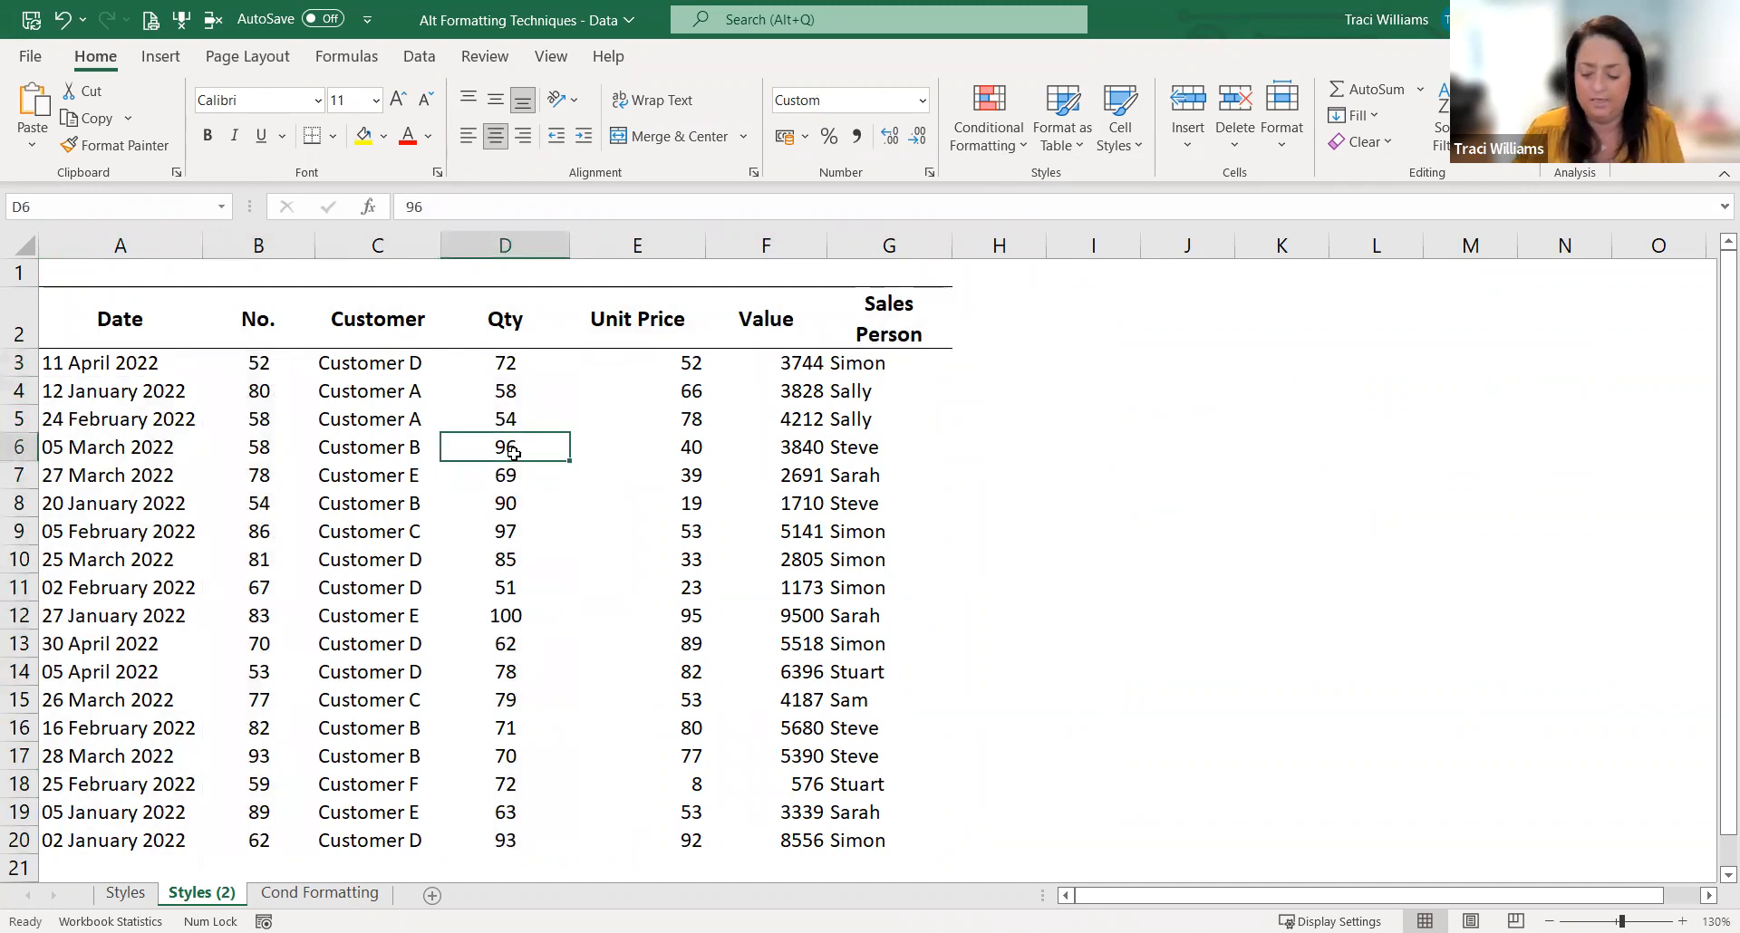
pyautogui.write('-100')
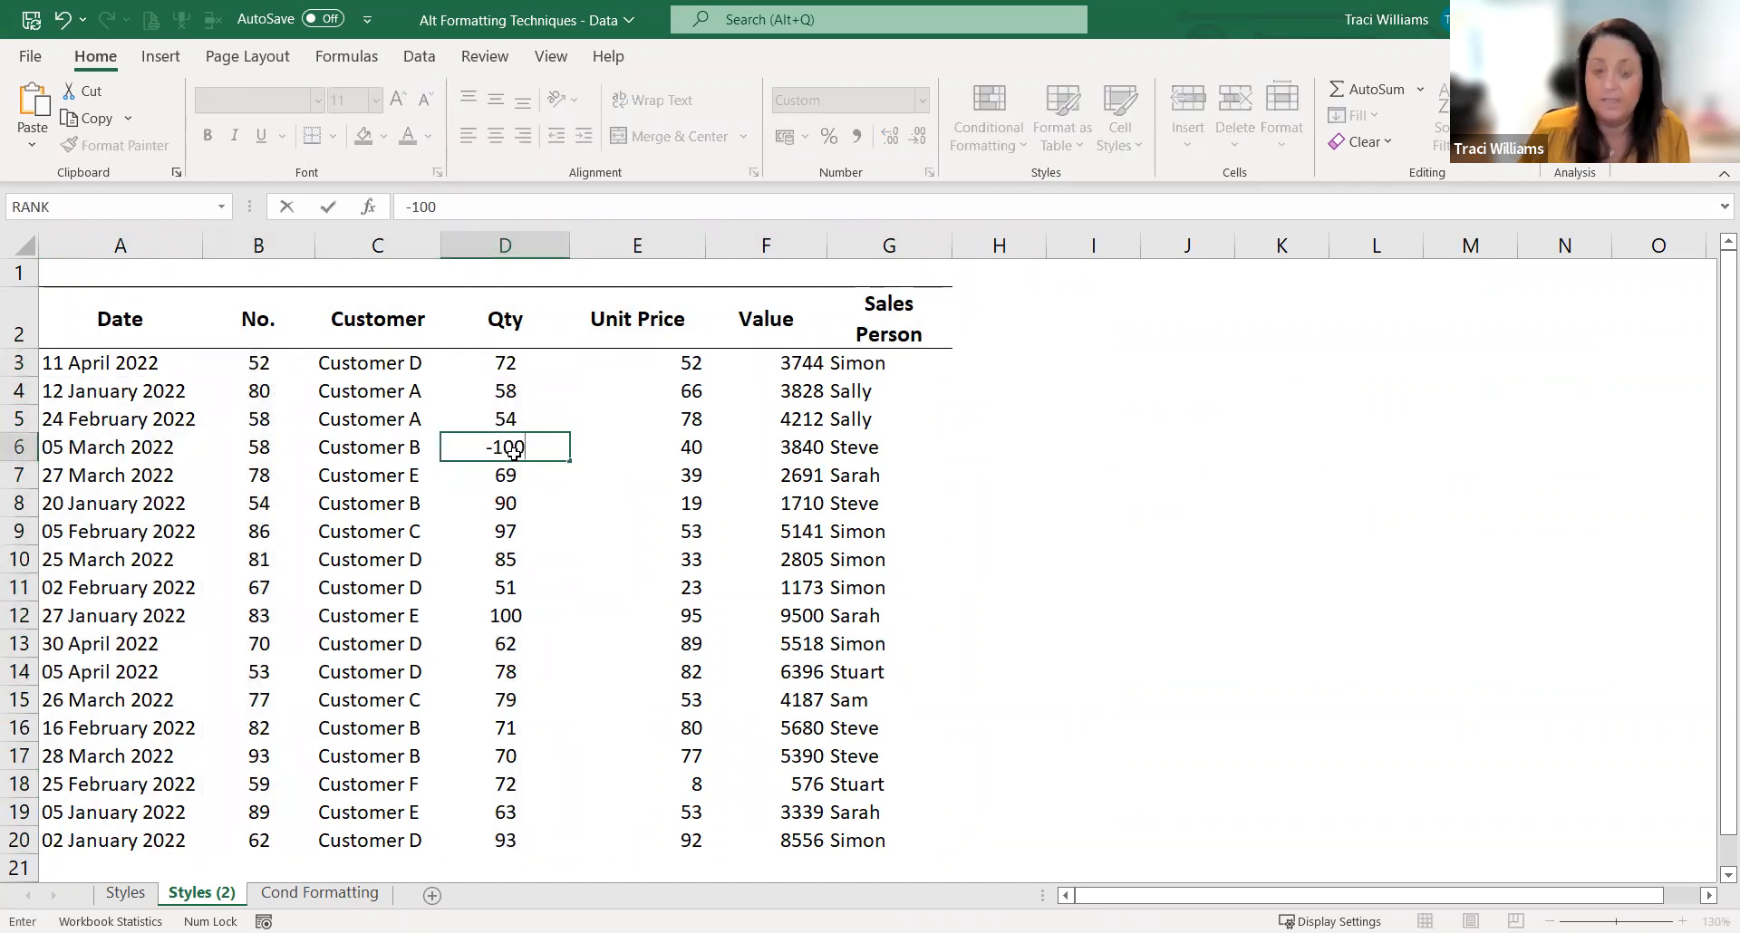
pyautogui.press('Return')
# Step: Apply the TW Currency style to the Unit Price and Value figures in E3:F20, and centre the Unit Price values
pyautogui.moveTo(675, 360); pyautogui.dragTo(656, 844)
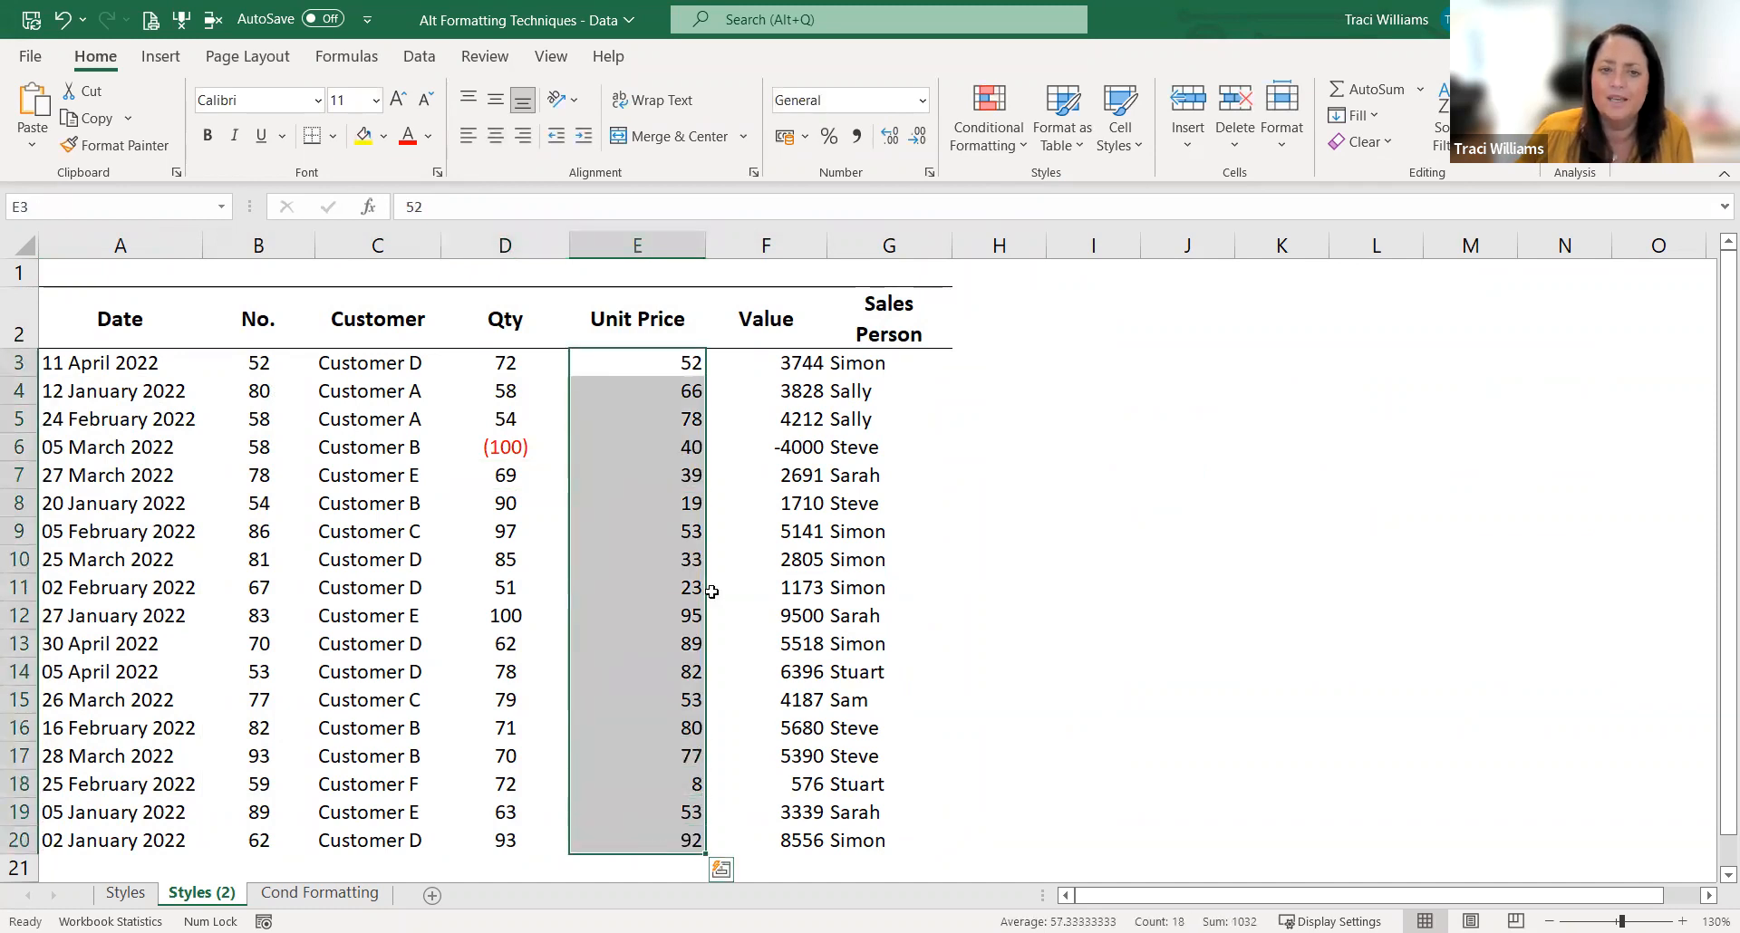
pyautogui.moveTo(688, 367); pyautogui.dragTo(752, 830)
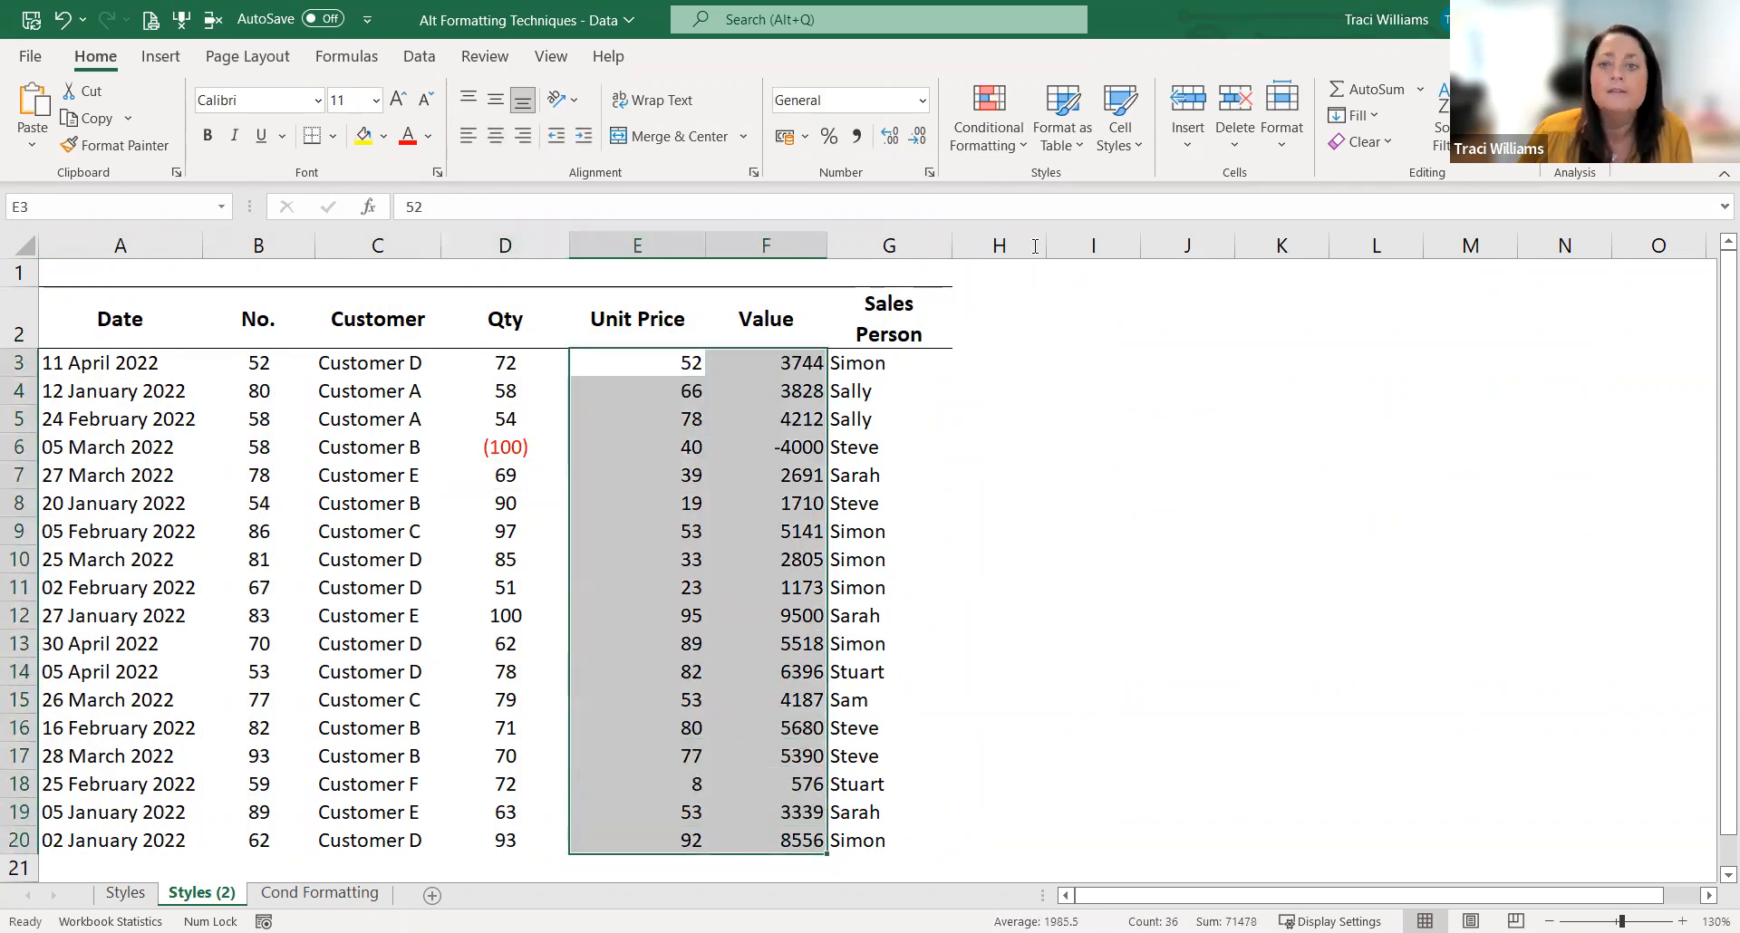
pyautogui.click(1128, 147)
pyautogui.click(1179, 205)
pyautogui.moveTo(656, 362); pyautogui.dragTo(641, 825)
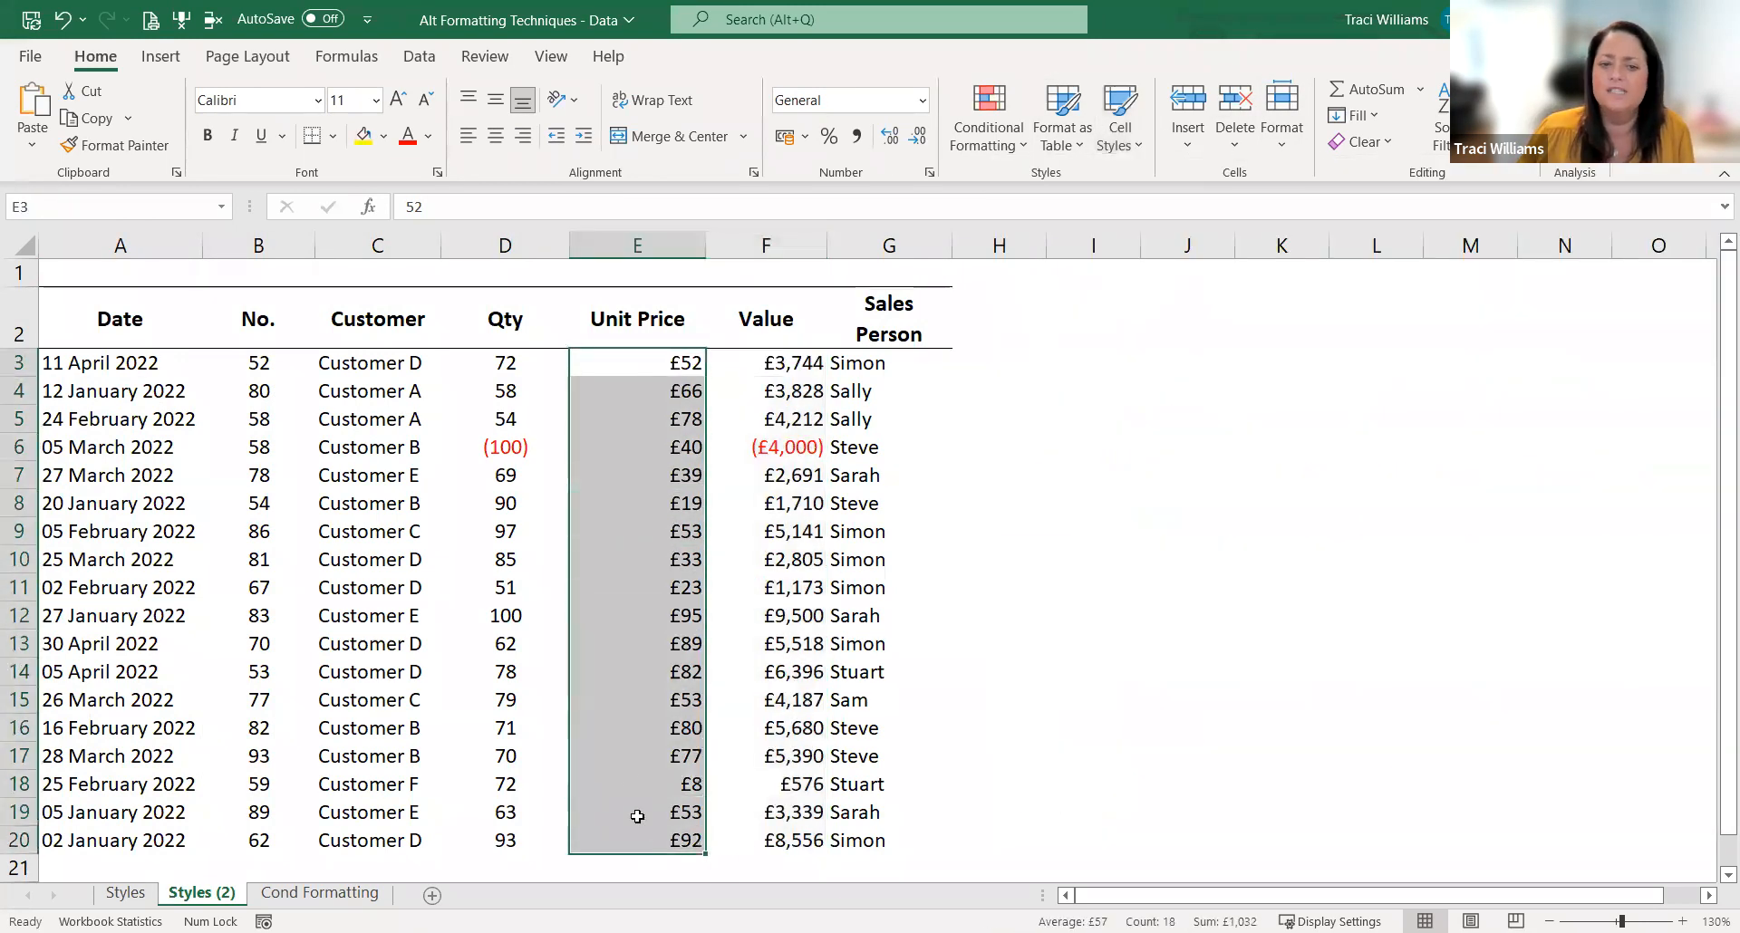
pyautogui.click(495, 136)
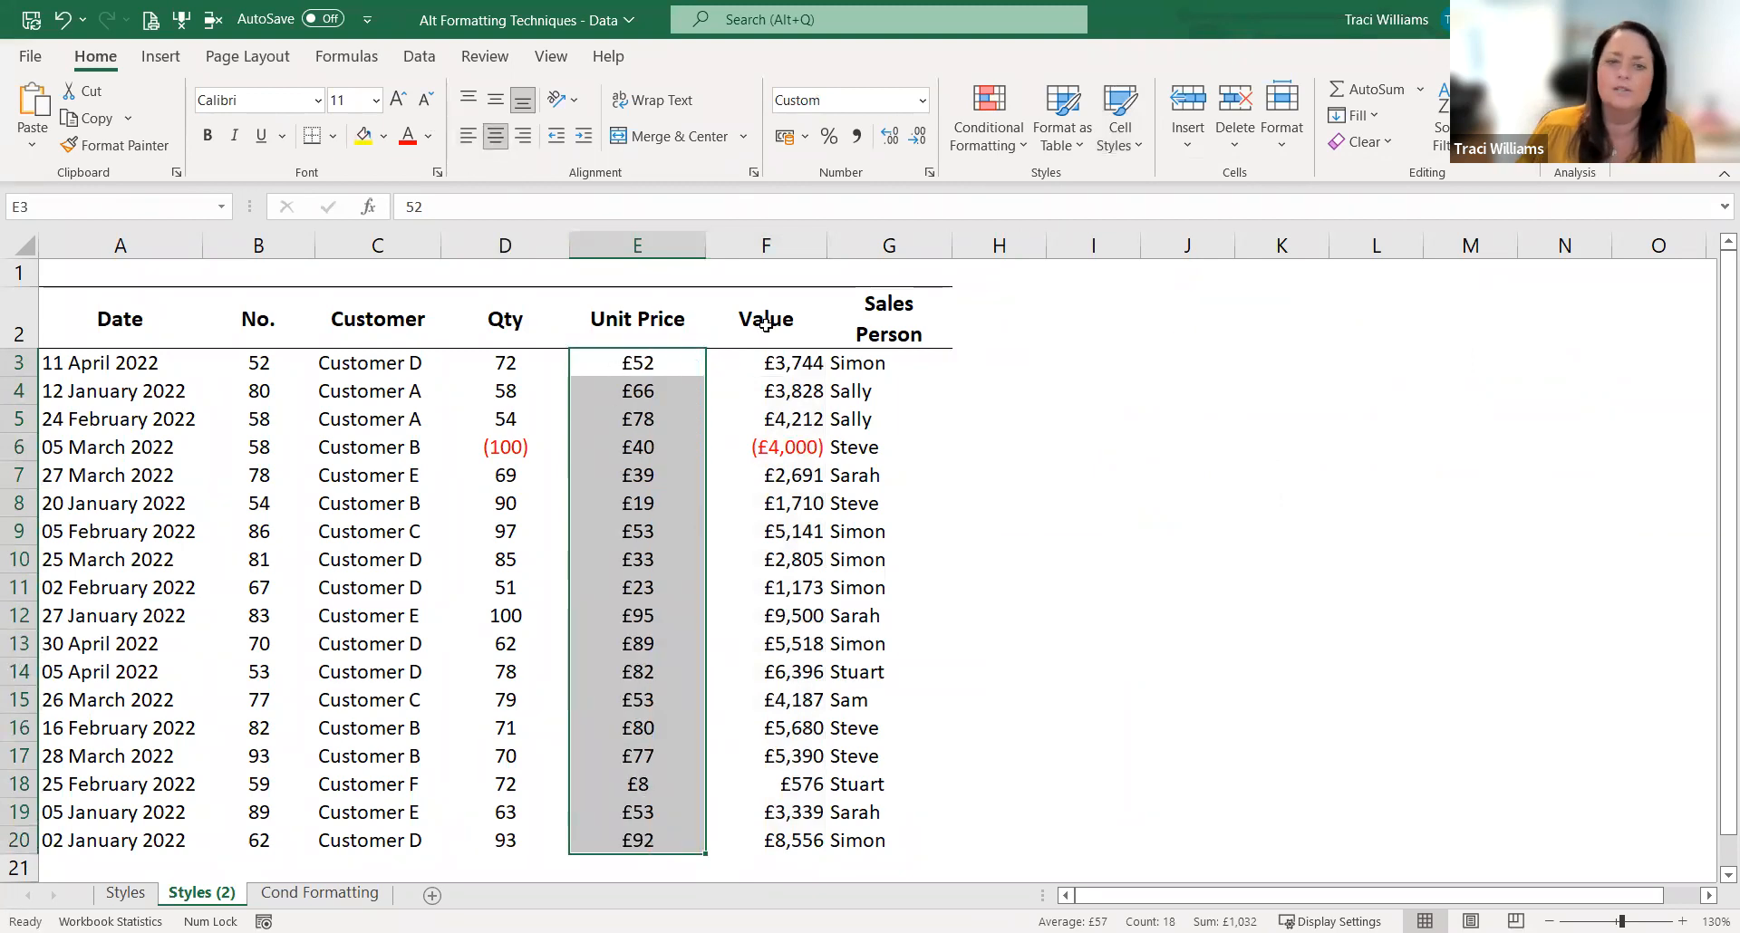
# Step: Review the custom cell styles available for the Sales Person header cell G2
pyautogui.click(848, 352)
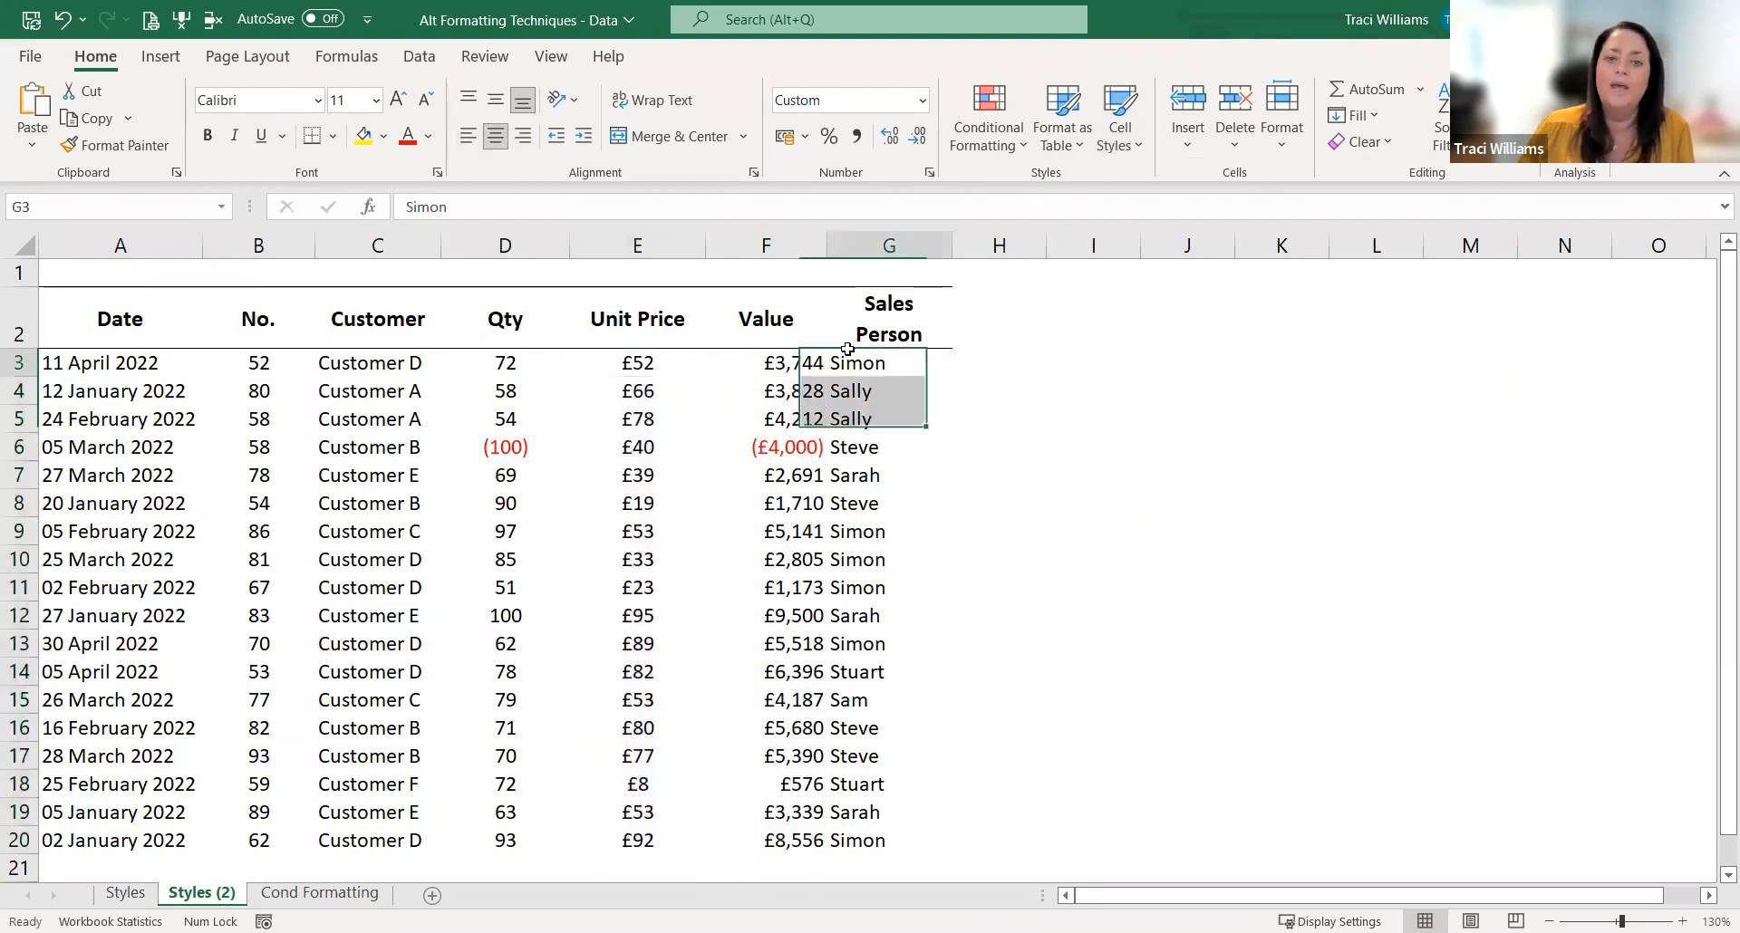
pyautogui.click(860, 326)
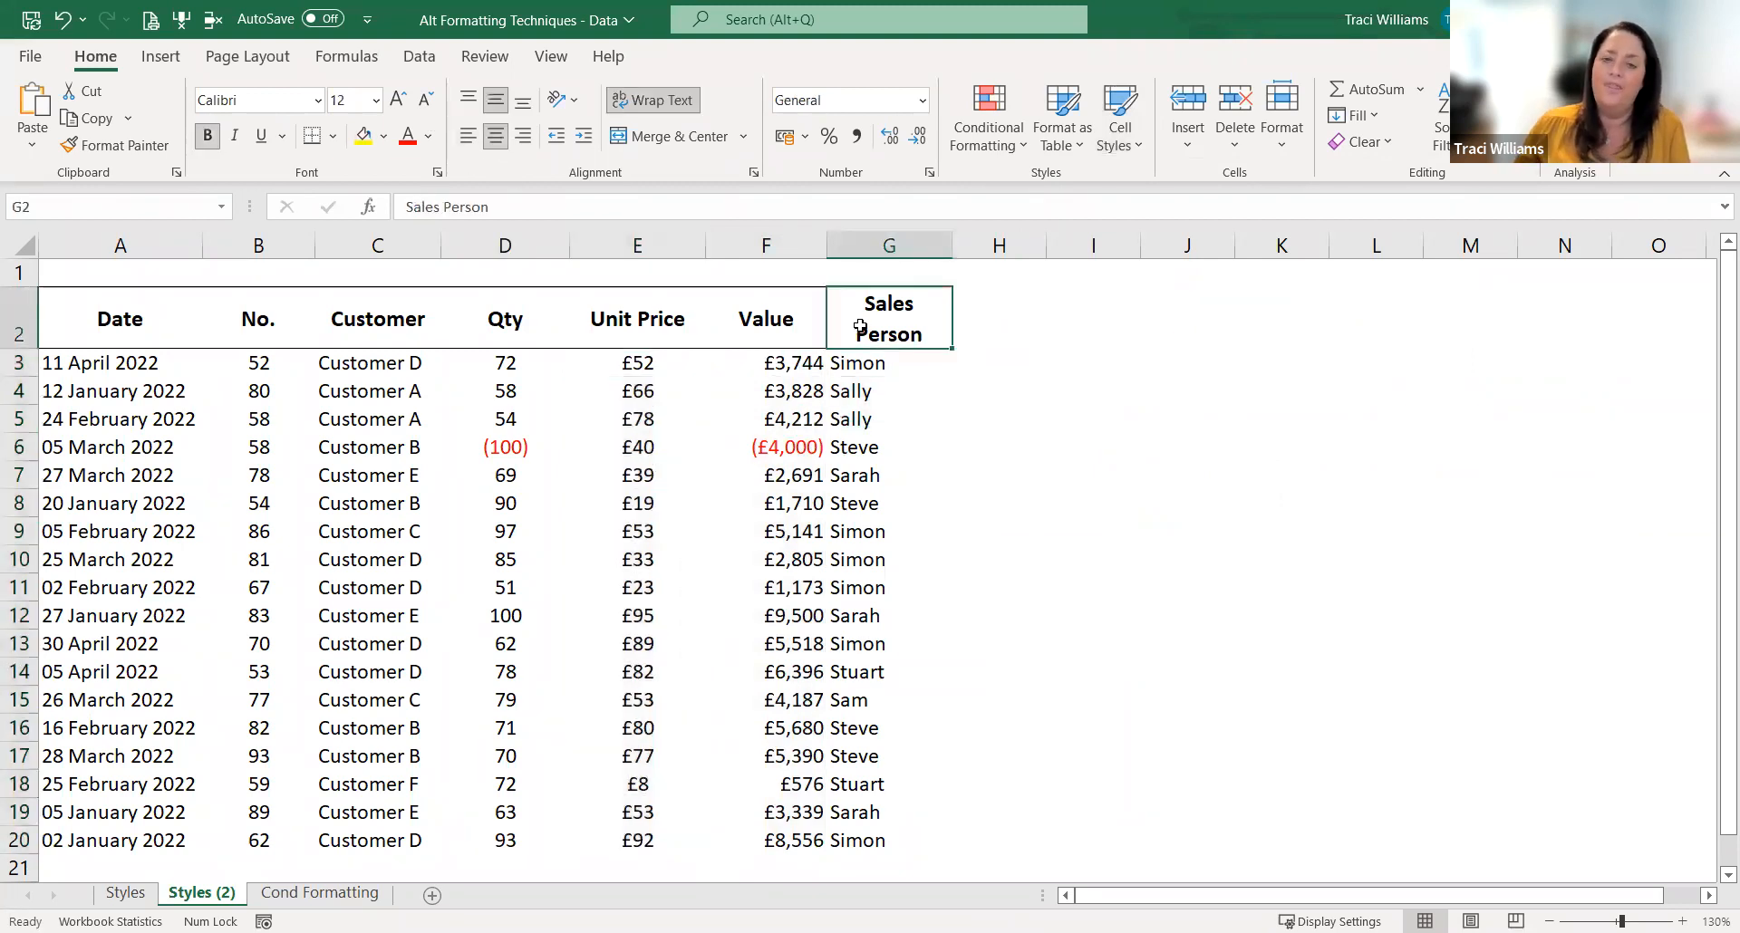
pyautogui.click(1126, 133)
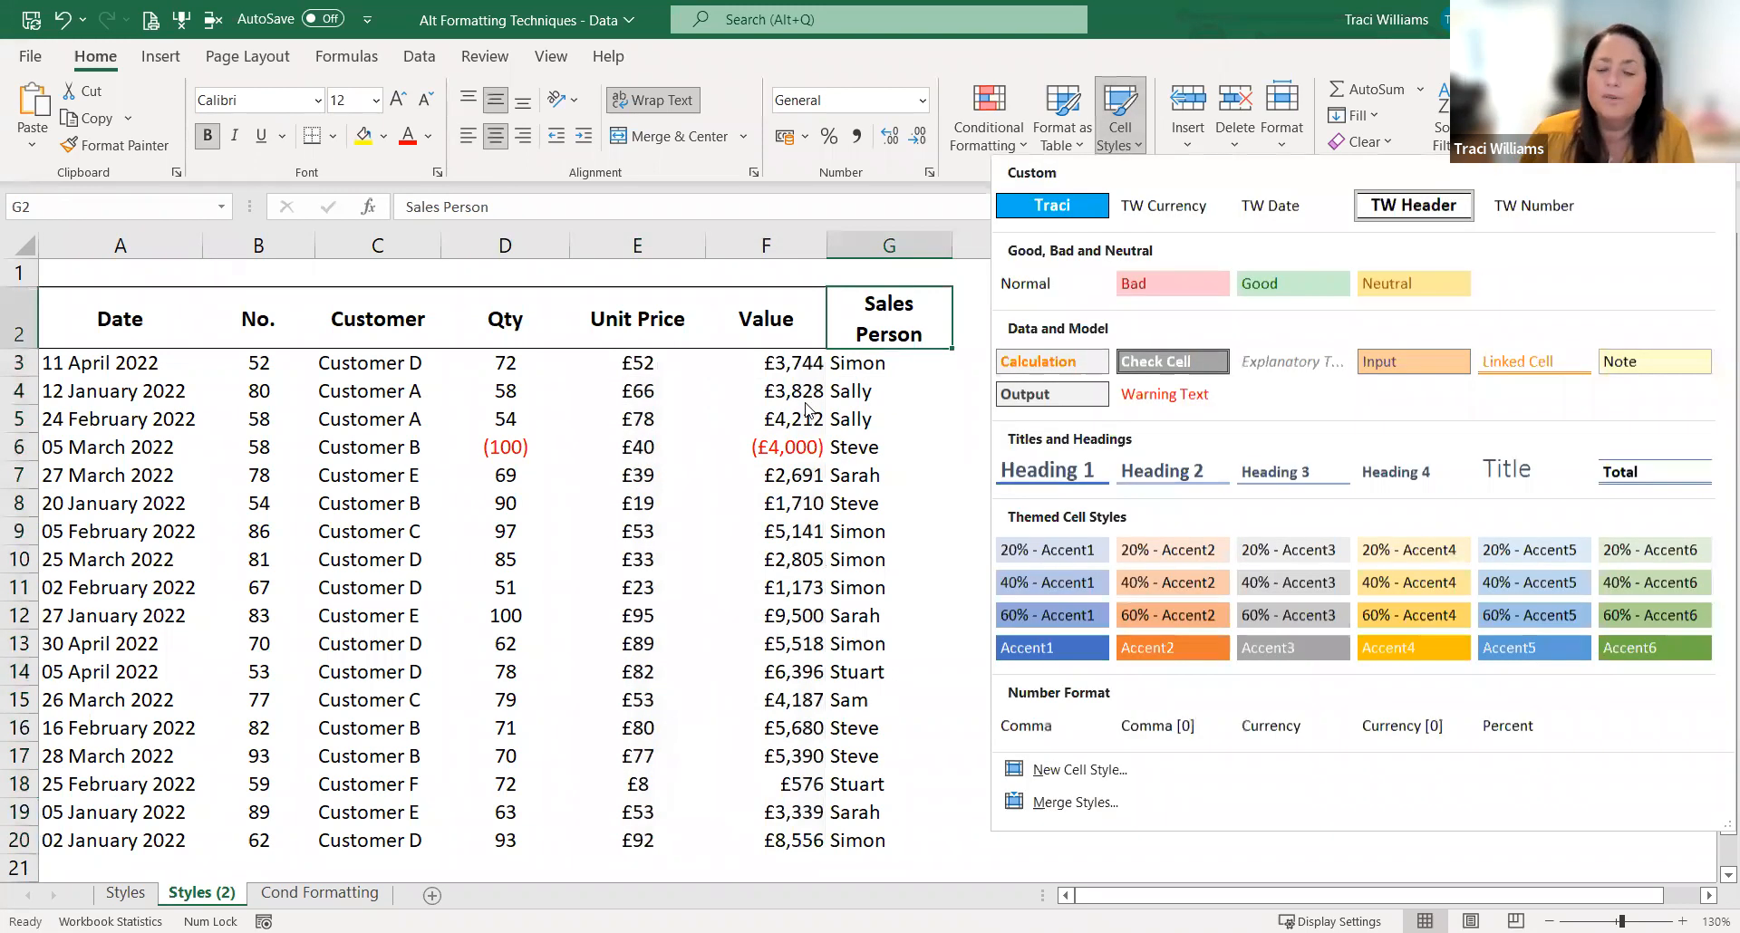
pyautogui.click(804, 403)
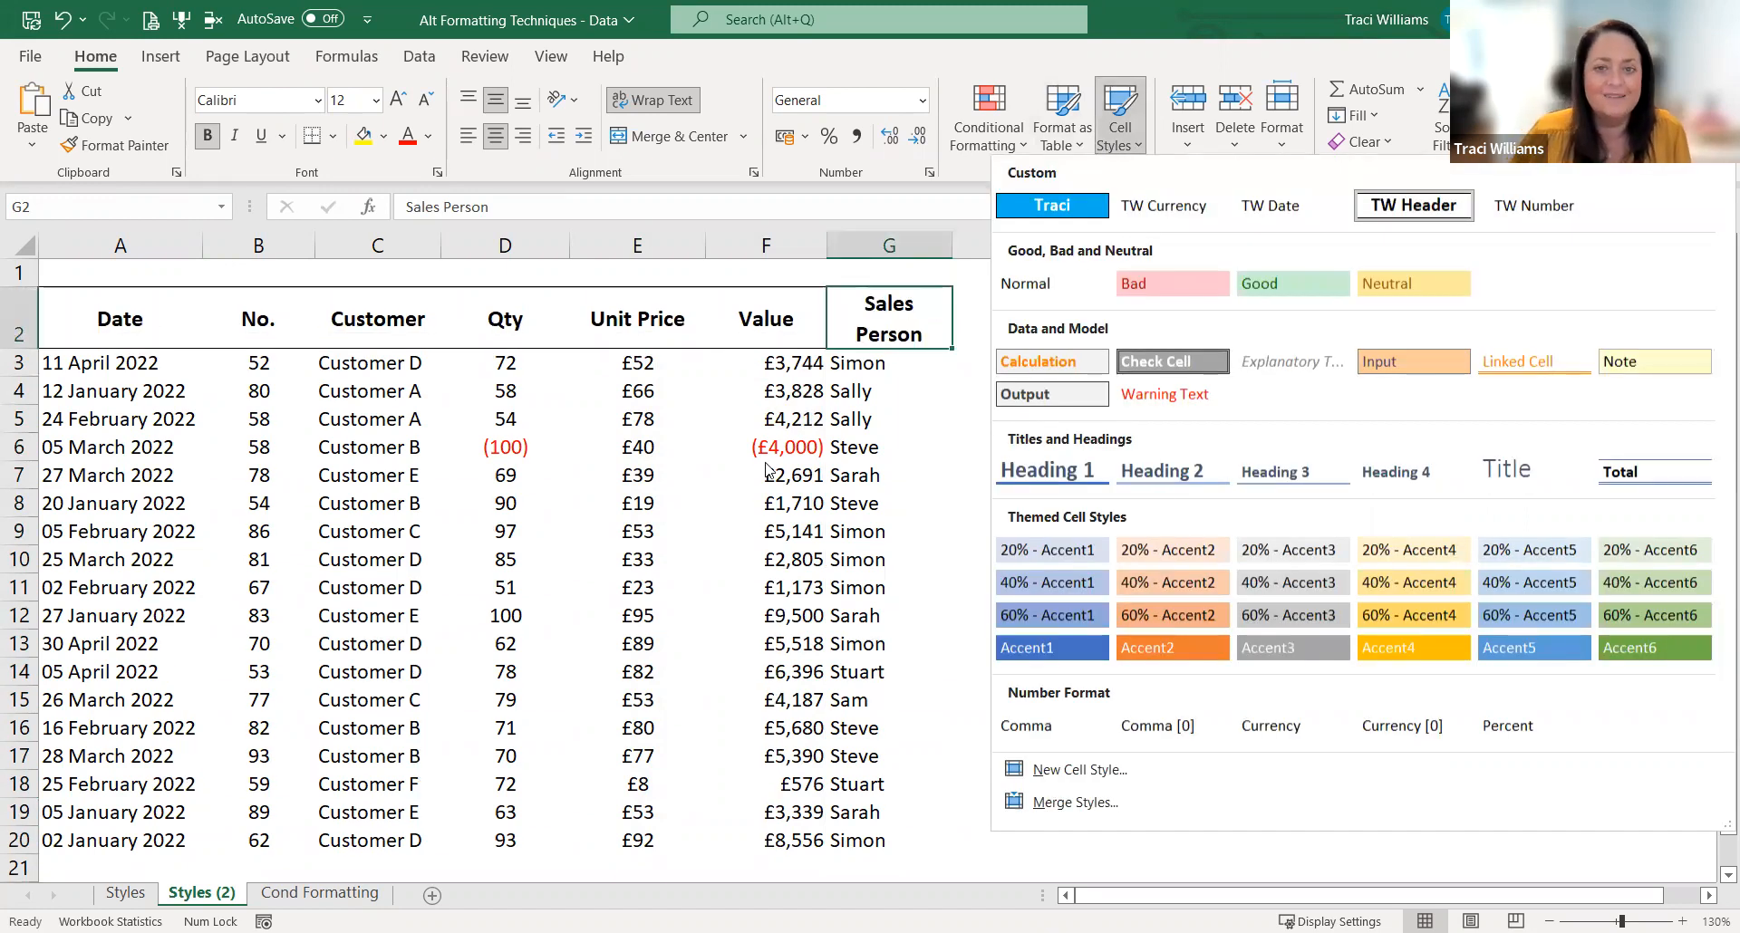
pyautogui.click(848, 515)
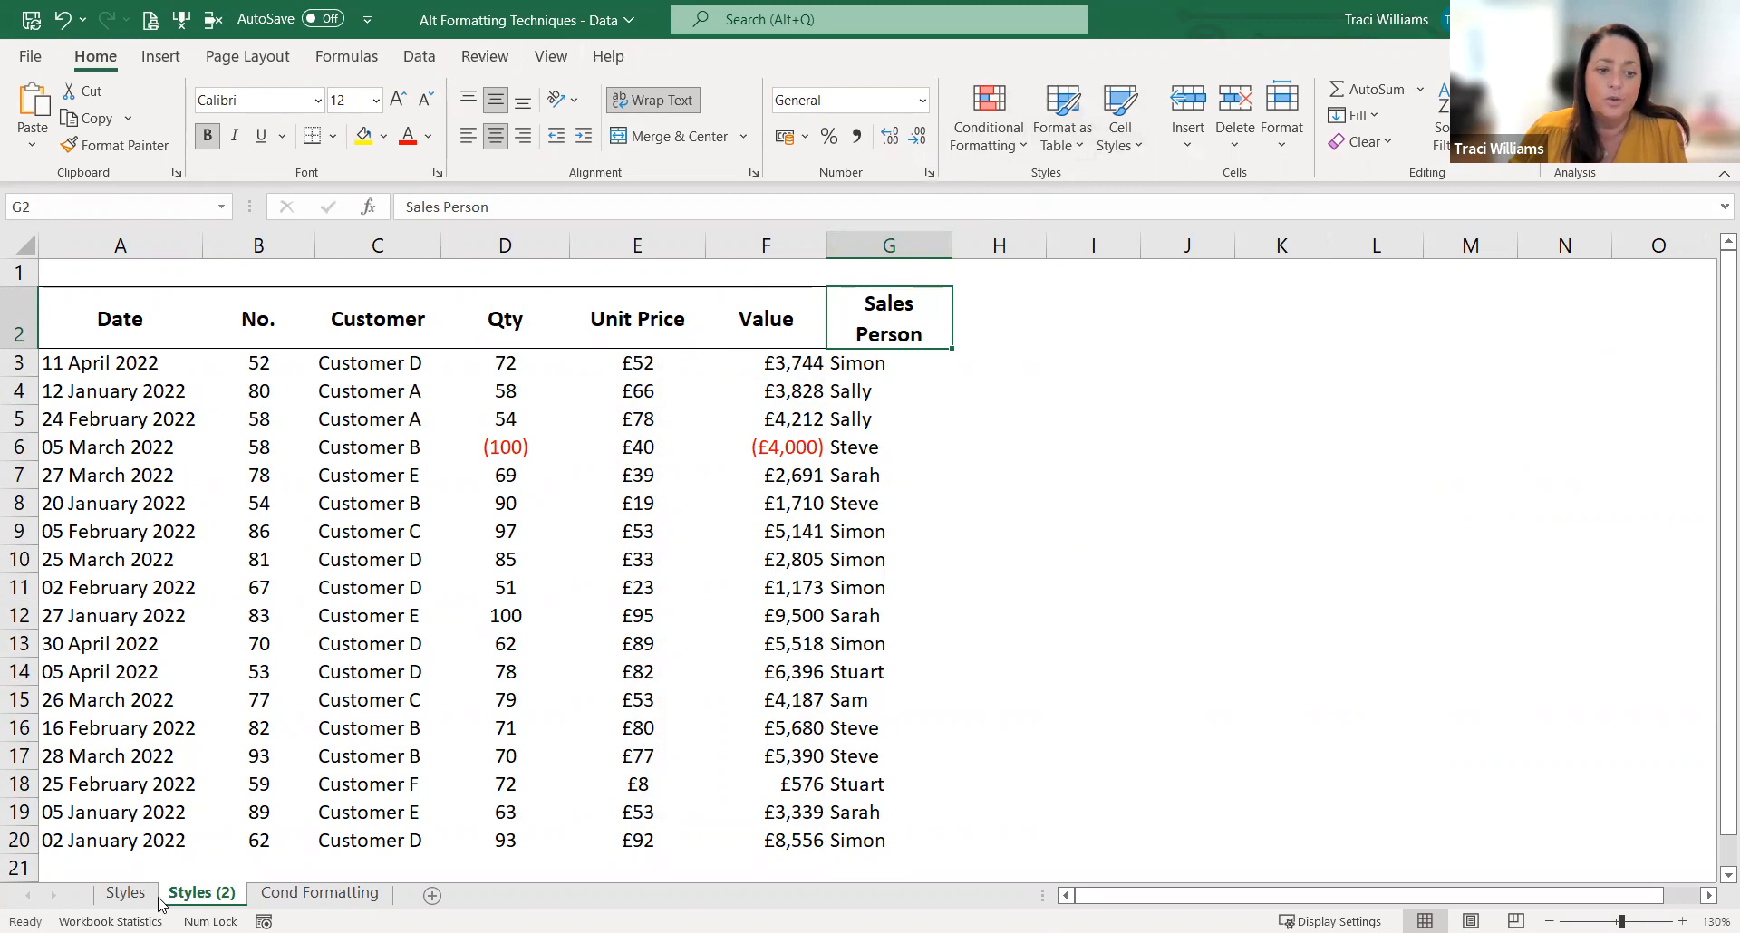
# Step: Create a copy of the Styles sheet in a new workbook
pyautogui.click(125, 893)
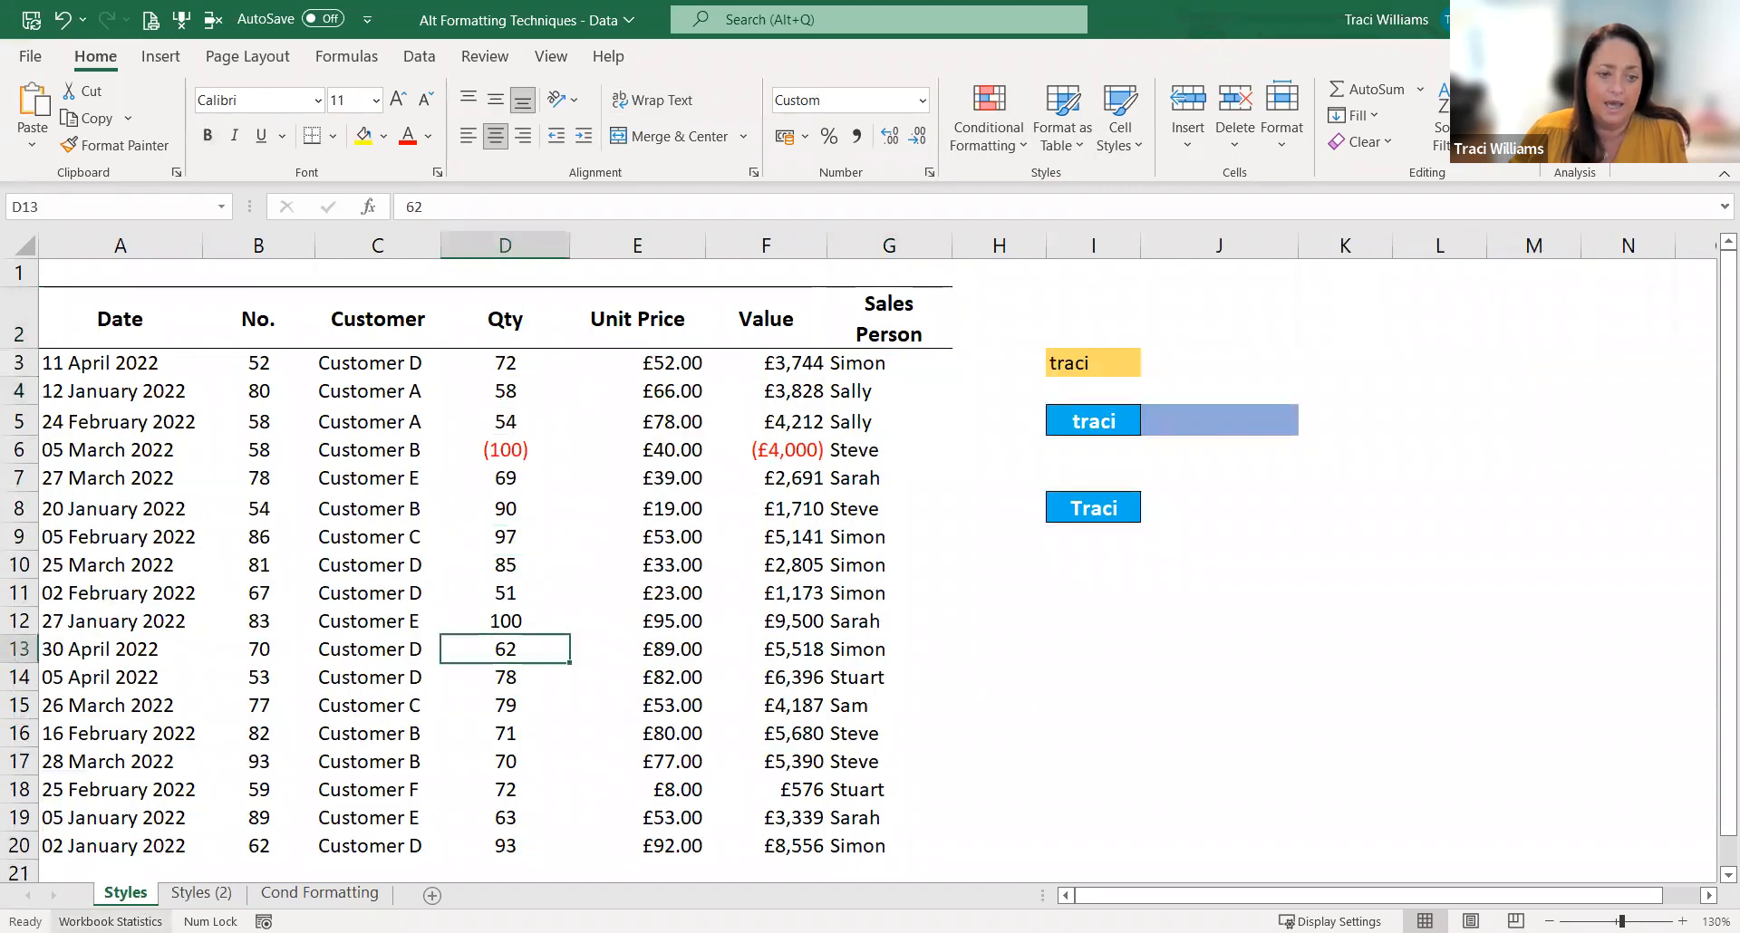
pyautogui.rightClick(125, 893)
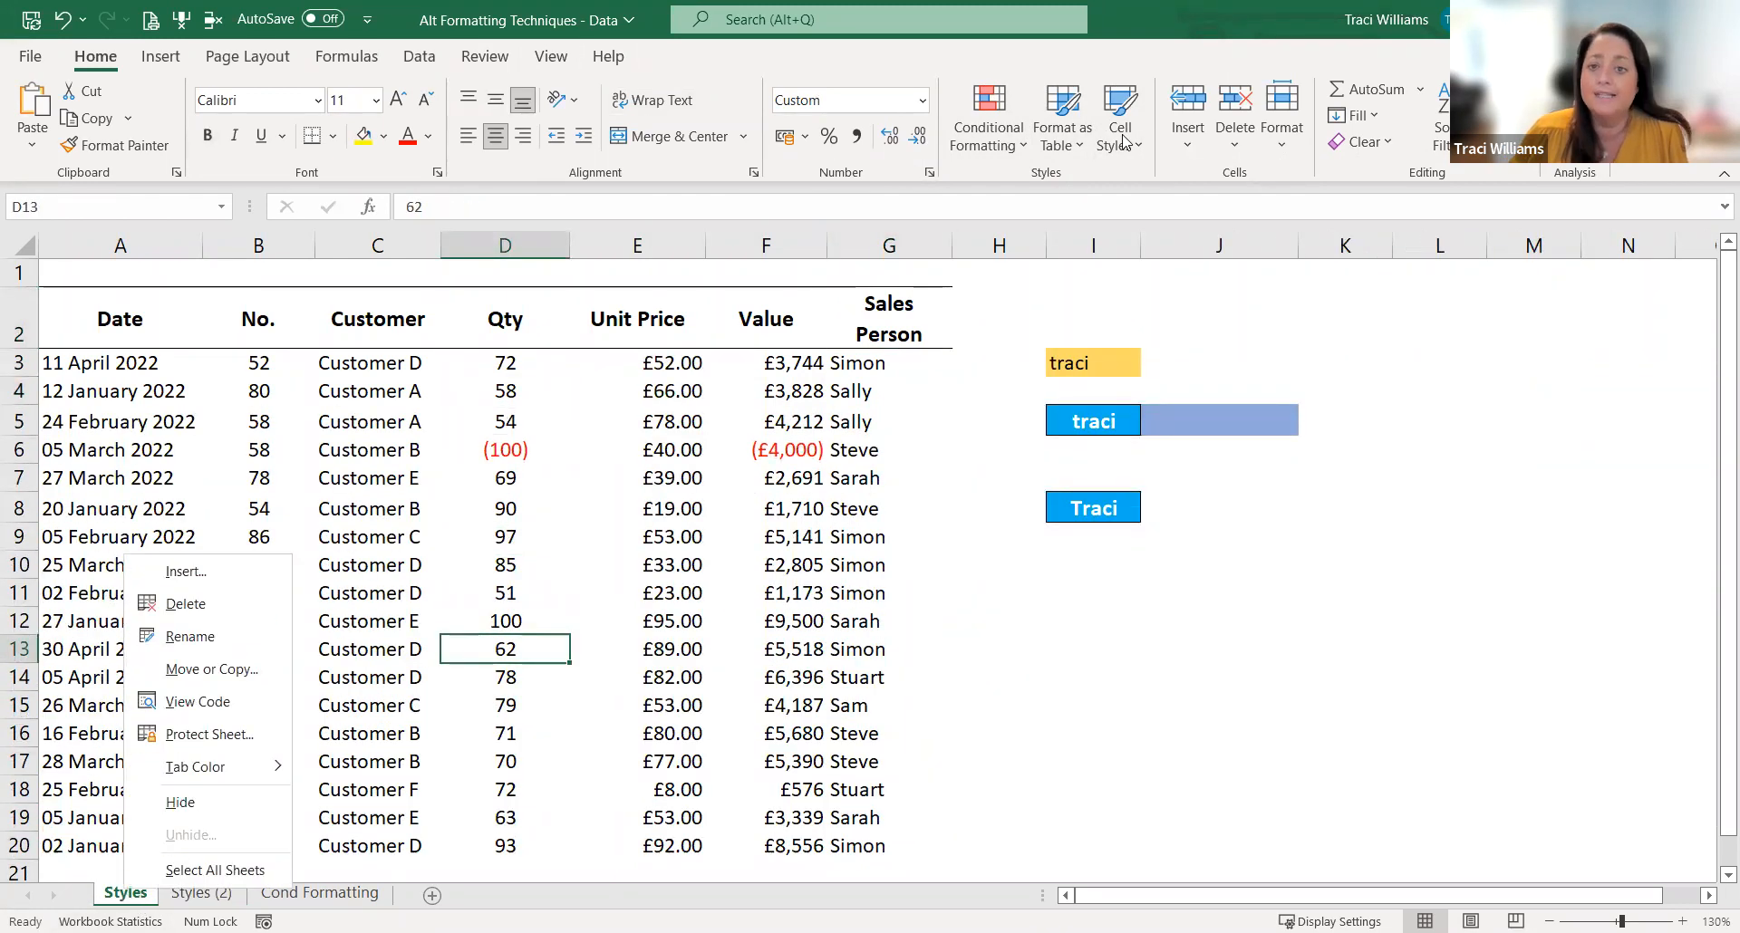
pyautogui.click(1121, 138)
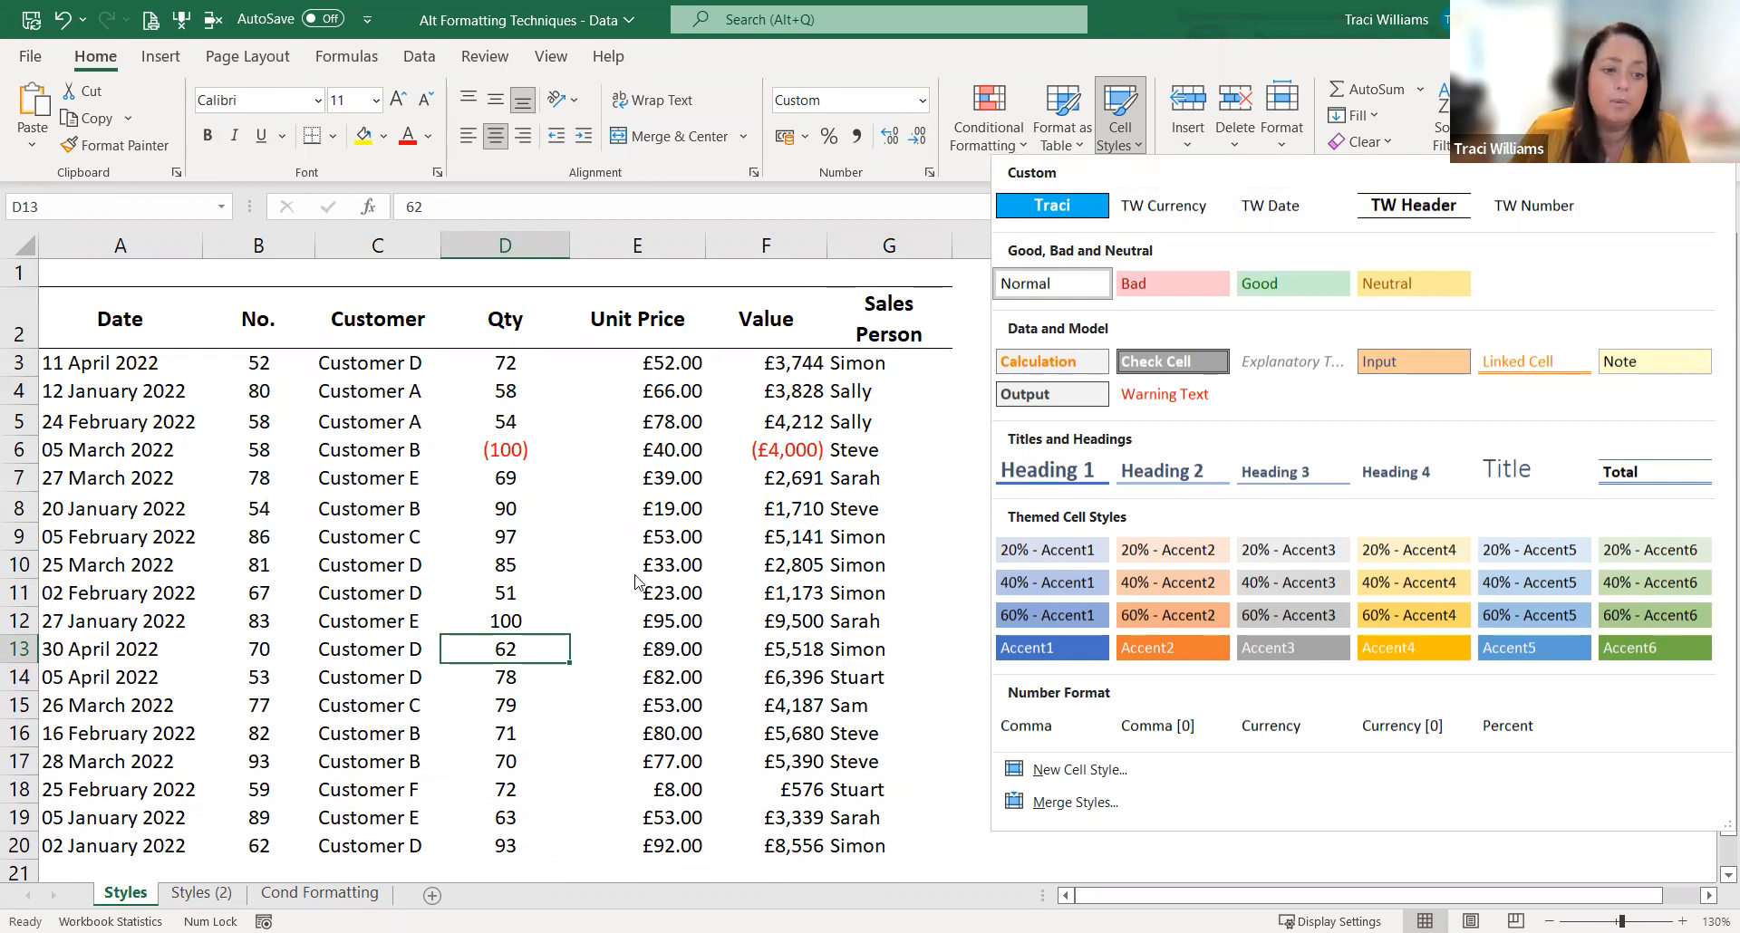
pyautogui.rightClick(125, 896)
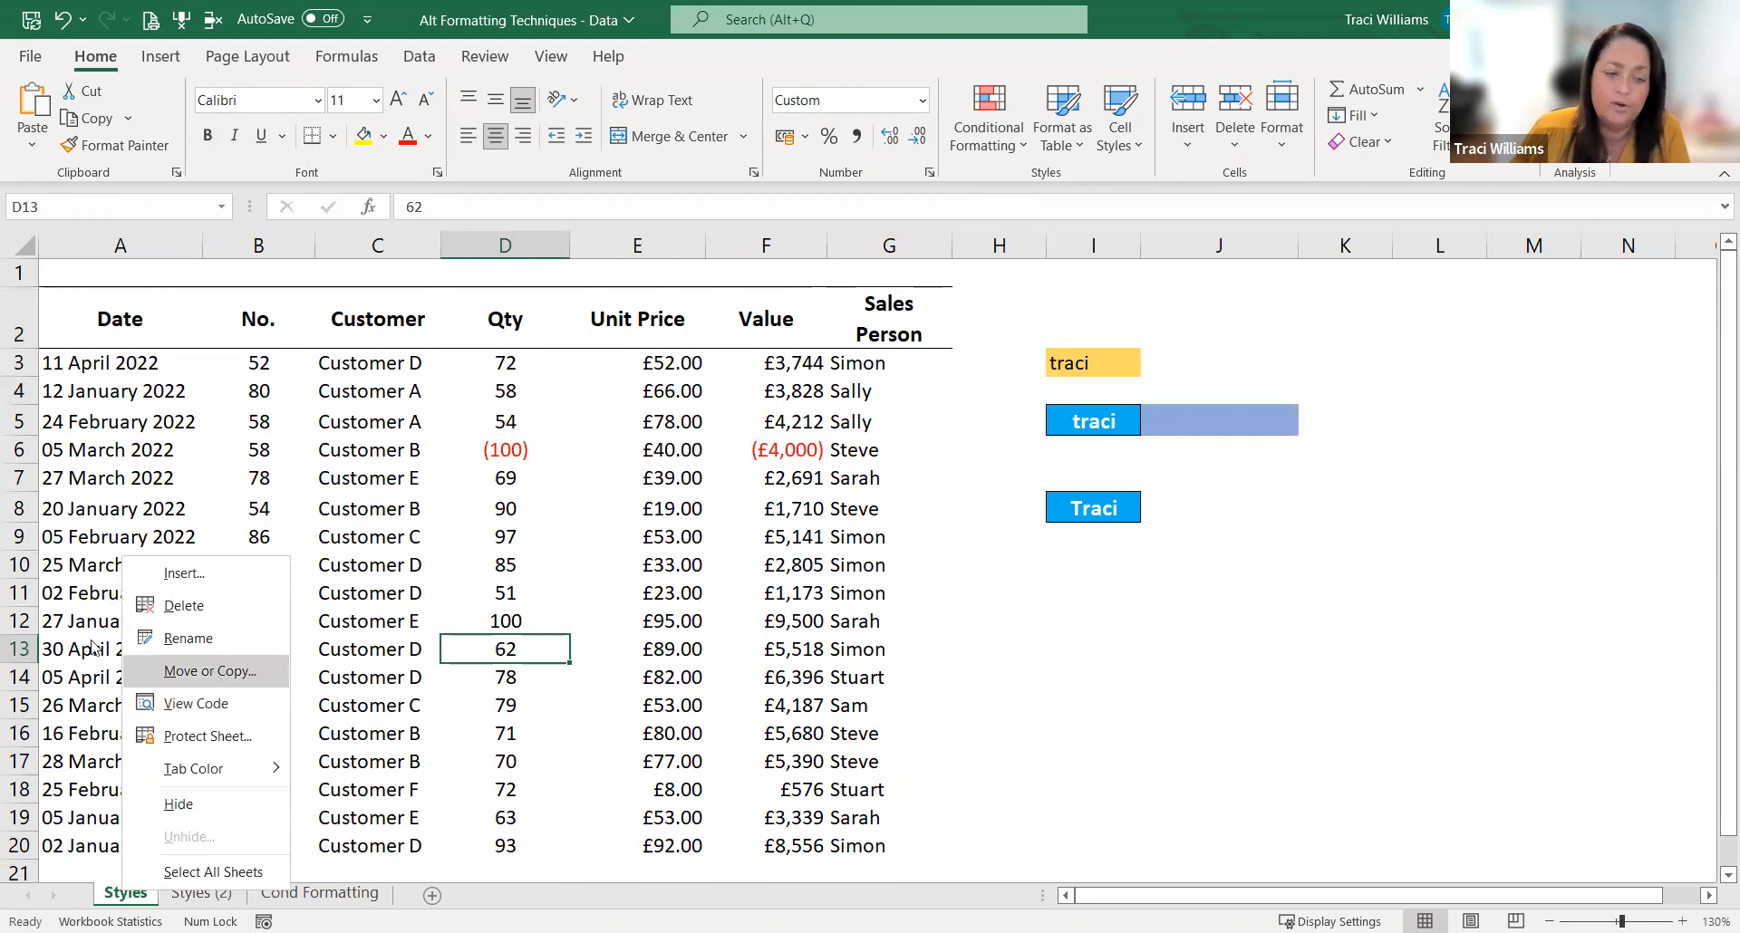
pyautogui.click(210, 670)
pyautogui.click(84, 800)
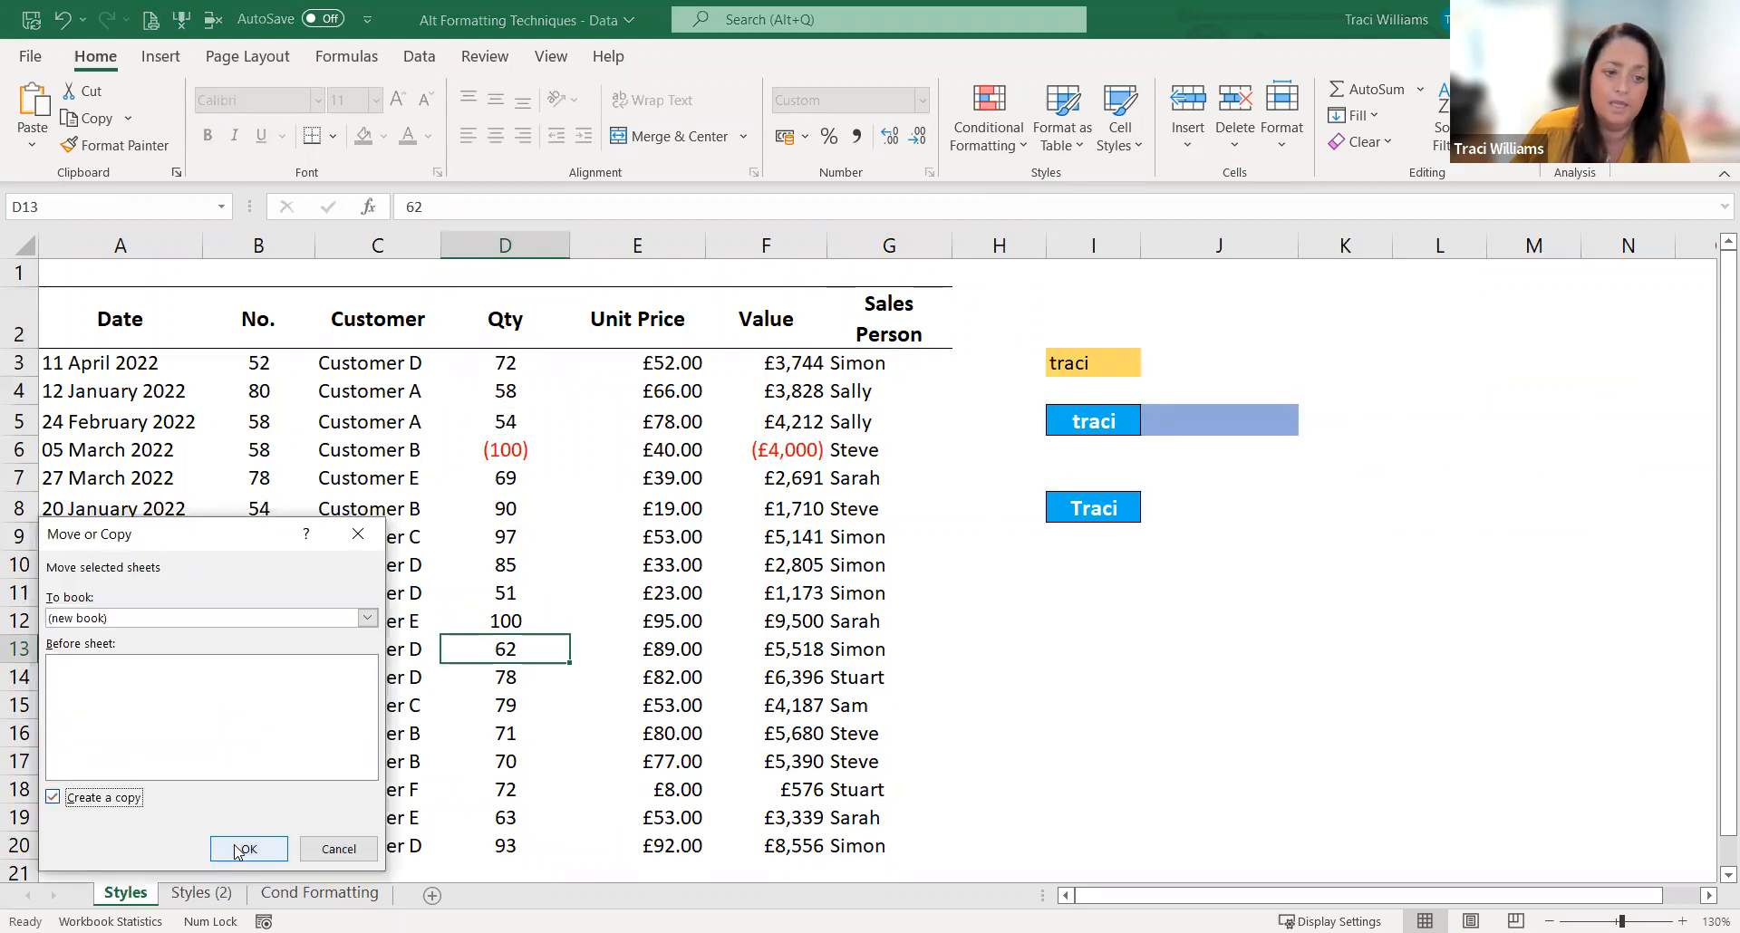
pyautogui.click(238, 850)
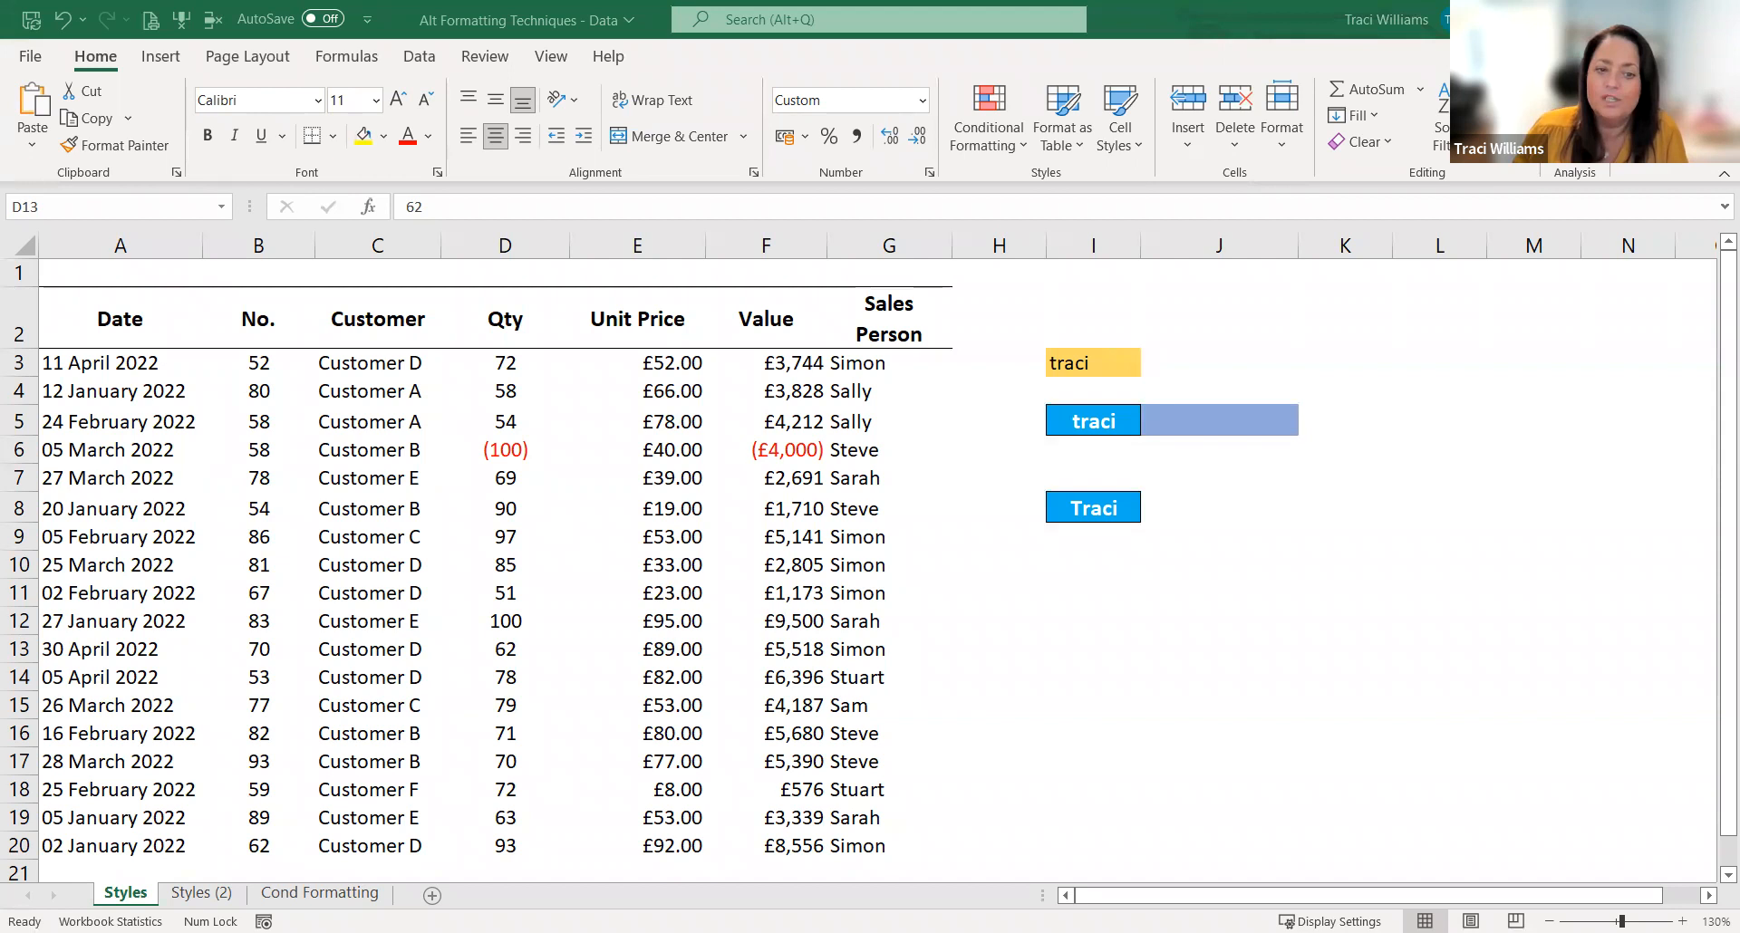
pyautogui.click(535, 751)
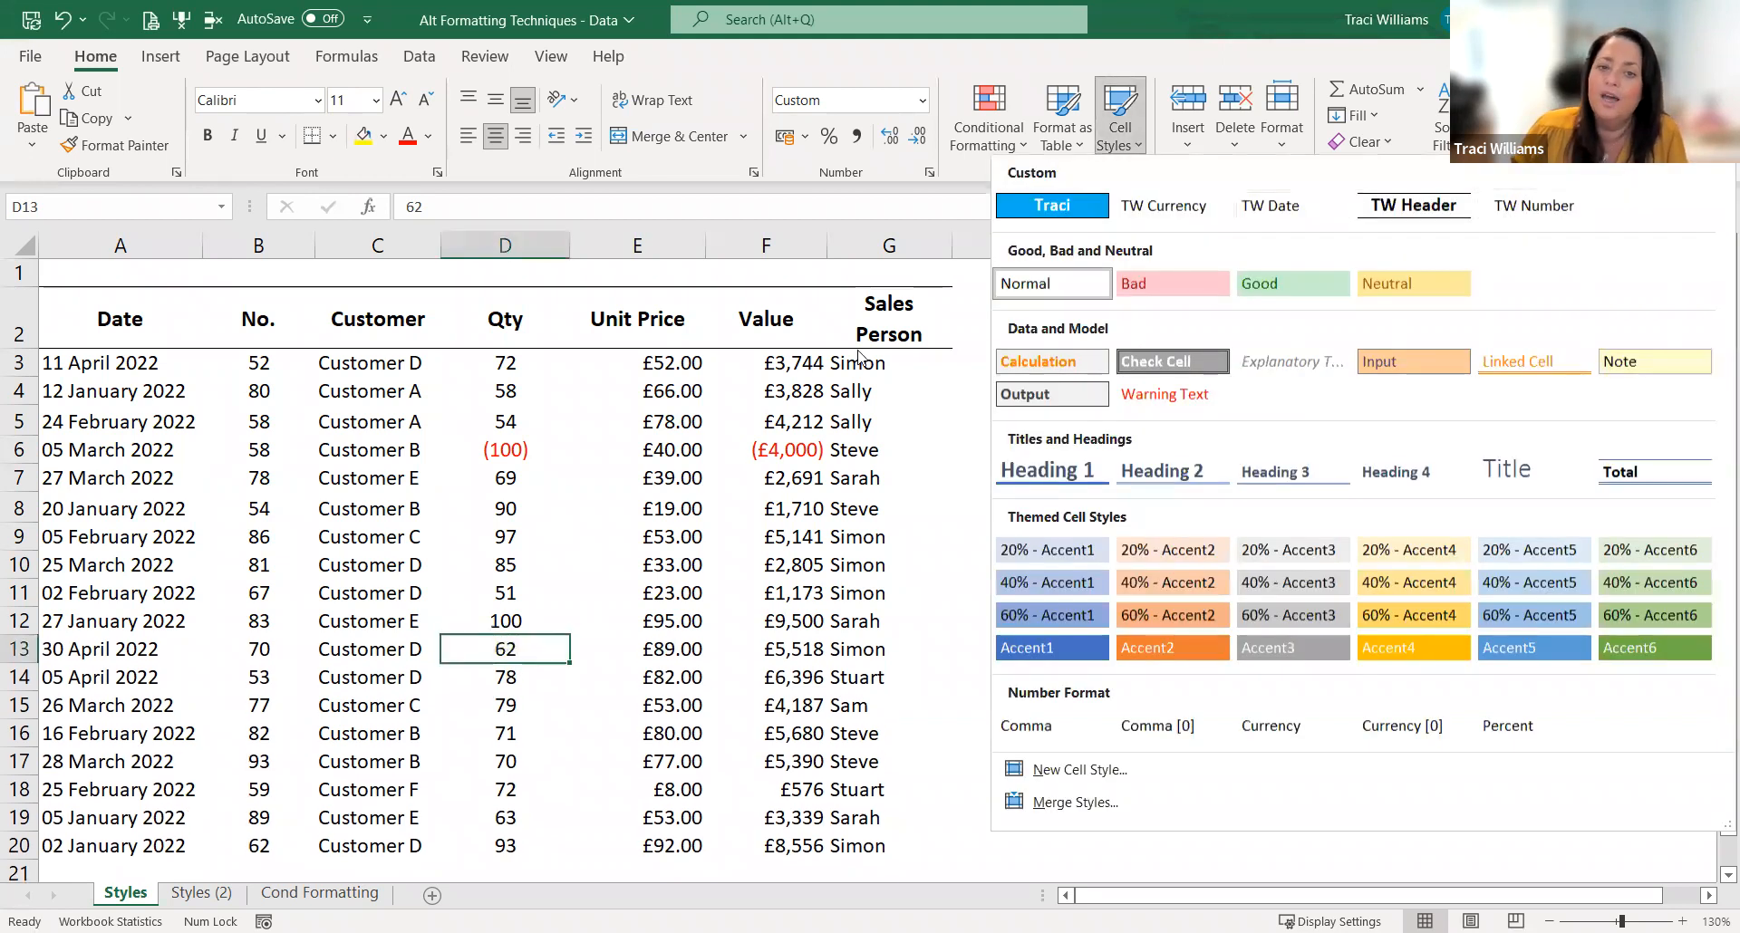
pyautogui.press('Escape')
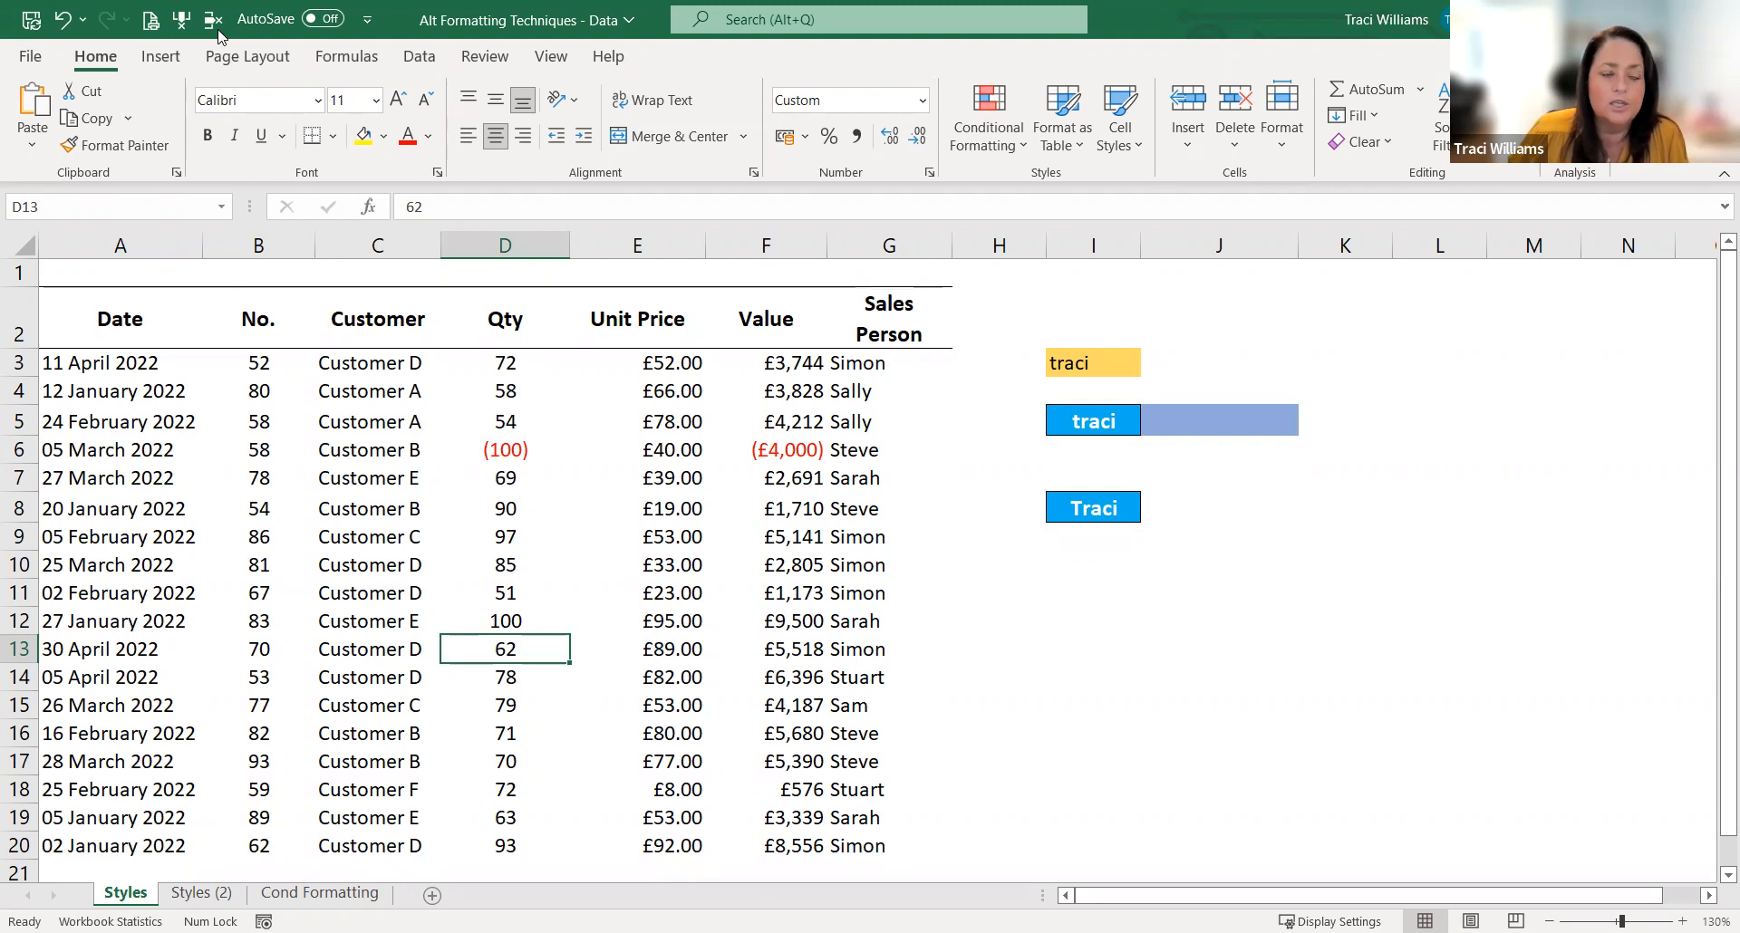
pyautogui.hotkey('alt', 'Tab')
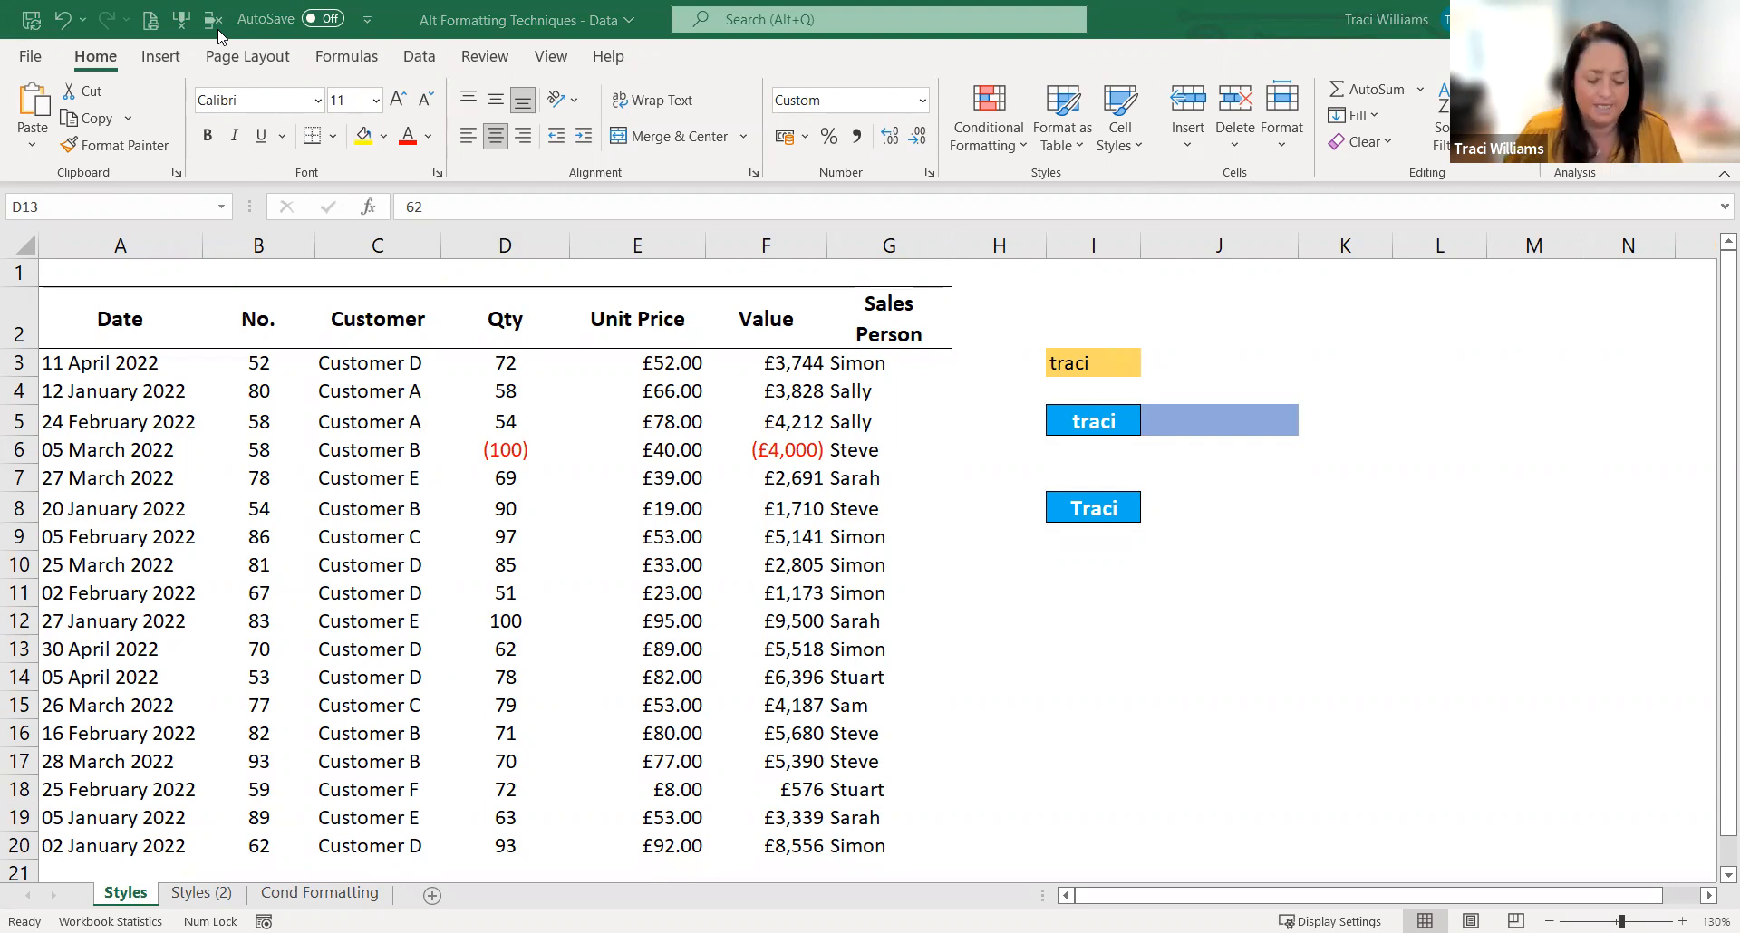
pyautogui.hotkey('ctrl', 'c')
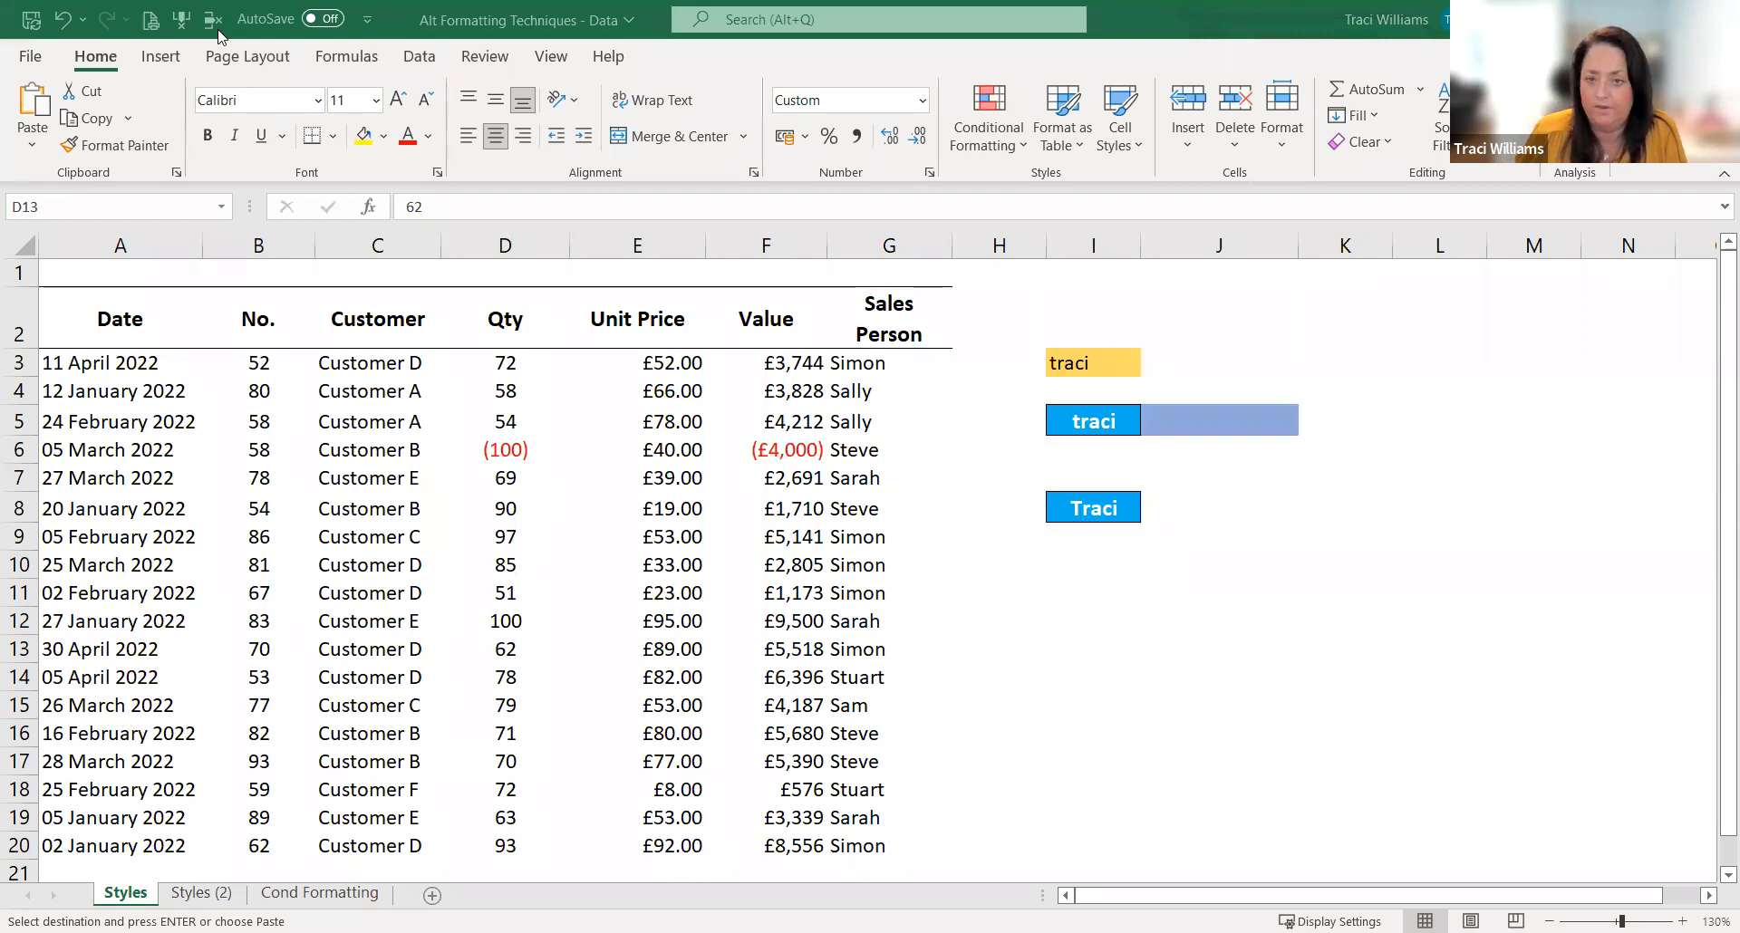
pyautogui.press('Escape')
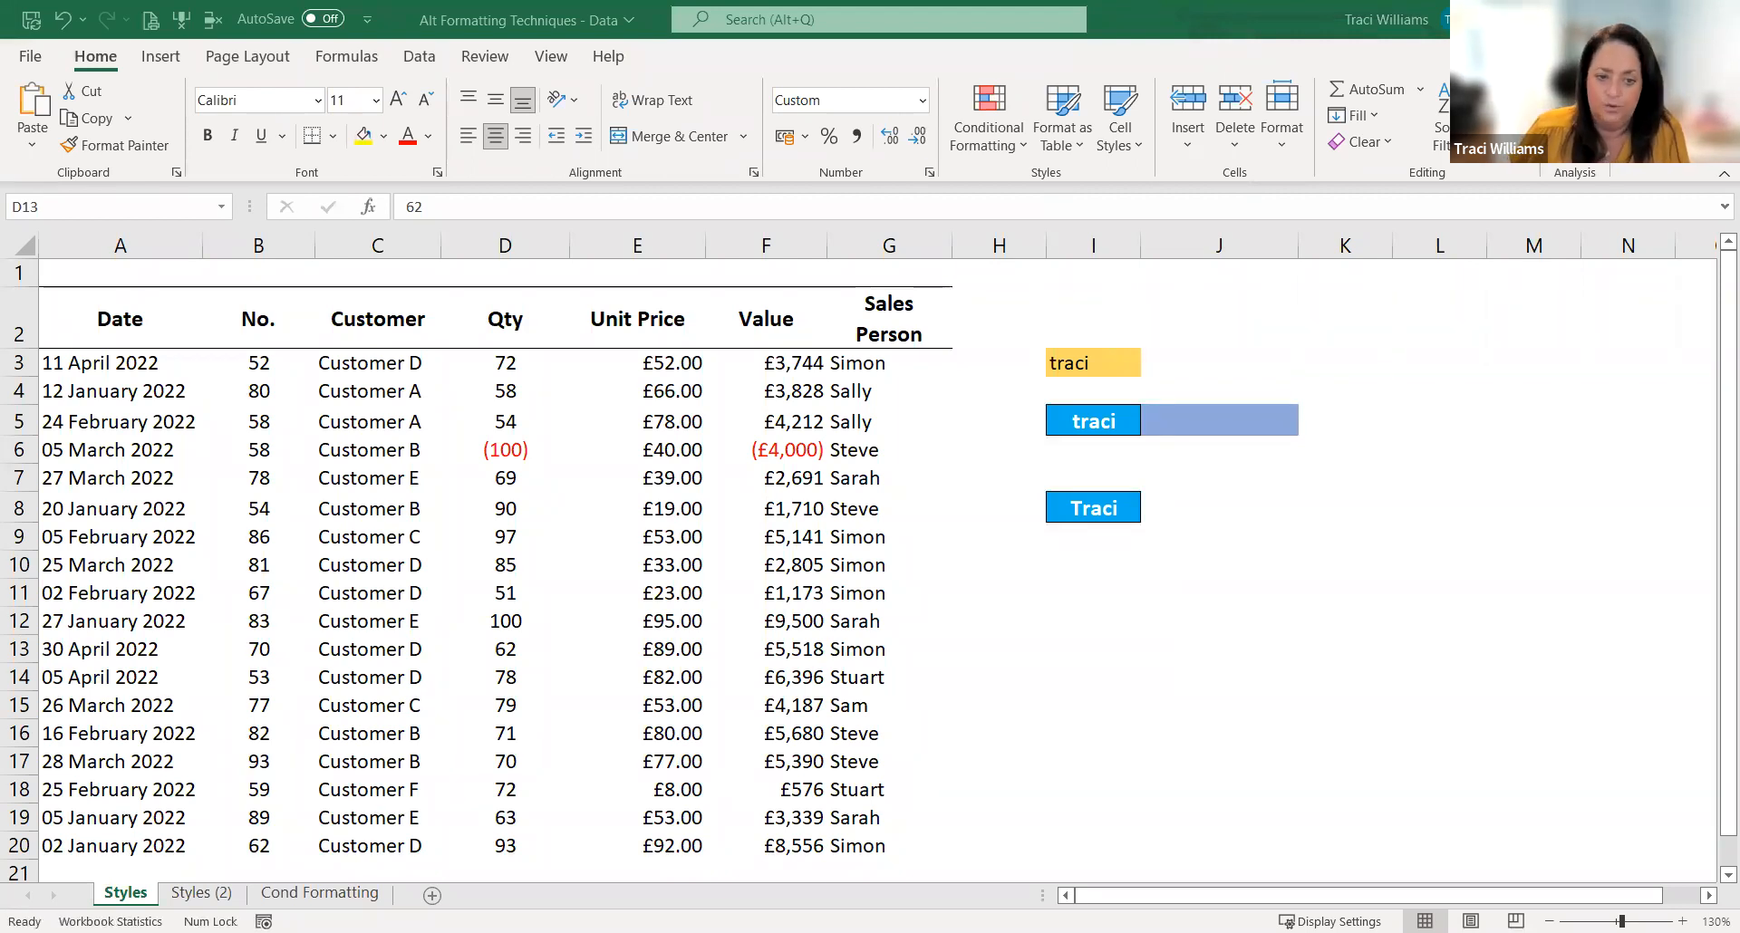
pyautogui.click(441, 40)
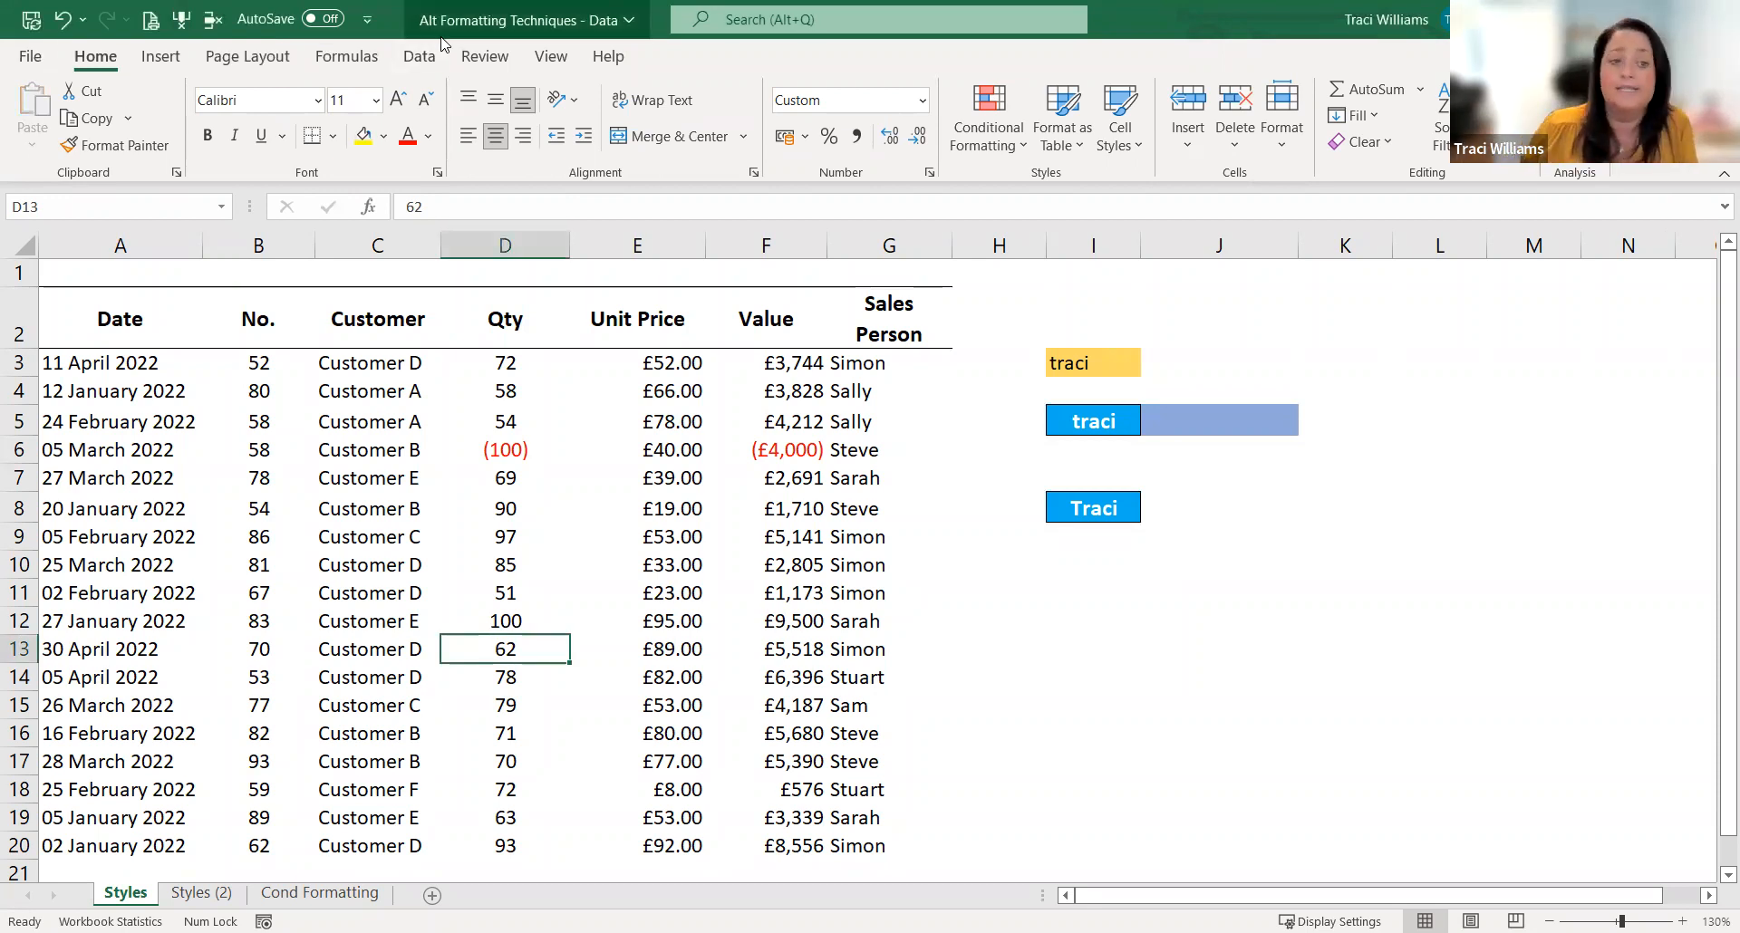
# Step: Delete the sales records below the header row in A3:G20 on the Styles sheet
pyautogui.moveTo(109, 358); pyautogui.dragTo(885, 816)
pyautogui.press('Return')
pyautogui.press('Delete')
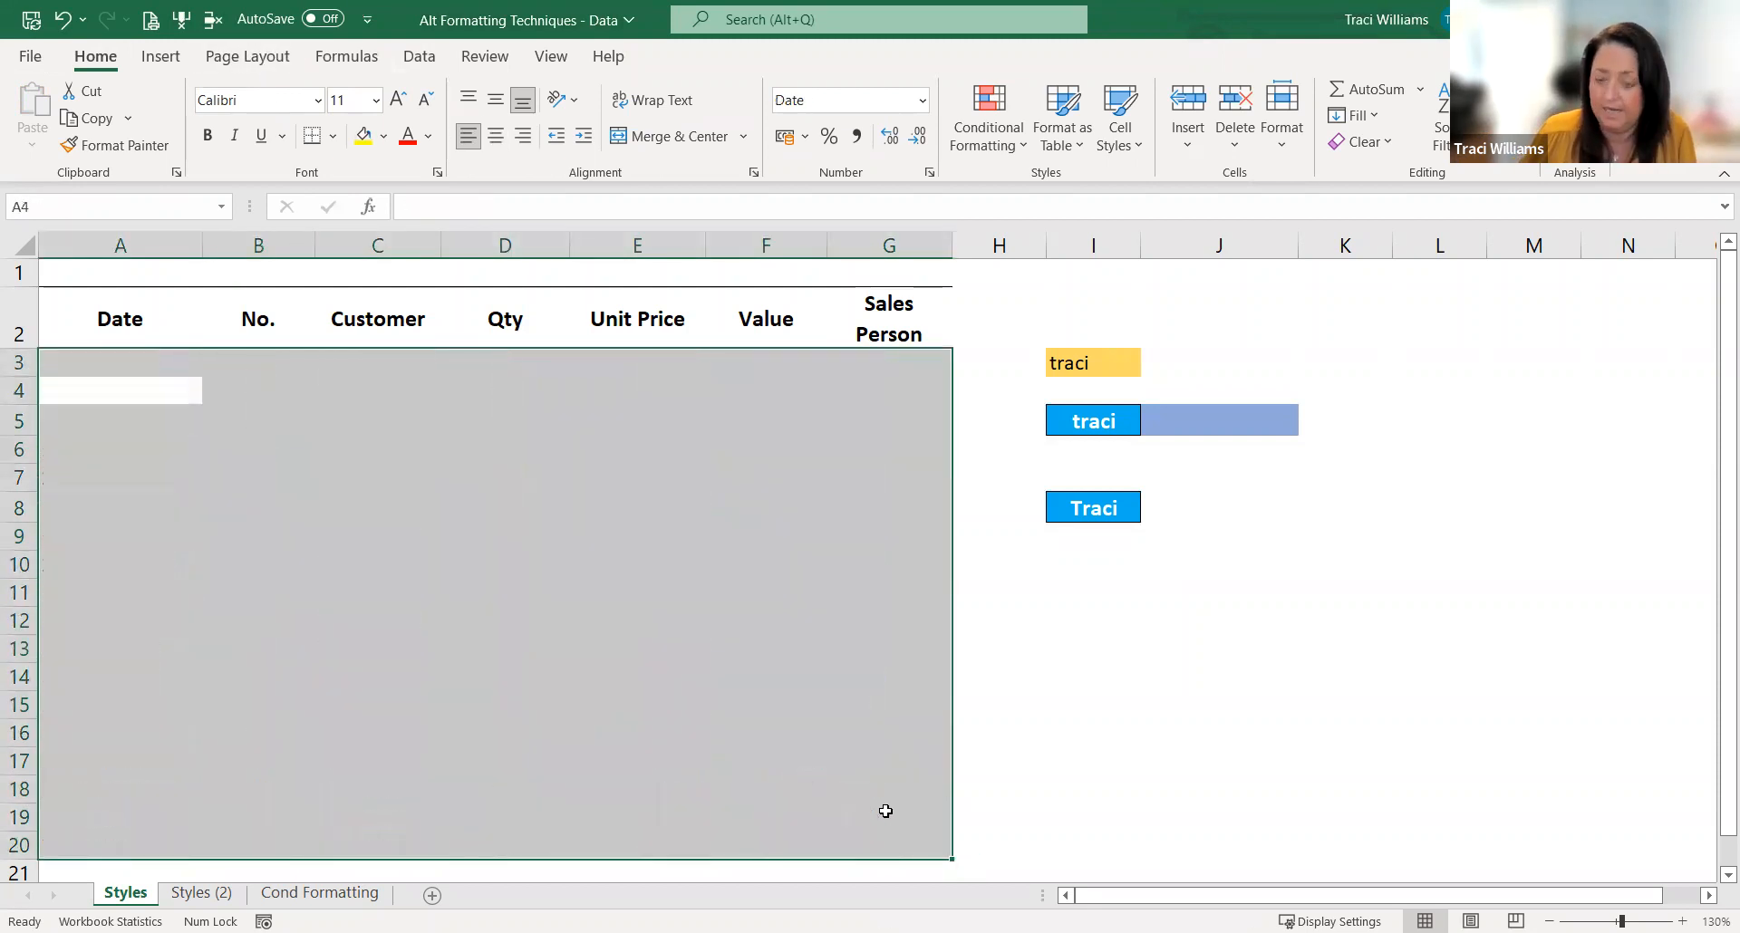
# Step: Clear all contents and formatting from the sample cells in I3:K10
pyautogui.click(1064, 362)
pyautogui.hotkey('ctrl', 'c')
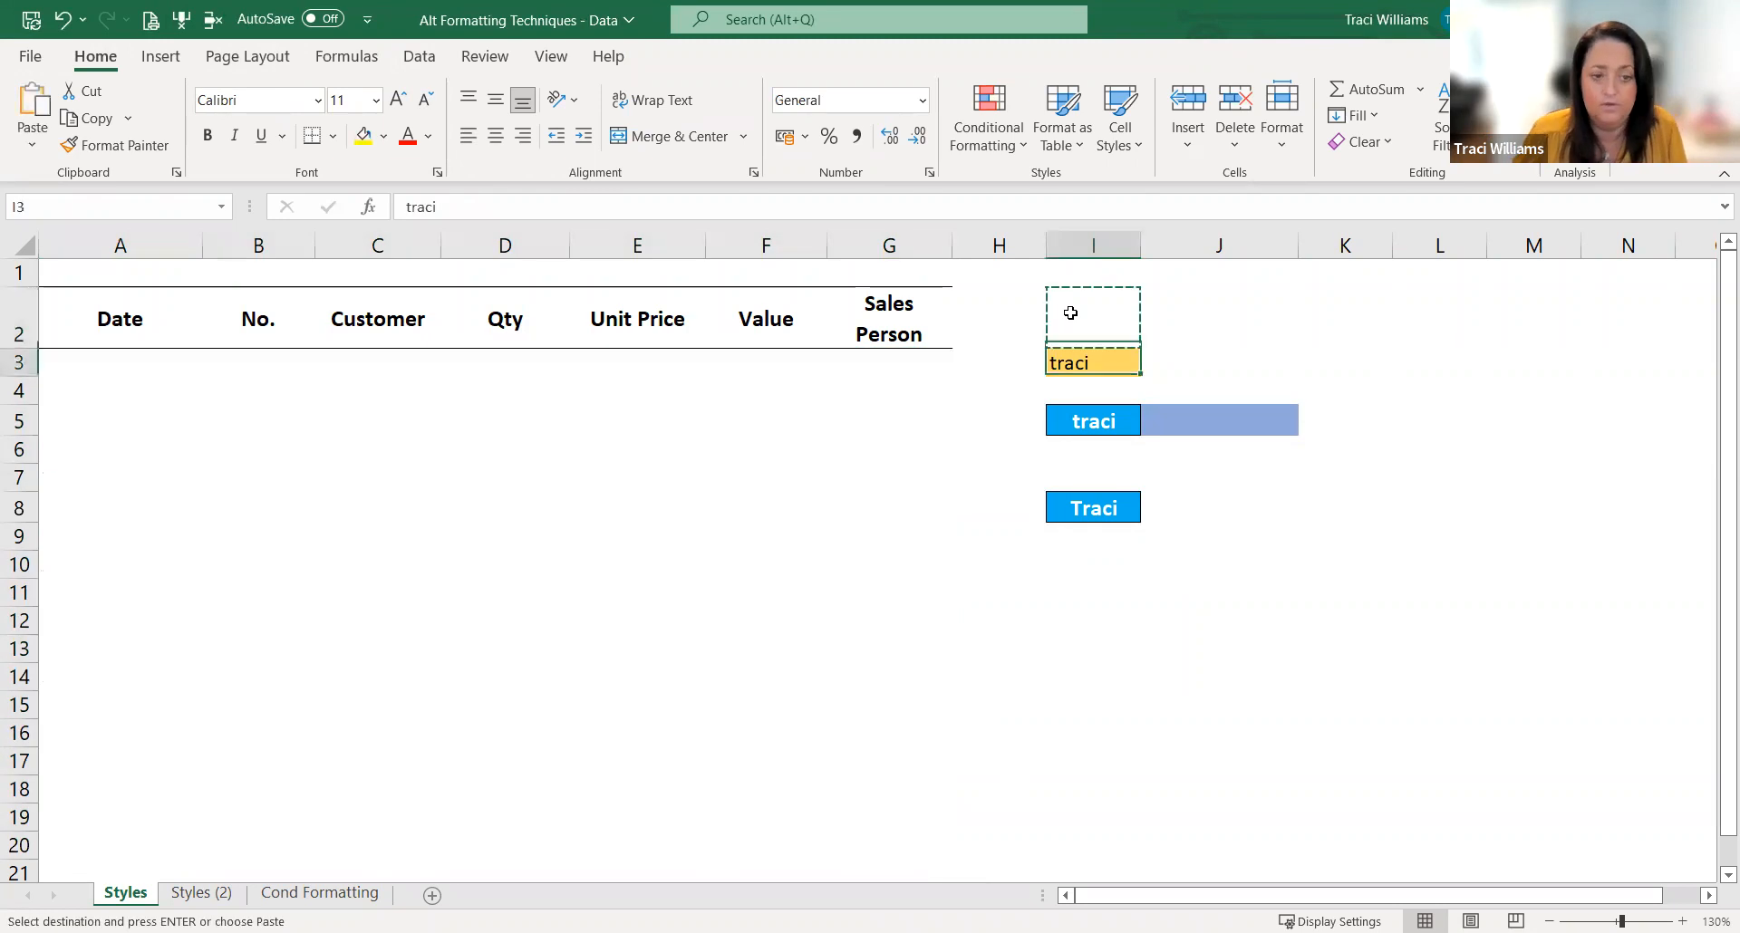
pyautogui.hotkey('shift', 'Down')
pyautogui.hotkey('shift', 'Down')
pyautogui.hotkey('shift', 'Down')
pyautogui.hotkey('shift', 'Down')
pyautogui.hotkey('shift', 'Down')
pyautogui.hotkey('shift', 'Down')
pyautogui.hotkey('shift', 'Down')
pyautogui.hotkey('shift', 'Right')
pyautogui.hotkey('shift', 'Right')
pyautogui.hotkey('alt', 'h')
pyautogui.press('e')
pyautogui.press('a')
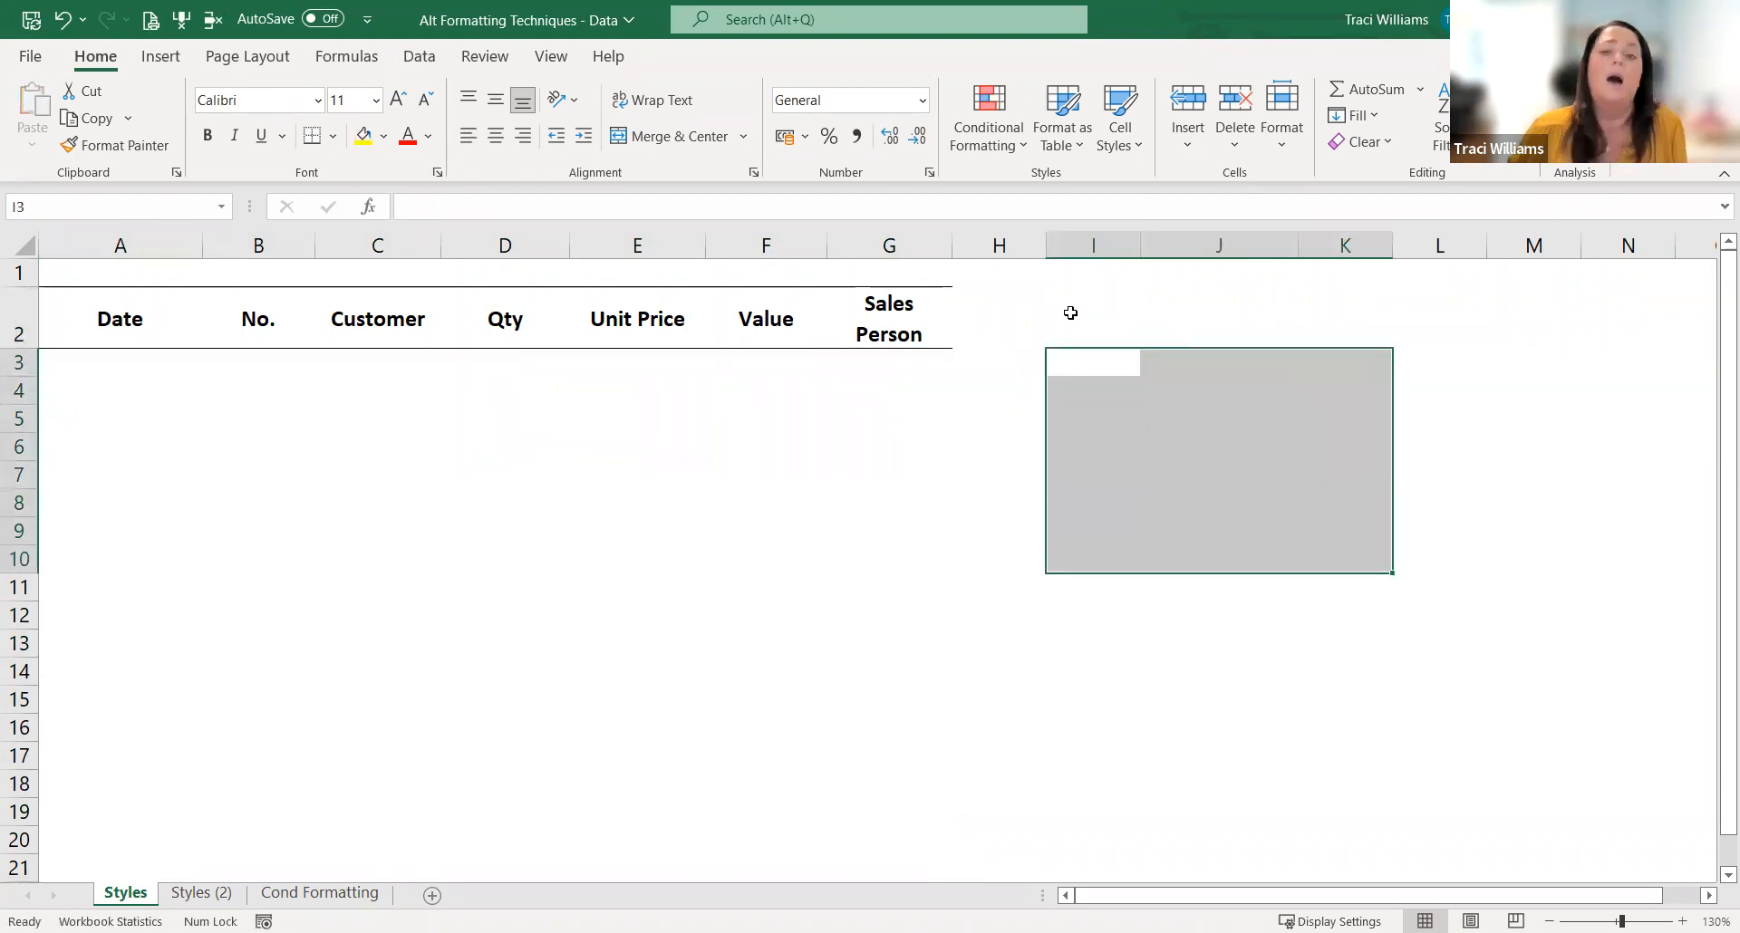
pyautogui.click(766, 584)
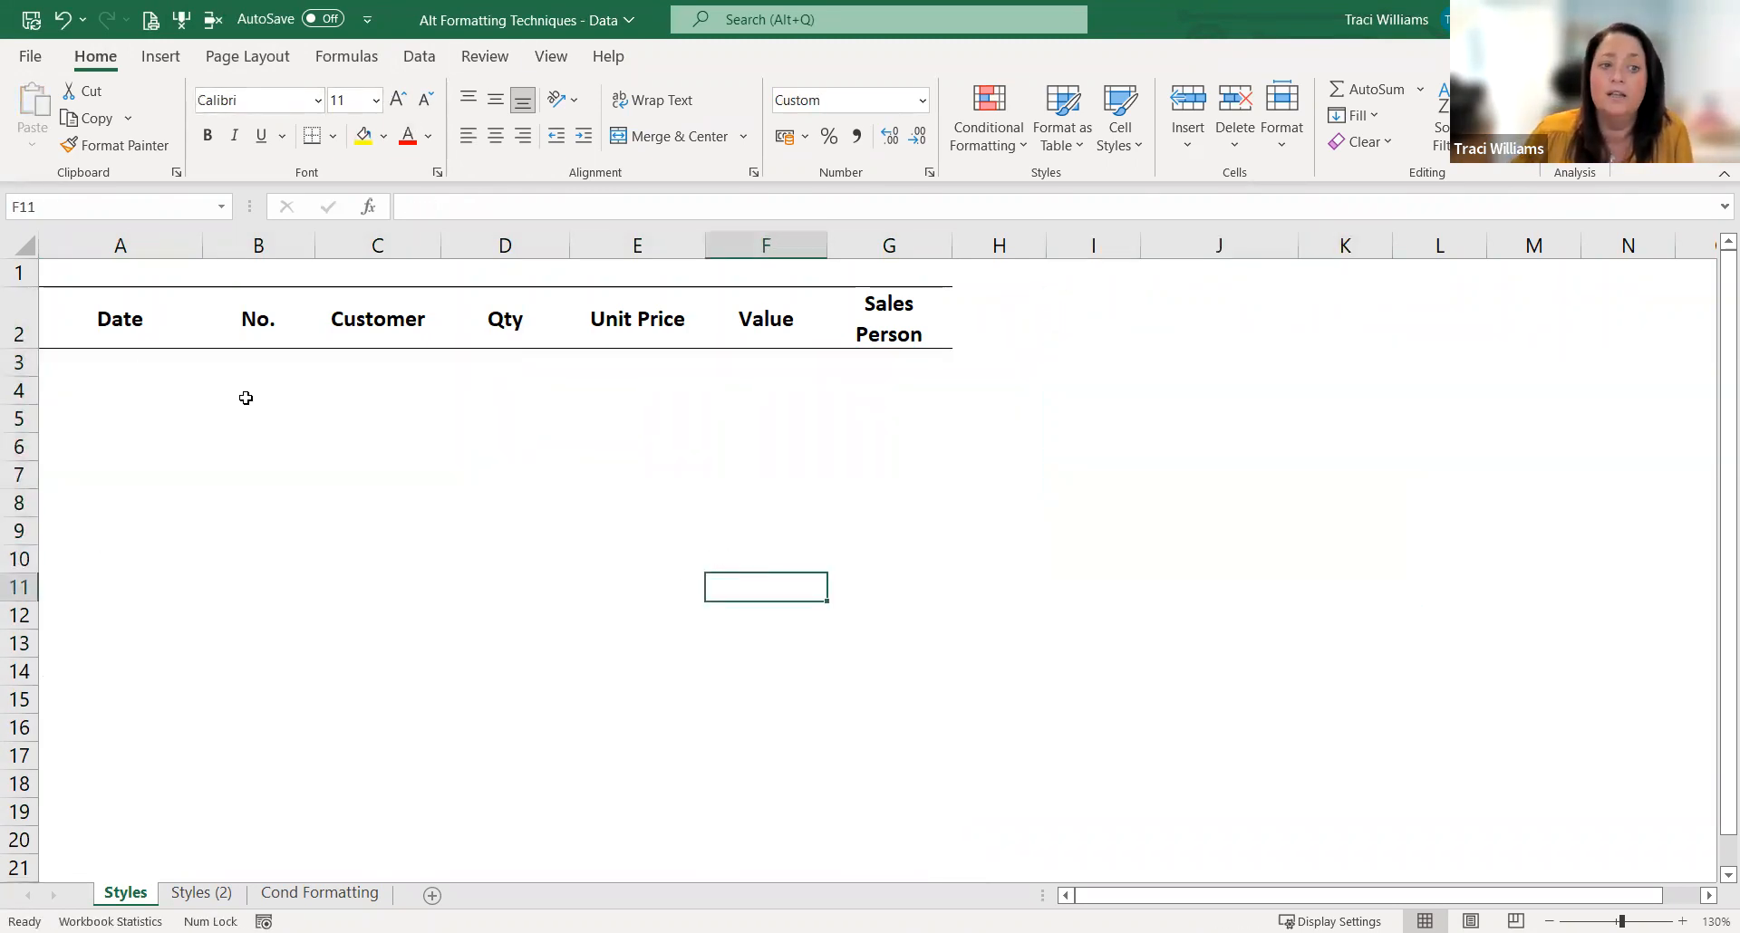
pyautogui.moveTo(197, 385); pyautogui.dragTo(869, 751)
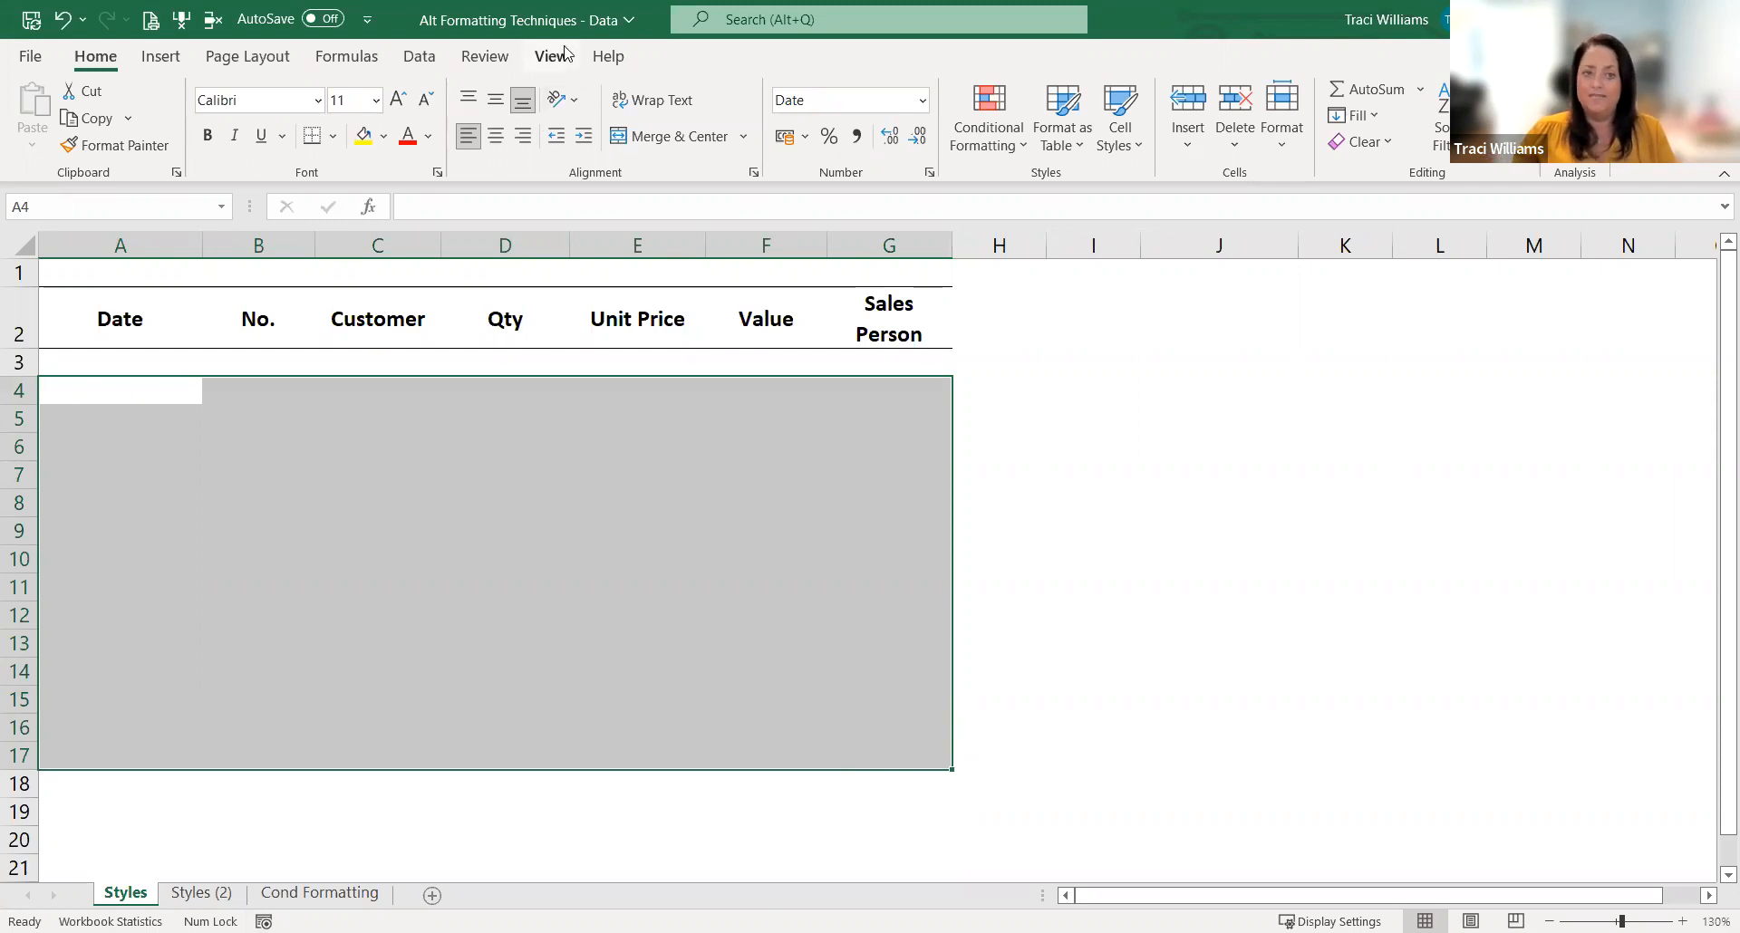
pyautogui.moveTo(128, 362); pyautogui.dragTo(875, 734)
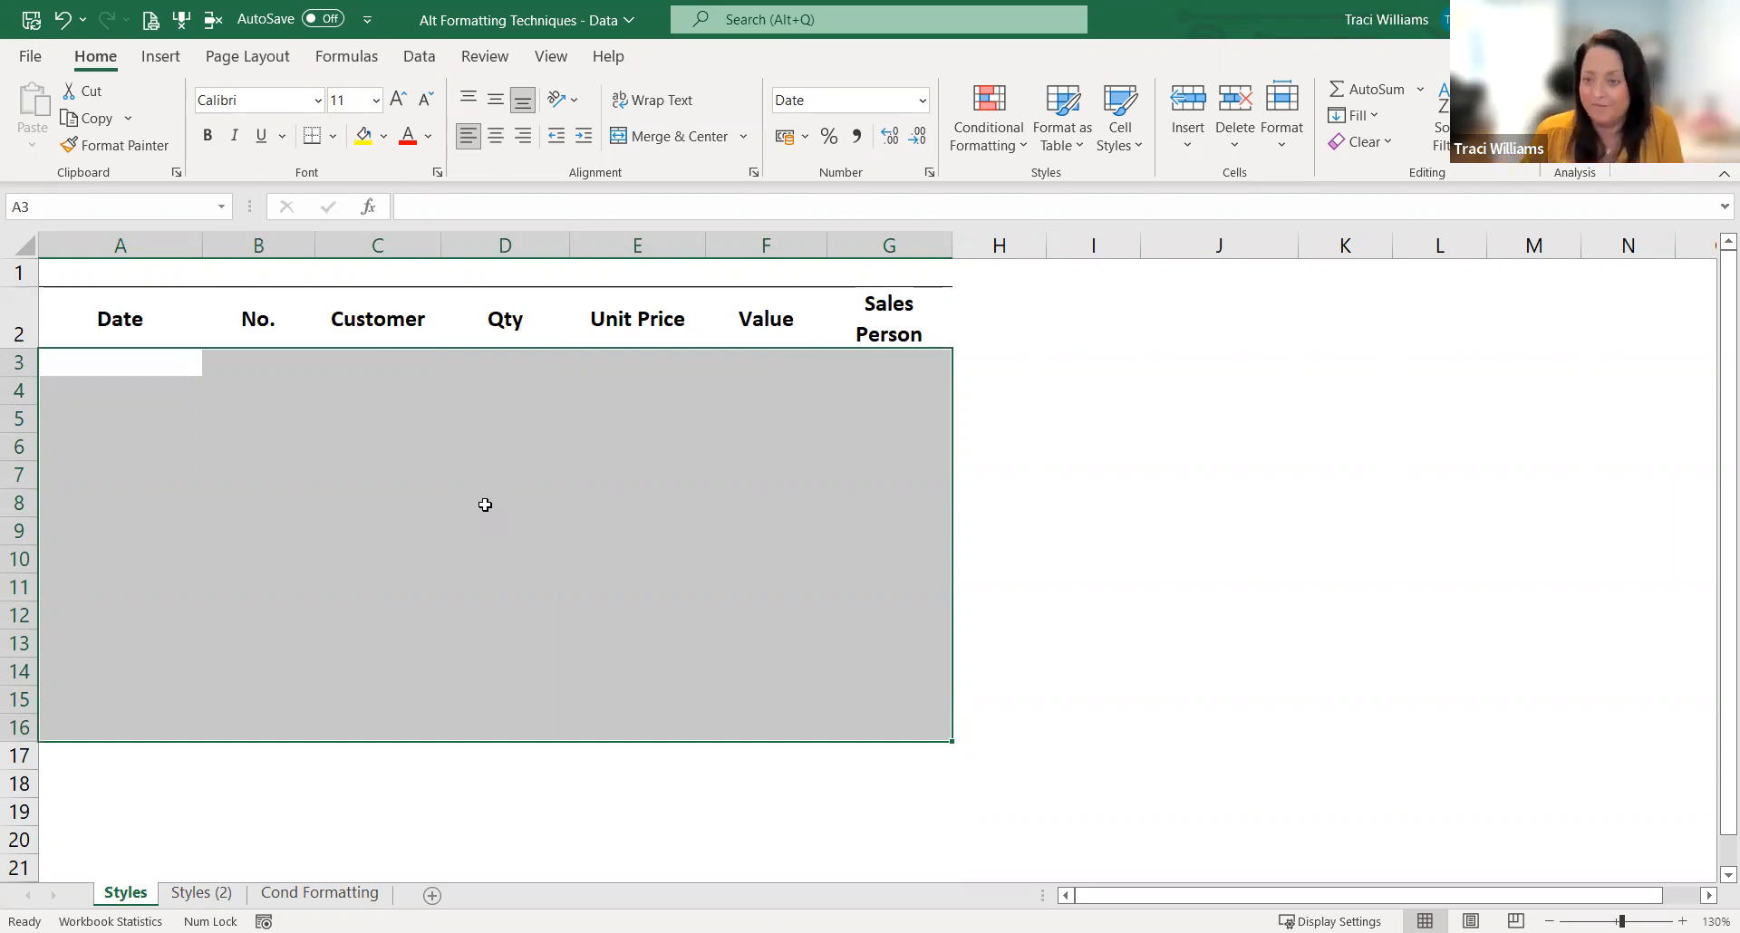
pyautogui.click(234, 305)
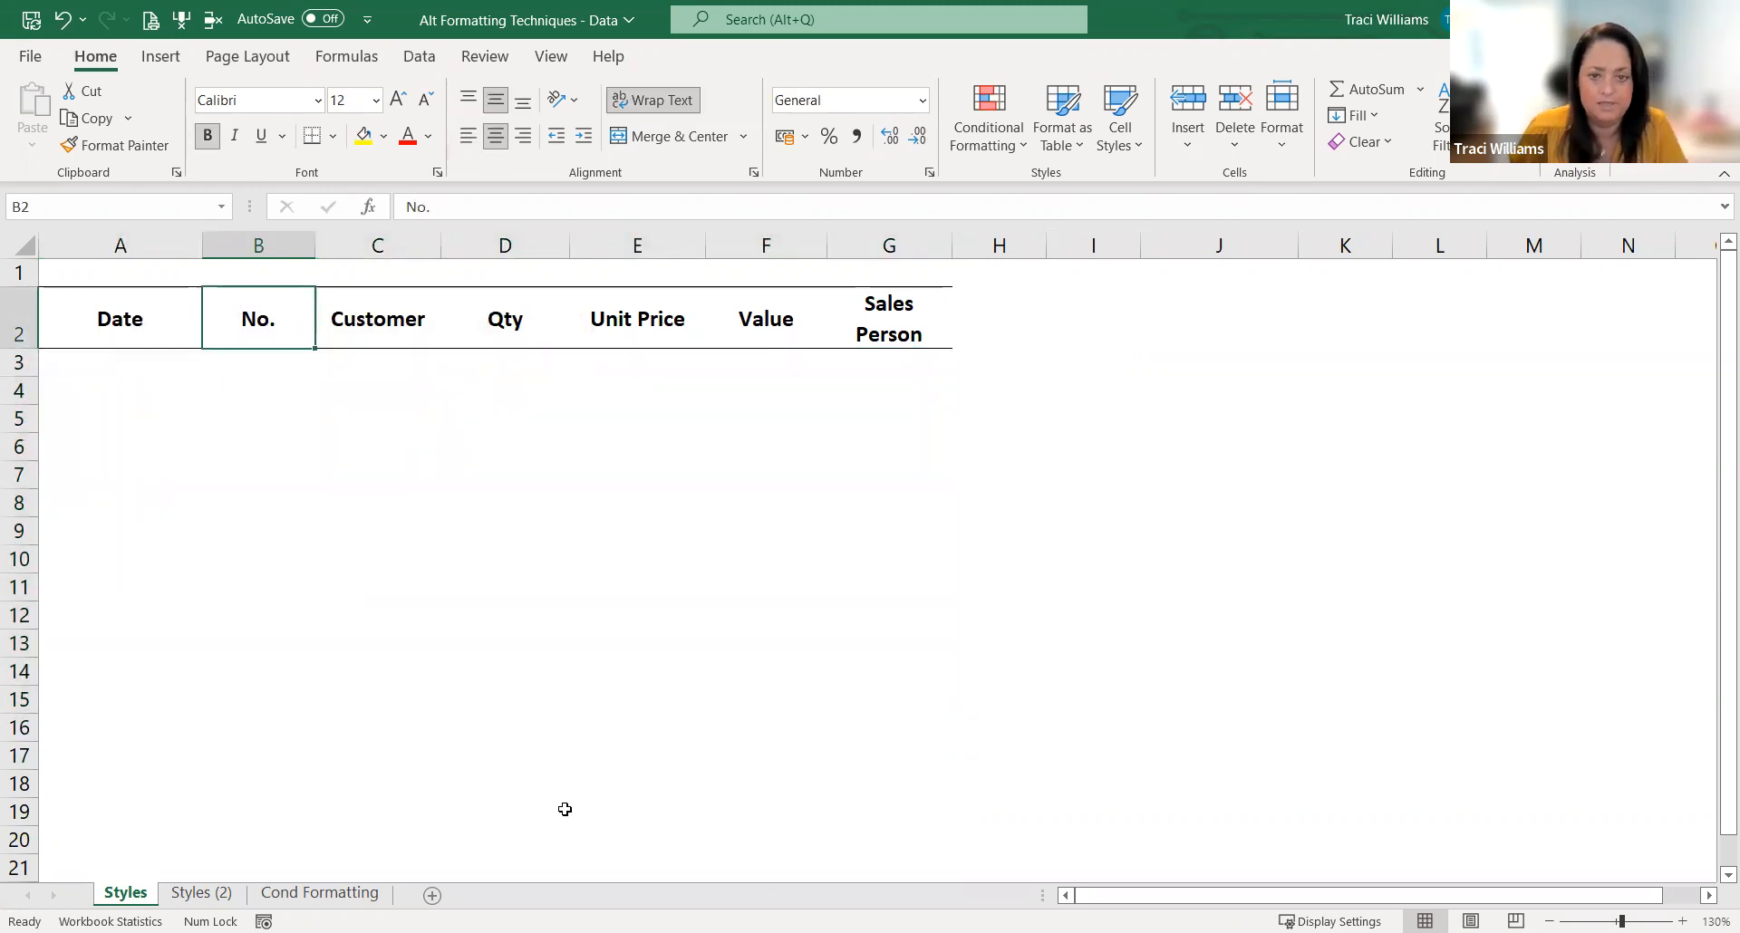
pyautogui.hotkey('alt', 'Tab')
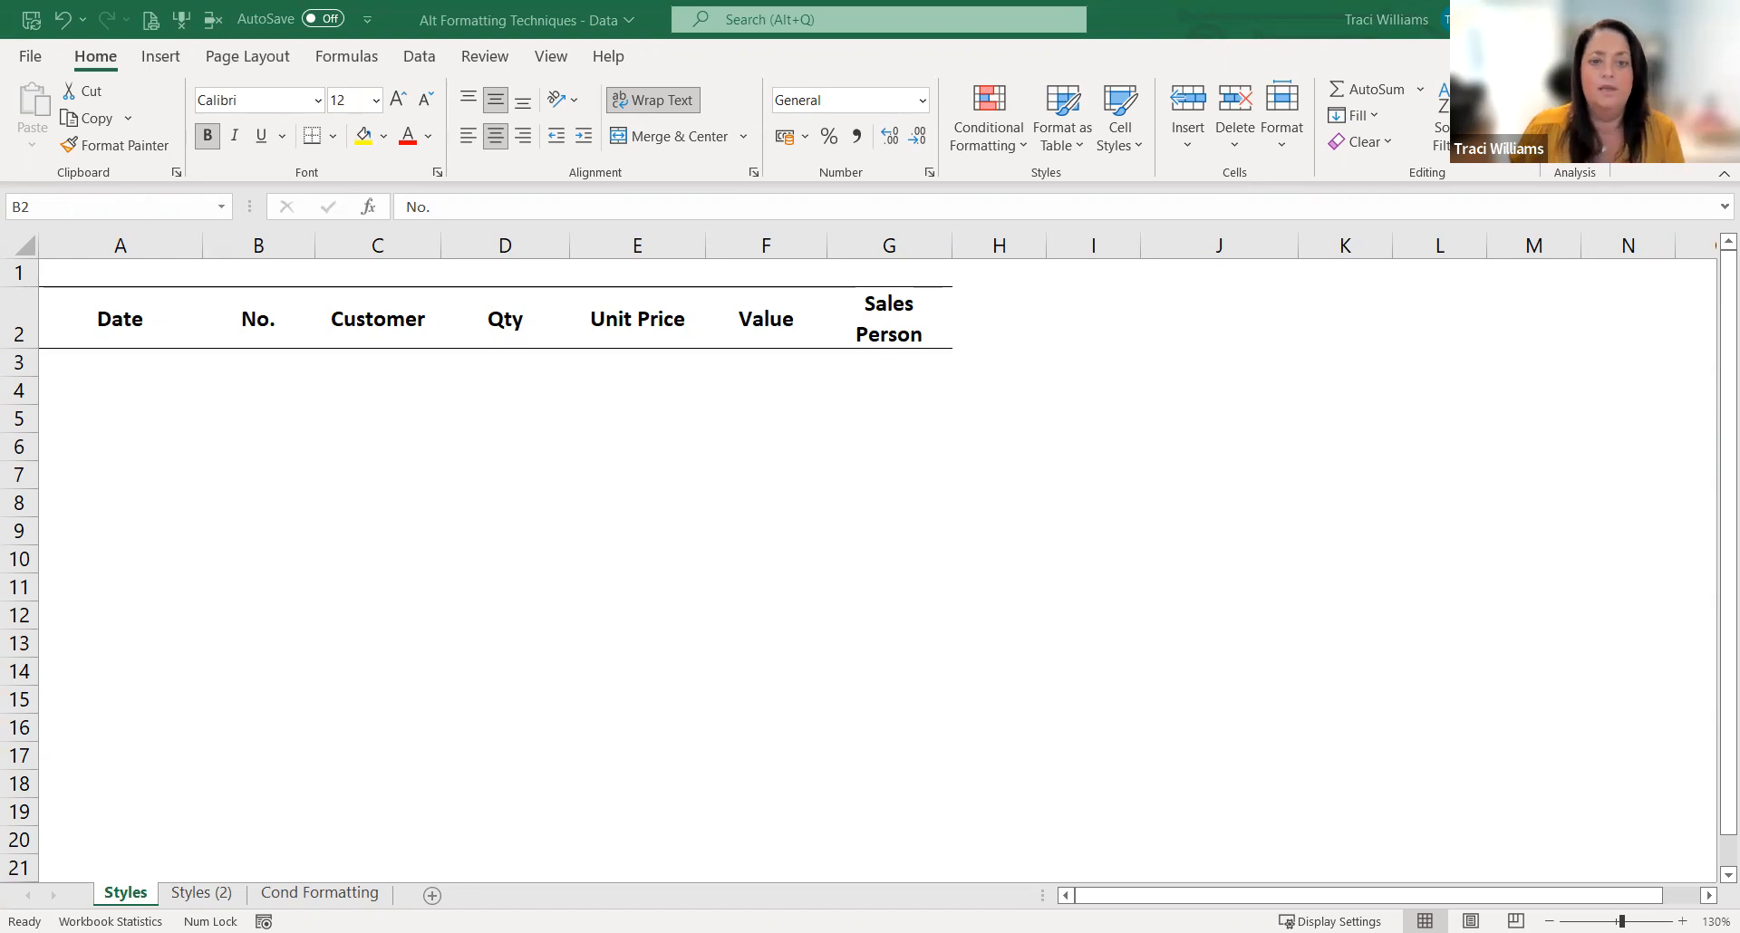
# Step: Save the workbook under the new name "Alt Formatting Techniques - Data2" as an Excel Workbook in the same folder
pyautogui.press('alt')
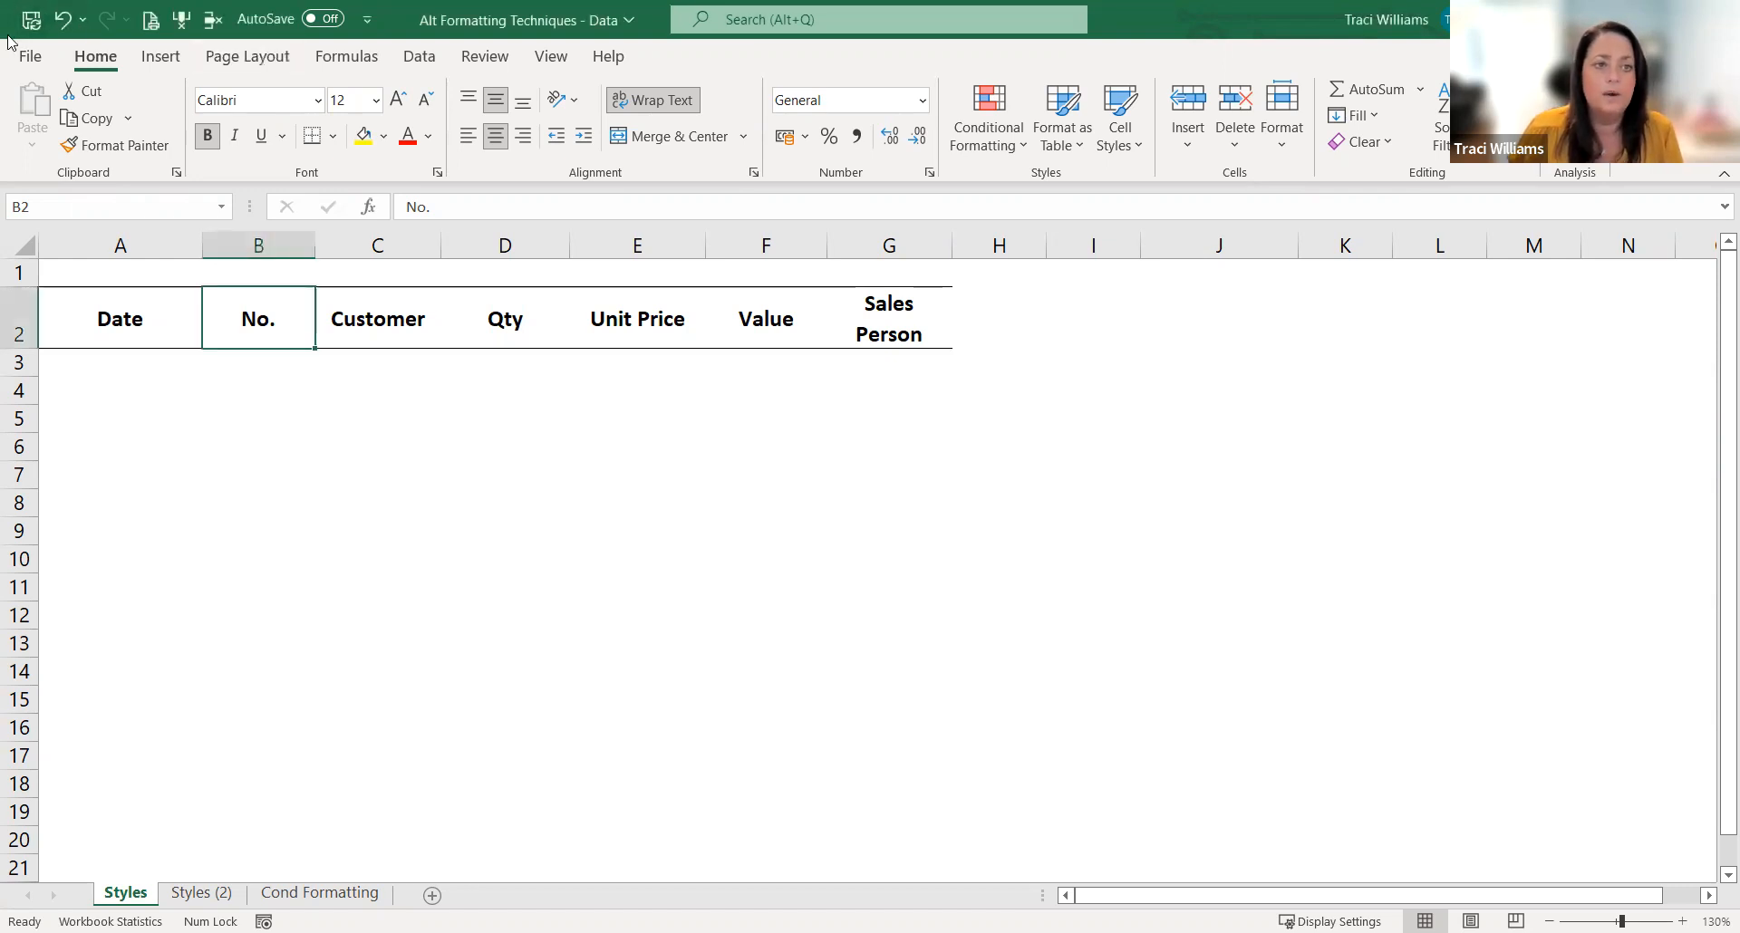
pyautogui.press('f')
pyautogui.click(94, 360)
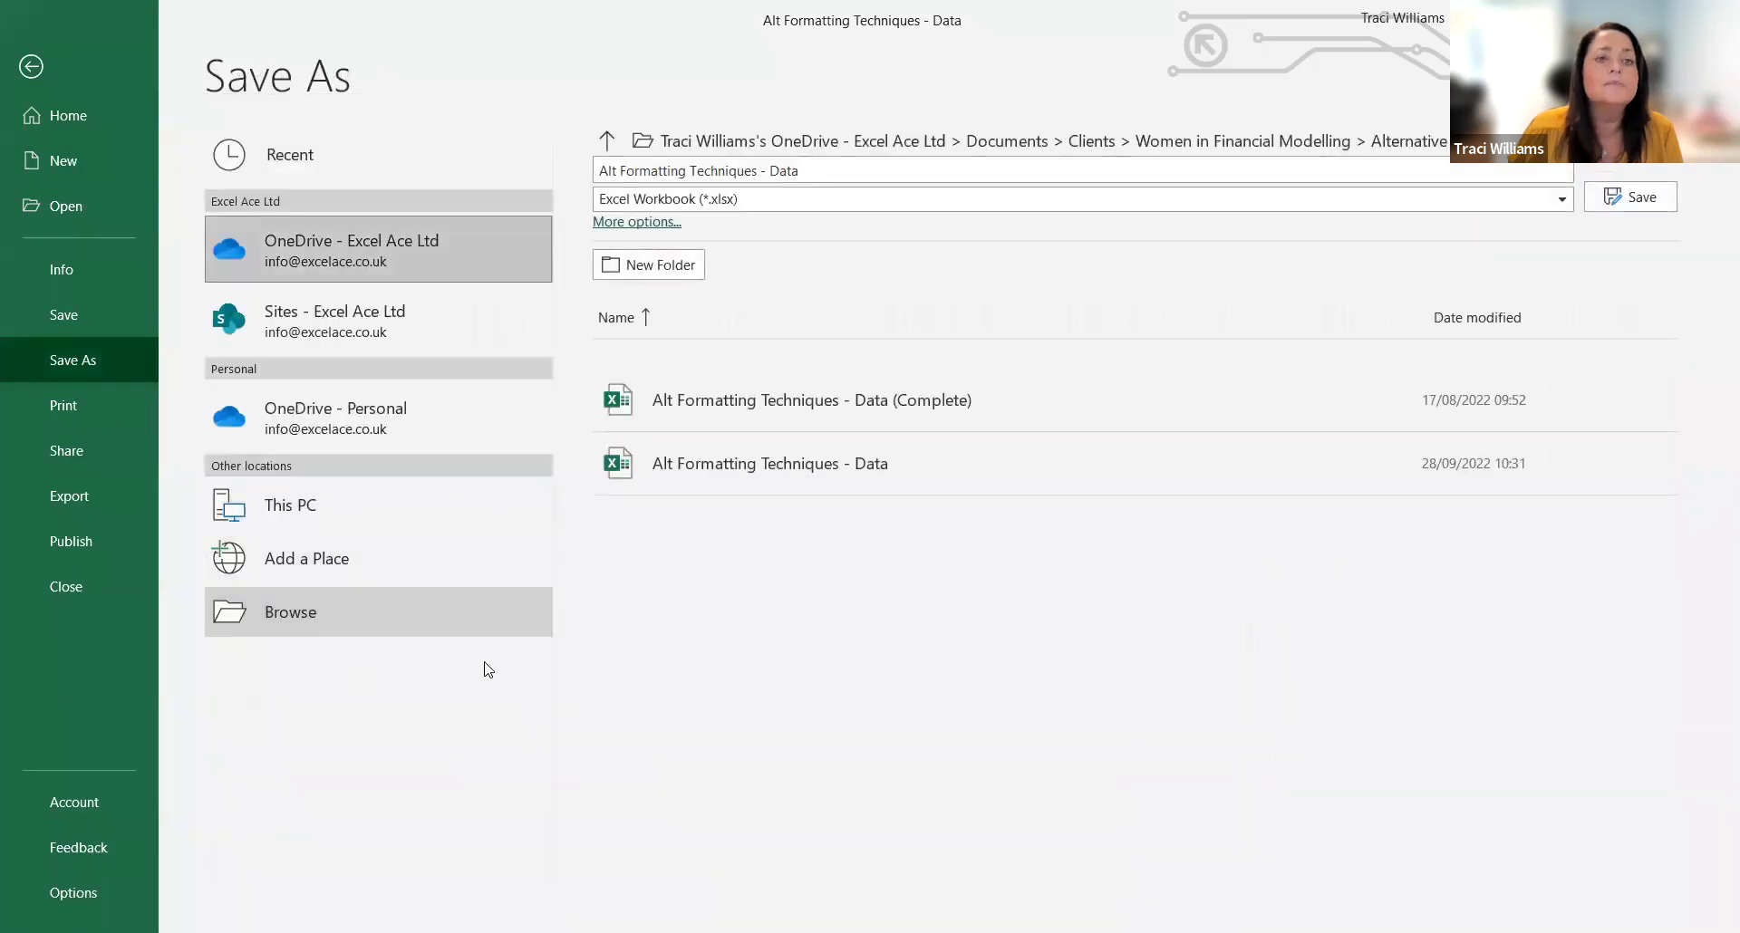
pyautogui.click(384, 382)
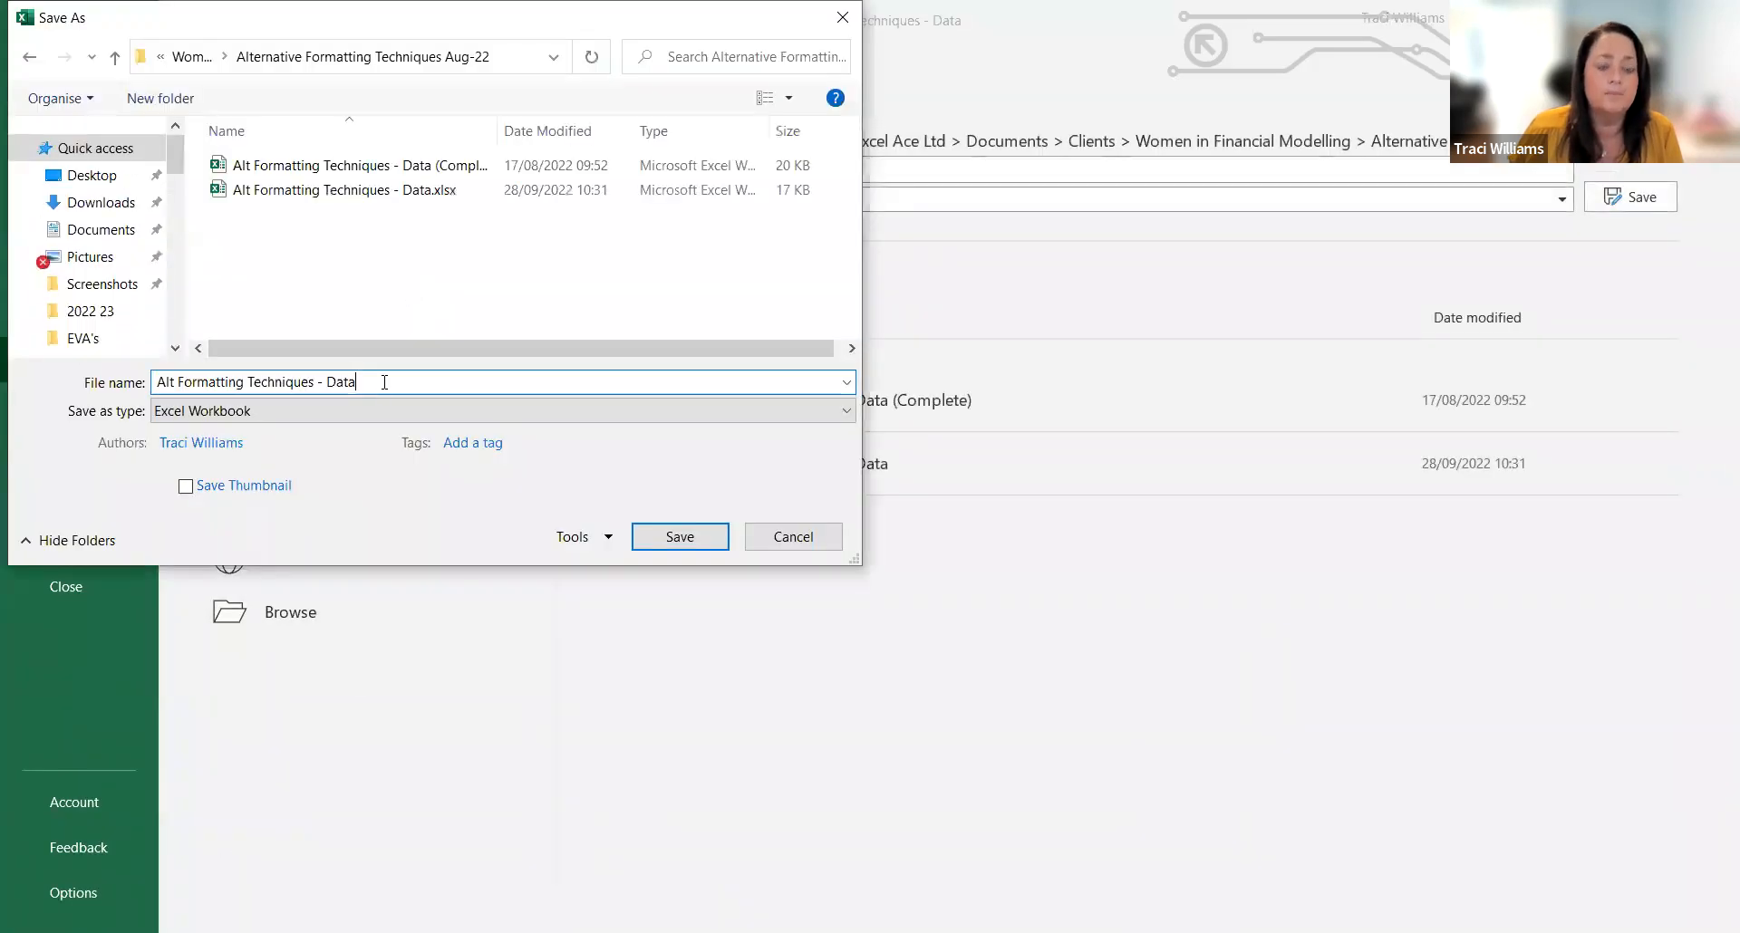
pyautogui.write('2')
pyautogui.click(667, 541)
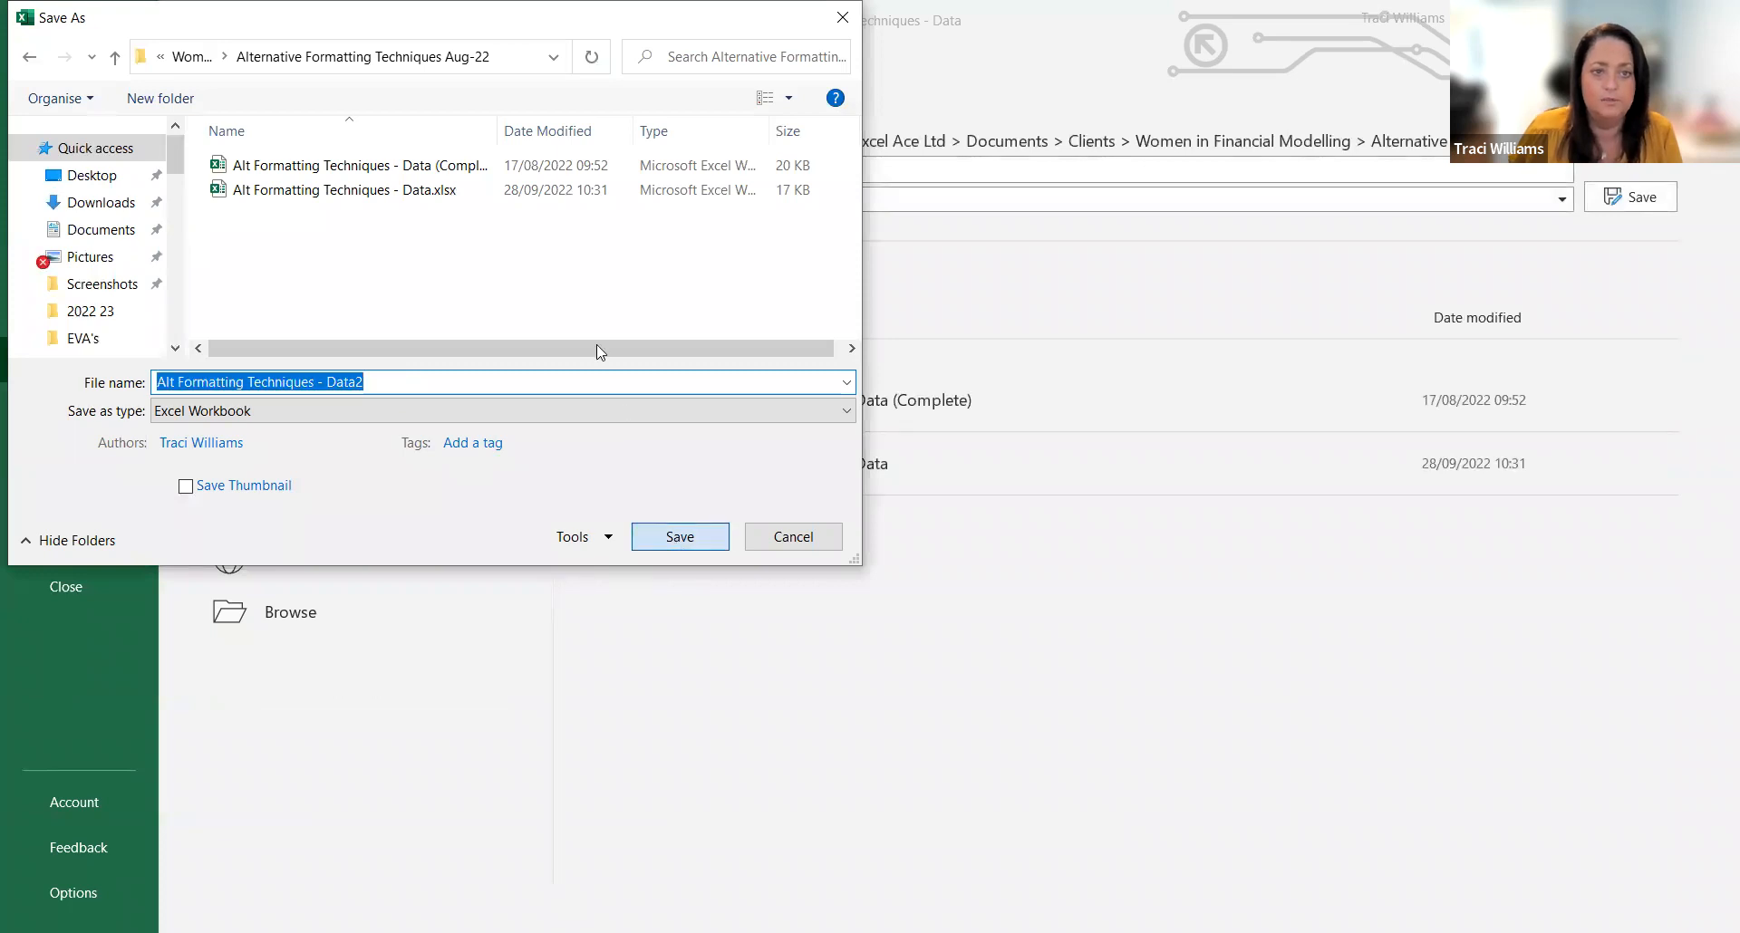
pyautogui.click(668, 538)
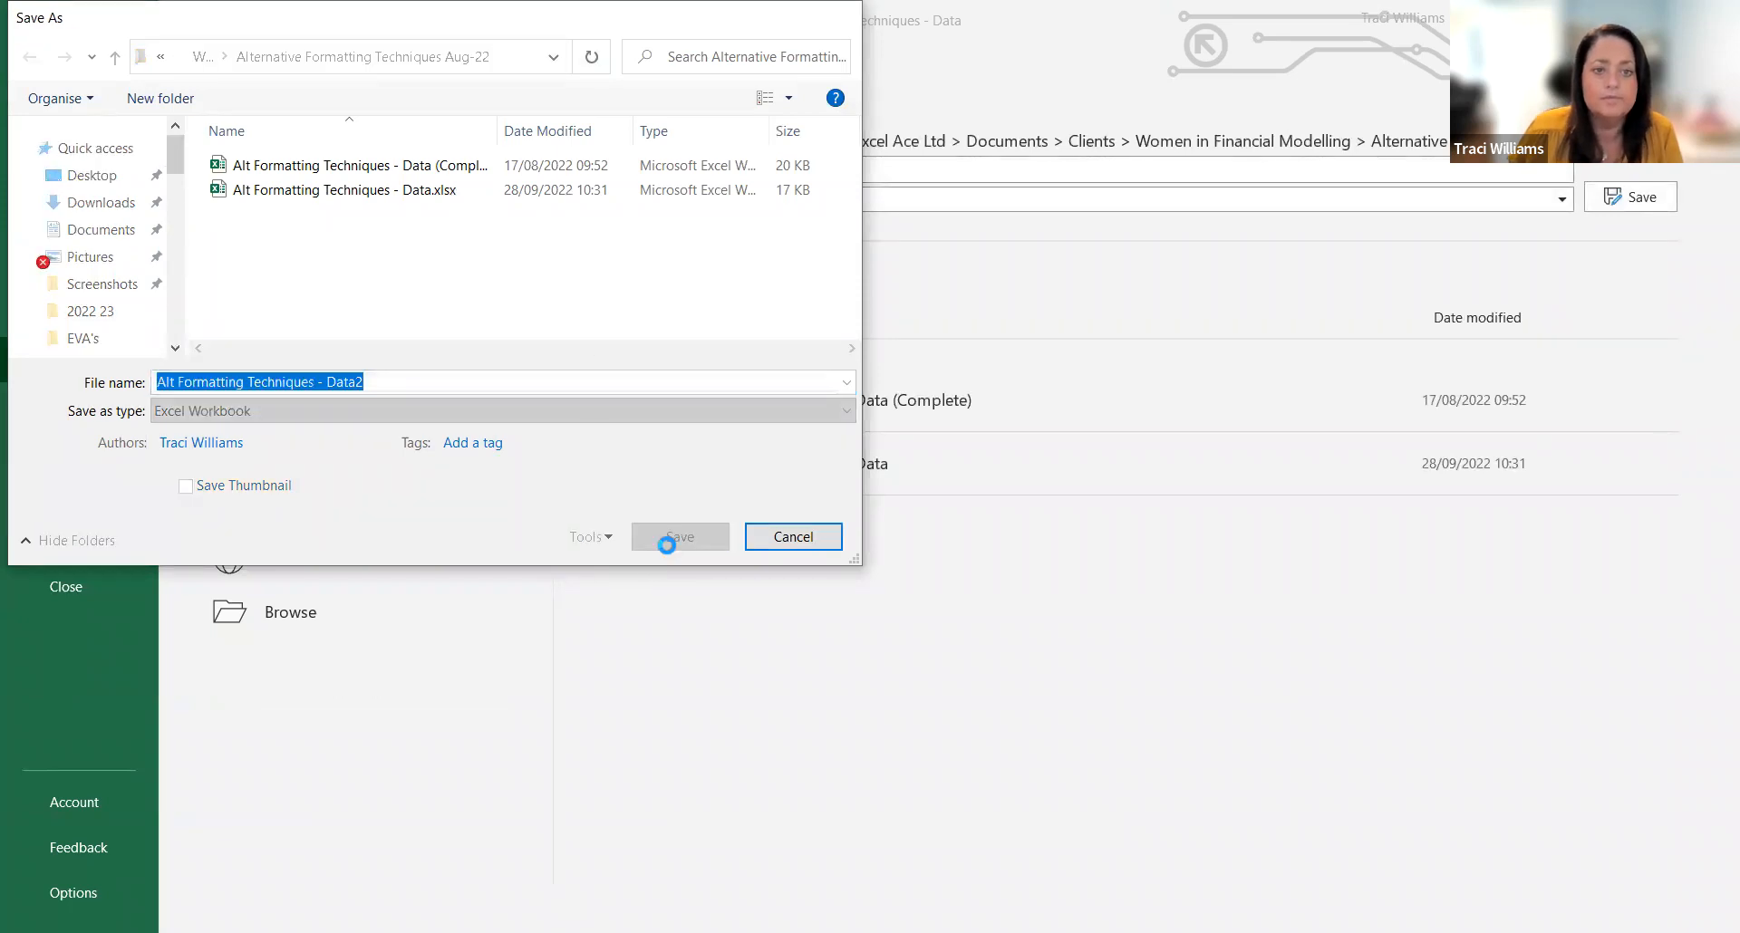
# Step: Delete the Styles (2) and Cond Formatting sheets together, leaving only the Styles sheet
pyautogui.click(226, 891)
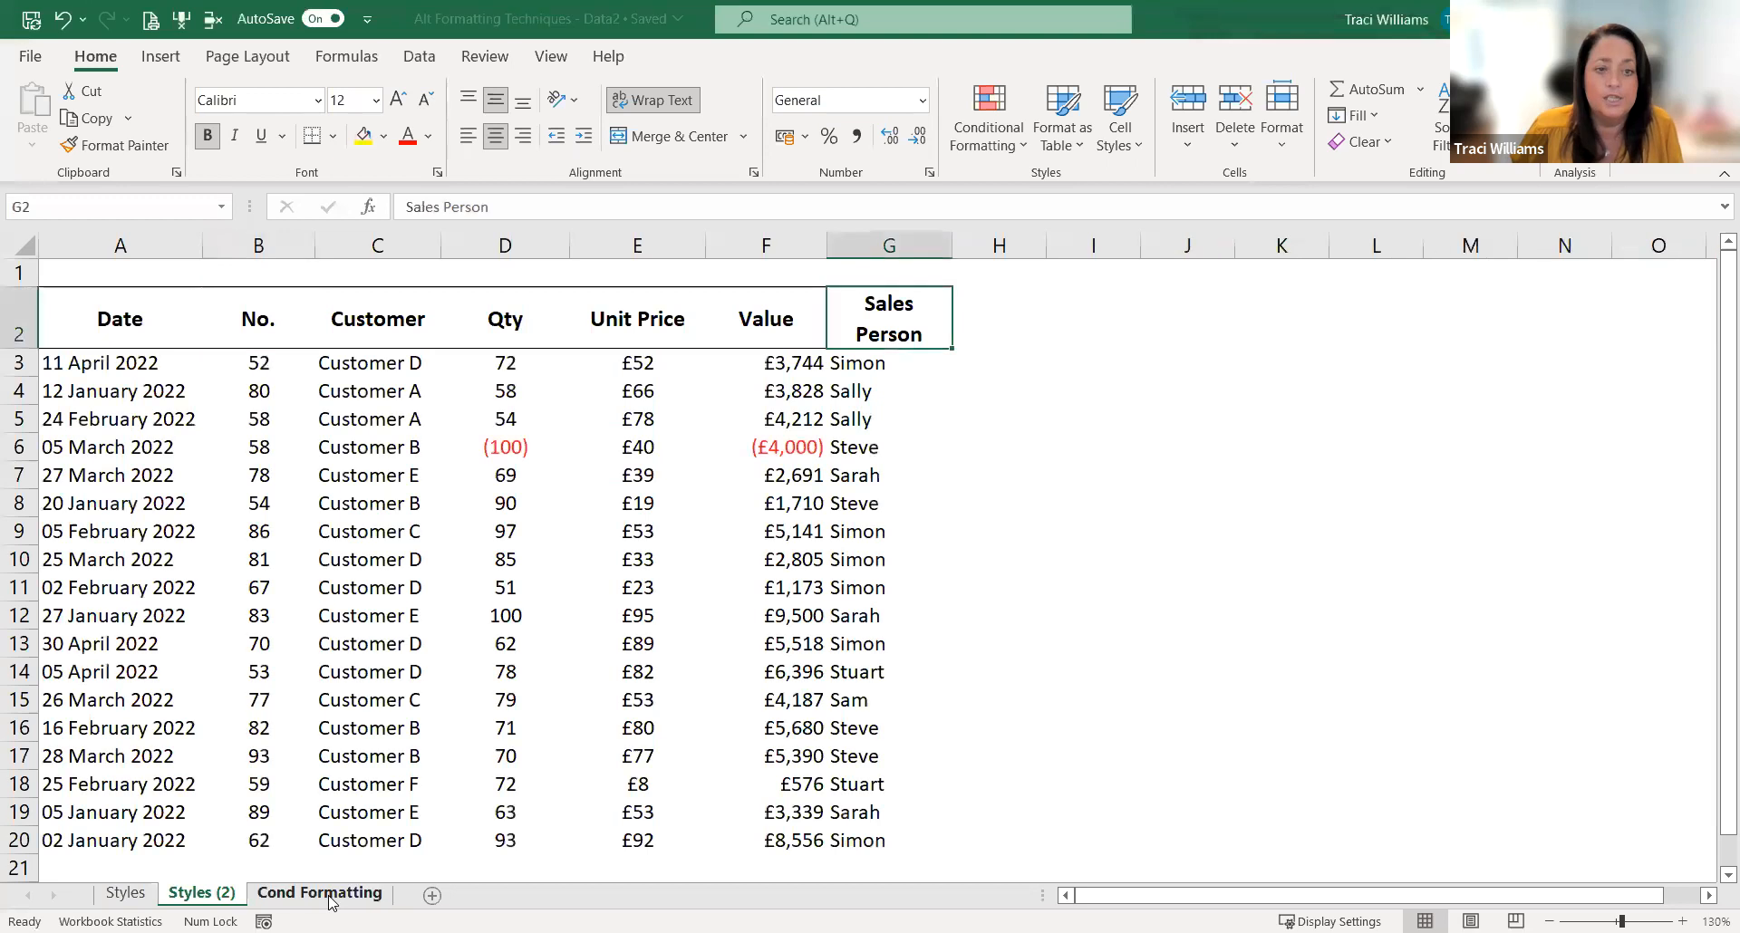
pyautogui.keyDown('ctrl'); pyautogui.click(330, 896); pyautogui.keyUp('ctrl')
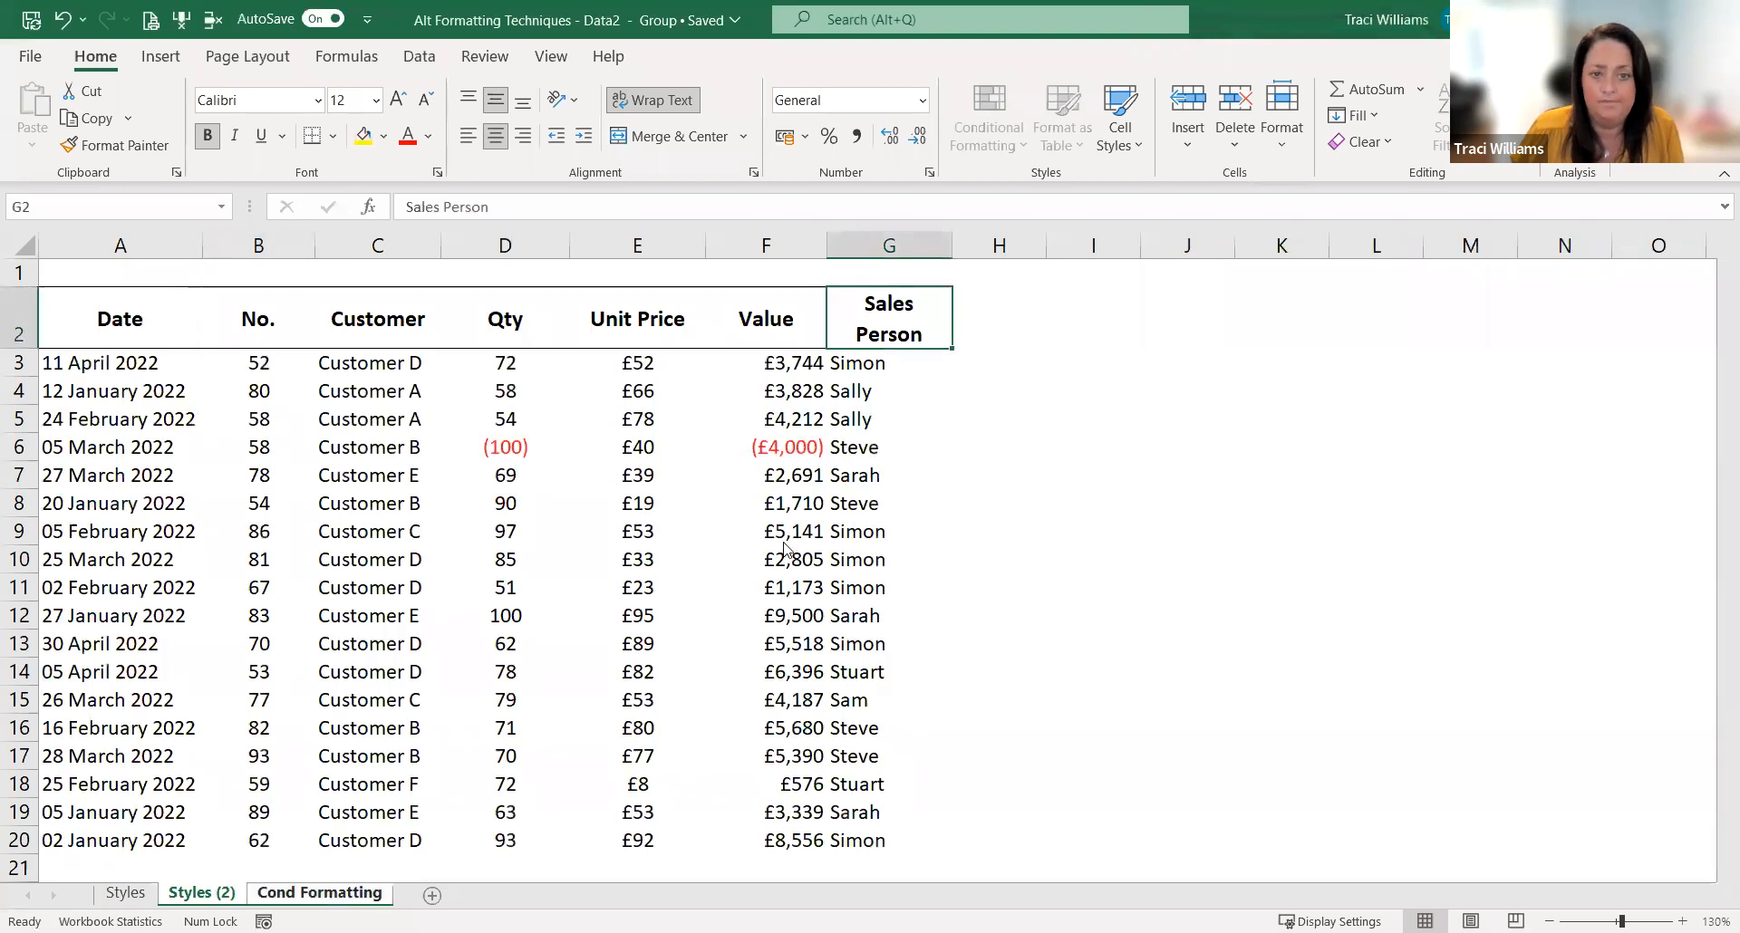
pyautogui.click(848, 546)
# Step: Review the custom cell styles available for the No. header cell B2 in the stripped-down workbook
pyautogui.click(140, 333)
pyautogui.click(289, 318)
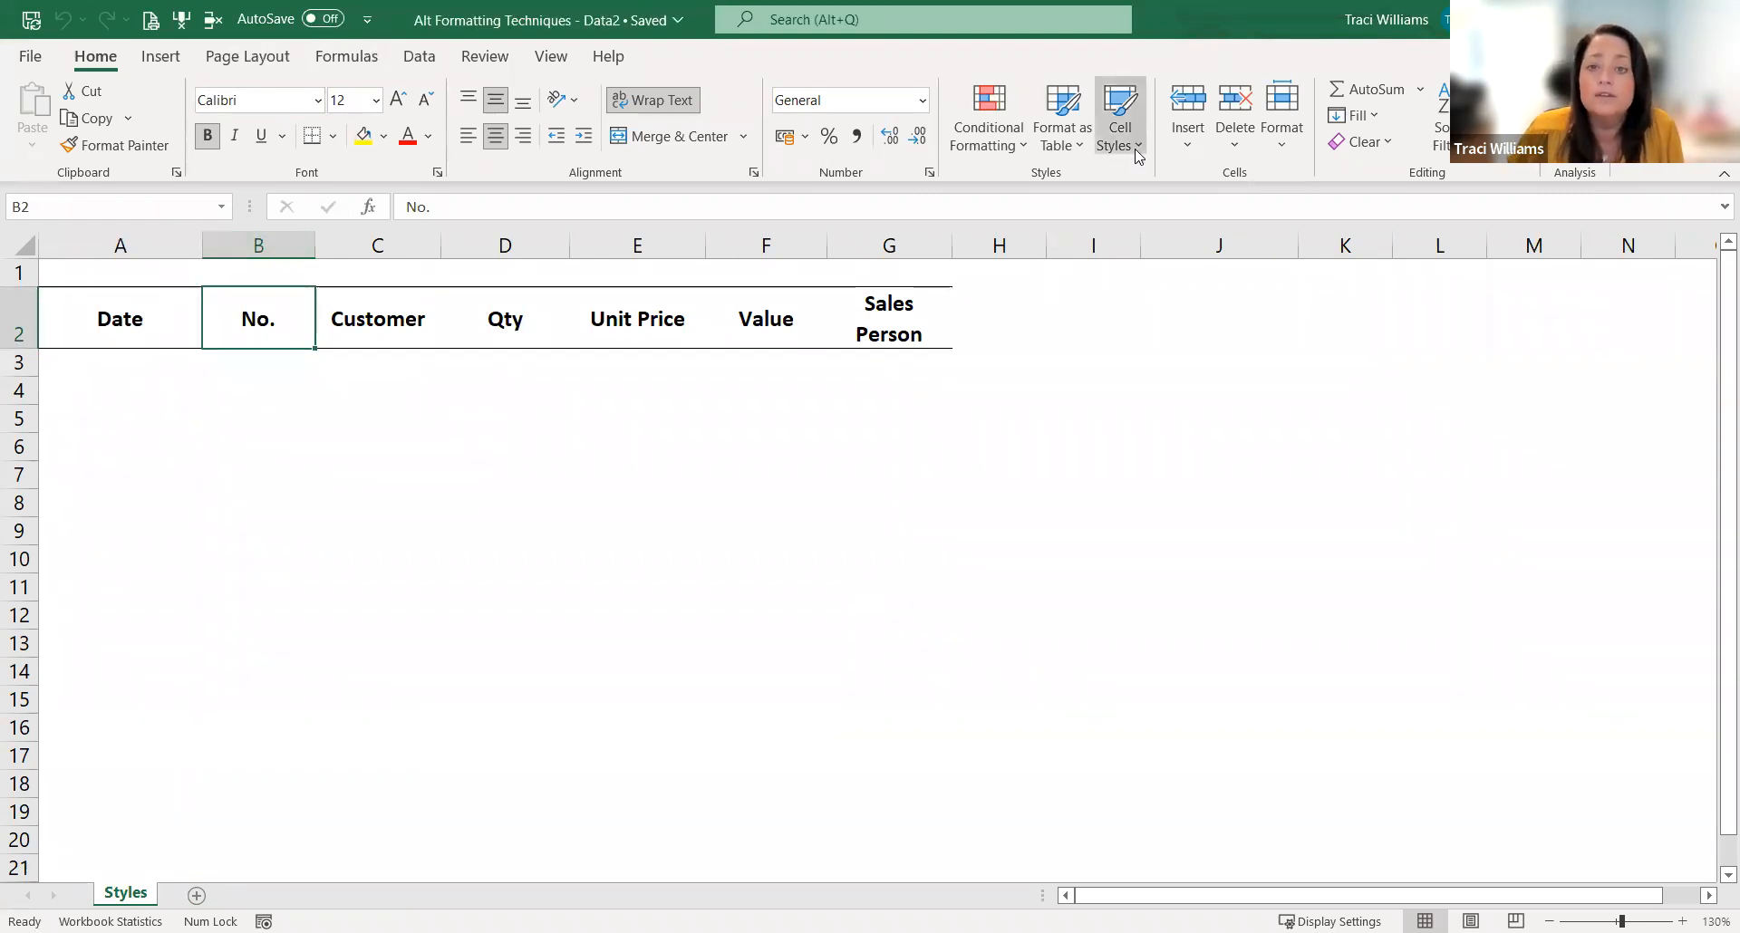
pyautogui.click(1120, 118)
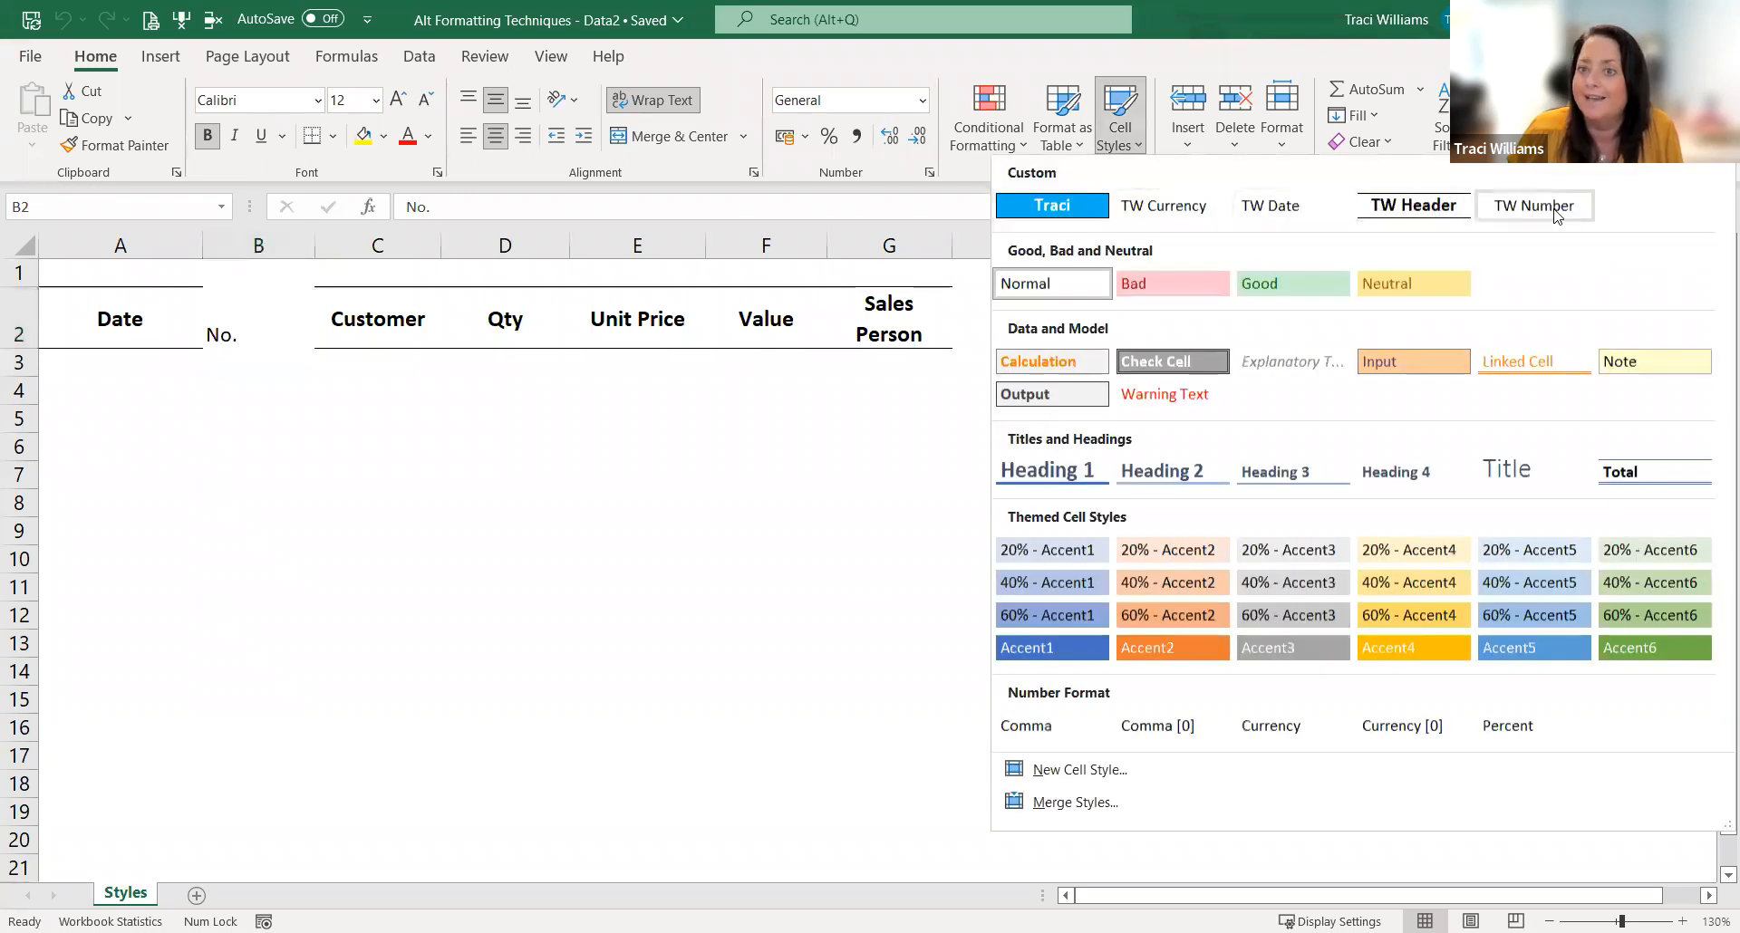
pyautogui.click(313, 506)
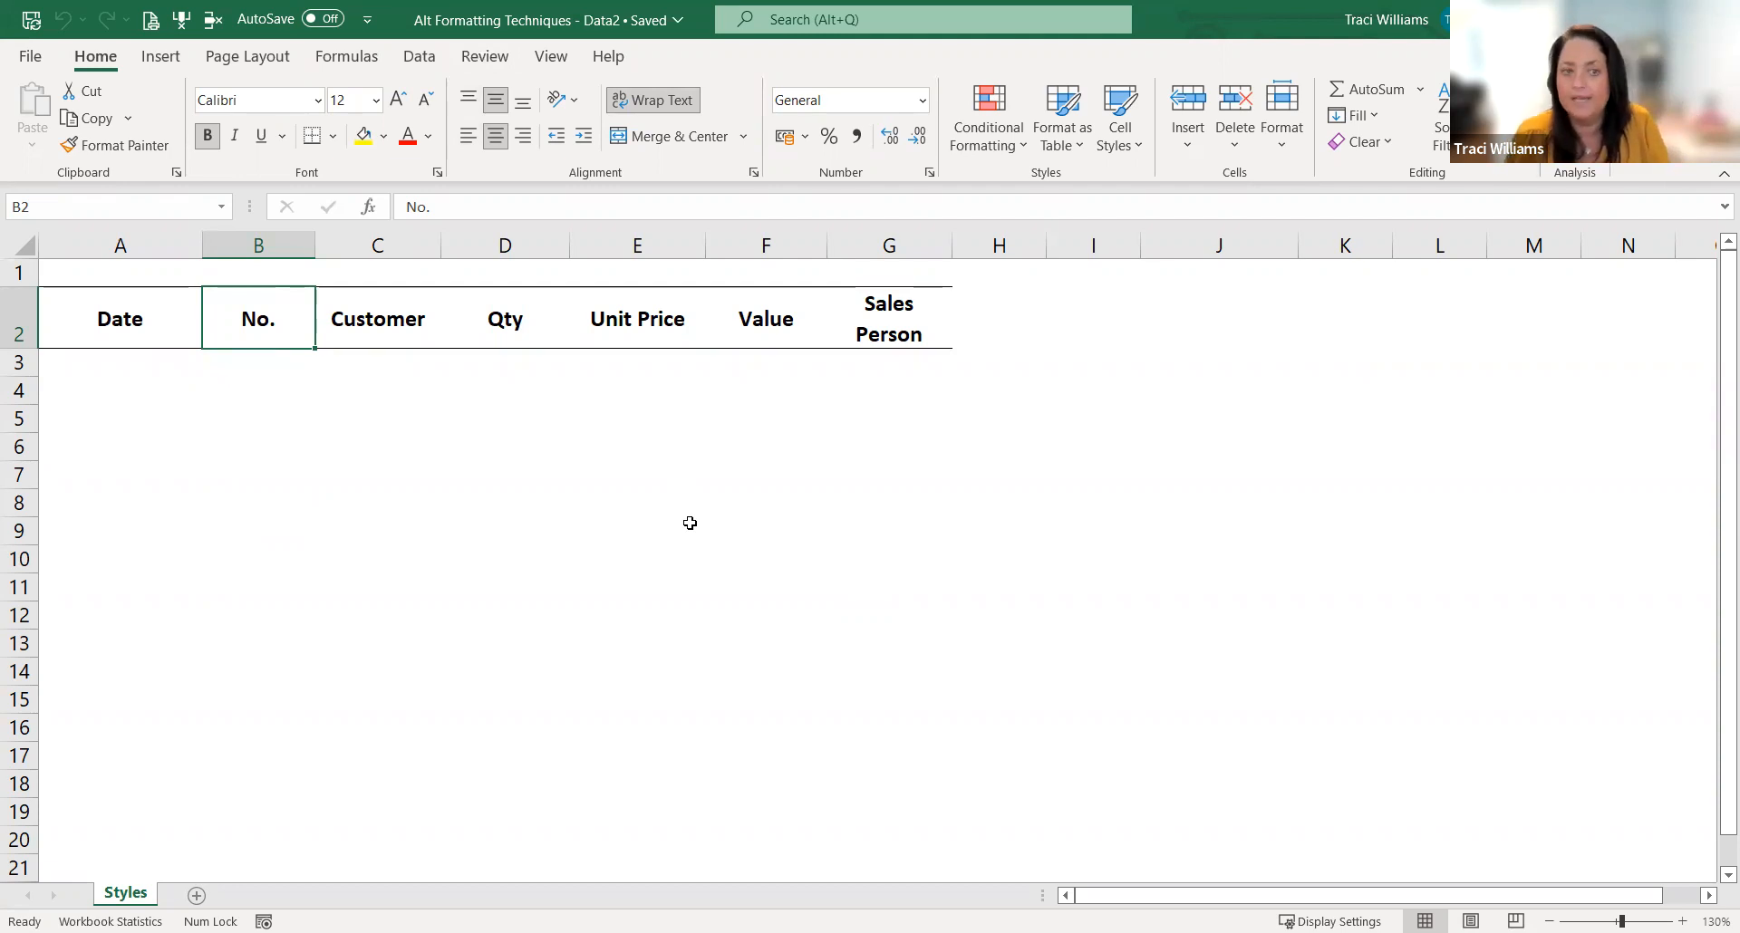
# Step: Save the workbook as an Excel Template named "Alt Formatting Techniques - Data2" in the Custom Office Templates folder
pyautogui.click(32, 59)
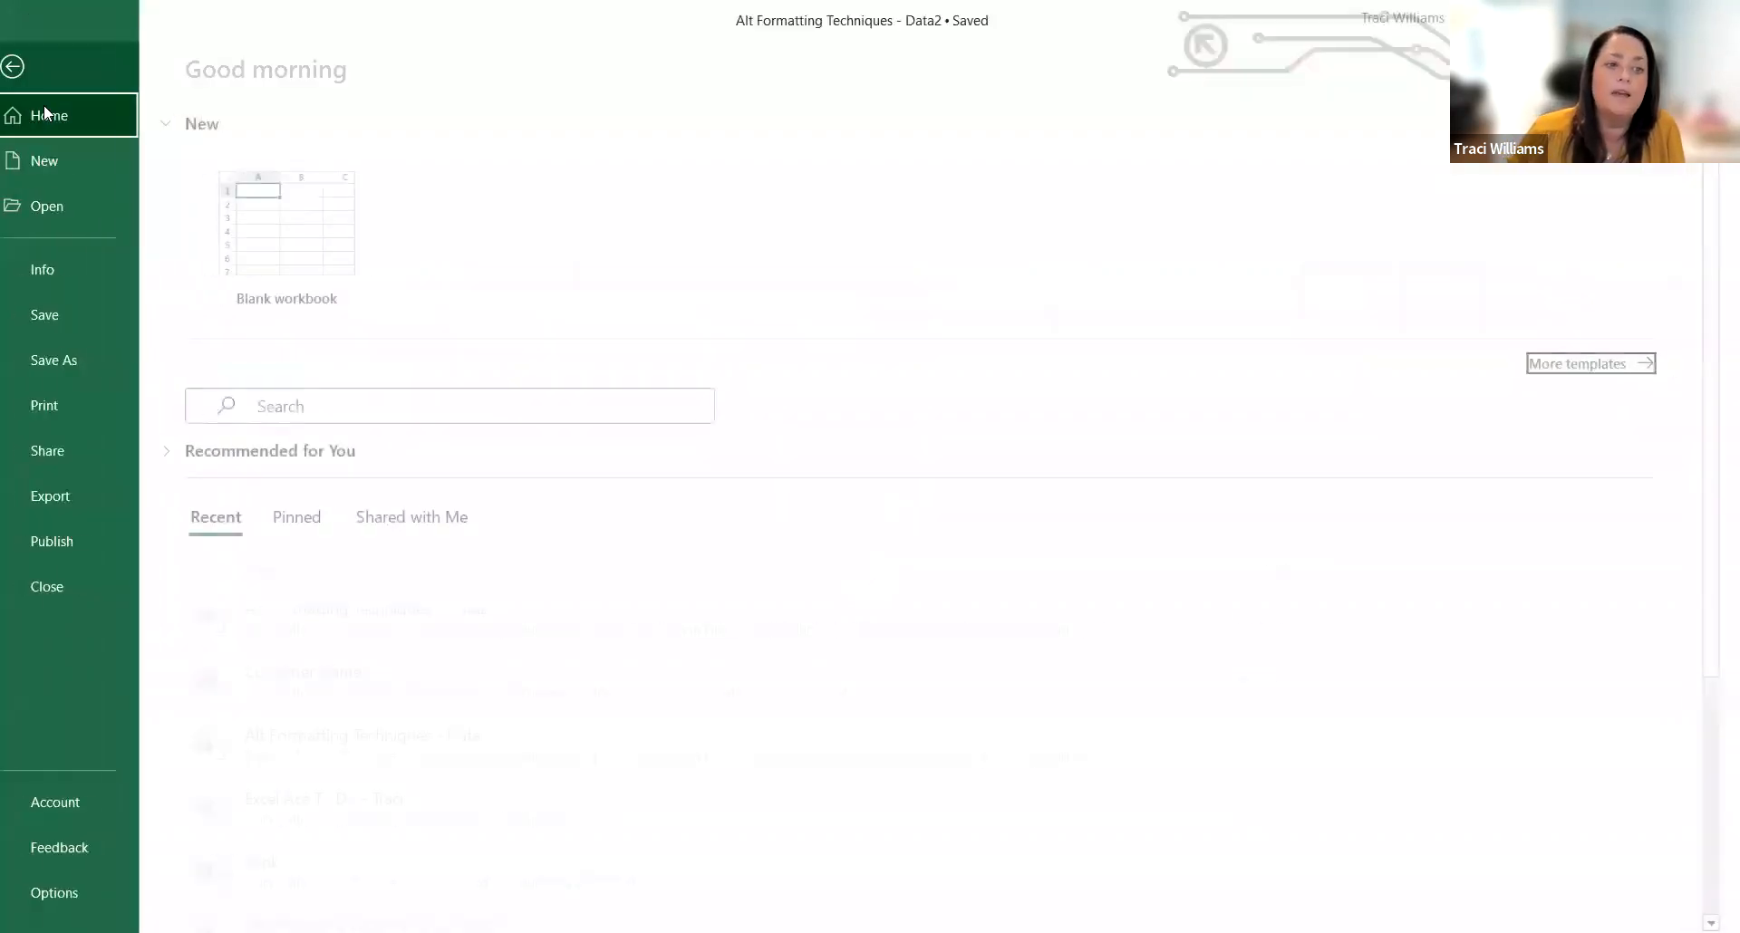
pyautogui.click(84, 361)
pyautogui.click(299, 616)
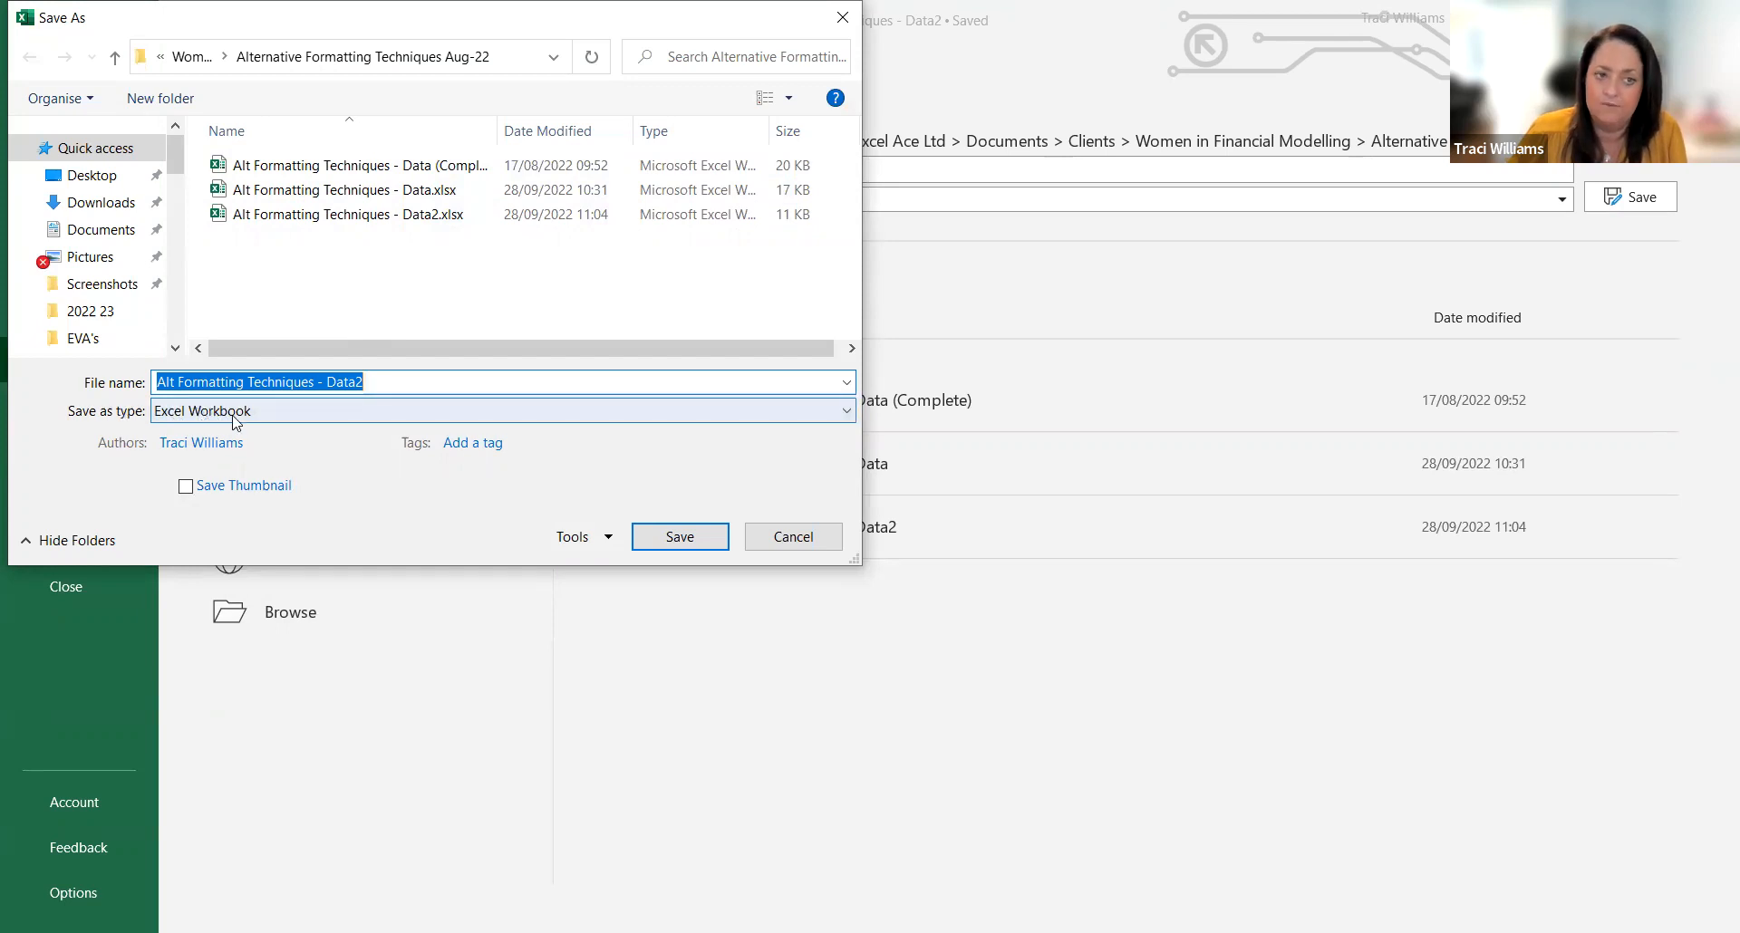
pyautogui.click(317, 410)
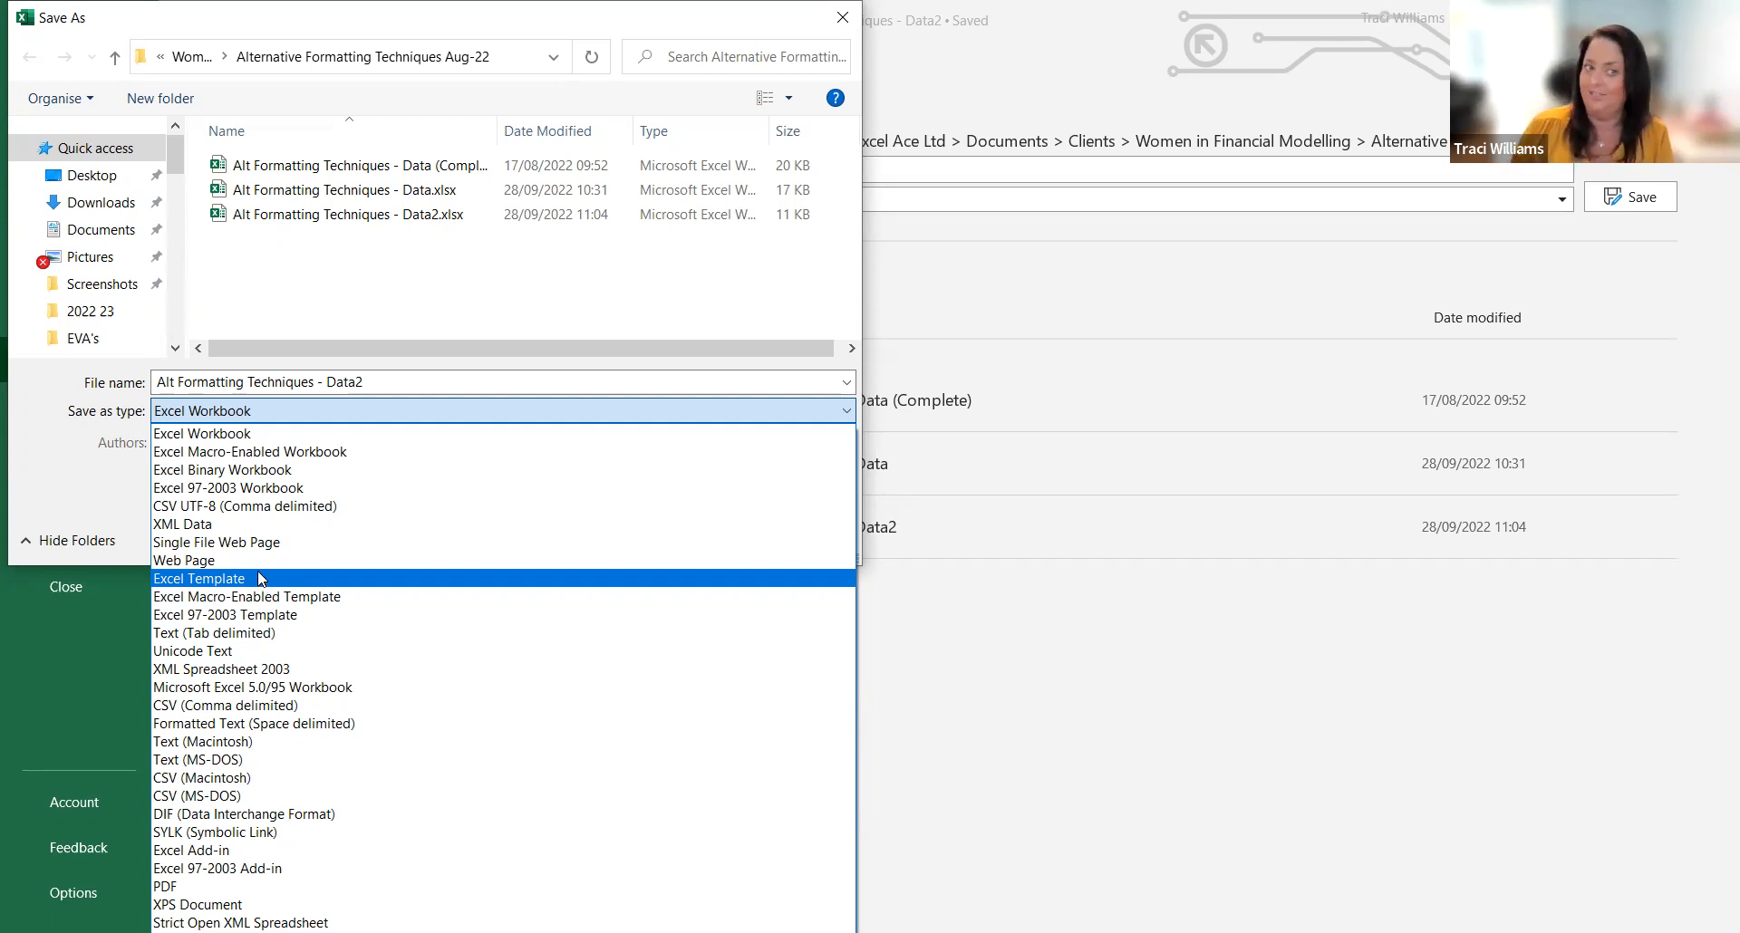
pyautogui.click(198, 582)
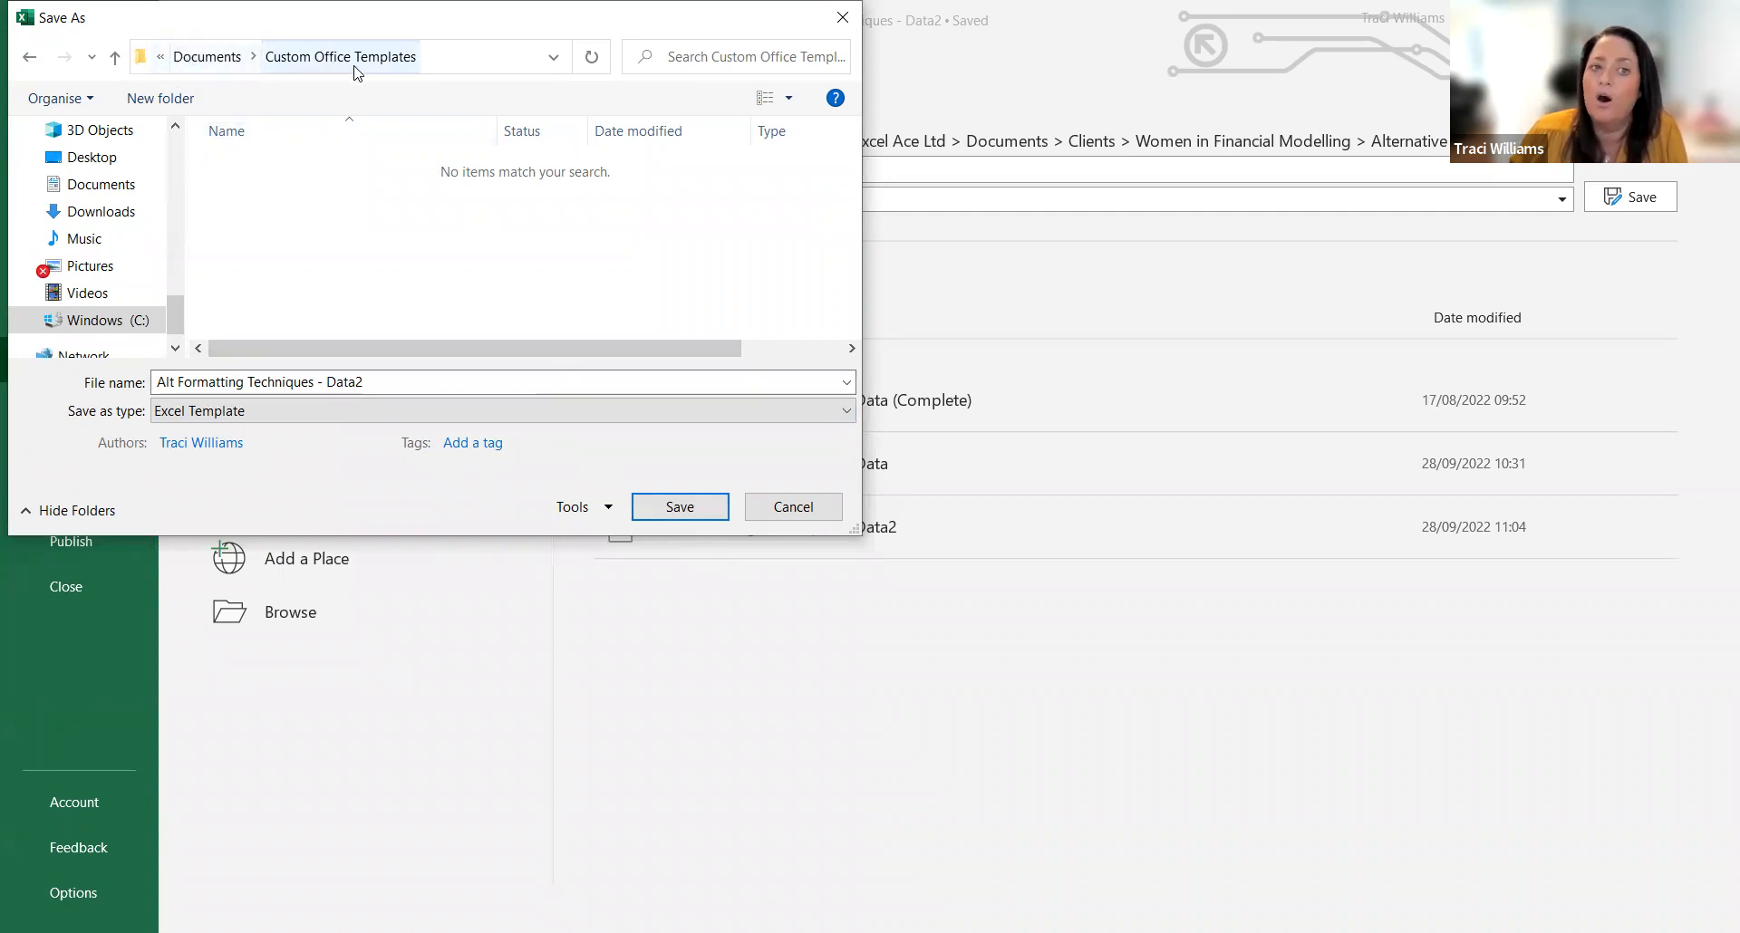
pyautogui.click(471, 57)
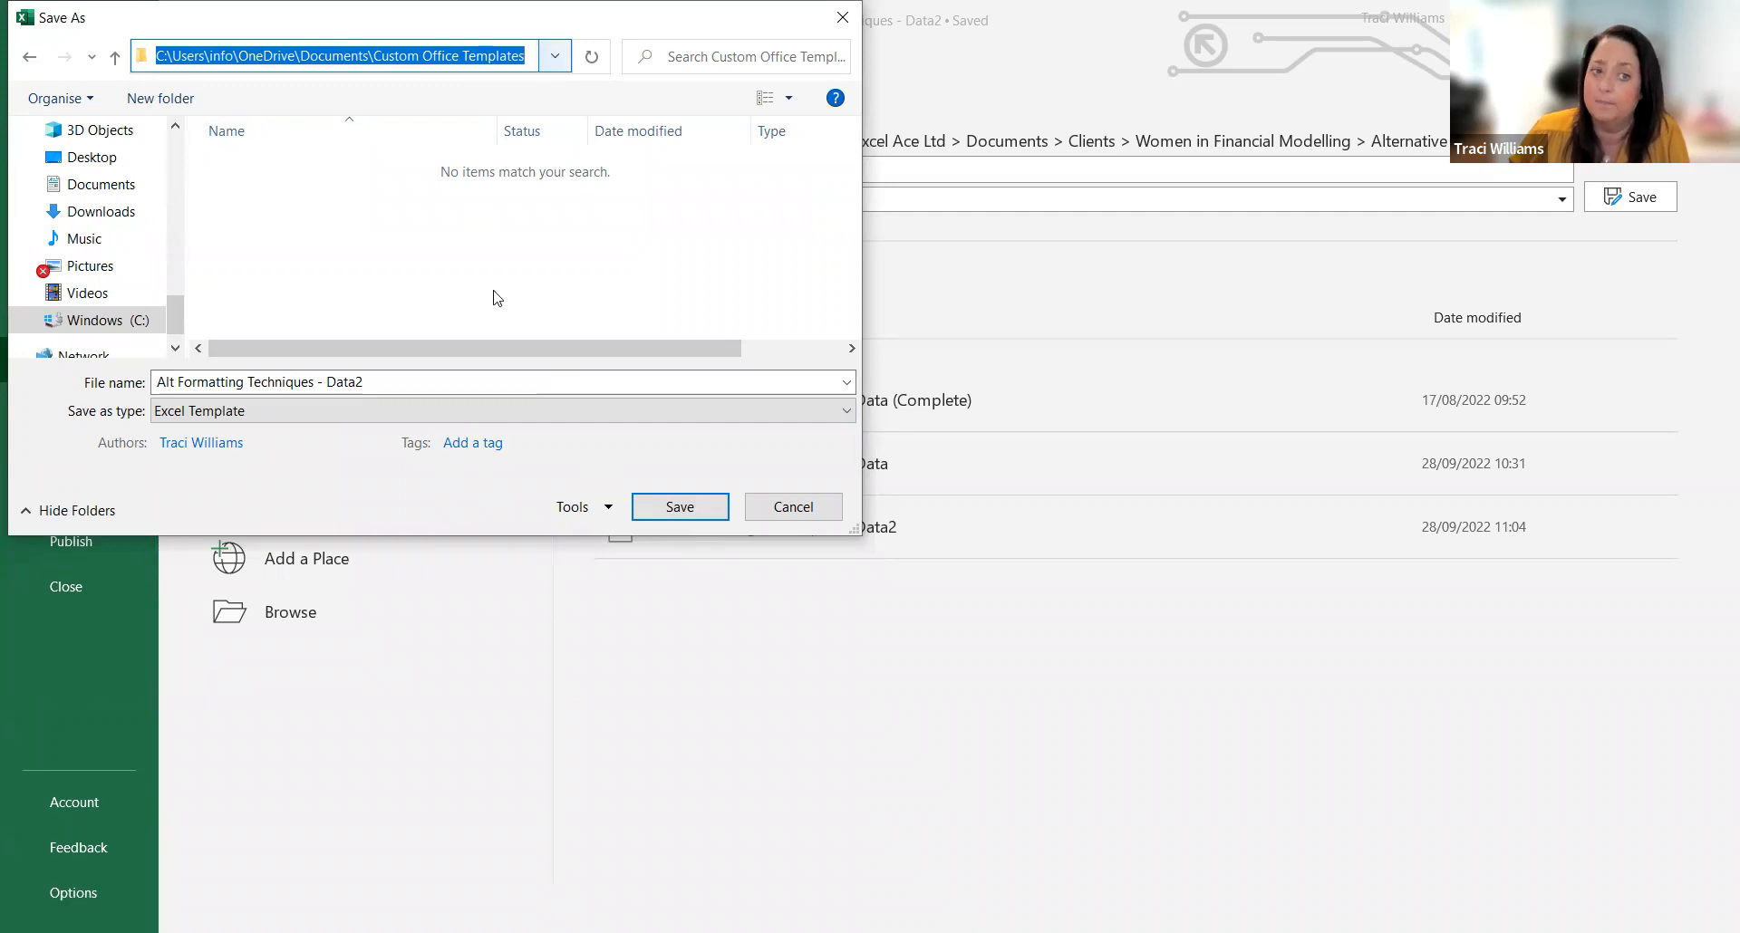
pyautogui.click(670, 507)
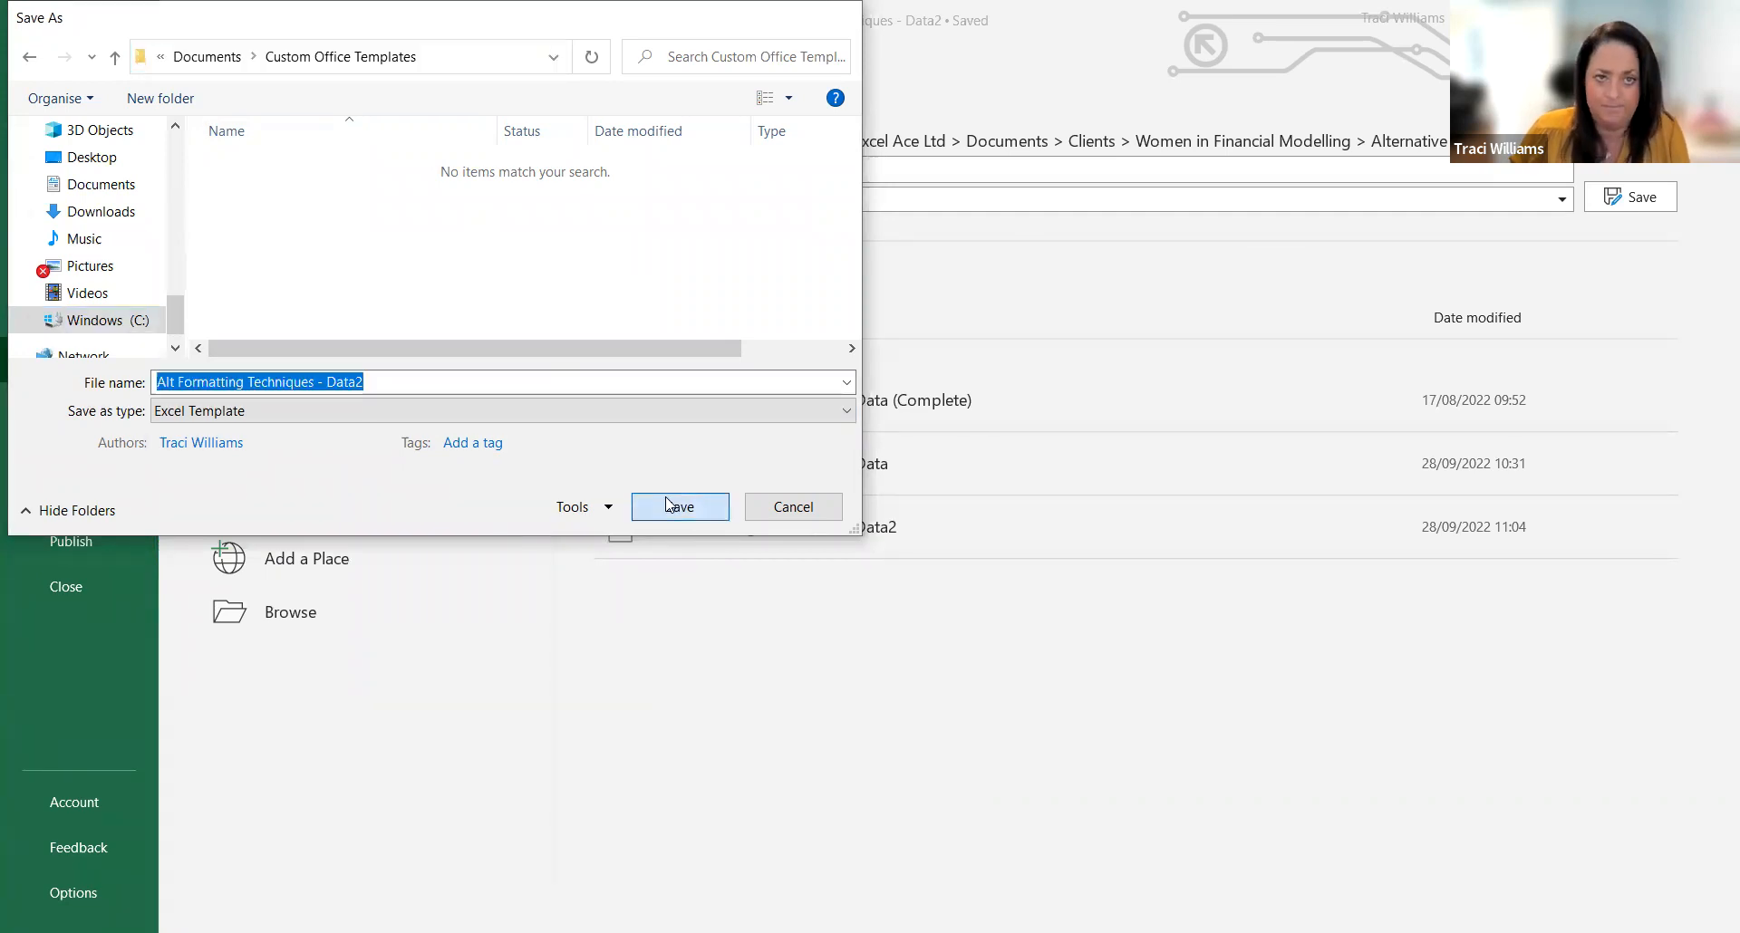
pyautogui.click(669, 505)
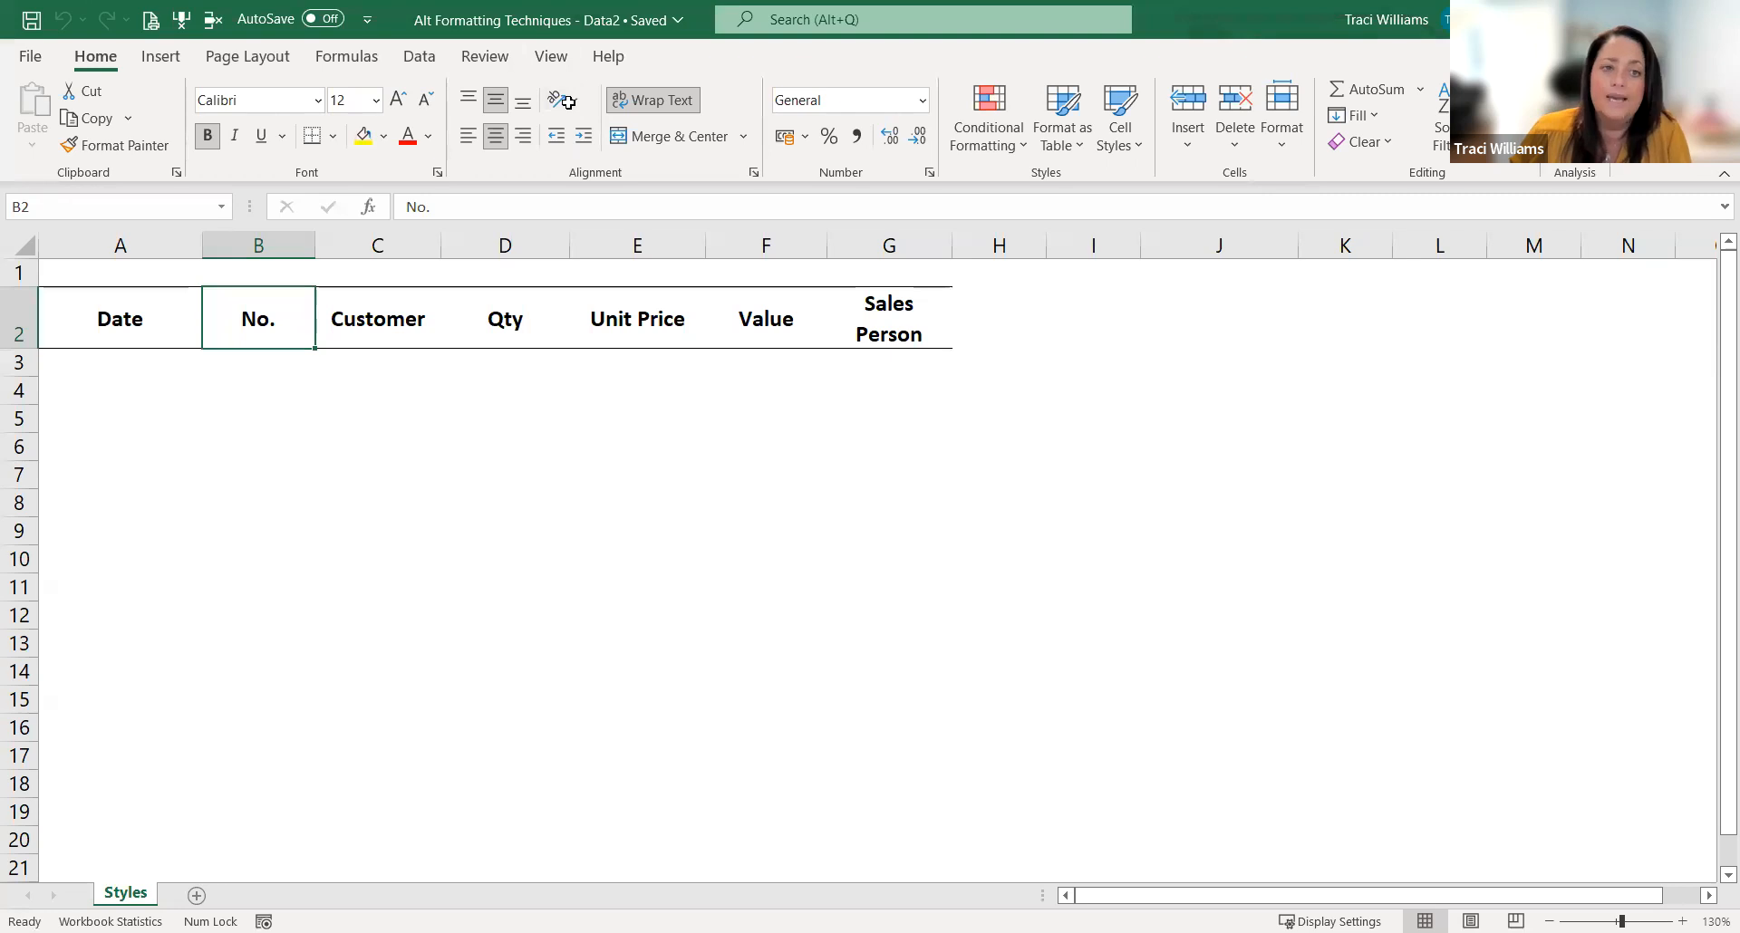
# Step: Close the open workbook and create a new one from the personal template "Alt Formatting Techniques - Data2"
pyautogui.click(32, 56)
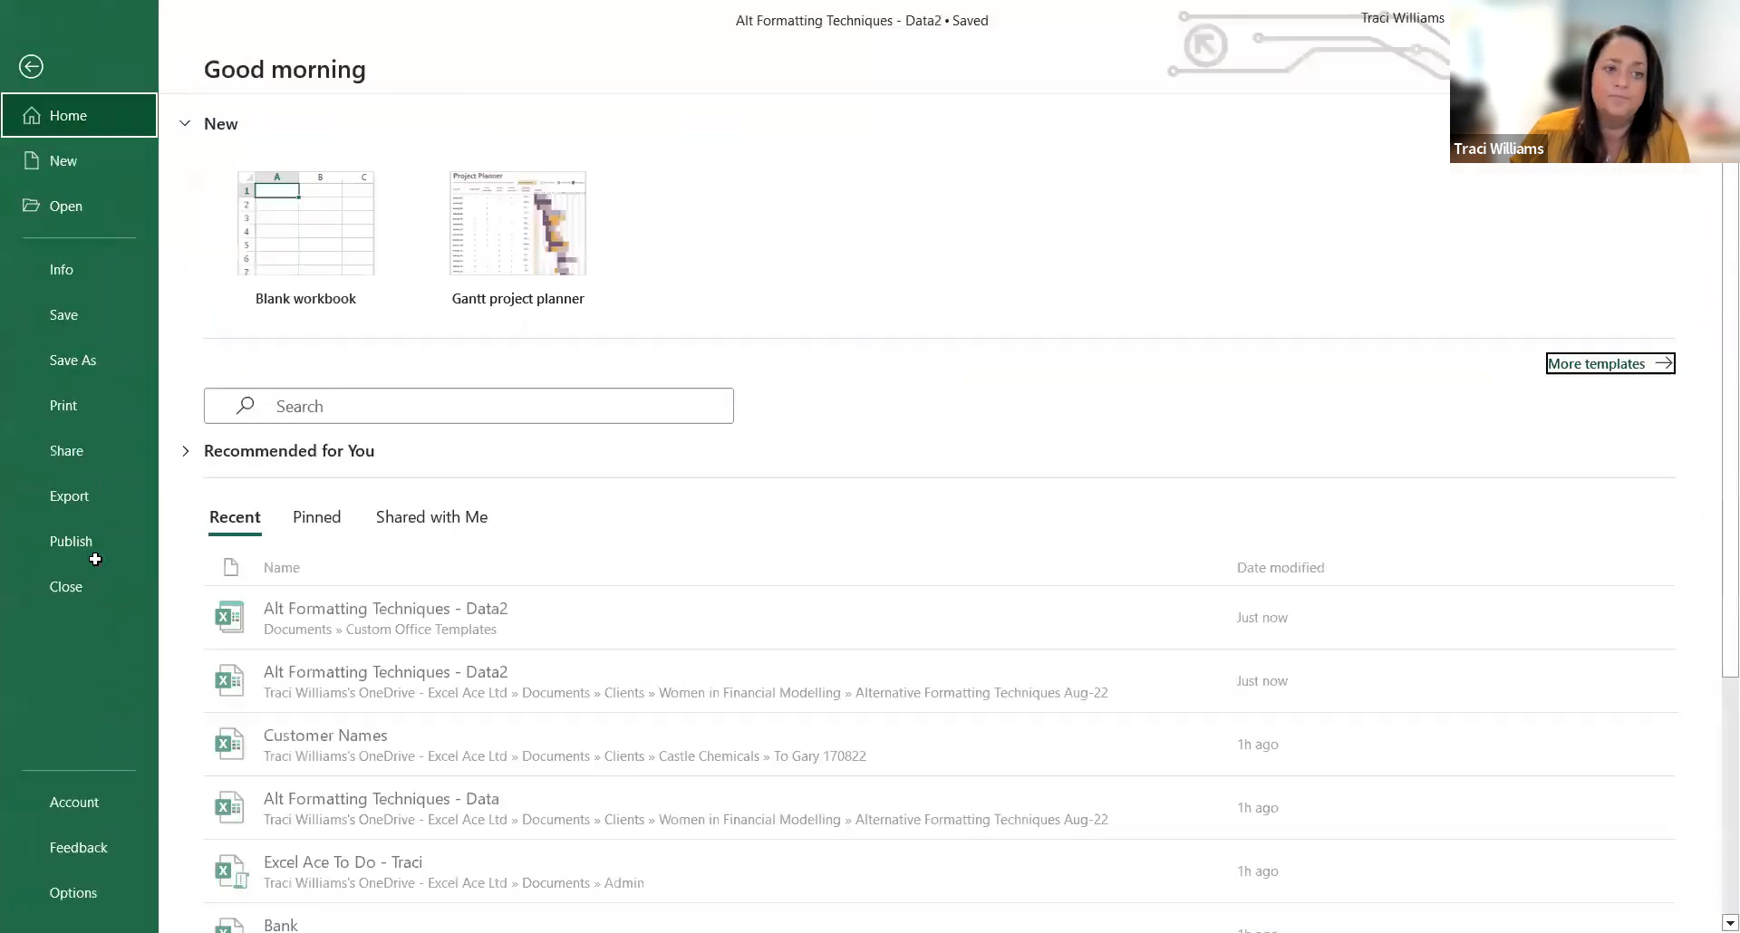
pyautogui.click(109, 585)
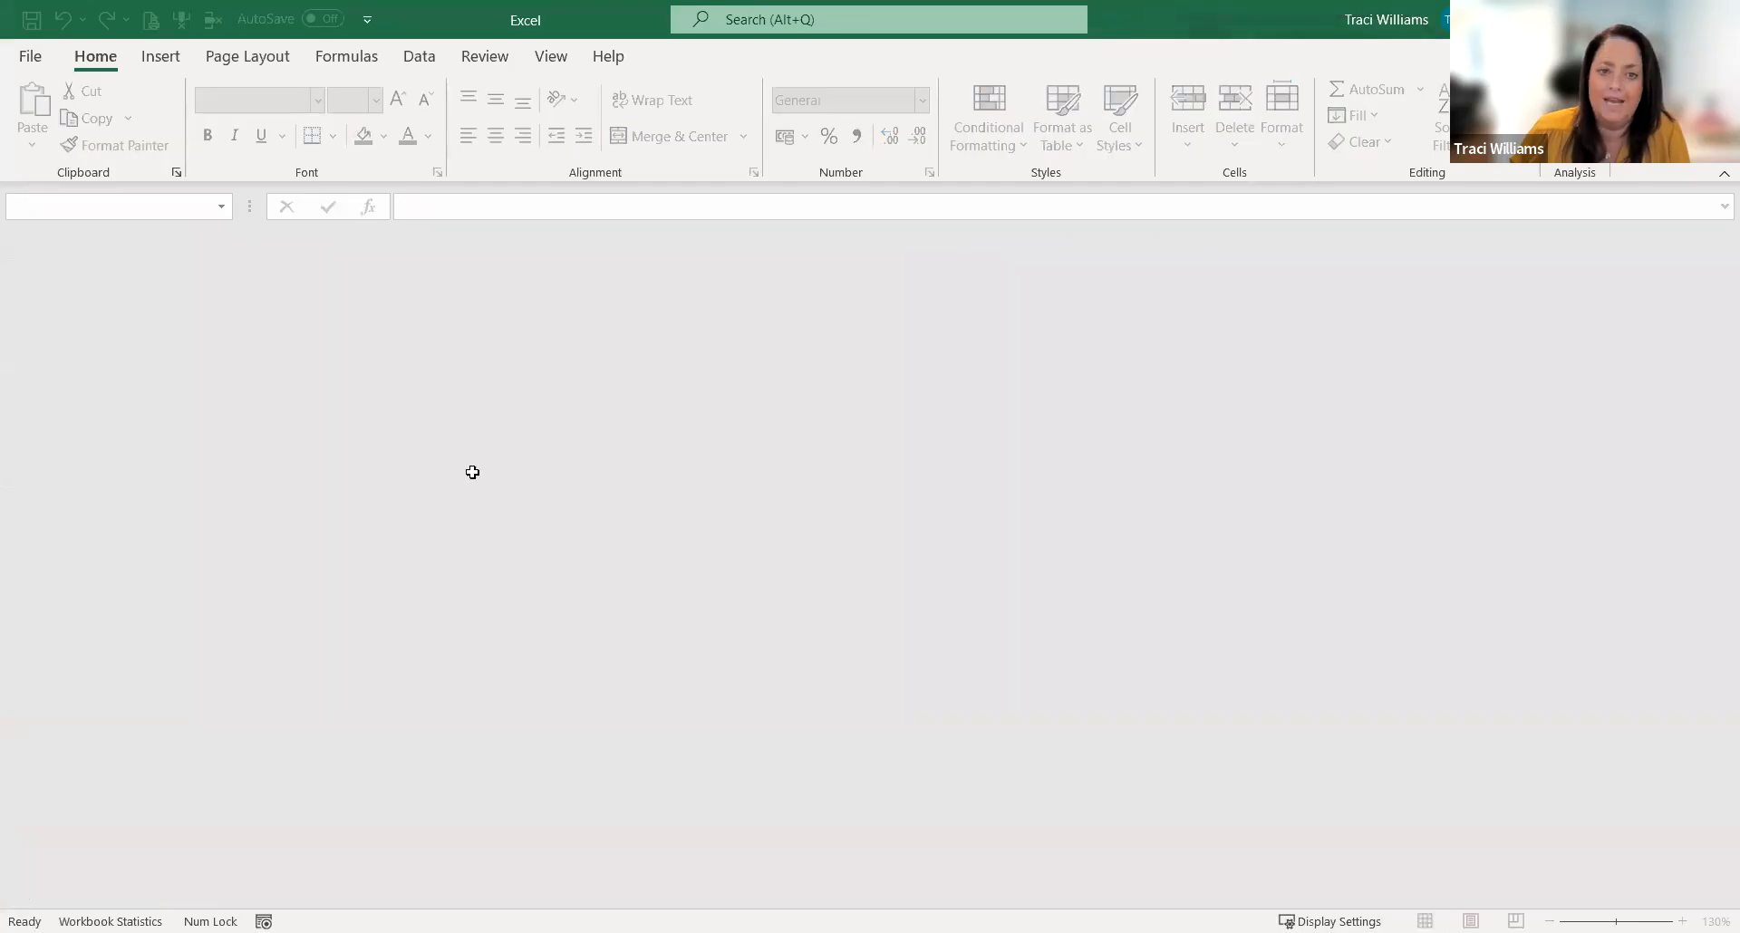
pyautogui.click(29, 54)
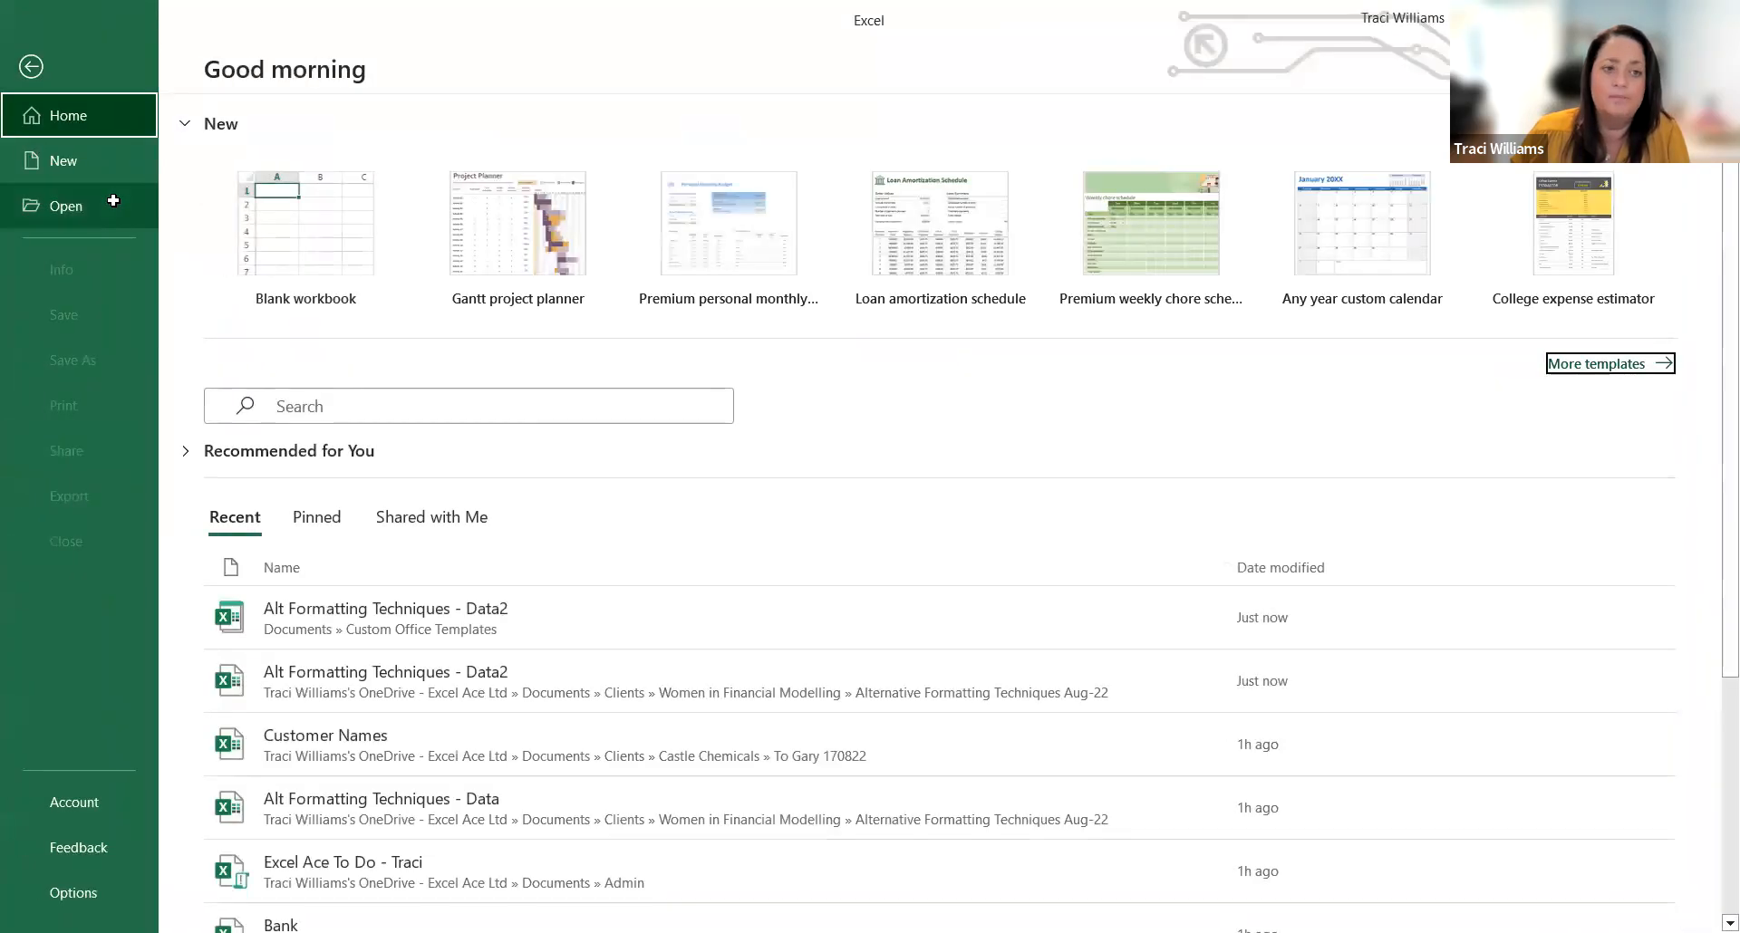
pyautogui.click(105, 159)
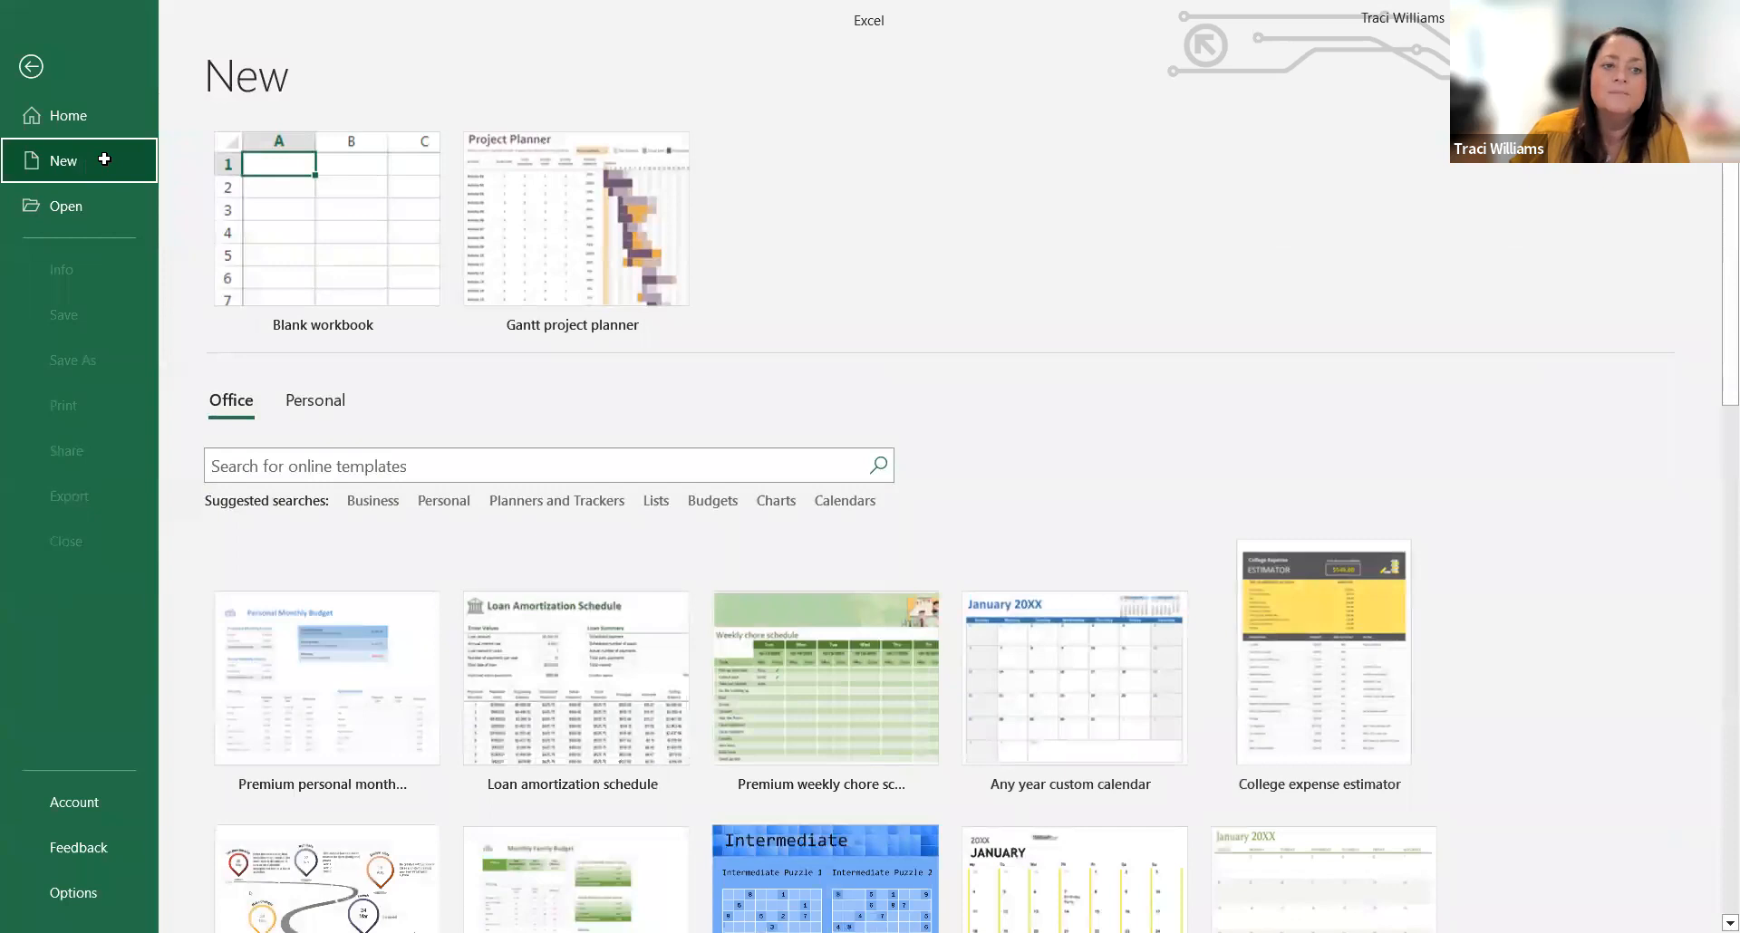
pyautogui.click(312, 399)
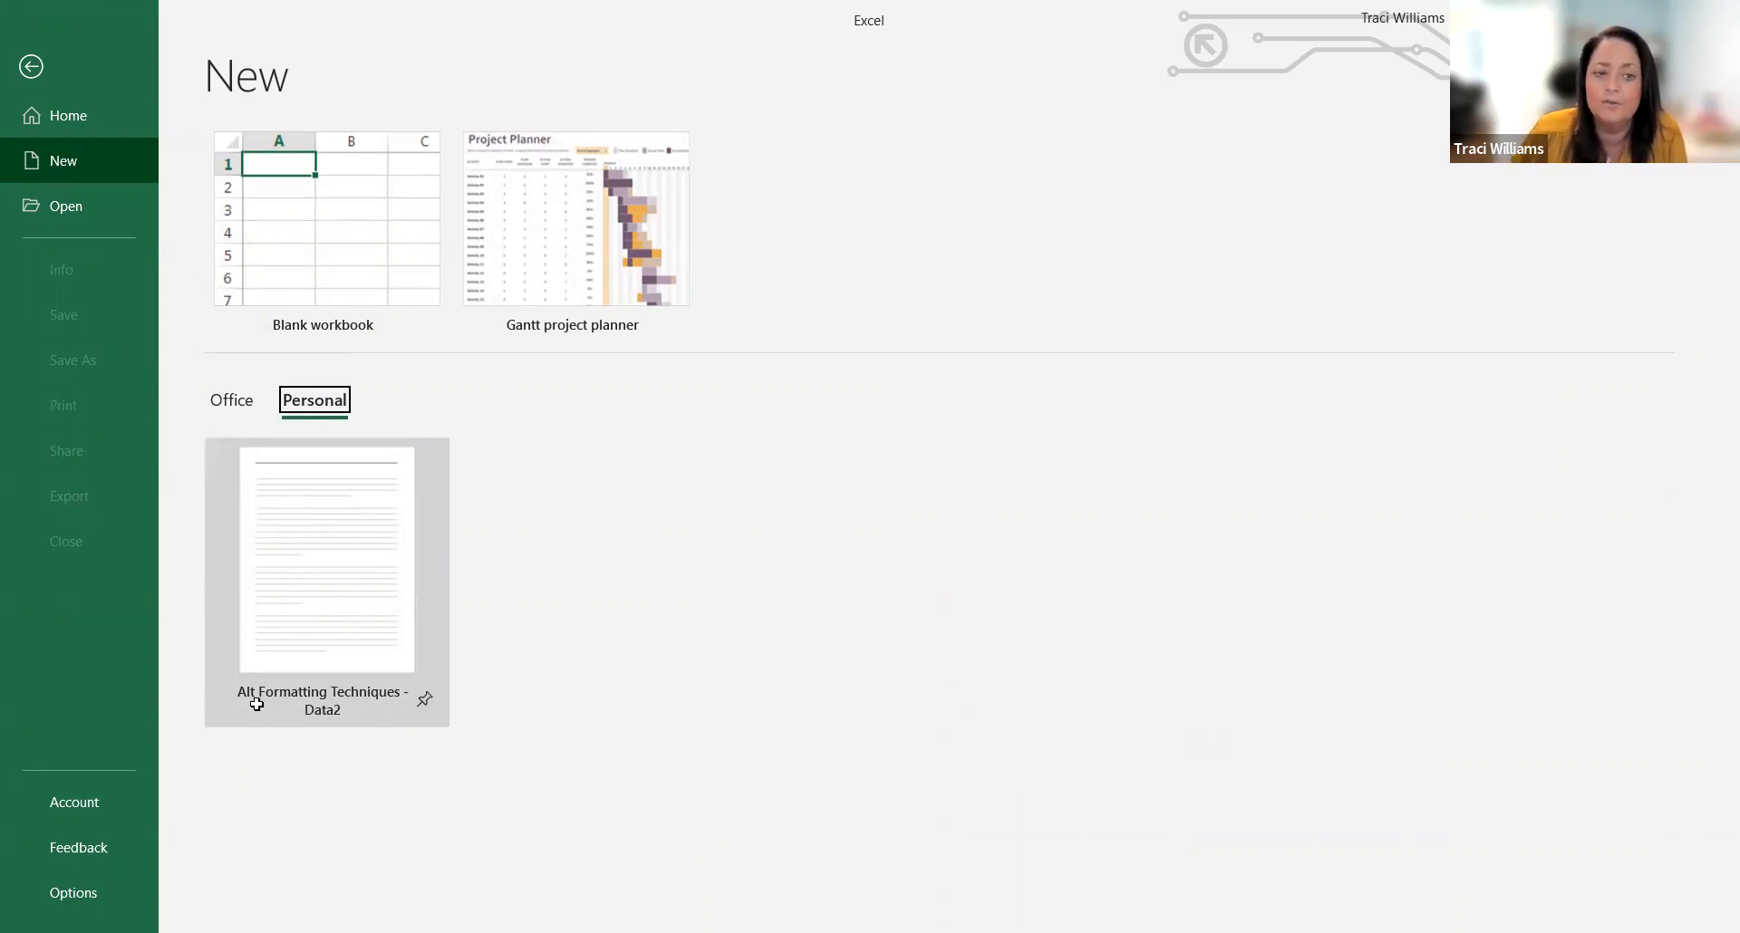
pyautogui.click(350, 564)
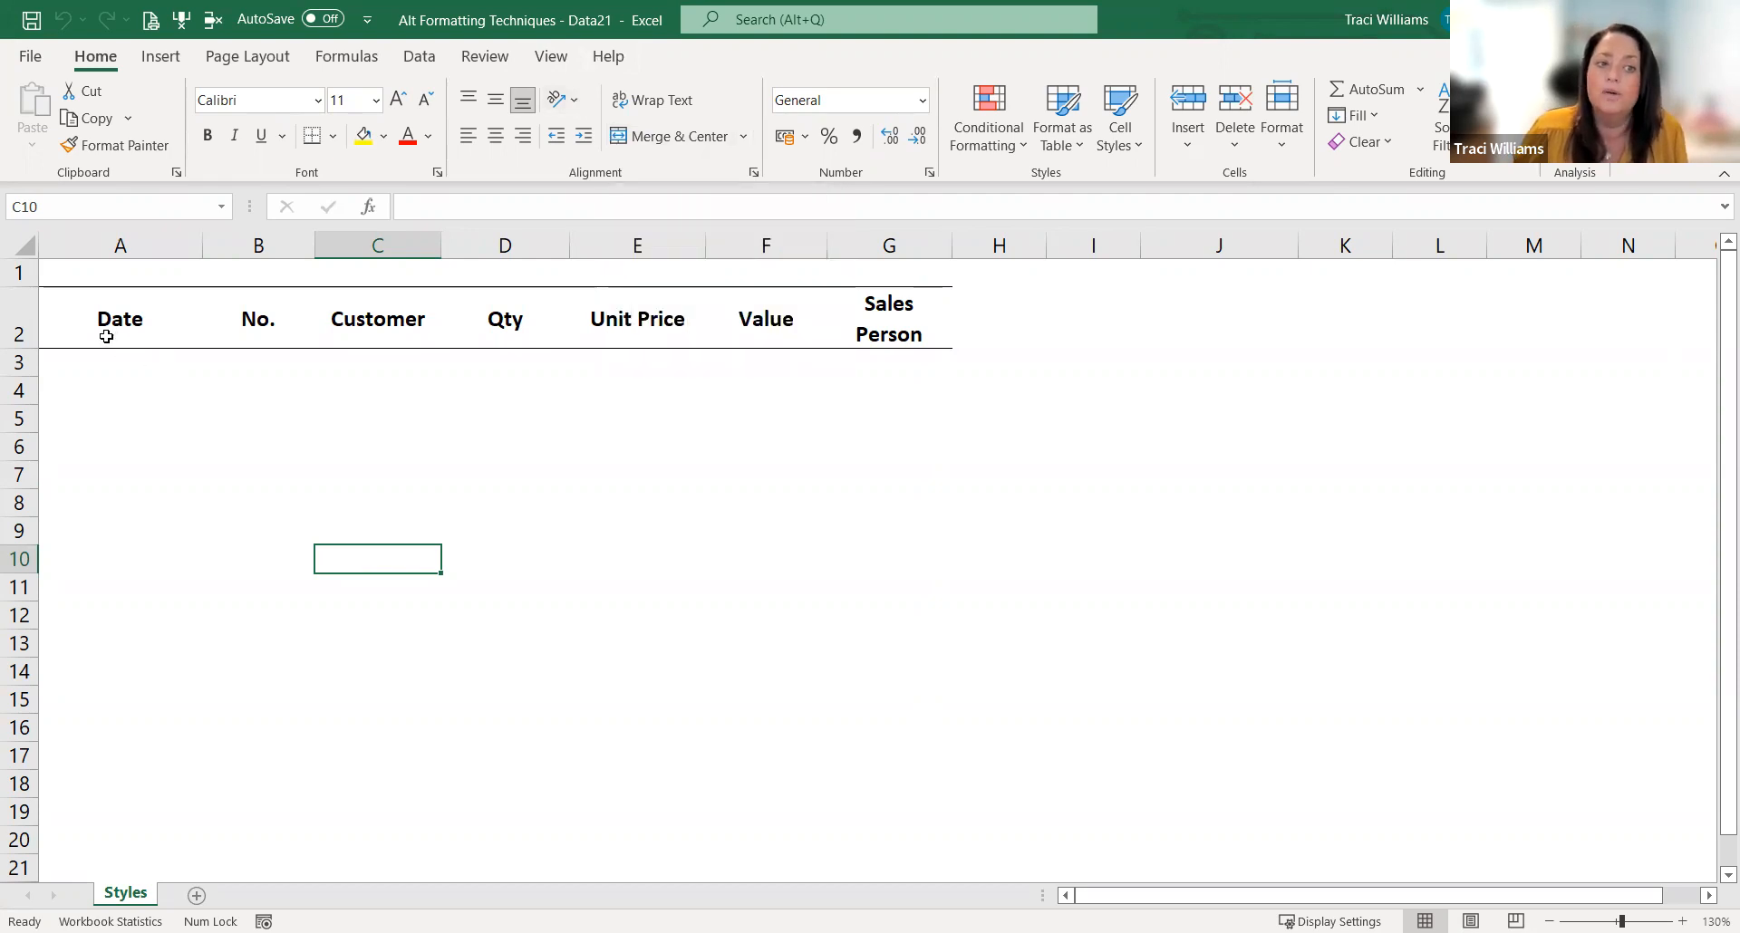
# Step: Check the custom cell styles from the Date header A2, and enter the date 1/1/22 in cell A3
pyautogui.click(70, 312)
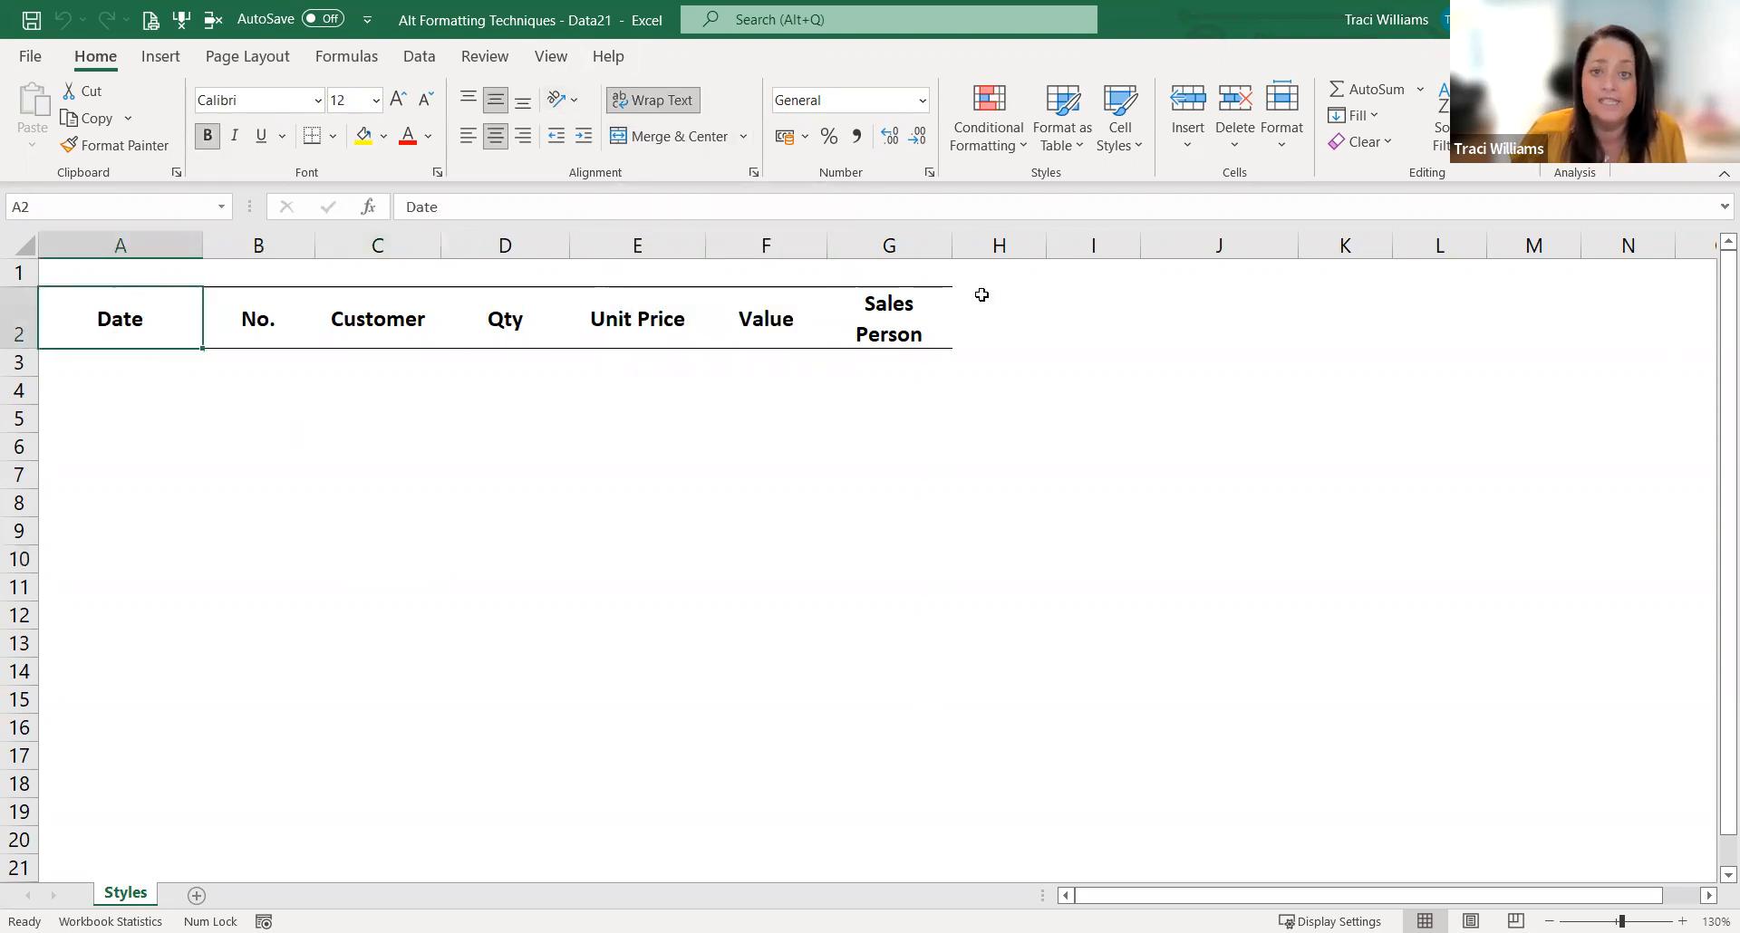
pyautogui.click(1137, 145)
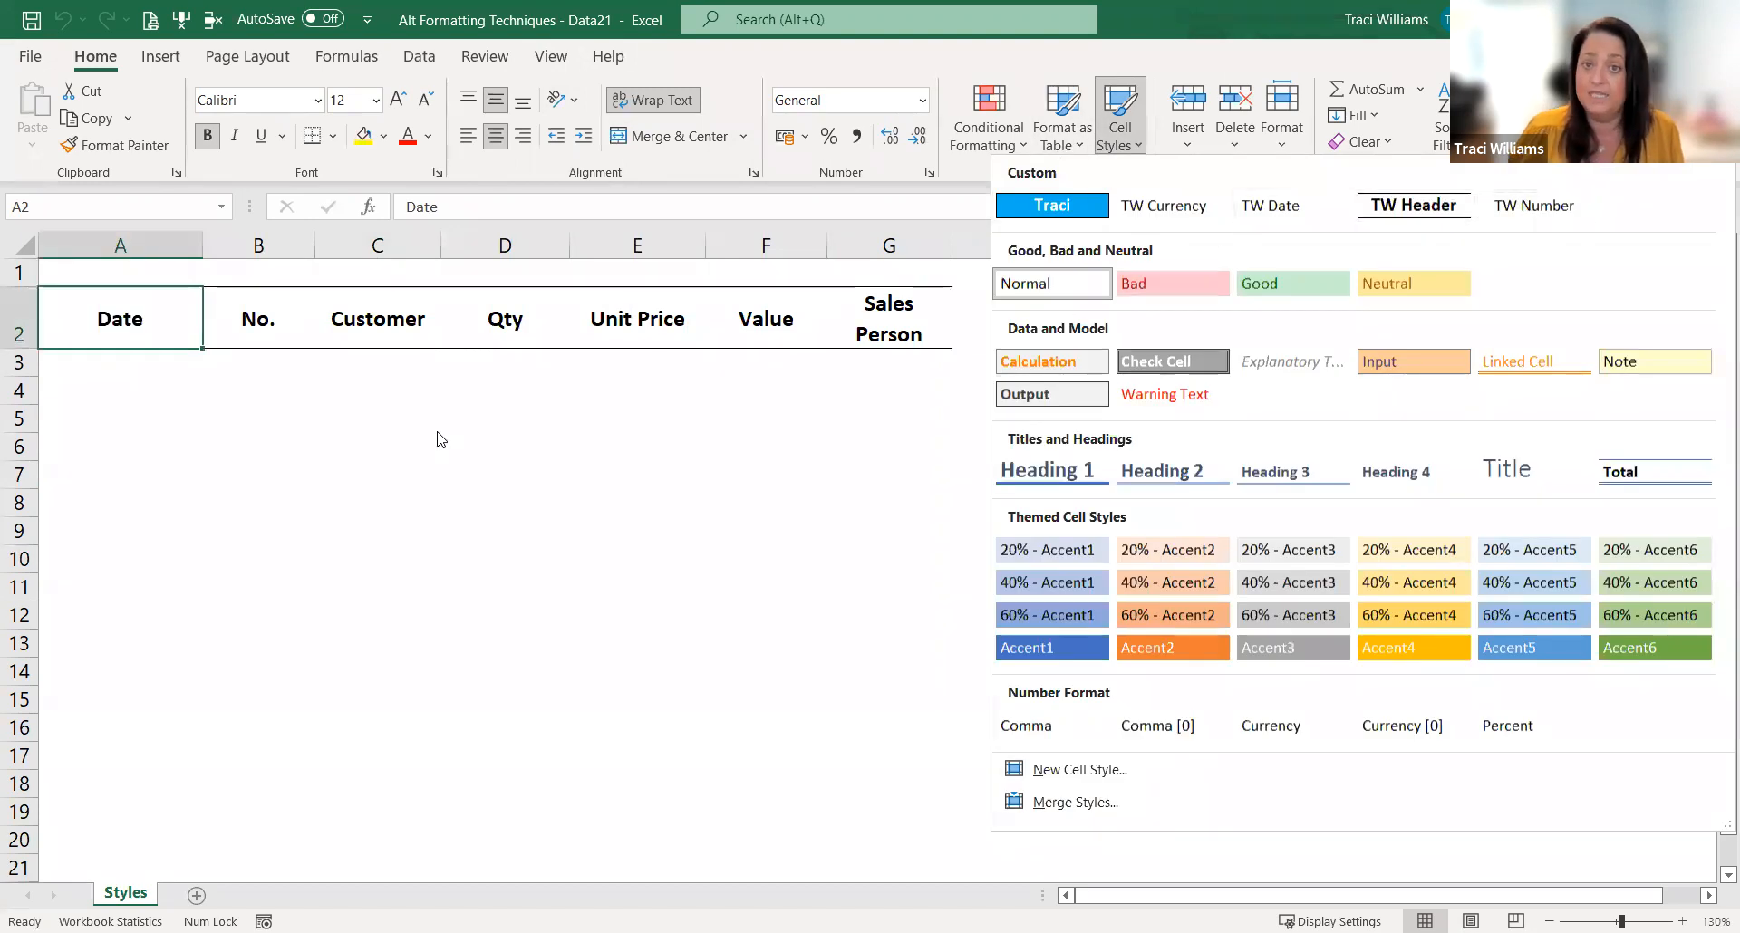
pyautogui.click(78, 366)
pyautogui.write('1/1/22')
pyautogui.press('Return')
pyautogui.press('Up')
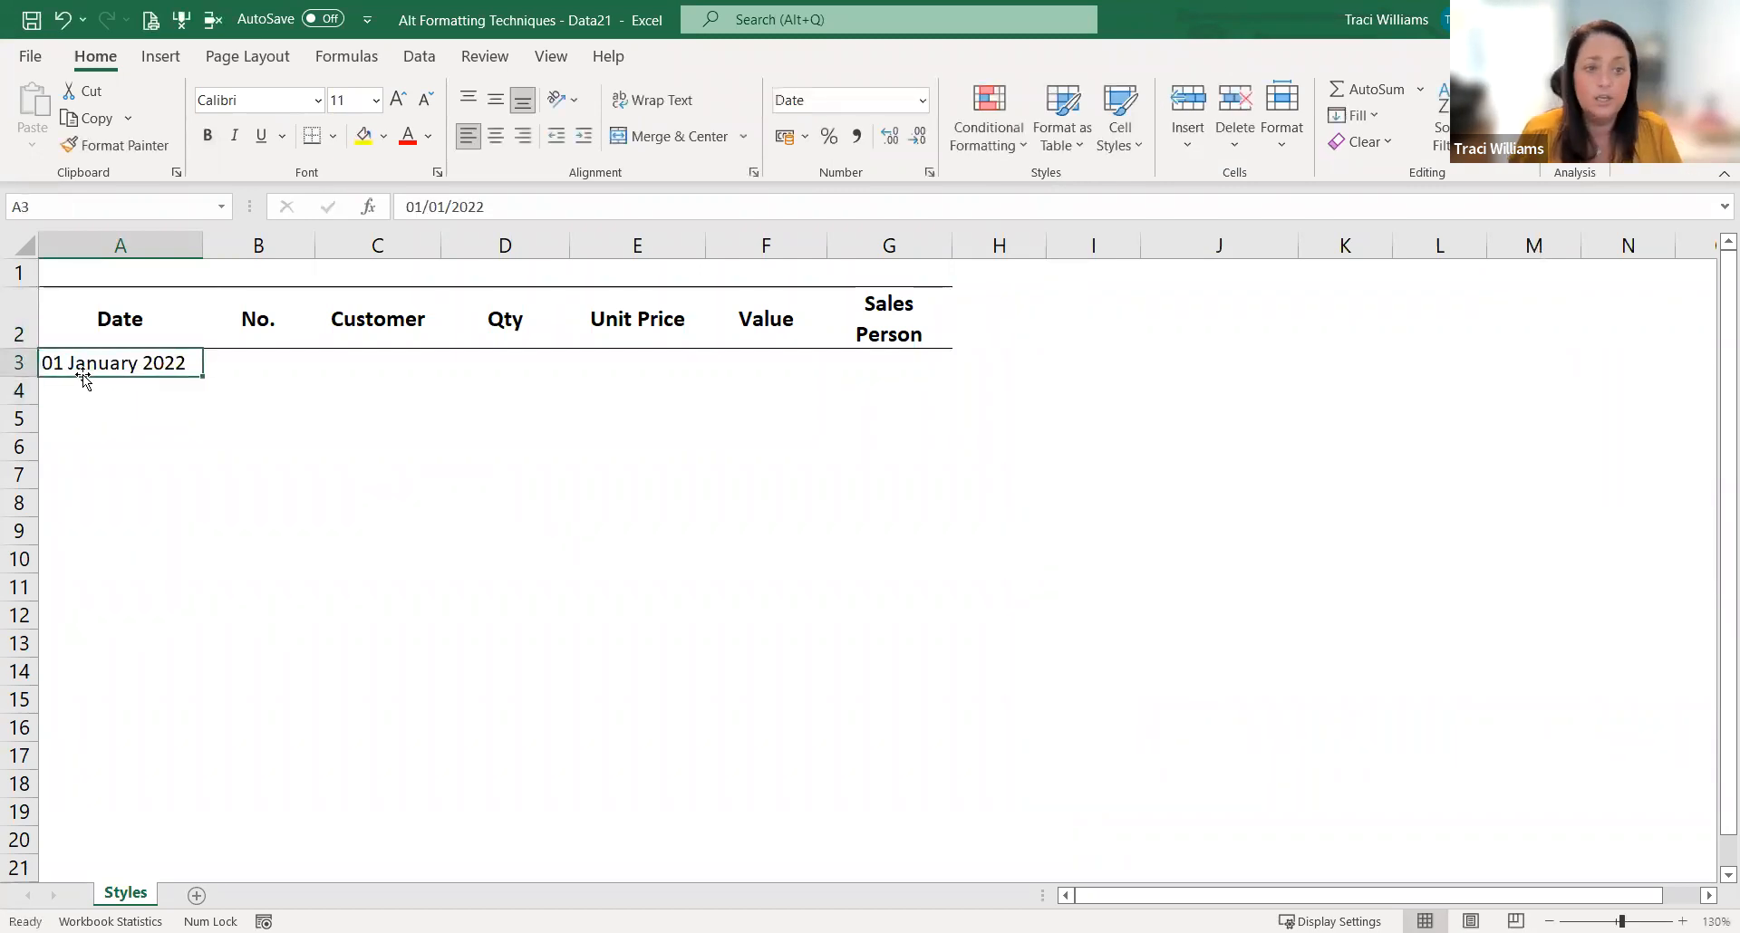
pyautogui.press('Right')
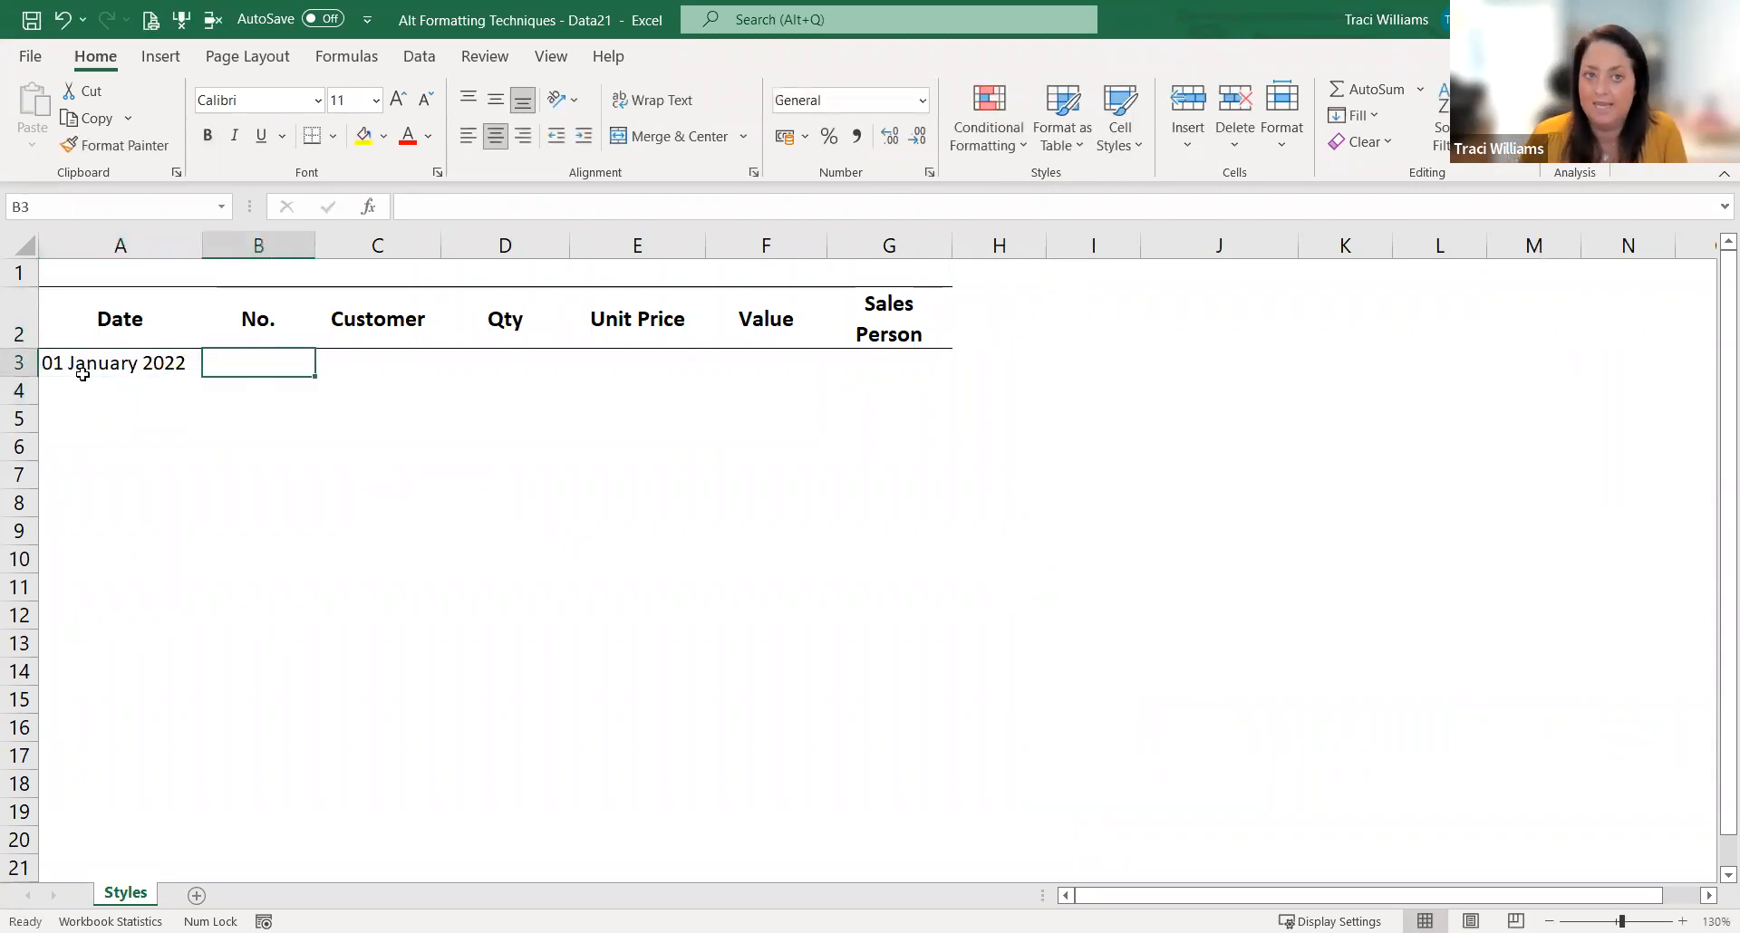
# Step: View the Save As locations offered for the new workbook and return to the sheet without saving
pyautogui.click(39, 58)
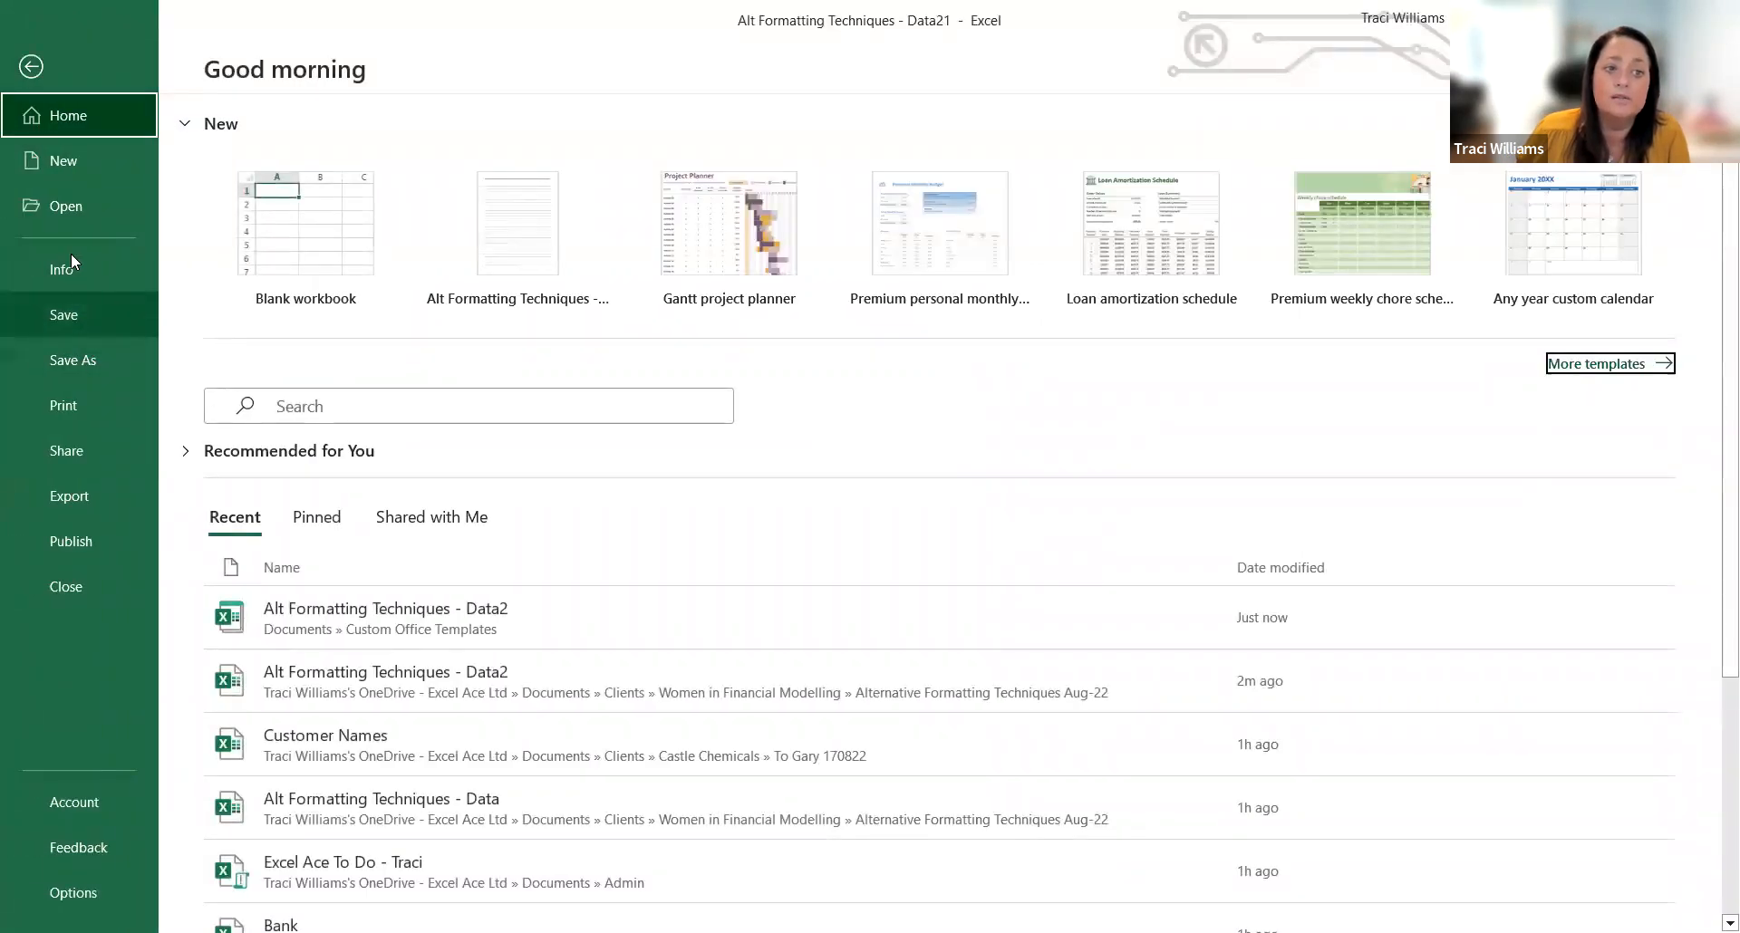
pyautogui.click(103, 343)
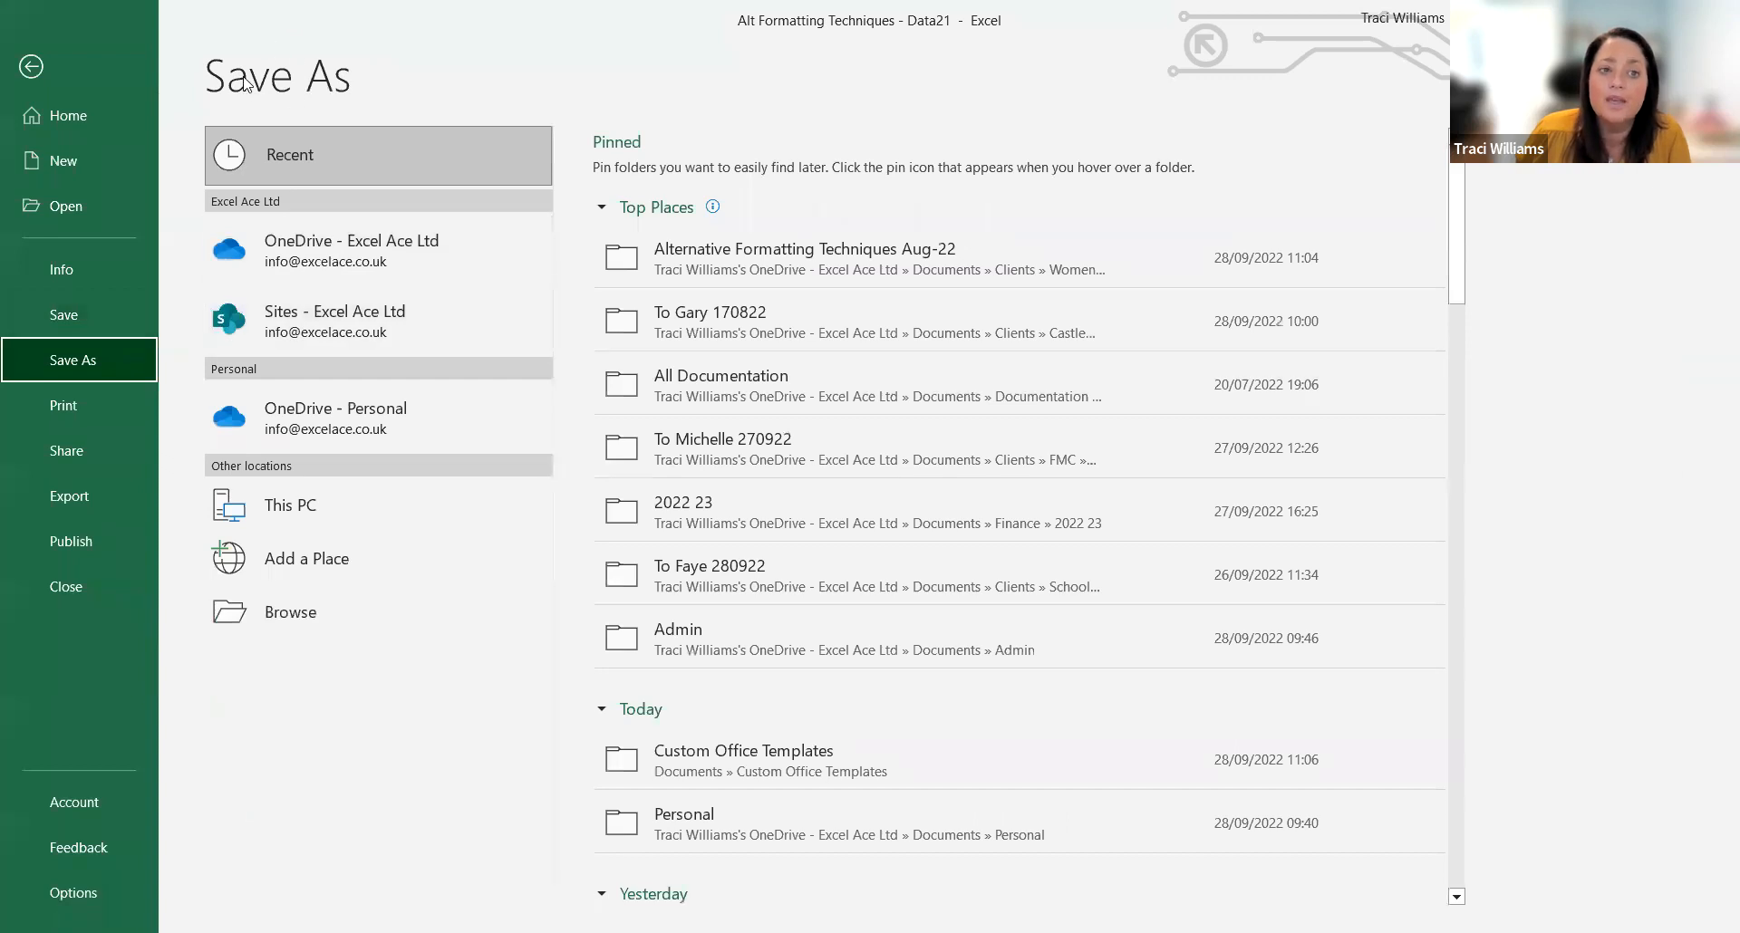
pyautogui.click(31, 66)
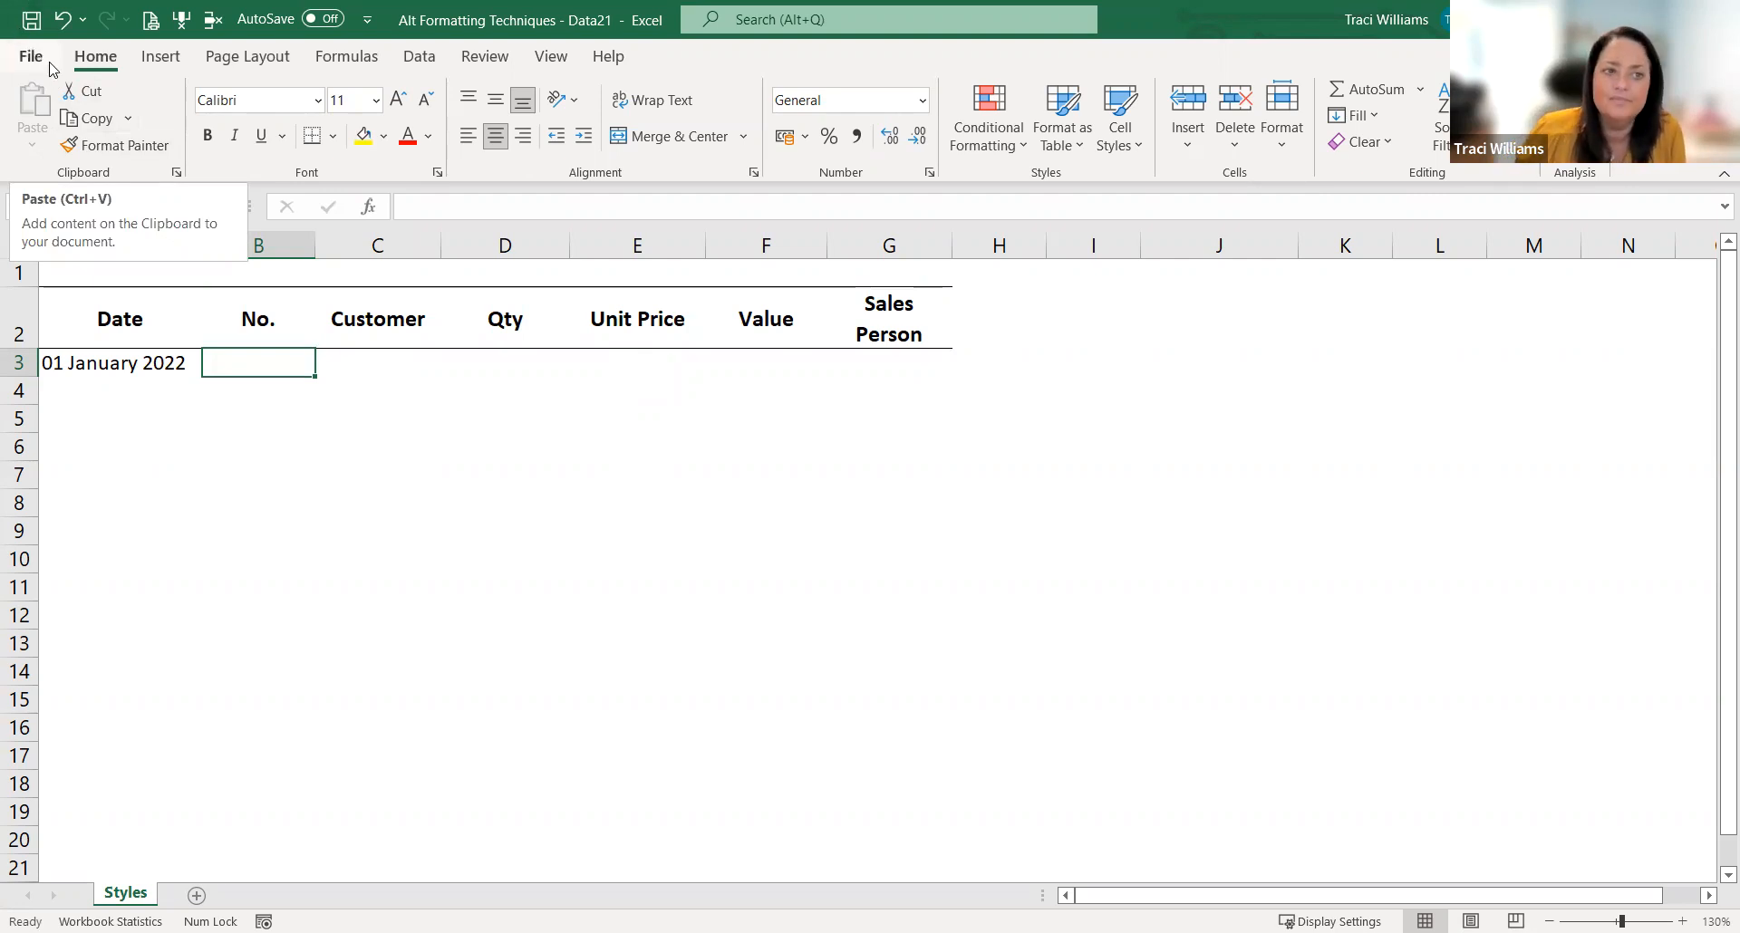
# Step: Browse the online workbook templates, looking through the Budgets and Personal suggested searches
pyautogui.click(34, 58)
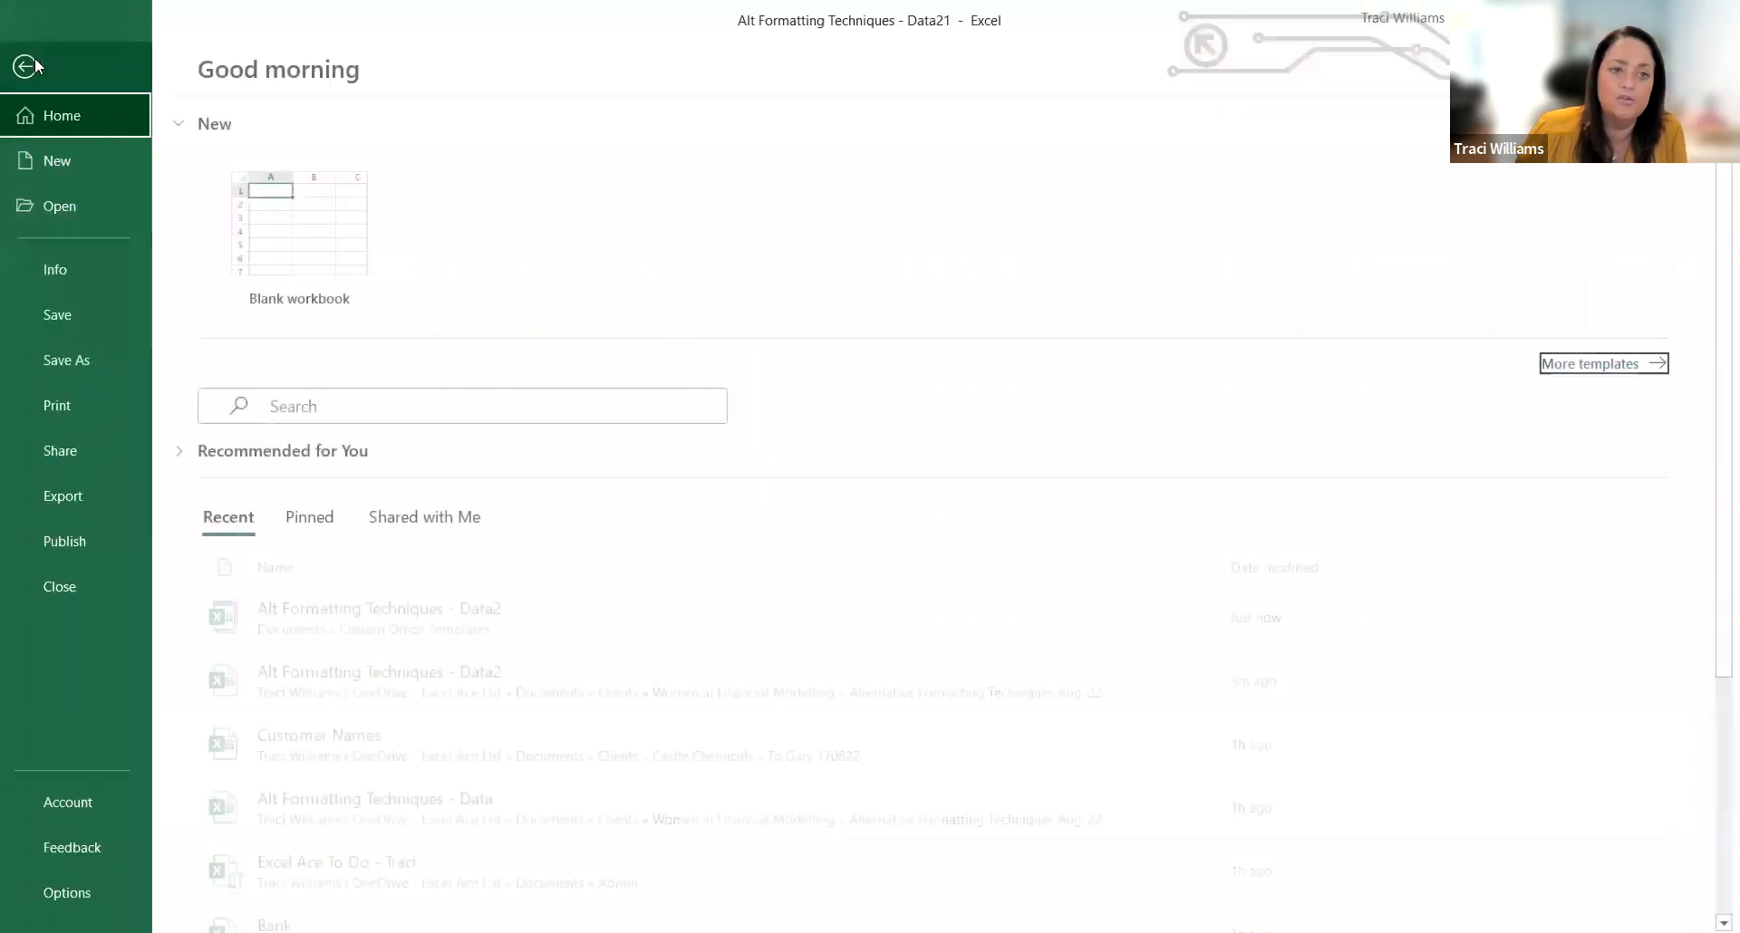
pyautogui.click(111, 163)
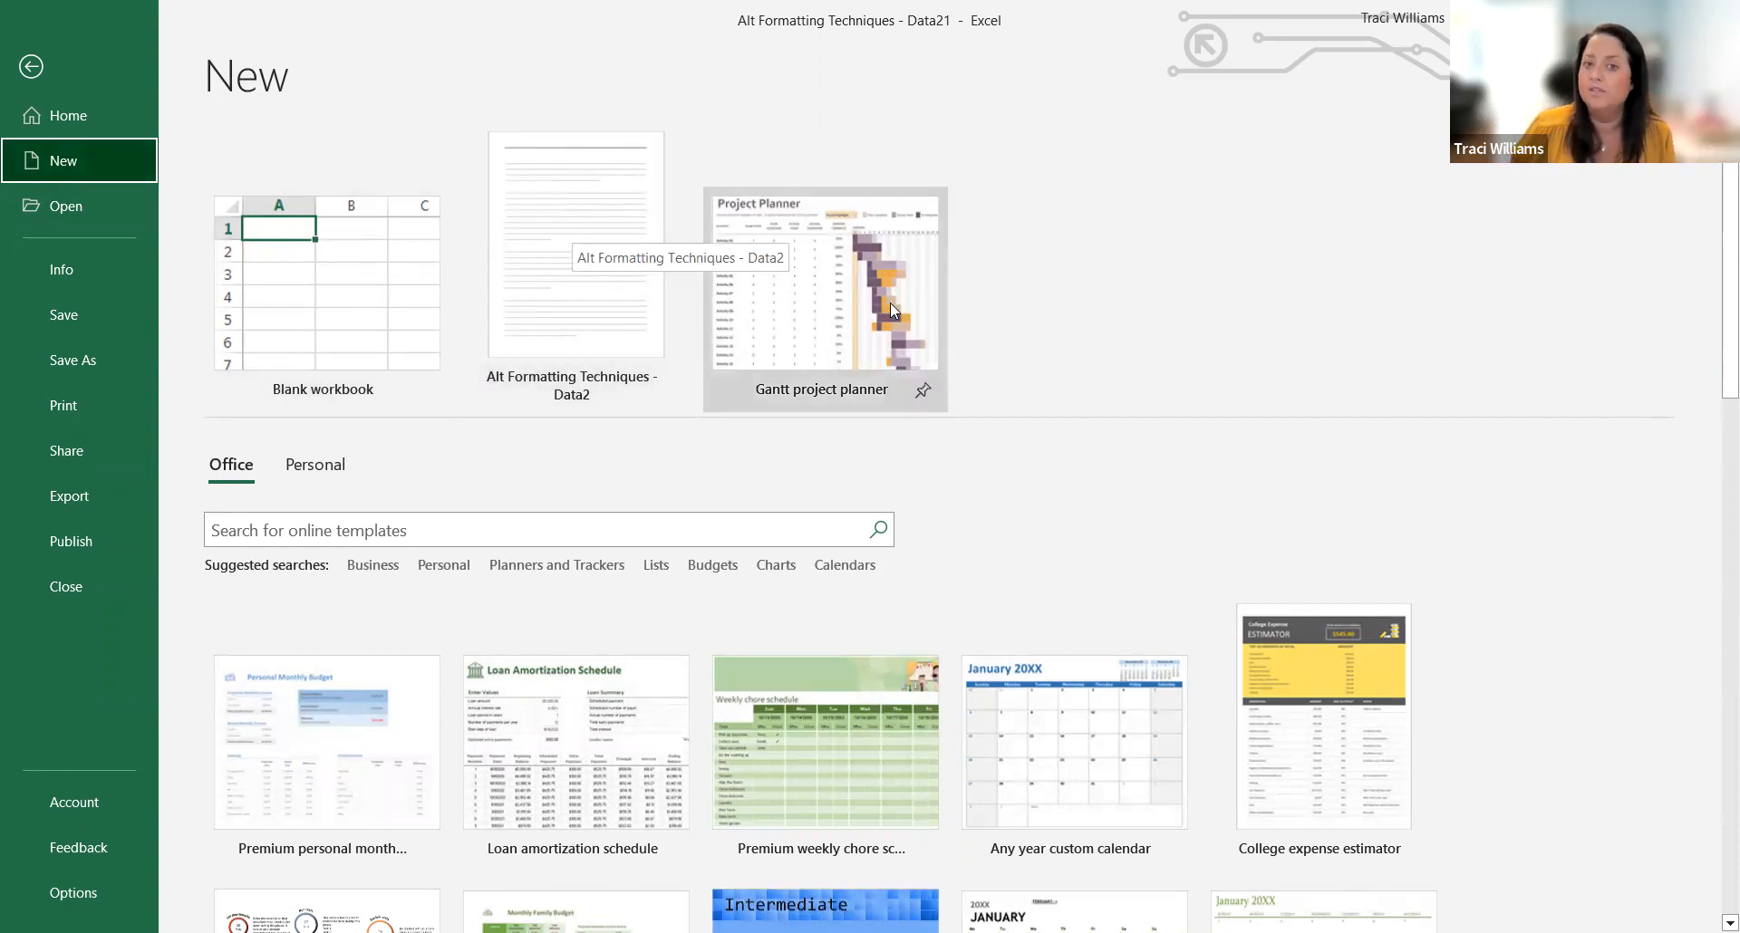
pyautogui.click(922, 390)
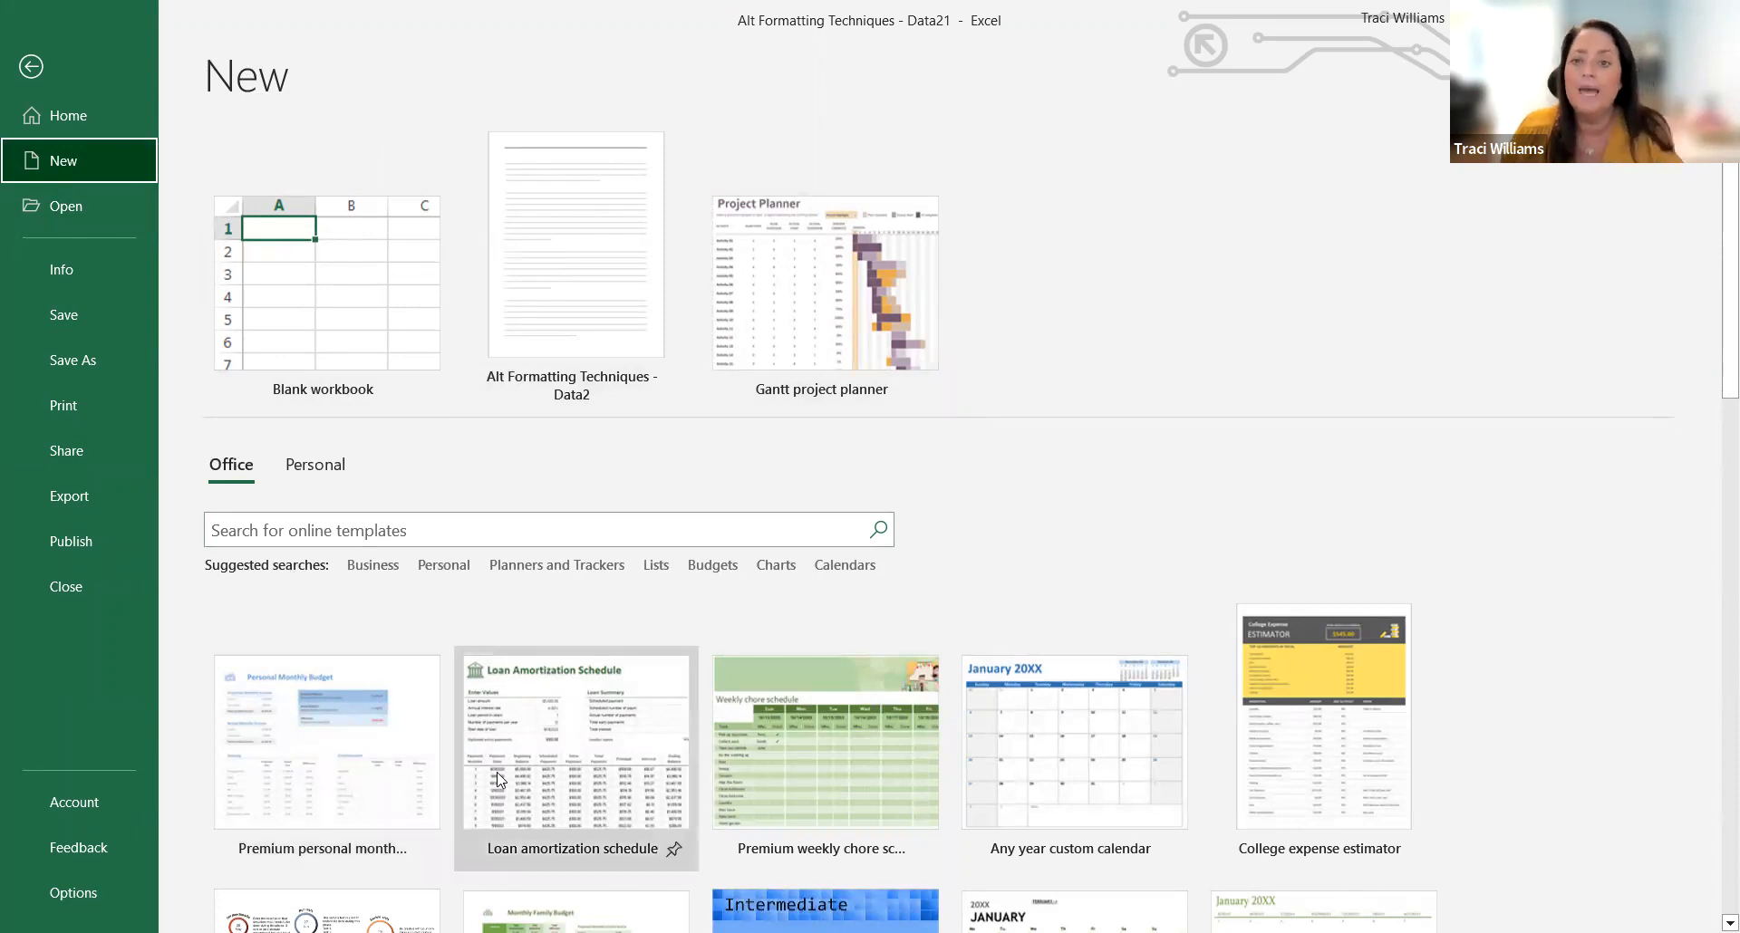
pyautogui.scroll(-3, 496, 777)
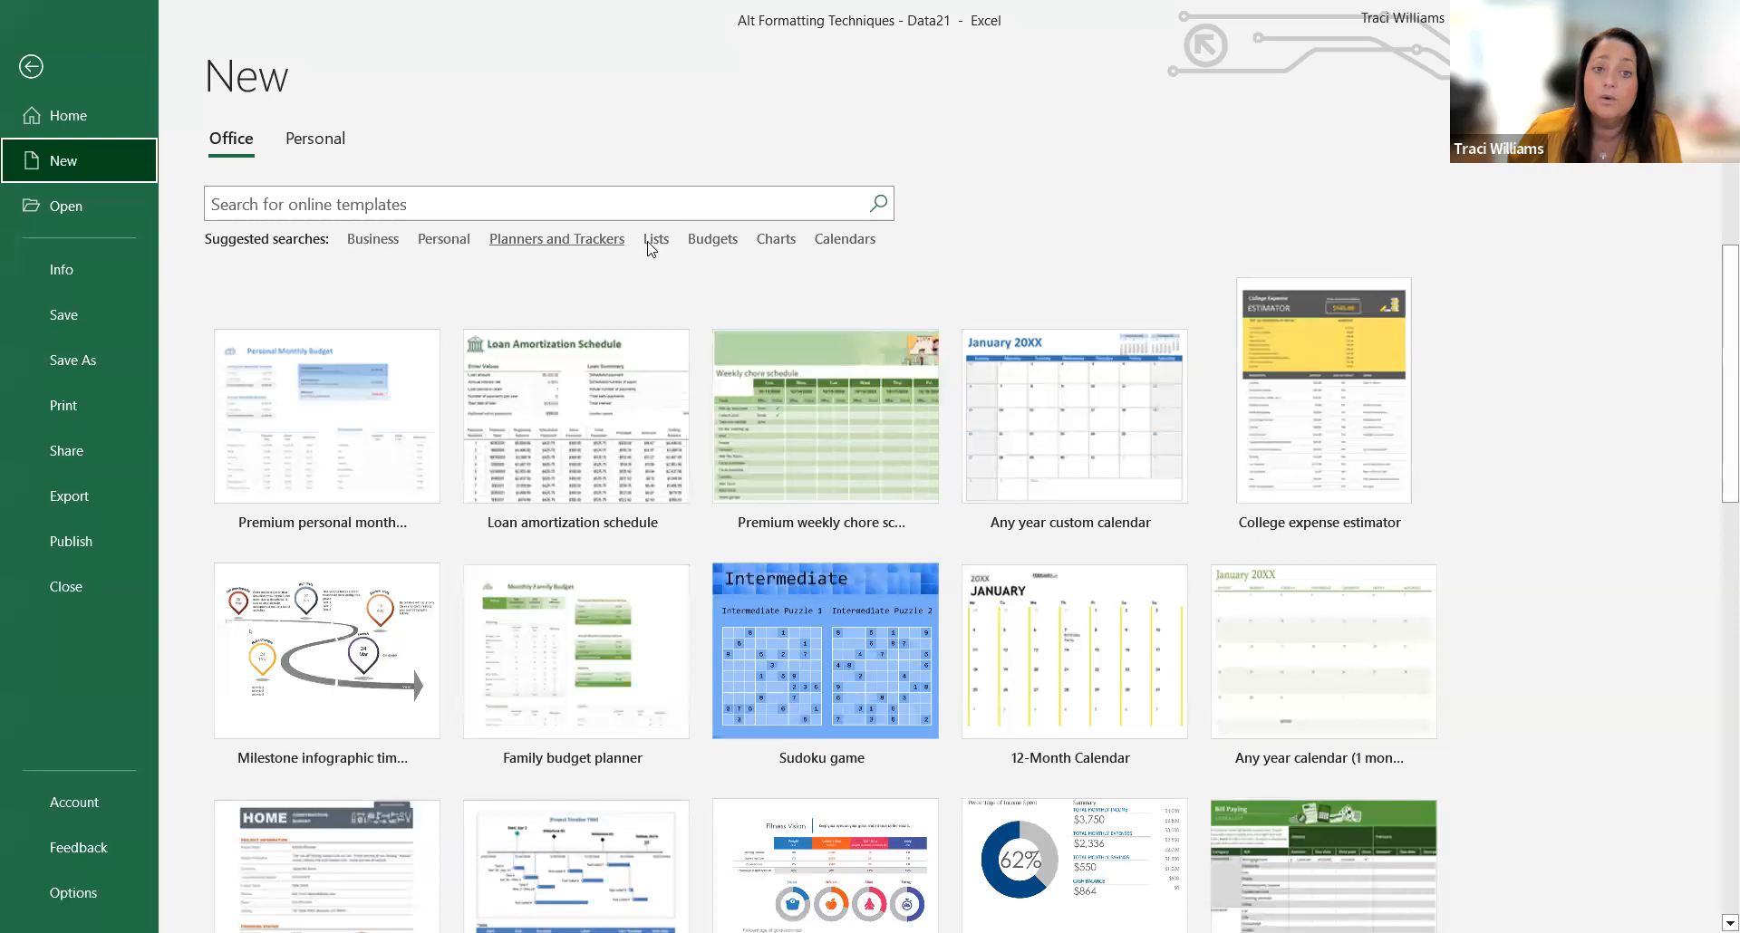
pyautogui.click(712, 240)
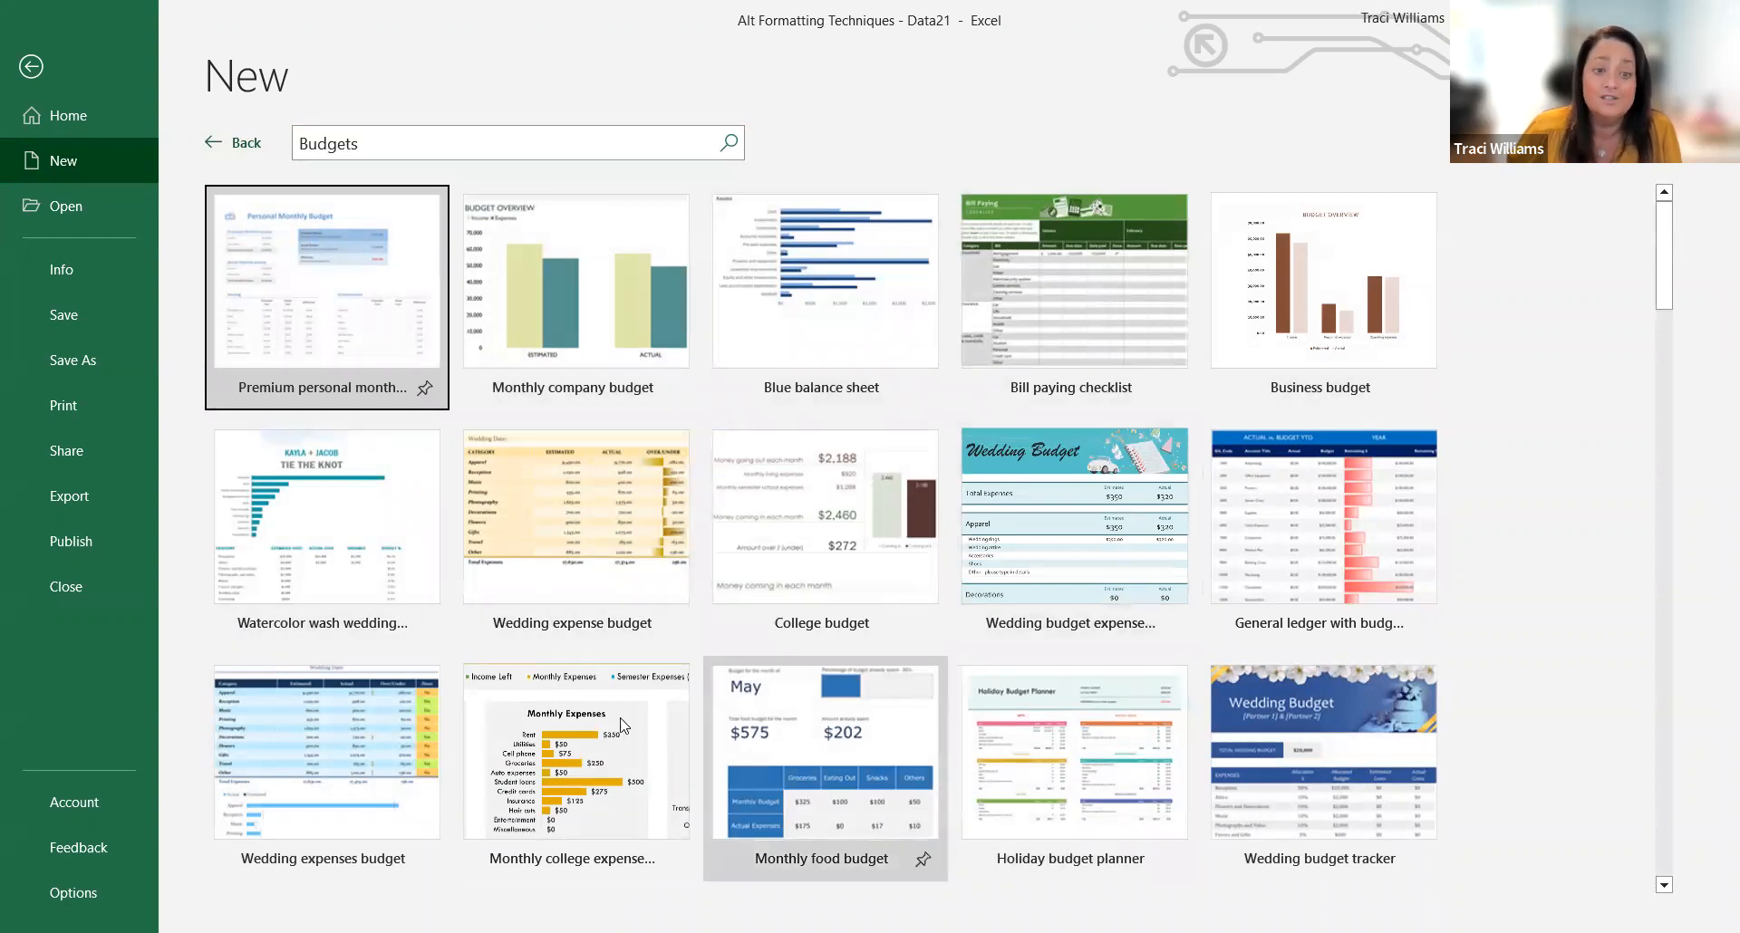
pyautogui.scroll(-3, 659, 710)
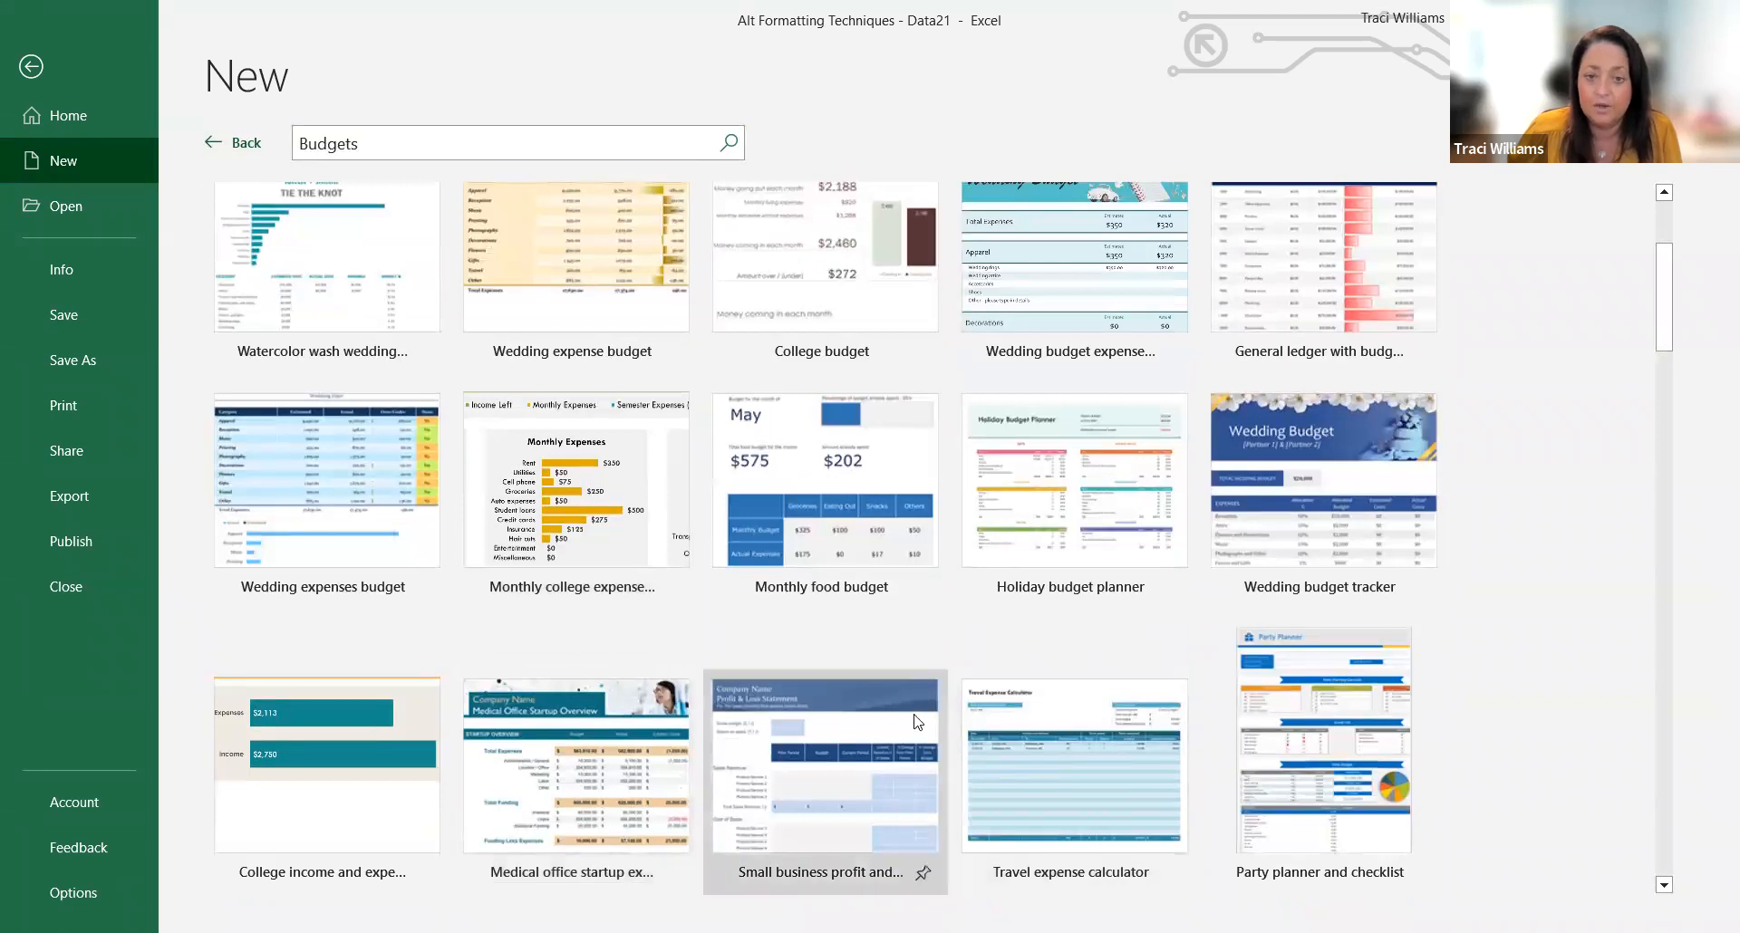
pyautogui.scroll(3, 680, 692)
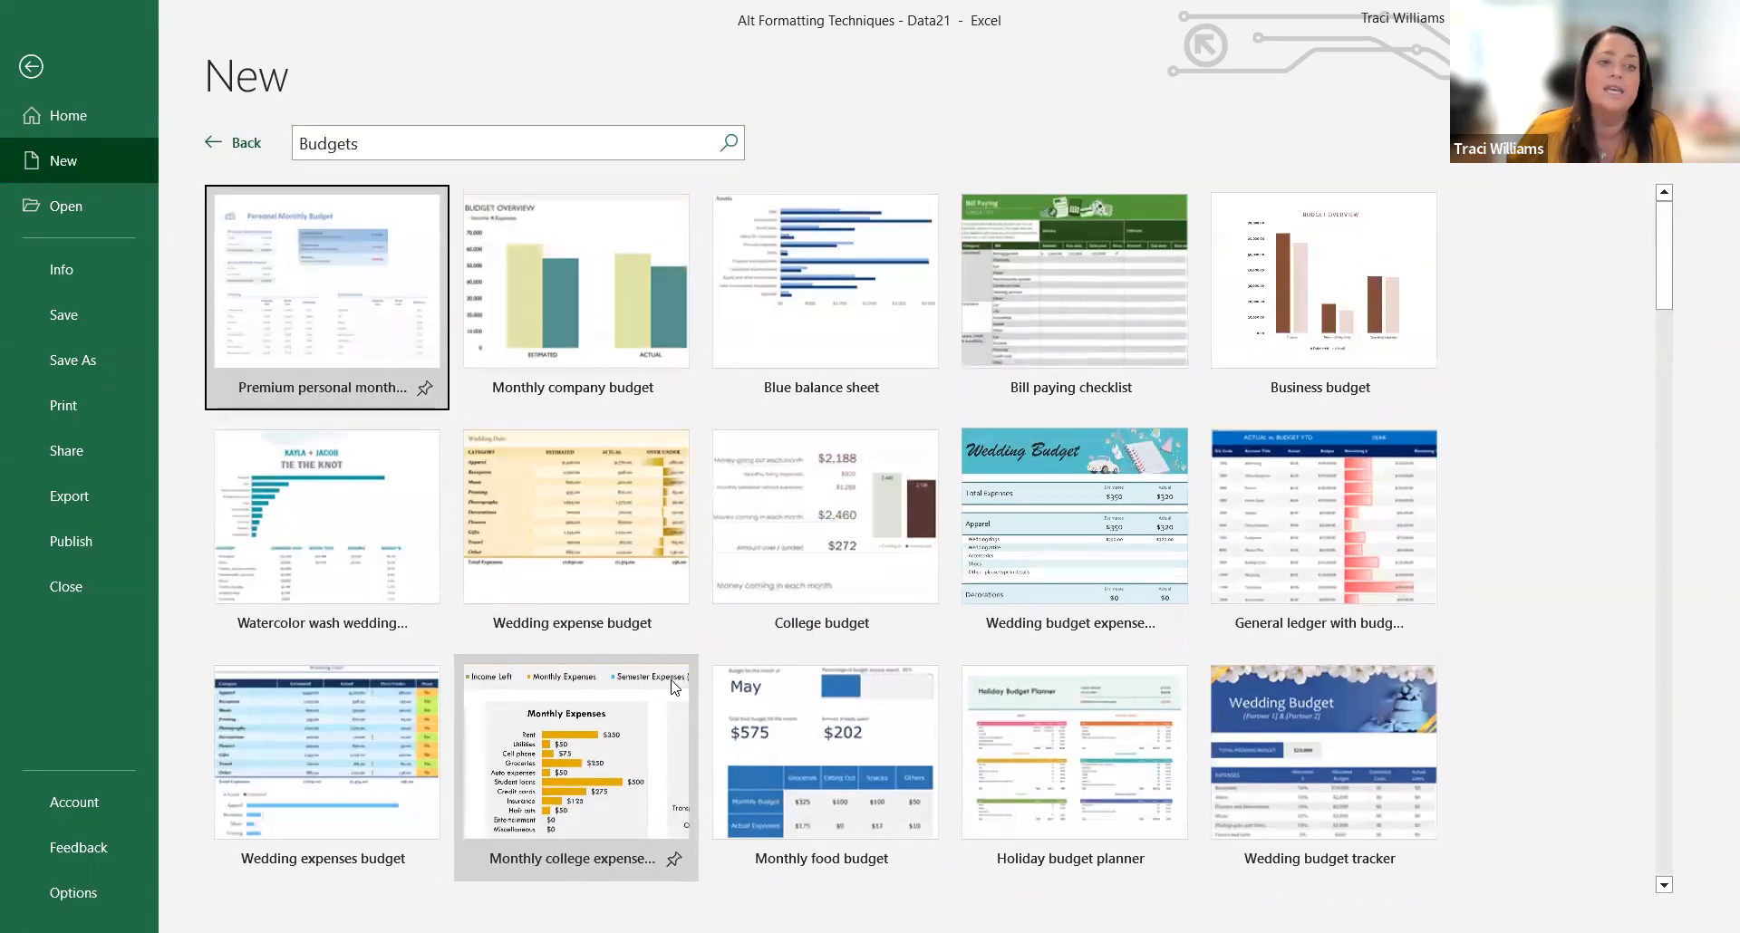
pyautogui.click(246, 143)
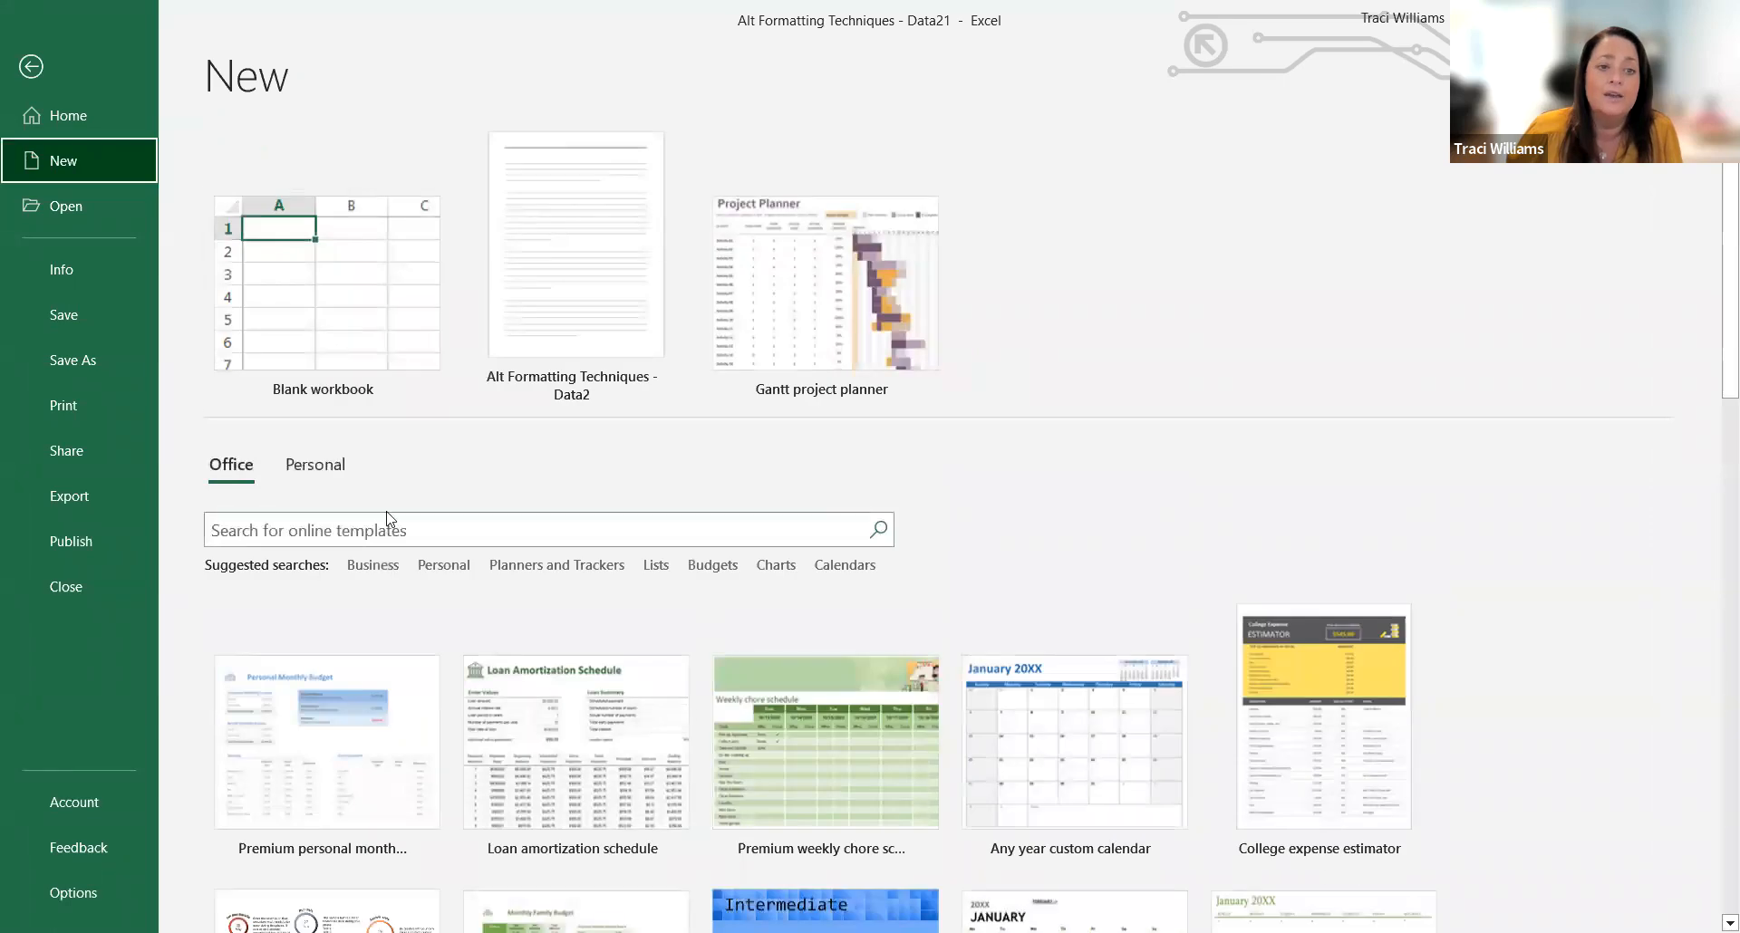
pyautogui.click(444, 567)
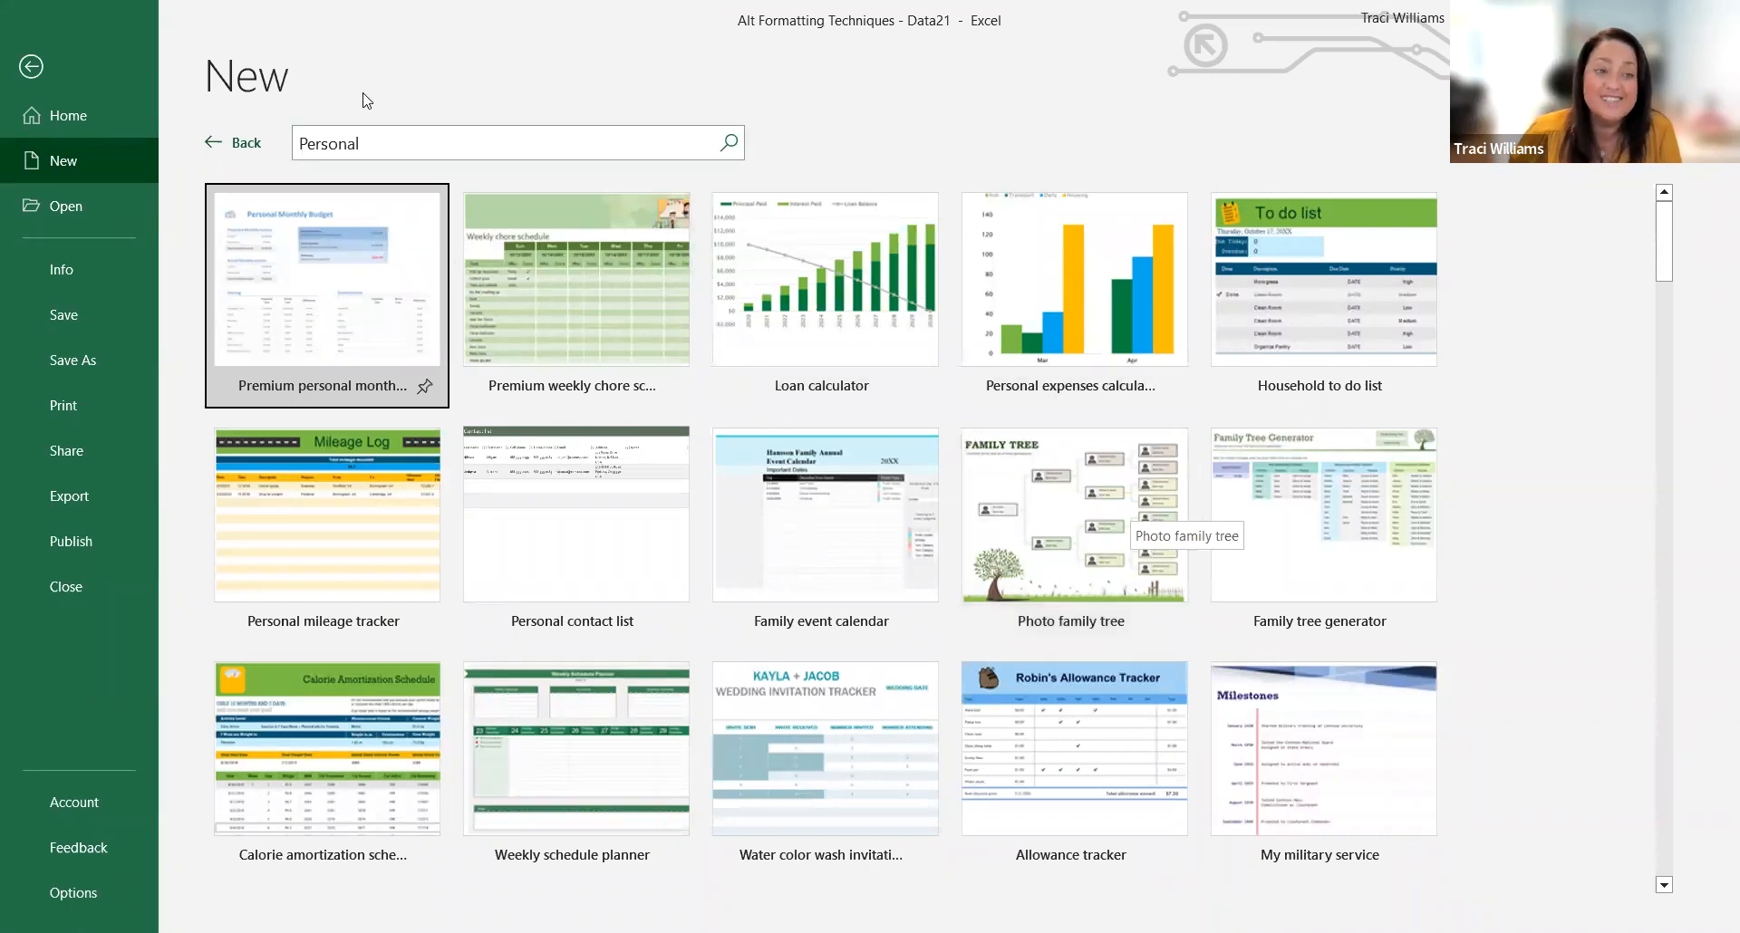
pyautogui.click(246, 147)
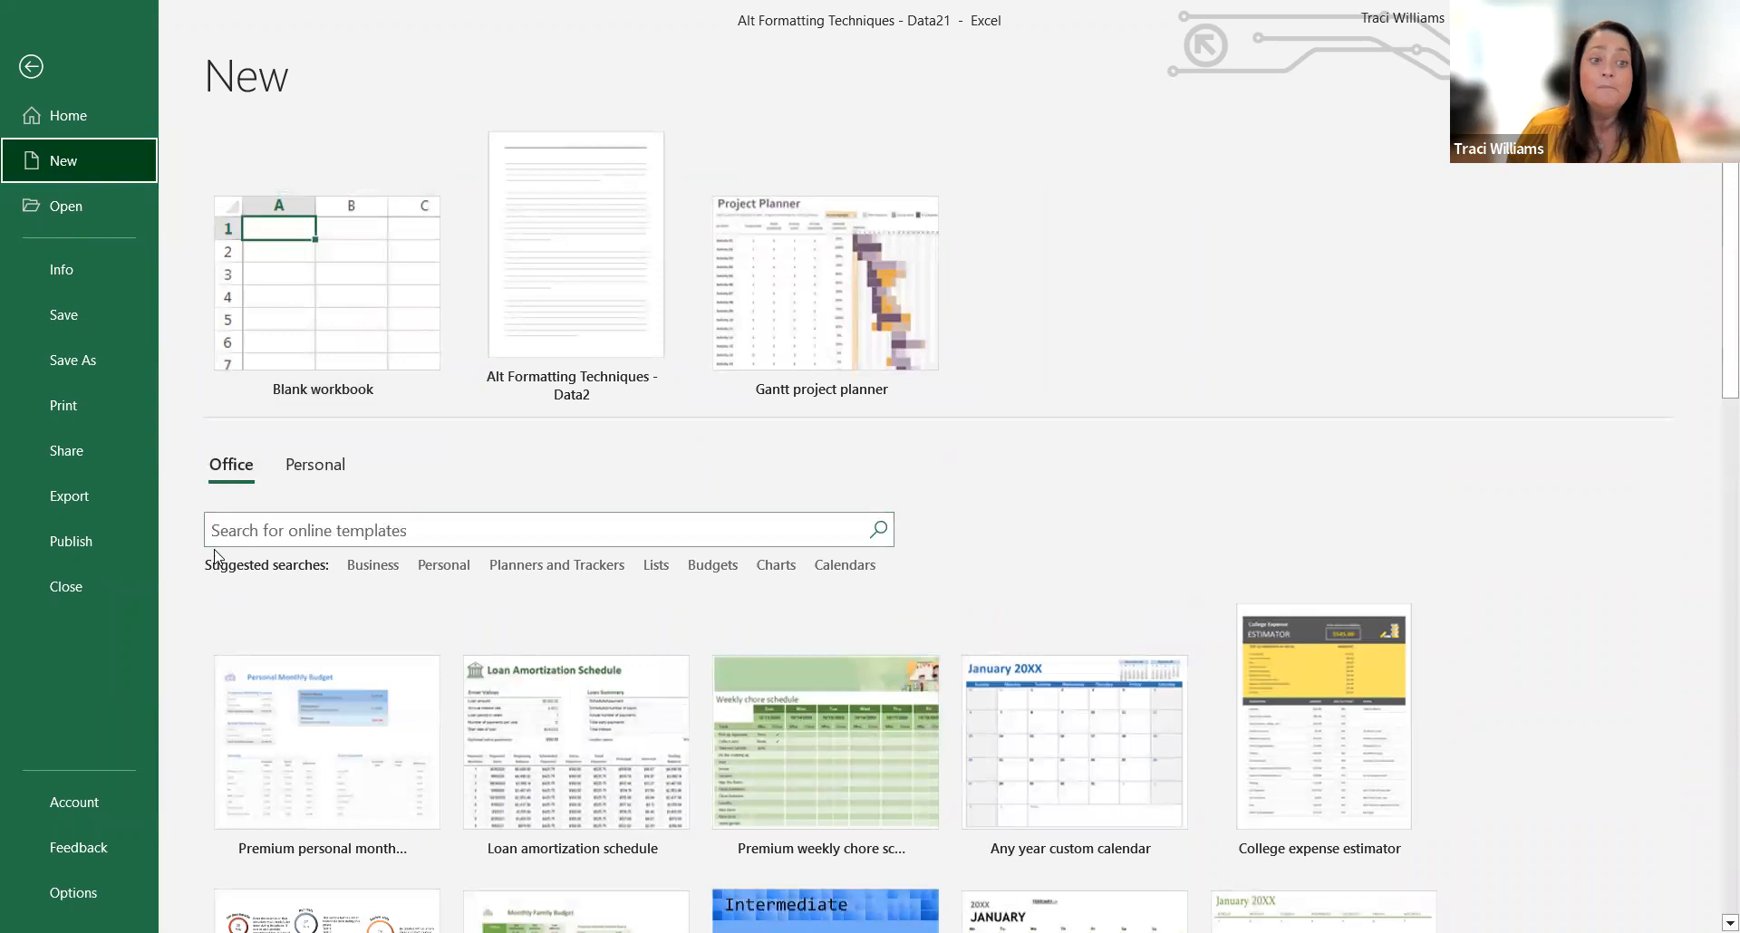
# Step: Search the online templates for "gantt"
pyautogui.click(333, 535)
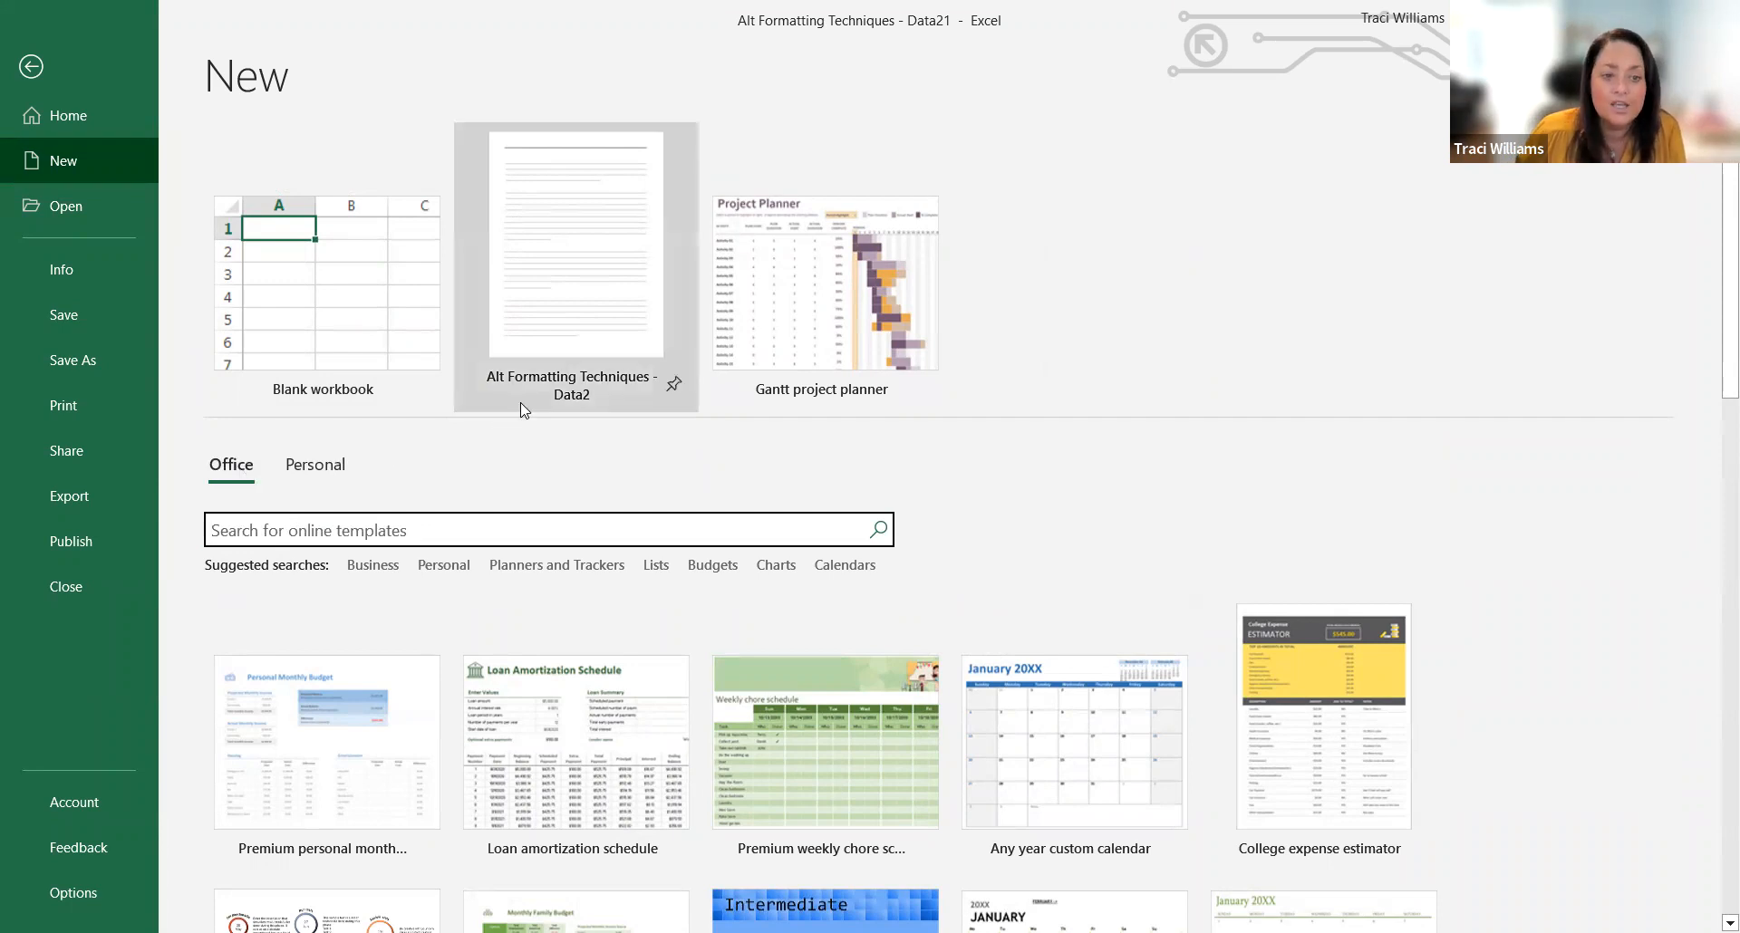
pyautogui.scroll(-2, 1069, 743)
pyautogui.scroll(-1, 1069, 742)
pyautogui.scroll(3, 1042, 725)
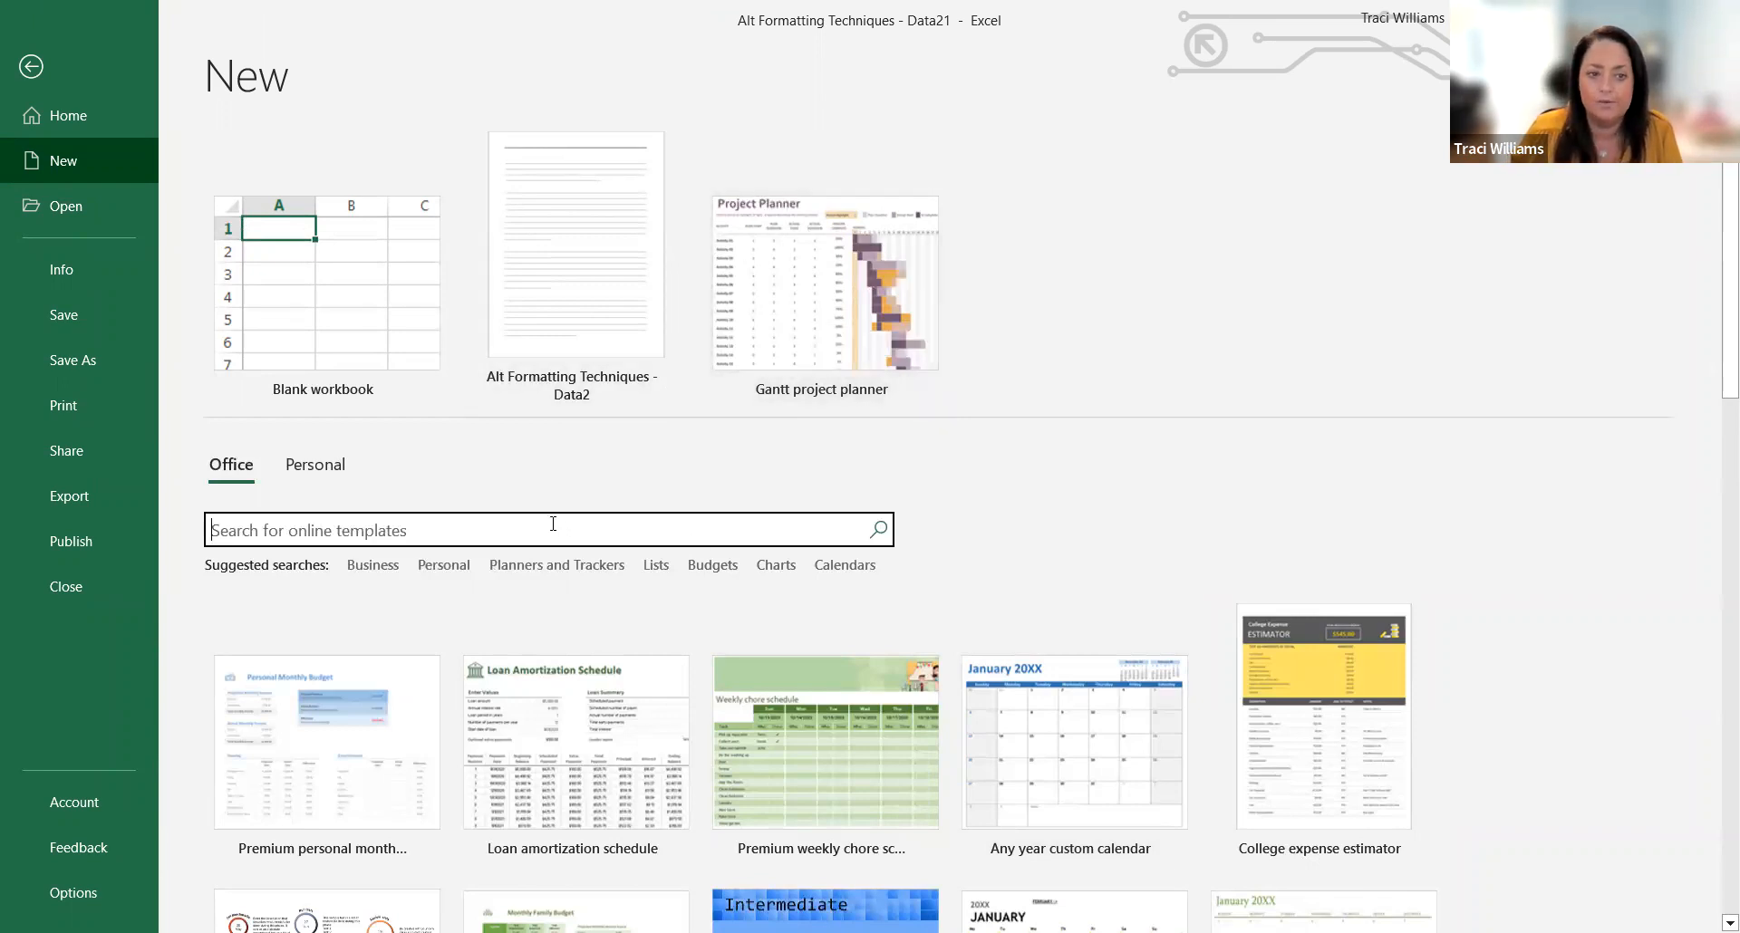
pyautogui.write('gantt')
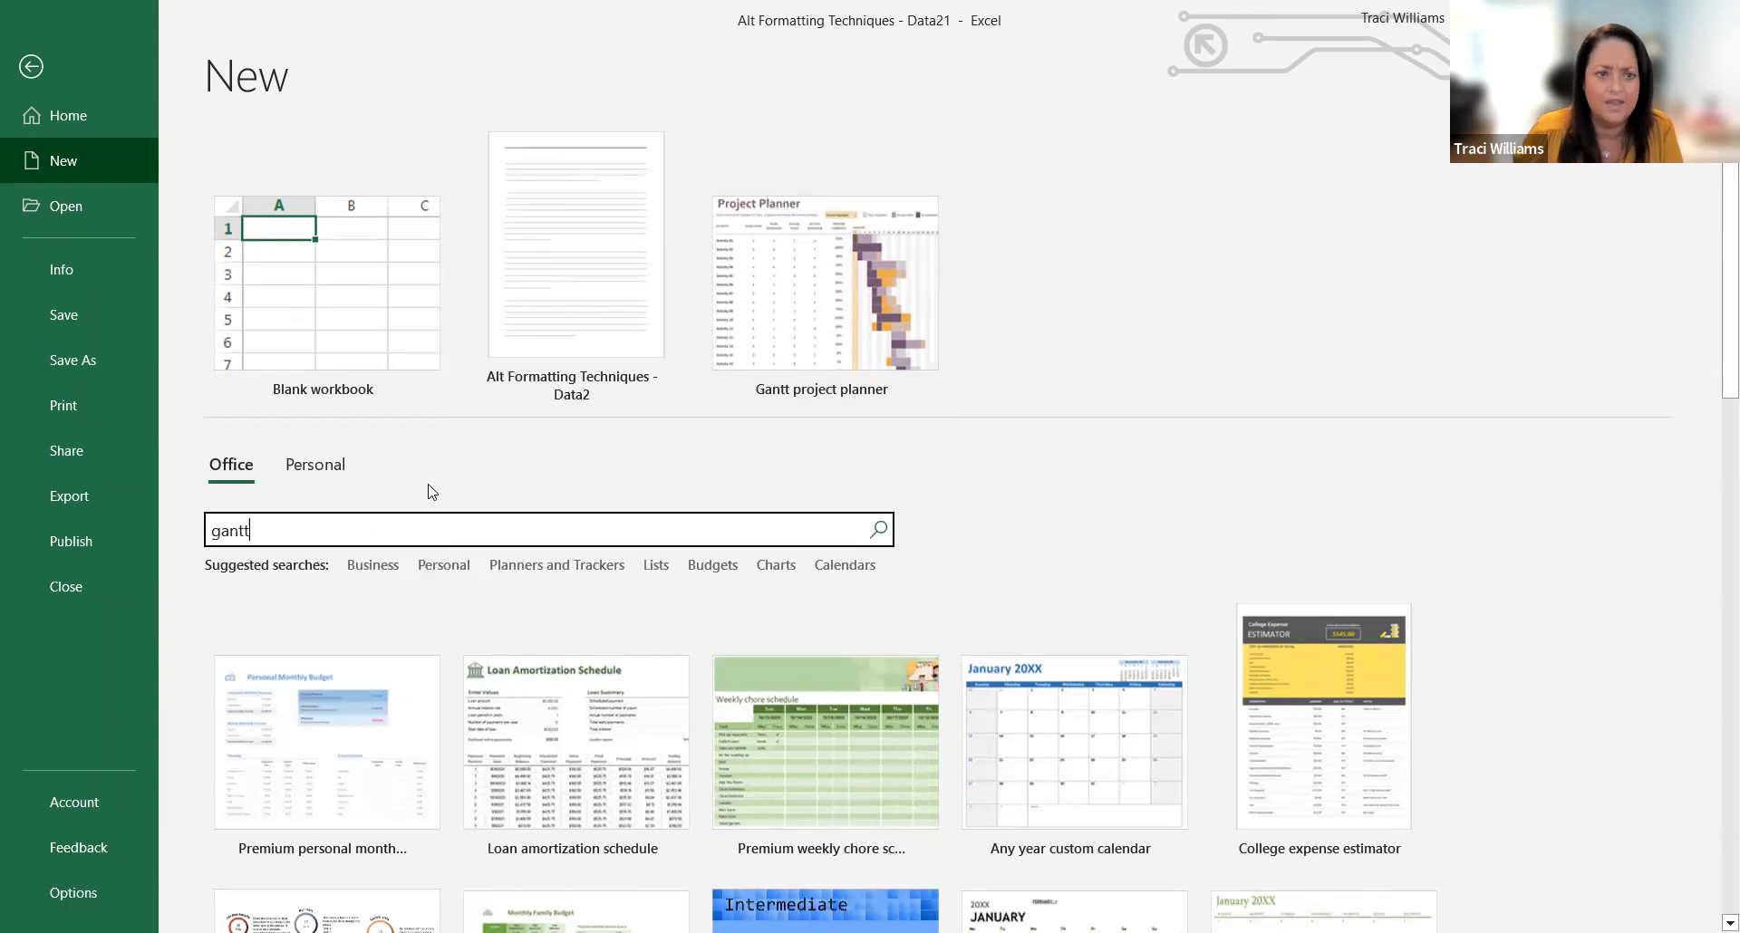
pyautogui.click(877, 529)
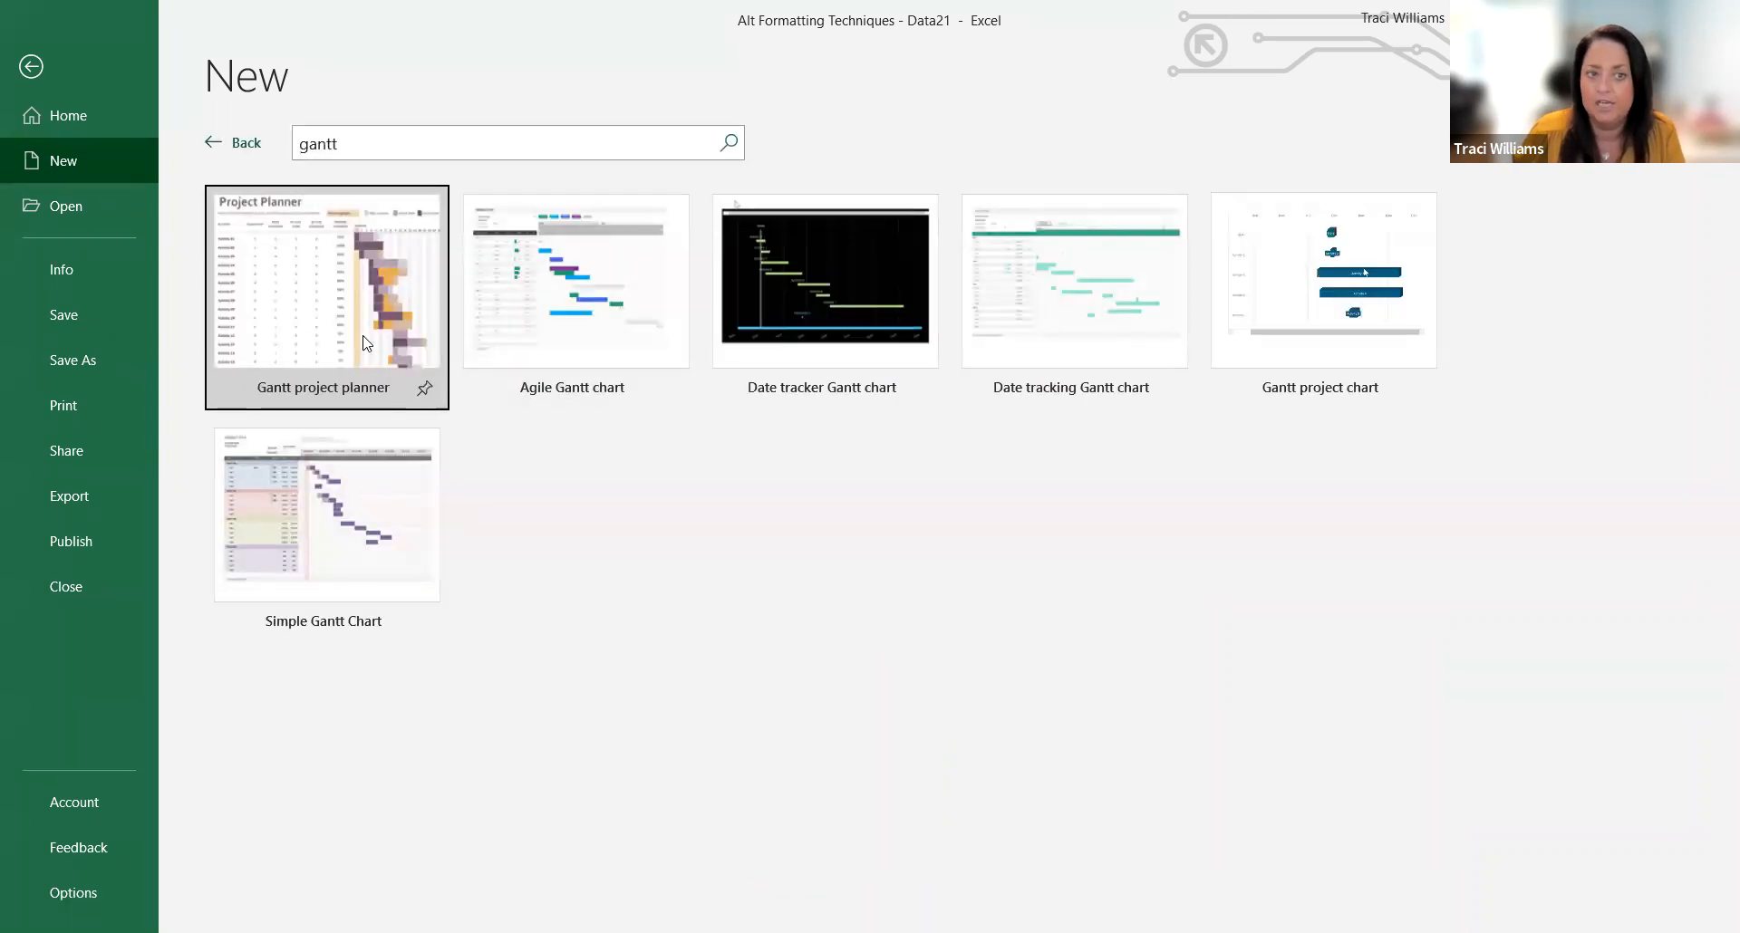
# Step: Return to the main template list and create a new workbook from the Gantt project planner template
pyautogui.click(238, 145)
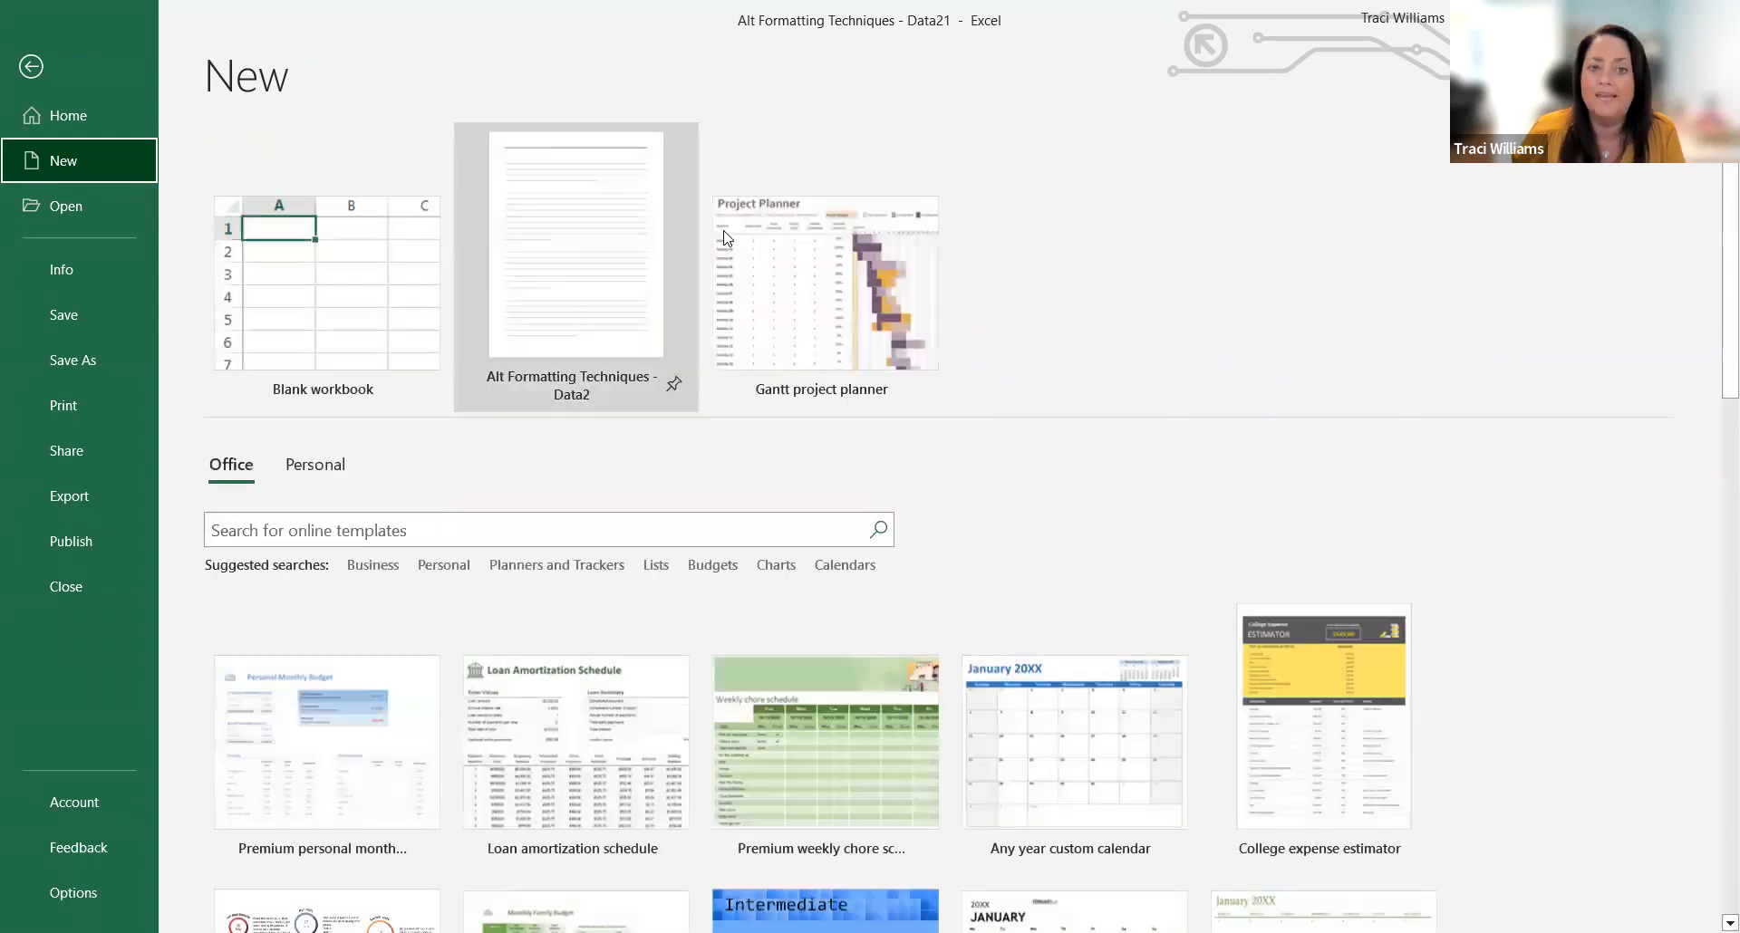
pyautogui.click(827, 283)
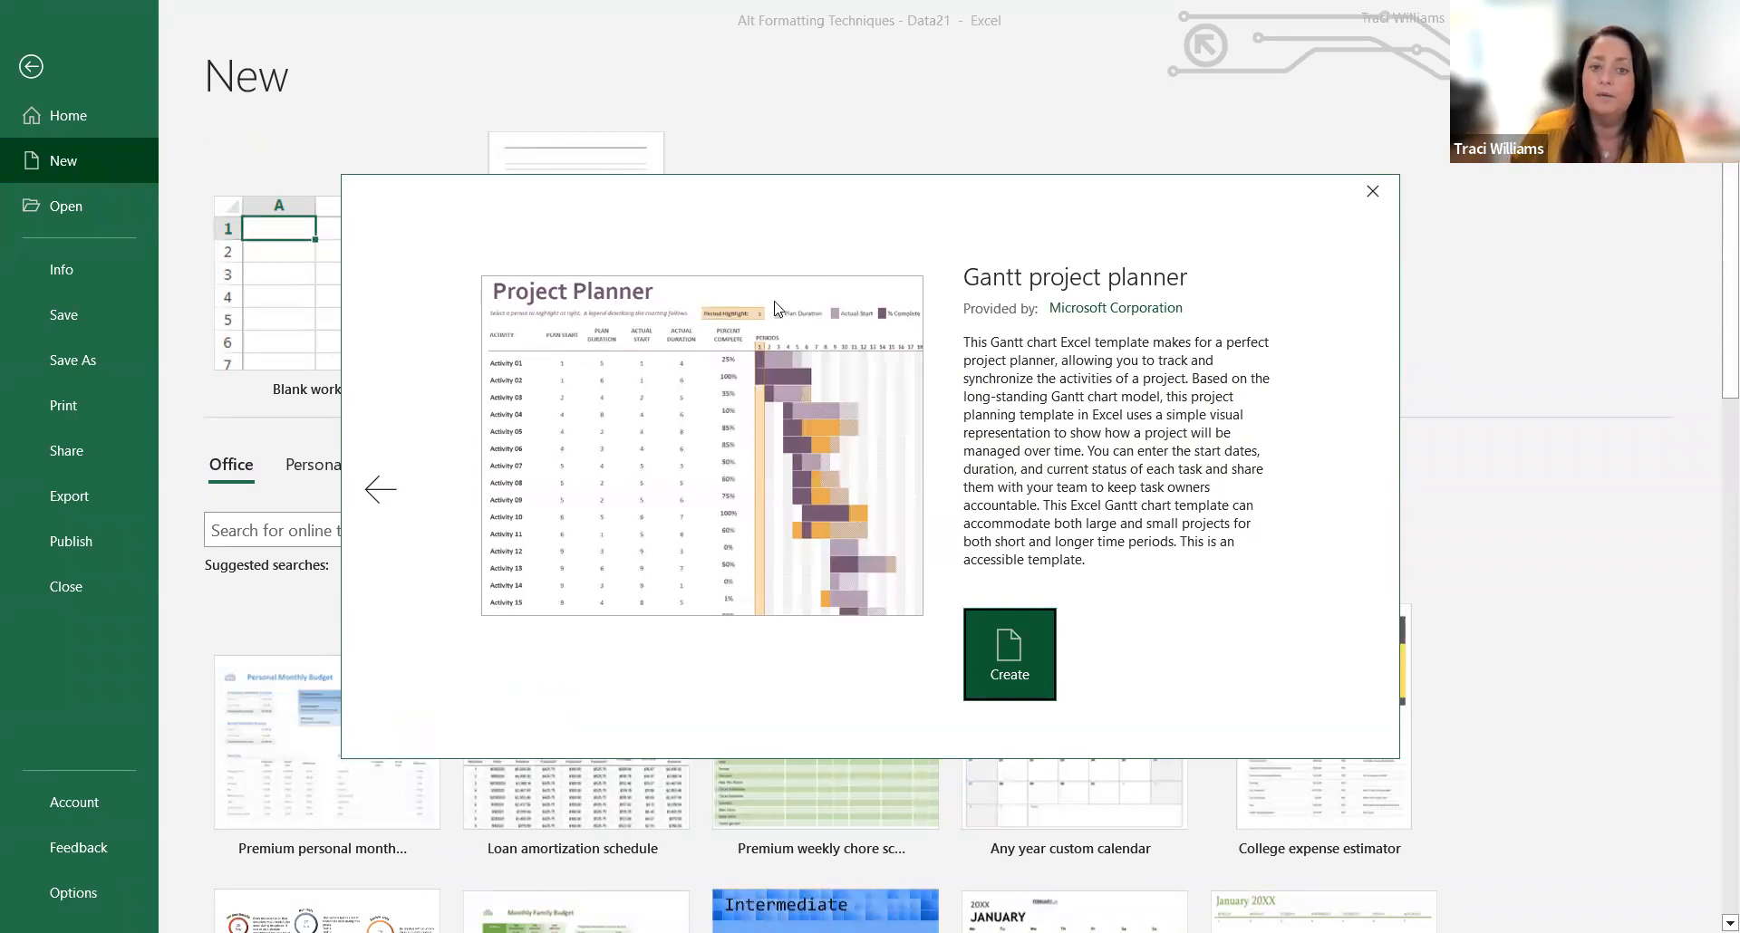
pyautogui.click(1010, 664)
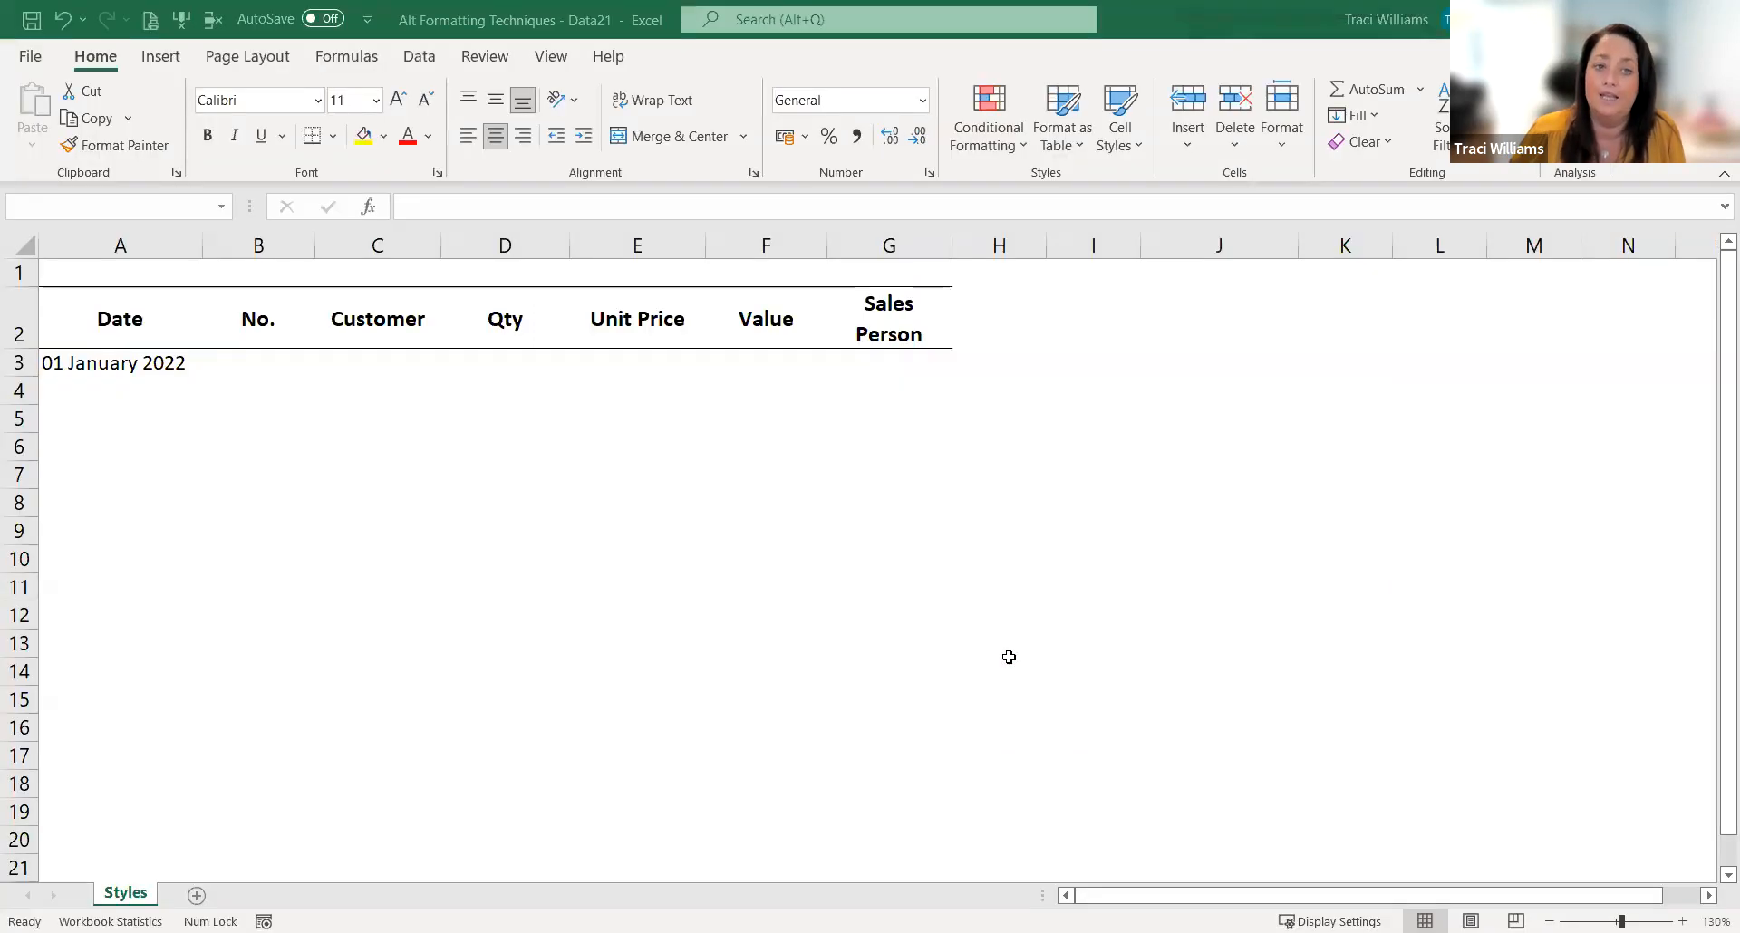
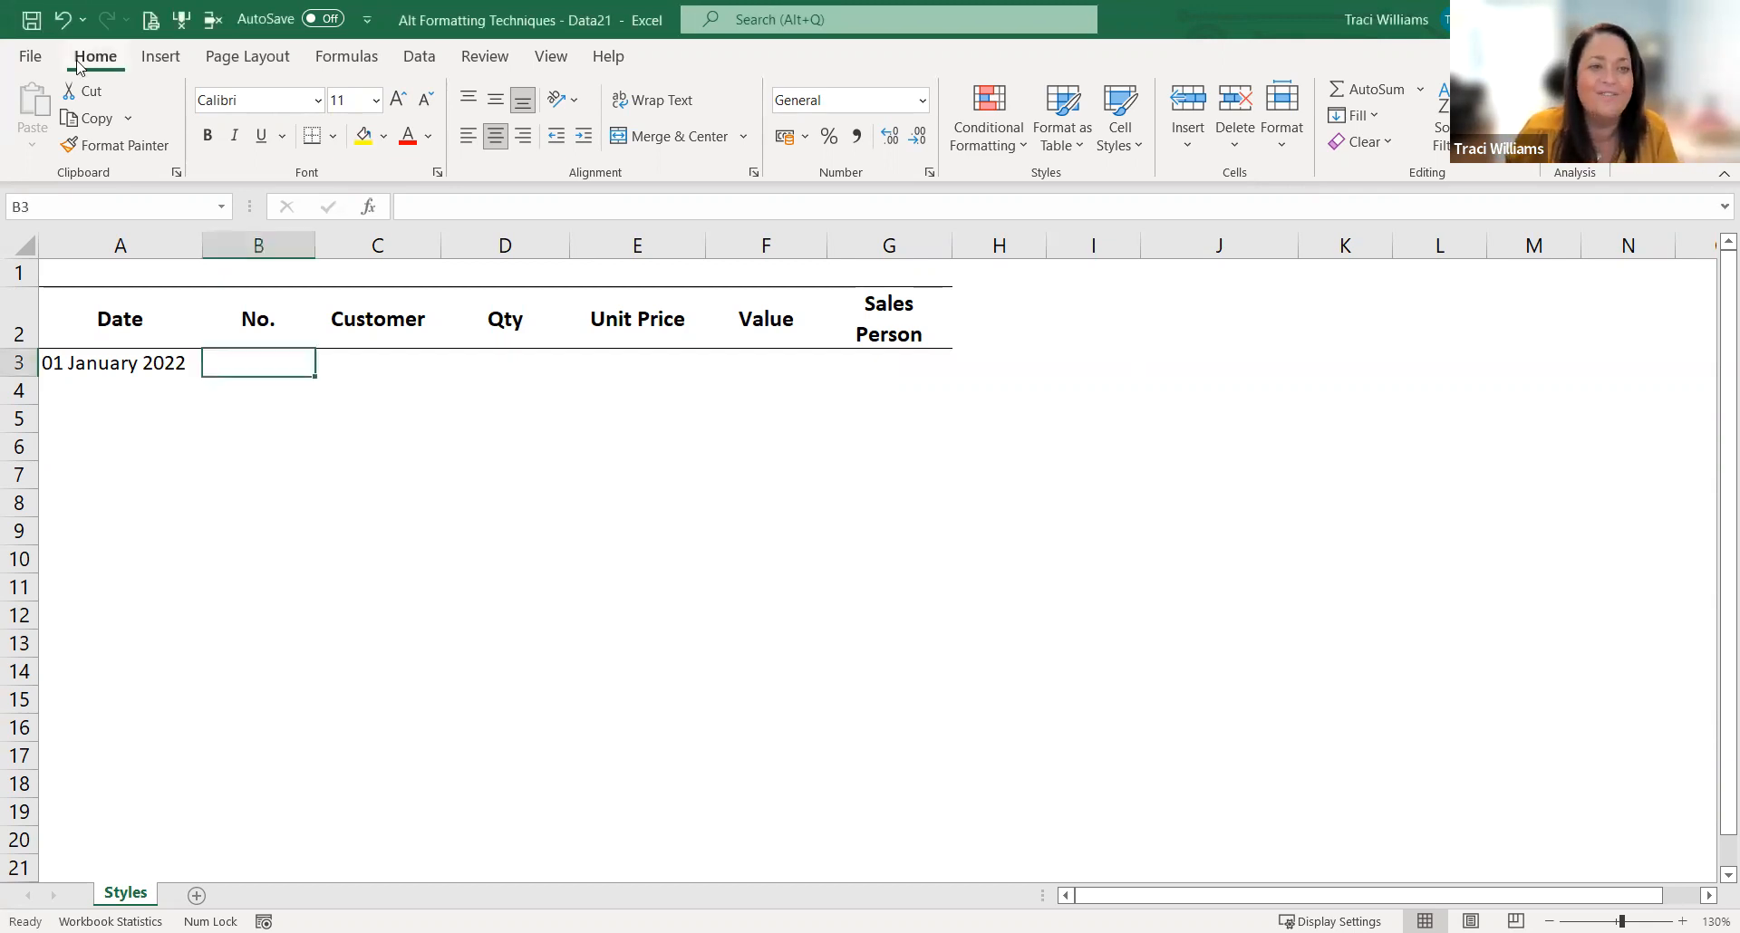
# Step: Close the current workbook and open the recent workbook "Alt Formatting Techniques - Data"
pyautogui.click(30, 57)
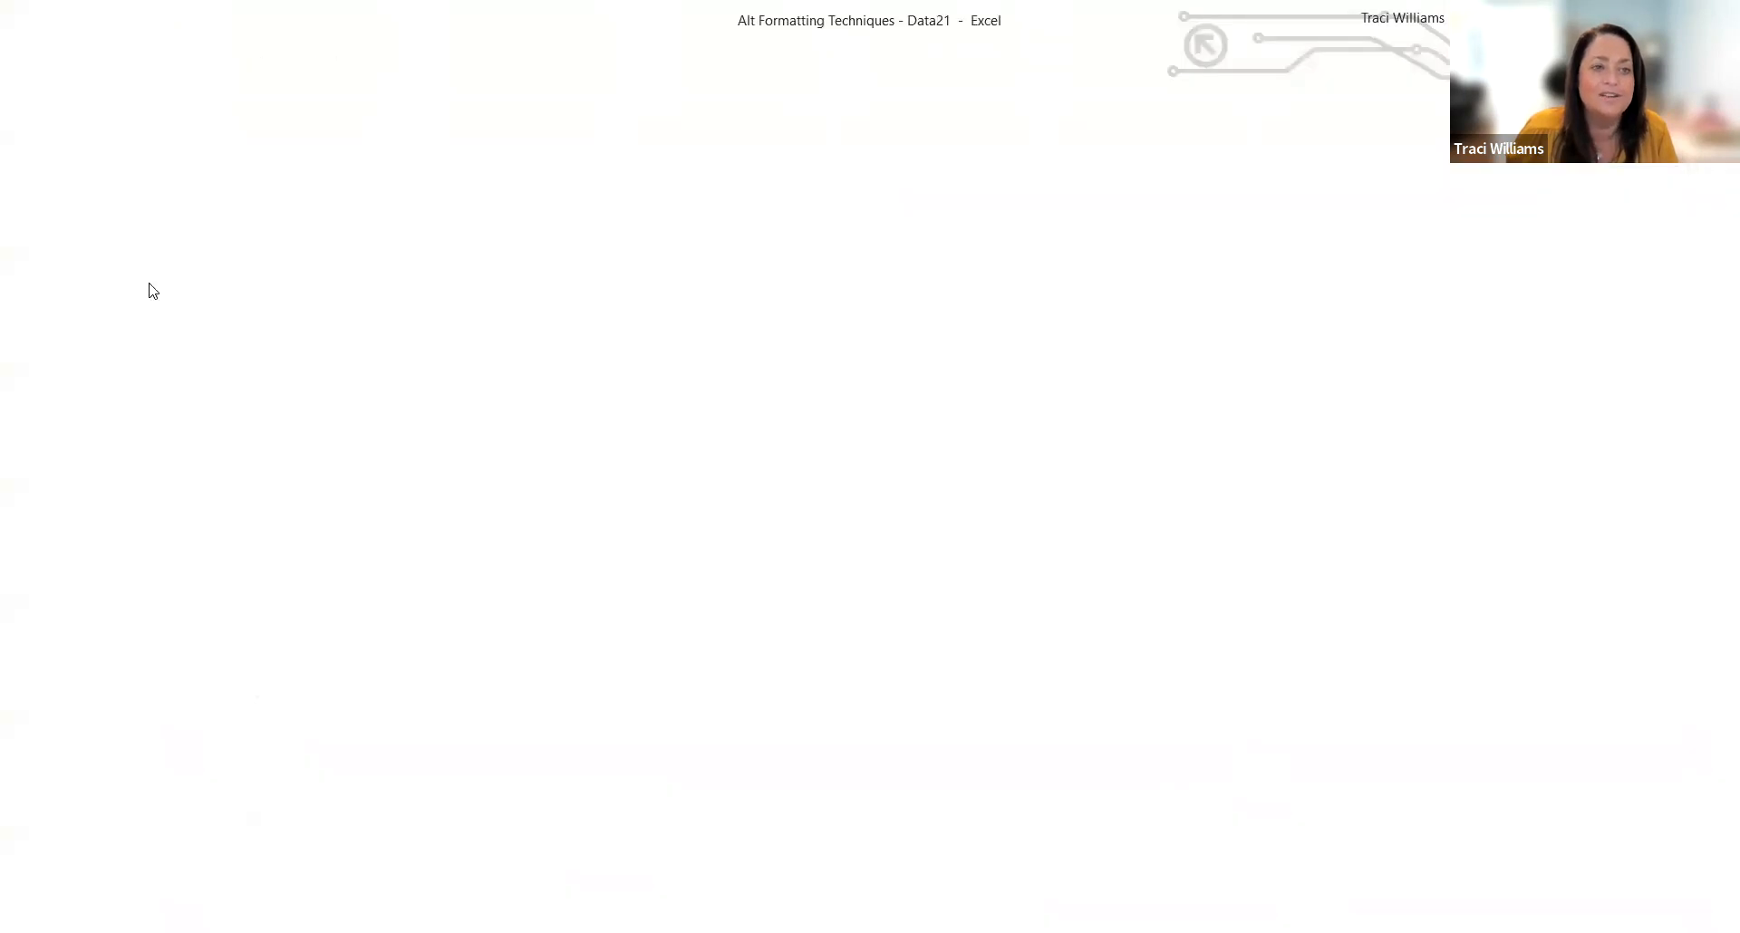
pyautogui.click(967, 602)
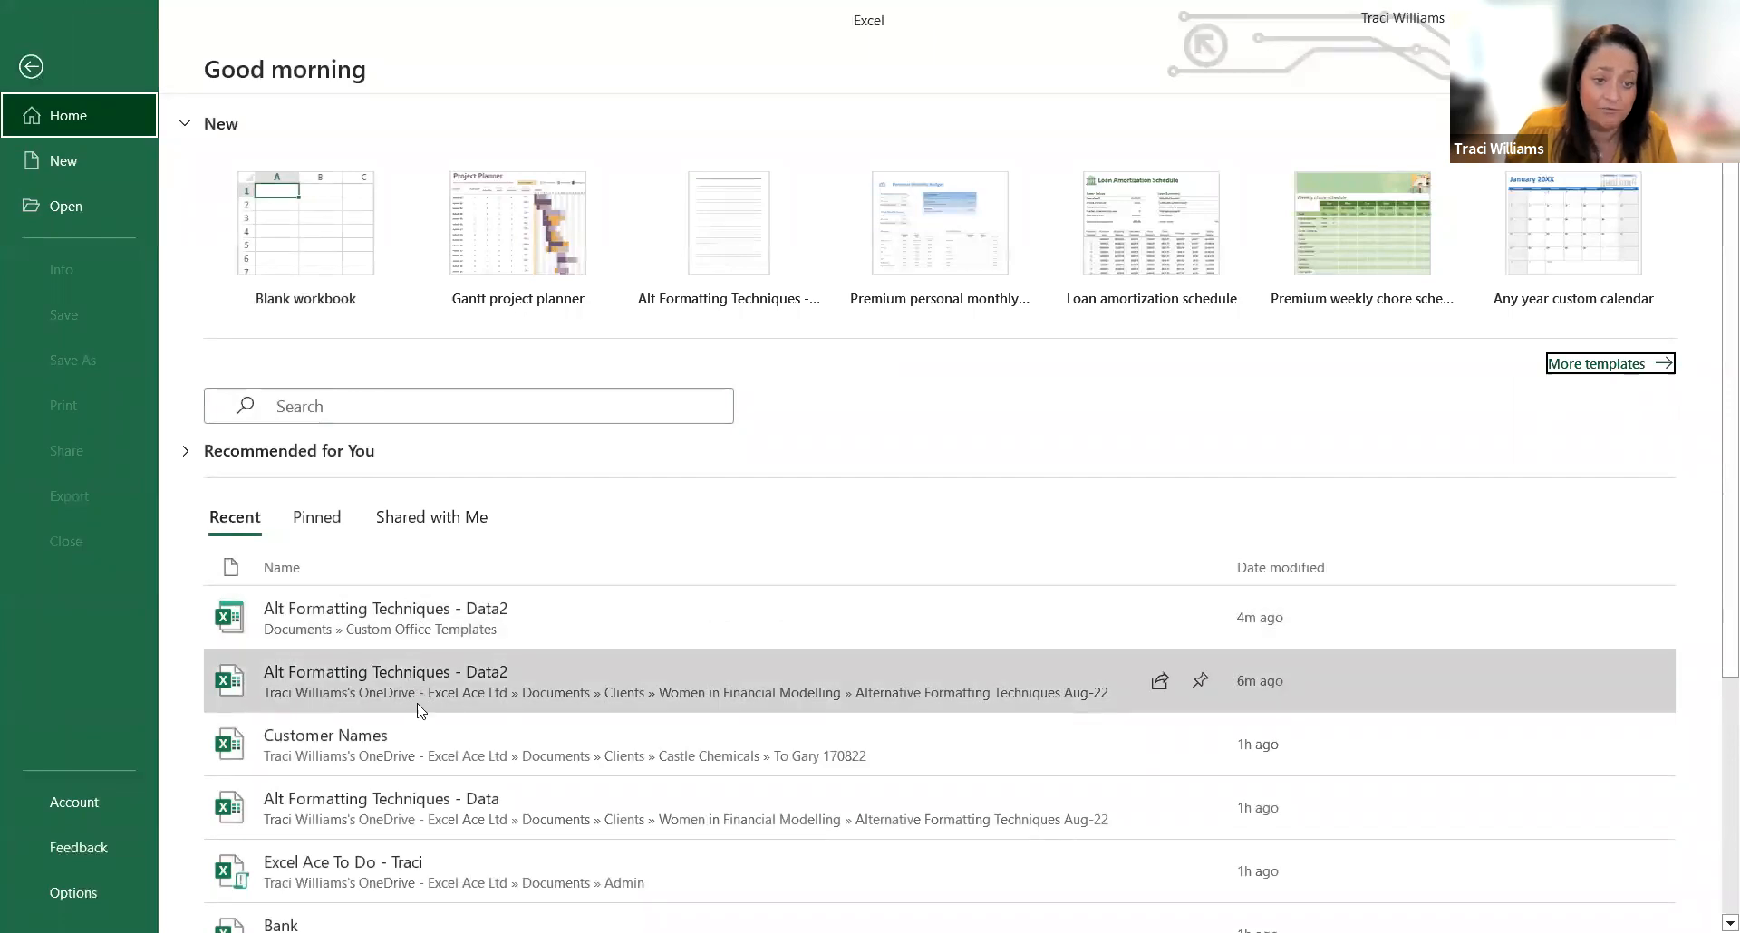
pyautogui.click(480, 812)
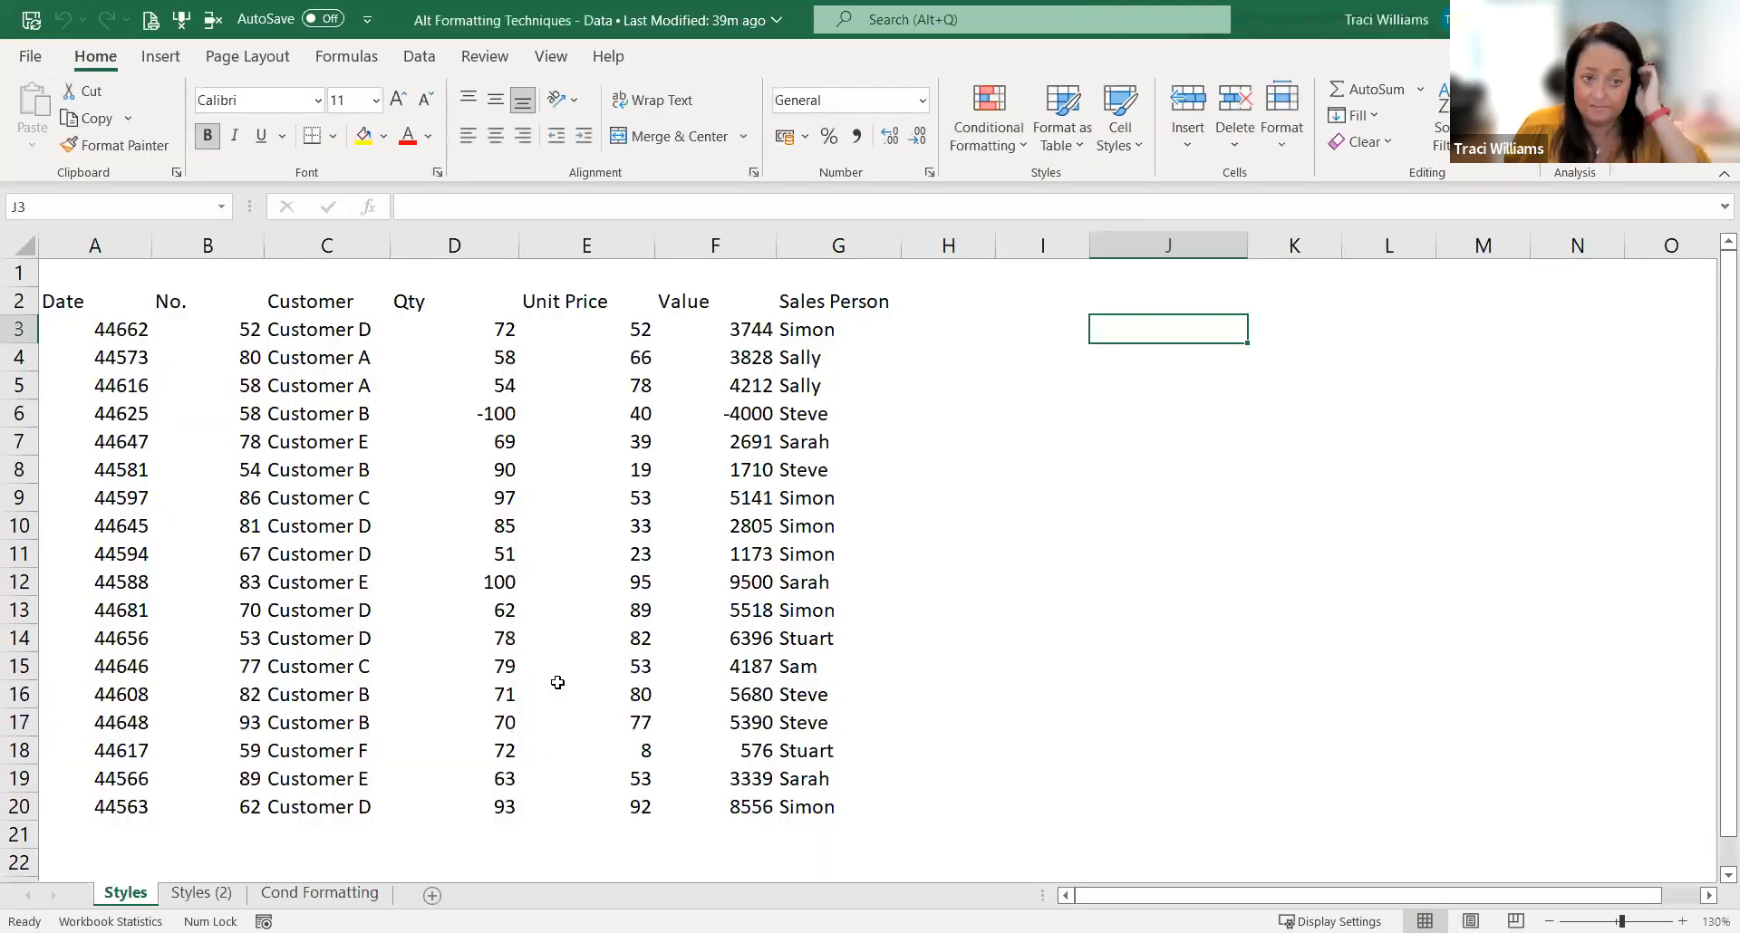
# Step: Look at the headings on the Styles (2) sheet and switch to the Cond Formatting sheet
pyautogui.click(227, 893)
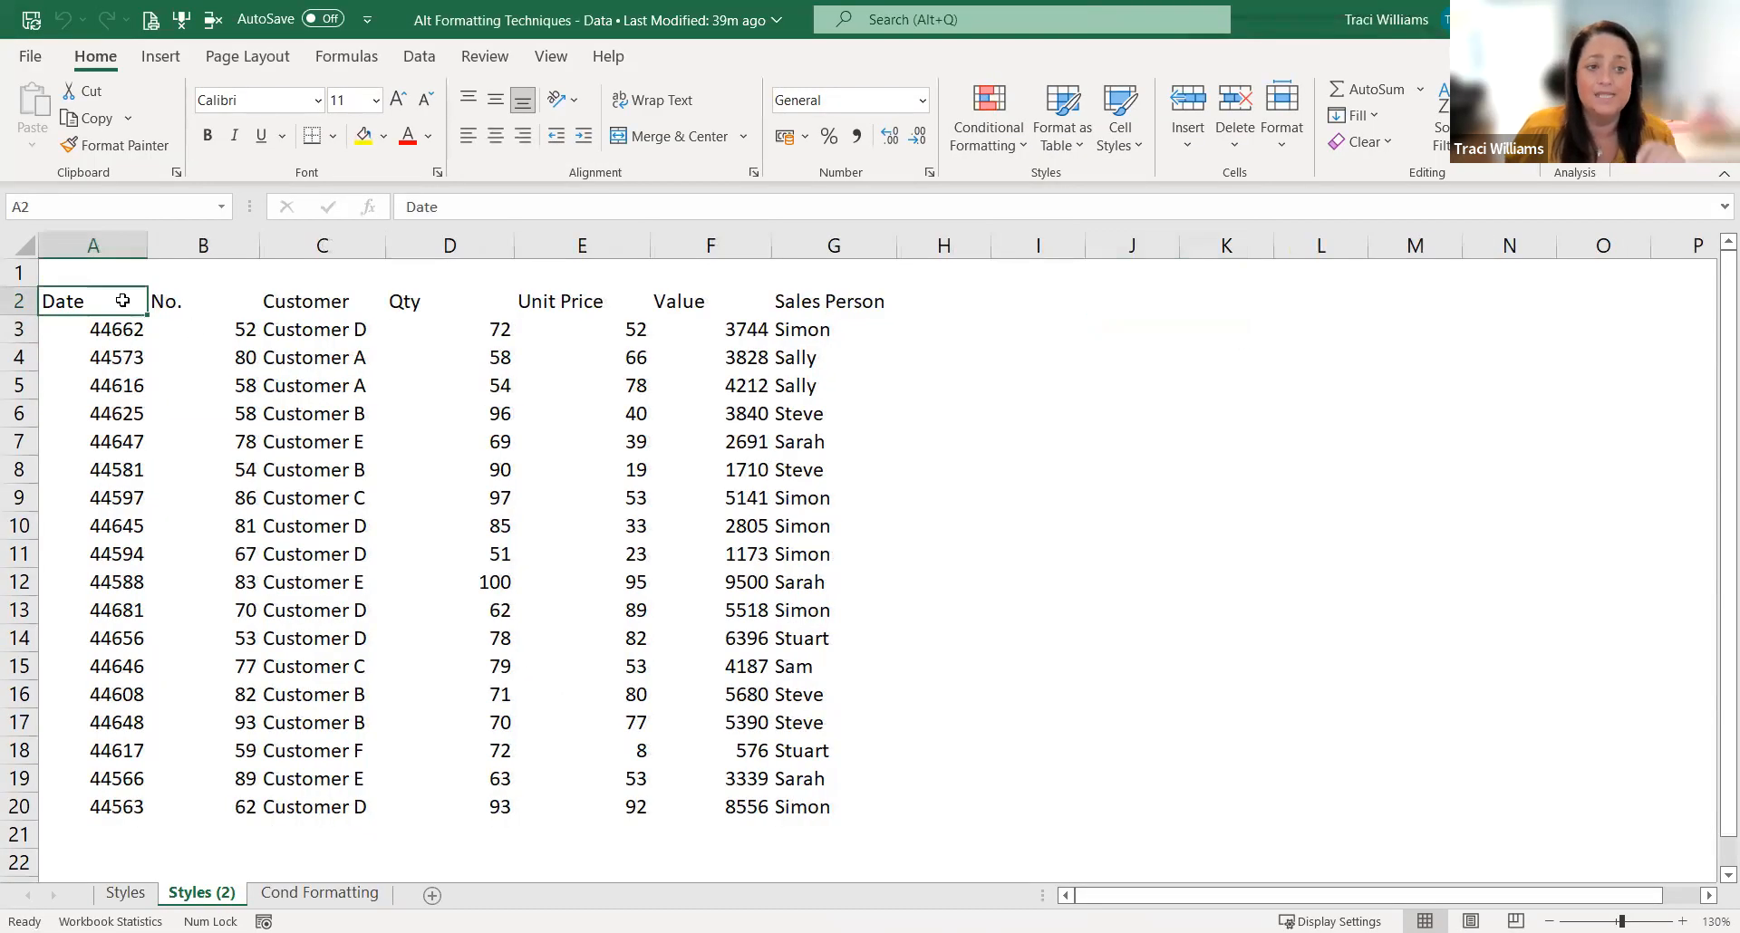
pyautogui.click(872, 299)
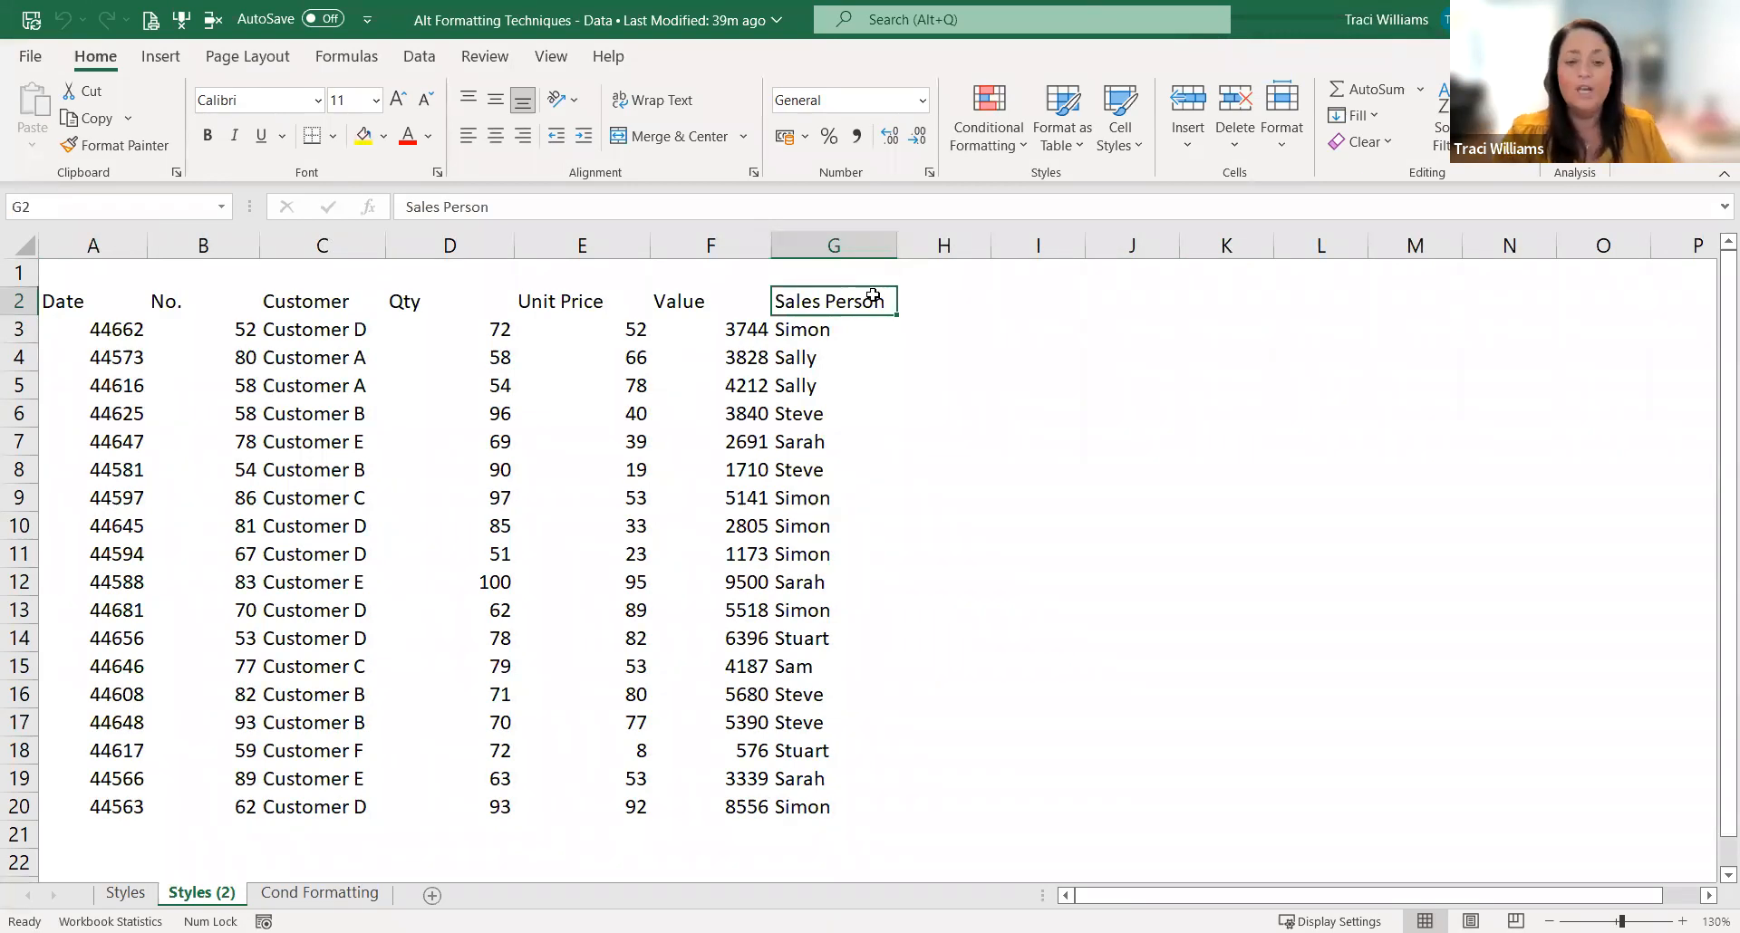
pyautogui.click(302, 894)
# Step: Examine the Name and Score out of 100 columns to see how the list of scores is laid out
pyautogui.click(343, 456)
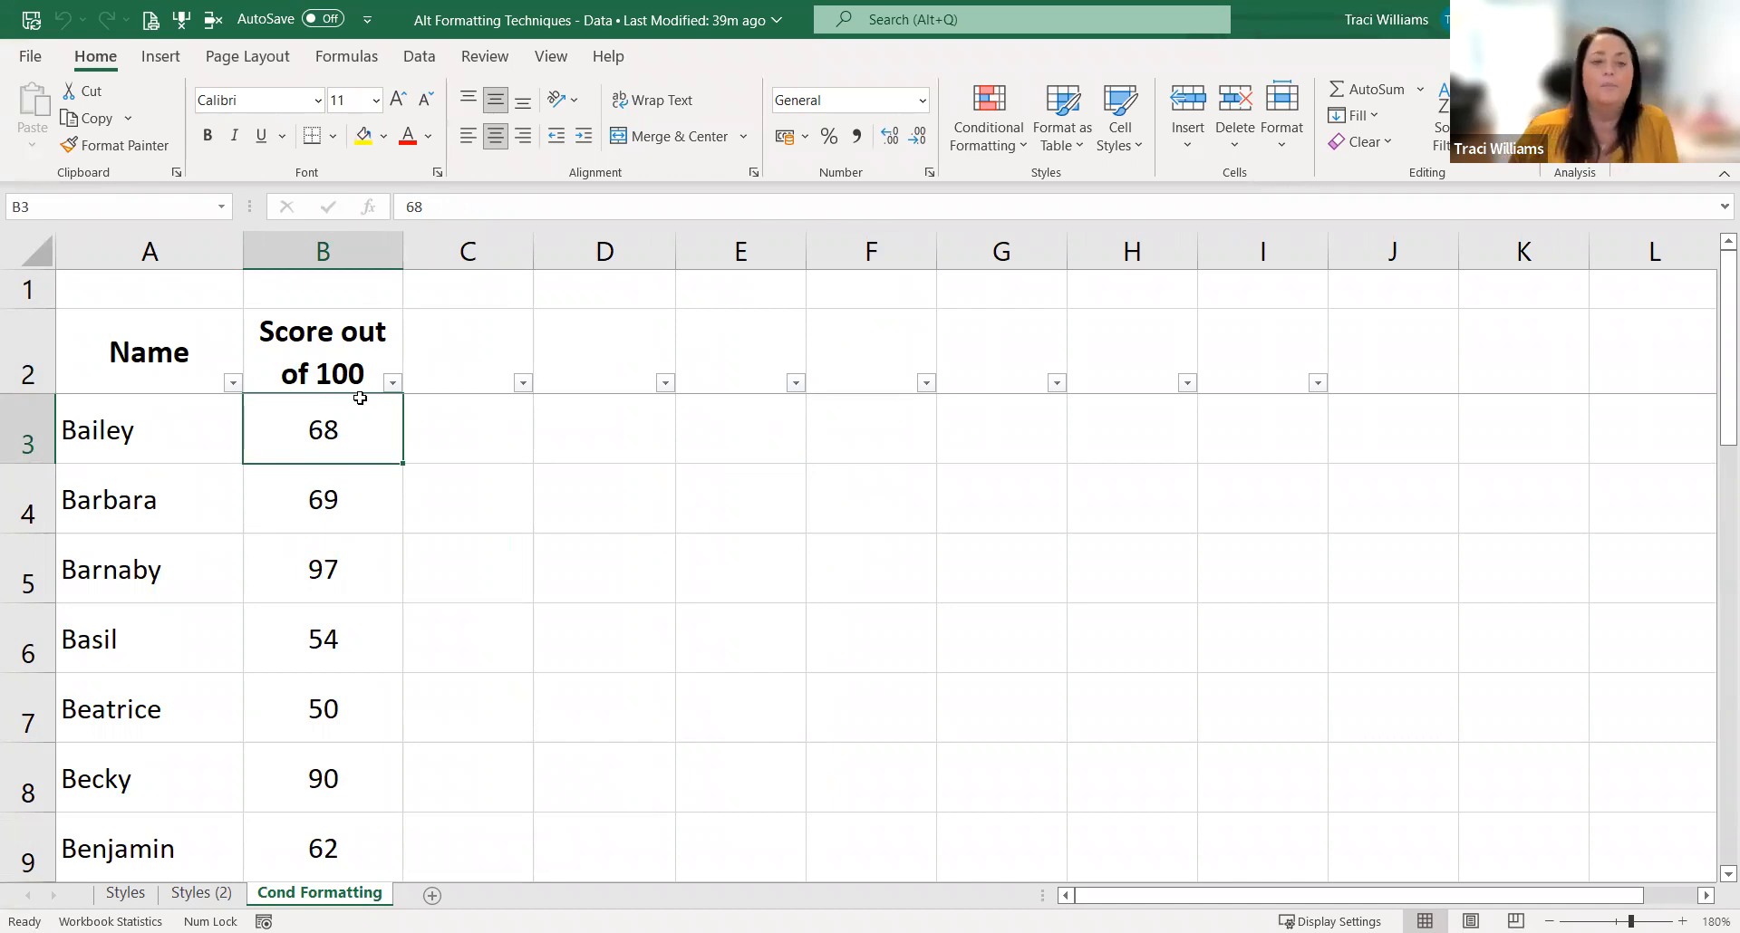
pyautogui.click(210, 376)
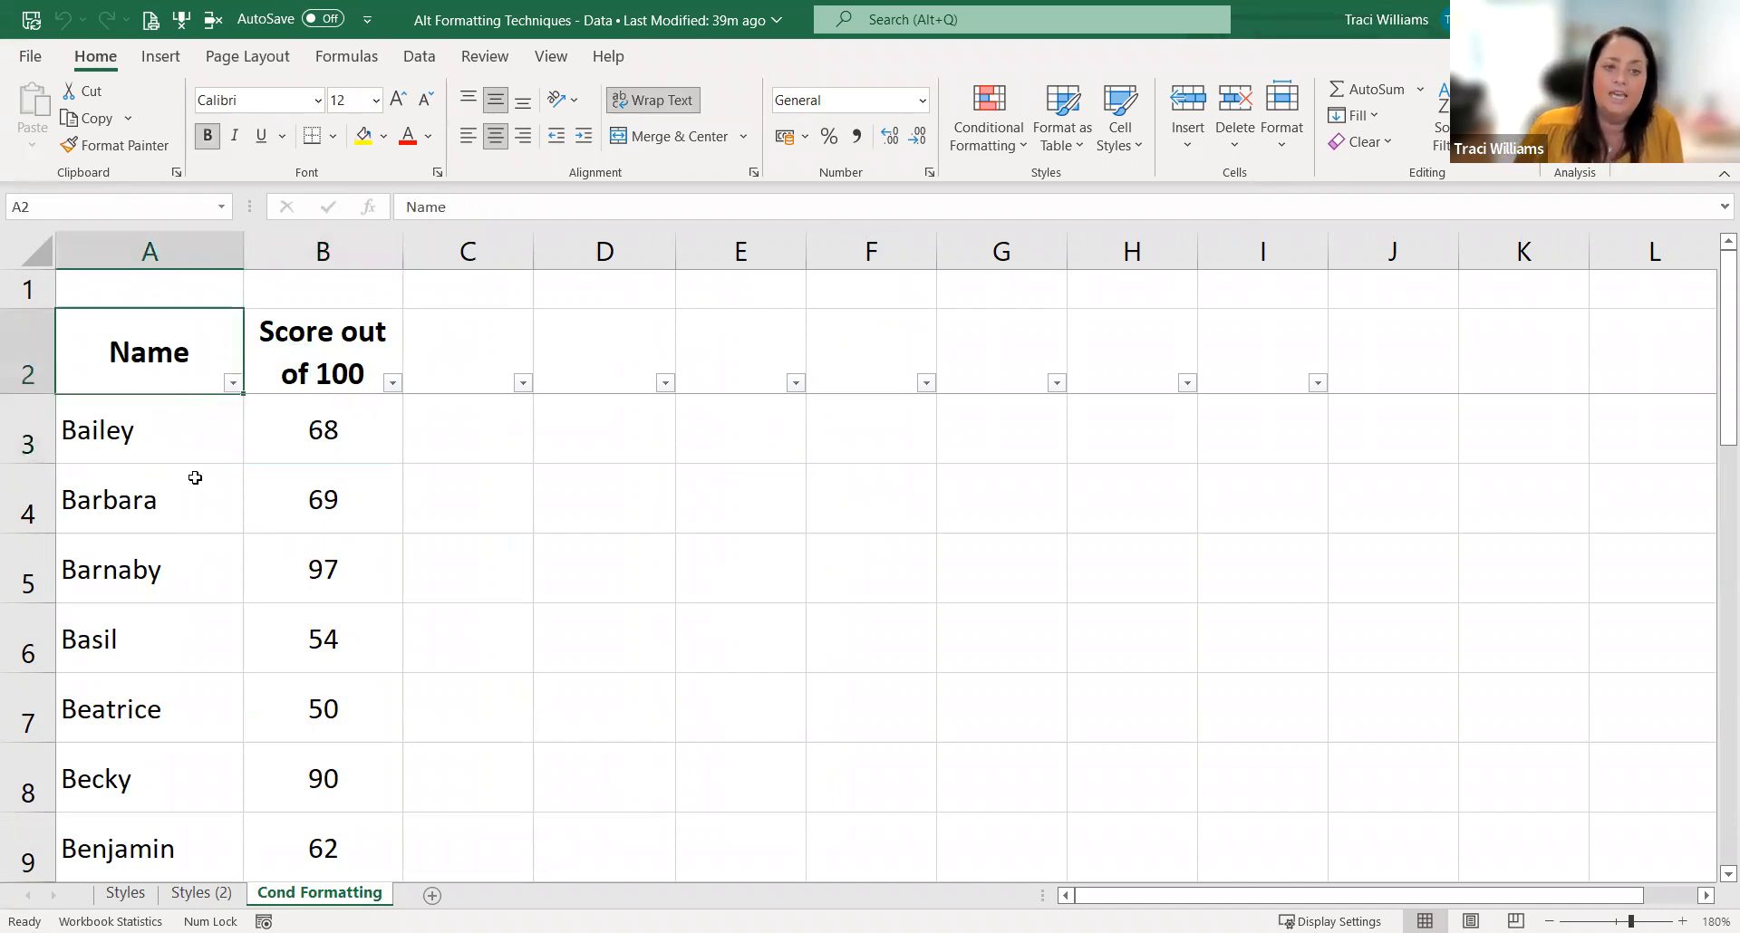
pyautogui.click(302, 369)
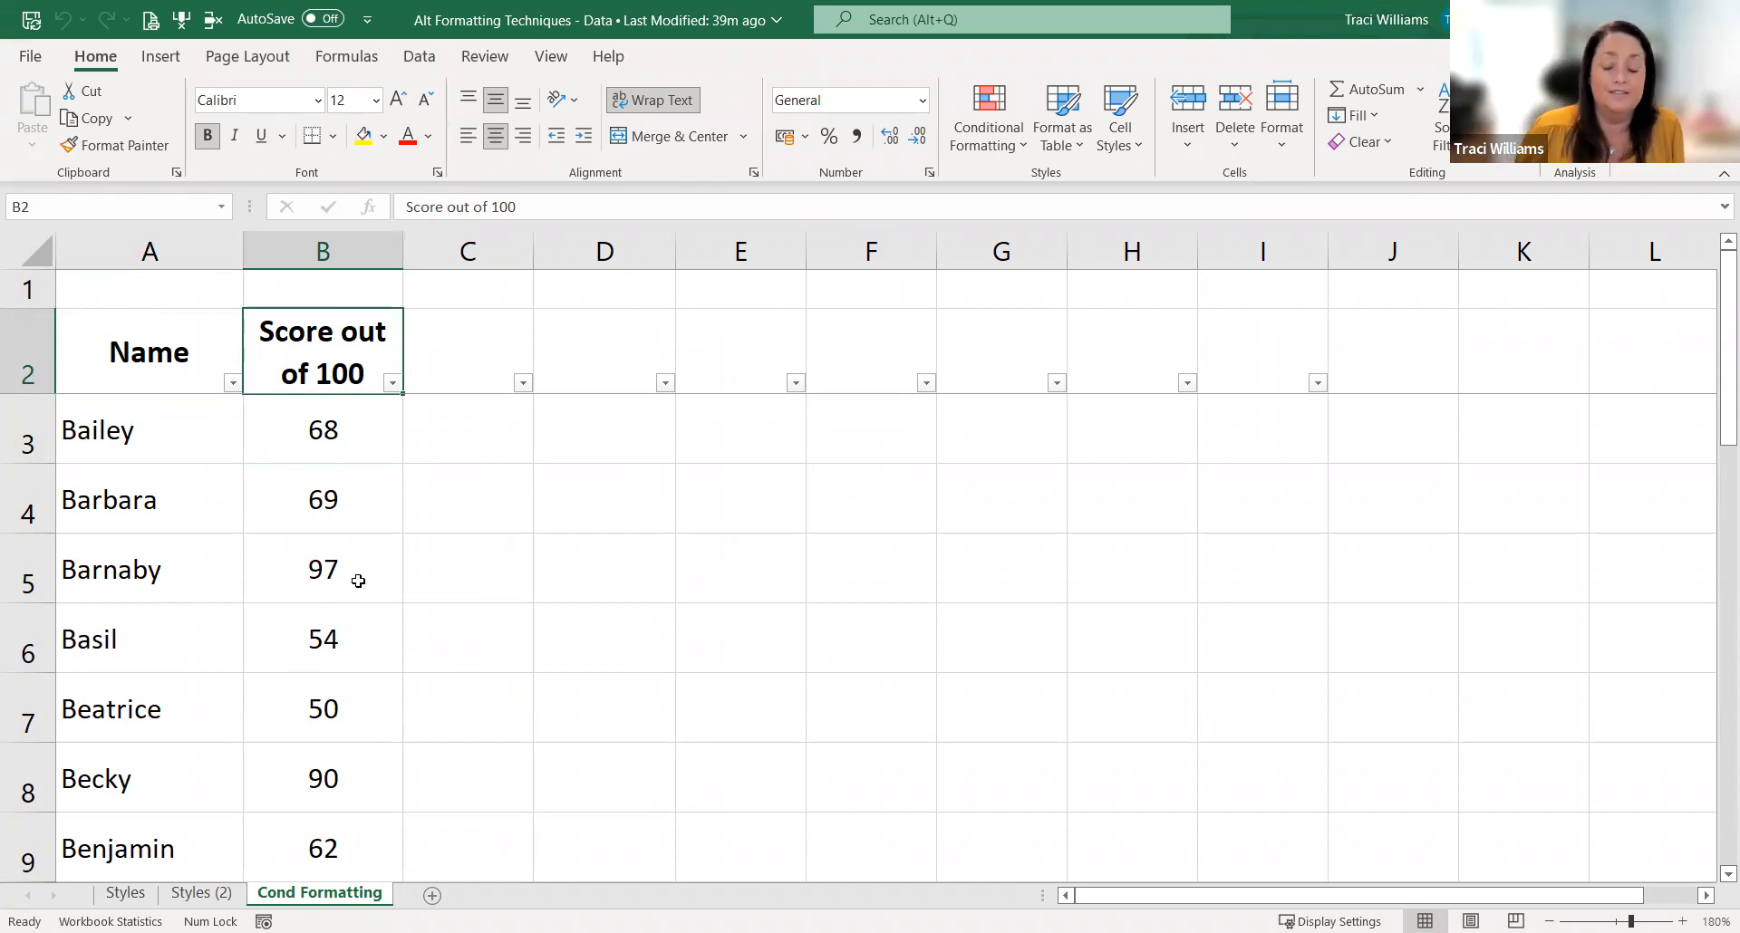
pyautogui.click(227, 448)
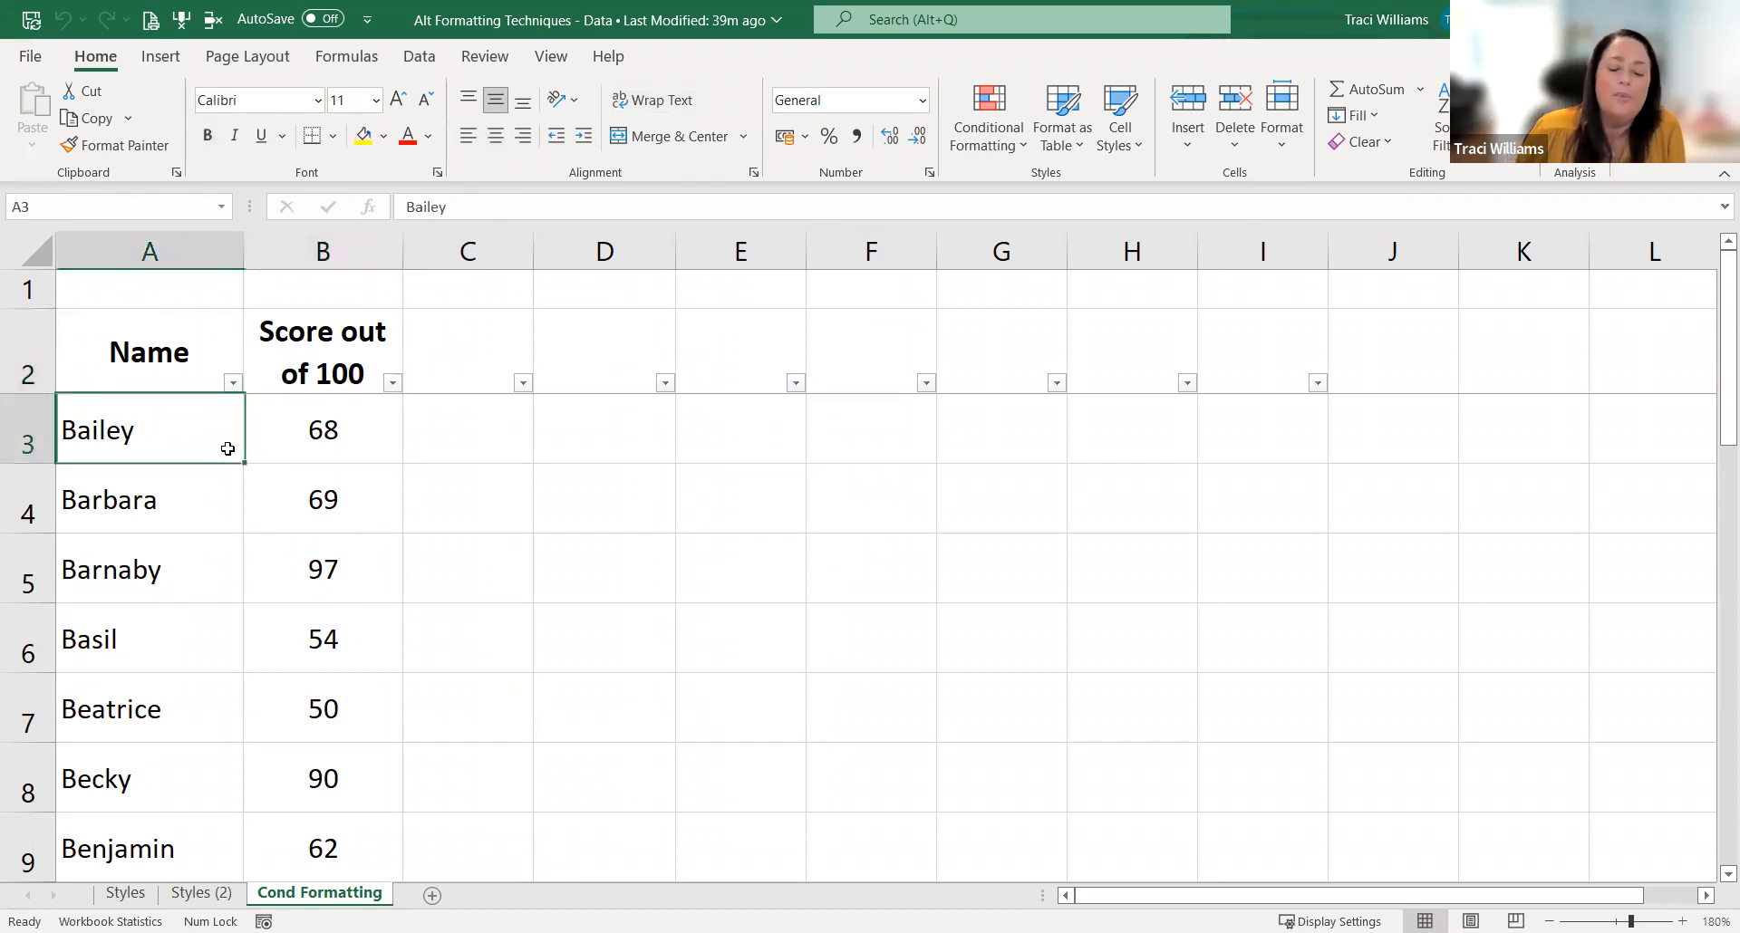
pyautogui.scroll(-1, 227, 448)
pyautogui.scroll(-6, 227, 448)
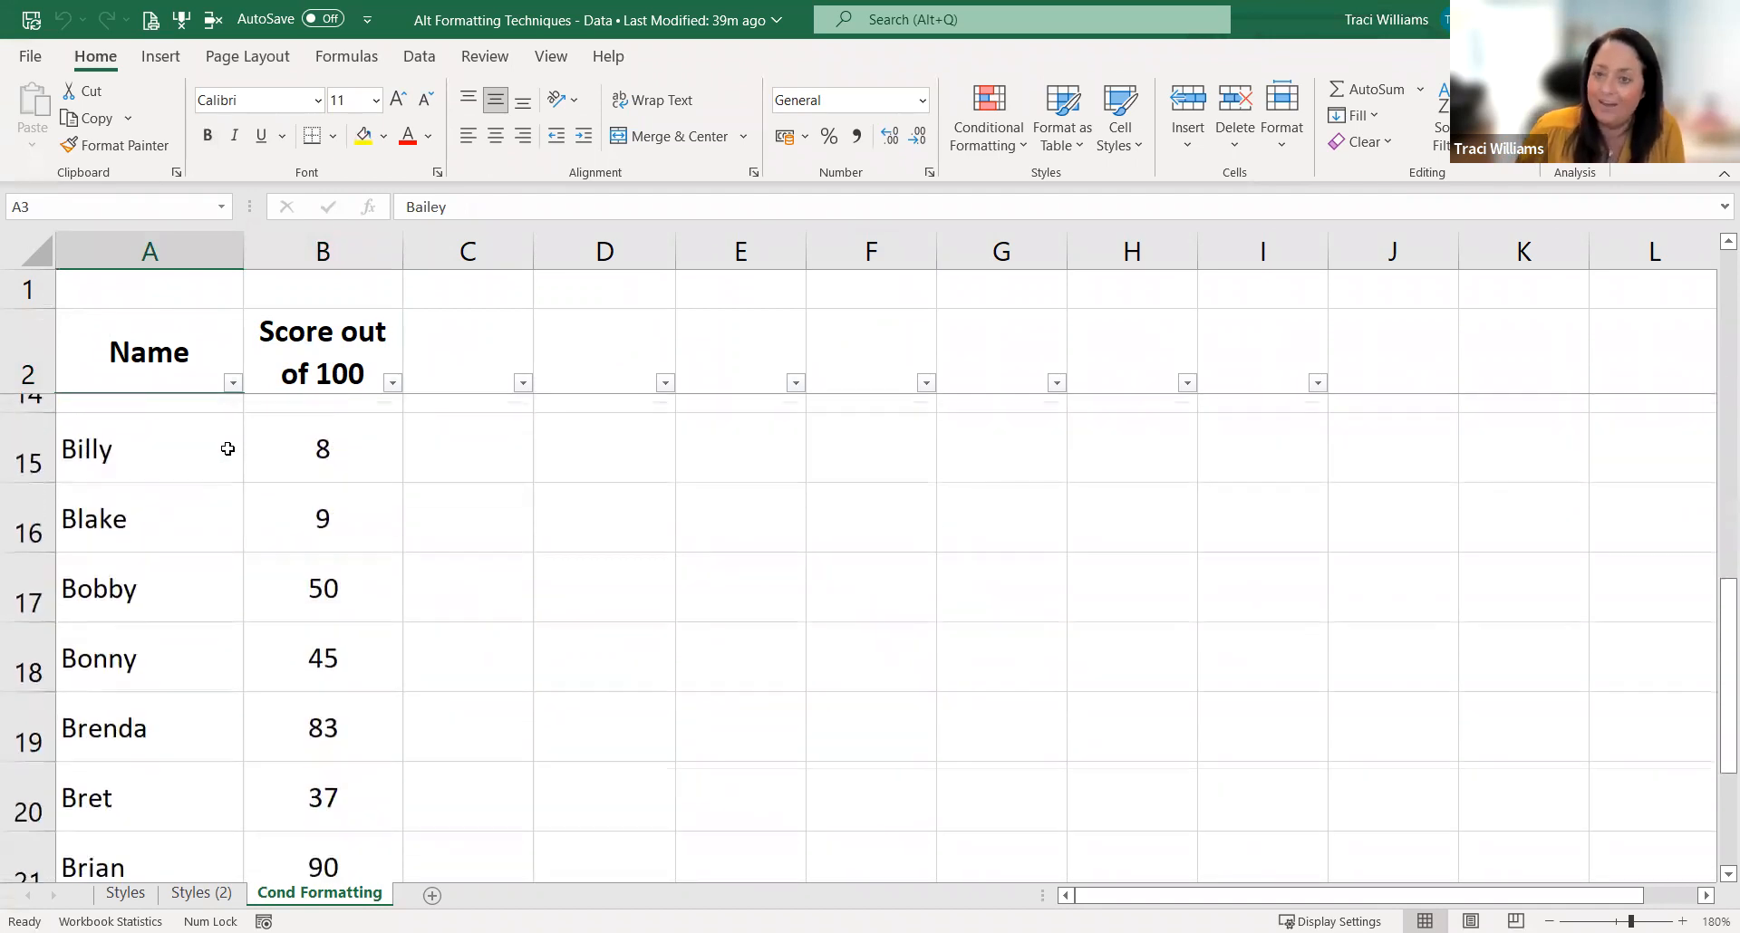
pyautogui.scroll(7, 226, 452)
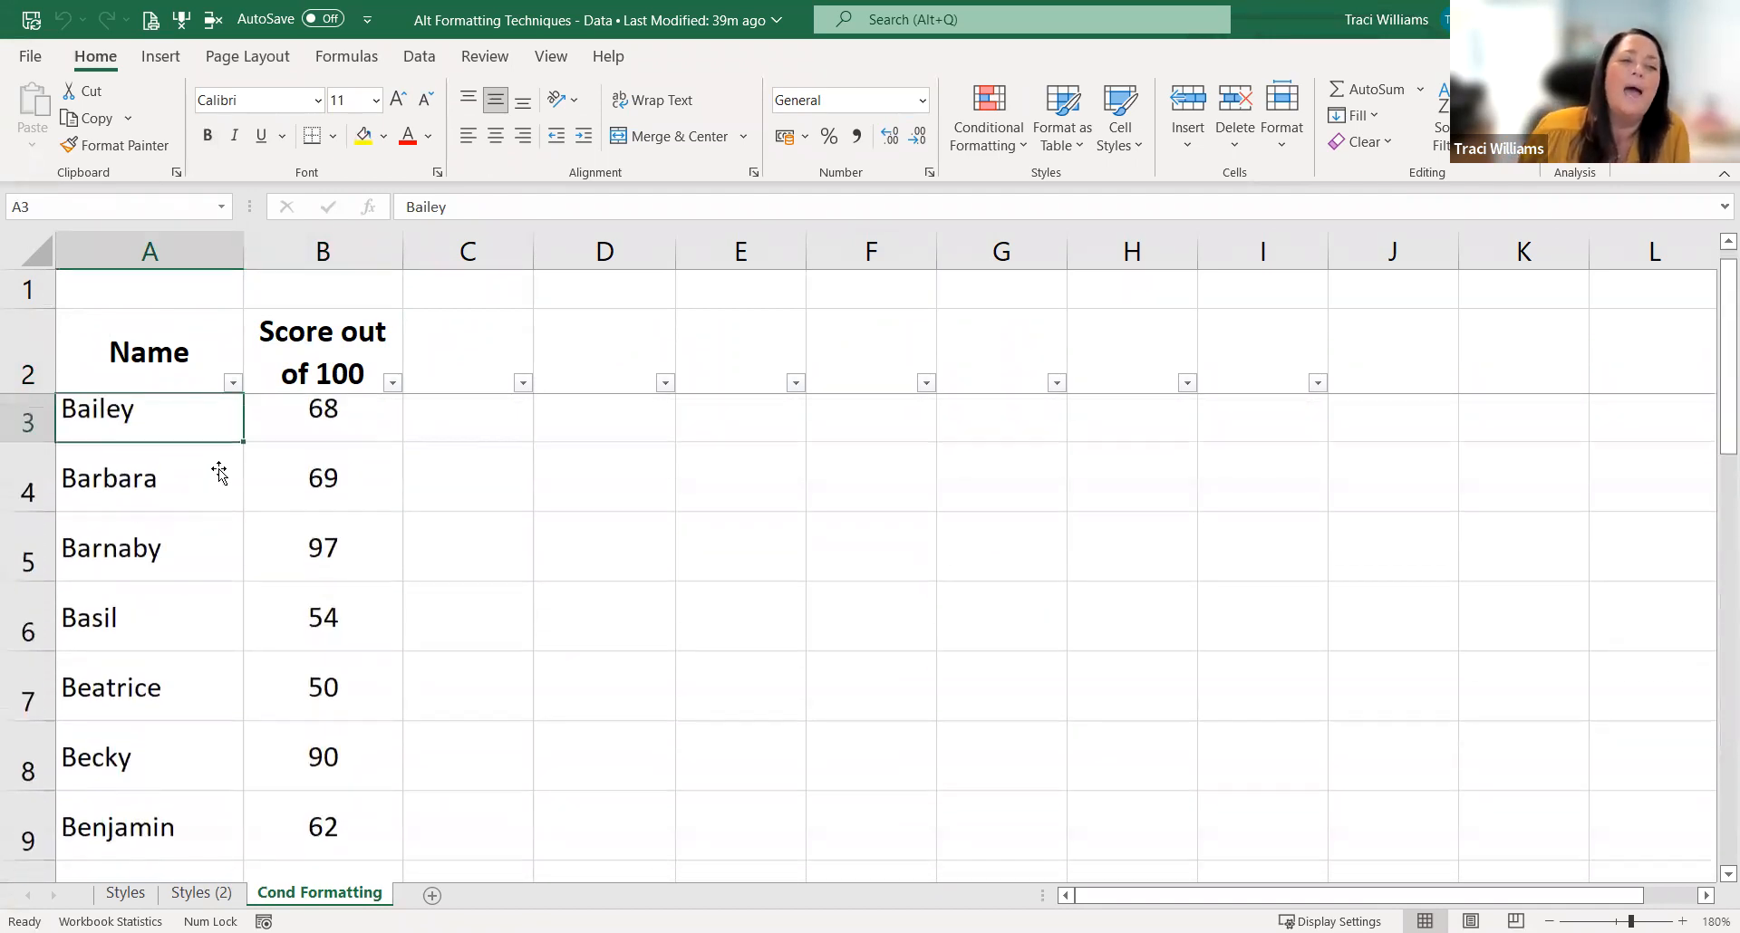
pyautogui.click(326, 376)
pyautogui.click(563, 496)
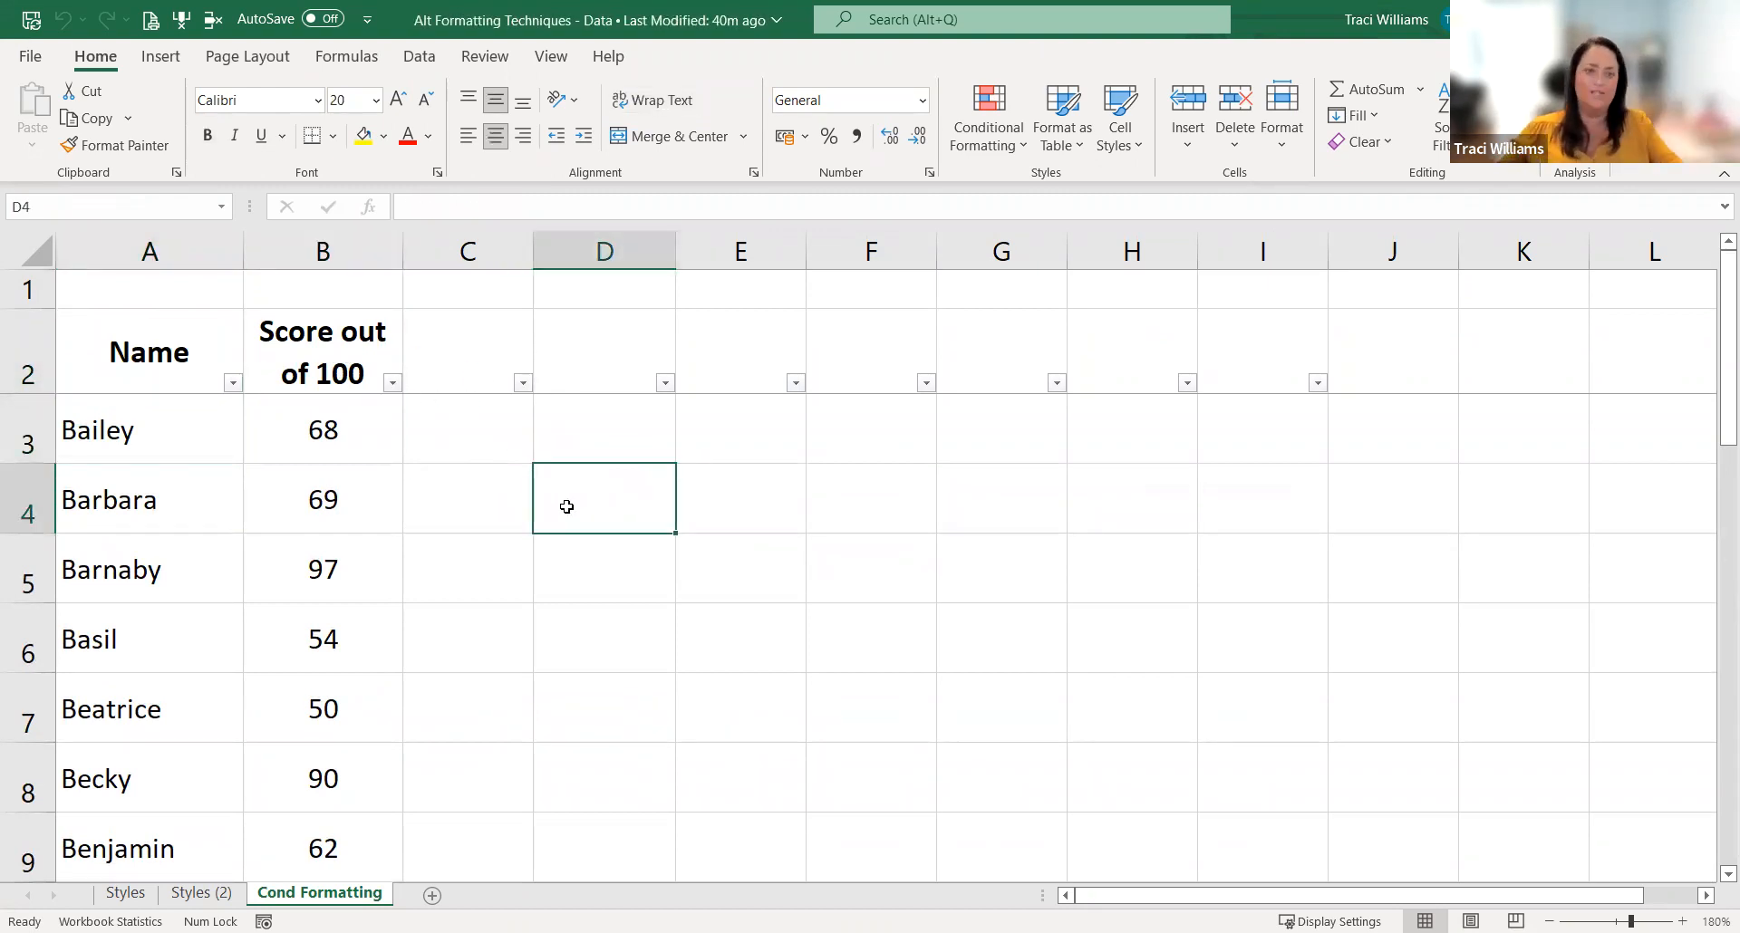
pyautogui.scroll(-3, 463, 510)
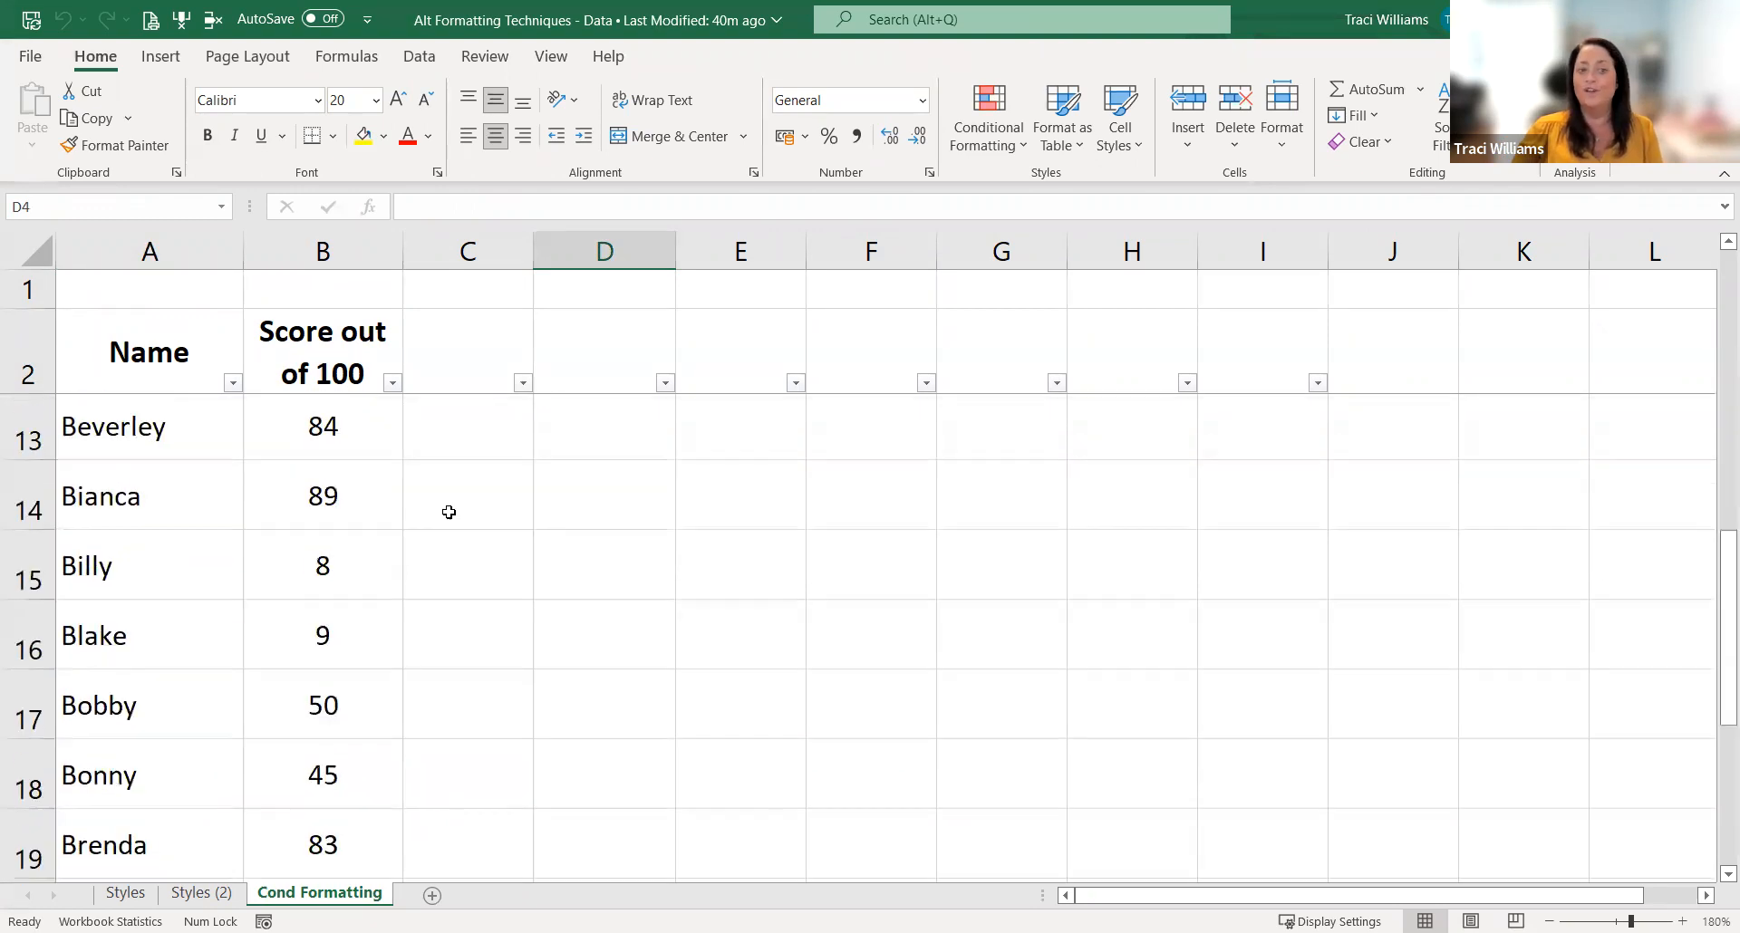
pyautogui.scroll(2, 449, 509)
pyautogui.click(356, 684)
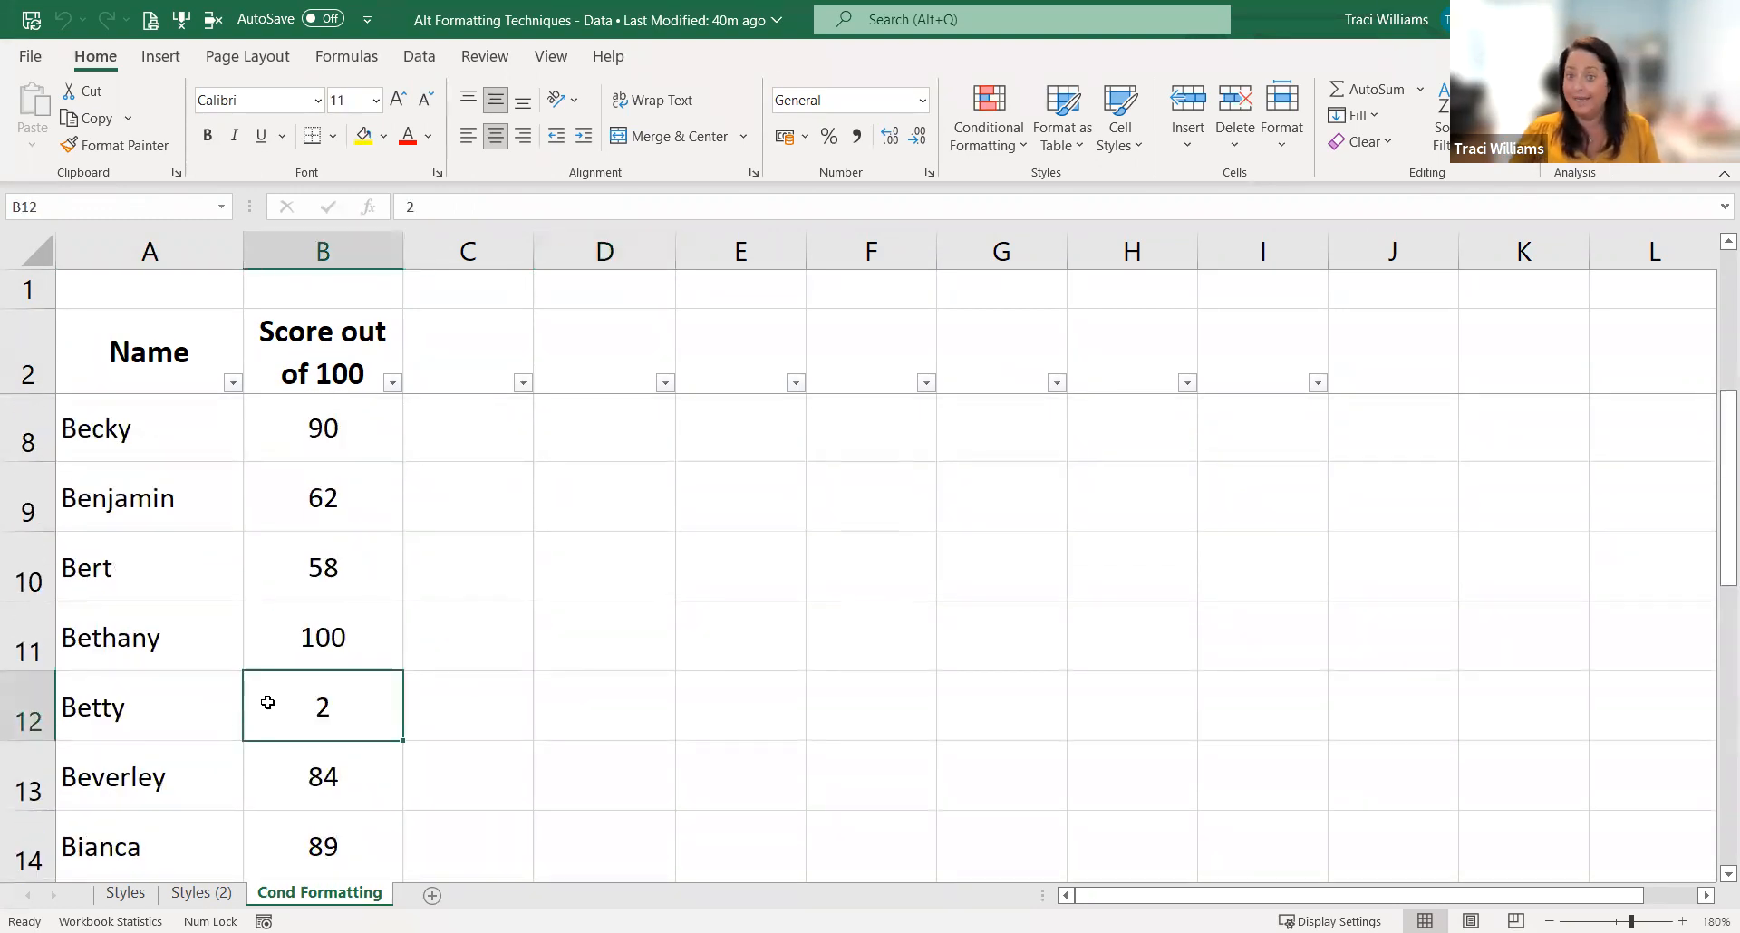
pyautogui.scroll(2, 289, 675)
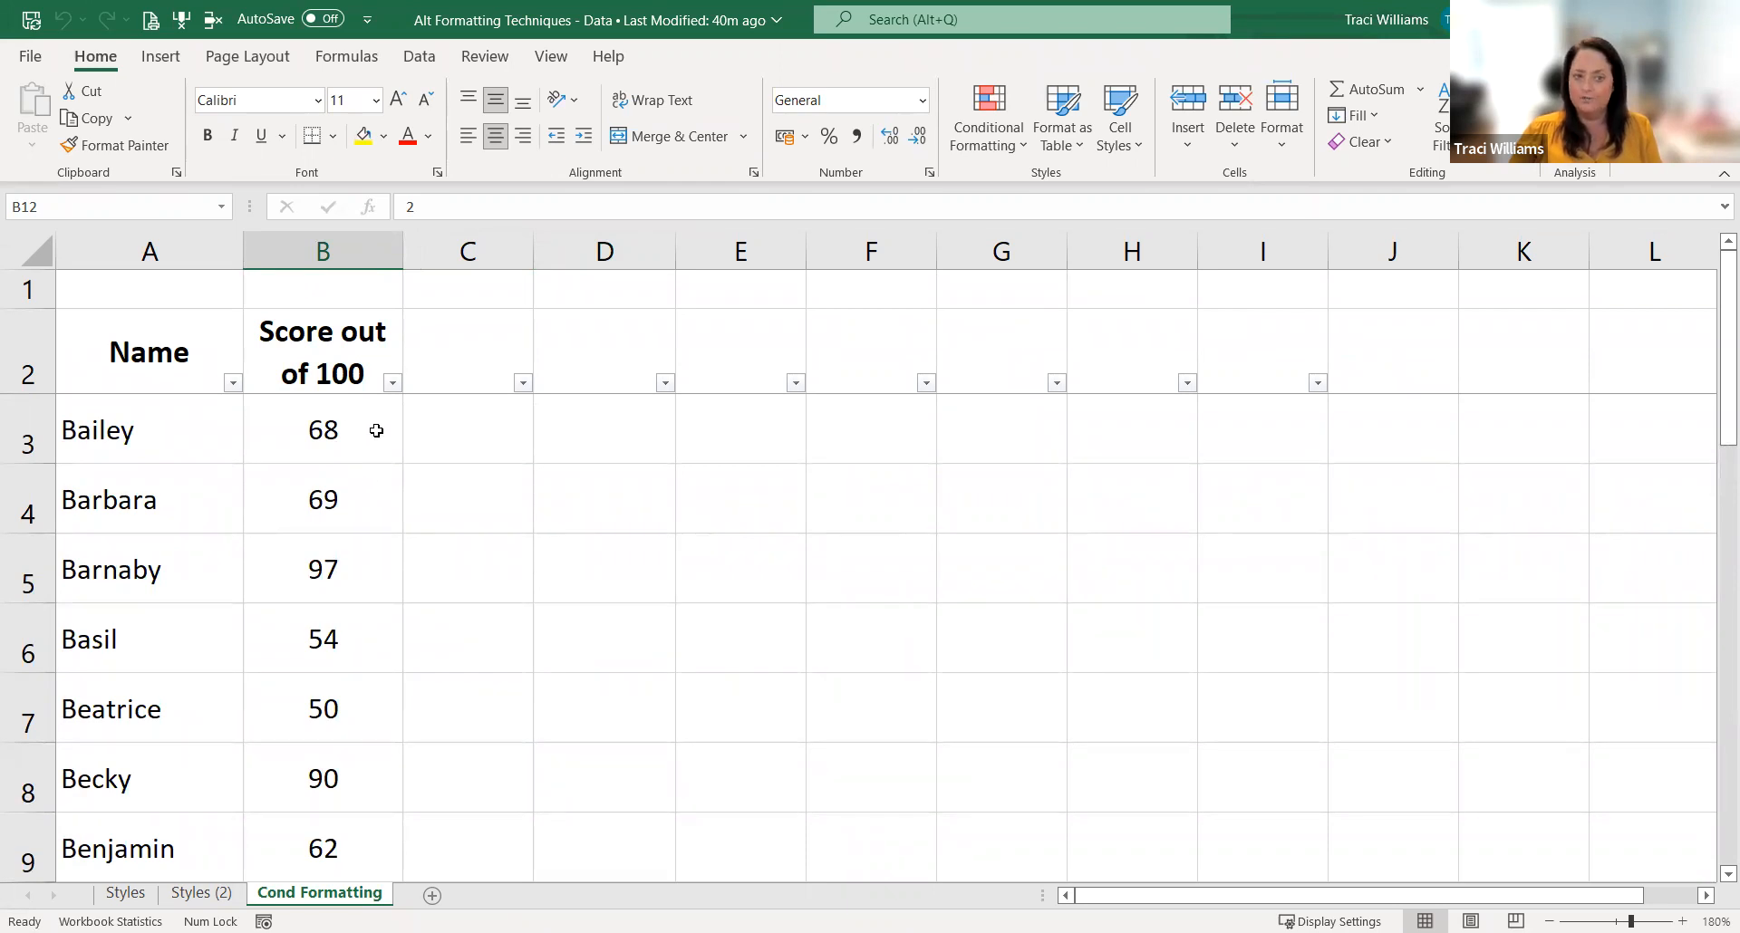
# Step: Start a new conditional formatting rule for all the scores in B3:B24
pyautogui.moveTo(377, 430); pyautogui.dragTo(326, 788)
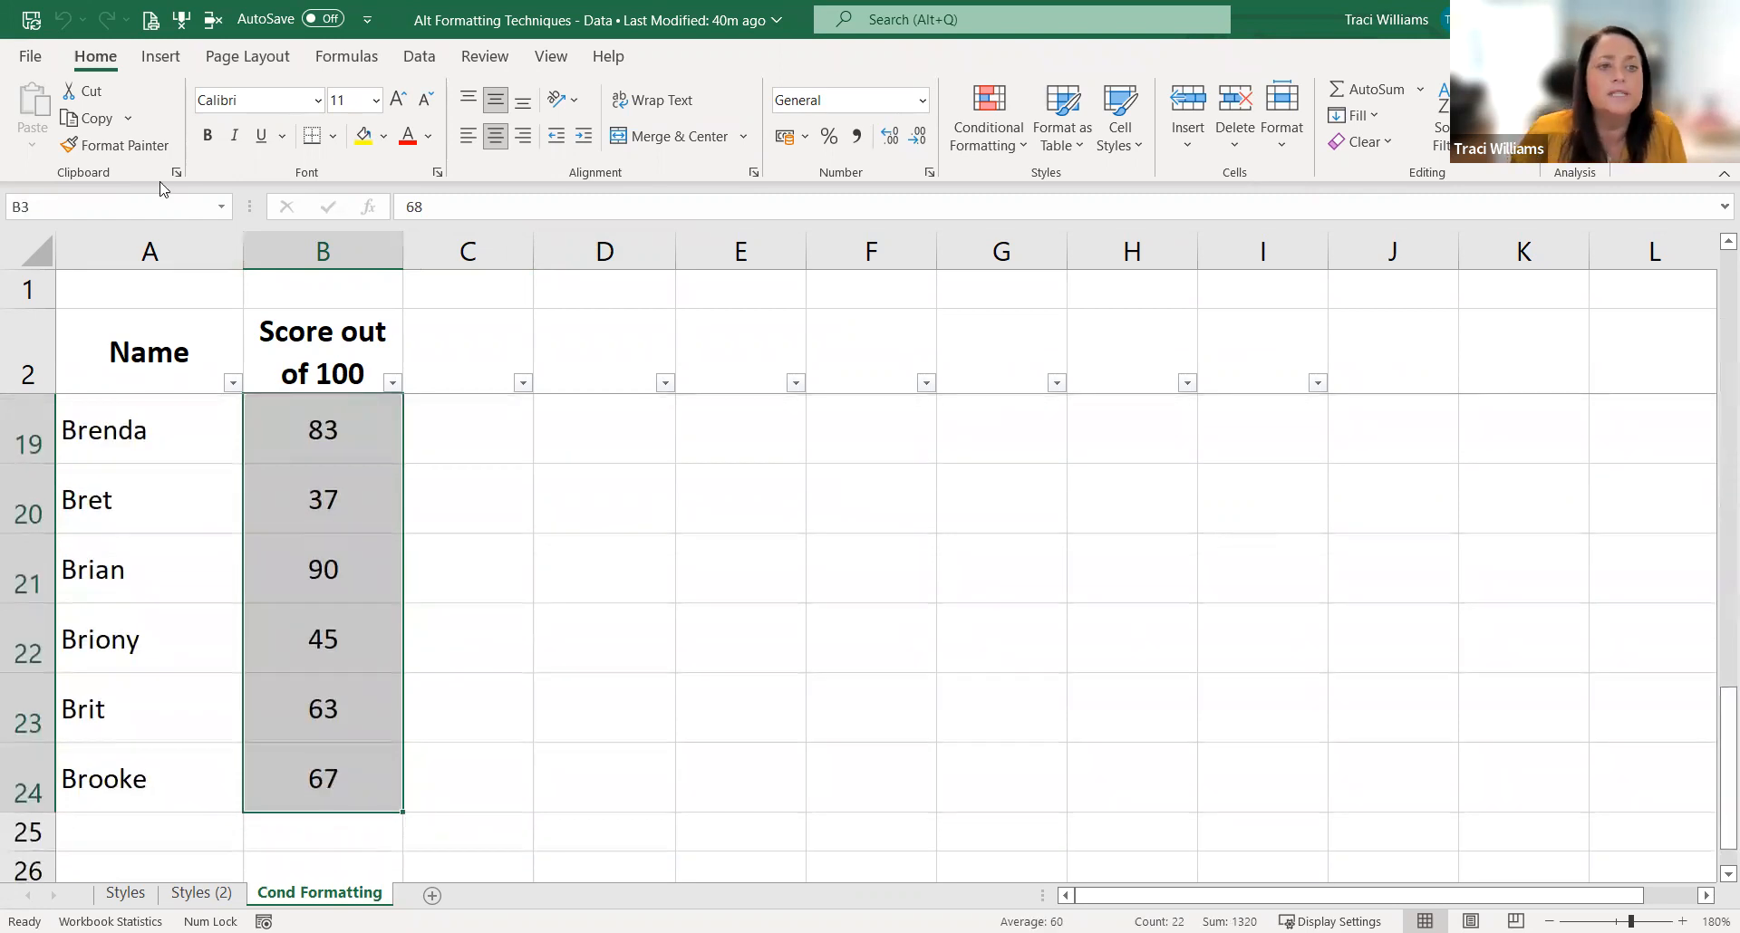
pyautogui.click(987, 122)
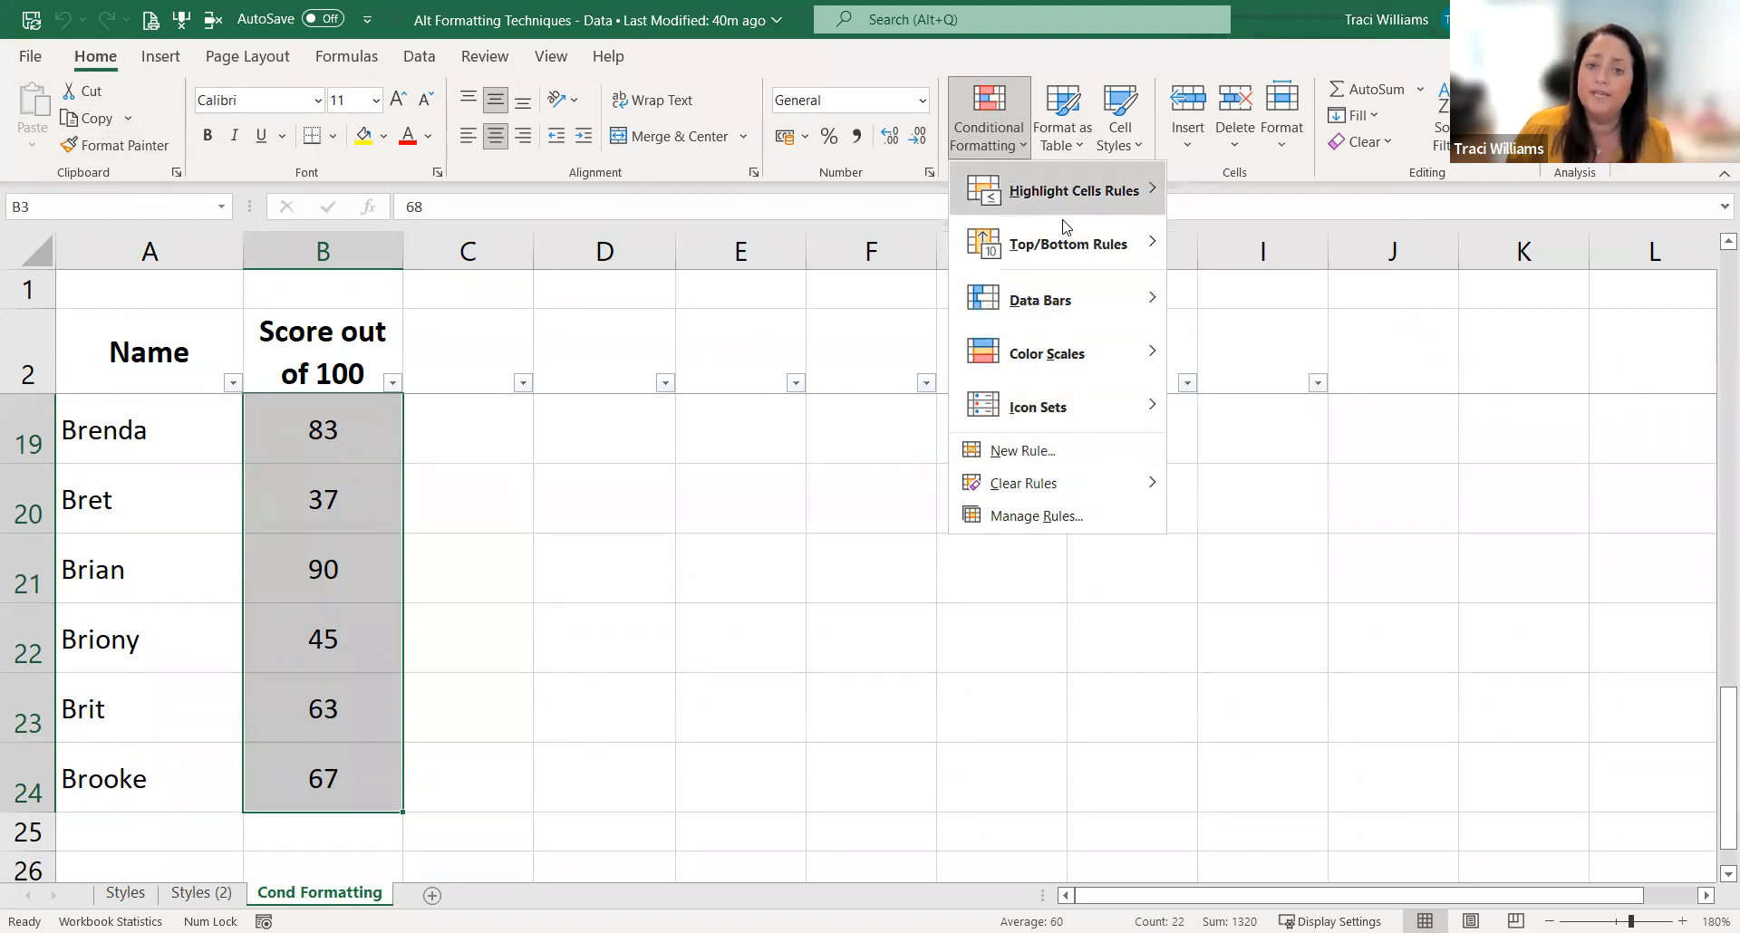
pyautogui.click(1006, 446)
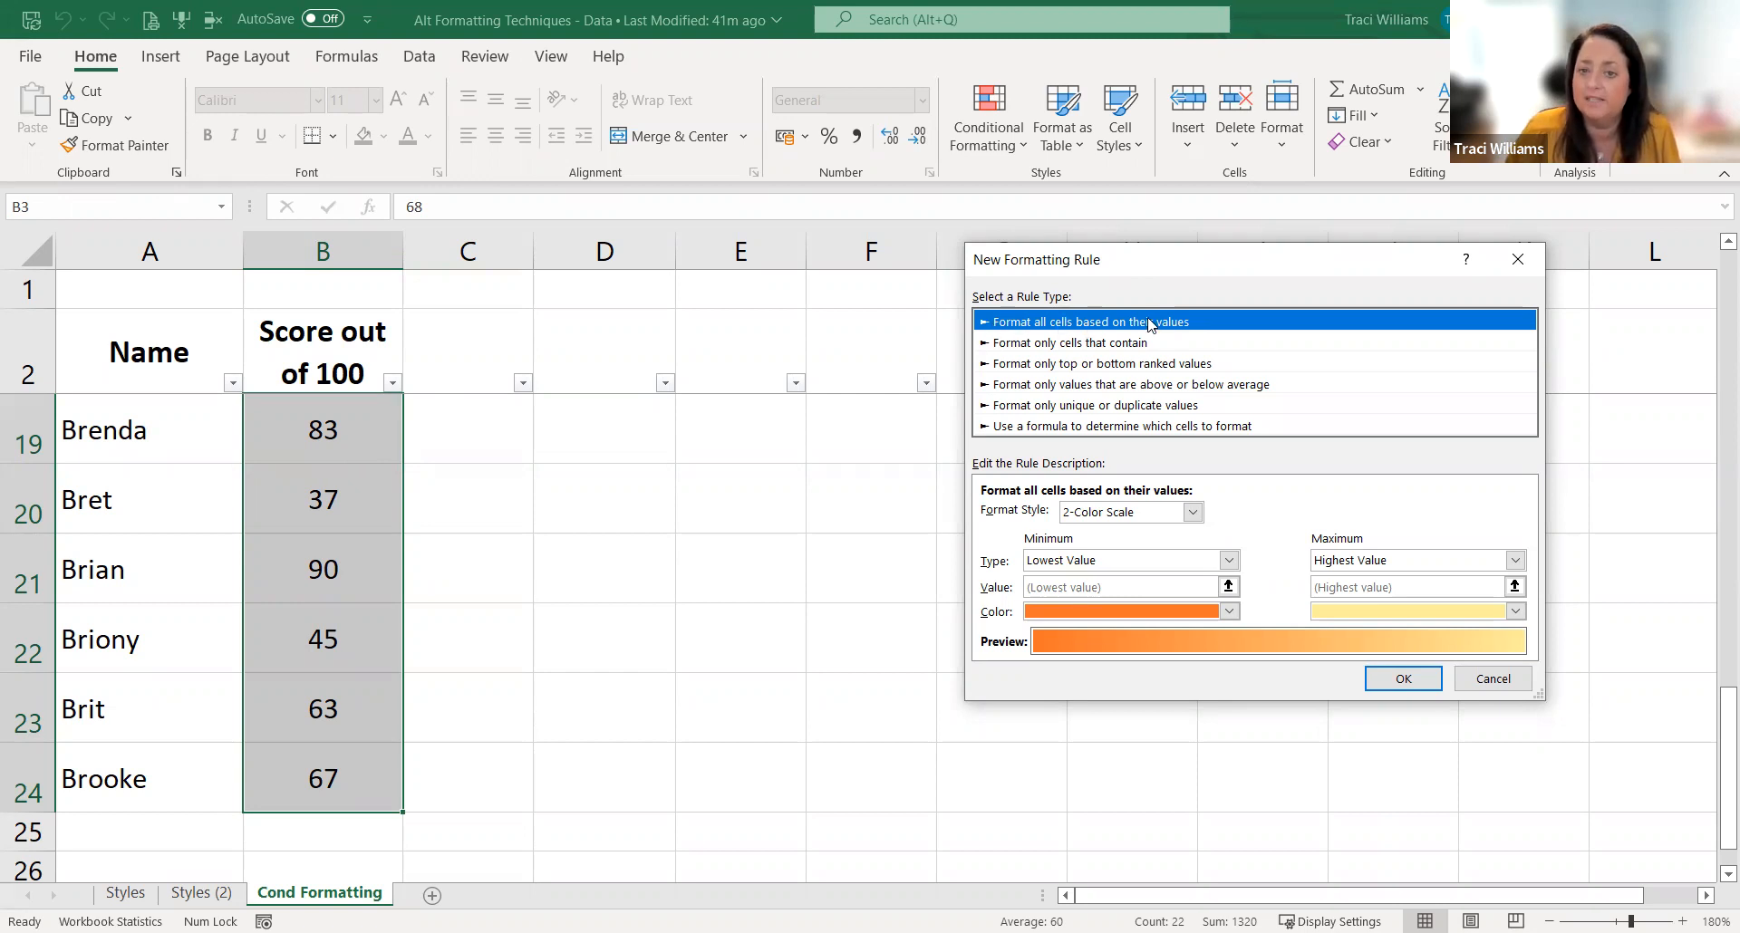
# Step: Review the options of the different rule types and return to formatting all cells based on their values
pyautogui.click(1037, 343)
pyautogui.click(1027, 366)
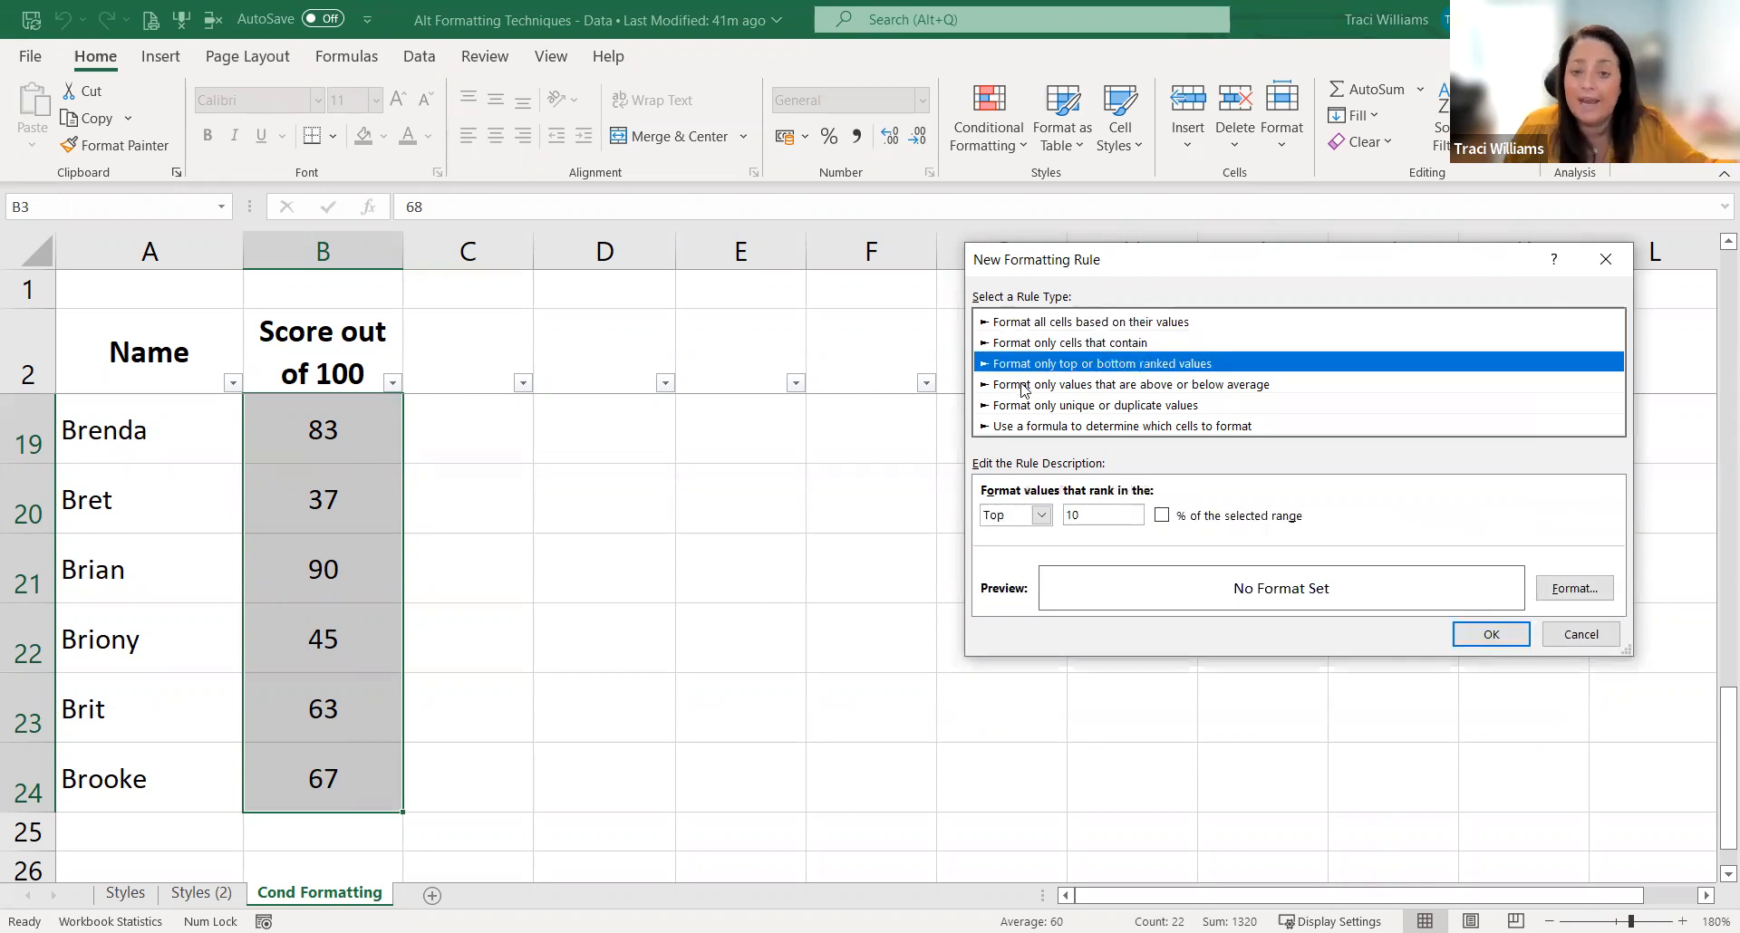
pyautogui.click(1023, 385)
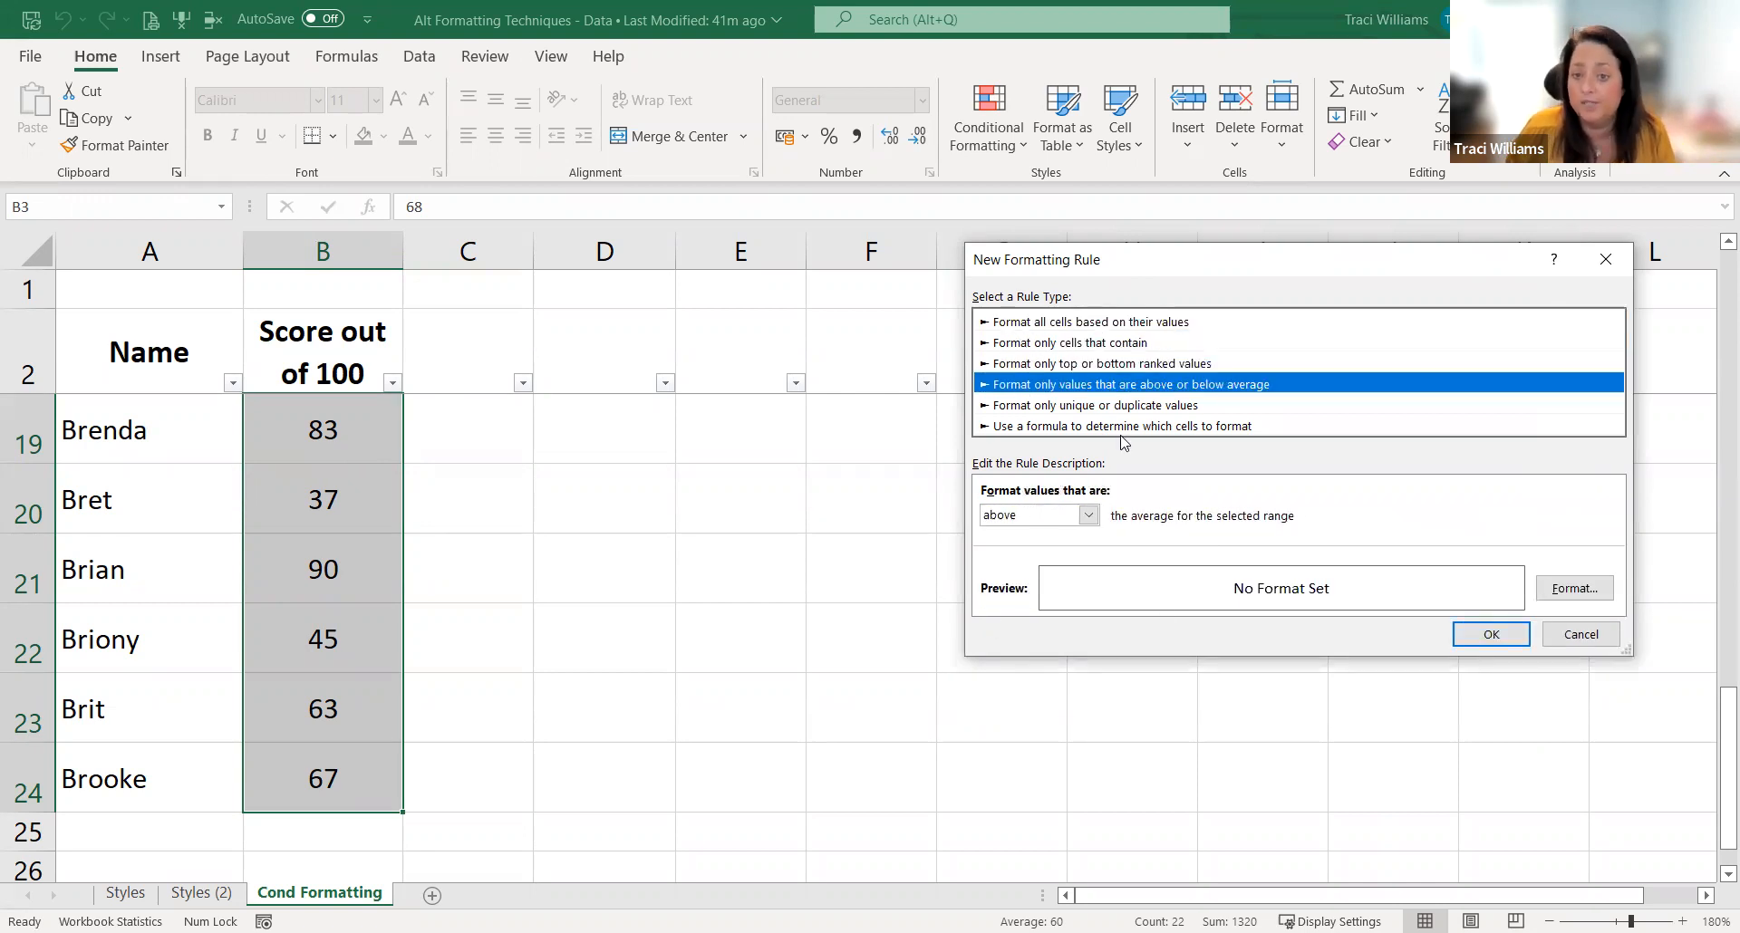
pyautogui.click(1055, 407)
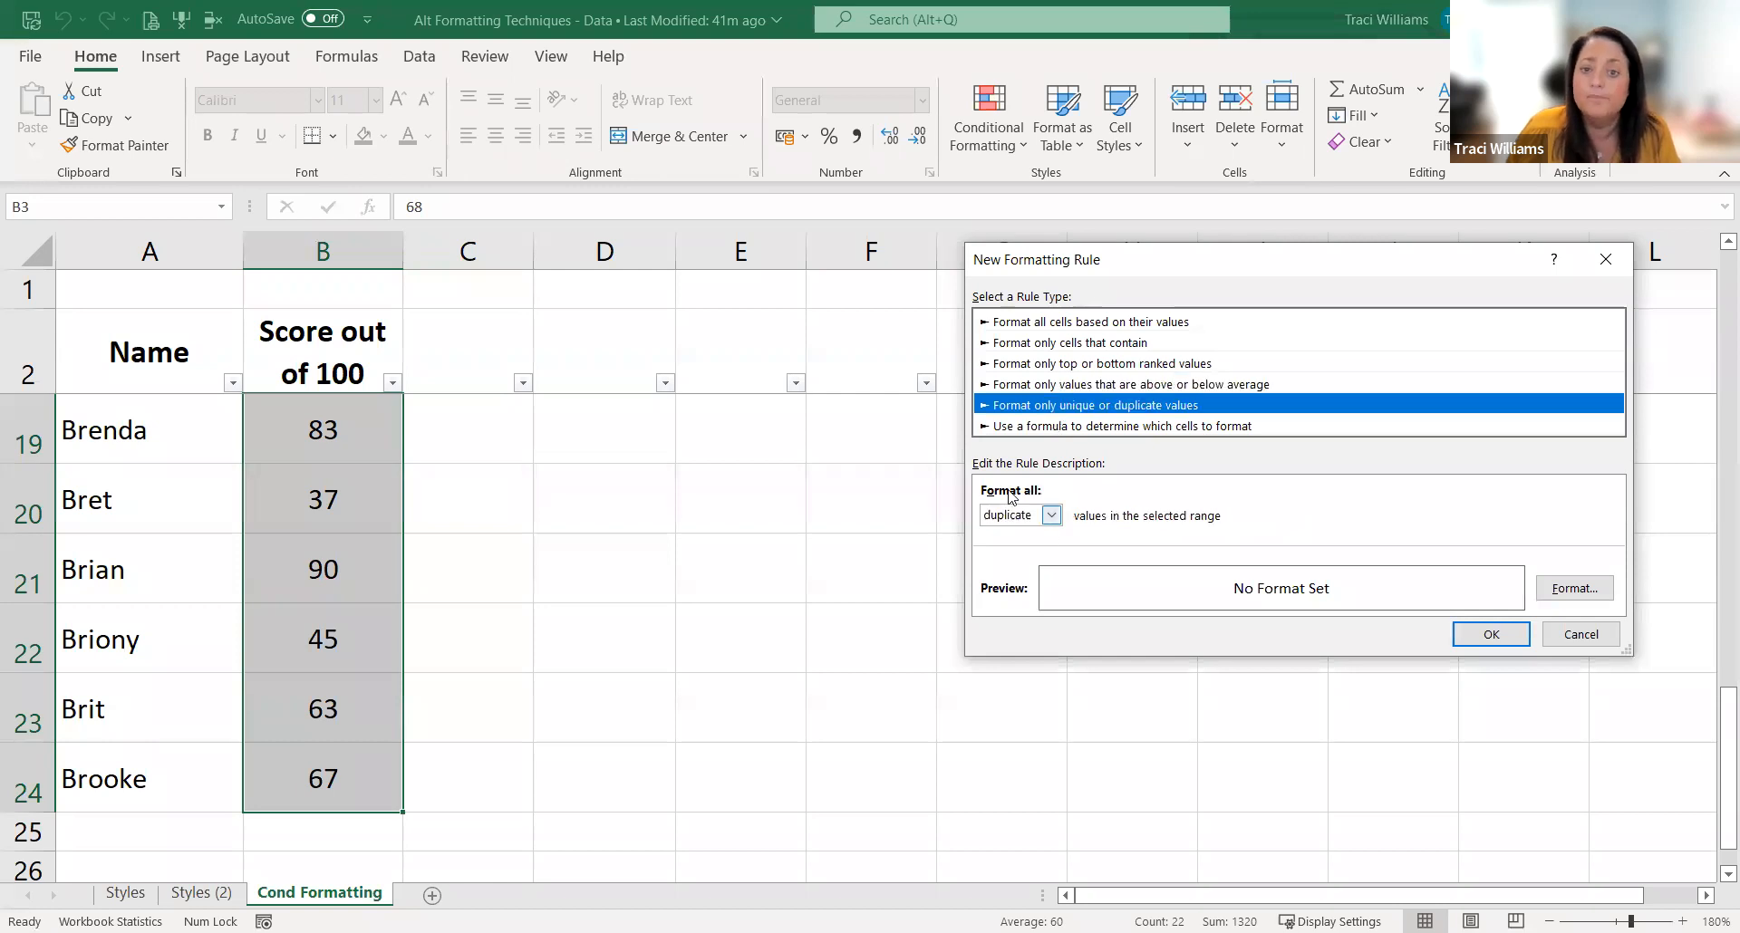
pyautogui.click(1067, 323)
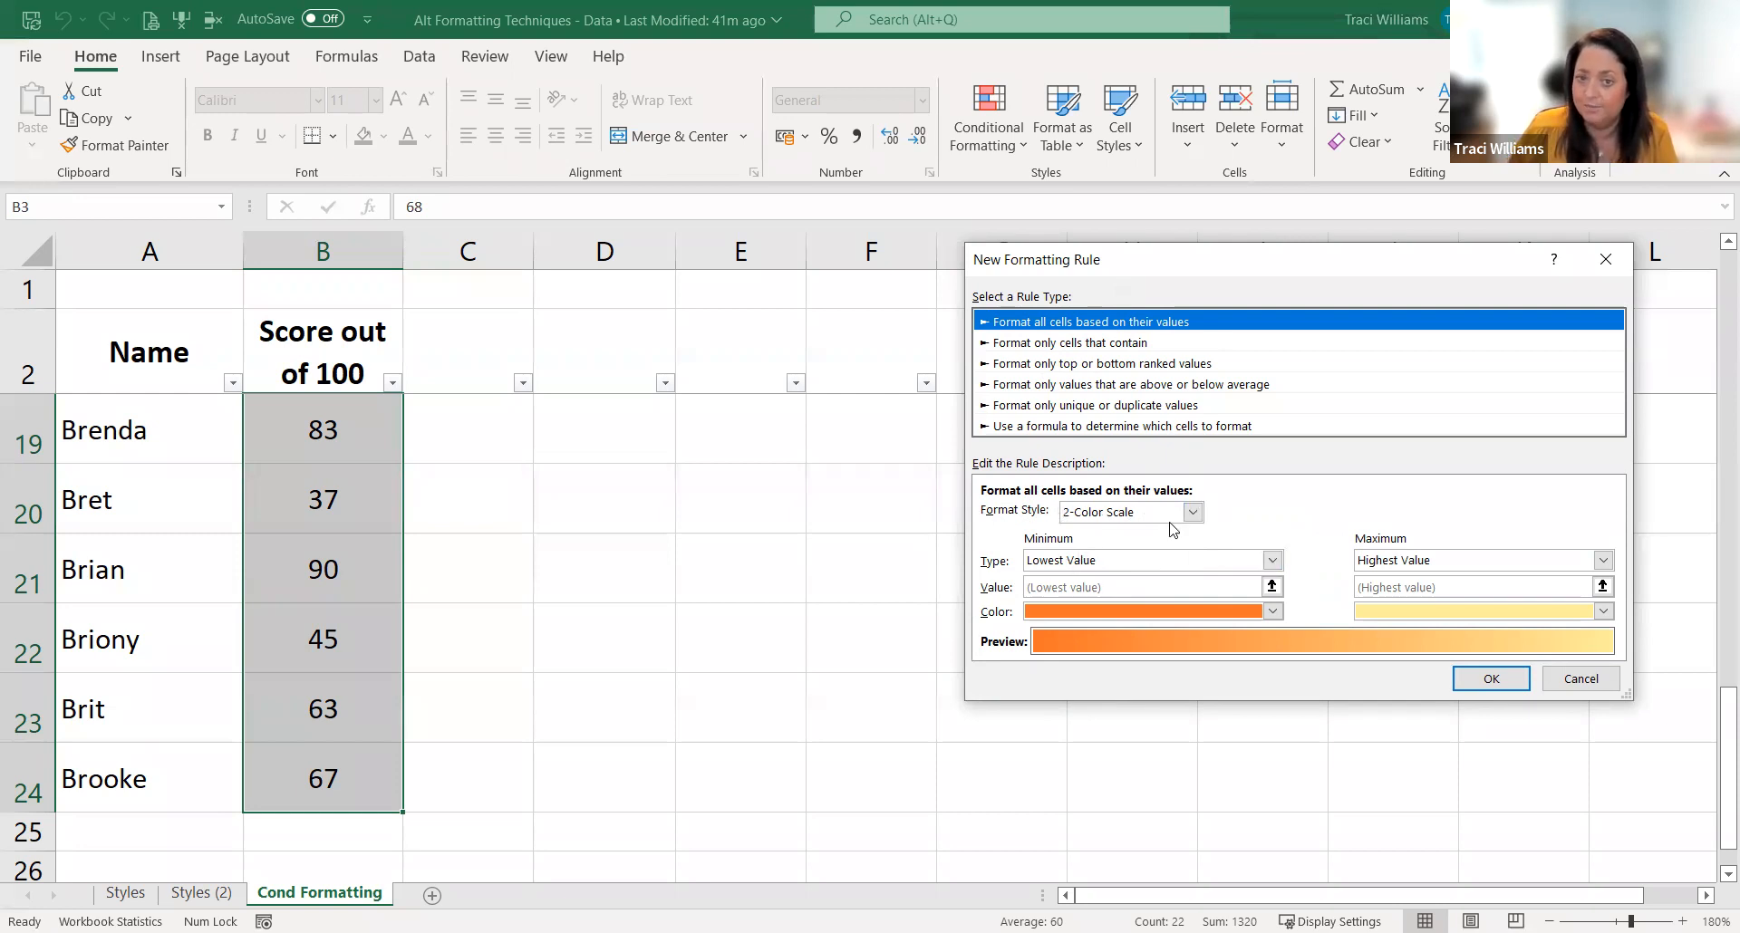
# Step: Set the rule's format style to Icon Sets with the 3 Symbols (Uncircled) icons
pyautogui.click(1192, 513)
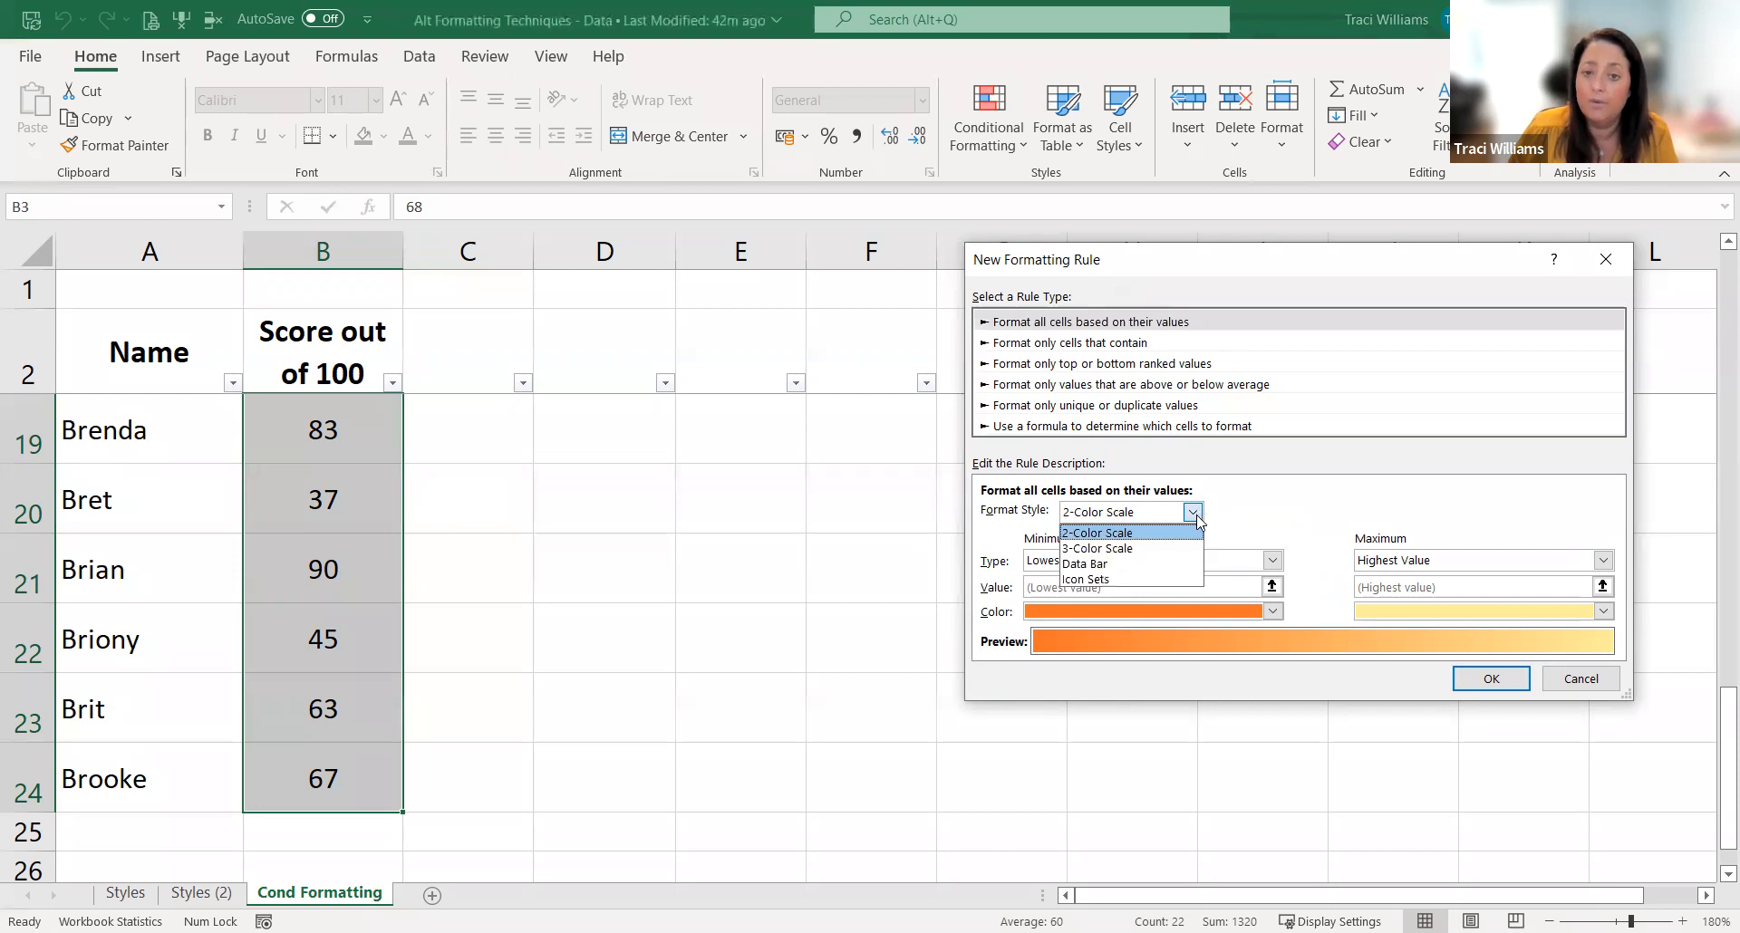
pyautogui.click(1107, 579)
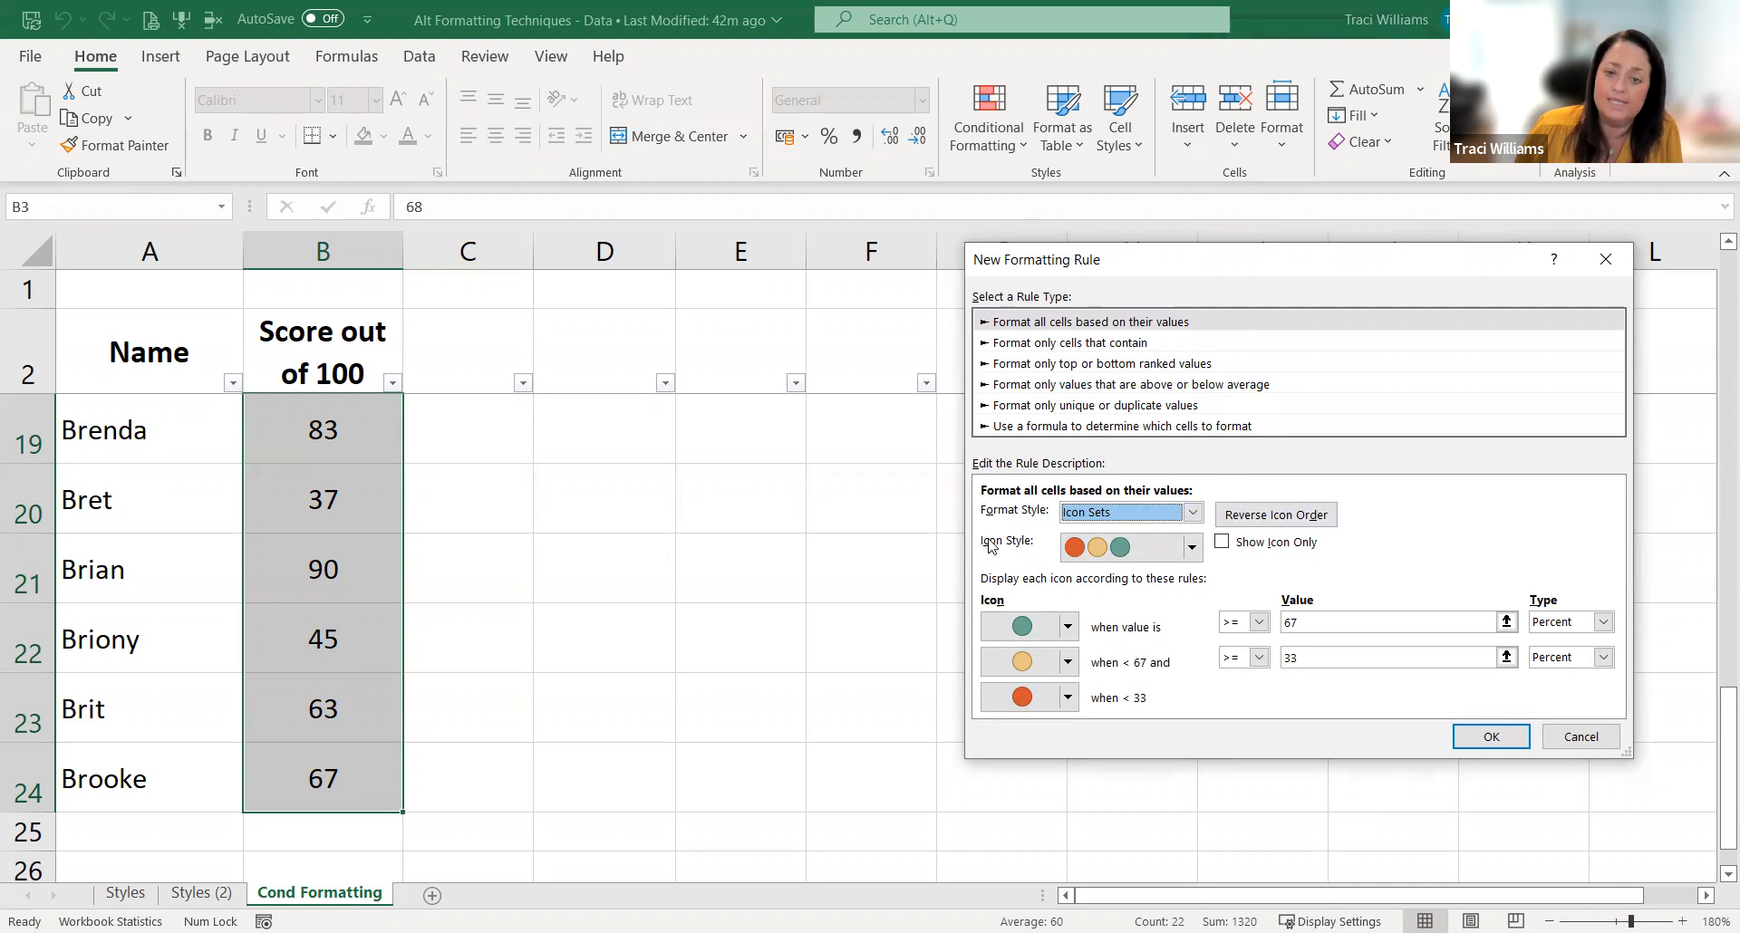
pyautogui.click(1193, 548)
pyautogui.click(1192, 549)
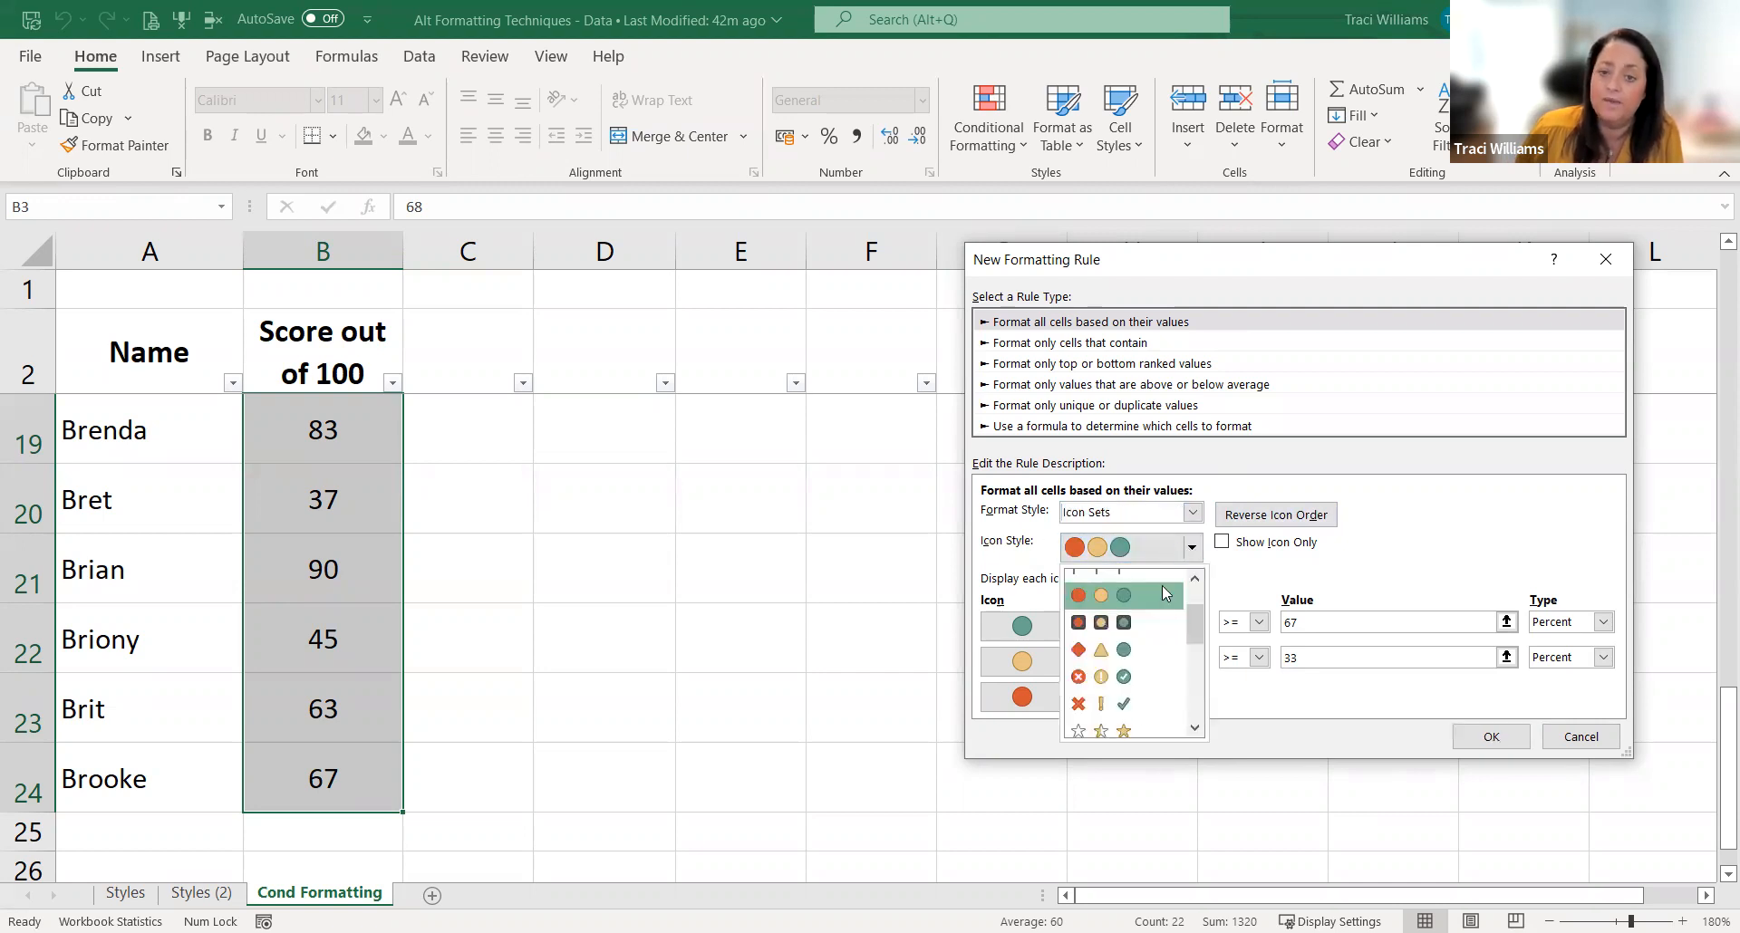
pyautogui.click(1166, 711)
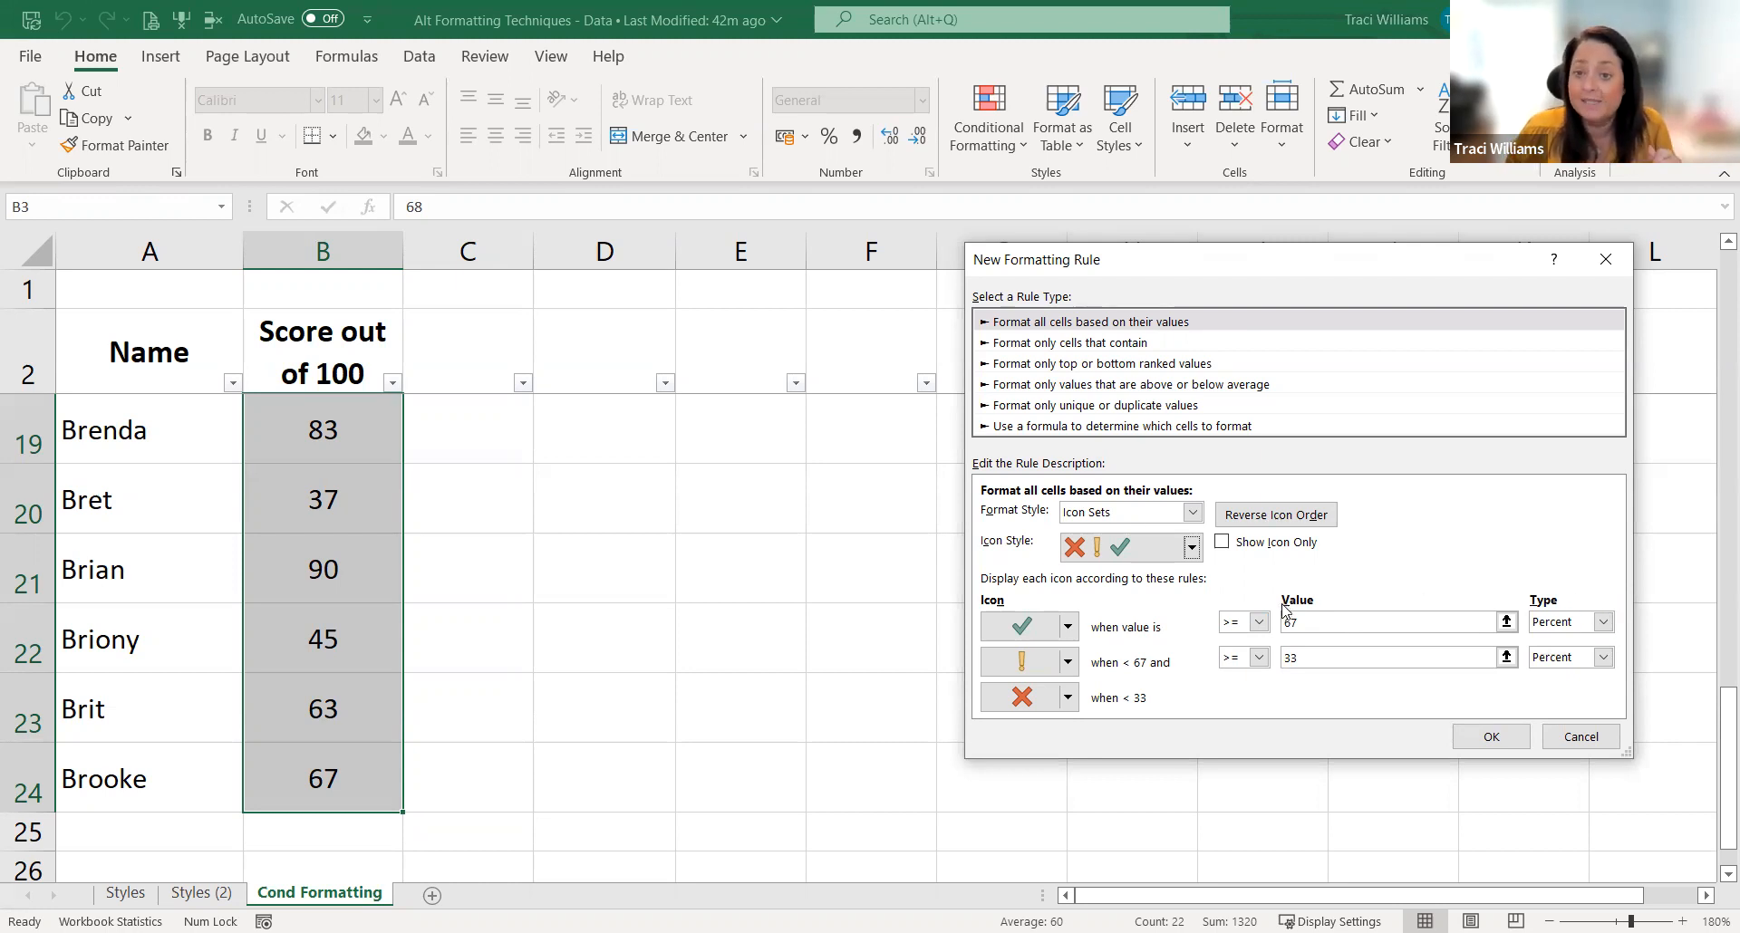
# Step: Show the green tick for values >= 75, with the threshold type set to Number
pyautogui.click(1306, 624)
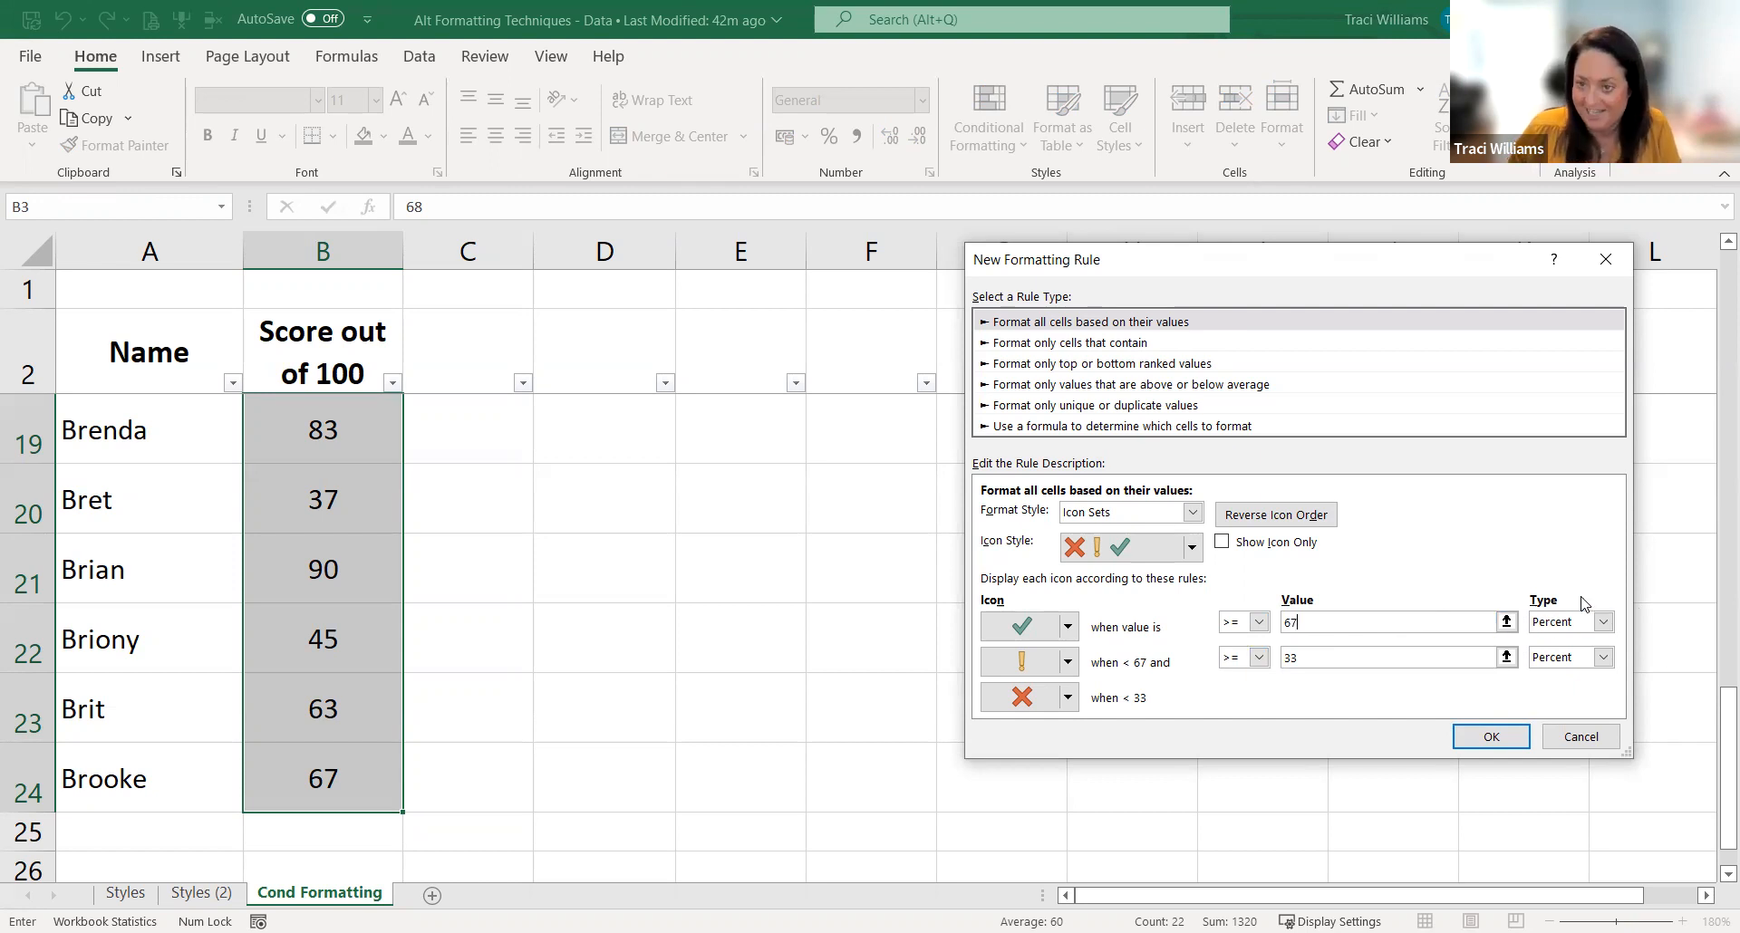
pyautogui.click(1602, 626)
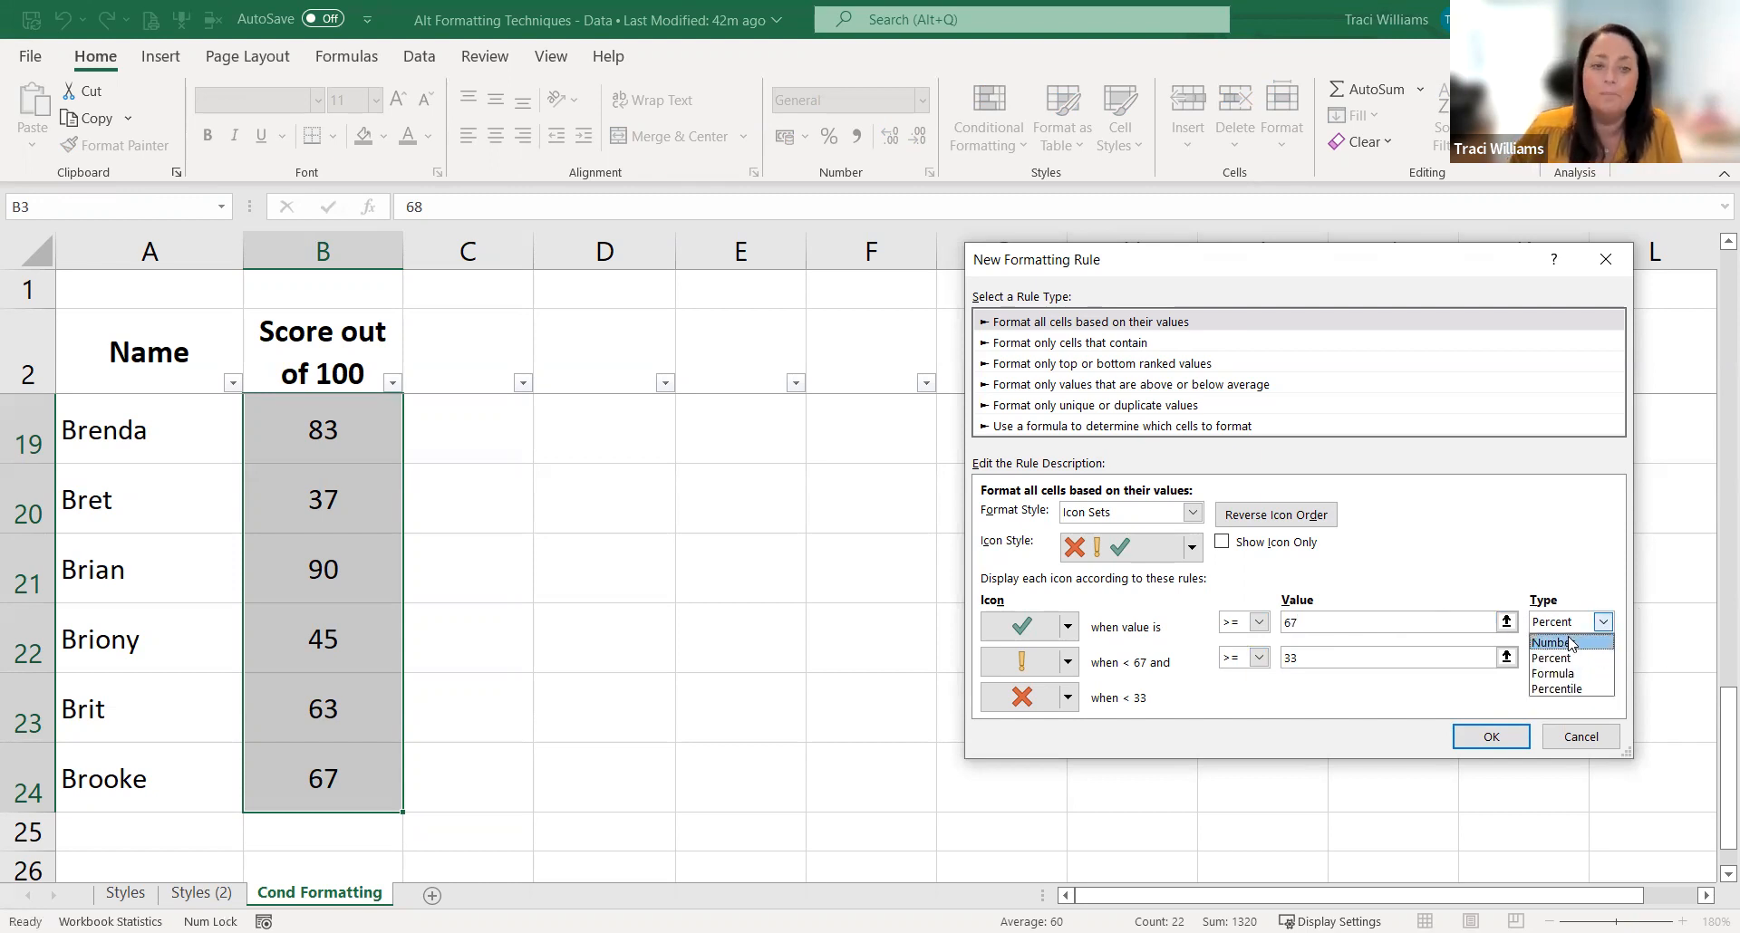
pyautogui.click(1570, 641)
pyautogui.click(1298, 630)
pyautogui.press('BackSpace')
pyautogui.write('7')
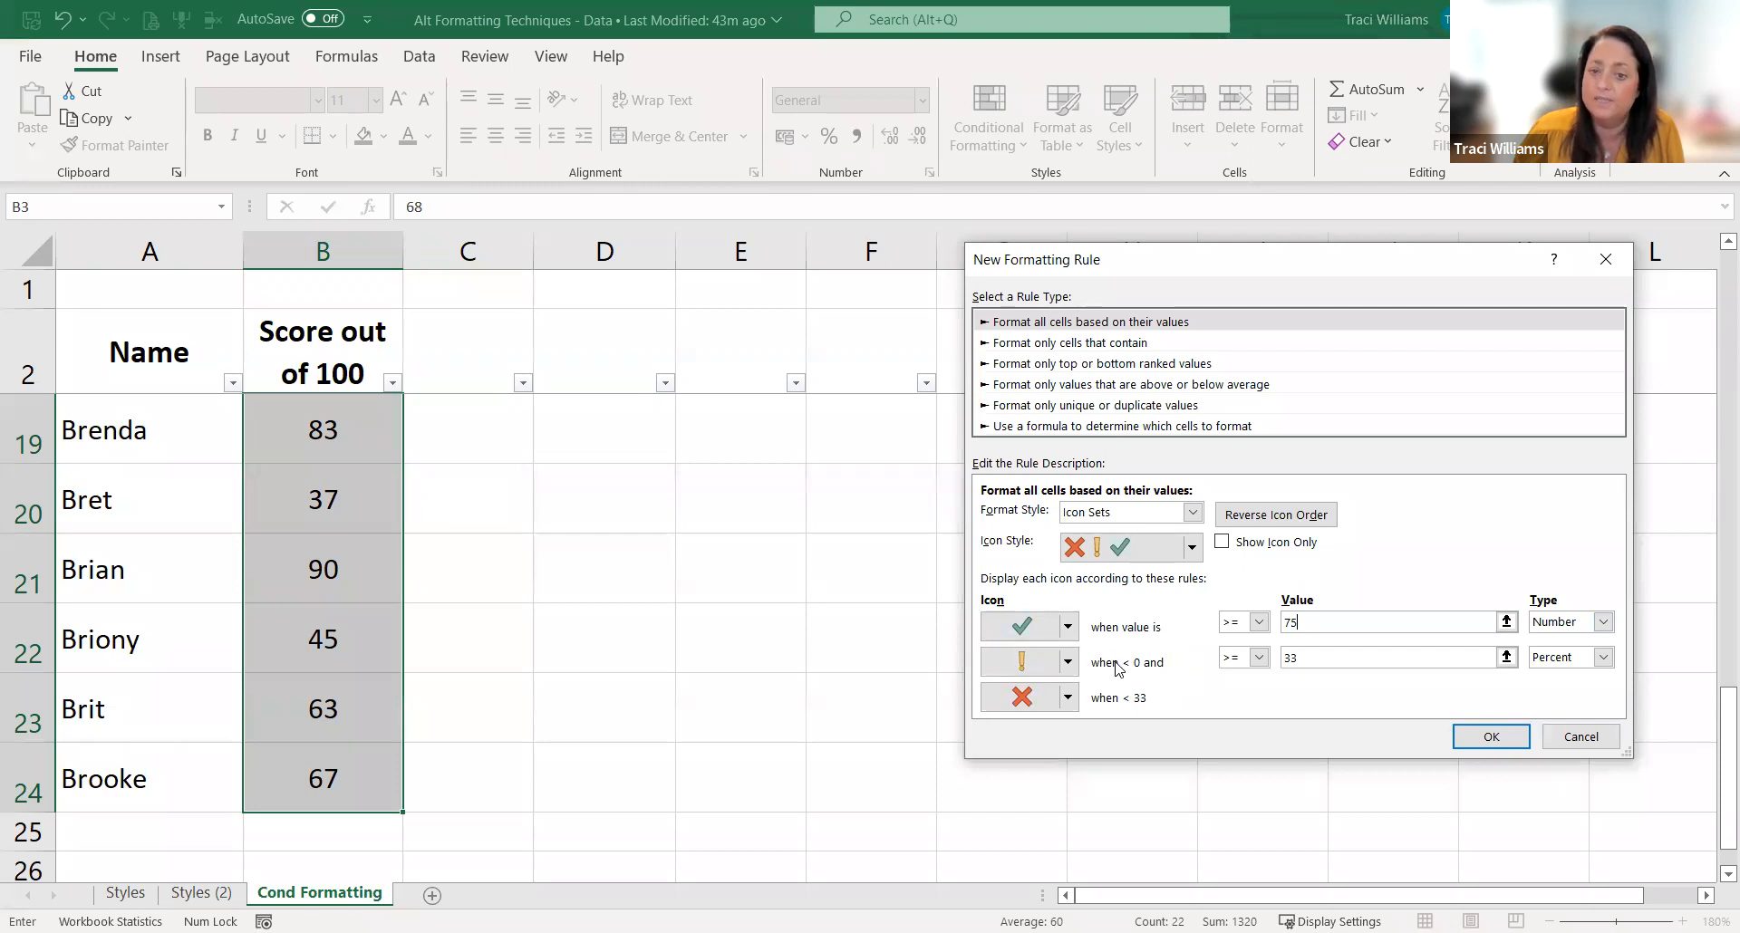
pyautogui.click(996, 672)
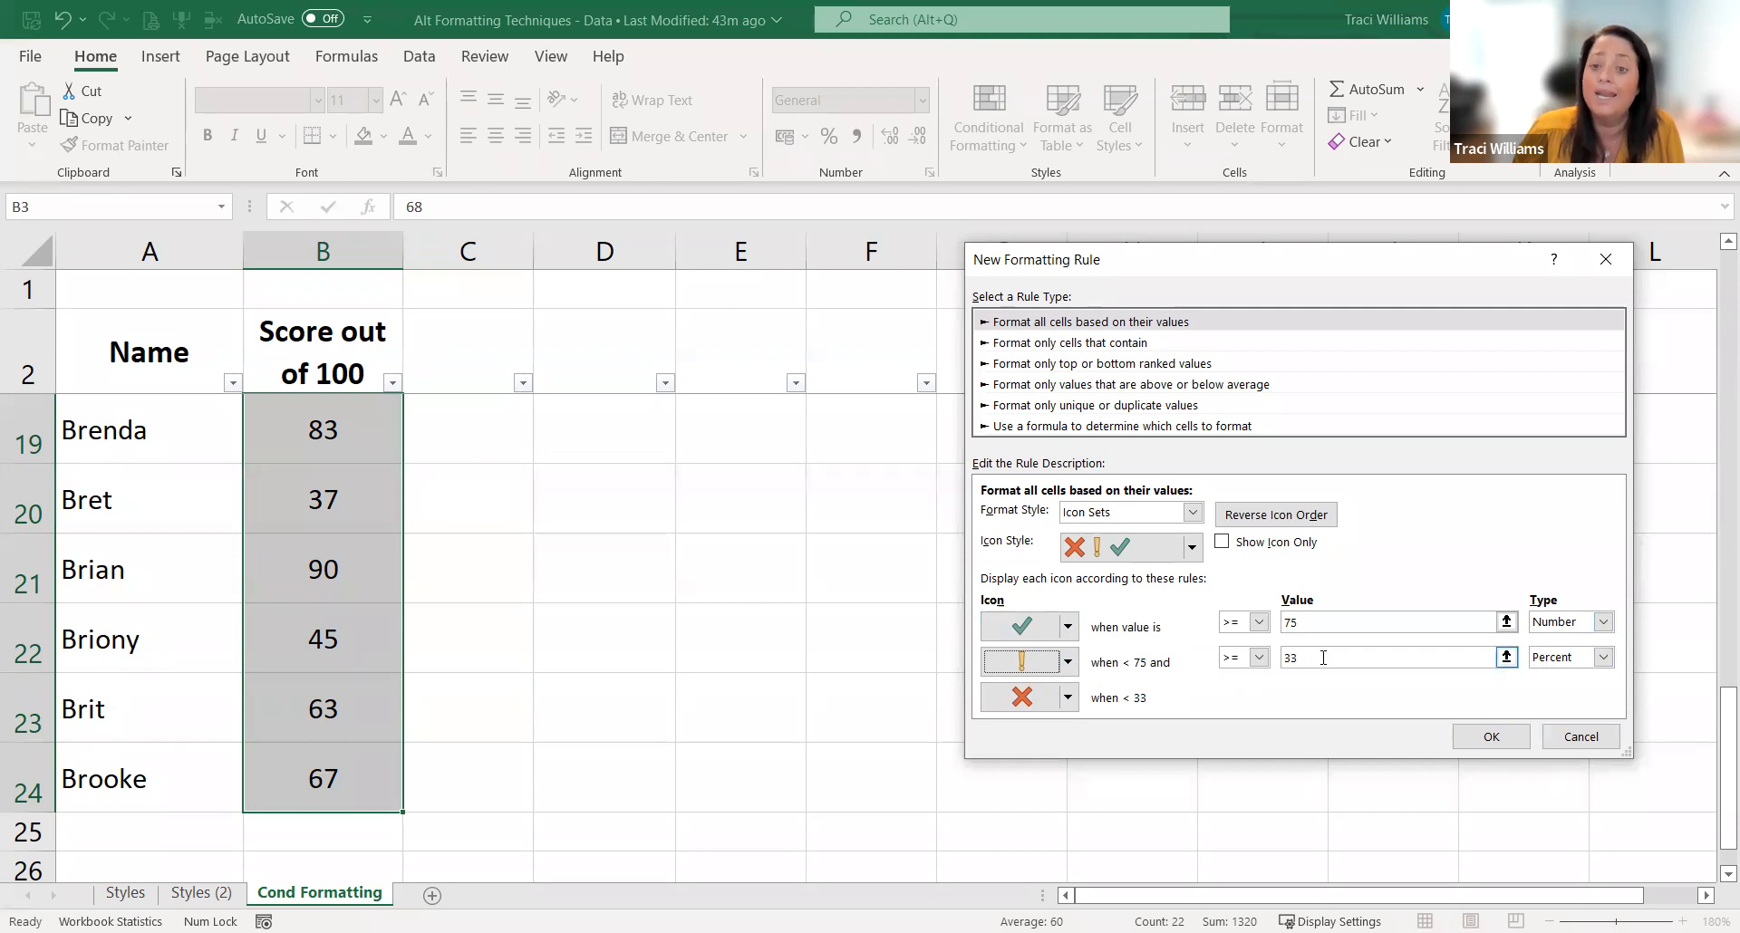
# Step: Show the exclamation mark for values >= 50 with type Number, and apply the rule to the scores
pyautogui.click(1603, 657)
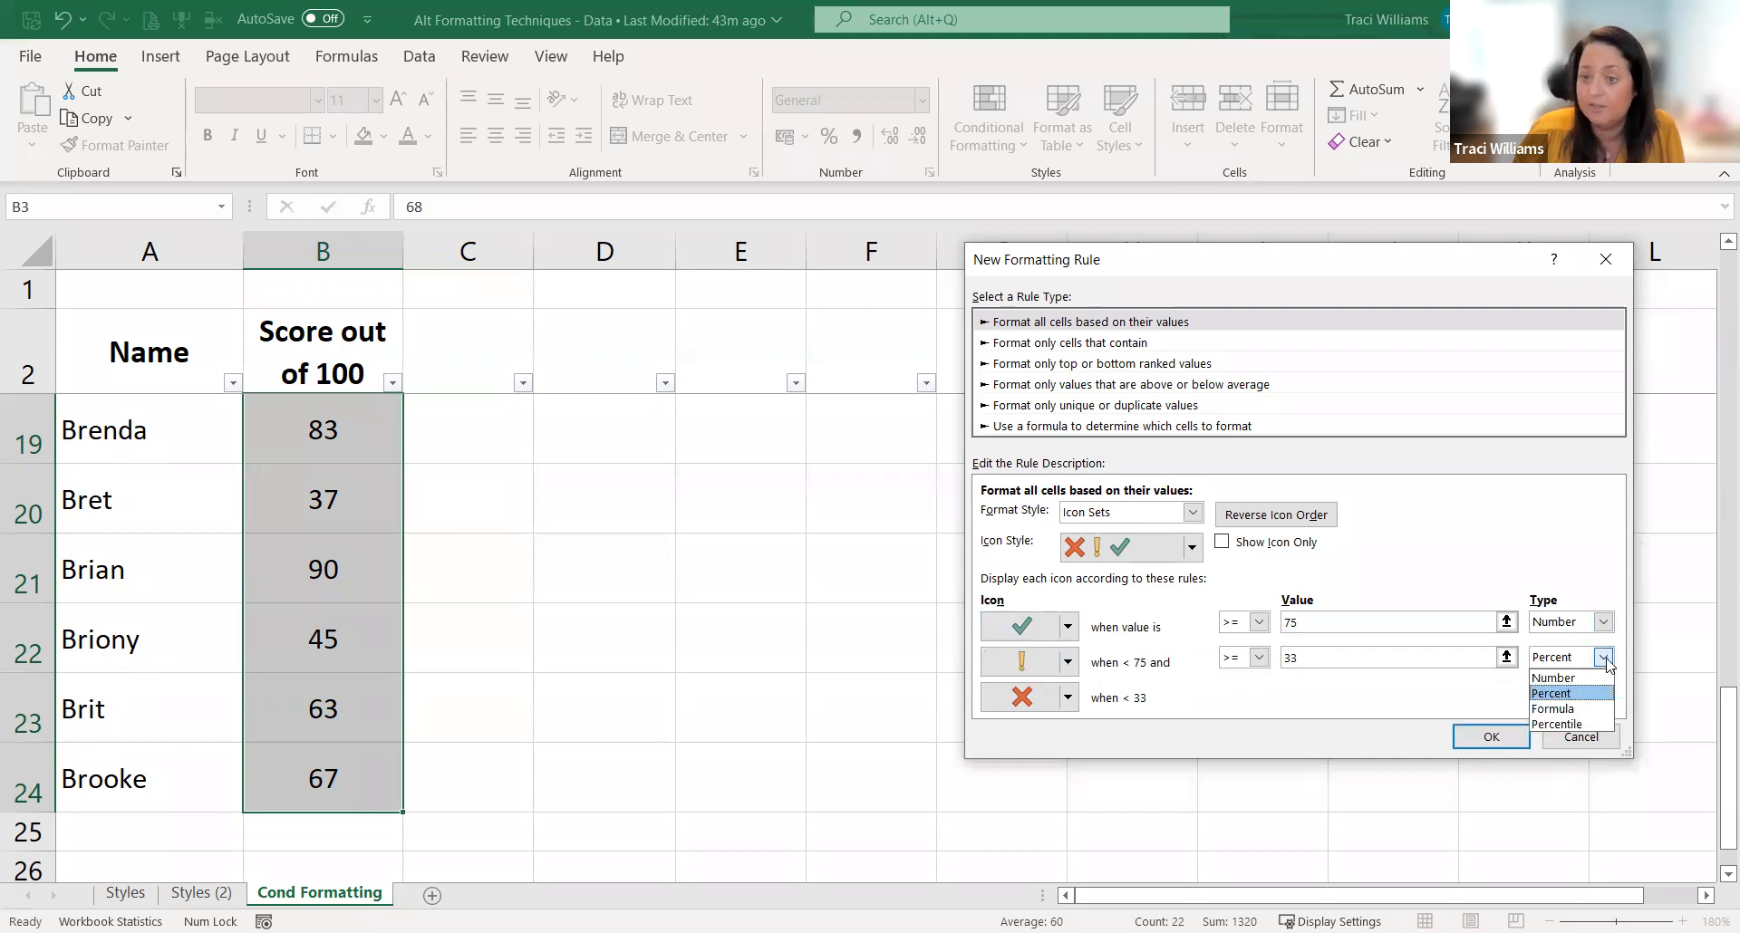
pyautogui.click(1577, 678)
pyautogui.click(1310, 660)
pyautogui.press('BackSpace')
pyautogui.write('50')
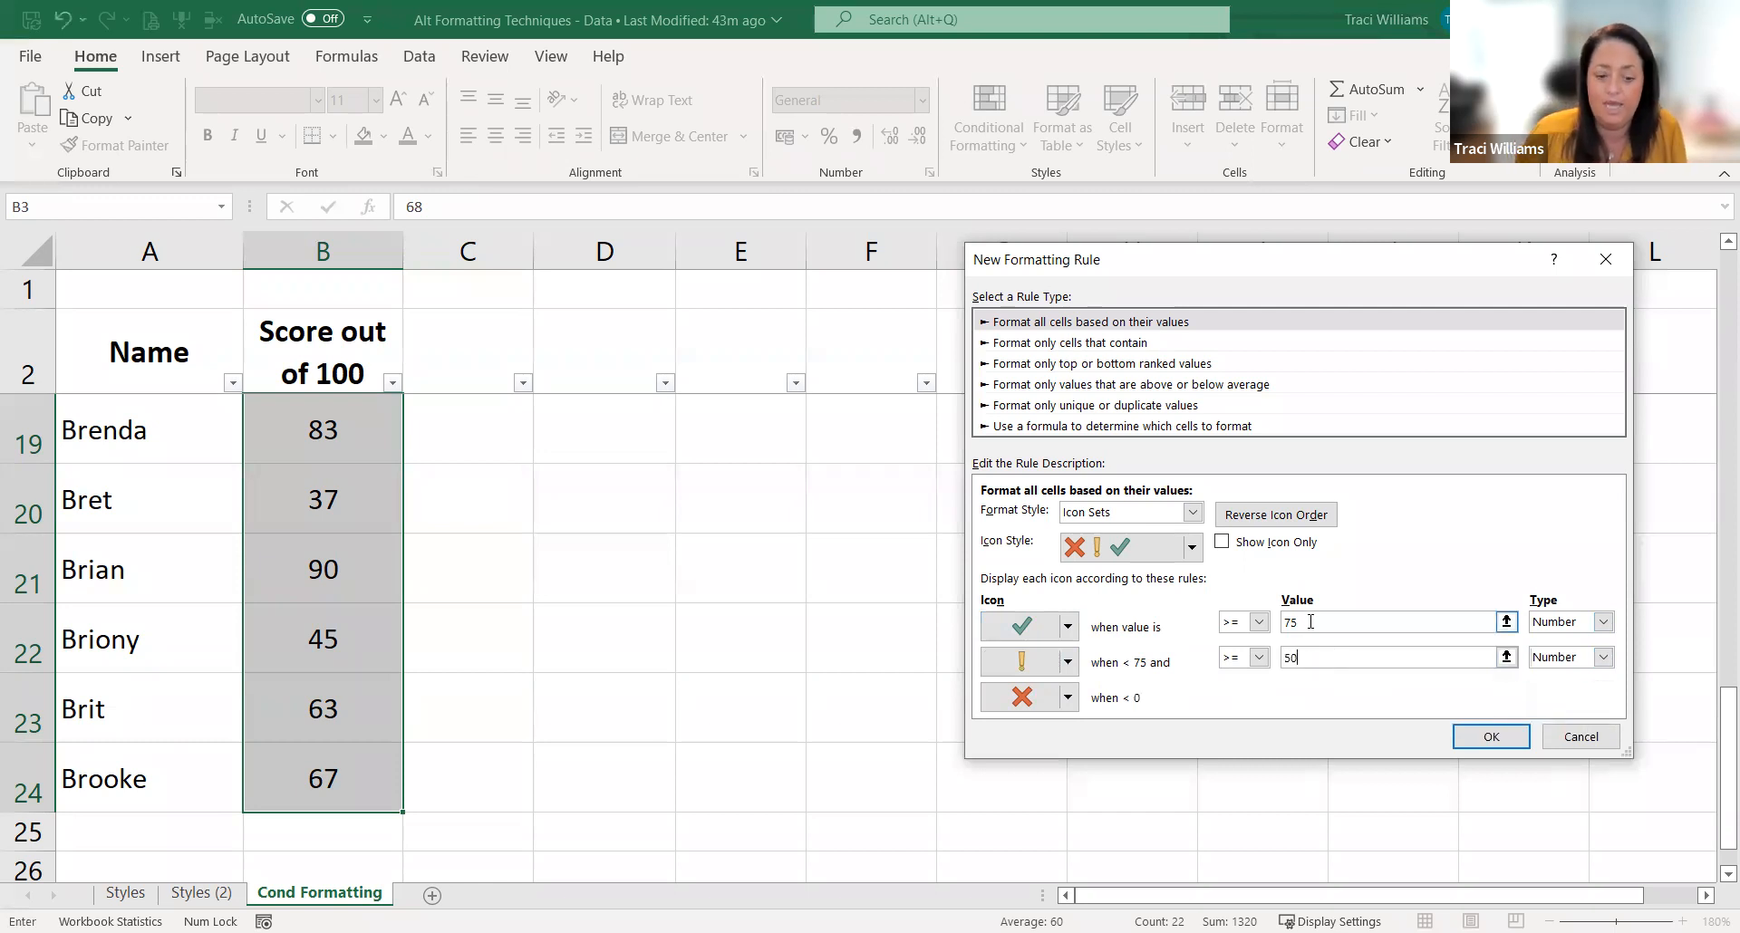
pyautogui.click(1013, 699)
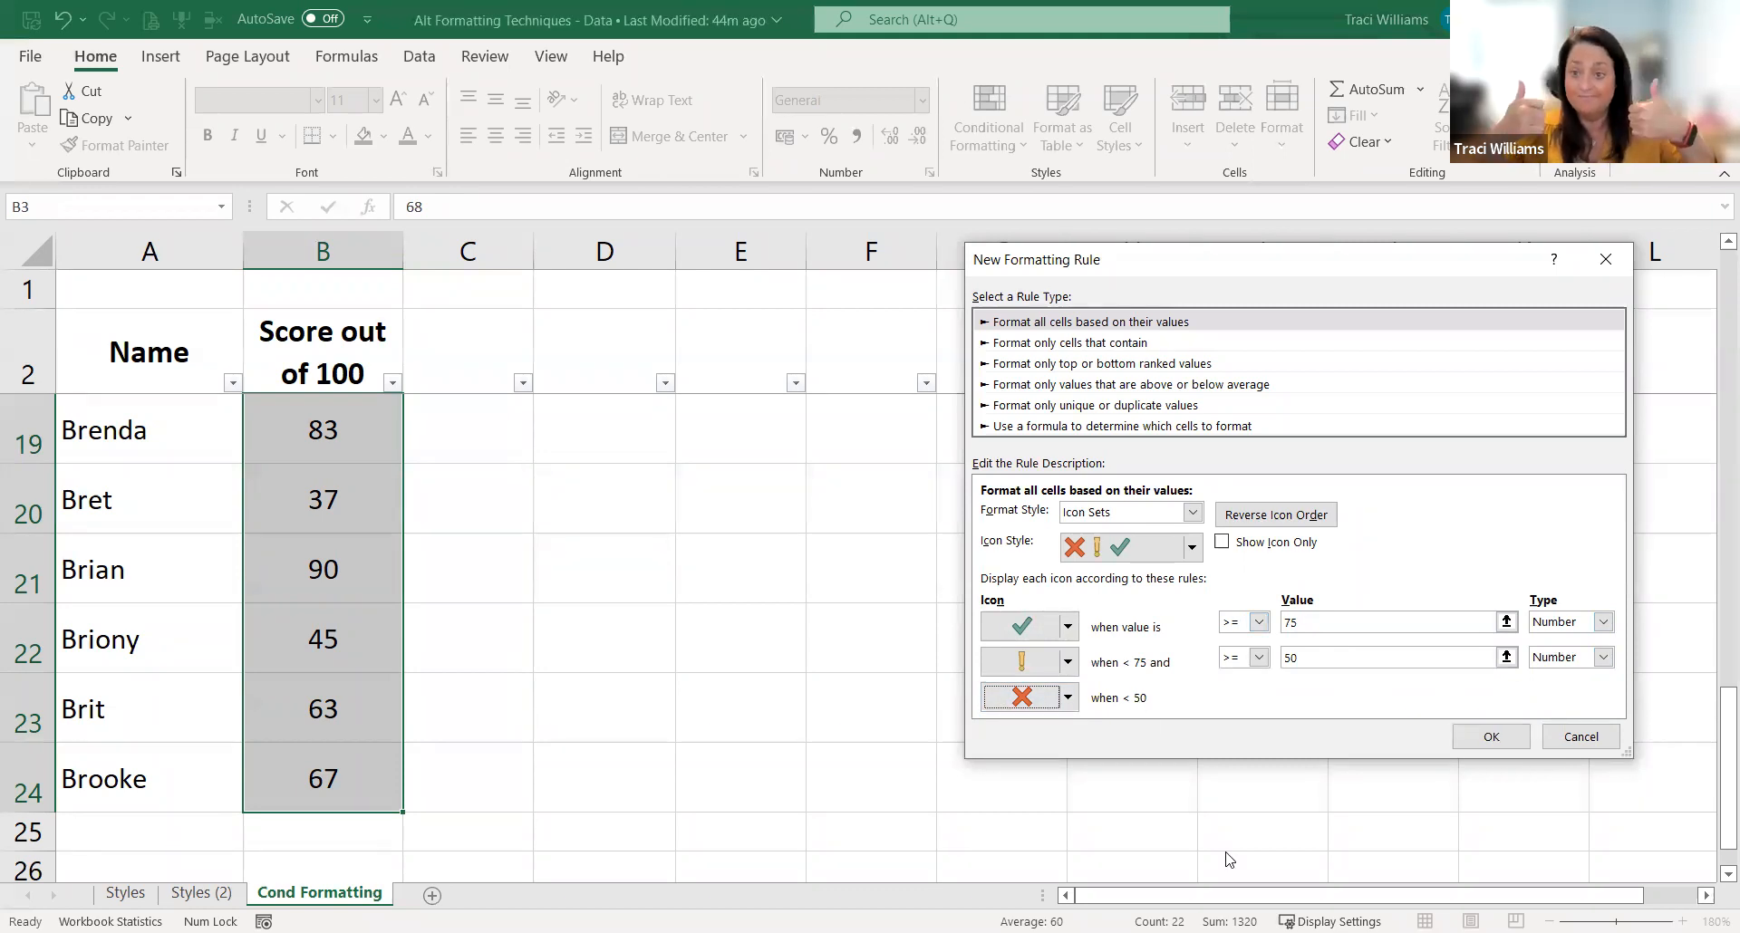
pyautogui.click(1490, 737)
# Step: Go down the Score out of 100 column to check the icons beside the scores
pyautogui.click(360, 333)
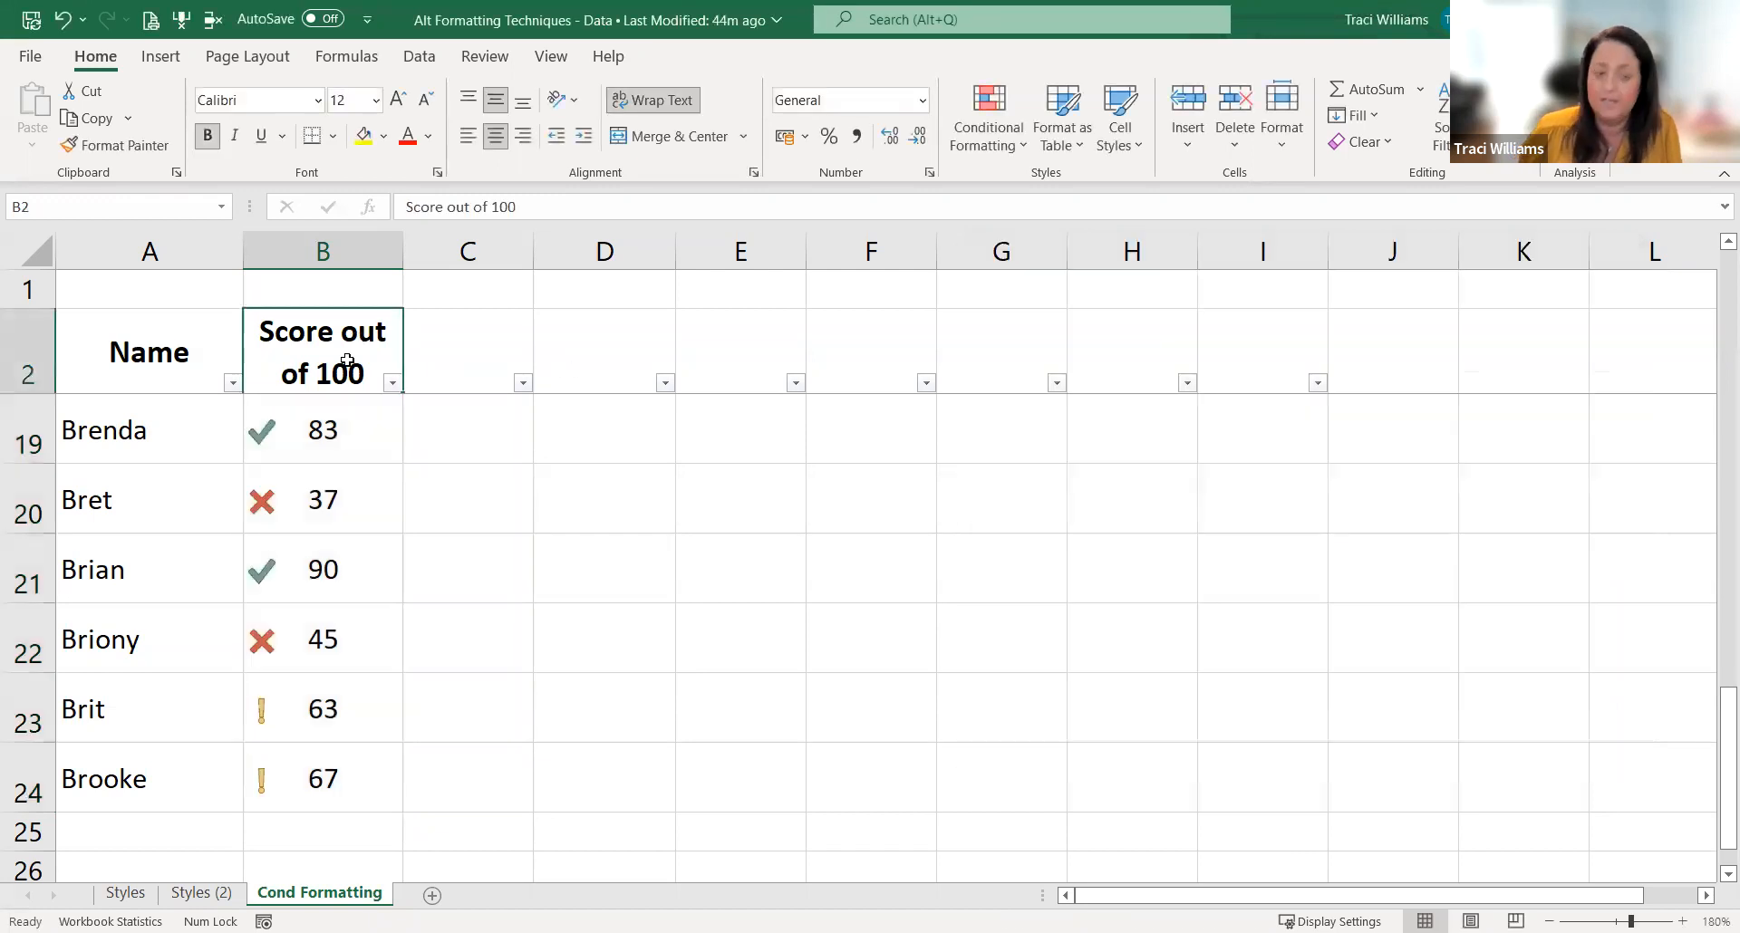
pyautogui.press('Down')
pyautogui.press('Down')
pyautogui.press('Down')
# Step: Examine which icon marks the low, middle and high scores throughout the Score out of 100 column
pyautogui.press('Down')
pyautogui.press('Down')
pyautogui.press('Down')
pyautogui.press('Down')
pyautogui.press('Down')
pyautogui.press('Down')
pyautogui.press('Down')
pyautogui.press('Down')
pyautogui.press('Down')
pyautogui.press('Down')
pyautogui.press('Down')
pyautogui.press('Down')
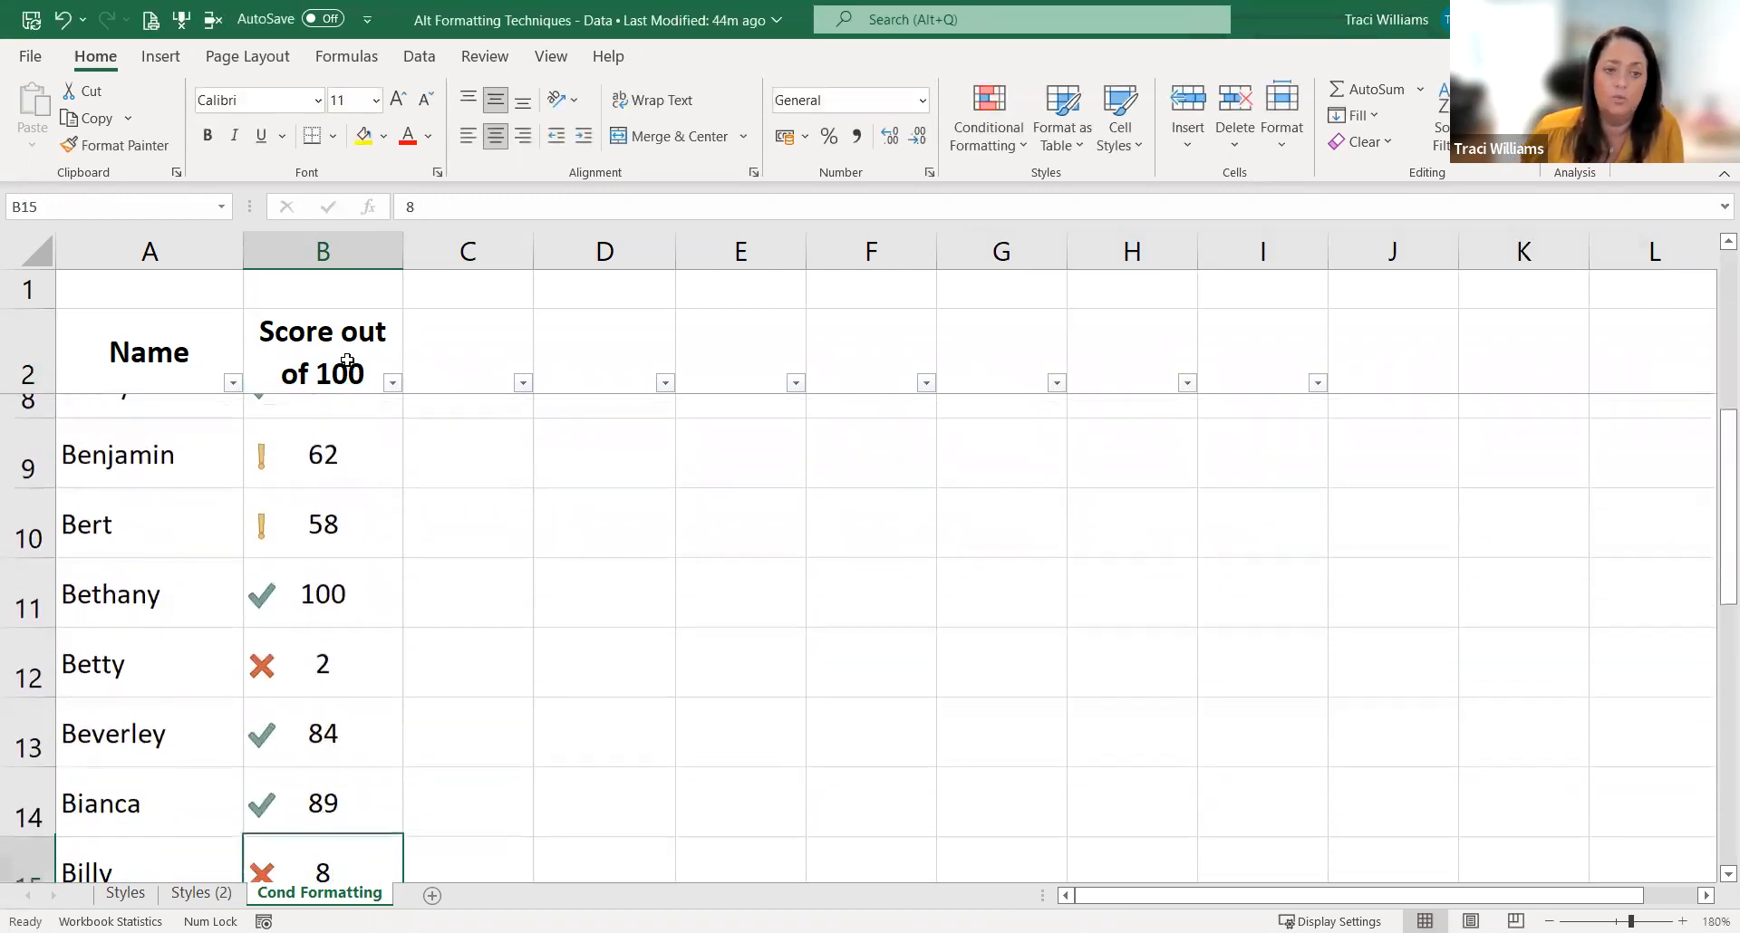
pyautogui.press('Down')
pyautogui.press('Down')
pyautogui.press('Down')
pyautogui.press('Down')
pyautogui.press('Down')
pyautogui.press('Down')
pyautogui.press('Down')
pyautogui.press('Down')
pyautogui.press('Down')
pyautogui.press('Up')
pyautogui.press('Up')
pyautogui.press('Up')
pyautogui.press('Up')
pyautogui.press('Up')
pyautogui.press('Up')
pyautogui.press('Up')
pyautogui.press('Up')
pyautogui.press('Up')
pyautogui.press('Up')
pyautogui.press('Up')
pyautogui.press('Up')
pyautogui.press('Up')
pyautogui.press('Up')
pyautogui.press('Up')
pyautogui.press('Up')
pyautogui.press('Up')
pyautogui.press('Up')
pyautogui.press('Up')
pyautogui.press('Up')
pyautogui.press('Up')
pyautogui.press('Up')
pyautogui.press('Up')
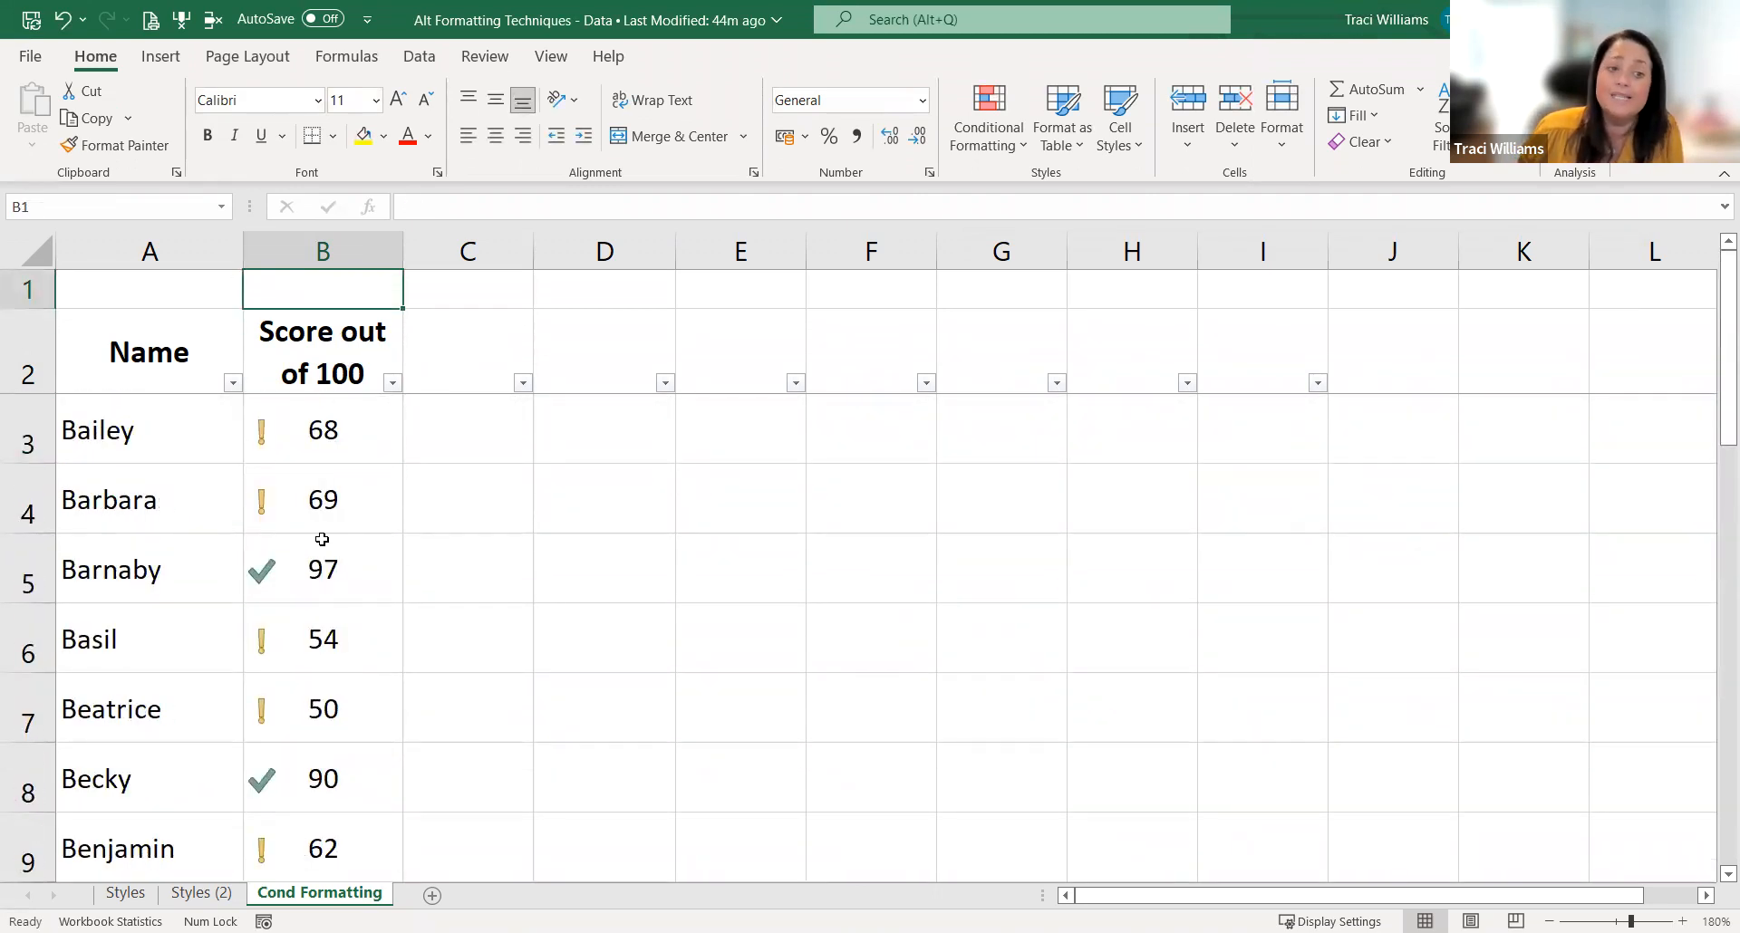
pyautogui.scroll(-1, 387, 498)
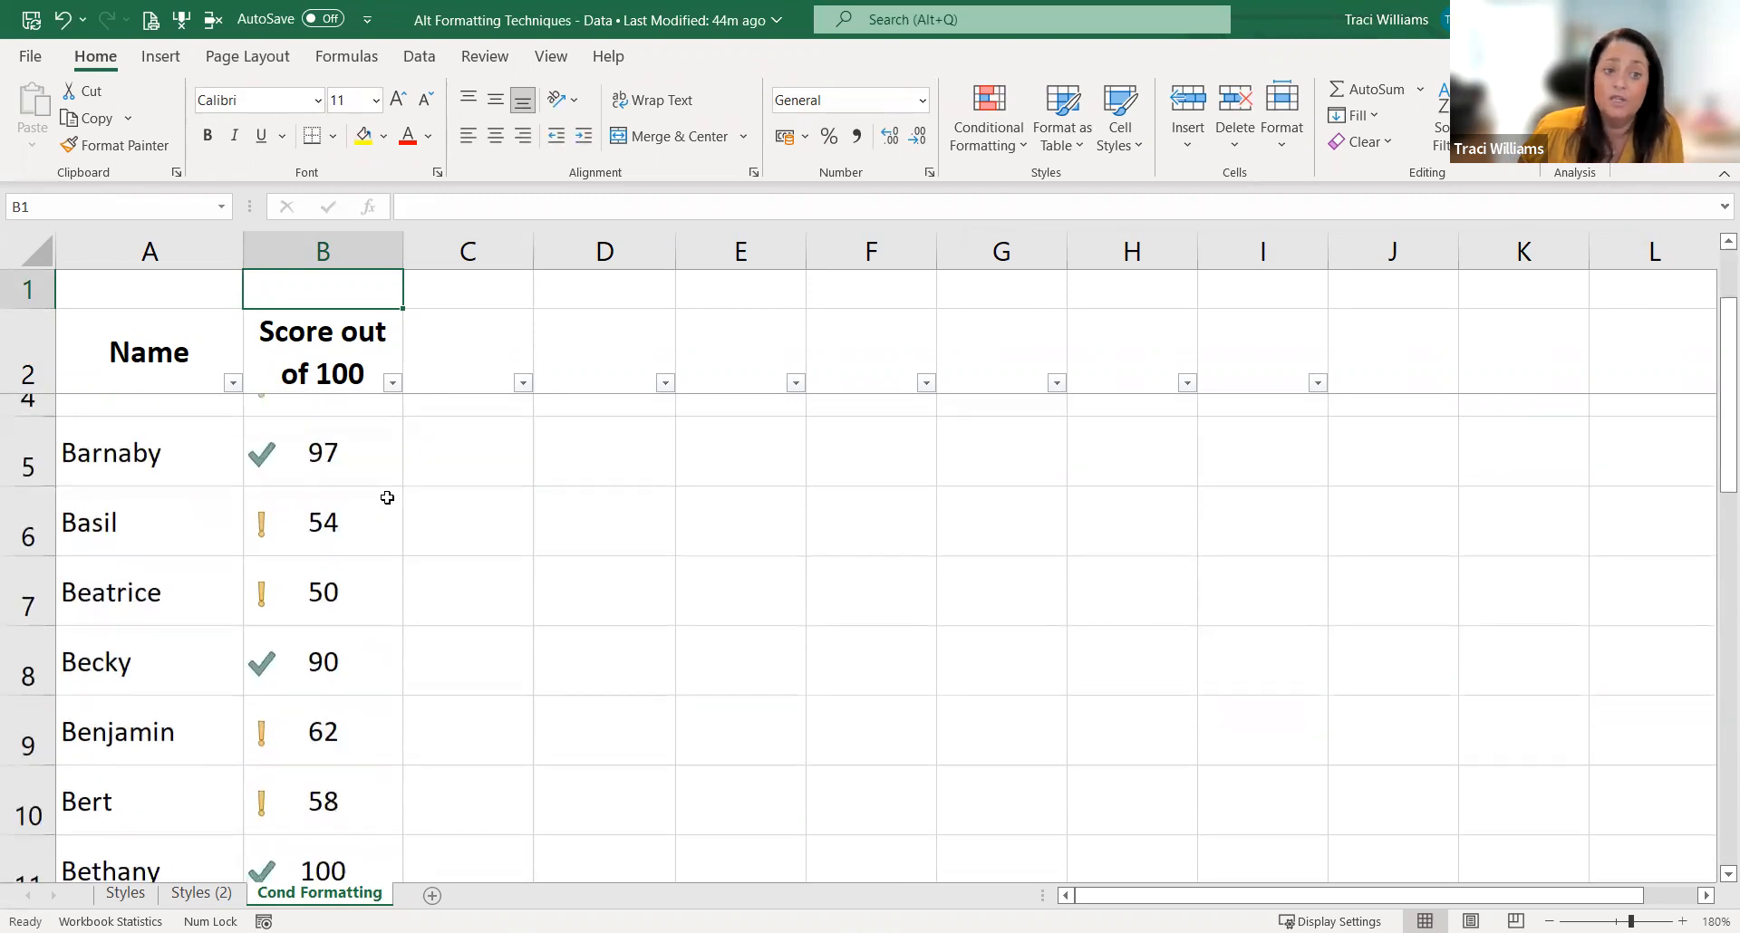
pyautogui.scroll(-6, 387, 497)
pyautogui.scroll(-3, 387, 497)
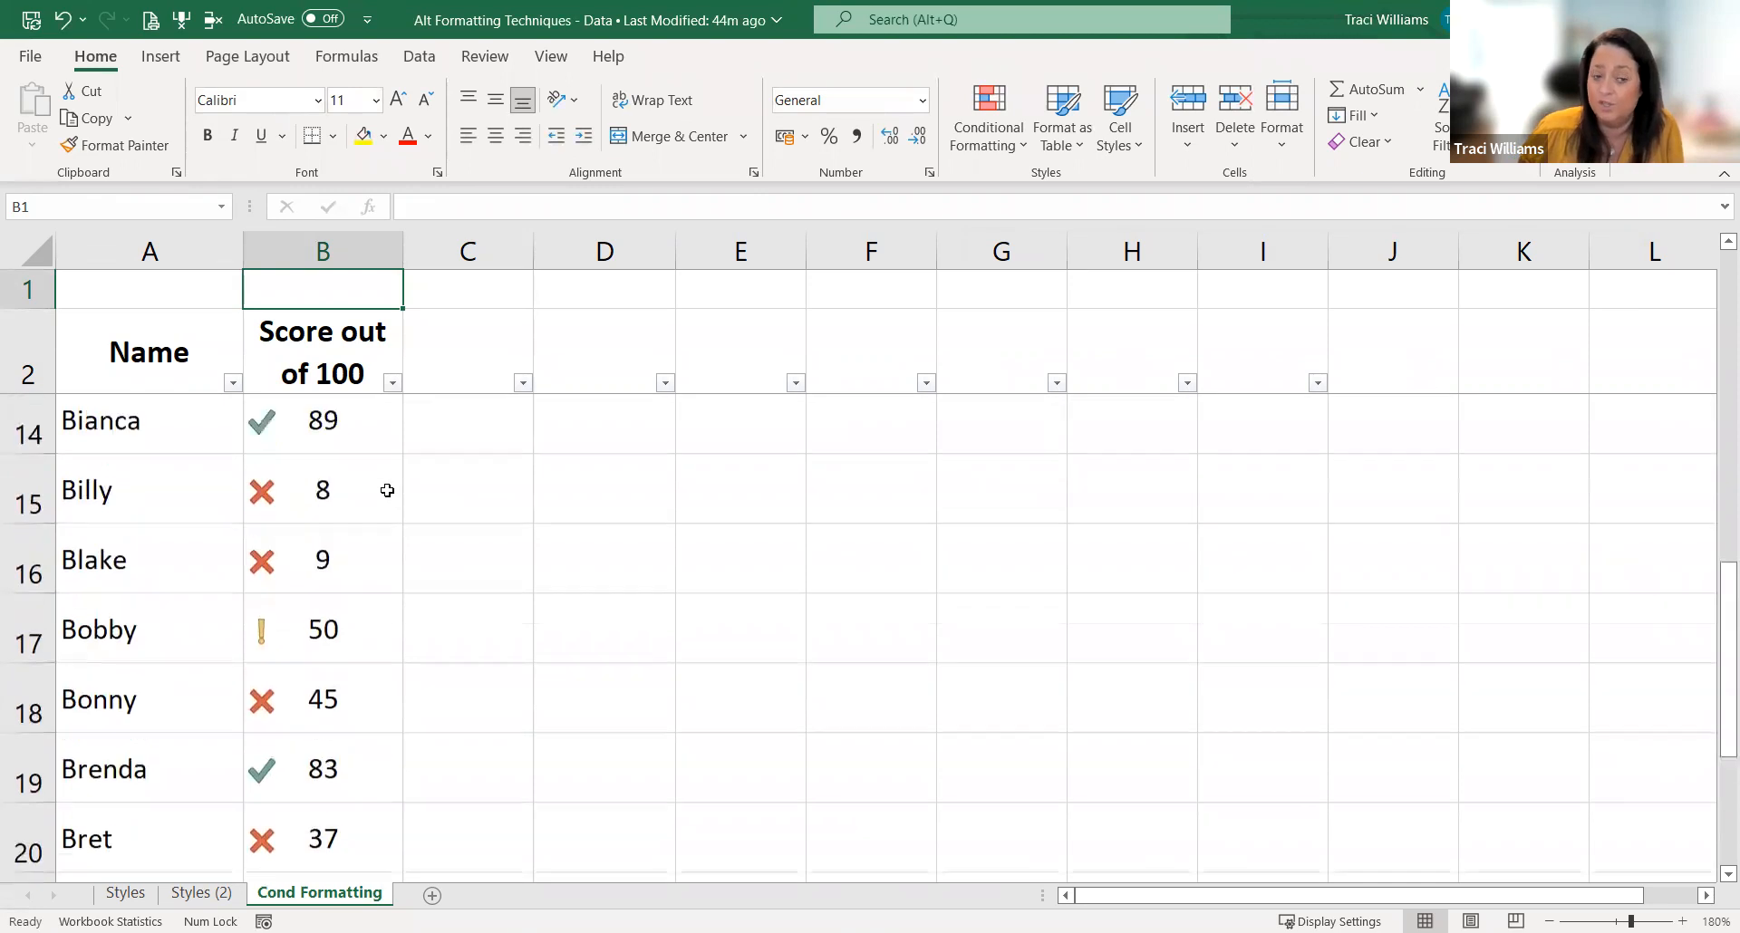
pyautogui.scroll(4, 387, 490)
pyautogui.click(299, 825)
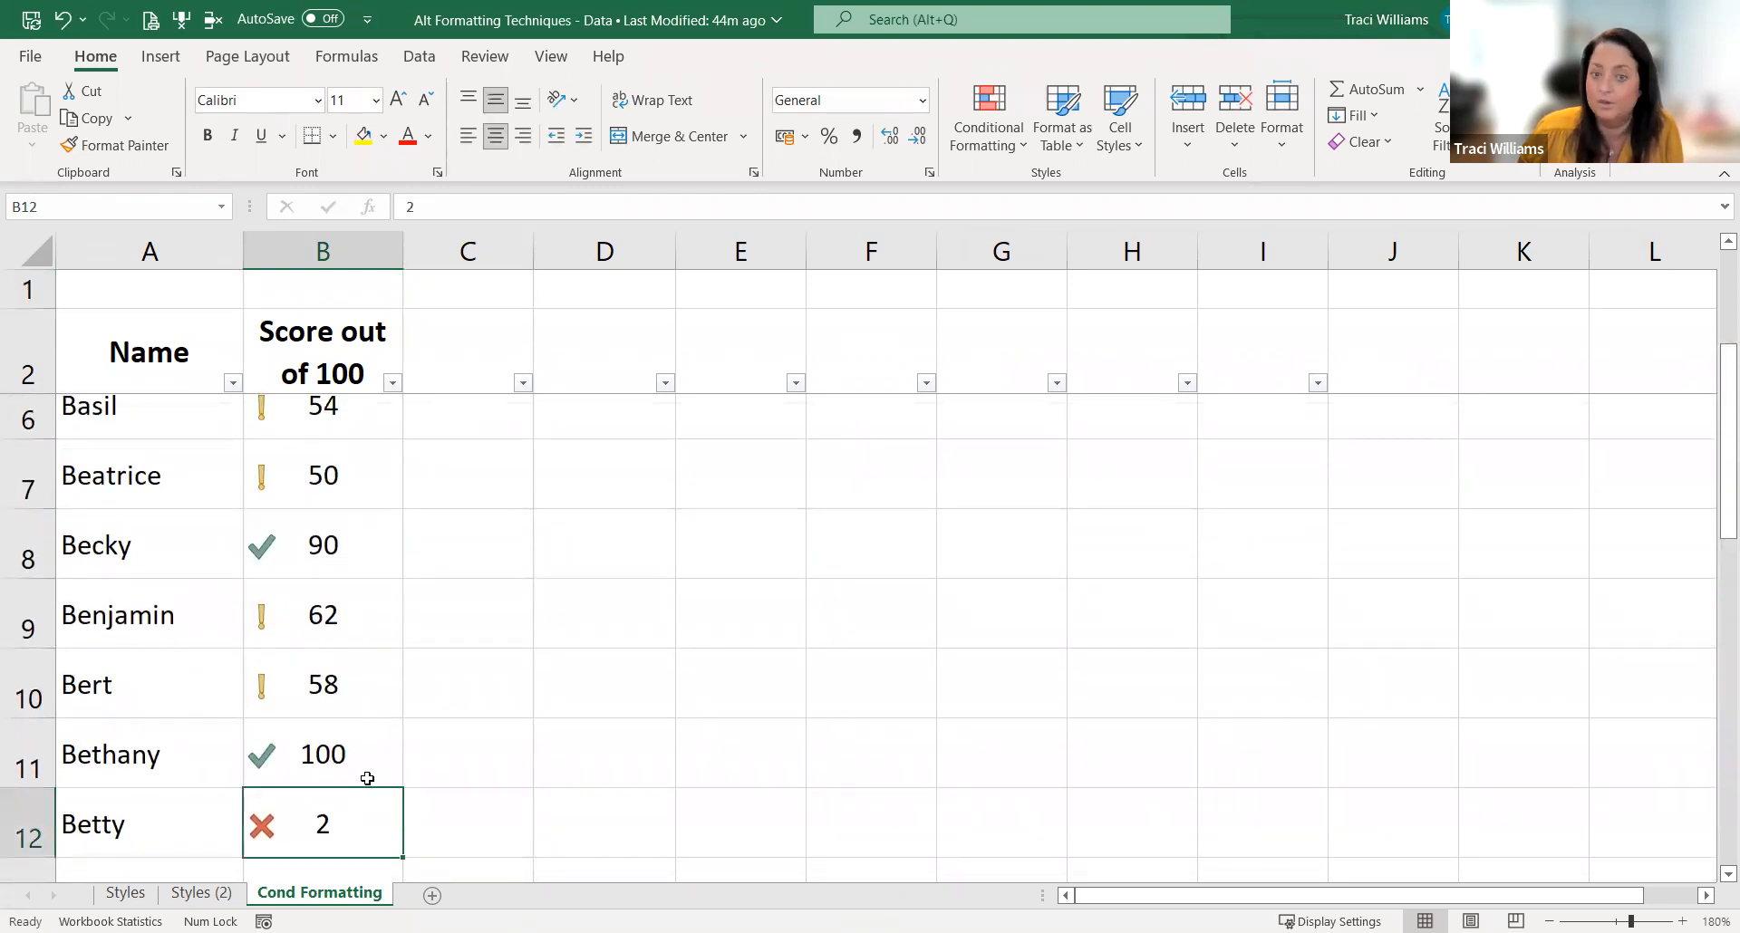
pyautogui.click(325, 559)
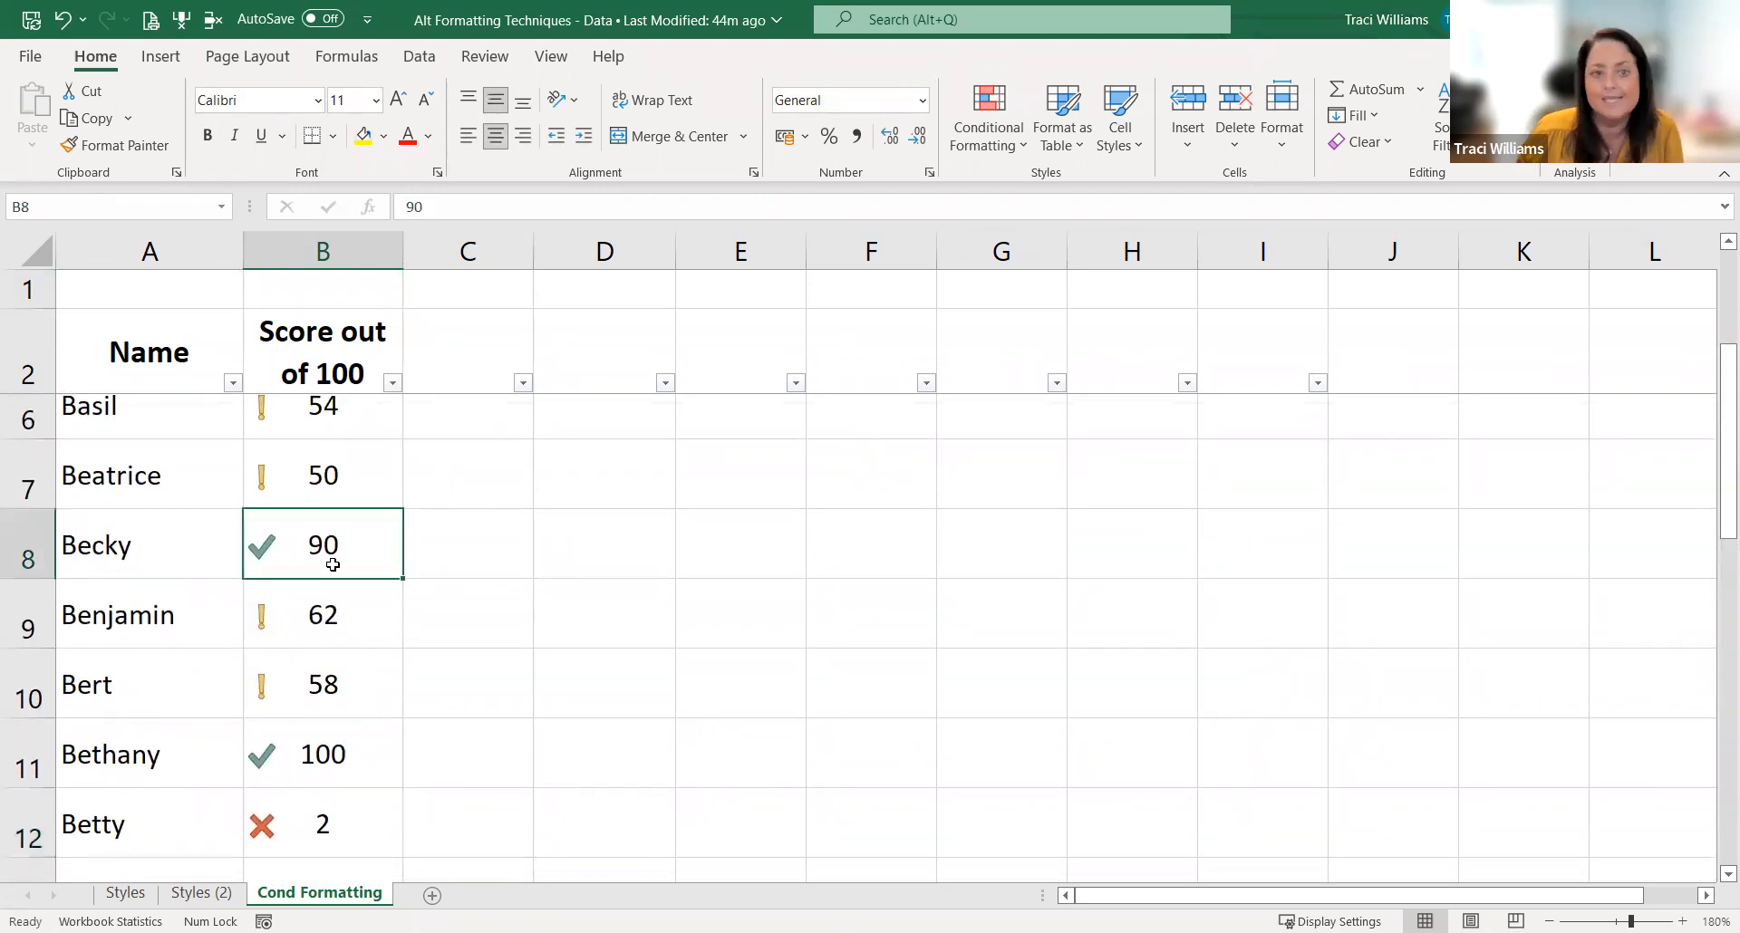
pyautogui.scroll(1, 336, 548)
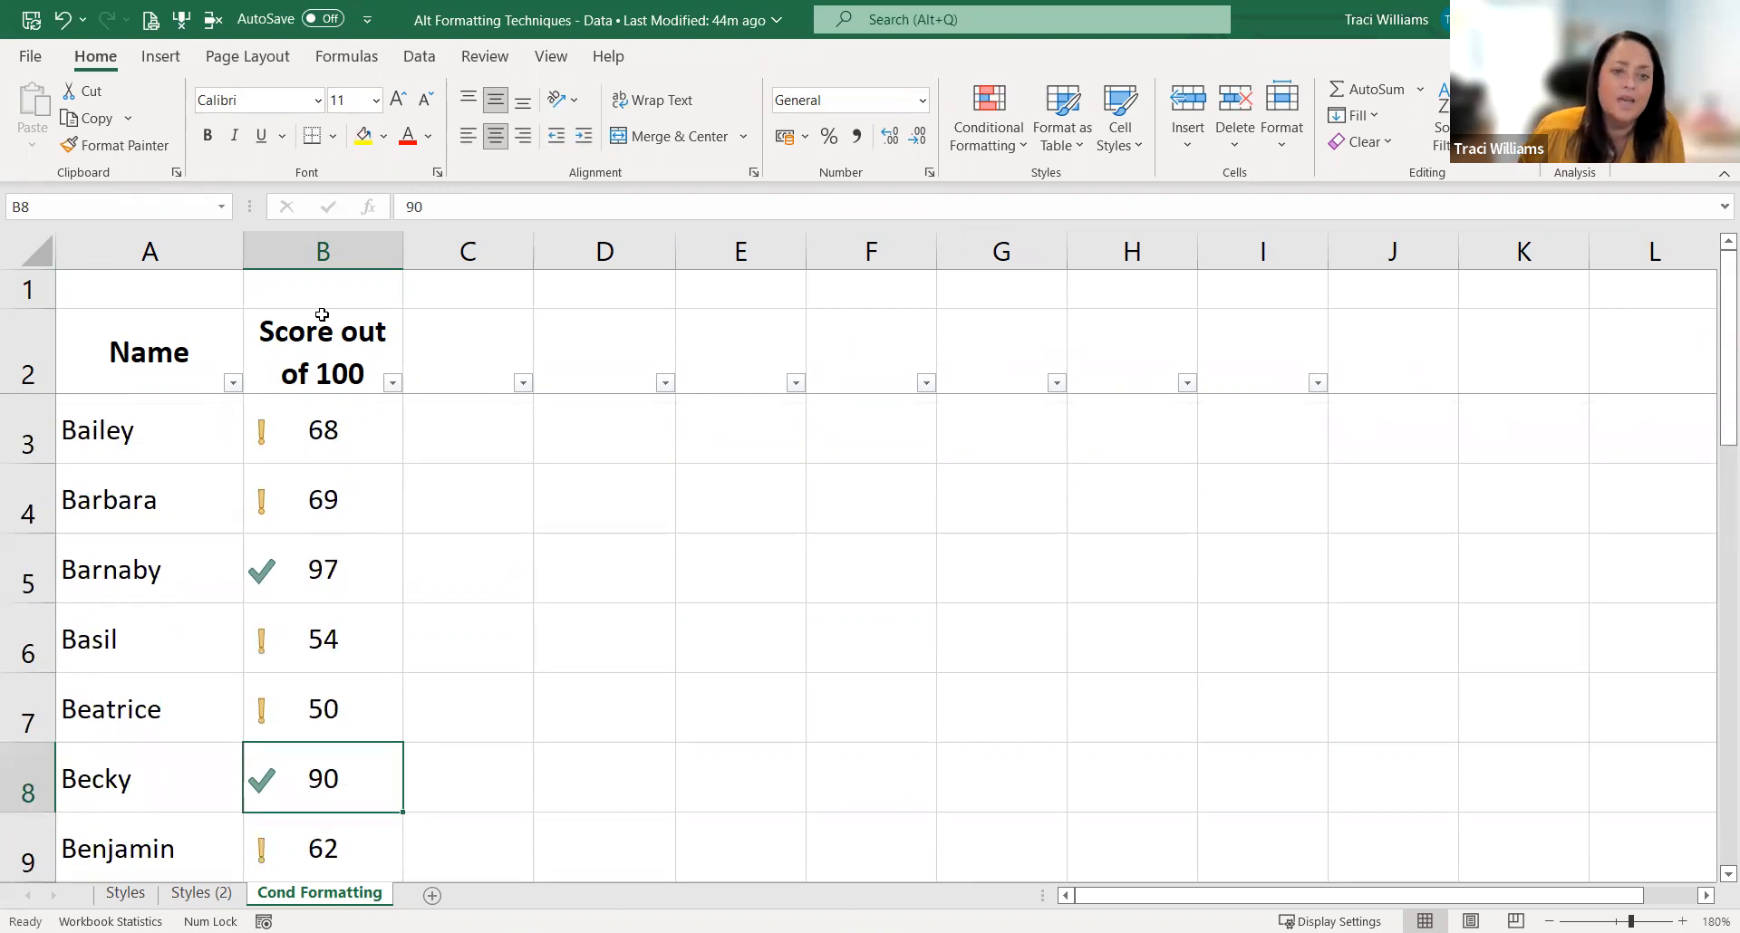
# Step: View the filter-by-cell-icon choices for the Score out of 100 column without applying a filter
pyautogui.click(393, 383)
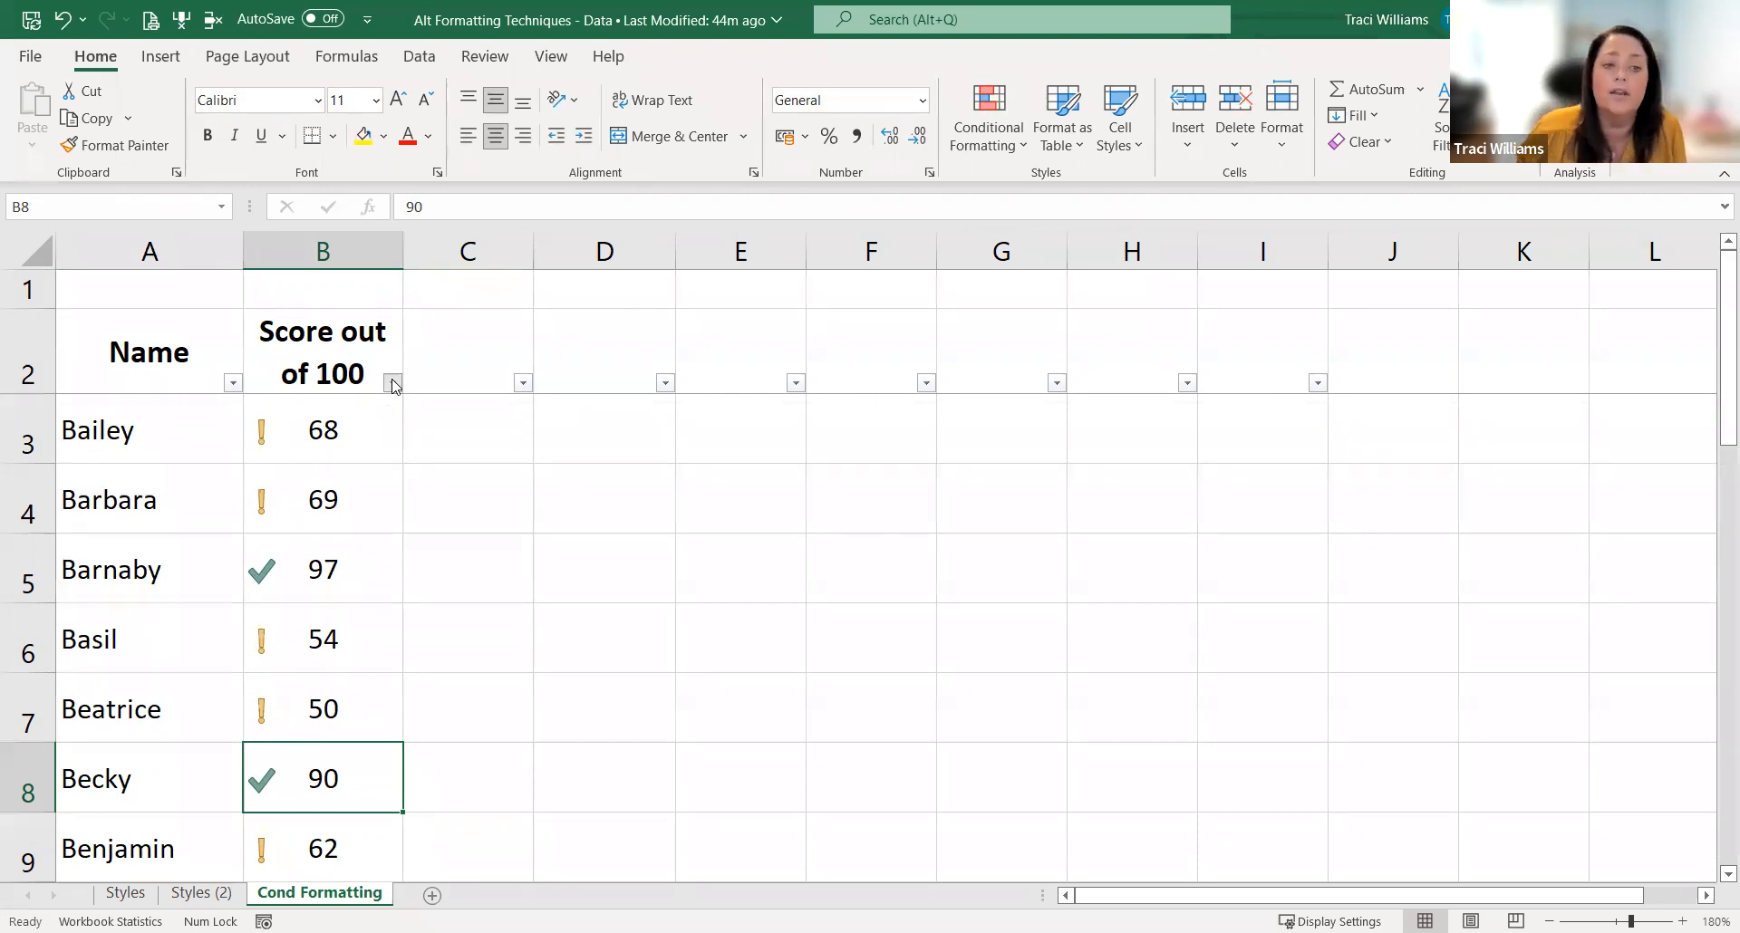
pyautogui.moveTo(381, 575)
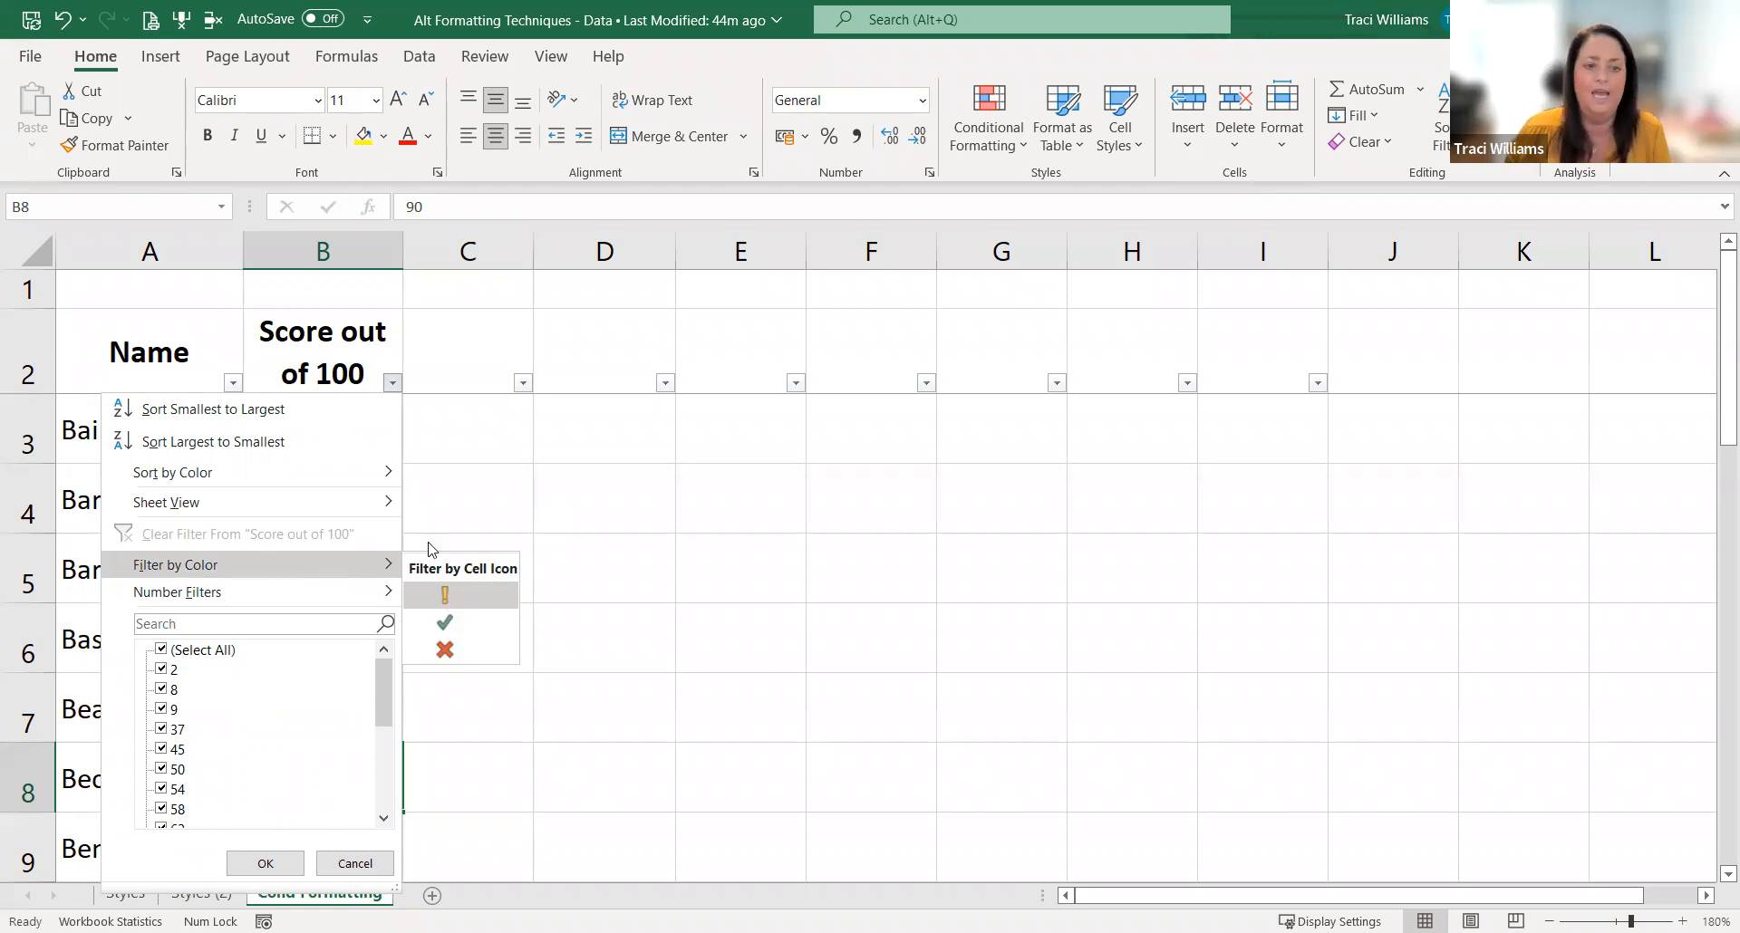
pyautogui.click(424, 356)
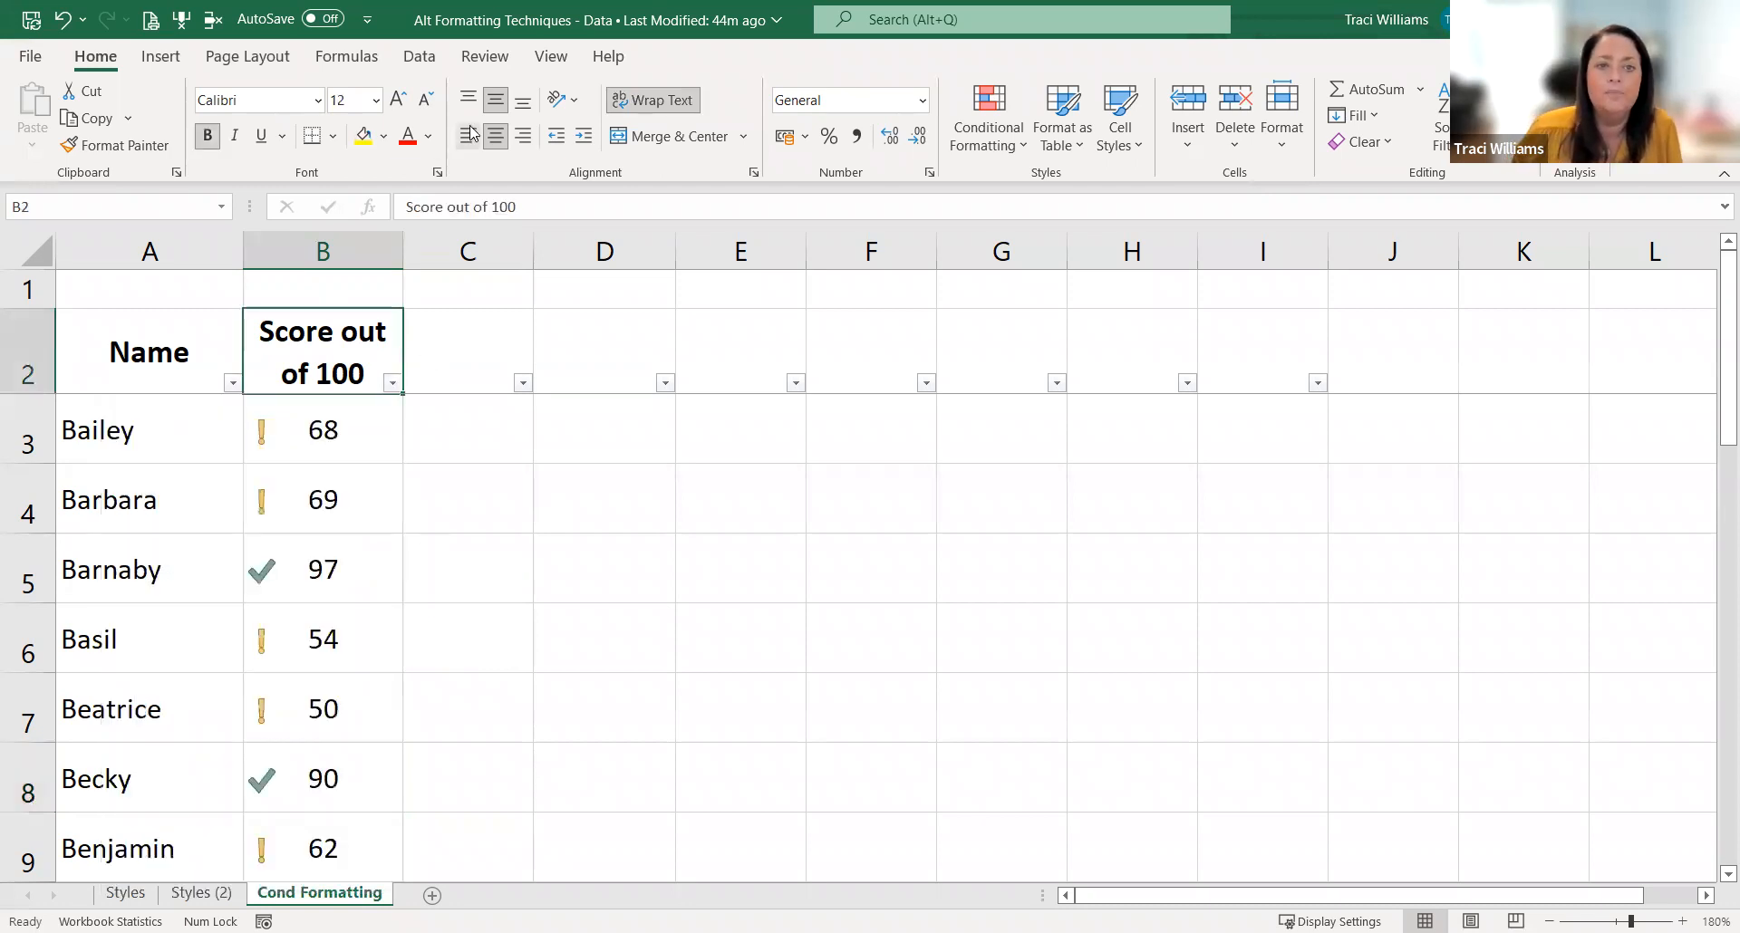
# Step: Look through the built-in conditional formatting icon sets without applying any of them
pyautogui.click(991, 156)
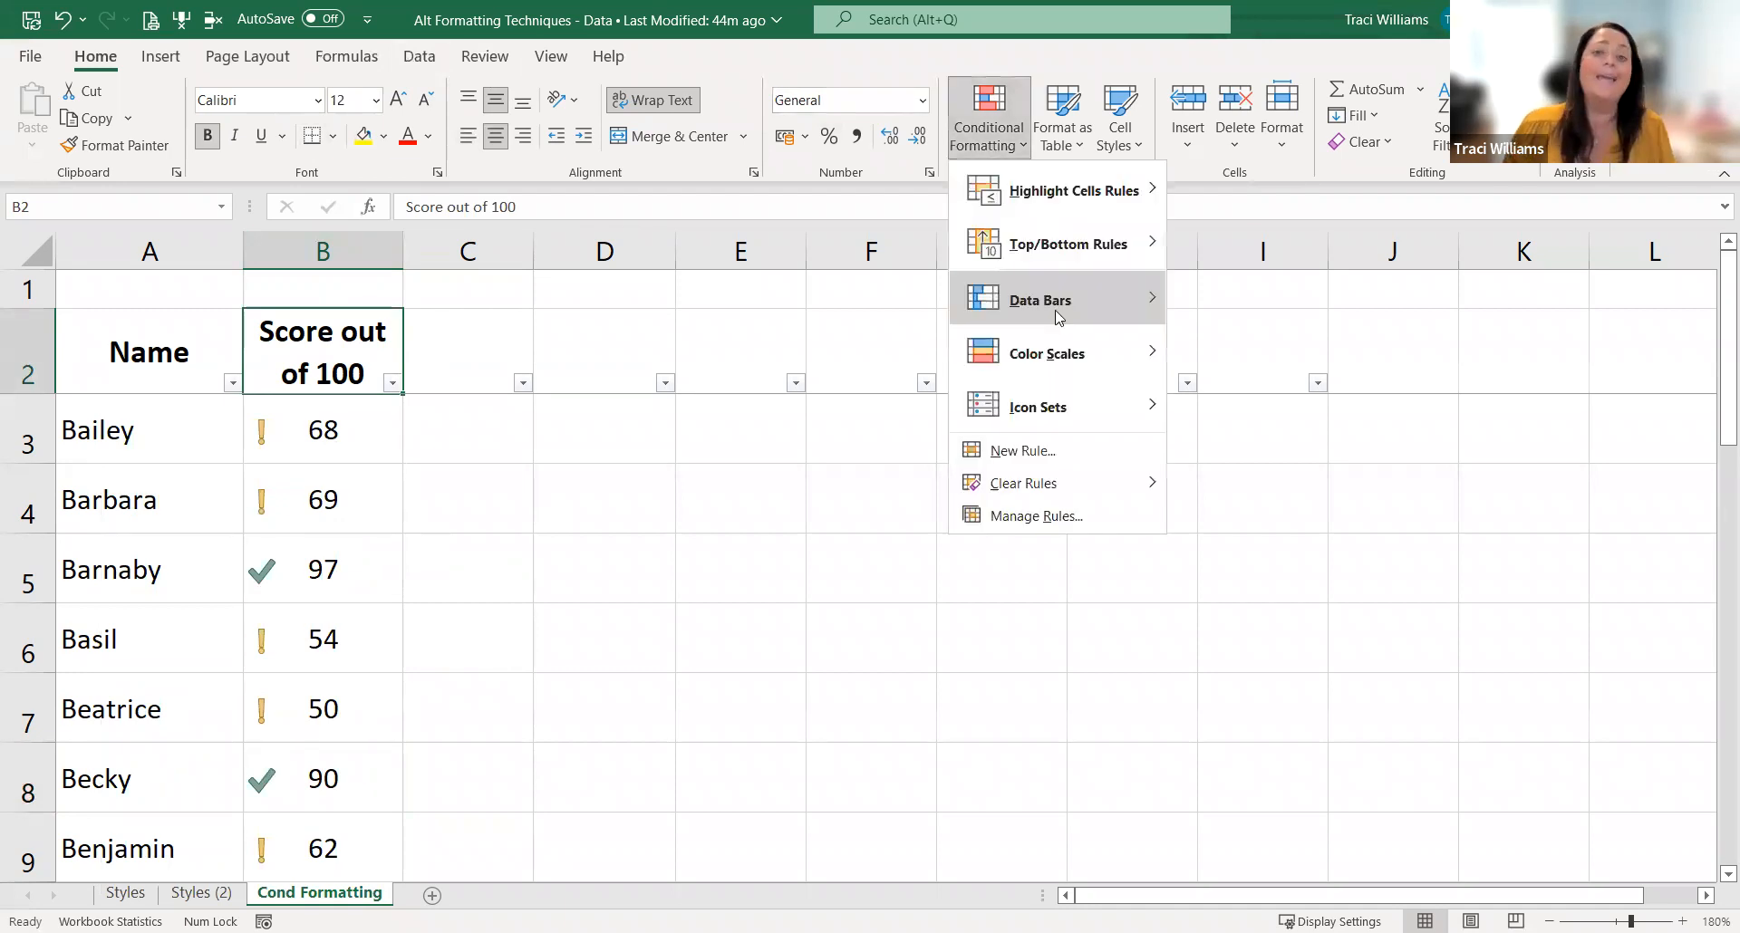
pyautogui.moveTo(1060, 317)
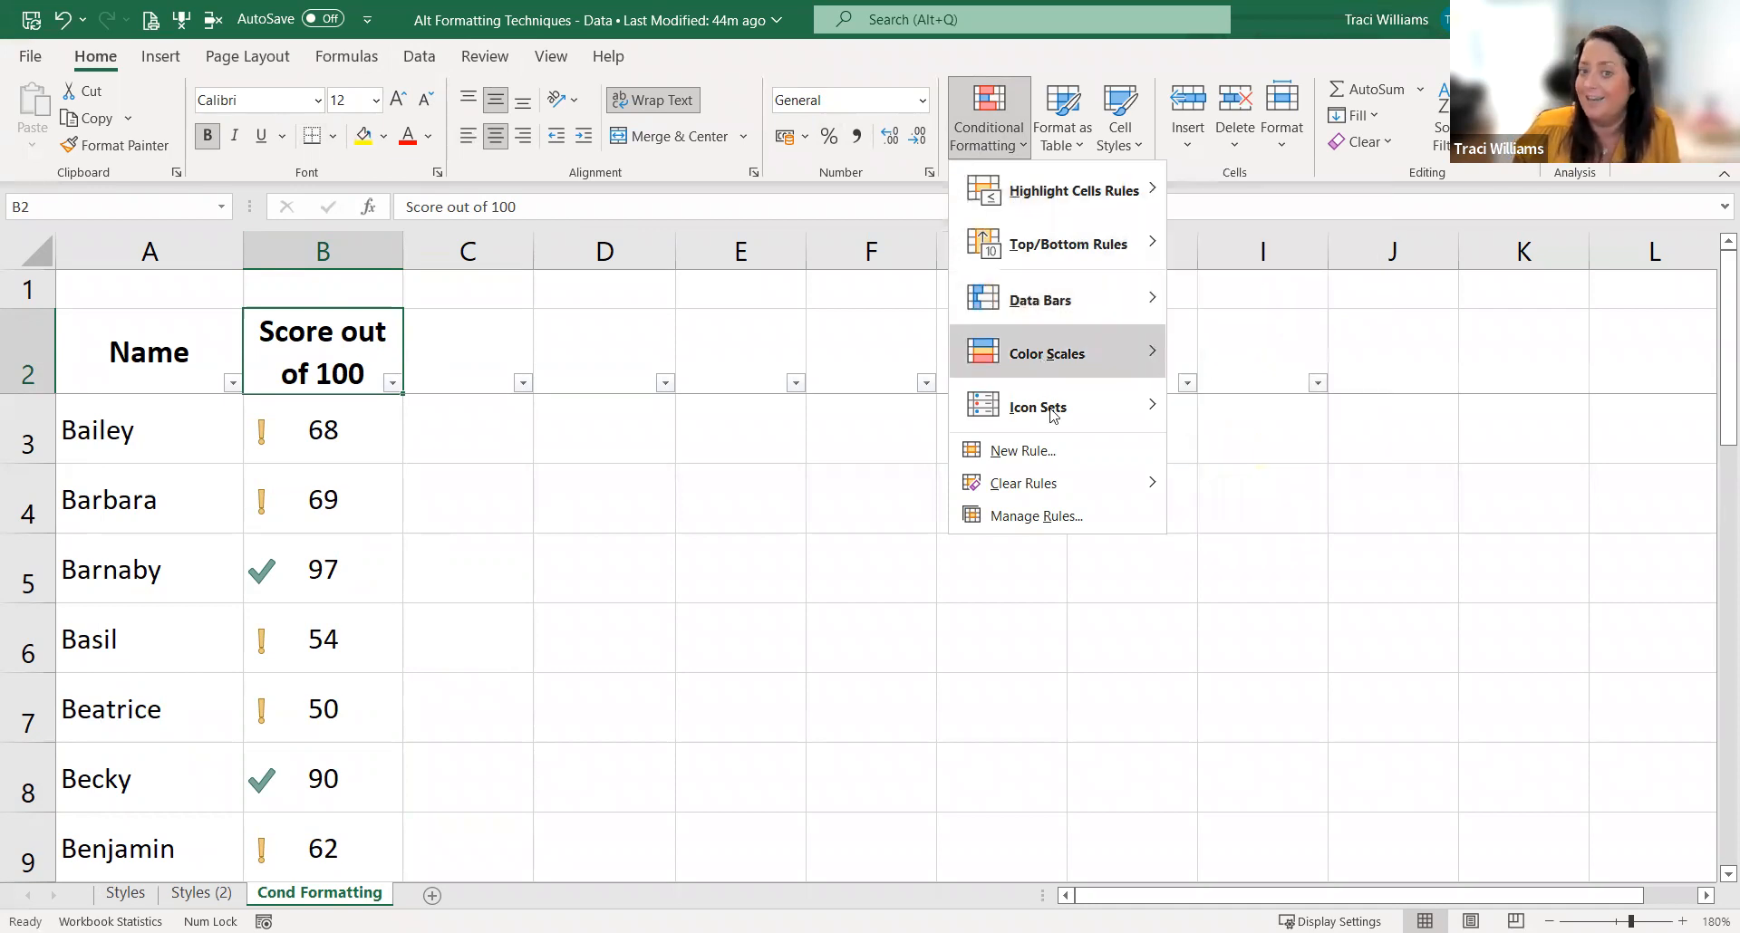
pyautogui.moveTo(1052, 415)
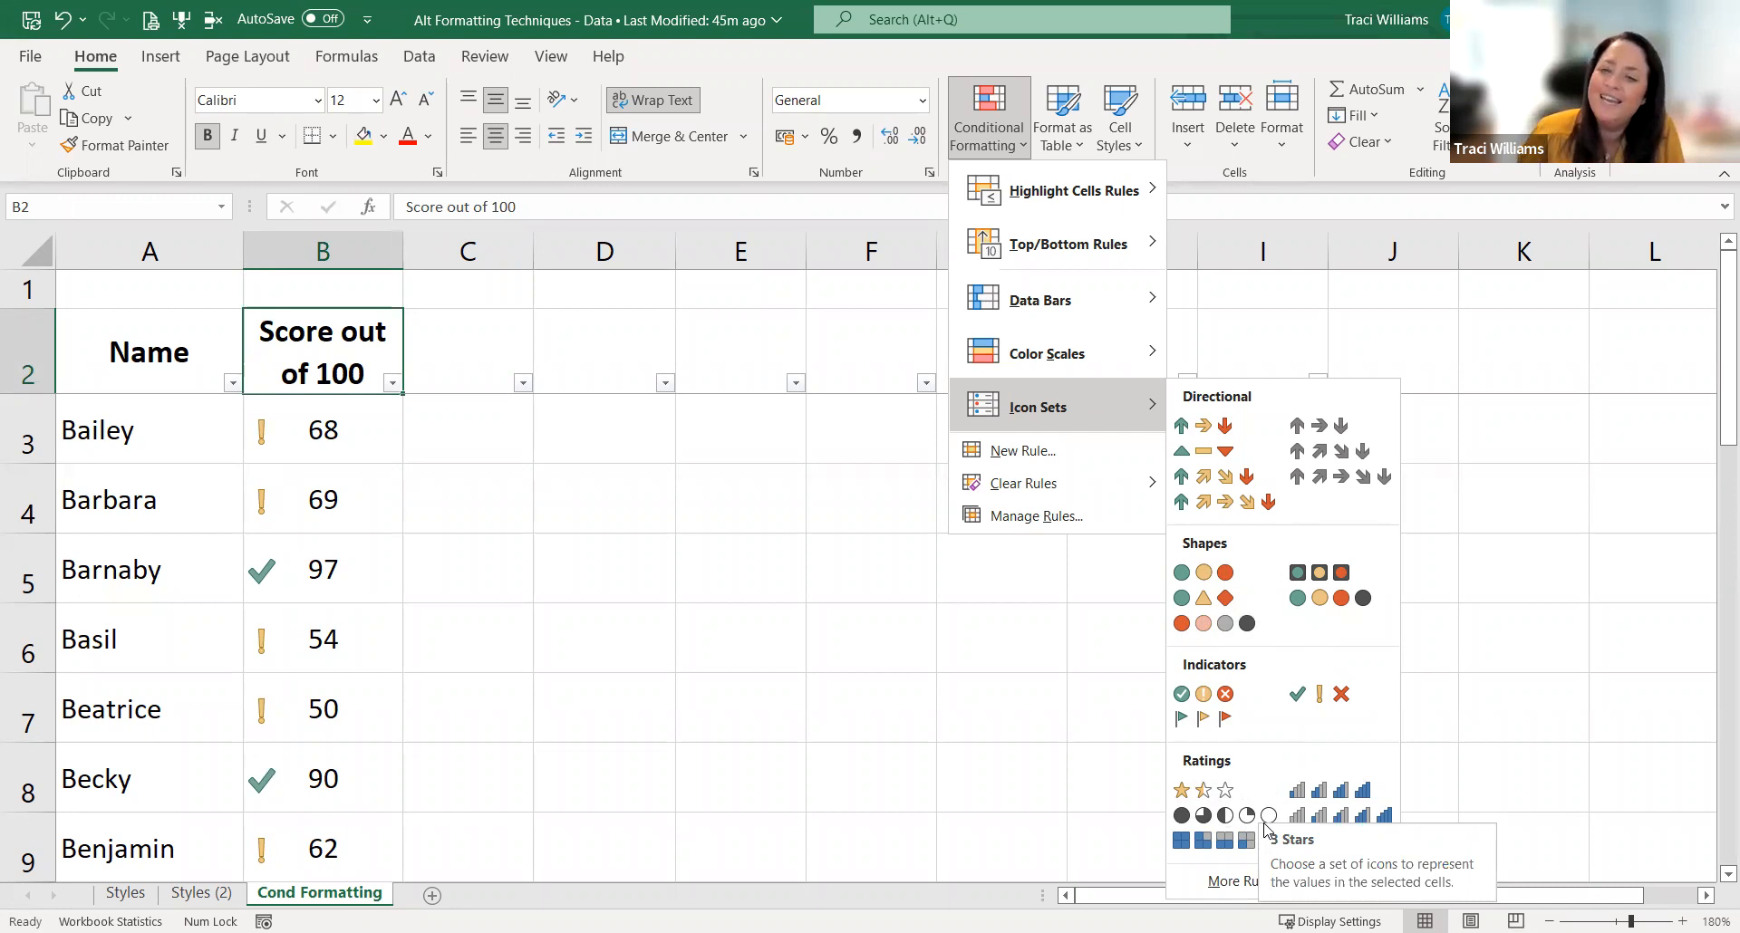
pyautogui.click(362, 436)
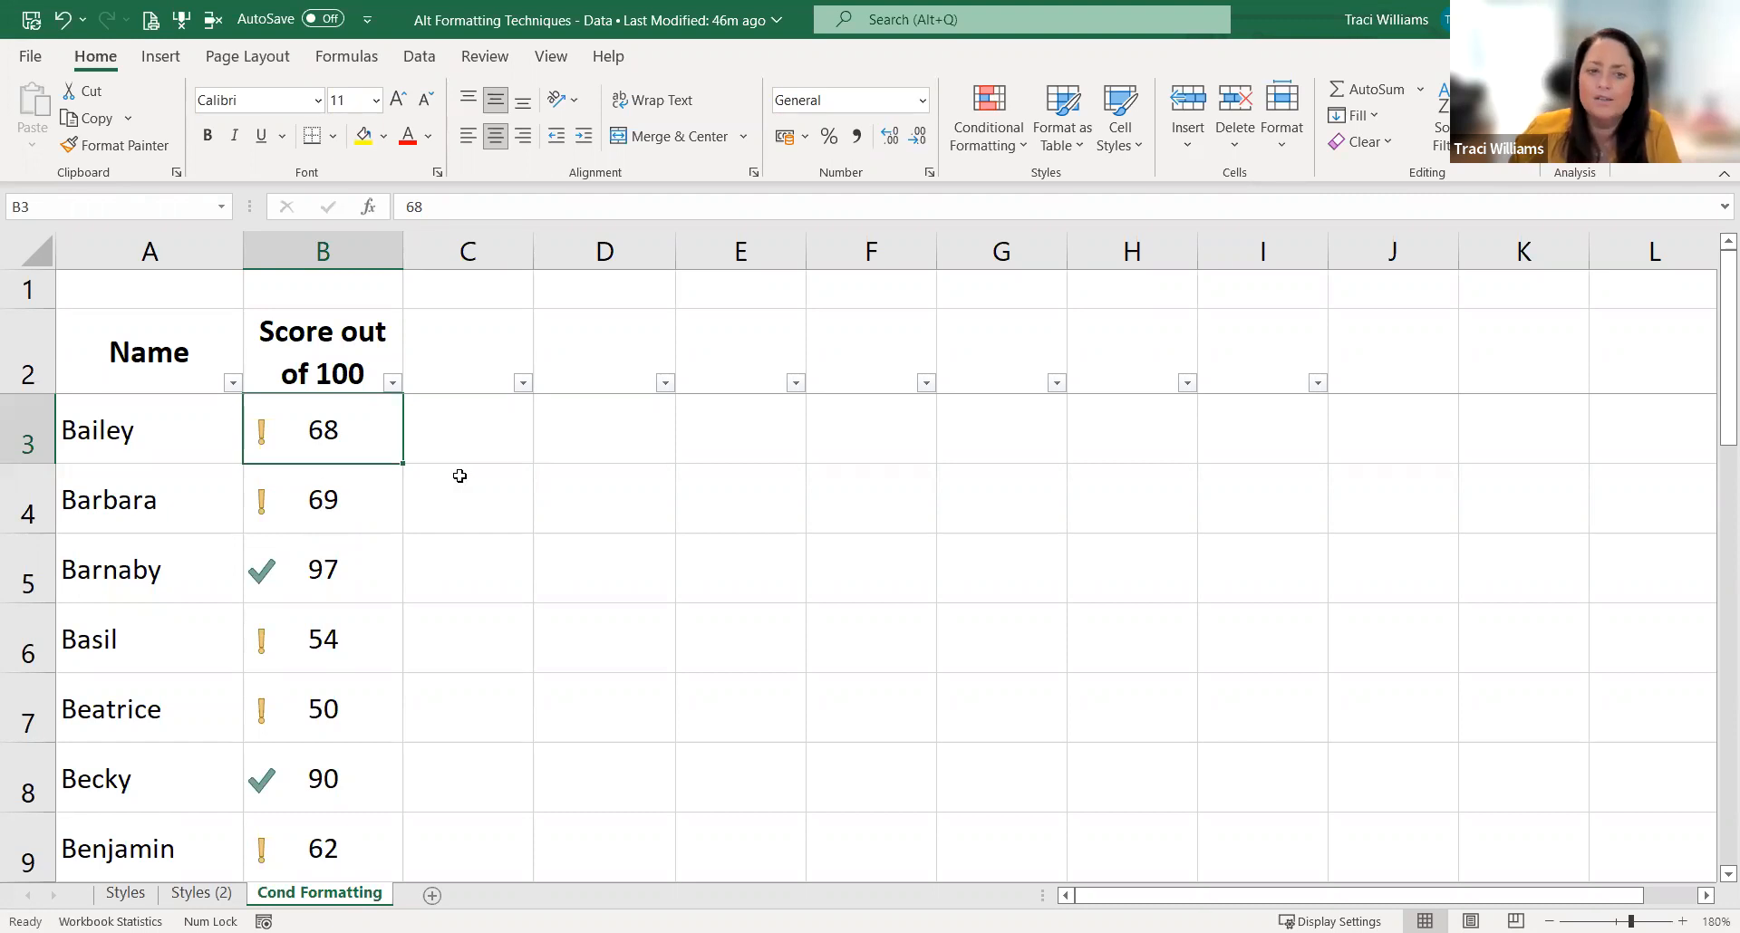
pyautogui.click(484, 431)
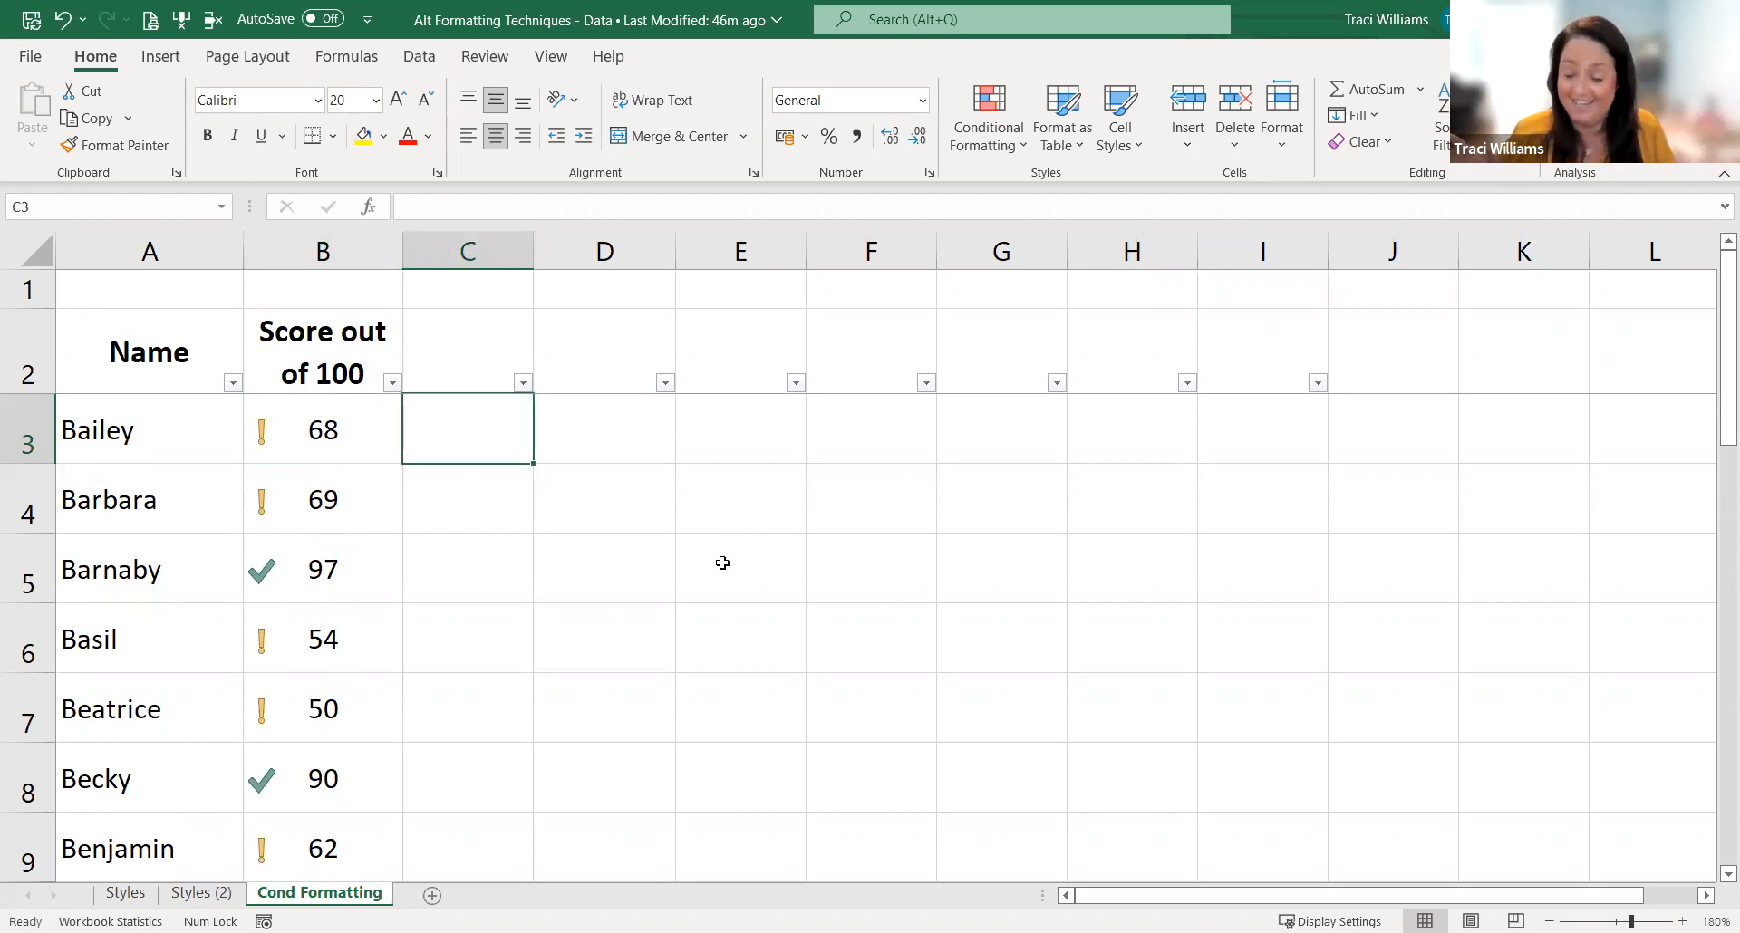
# Step: Insert a crying face emoji in cell G2
pyautogui.click(1012, 374)
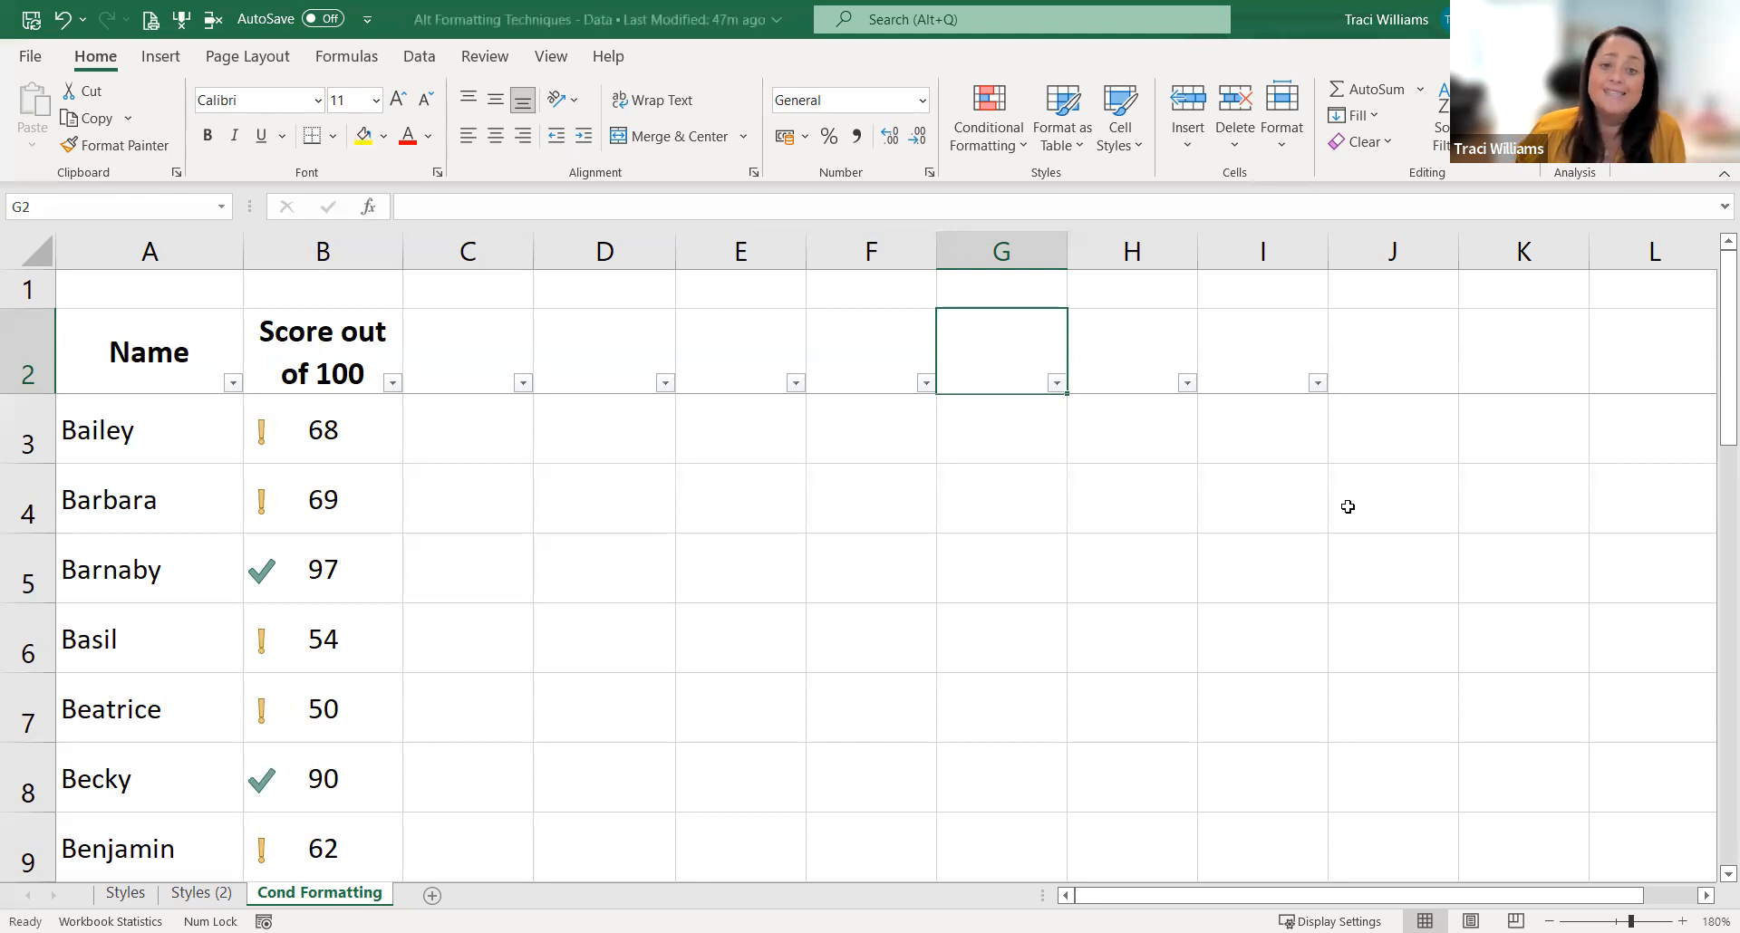
pyautogui.press('F2')
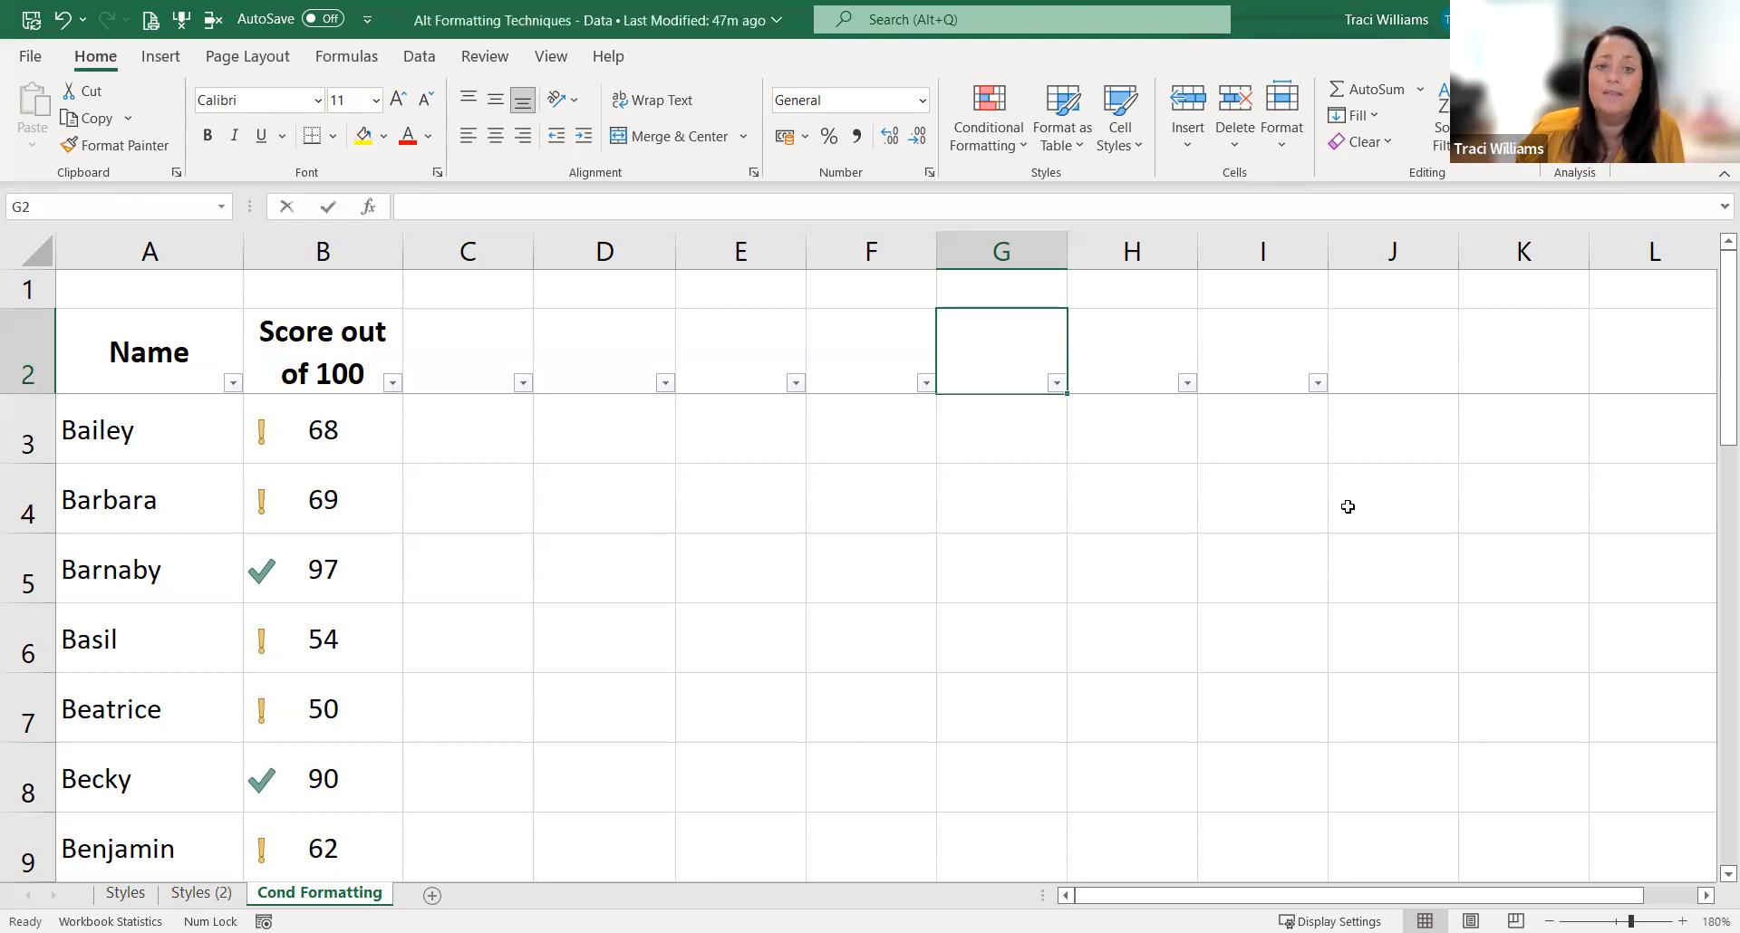
pyautogui.write('☹')
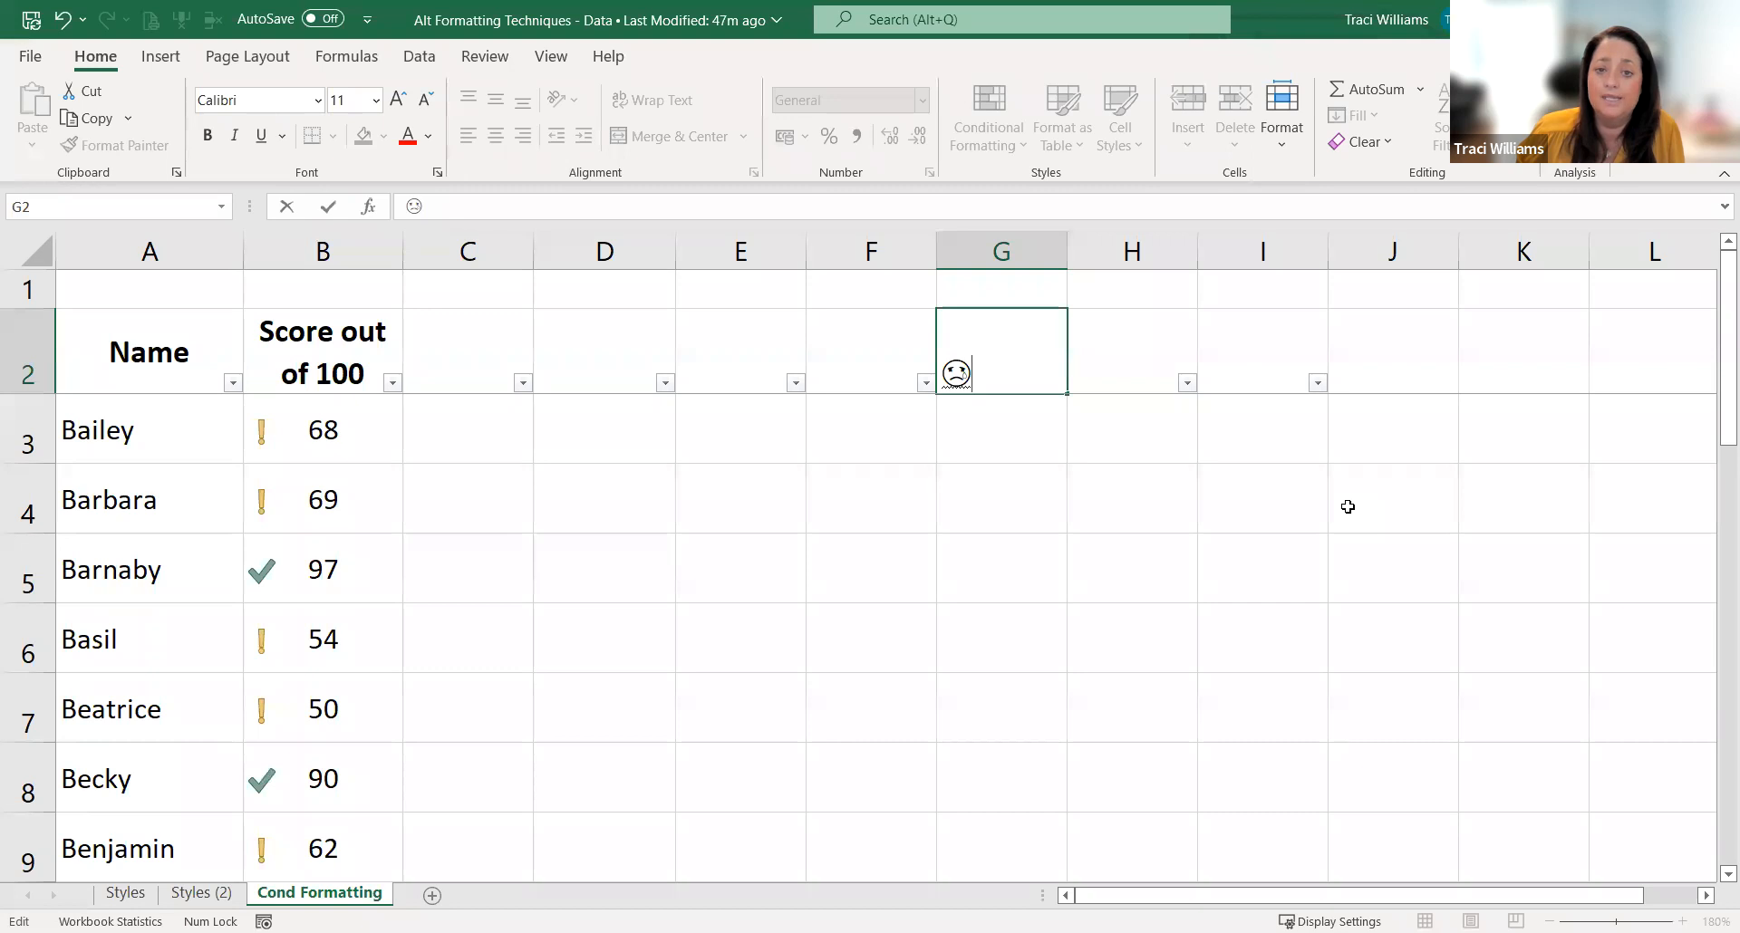
pyautogui.press('Return')
pyautogui.press('Up')
# Step: Insert a neutral face emoji in cell H2 and a grinning face emoji in cell I2
pyautogui.click(1132, 348)
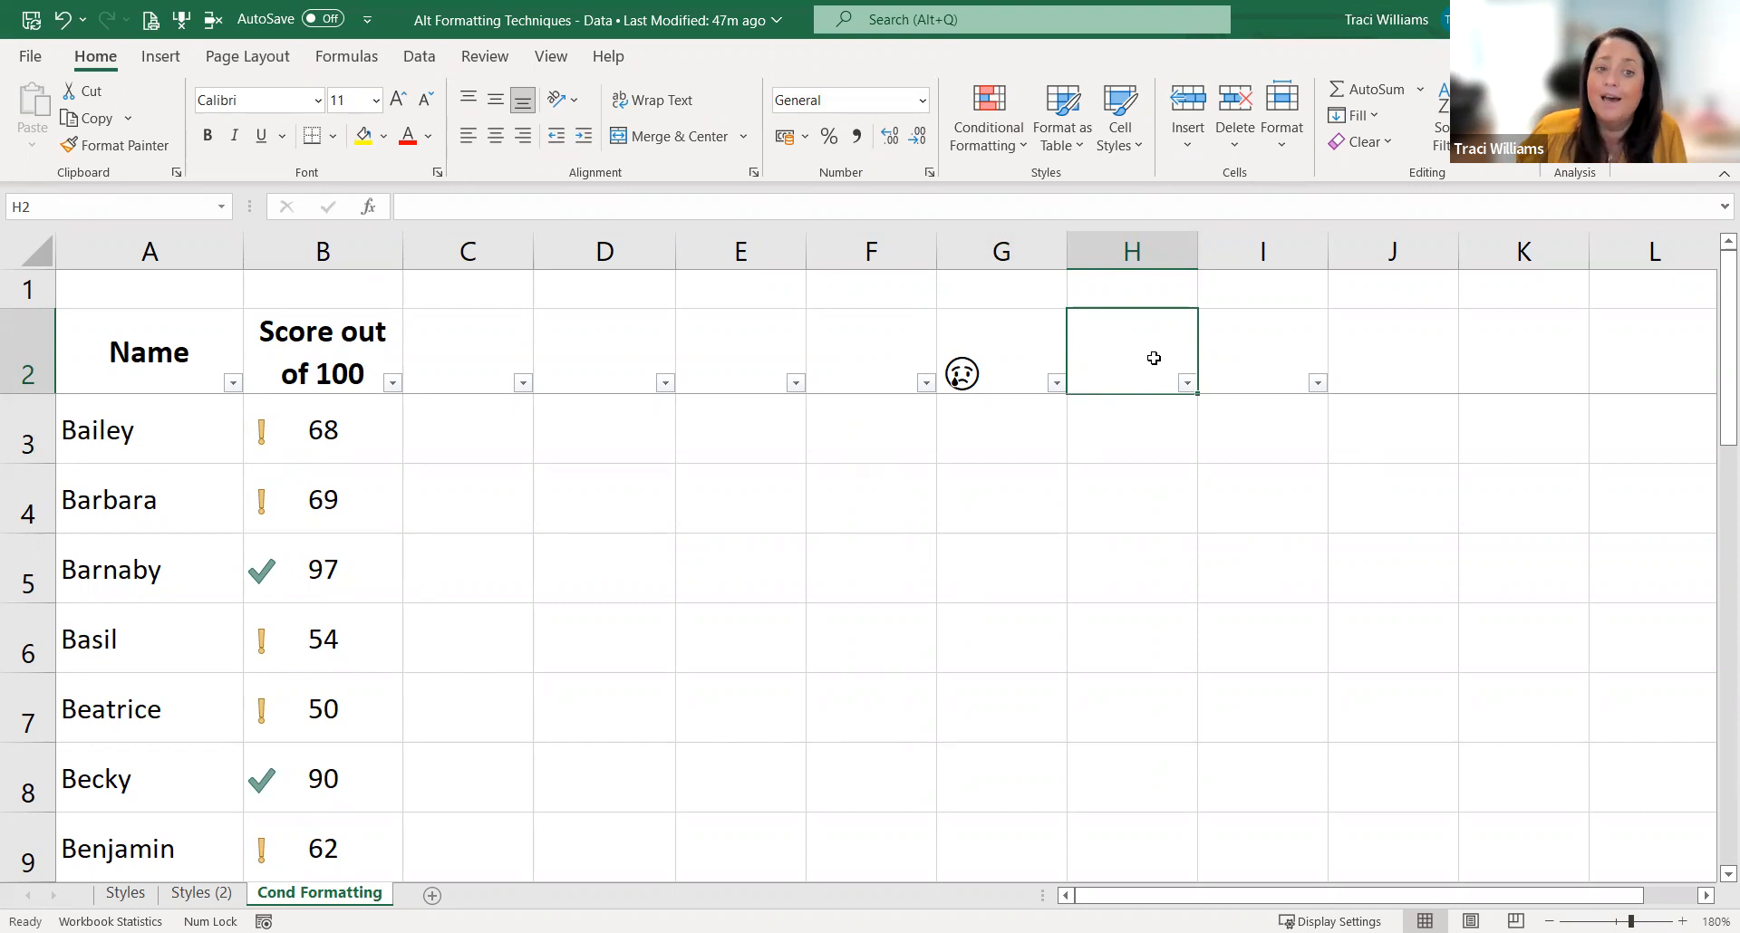
pyautogui.write('😐')
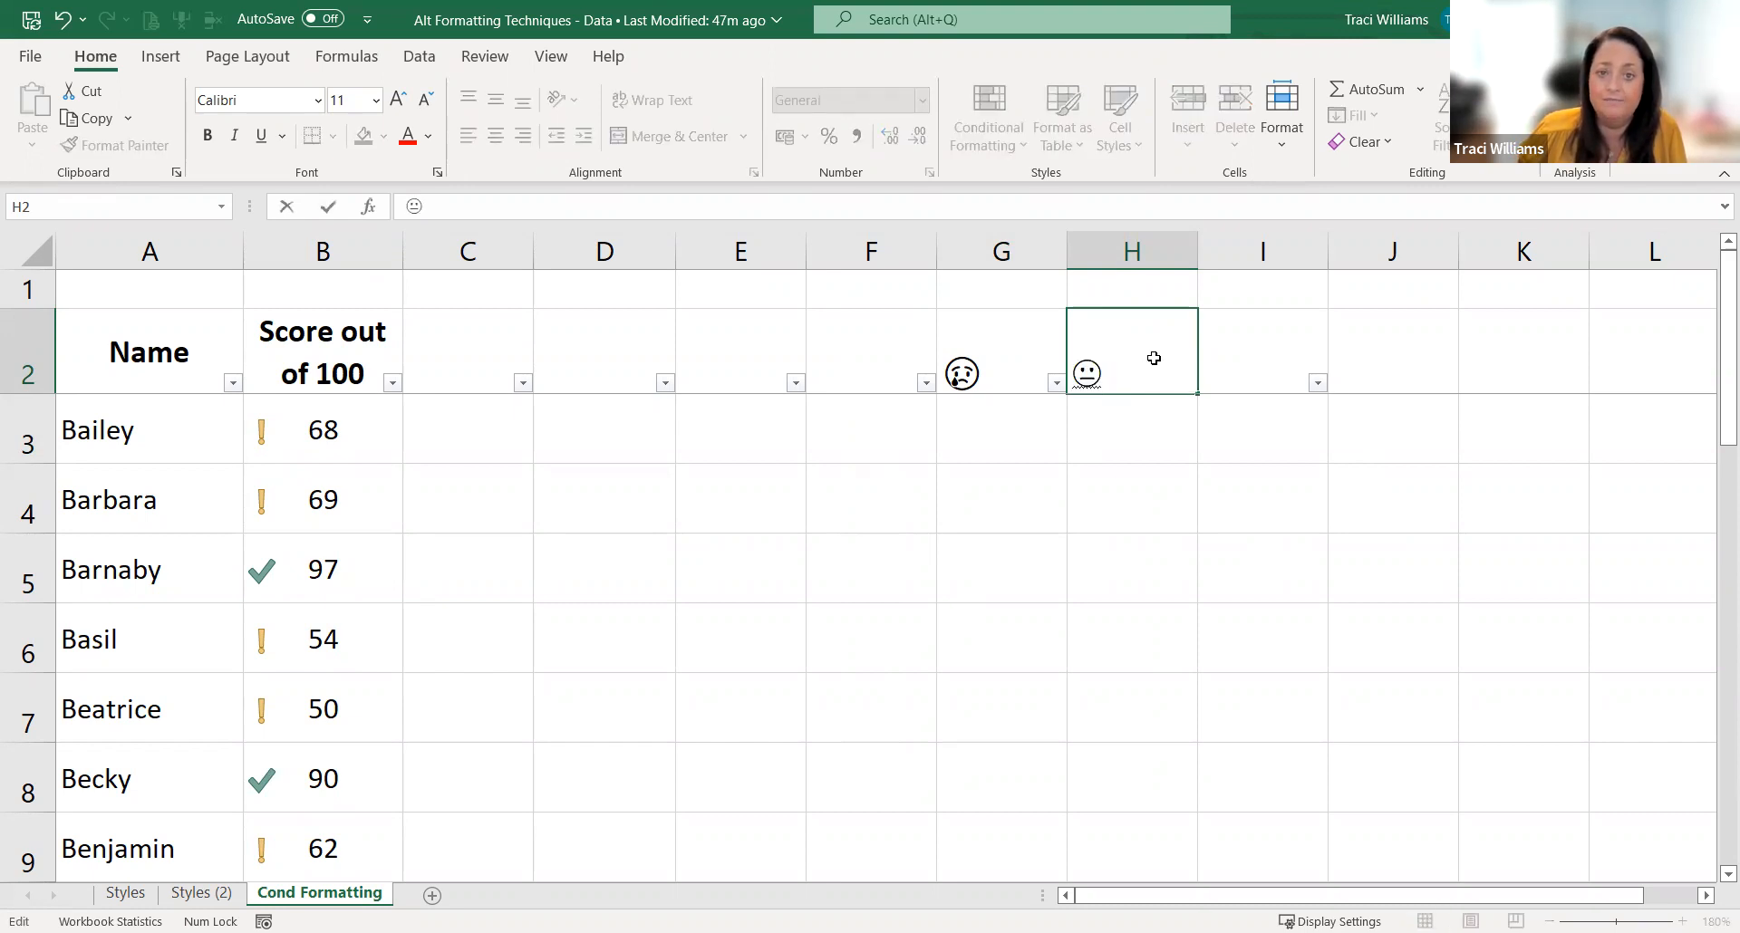
pyautogui.press('Return')
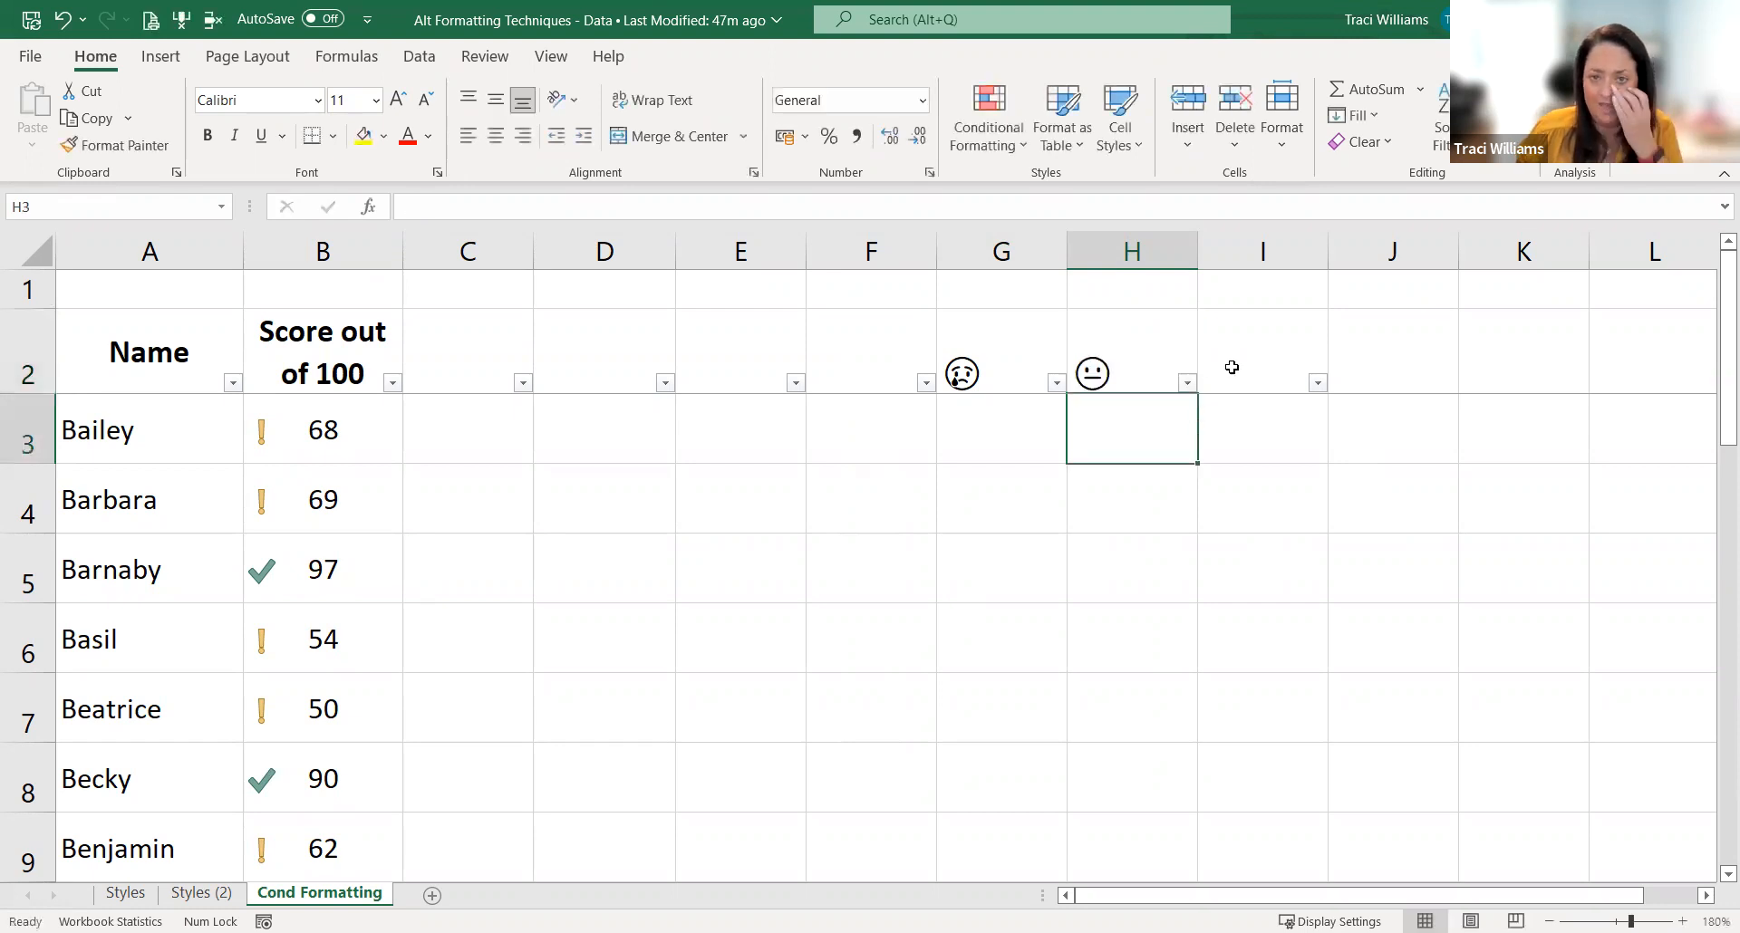
pyautogui.click(1235, 358)
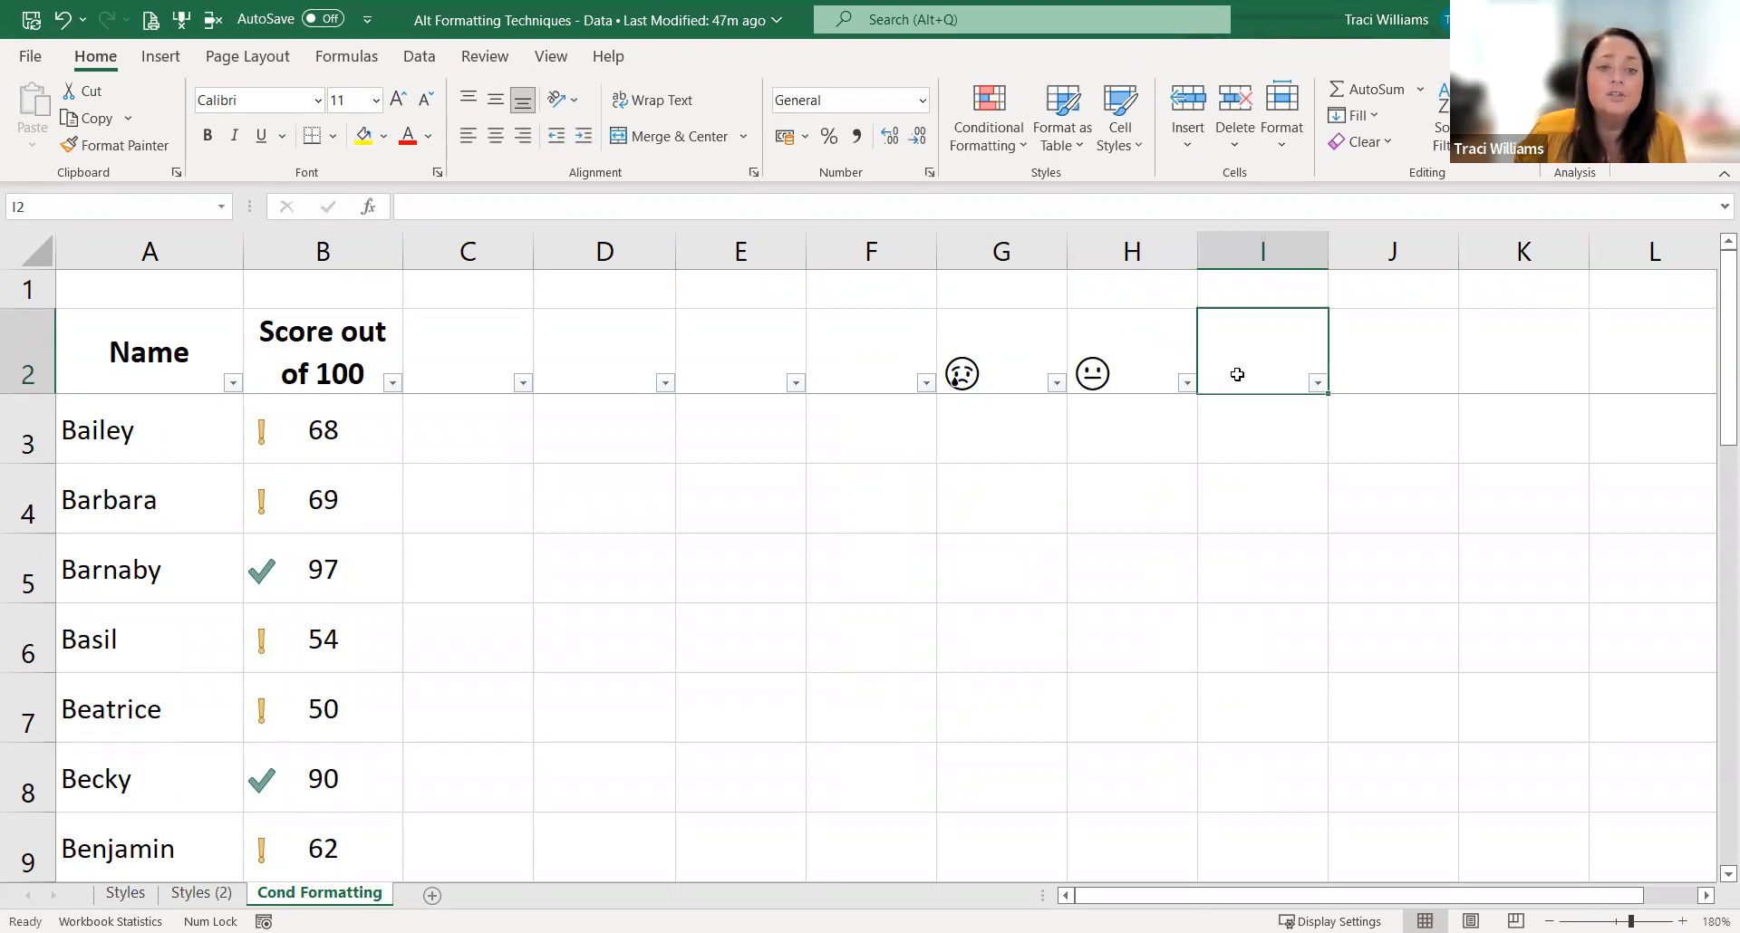
pyautogui.write('😀')
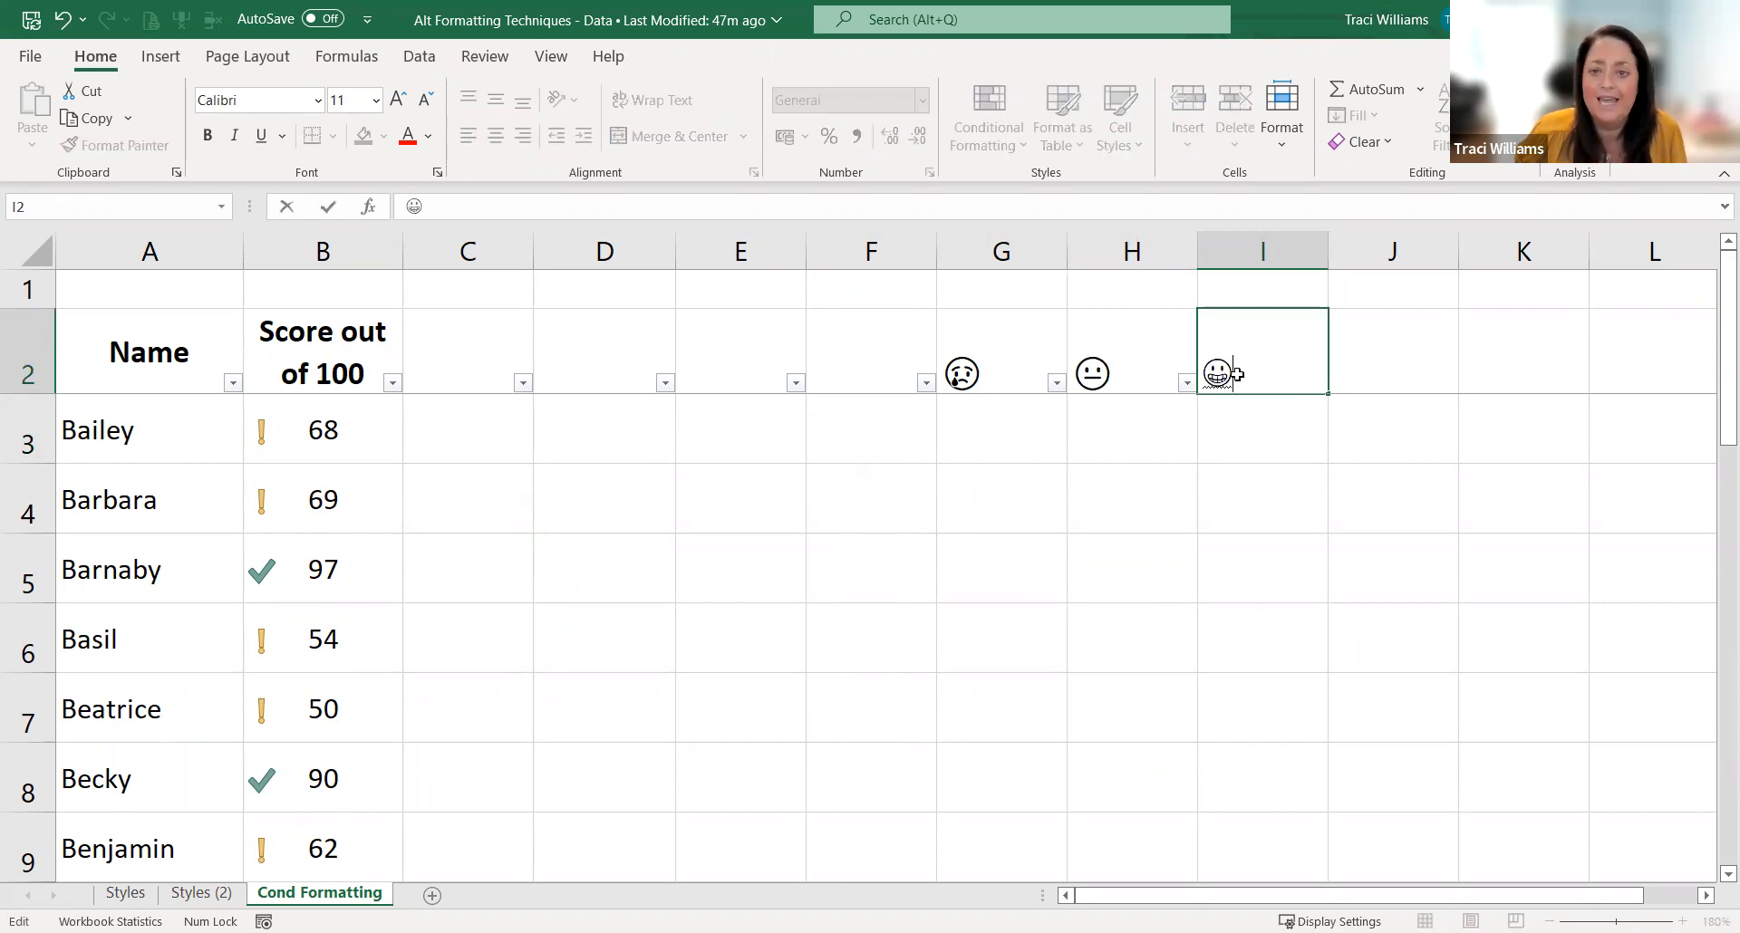
pyautogui.press('Return')
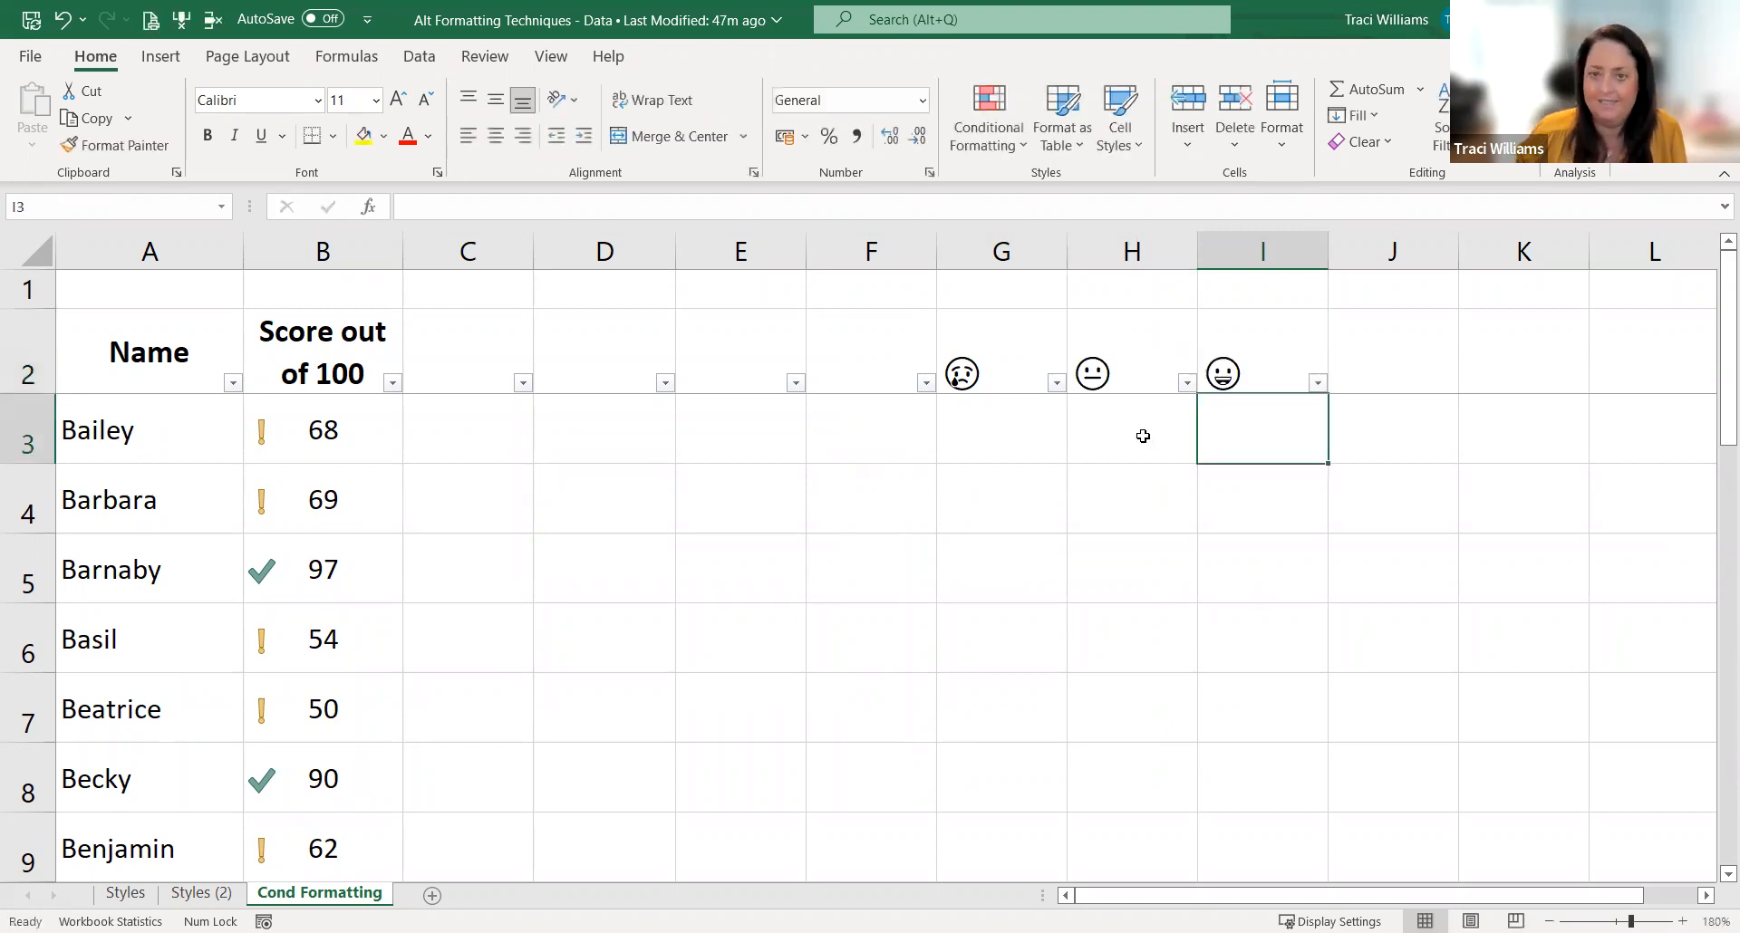
pyautogui.click(1023, 365)
pyautogui.click(1190, 351)
pyautogui.click(1121, 413)
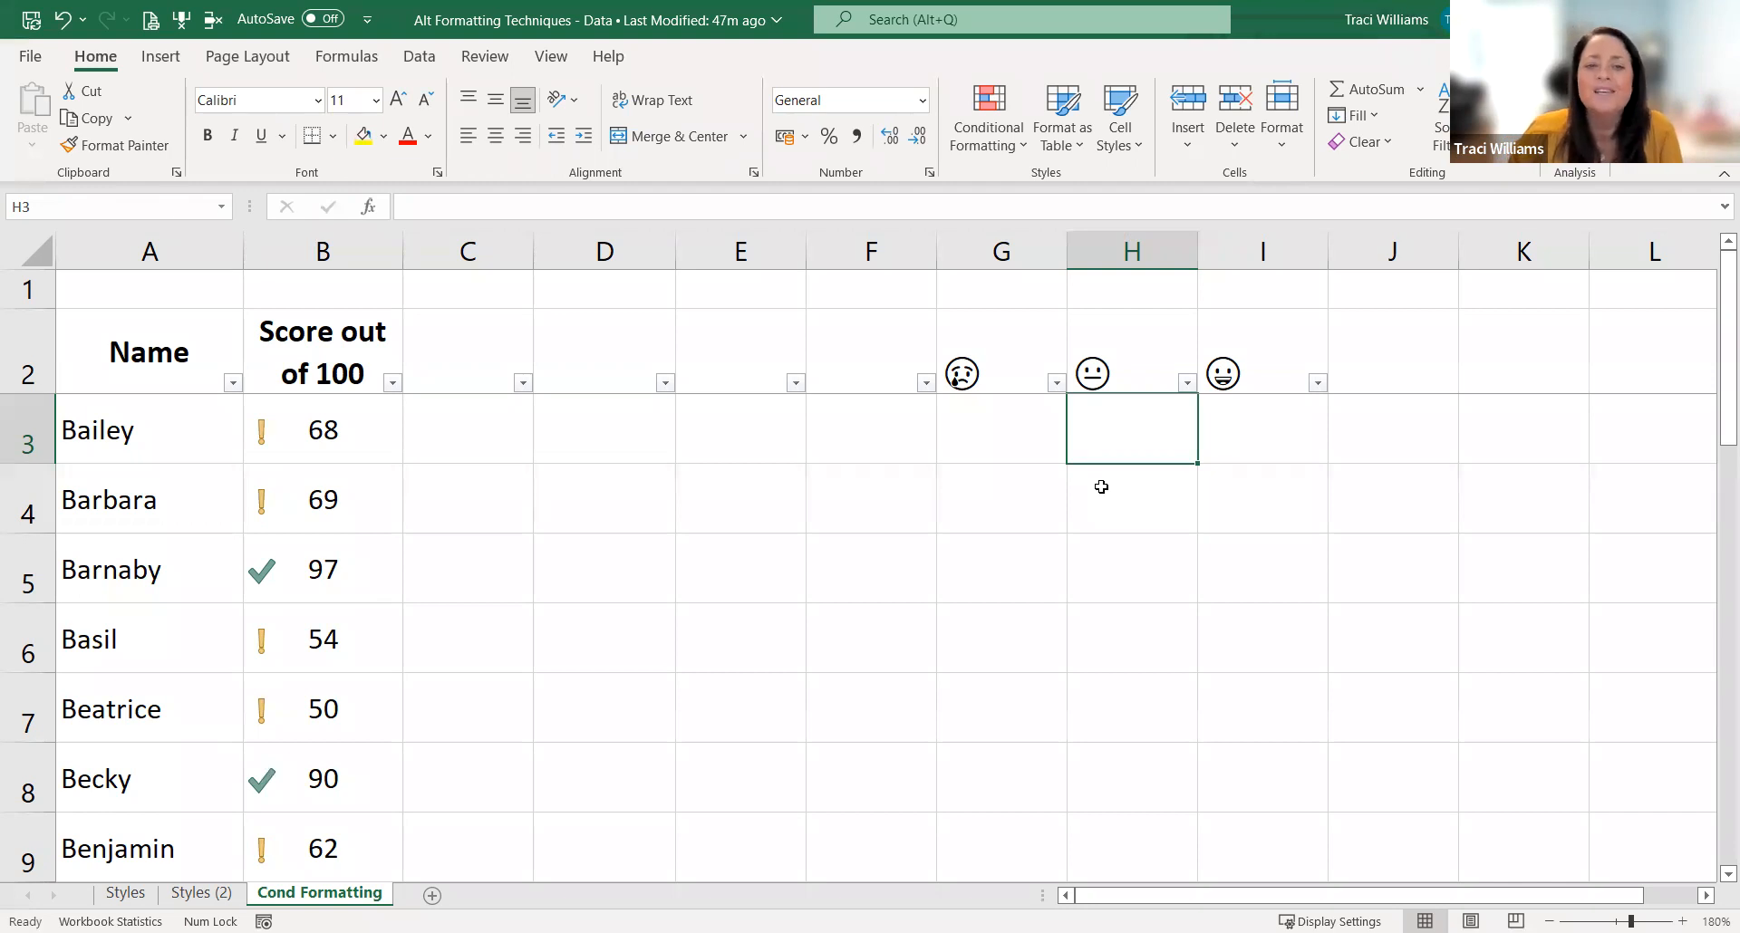
pyautogui.click(1060, 566)
pyautogui.click(1021, 357)
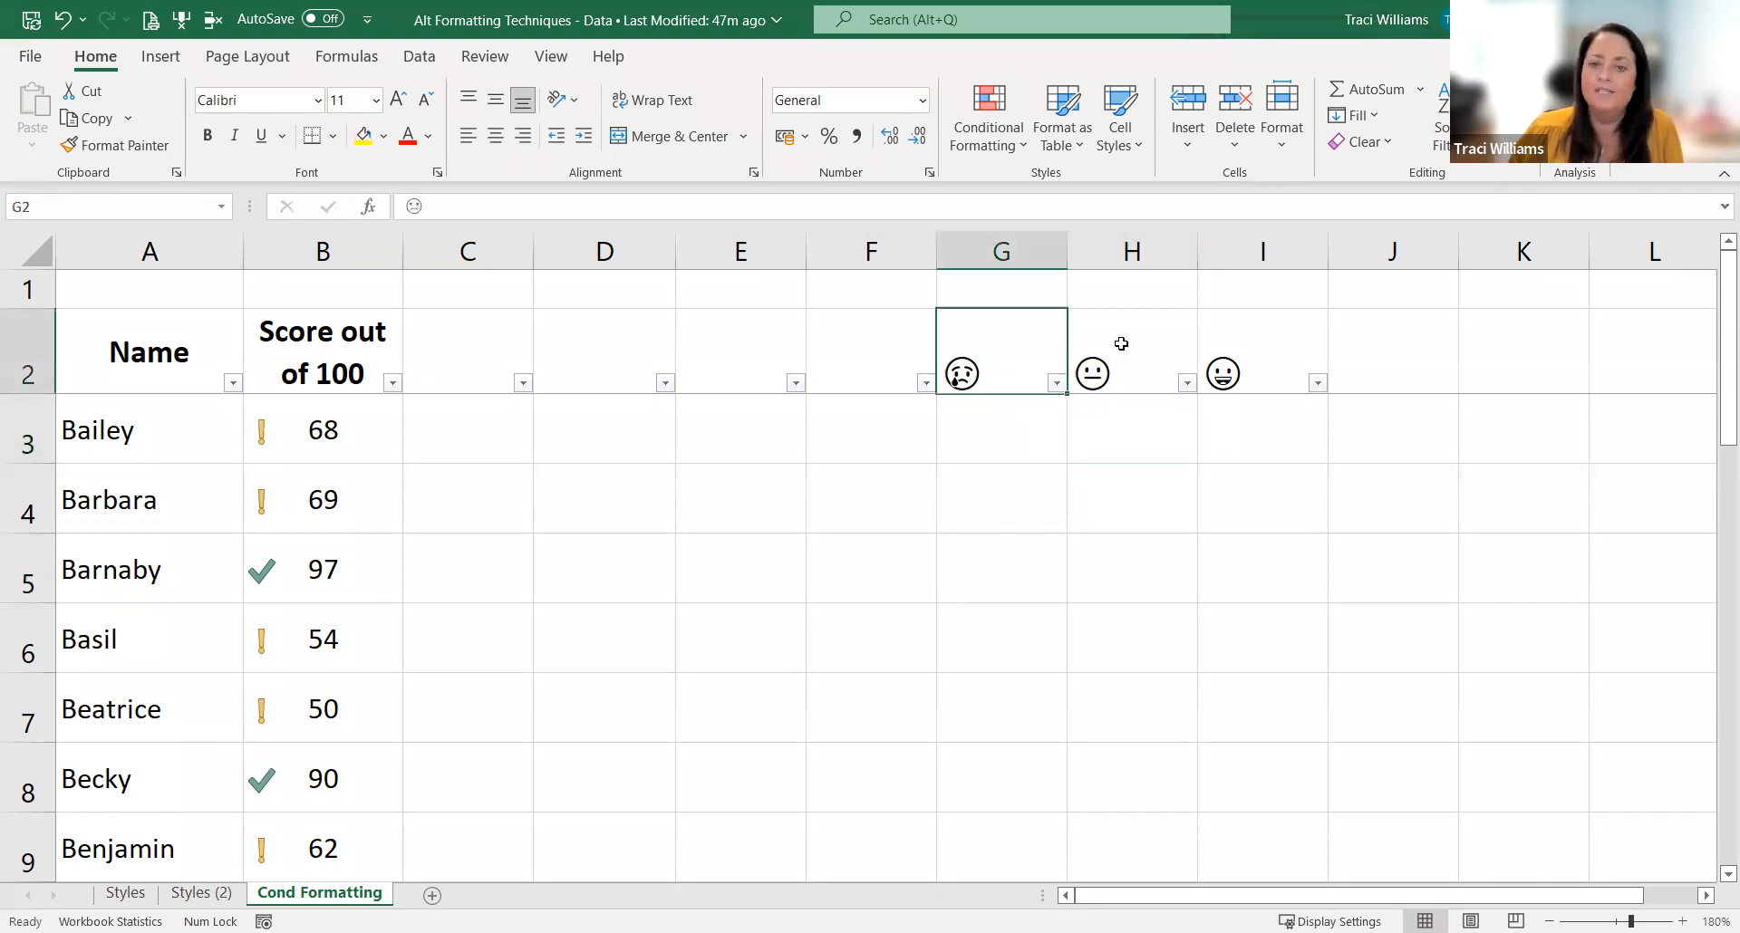
pyautogui.click(1124, 346)
pyautogui.click(1223, 349)
pyautogui.click(998, 350)
pyautogui.click(1167, 370)
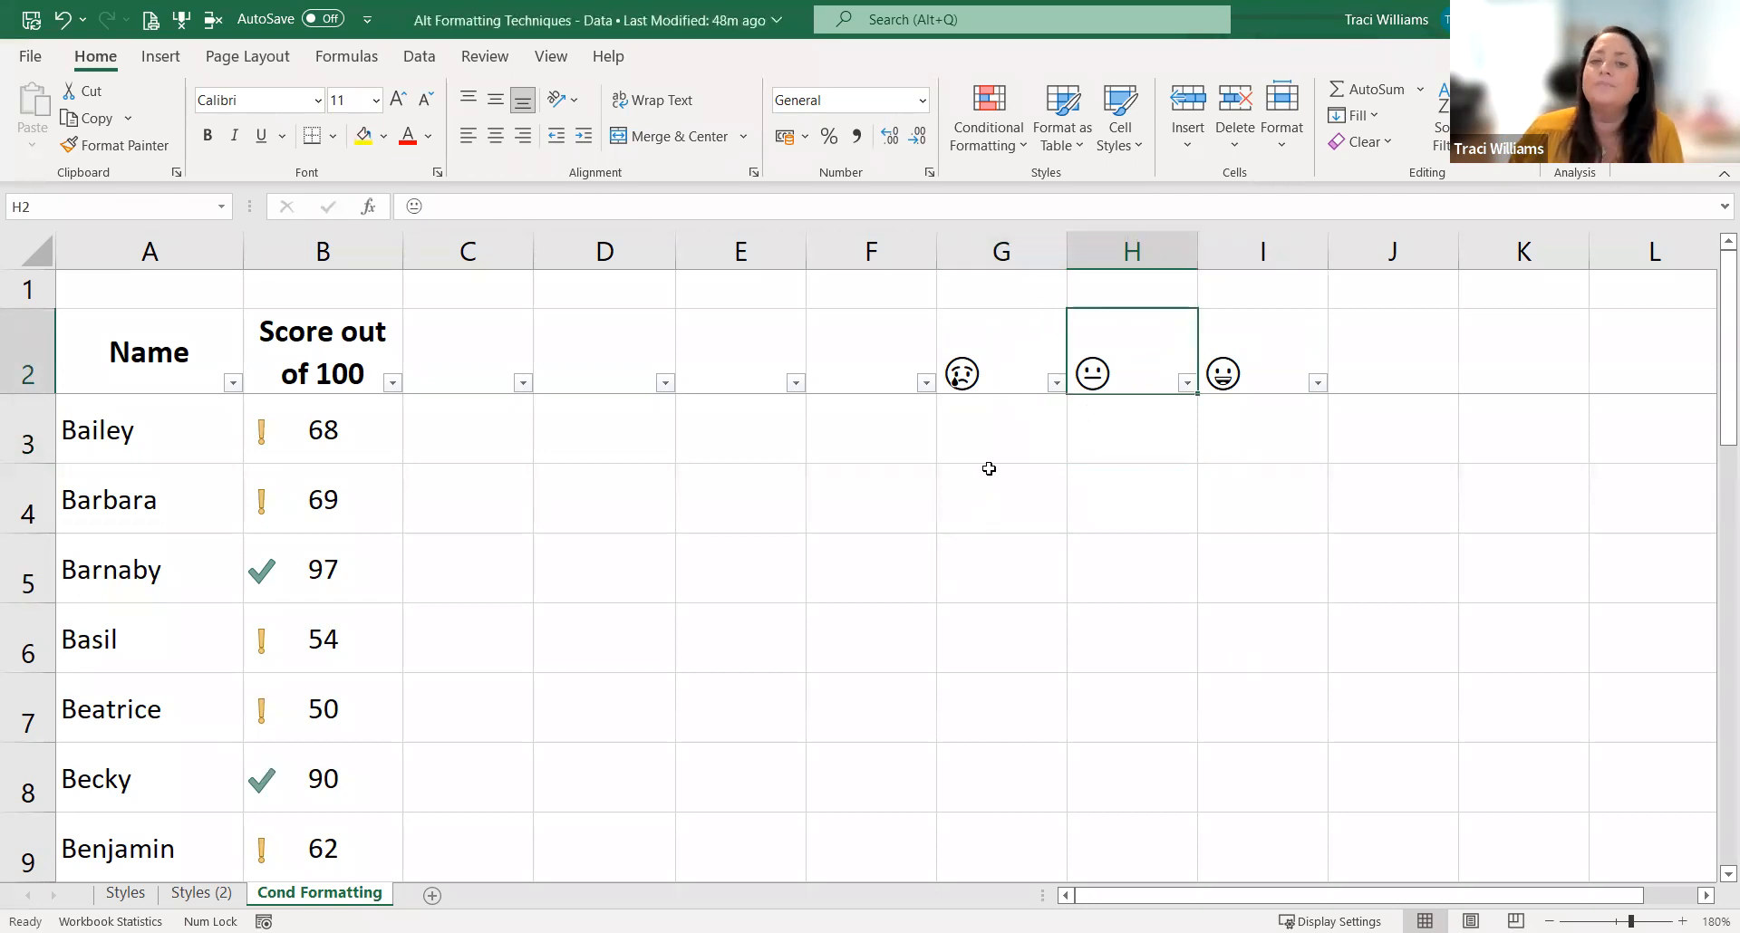
pyautogui.click(1022, 358)
pyautogui.click(1139, 346)
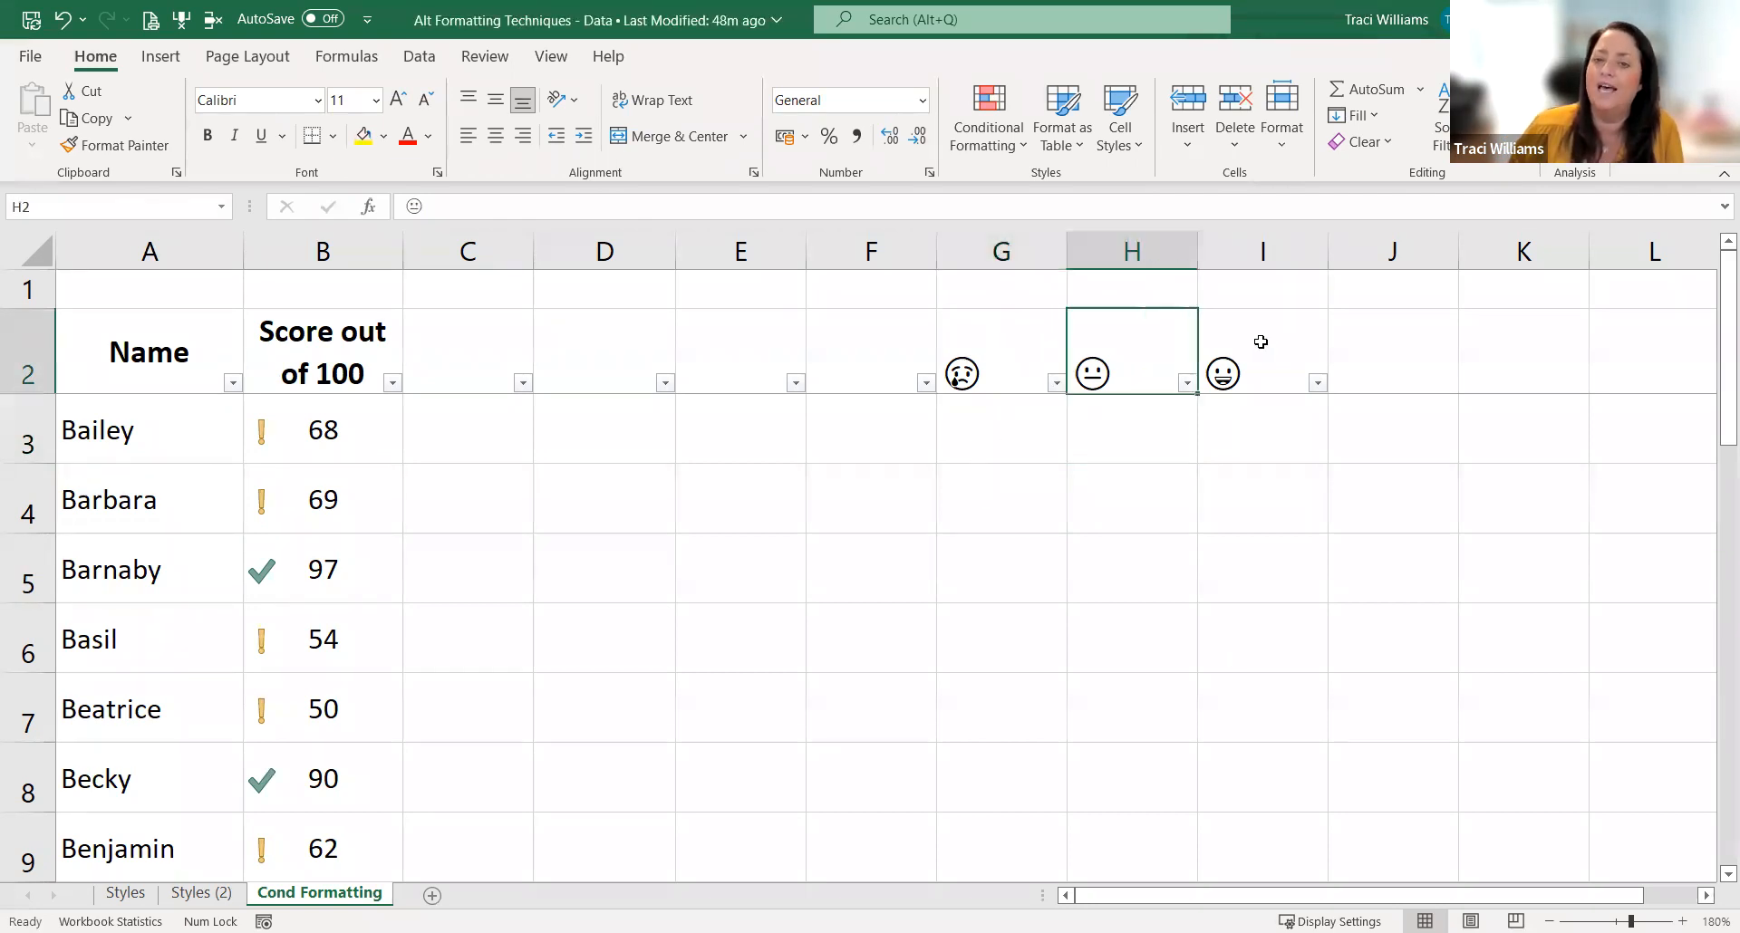
pyautogui.click(1261, 342)
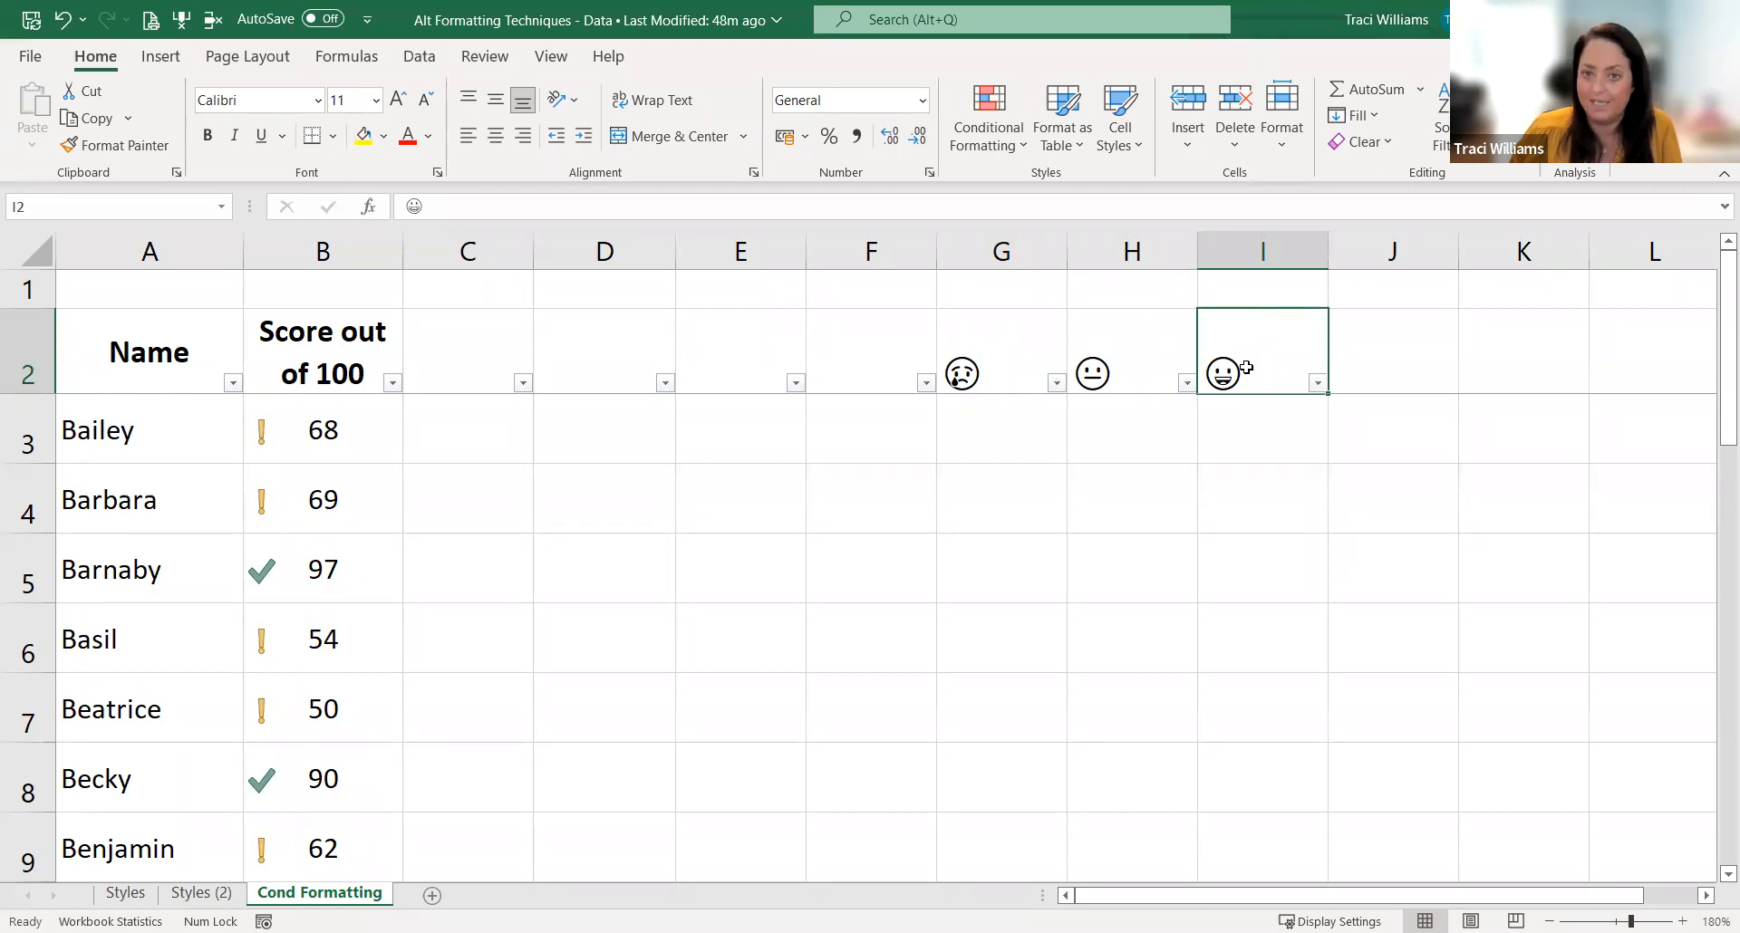
pyautogui.click(989, 341)
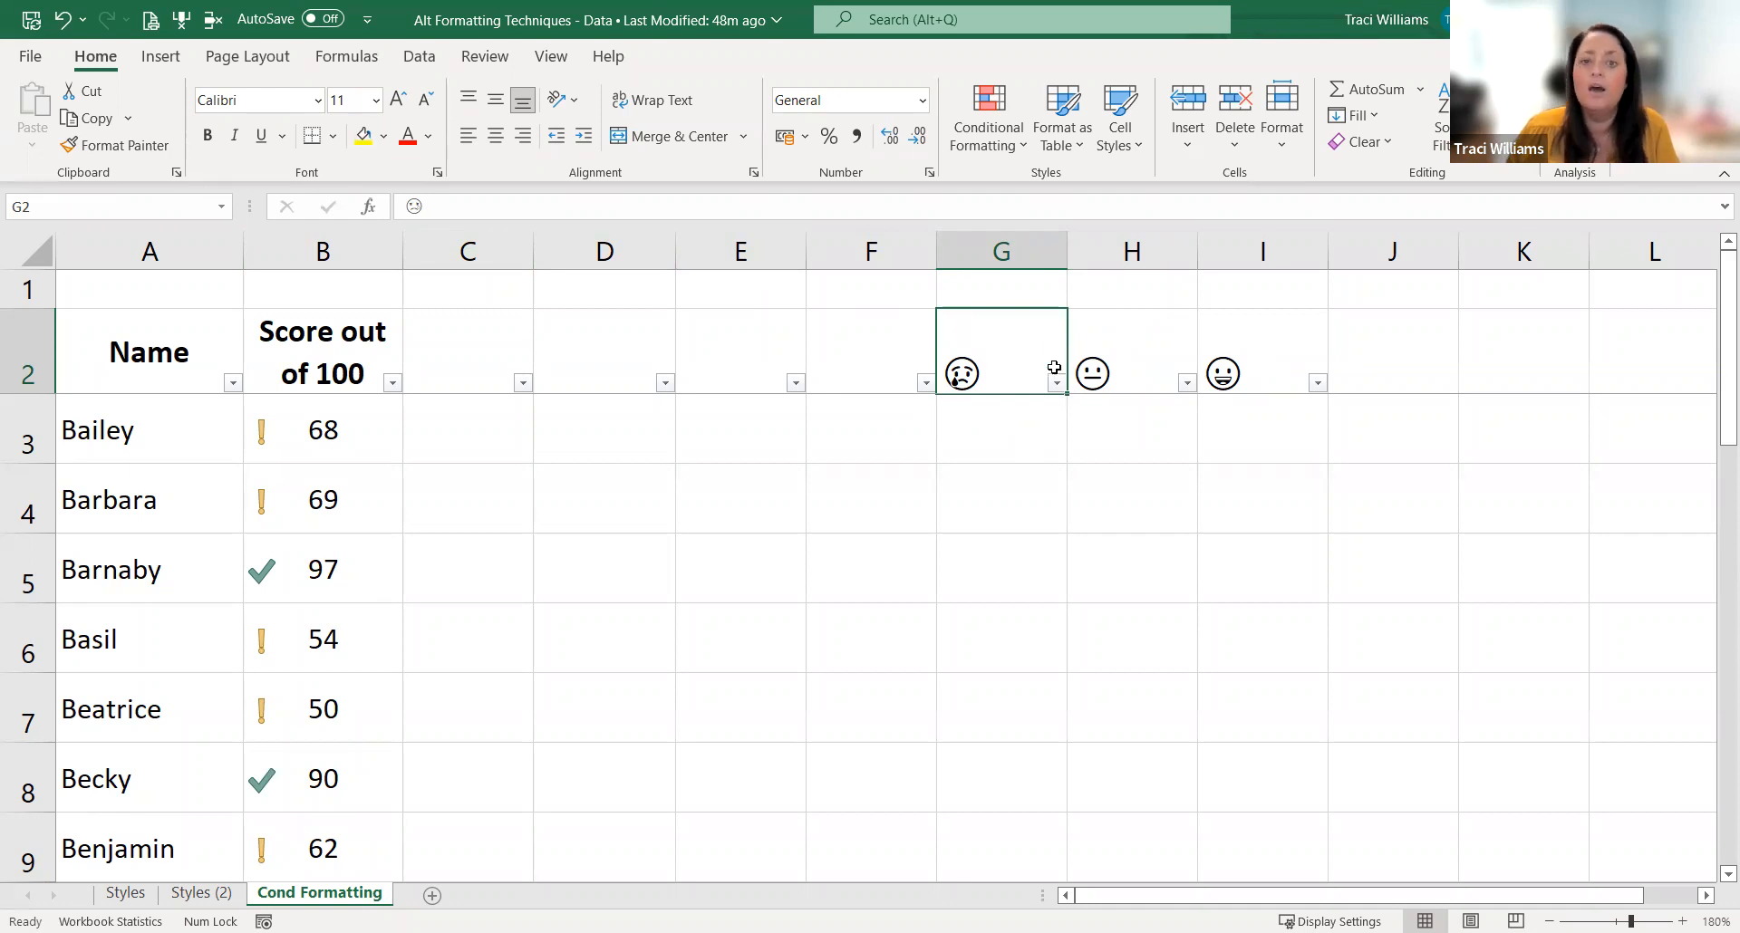
pyautogui.click(1117, 362)
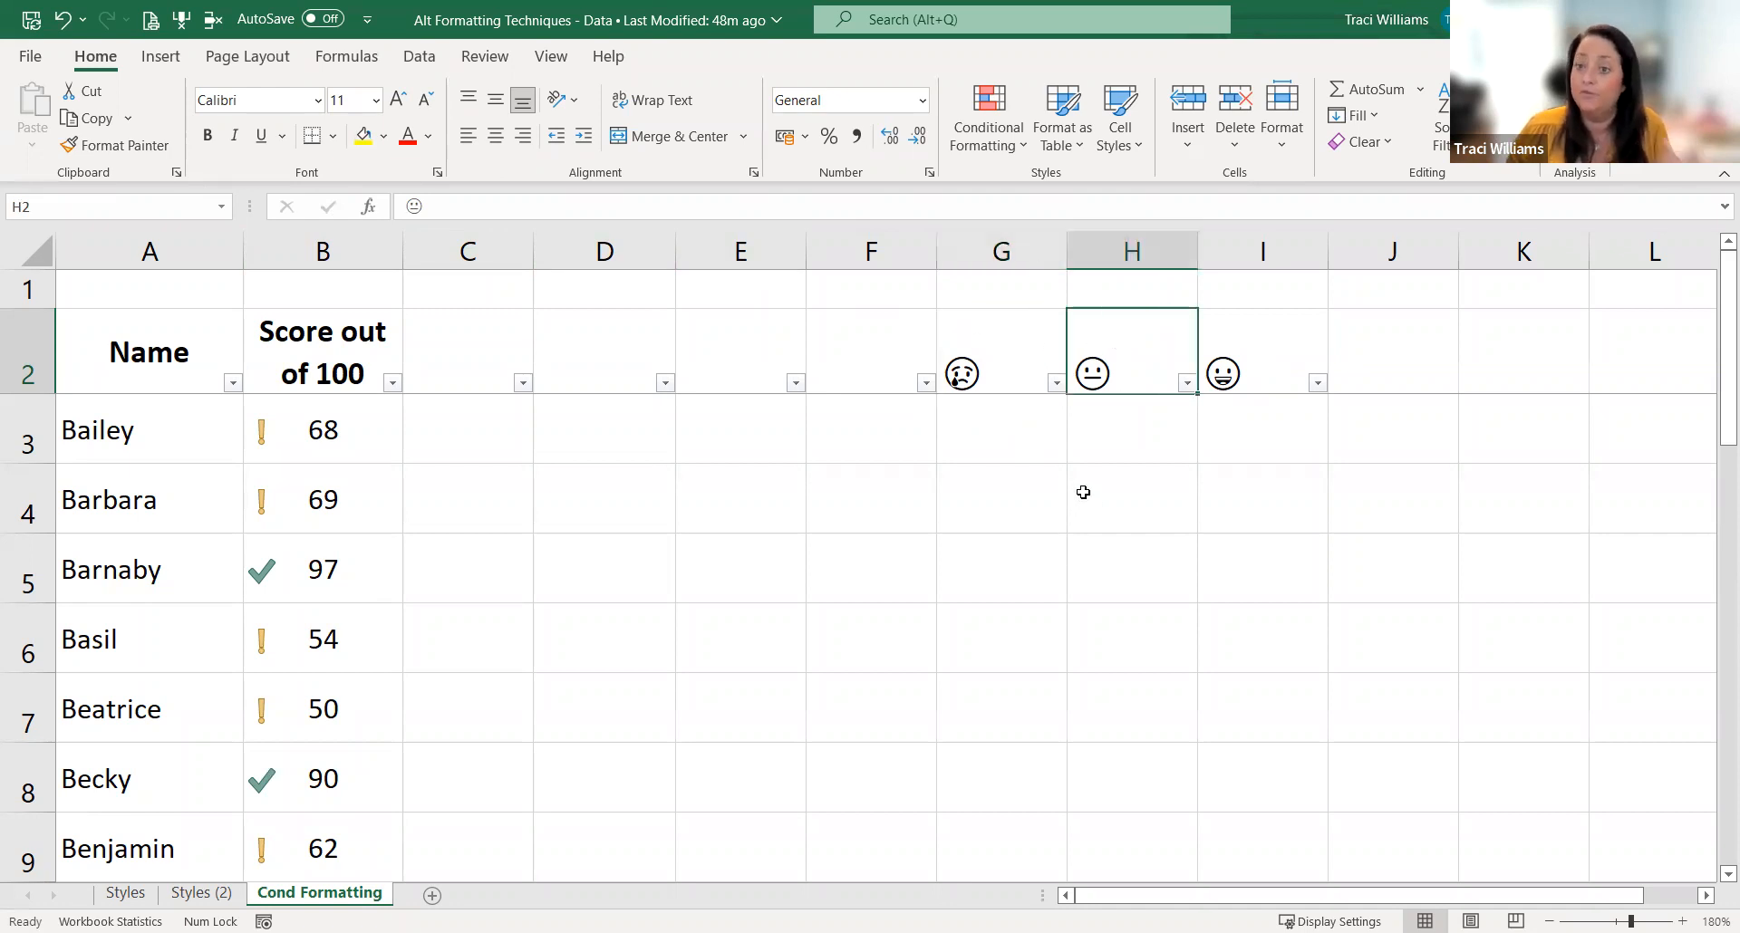
pyautogui.click(1291, 359)
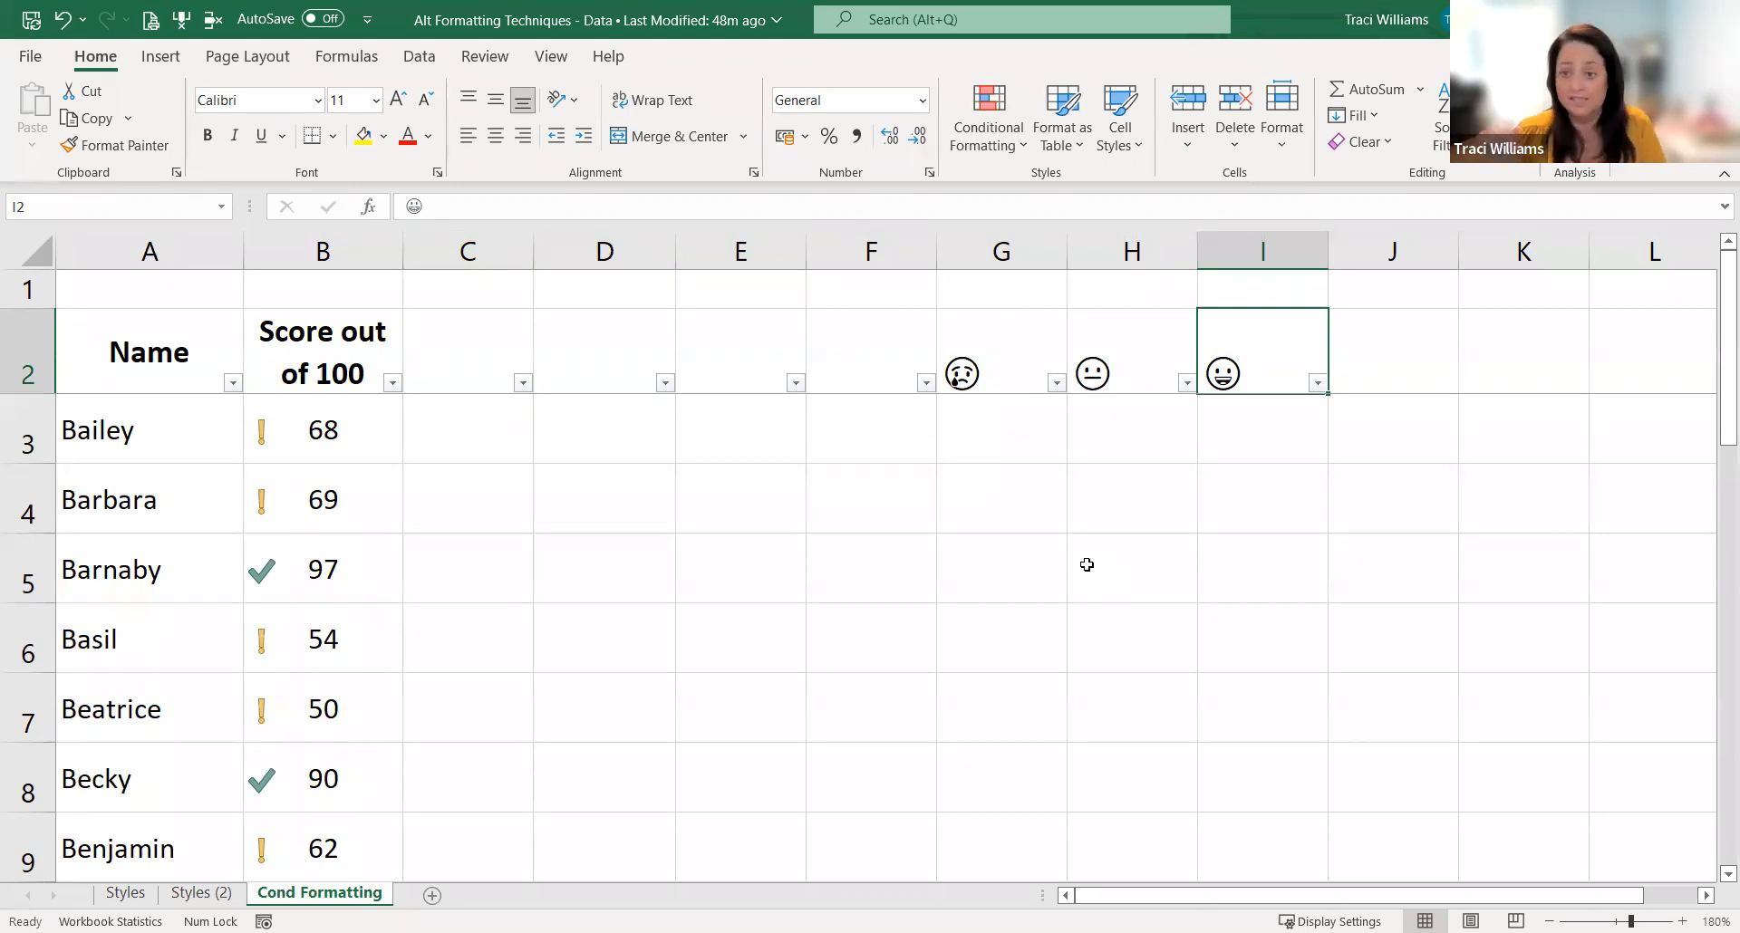
# Step: Name the crying face cell G2 "Sad" and the neutral face cell H2 "Neutral"
pyautogui.click(983, 340)
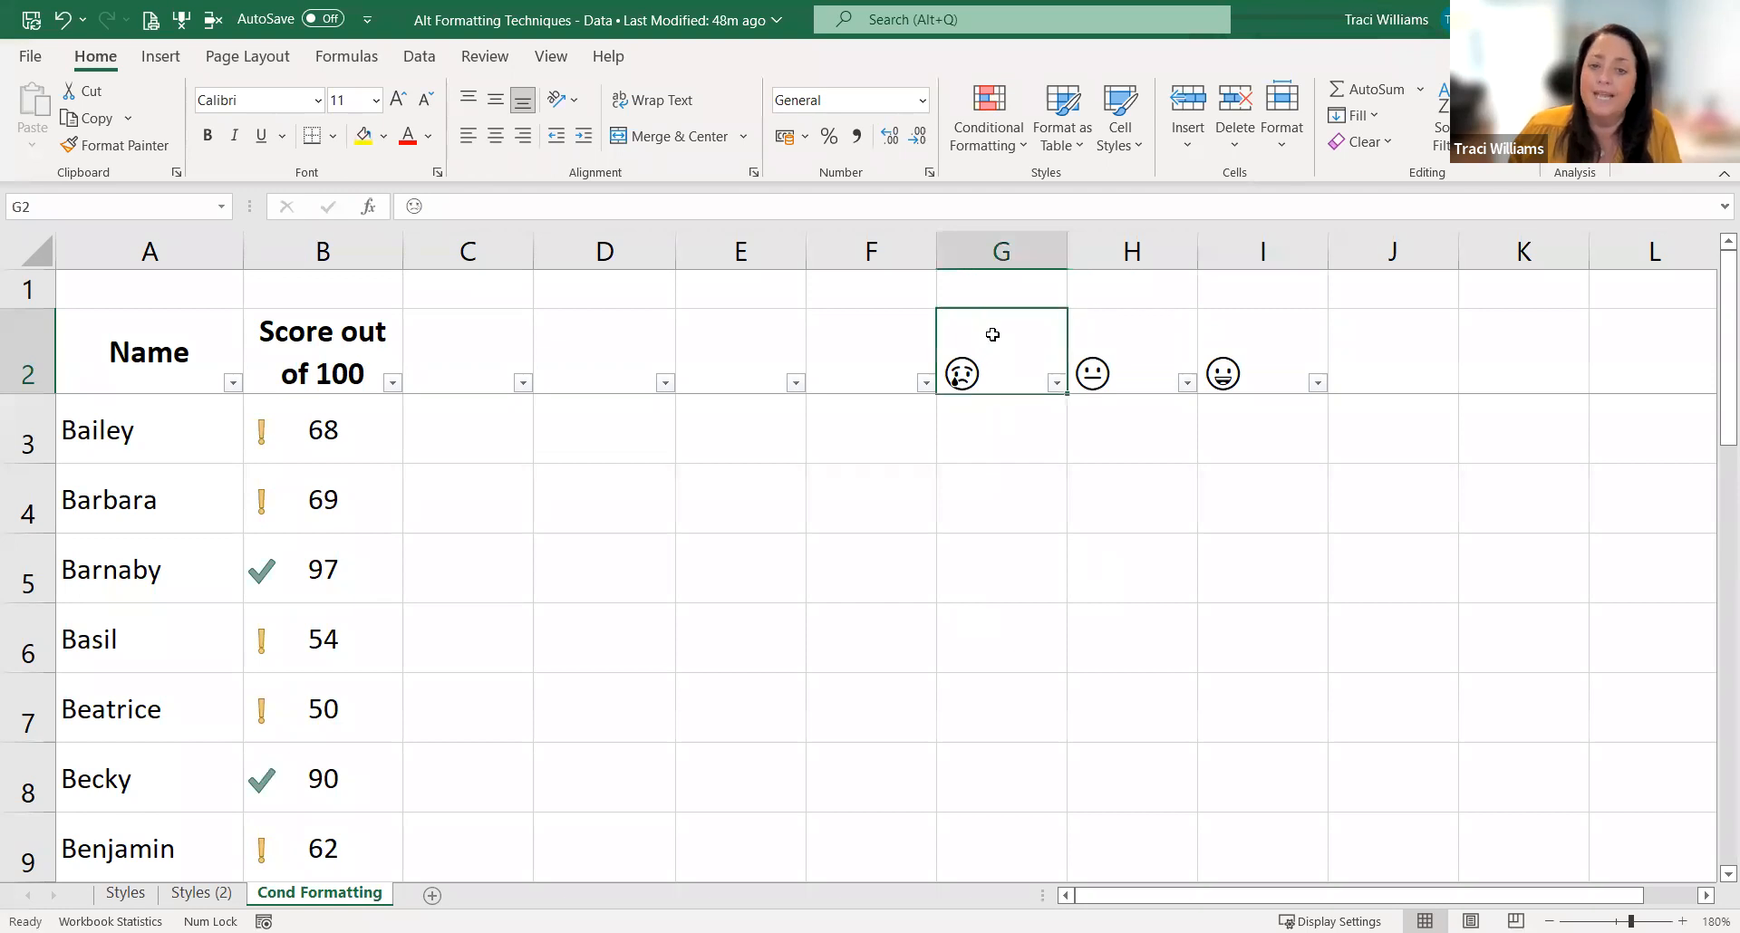
pyautogui.click(46, 205)
pyautogui.write('Sad')
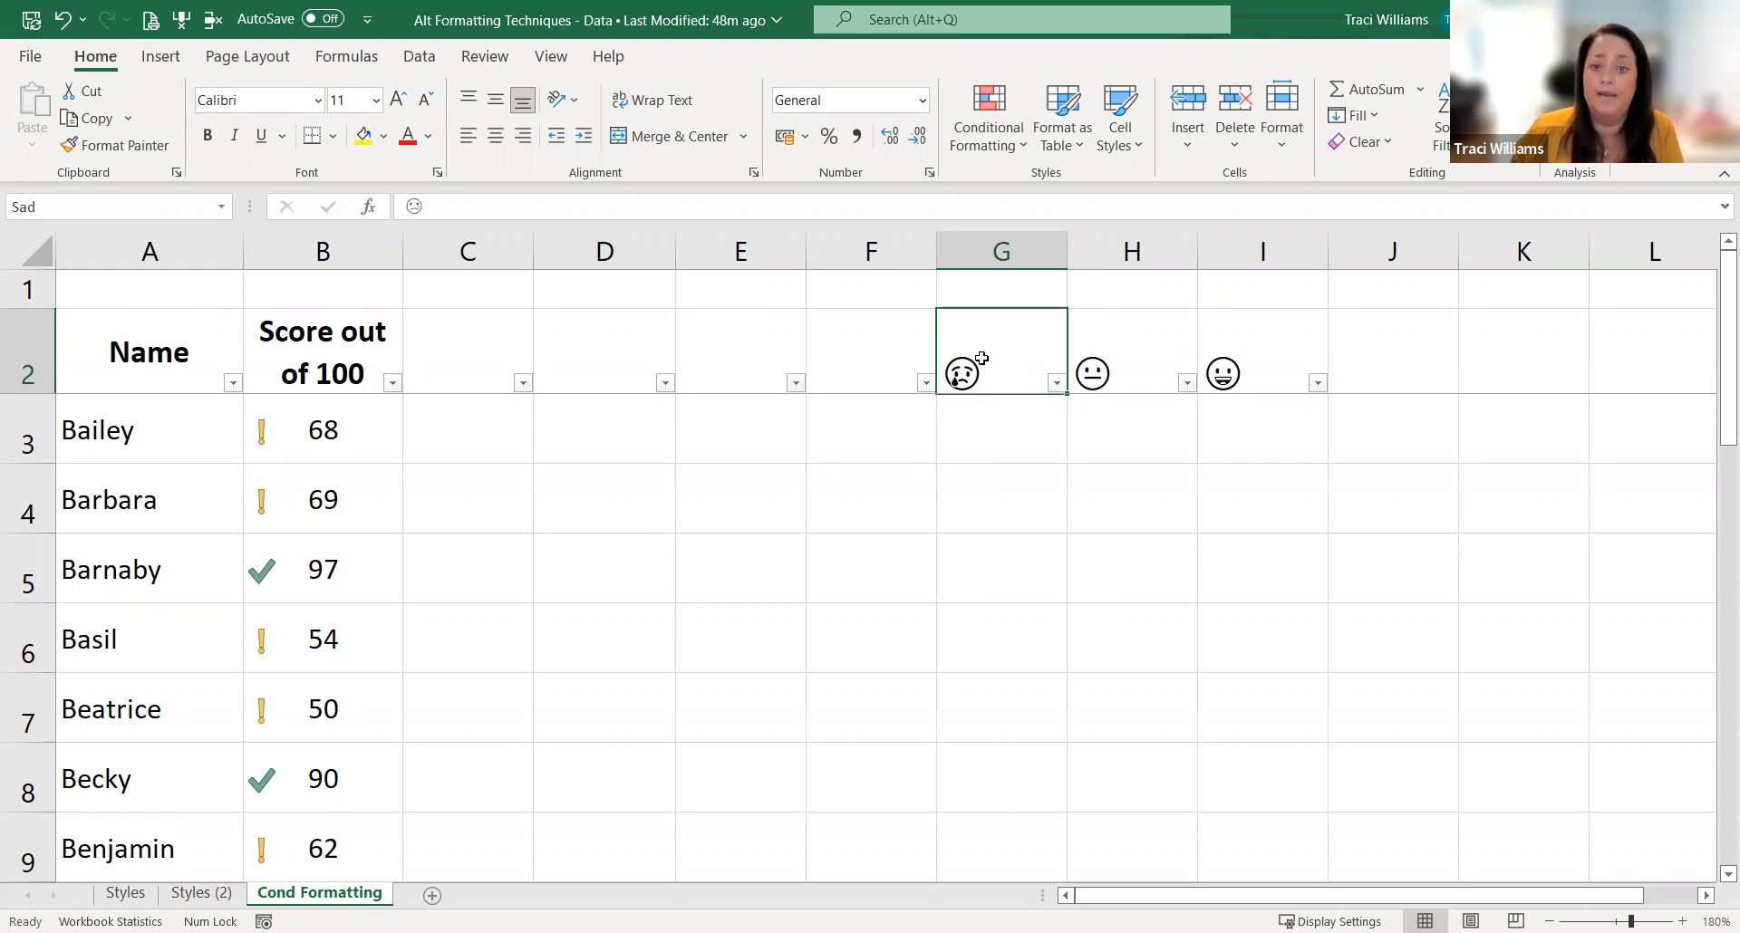
pyautogui.click(1144, 364)
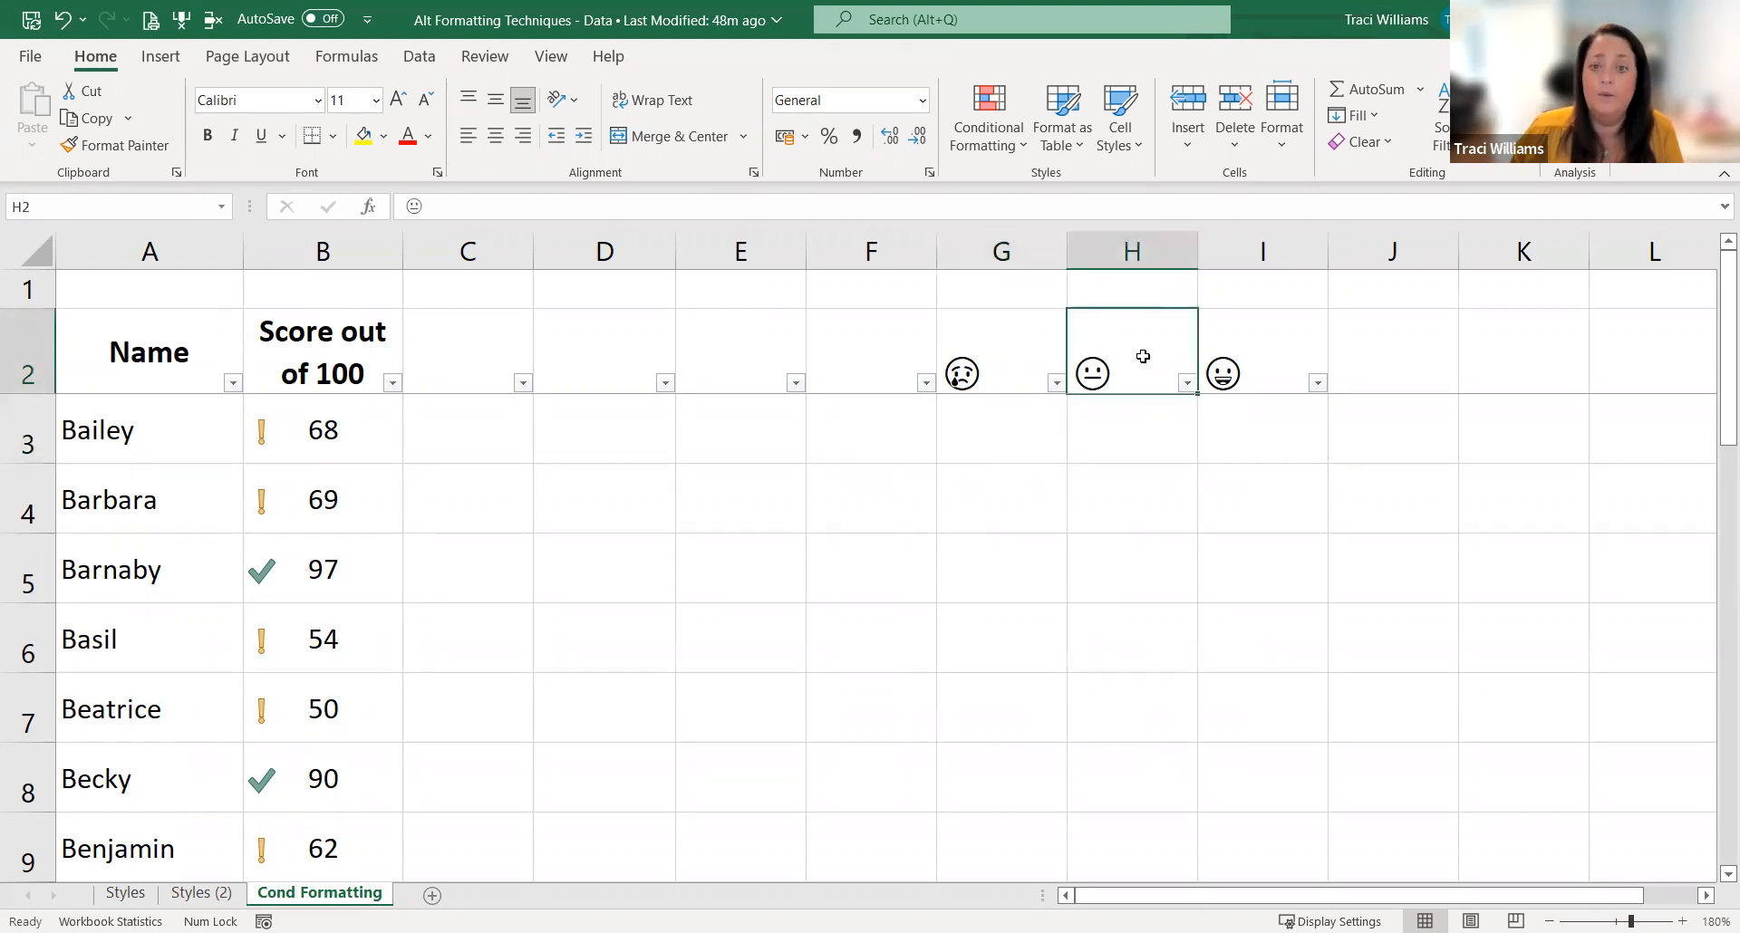
pyautogui.click(199, 204)
pyautogui.write('Neutral')
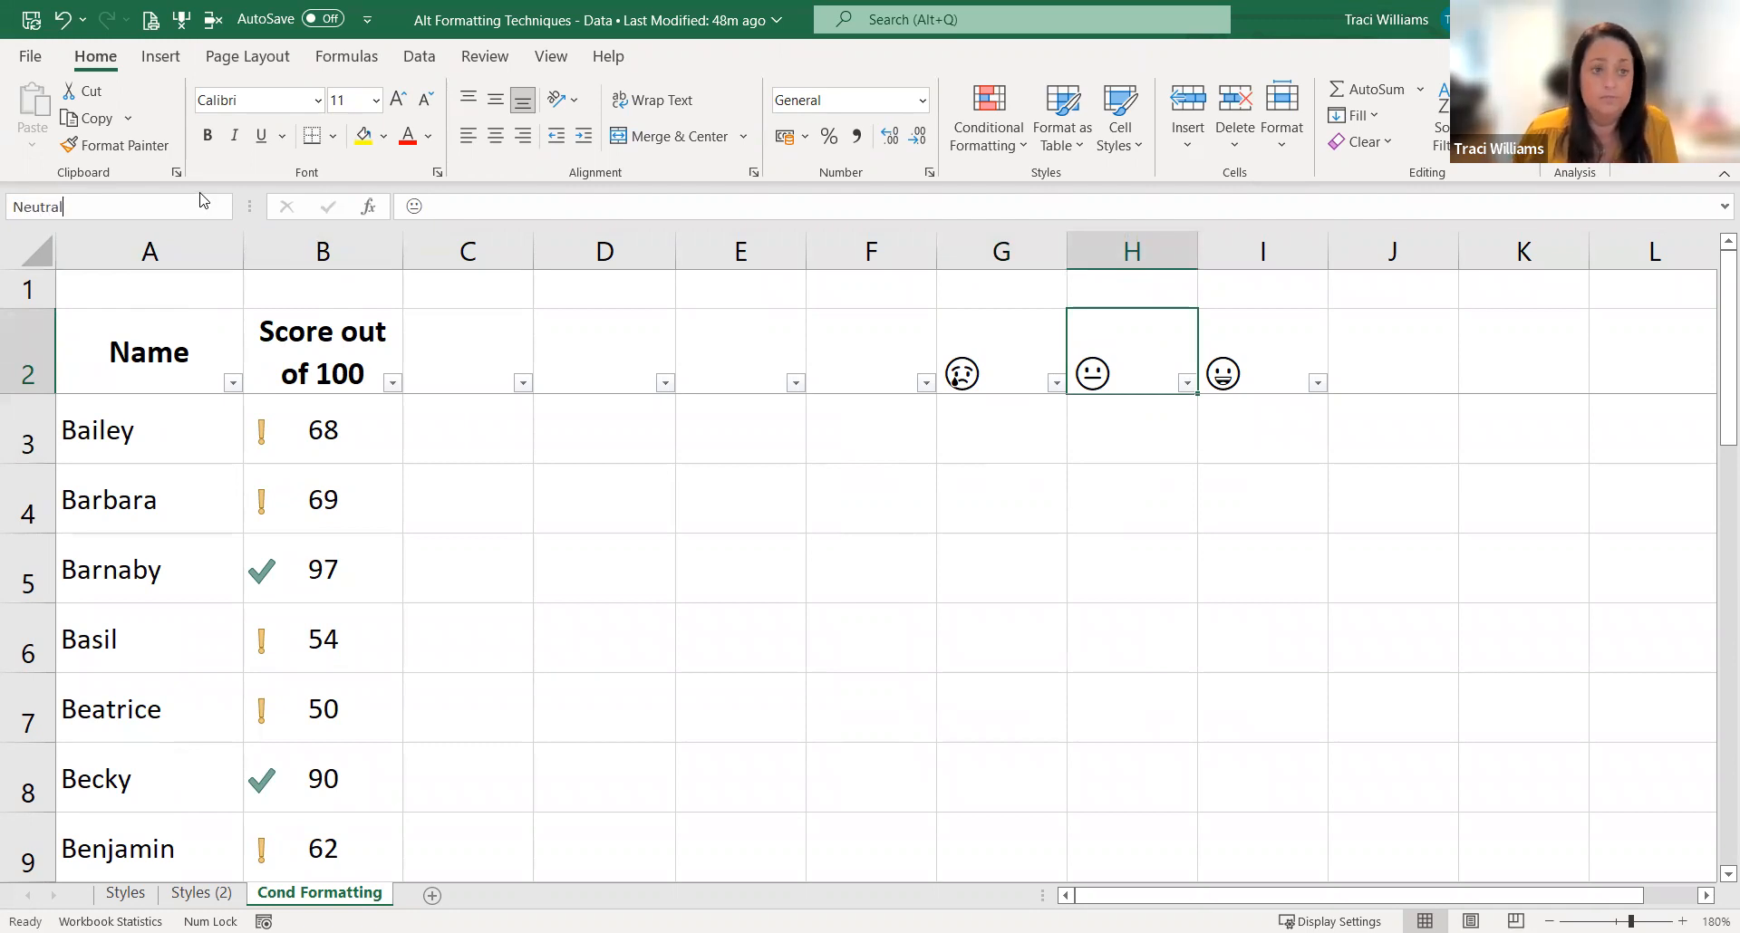
pyautogui.press('Return')
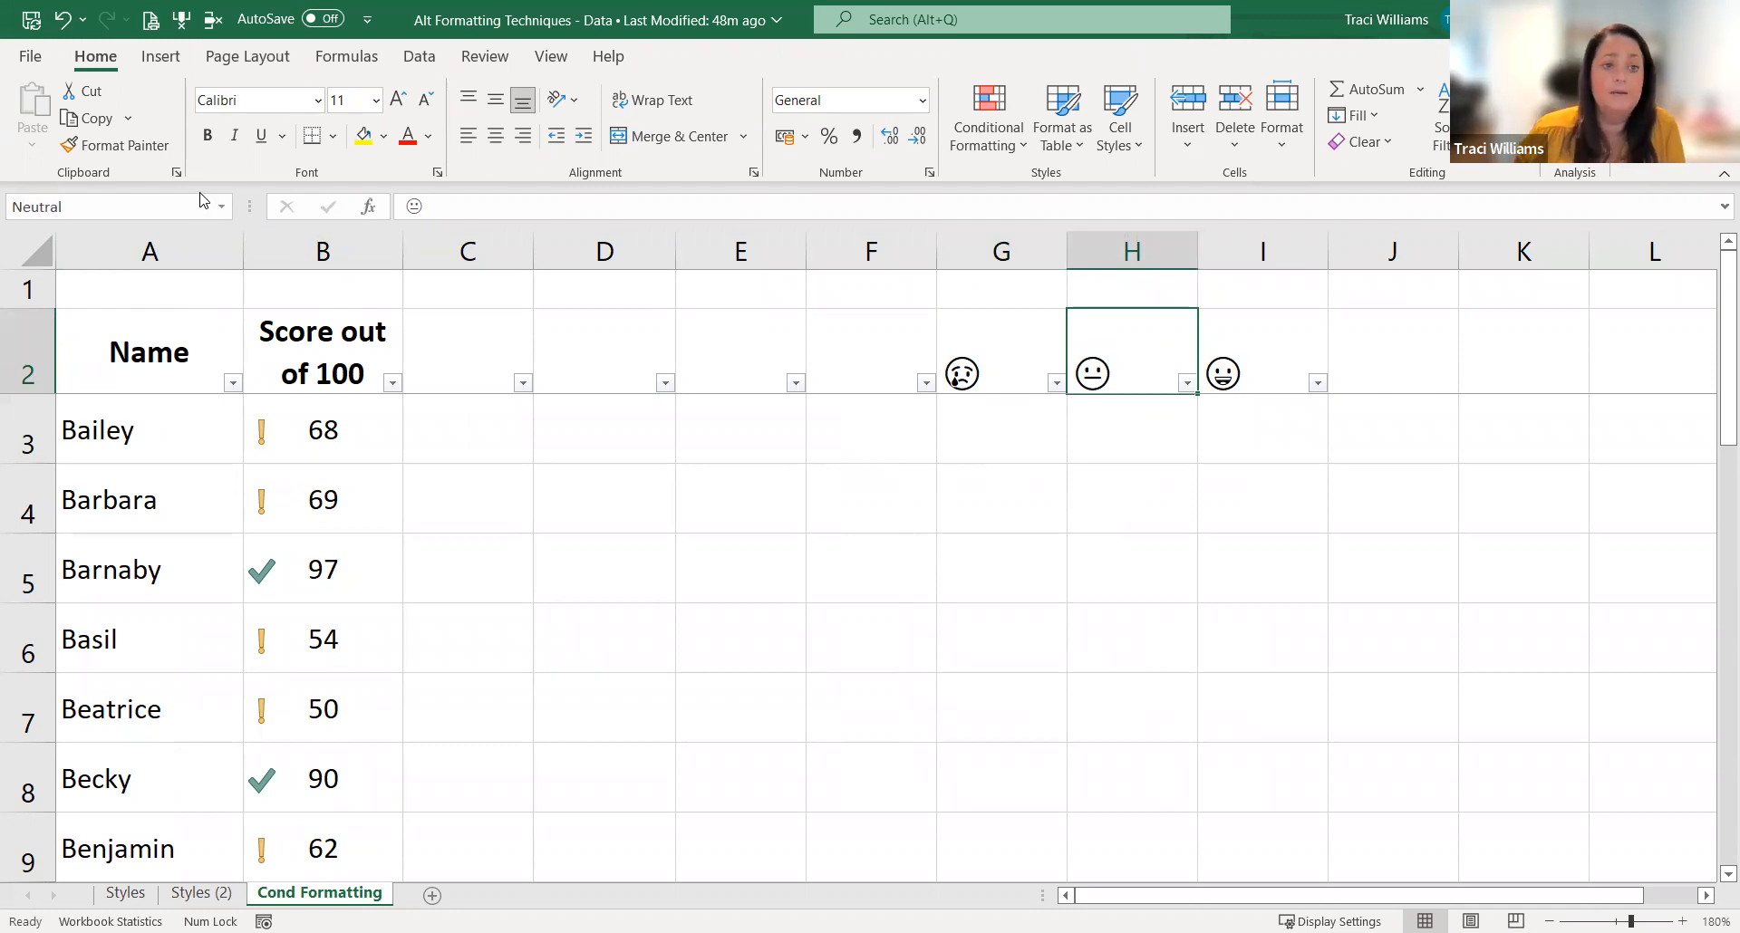
# Step: Define the name "Happy" for the grinning face cell I2
pyautogui.click(1232, 348)
pyautogui.click(156, 204)
pyautogui.write('H')
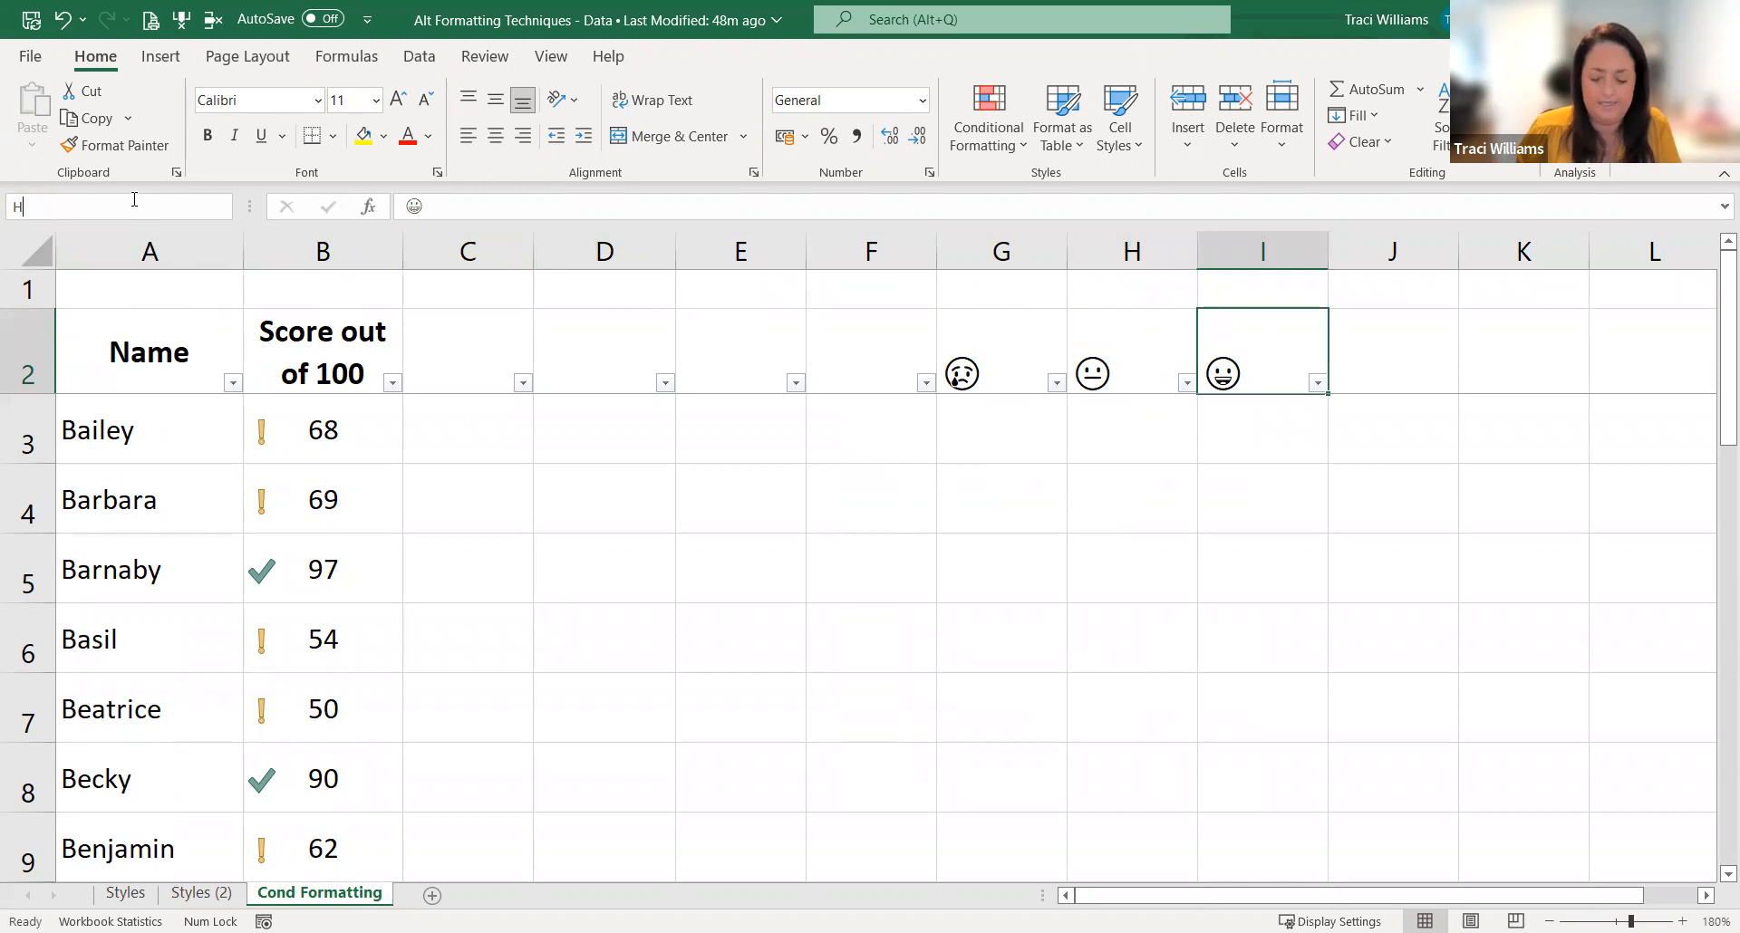
pyautogui.write('appy')
pyautogui.press('Return')
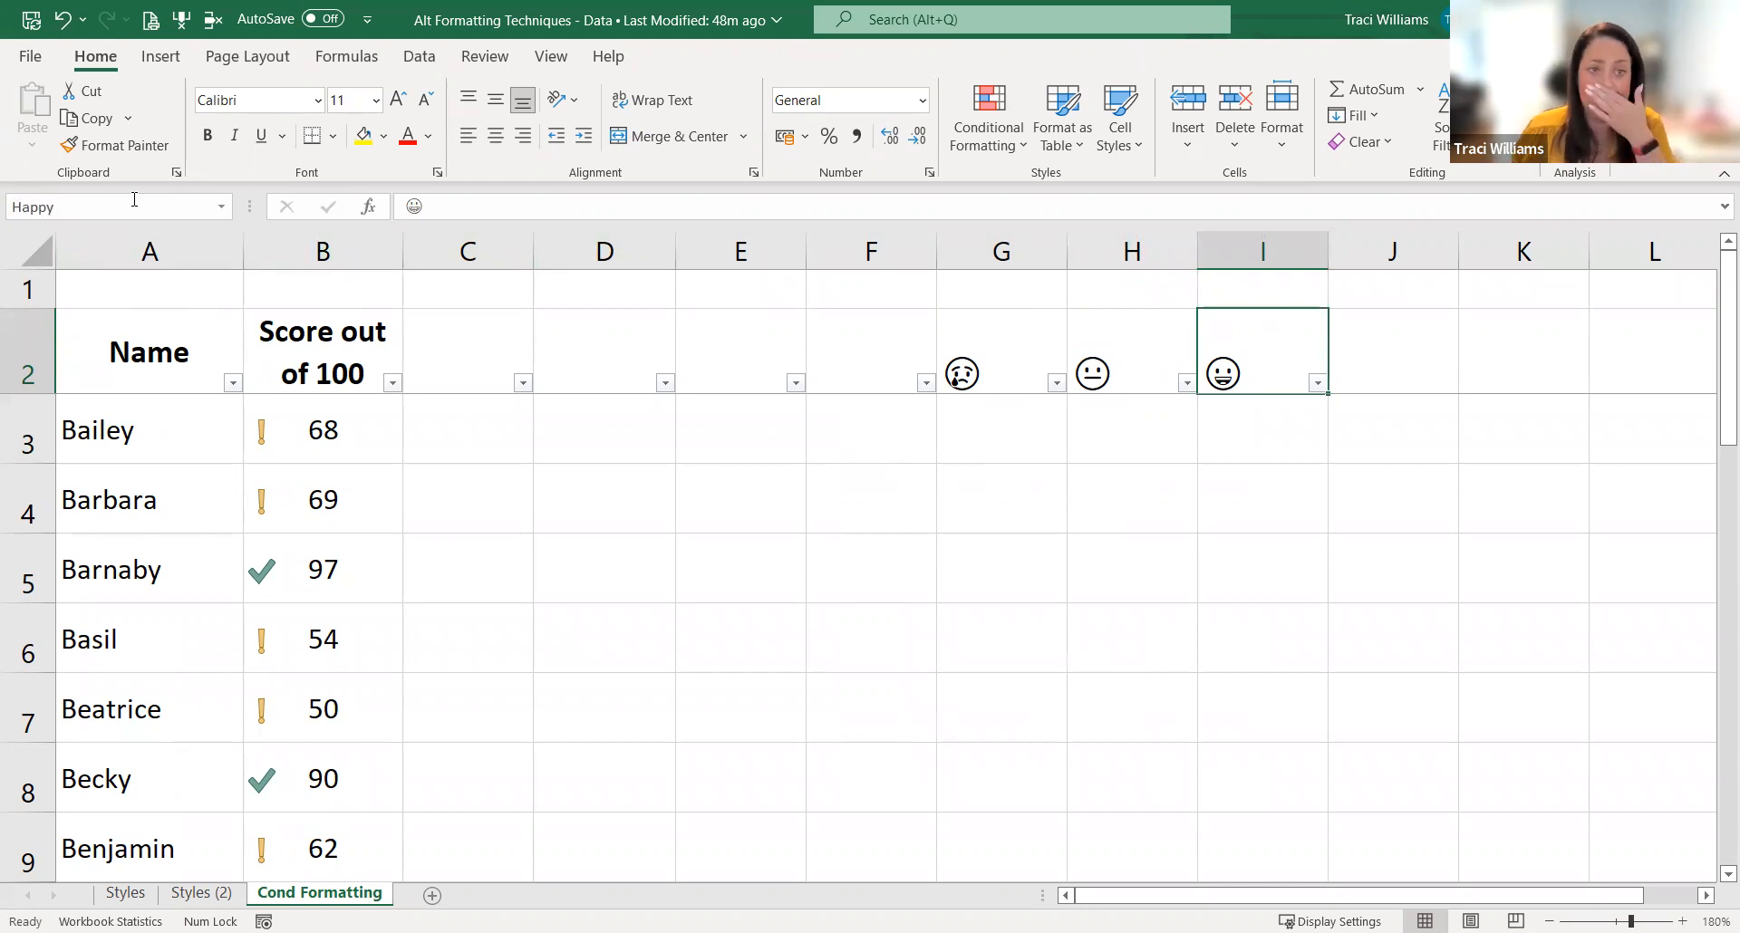
# Step: Check the names of the emoji cells and jump to the Happy cell from the list of defined names
pyautogui.click(995, 351)
pyautogui.click(1235, 344)
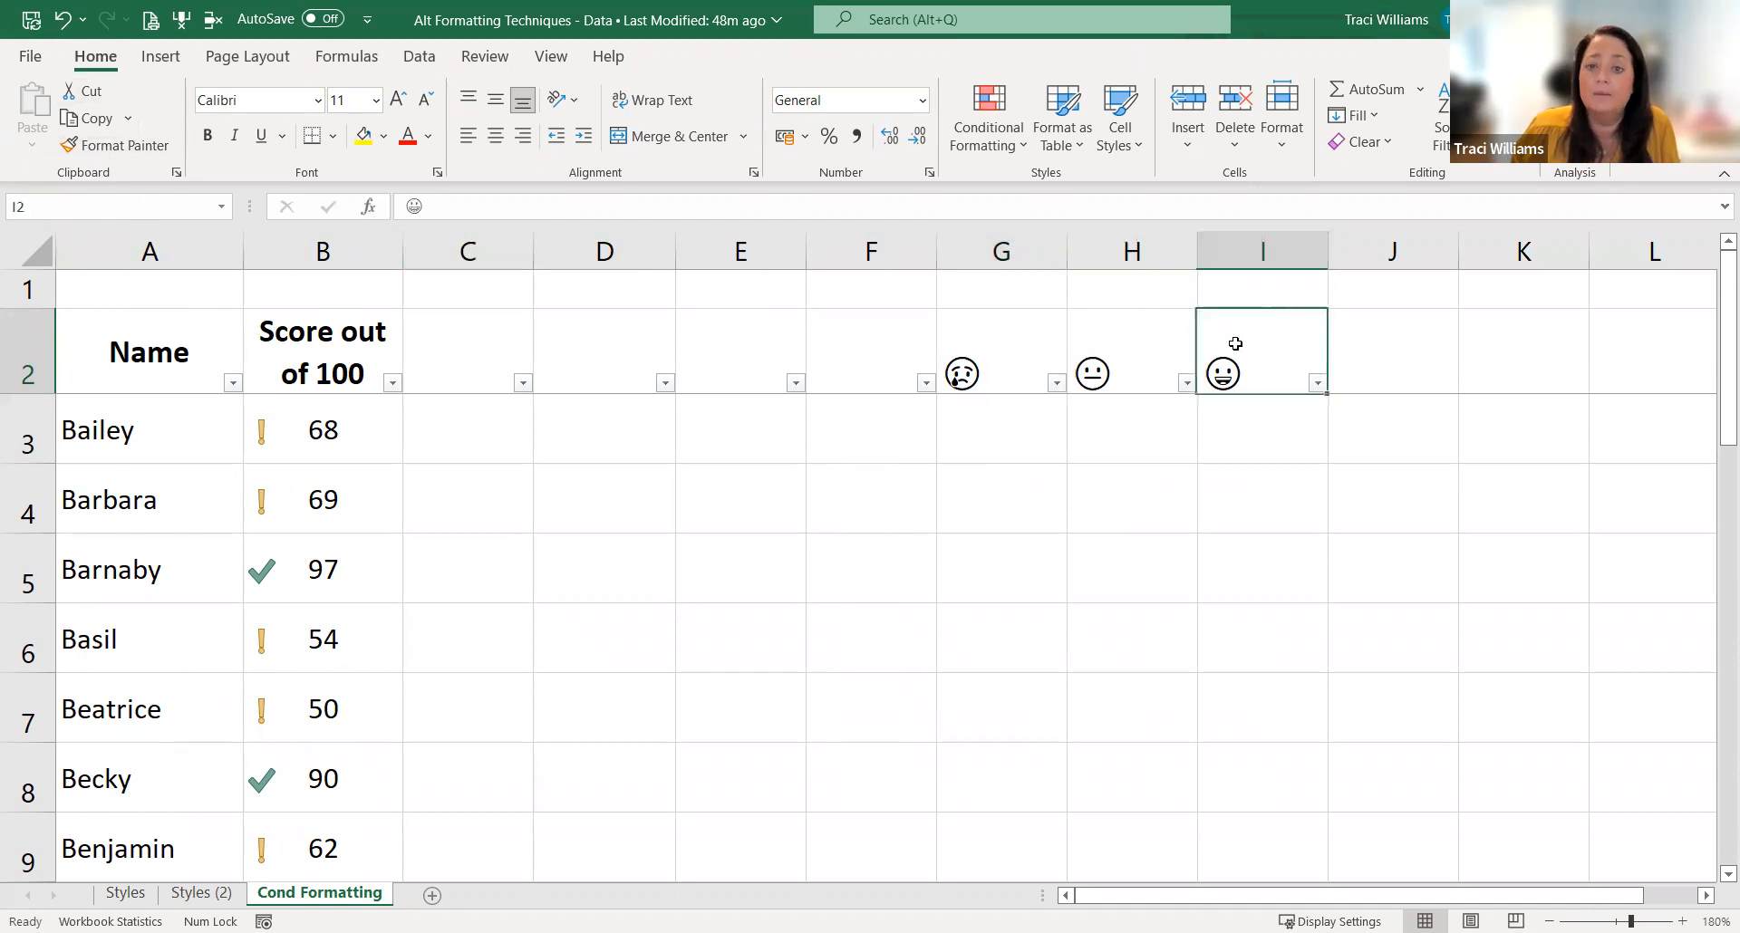
pyautogui.click(998, 350)
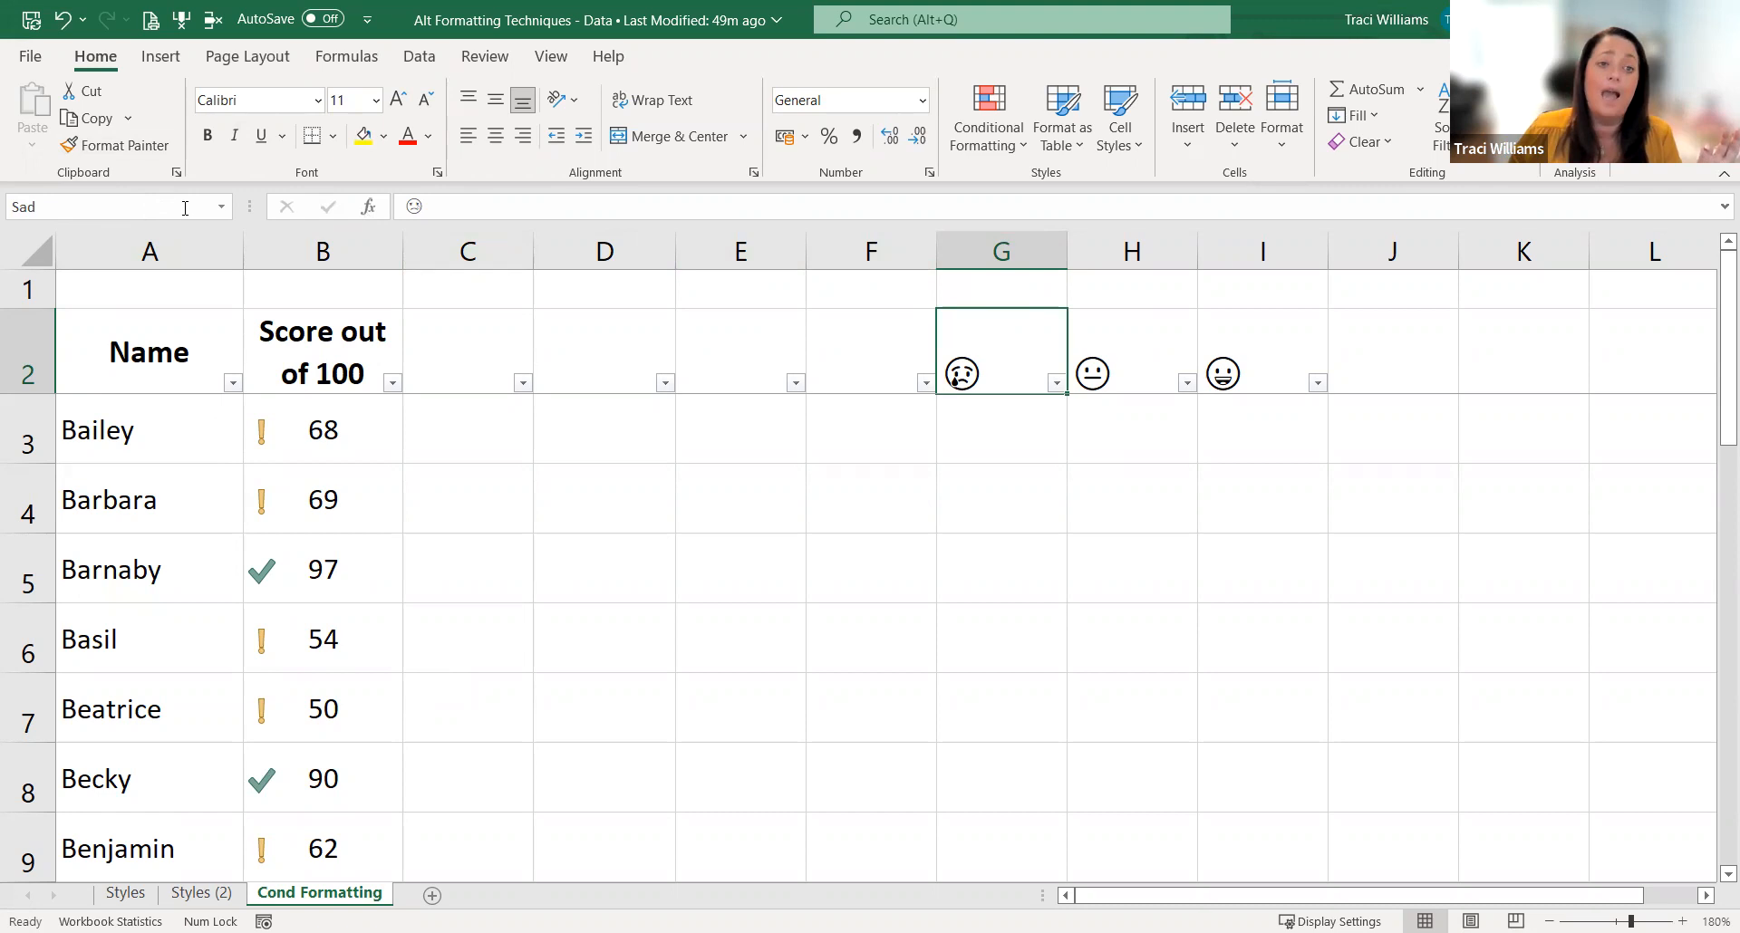
pyautogui.click(222, 214)
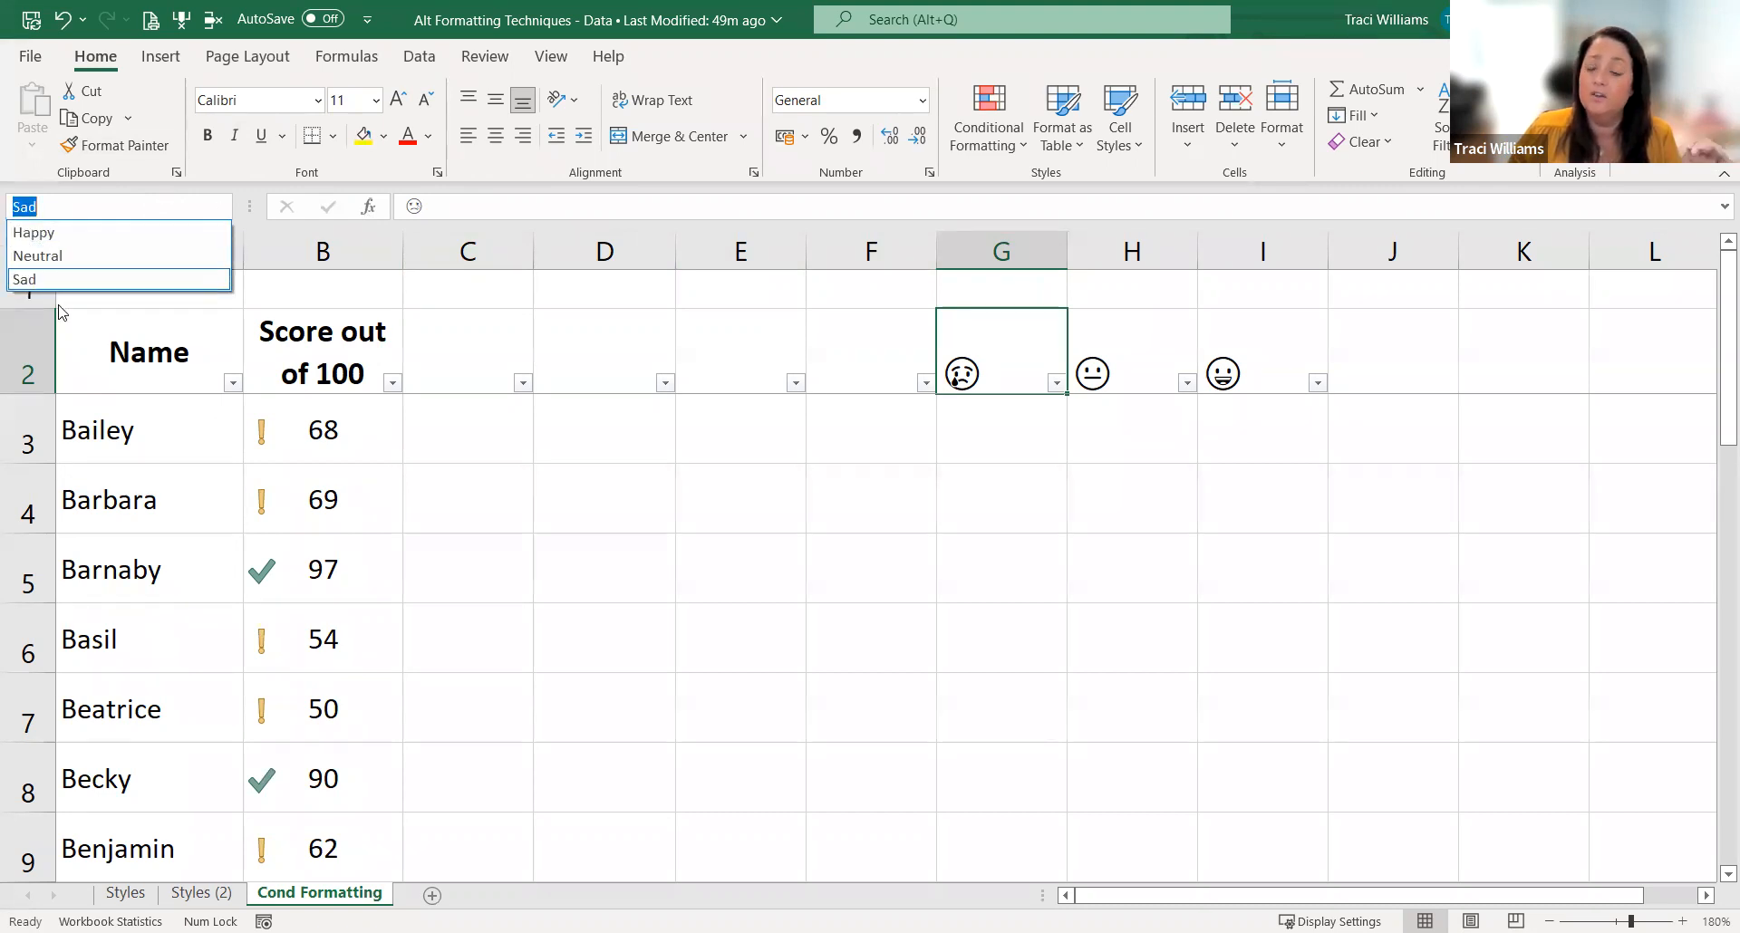
pyautogui.click(37, 238)
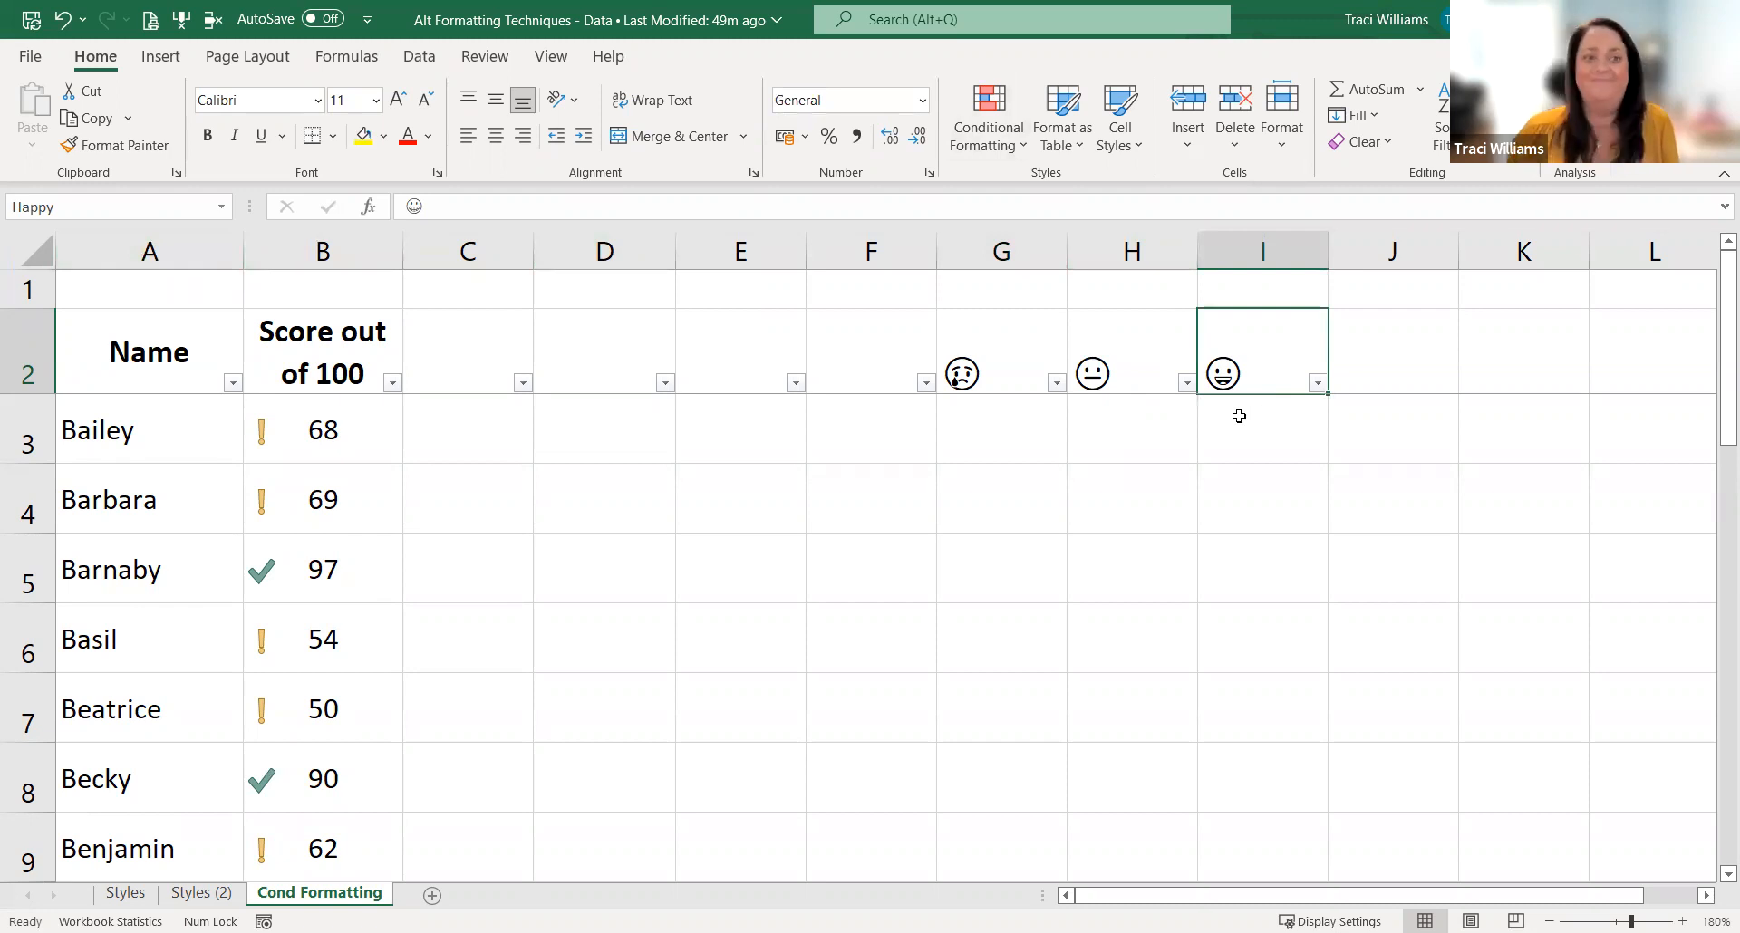
pyautogui.click(1007, 357)
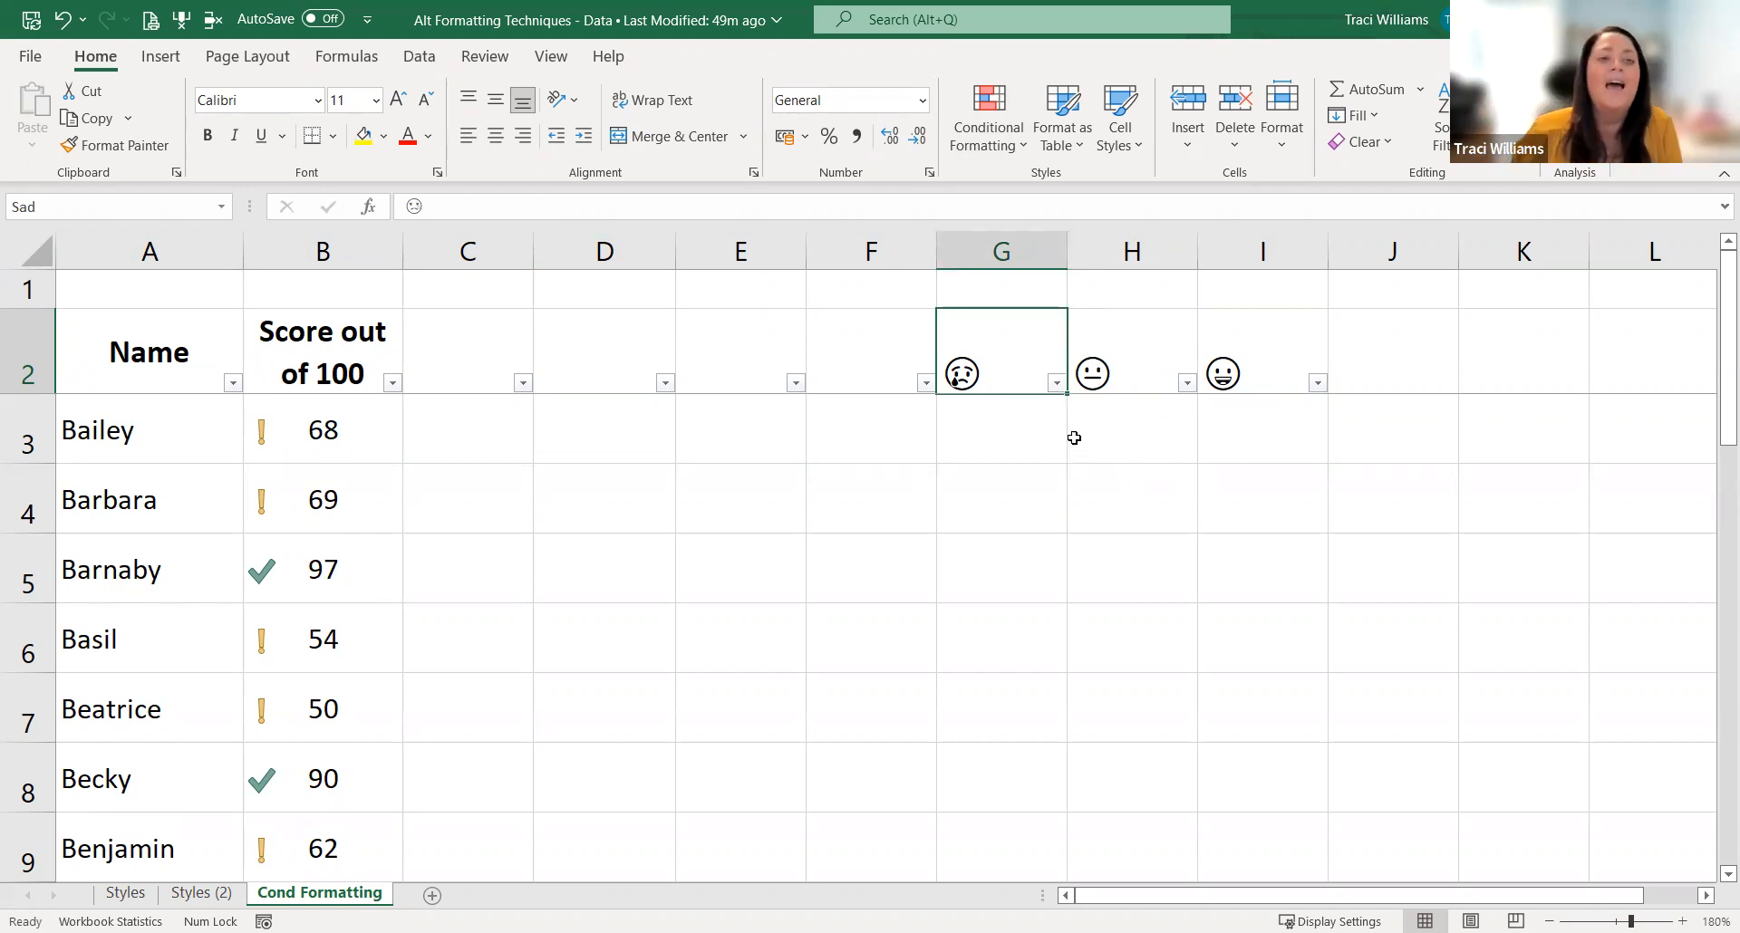
# Step: Review the workbook's defined names in the Name Manager without editing them
pyautogui.click(378, 59)
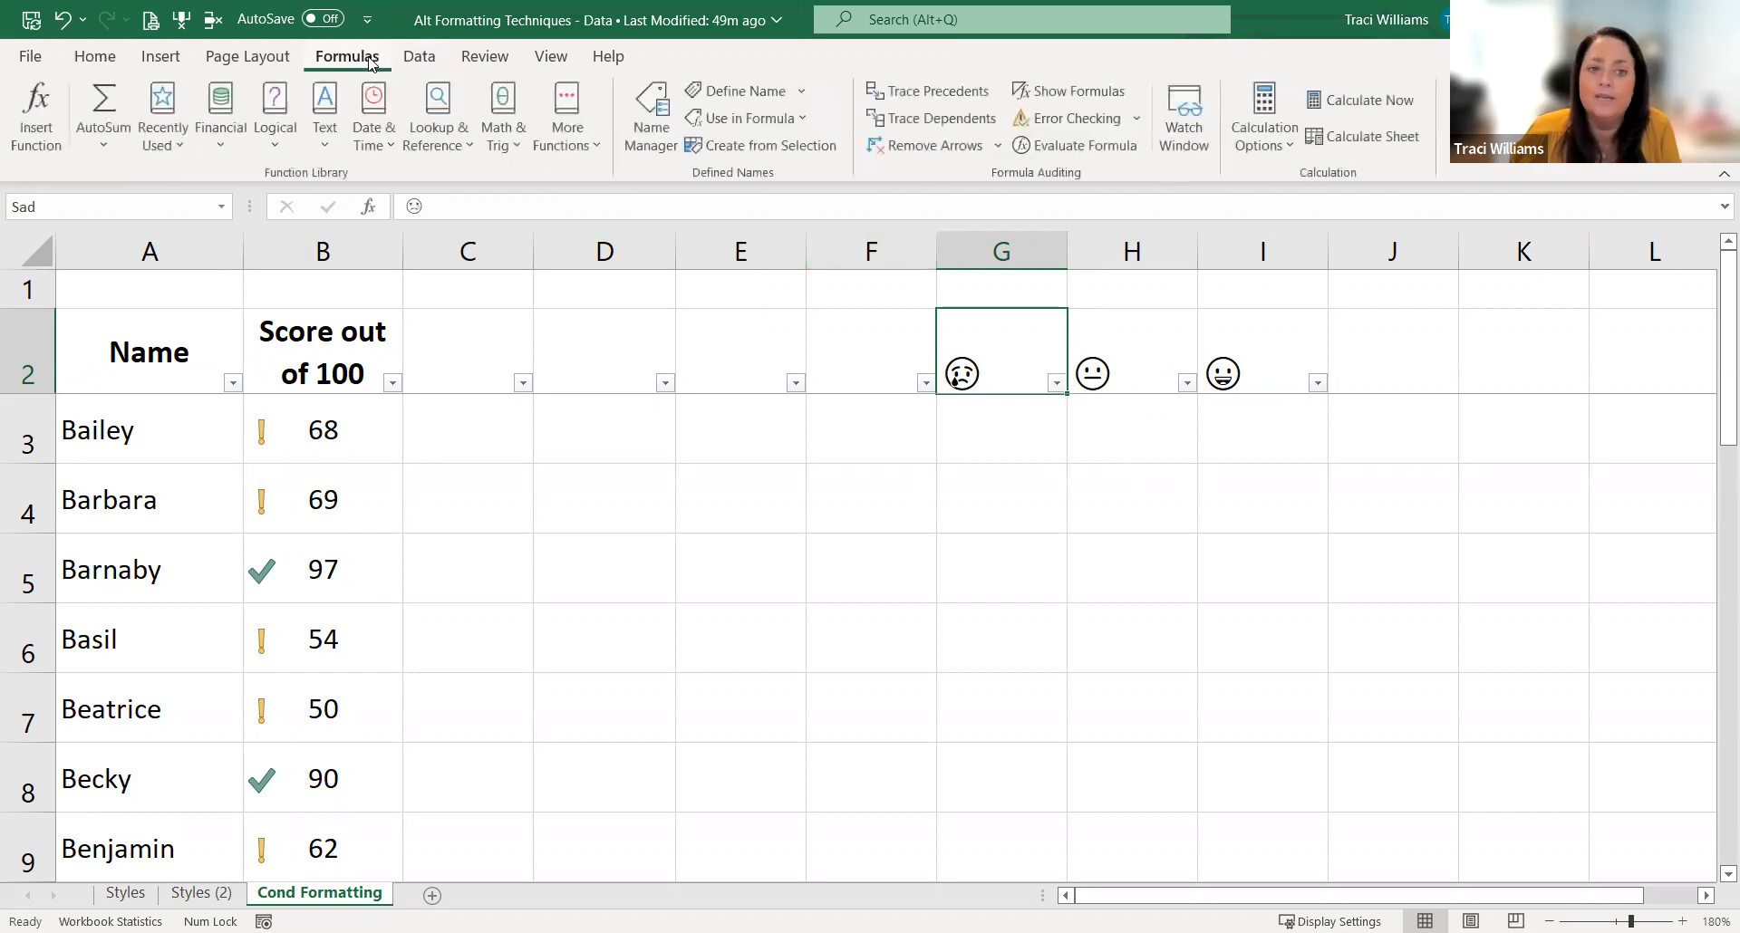
pyautogui.click(661, 118)
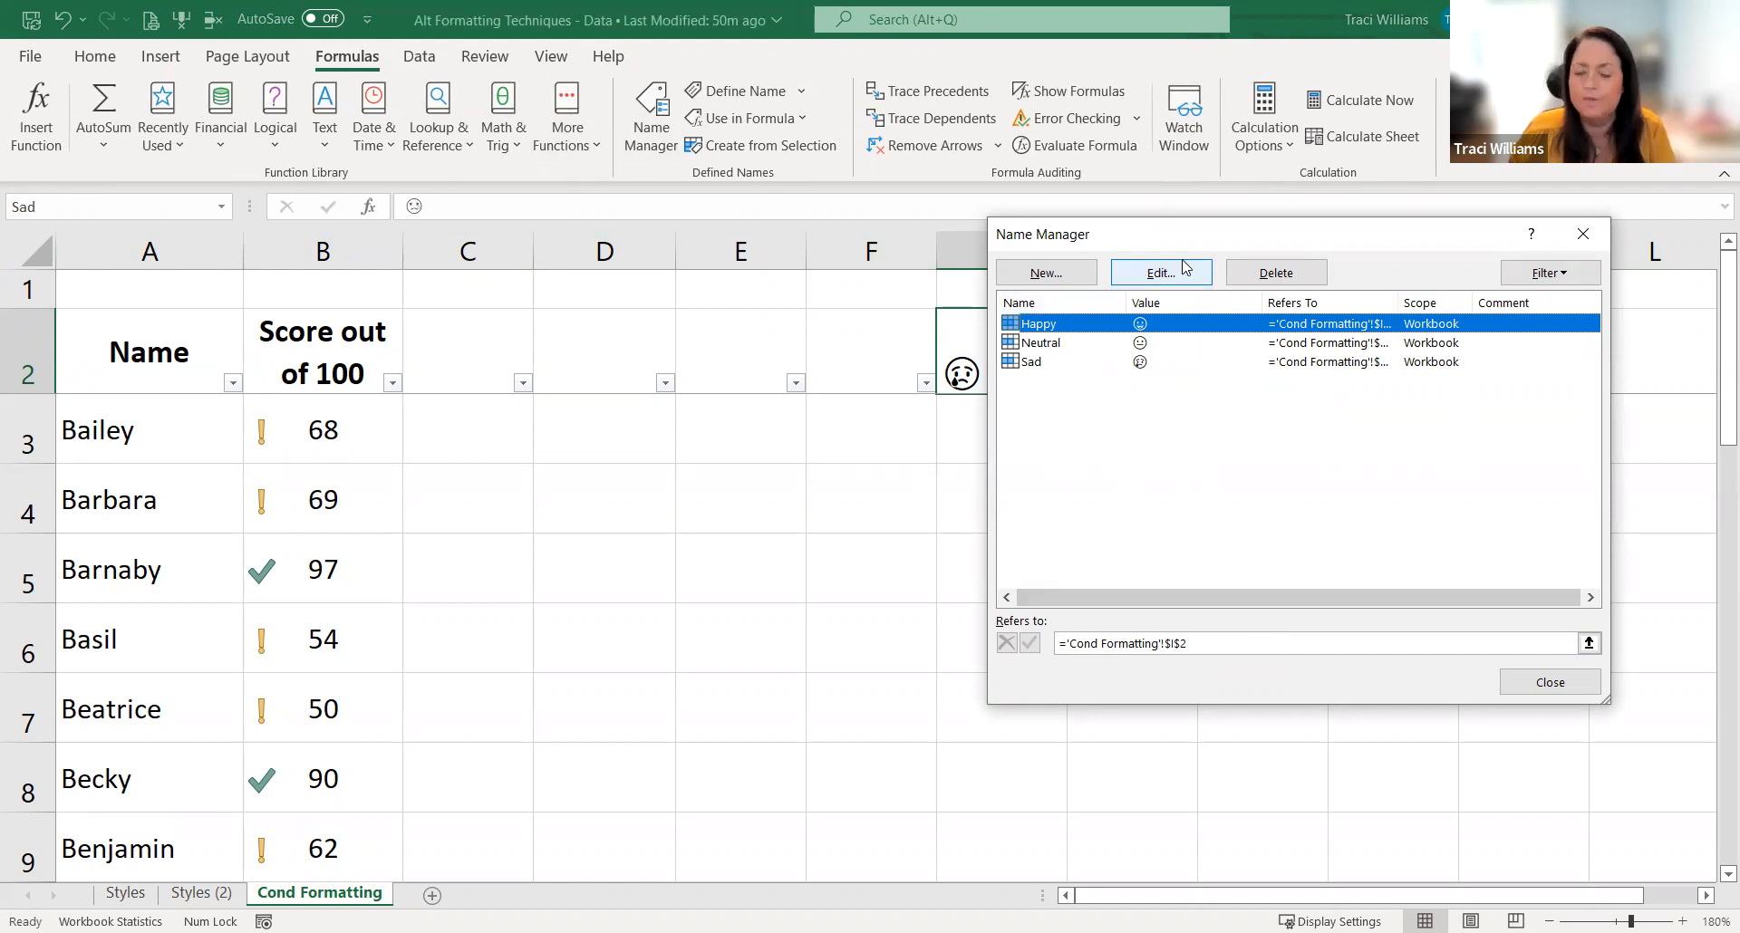
pyautogui.click(1590, 244)
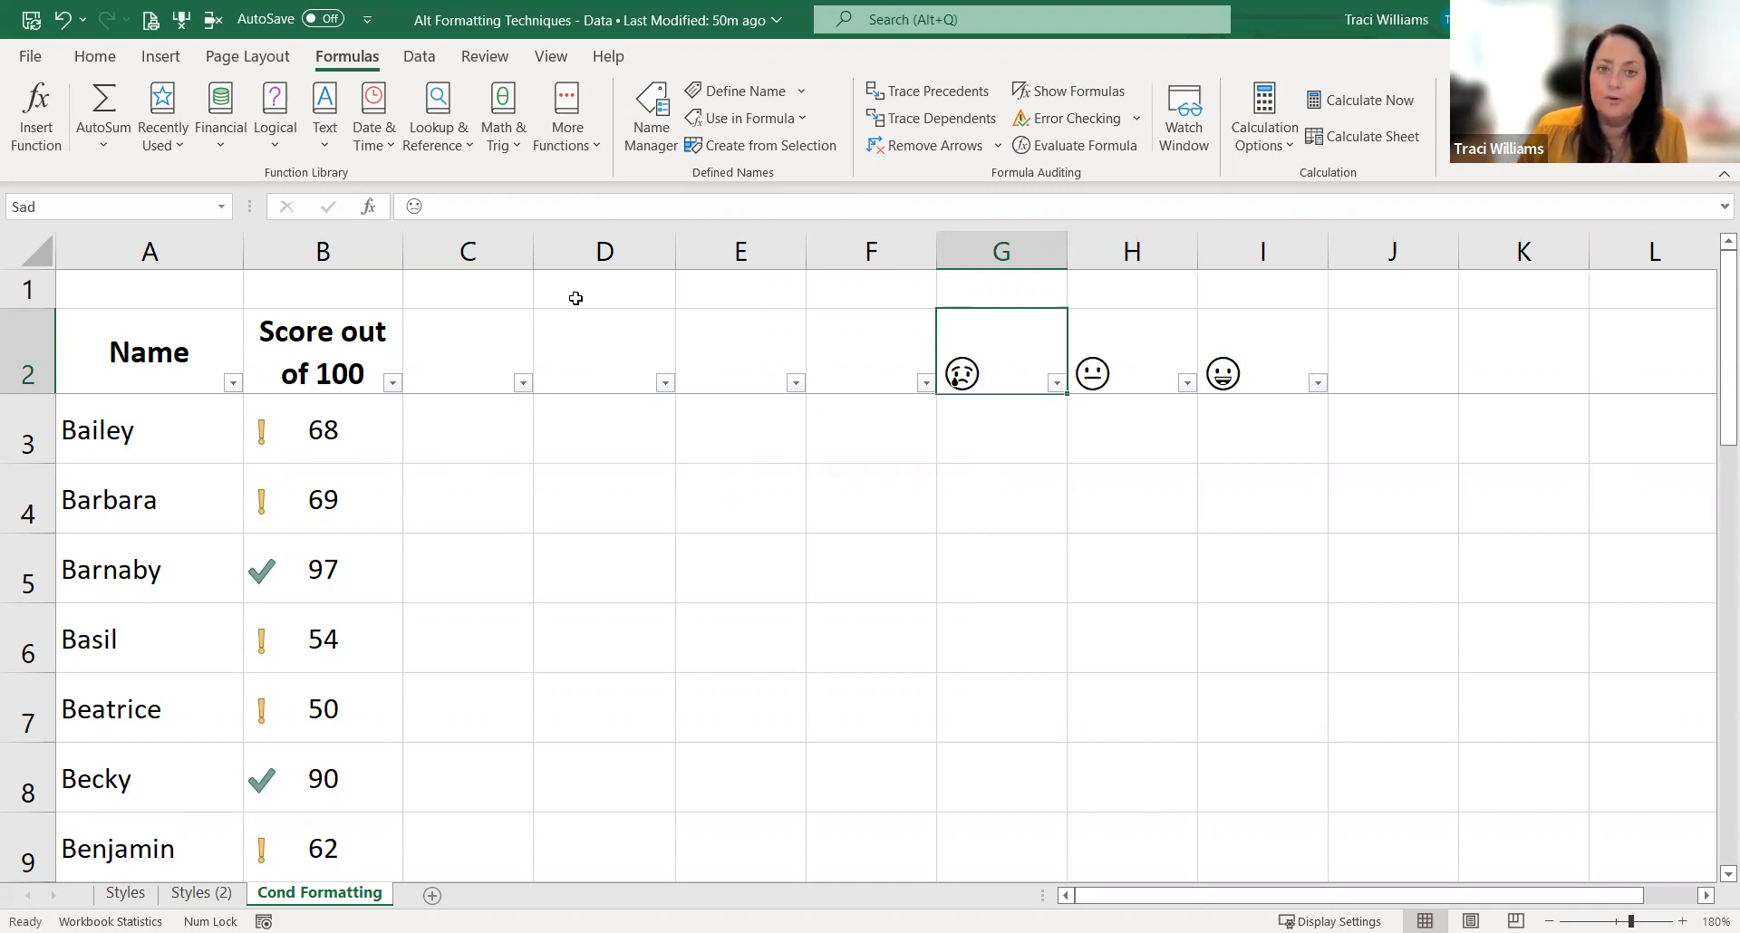
pyautogui.click(95, 56)
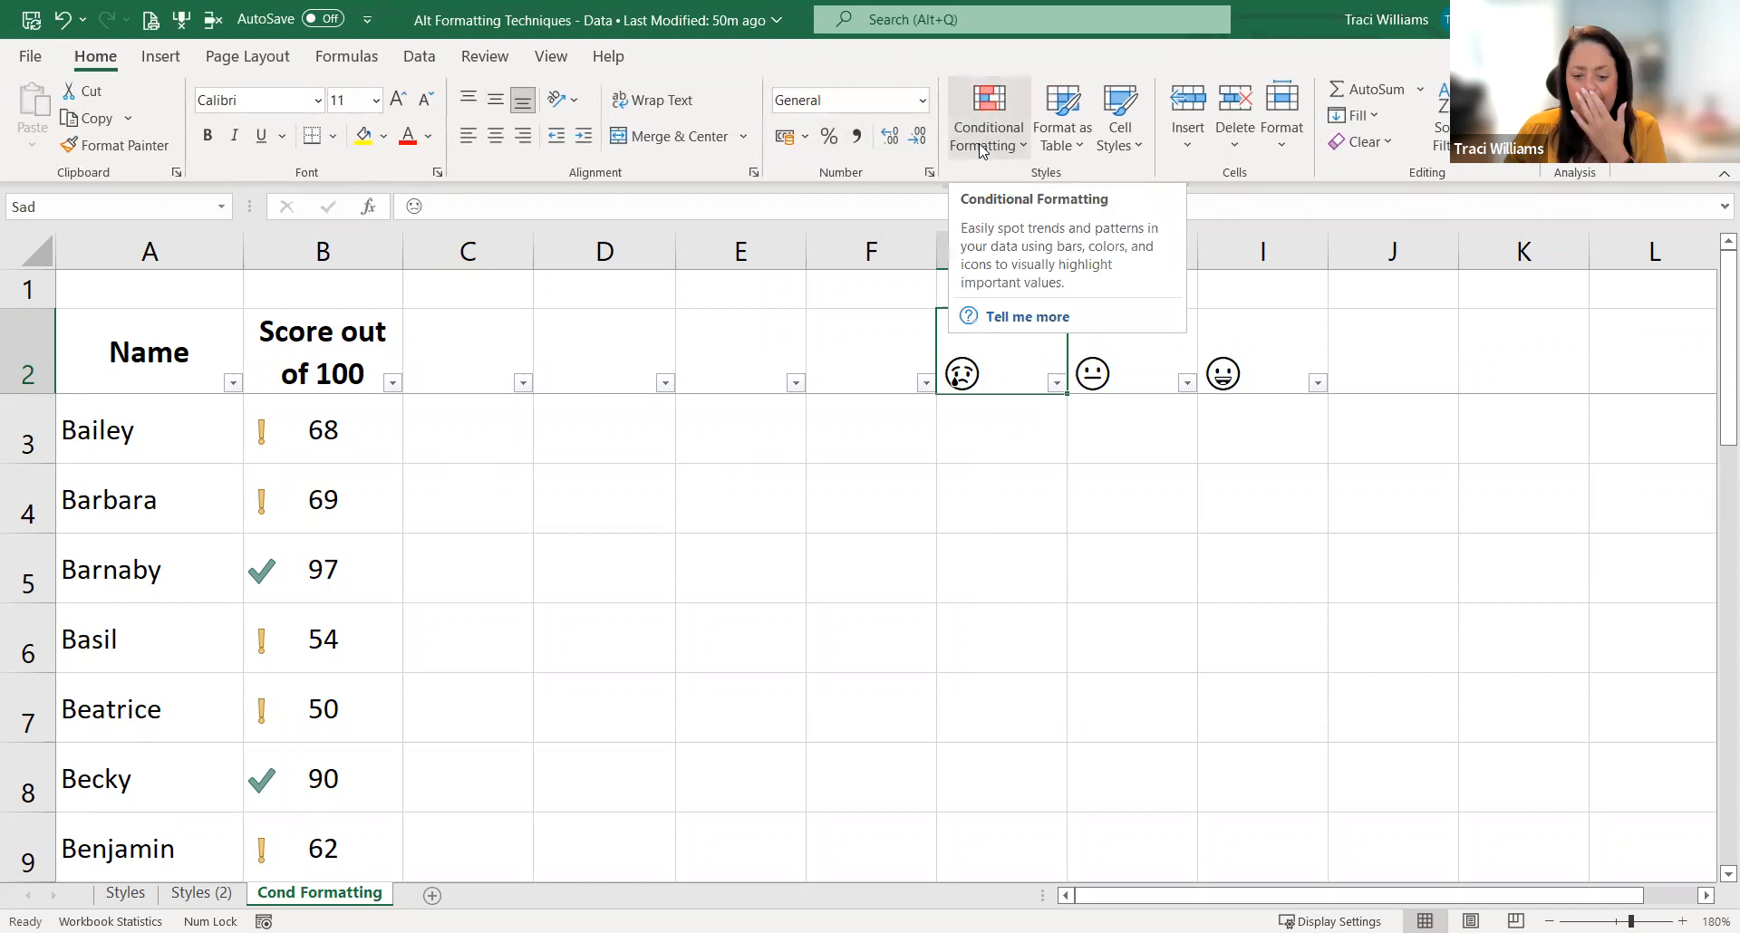
# Step: Begin an IF formula in C3 that tests whether the score in B3 is greater than or equal to 75
pyautogui.click(472, 444)
pyautogui.moveTo(472, 443); pyautogui.dragTo(435, 398)
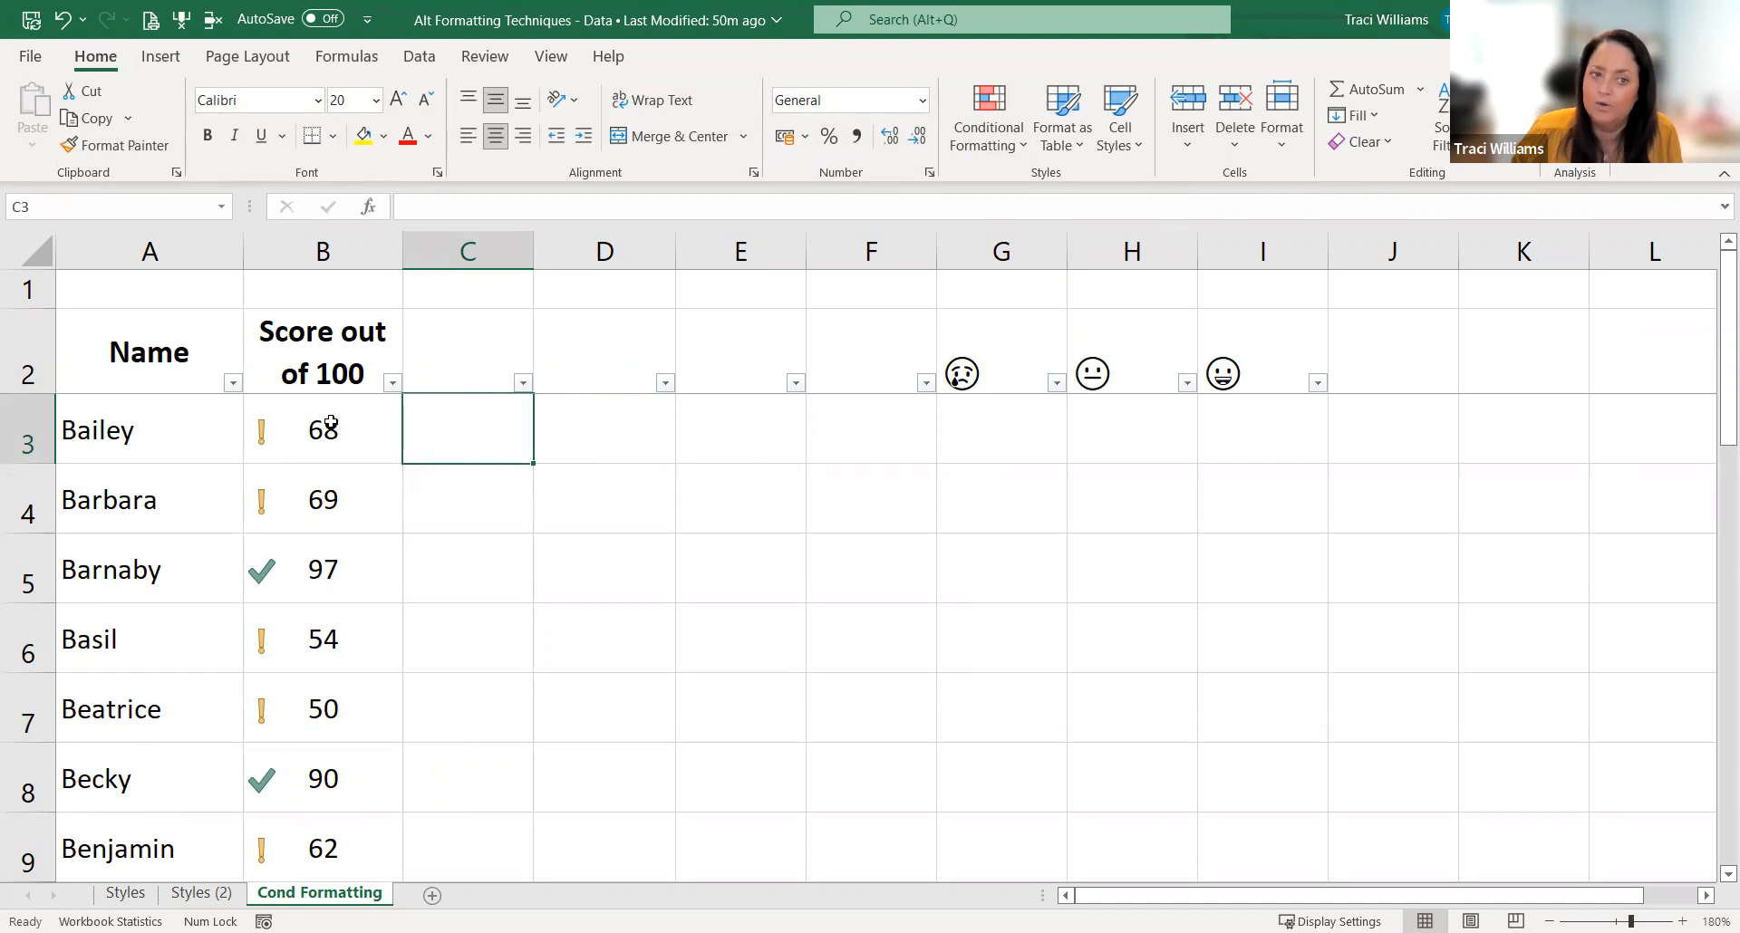
pyautogui.moveTo(472, 424); pyautogui.dragTo(461, 847)
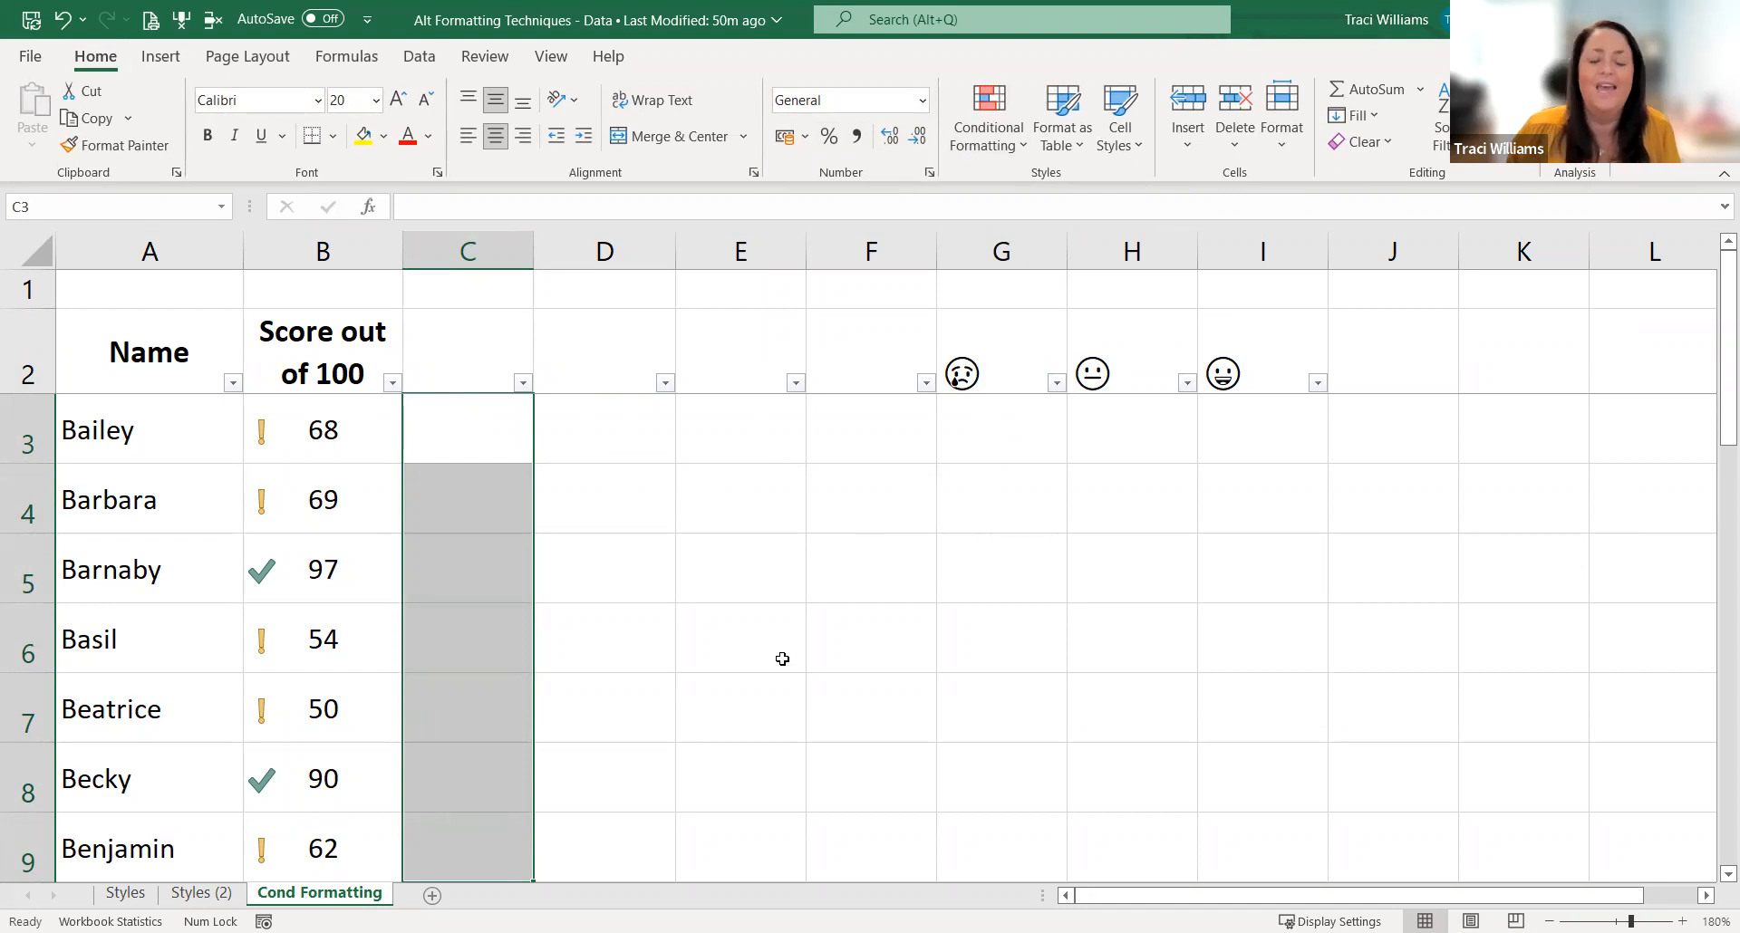
pyautogui.click(464, 444)
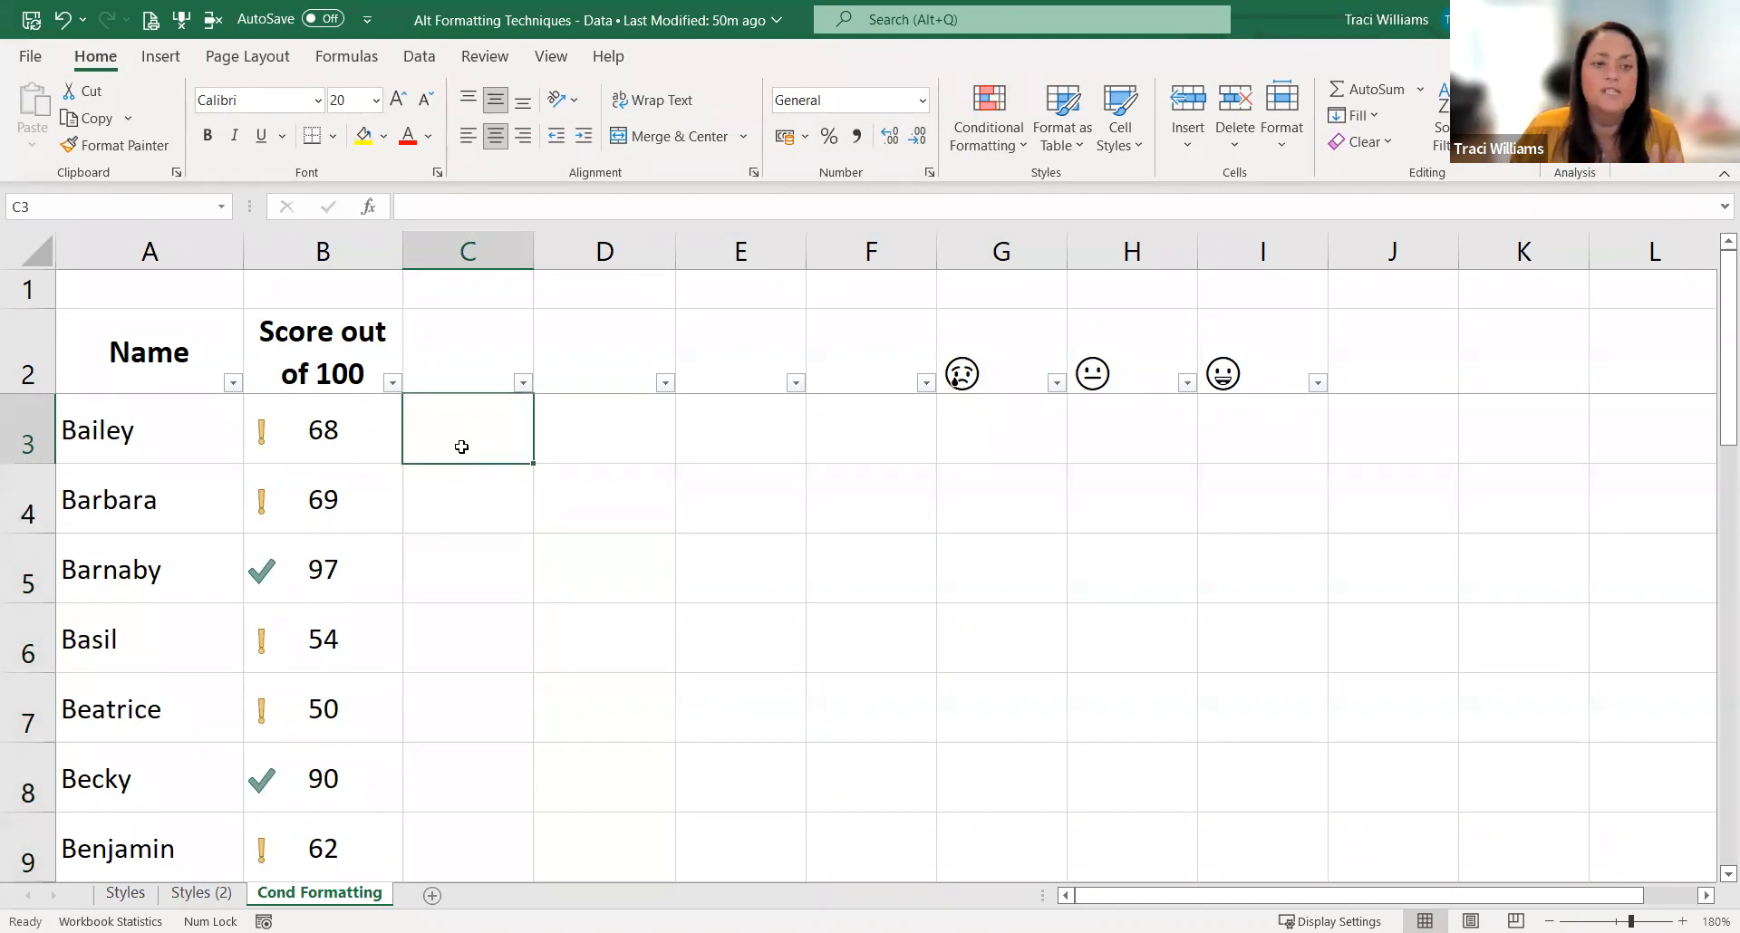
pyautogui.write('=')
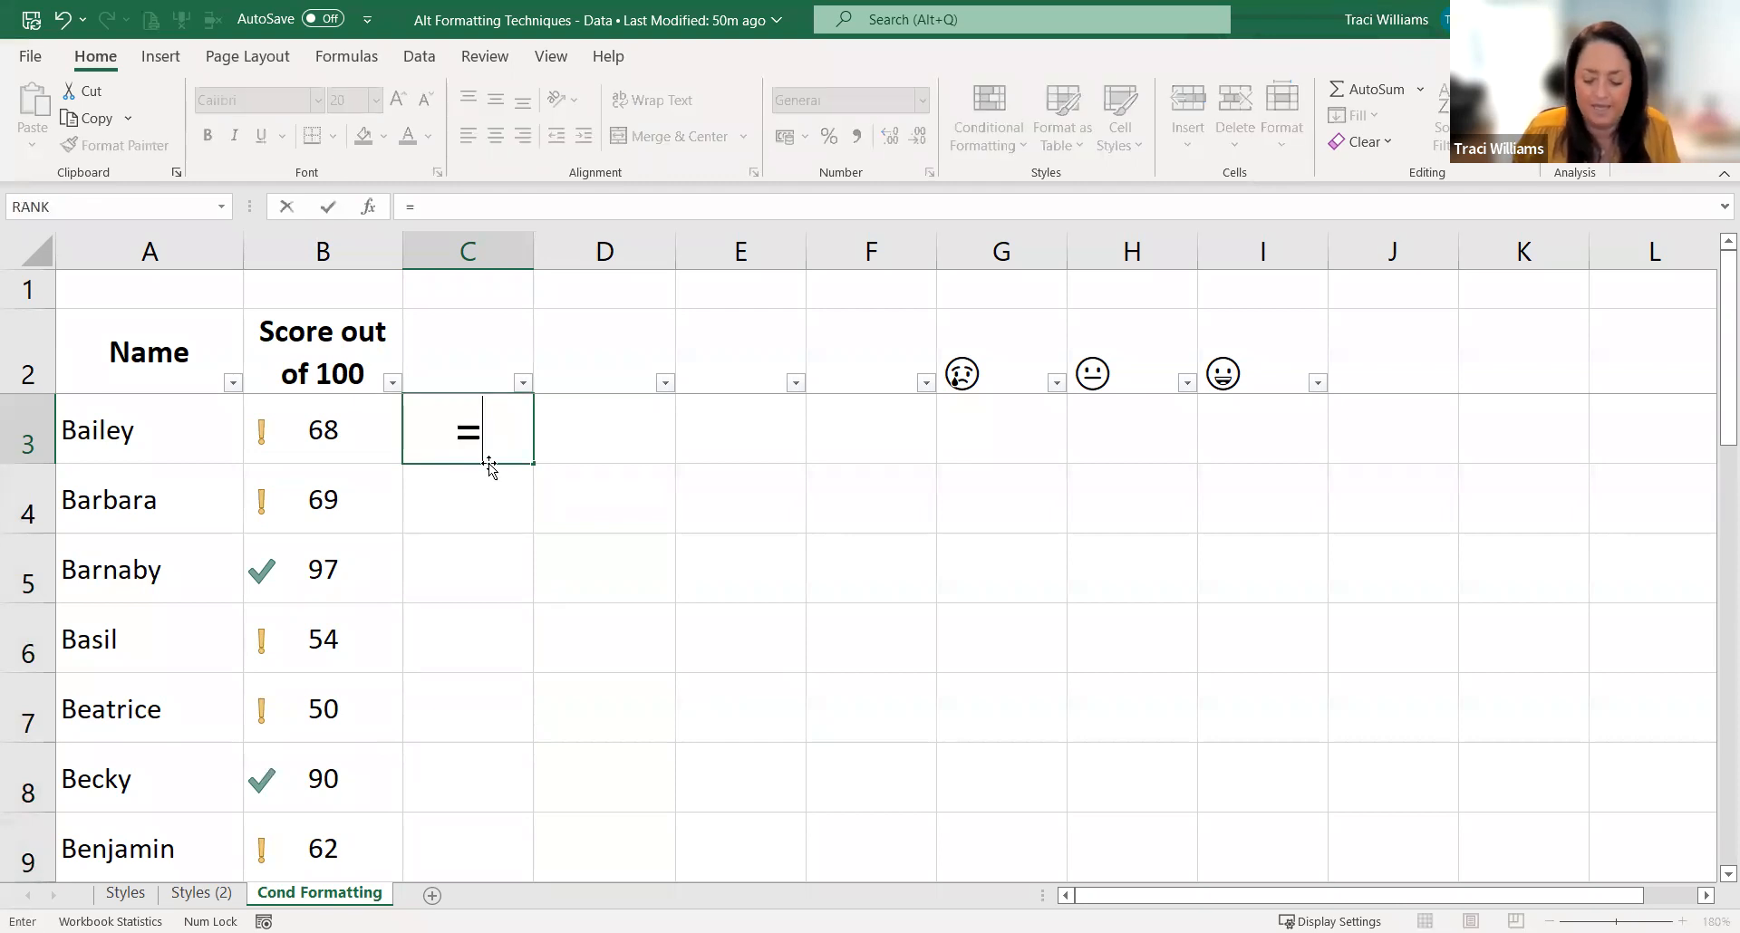
pyautogui.write('if(')
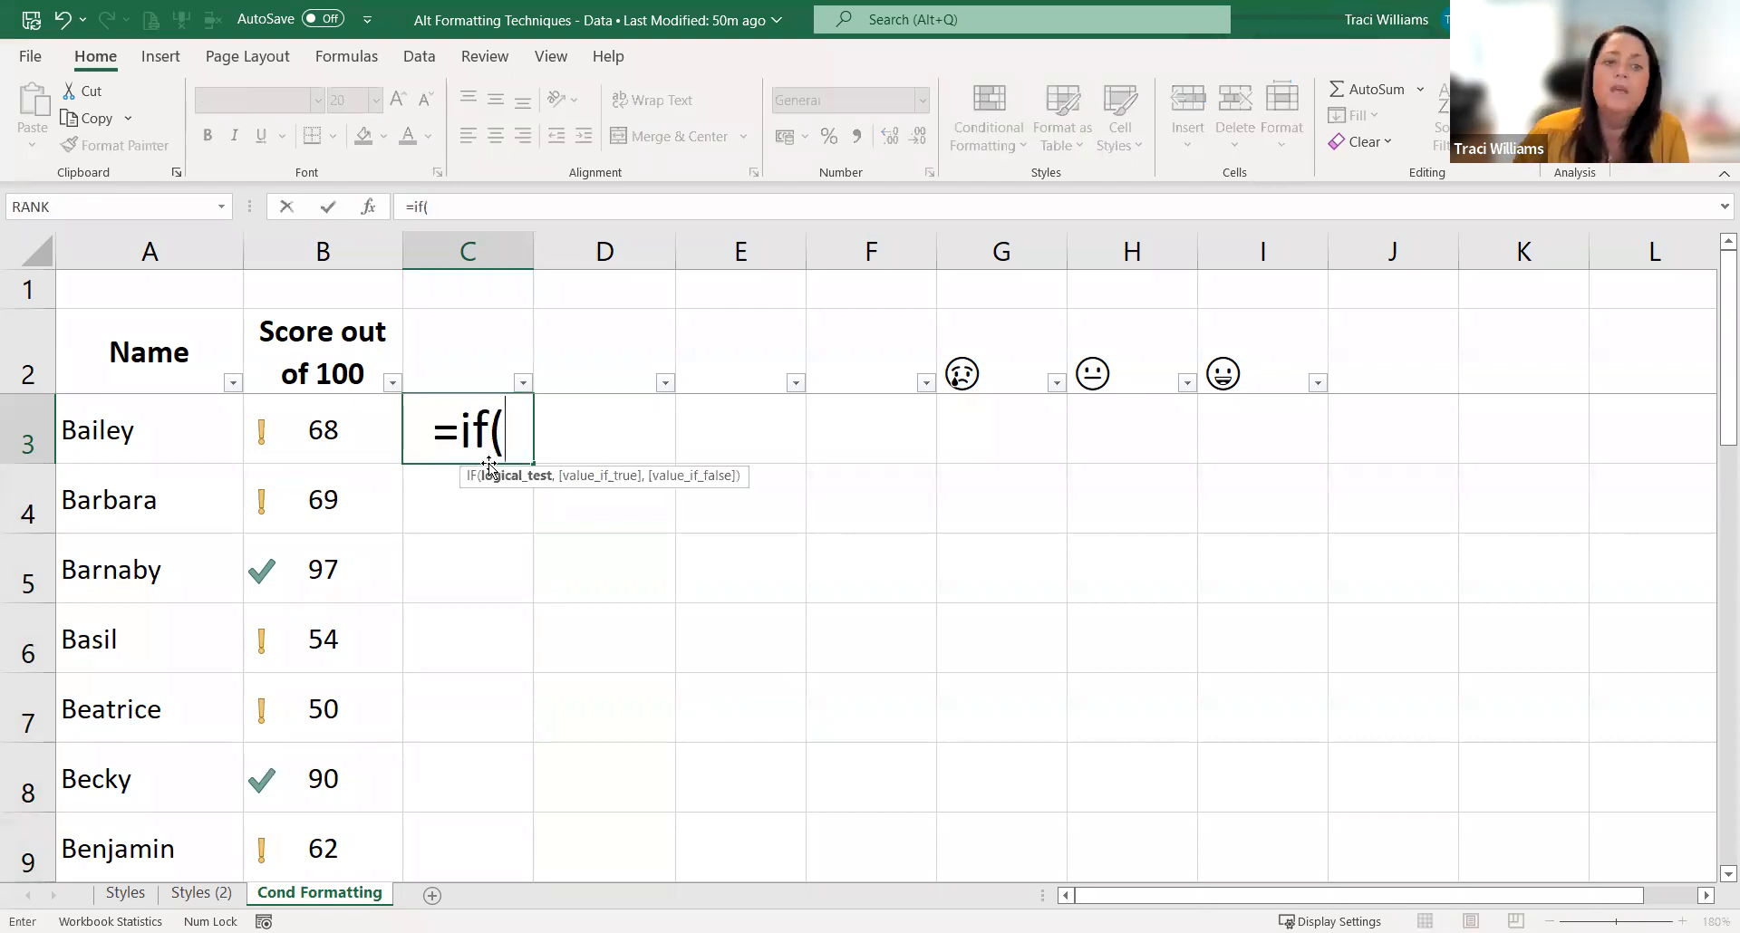
pyautogui.click(333, 430)
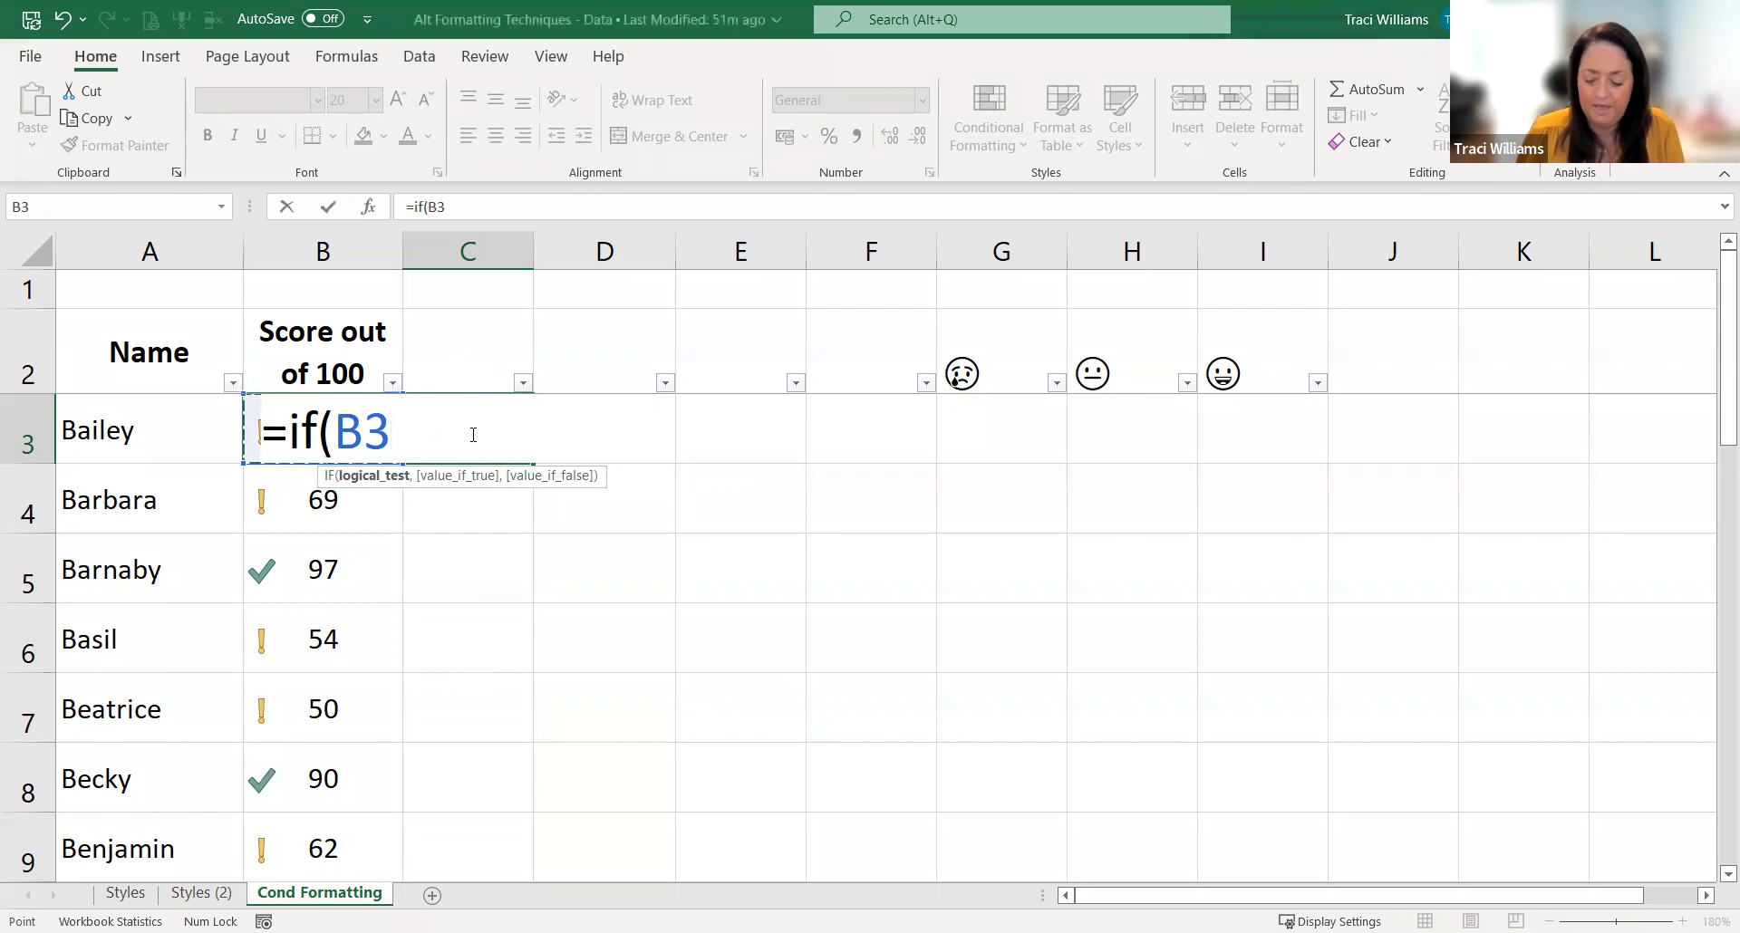
pyautogui.write('>')
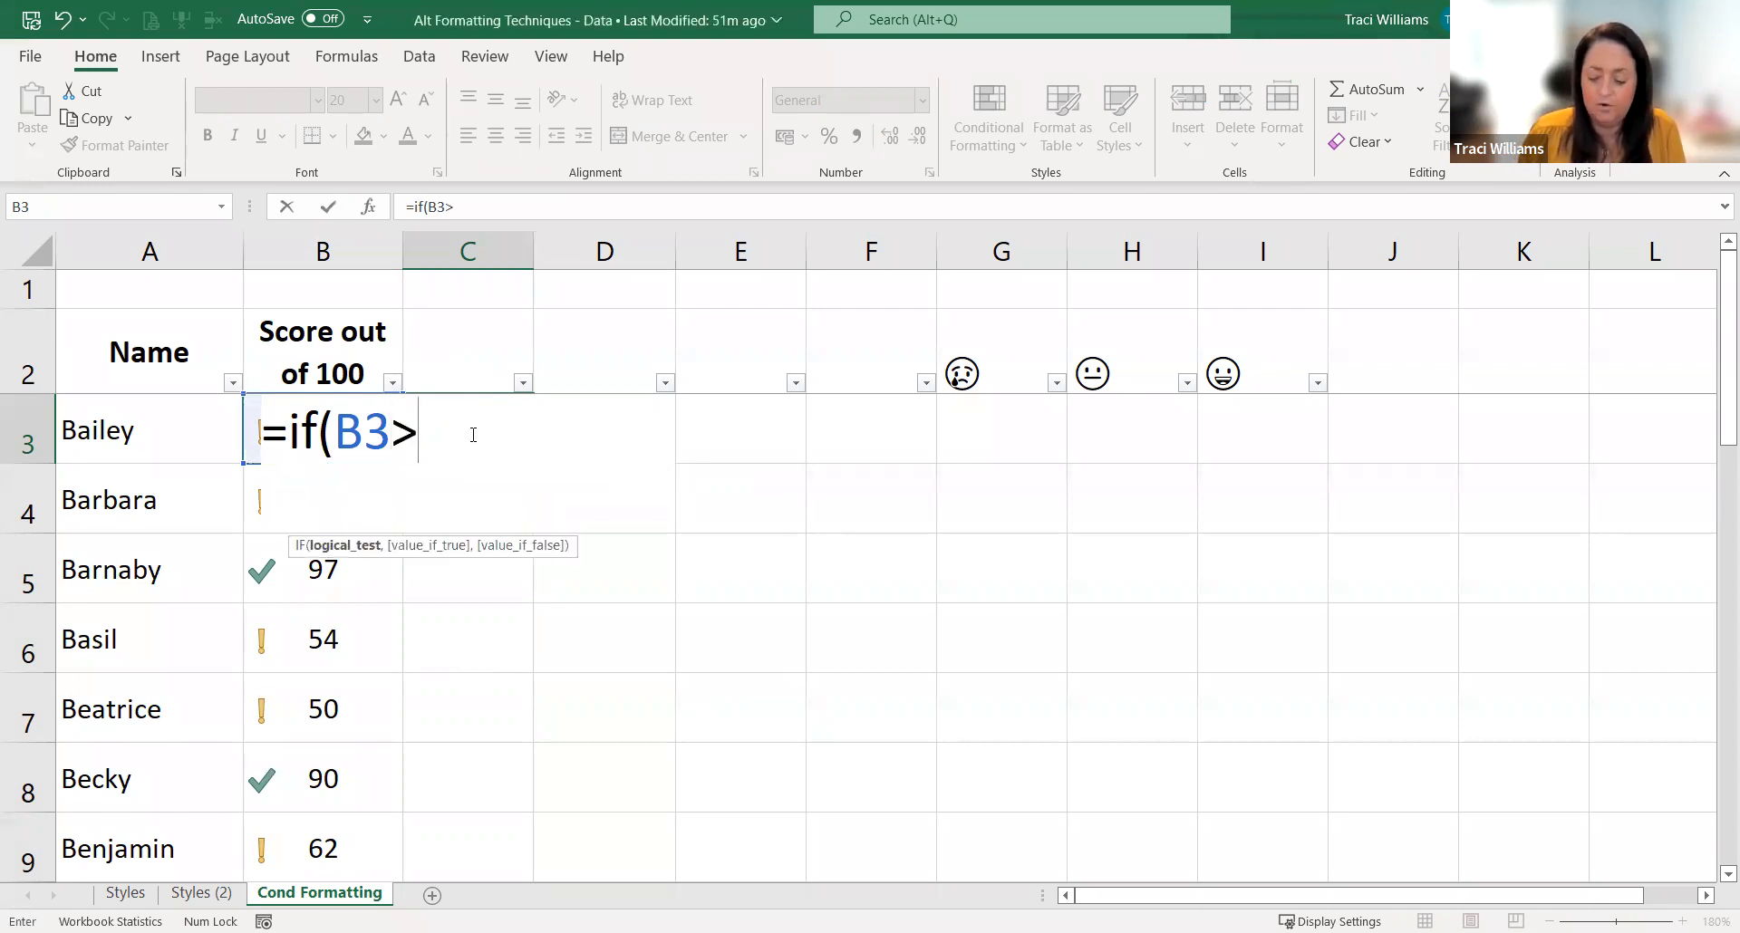
pyautogui.write('=75')
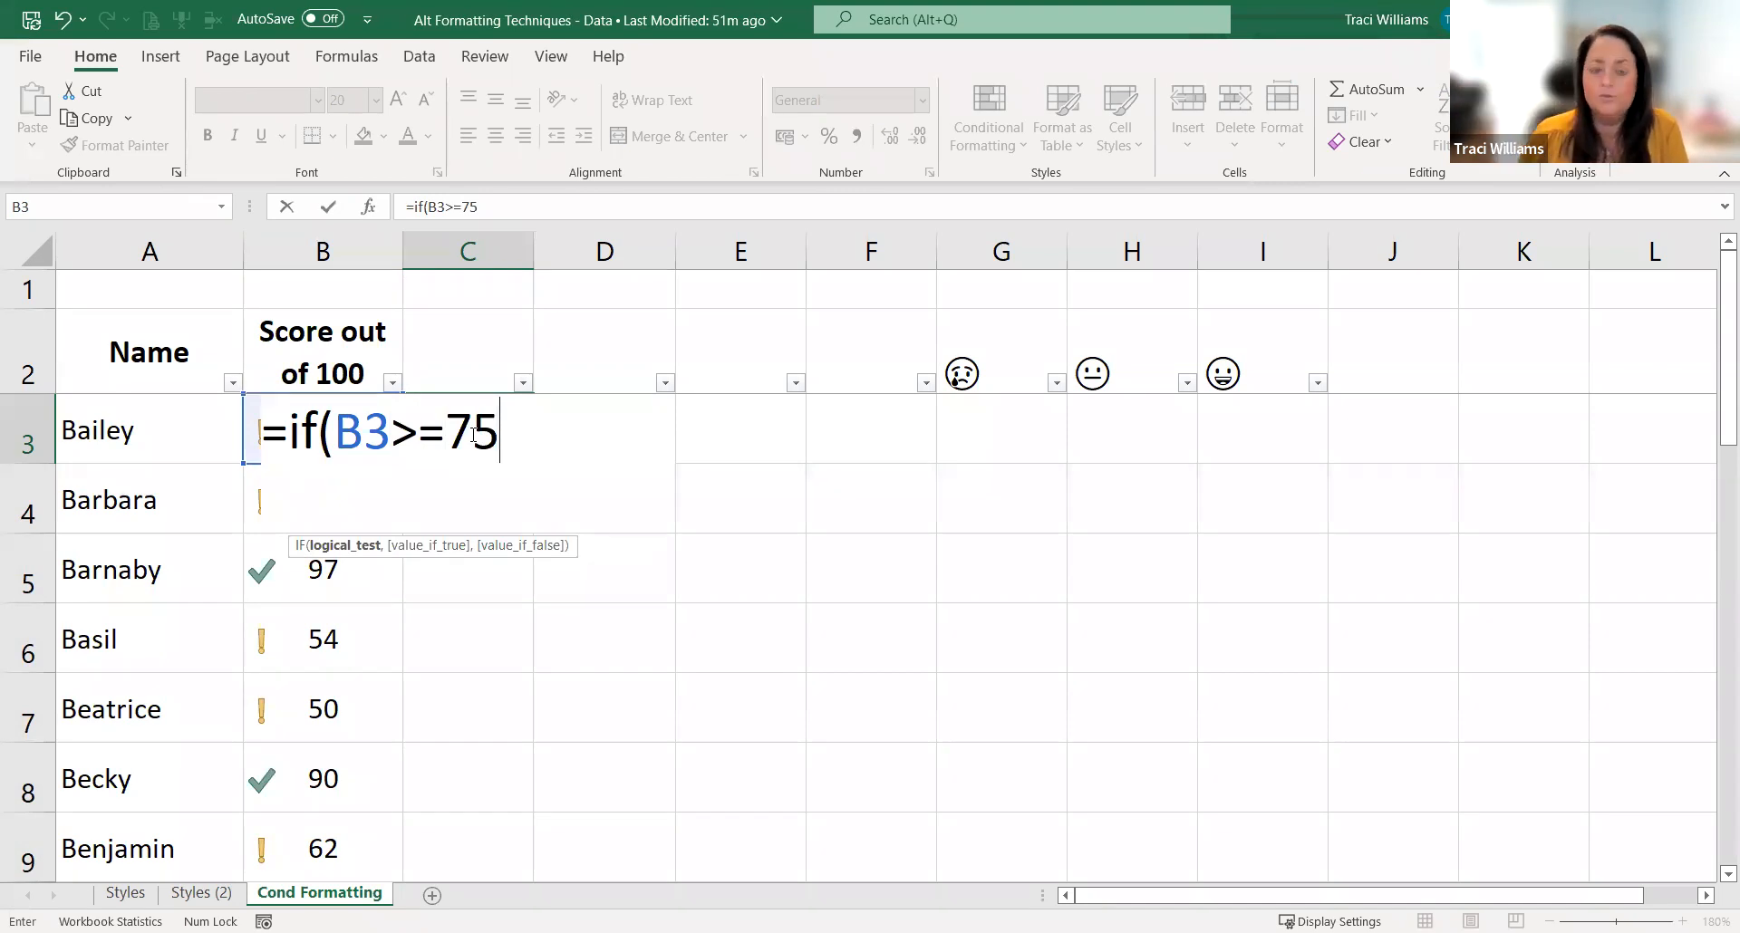
pyautogui.write(',')
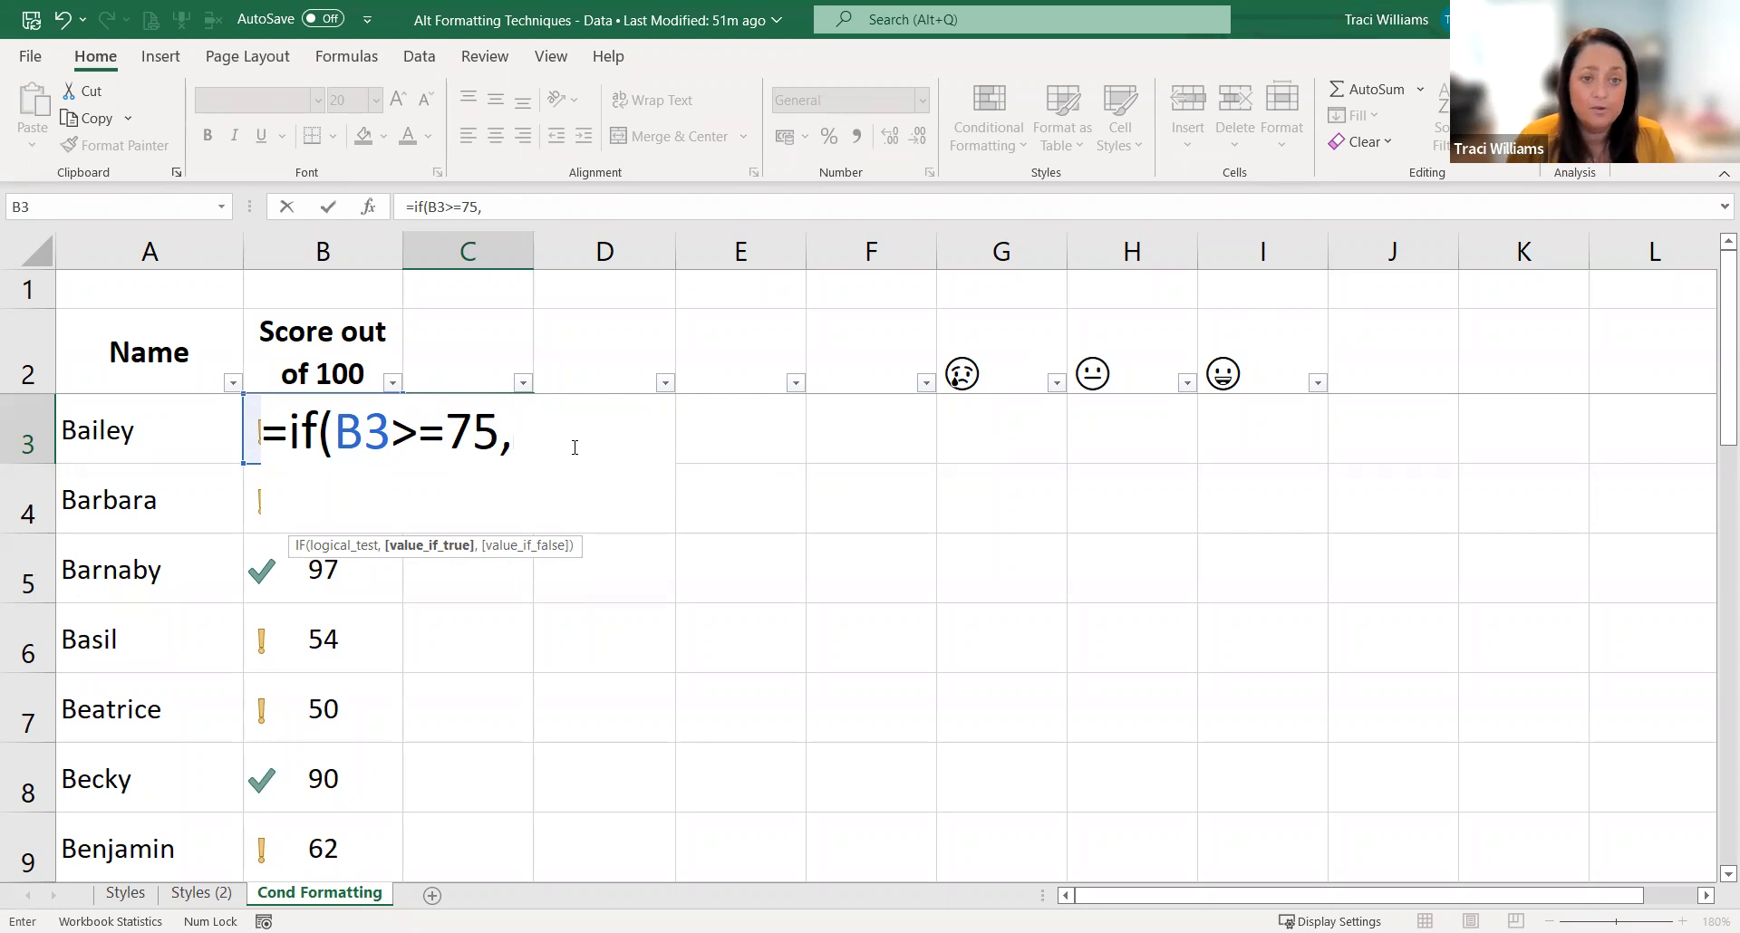
# Step: Insert the defined name Happy from the Paste Name list as the IF formula's value if true
pyautogui.press('F3')
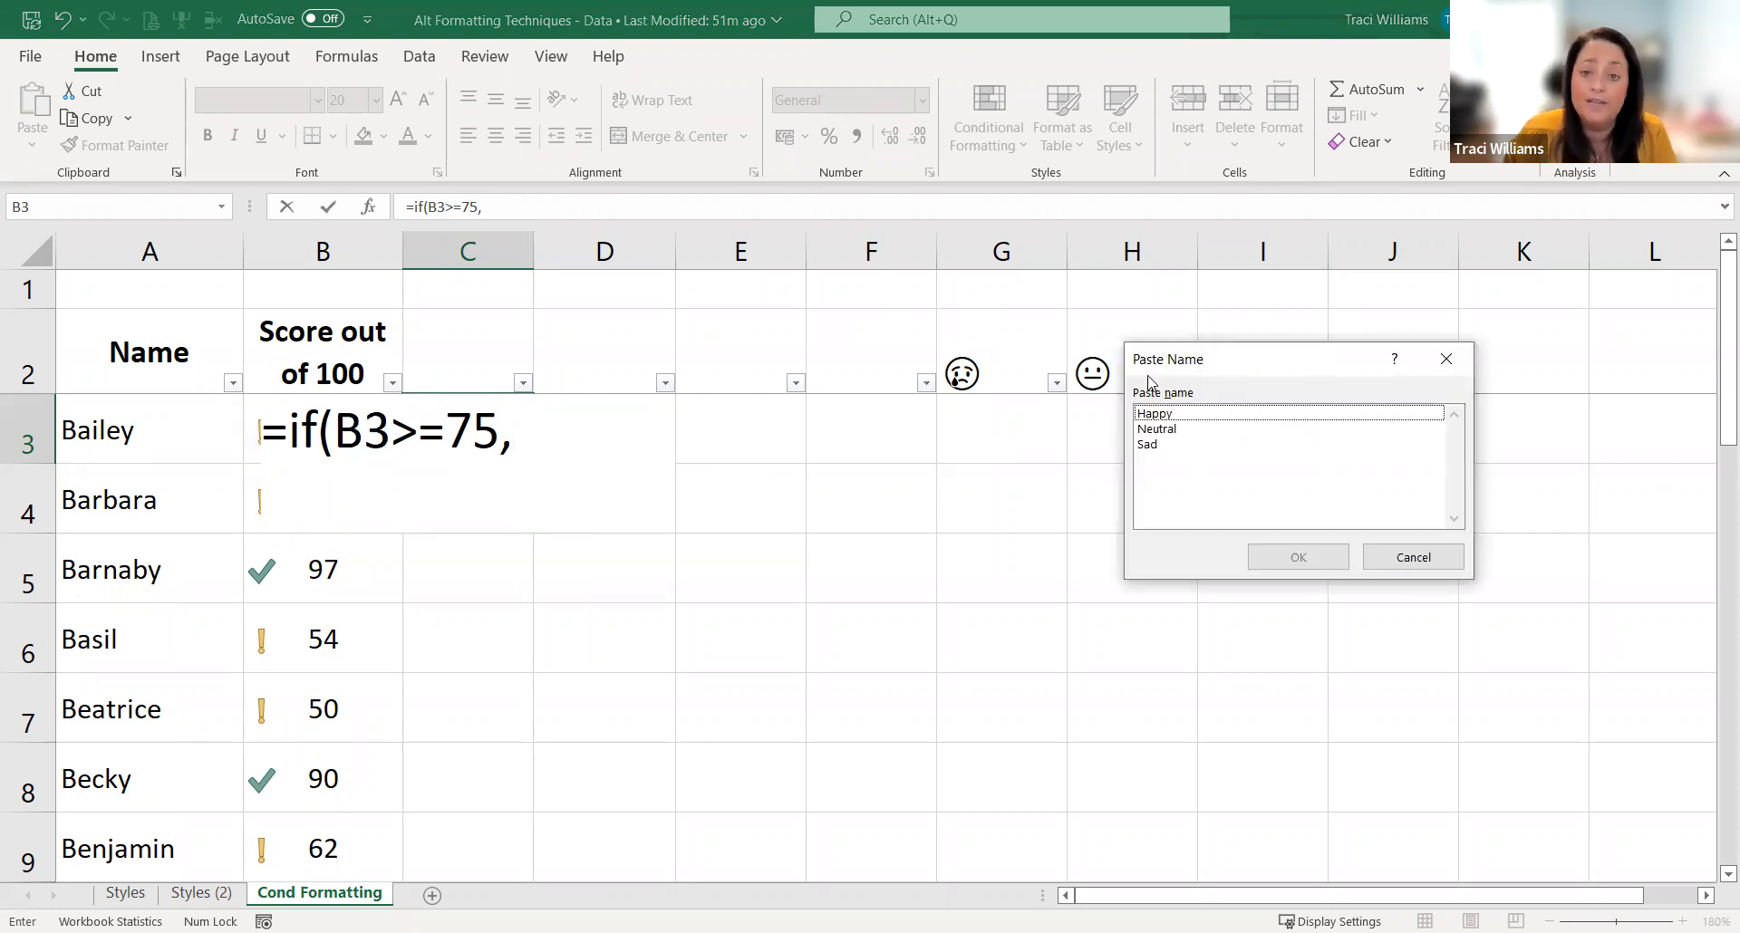
pyautogui.moveTo(1190, 367); pyautogui.dragTo(764, 369)
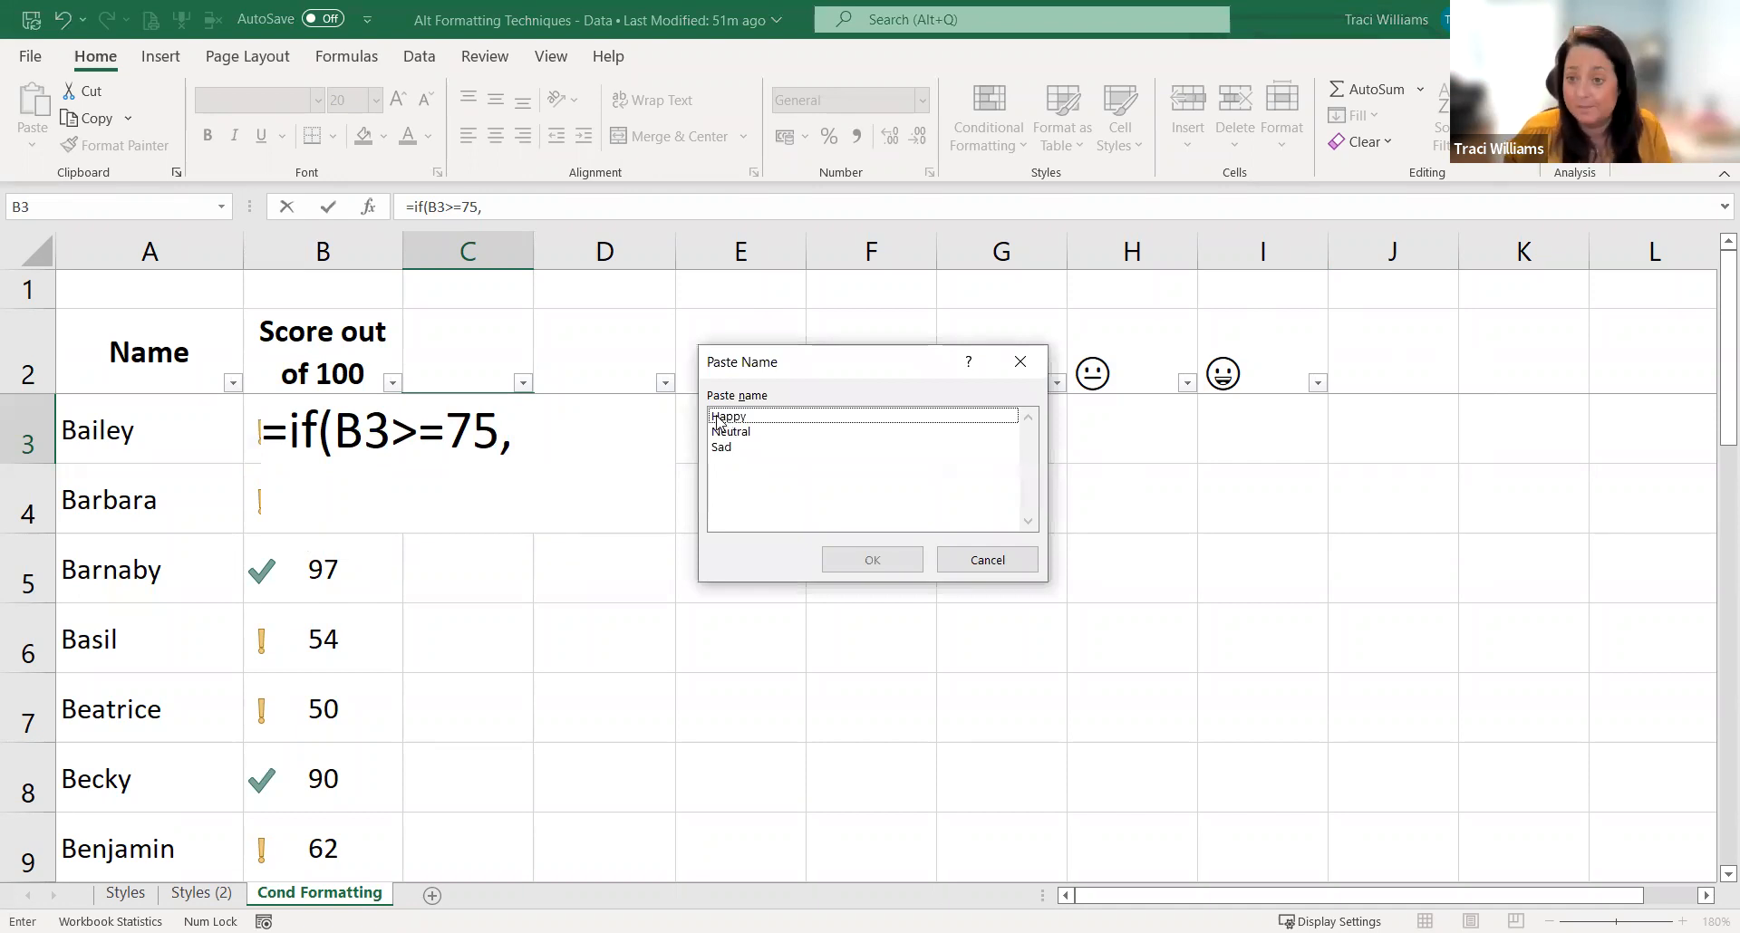
pyautogui.click(745, 423)
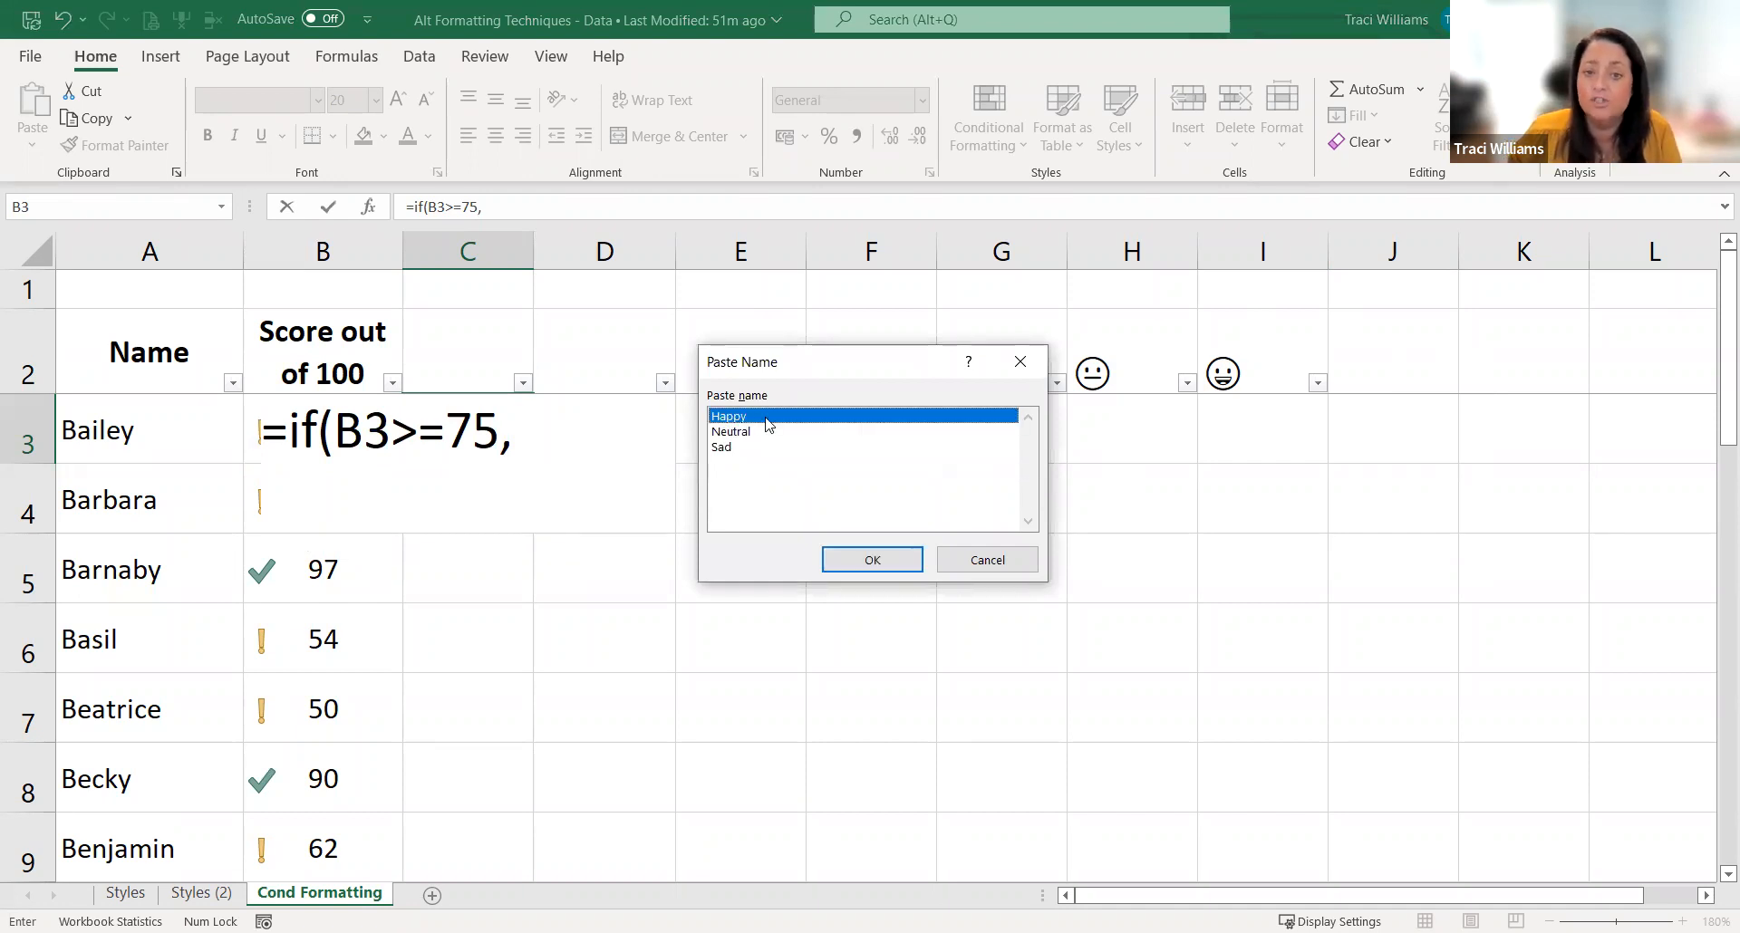
pyautogui.click(875, 559)
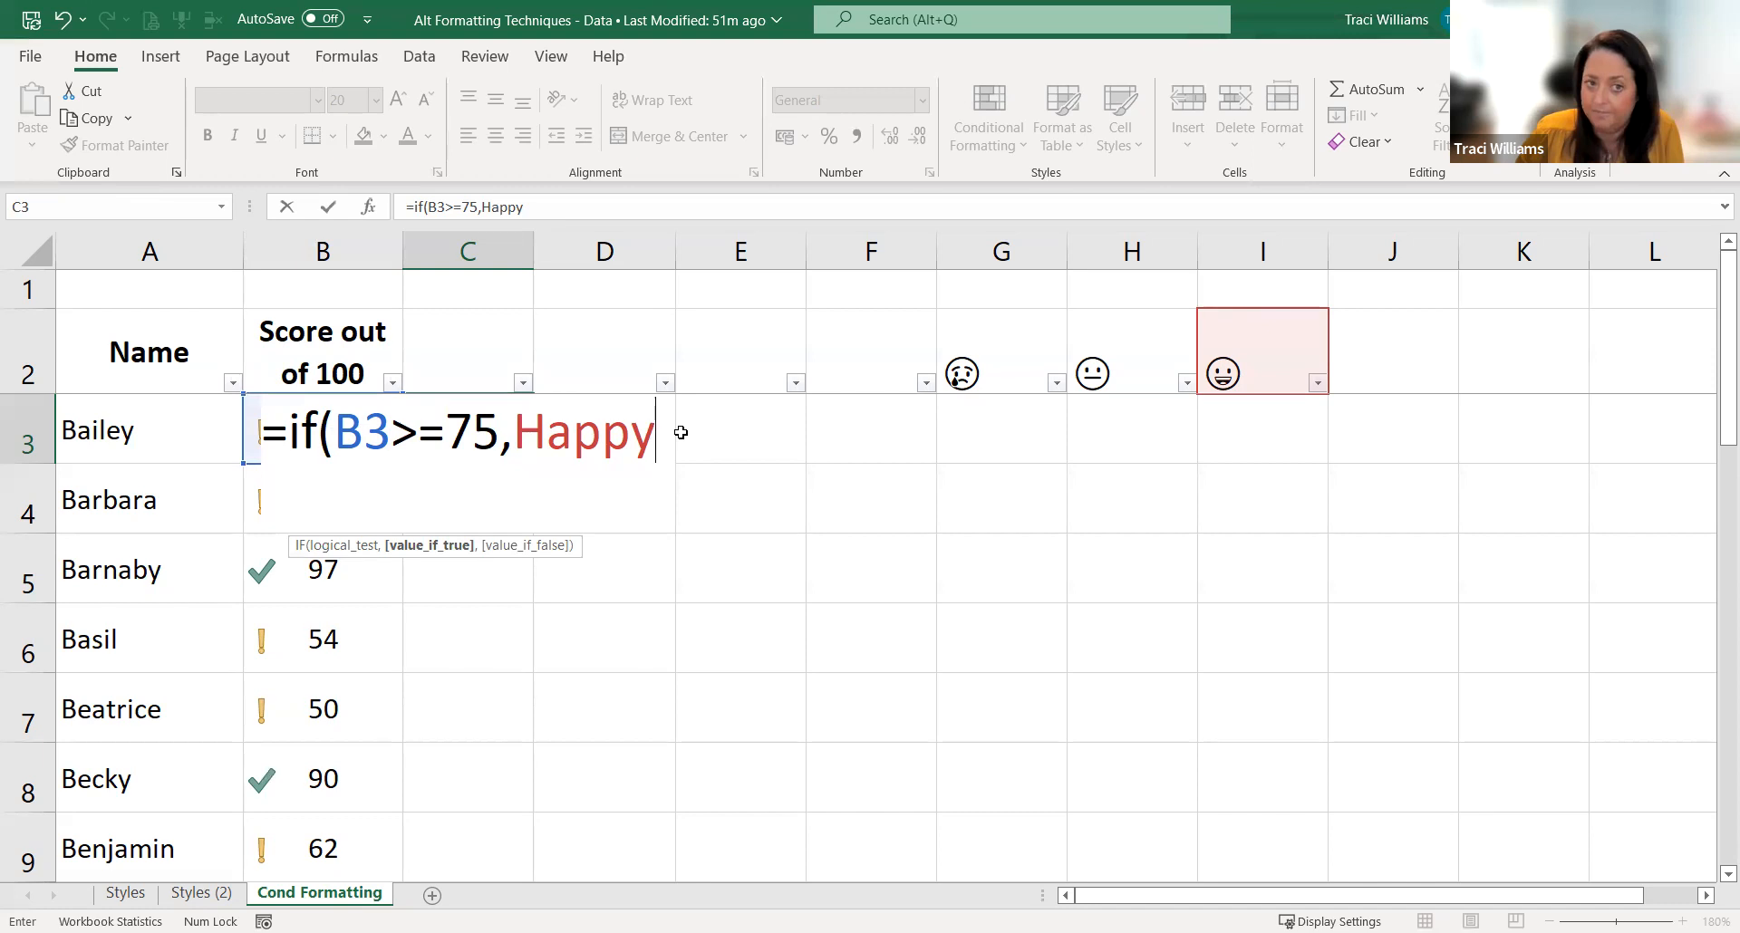
pyautogui.write(',')
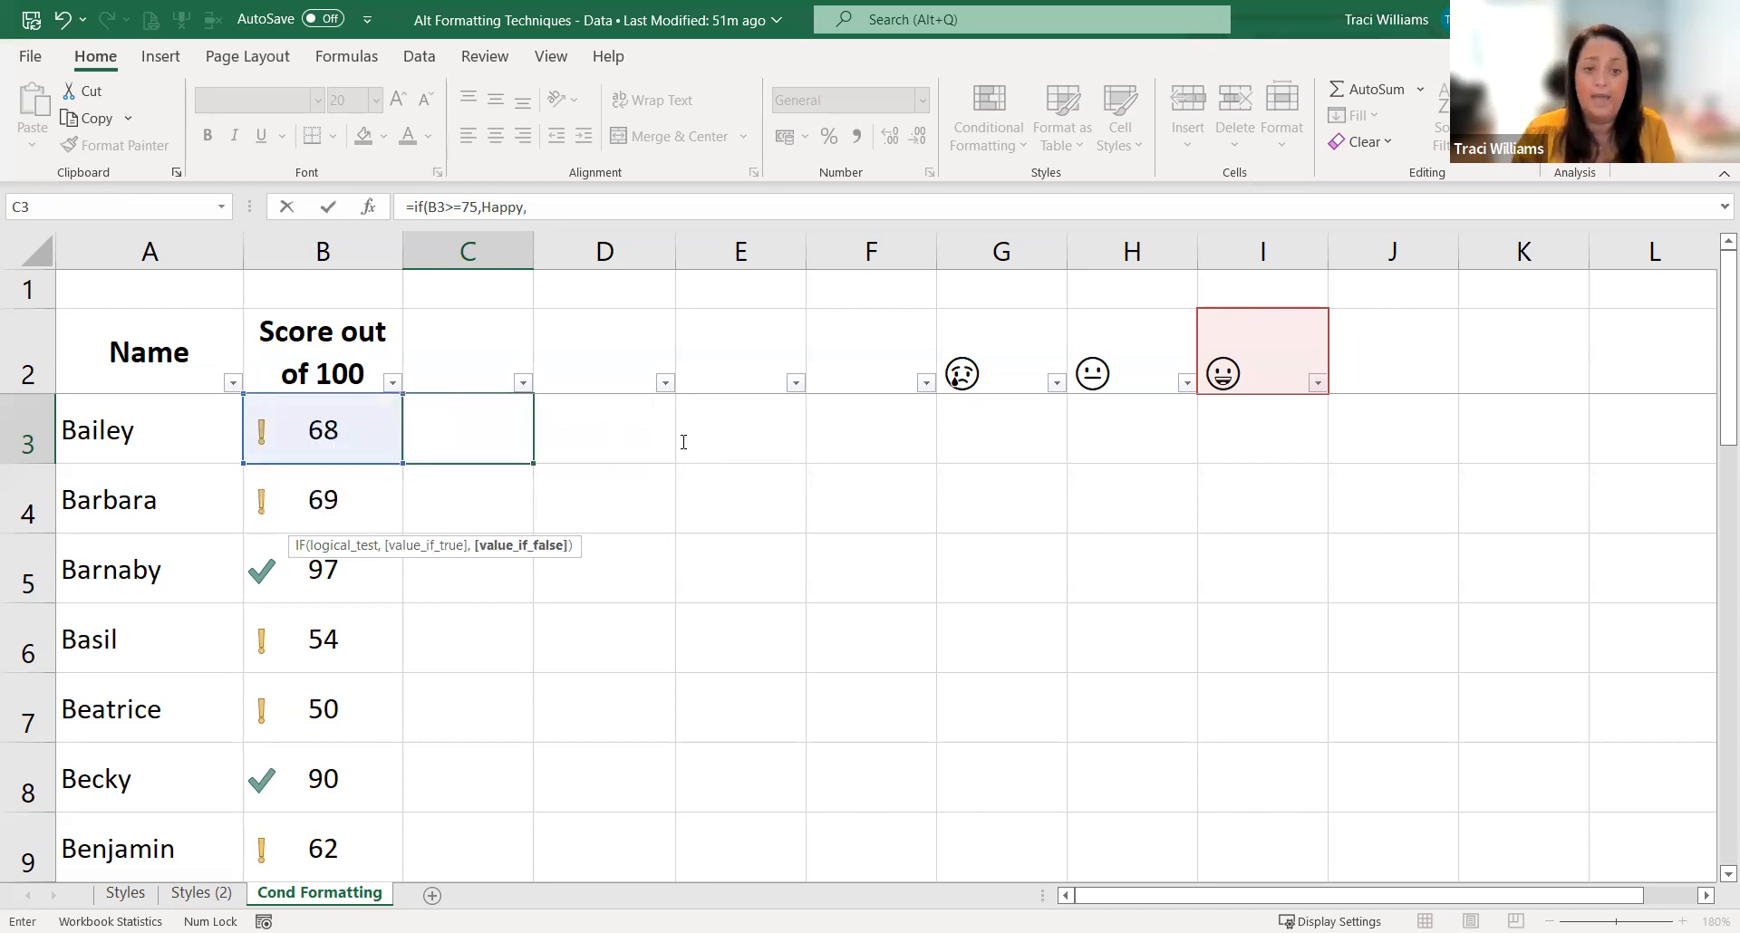
pyautogui.write('if(b3>=50')
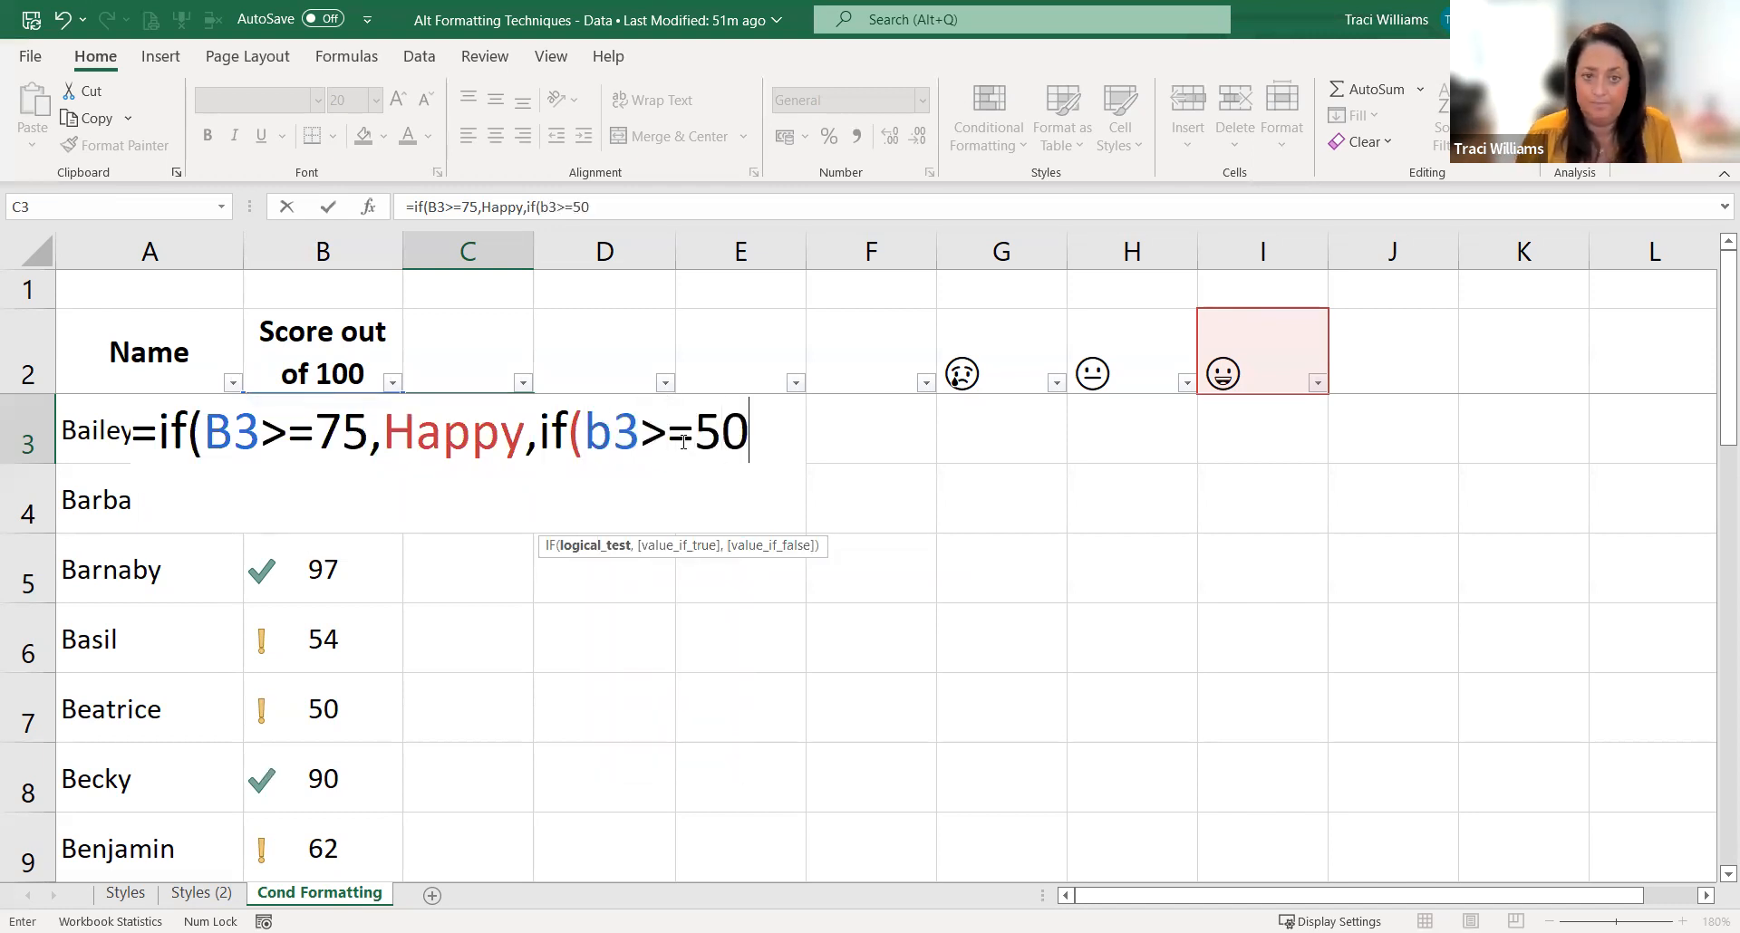
pyautogui.write(',')
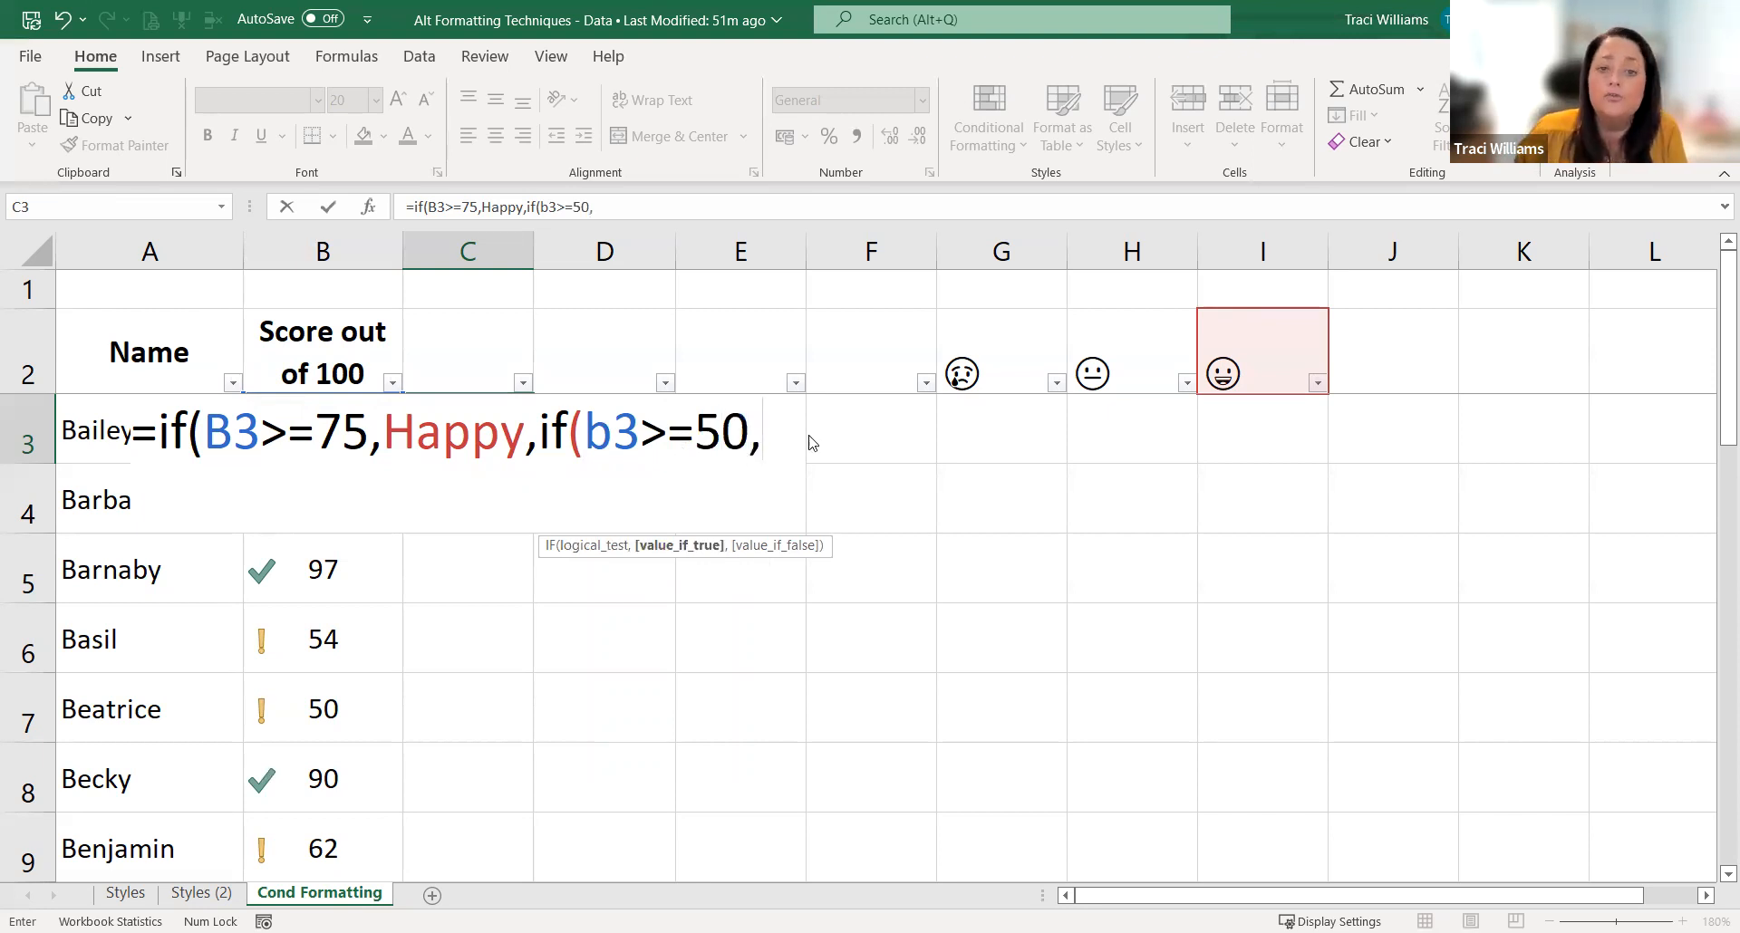
# Step: Nest a second IF in the C3 formula testing B3>=50, with the defined name Neutral as its value if true
pyautogui.press('F3')
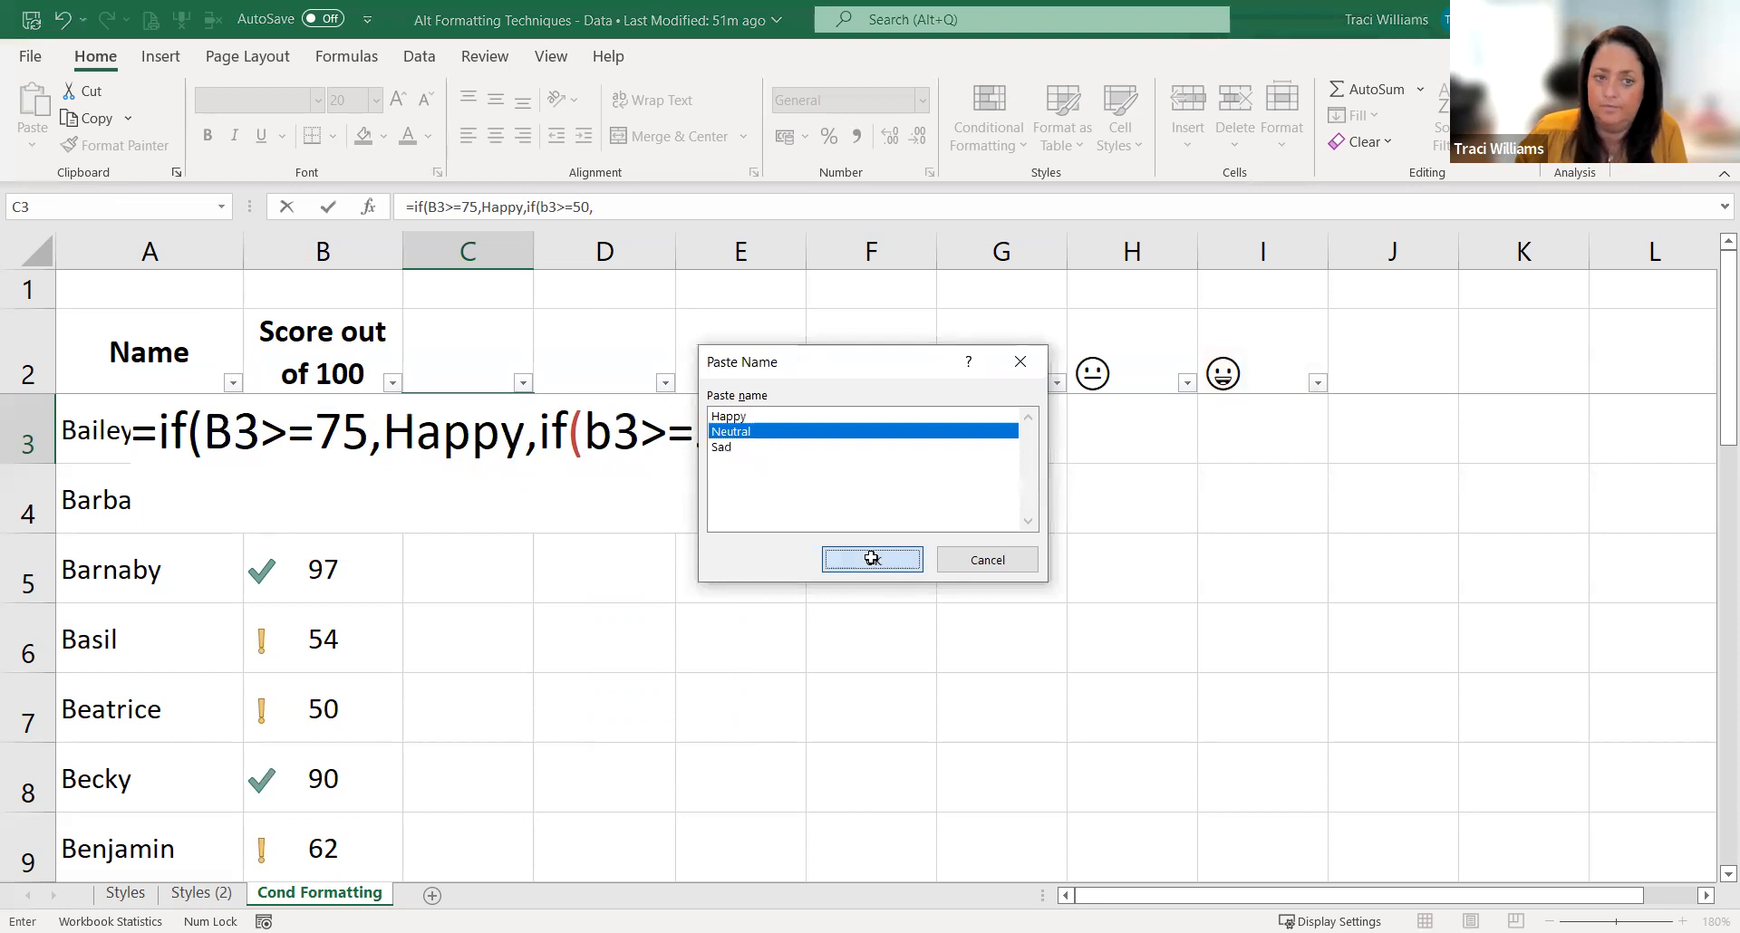
pyautogui.click(872, 560)
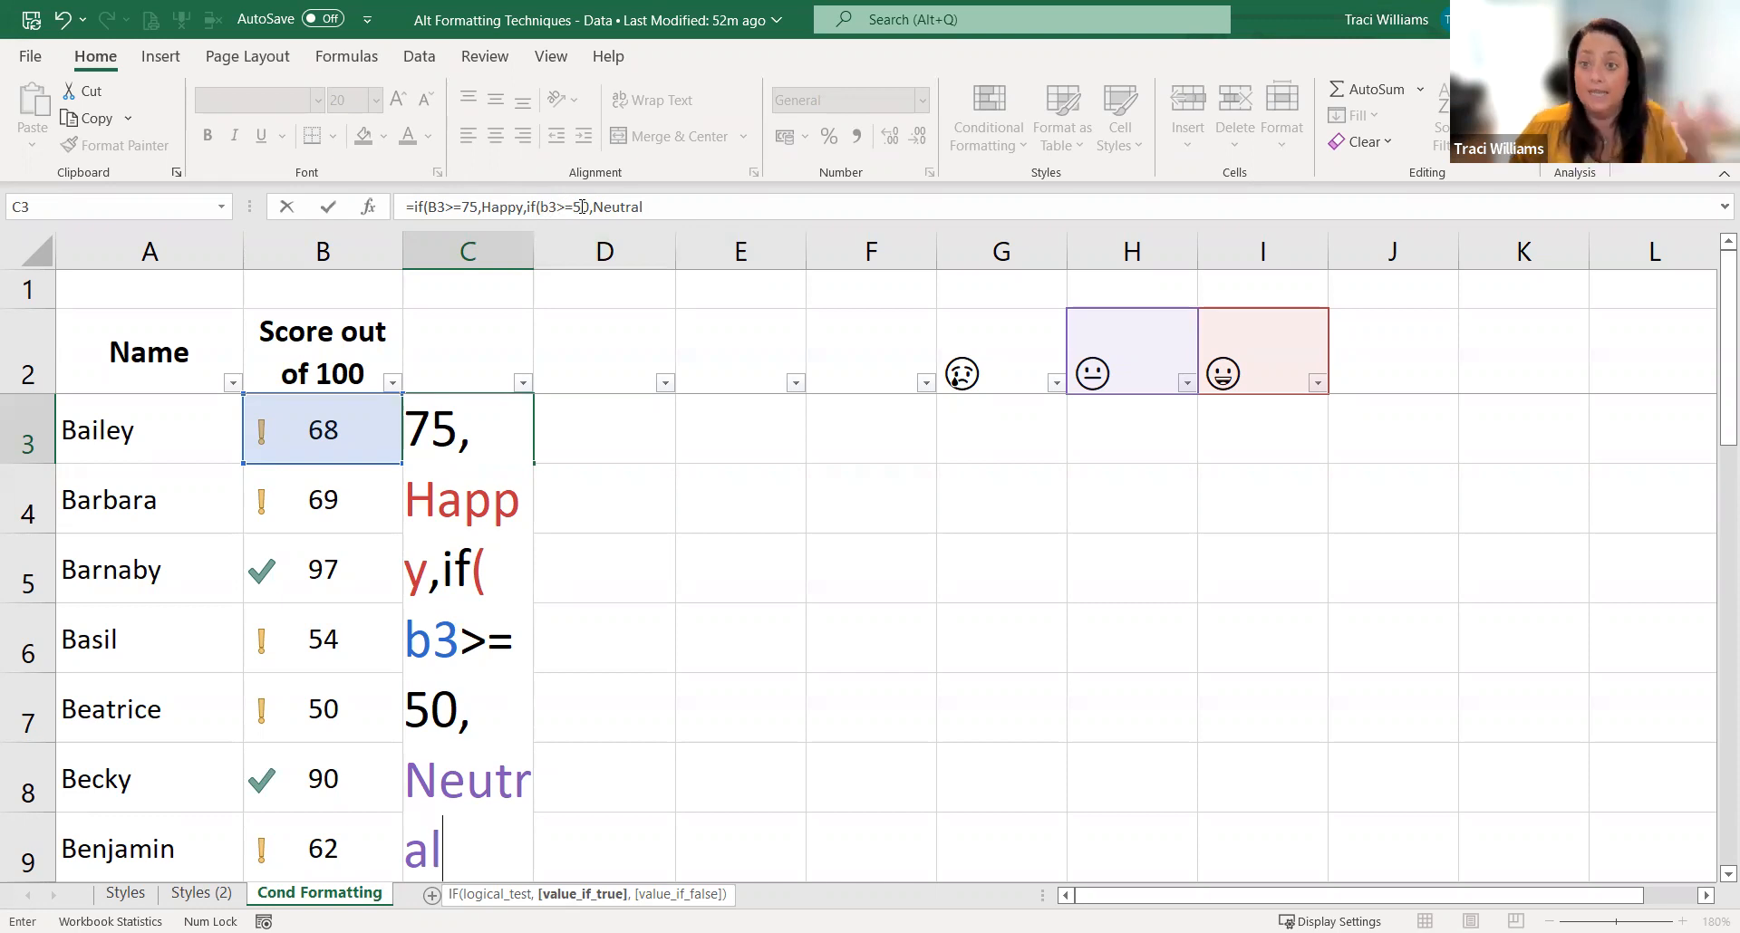
# Step: Add the defined name Sad as the nested IF's value if false, close both functions and enter the formula in C3
pyautogui.click(669, 201)
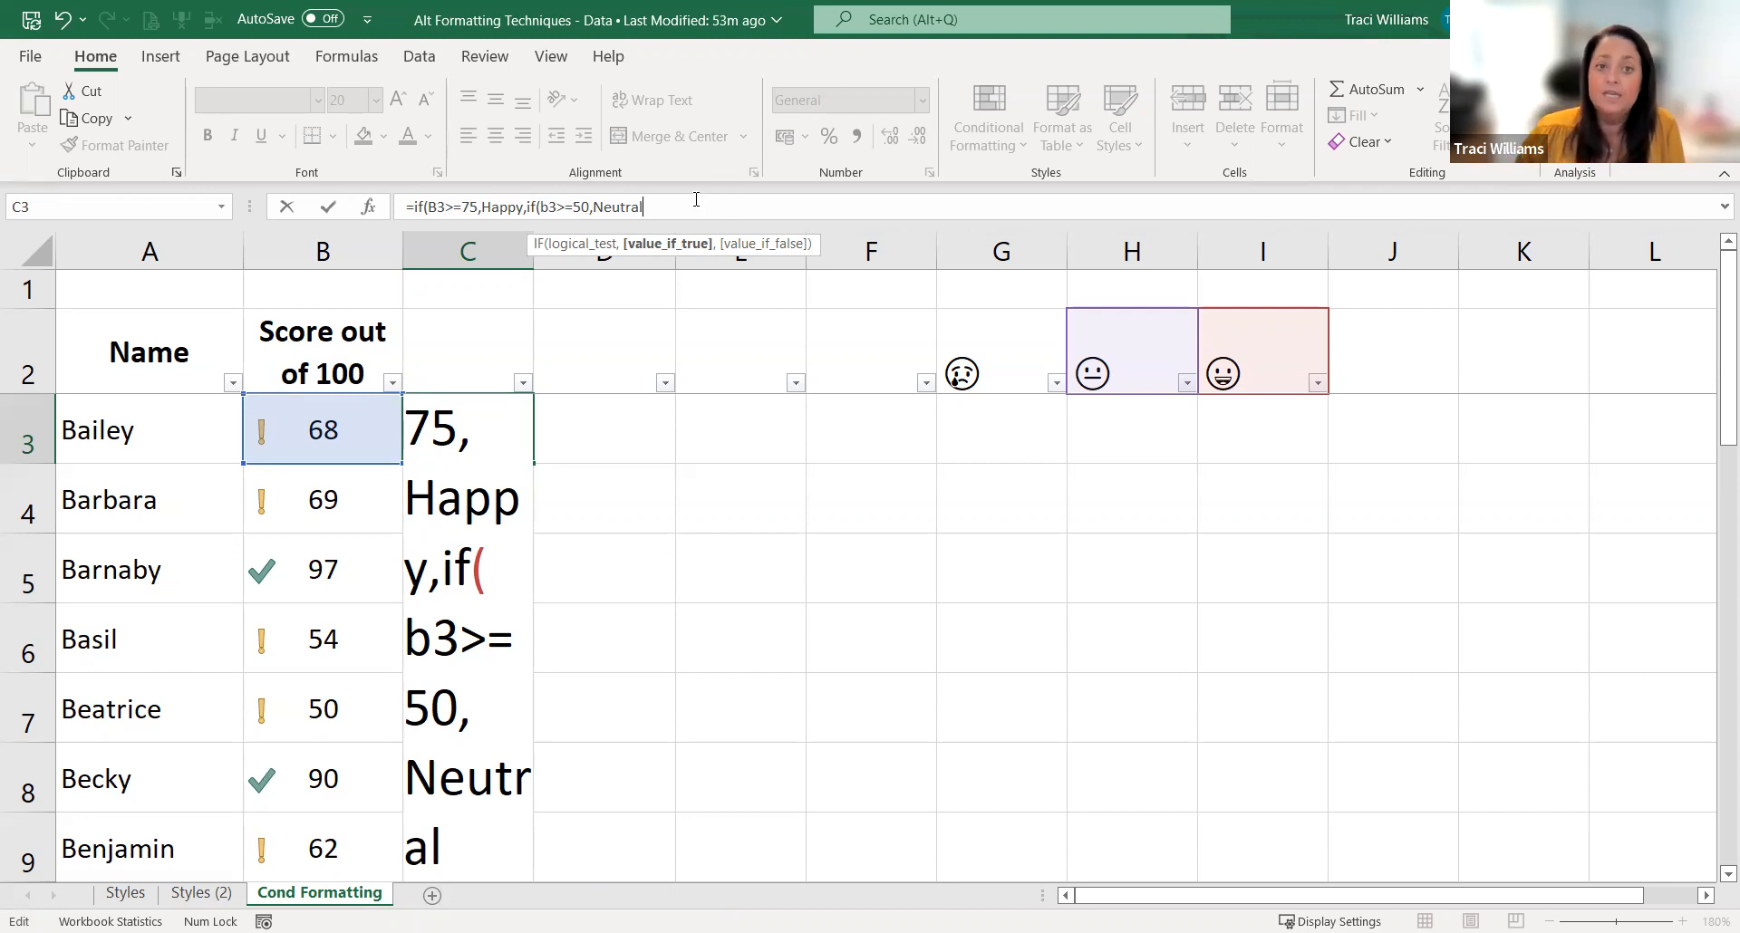
pyautogui.write(',')
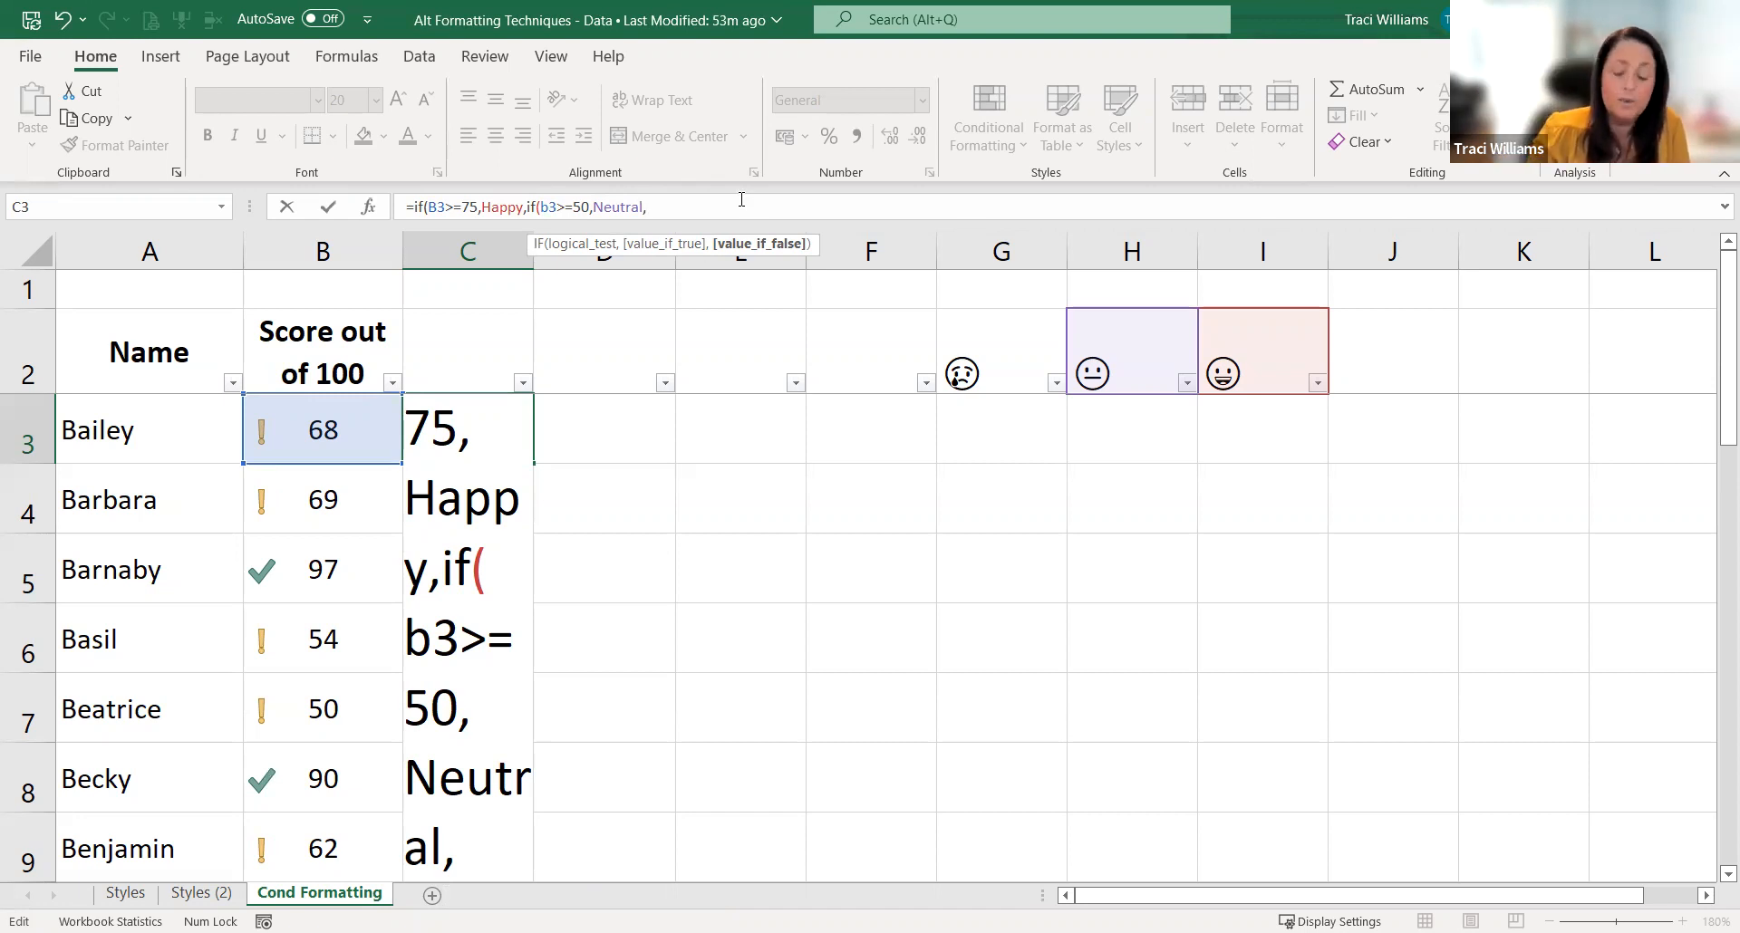
pyautogui.press('F3')
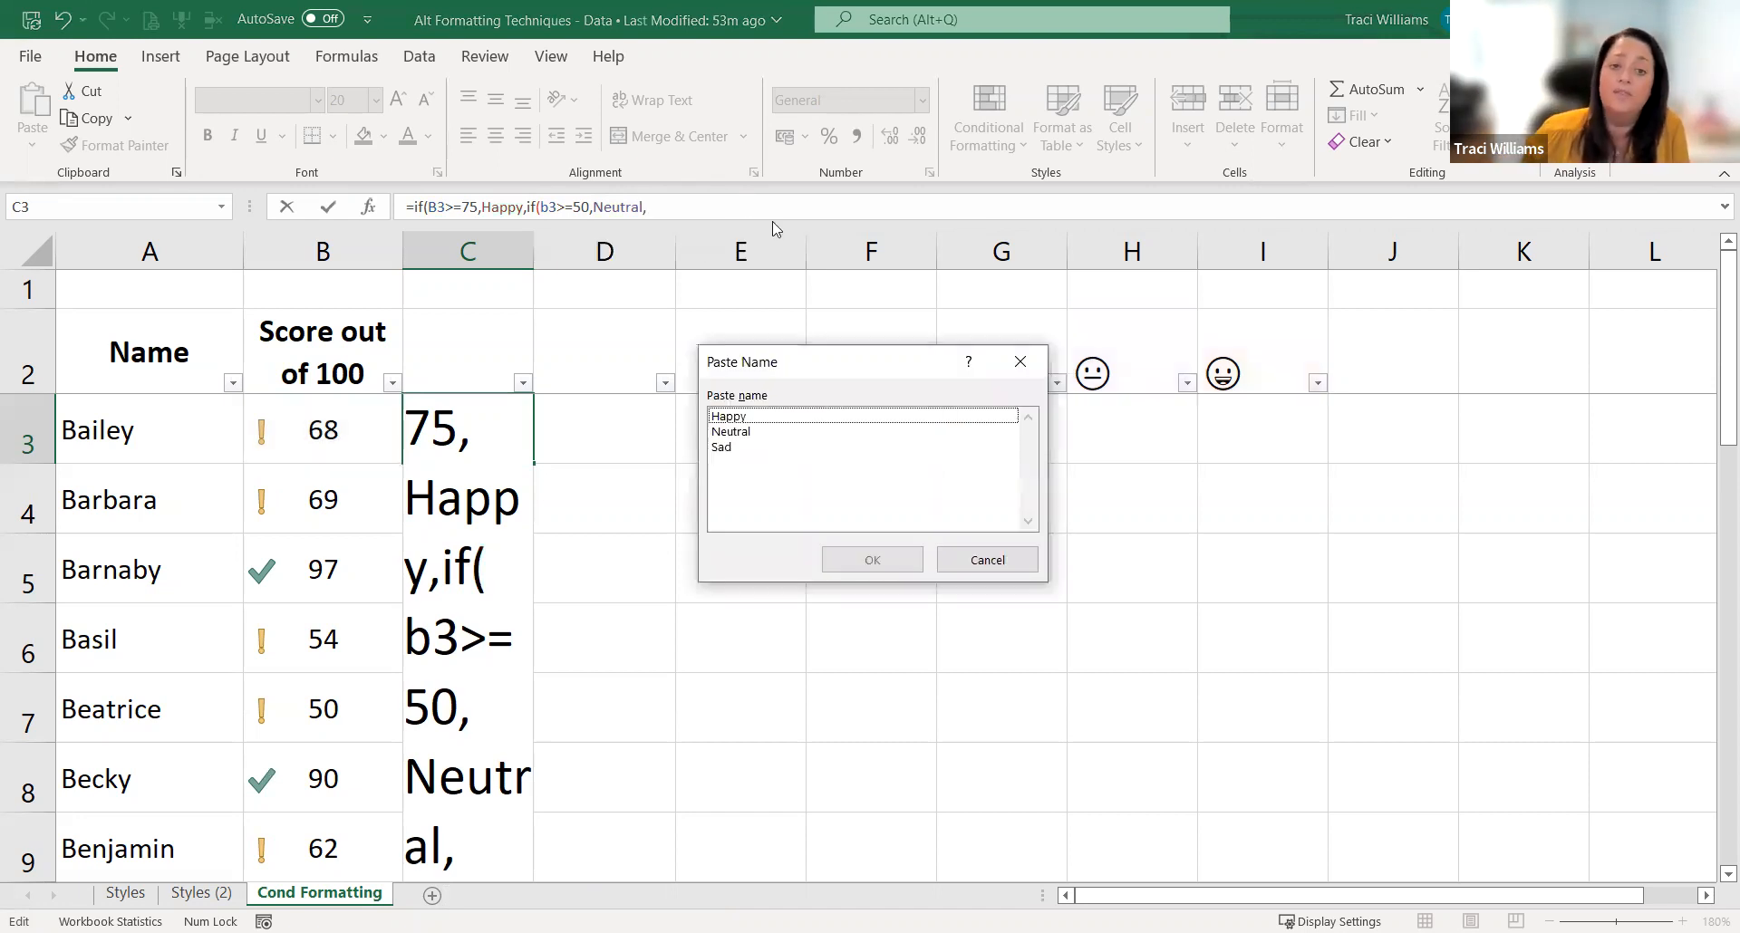
pyautogui.click(748, 447)
pyautogui.click(889, 565)
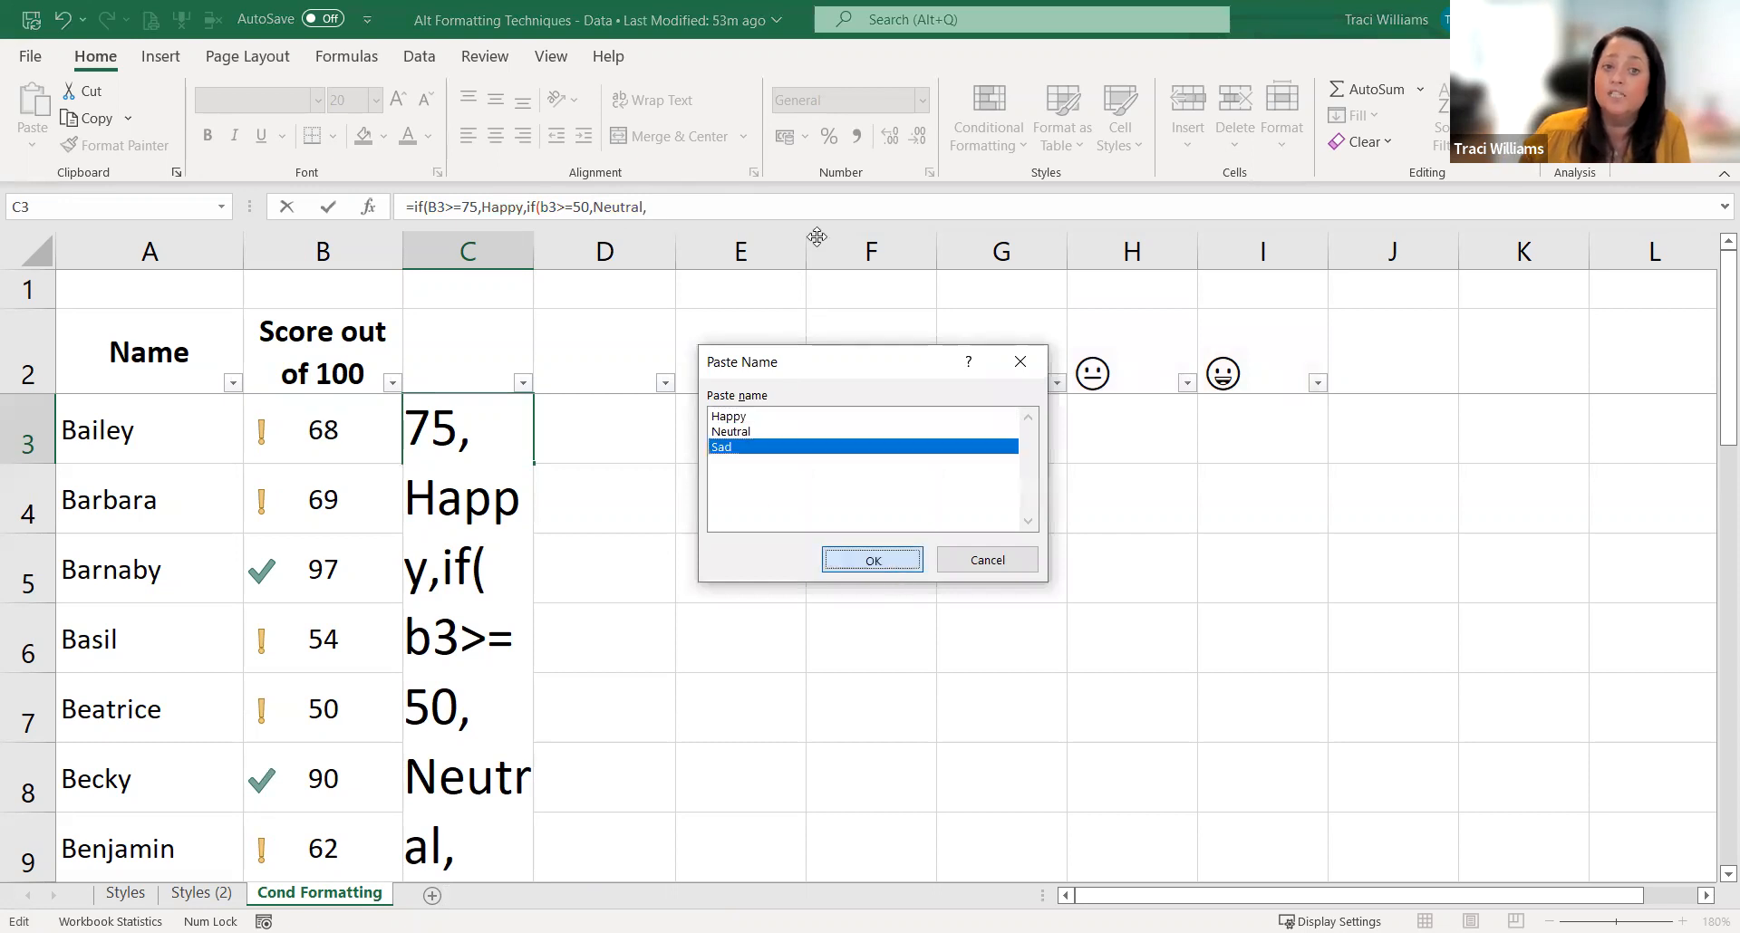
pyautogui.press('Return')
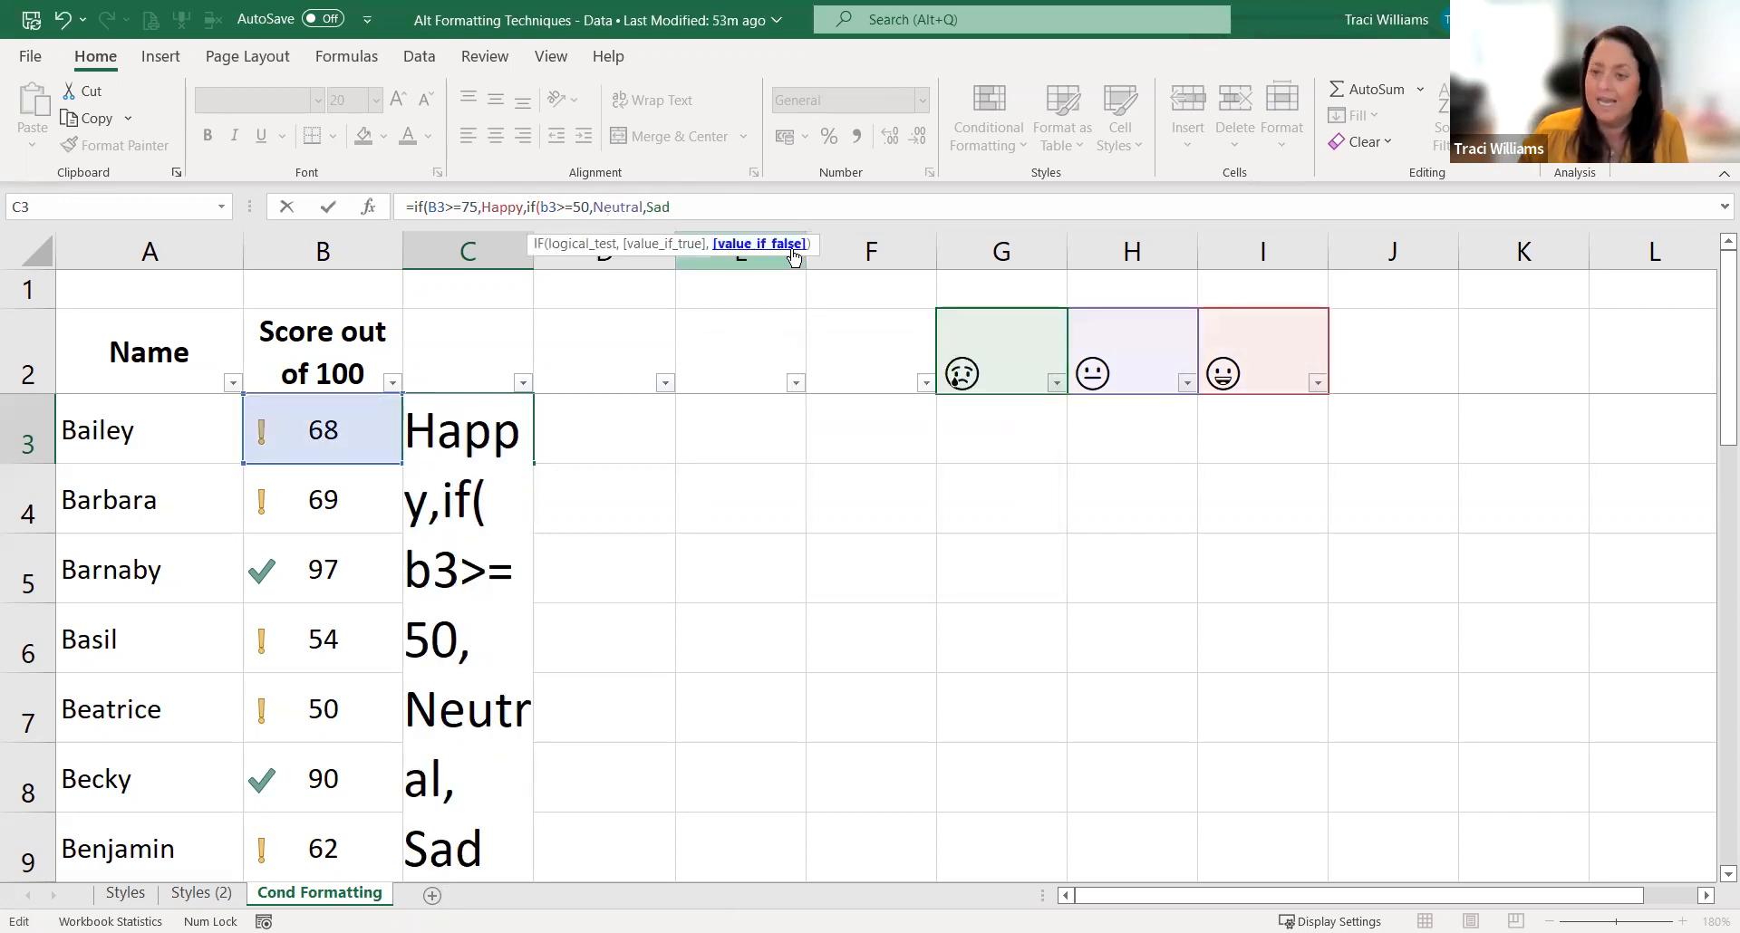
pyautogui.write(')')
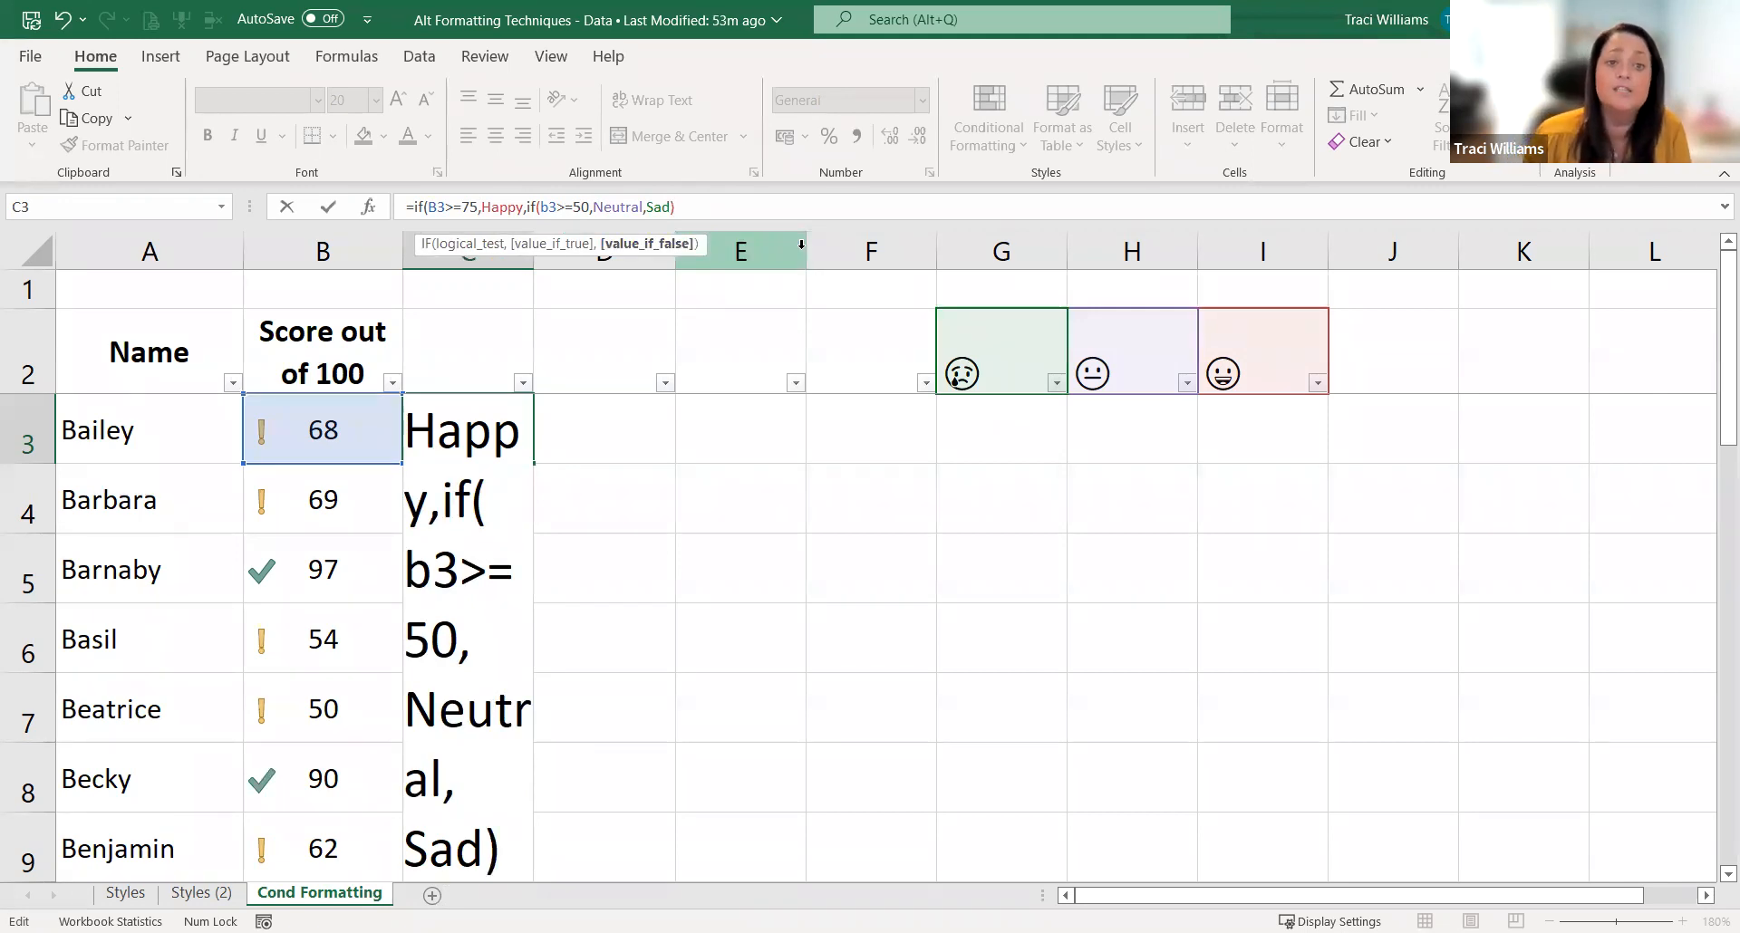
pyautogui.write(')')
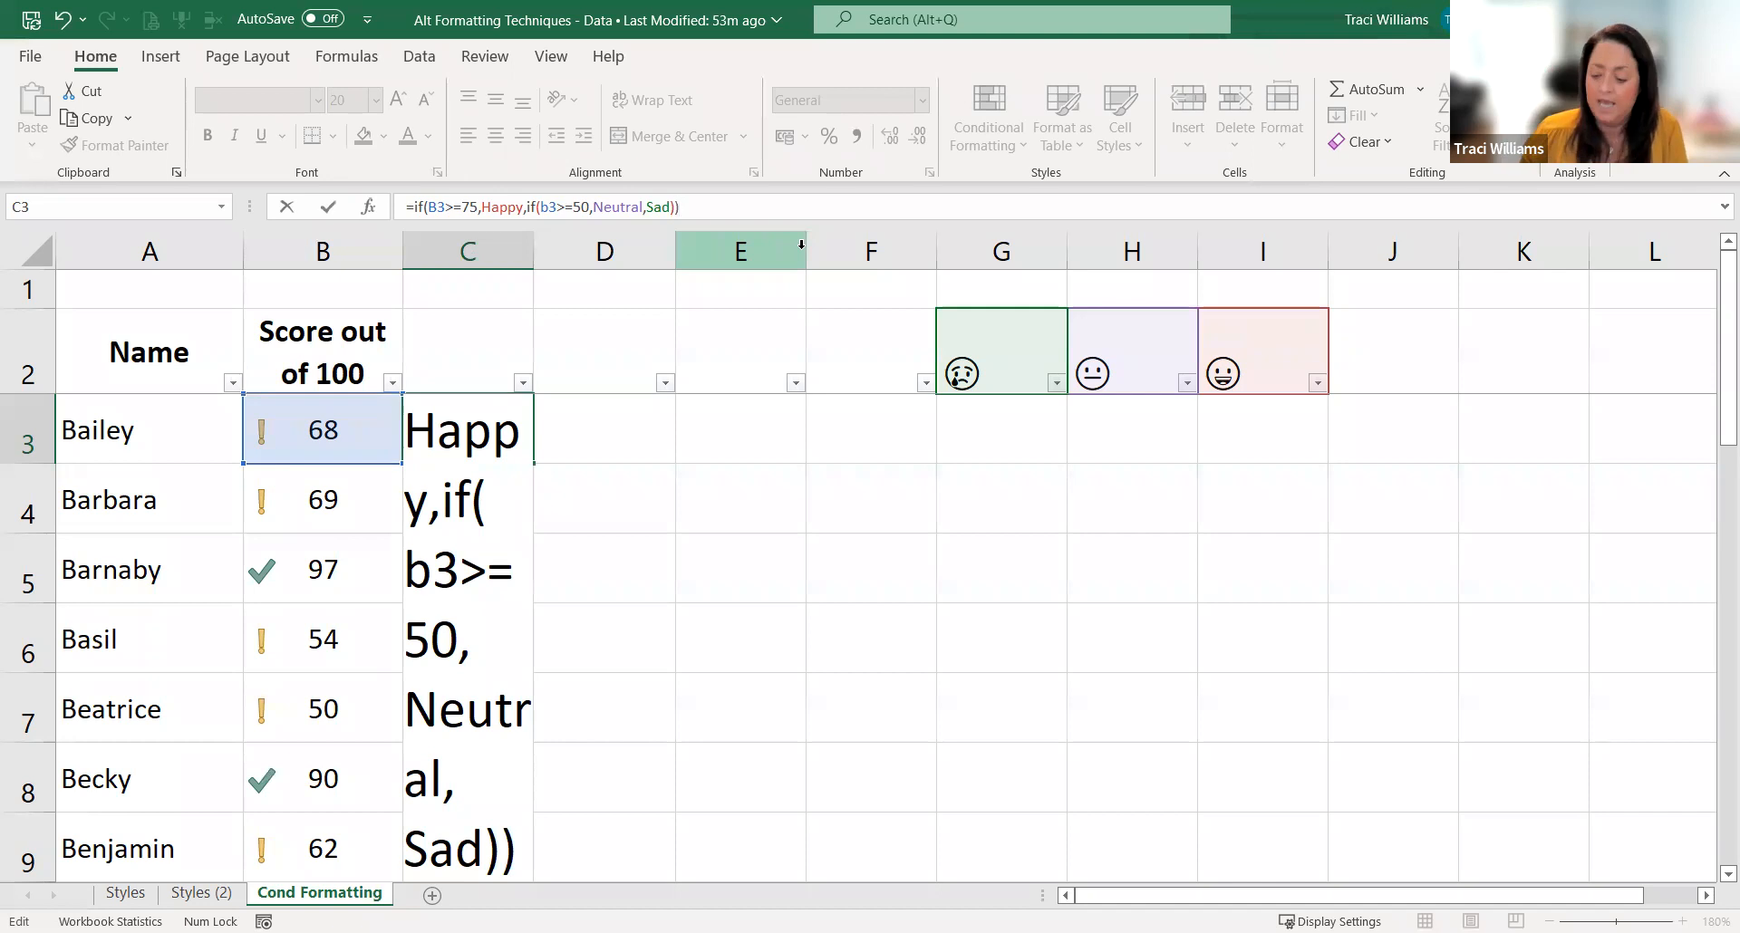
pyautogui.press('Return')
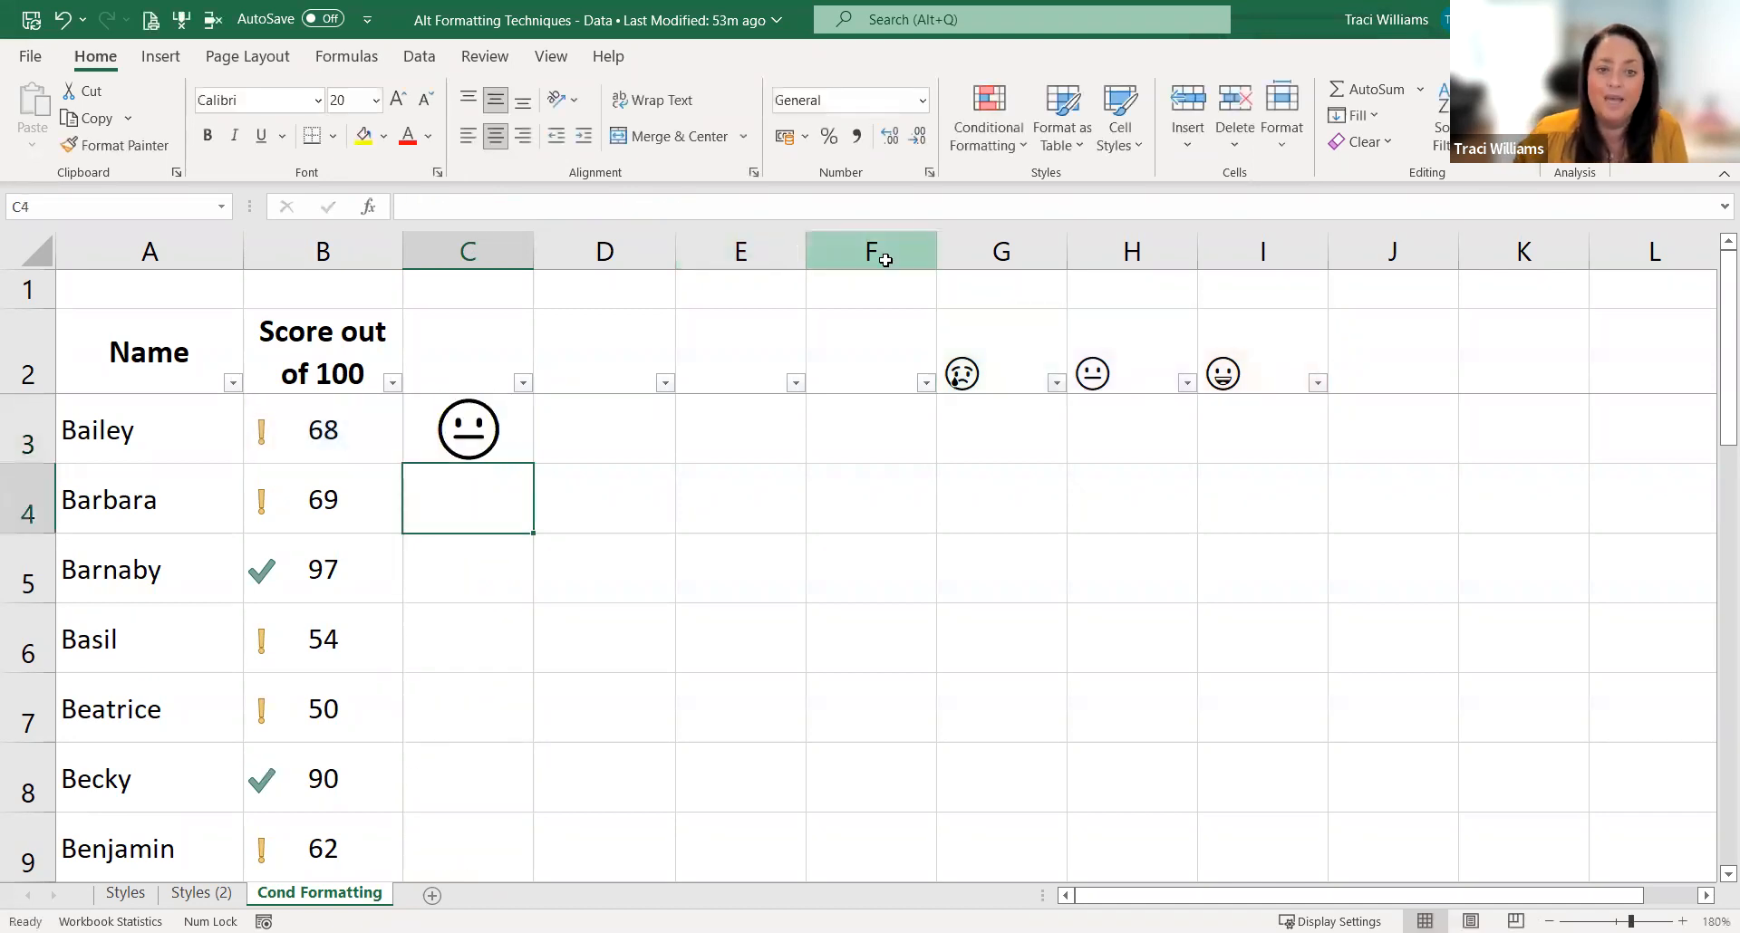
pyautogui.click(512, 454)
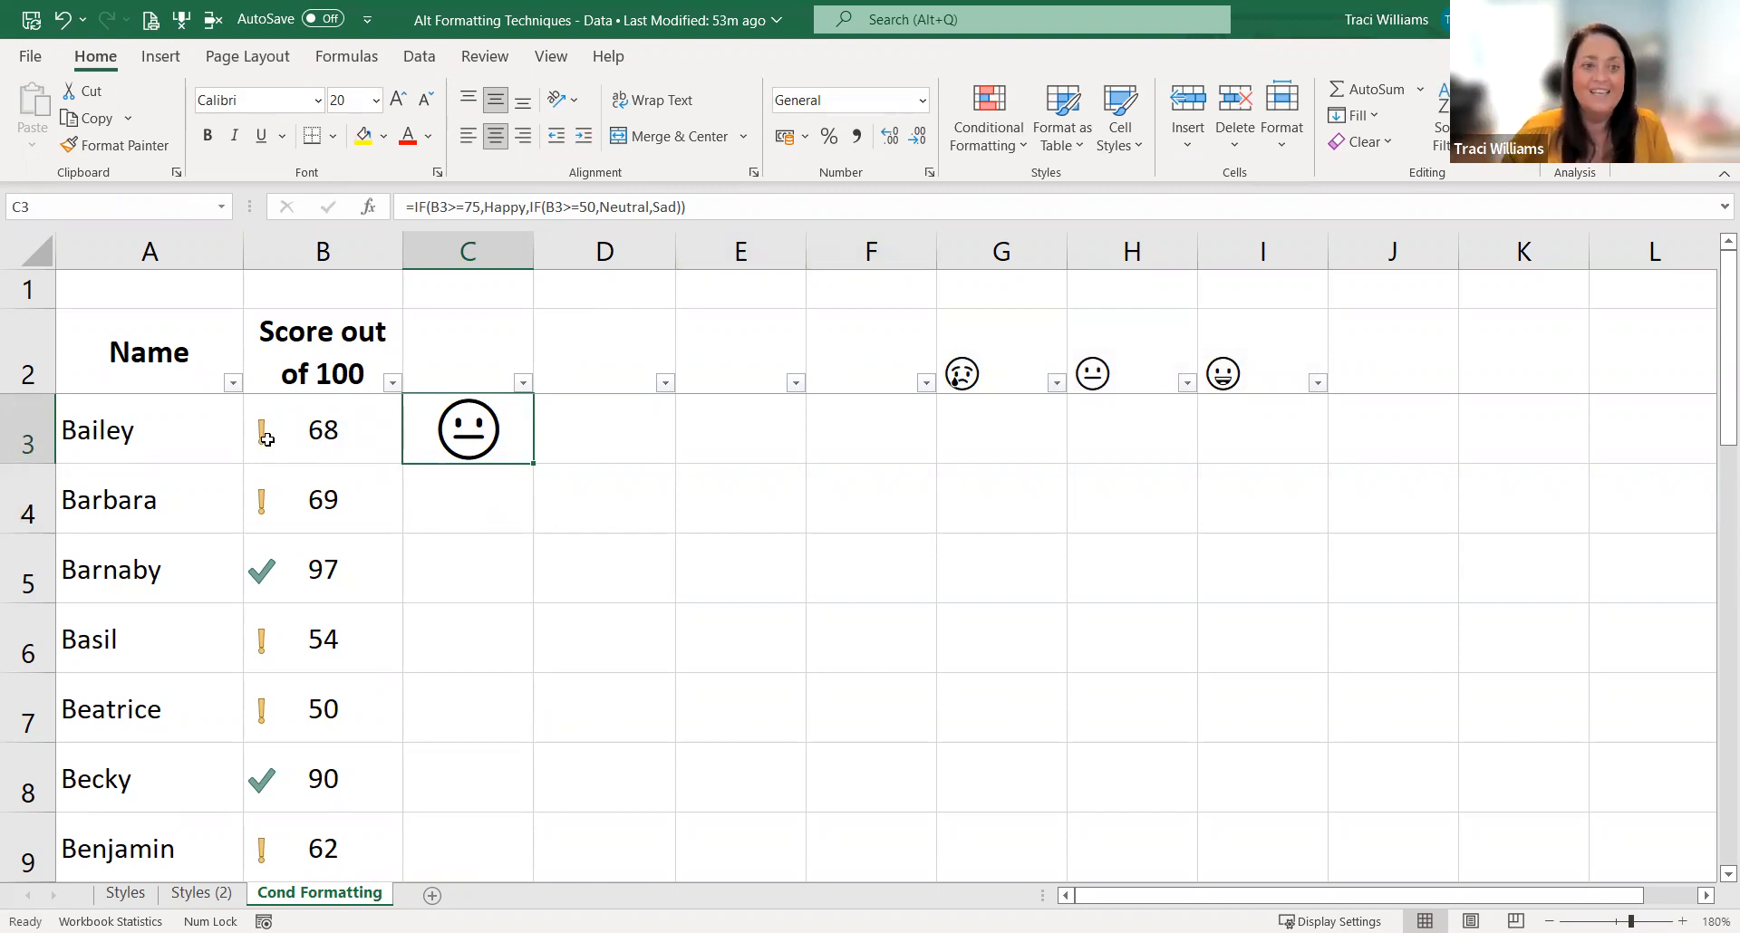
# Step: Test the C3 formula by setting the score in B3 to 86 and to 2, and reset the score to 68
pyautogui.click(325, 442)
pyautogui.write('86')
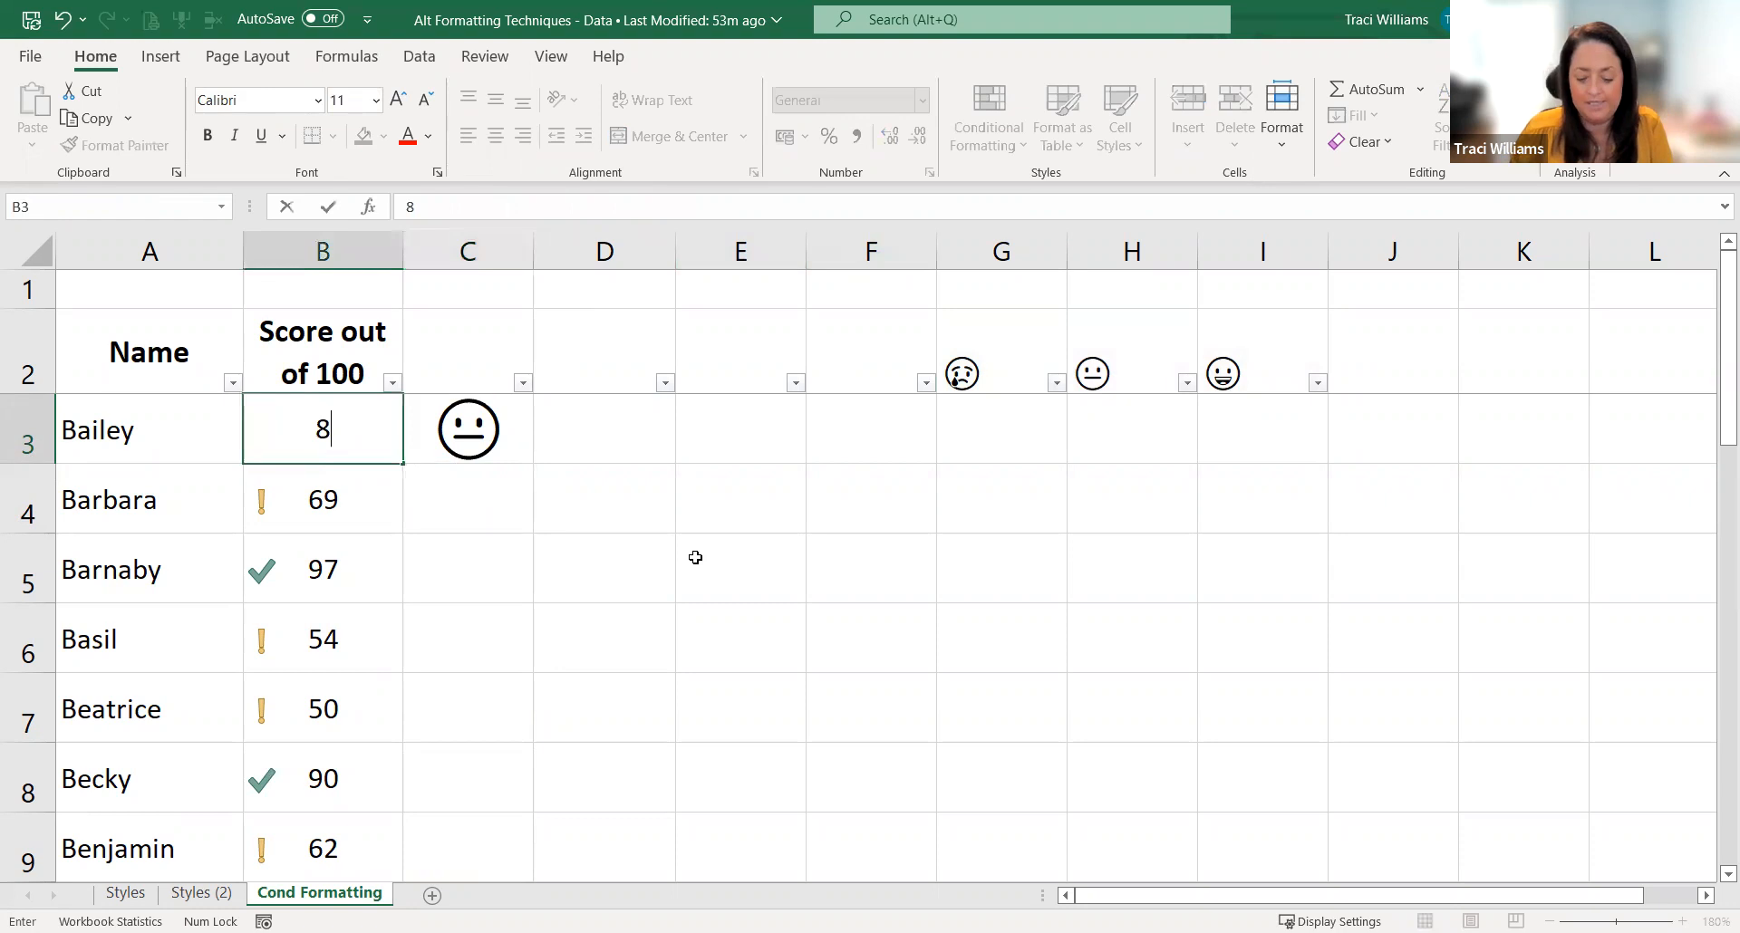
pyautogui.press('Return')
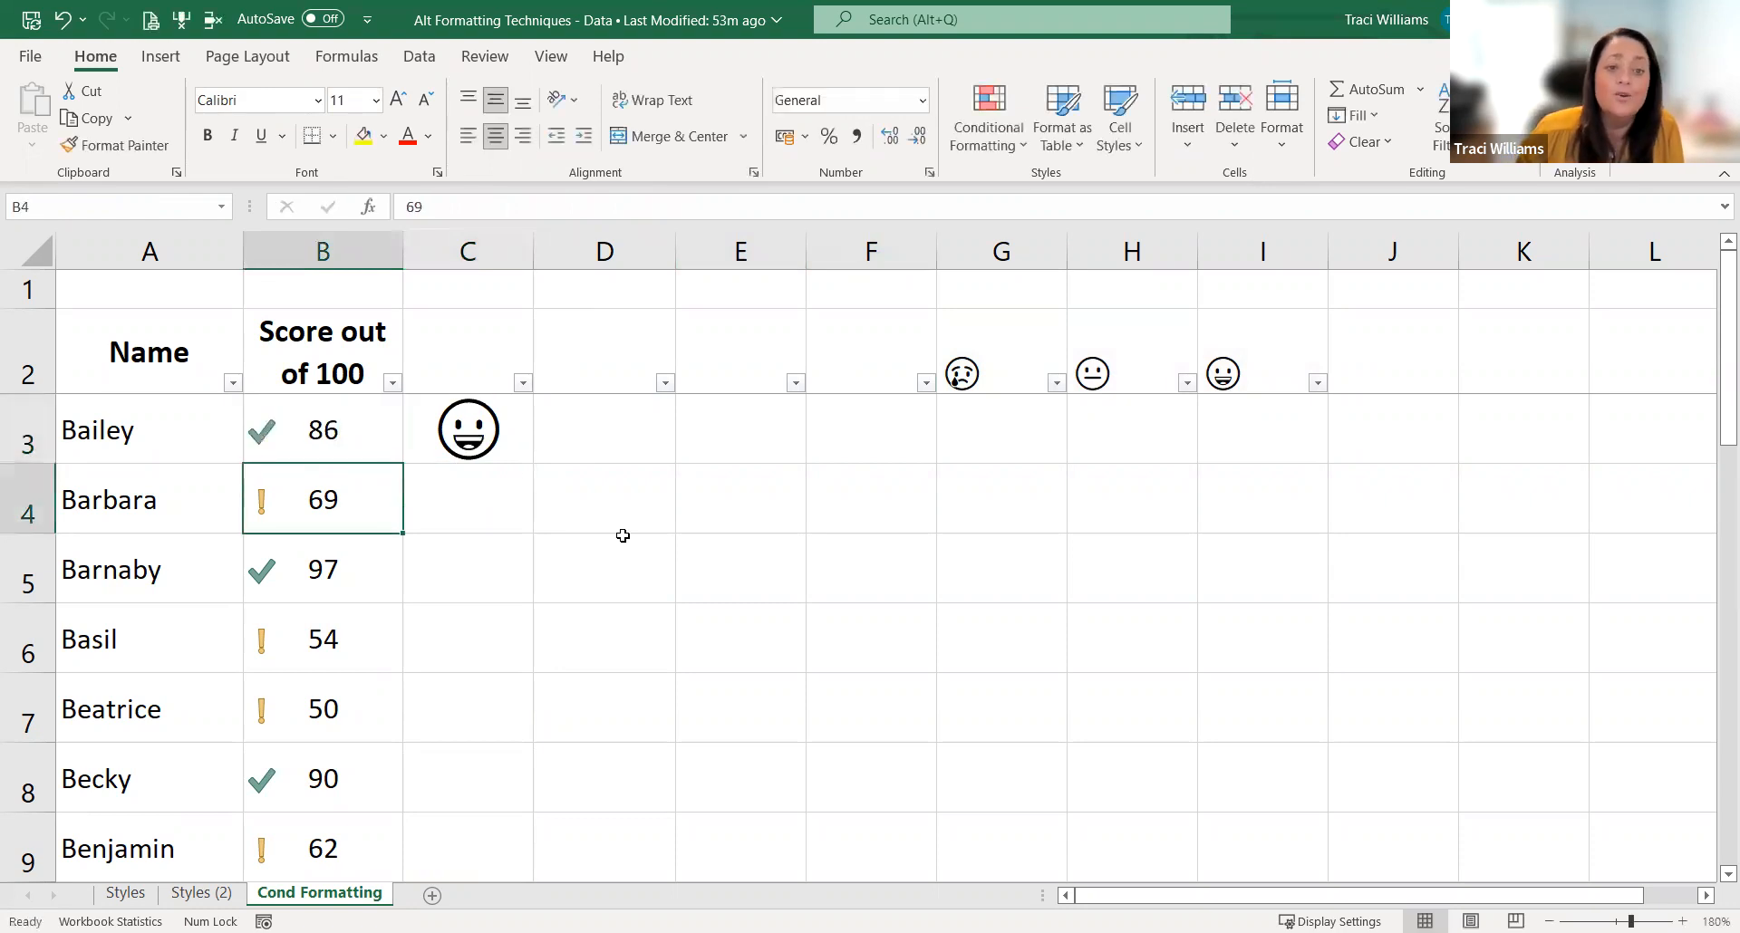
pyautogui.click(504, 426)
pyautogui.click(340, 426)
pyautogui.write('2')
pyautogui.click(453, 541)
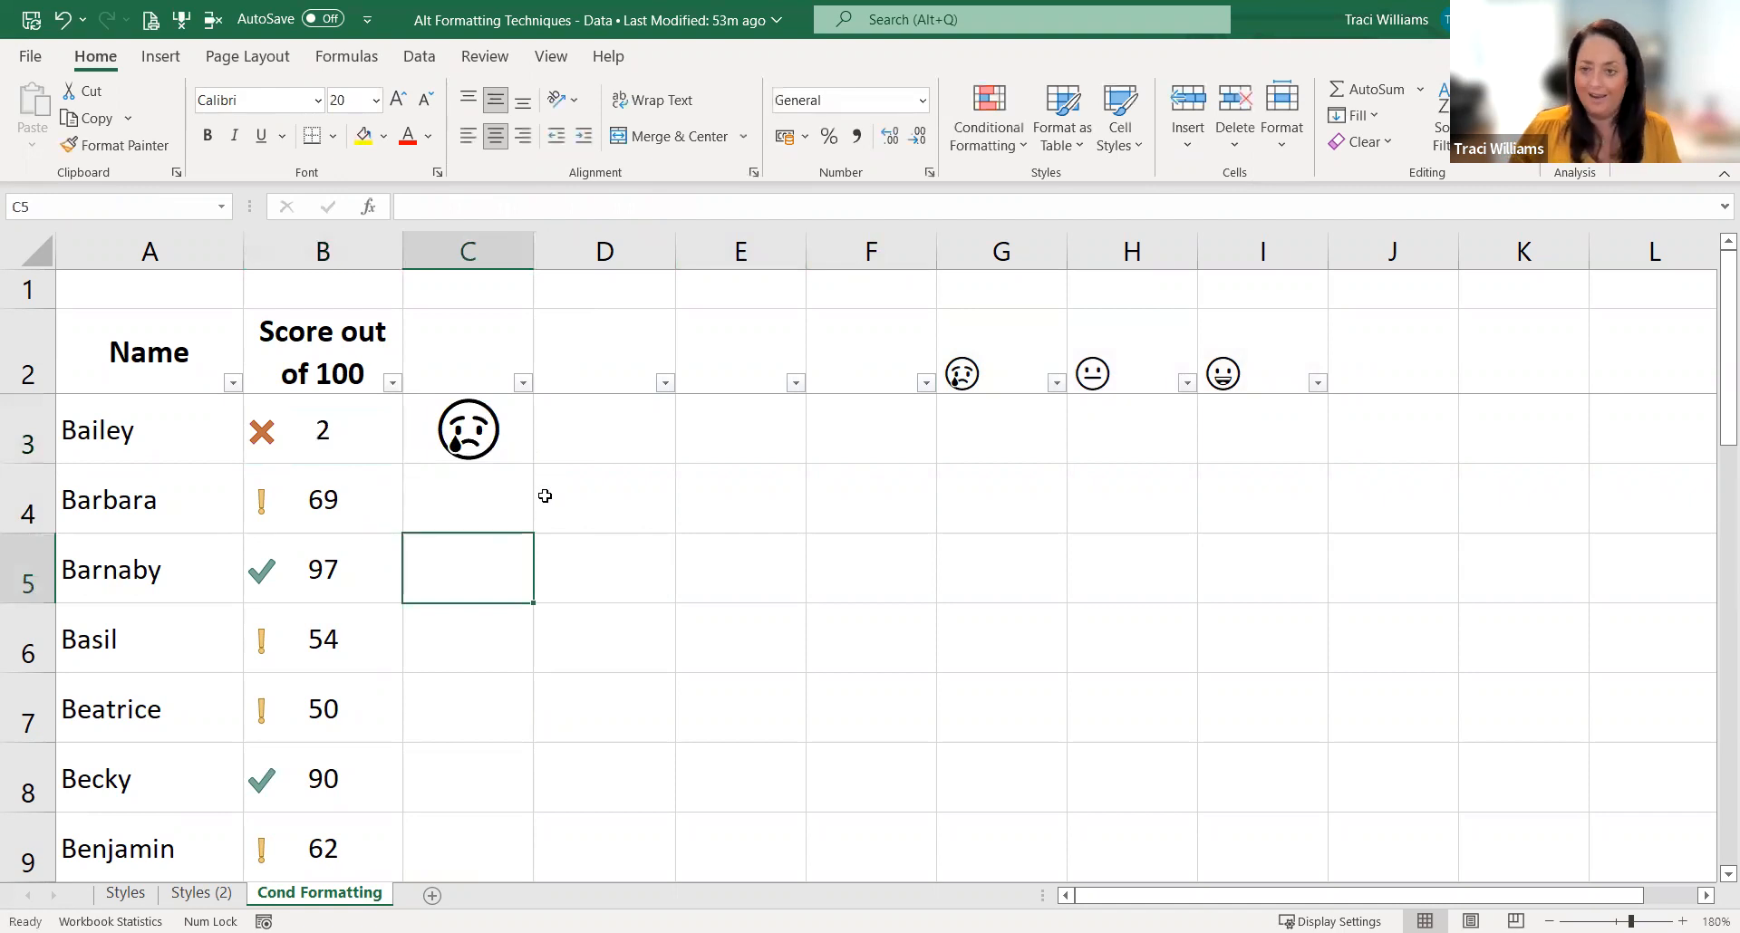
pyautogui.click(356, 441)
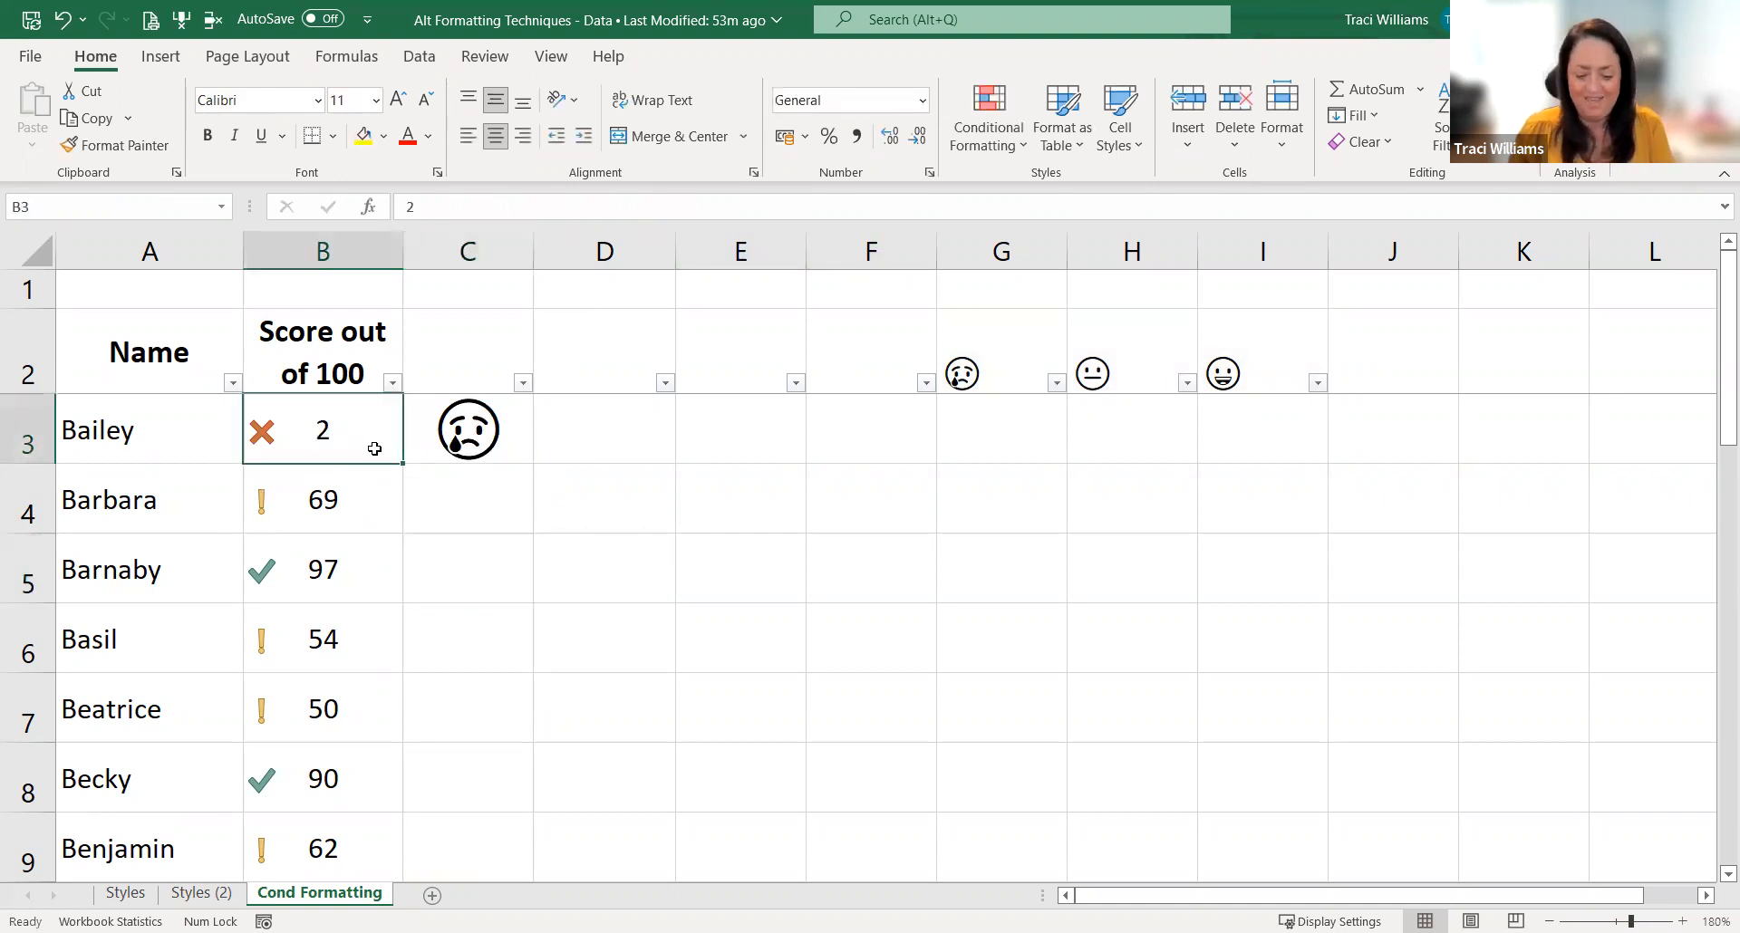
pyautogui.write('68')
pyautogui.press('Return')
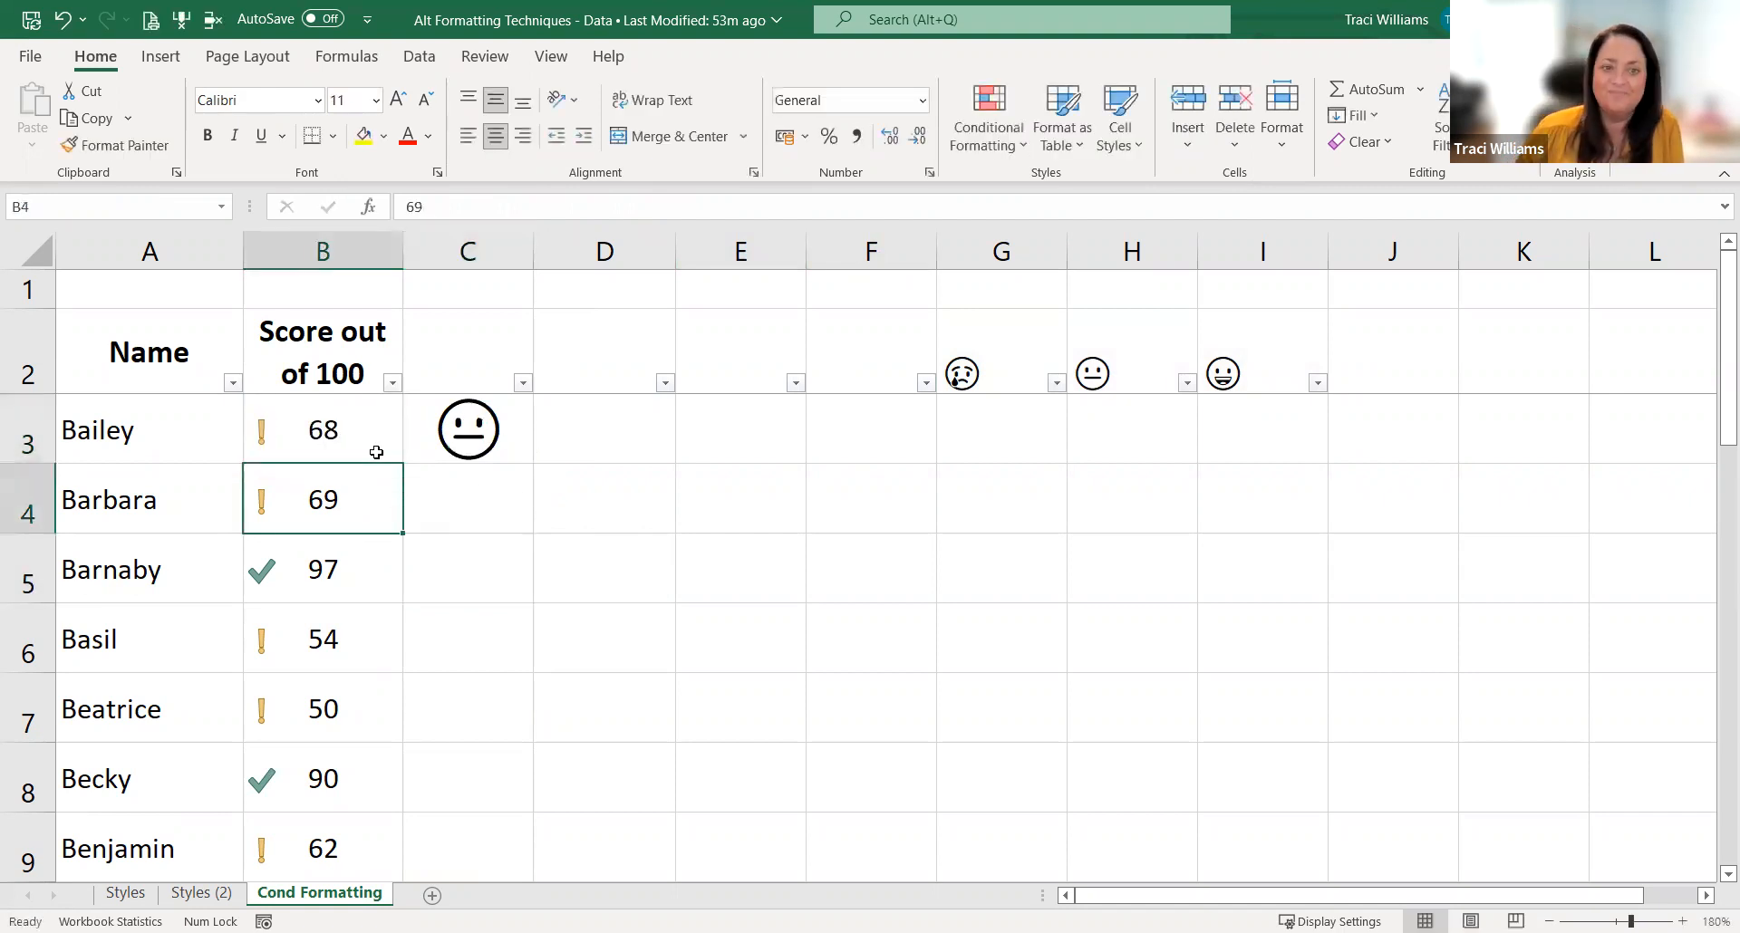
# Step: Fill the nested IF formula from C3 down column C for all the scores
pyautogui.click(522, 441)
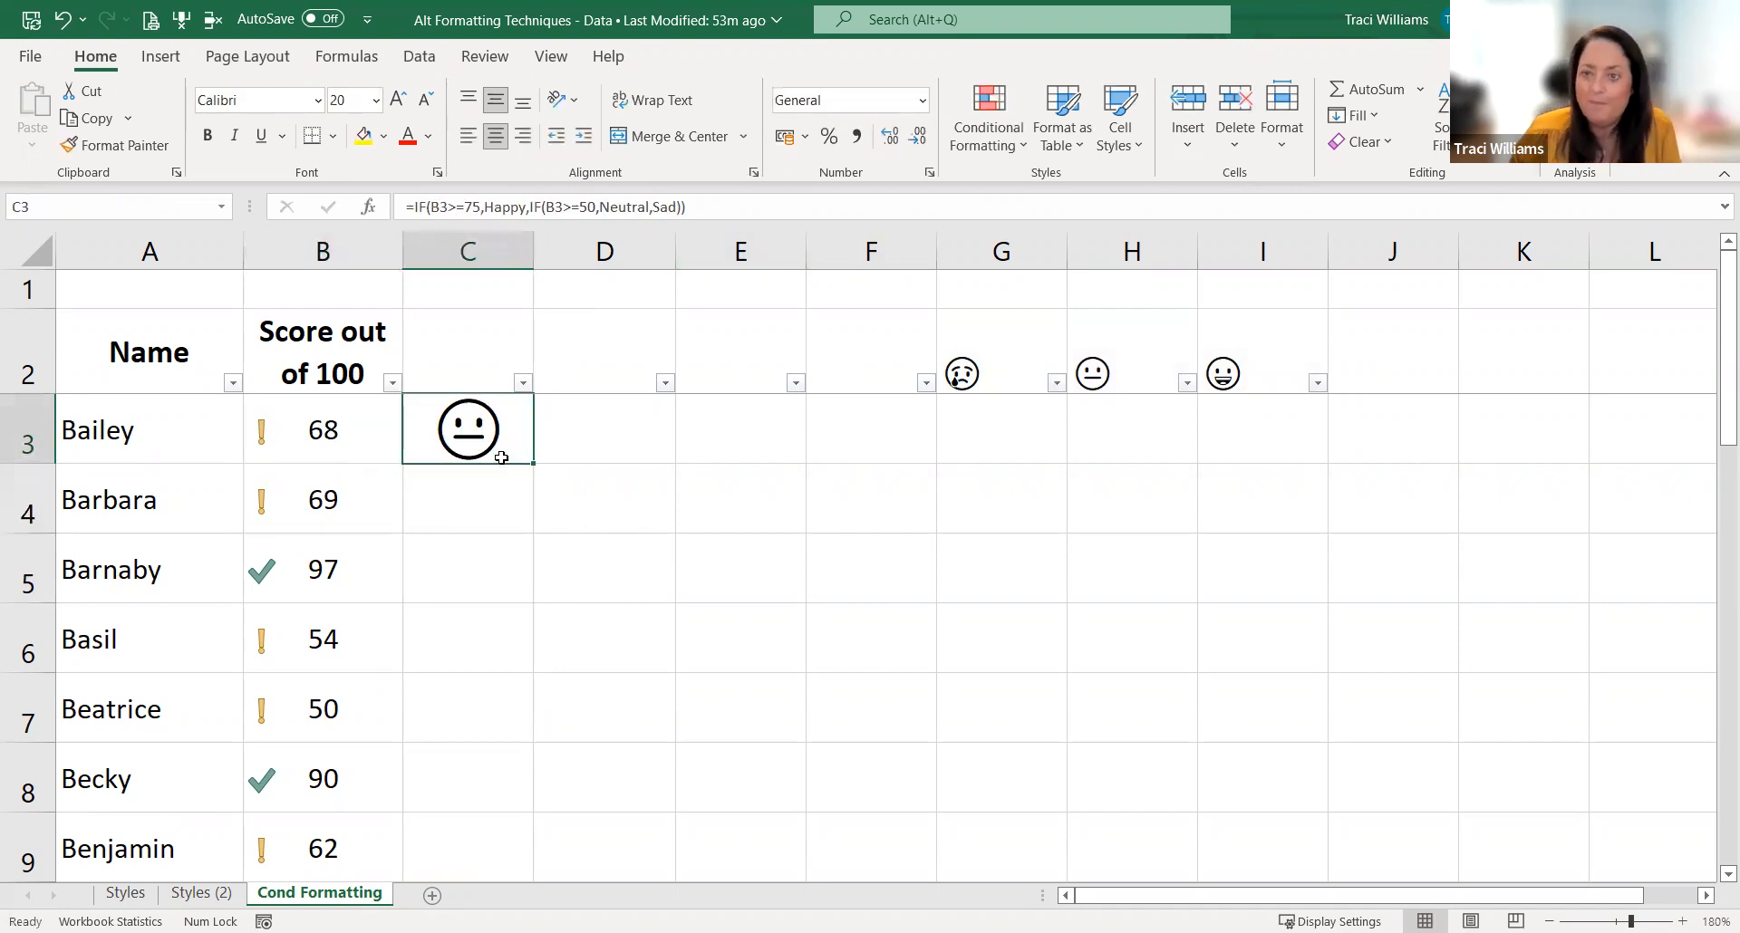
pyautogui.click(512, 492)
pyautogui.click(519, 456)
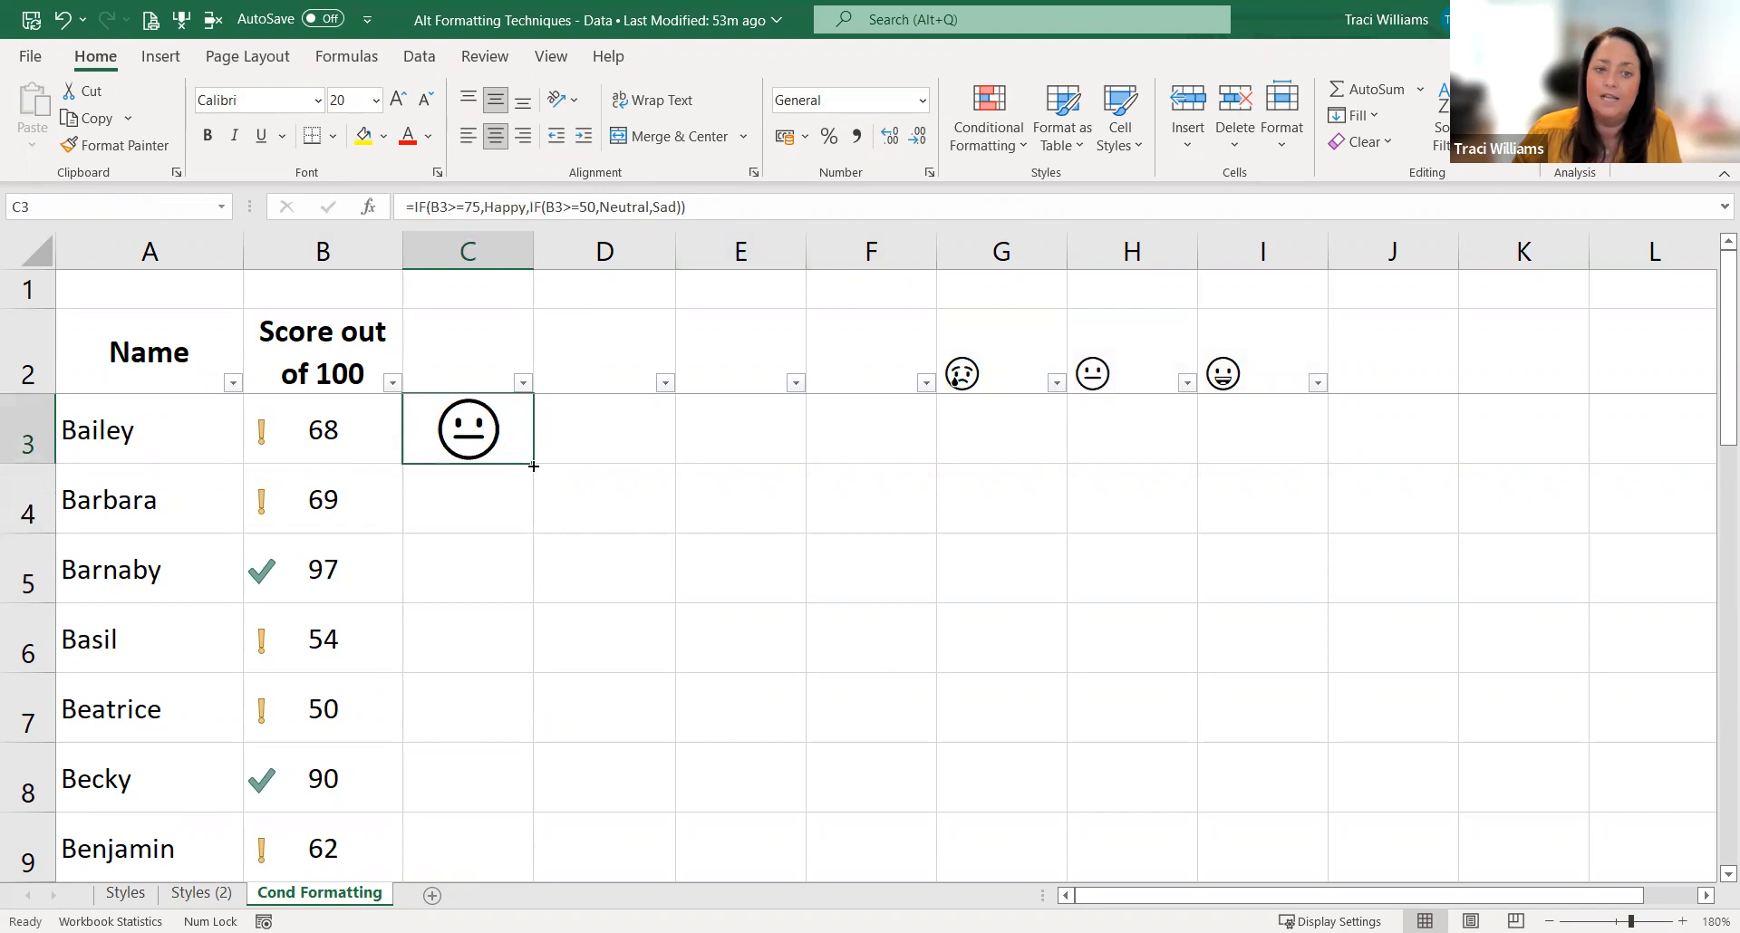
pyautogui.doubleClick(533, 464)
pyautogui.click(578, 453)
# Step: Step through the filled cells in column C to check the formulas and emojis against the scores
pyautogui.click(463, 439)
pyautogui.press('Down')
pyautogui.press('Down')
pyautogui.press('Down')
pyautogui.press('Down')
pyautogui.press('Down')
pyautogui.press('Down')
pyautogui.press('Down')
pyautogui.press('Down')
pyautogui.press('Down')
pyautogui.press('Down')
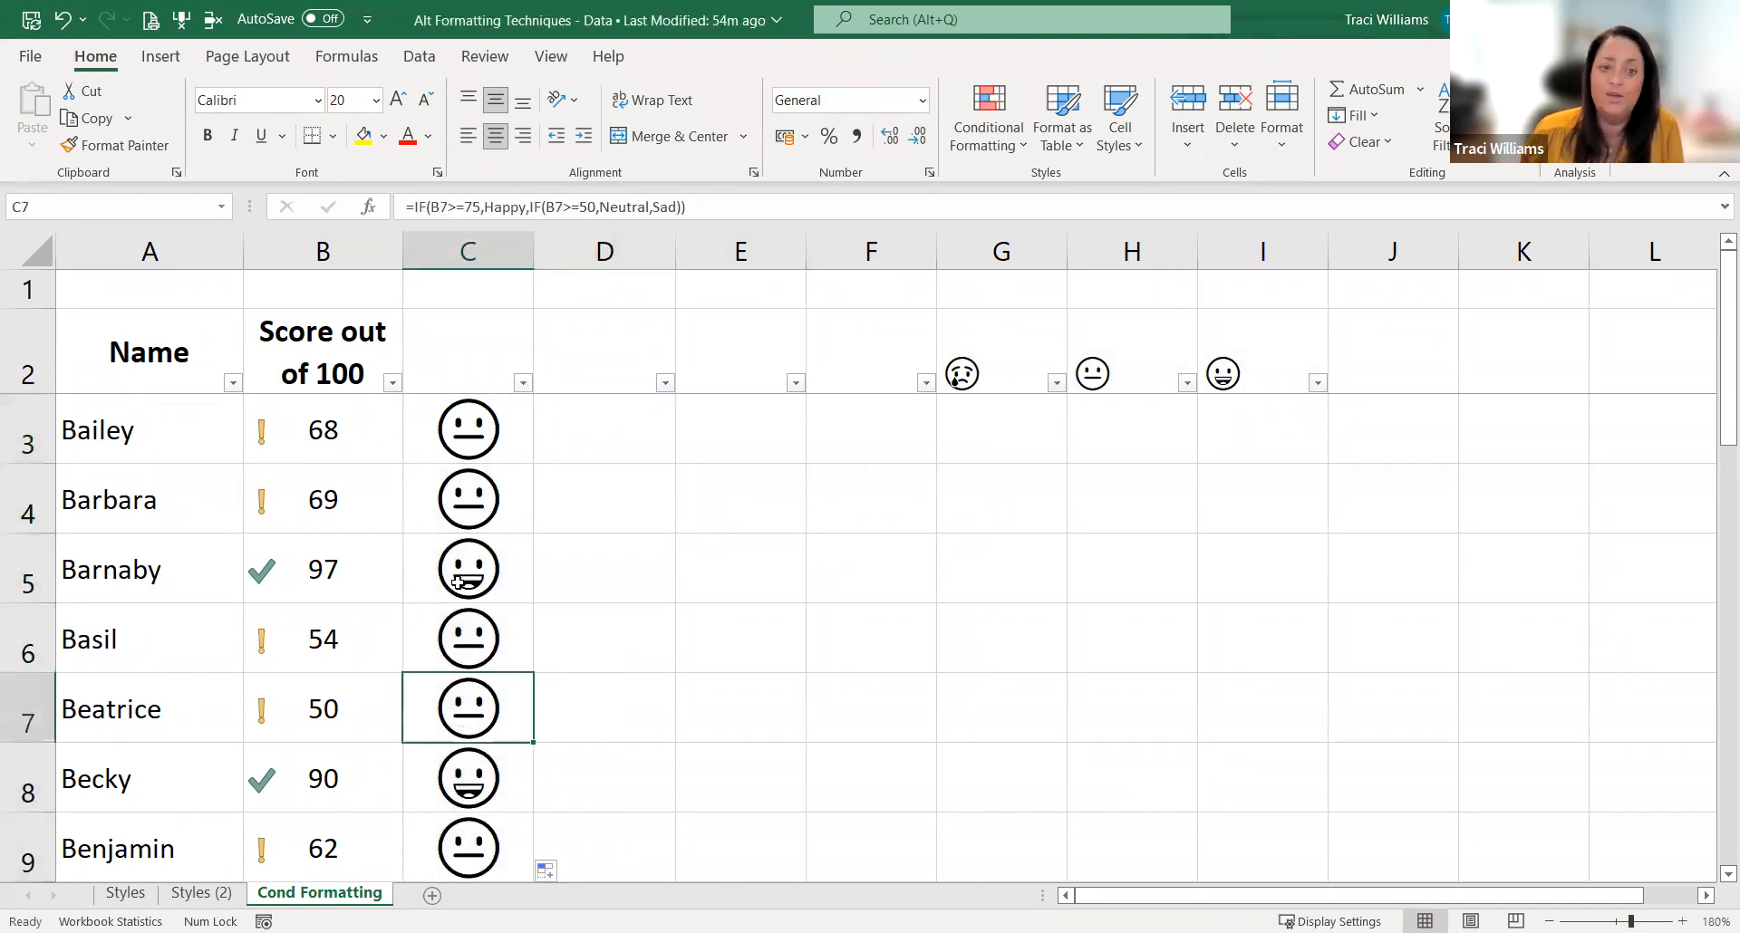
pyautogui.press('Down')
pyautogui.press('Down')
pyautogui.press('Down')
pyautogui.press('Down')
pyautogui.press('Down')
pyautogui.press('Down')
pyautogui.press('Up')
pyautogui.press('Up')
pyautogui.press('Up')
pyautogui.press('Up')
pyautogui.press('Up')
pyautogui.hotkey('ctrl', 'Up')
pyautogui.hotkey('ctrl', 'Up')
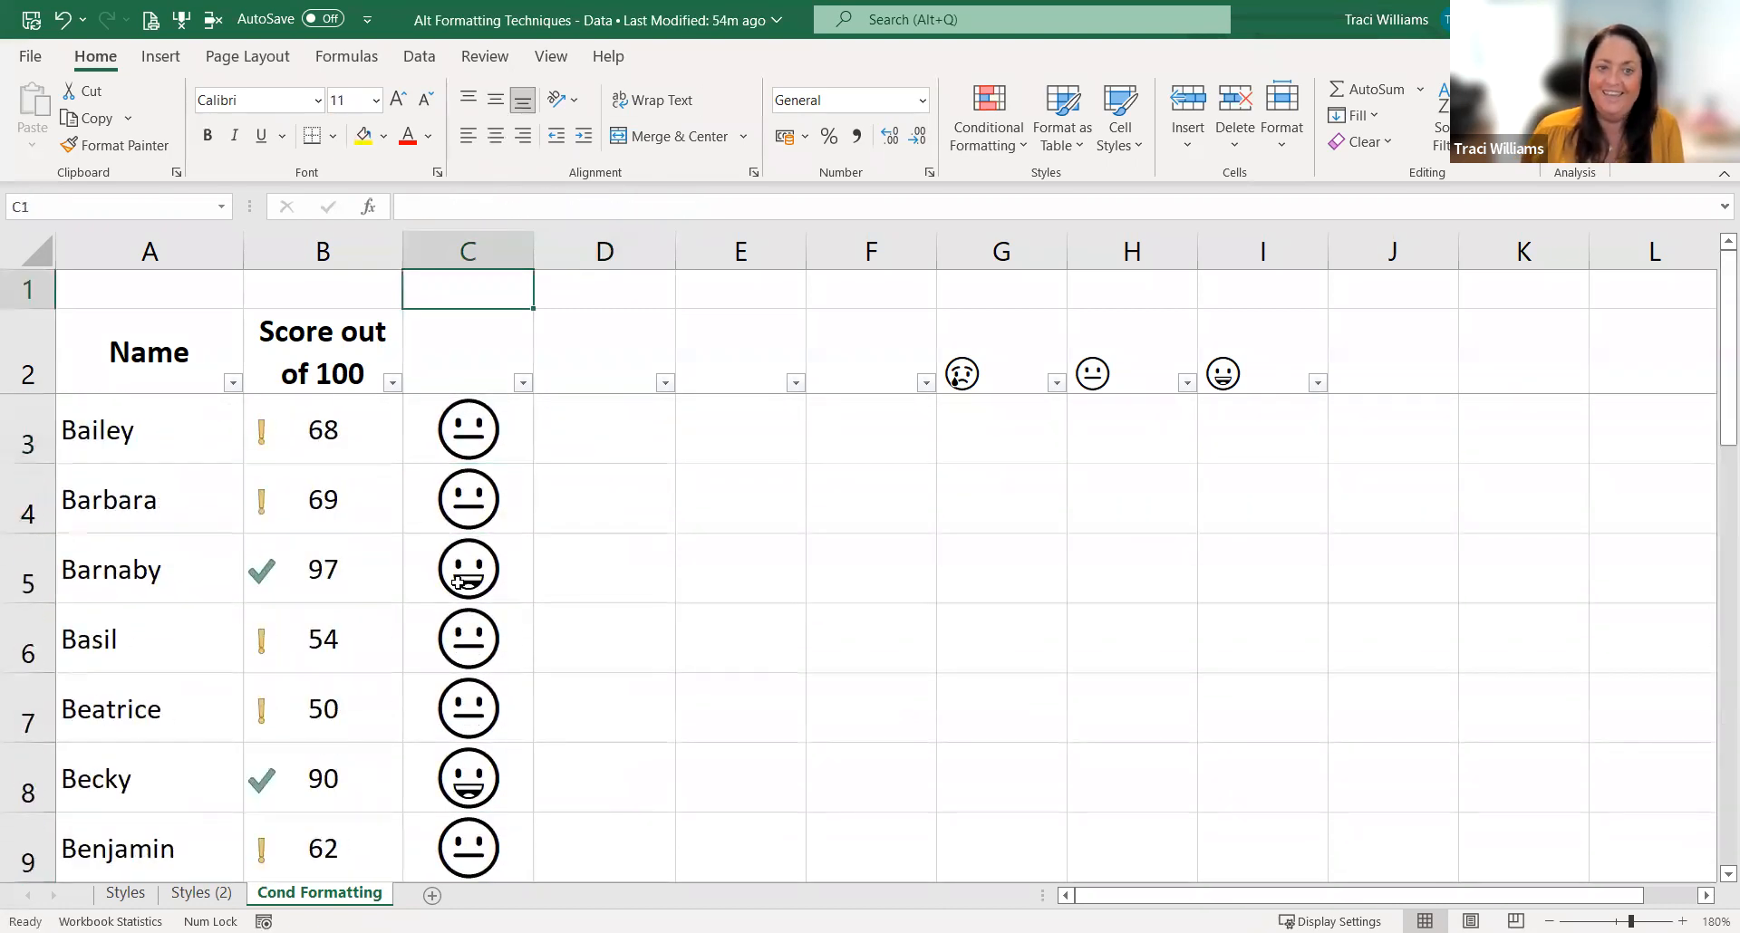
# Step: Compare the emoji filter choices of column C with the cell icon filter choices of the Score out of 100 column
pyautogui.press('Down')
pyautogui.click(523, 383)
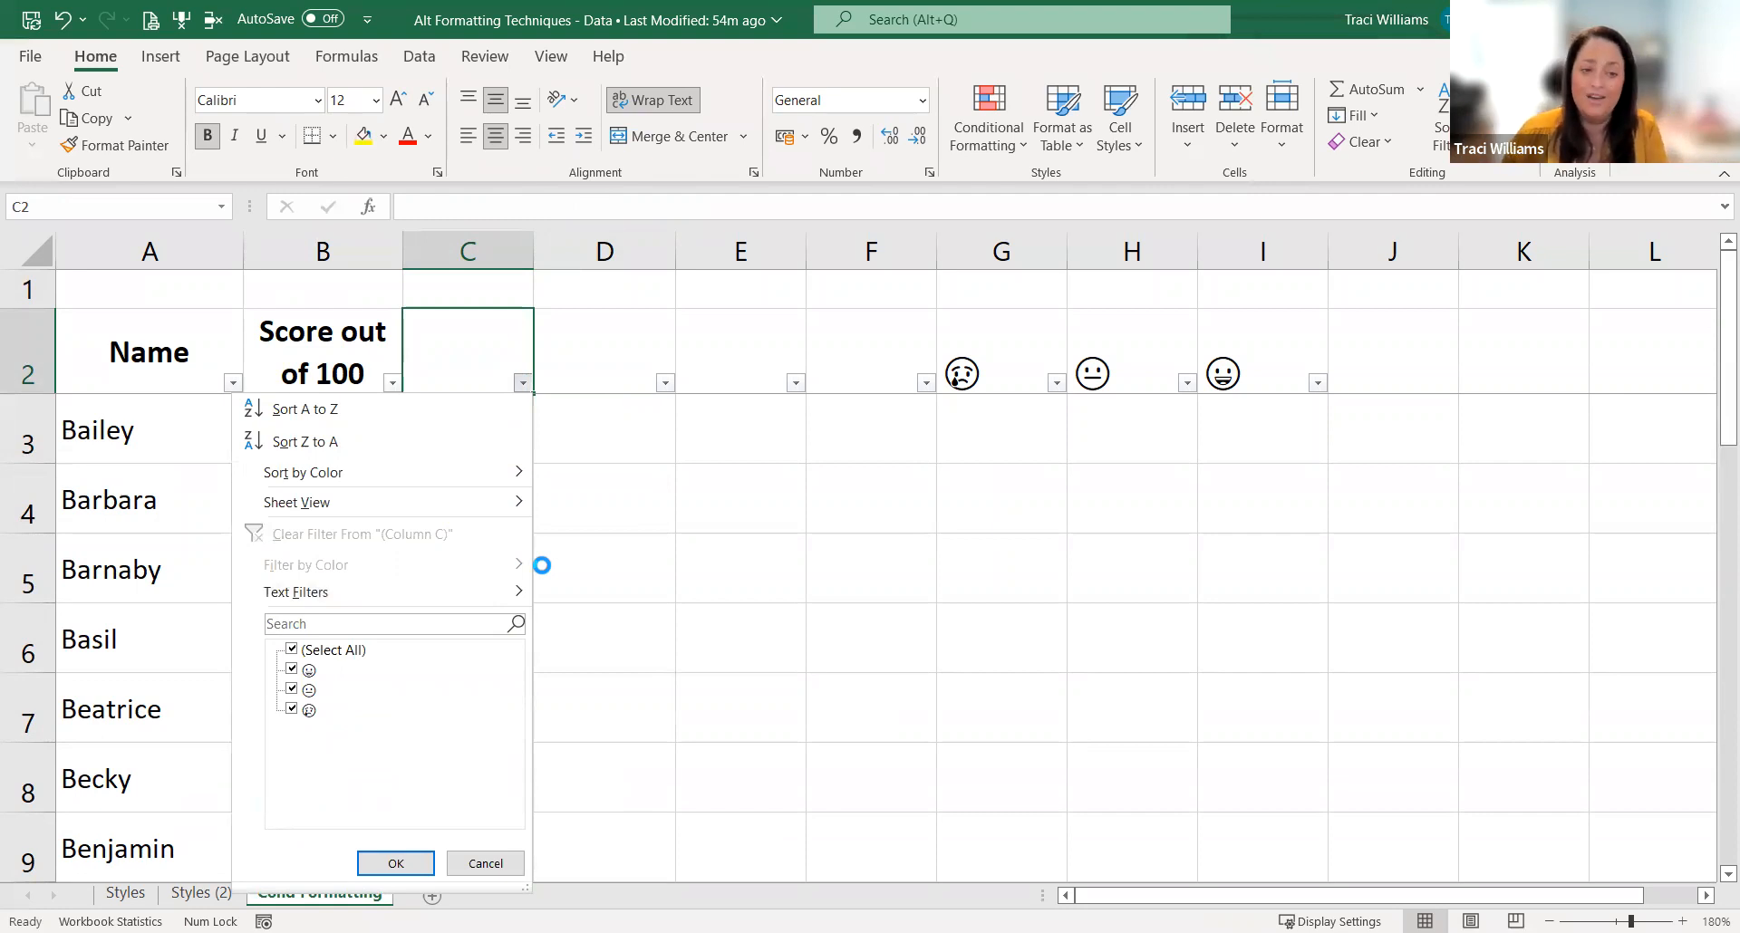
pyautogui.press('Escape')
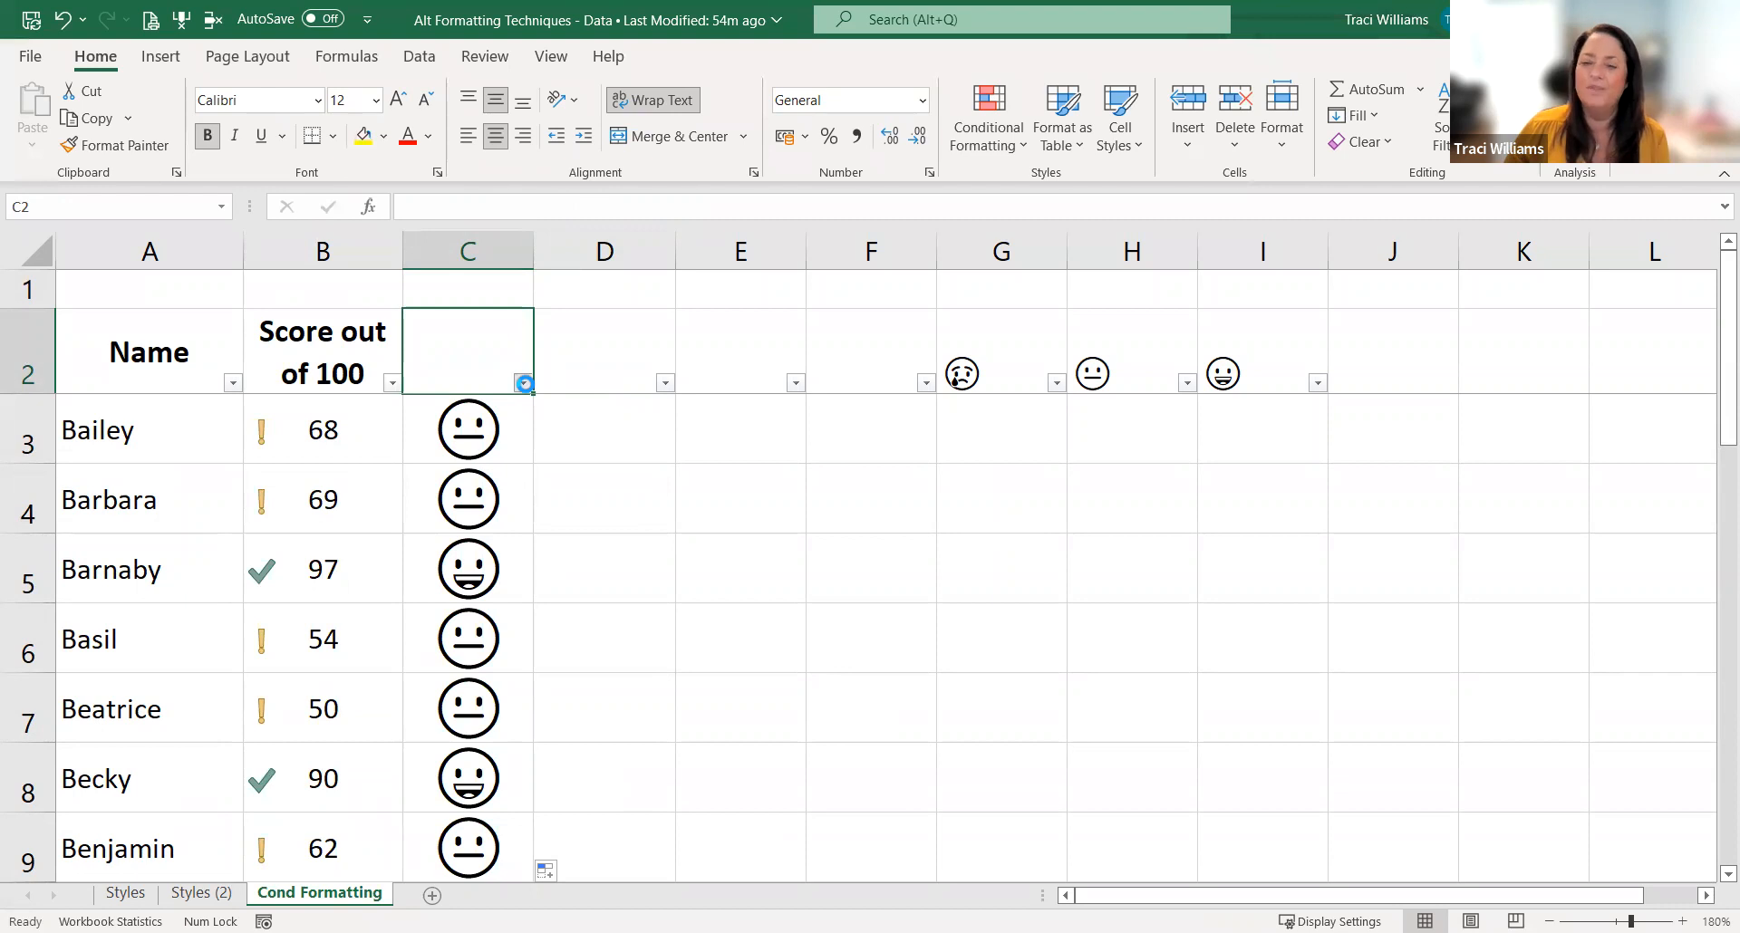
pyautogui.click(524, 384)
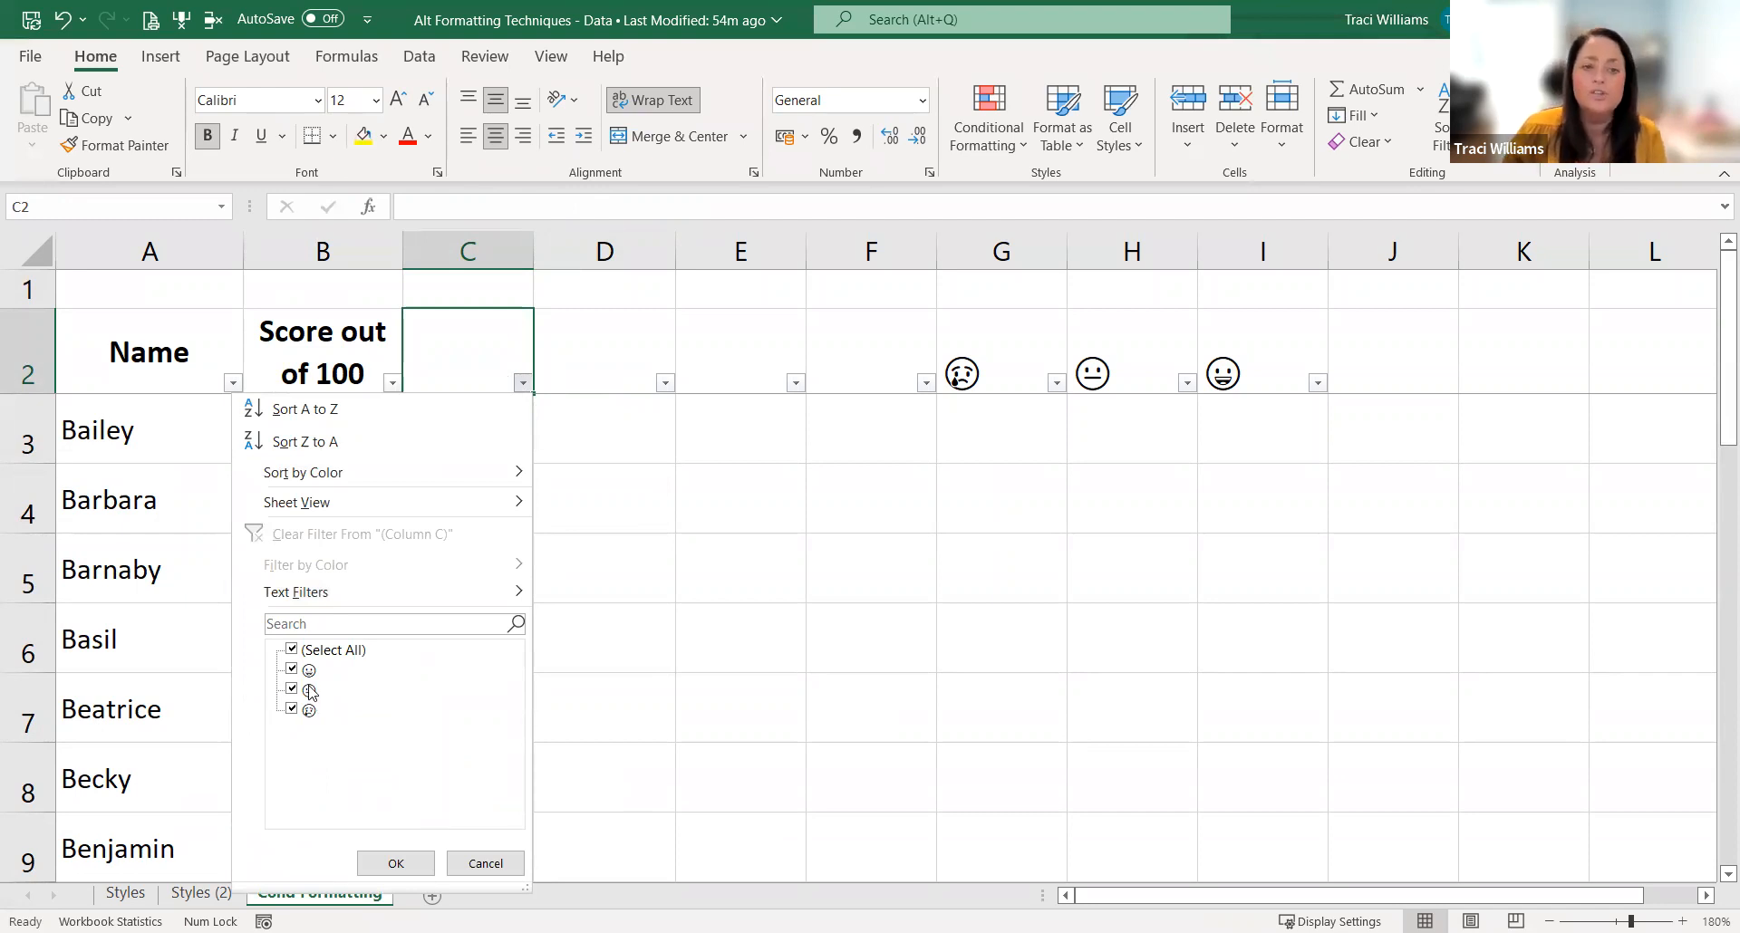
pyautogui.click(392, 381)
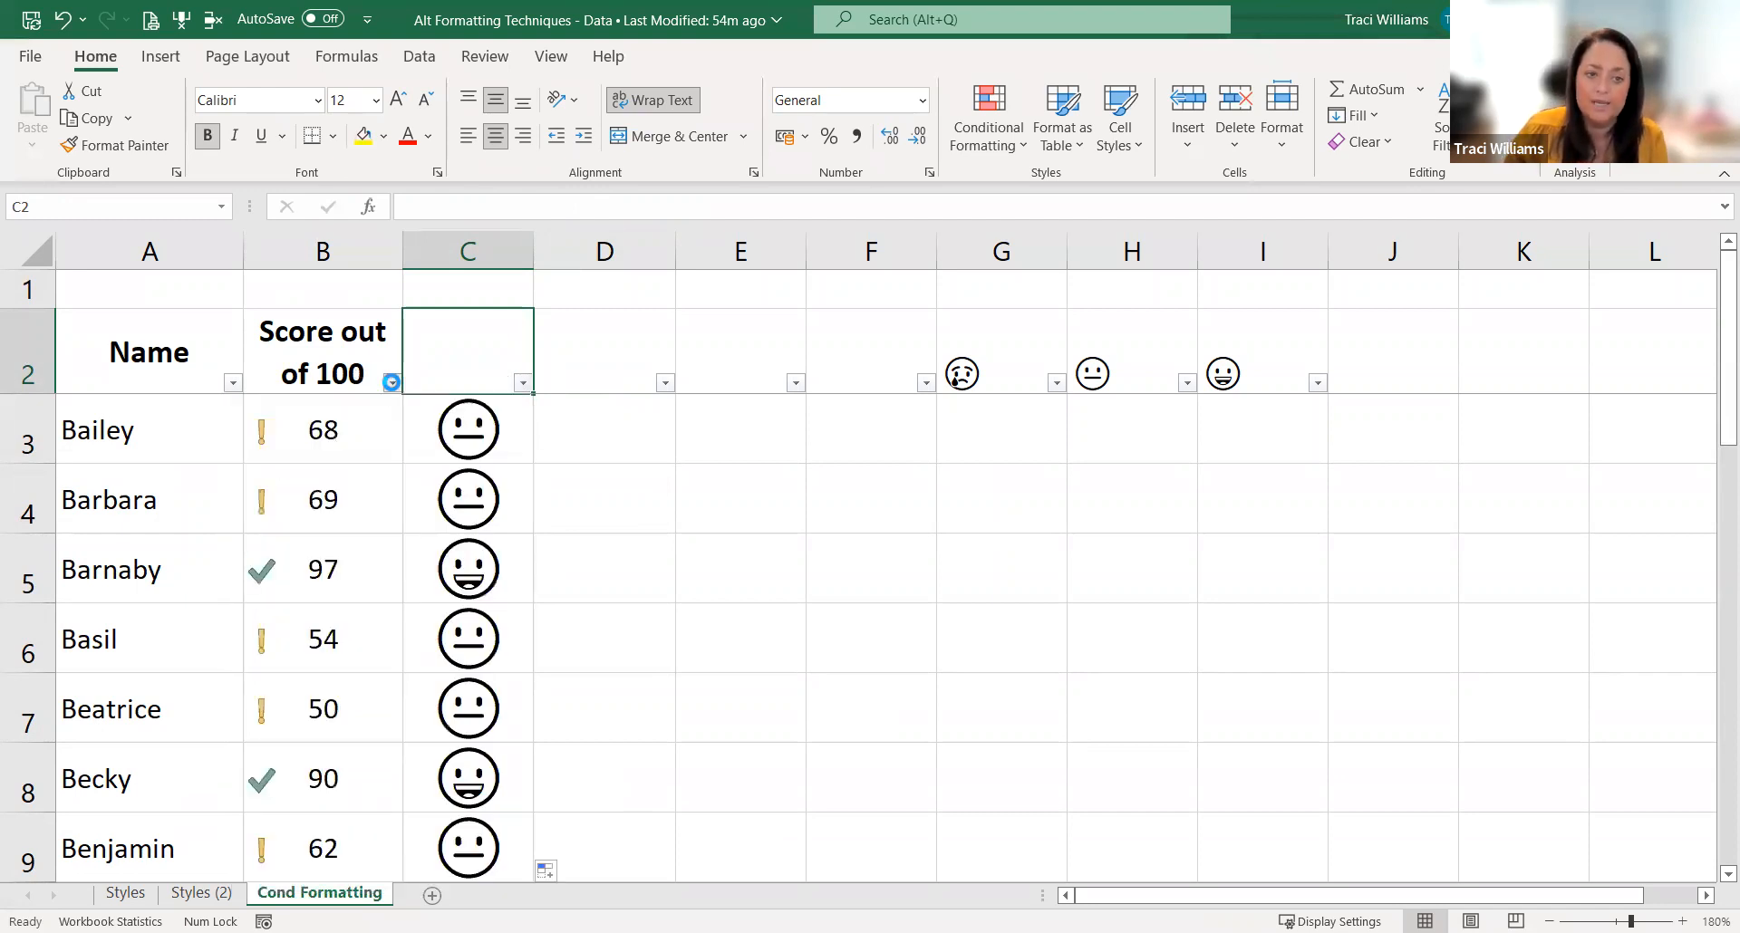
pyautogui.click(391, 381)
pyautogui.moveTo(362, 565)
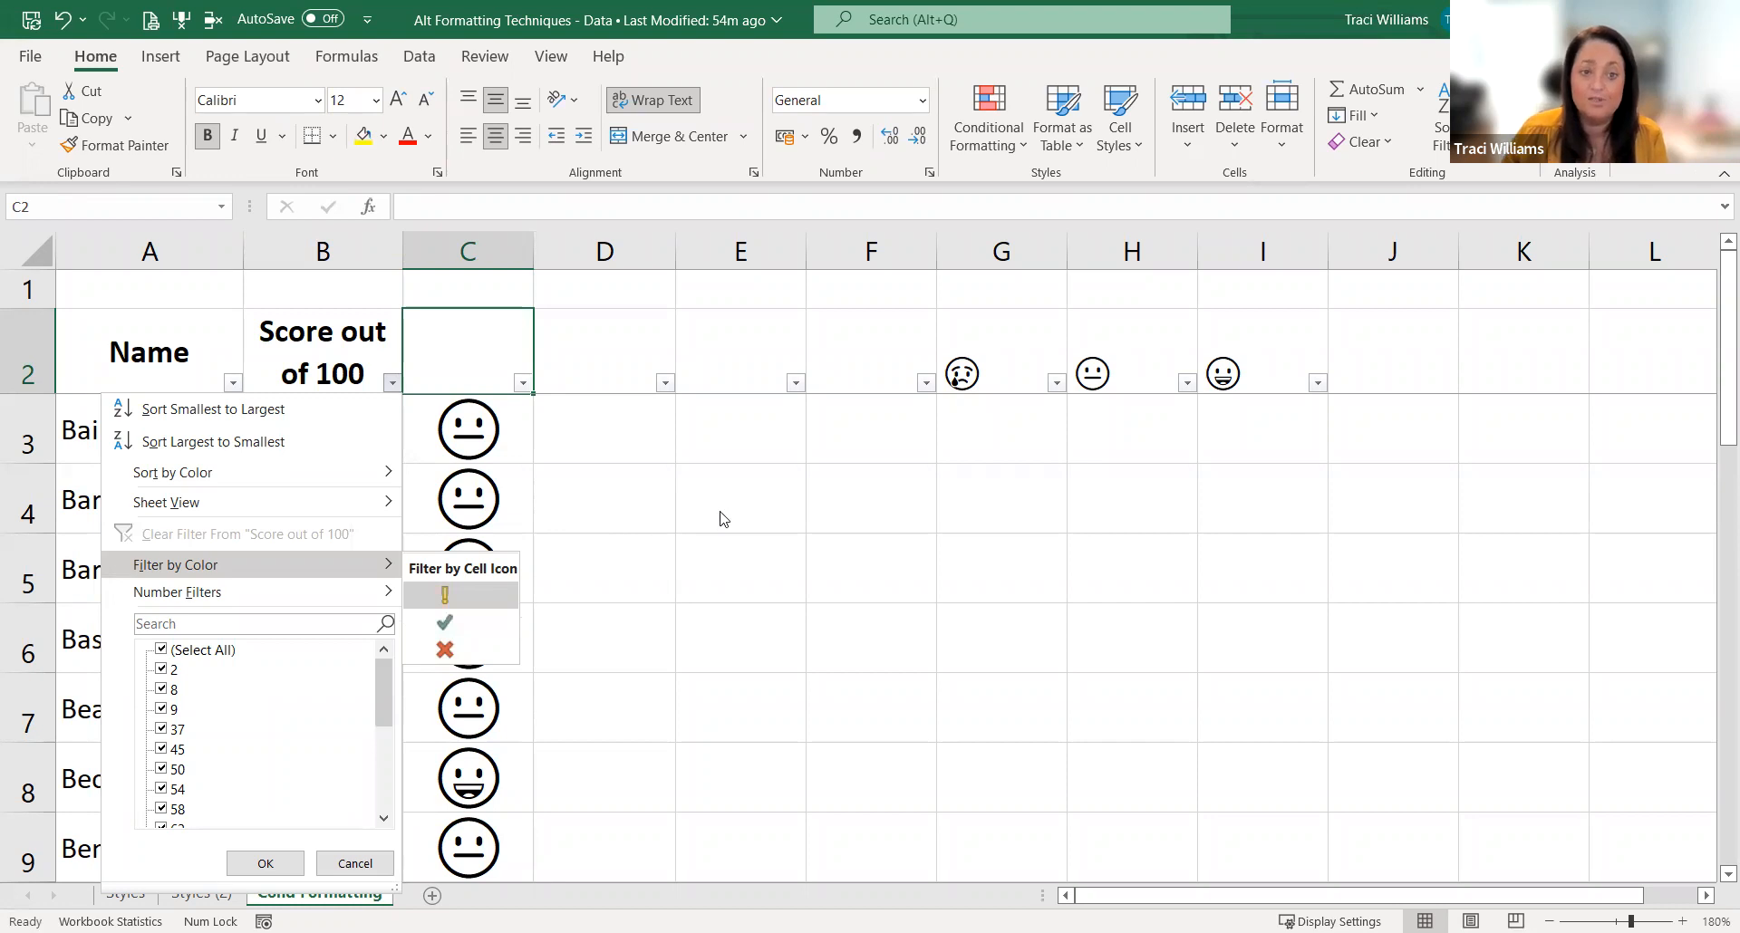
pyautogui.click(508, 427)
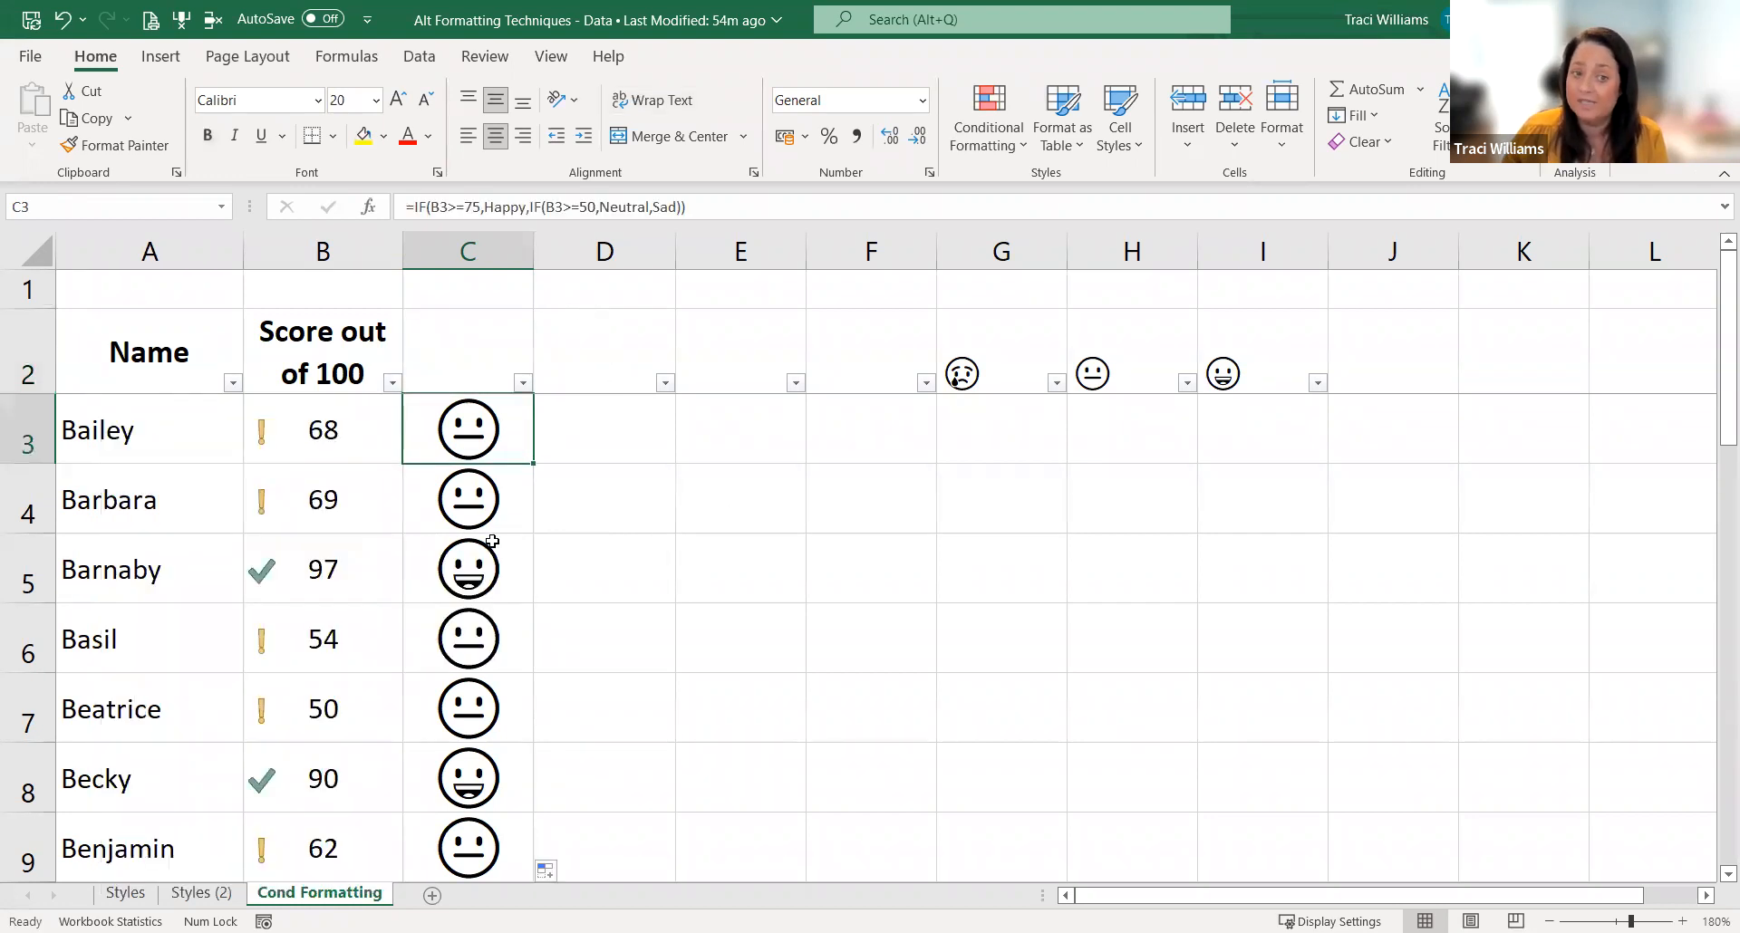
# Step: Widen column C to more than twice its width to make room for viewing the formula in C3
pyautogui.click(997, 489)
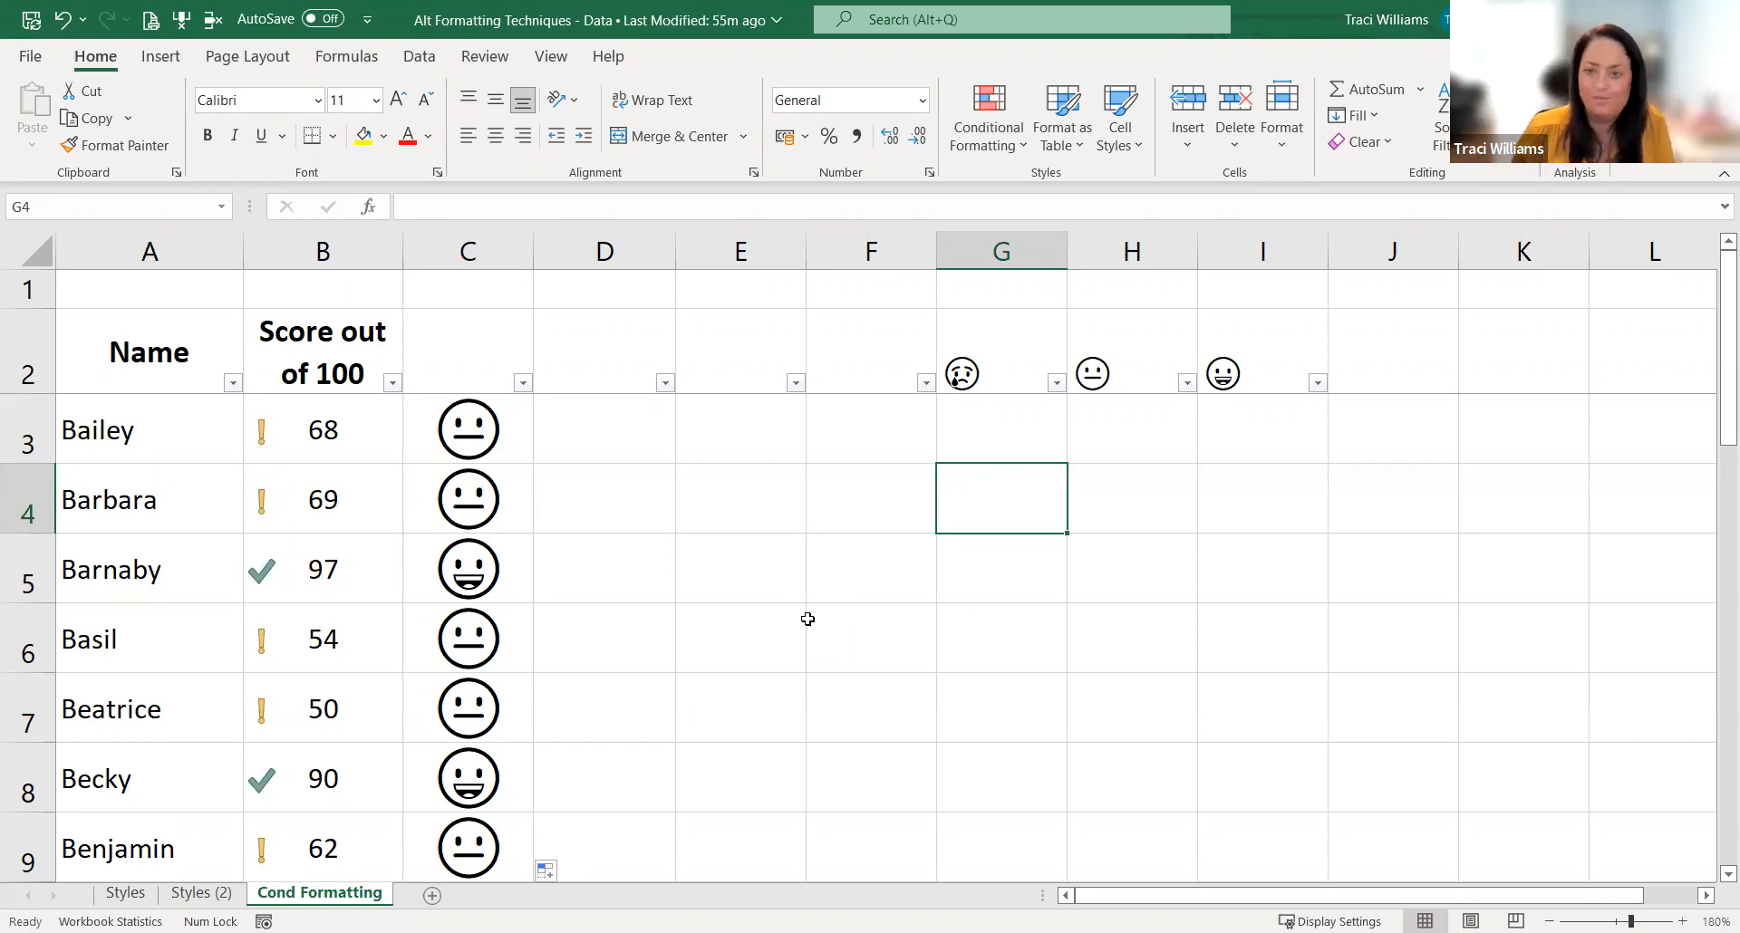
pyautogui.click(504, 428)
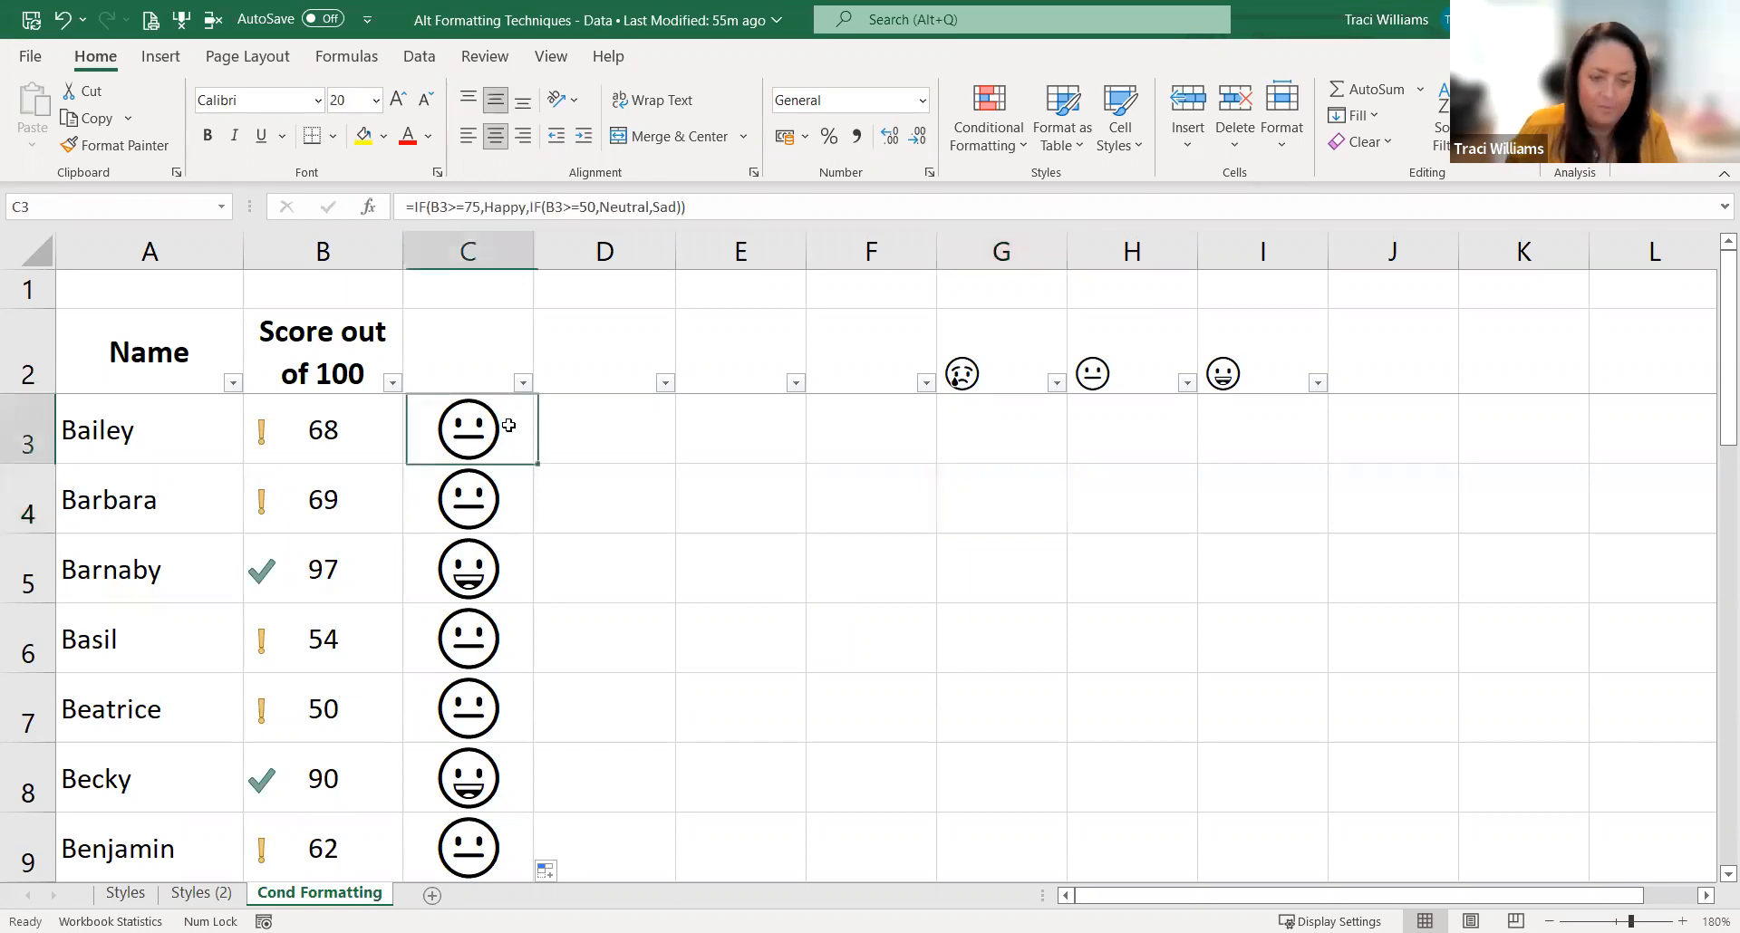
pyautogui.press('F2')
pyautogui.press('Escape')
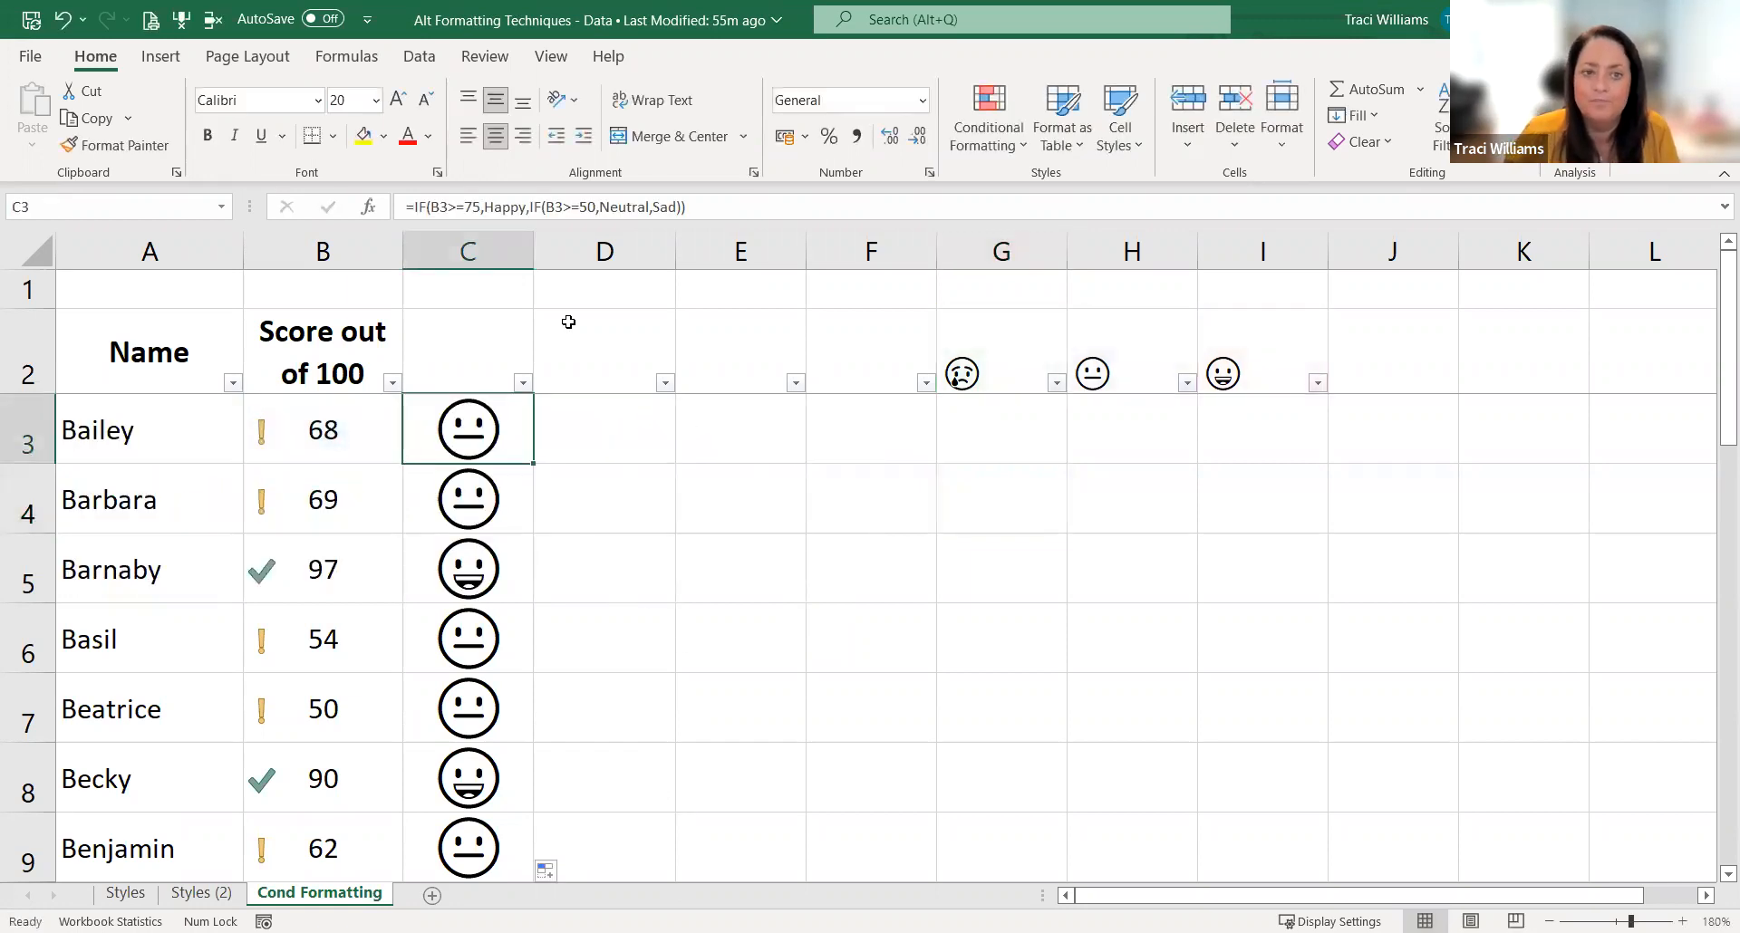
pyautogui.moveTo(534, 243); pyautogui.dragTo(713, 245)
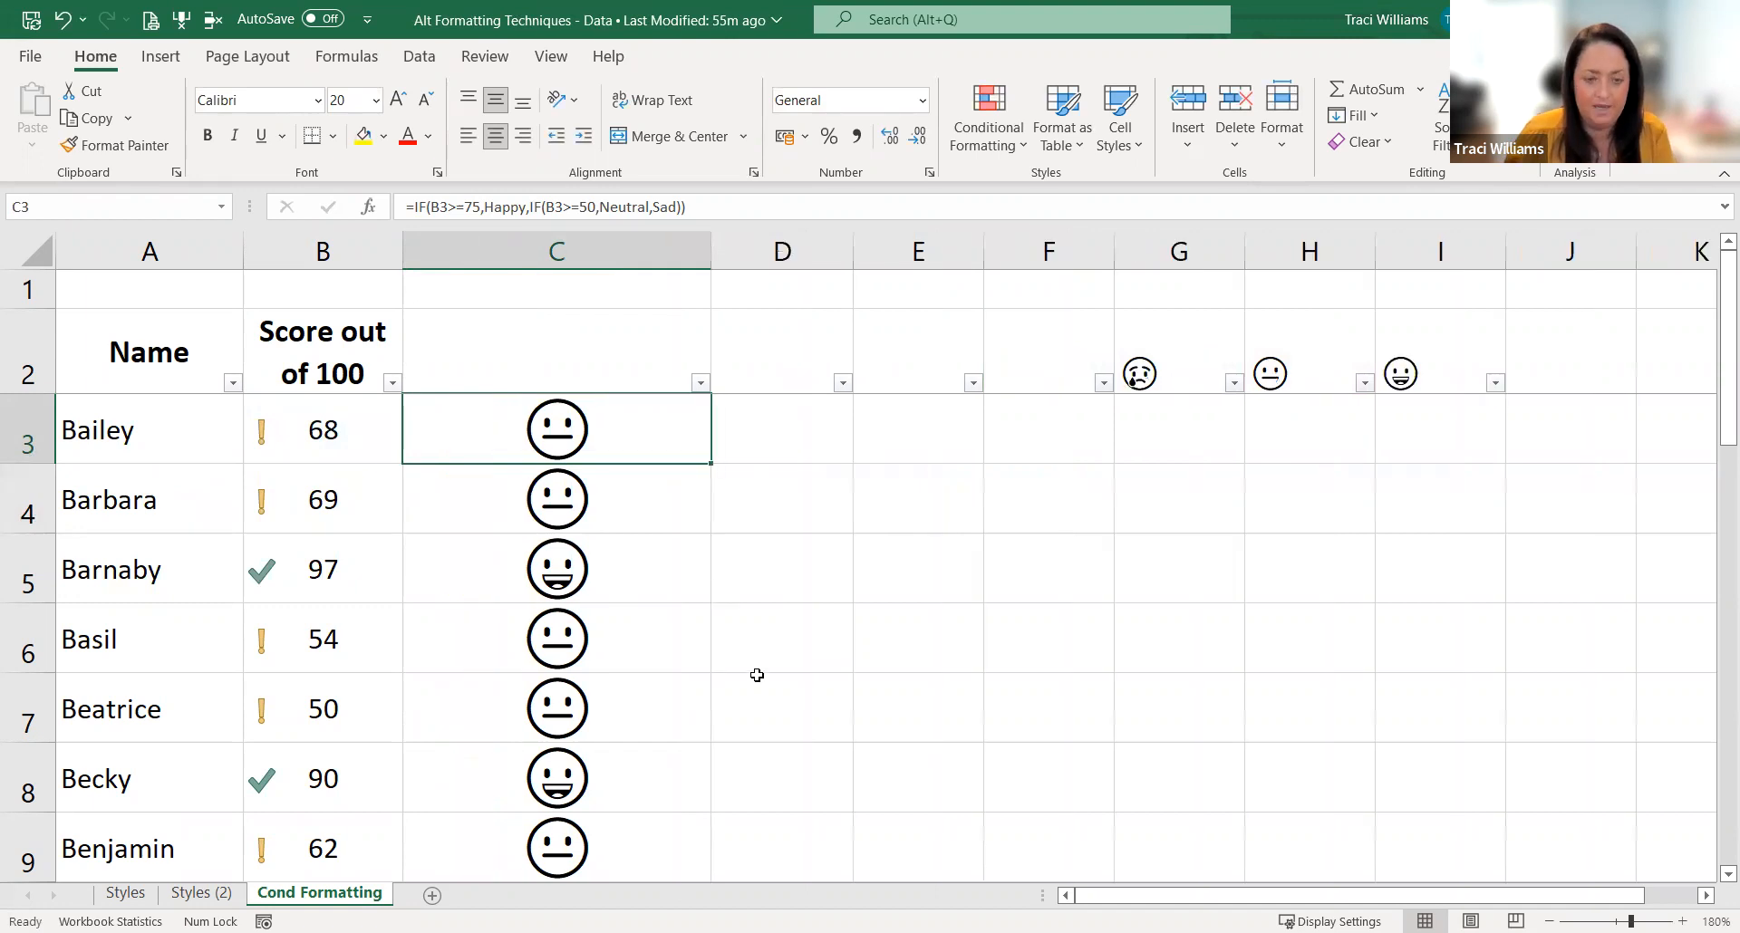
# Step: Review the full nested IF formula in C3 in edit mode without changing it
pyautogui.press('F2')
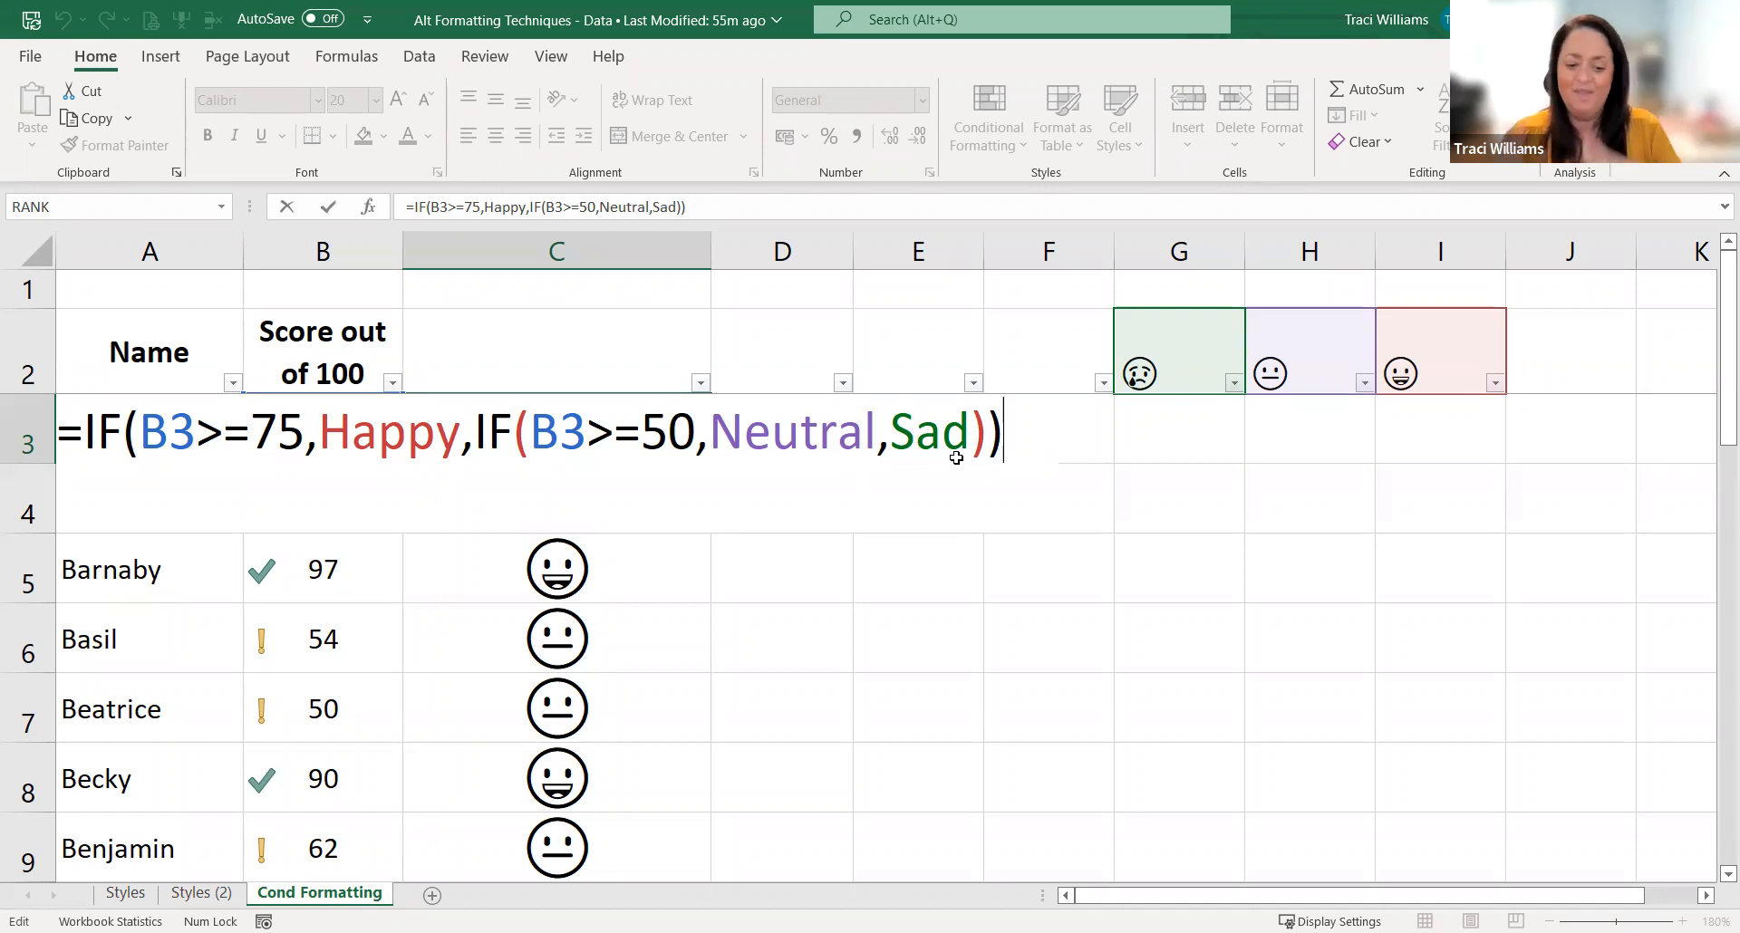
pyautogui.click(602, 326)
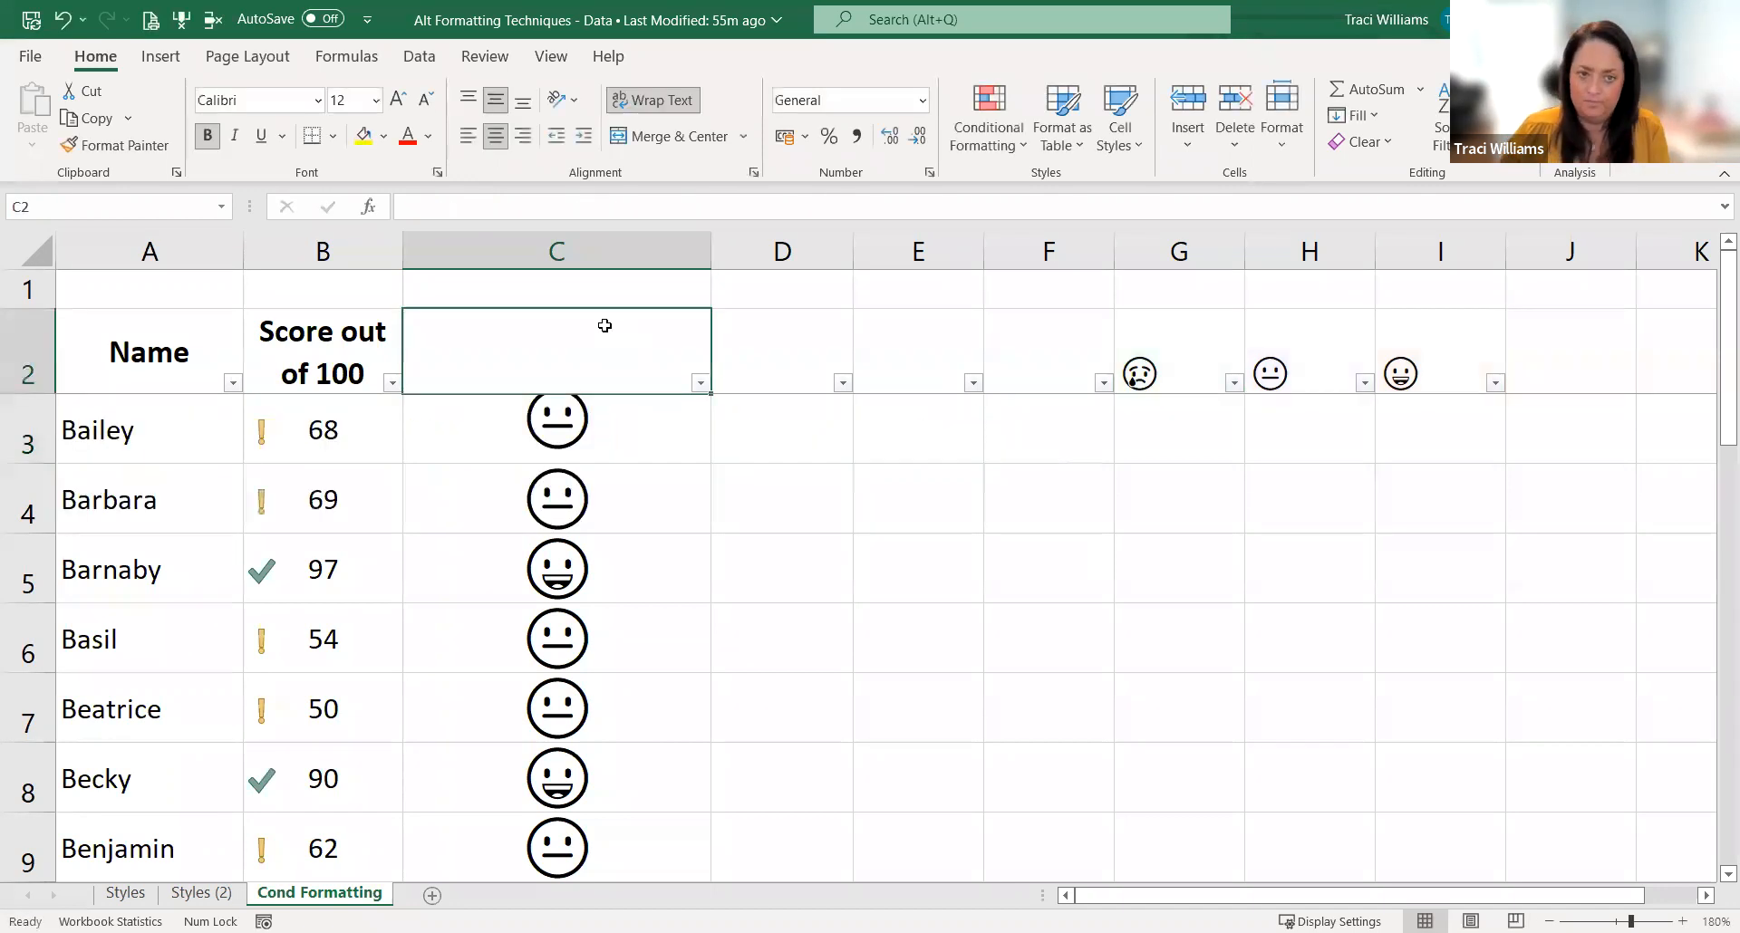
pyautogui.click(684, 439)
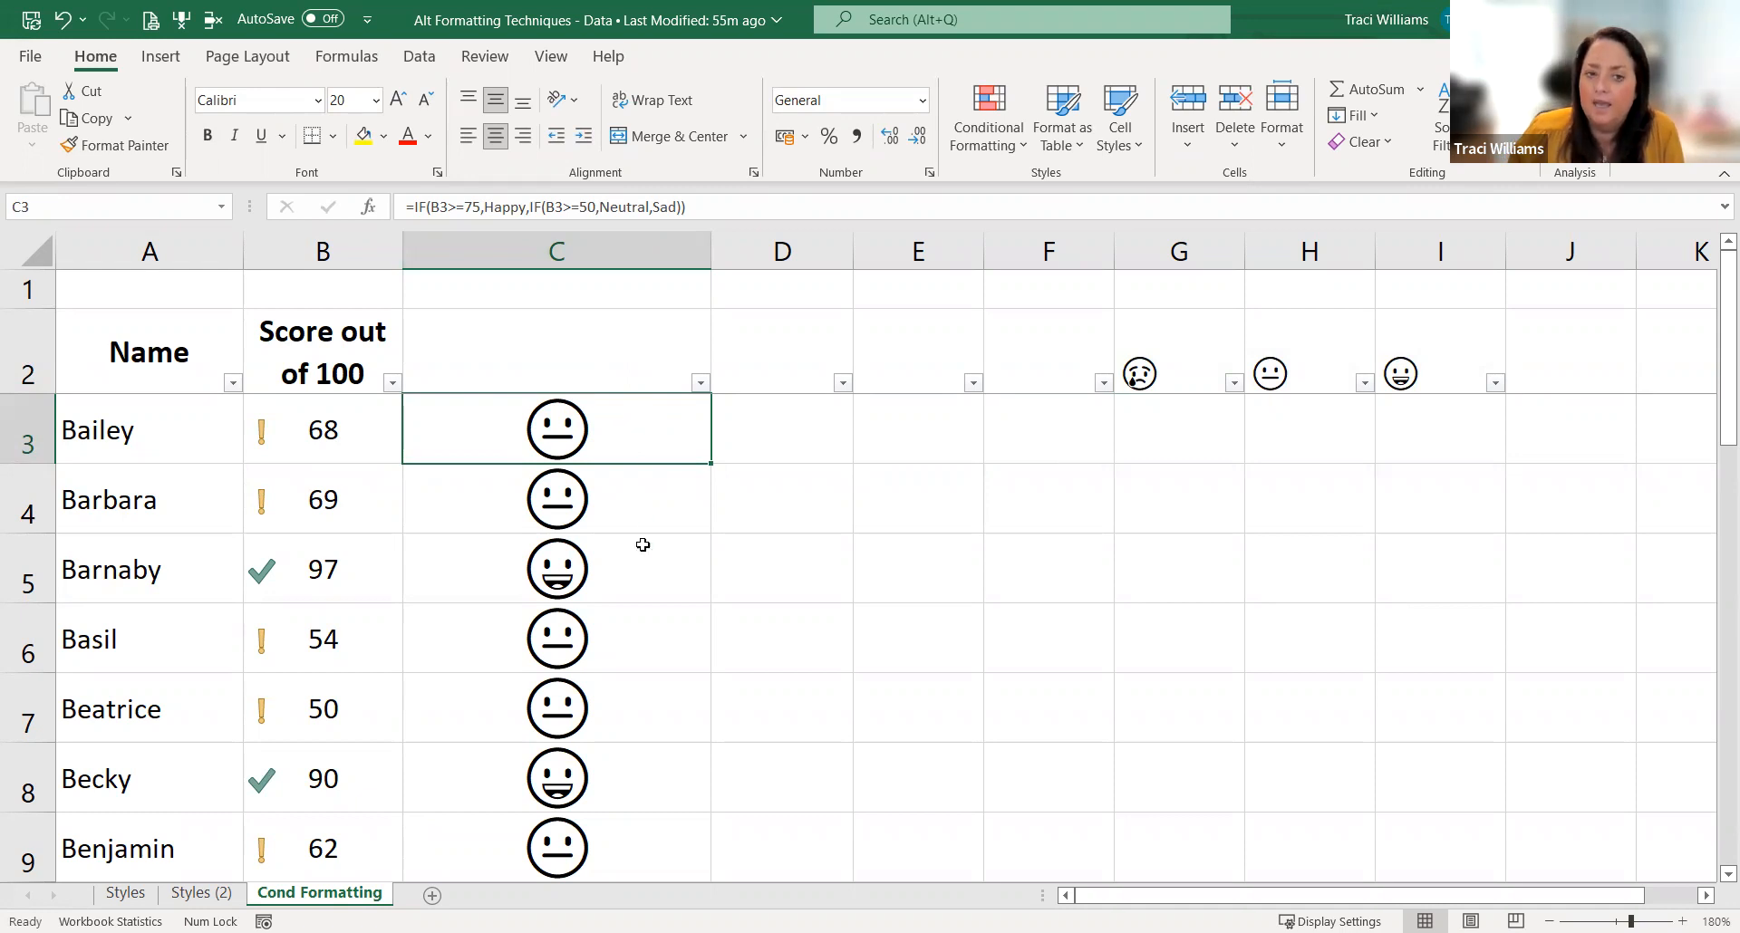
# Step: Recheck the formula in C3 and narrow column C by roughly a quarter
pyautogui.moveTo(642, 544); pyautogui.dragTo(656, 615)
pyautogui.click(653, 417)
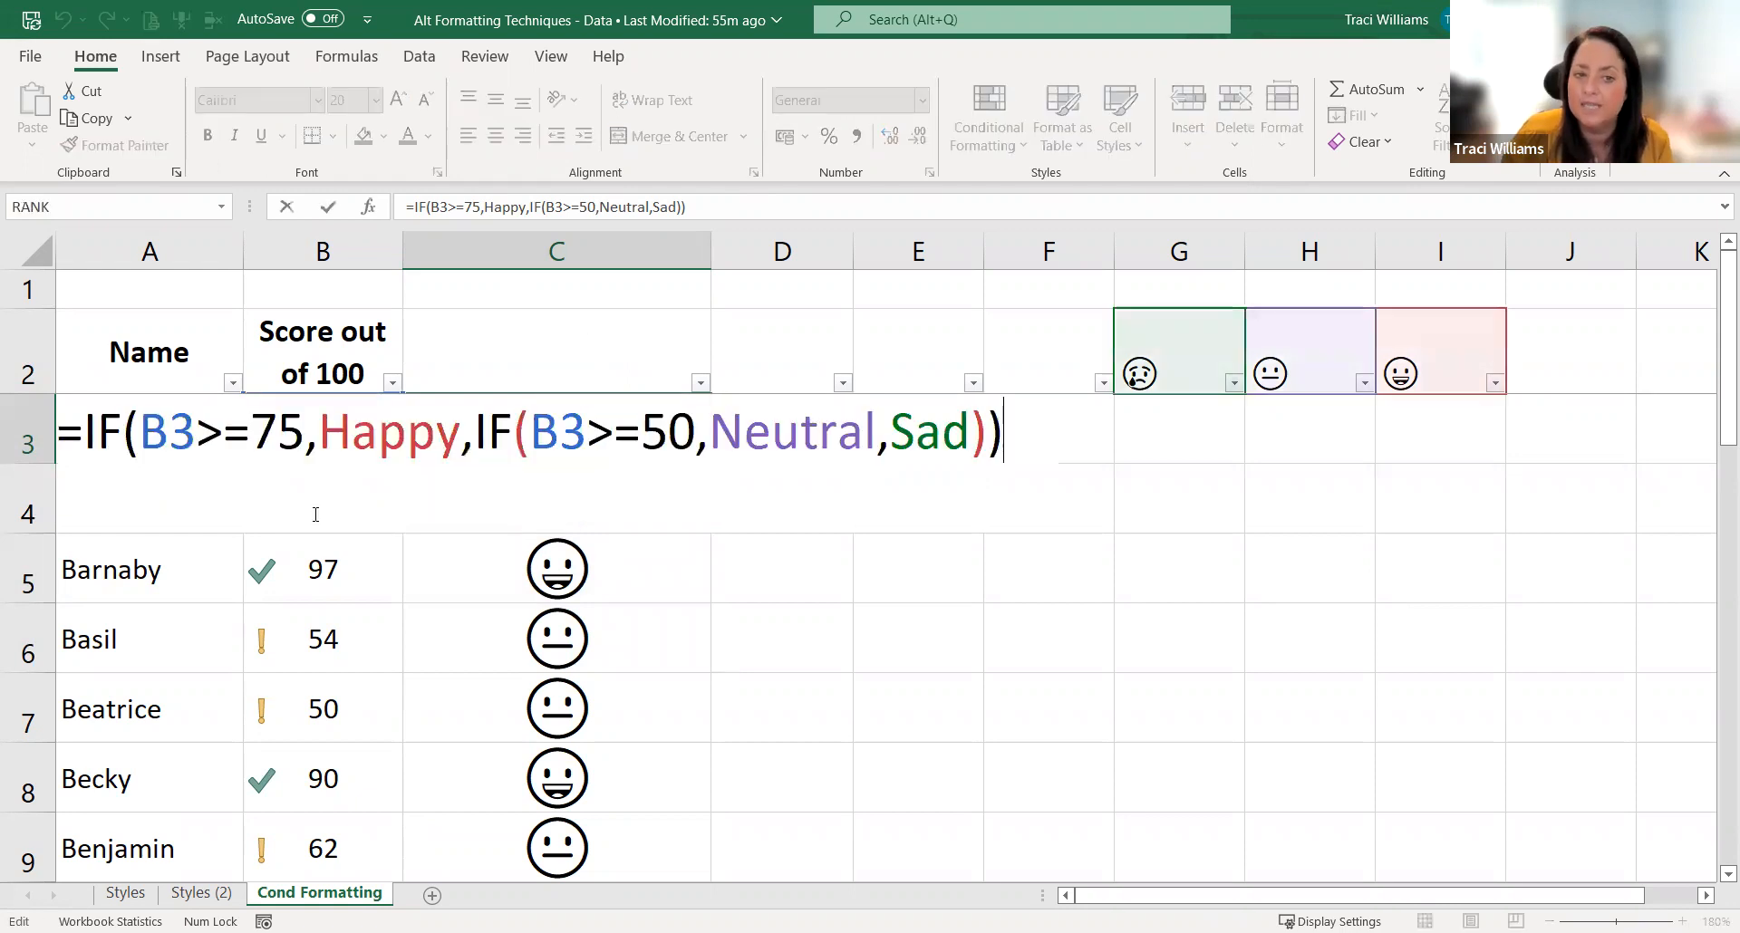
pyautogui.moveTo(711, 239); pyautogui.dragTo(626, 240)
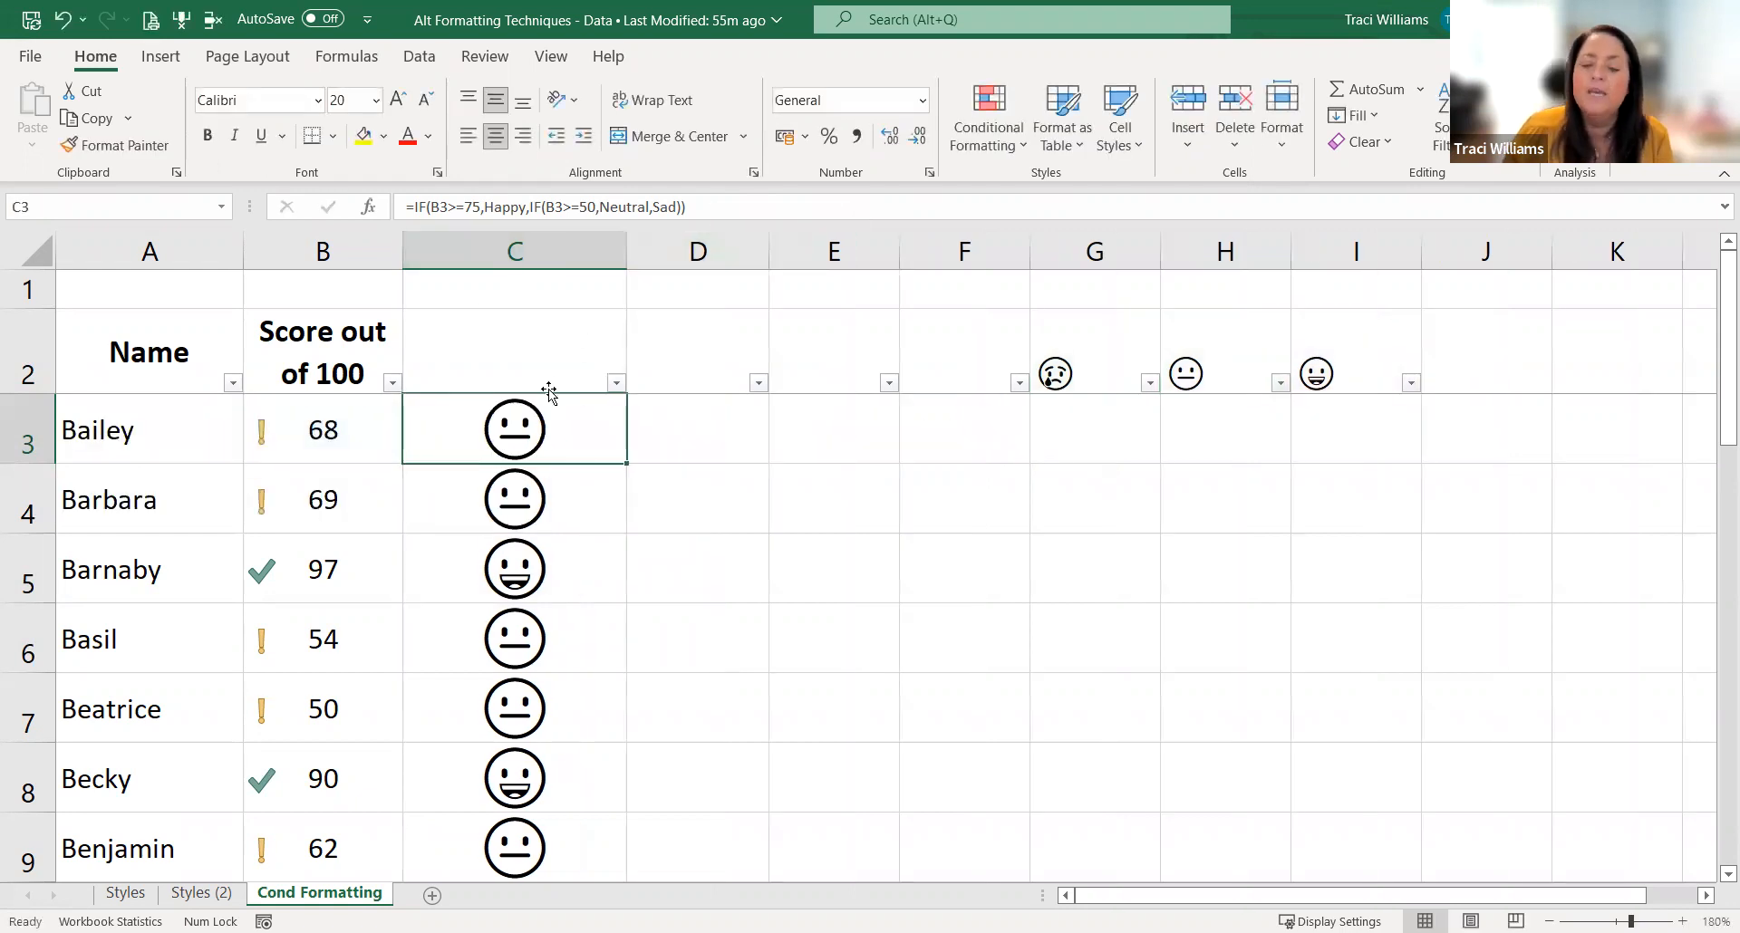
# Step: Enter the formula =B3 in D3 and fill it down column D to the last student row
pyautogui.click(679, 432)
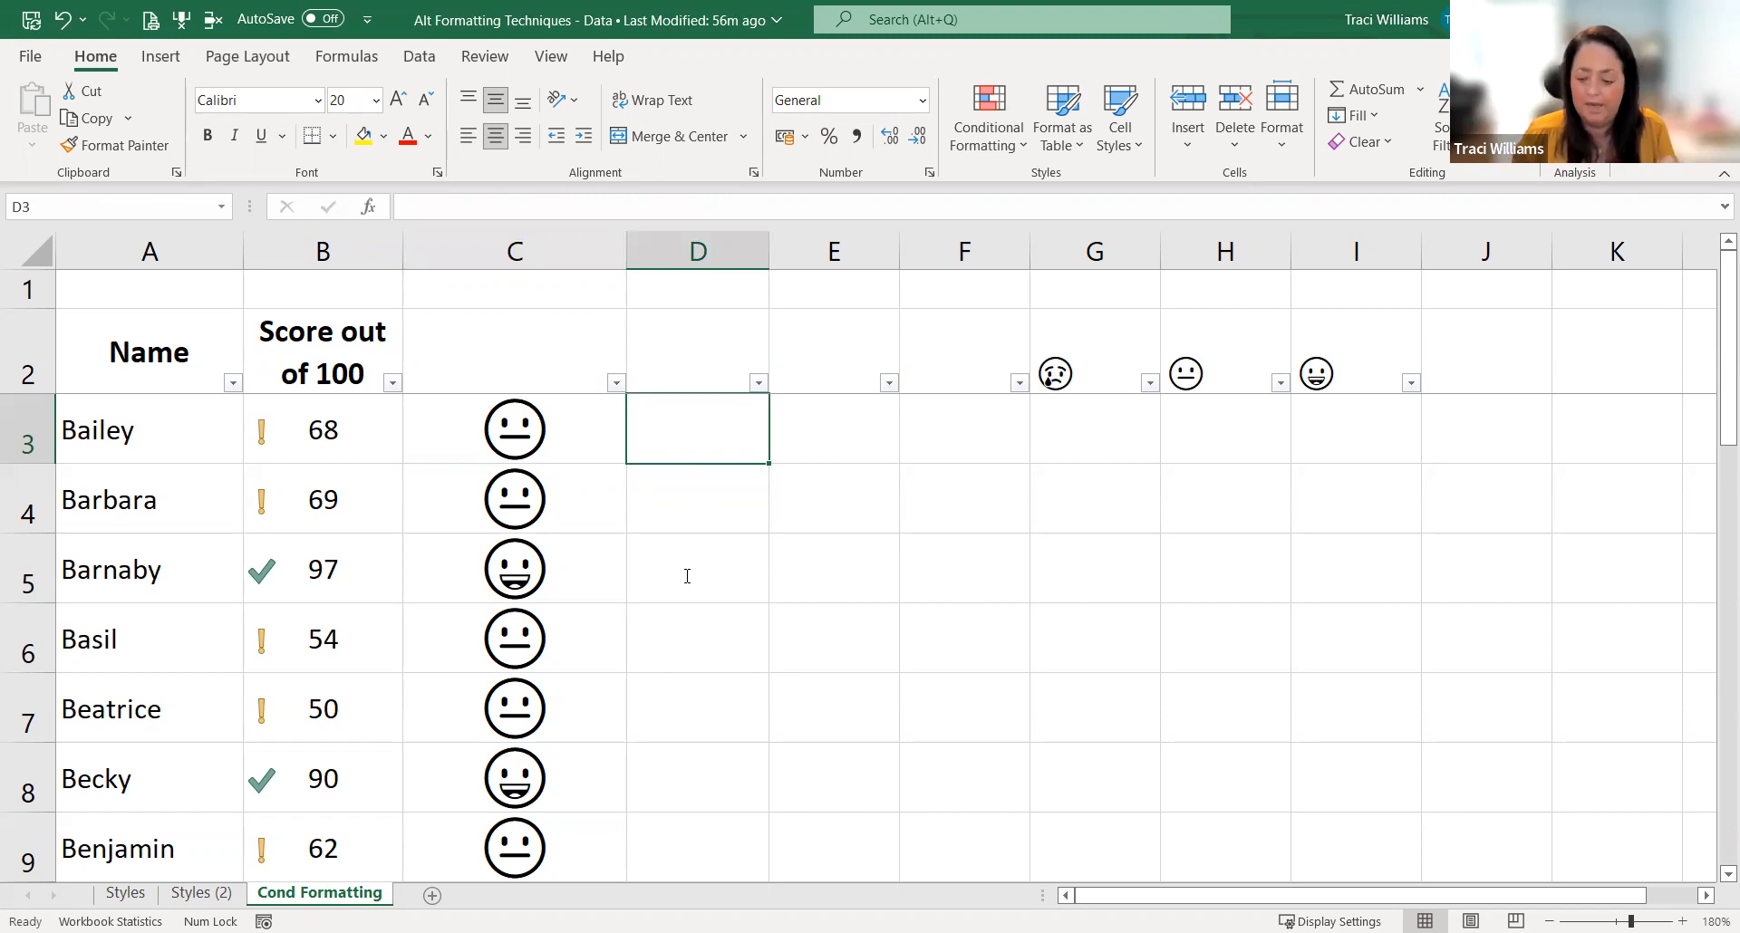
pyautogui.write('=')
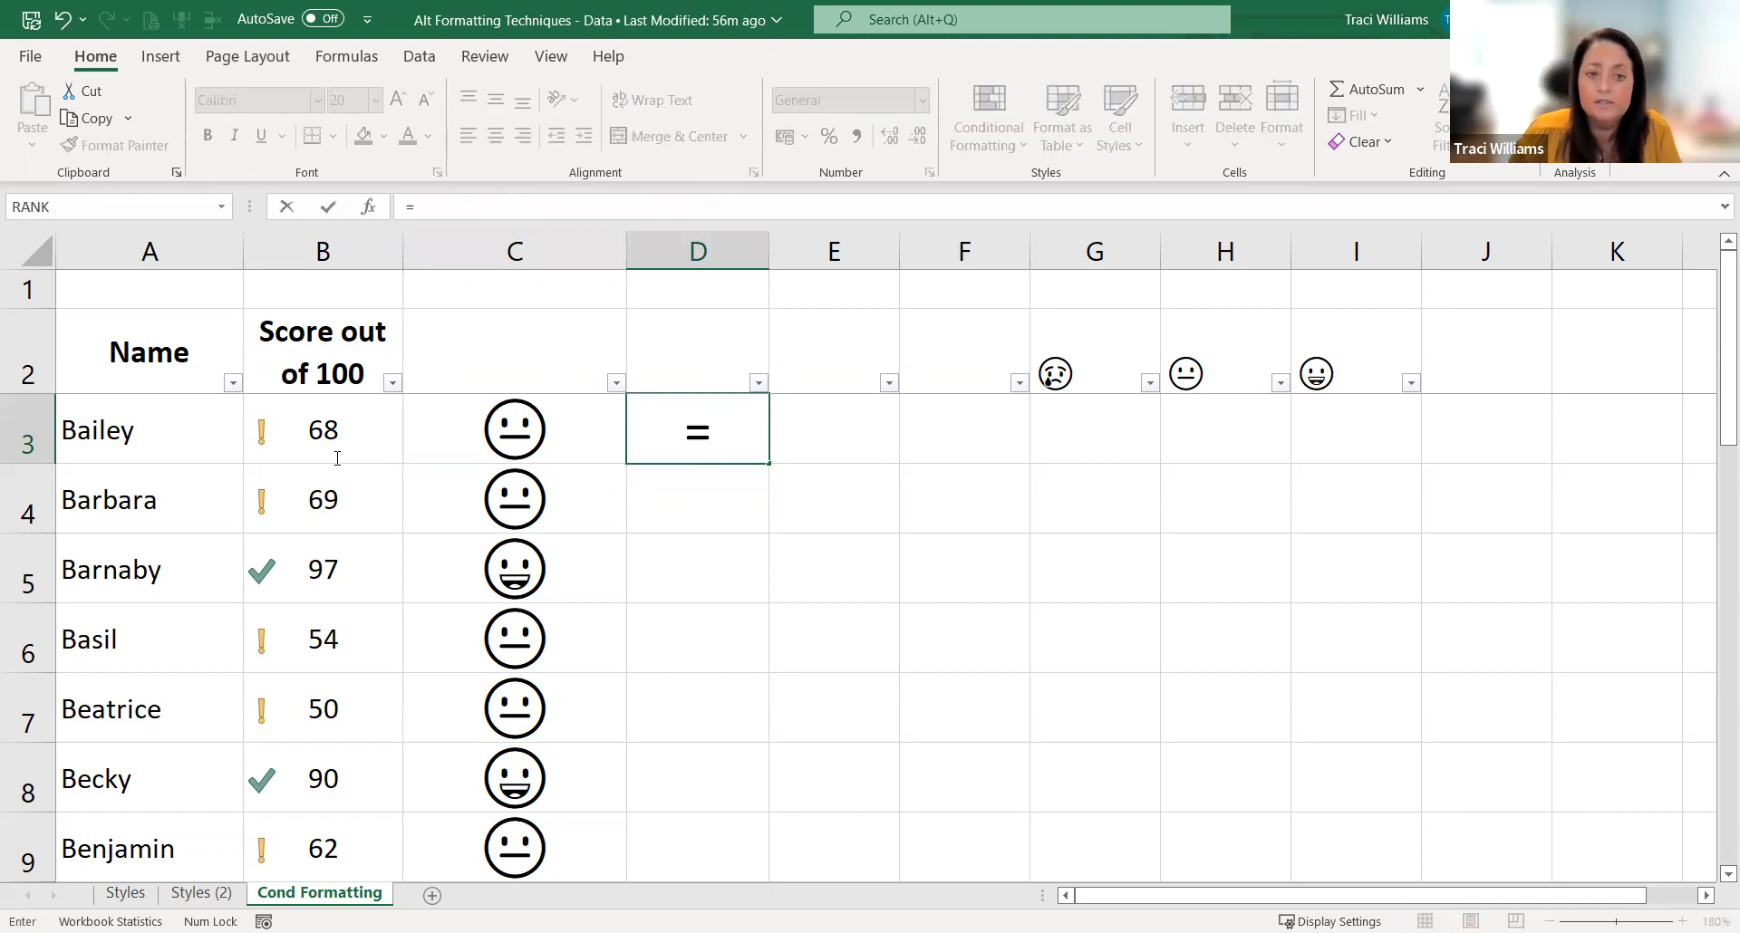
pyautogui.click(349, 452)
pyautogui.press('Return')
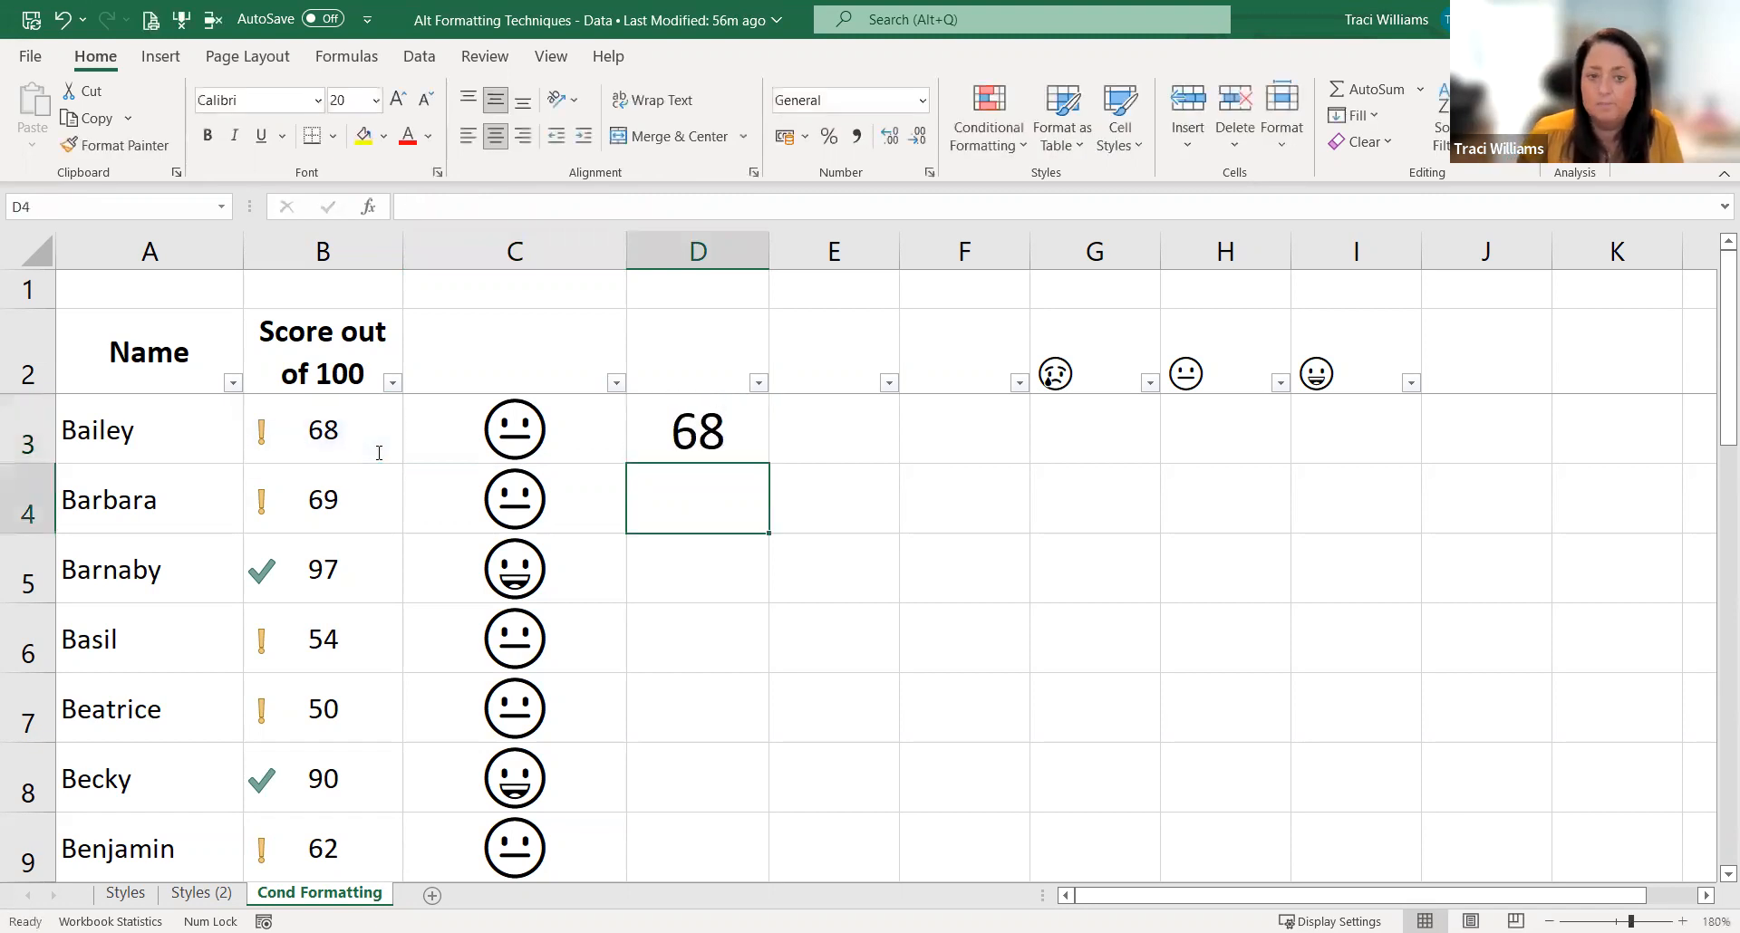
pyautogui.click(748, 433)
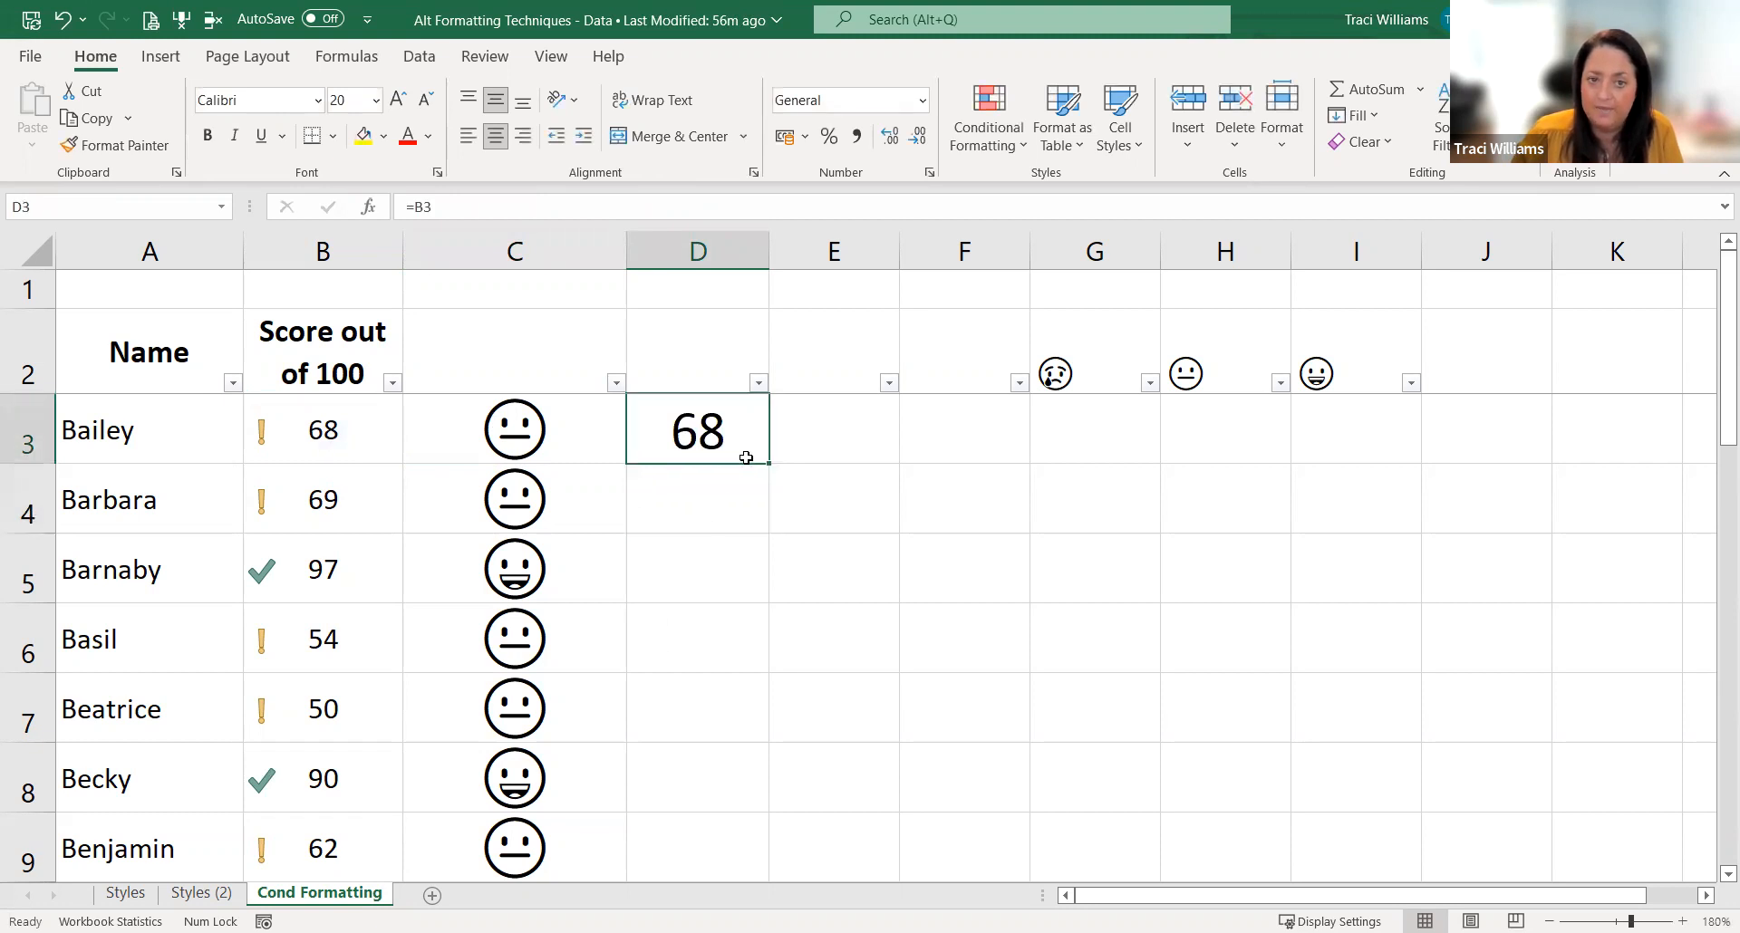
pyautogui.doubleClick(772, 463)
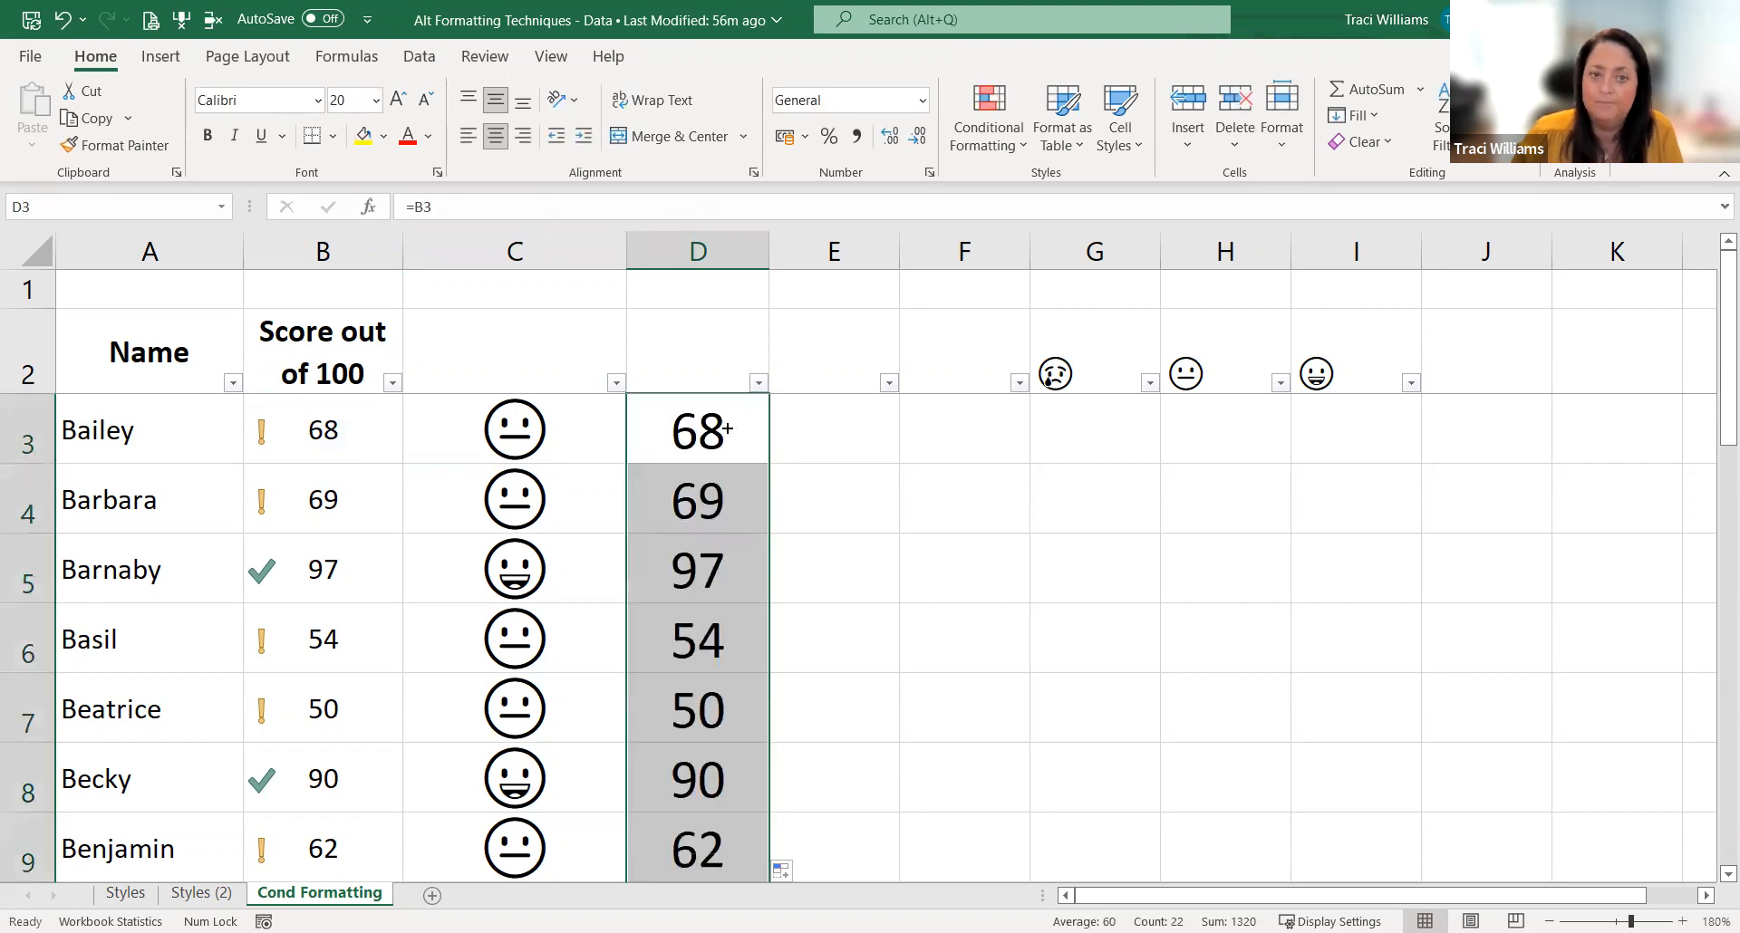
# Step: Compare the =B3 reference in D3 with the nested IF formula in C3, leaving both unchanged
pyautogui.click(725, 426)
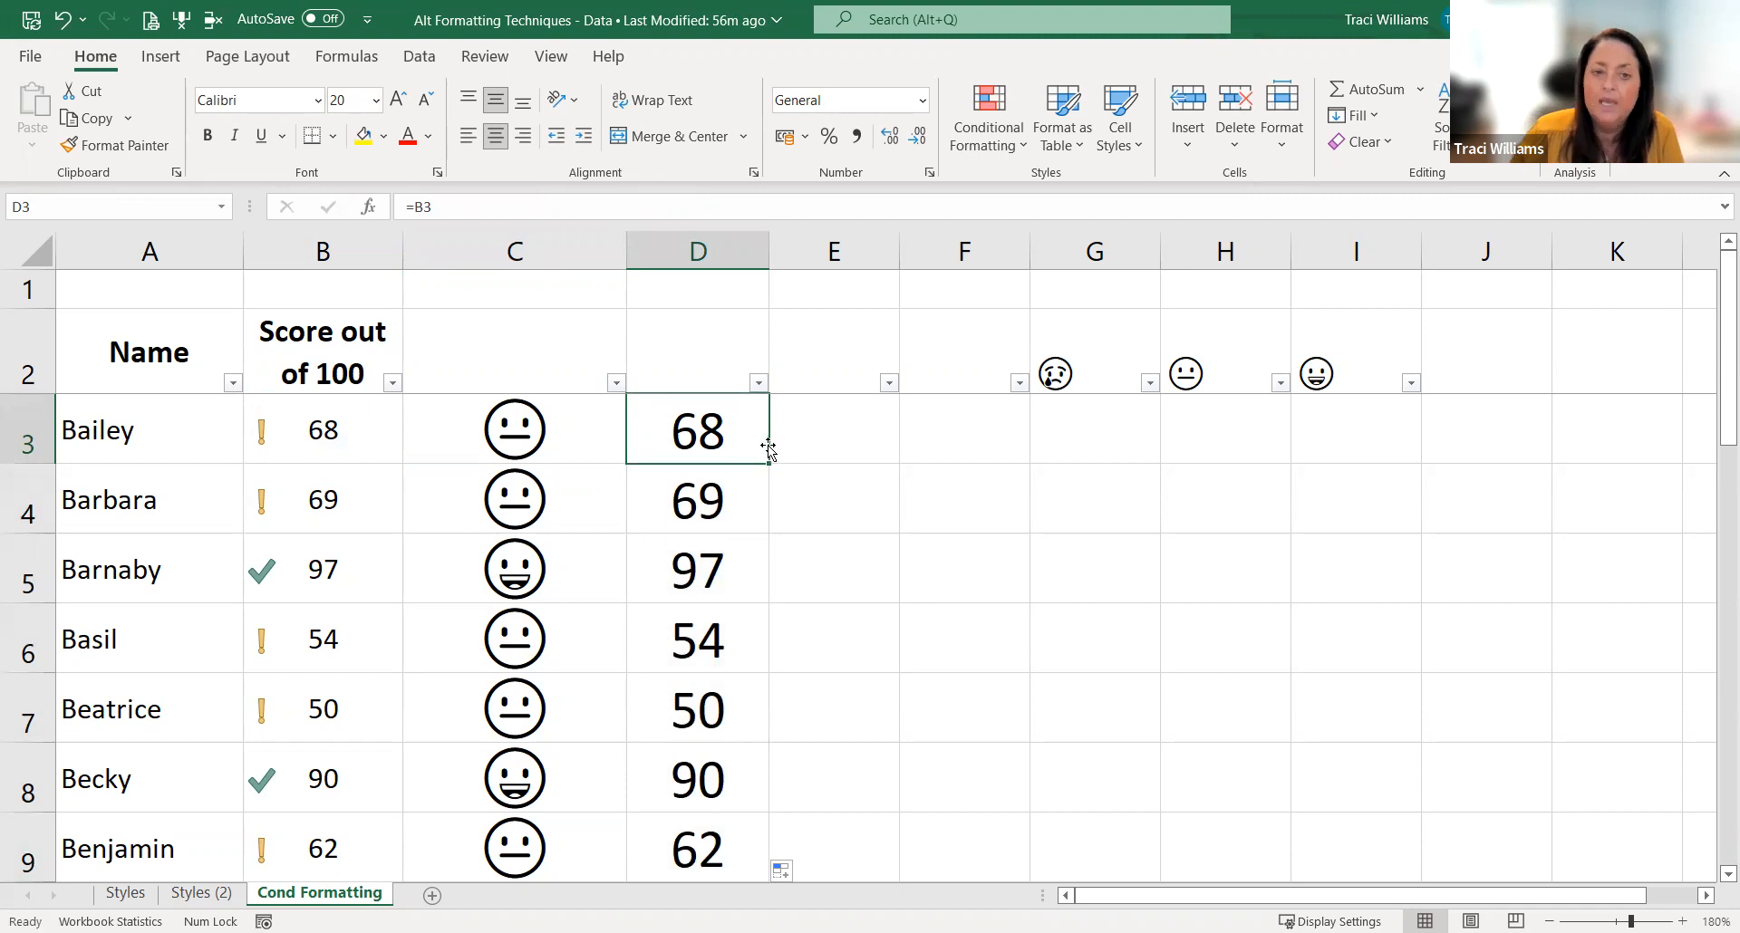
pyautogui.click(606, 433)
pyautogui.press('F2')
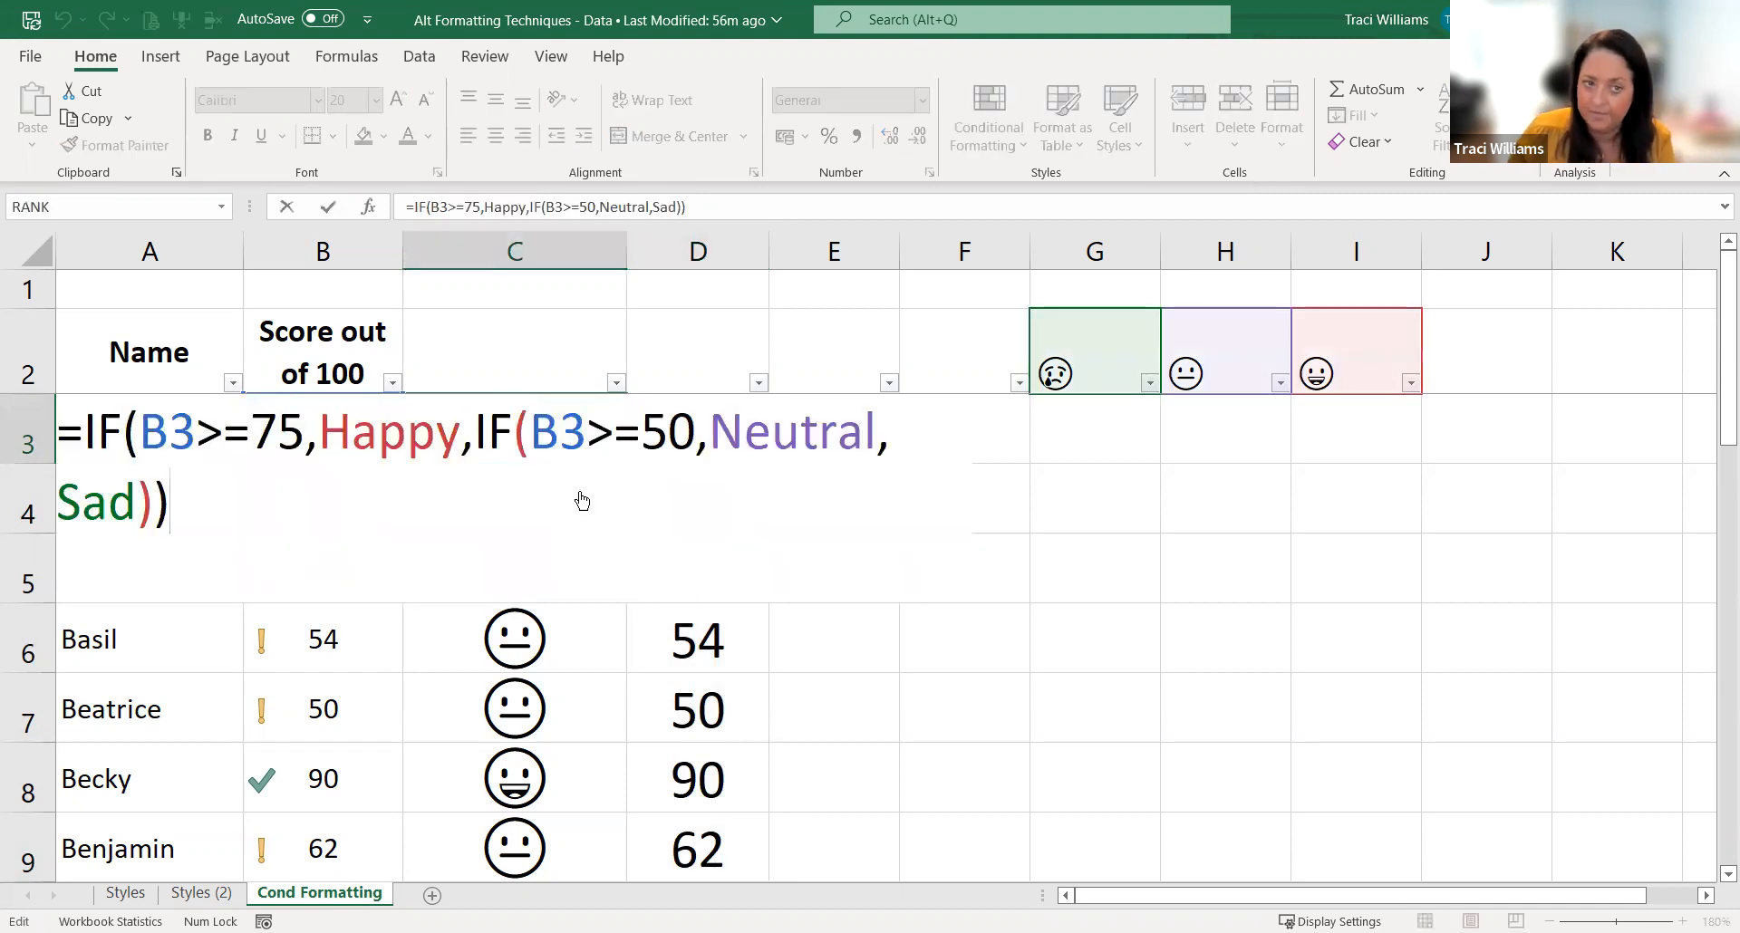
pyautogui.press('Escape')
# Step: Examine the custom number format codes available for D3 and close the cell formatting without changing anything
pyautogui.click(749, 438)
pyautogui.moveTo(749, 438)
pyautogui.mouseDown()
pyautogui.moveTo(722, 777)
pyautogui.moveTo(725, 466)
pyautogui.moveTo(742, 435)
pyautogui.mouseUp()
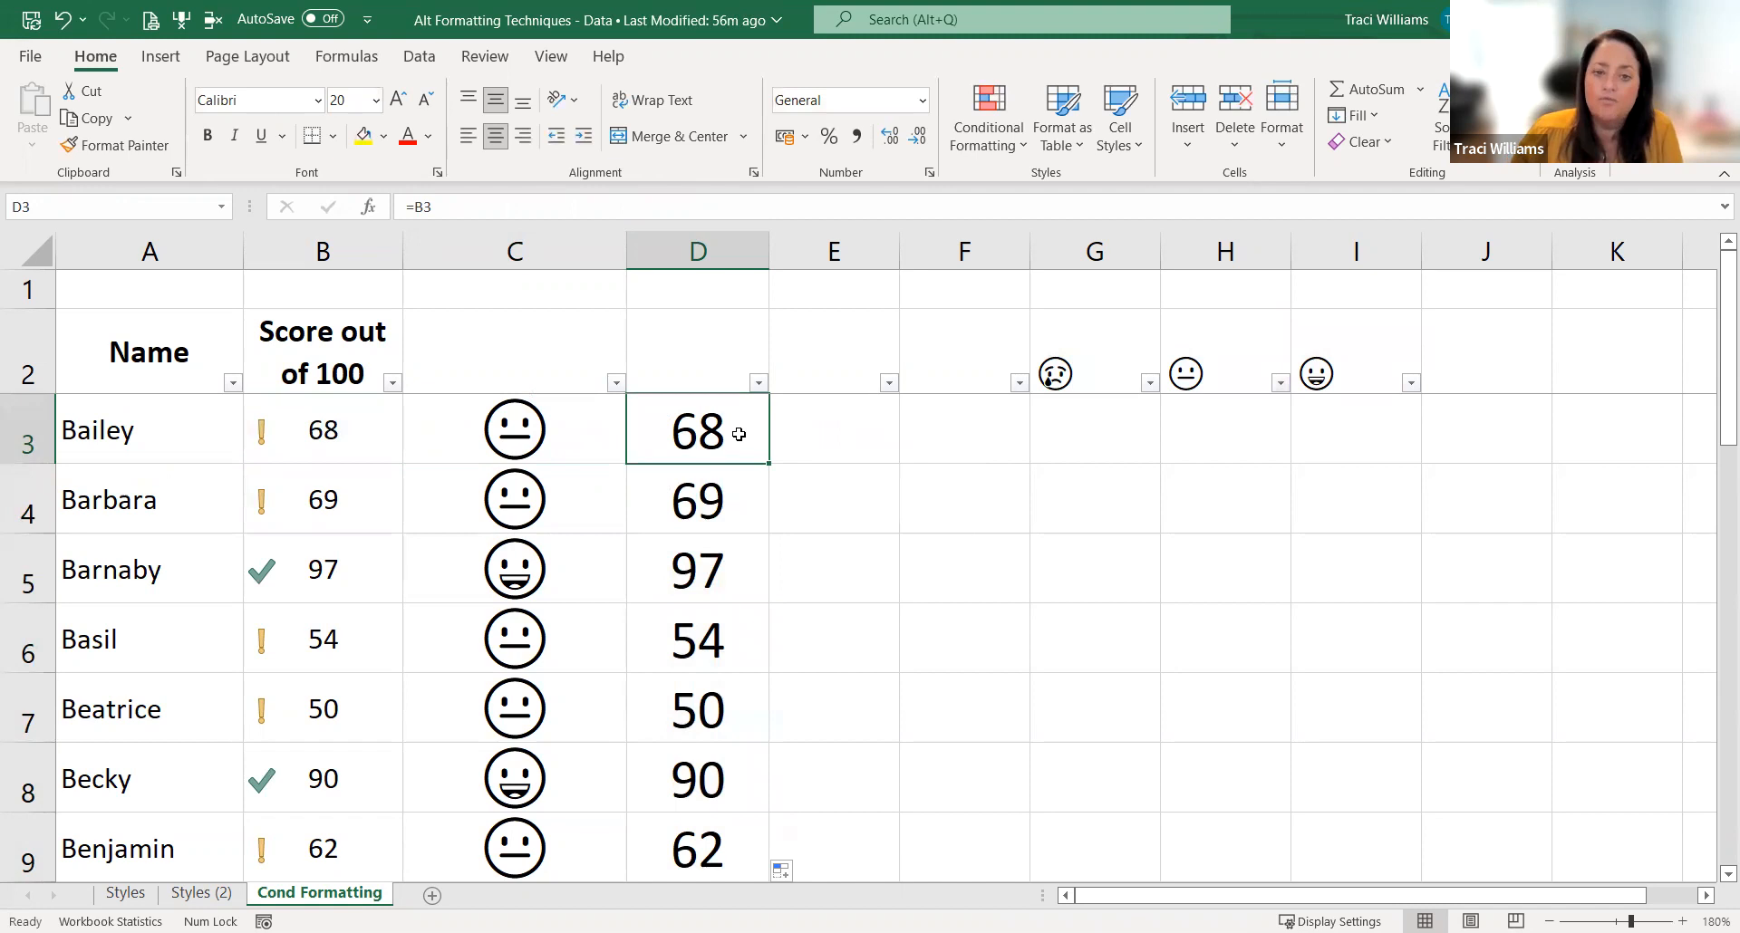
pyautogui.hotkey('ctrl', '1')
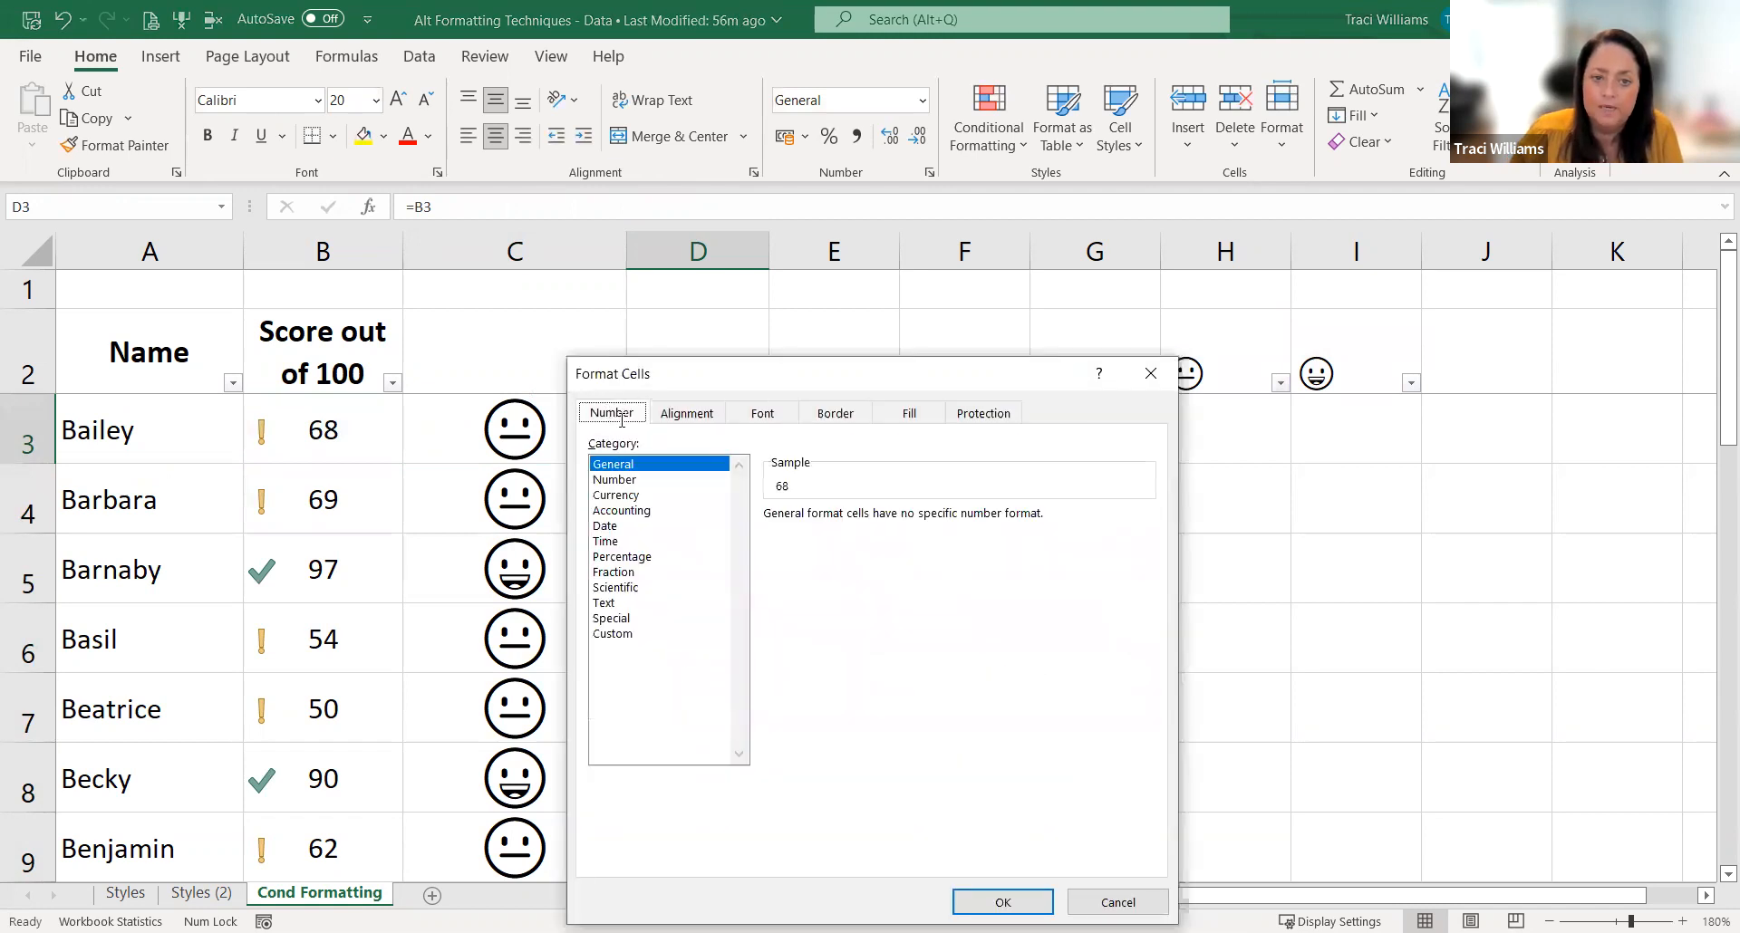
pyautogui.click(609, 634)
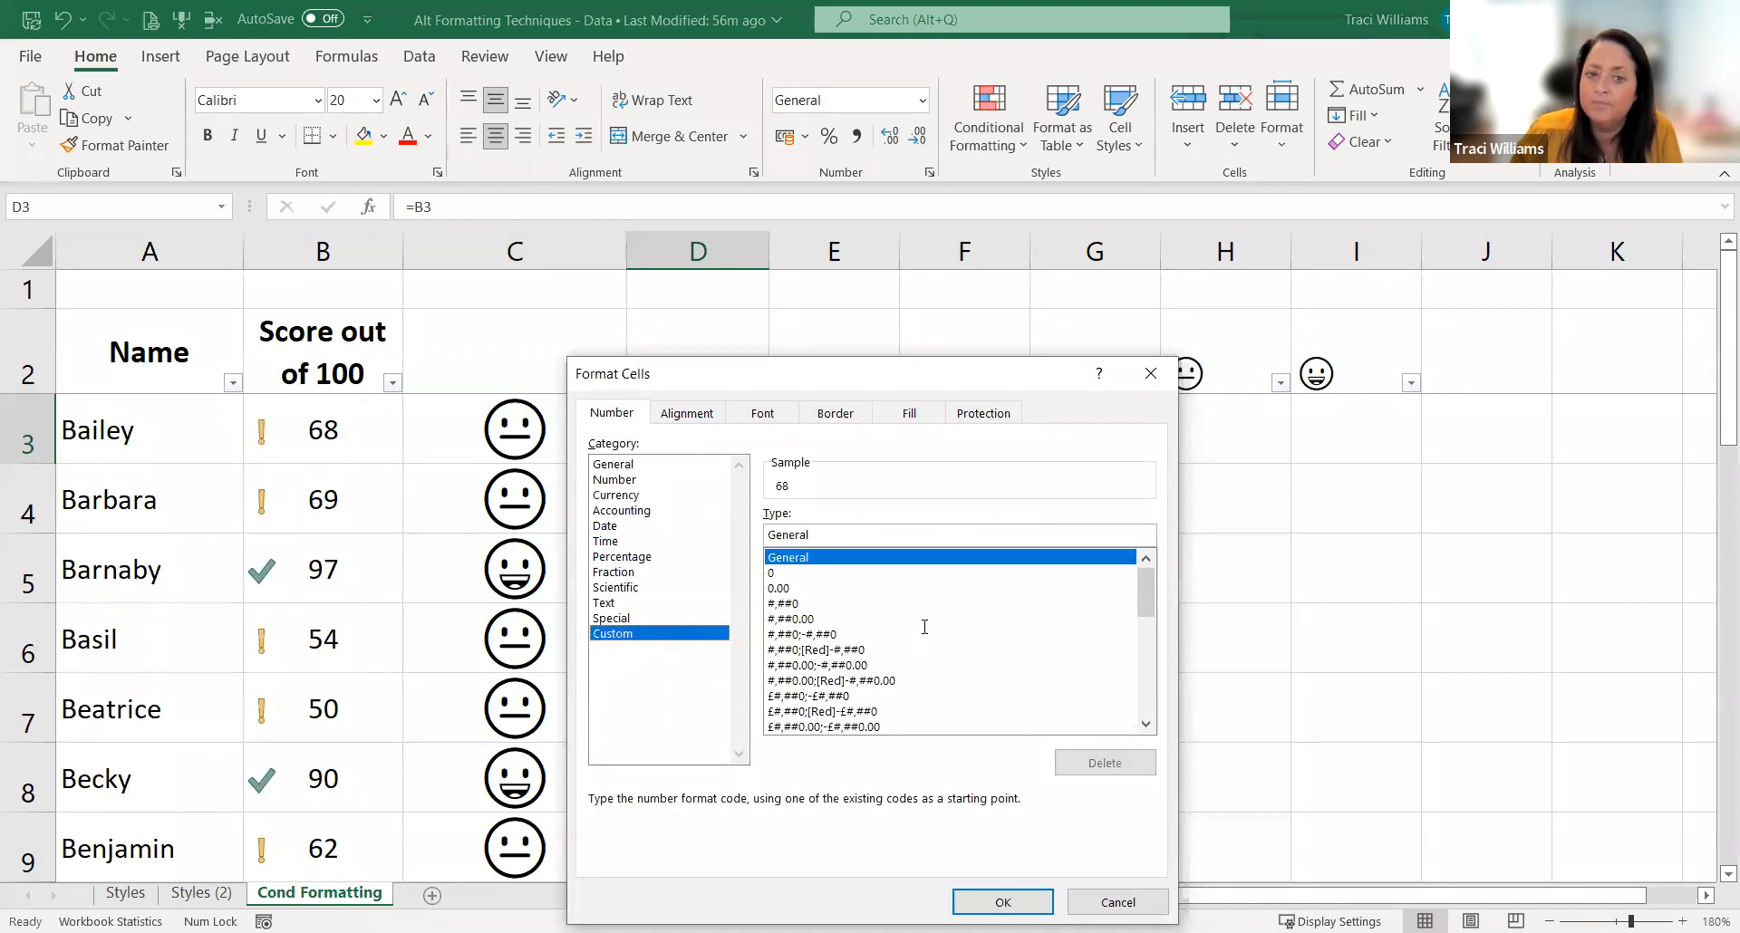
pyautogui.moveTo(1146, 592); pyautogui.dragTo(1146, 690)
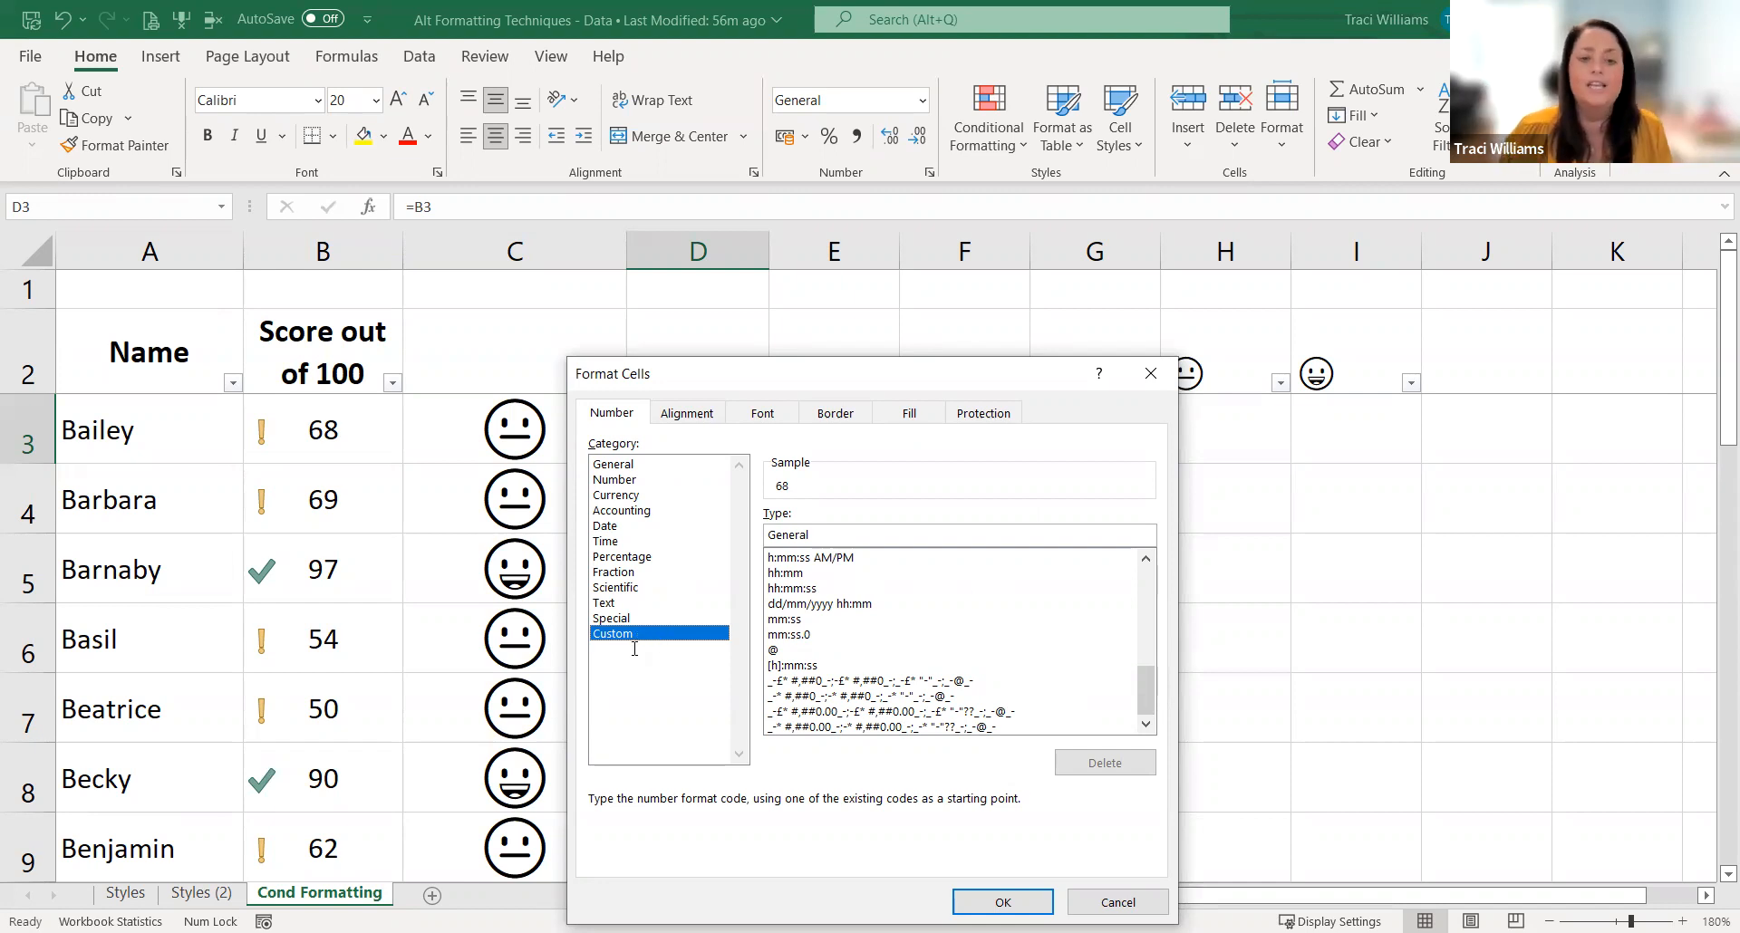
pyautogui.press('Escape')
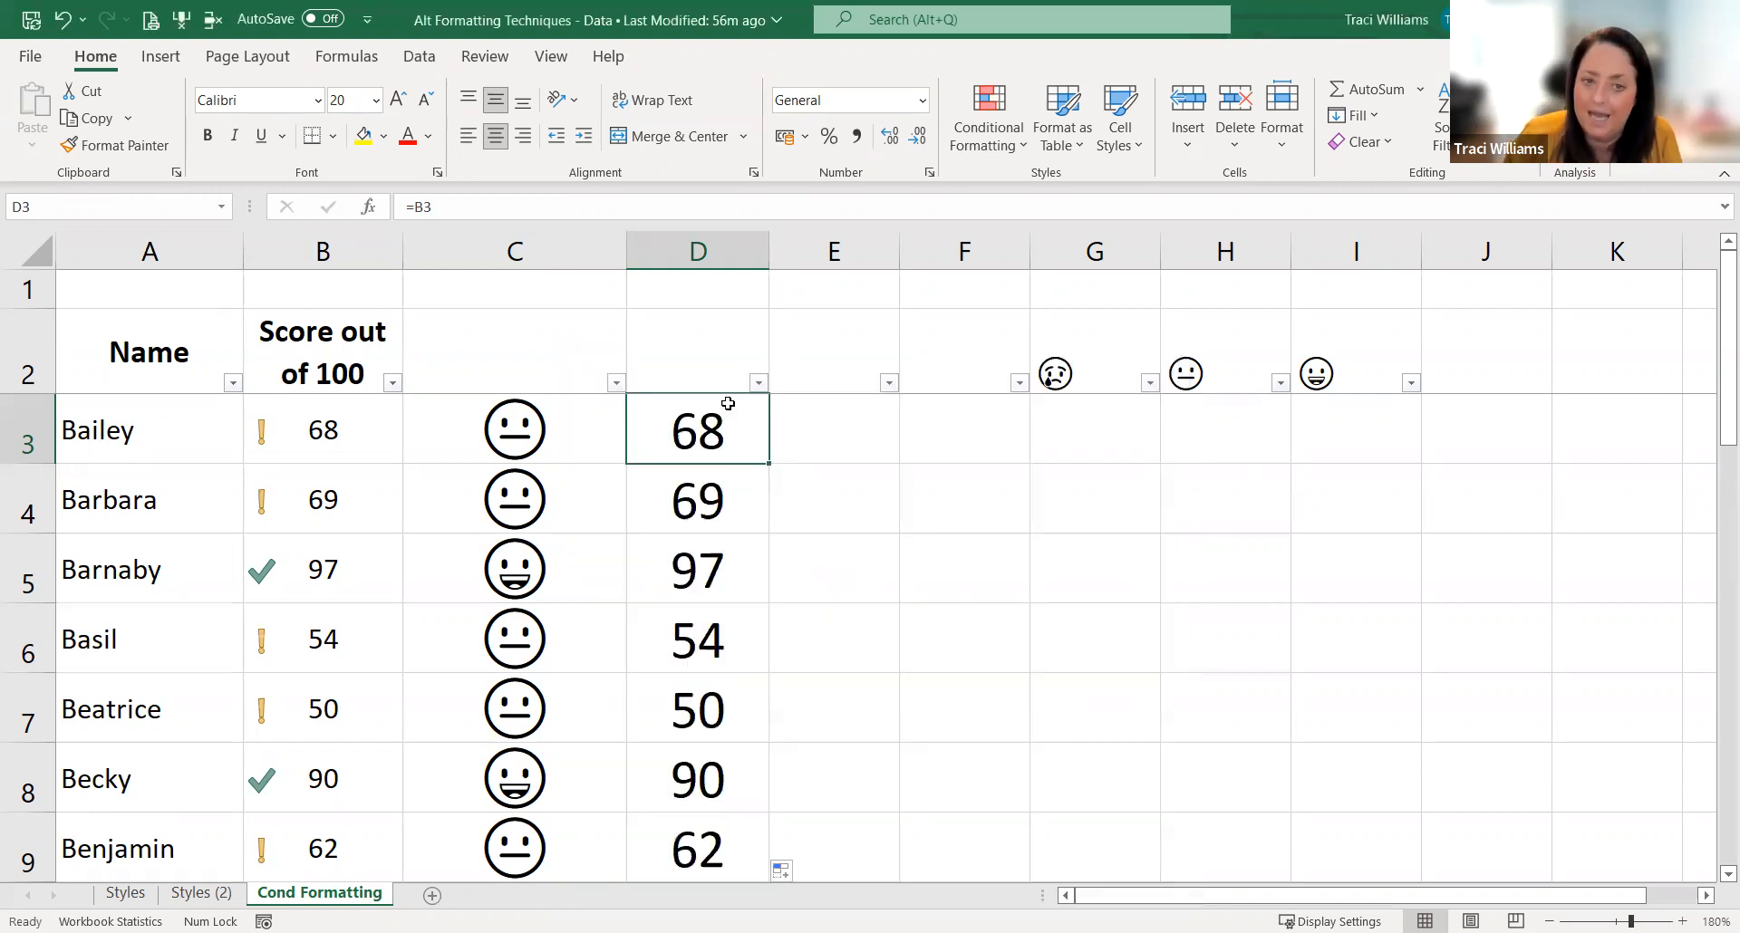
pyautogui.moveTo(722, 435); pyautogui.dragTo(724, 827)
pyautogui.moveTo(720, 766)
pyautogui.mouseDown()
pyautogui.moveTo(711, 435)
pyautogui.moveTo(716, 779)
pyautogui.mouseUp()
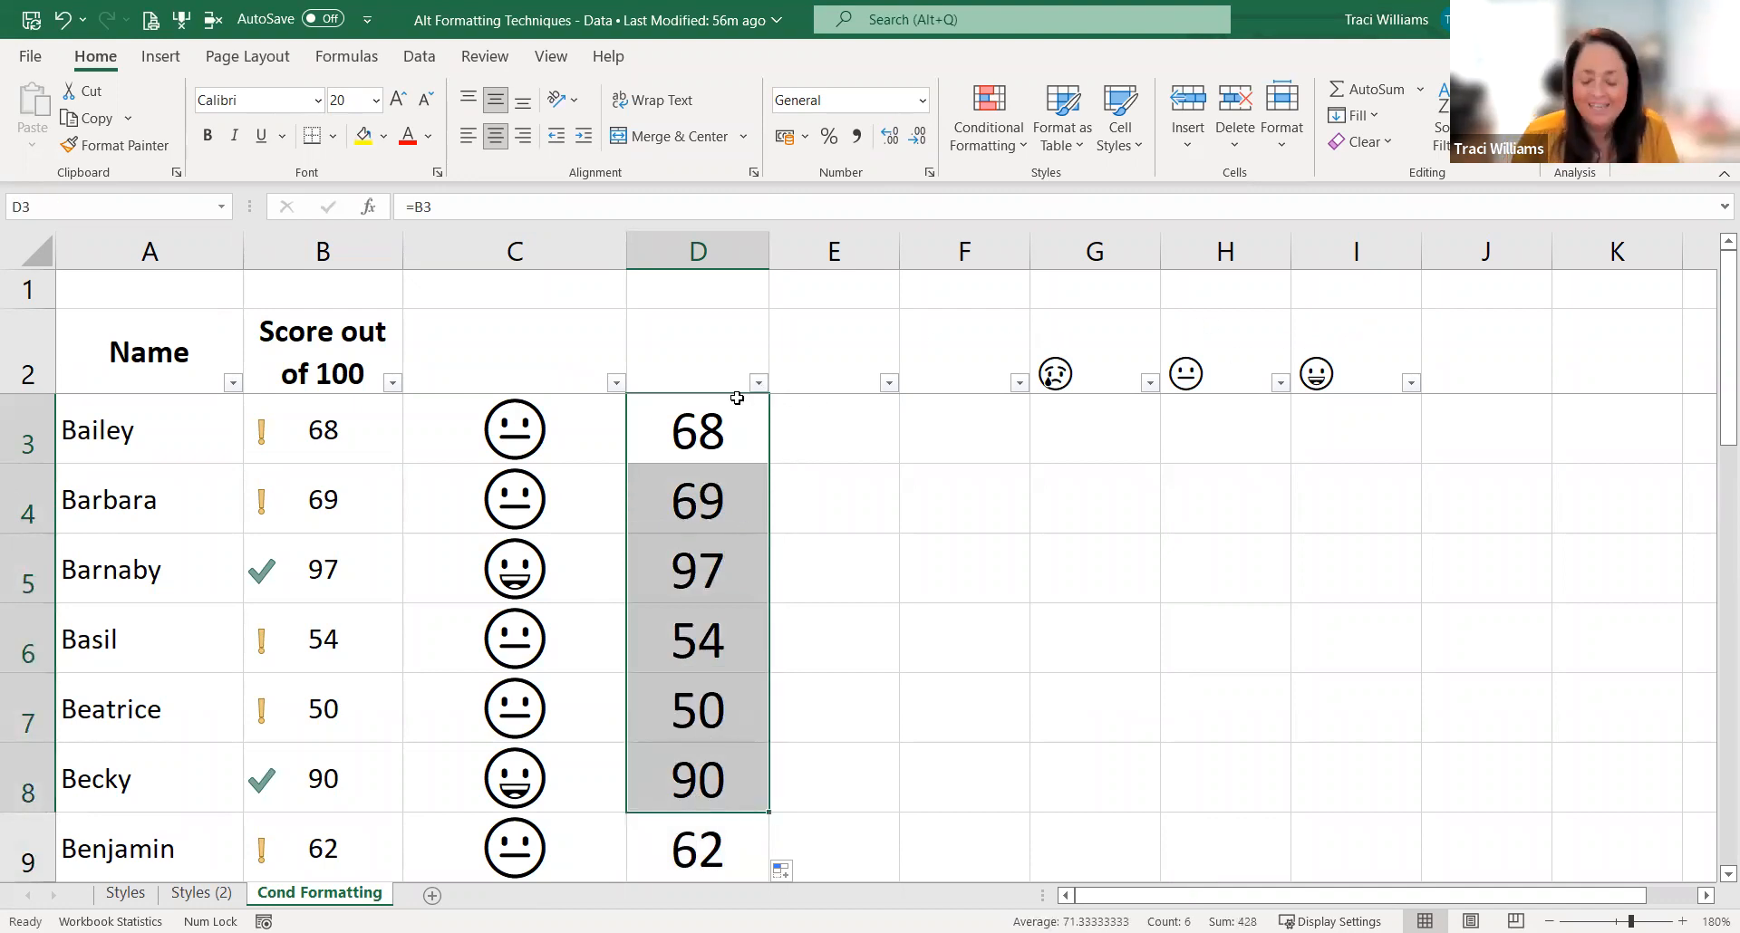
pyautogui.hotkey('ctrl', 'shift', 'Down')
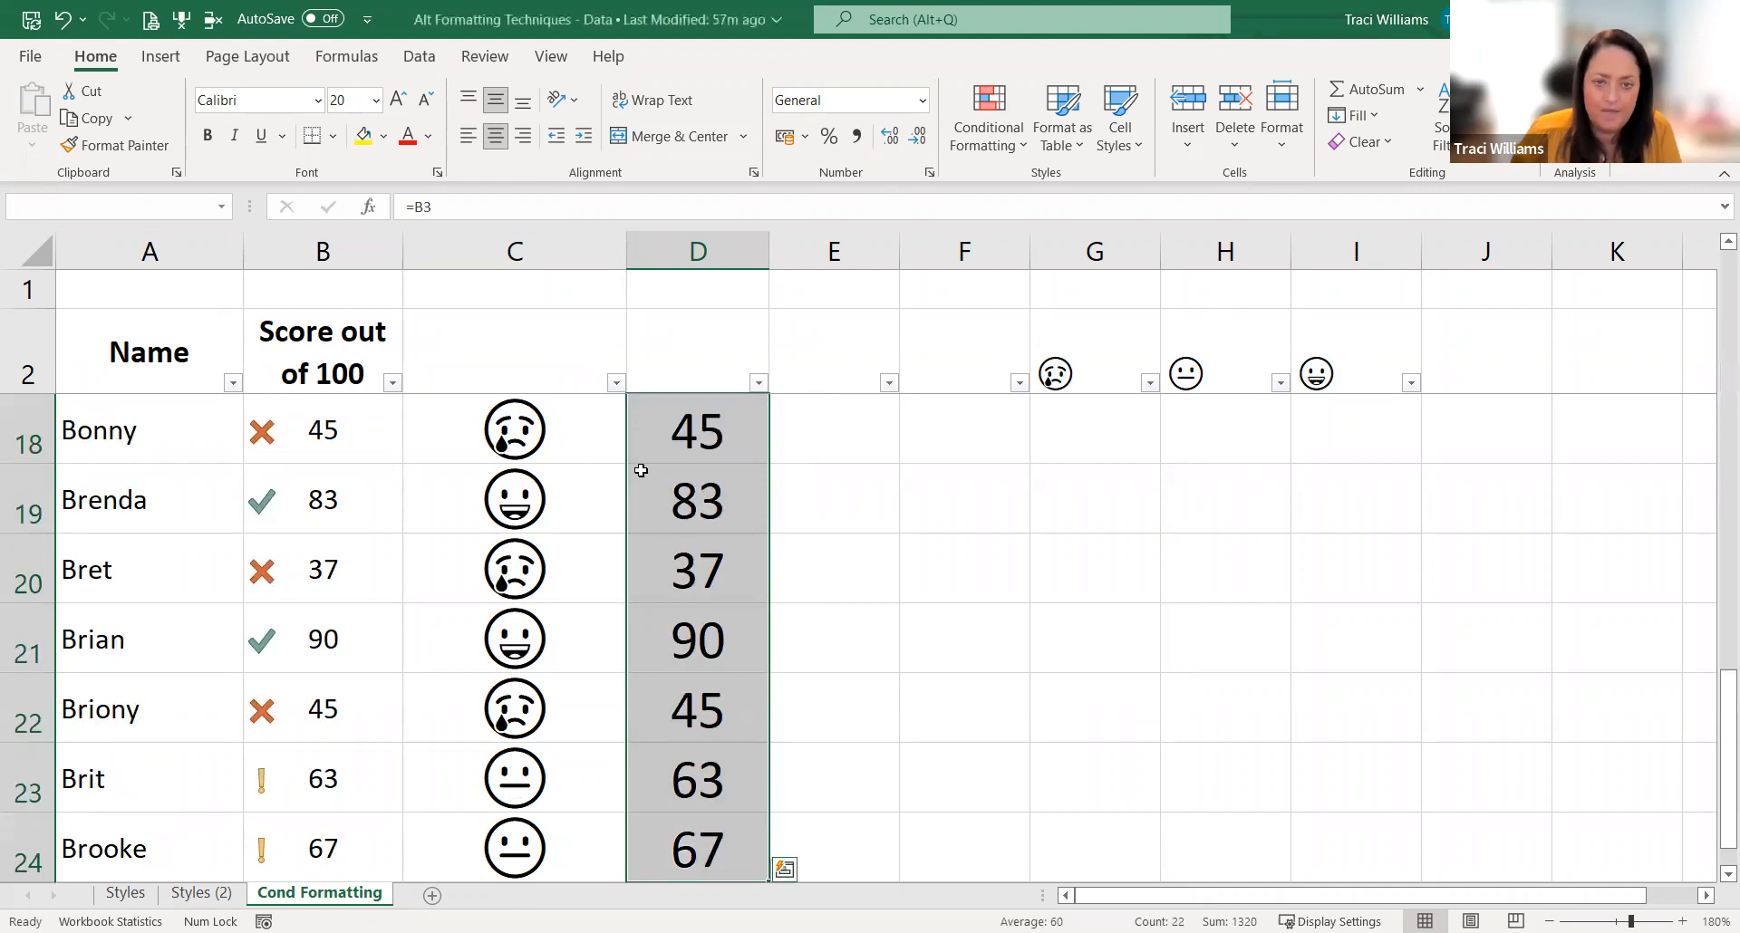
pyautogui.scroll(5, 668, 468)
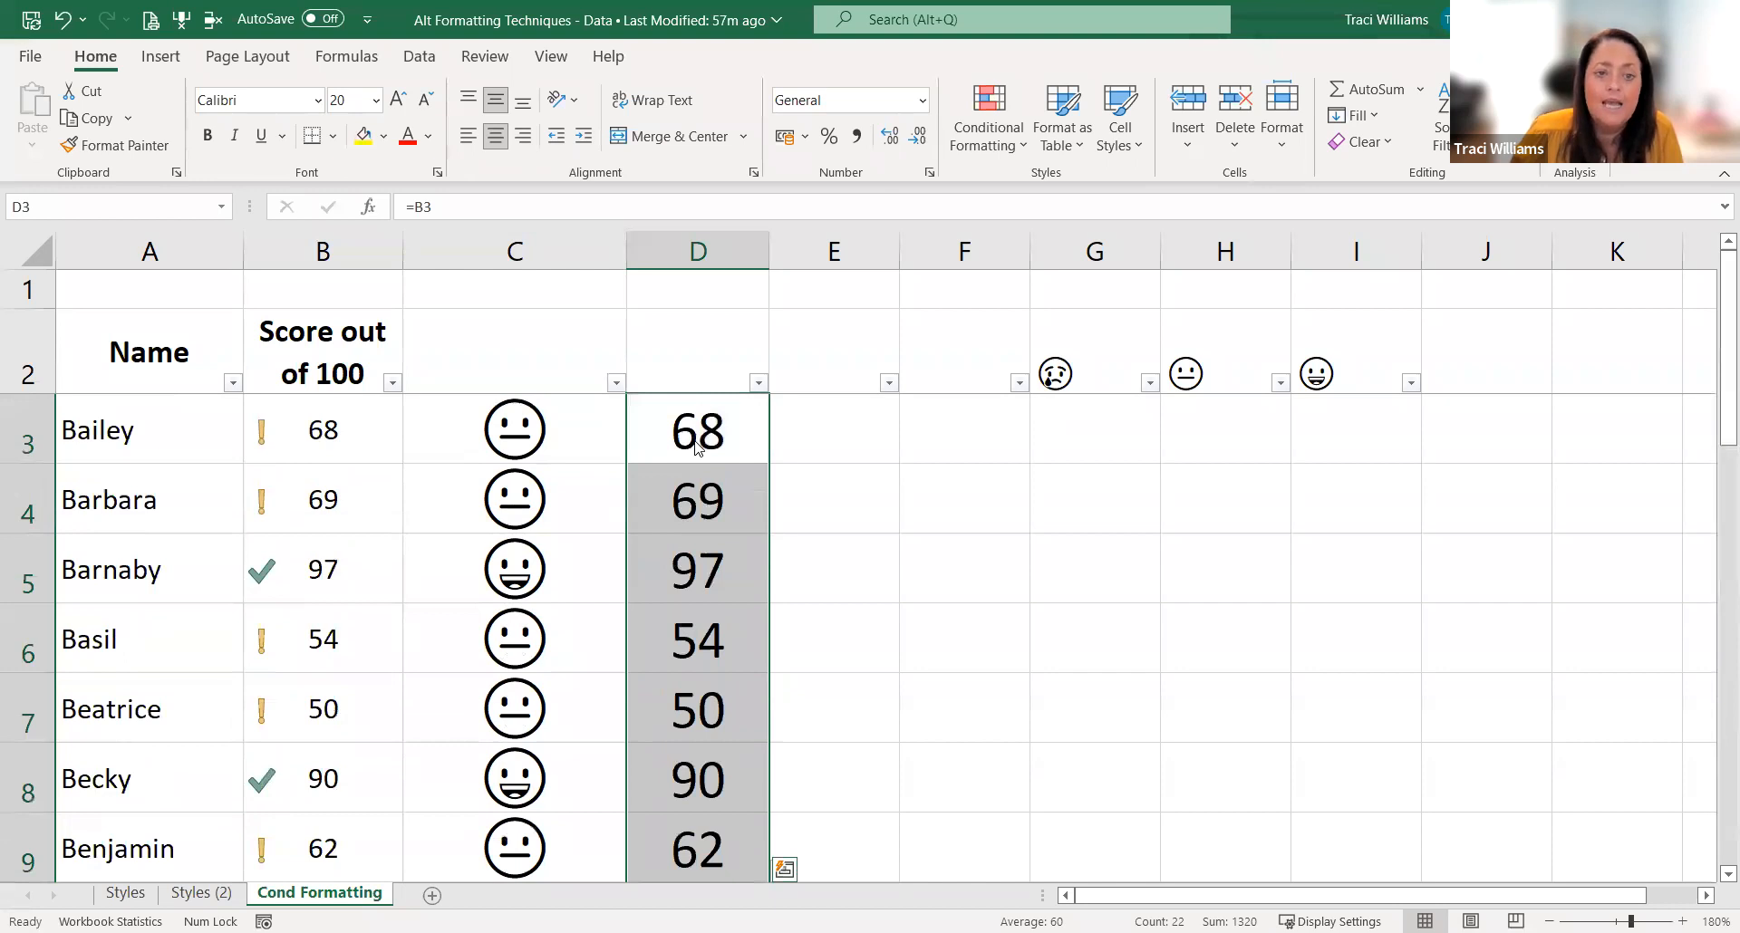
pyautogui.hotkey('ctrl', '1')
pyautogui.click(593, 633)
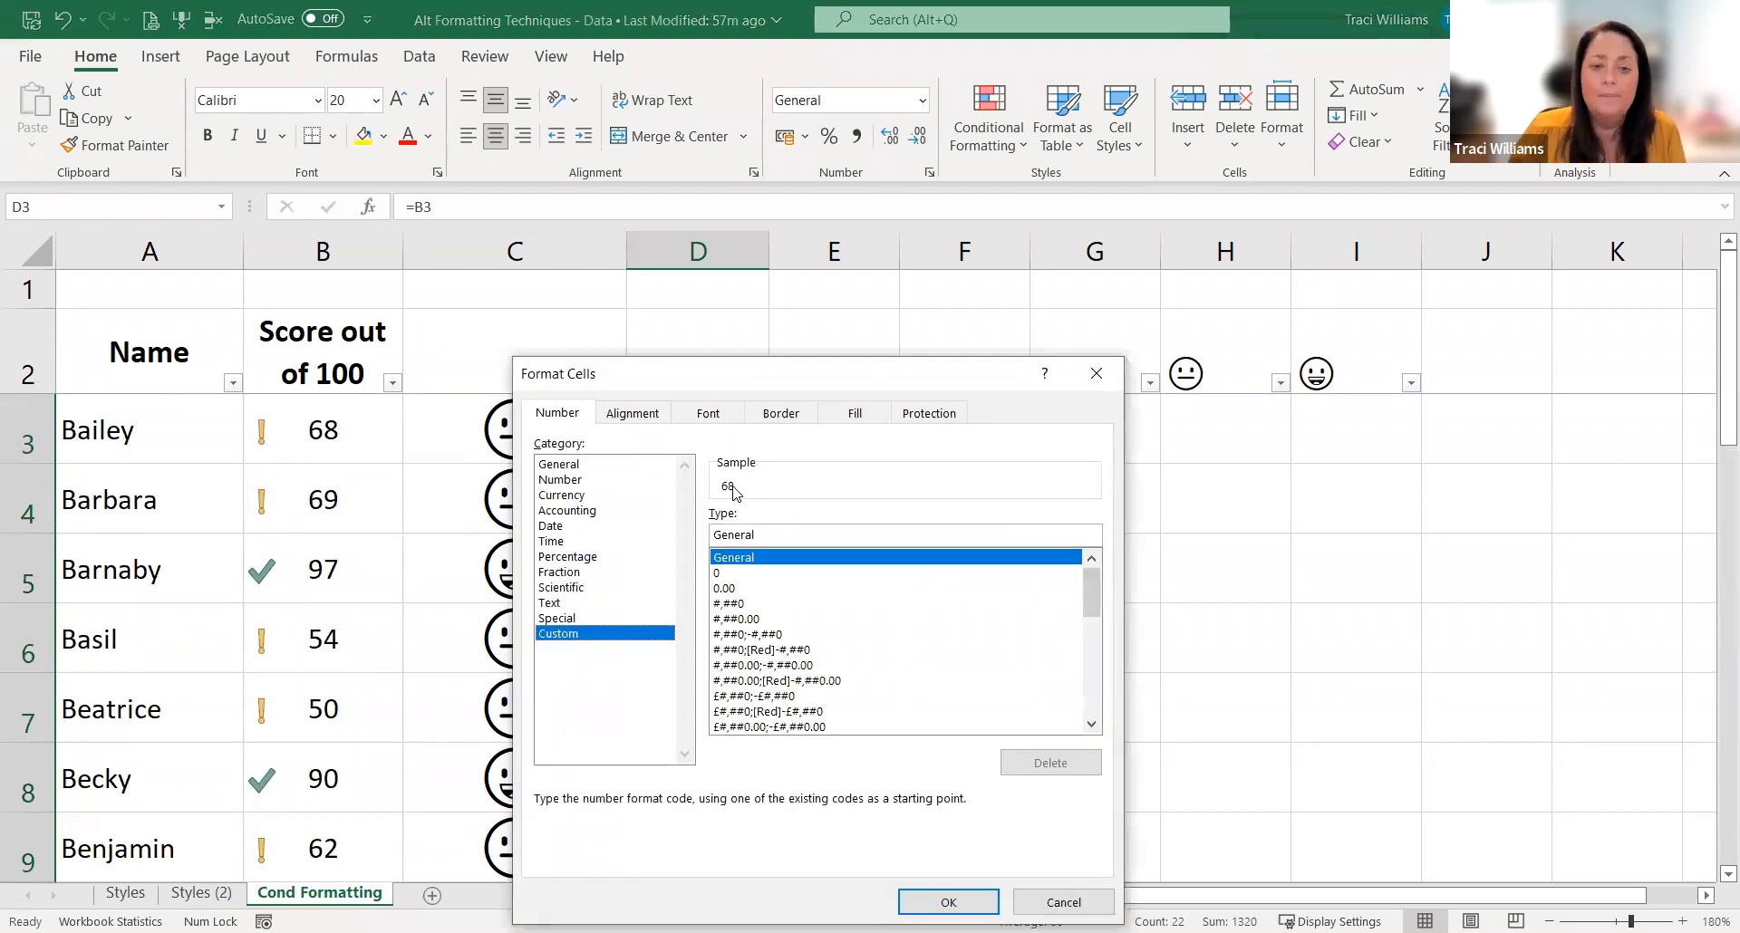
pyautogui.click(787, 534)
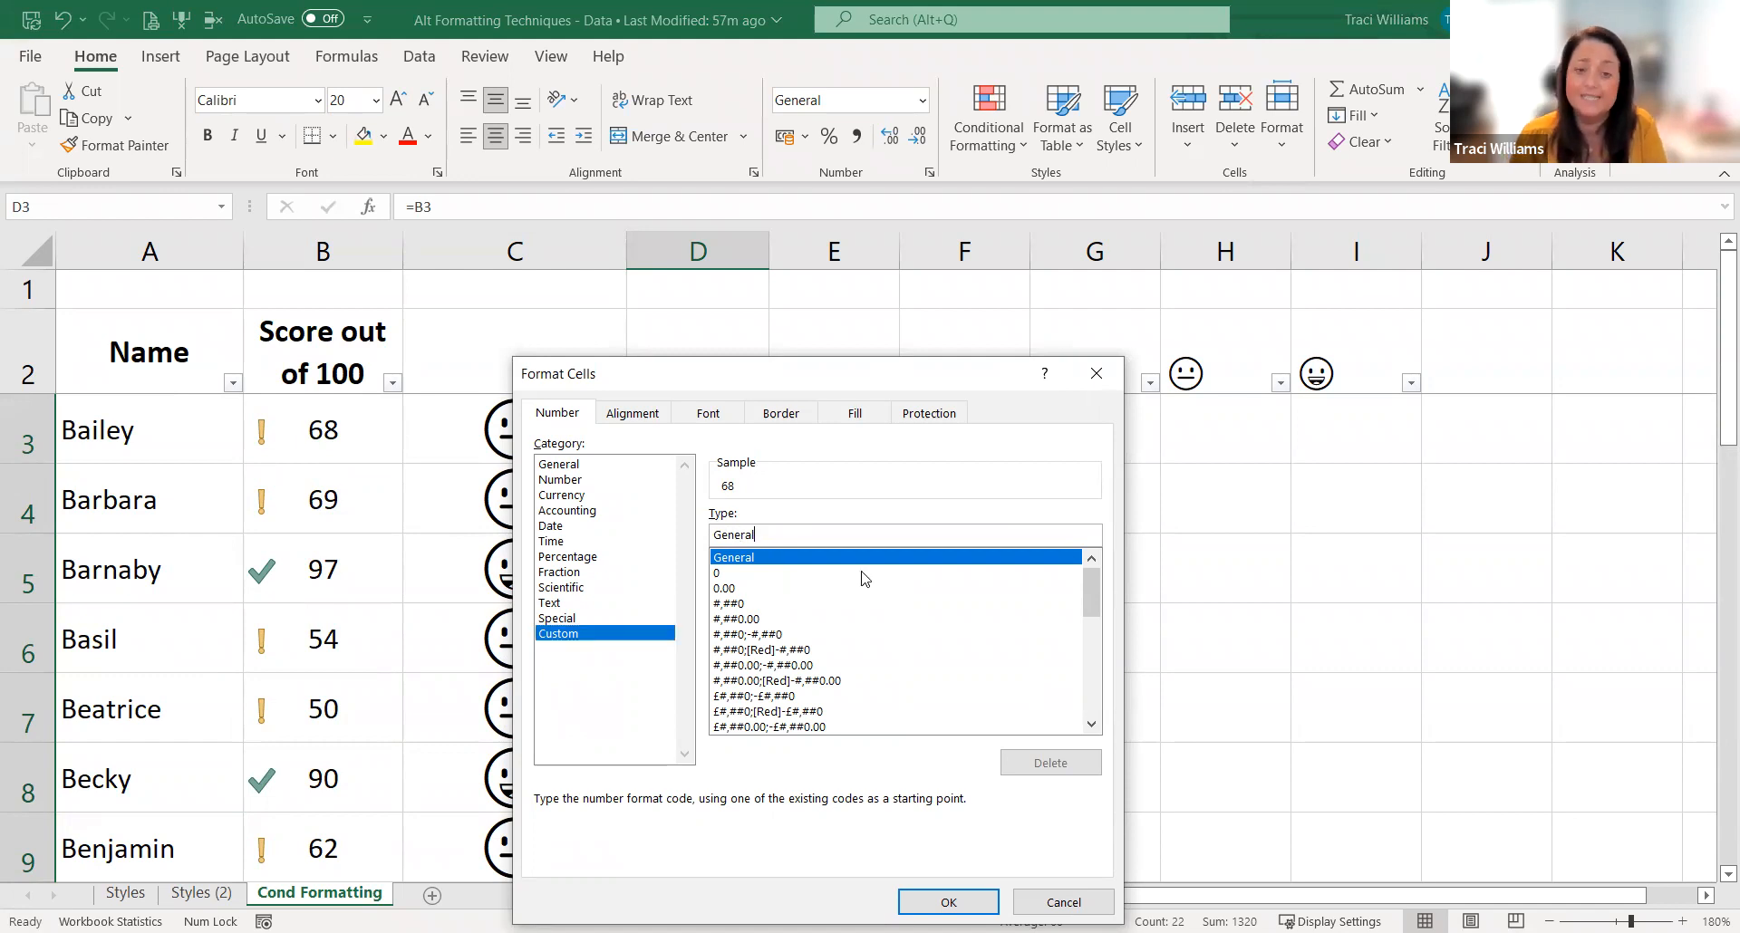
pyautogui.press('BackSpace')
pyautogui.press('BackSpace')
pyautogui.press('BackSpace')
pyautogui.press('BackSpace')
pyautogui.press('BackSpace')
pyautogui.press('BackSpace')
pyautogui.press('BackSpace')
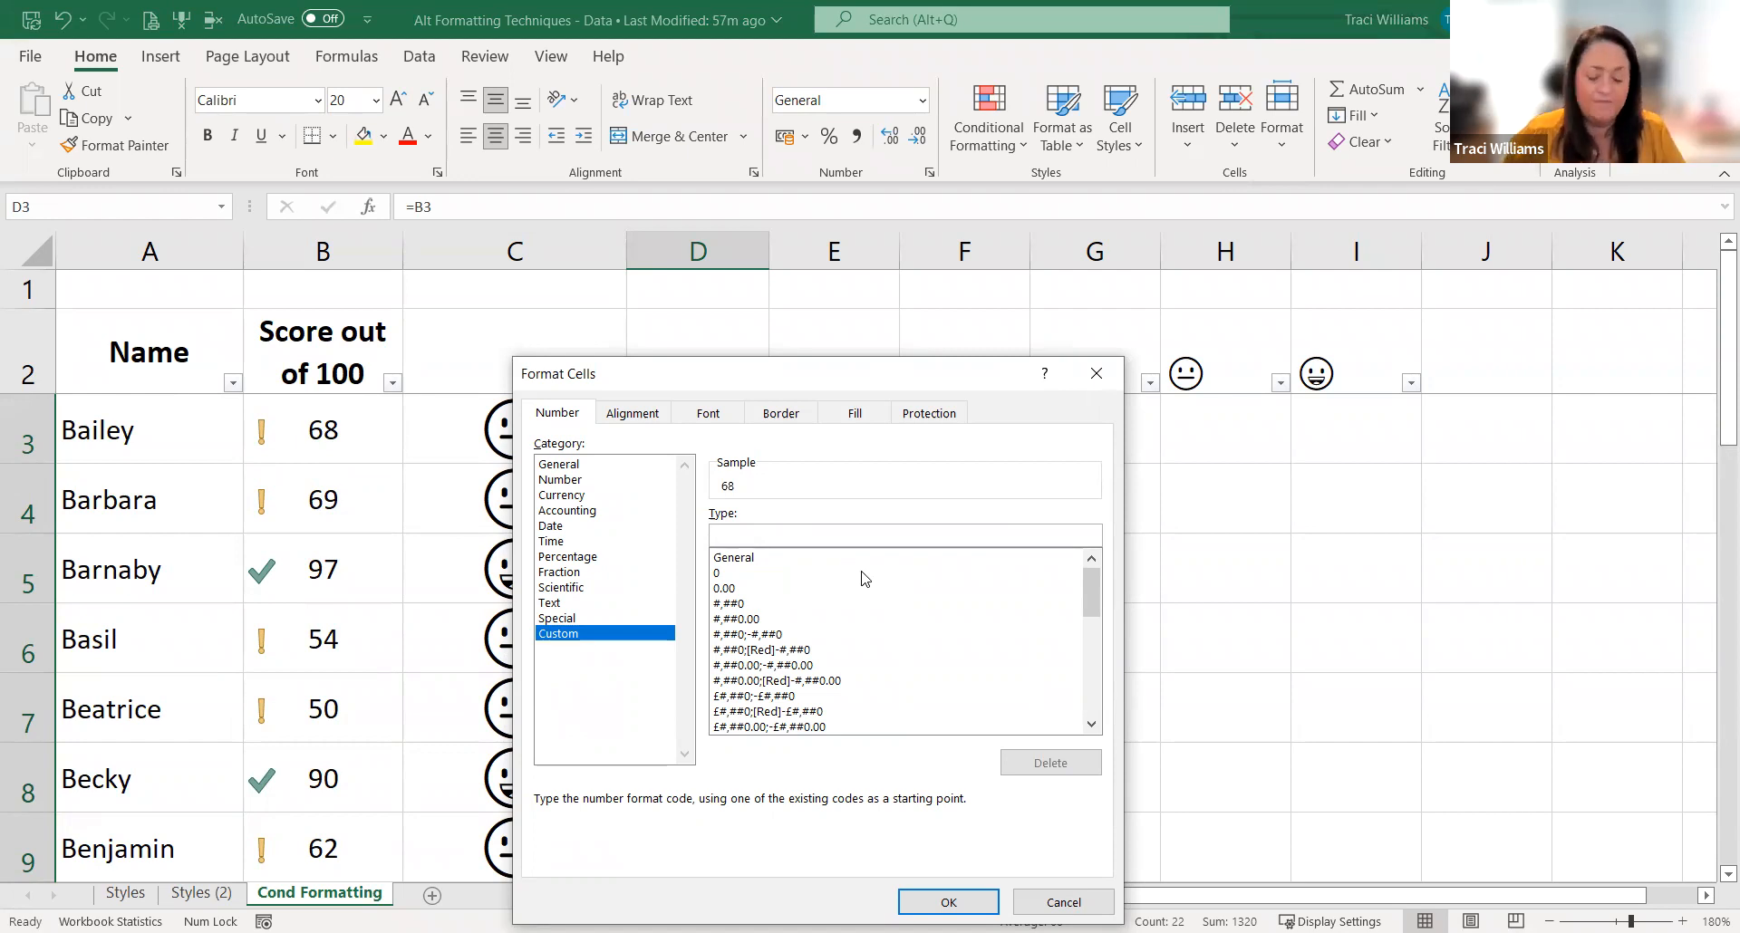
pyautogui.click(1096, 373)
# Step: Enter the happy, neutral and sad emojis 😀😐😢 together in G3 and copy them as text
pyautogui.click(1101, 433)
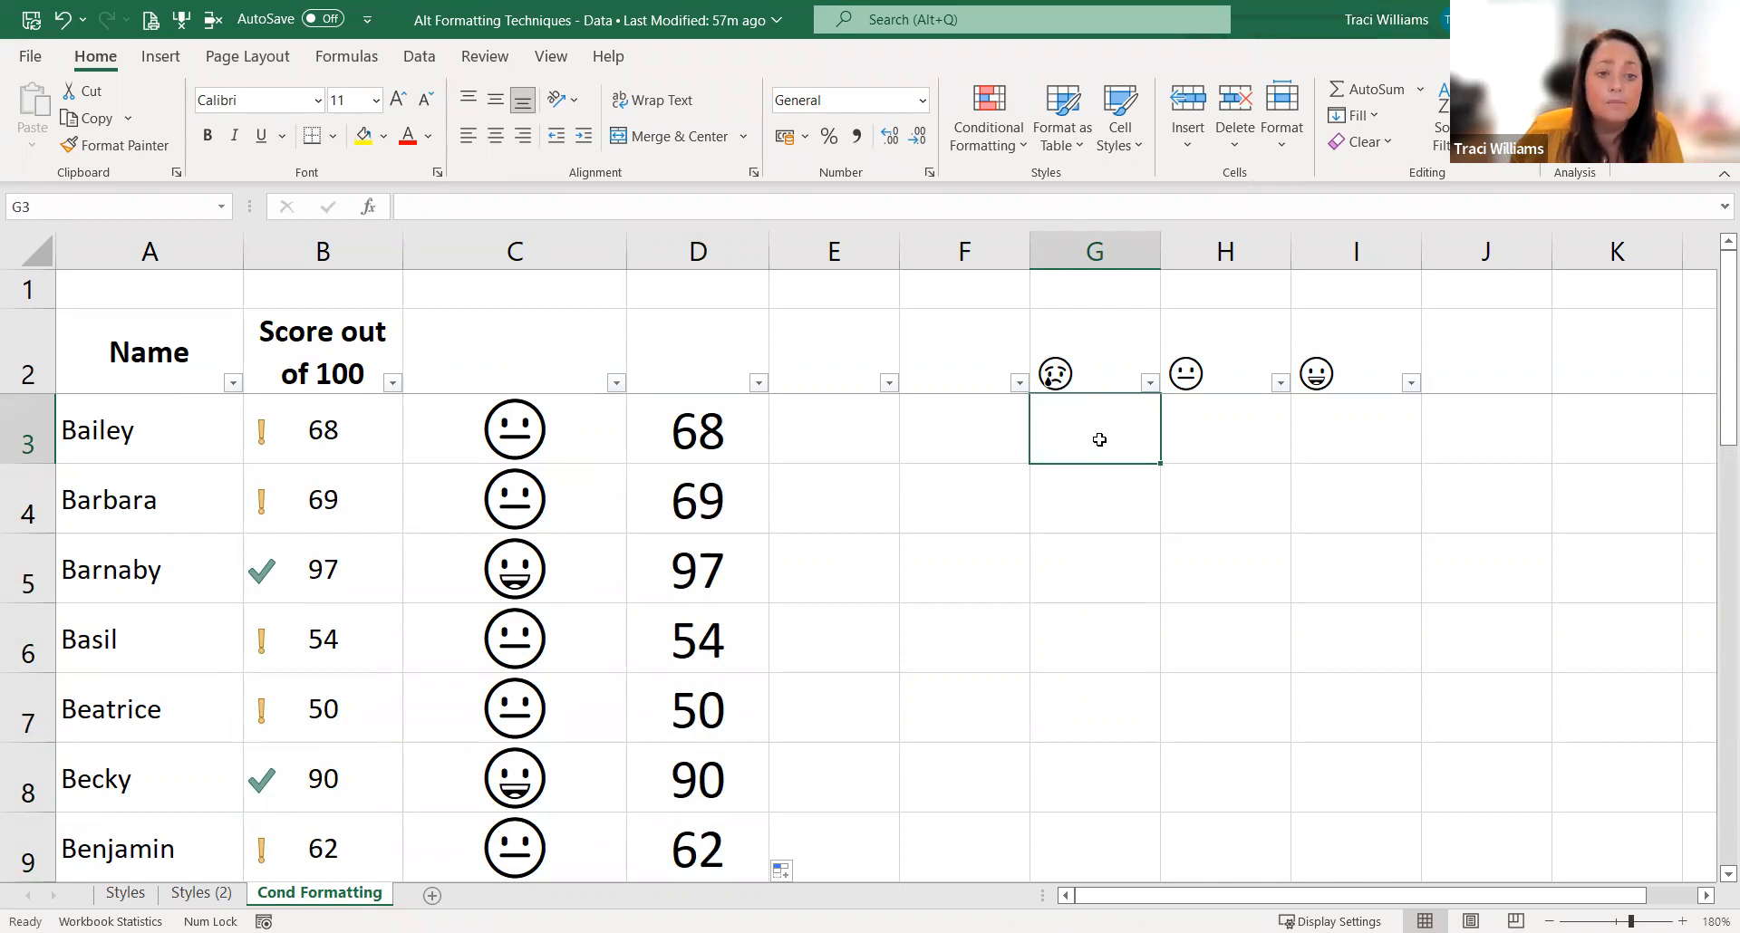
pyautogui.write('=')
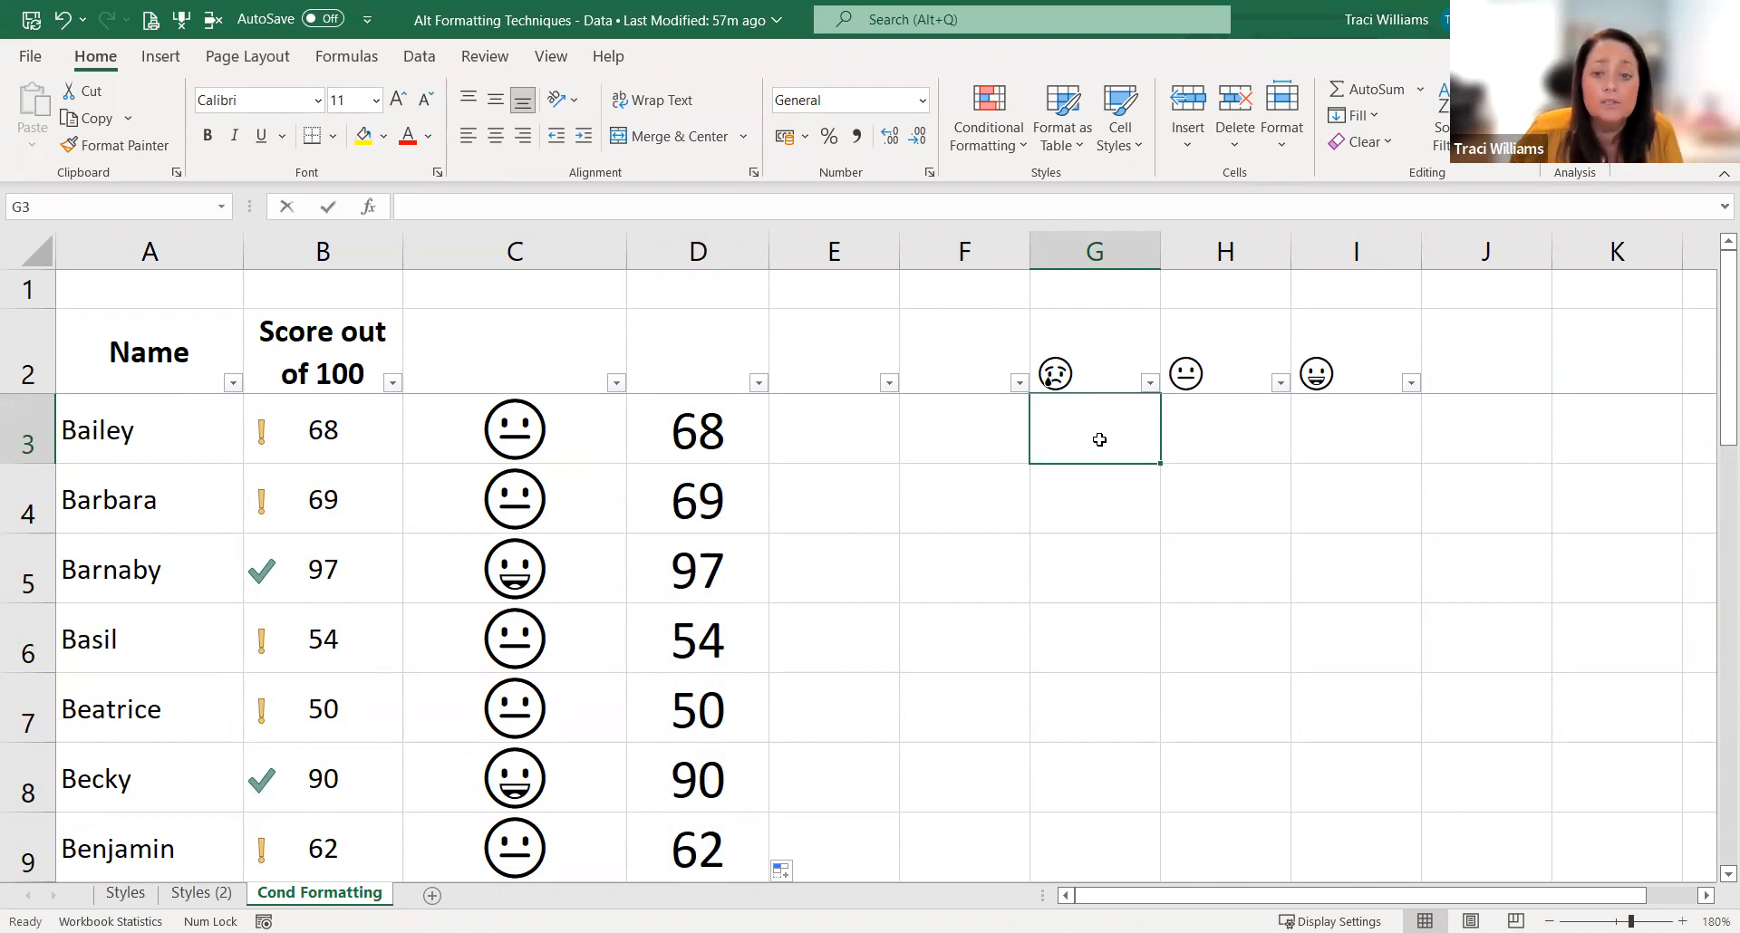
pyautogui.write('😀😐😢')
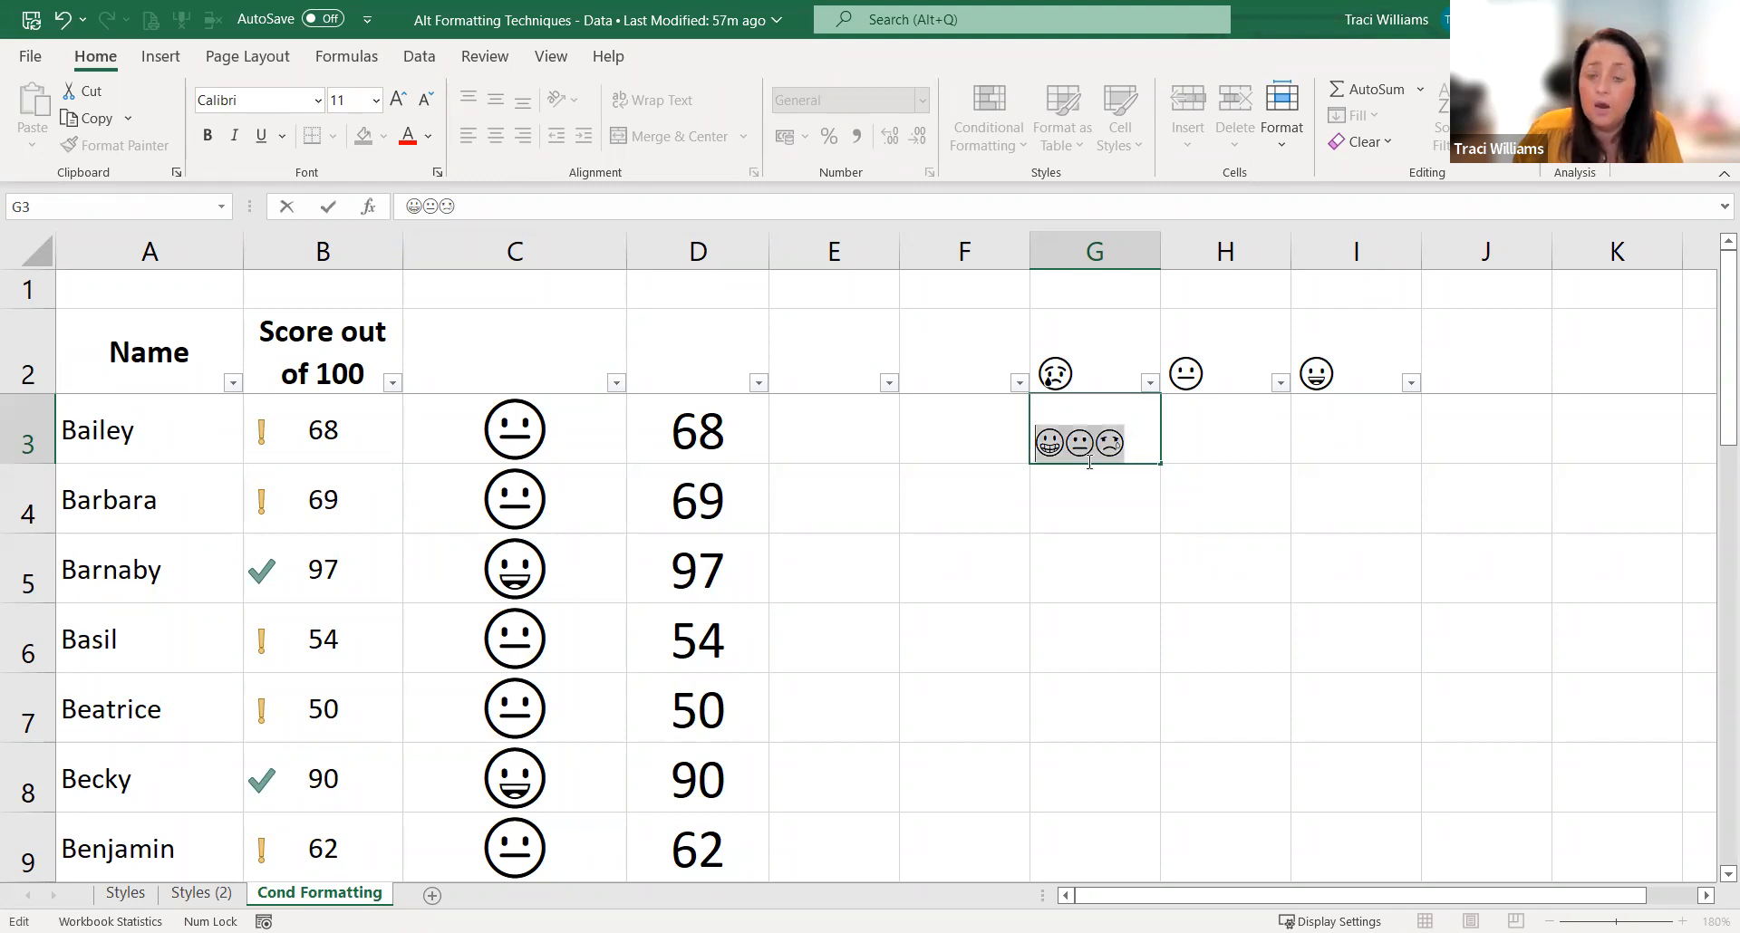
pyautogui.click(1106, 499)
pyautogui.click(1088, 390)
pyautogui.click(1085, 422)
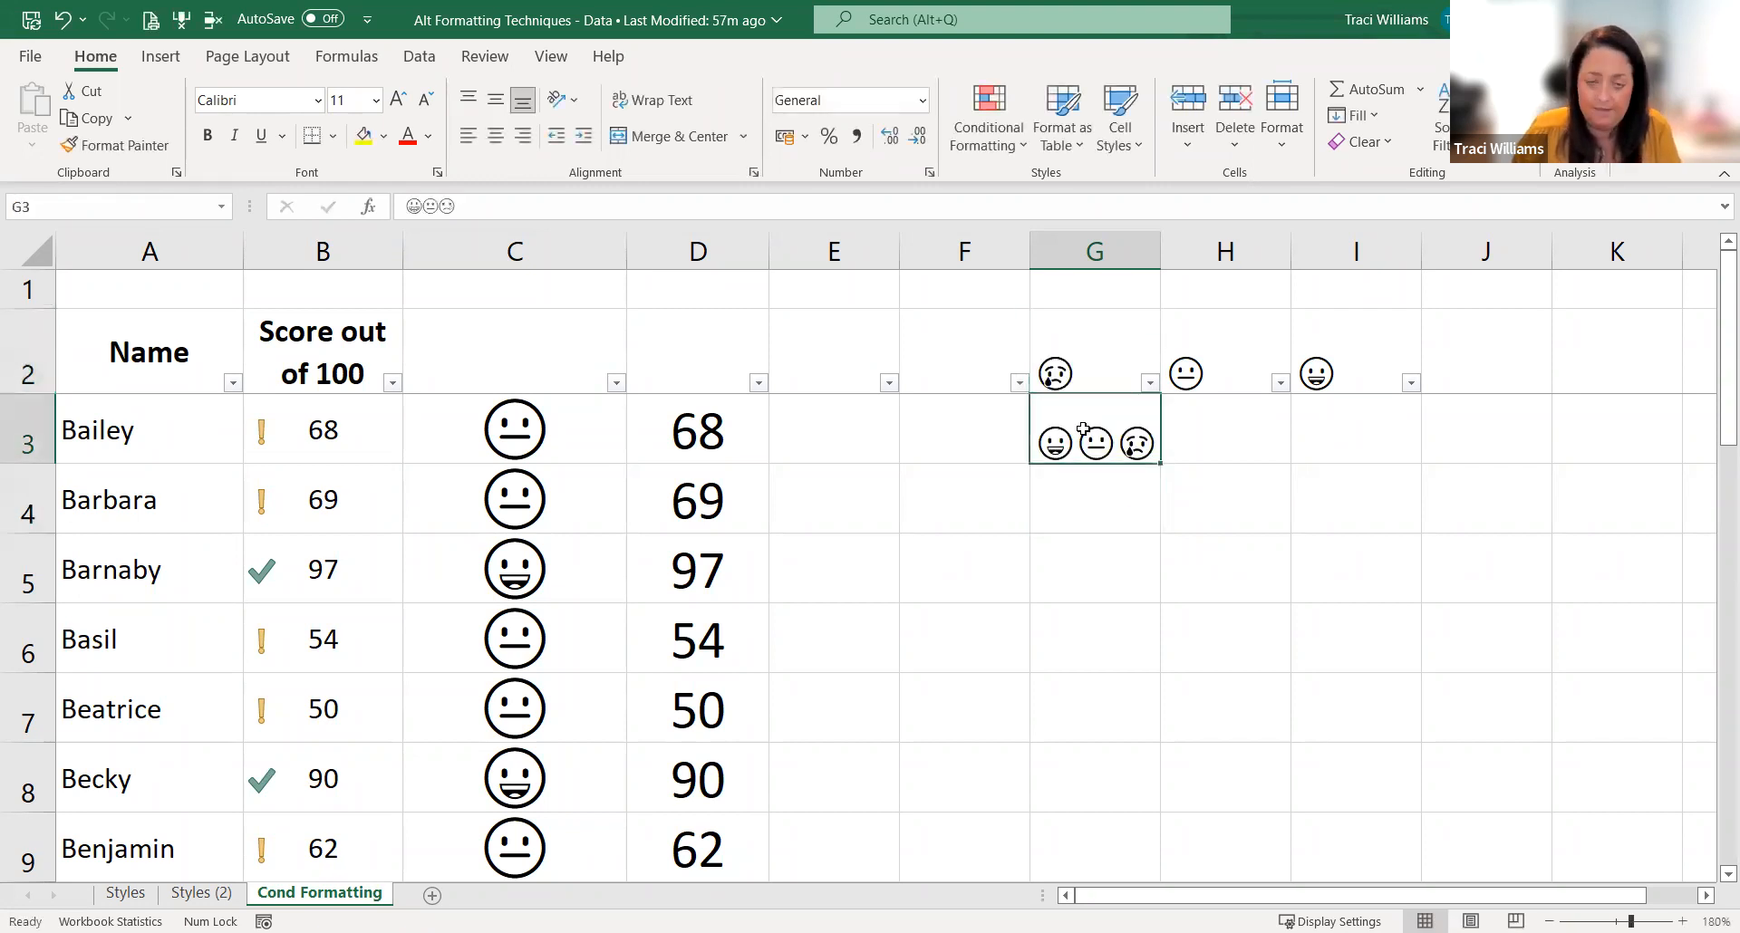
pyautogui.moveTo(475, 211); pyautogui.dragTo(403, 207)
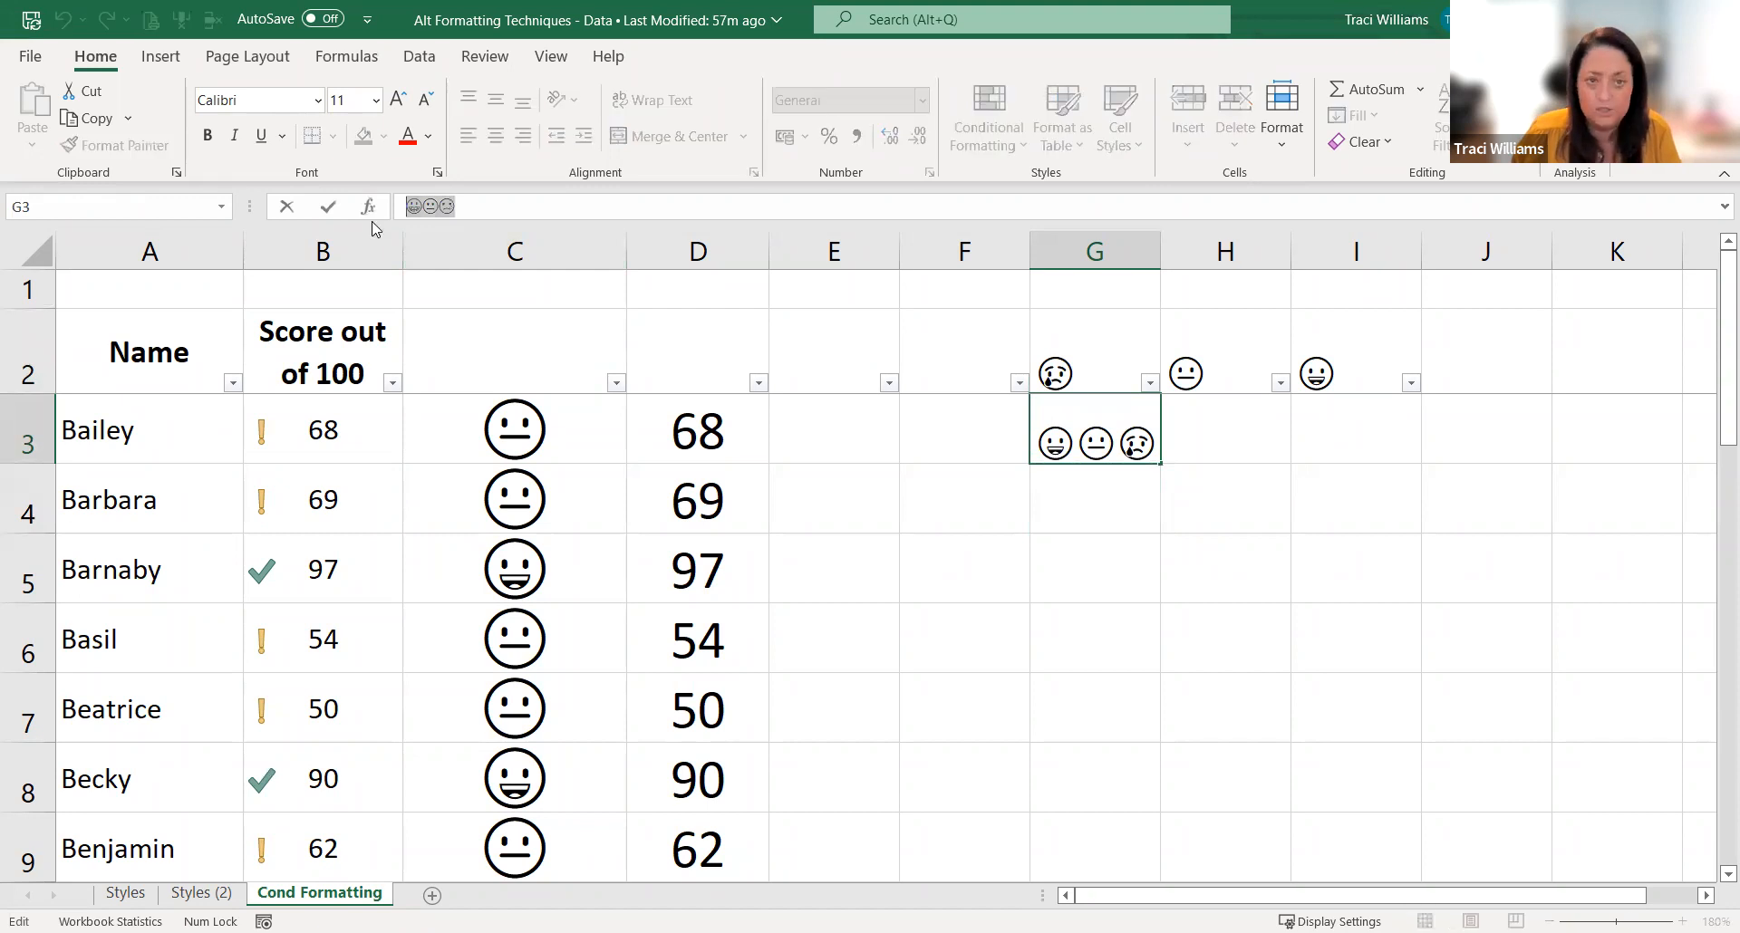
pyautogui.press('Escape')
# Step: For D3:D24, replace the General code in the custom number format with the copied emojis 😀😐😢
pyautogui.click(714, 413)
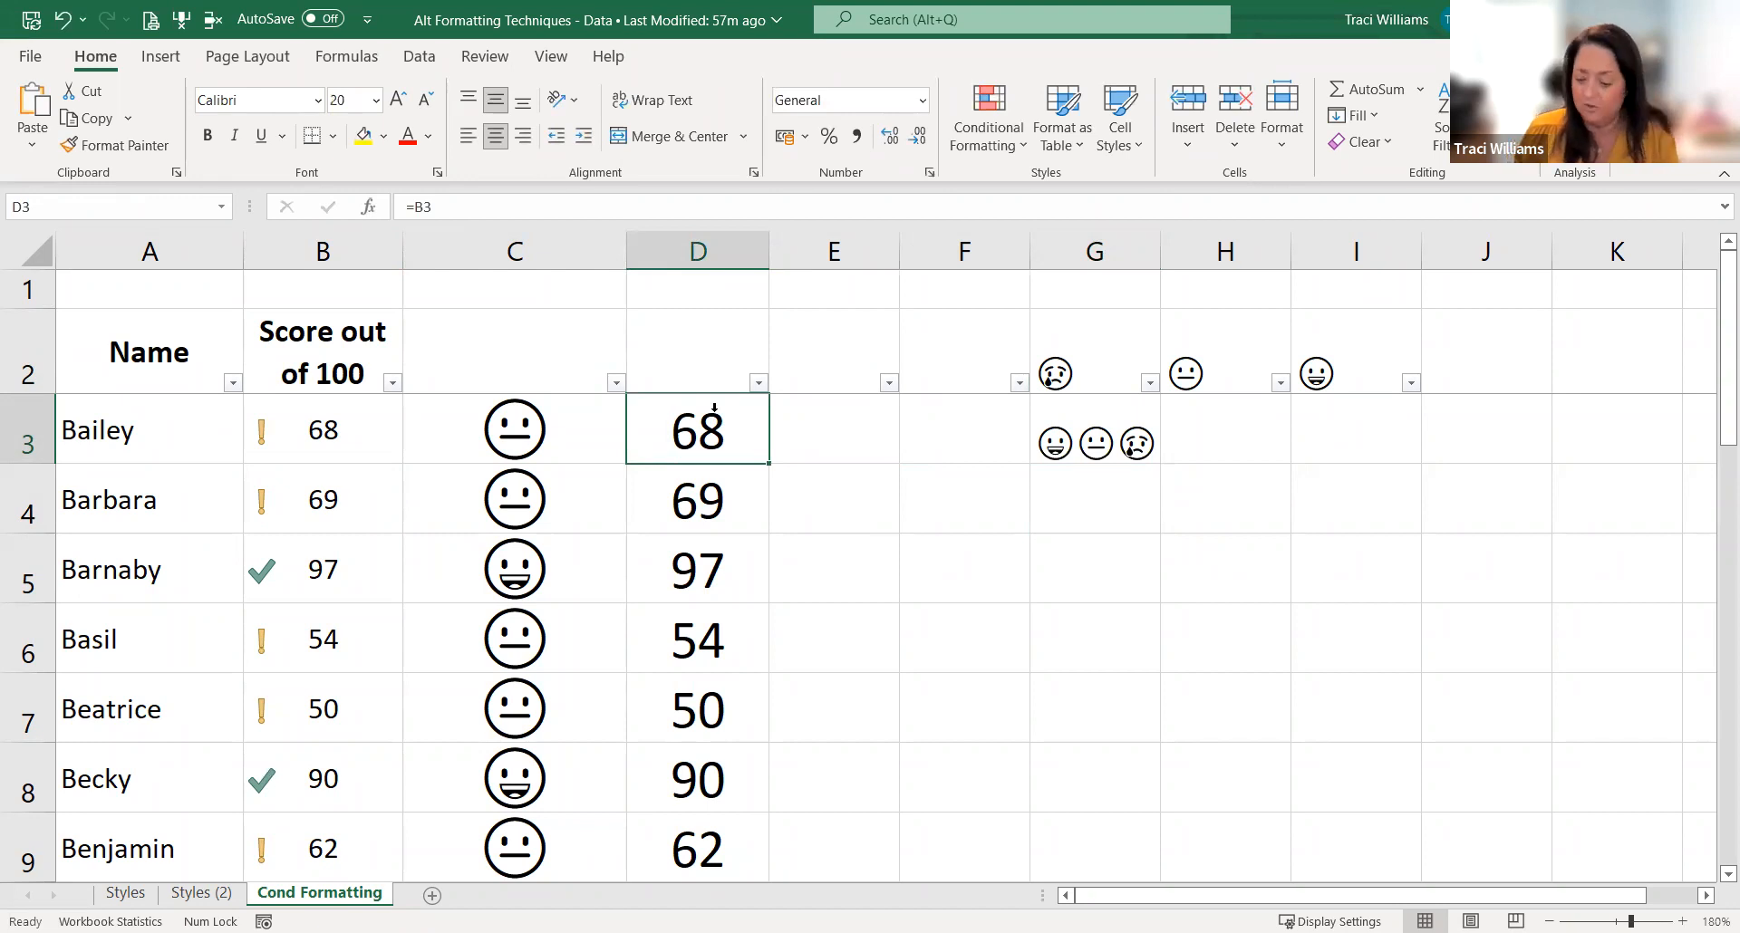
pyautogui.hotkey('shift', 'Down')
pyautogui.hotkey('shift', 'Down')
pyautogui.hotkey('shift', 'Down')
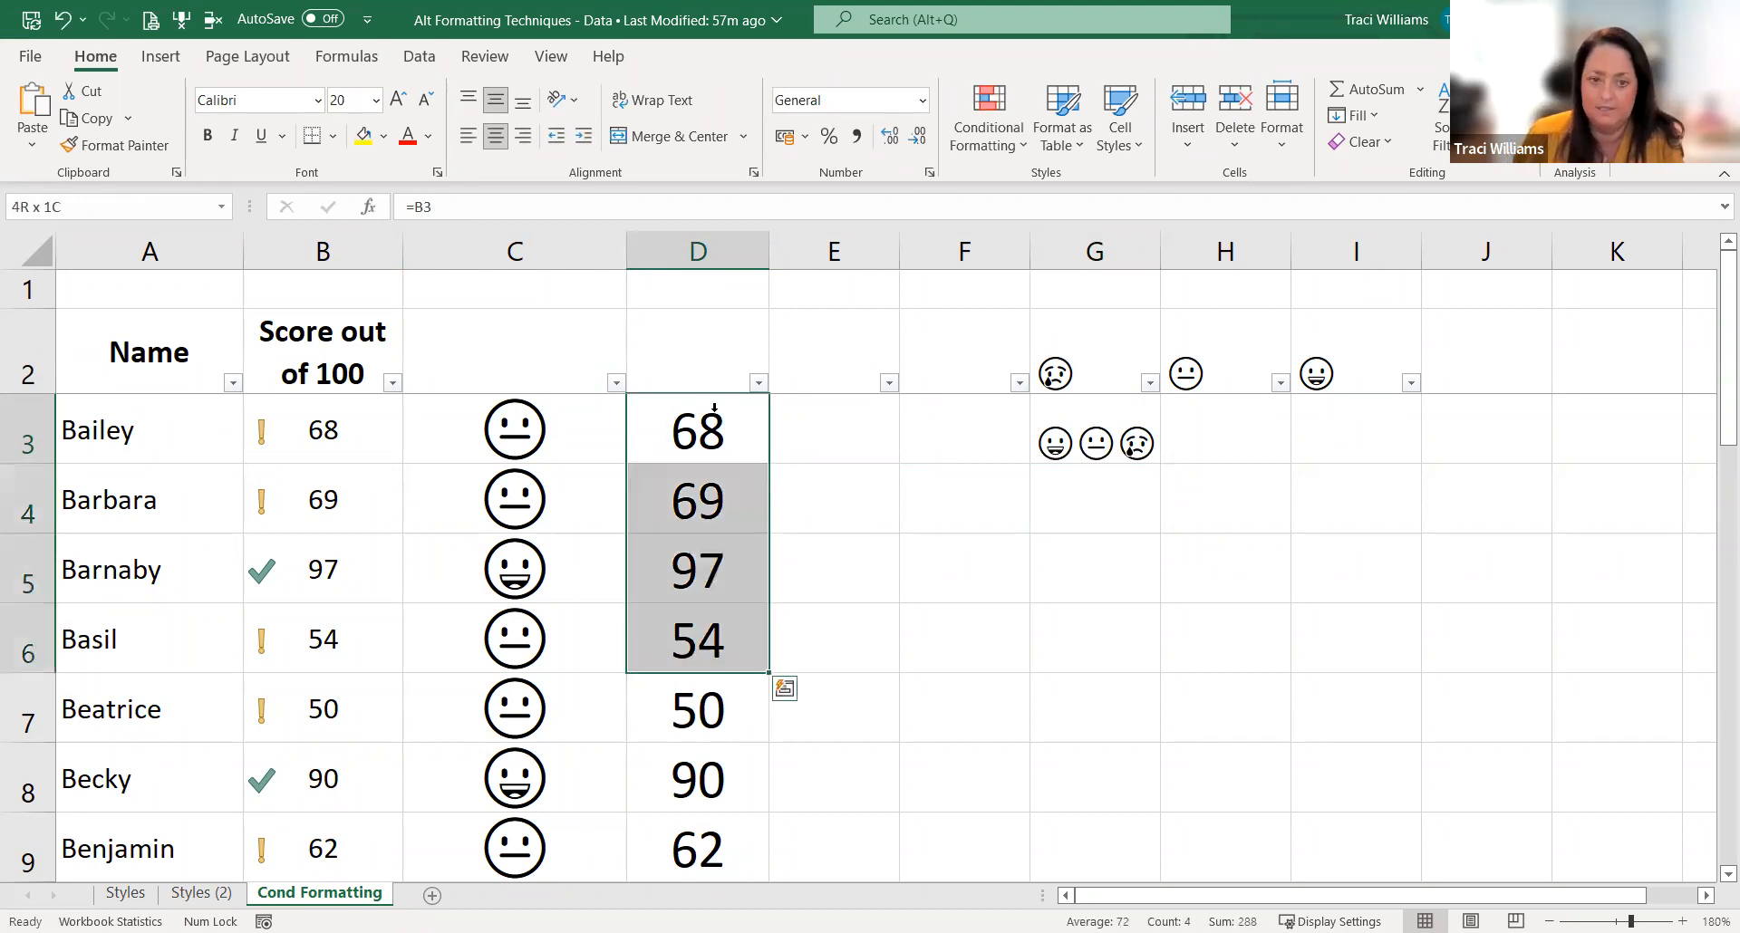
pyautogui.hotkey('ctrl', 'shift', 'Down')
pyautogui.hotkey('ctrl', 'BackSpace')
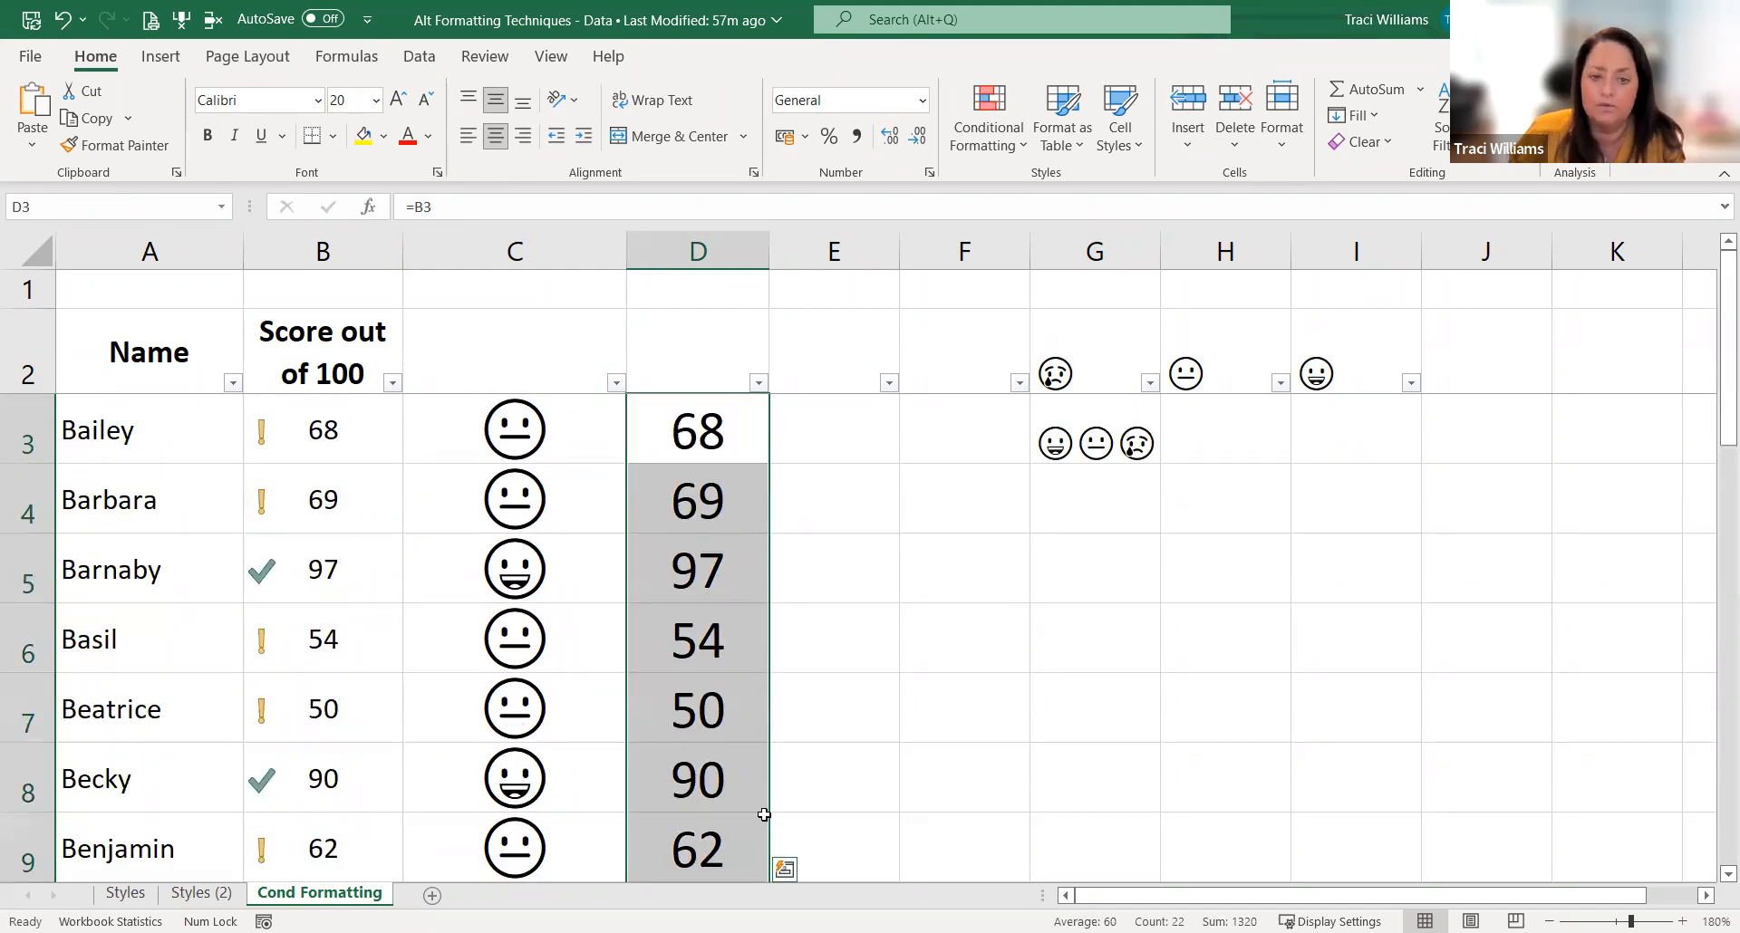
pyautogui.hotkey('ctrl', '1')
pyautogui.click(507, 634)
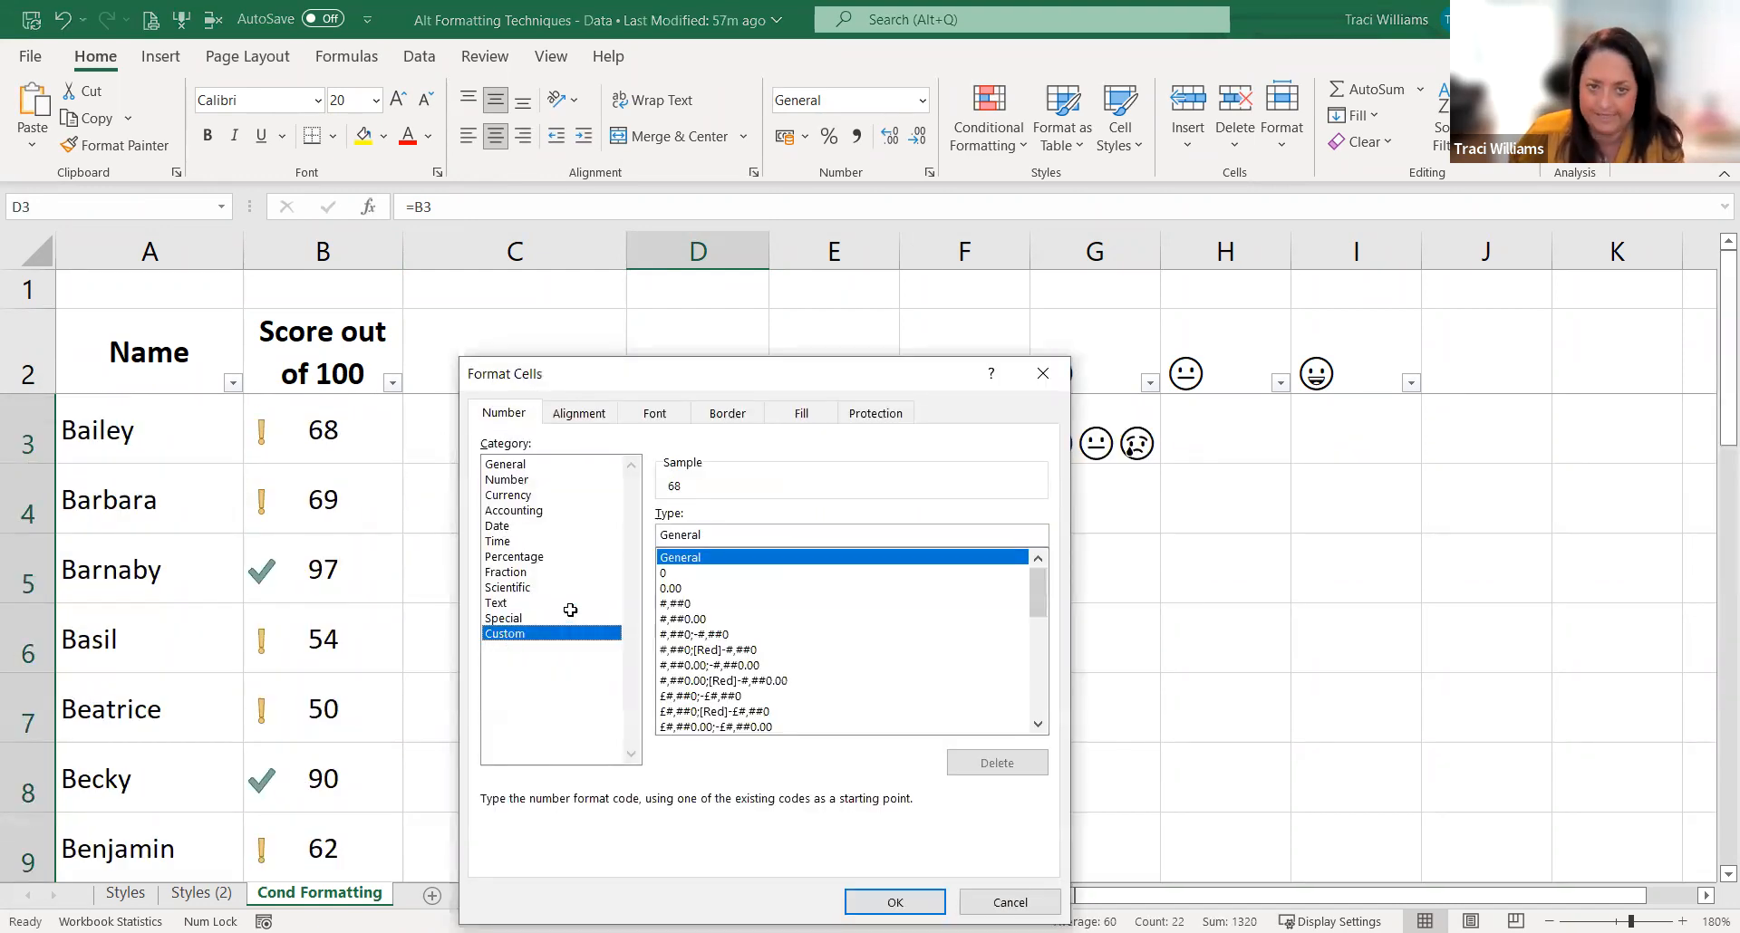
pyautogui.moveTo(734, 537); pyautogui.dragTo(606, 528)
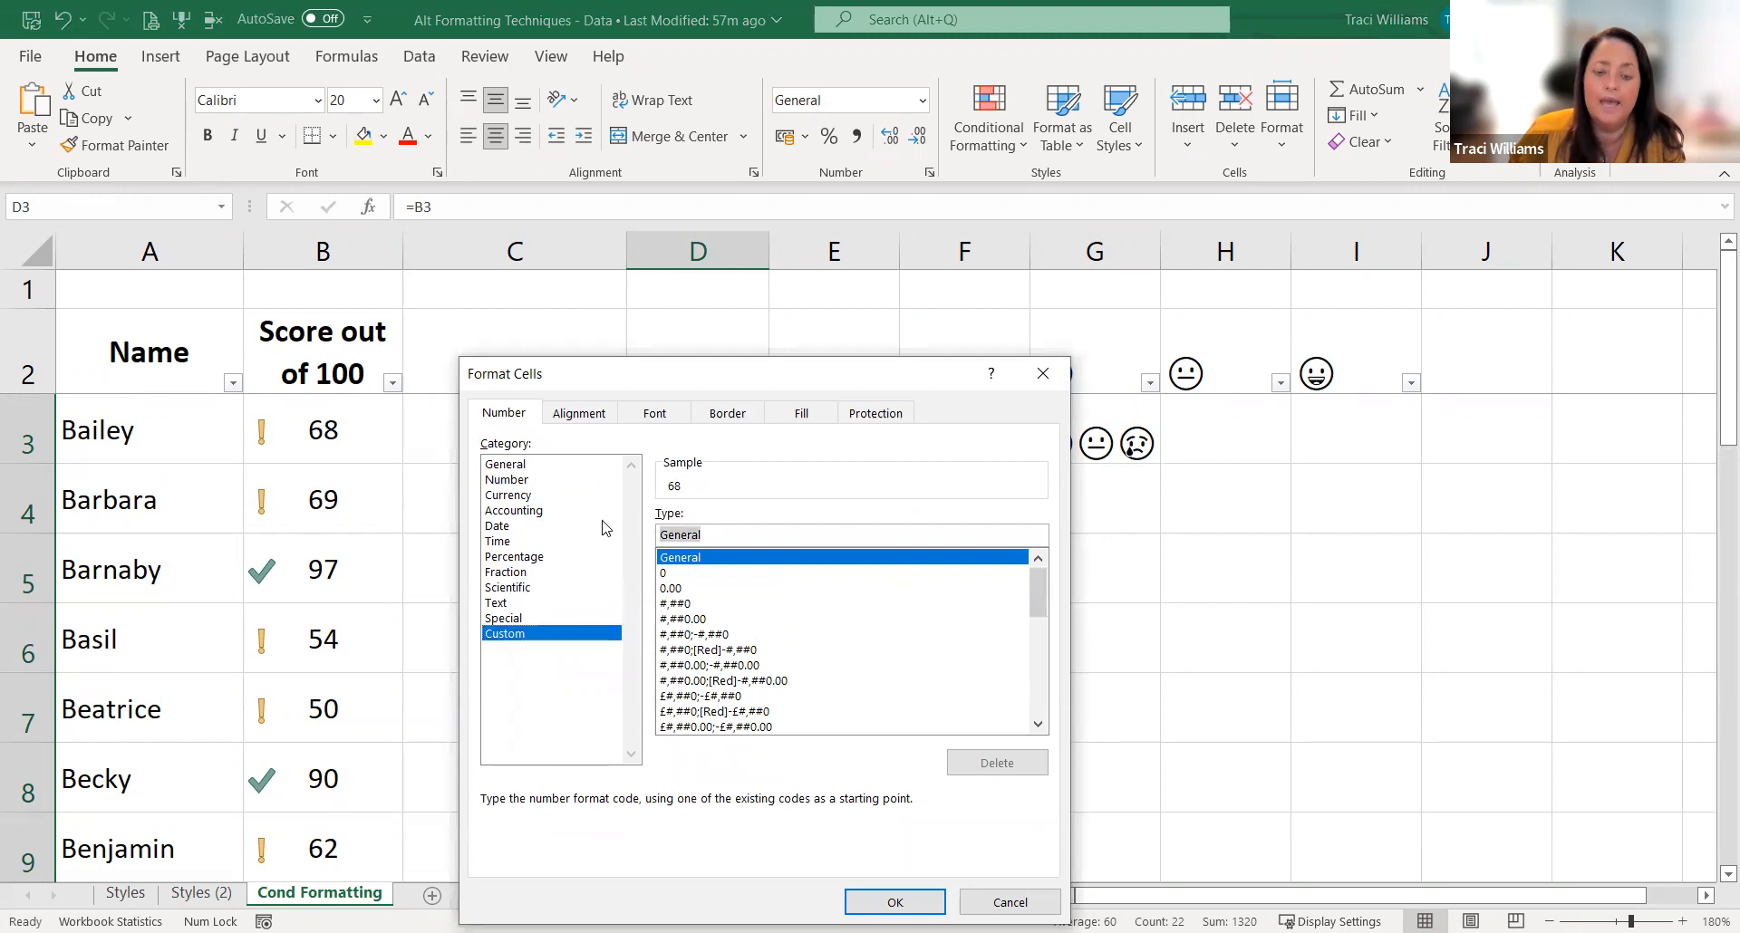
pyautogui.write('😀😐😞')
pyautogui.click(667, 536)
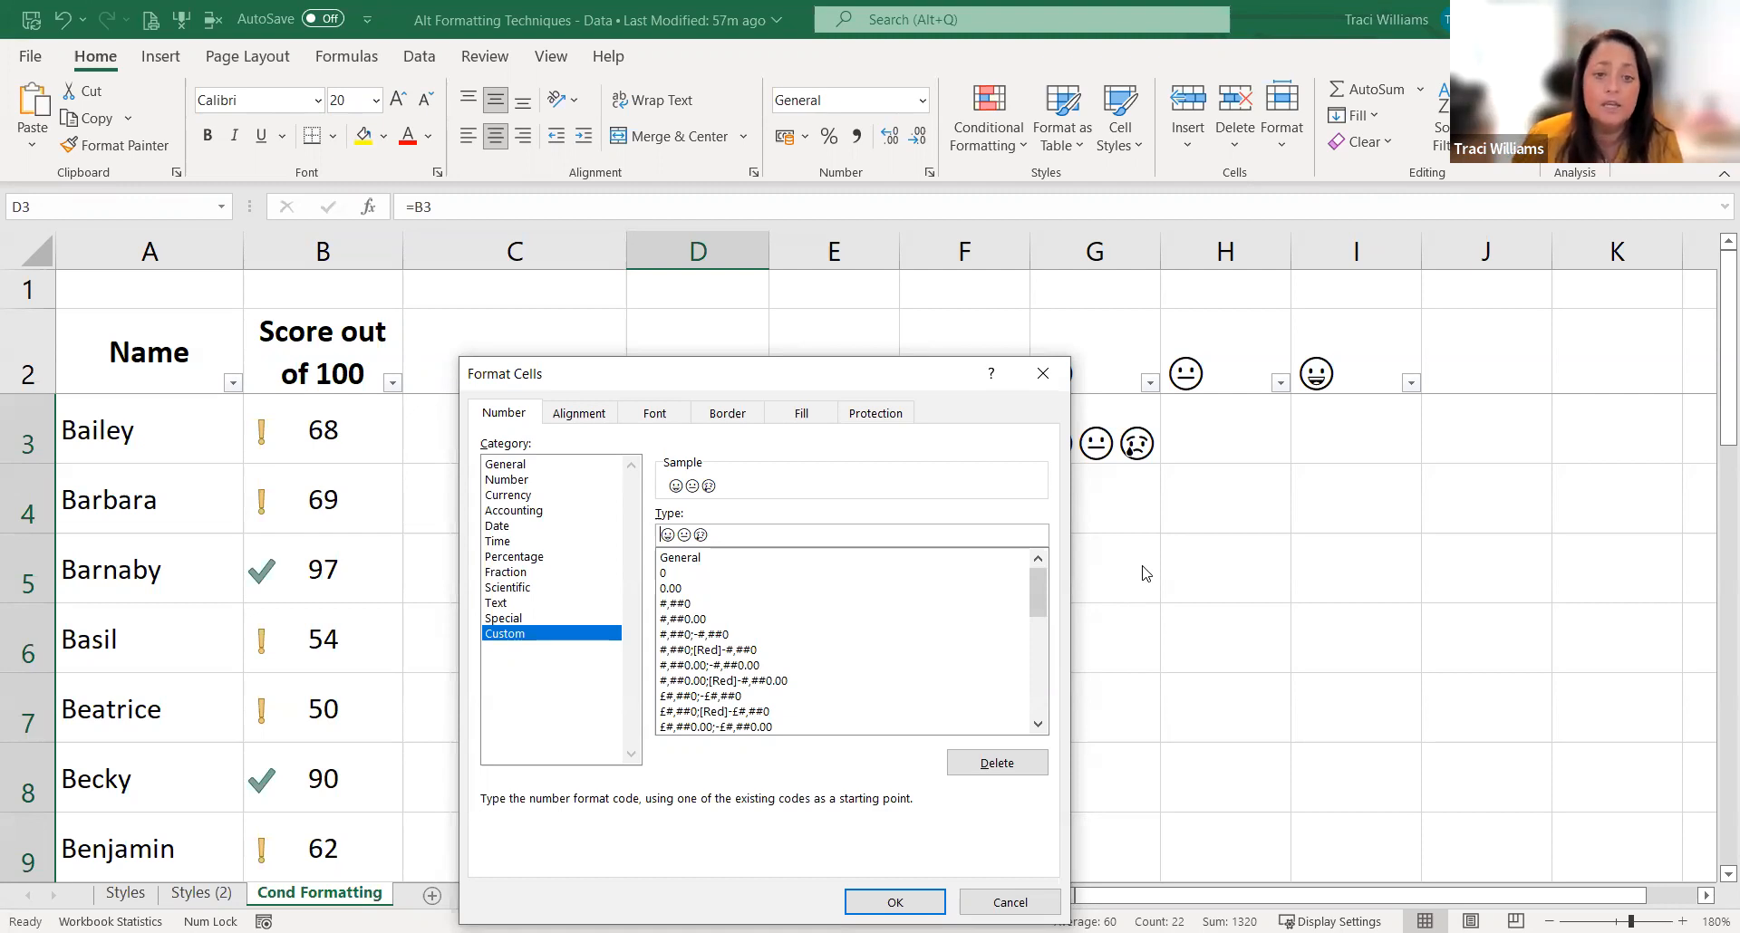
# Step: Start the custom number format for D3:D24 with the condition [>75]"😀"; ahead of the remaining emojis
pyautogui.click(664, 534)
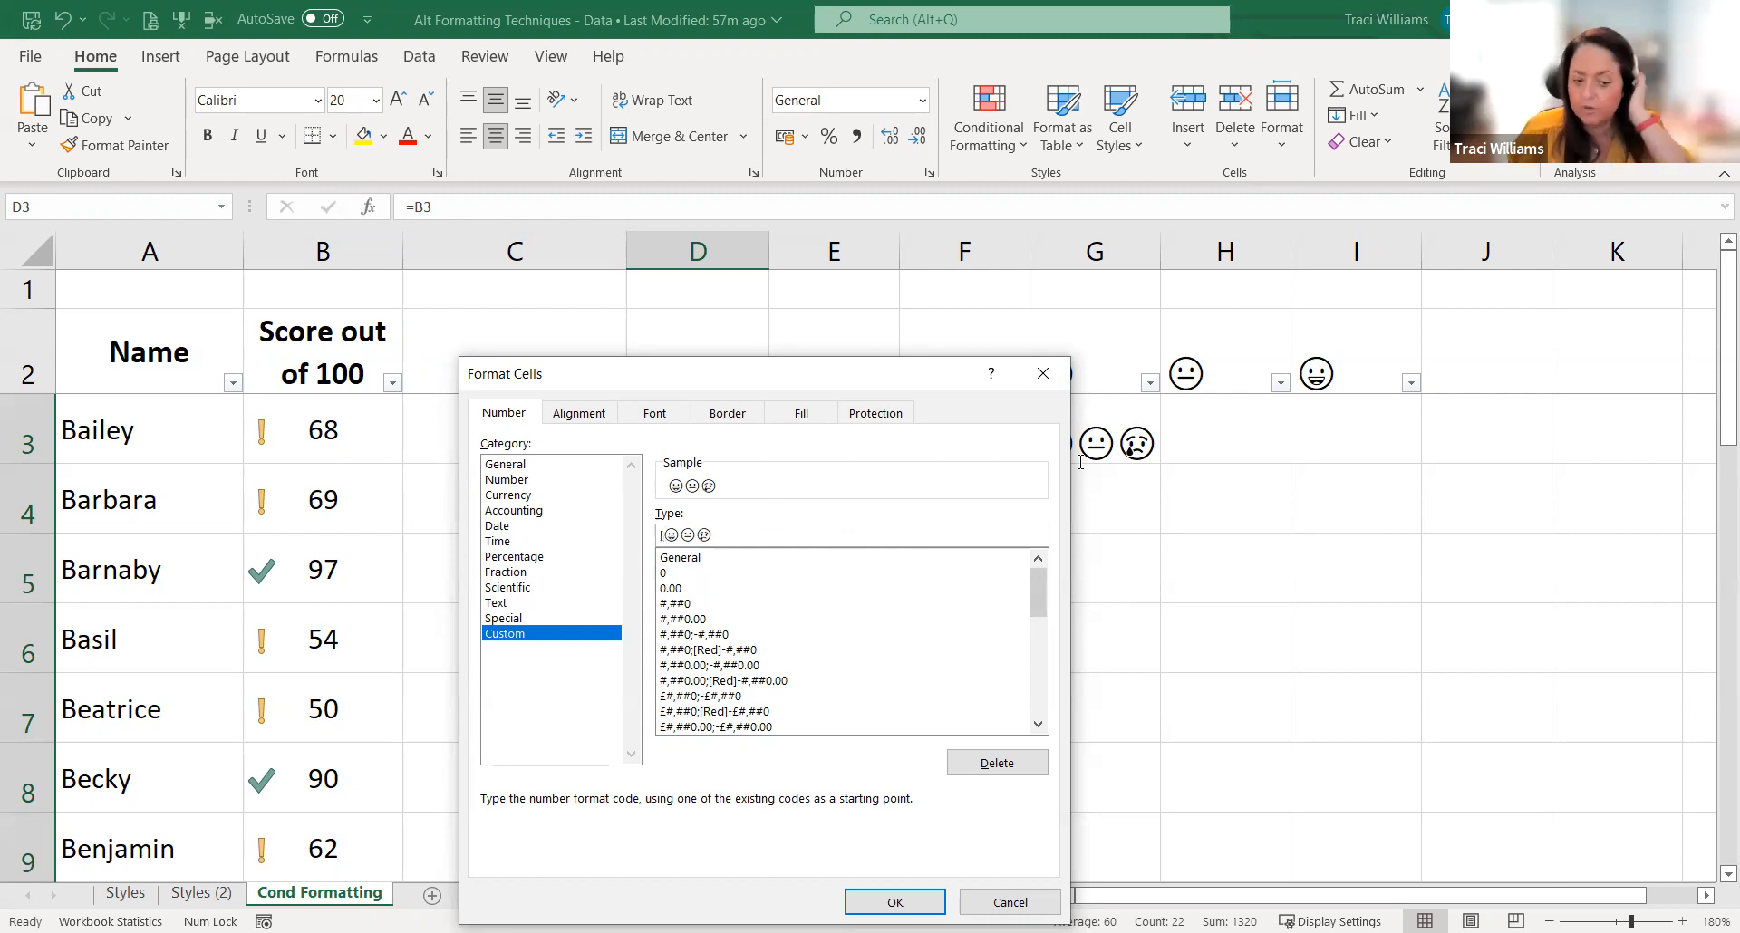
pyautogui.write('[>75')
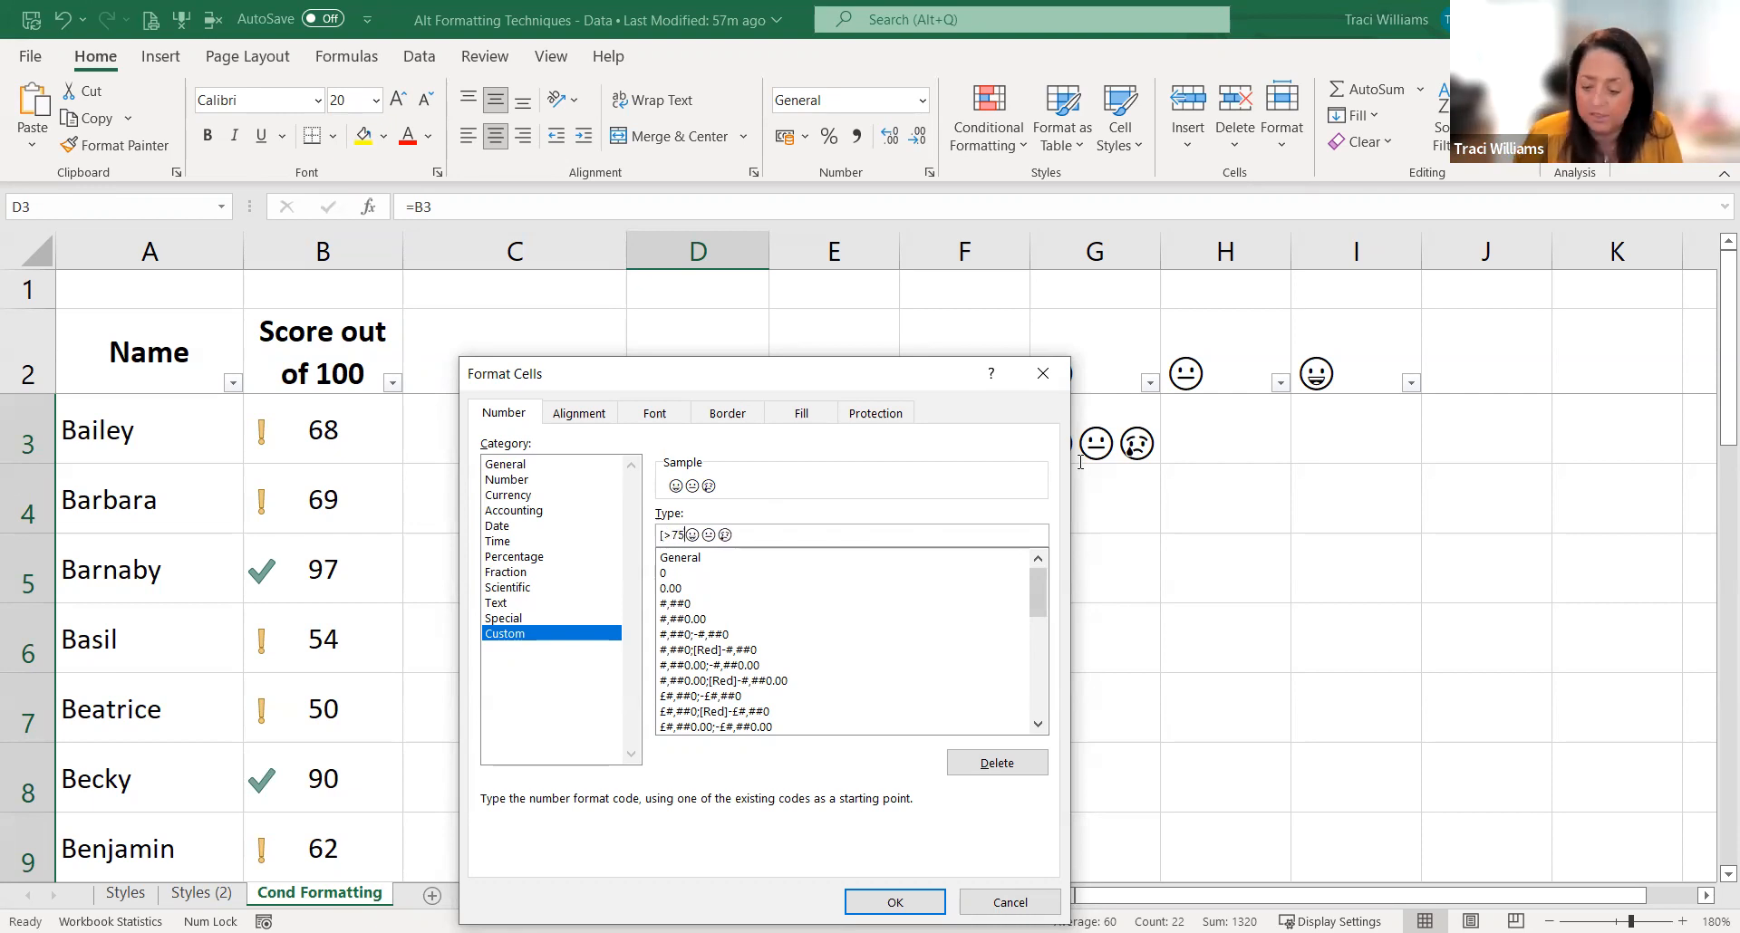
pyautogui.write(']')
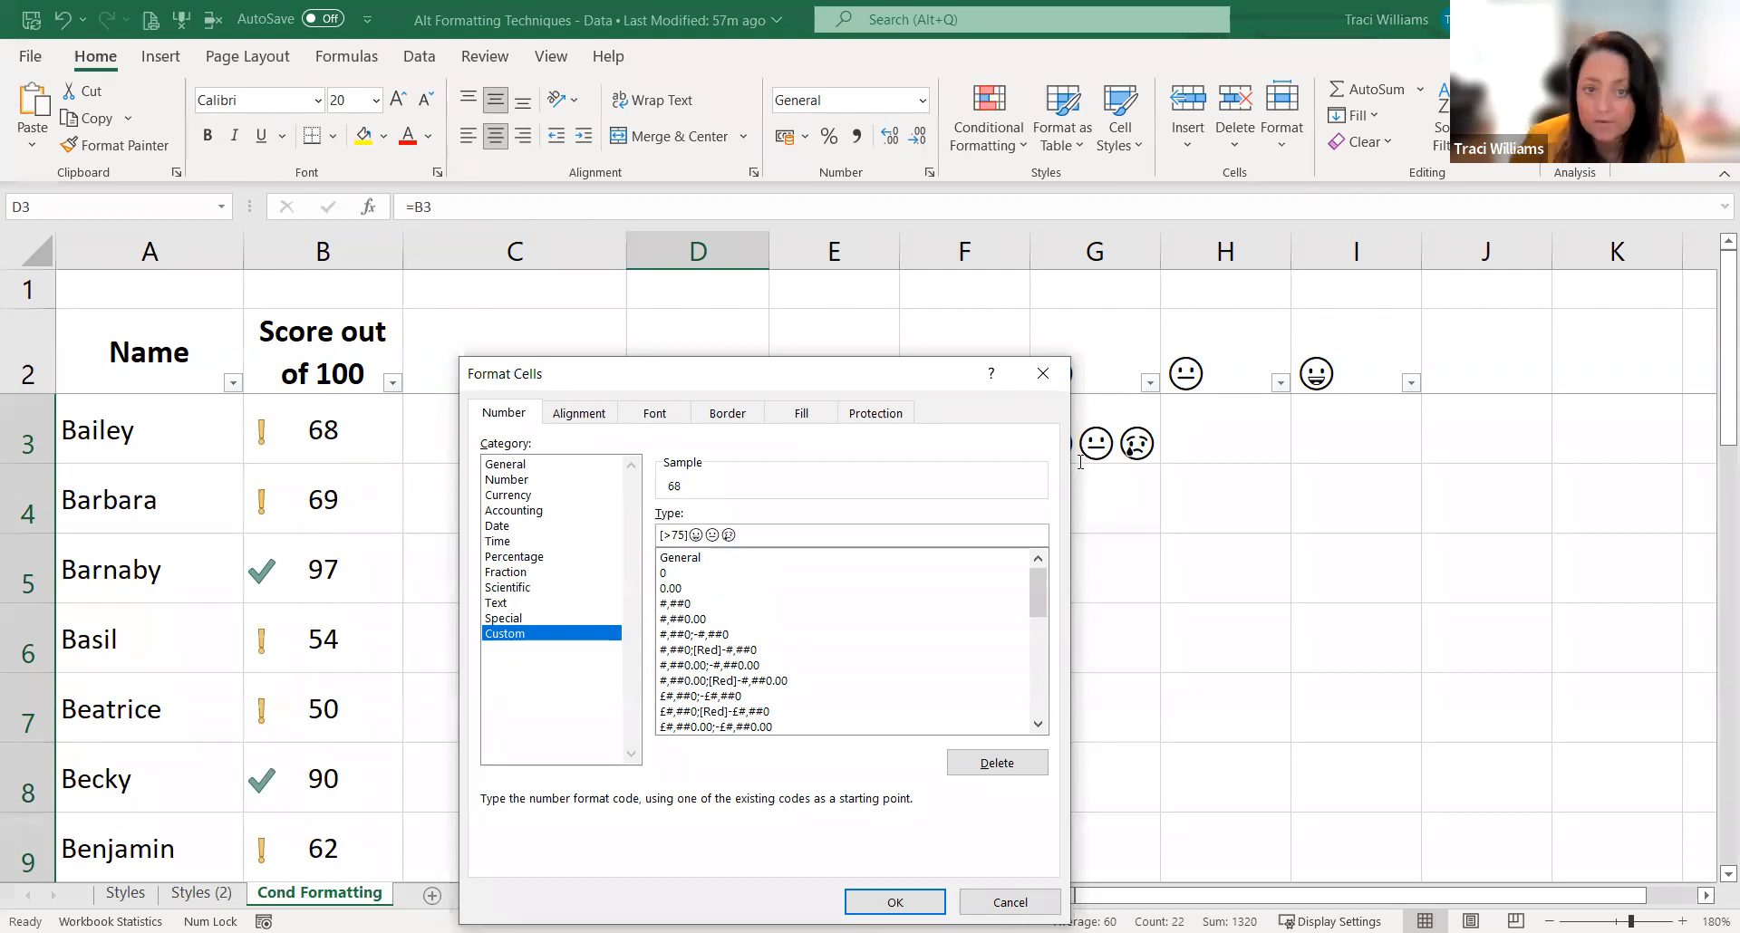
pyautogui.press('Delete')
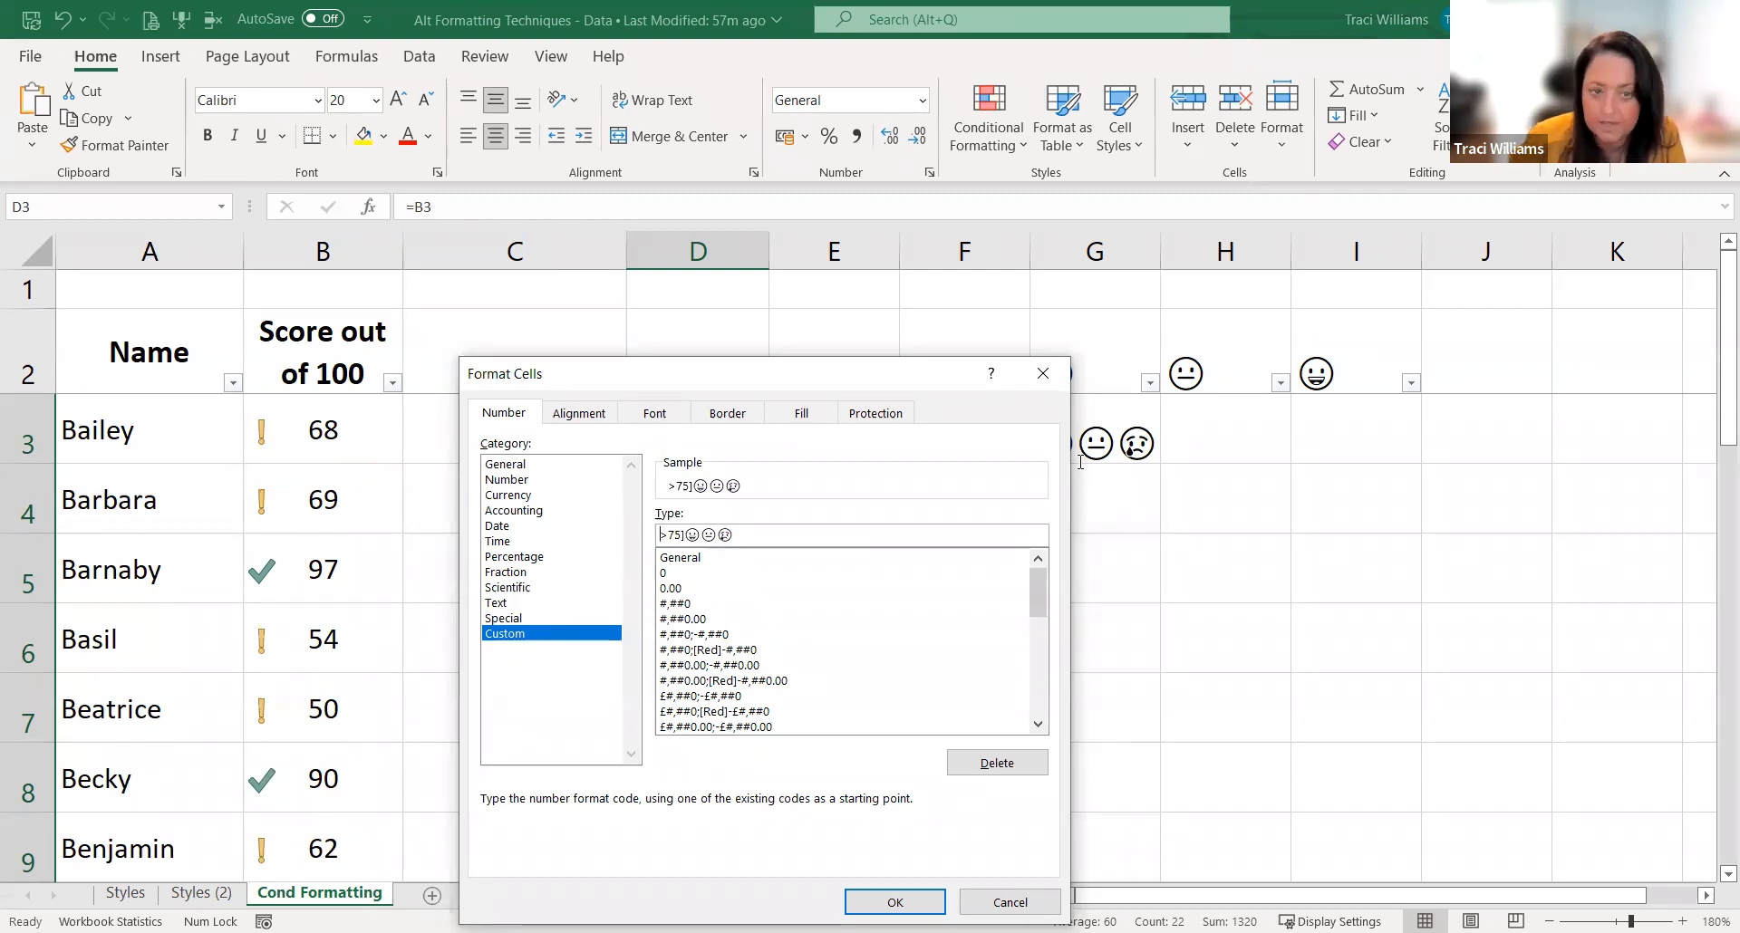
pyautogui.write('[')
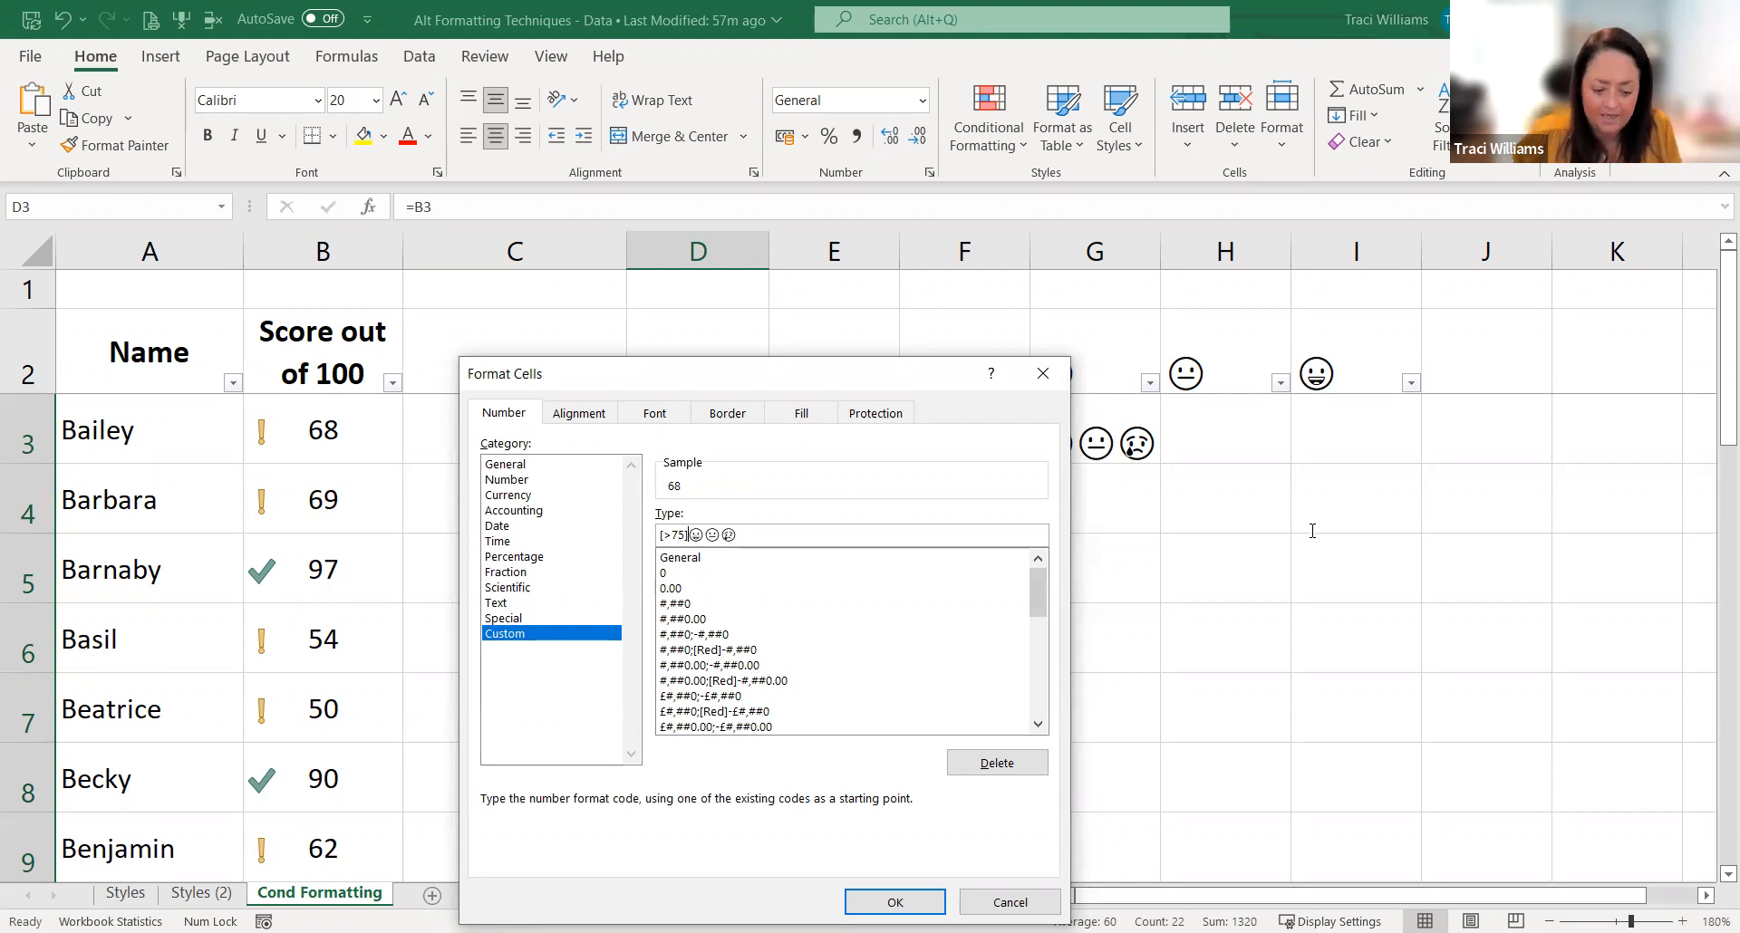
pyautogui.write('"😊')
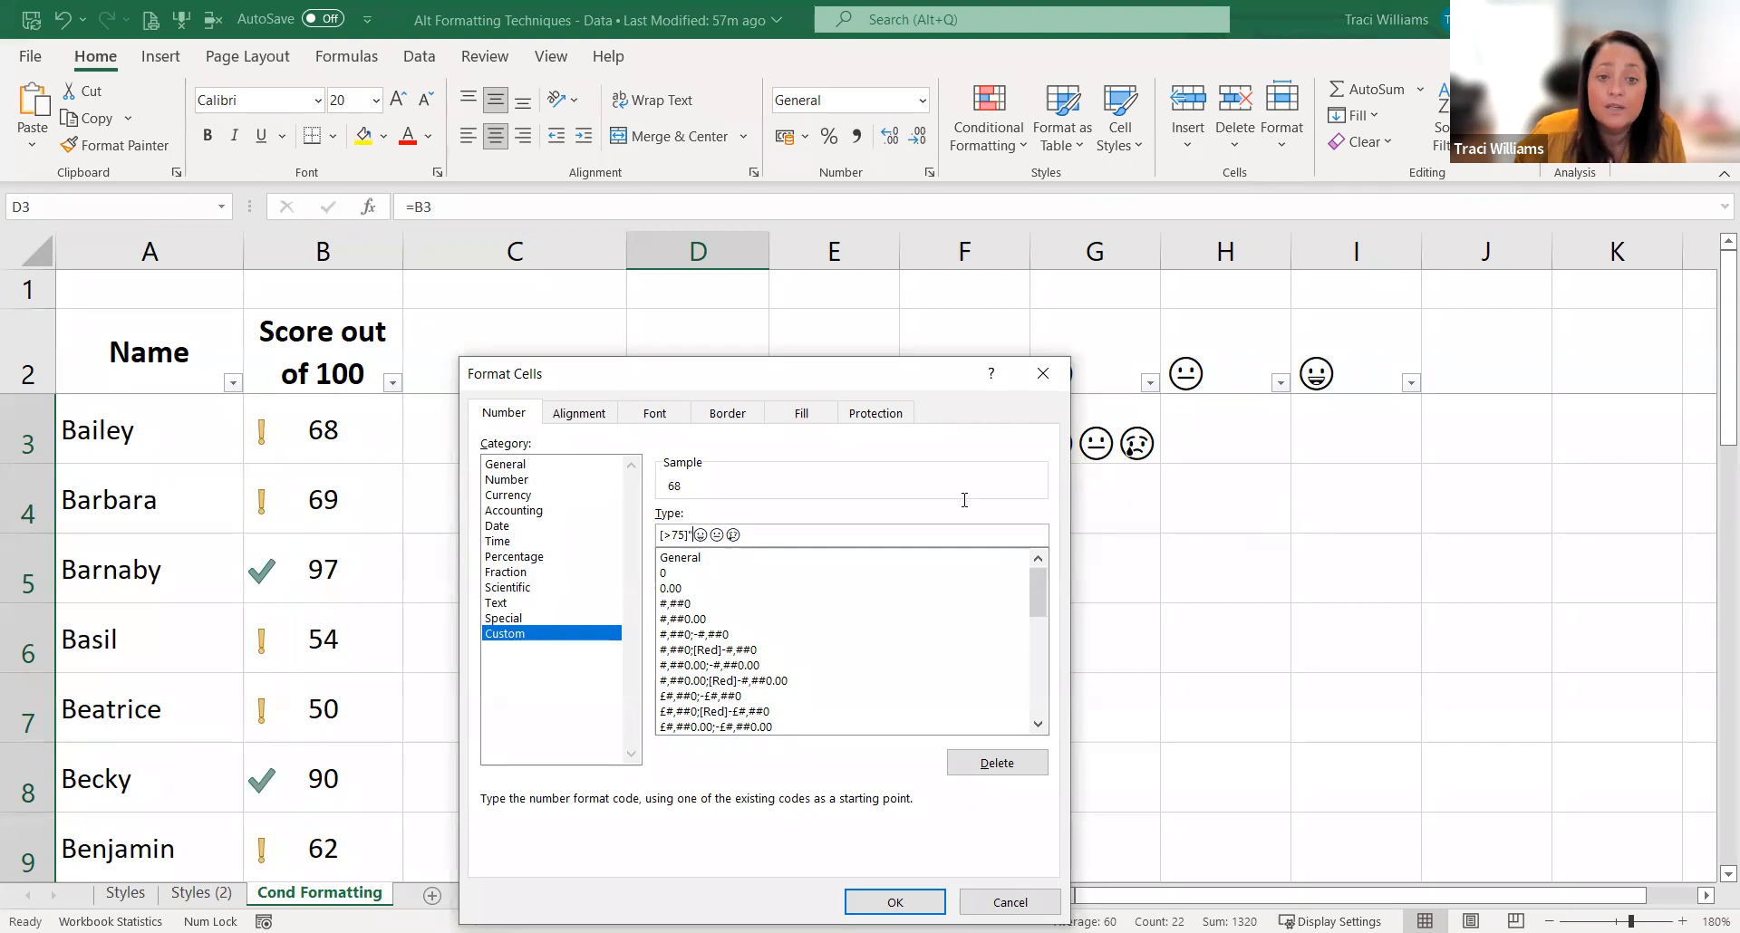
pyautogui.write('"')
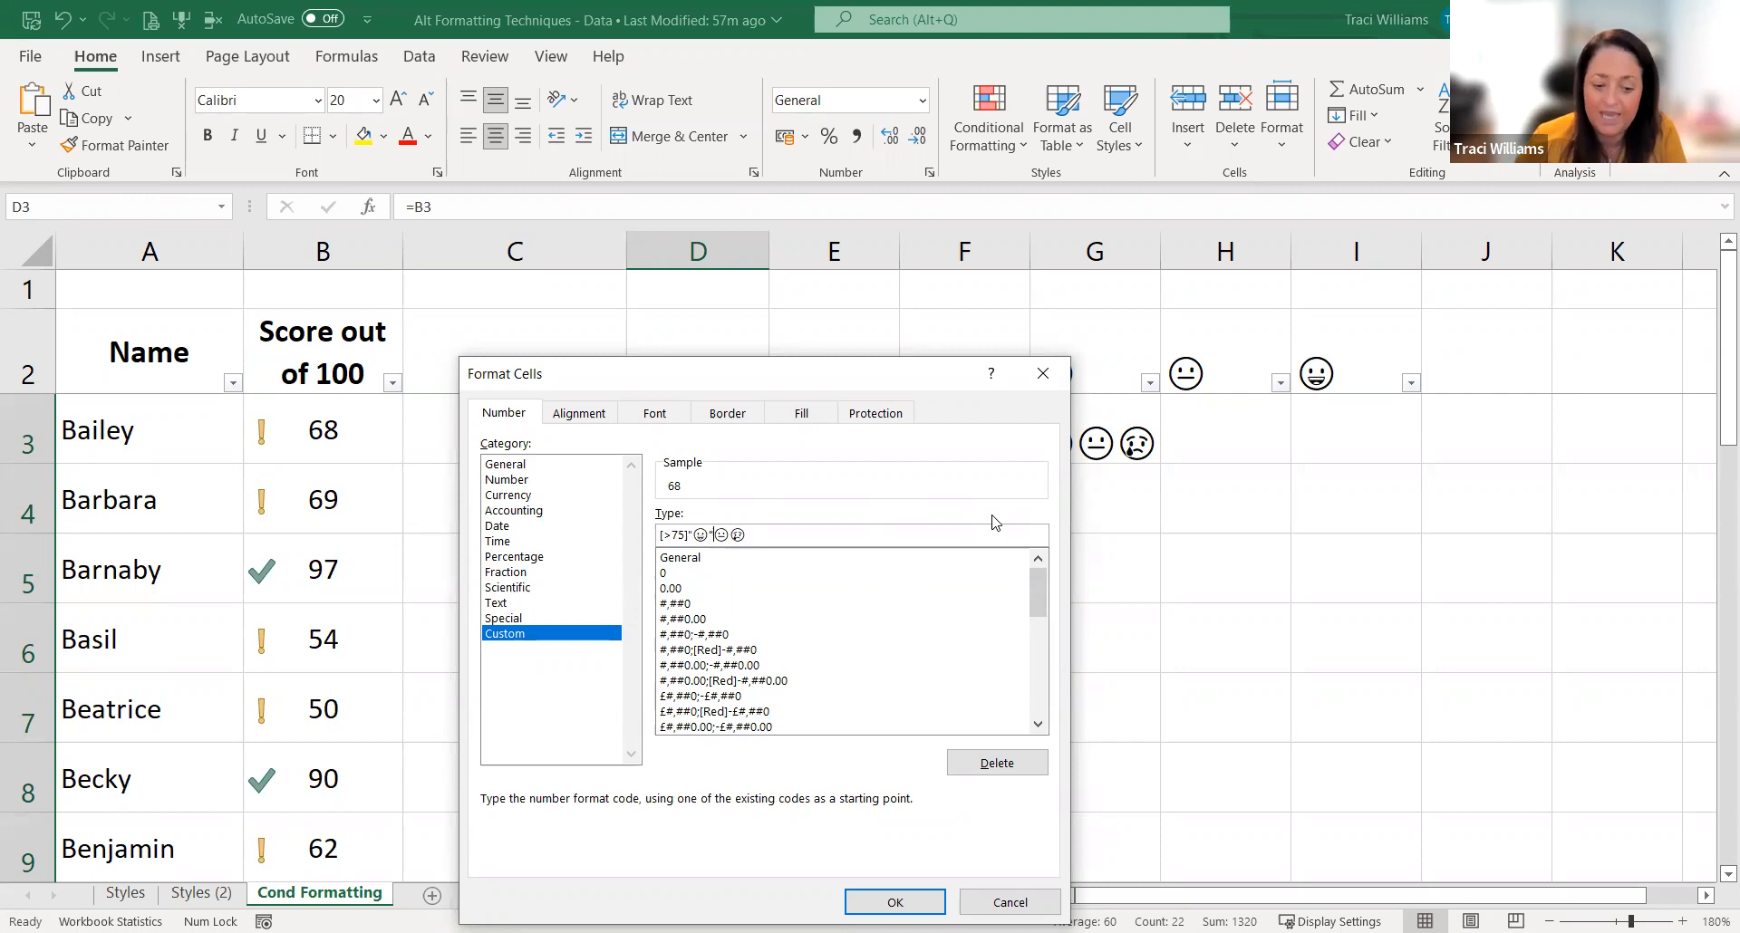
pyautogui.write(';')
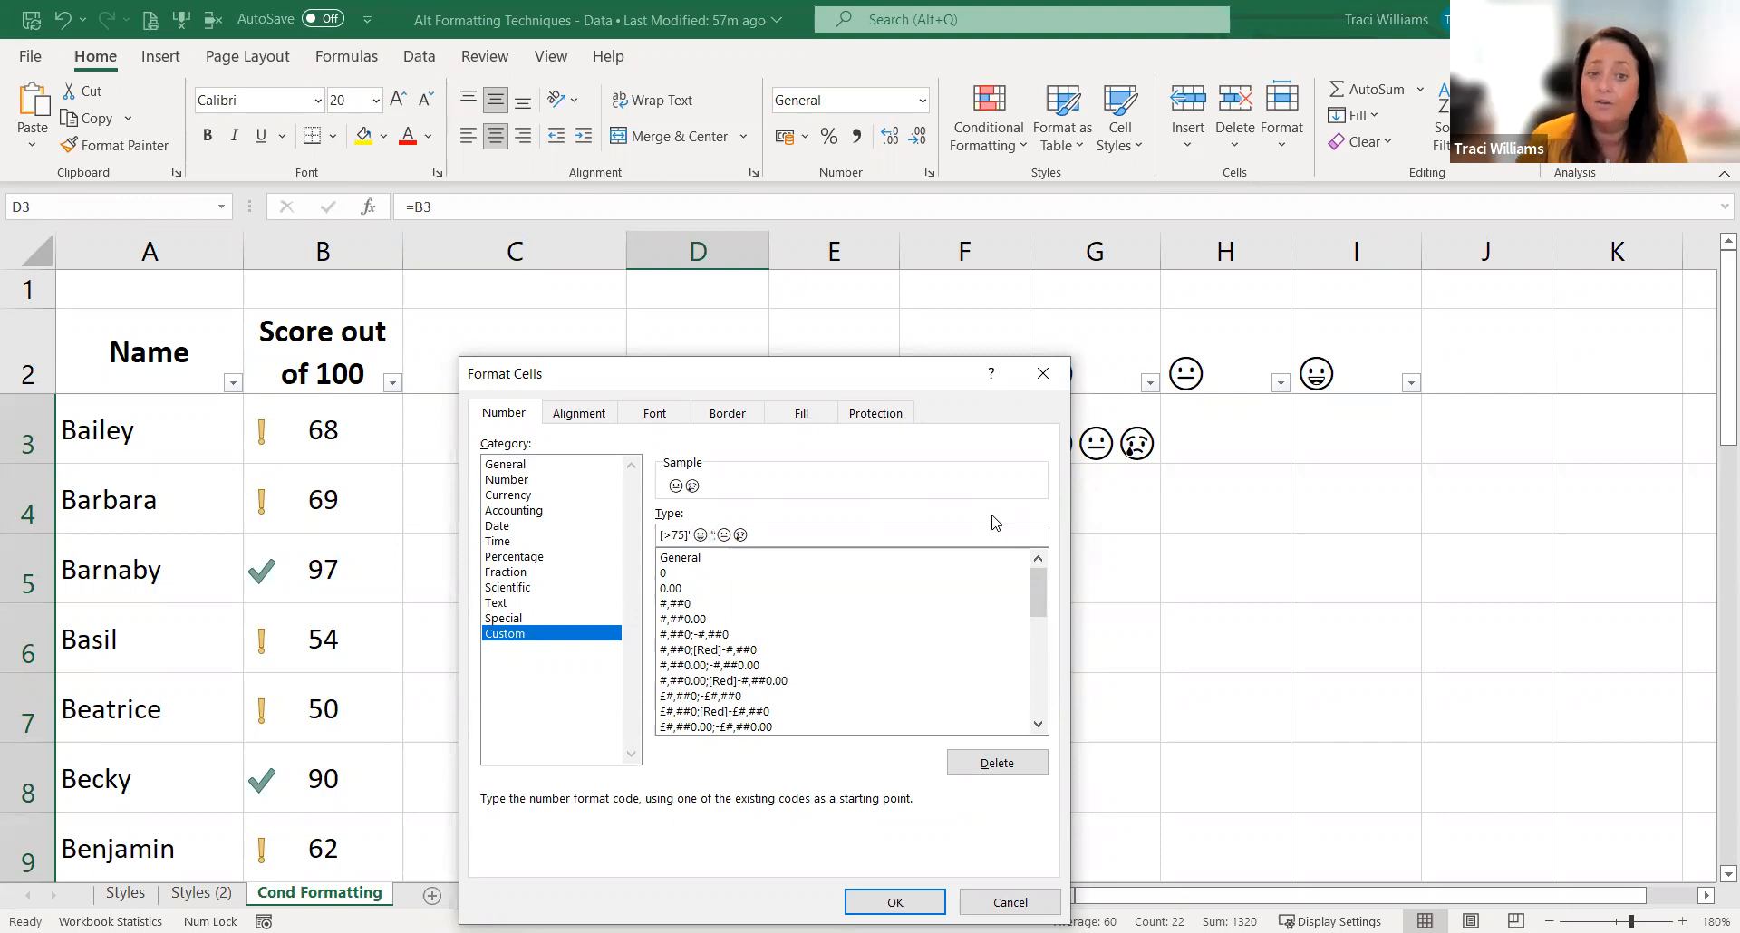
pyautogui.write('"')
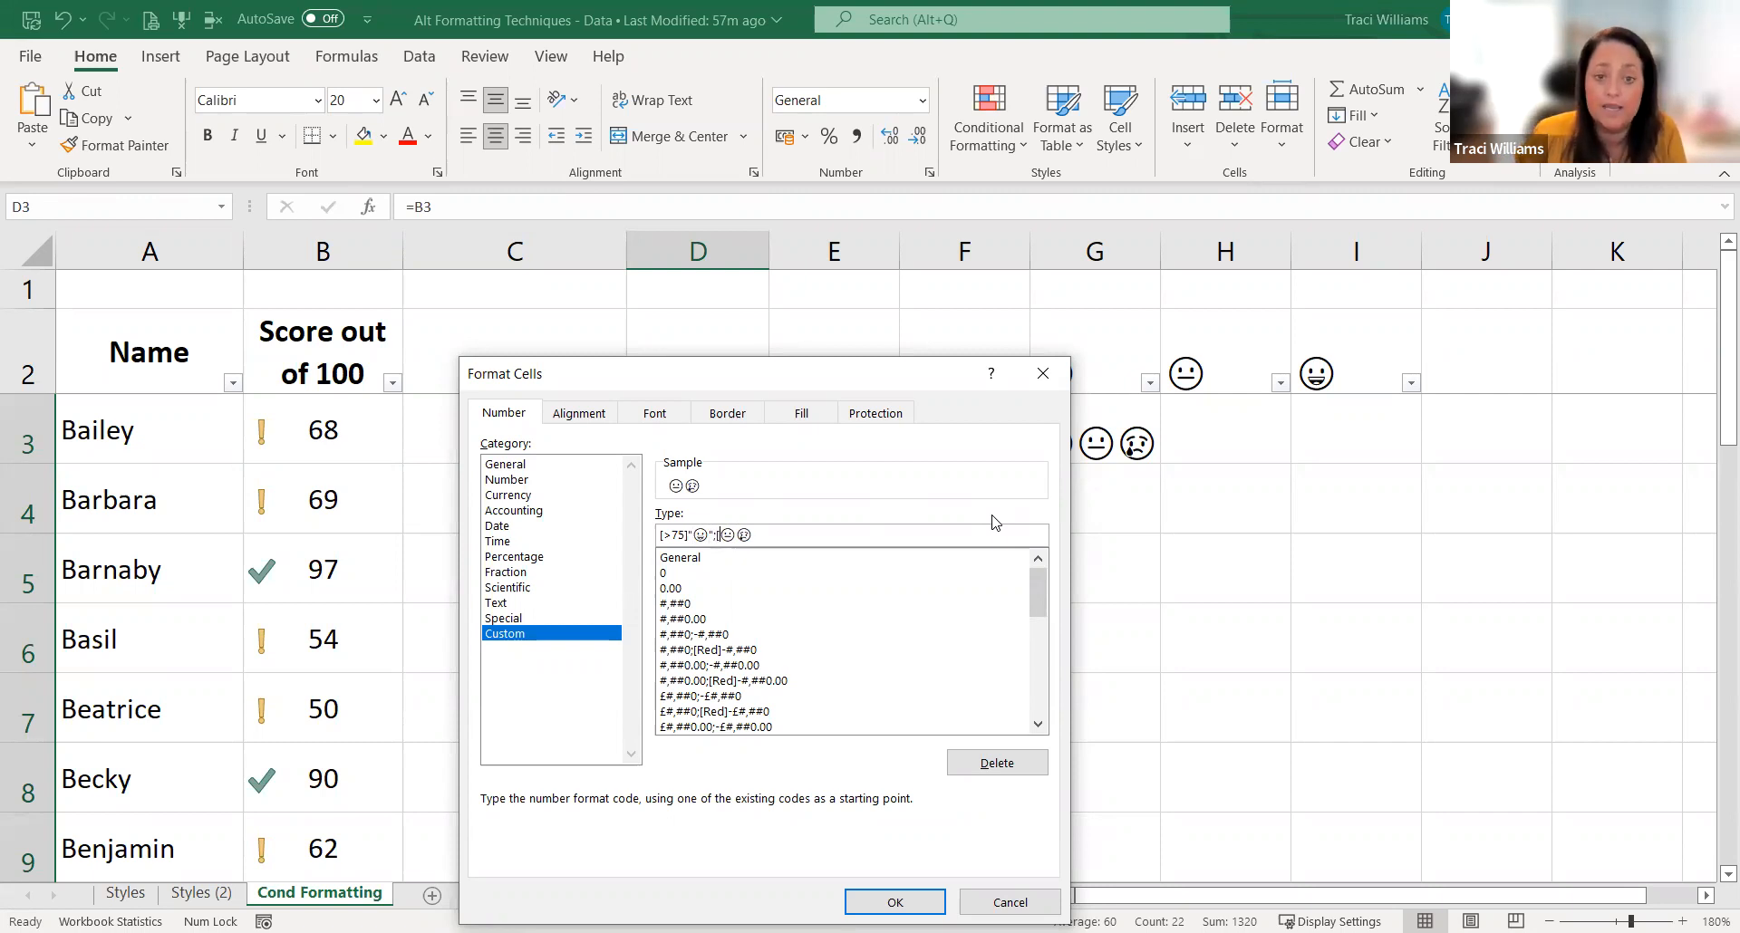
pyautogui.write('>50]"')
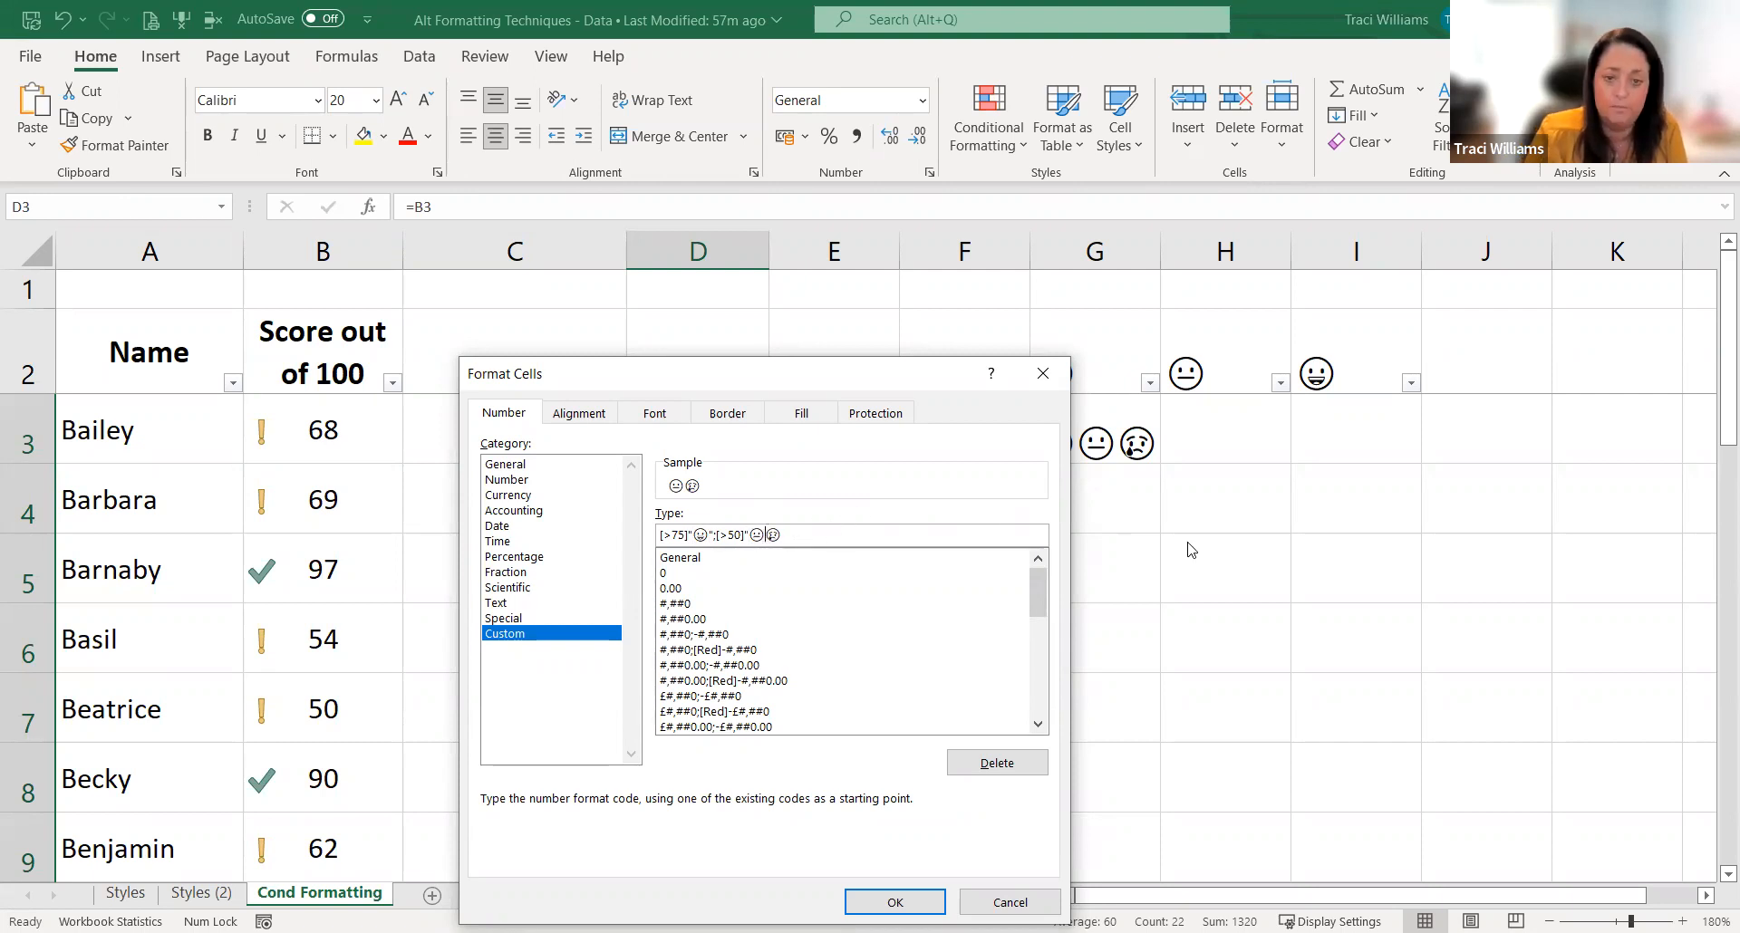
pyautogui.write('"')
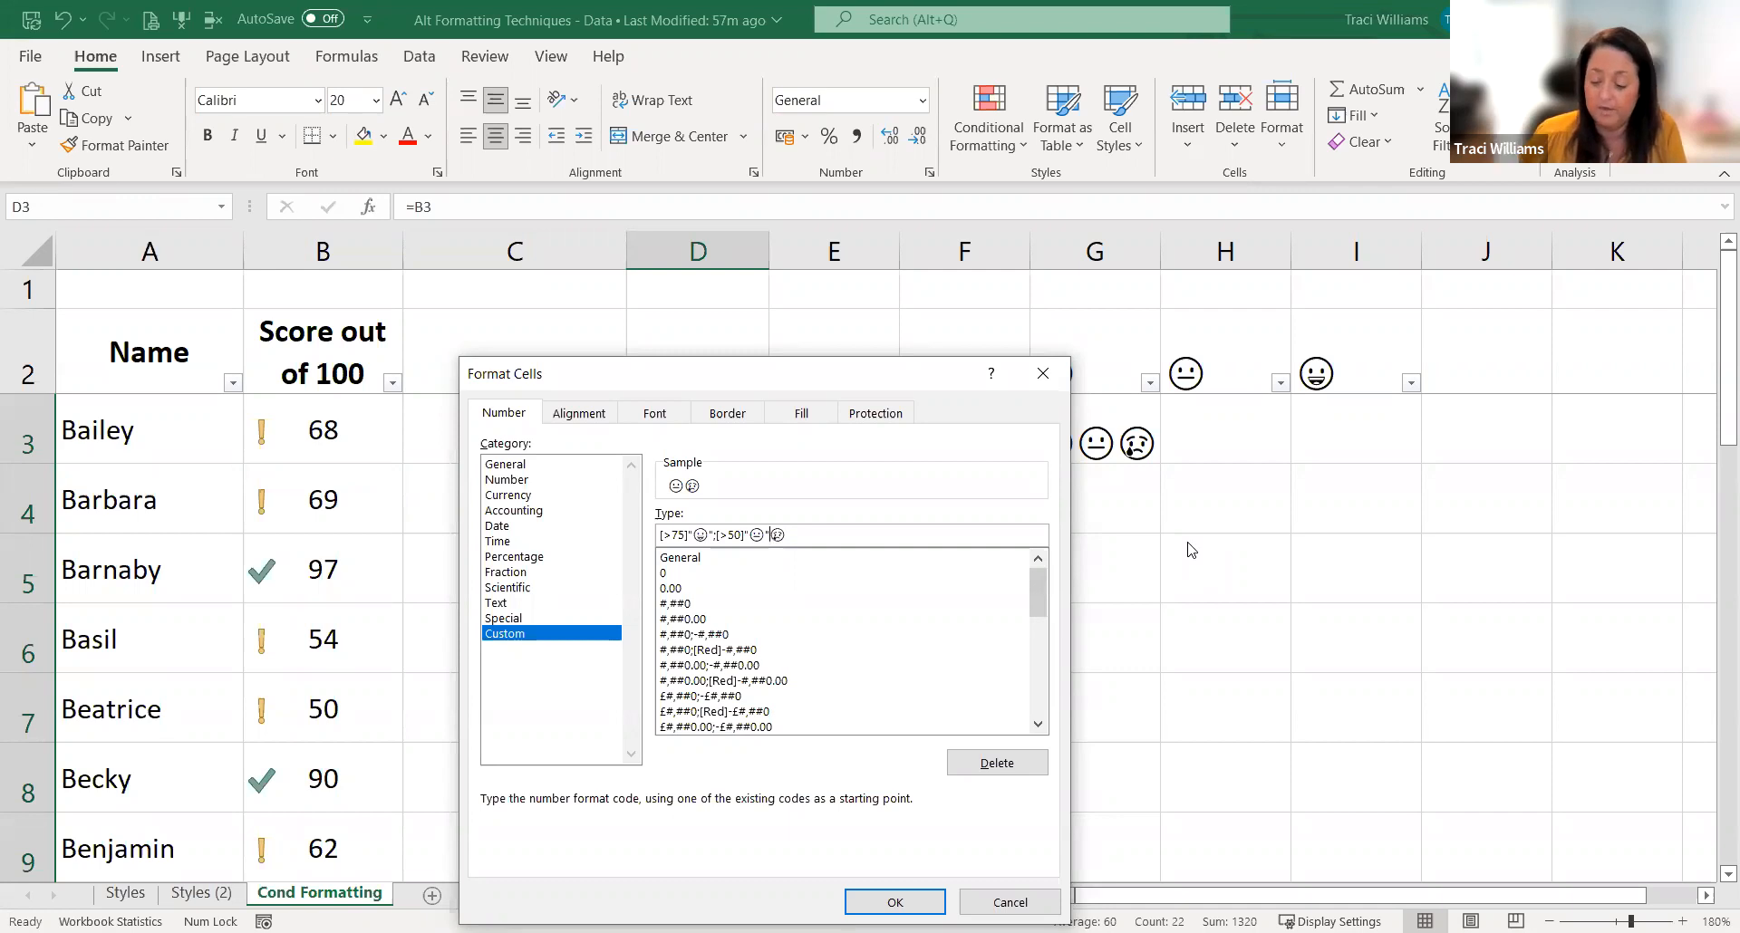
# Step: Add the second condition [>50]"😐"; to the custom number format for the neutral emoji
pyautogui.write(';')
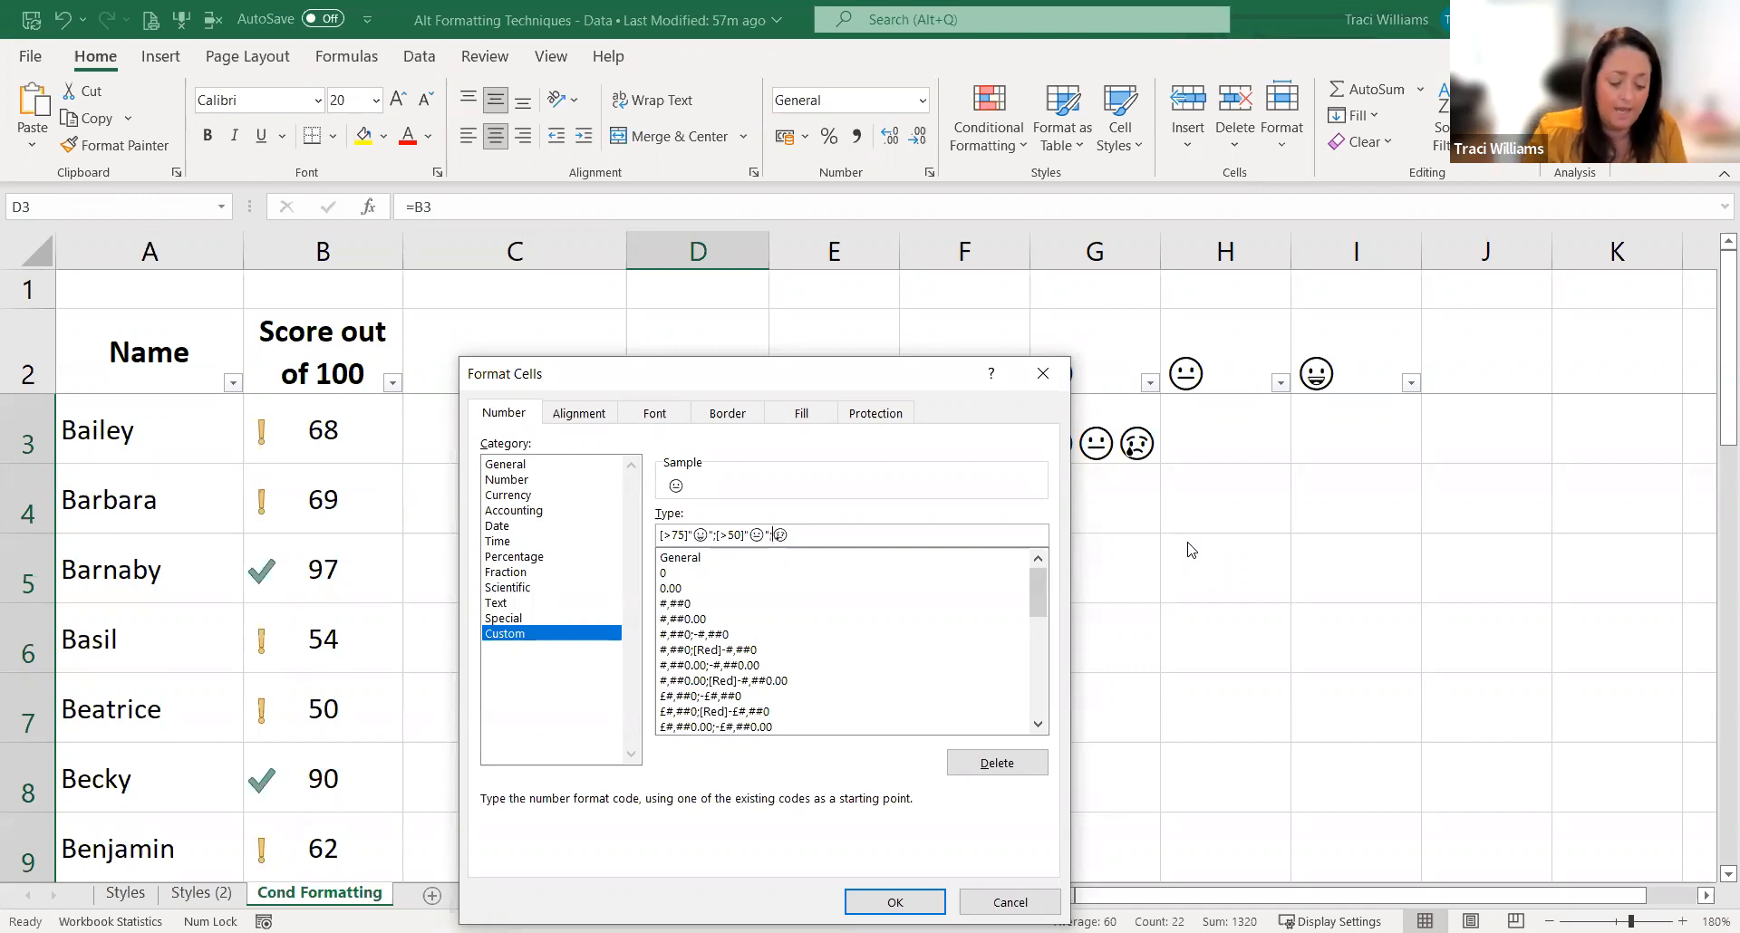
pyautogui.write('"')
# Step: Enclose the sad emoji in quotes to complete [>75]"😀";[>50]"😐";"😢" and apply the format to D3:D24
pyautogui.click(835, 529)
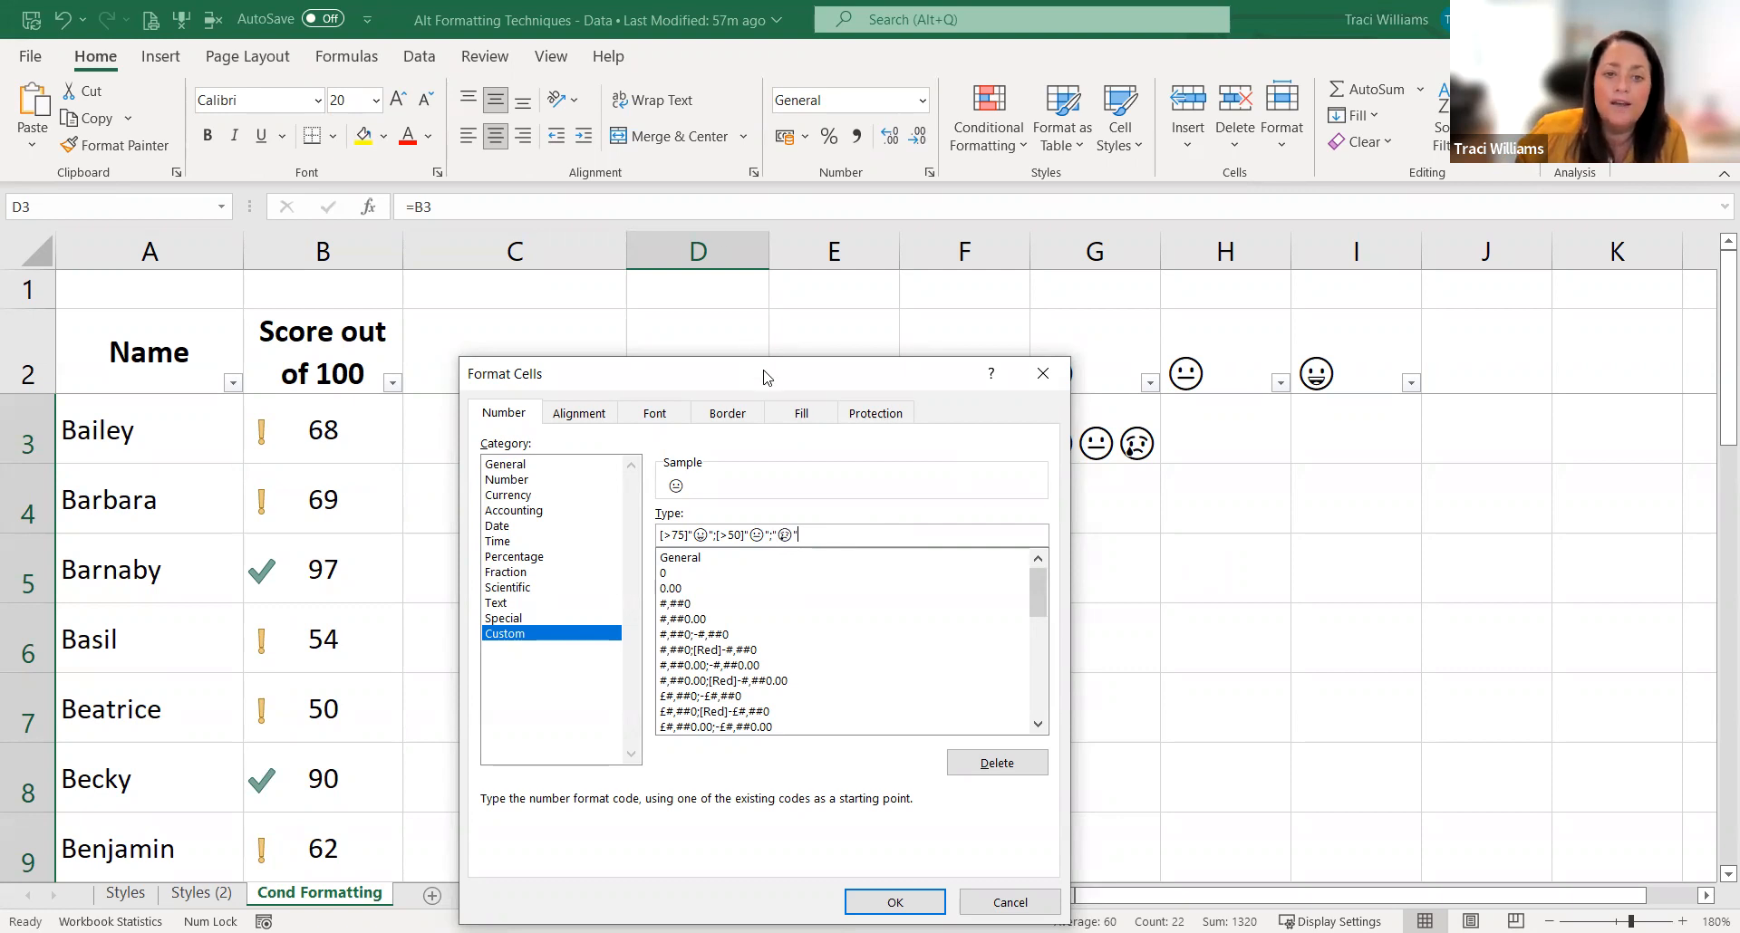
pyautogui.moveTo(750, 377); pyautogui.dragTo(1222, 309)
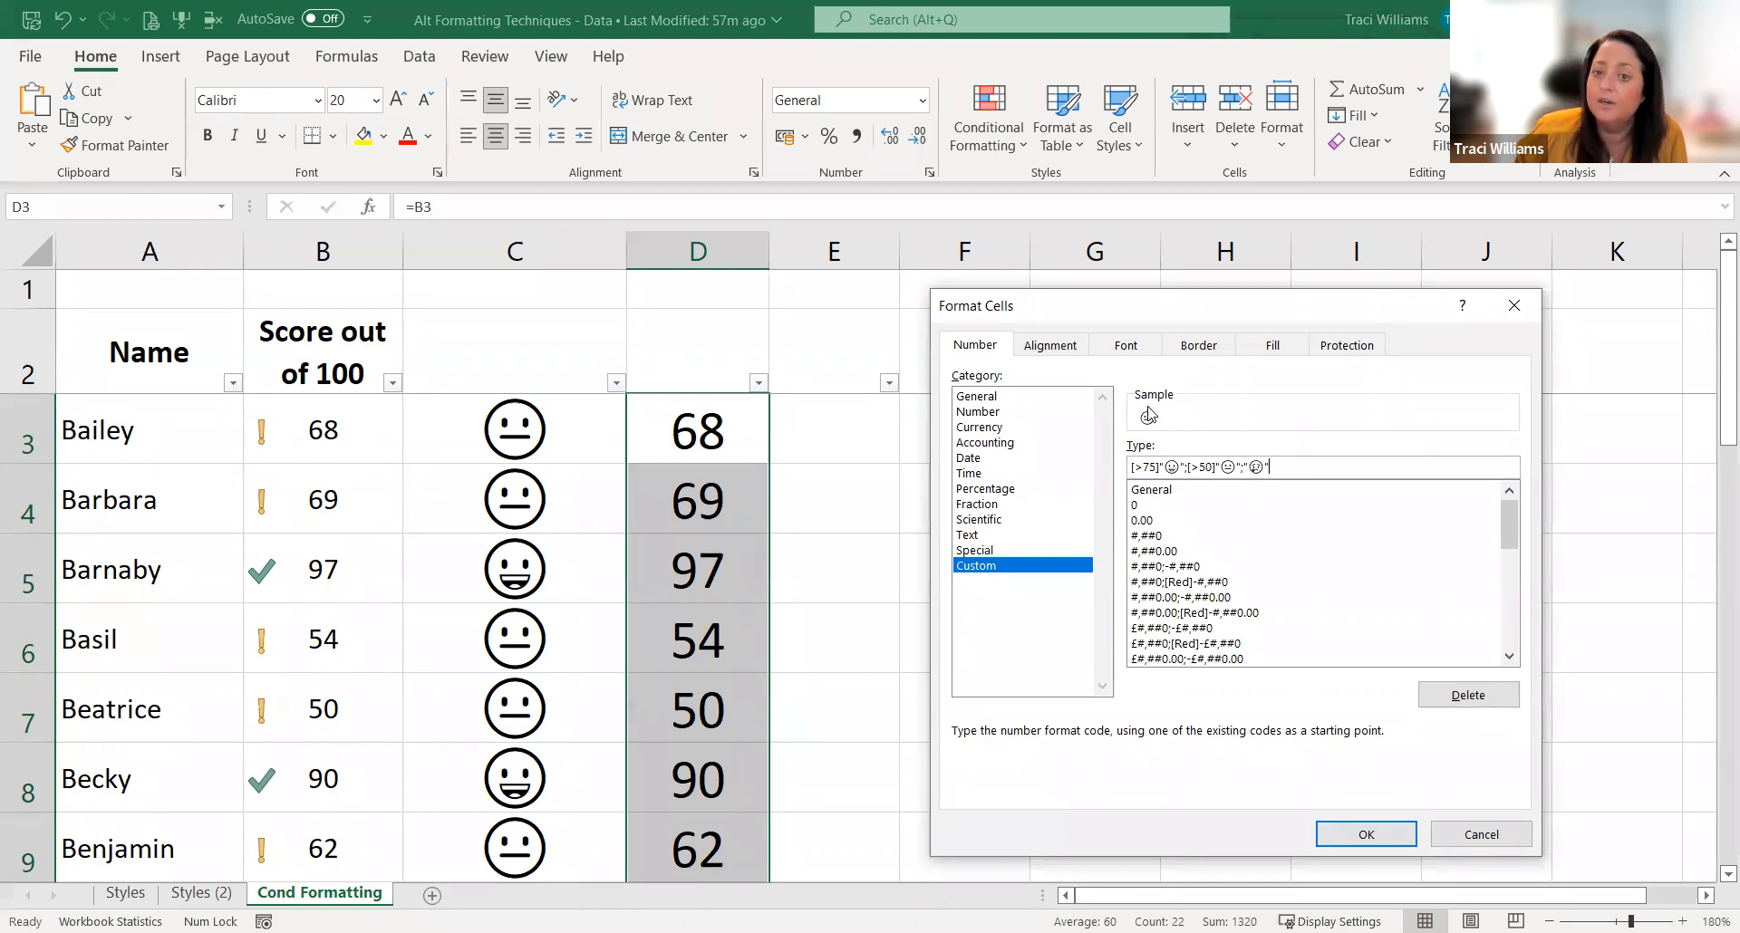
pyautogui.click(1386, 831)
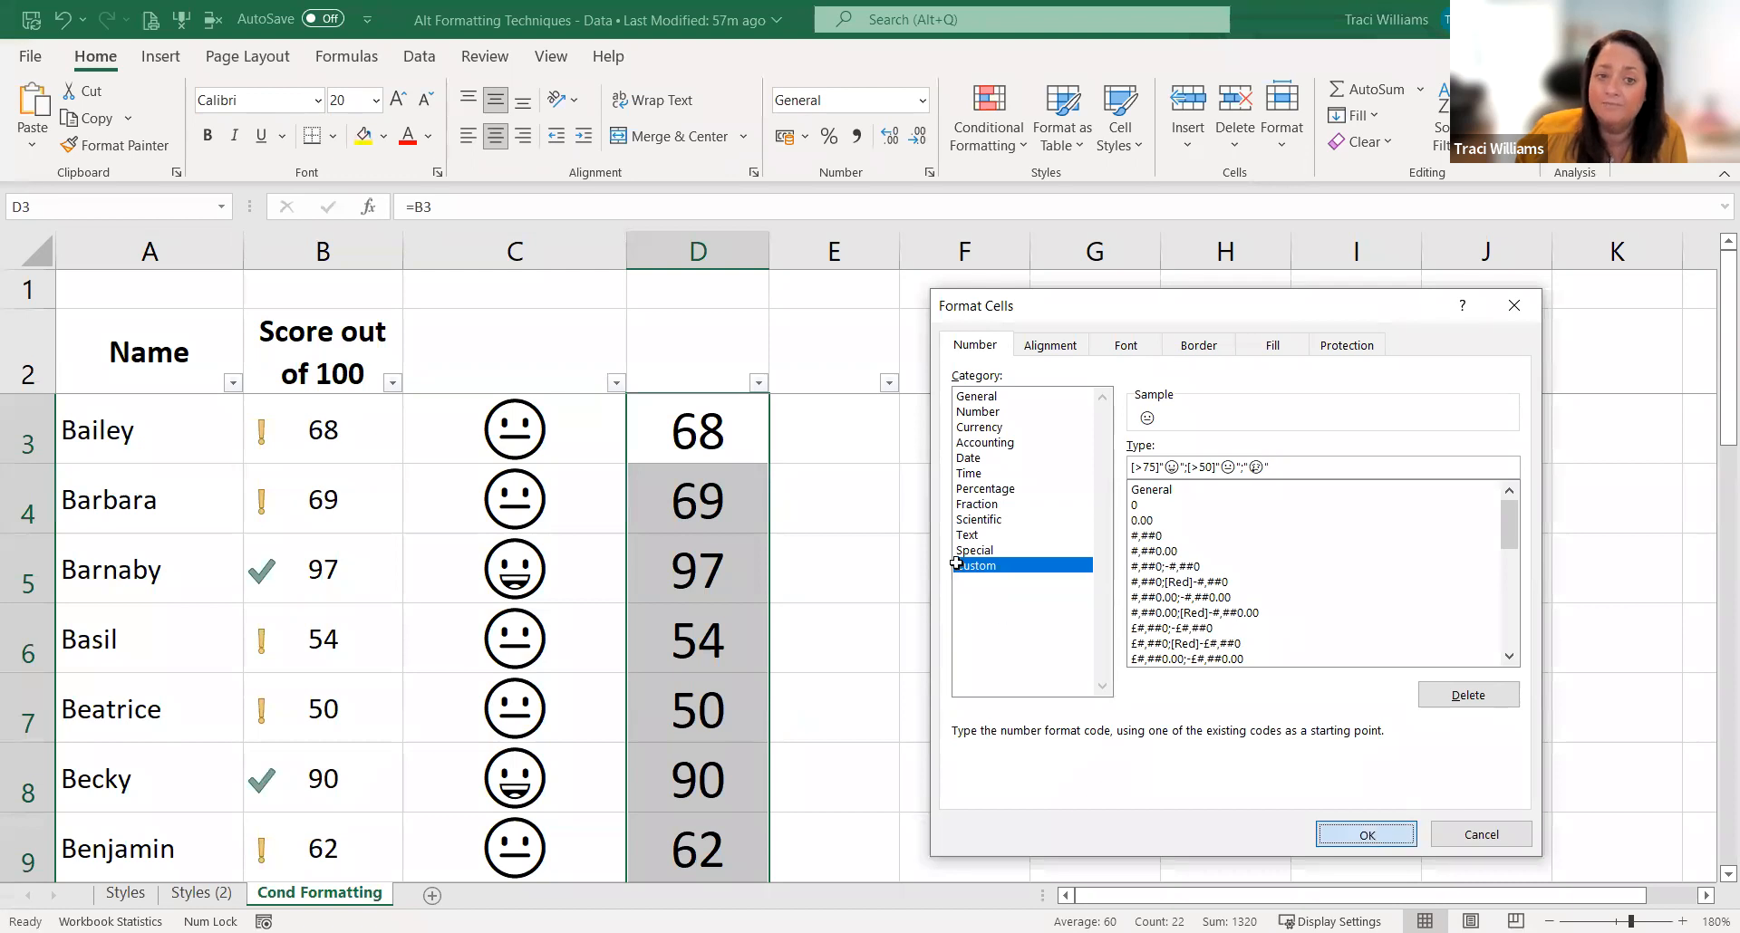
pyautogui.click(927, 488)
# Step: Check the cell reference behind the emoji in D3 and inspect D4 and D5, leaving them unchanged
pyautogui.click(761, 419)
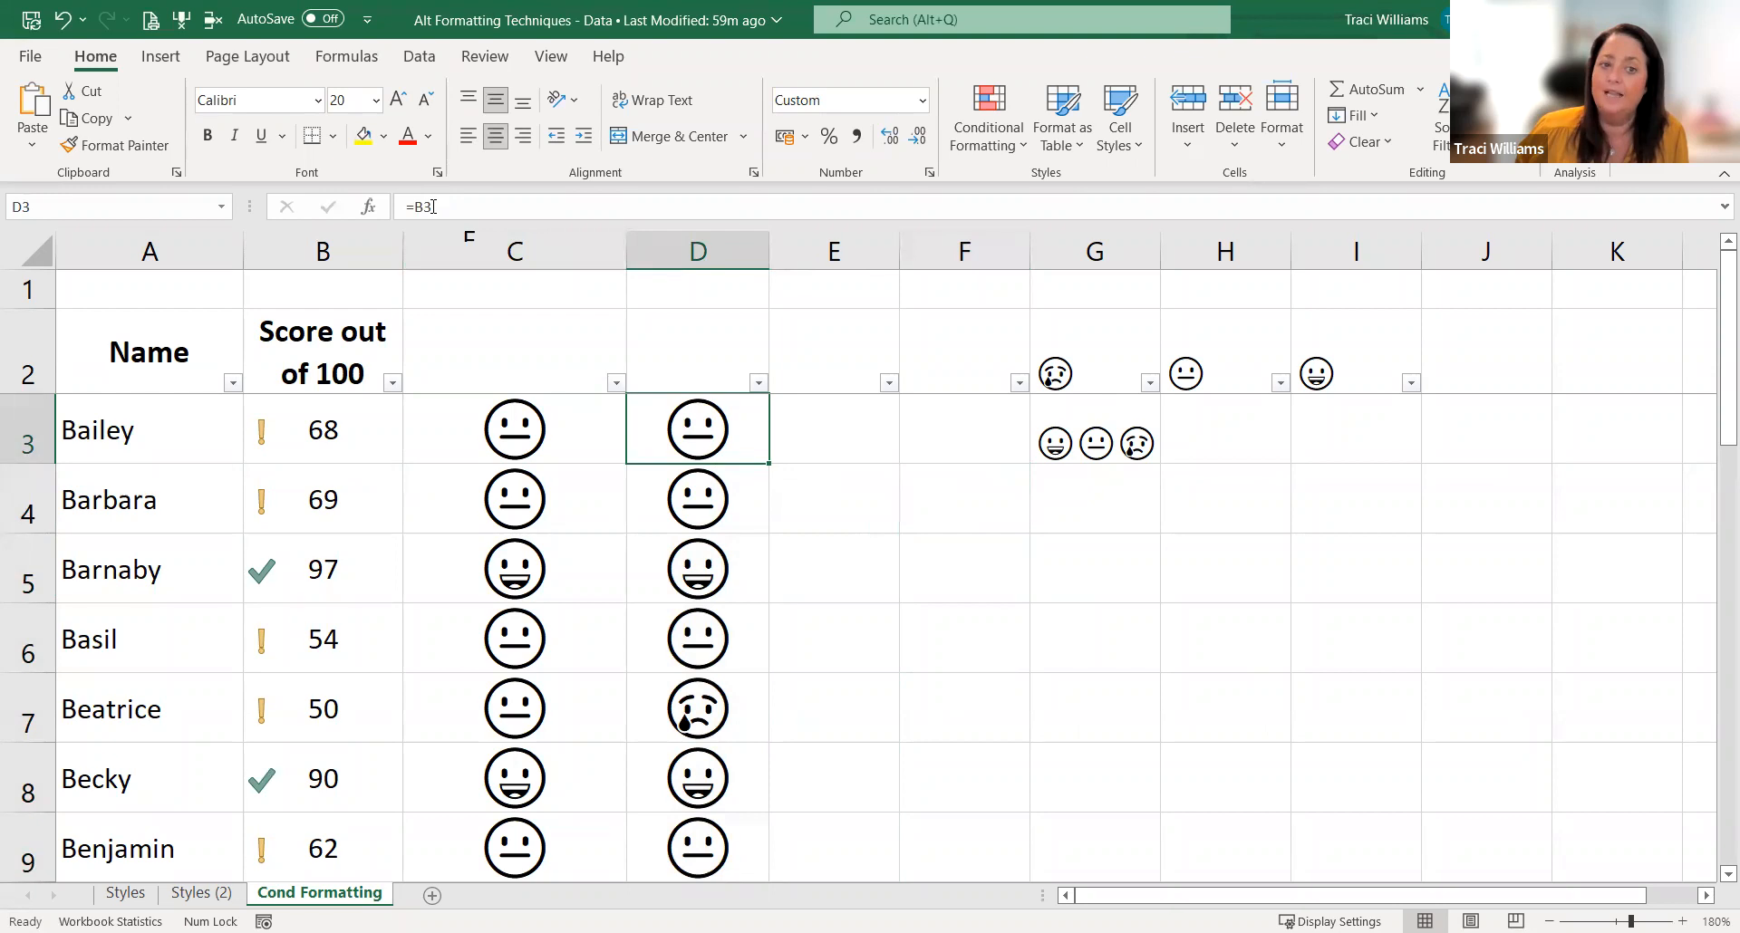
pyautogui.press('F2')
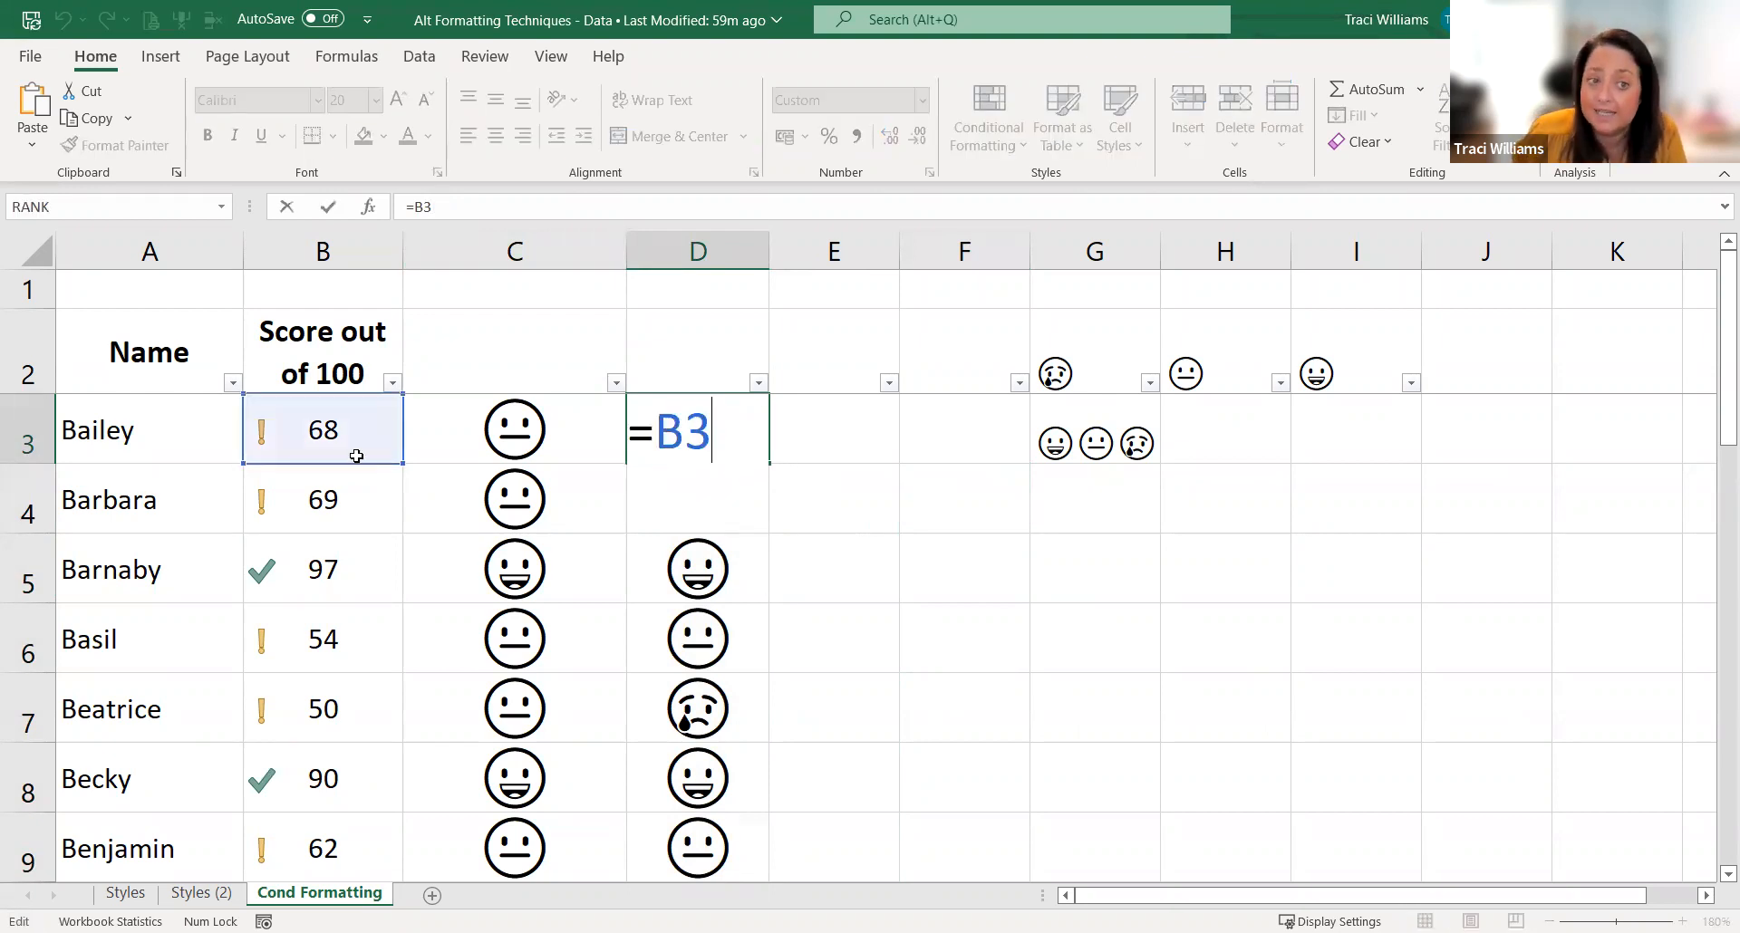
pyautogui.press('Escape')
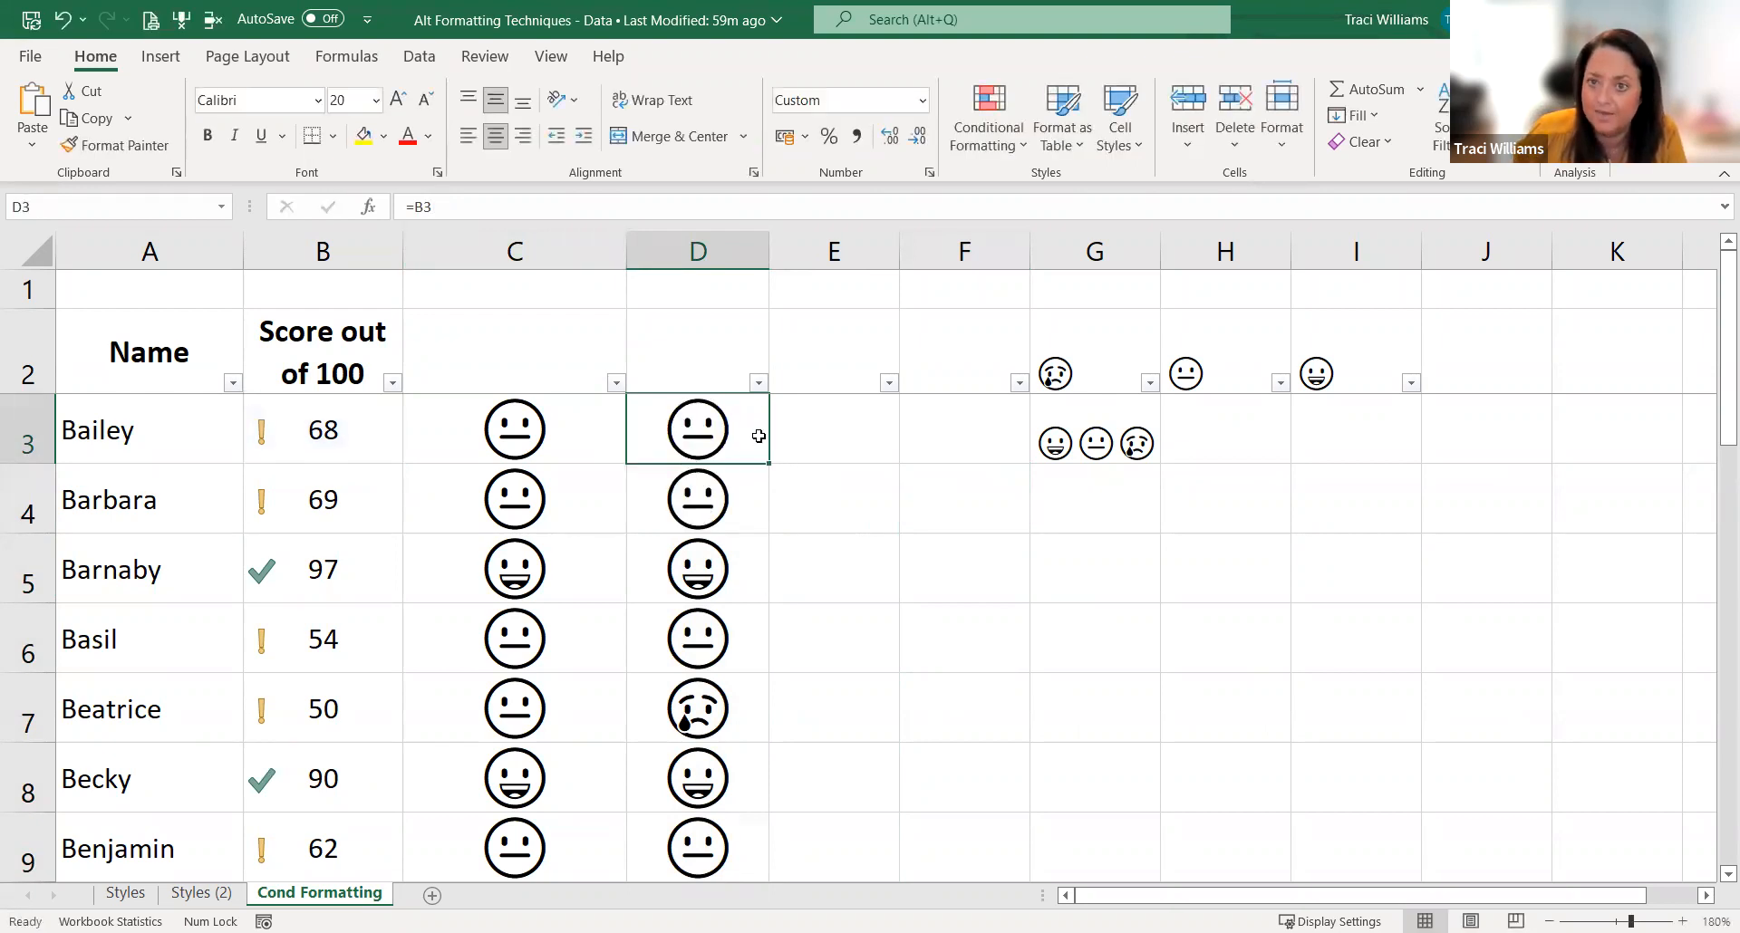
pyautogui.click(745, 482)
pyautogui.click(742, 561)
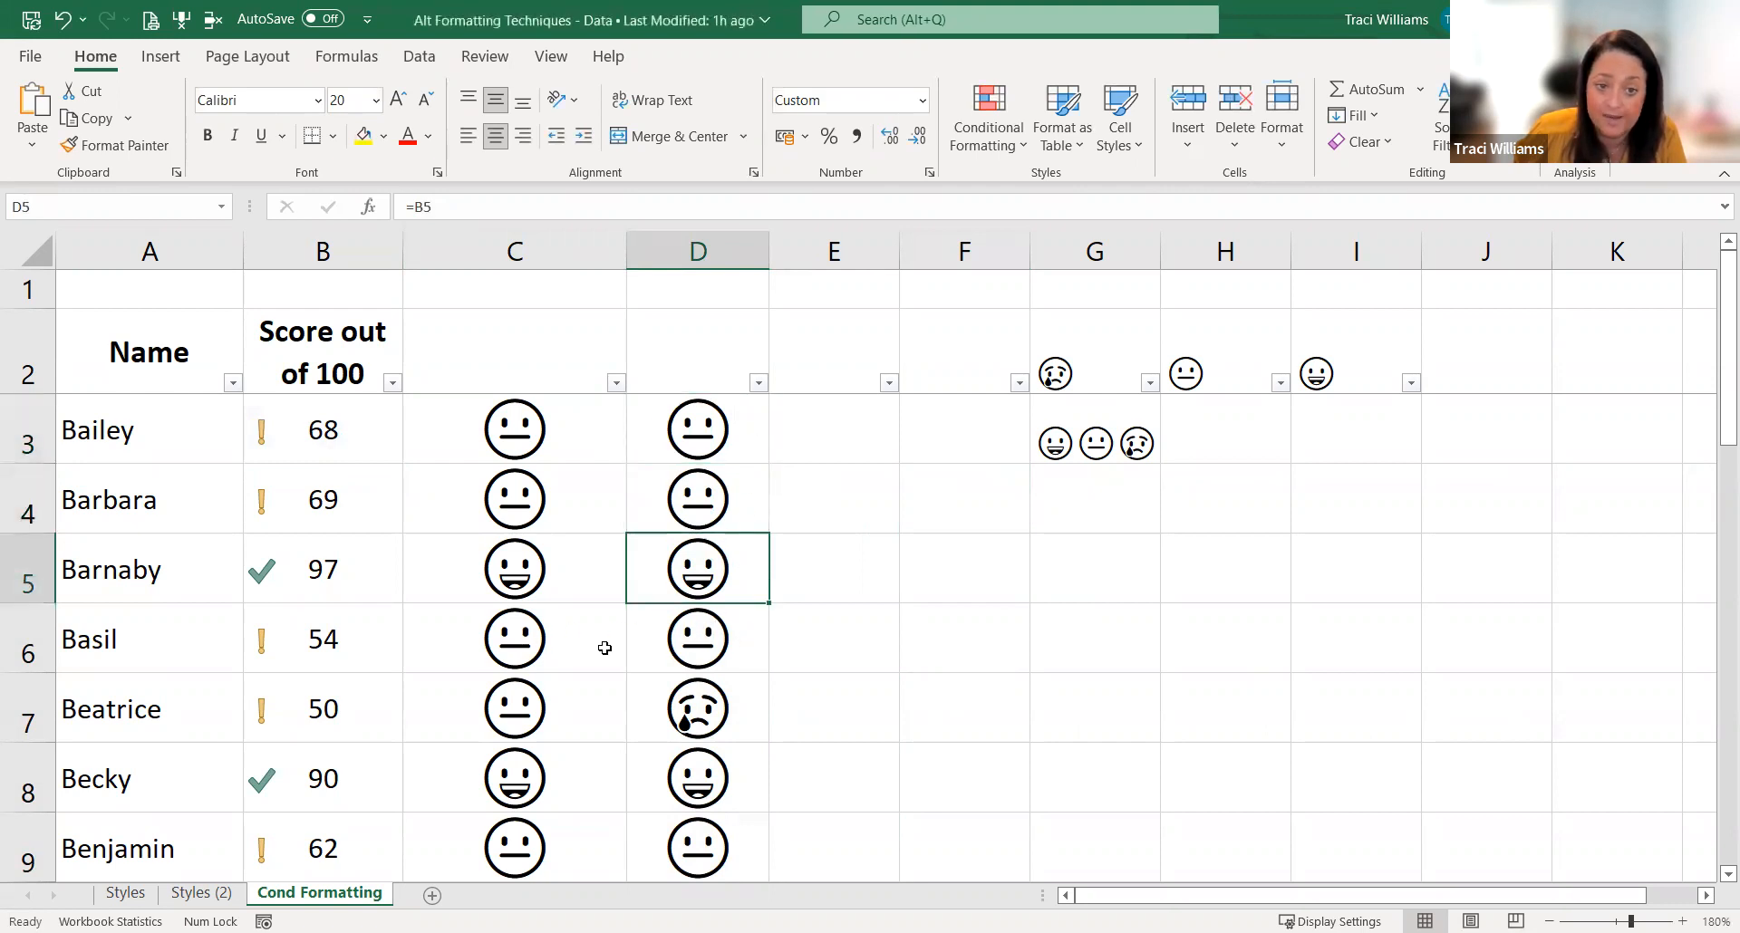
# Step: Compare the emojis in C7 and D7 with the score in B7, and set B7 to 51
pyautogui.click(751, 714)
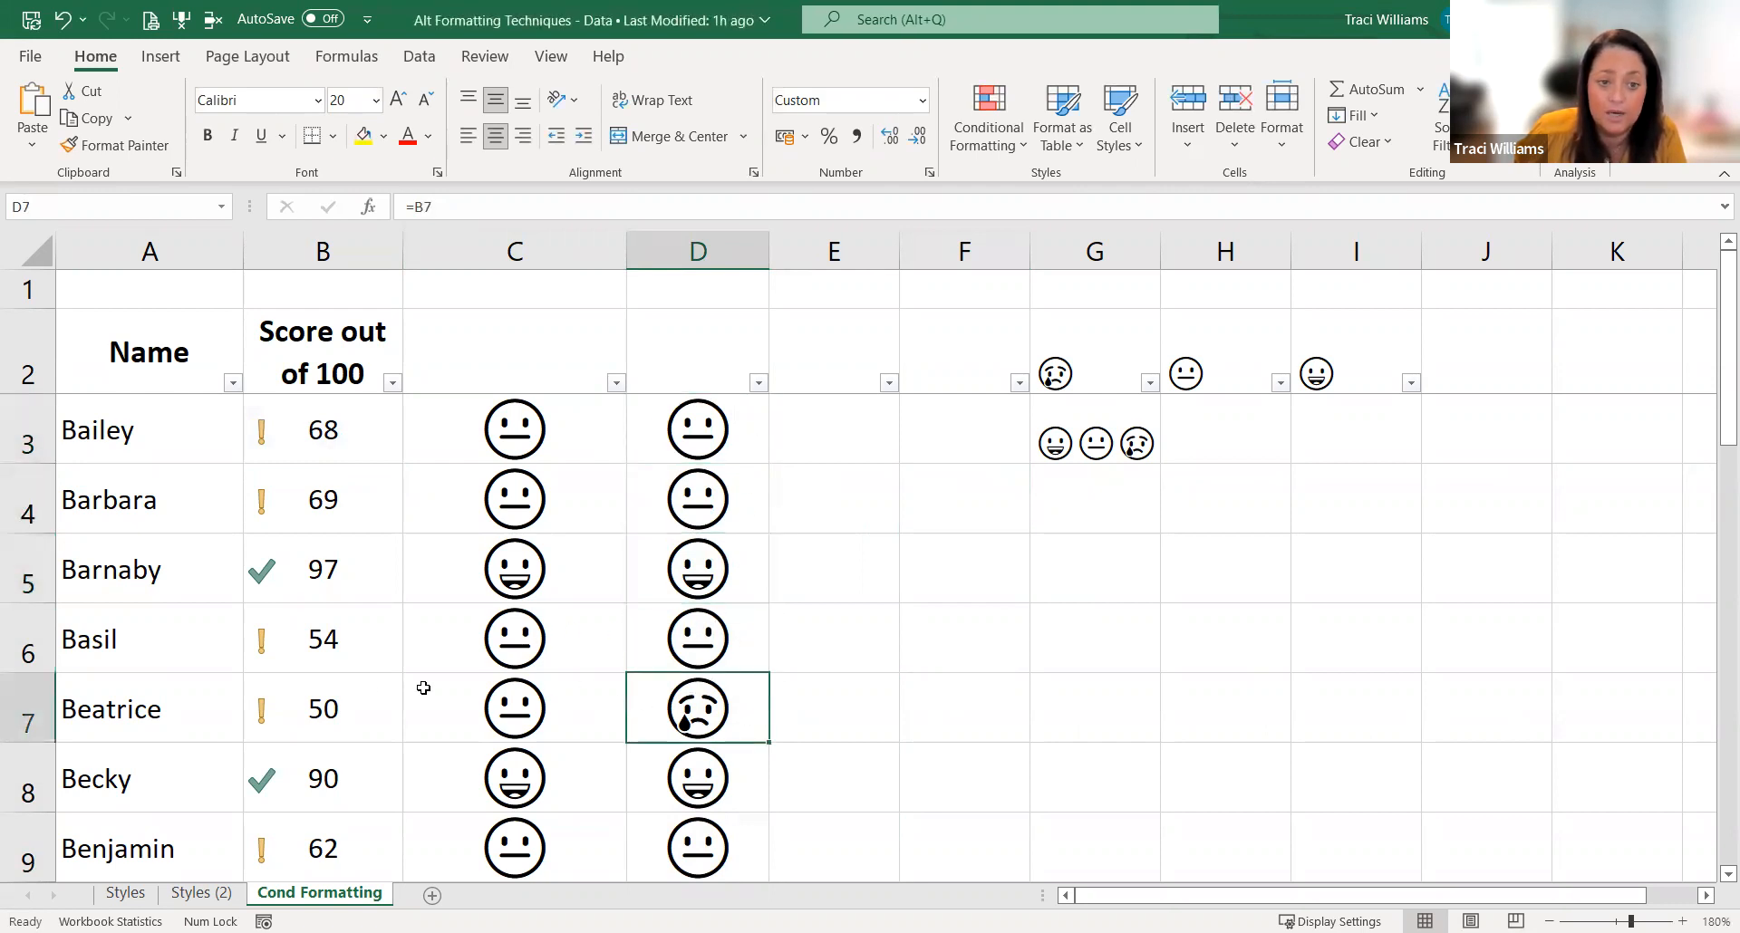
pyautogui.click(376, 707)
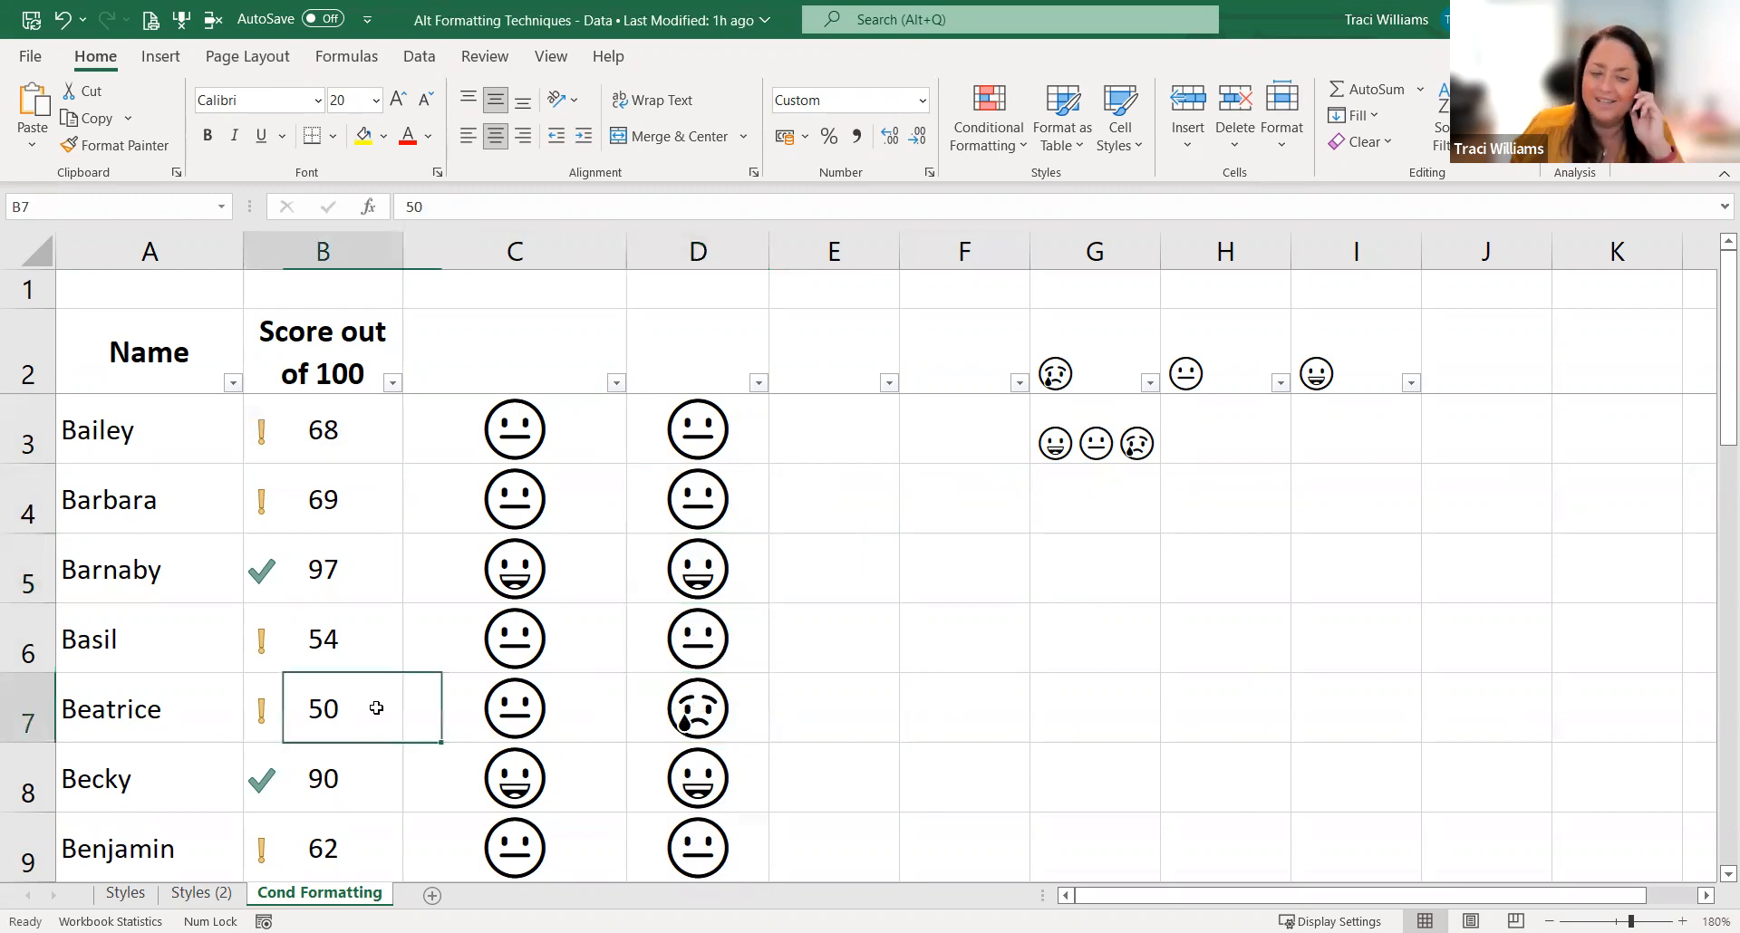
pyautogui.click(735, 713)
pyautogui.click(413, 693)
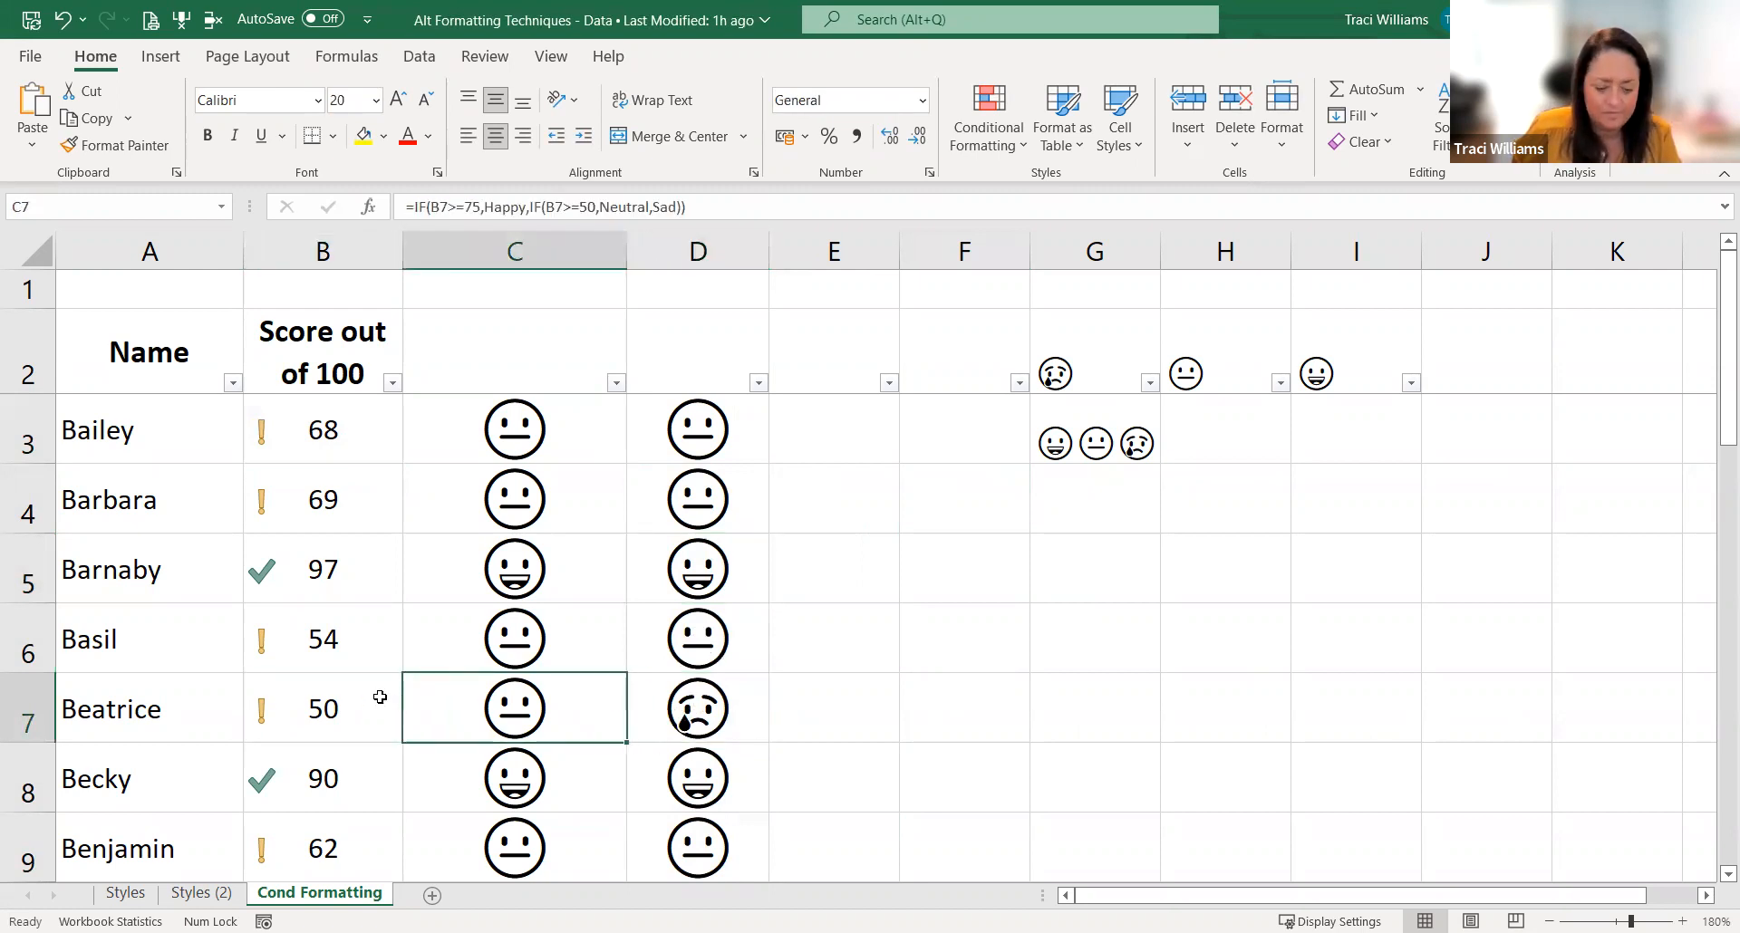
pyautogui.click(307, 690)
pyautogui.write('51')
pyautogui.press('Return')
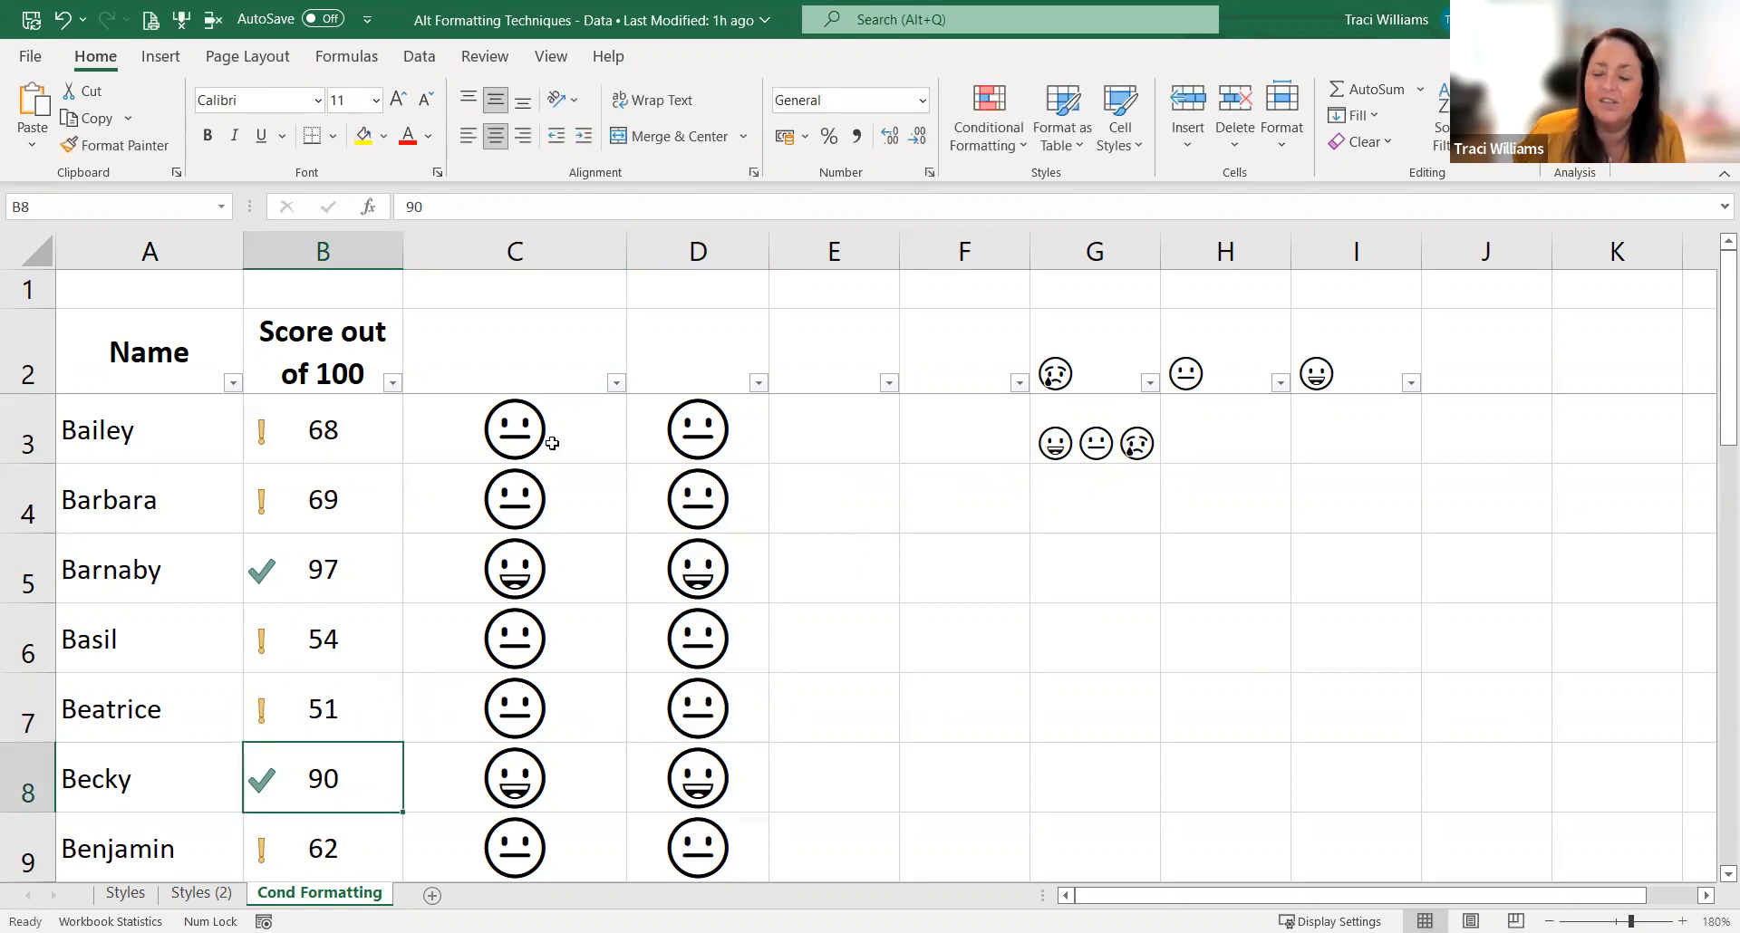
# Step: Review the nested IF formula in C3 against the formatted cell D3, leaving both unchanged
pyautogui.click(739, 420)
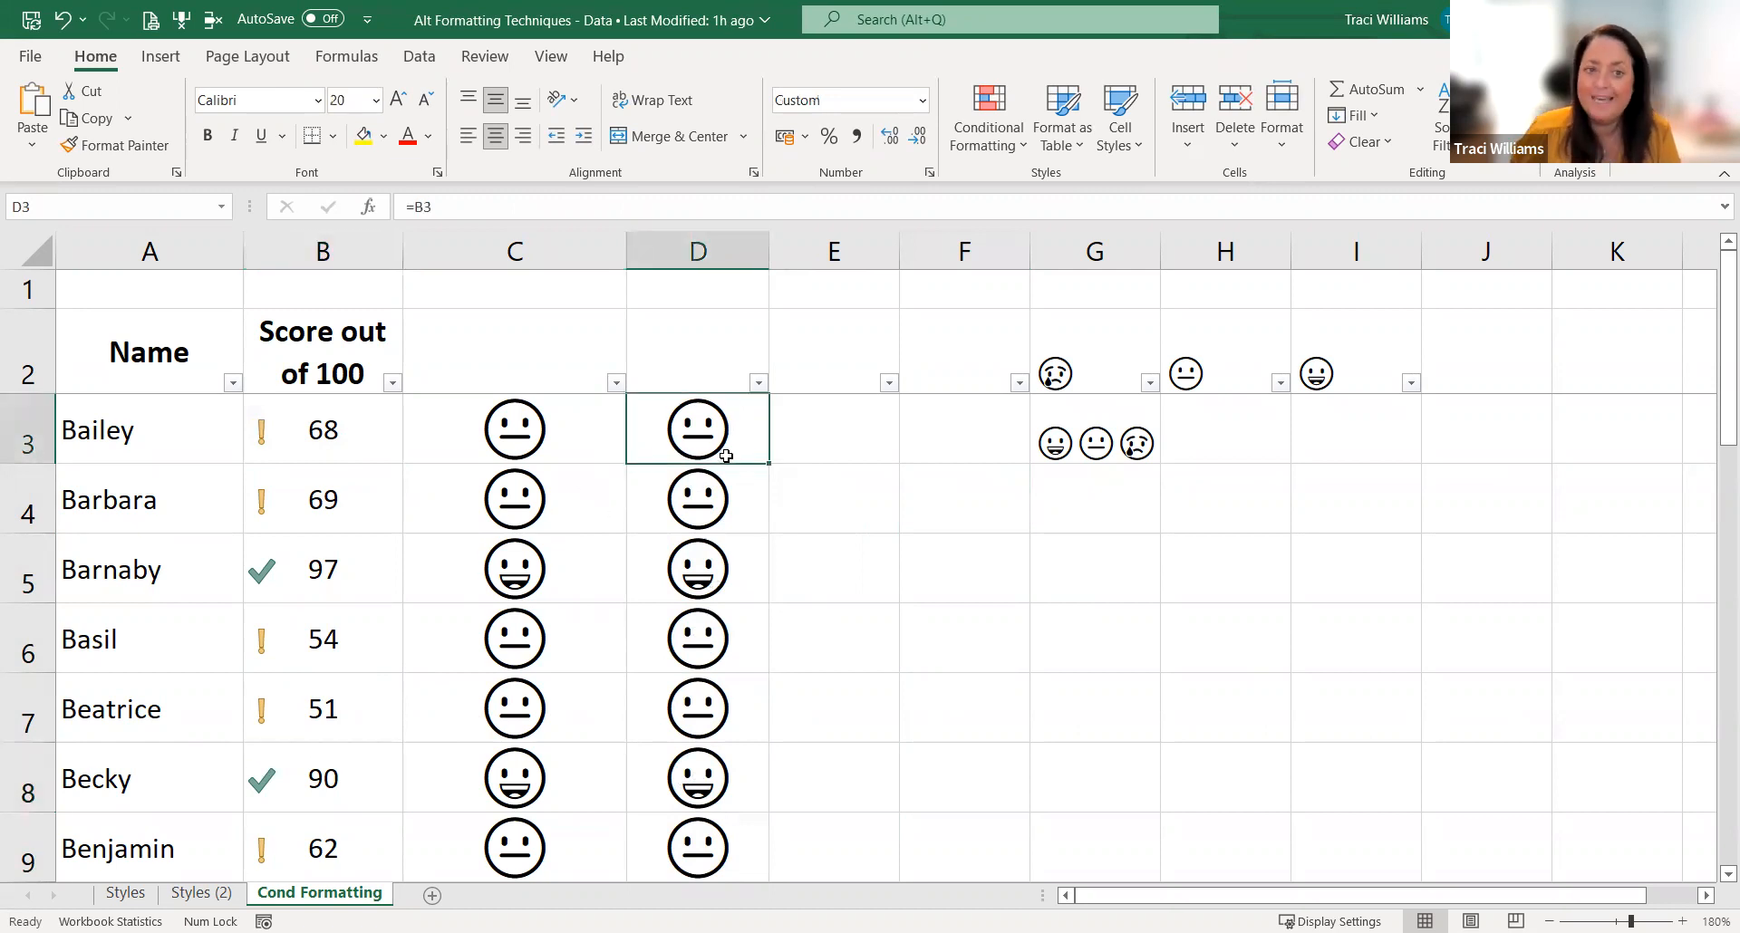
pyautogui.doubleClick(528, 421)
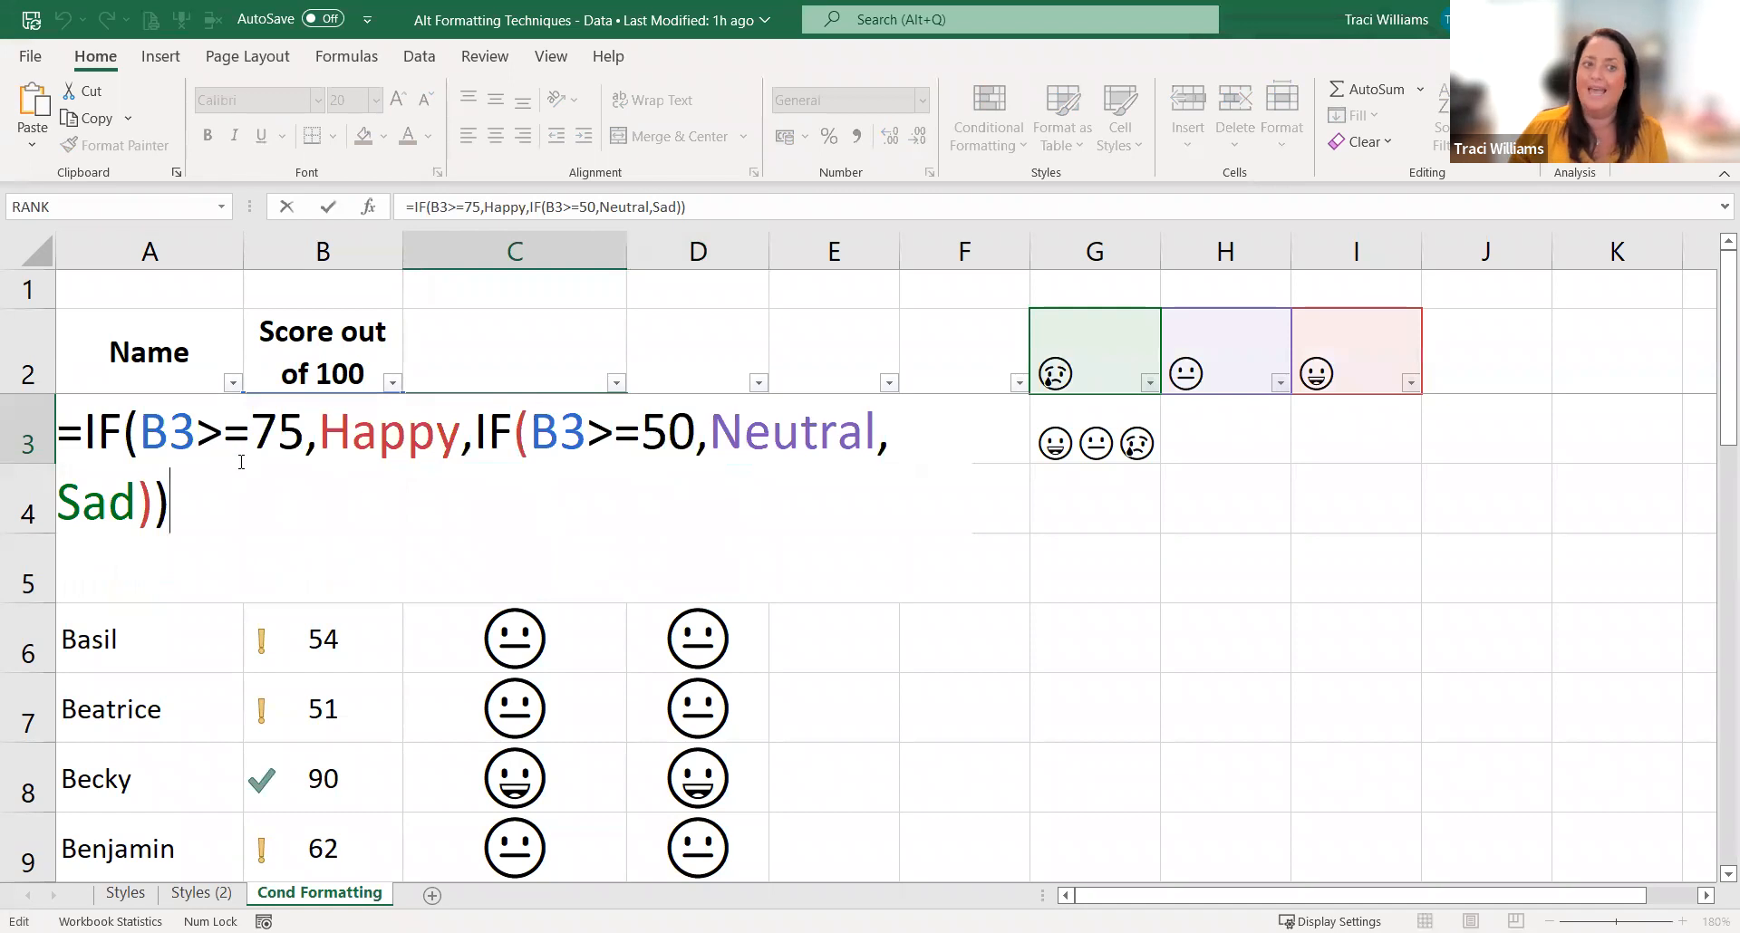
pyautogui.press('Escape')
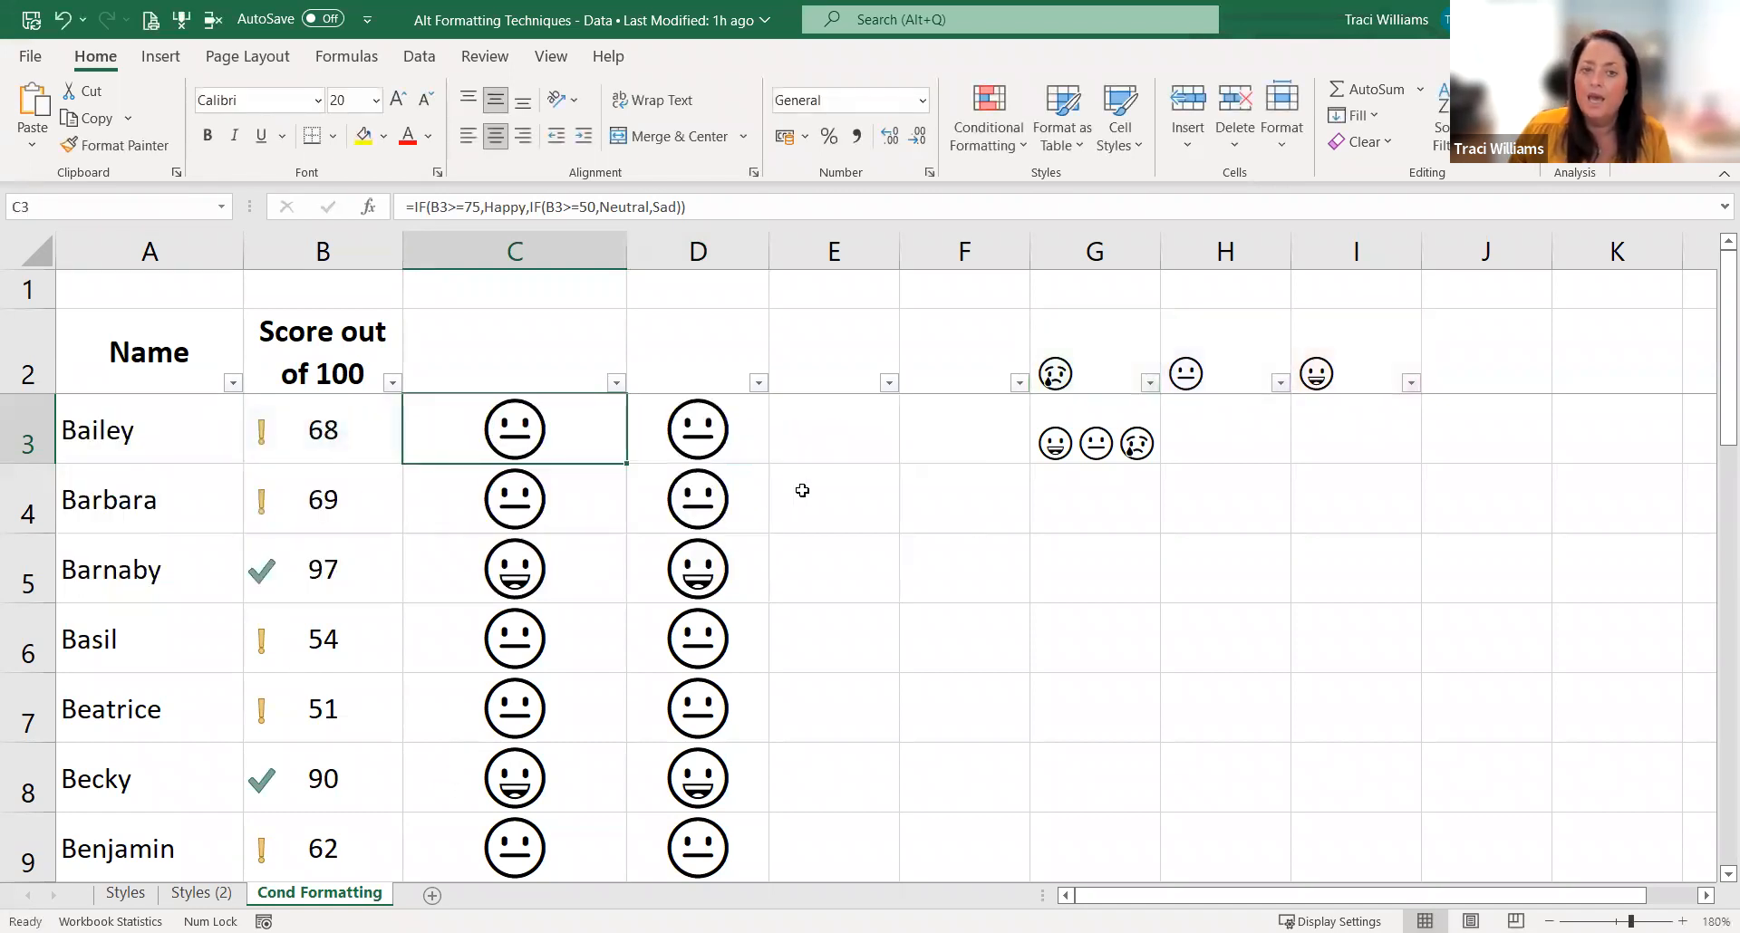
# Step: Test the emoji format in D3 by entering 100 and replacing it with 2, and review its custom format code
pyautogui.click(746, 443)
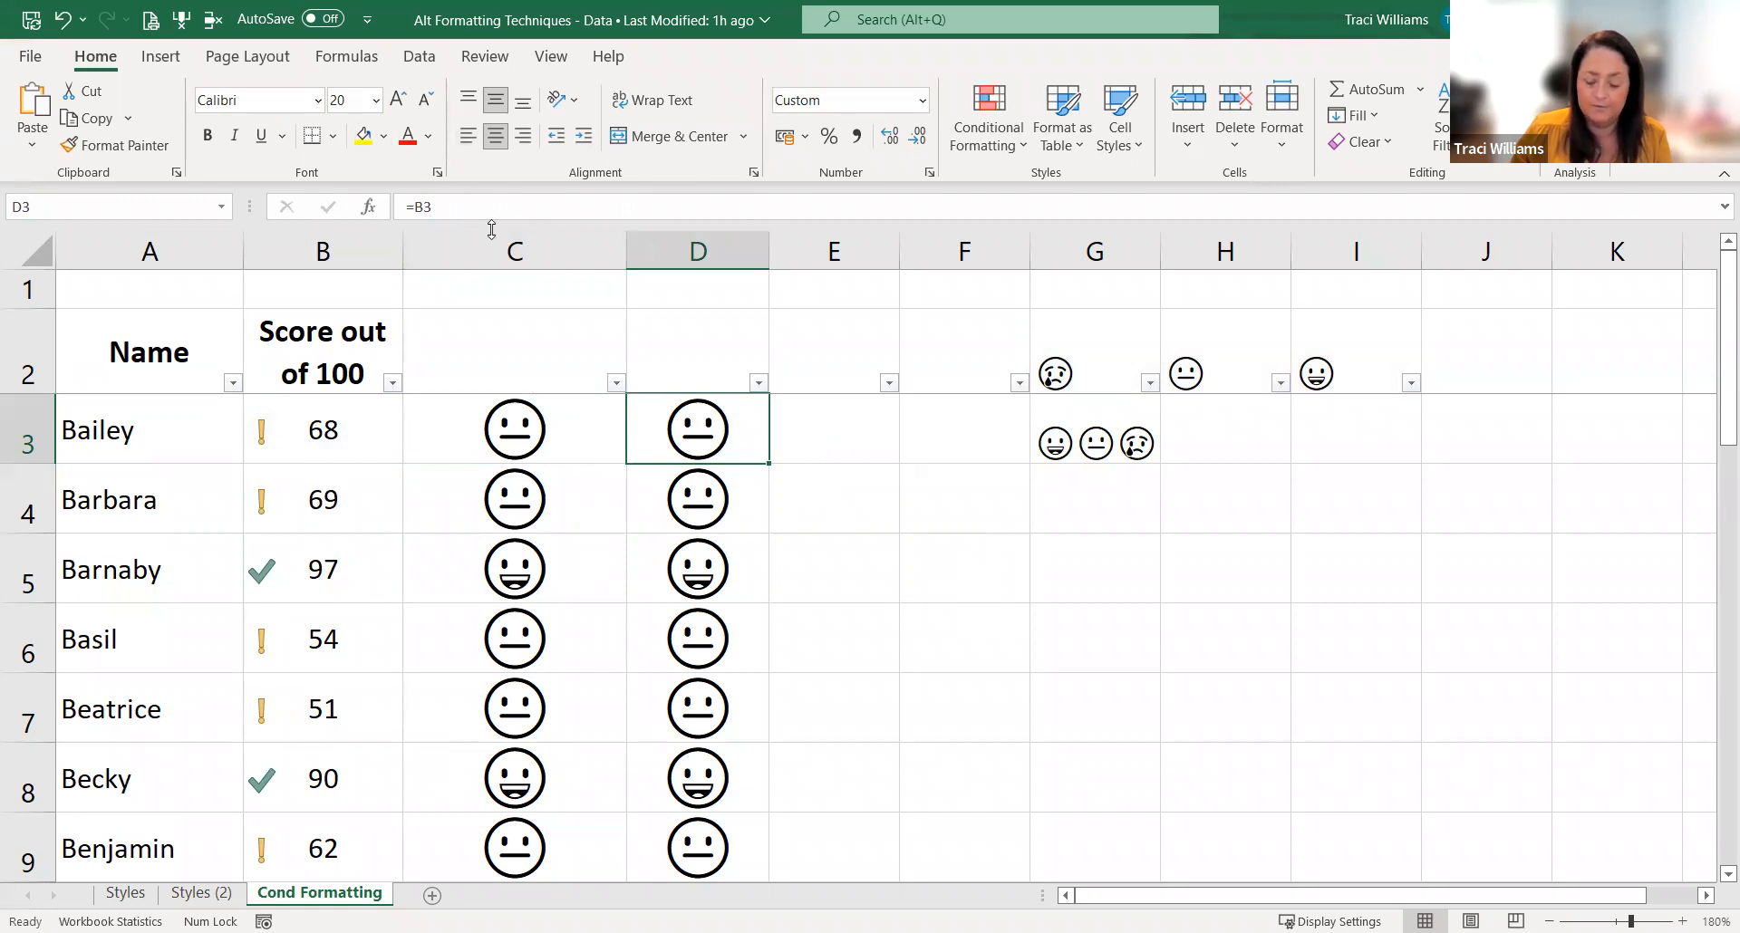
pyautogui.write('100')
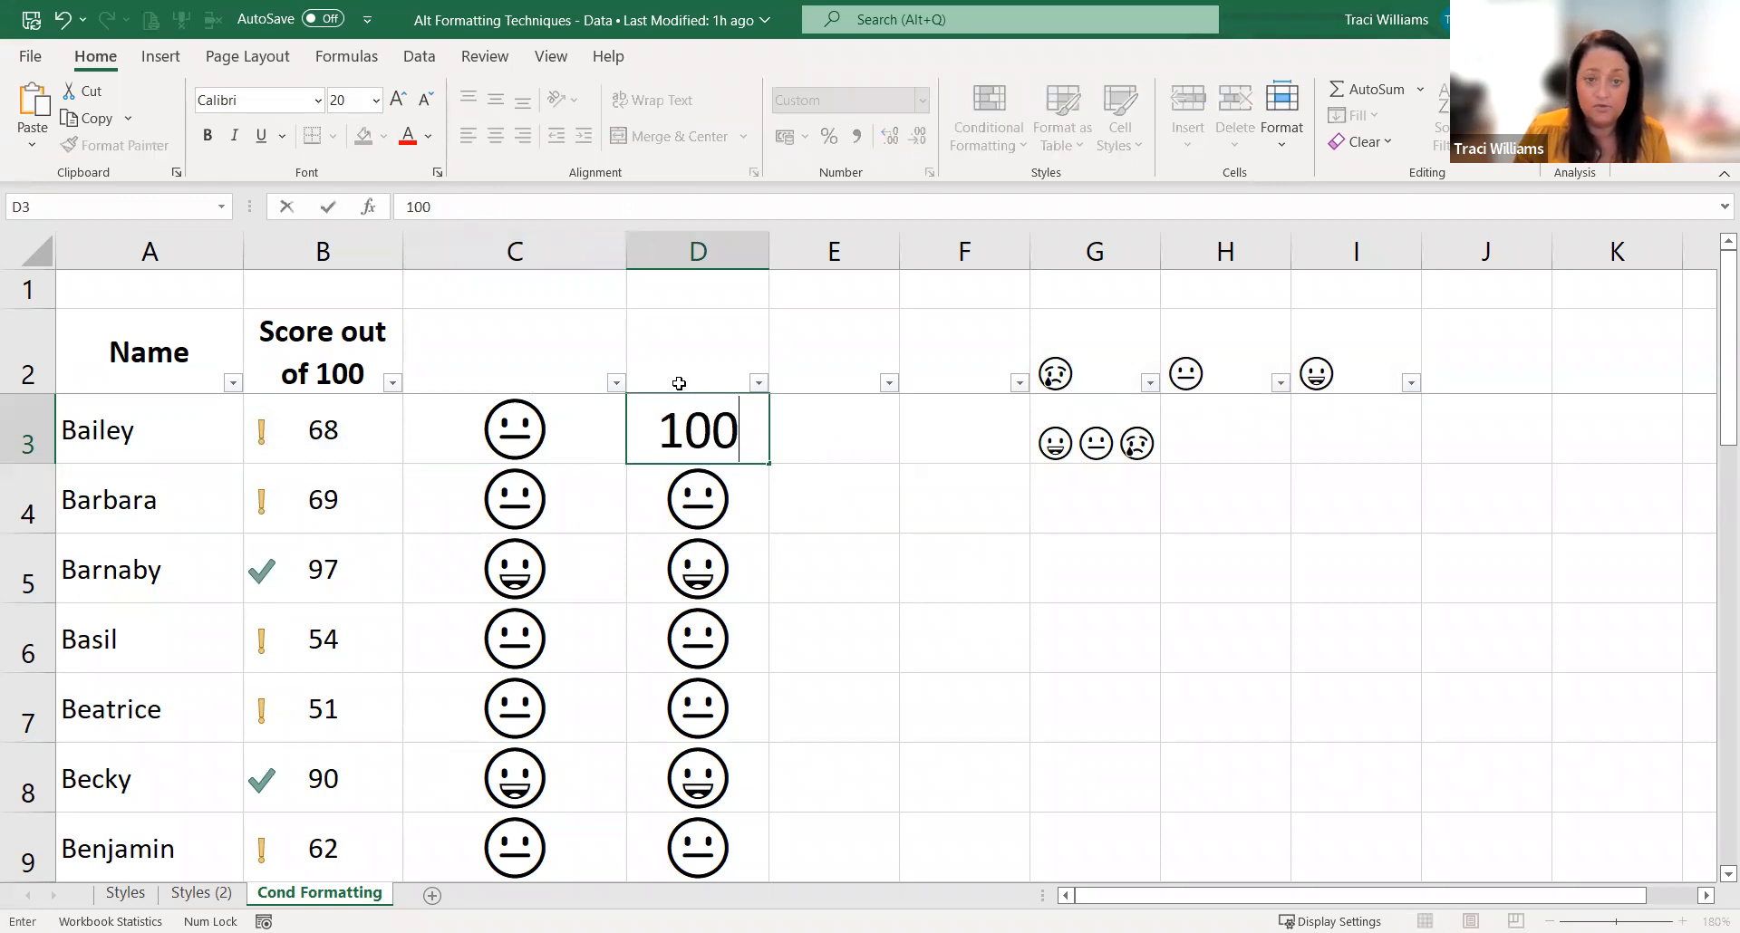
pyautogui.press('Return')
pyautogui.press('Up')
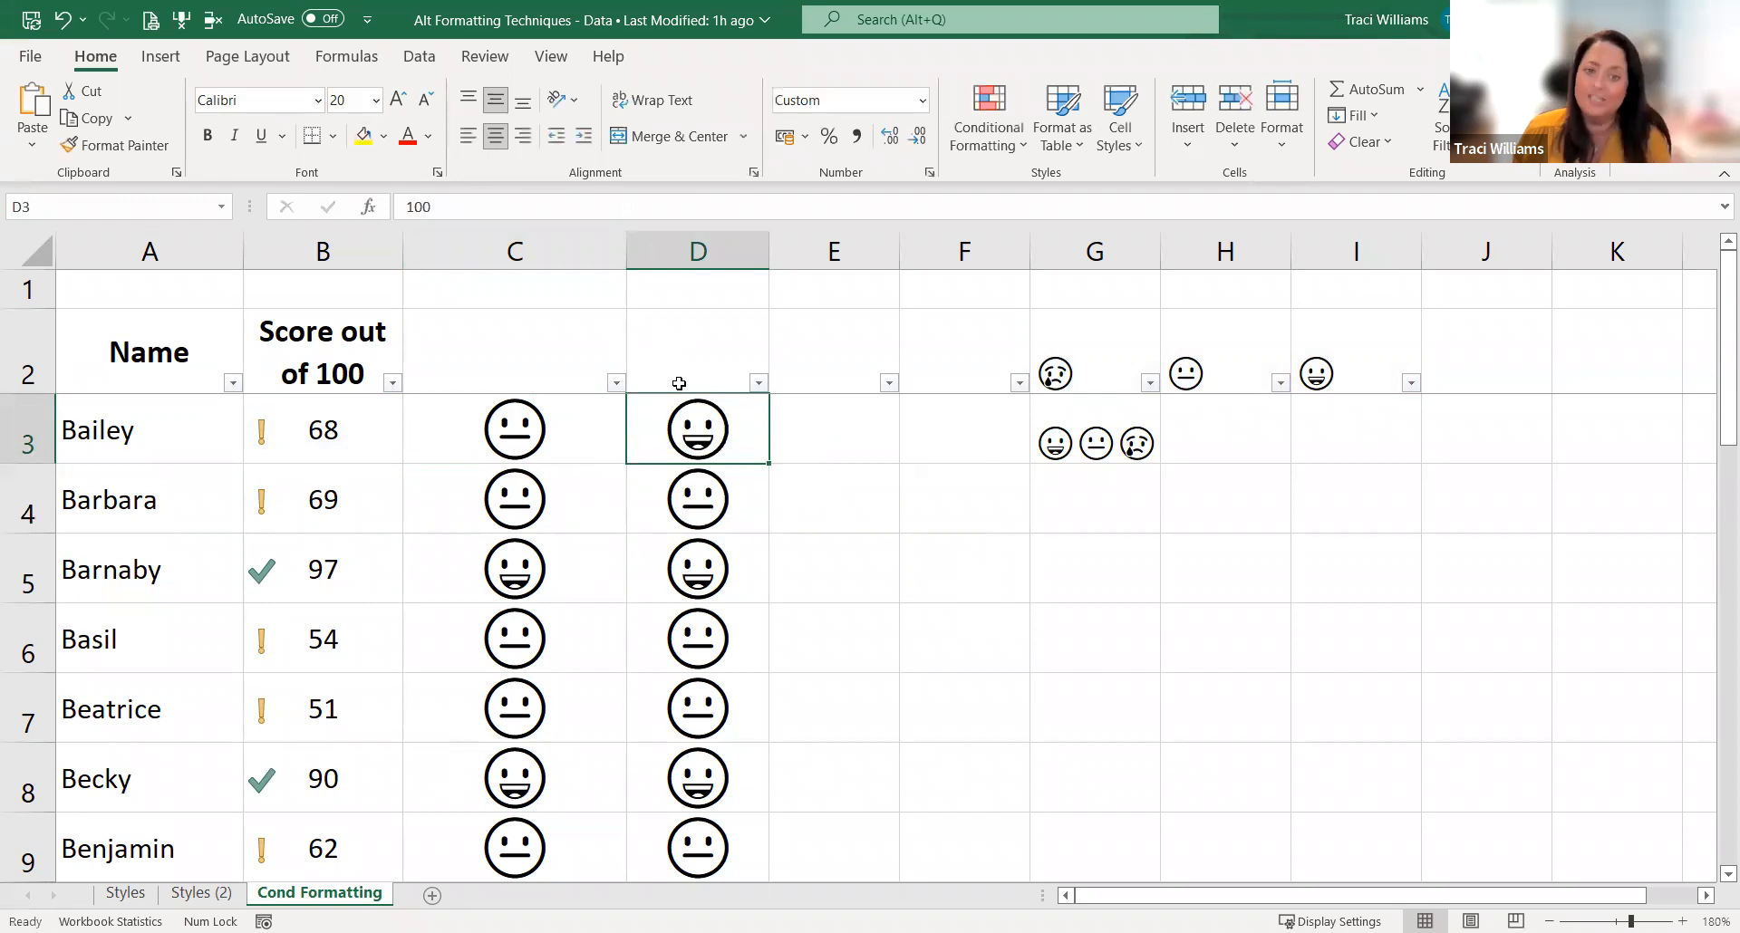
pyautogui.write('2')
pyautogui.press('Return')
pyautogui.press('Up')
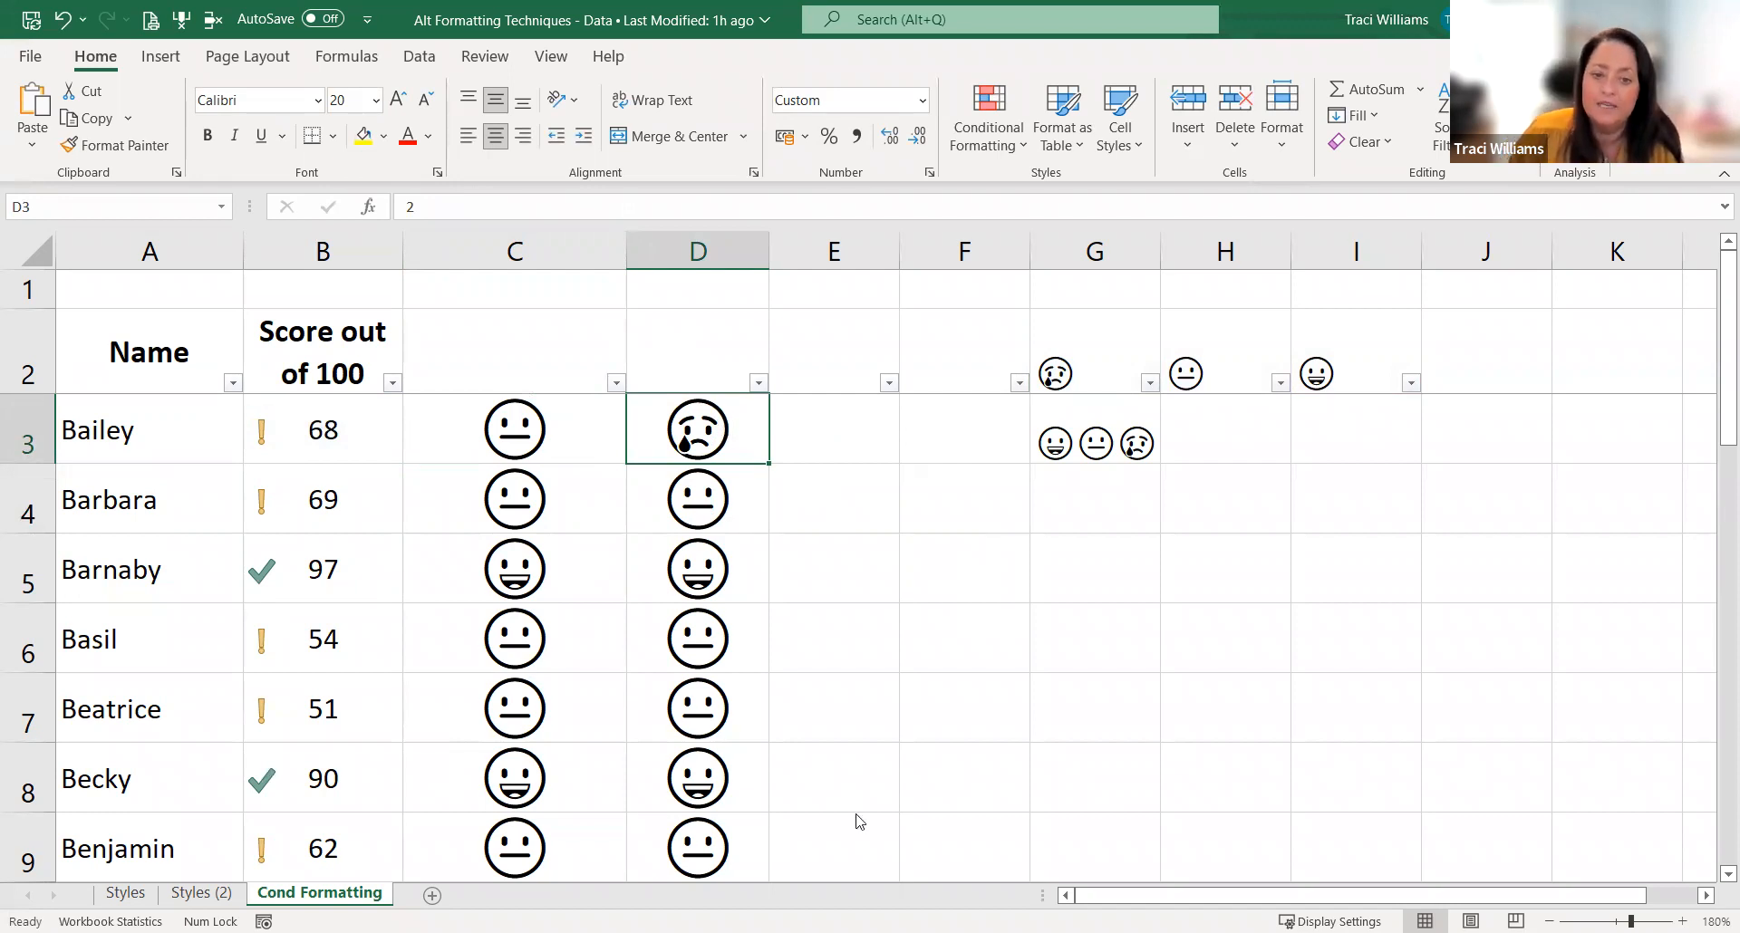
pyautogui.hotkey('ctrl', '1')
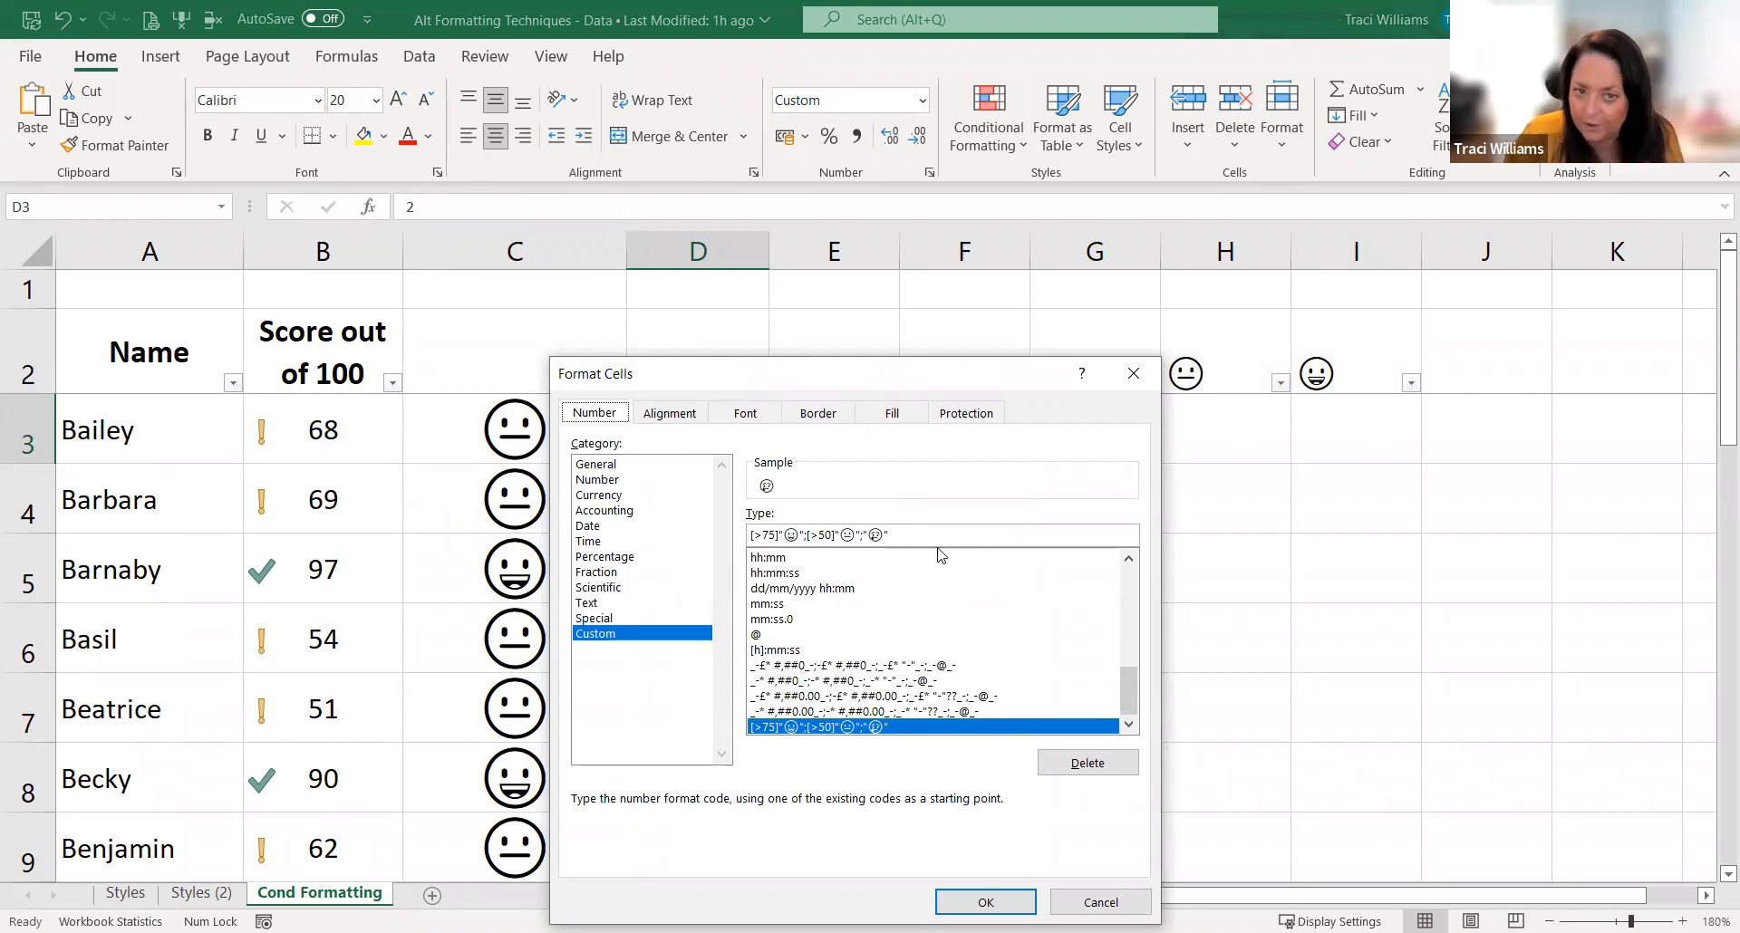
pyautogui.press('Return')
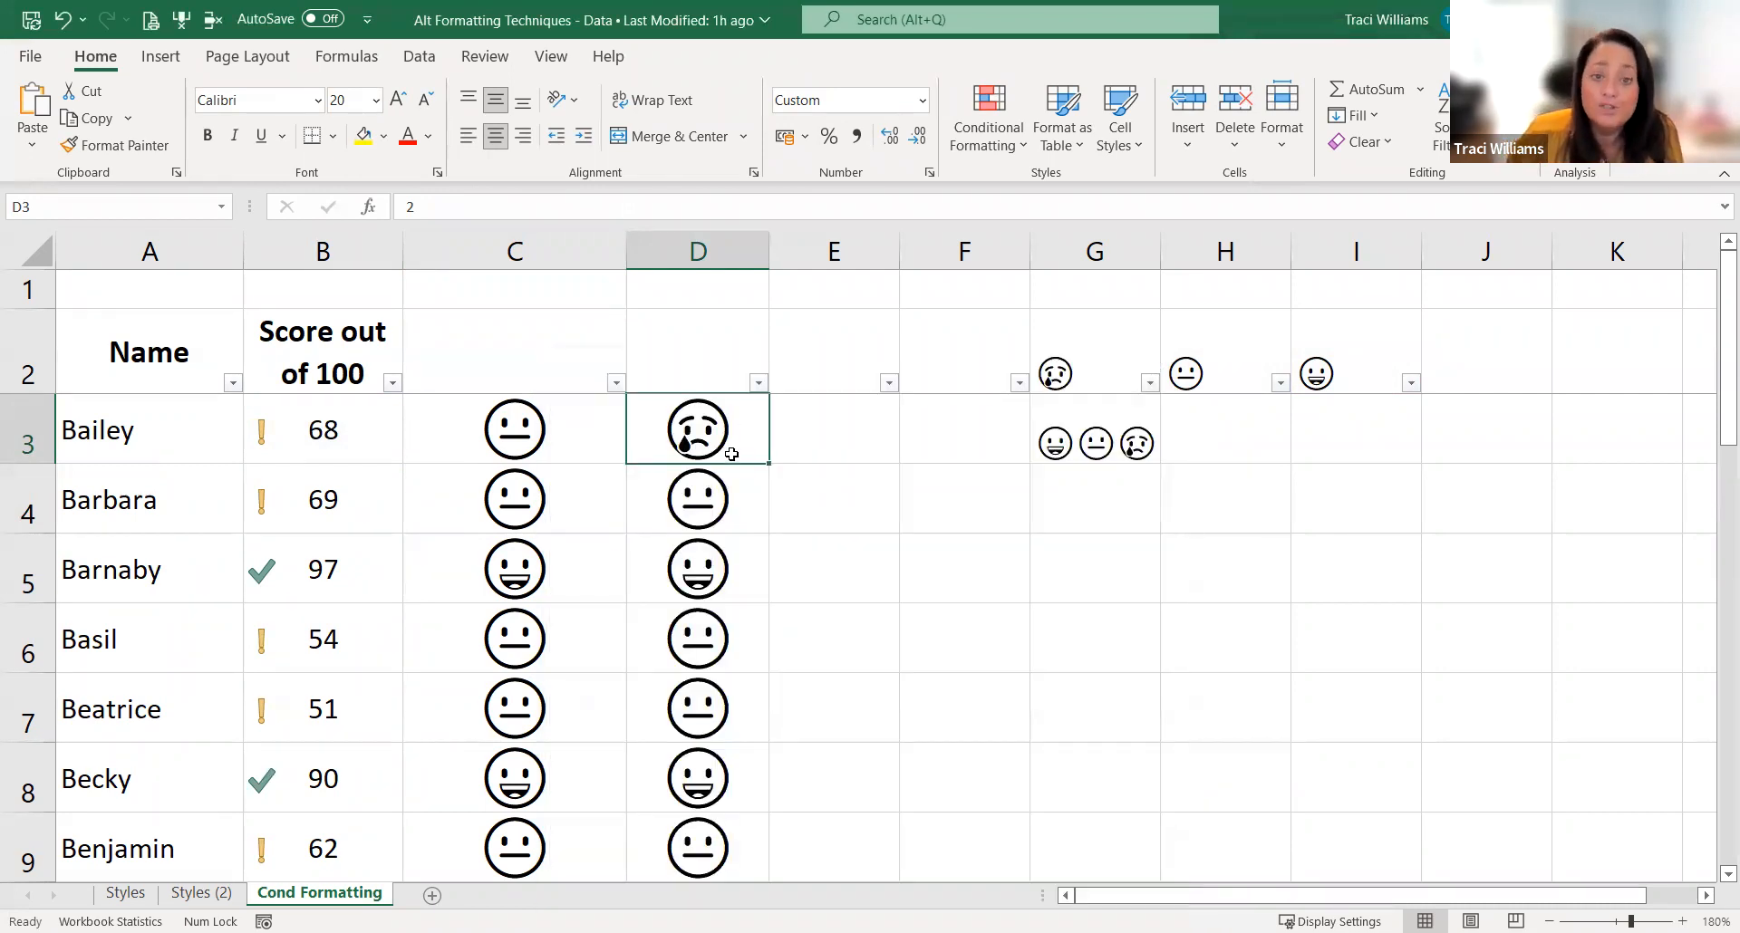
# Step: Save the formatting of D3 as a new cell style named Emoji with all format attributes included
pyautogui.click(1140, 134)
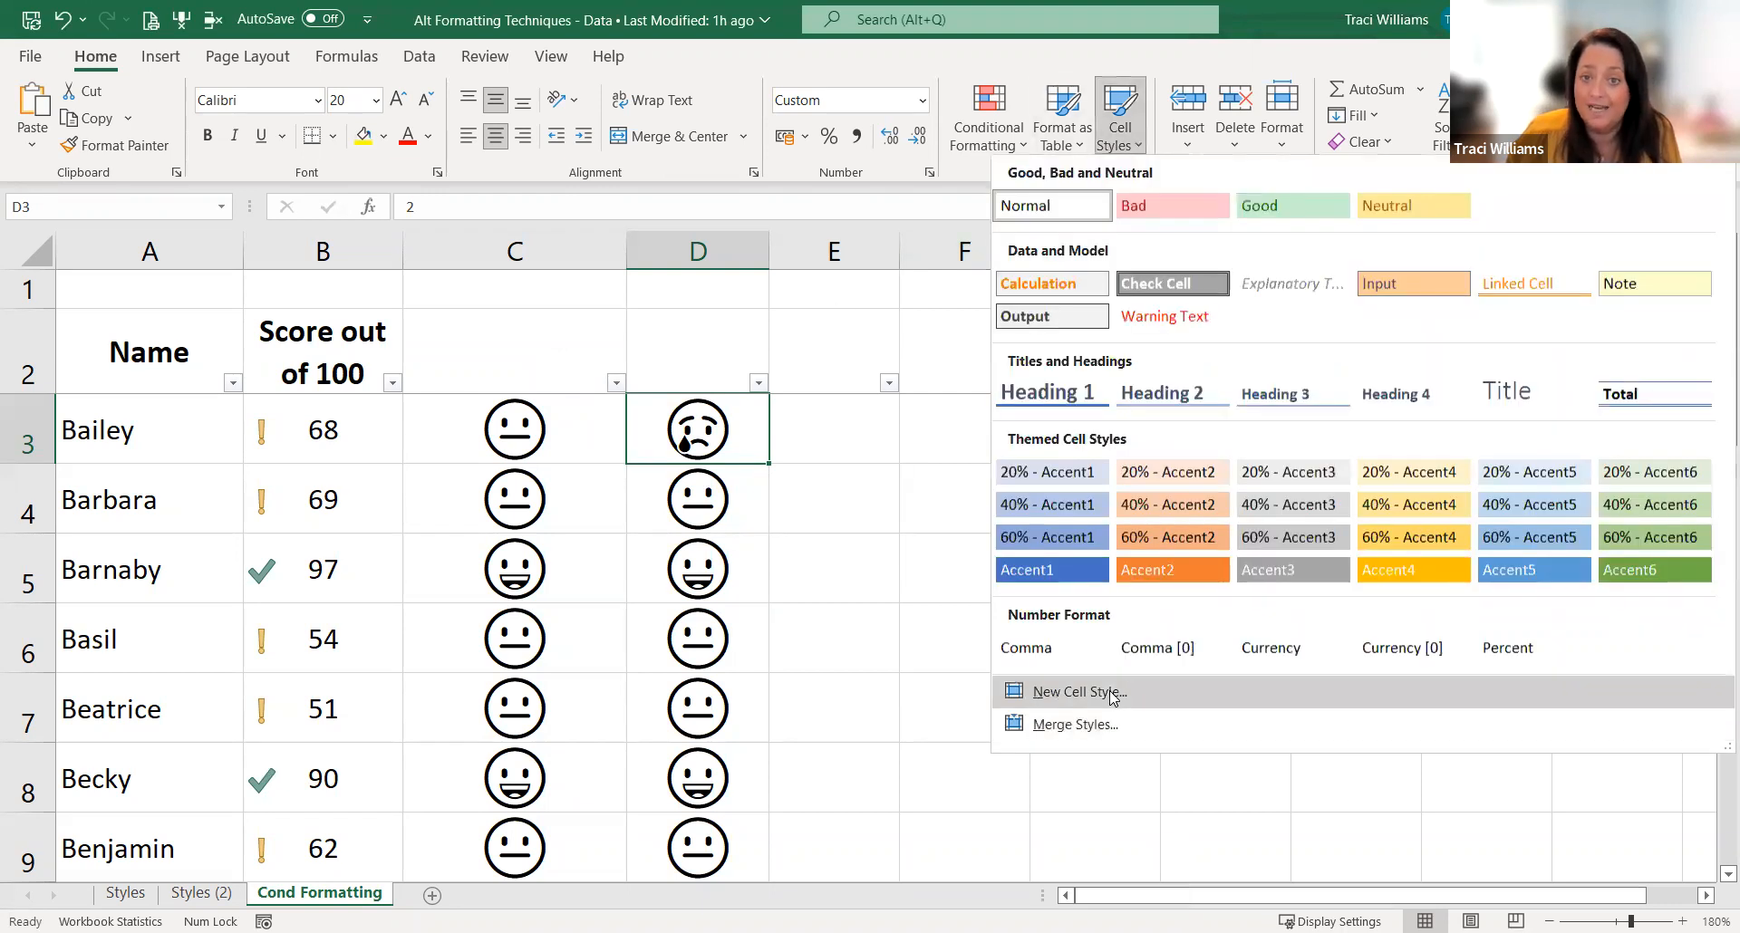
pyautogui.click(1109, 690)
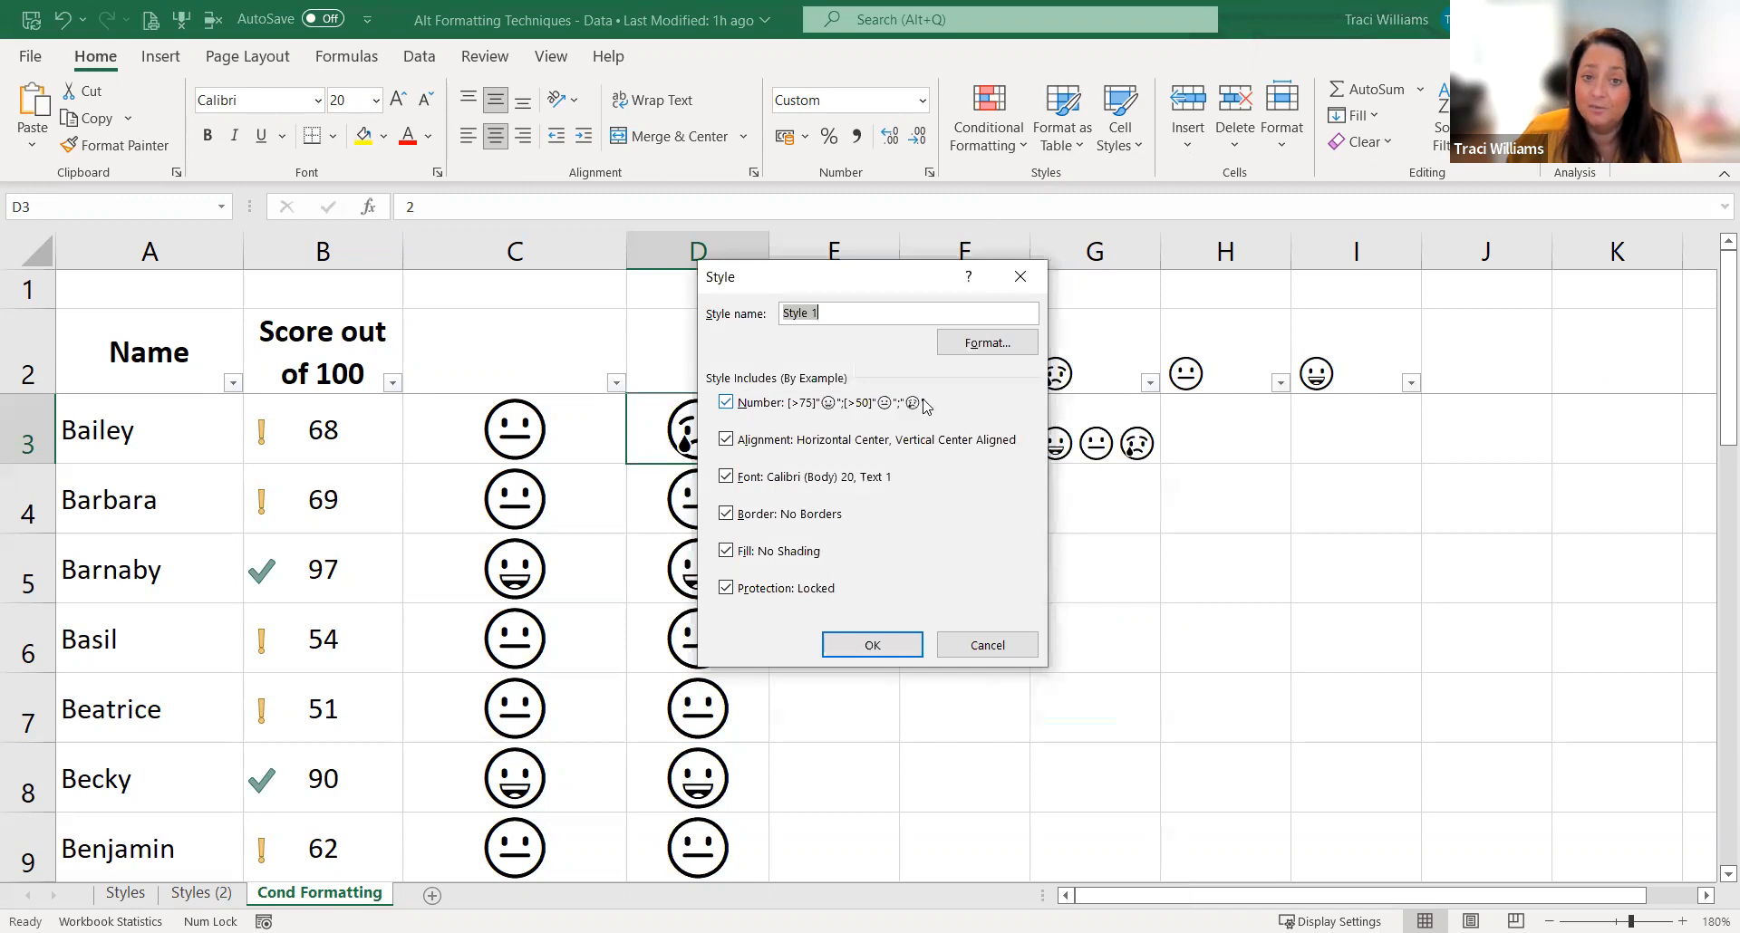
pyautogui.write('Emoji')
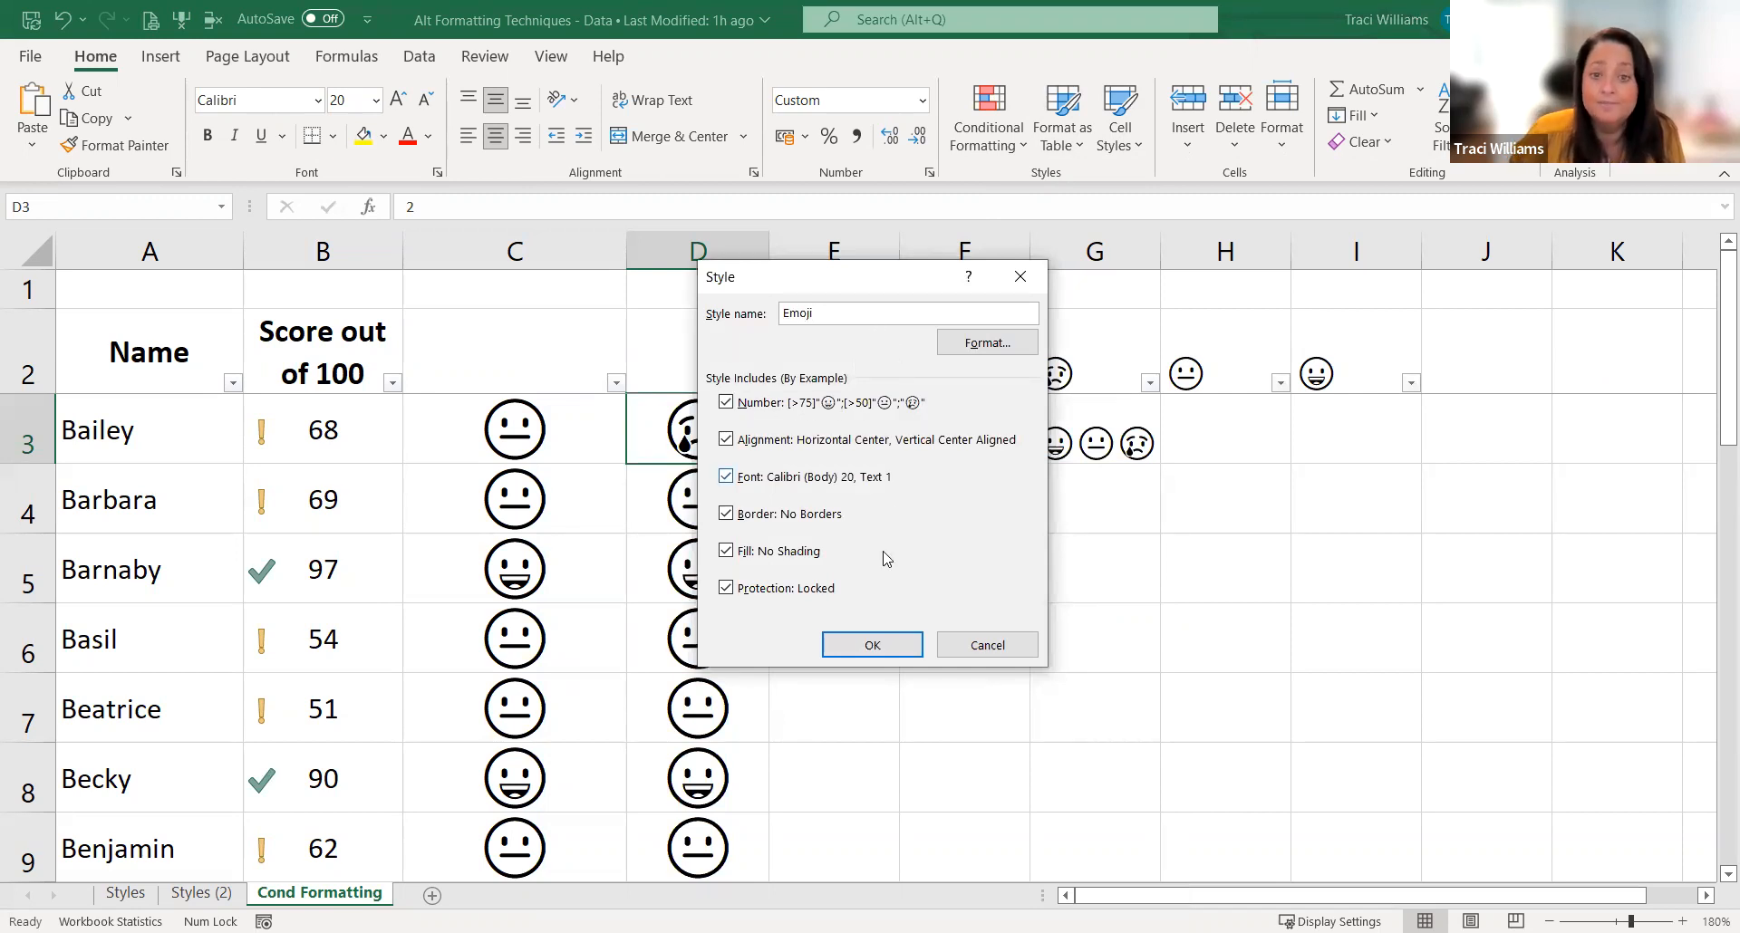
pyautogui.click(872, 645)
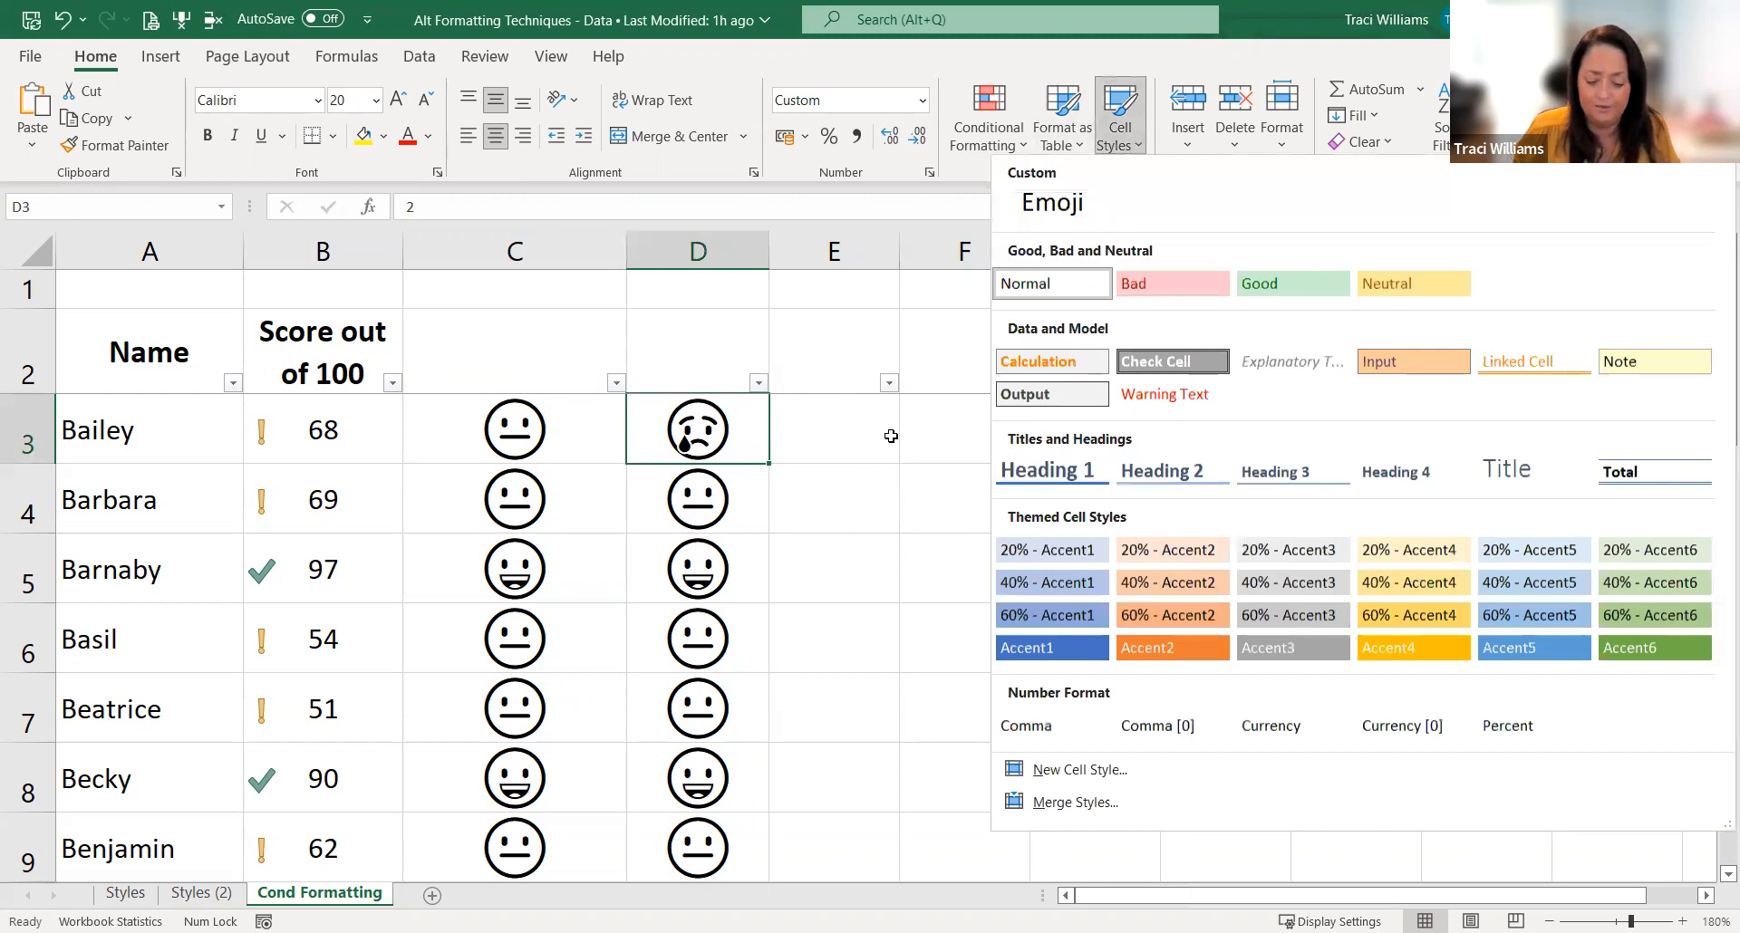
# Step: Enter 65 in F4 and apply the custom Emoji cell style to it
pyautogui.click(926, 508)
pyautogui.write('65')
pyautogui.press('Return')
pyautogui.click(984, 515)
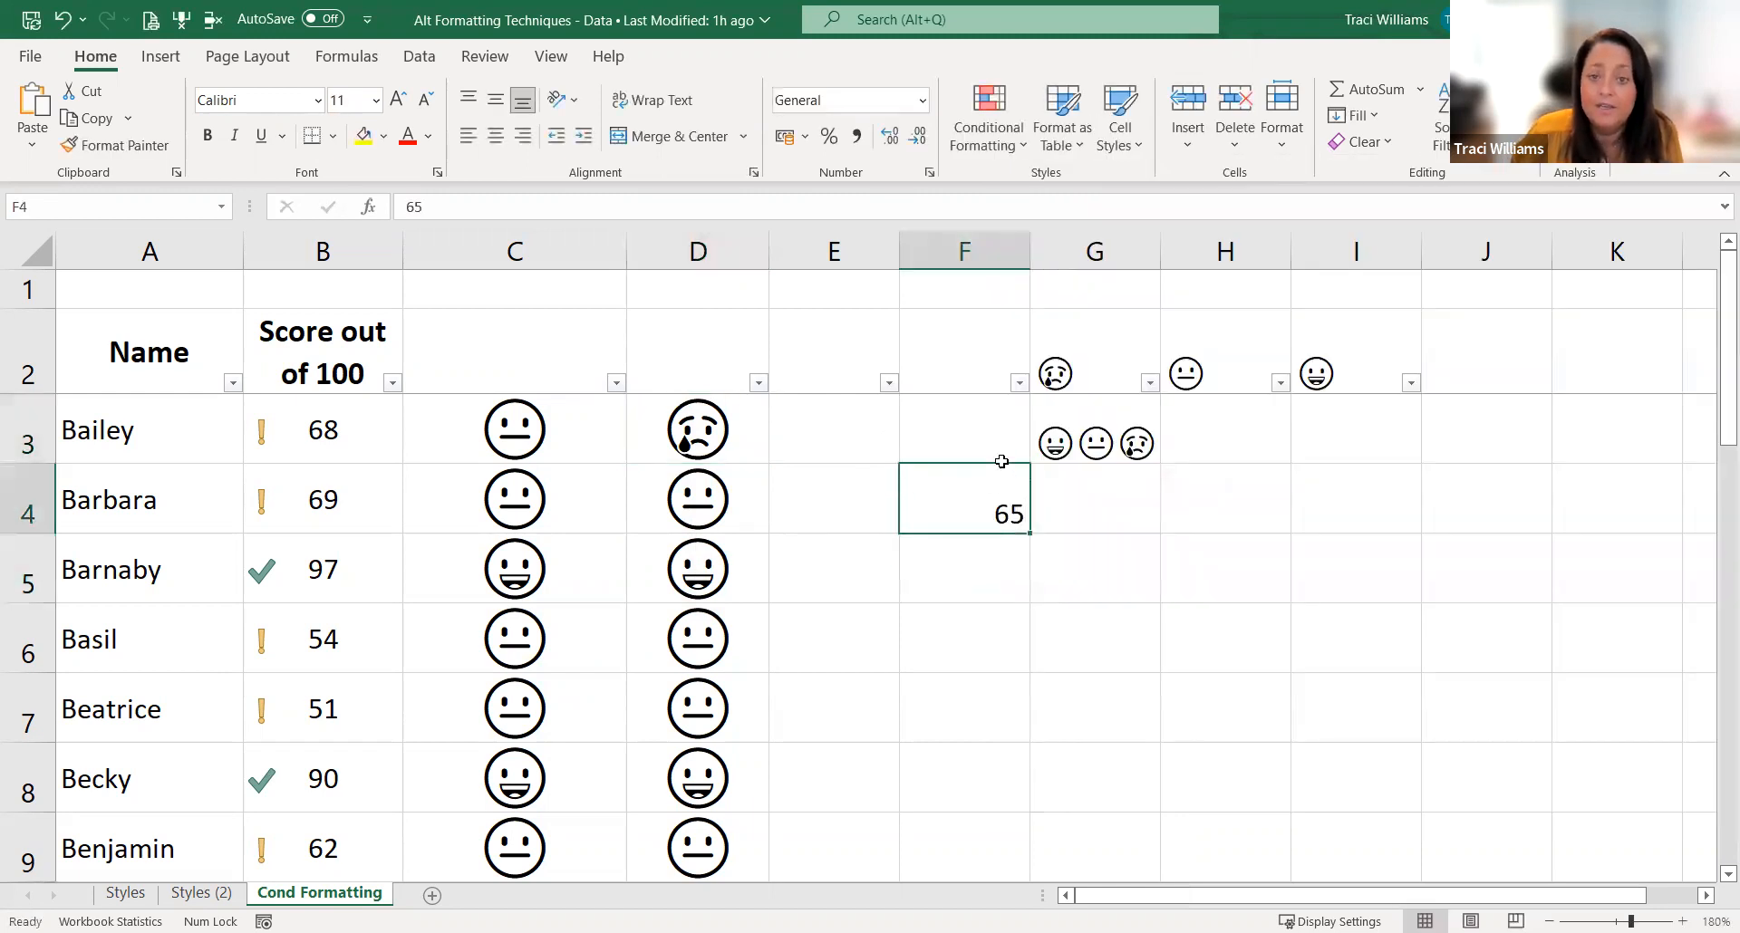
pyautogui.click(1120, 118)
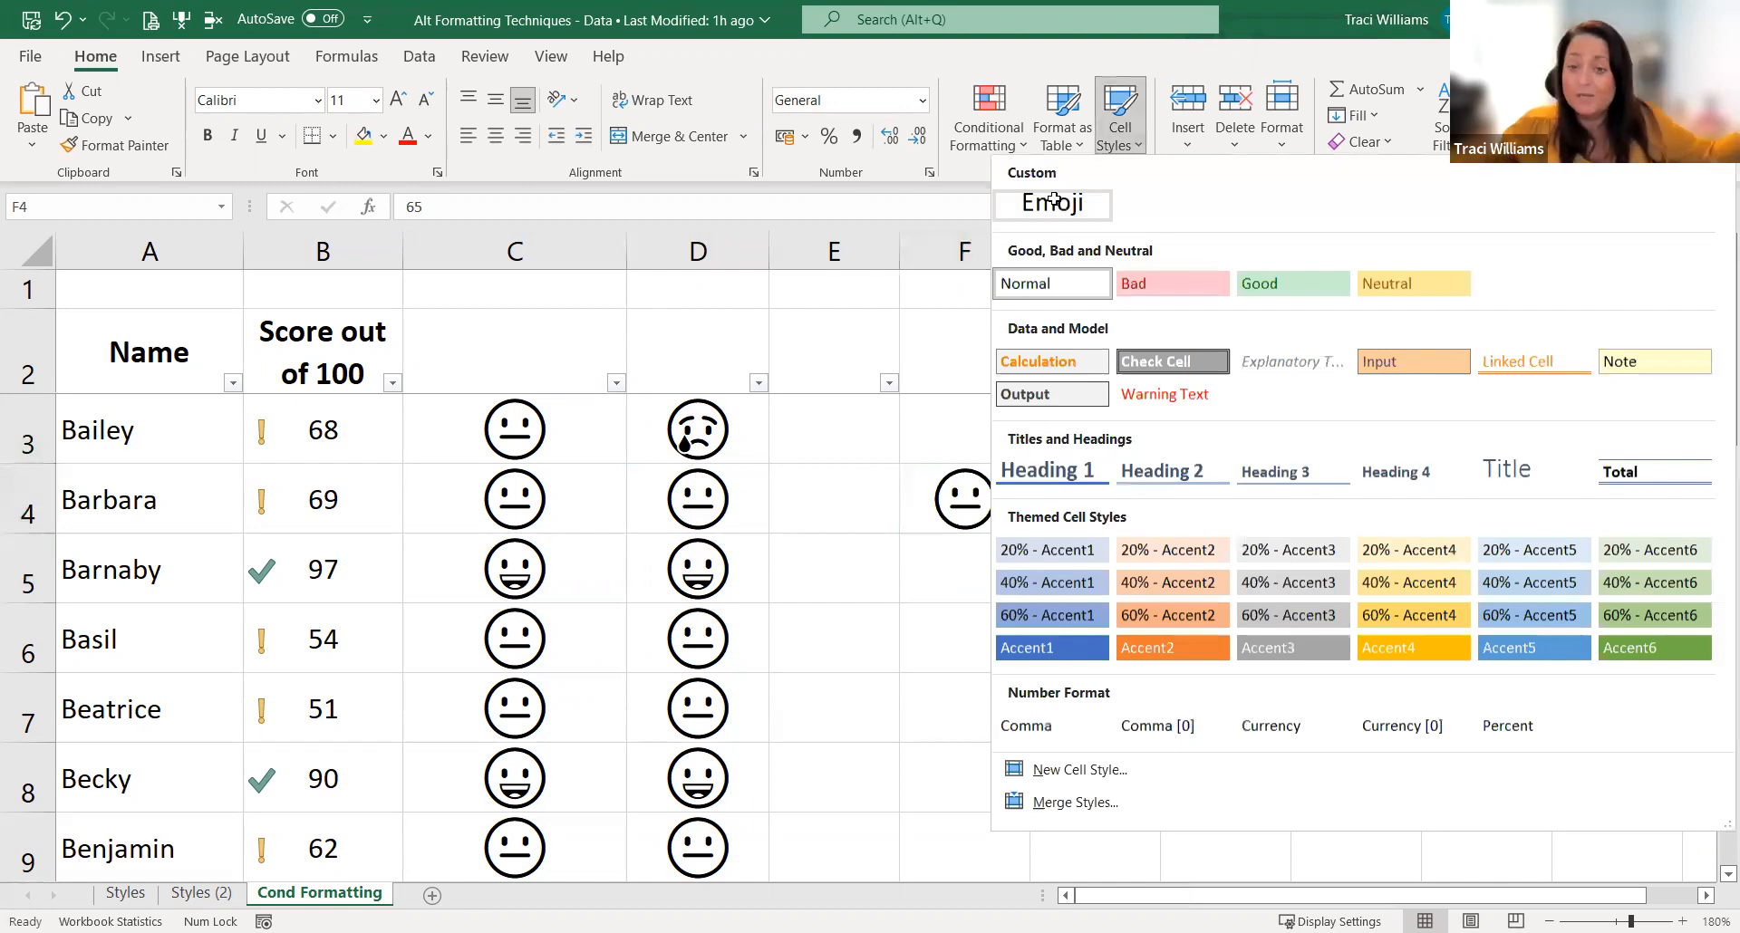
pyautogui.click(887, 763)
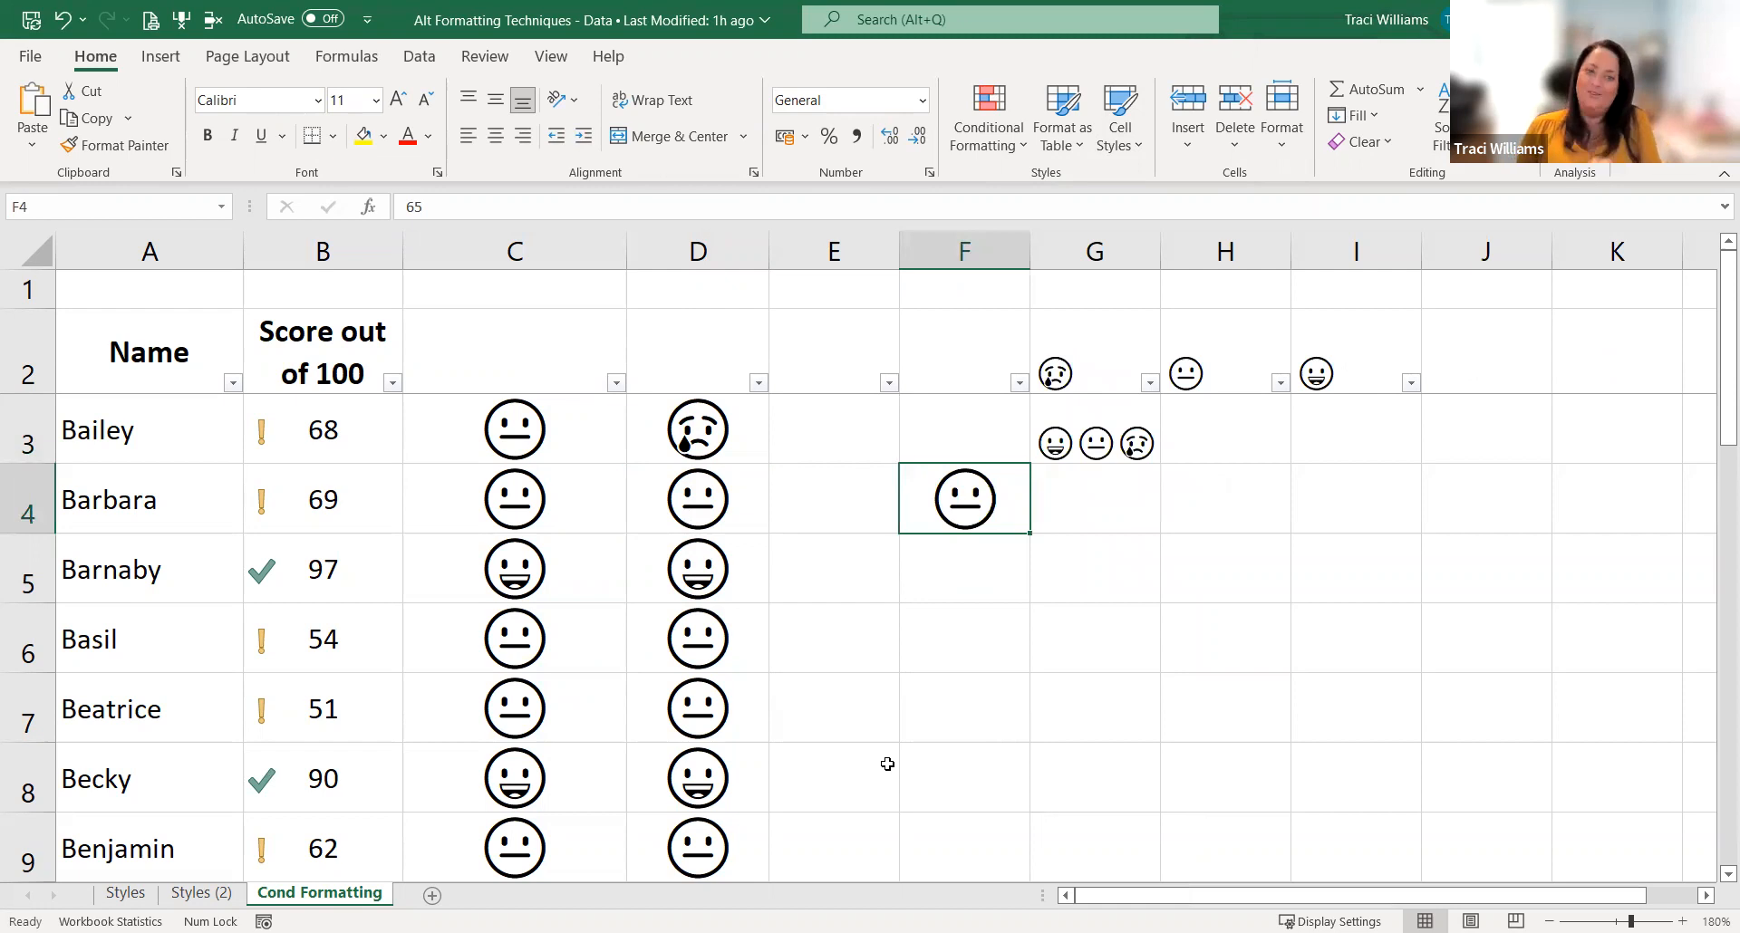
# Step: View the filter choices for the emoji values in column D without applying a filter
pyautogui.click(759, 383)
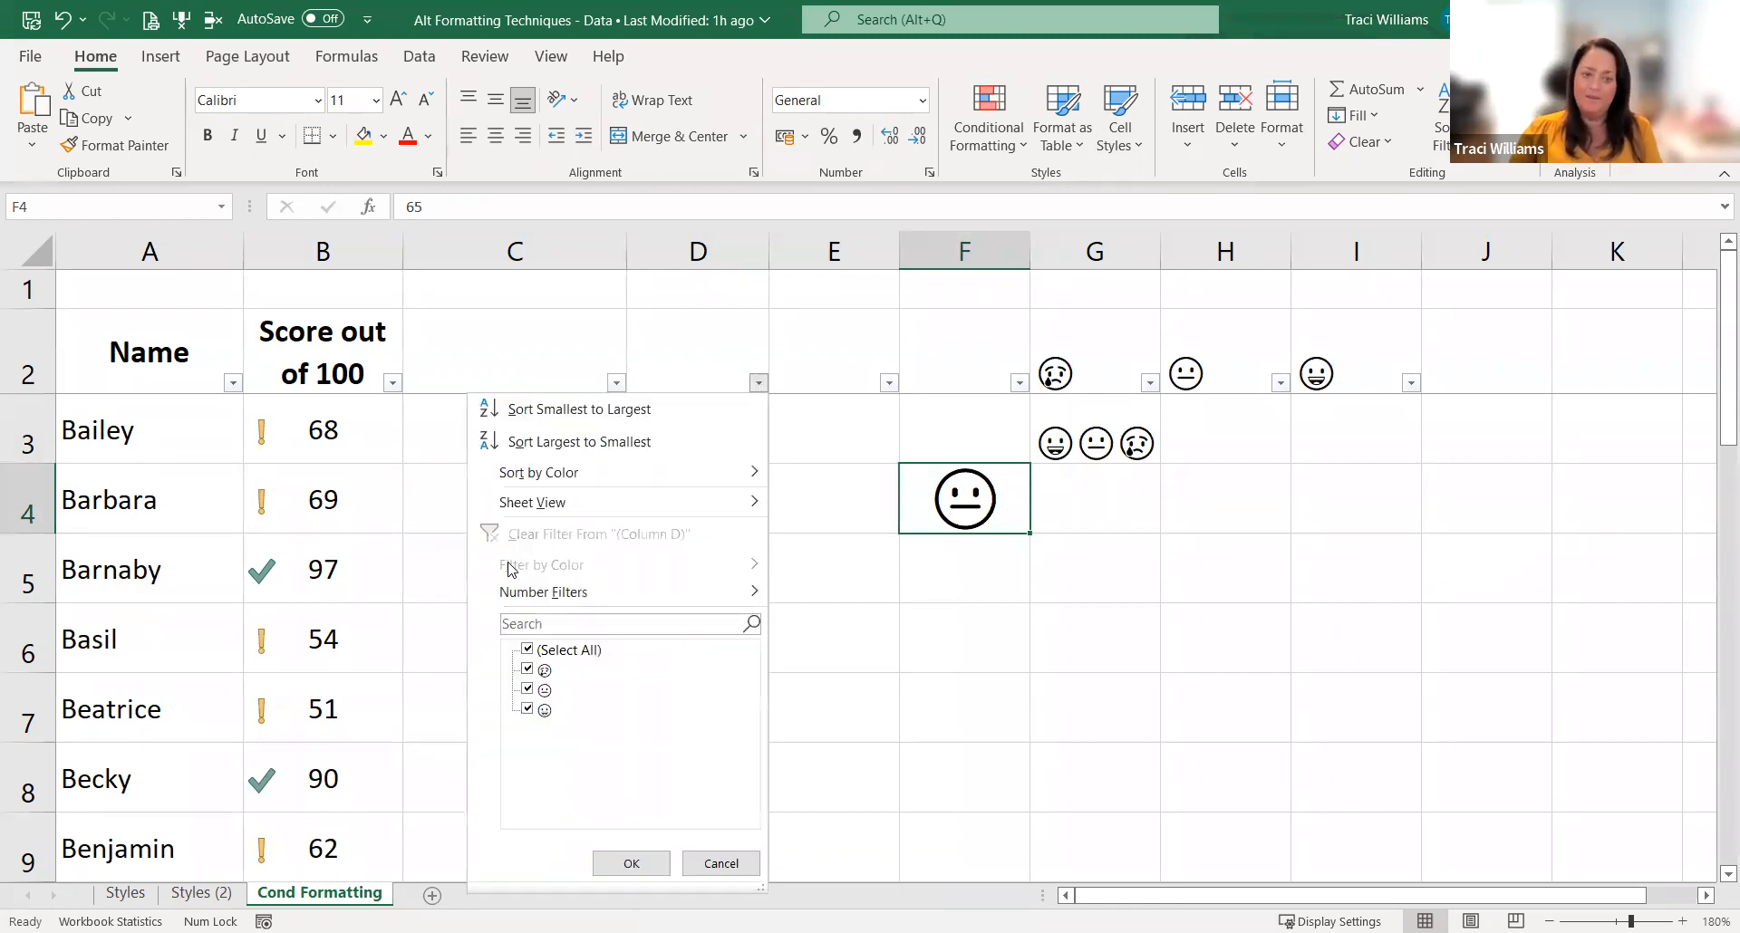
pyautogui.click(835, 601)
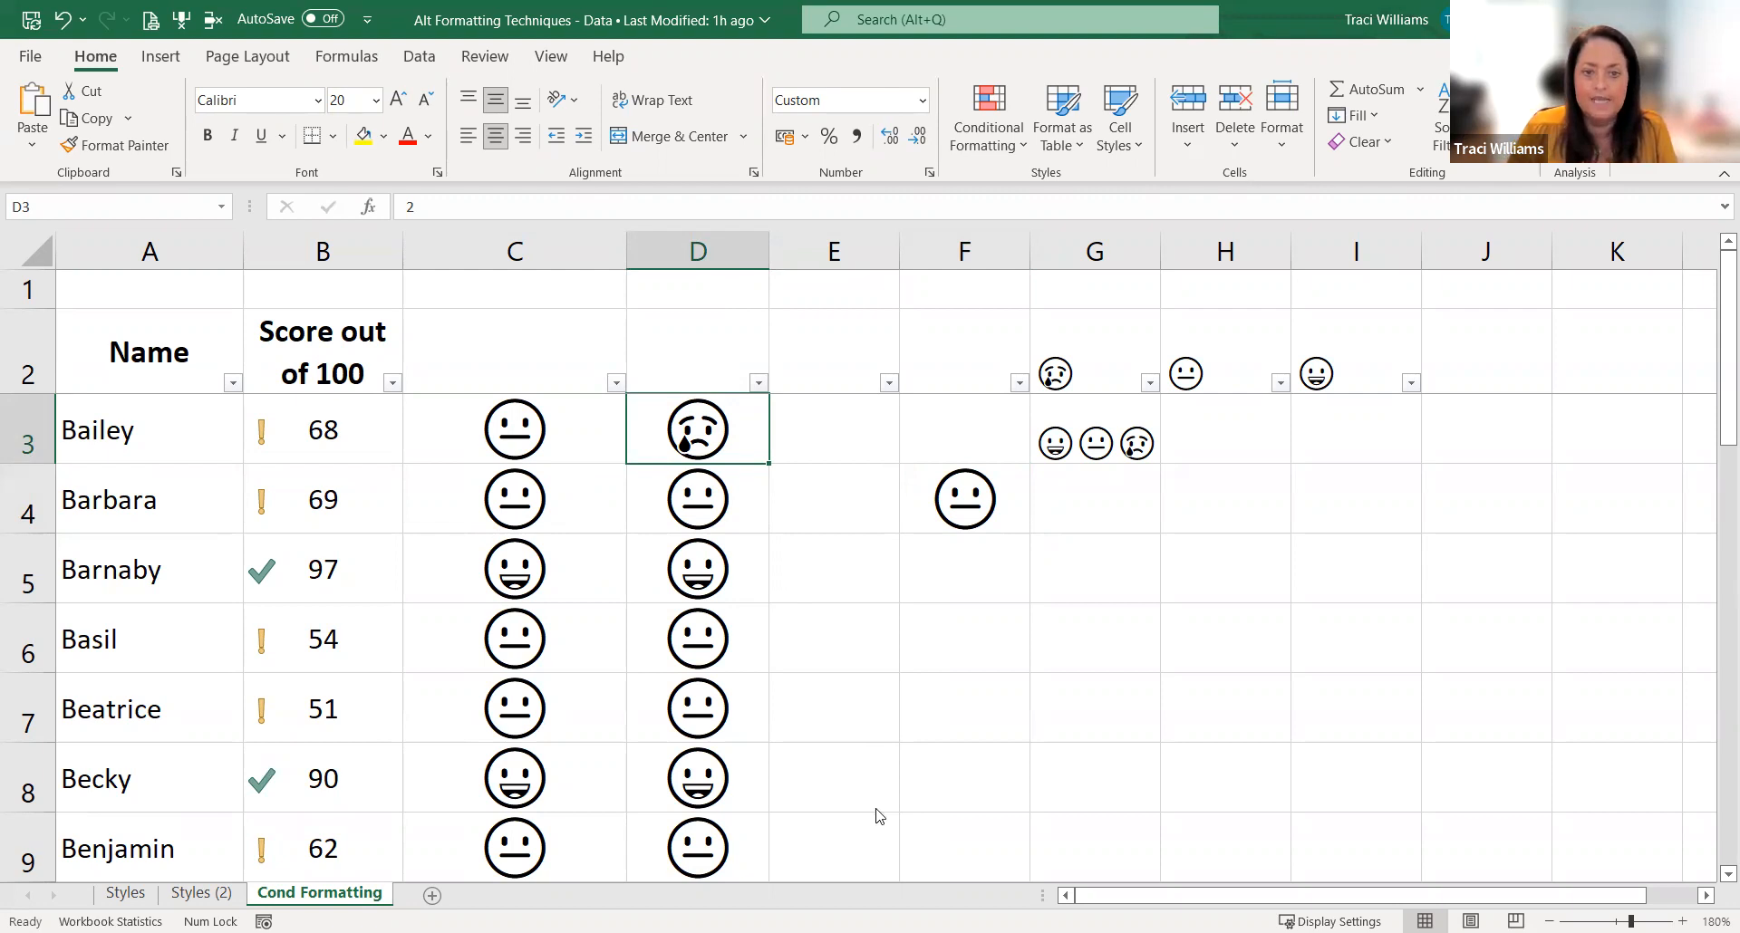
# Step: Edit the custom number format of D3, adding the colour code [Green] in front of the [>75] condition
pyautogui.hotkey('ctrl', '1')
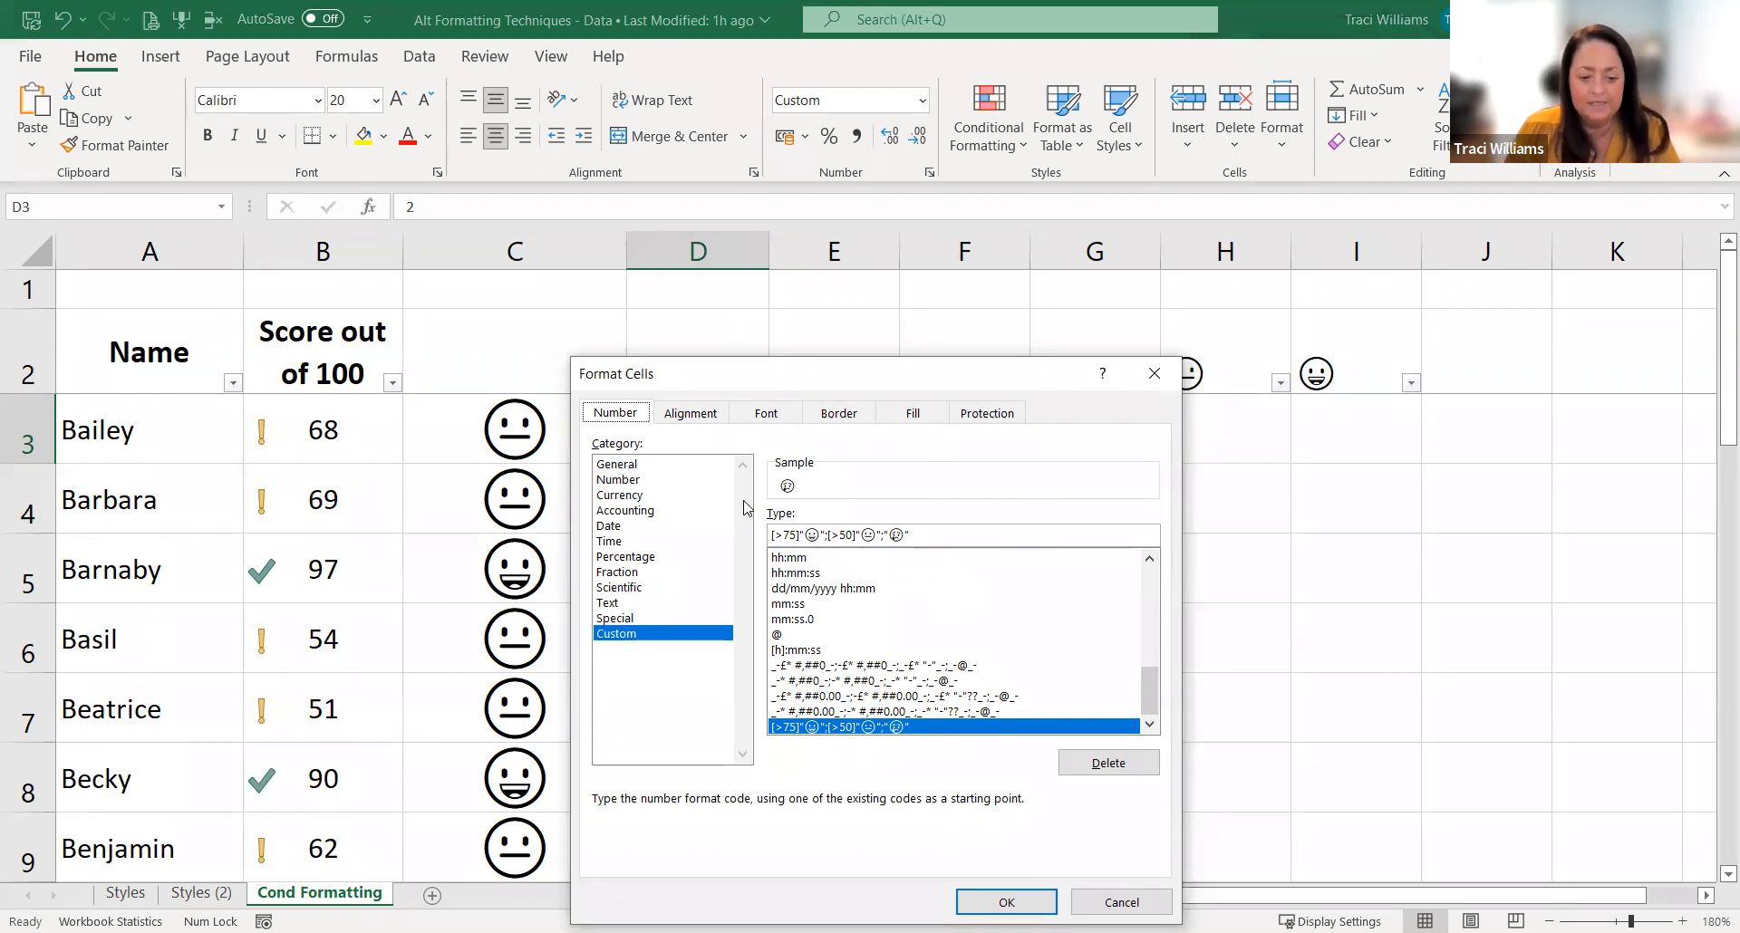
pyautogui.click(772, 535)
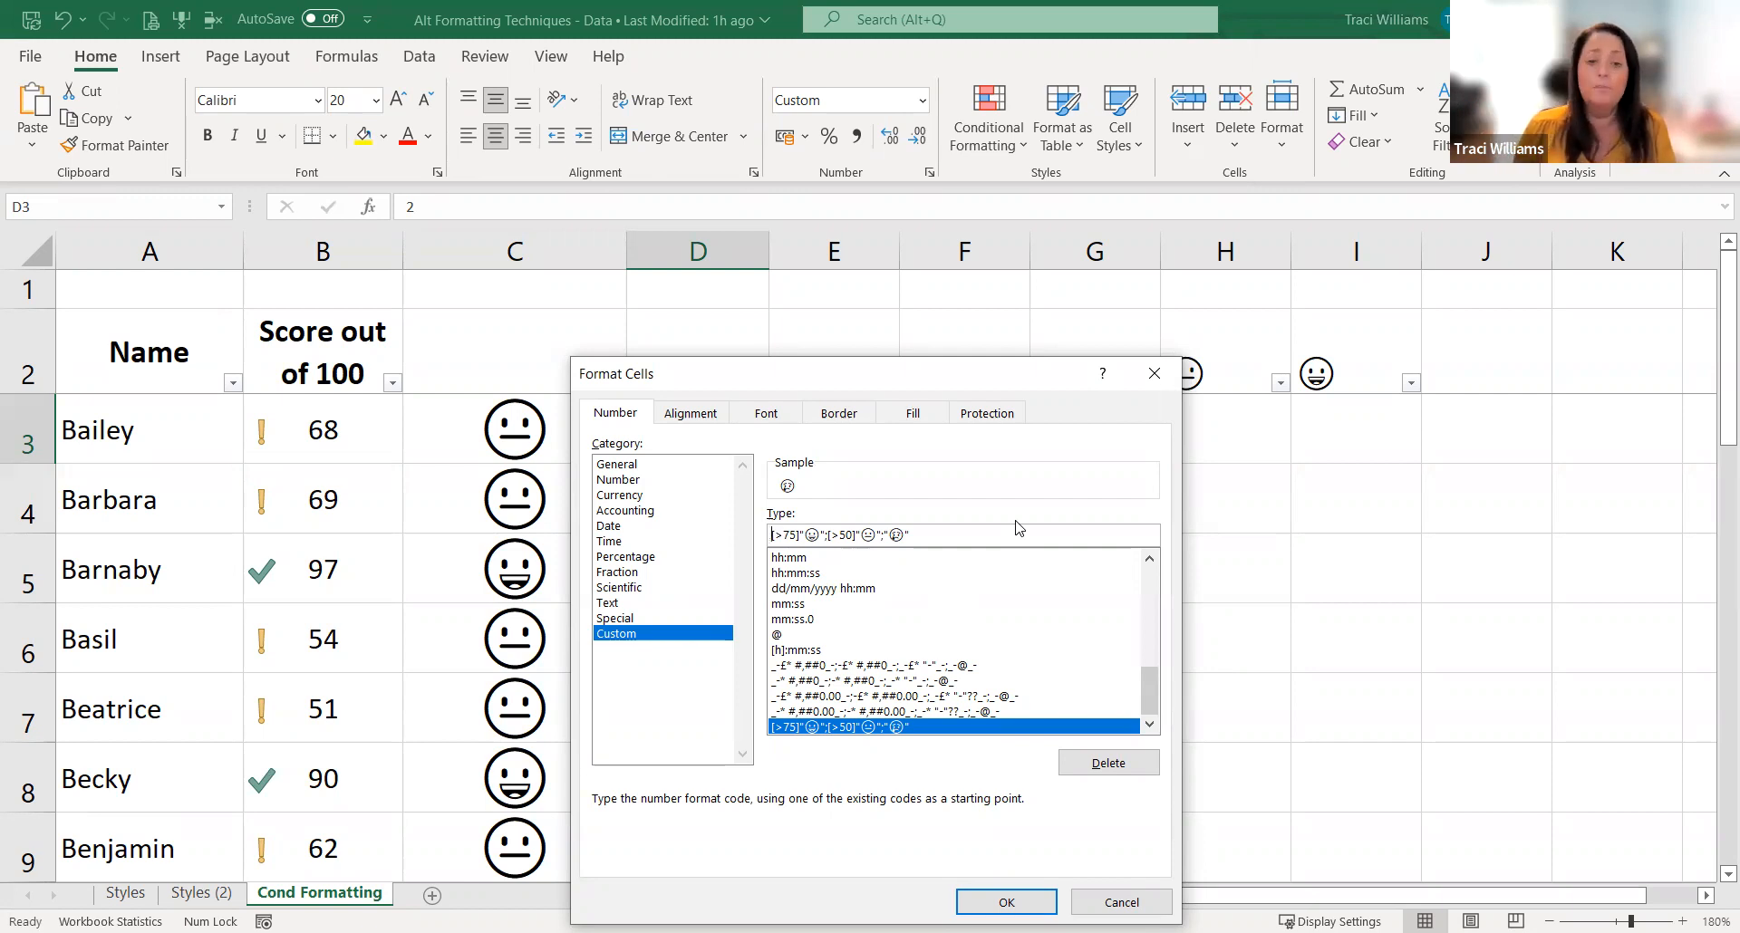
pyautogui.write('[Green')
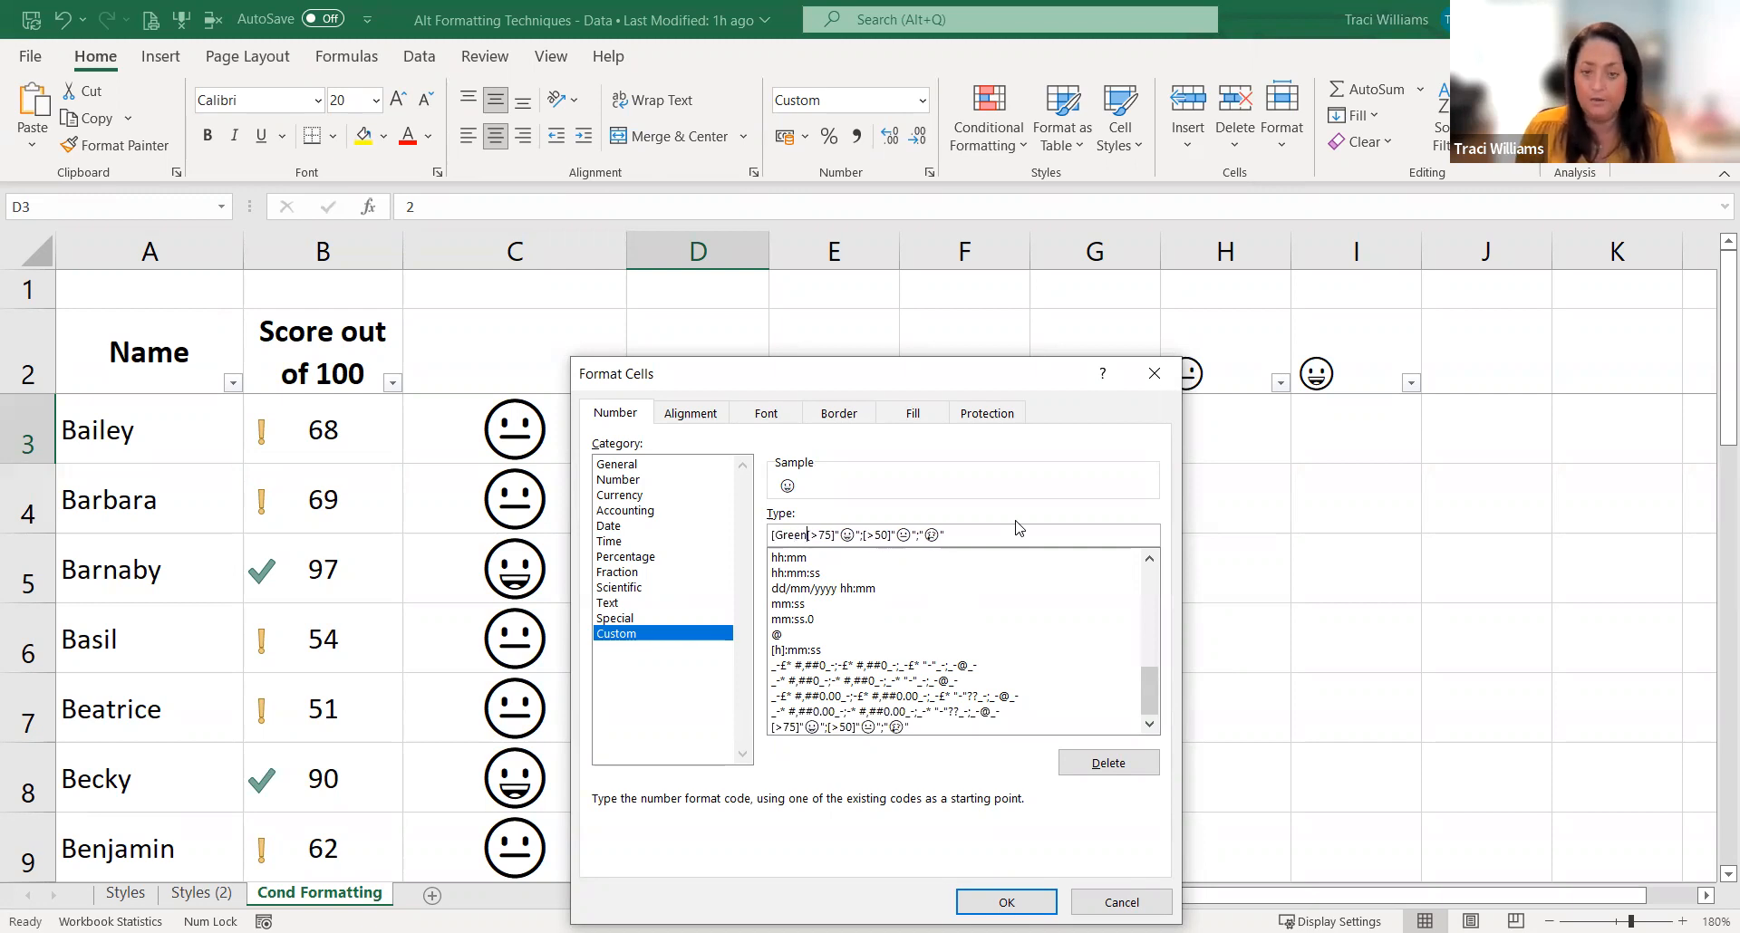
pyautogui.write(']')
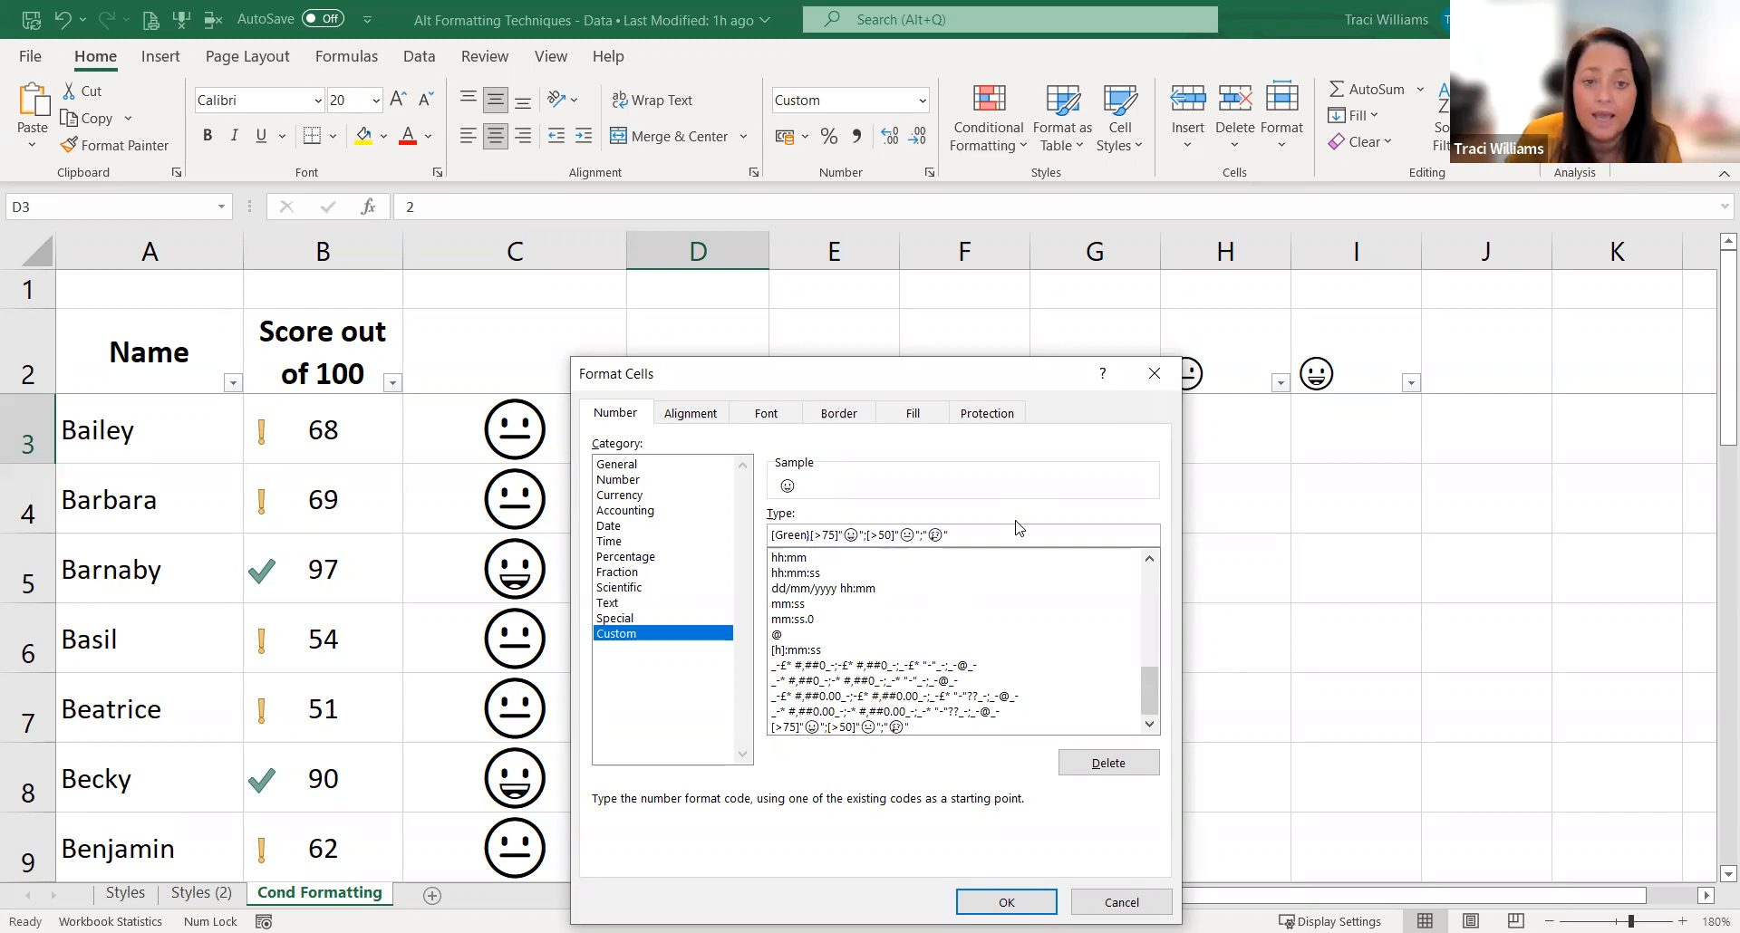
pyautogui.press('BackSpace')
pyautogui.write(']')
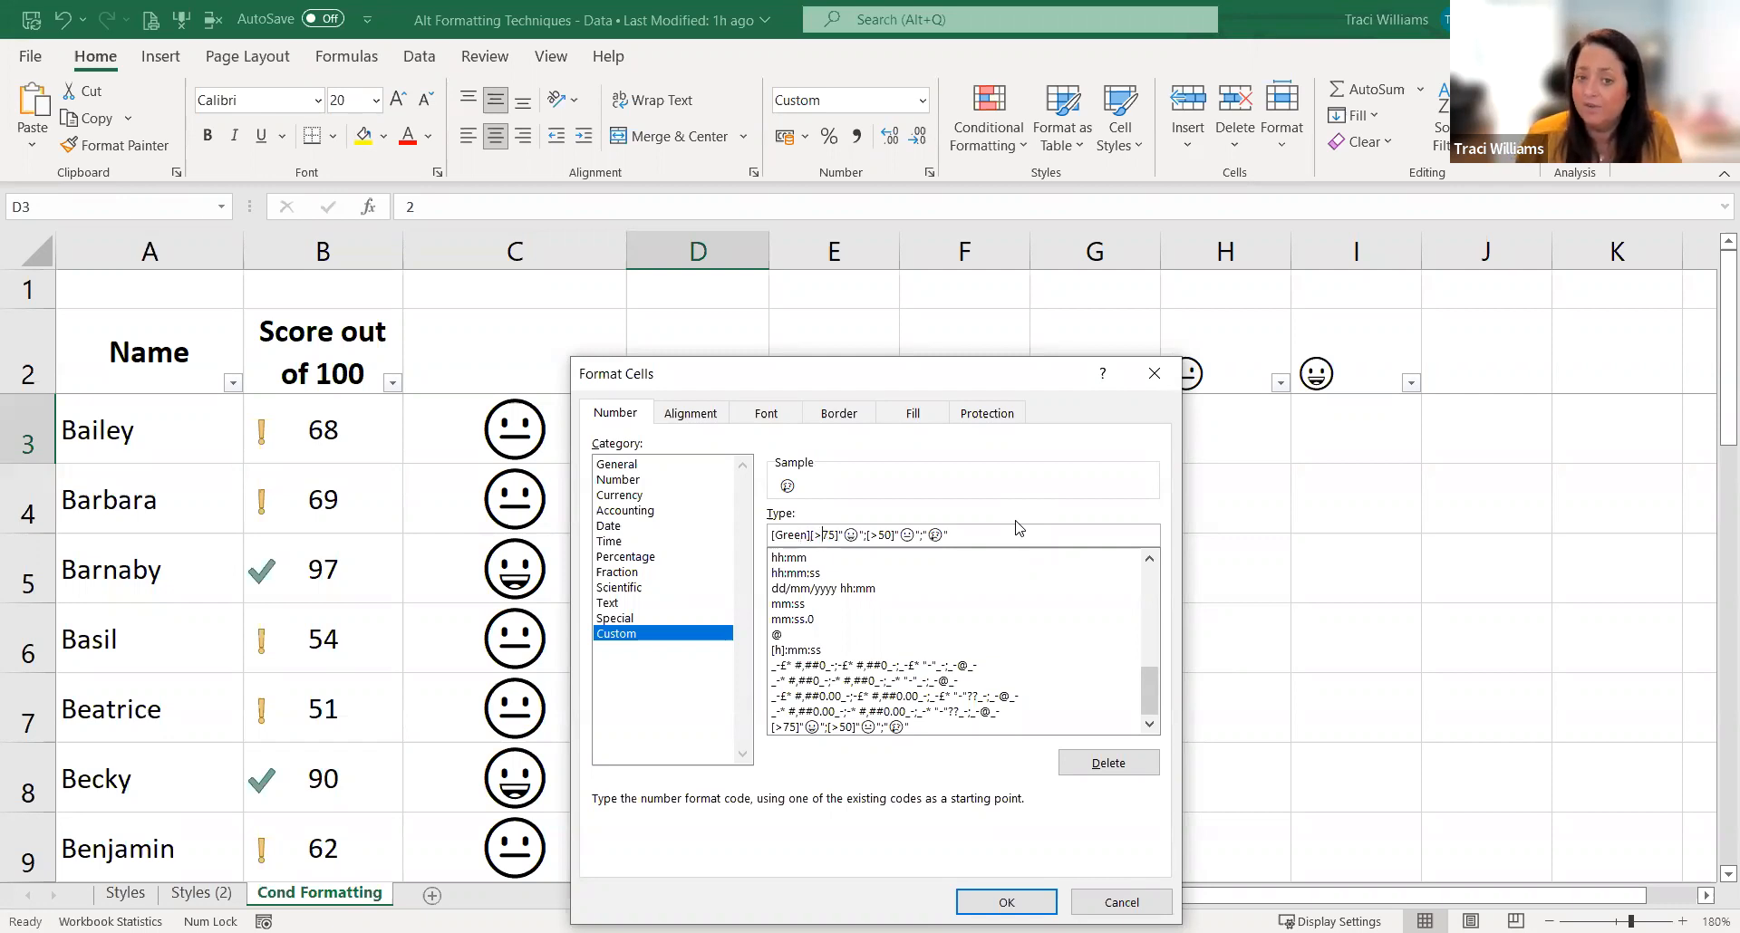
# Step: Add [Yellow] before the [>50] condition and [Red] before the crying emoji in the format code, and apply it to D3
pyautogui.press('Right')
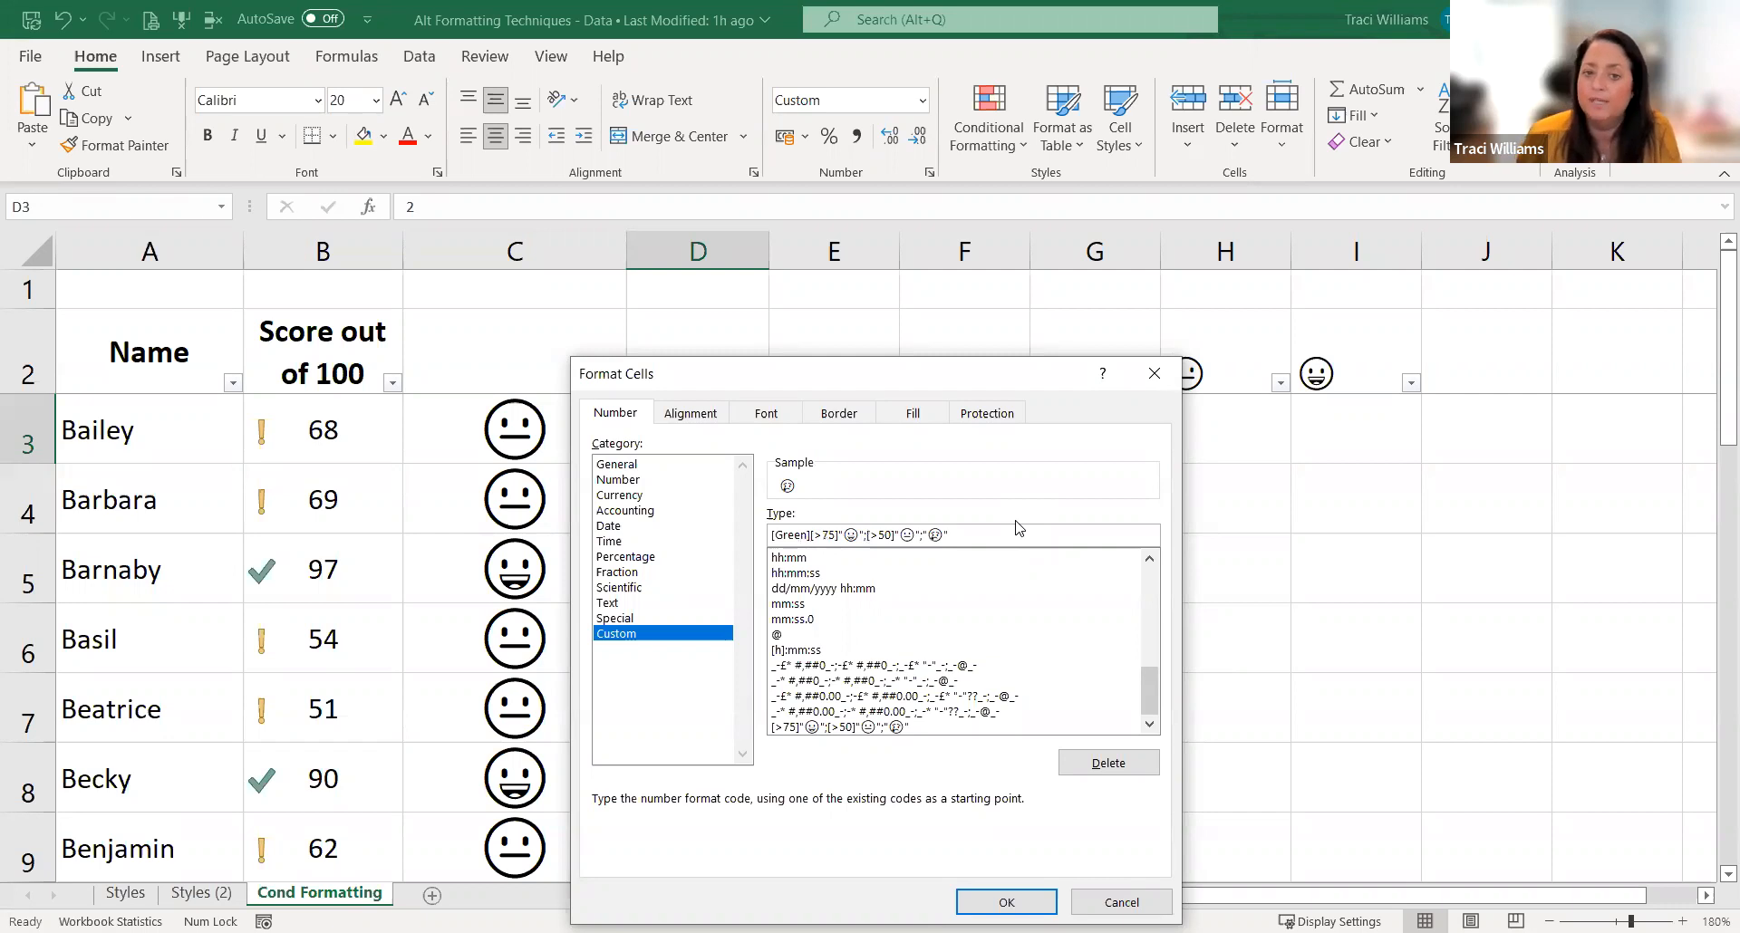
pyautogui.write('[')
pyautogui.write('Yellow')
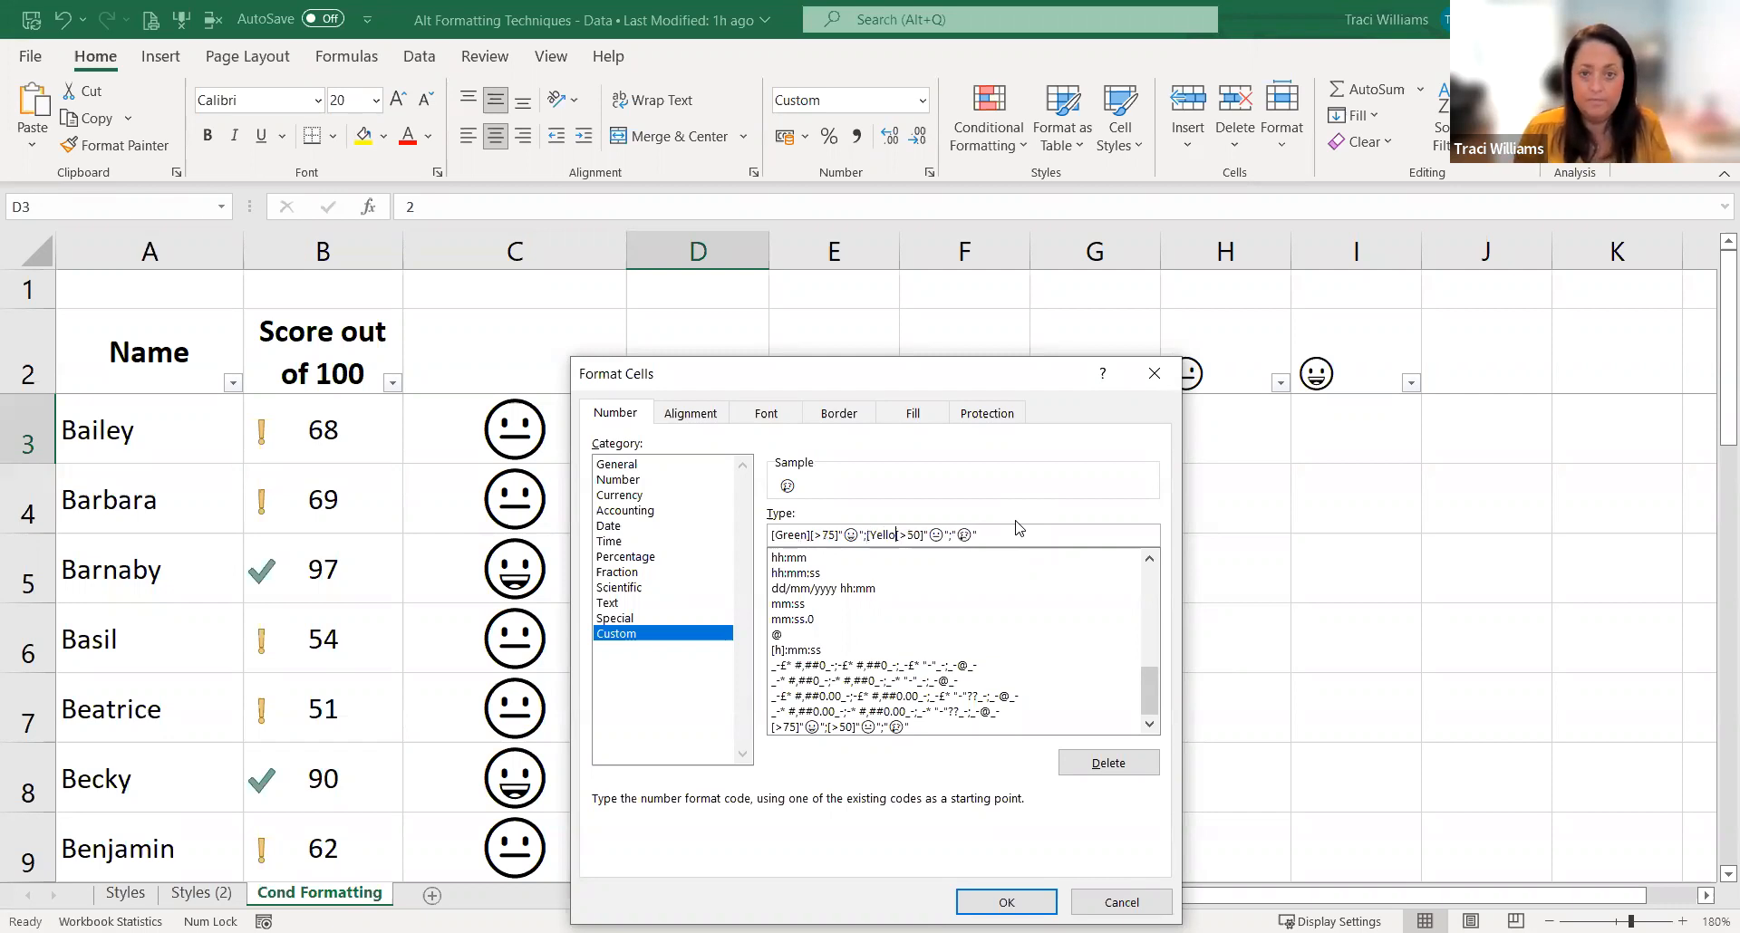
pyautogui.write(']')
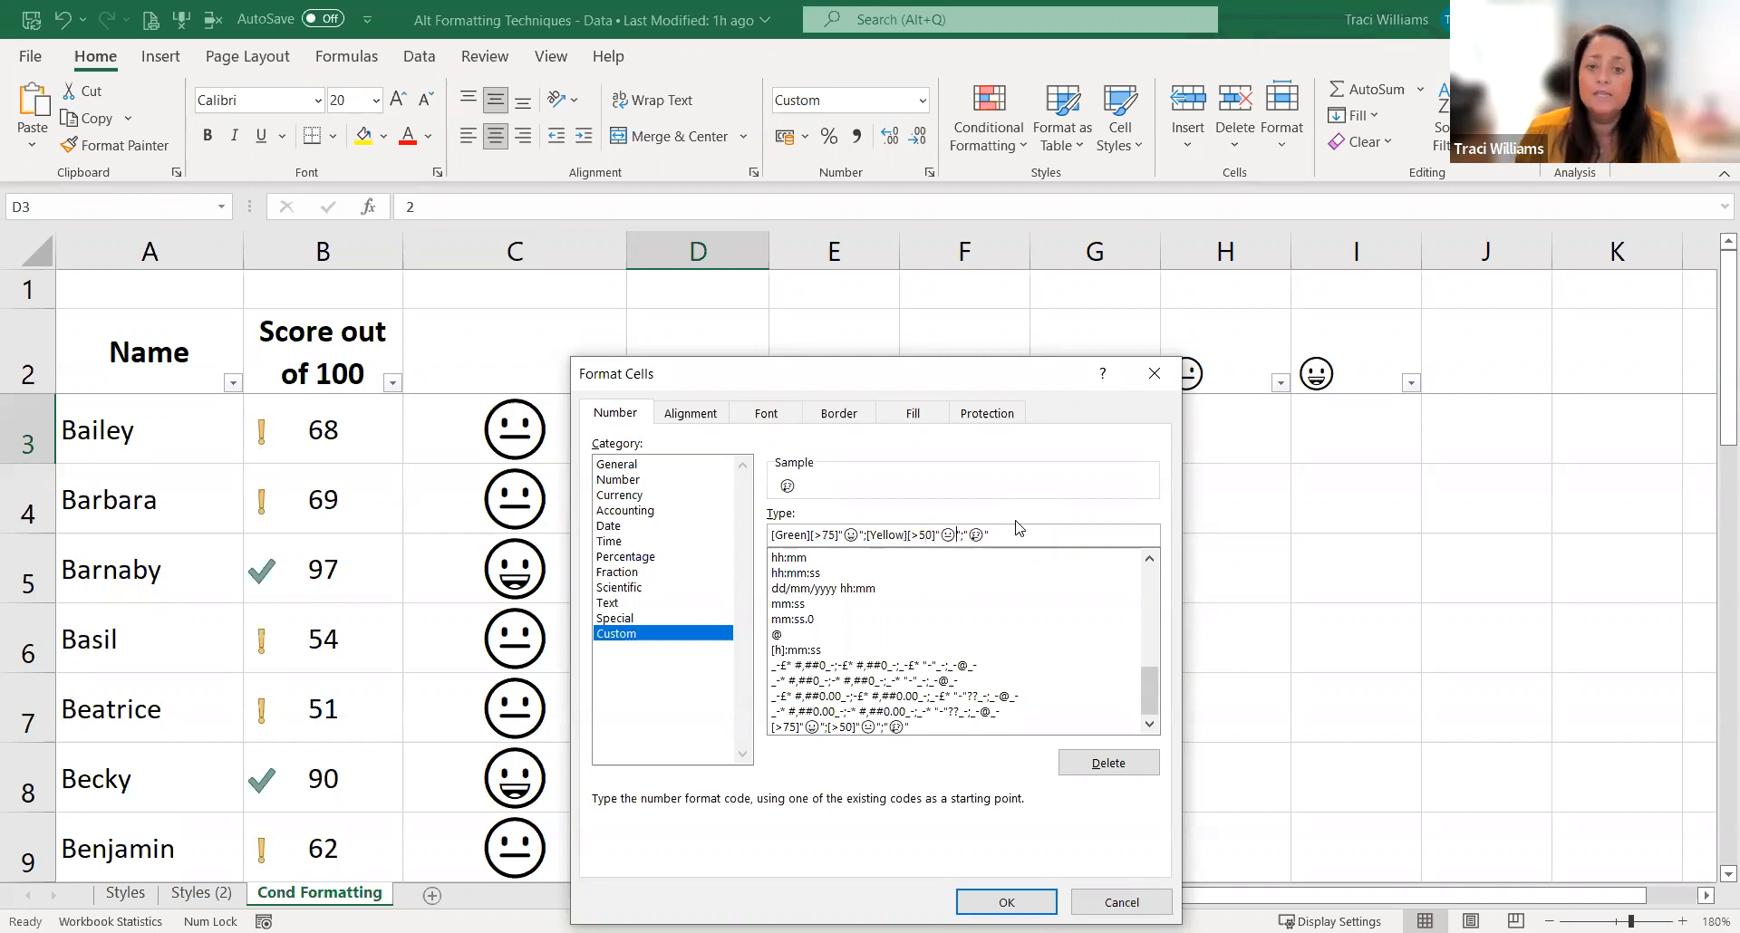
pyautogui.write('[>50]"😐";[red]')
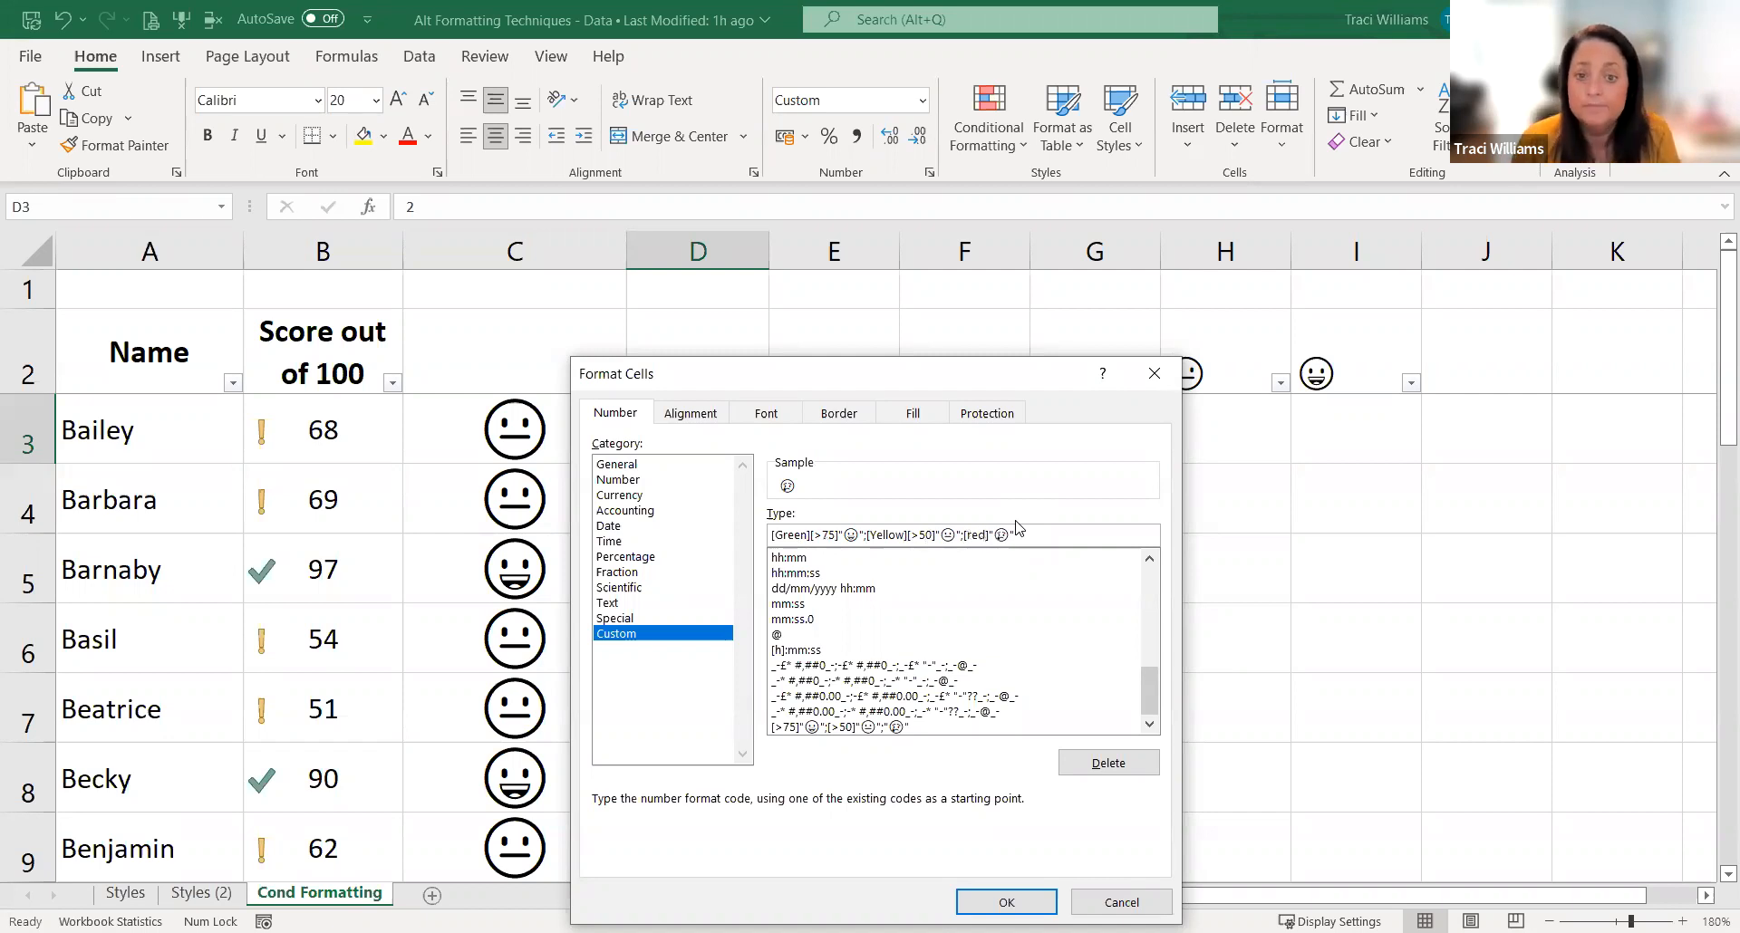
pyautogui.press('BackSpace')
pyautogui.write('R')
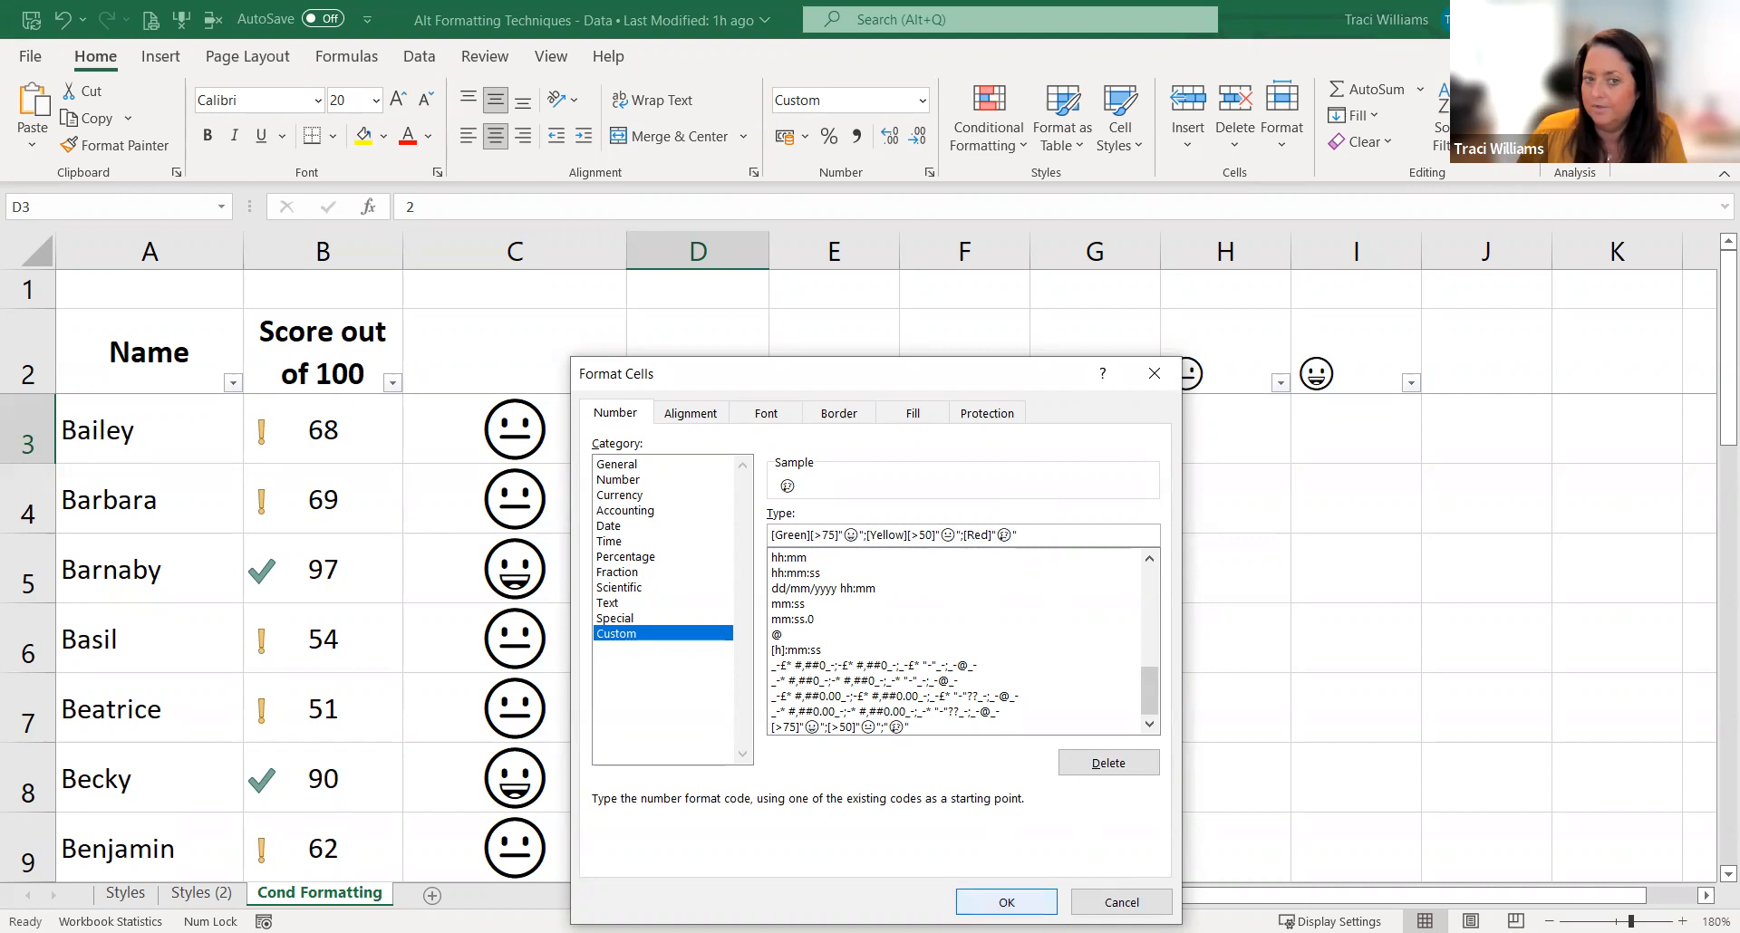
pyautogui.click(1005, 901)
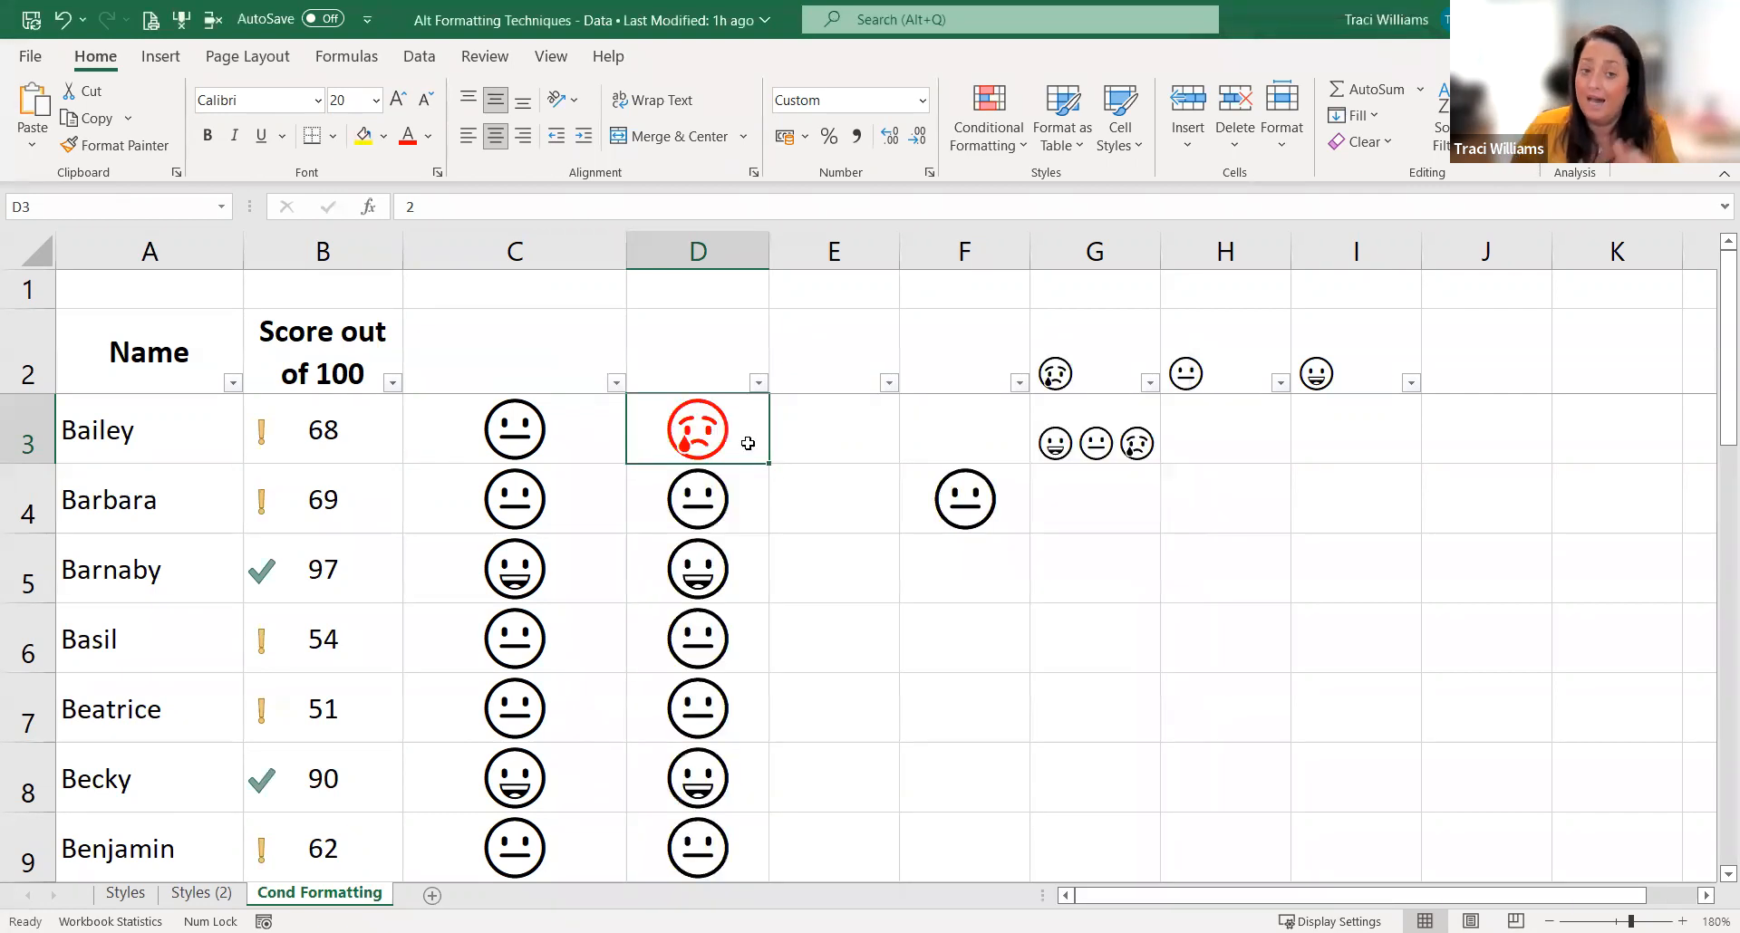
pyautogui.moveTo(718, 497); pyautogui.dragTo(725, 820)
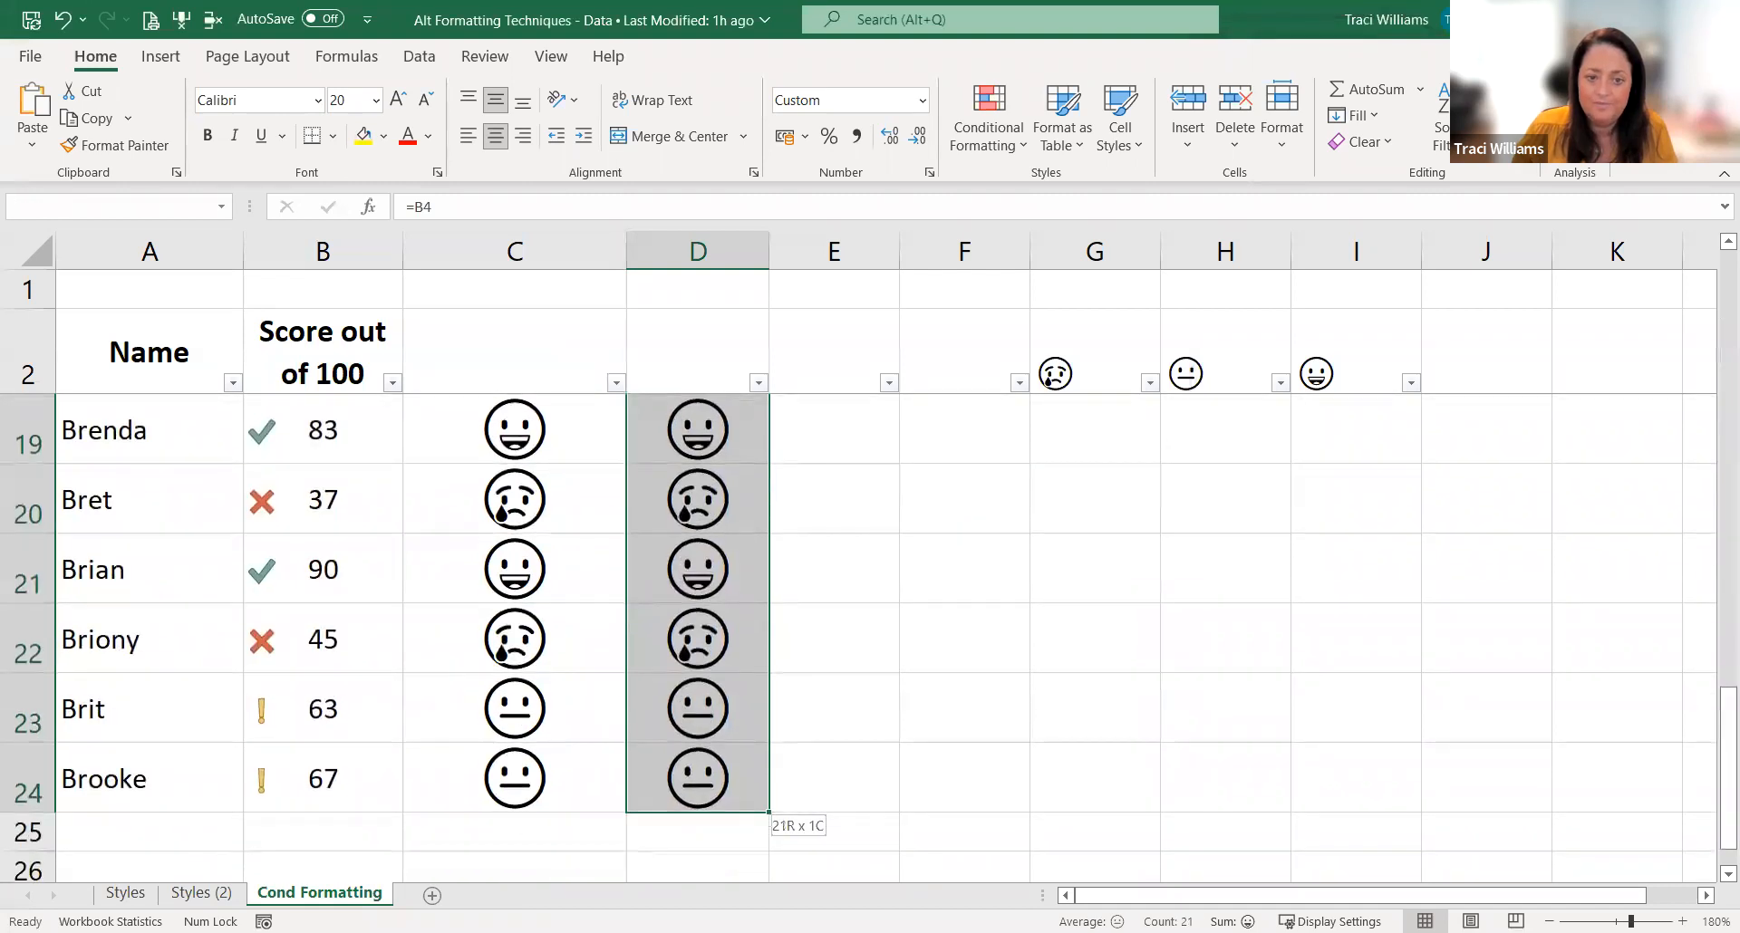
pyautogui.moveTo(913, 471); pyautogui.dragTo(902, 460)
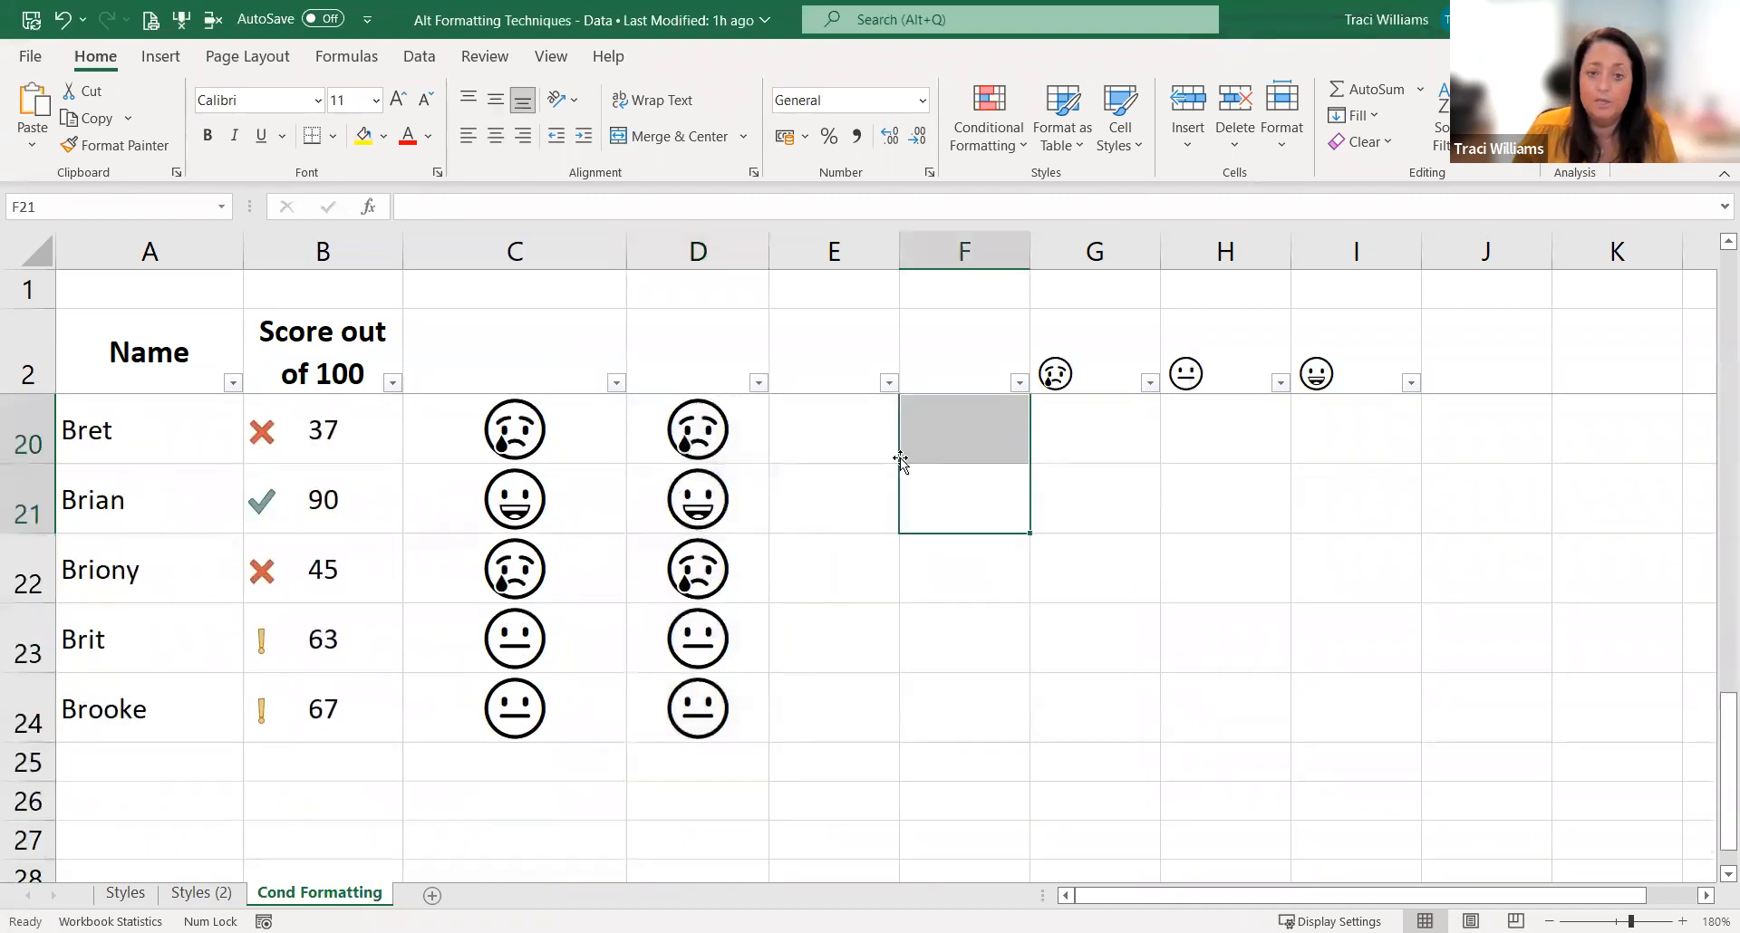
pyautogui.scroll(6, 900, 460)
# Step: Save the coloured formatting of D3 as a new cell style named "emoji colour"
pyautogui.click(761, 436)
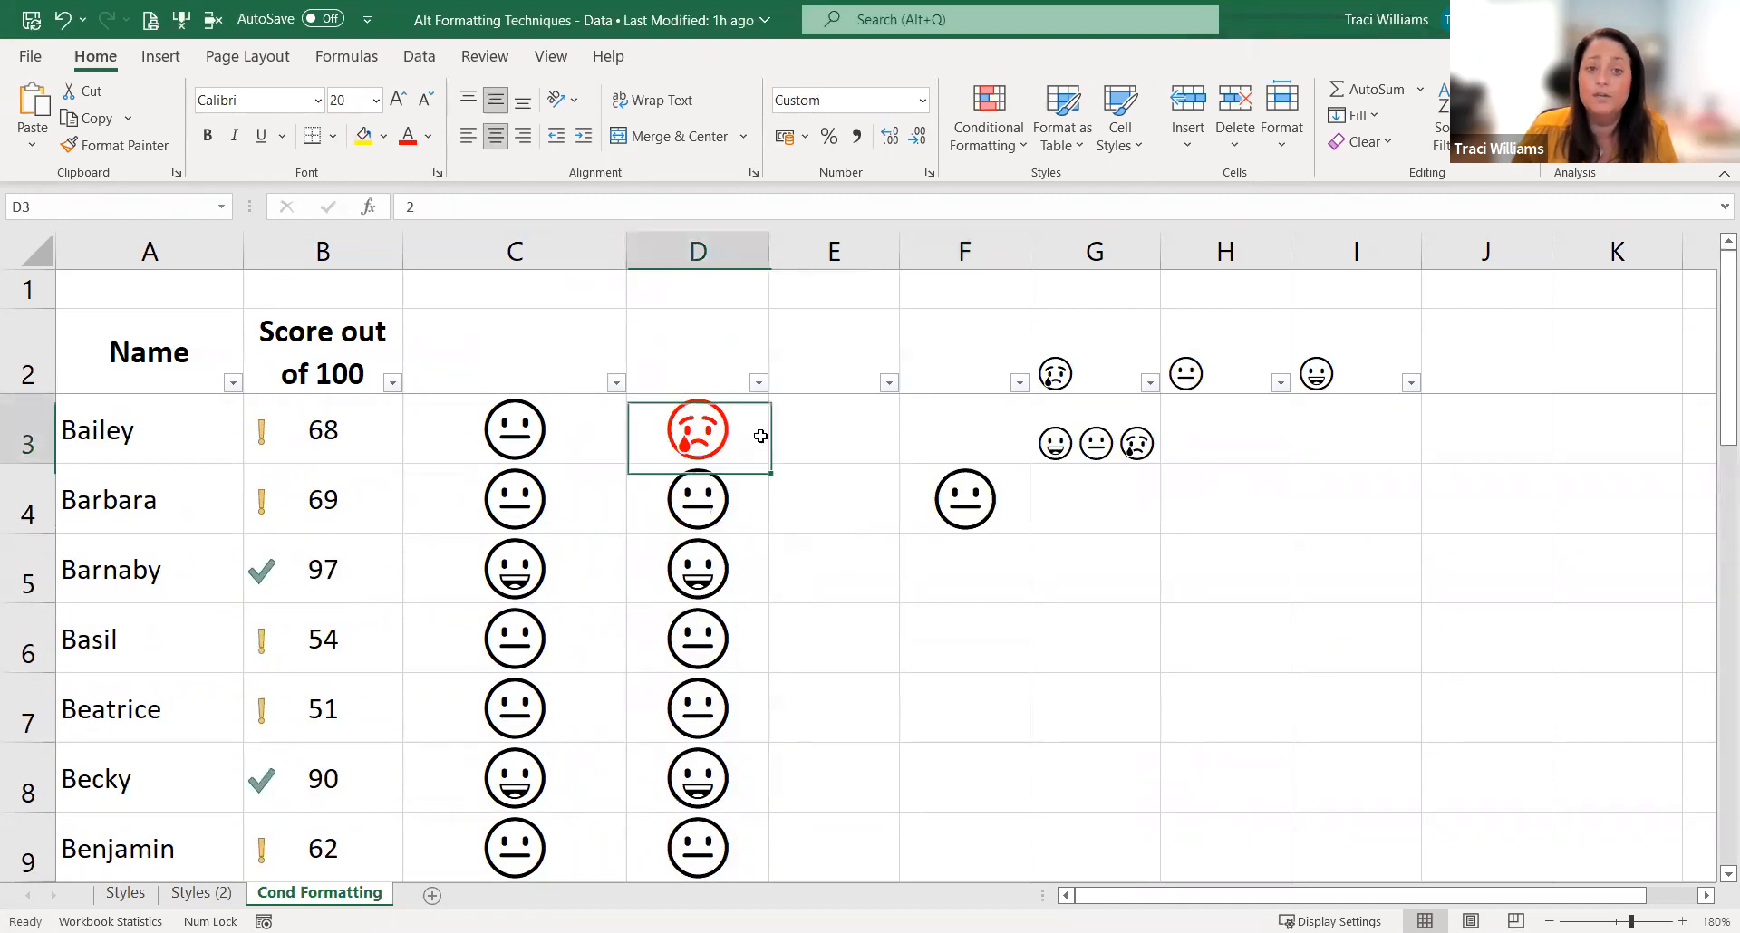
pyautogui.click(1122, 150)
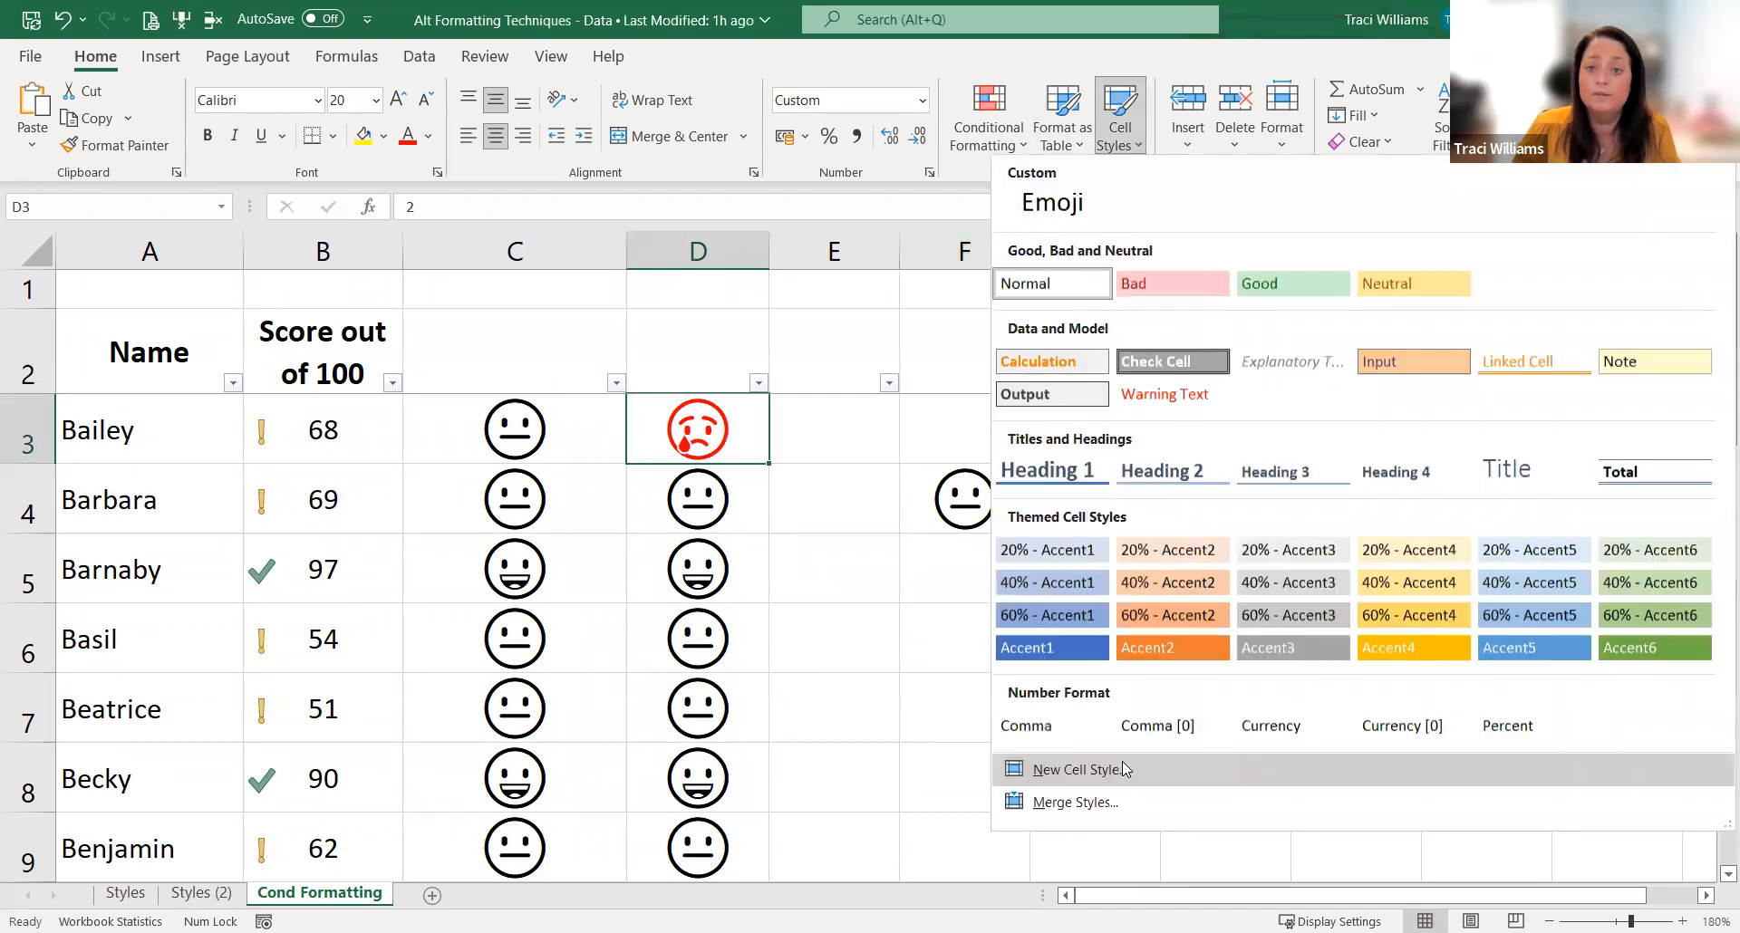
pyautogui.click(1123, 769)
pyautogui.click(859, 322)
pyautogui.press('BackSpace')
pyautogui.press('BackSpace')
pyautogui.press('BackSpace')
pyautogui.press('BackSpace')
pyautogui.press('BackSpace')
pyautogui.press('BackSpace')
pyautogui.press('BackSpace')
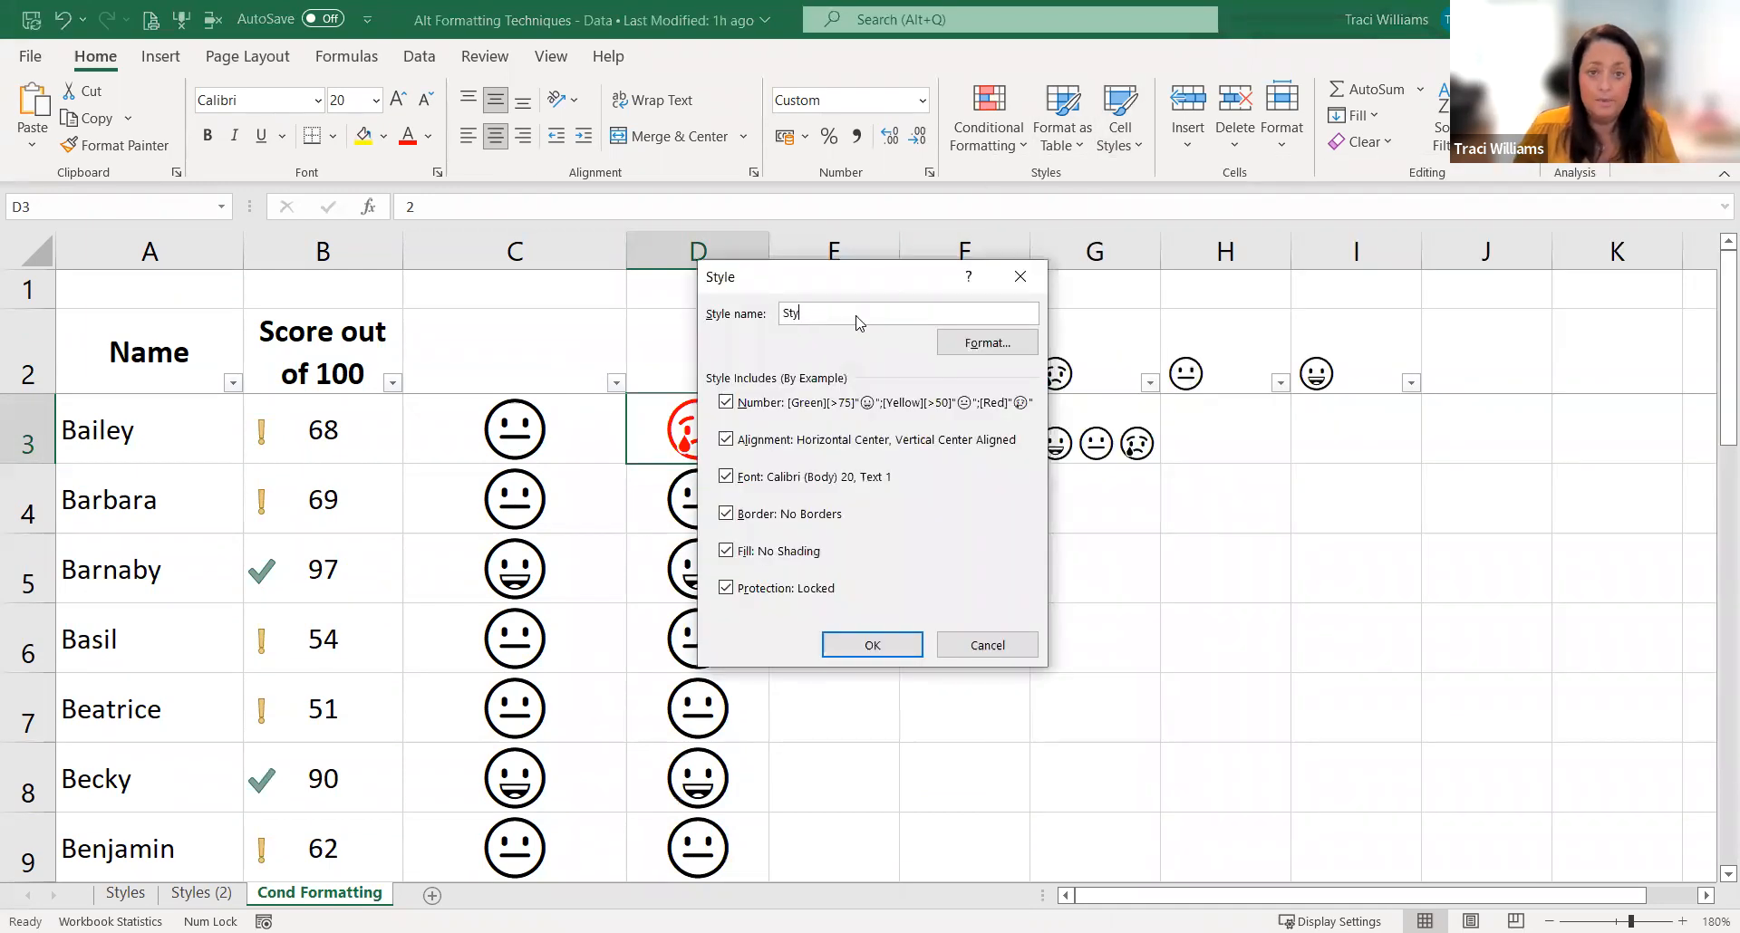
pyautogui.write('emoji')
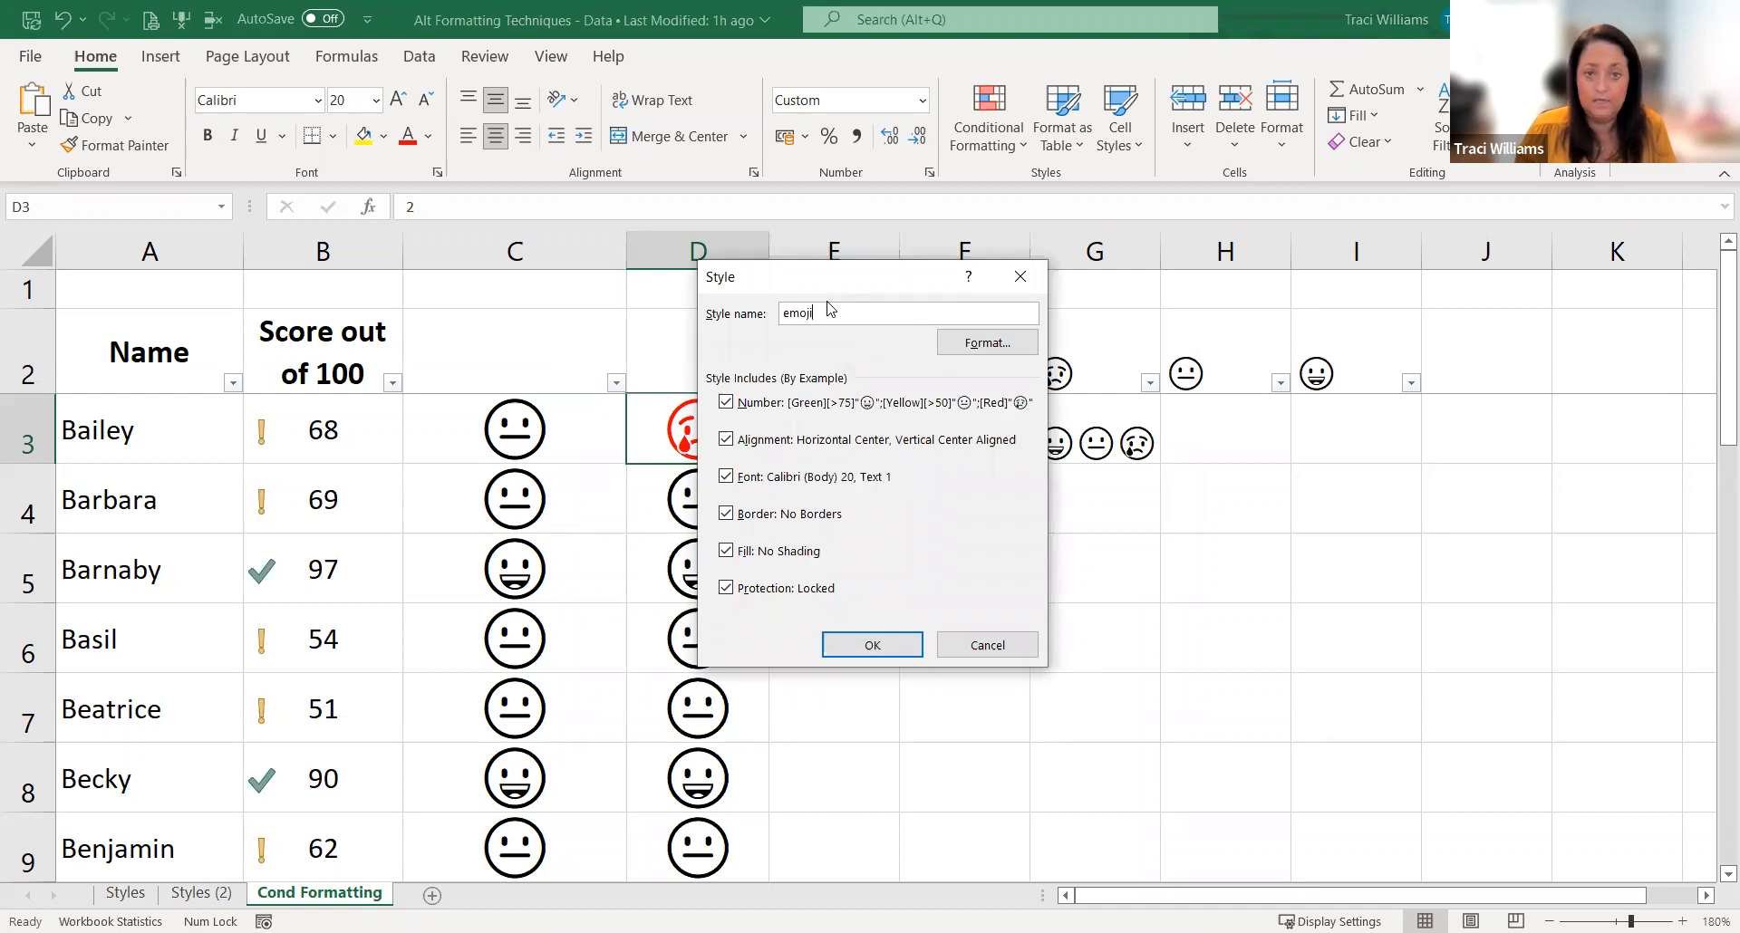
pyautogui.write(' colour')
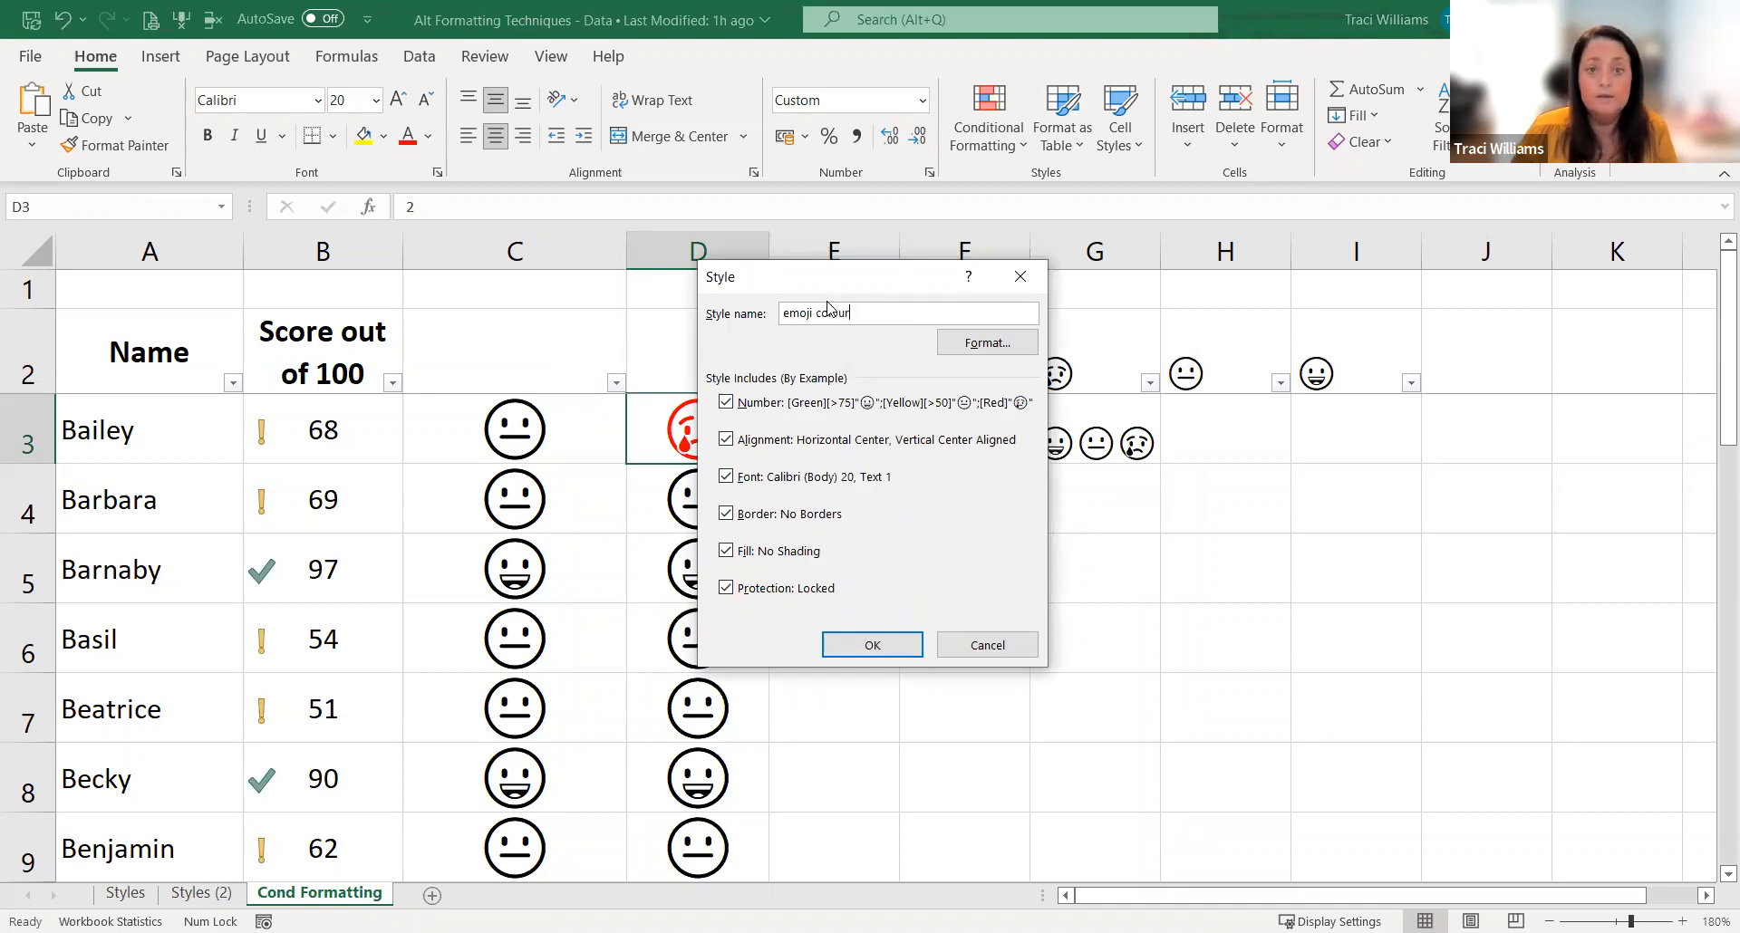
pyautogui.click(873, 647)
# Step: Apply the "emoji colour" cell style to D4:D24
pyautogui.click(730, 509)
pyautogui.press('End')
pyautogui.hotkey('shift', 'Down')
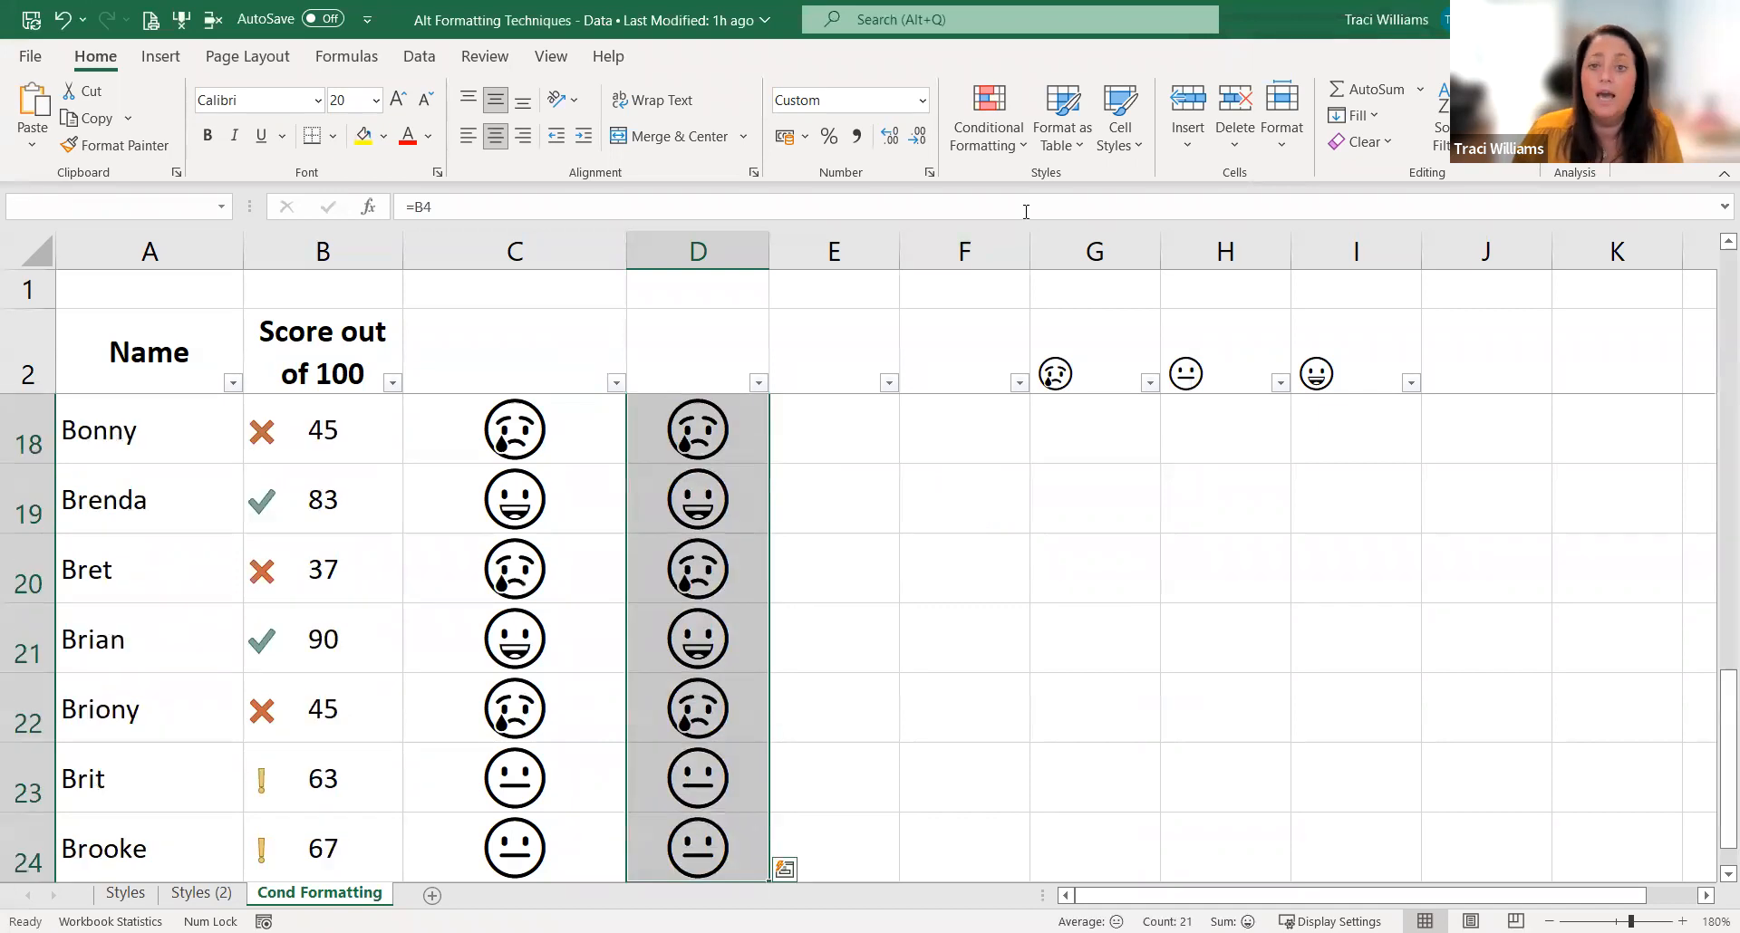
pyautogui.click(1128, 143)
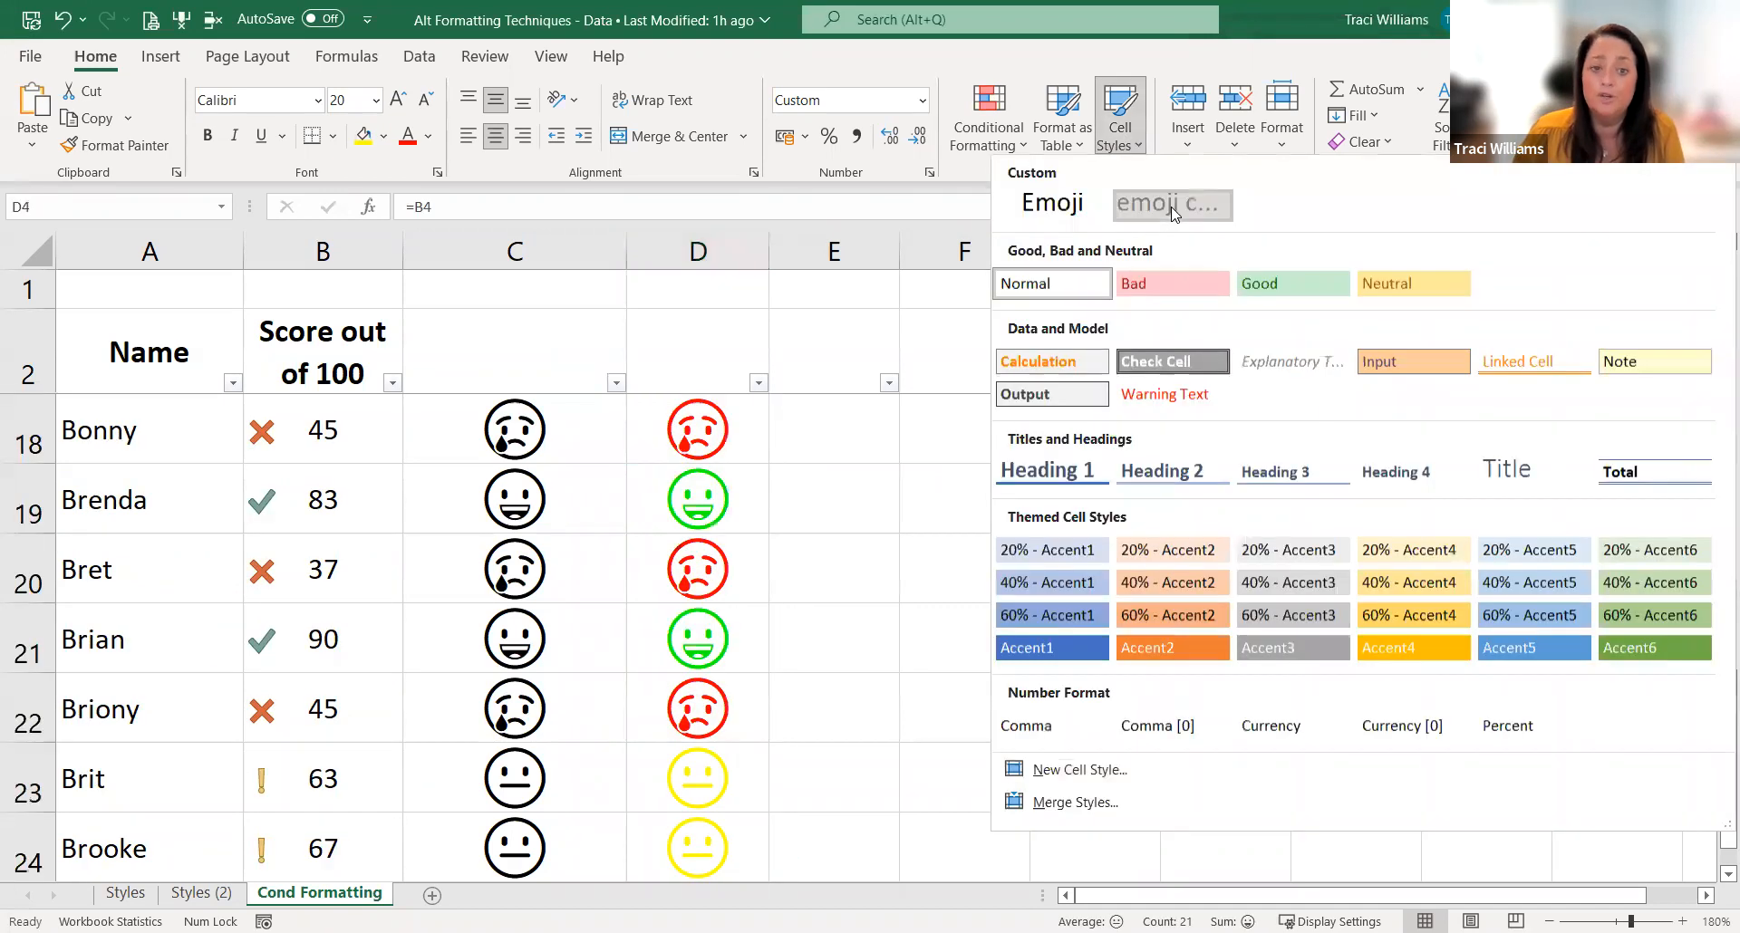
pyautogui.click(1171, 209)
# Step: Examine the emoji colours in the cells at the start of column D against the scores
pyautogui.press('Up')
pyautogui.press('Up')
pyautogui.press('Down')
pyautogui.press('Down')
pyautogui.press('Down')
pyautogui.press('Down')
pyautogui.press('Down')
pyautogui.press('Down')
pyautogui.press('Down')
pyautogui.press('Up')
pyautogui.press('Up')
pyautogui.press('Up')
pyautogui.press('Up')
pyautogui.press('Up')
pyautogui.press('Up')
pyautogui.press('Up')
pyautogui.press('Down')
pyautogui.press('Down')
pyautogui.press('Down')
pyautogui.press('Down')
pyautogui.press('Down')
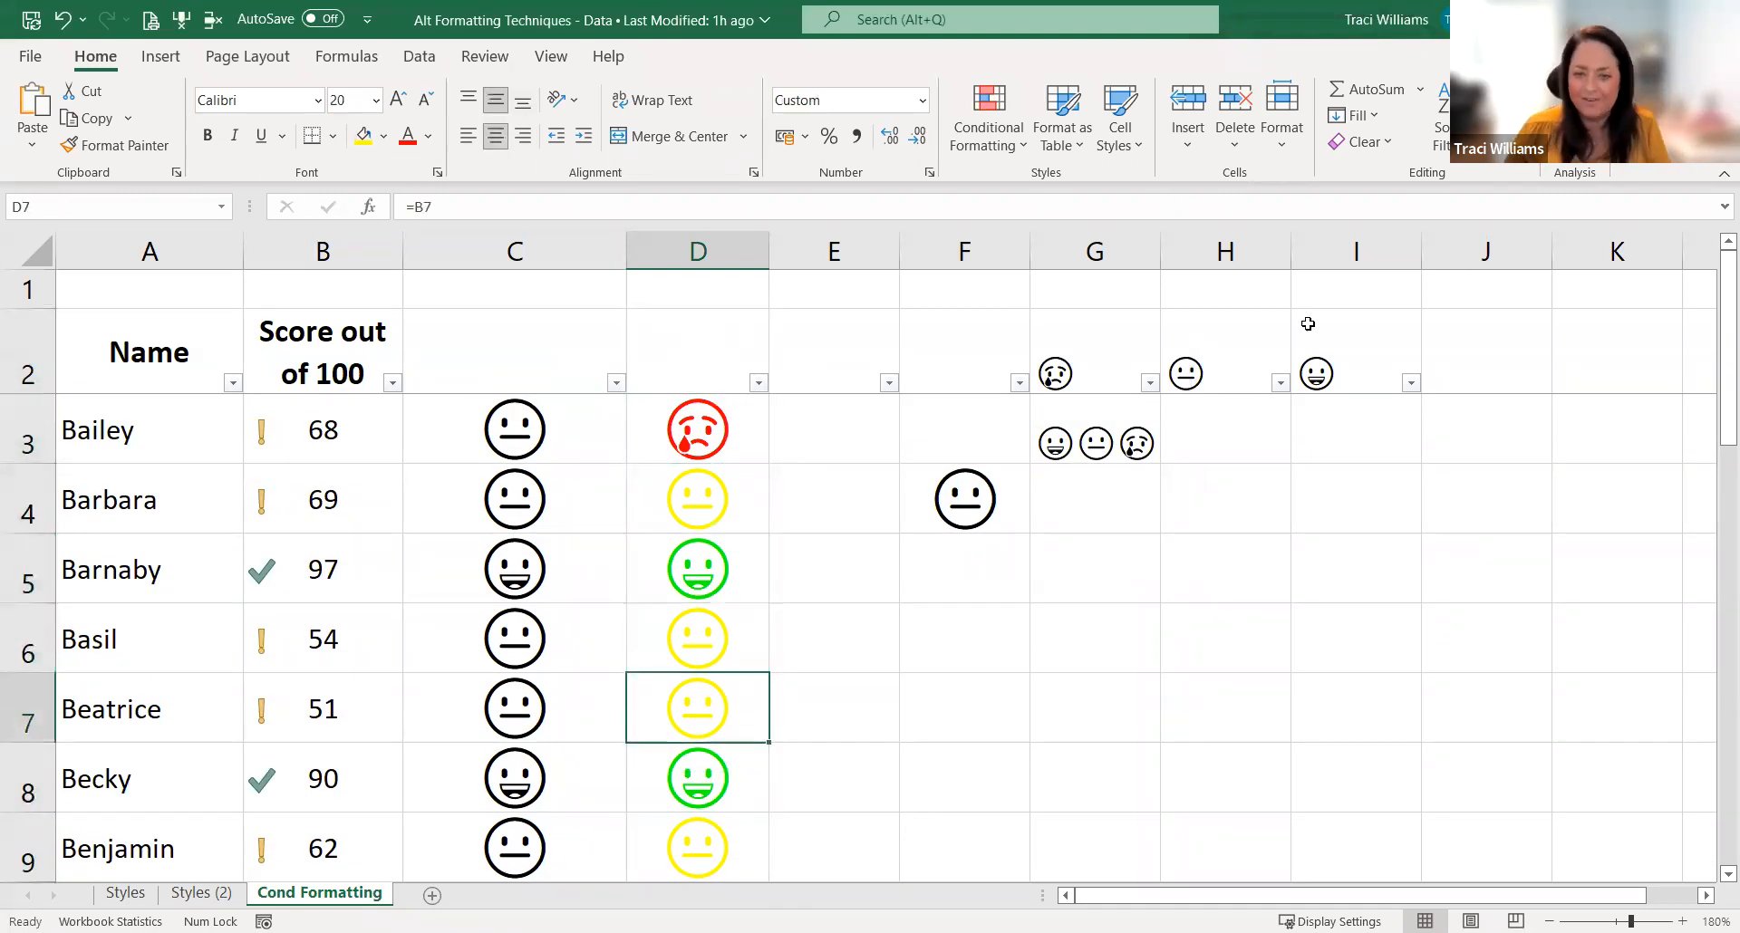
pyautogui.click(1112, 582)
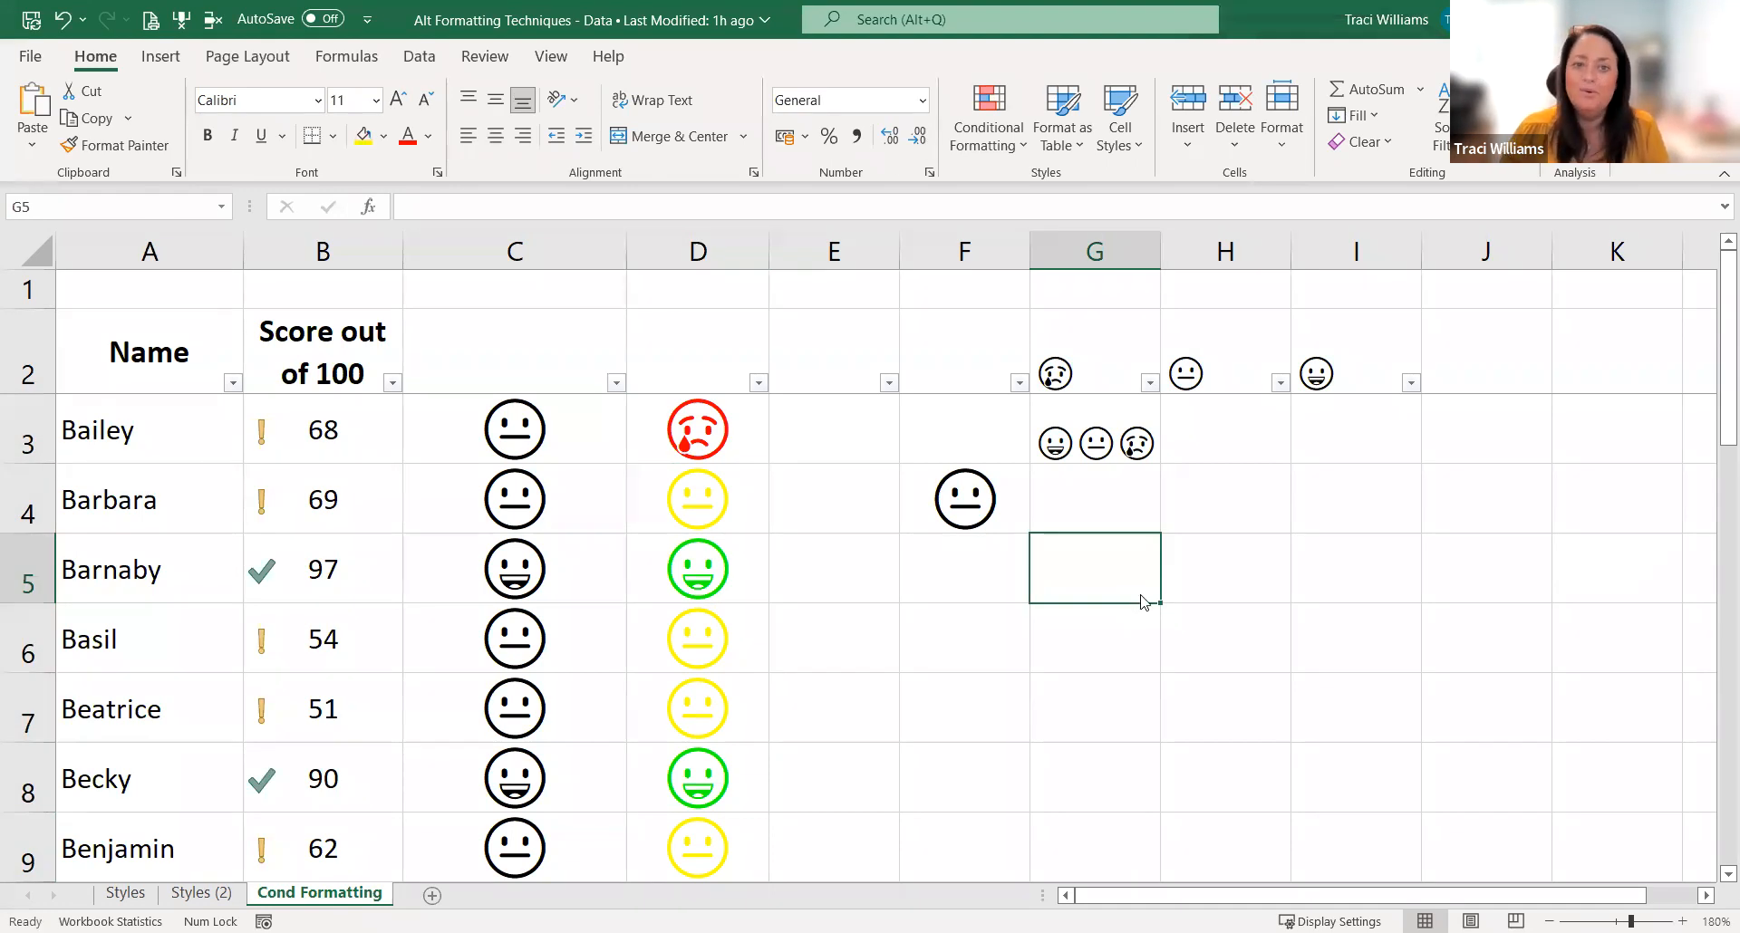
pyautogui.press('Left')
pyautogui.press('Left')
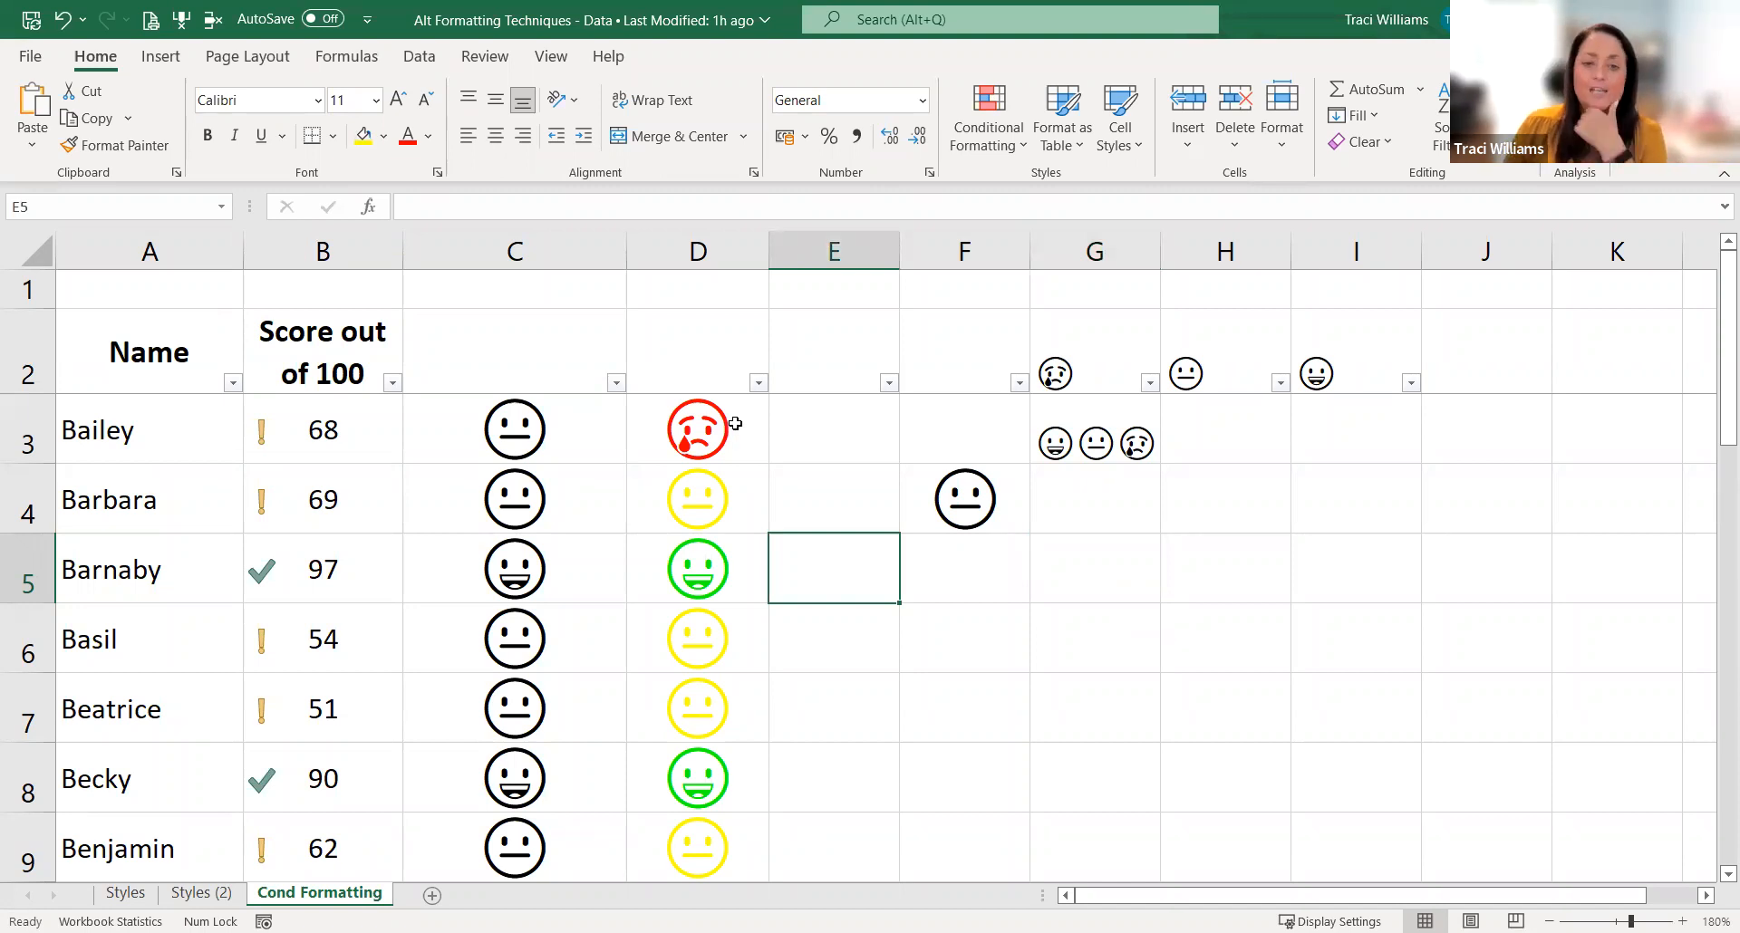
# Step: Paste the three copied emojis from the clipboard into D3 and end the paste
pyautogui.click(729, 432)
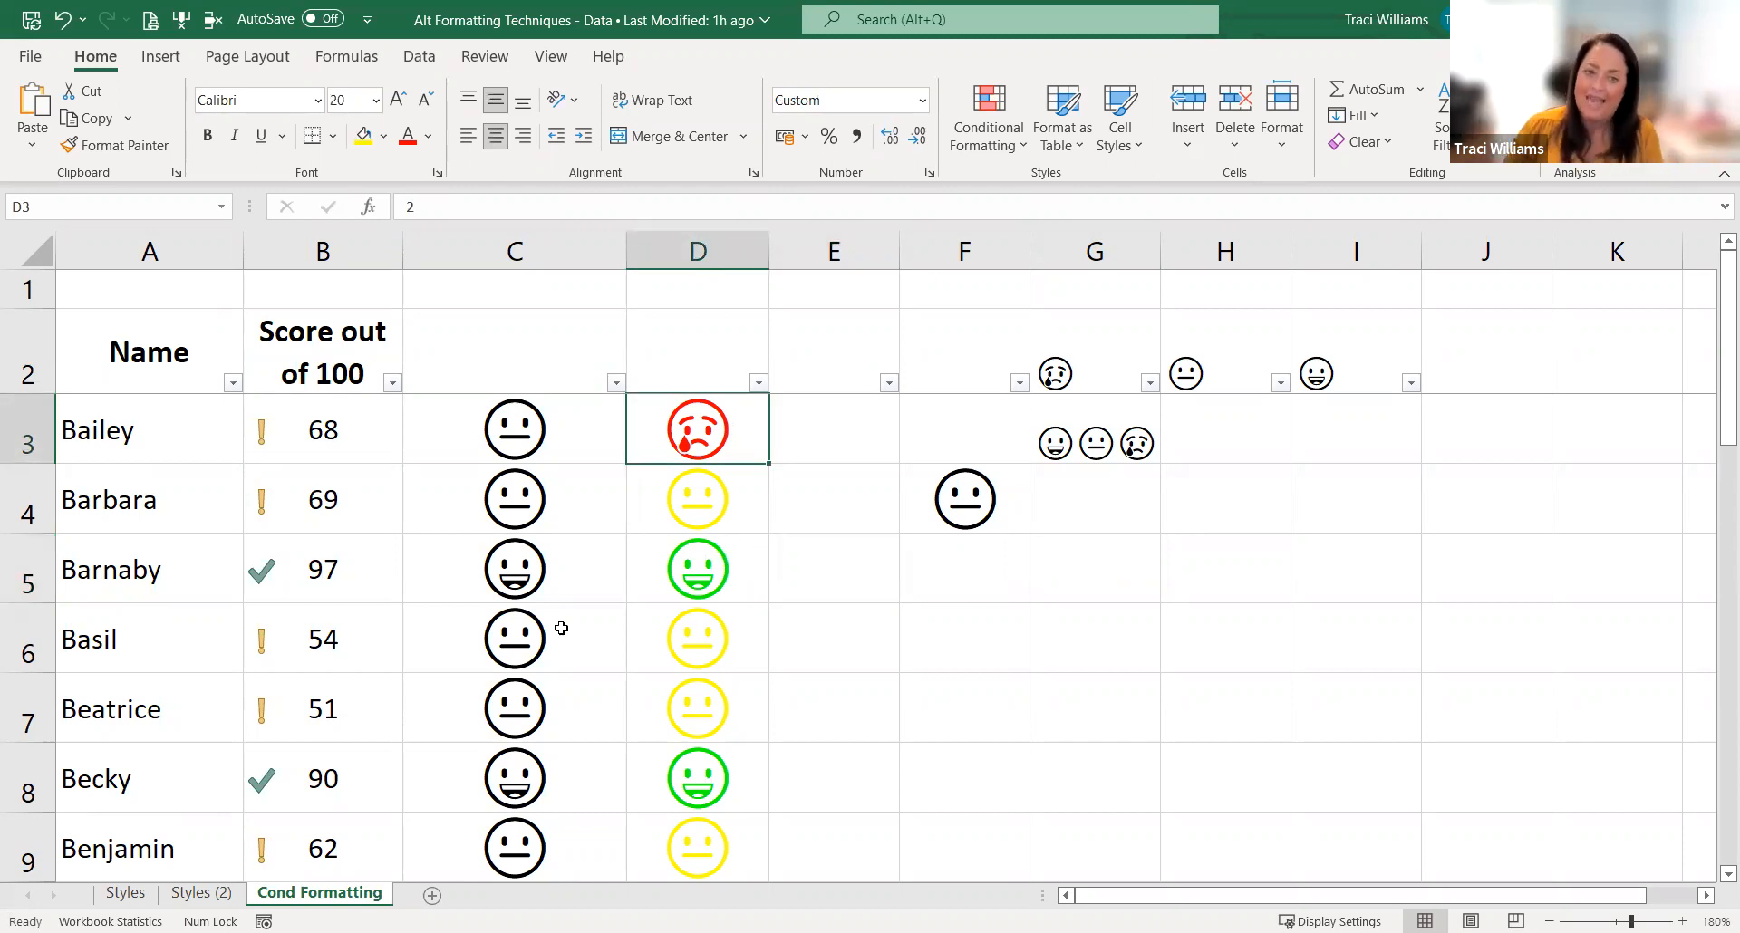
pyautogui.write('😀😐😢')
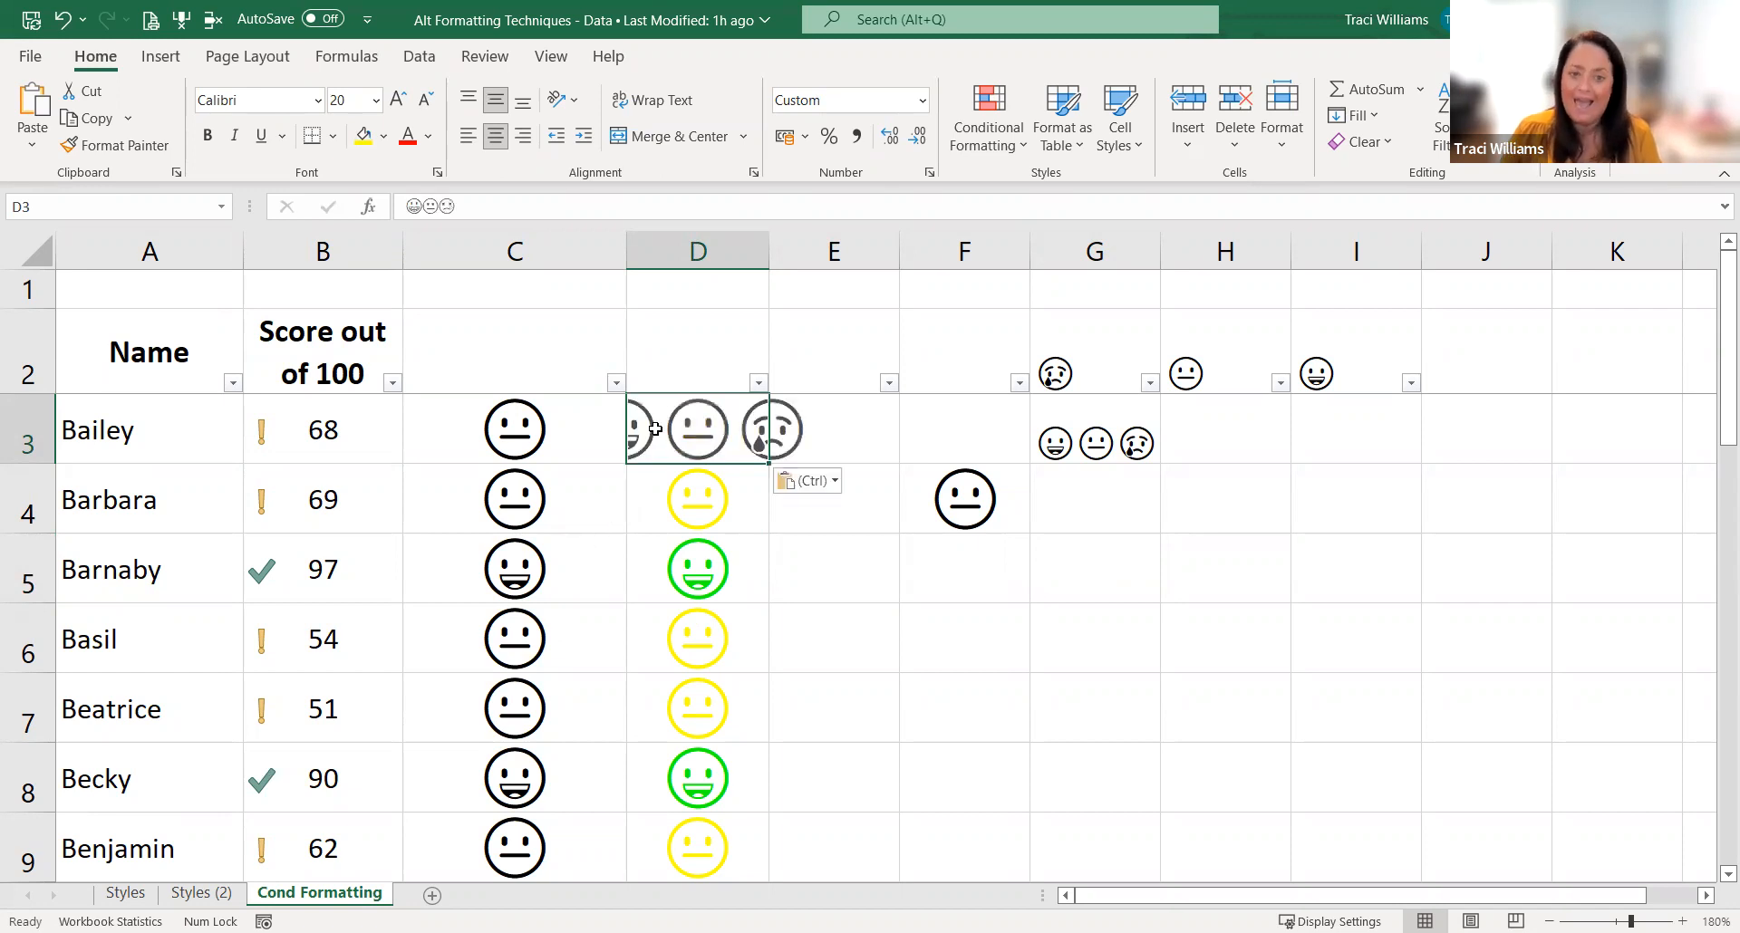
pyautogui.press('Escape')
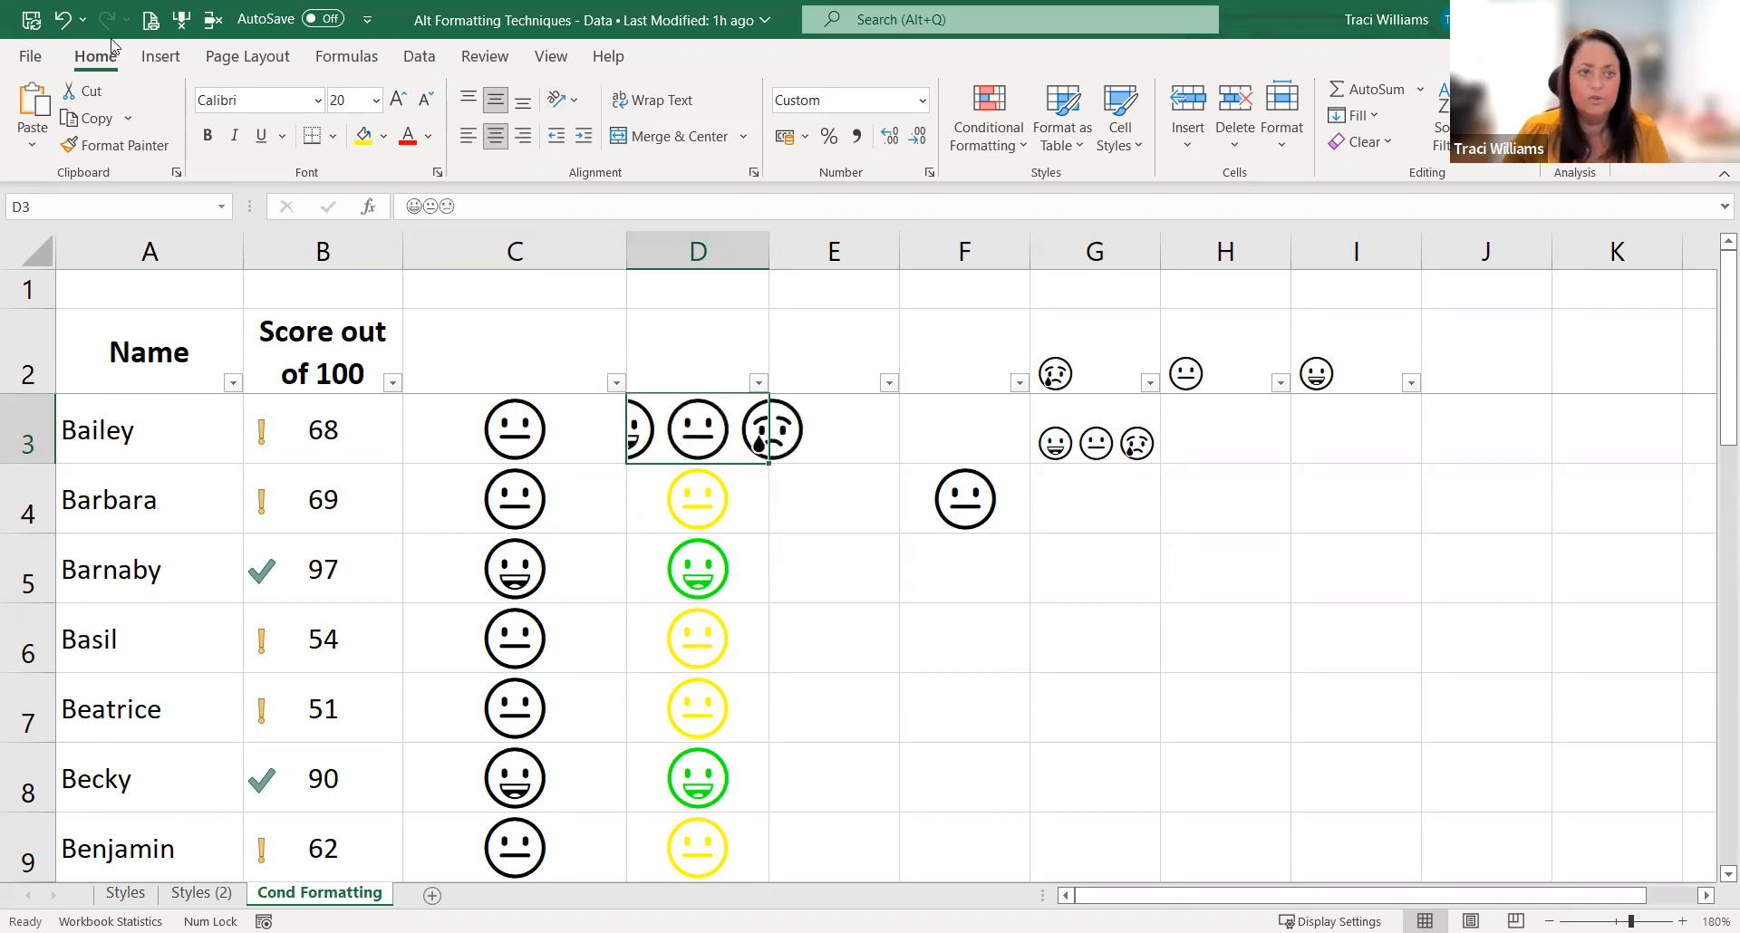
# Step: Undo the emoji paste in D3 and review the cell's custom number format without changing it
pyautogui.click(62, 19)
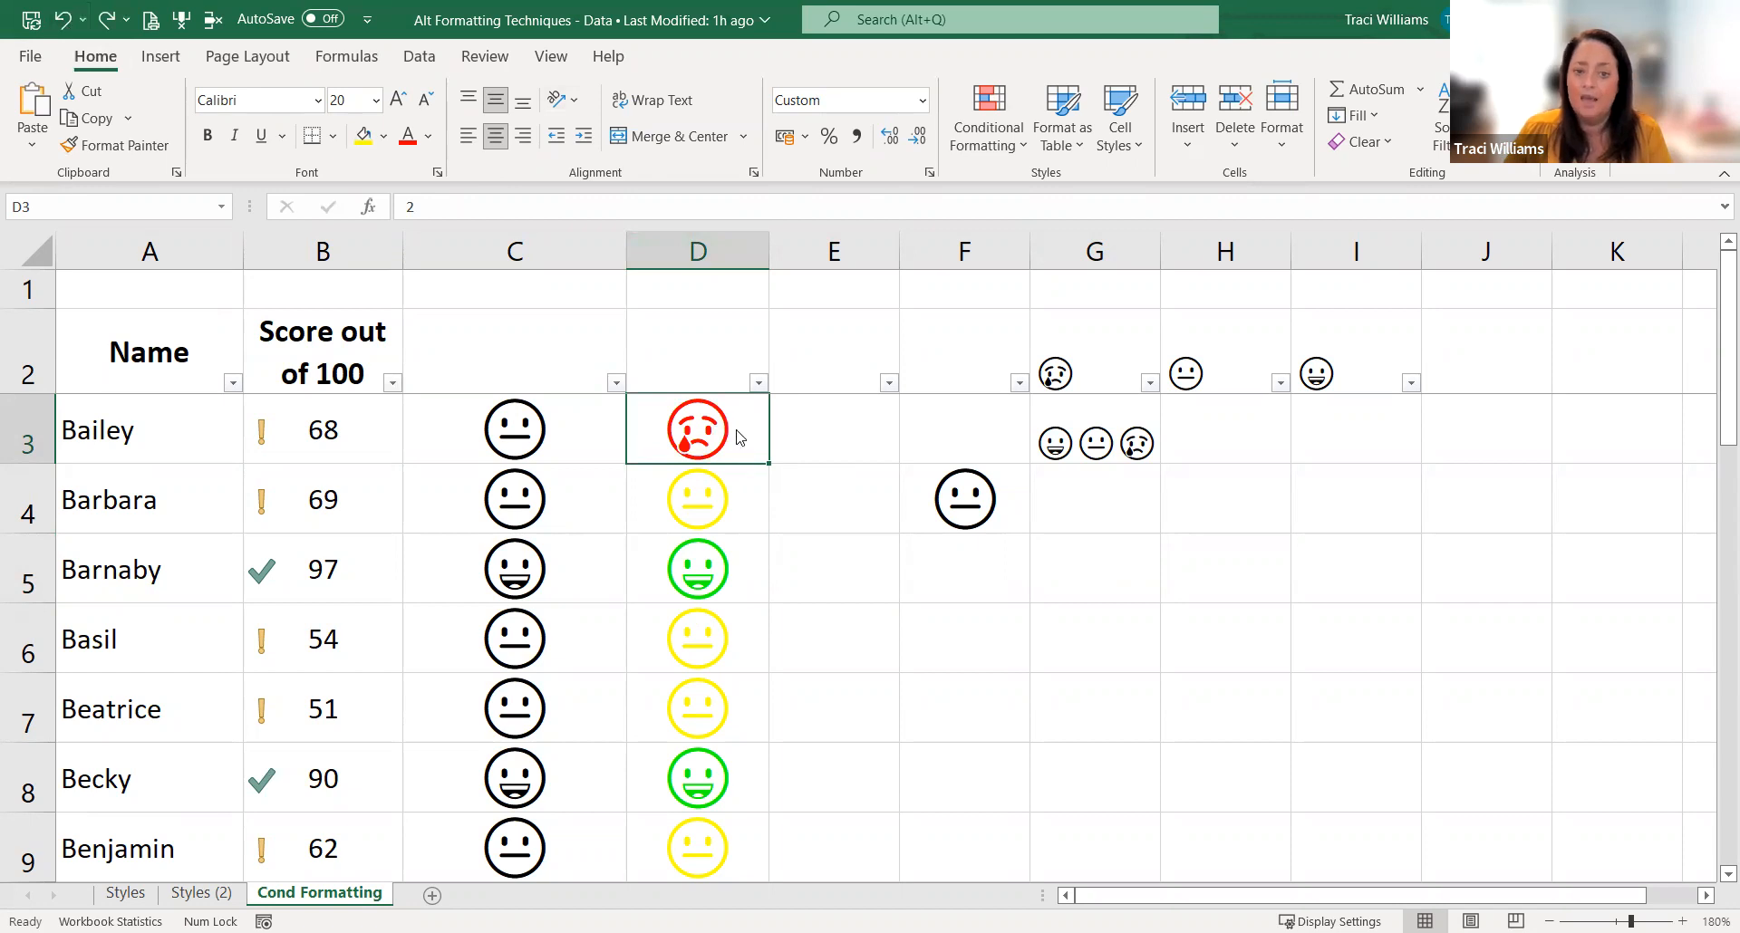
pyautogui.hotkey('ctrl', '1')
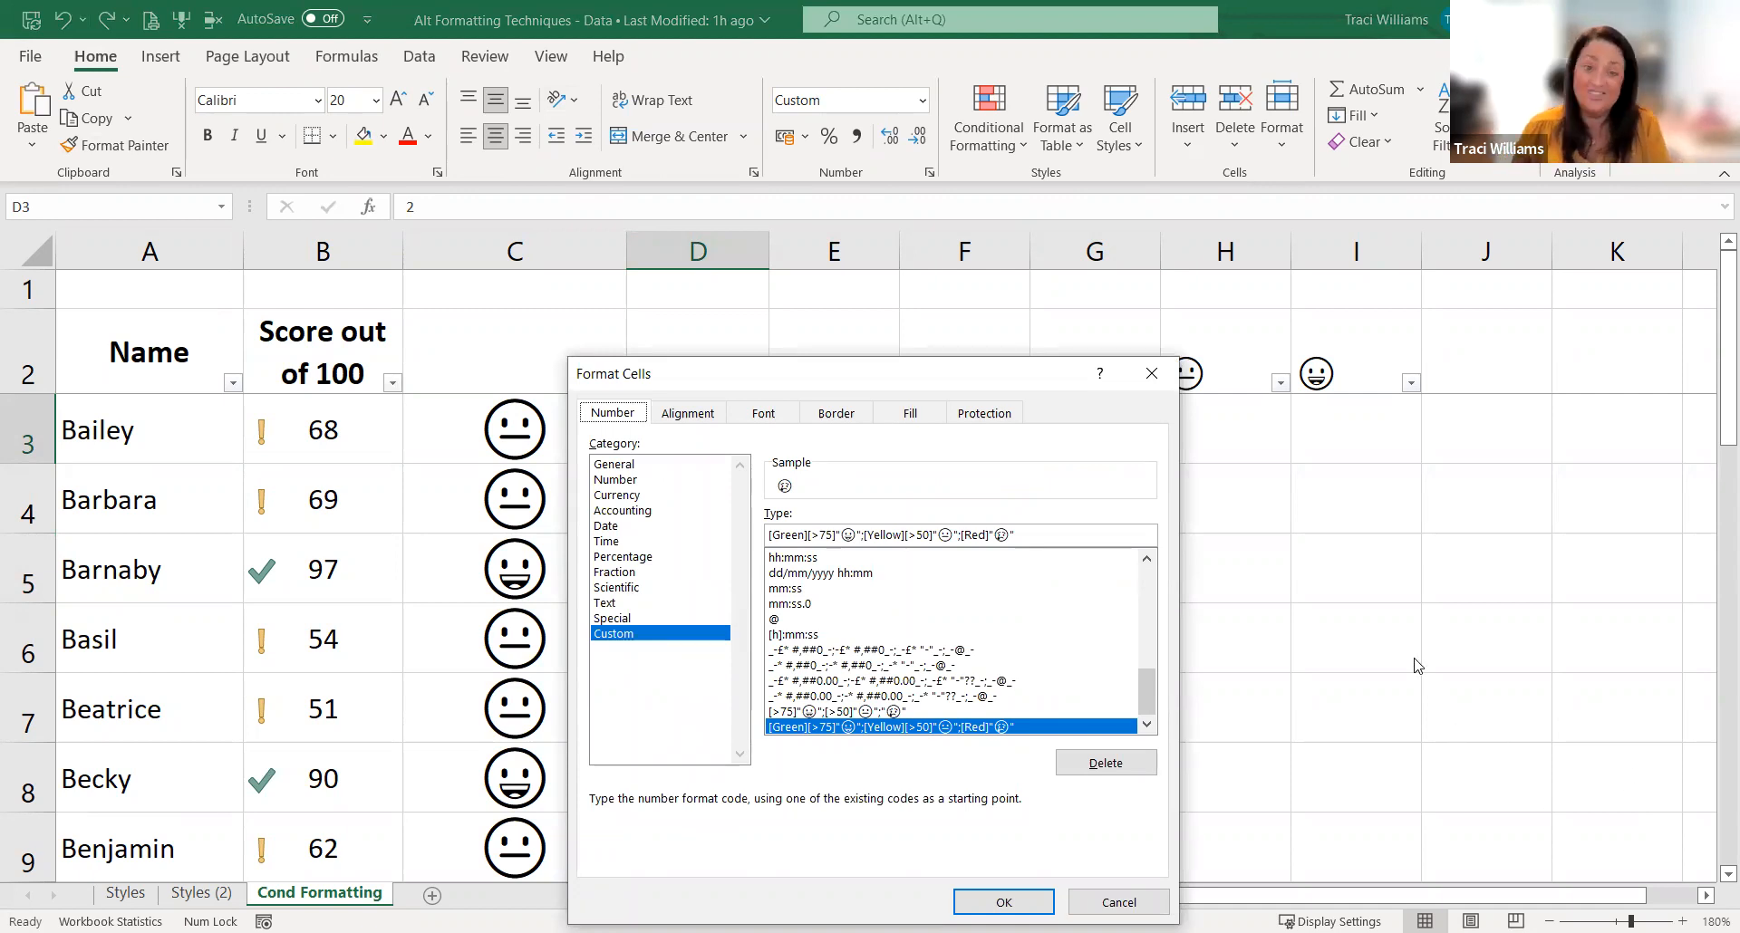
pyautogui.click(1124, 904)
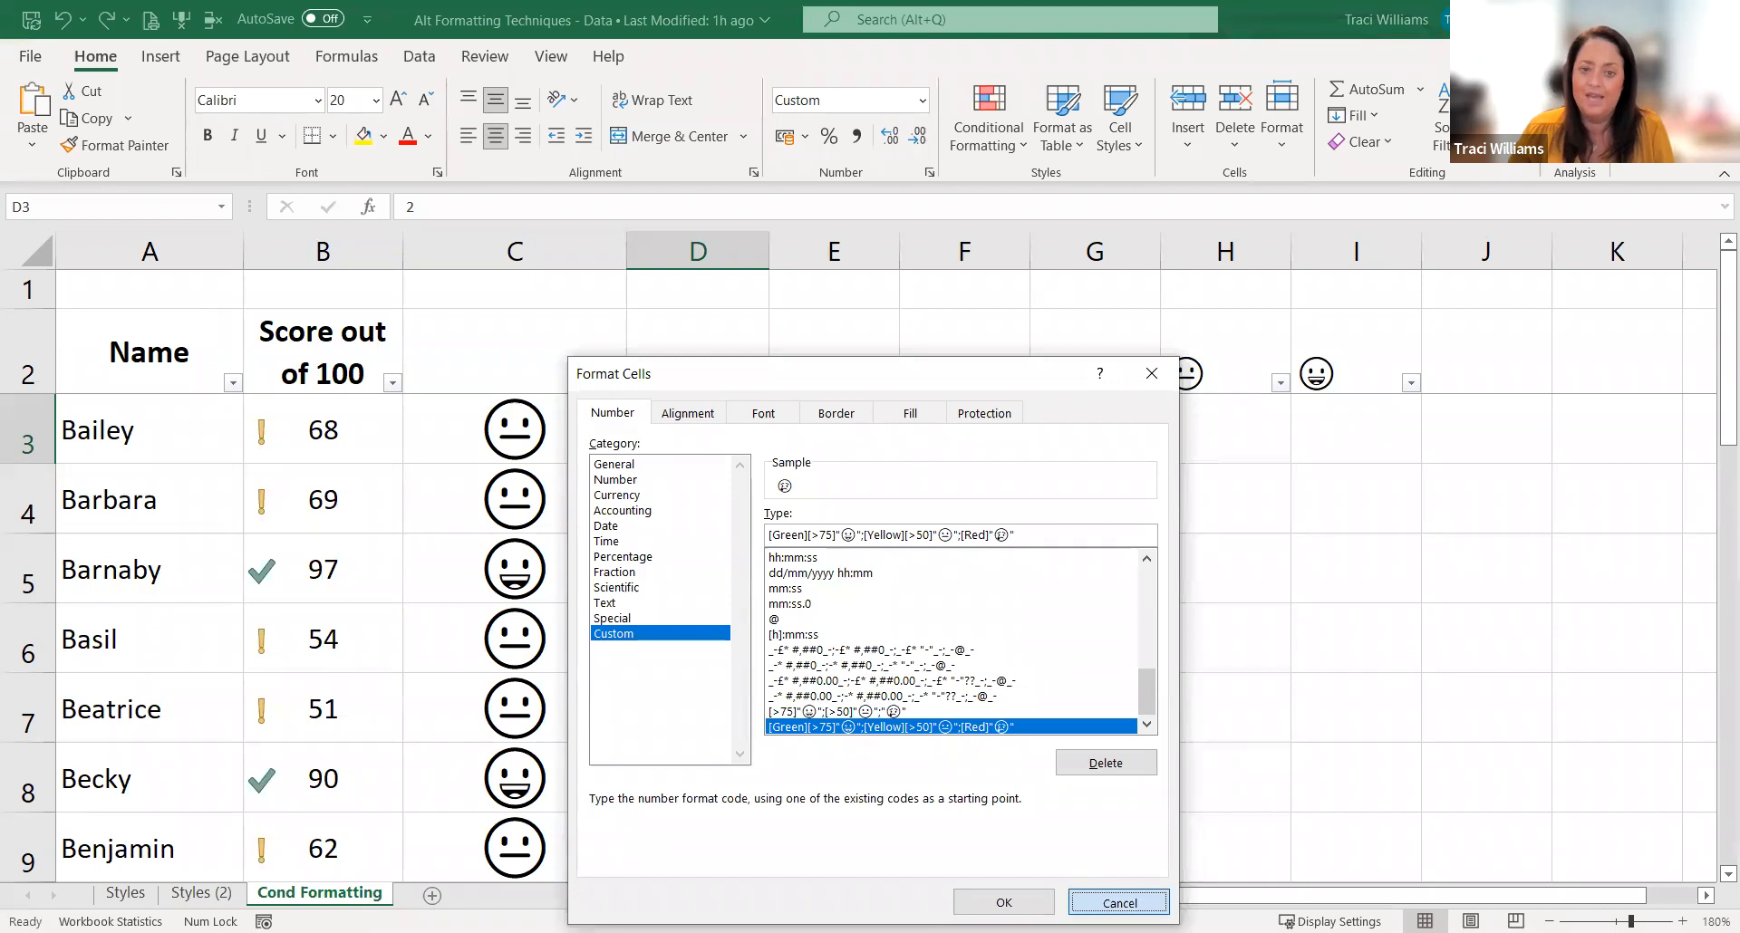
pyautogui.click(1225, 638)
# Step: Enter the values 18, 19, 20 and 21 down cells E3:E6
pyautogui.click(833, 430)
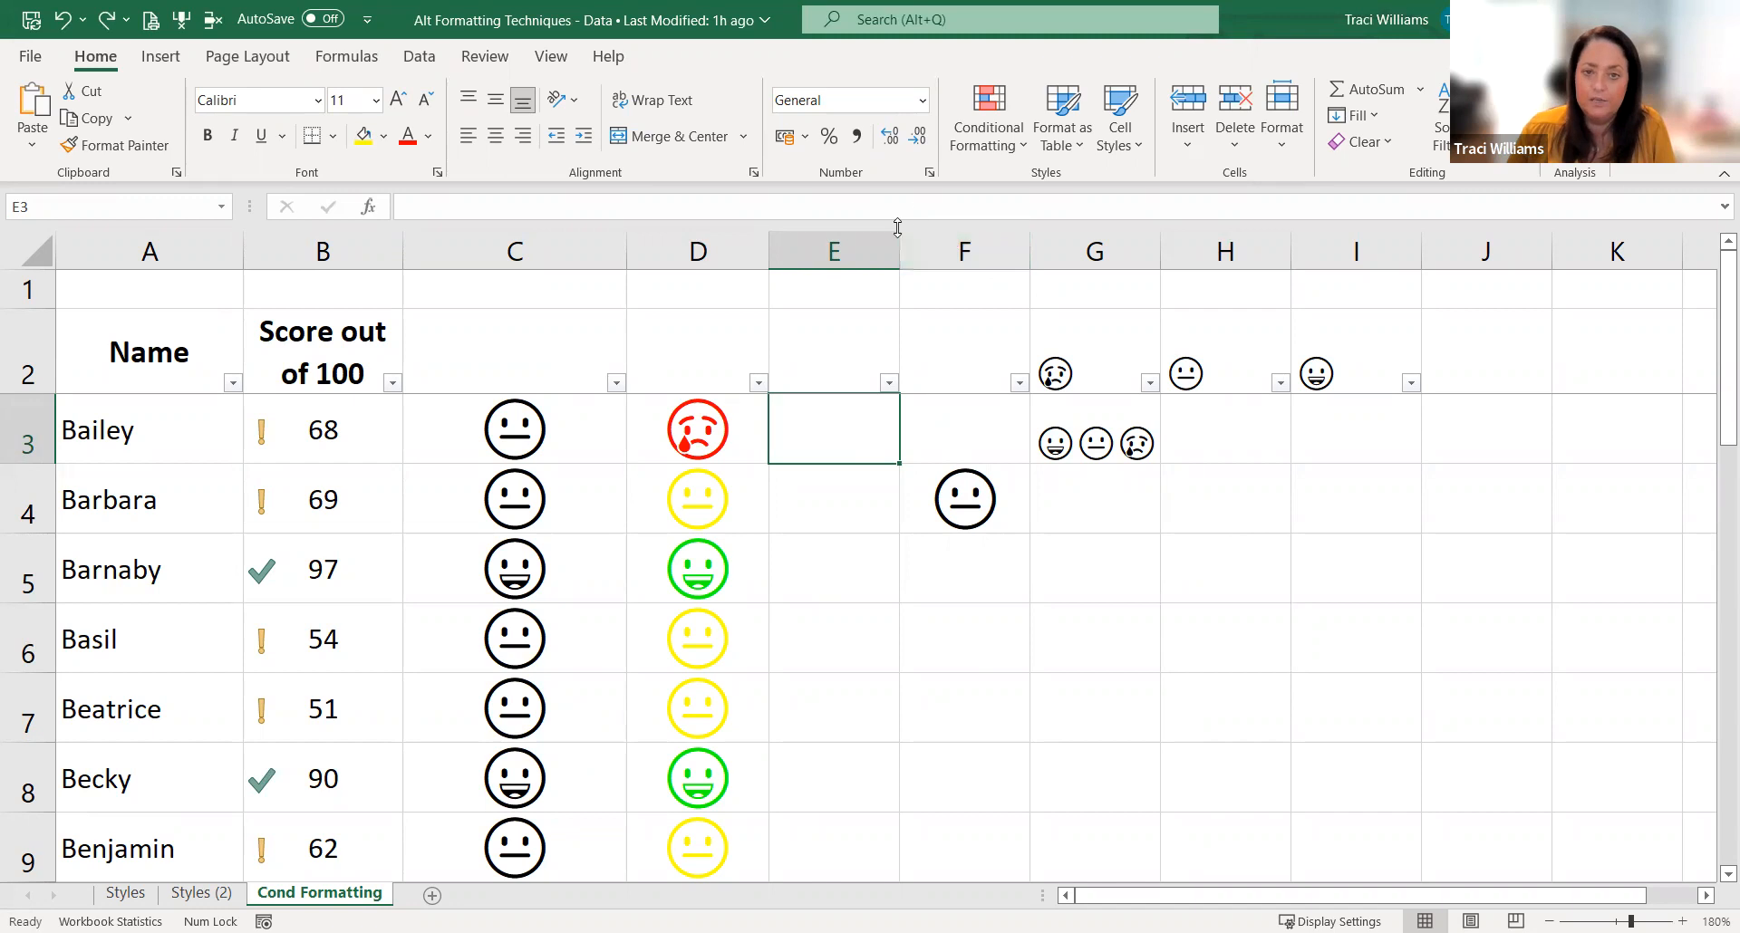
pyautogui.click(847, 252)
pyautogui.click(880, 454)
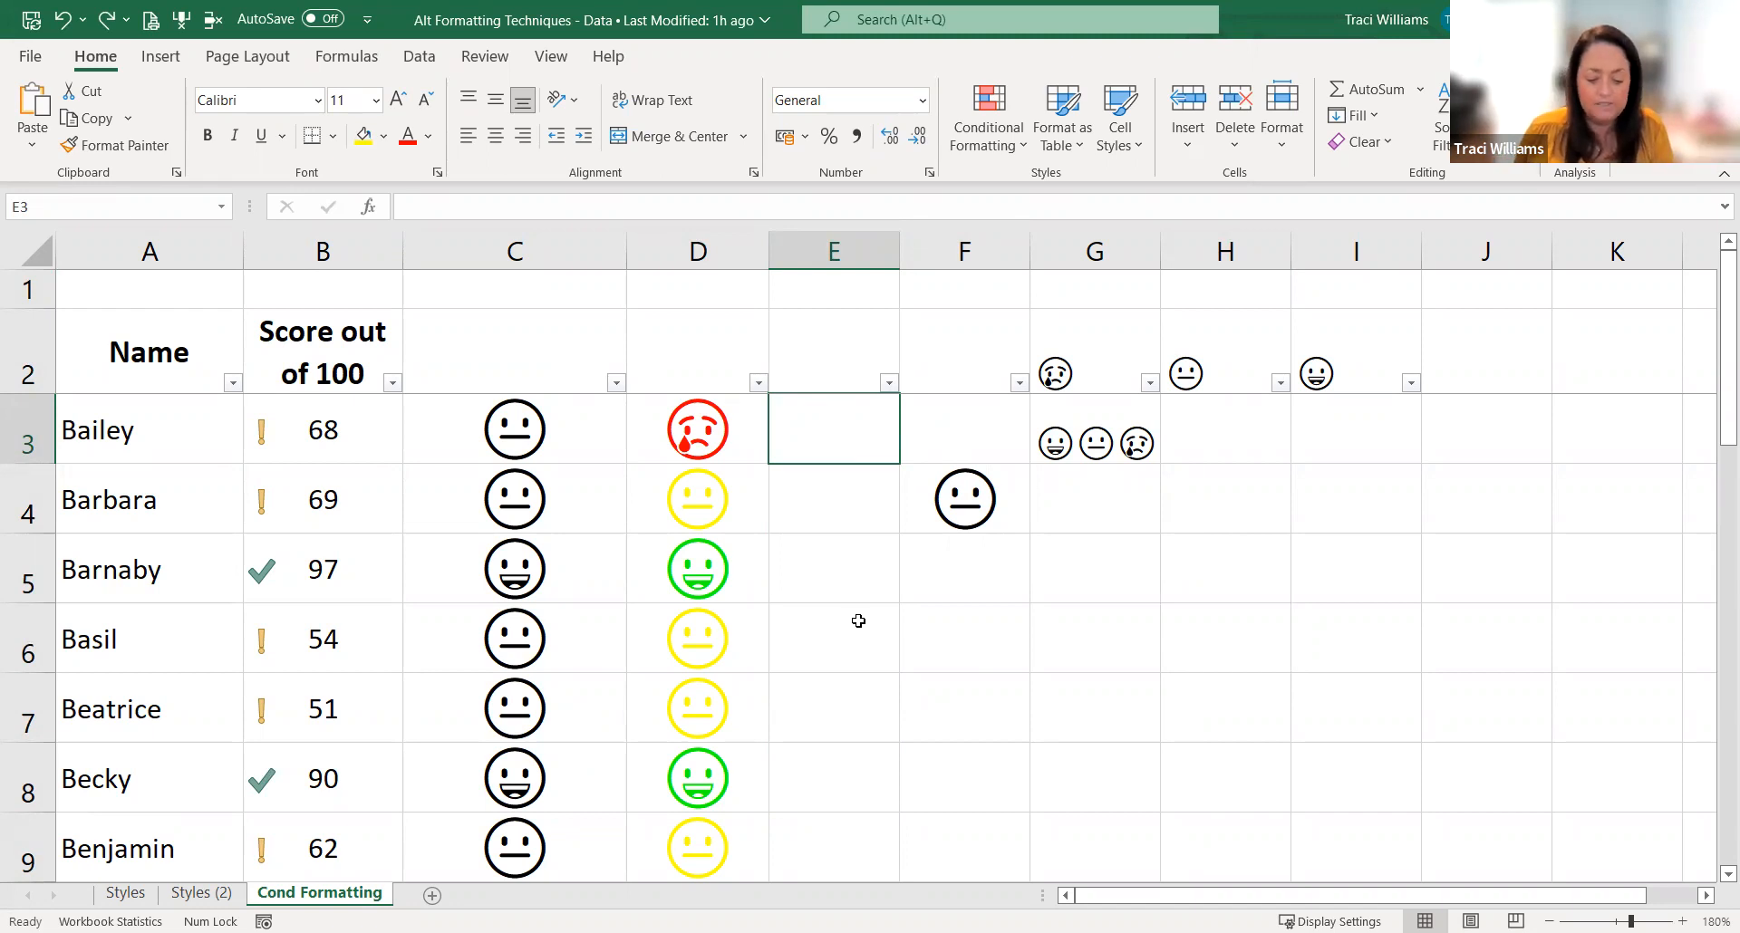
pyautogui.write('18')
pyautogui.press('Return')
pyautogui.write('19')
pyautogui.press('Return')
pyautogui.write('2')
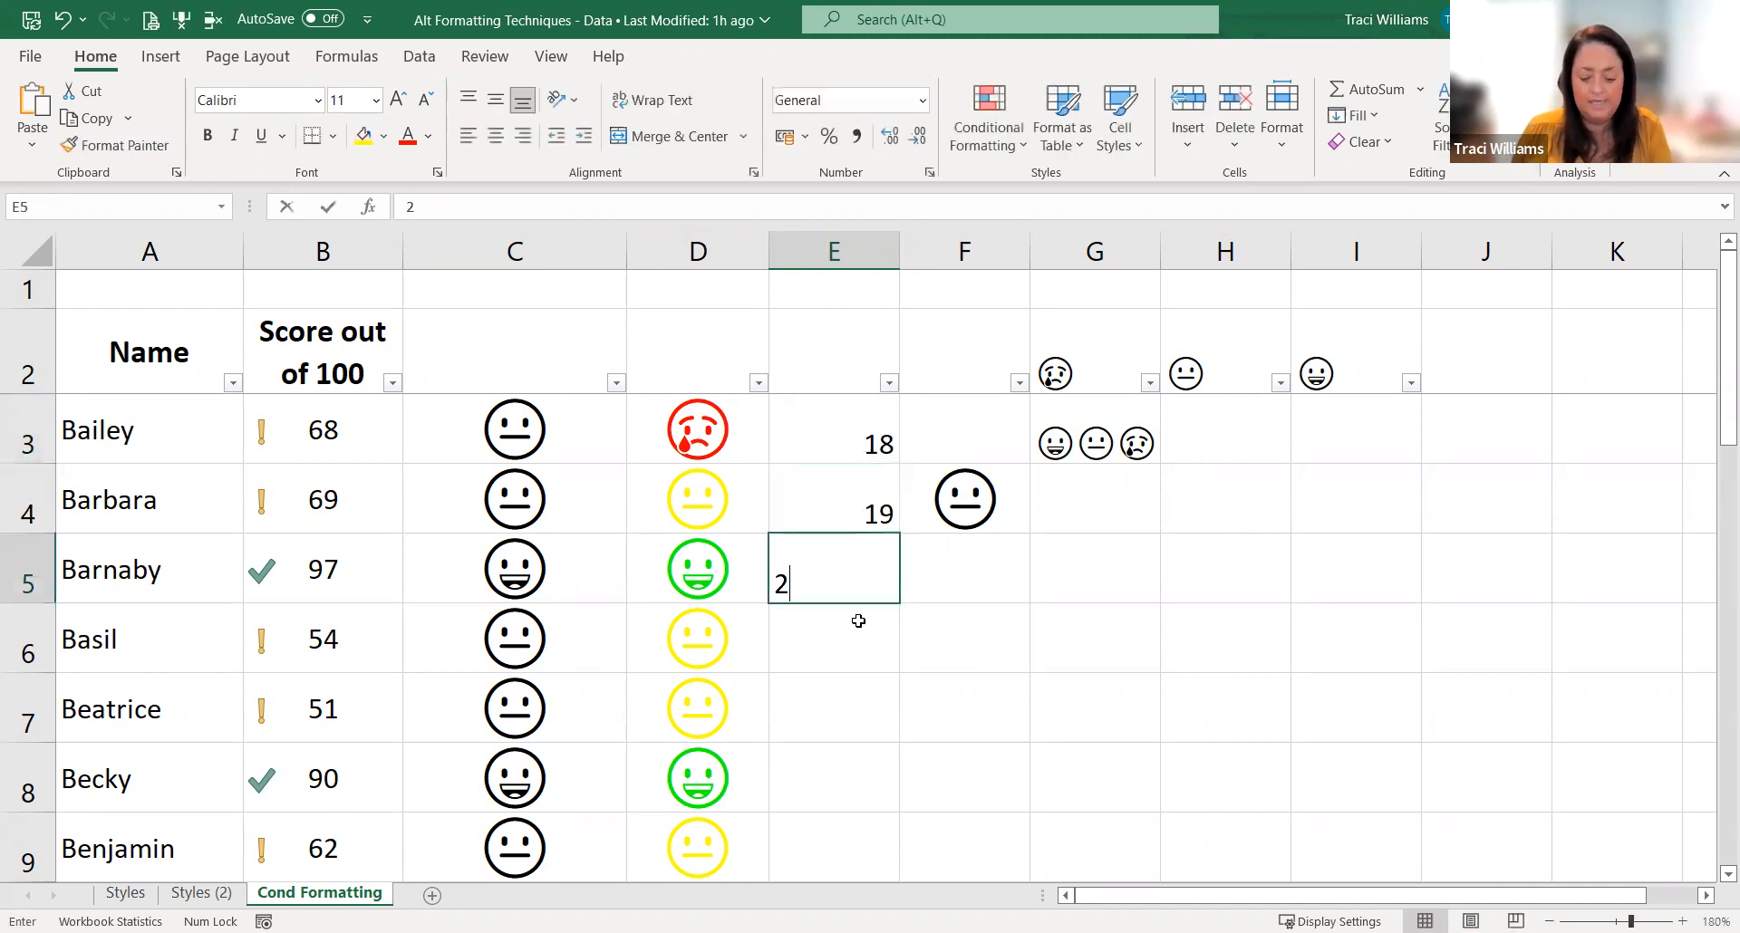
pyautogui.write('0')
pyautogui.press('Return')
pyautogui.write('21')
pyautogui.hotkey('ctrl', 'Return')
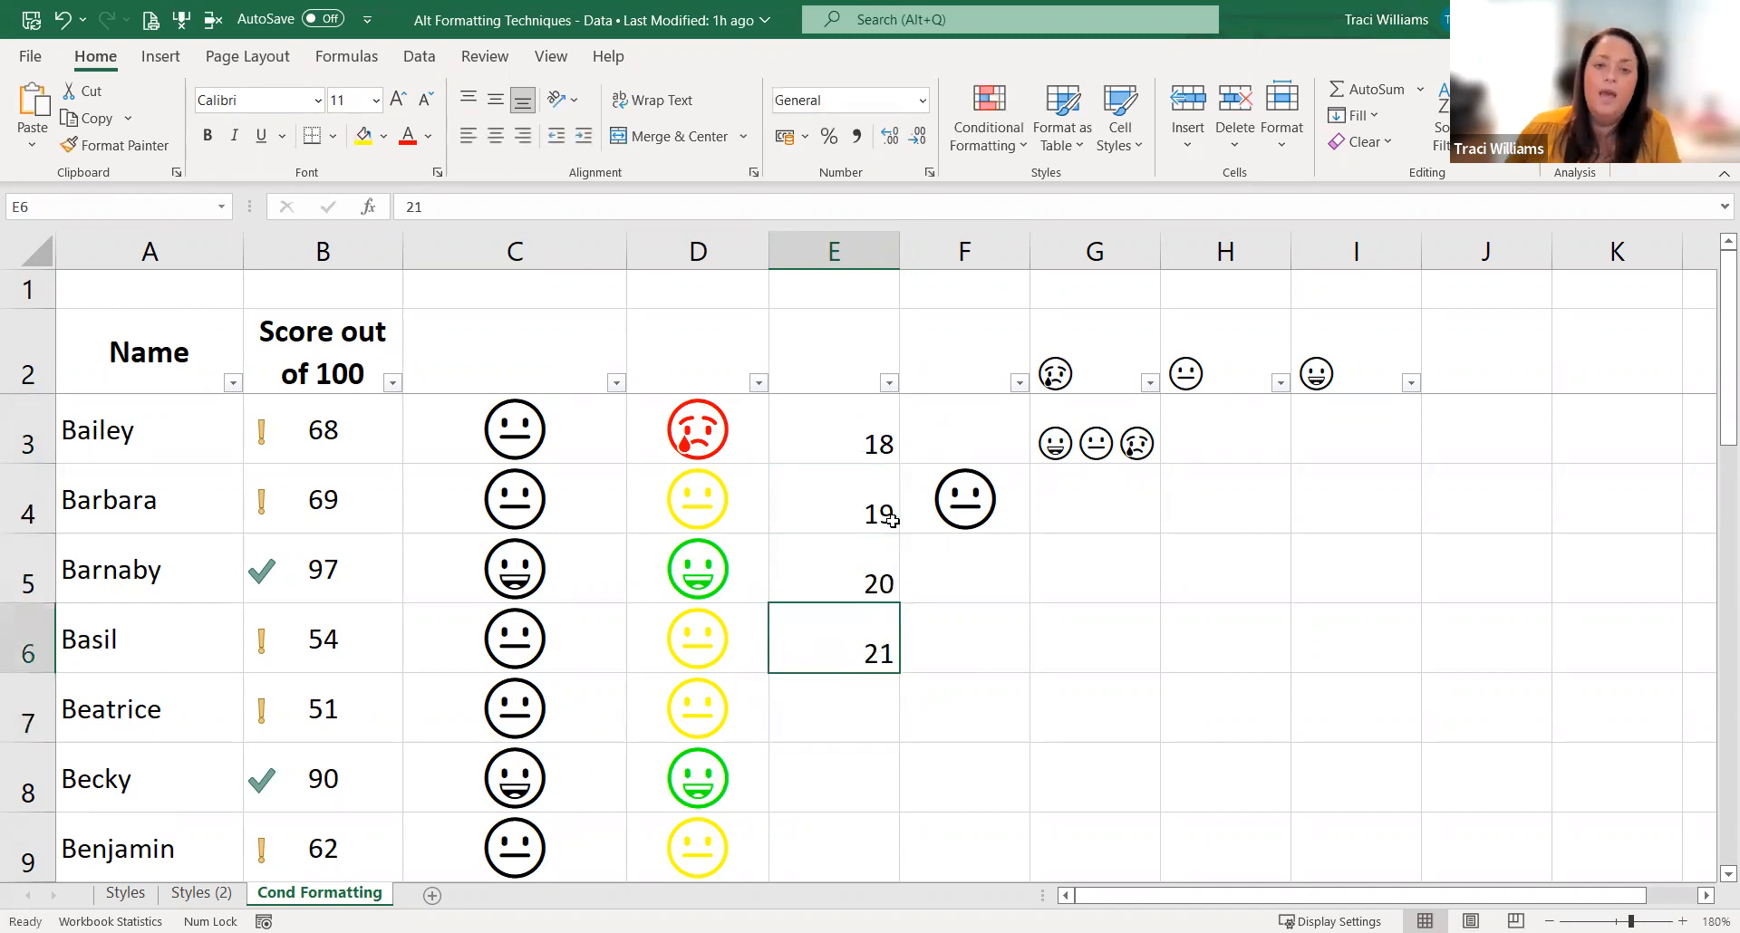
# Step: Try adding a degree symbol after the number in E3, and remove the symbol again
pyautogui.moveTo(851, 440); pyautogui.dragTo(835, 656)
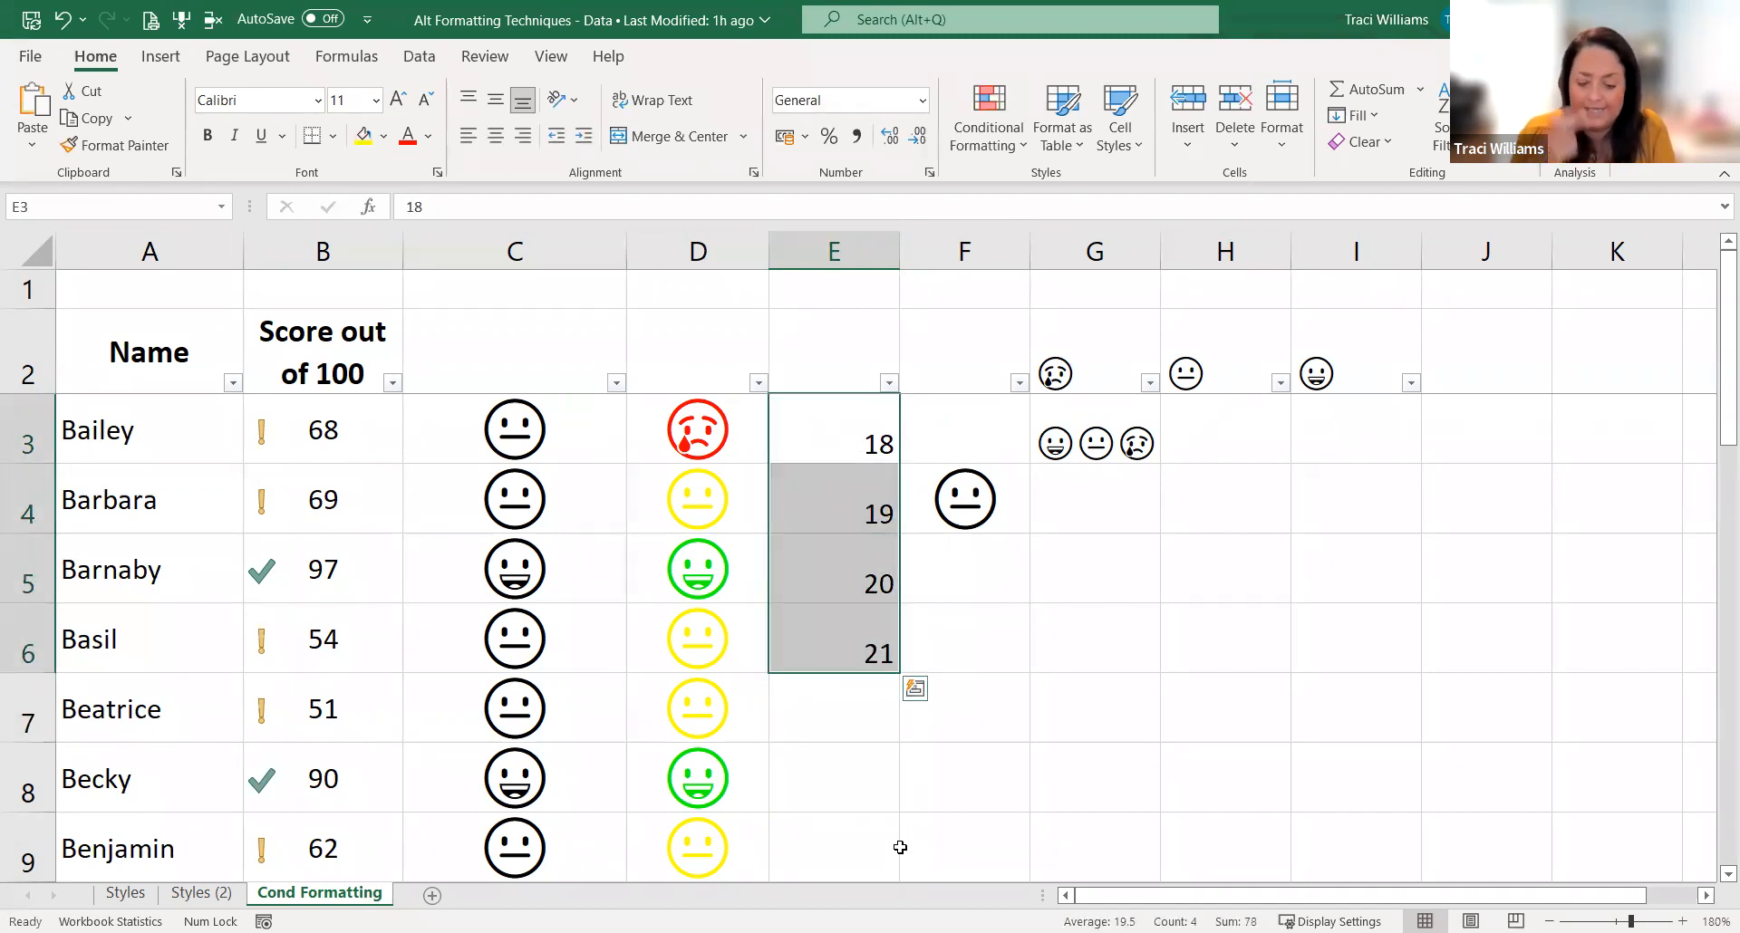
pyautogui.click(846, 450)
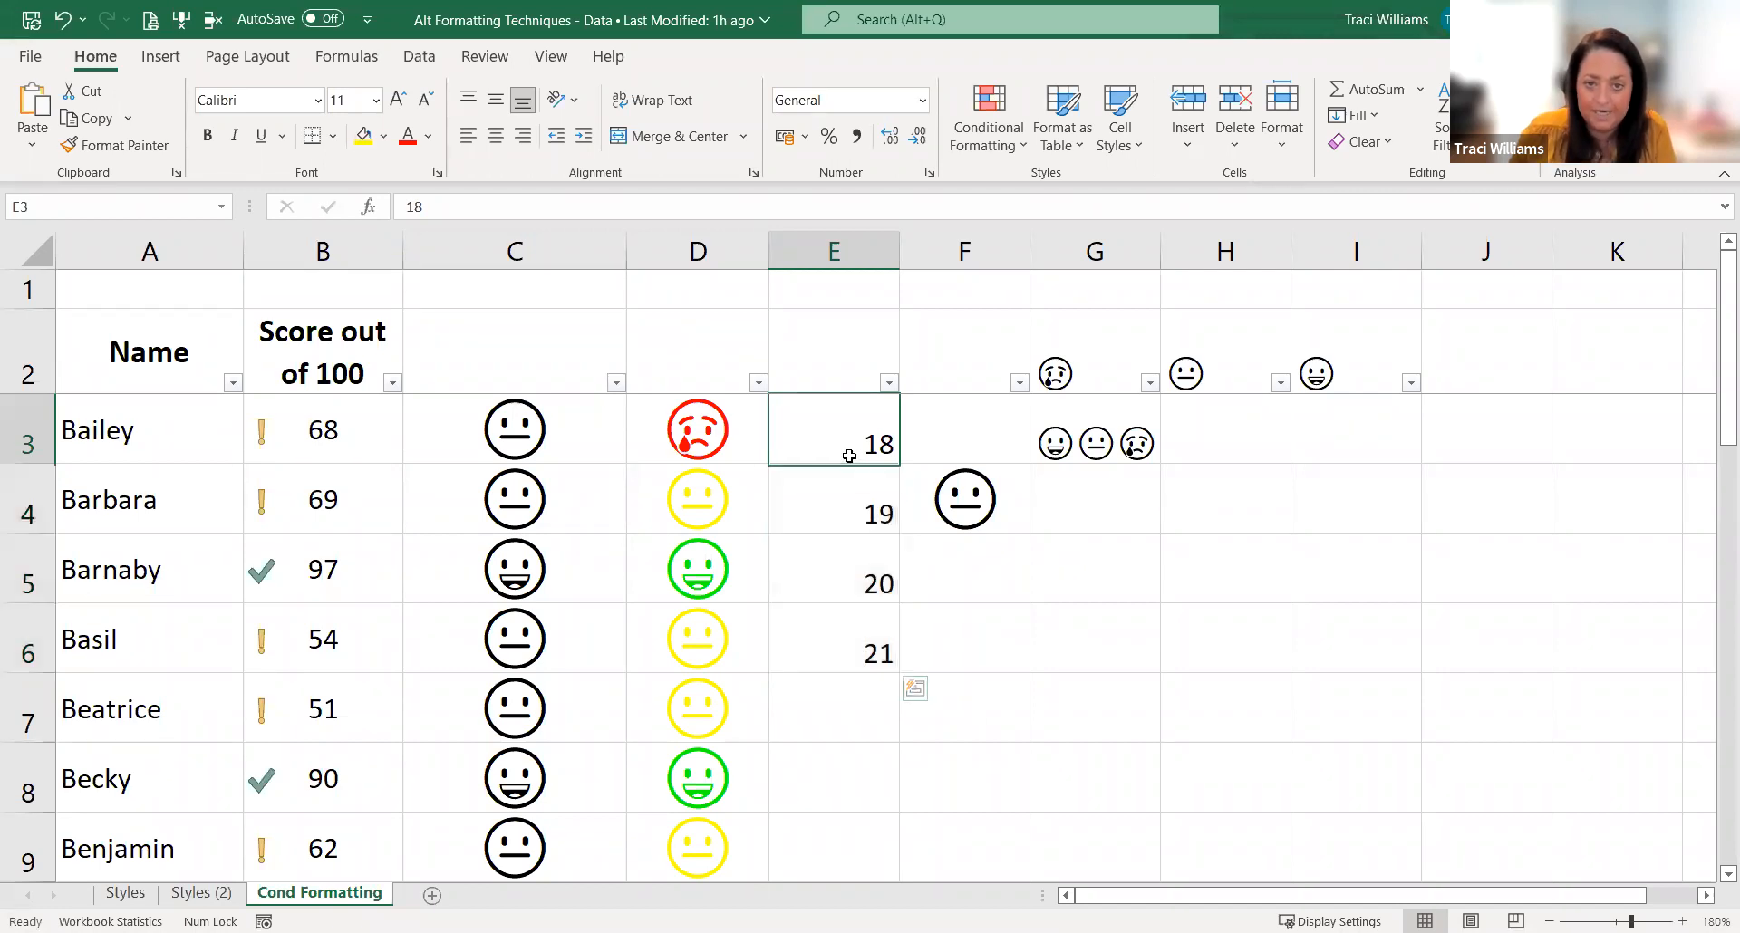
pyautogui.doubleClick(857, 422)
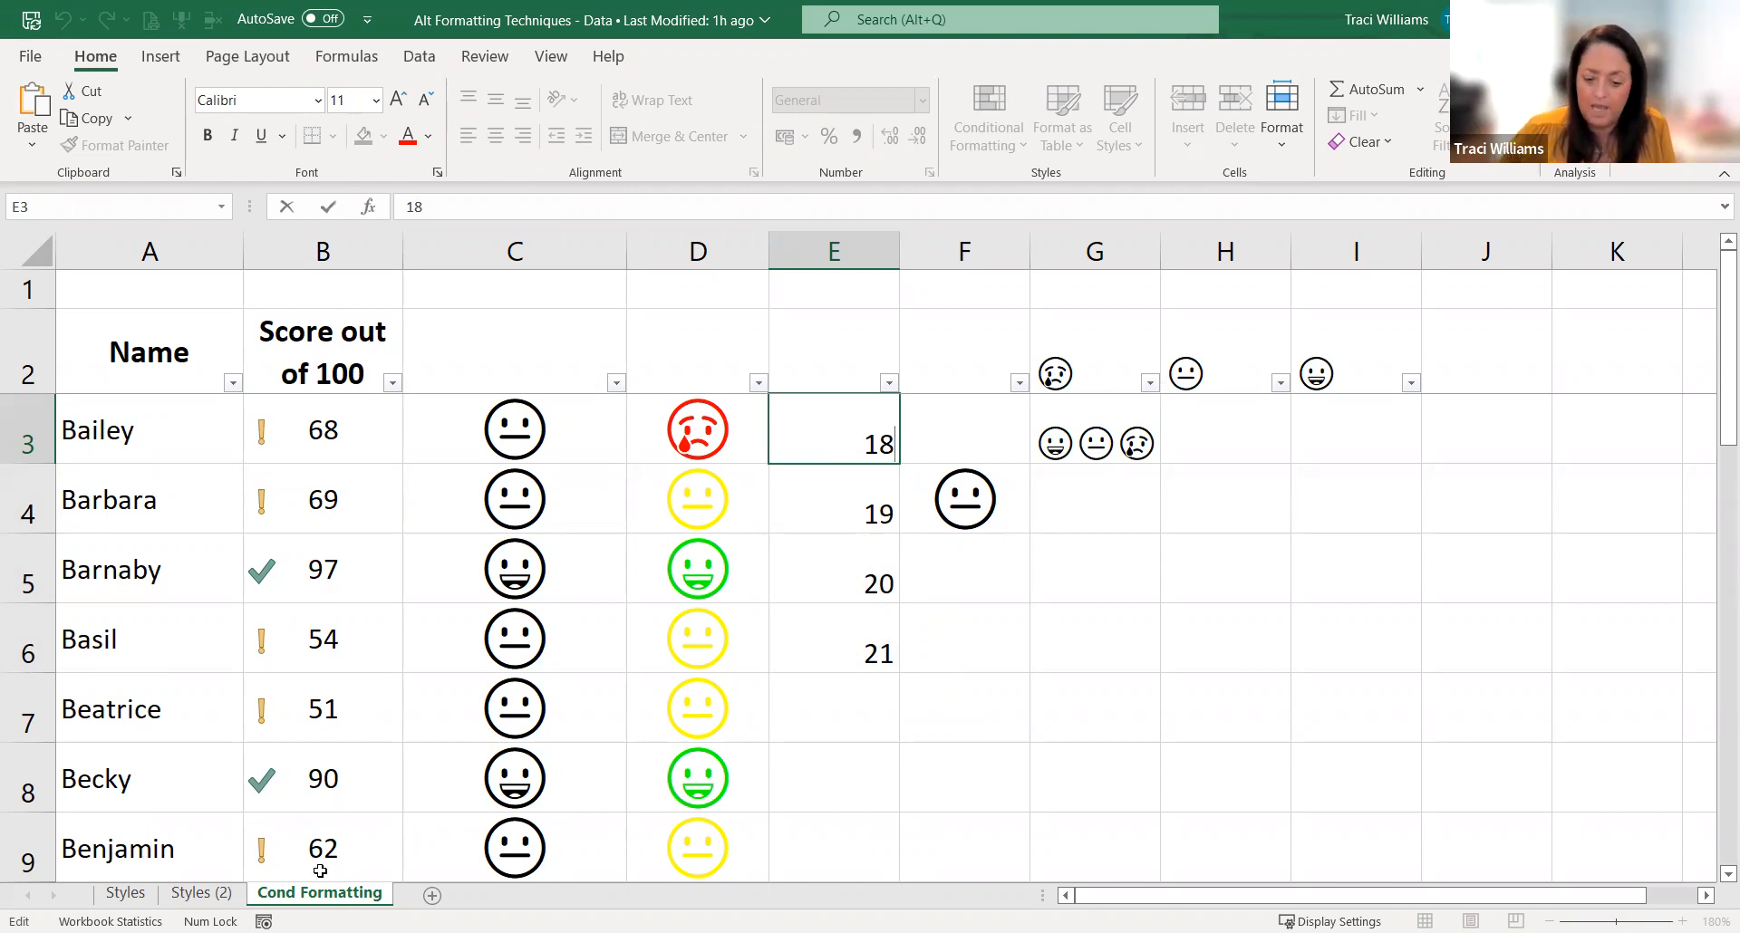
pyautogui.write('°')
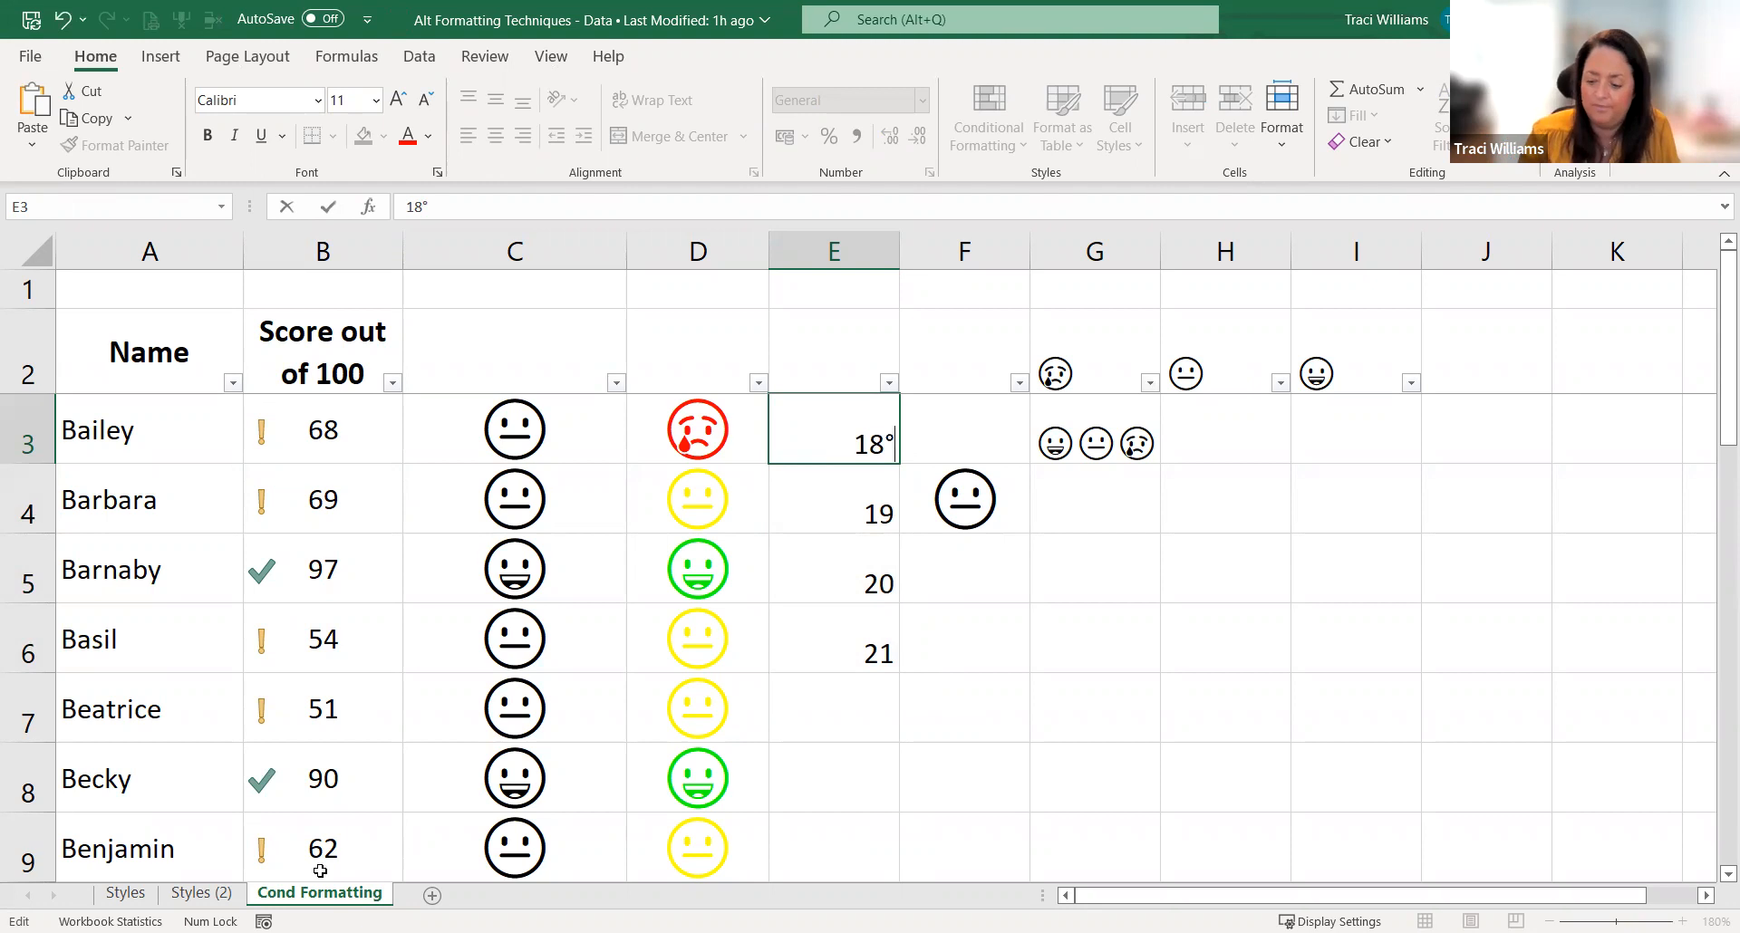
pyautogui.press('BackSpace')
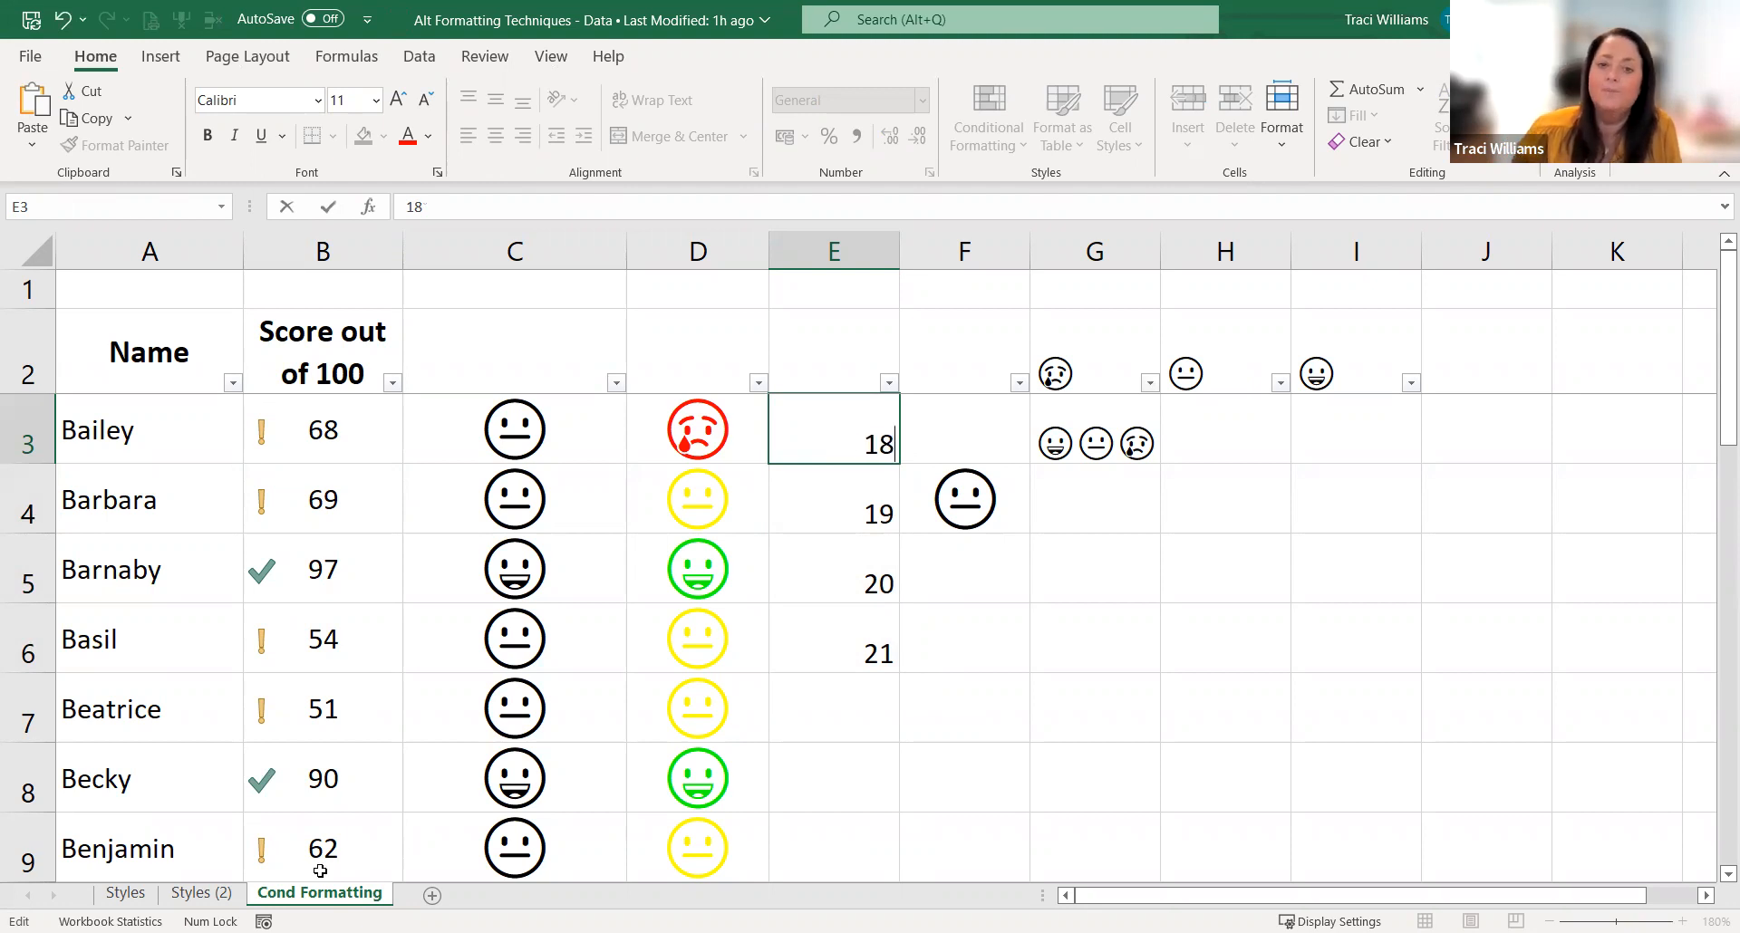
# Step: Enter a degree symbol (°) on its own in H5
pyautogui.click(1235, 562)
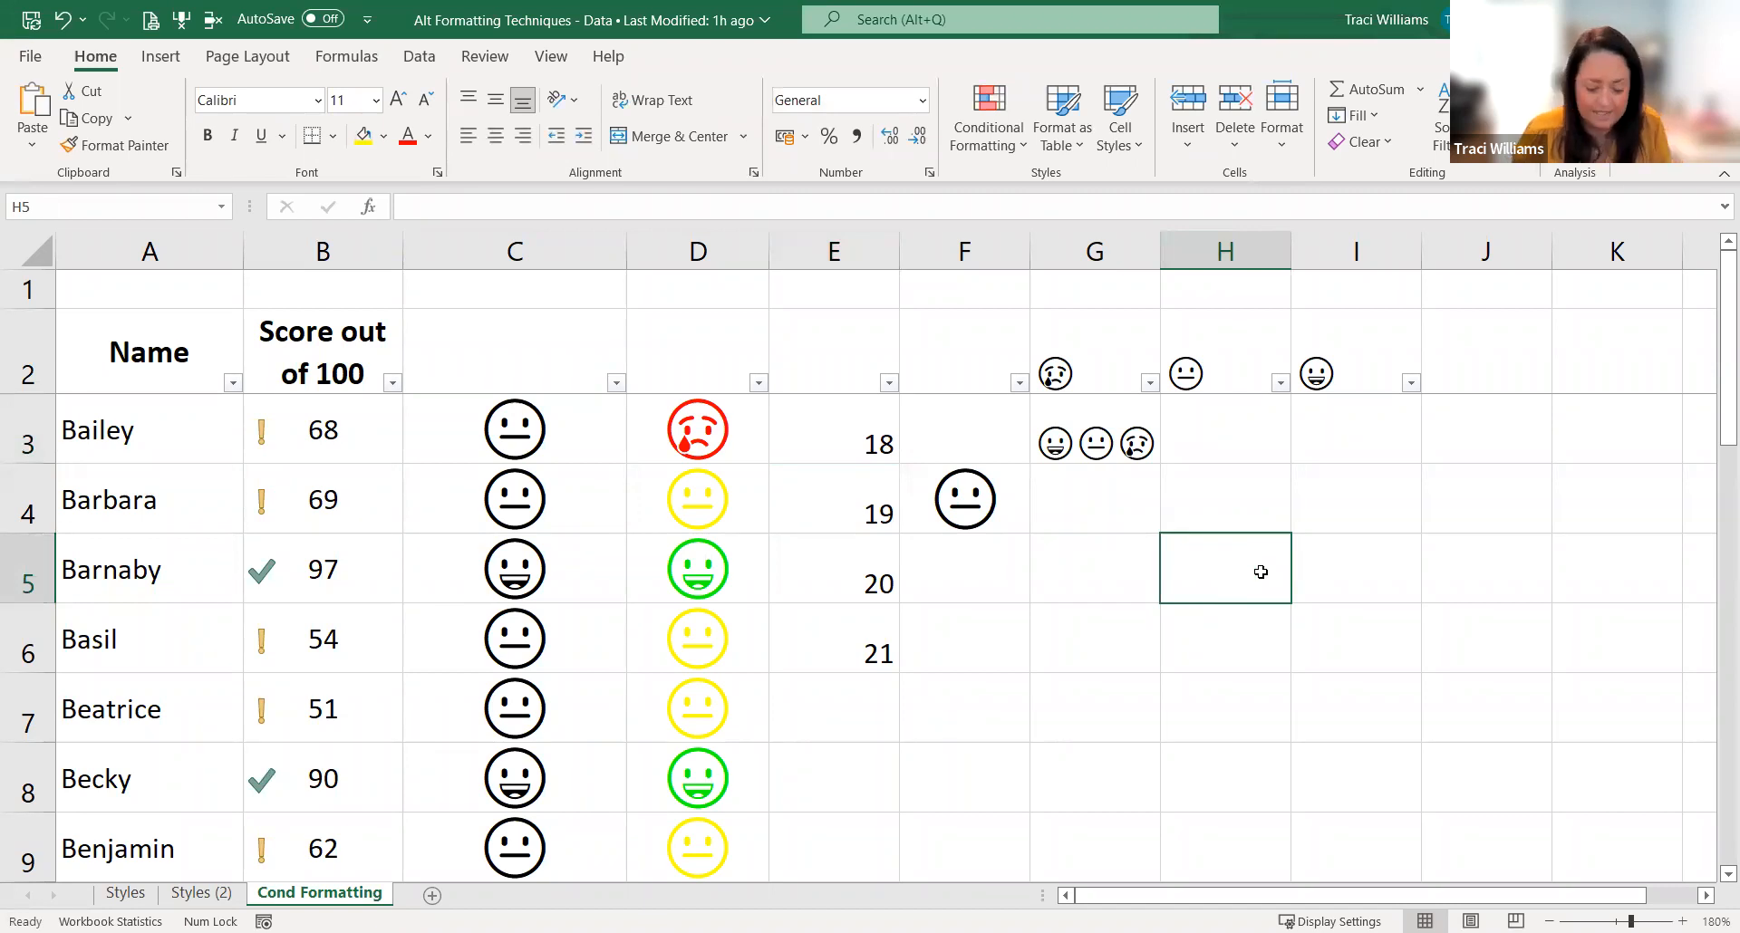
pyautogui.press('alt')
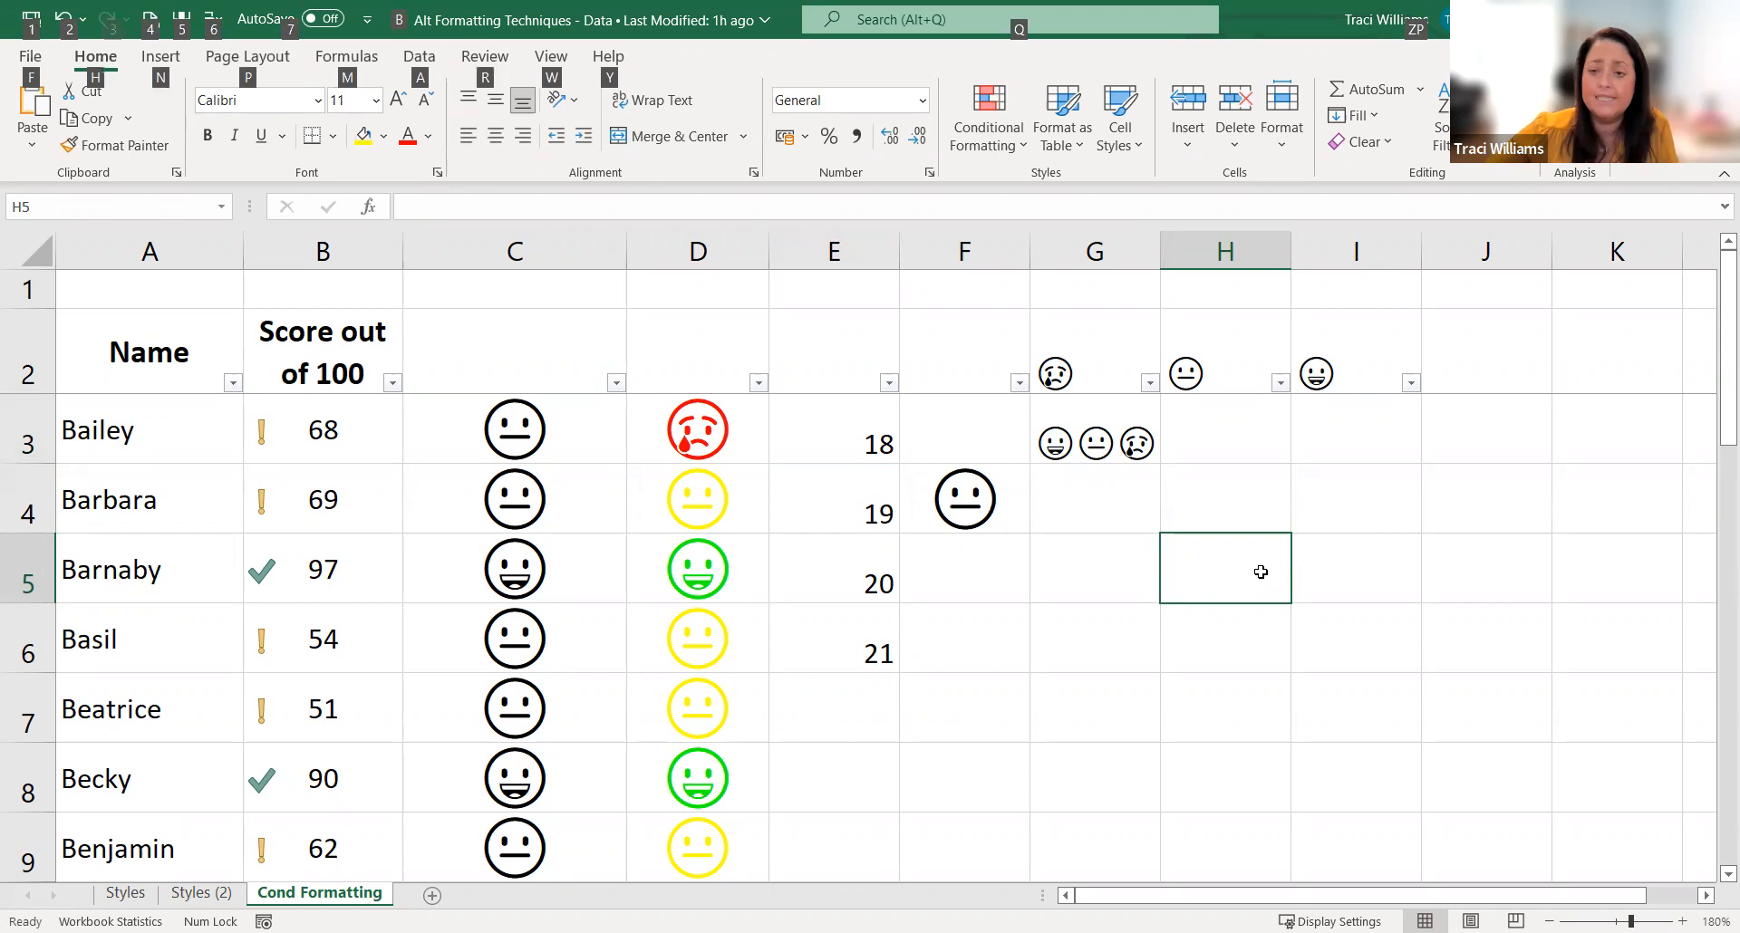
pyautogui.press('alt')
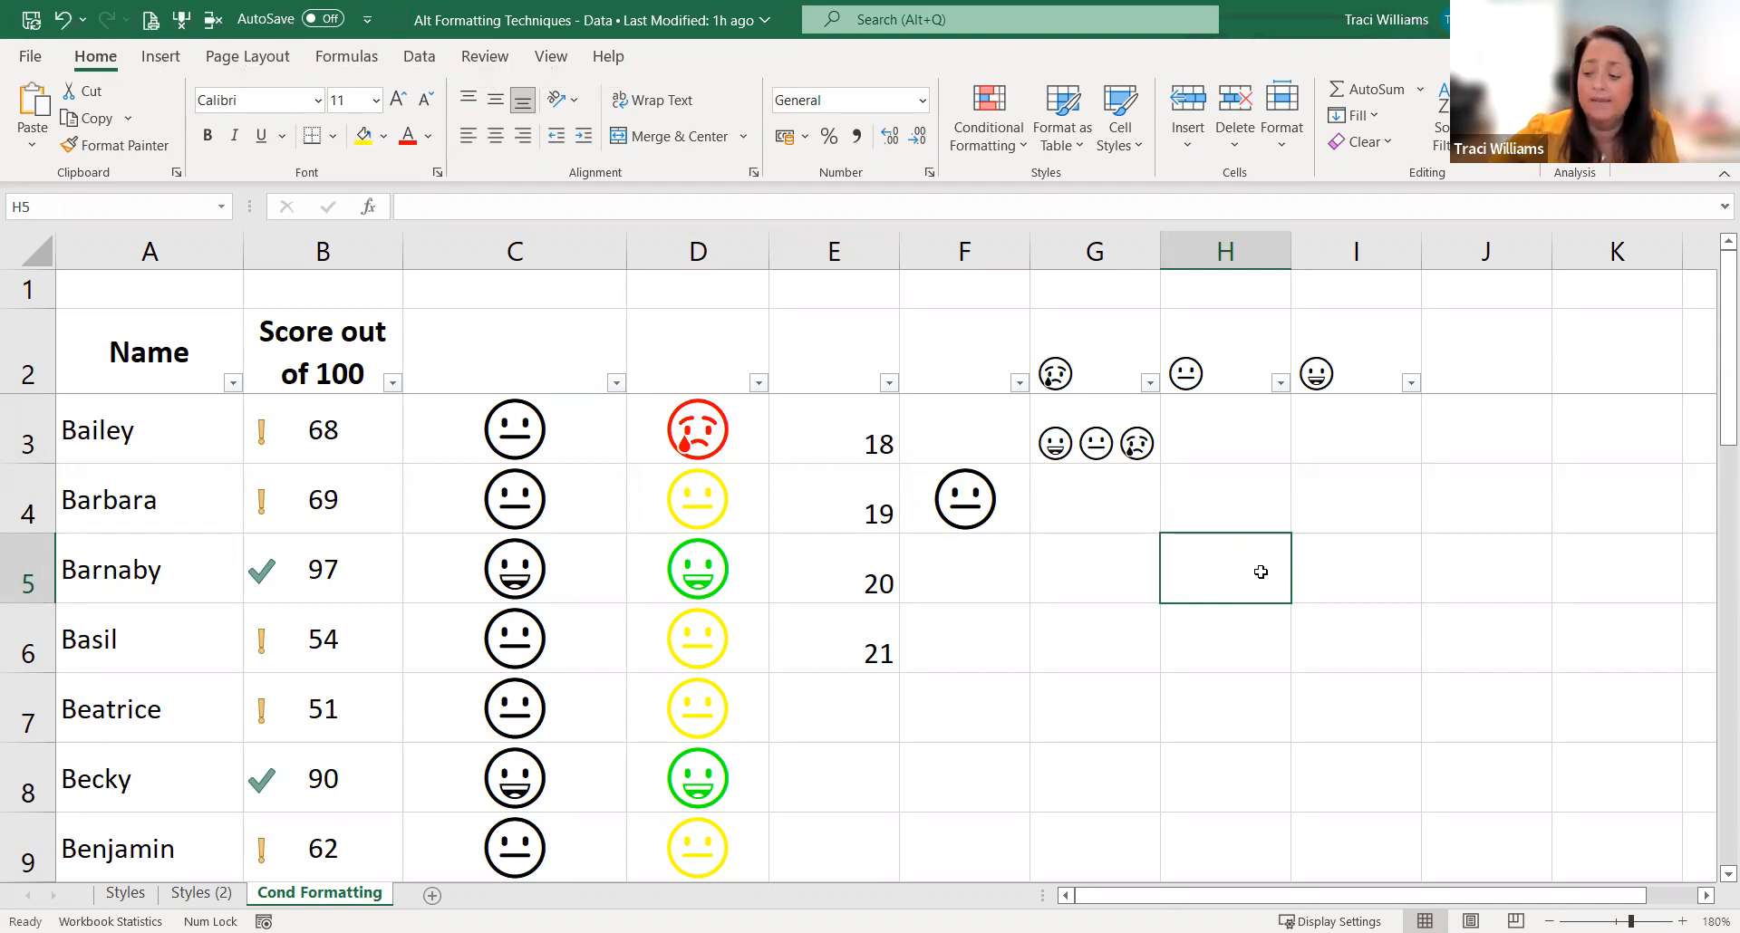
pyautogui.write('°')
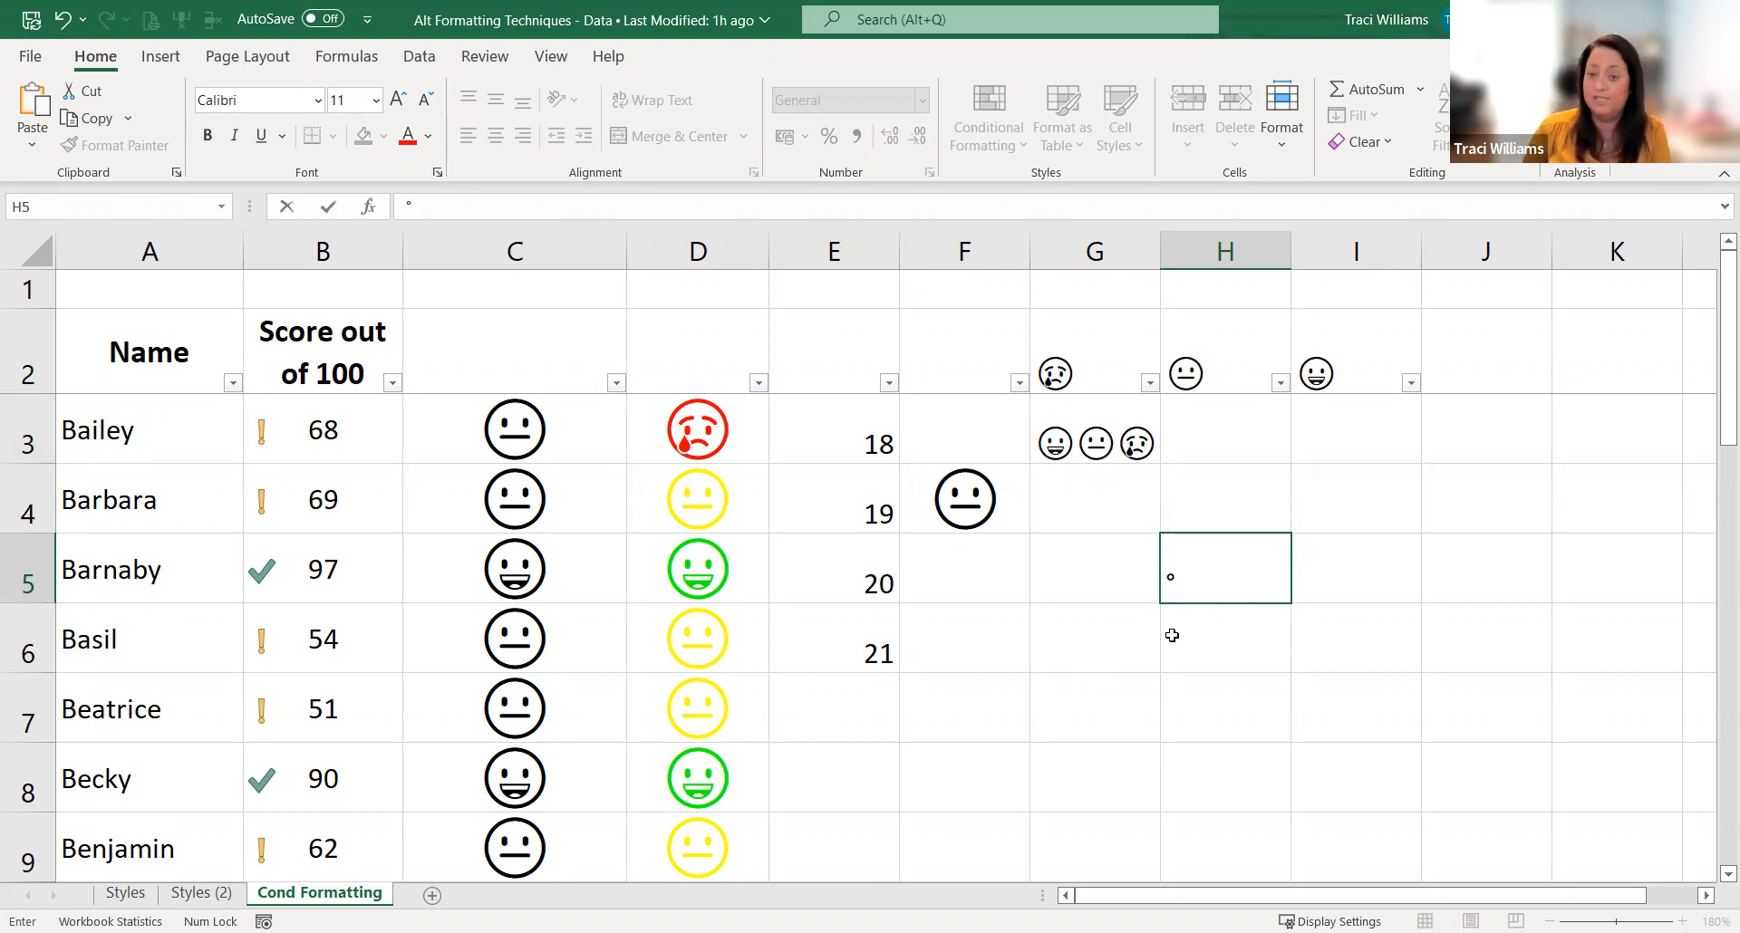
pyautogui.press('Return')
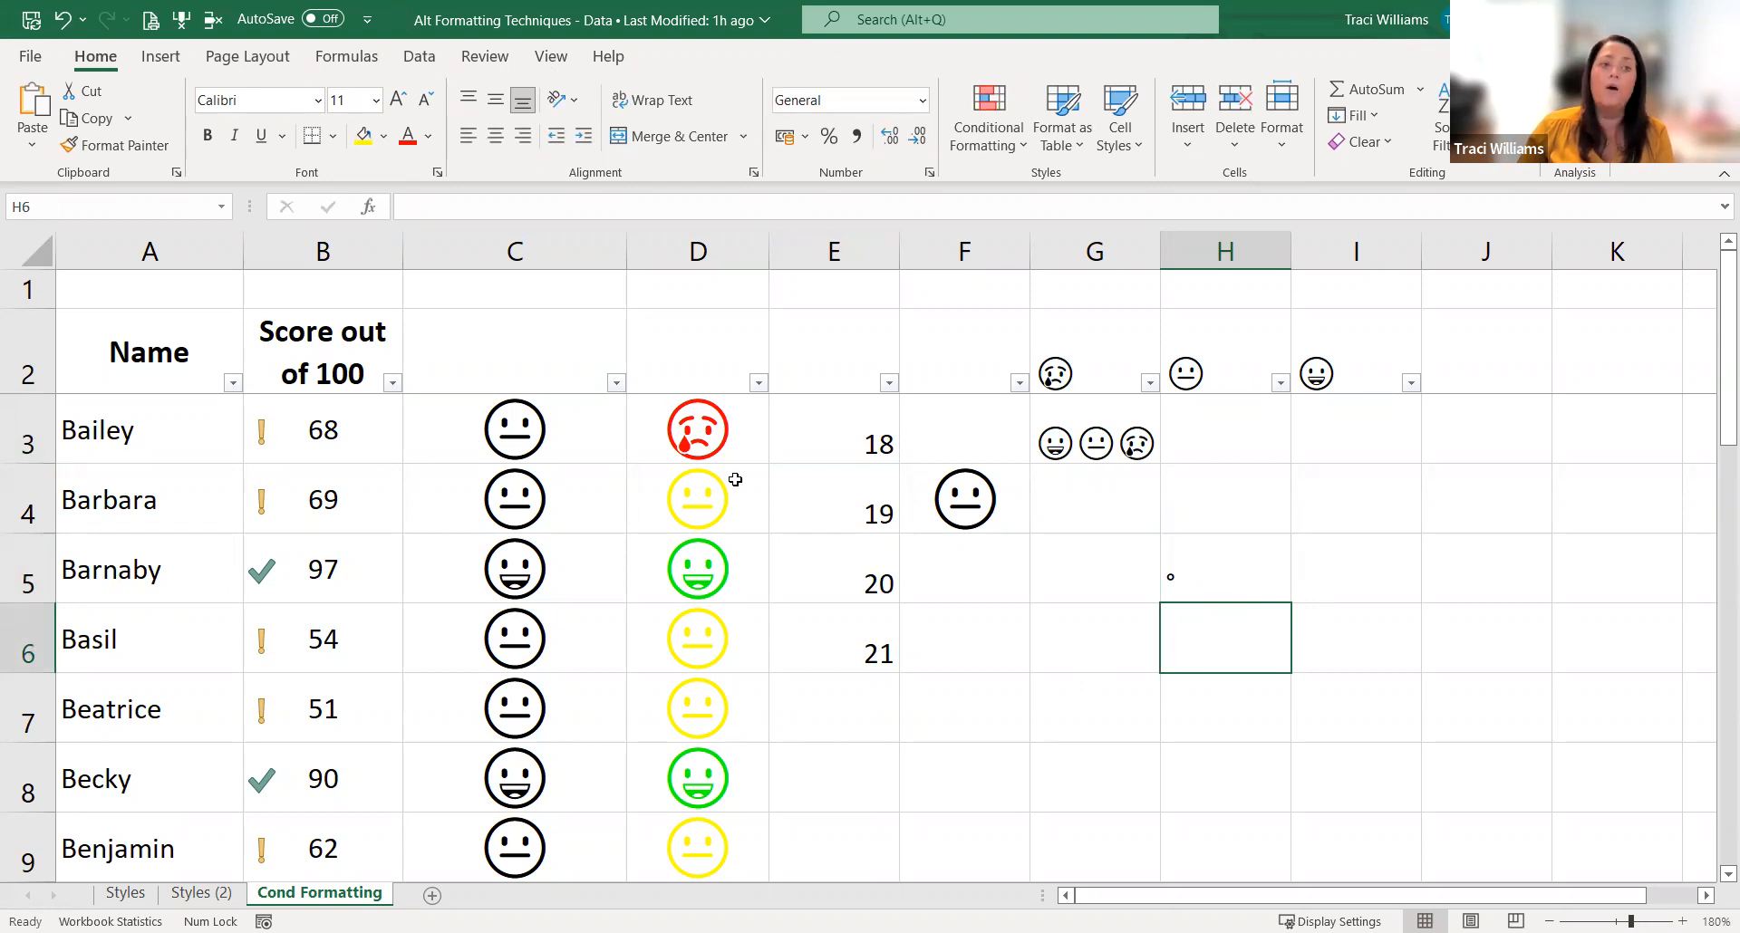
# Step: Look through the symbol picker's fonts and character sets for H6, and close it without inserting anything
pyautogui.click(161, 56)
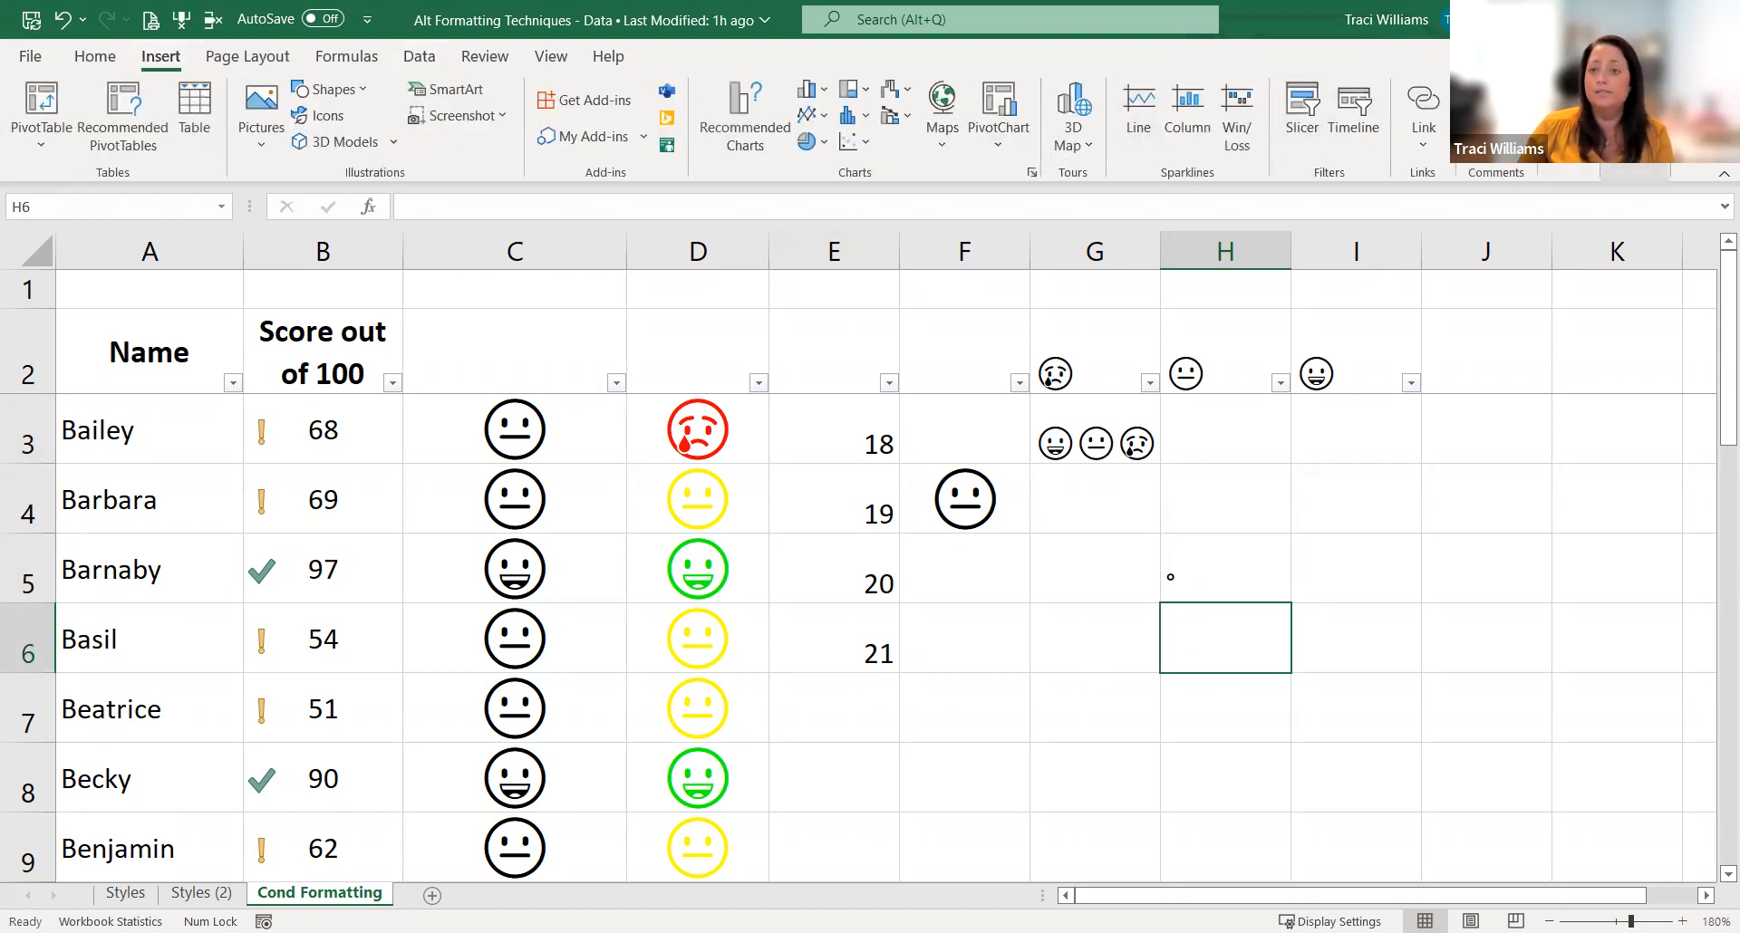
pyautogui.click(1633, 172)
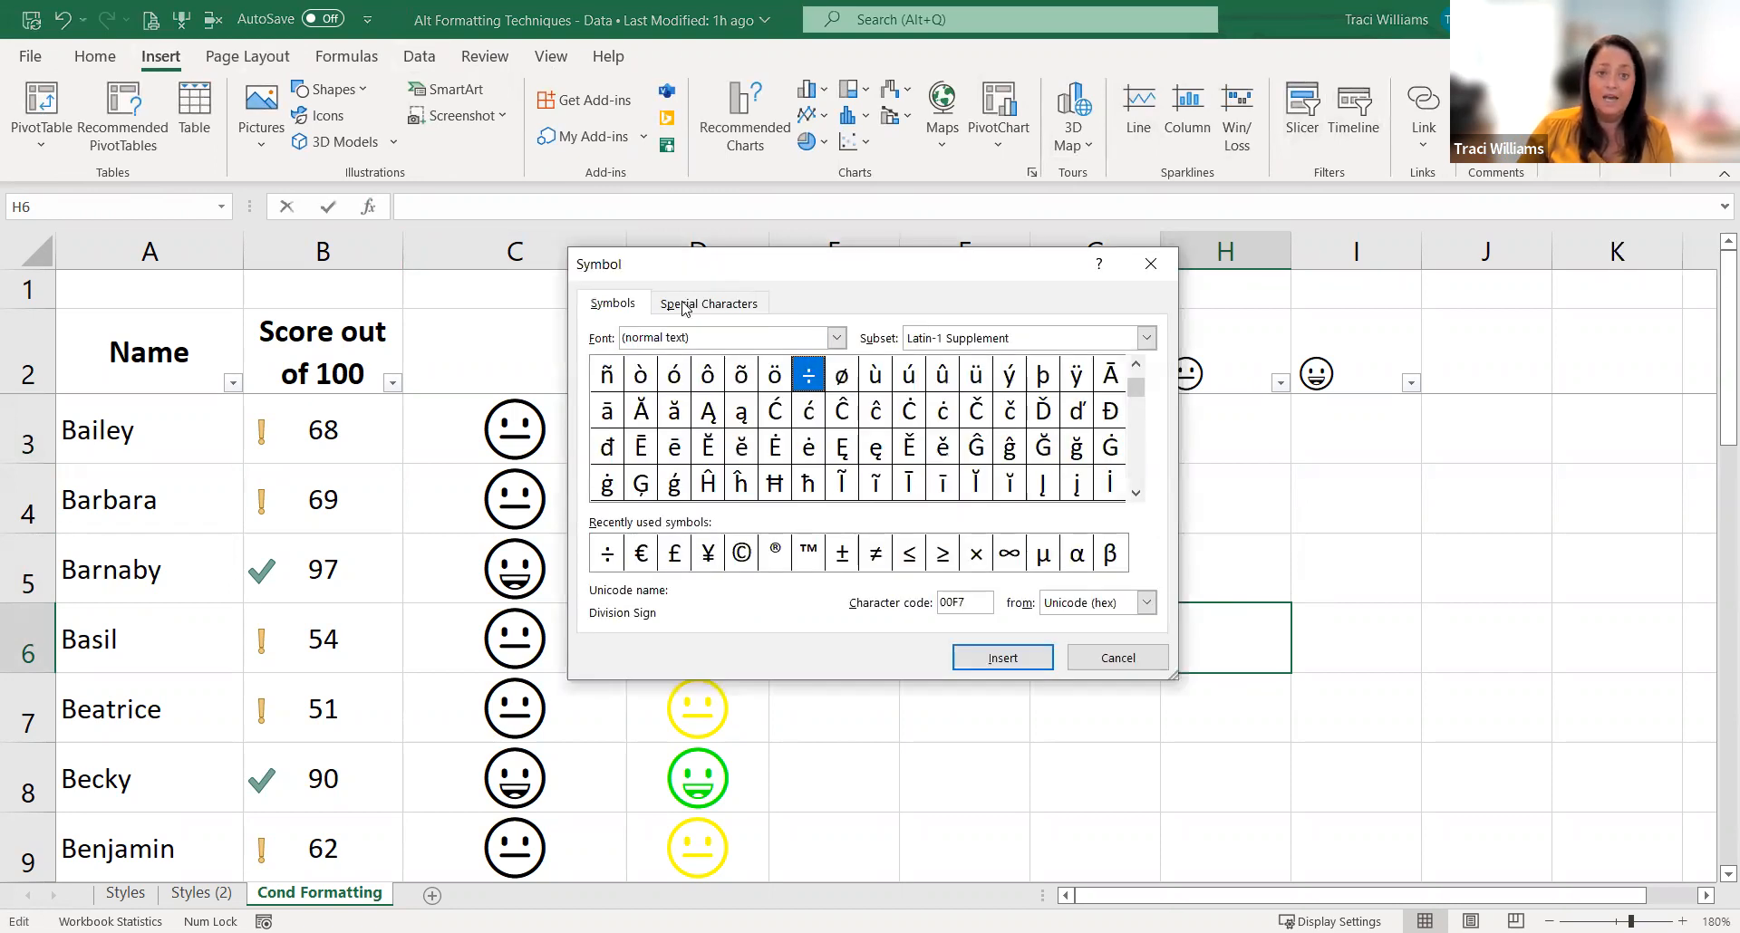
pyautogui.click(754, 306)
pyautogui.click(613, 305)
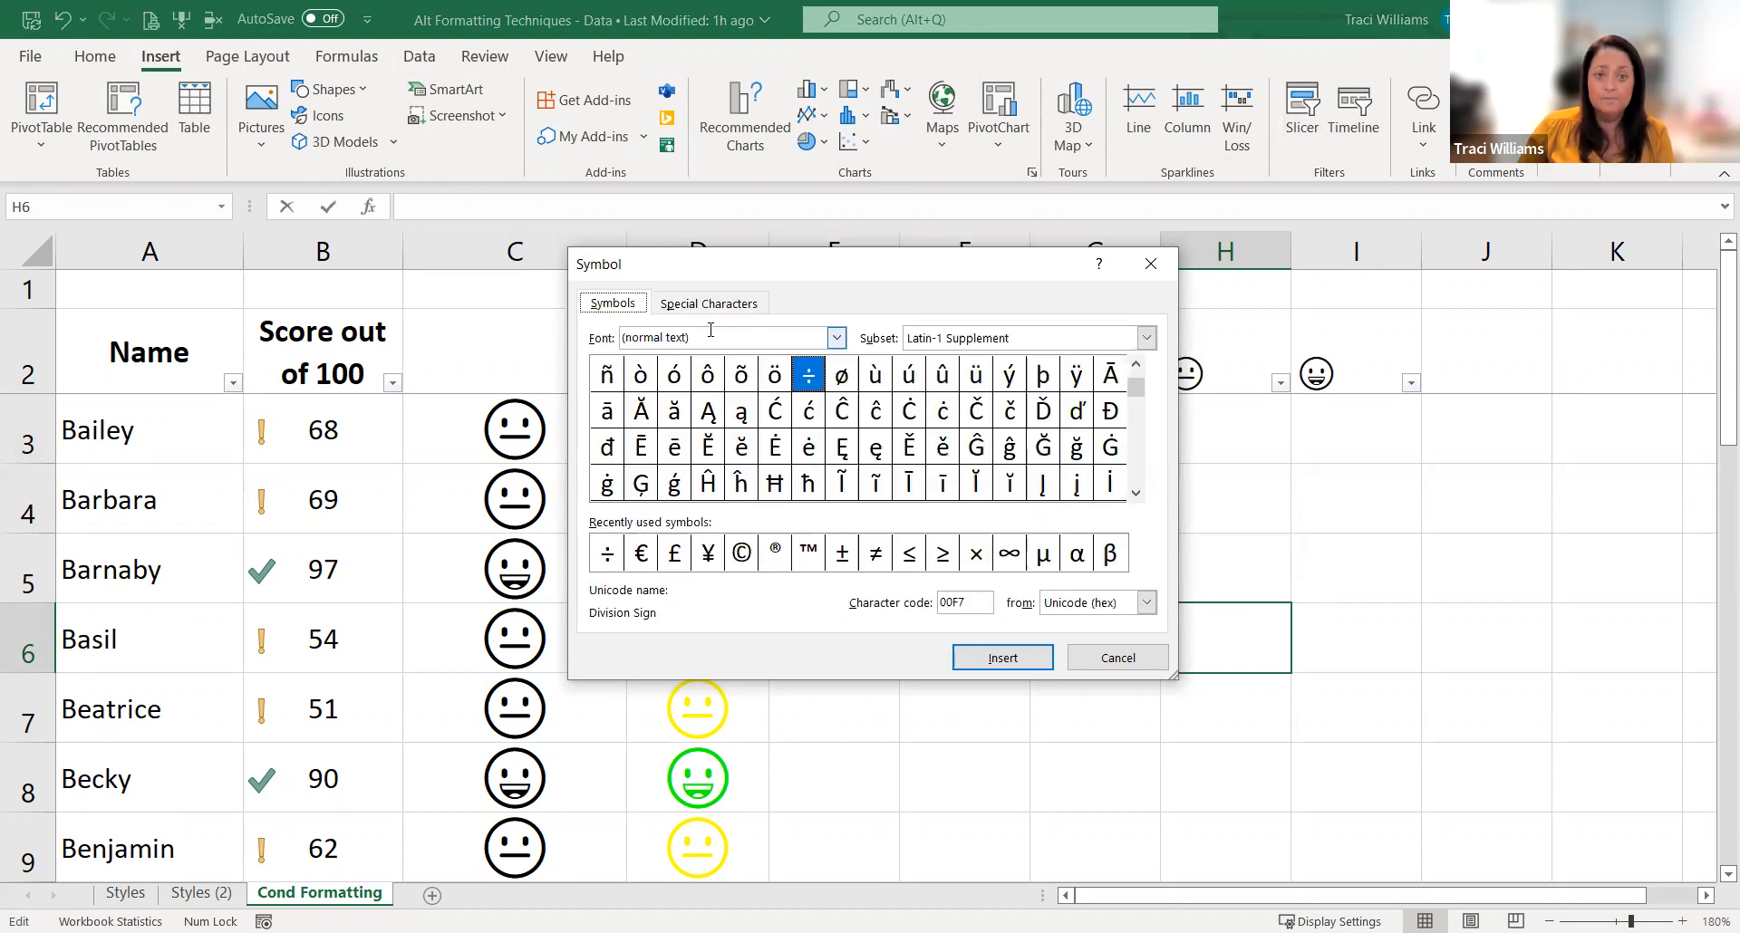
pyautogui.click(837, 339)
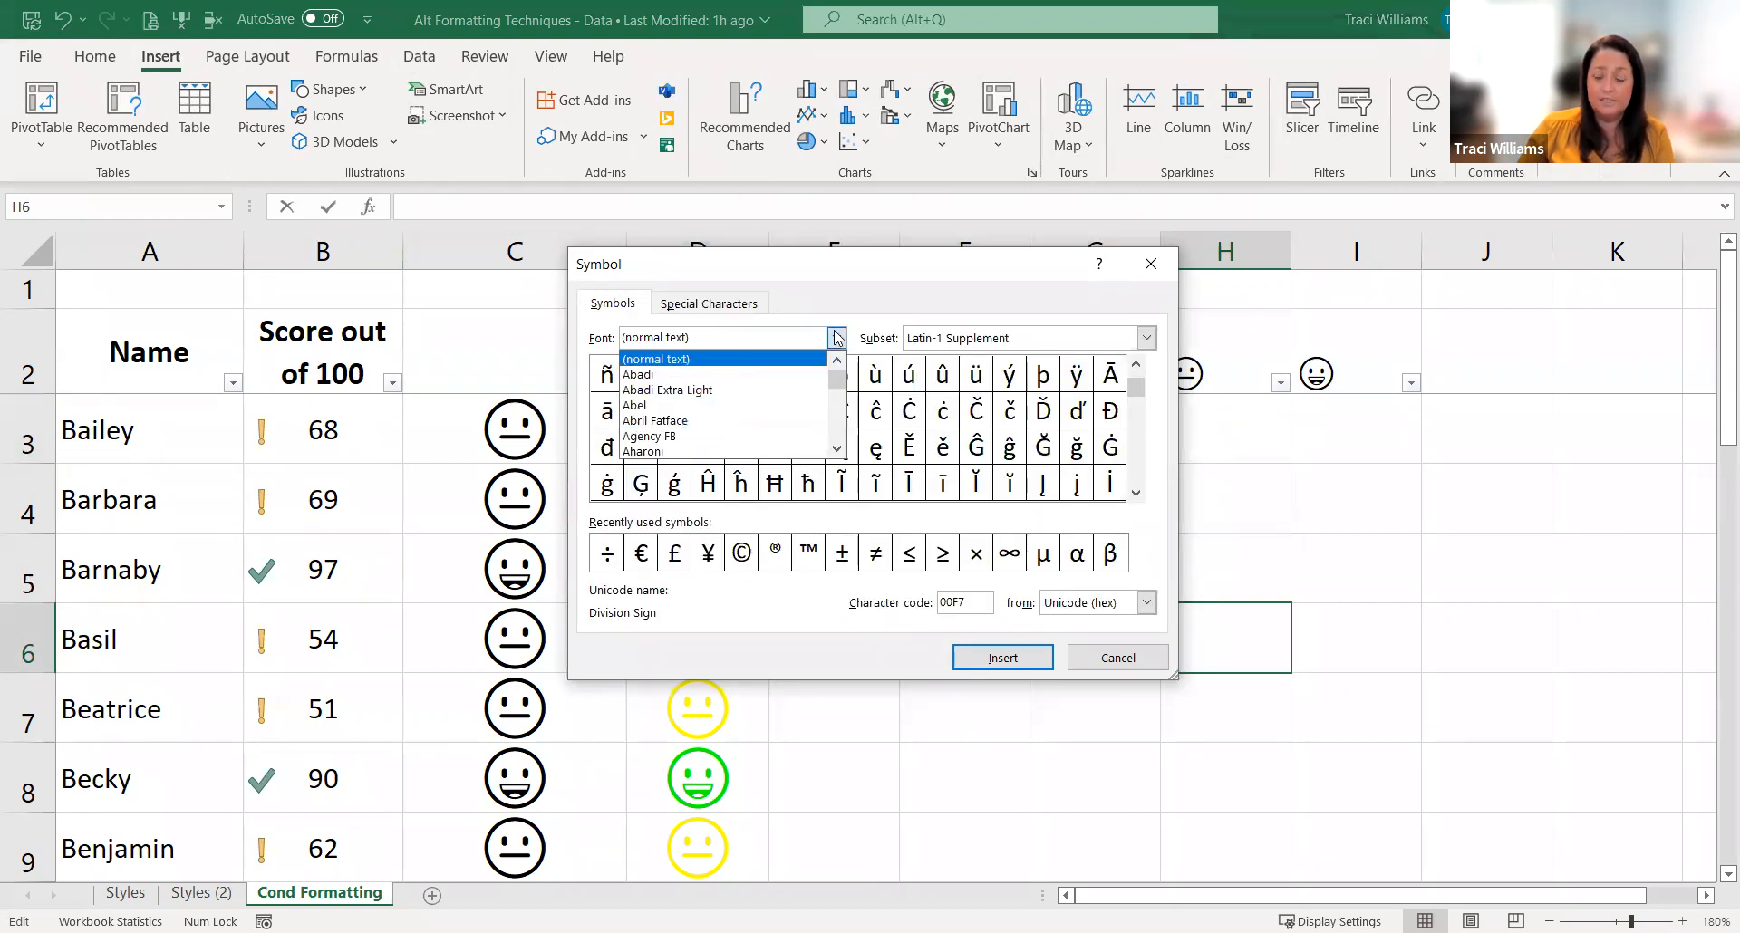
pyautogui.click(1107, 421)
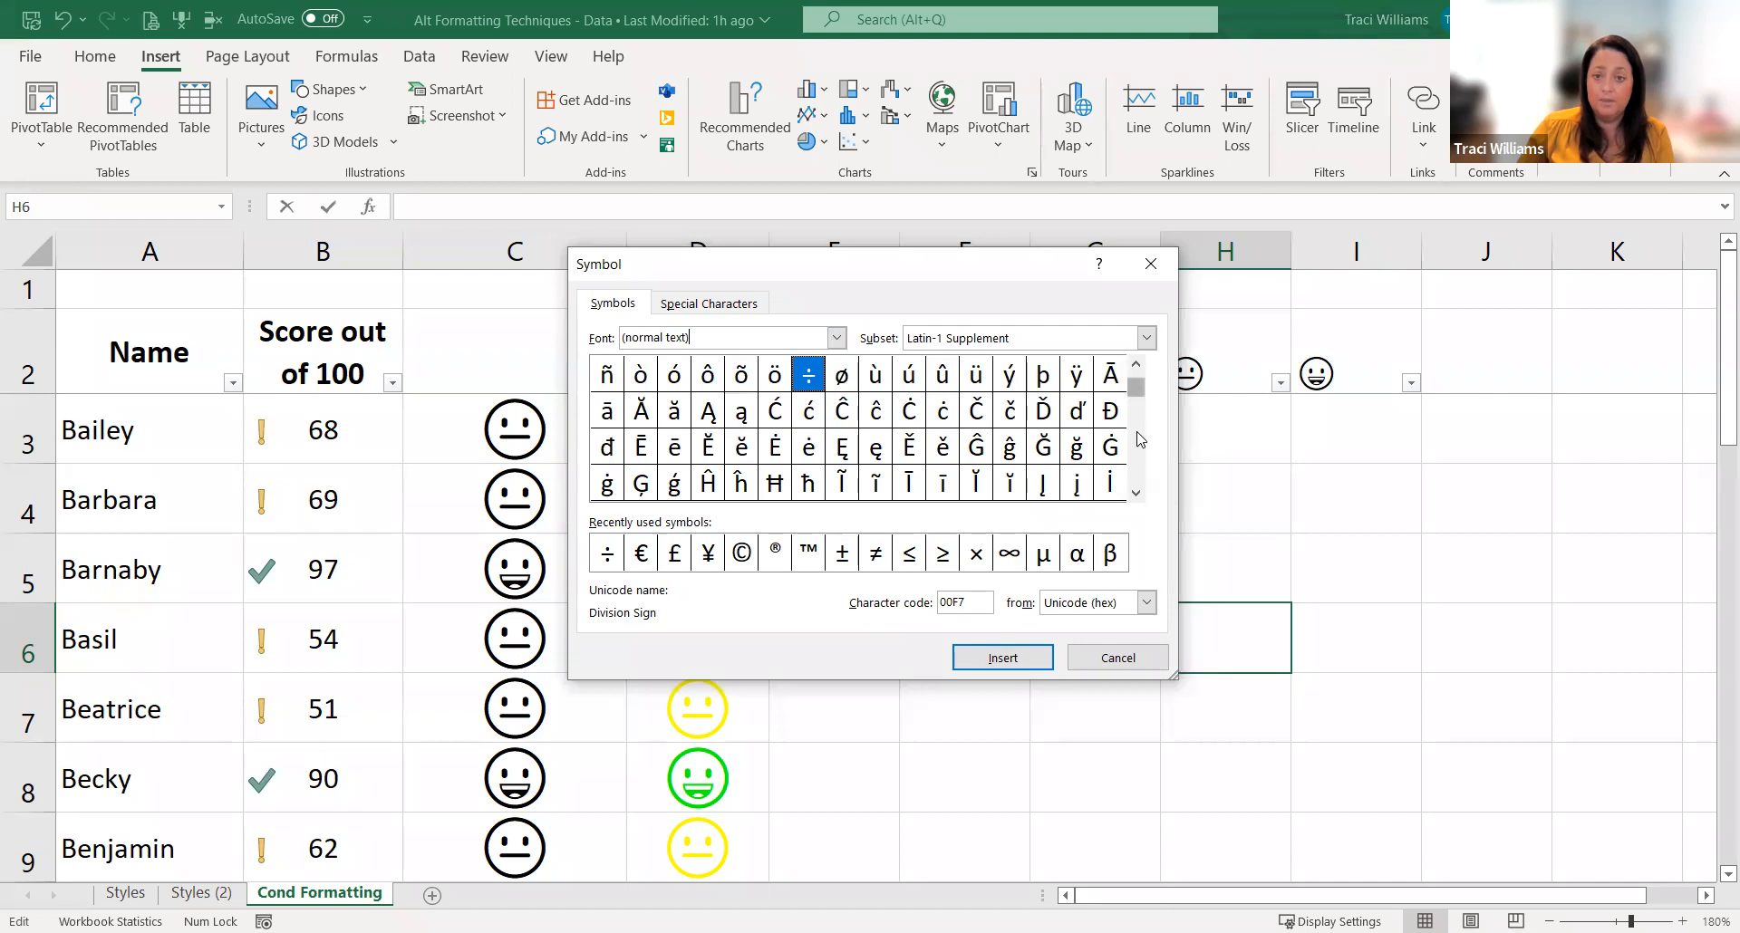
pyautogui.click(1139, 437)
pyautogui.click(1140, 478)
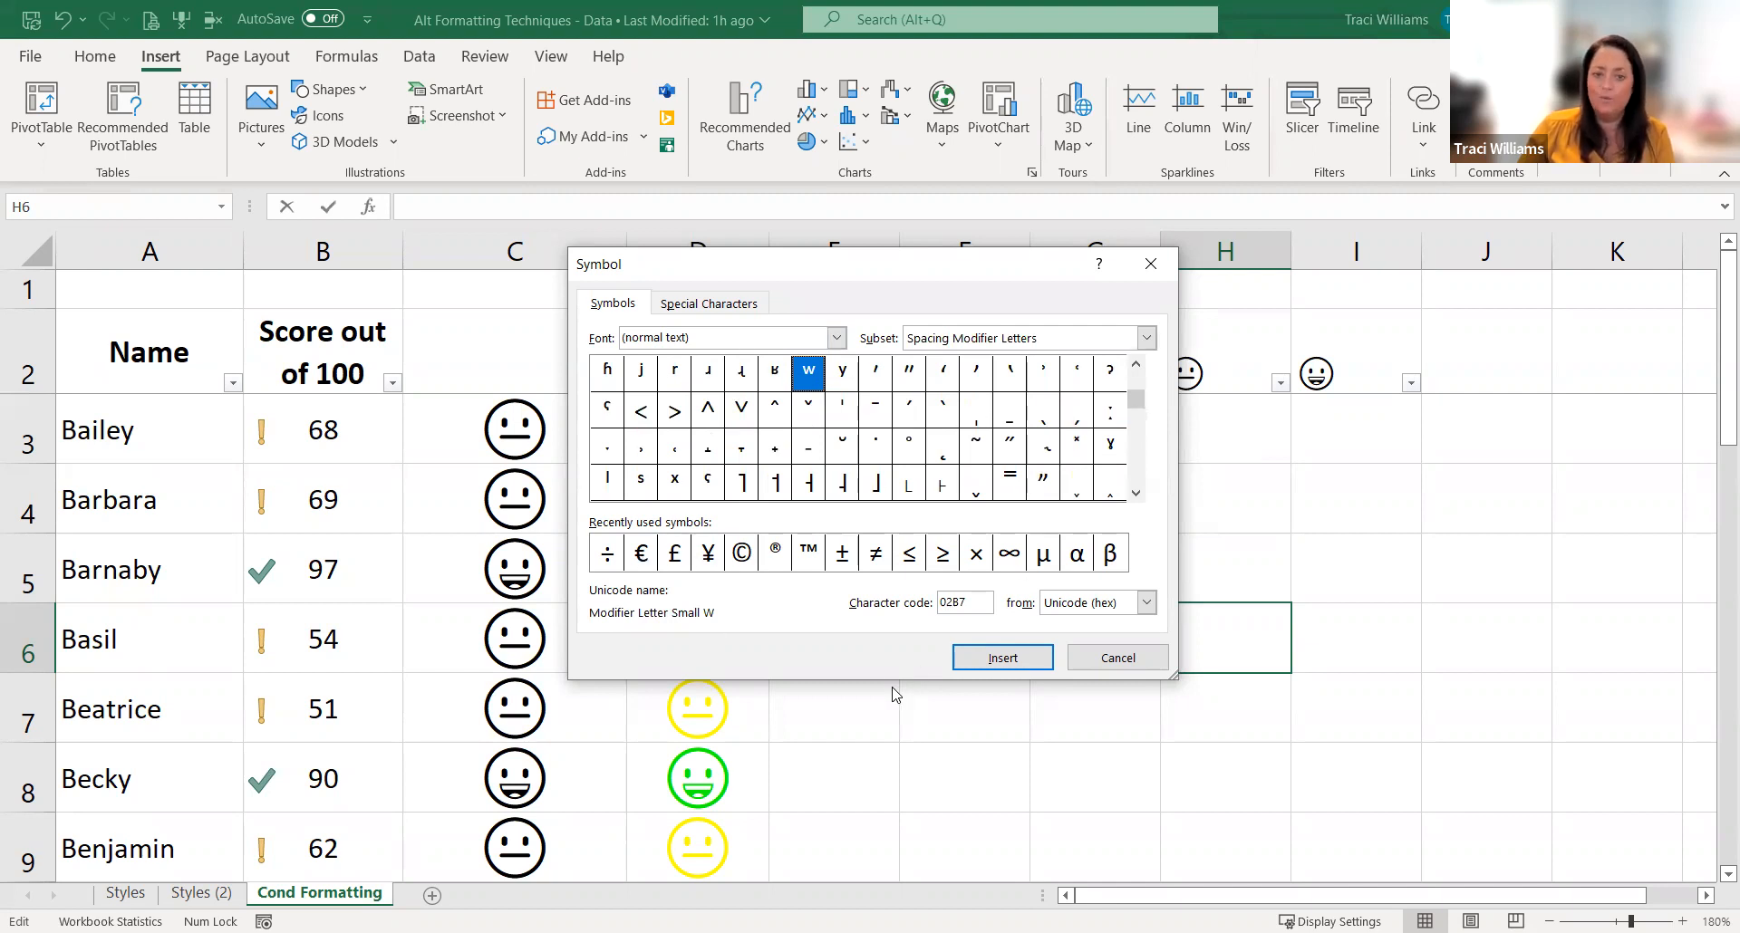
pyautogui.click(1115, 659)
pyautogui.click(1112, 654)
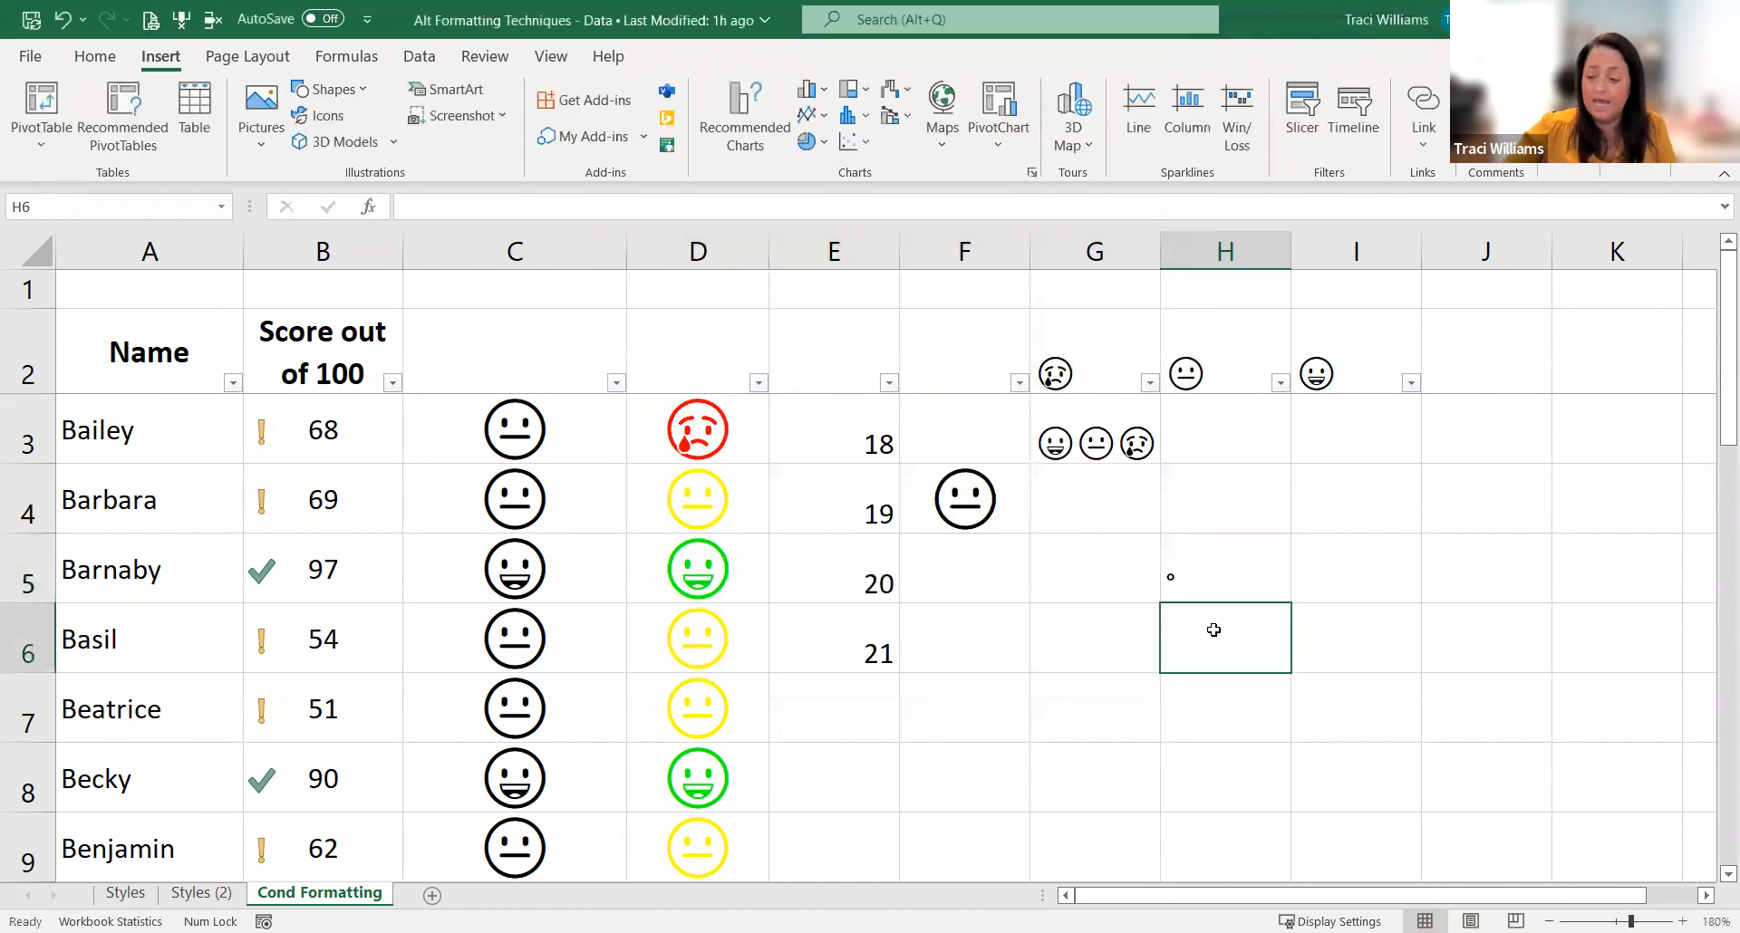
# Step: Enter the unit text °C in H6
pyautogui.write('°')
pyautogui.press('Return')
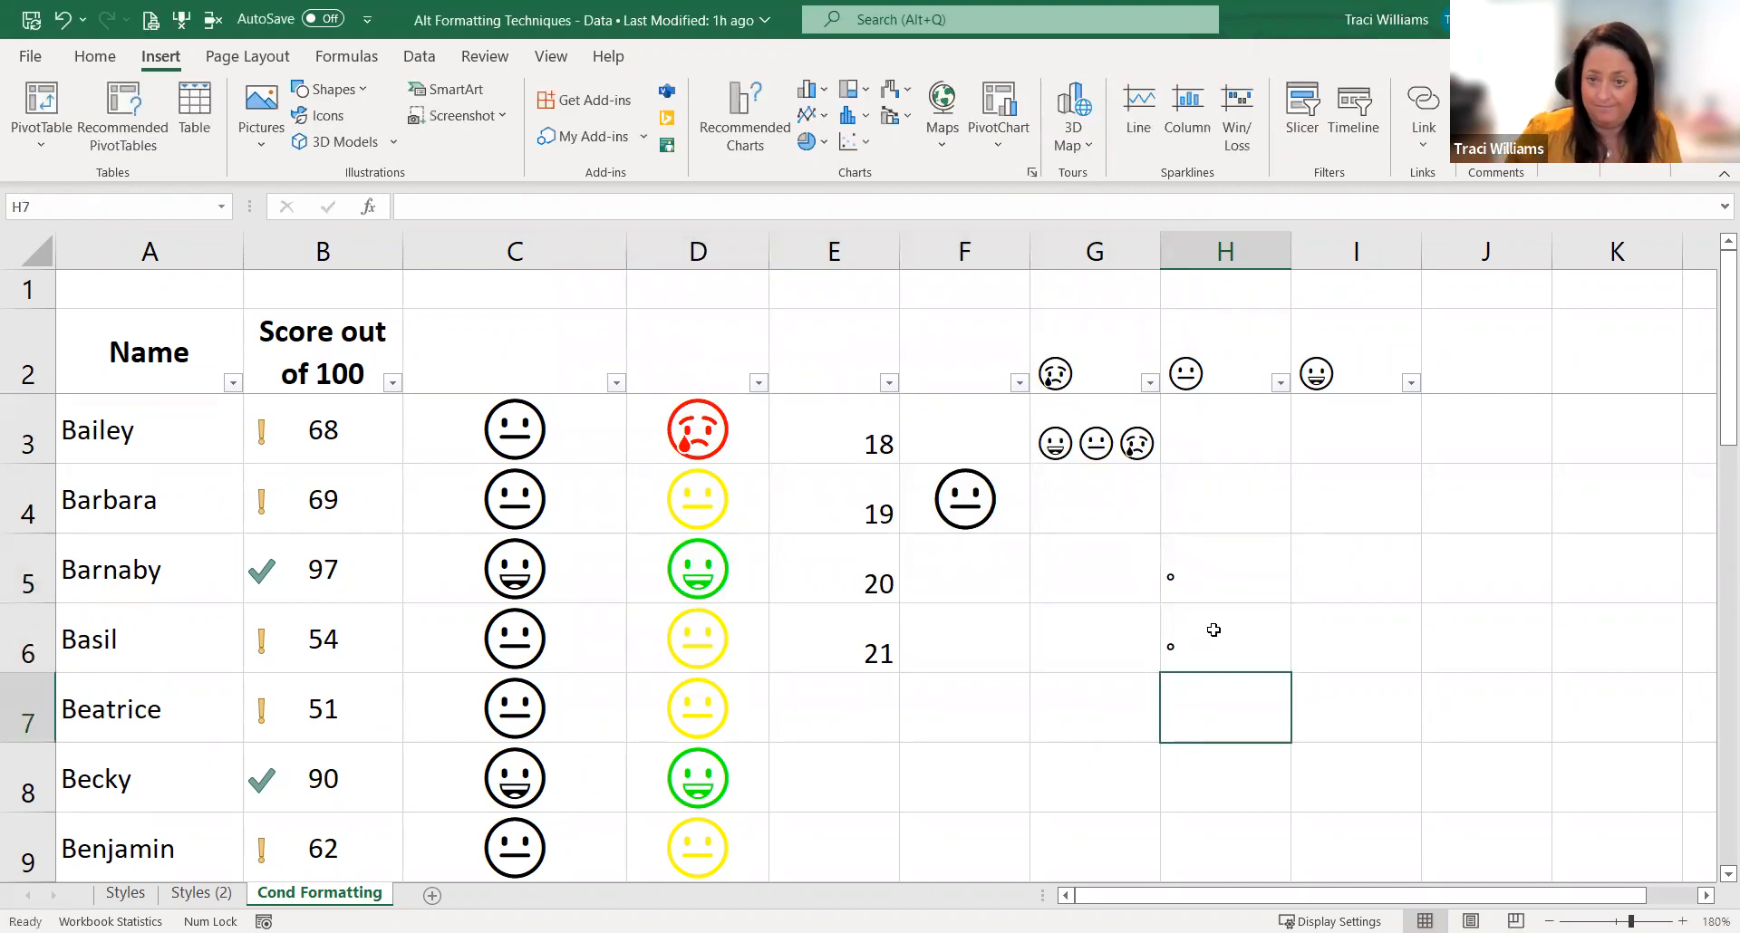
pyautogui.click(829, 459)
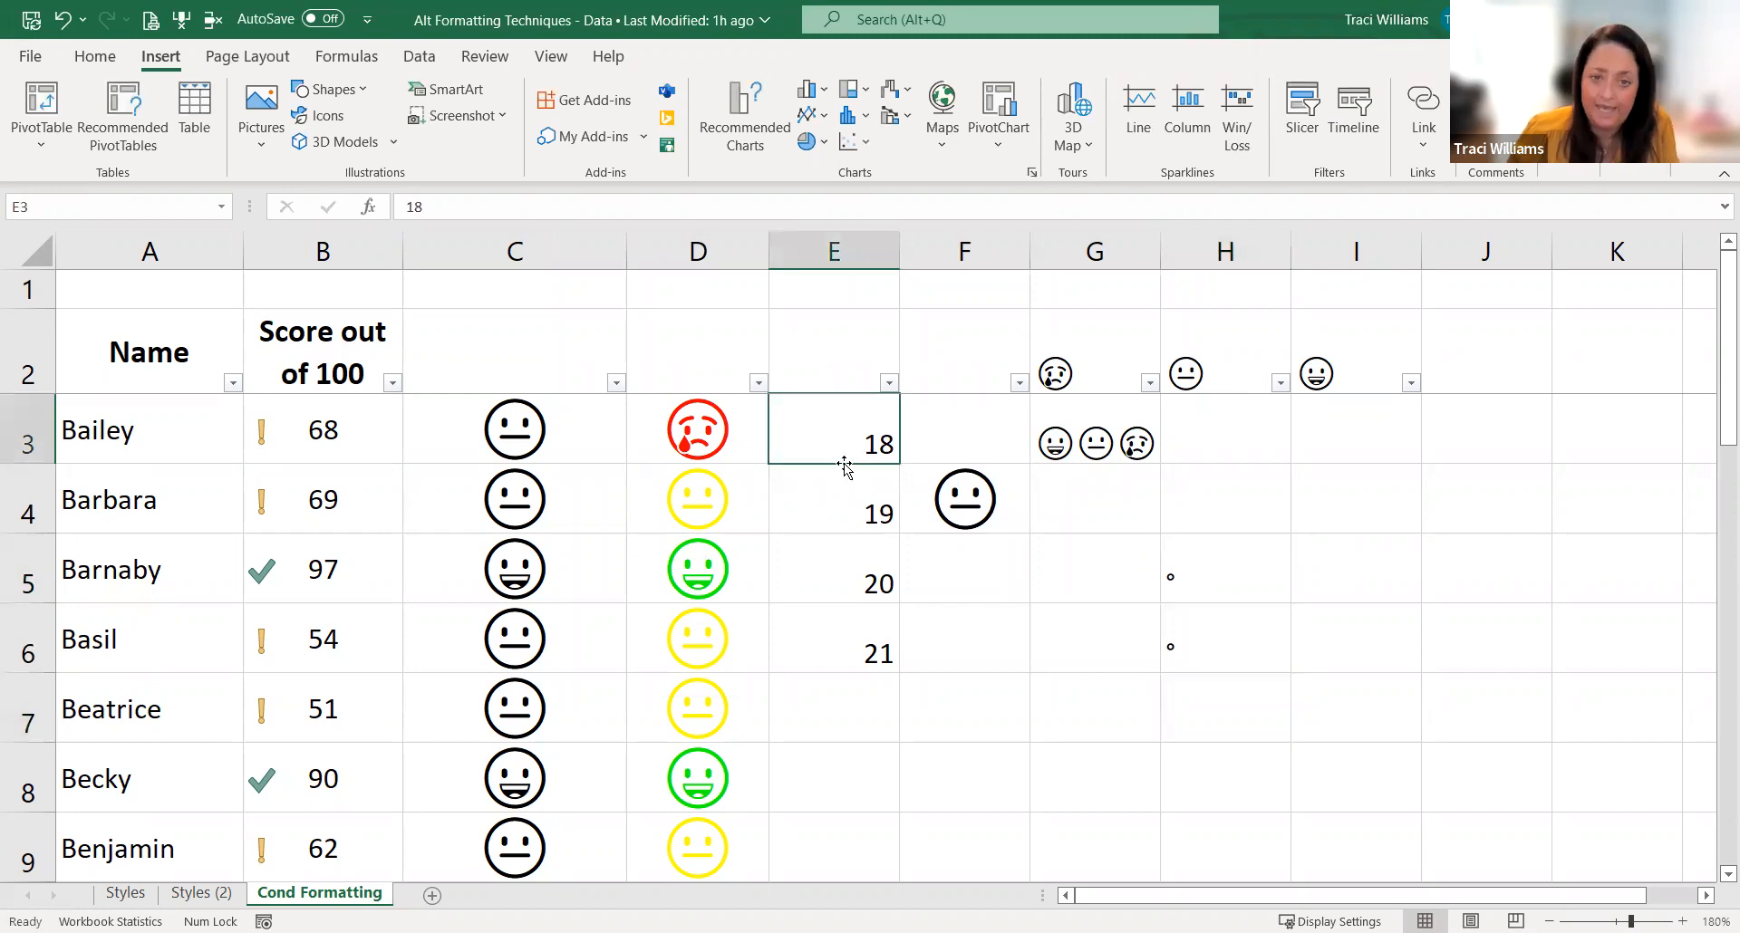
pyautogui.click(1171, 625)
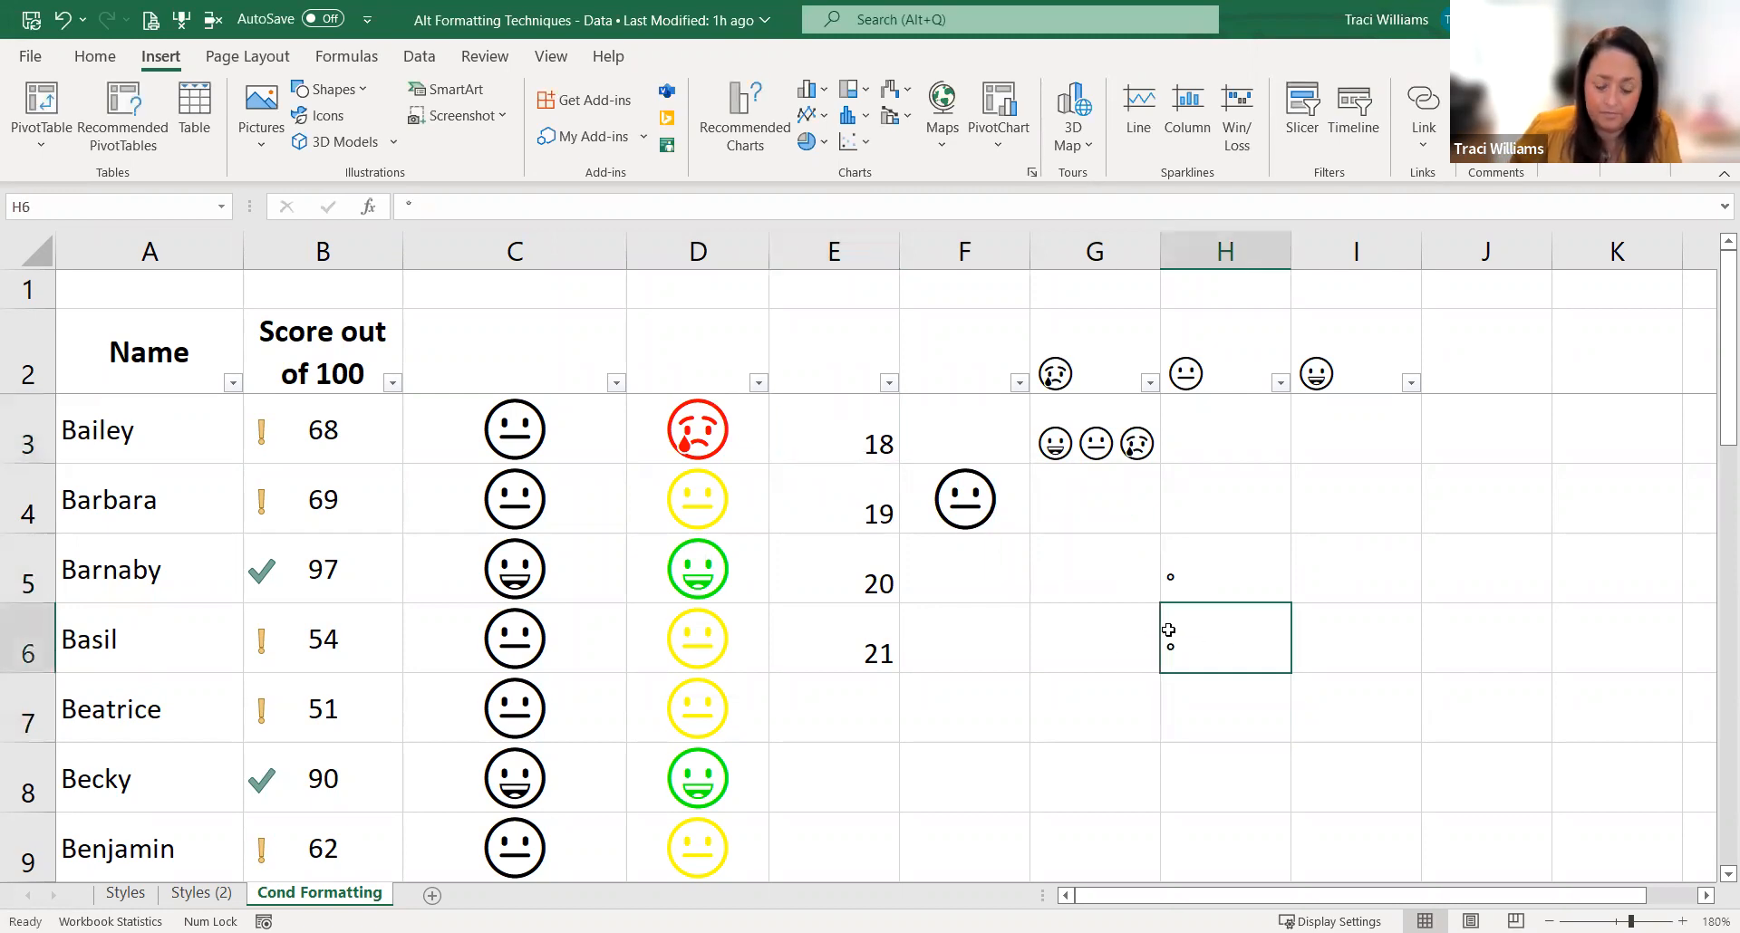
pyautogui.press('F2')
pyautogui.write('C')
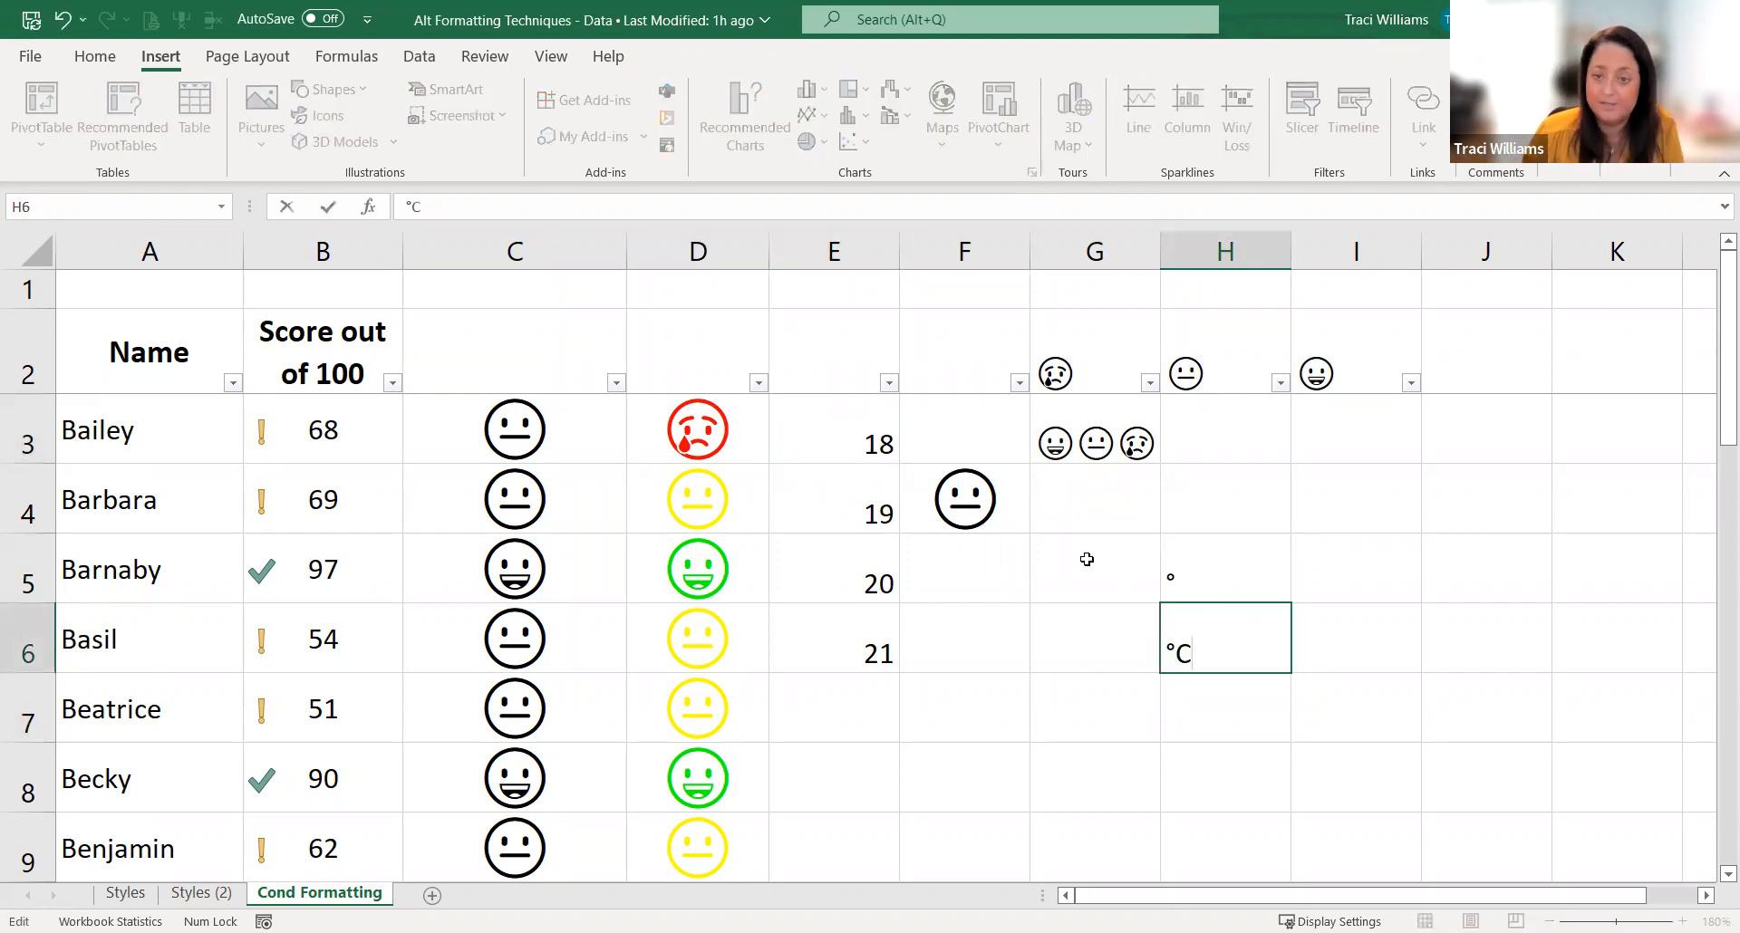
pyautogui.press('Return')
# Step: Save the formatting of H6 as a new cell style named "celsius"
pyautogui.press('Up')
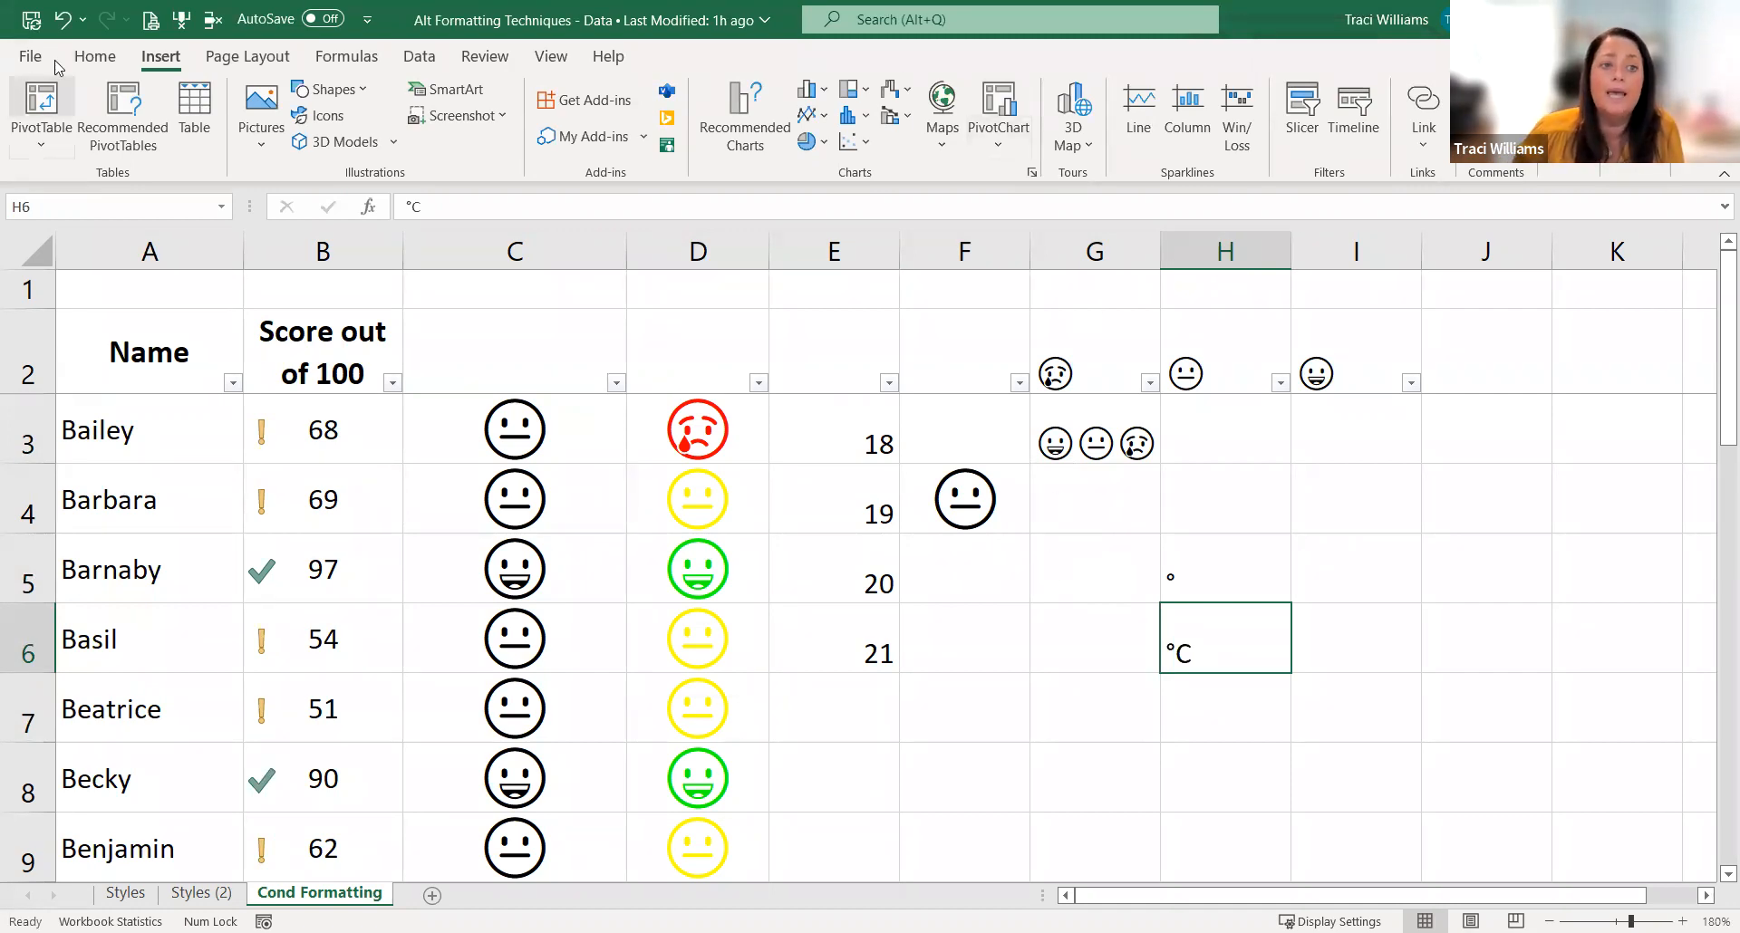
pyautogui.click(93, 58)
pyautogui.click(1139, 136)
pyautogui.click(1085, 773)
pyautogui.write('celsius')
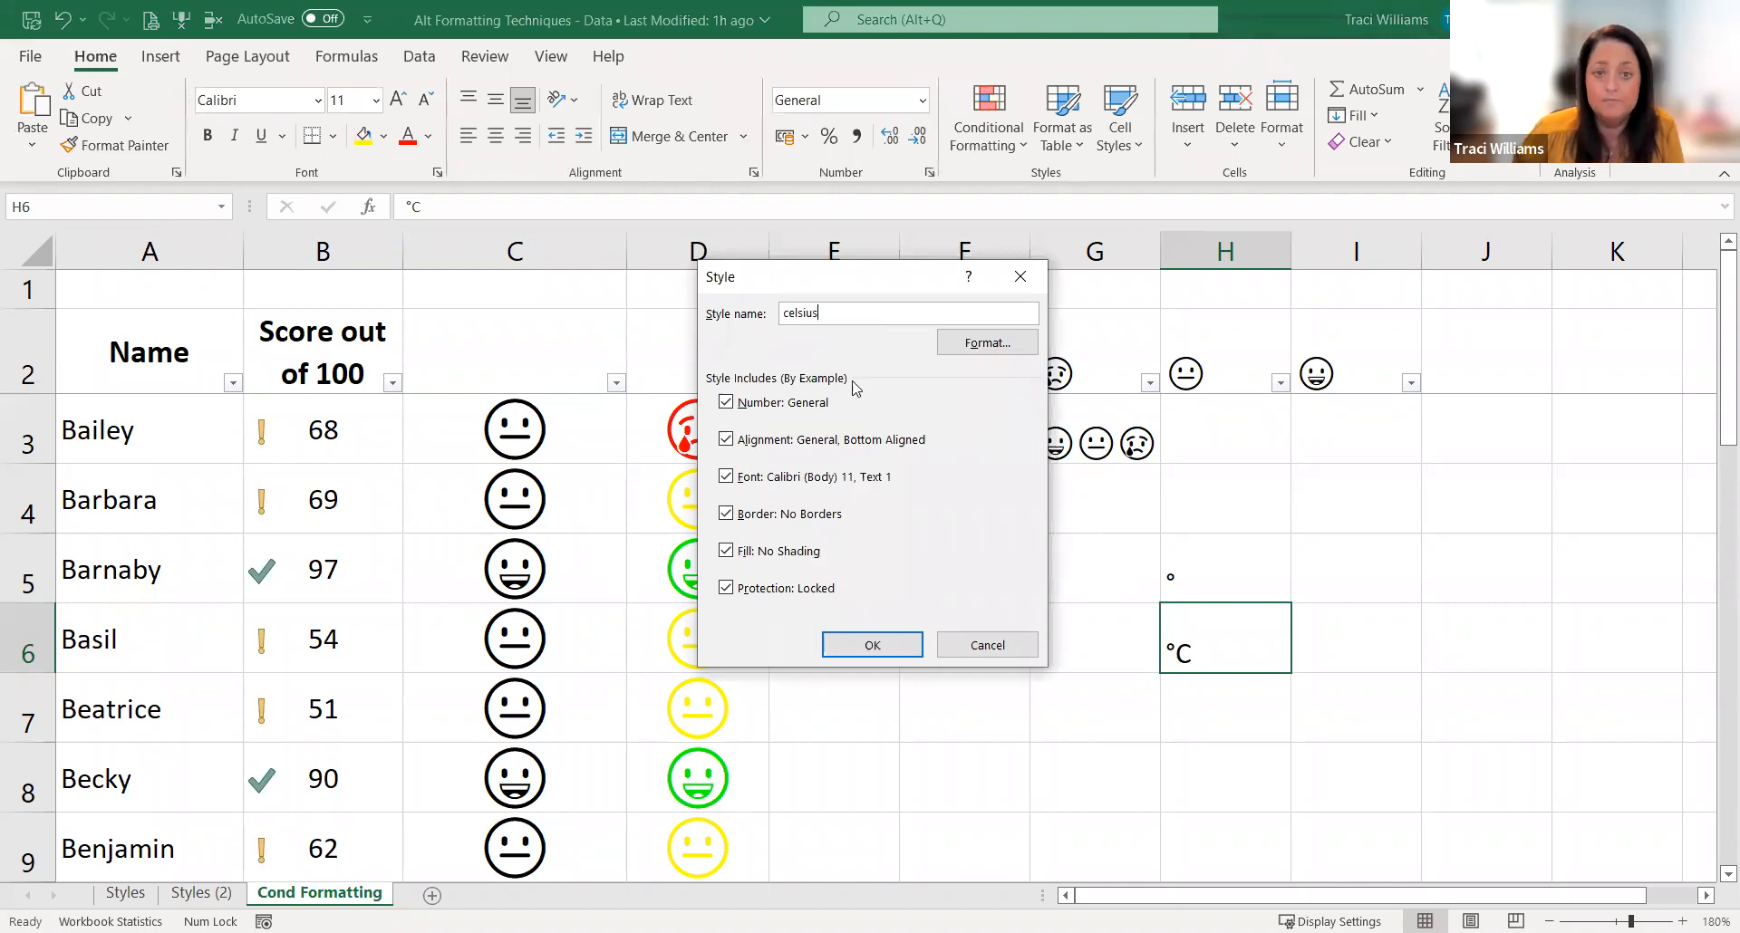
pyautogui.click(871, 644)
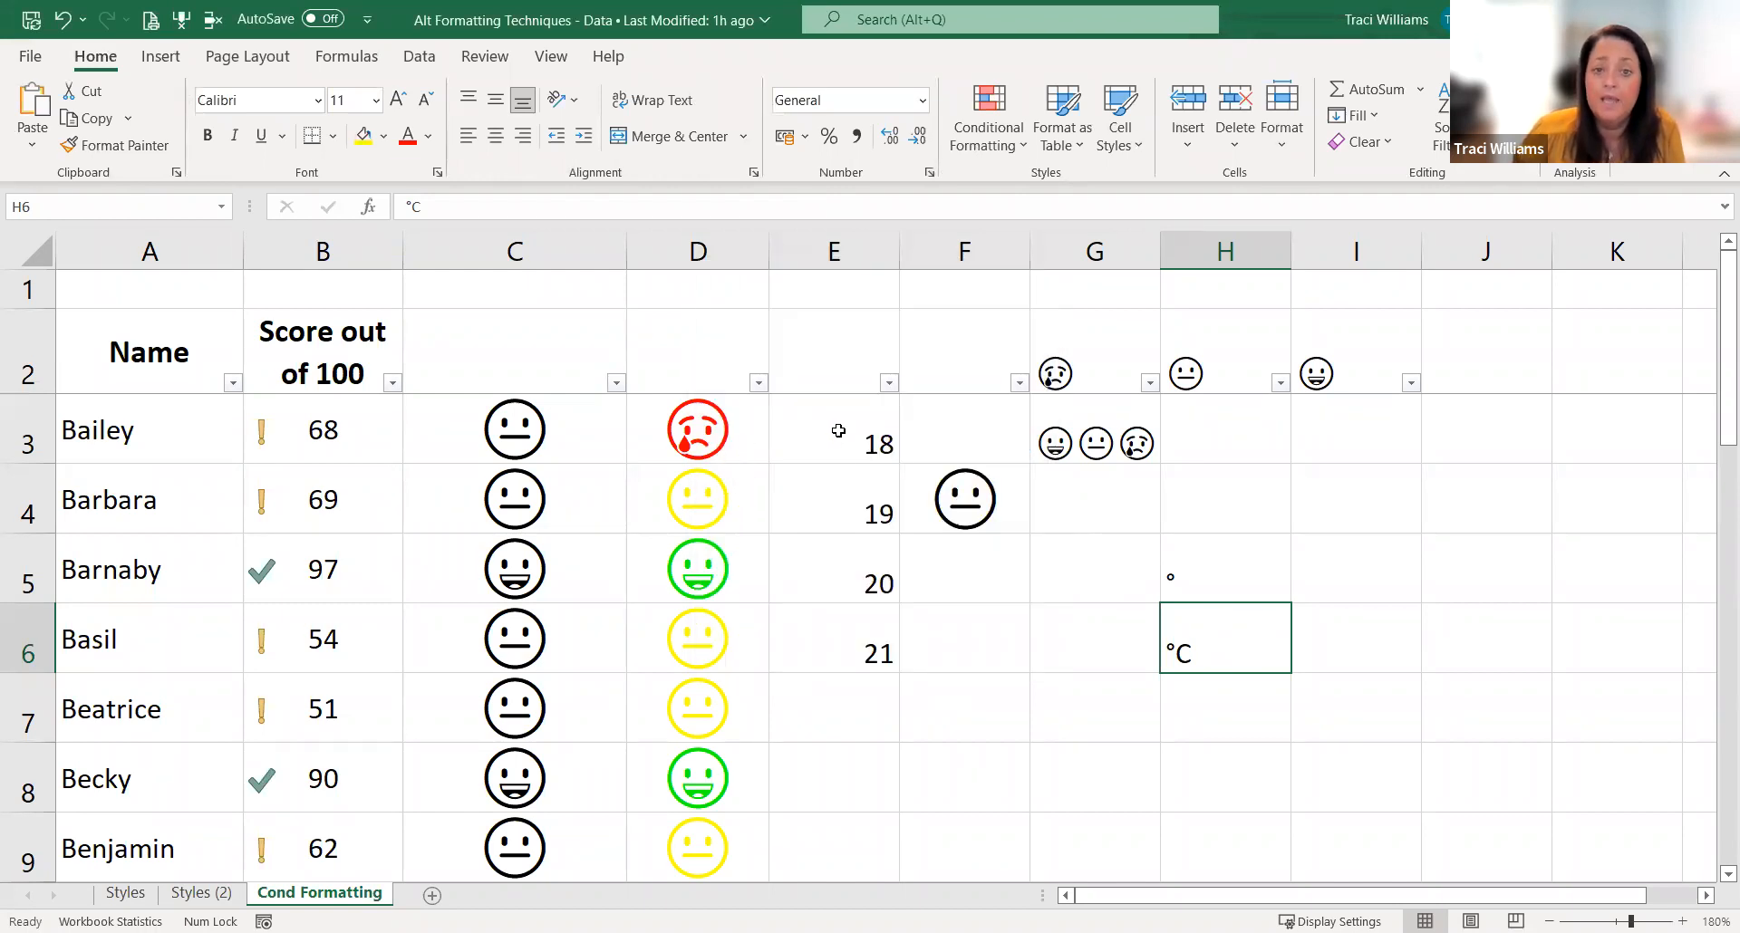
# Step: Apply the "celsius" cell style to the values in E3:E6
pyautogui.moveTo(833, 433); pyautogui.dragTo(823, 652)
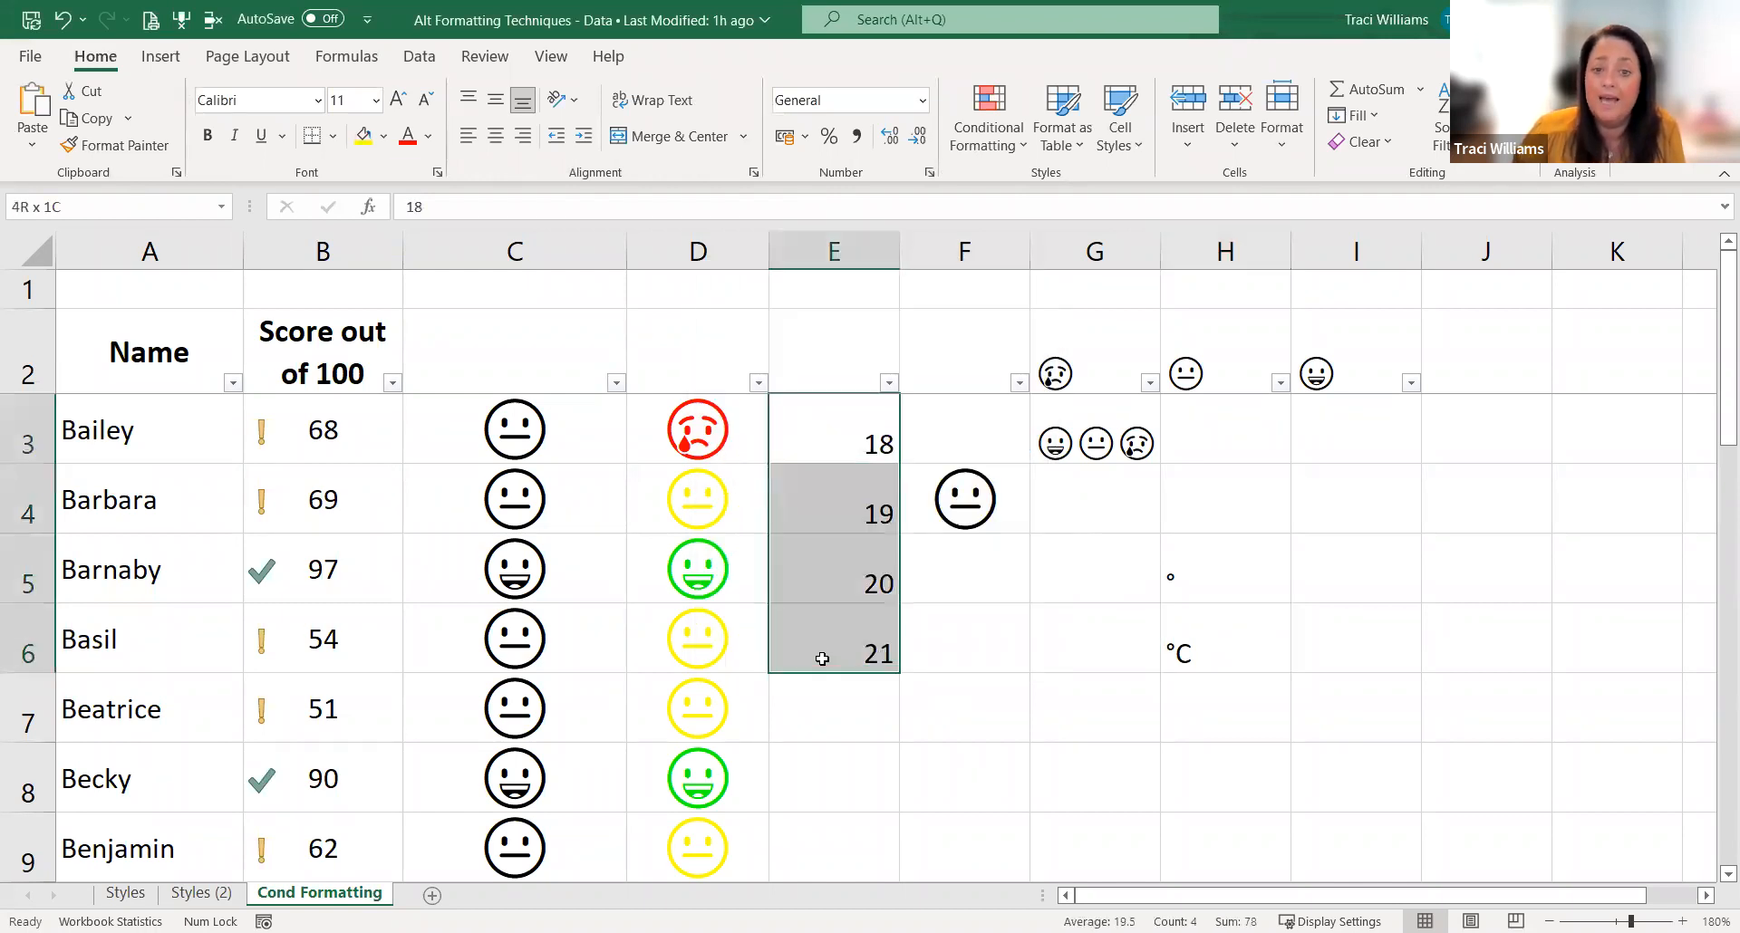
pyautogui.click(1121, 154)
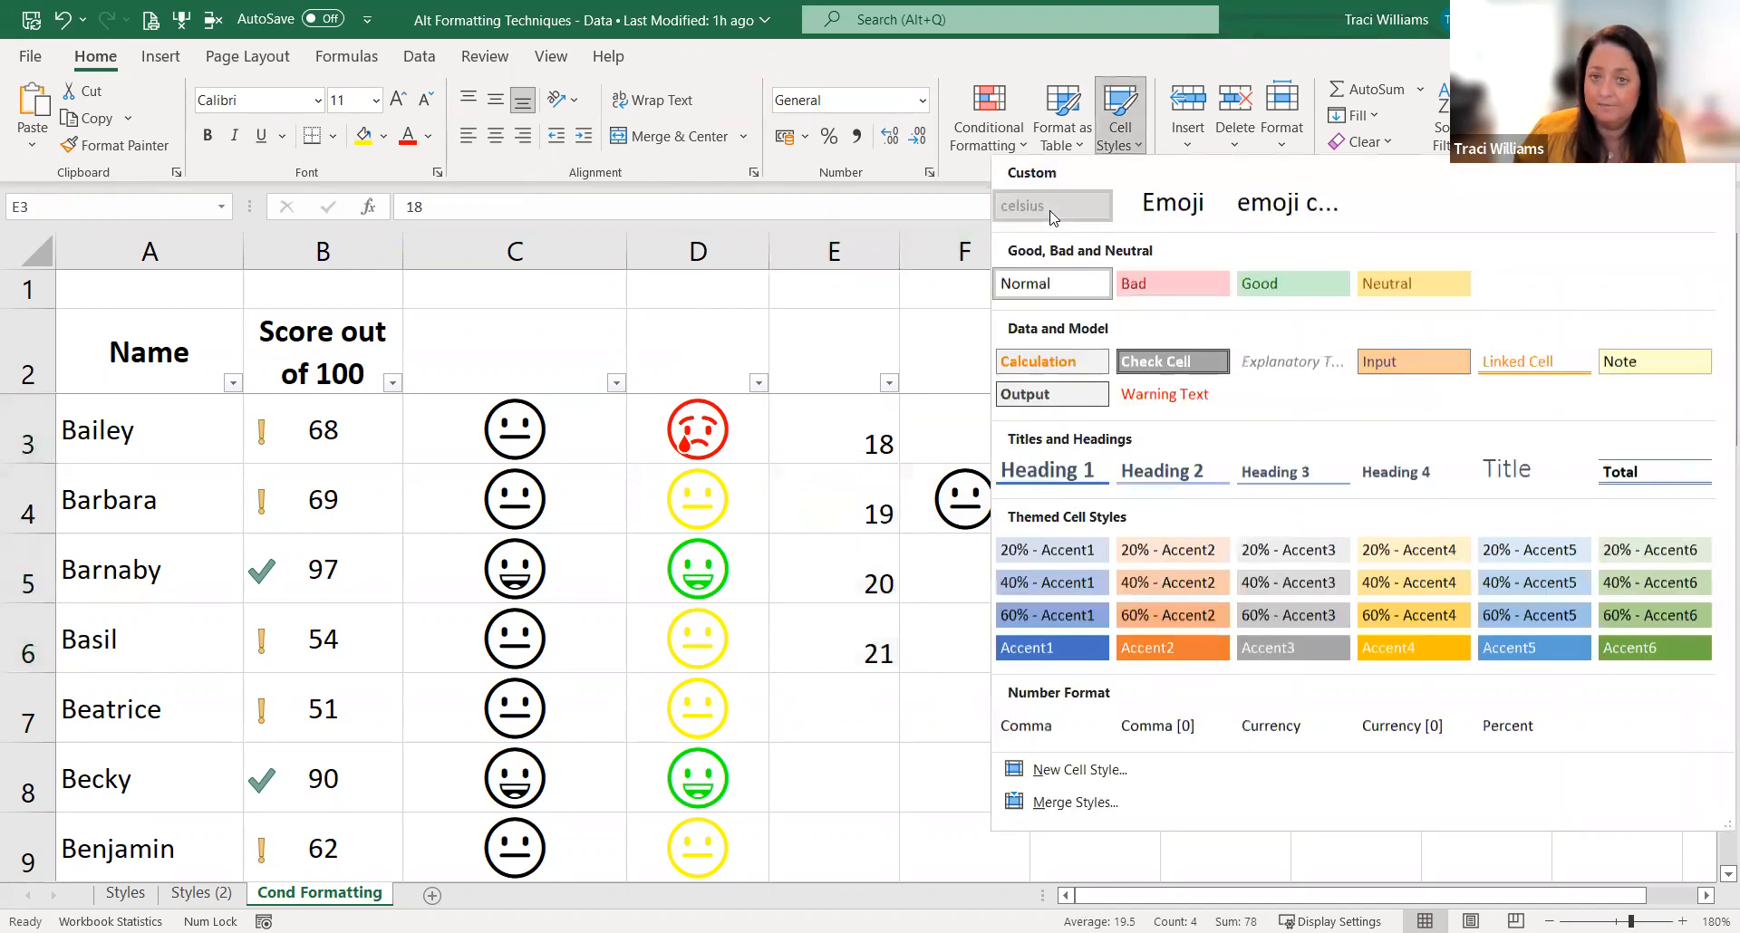
pyautogui.click(1051, 218)
pyautogui.click(1214, 630)
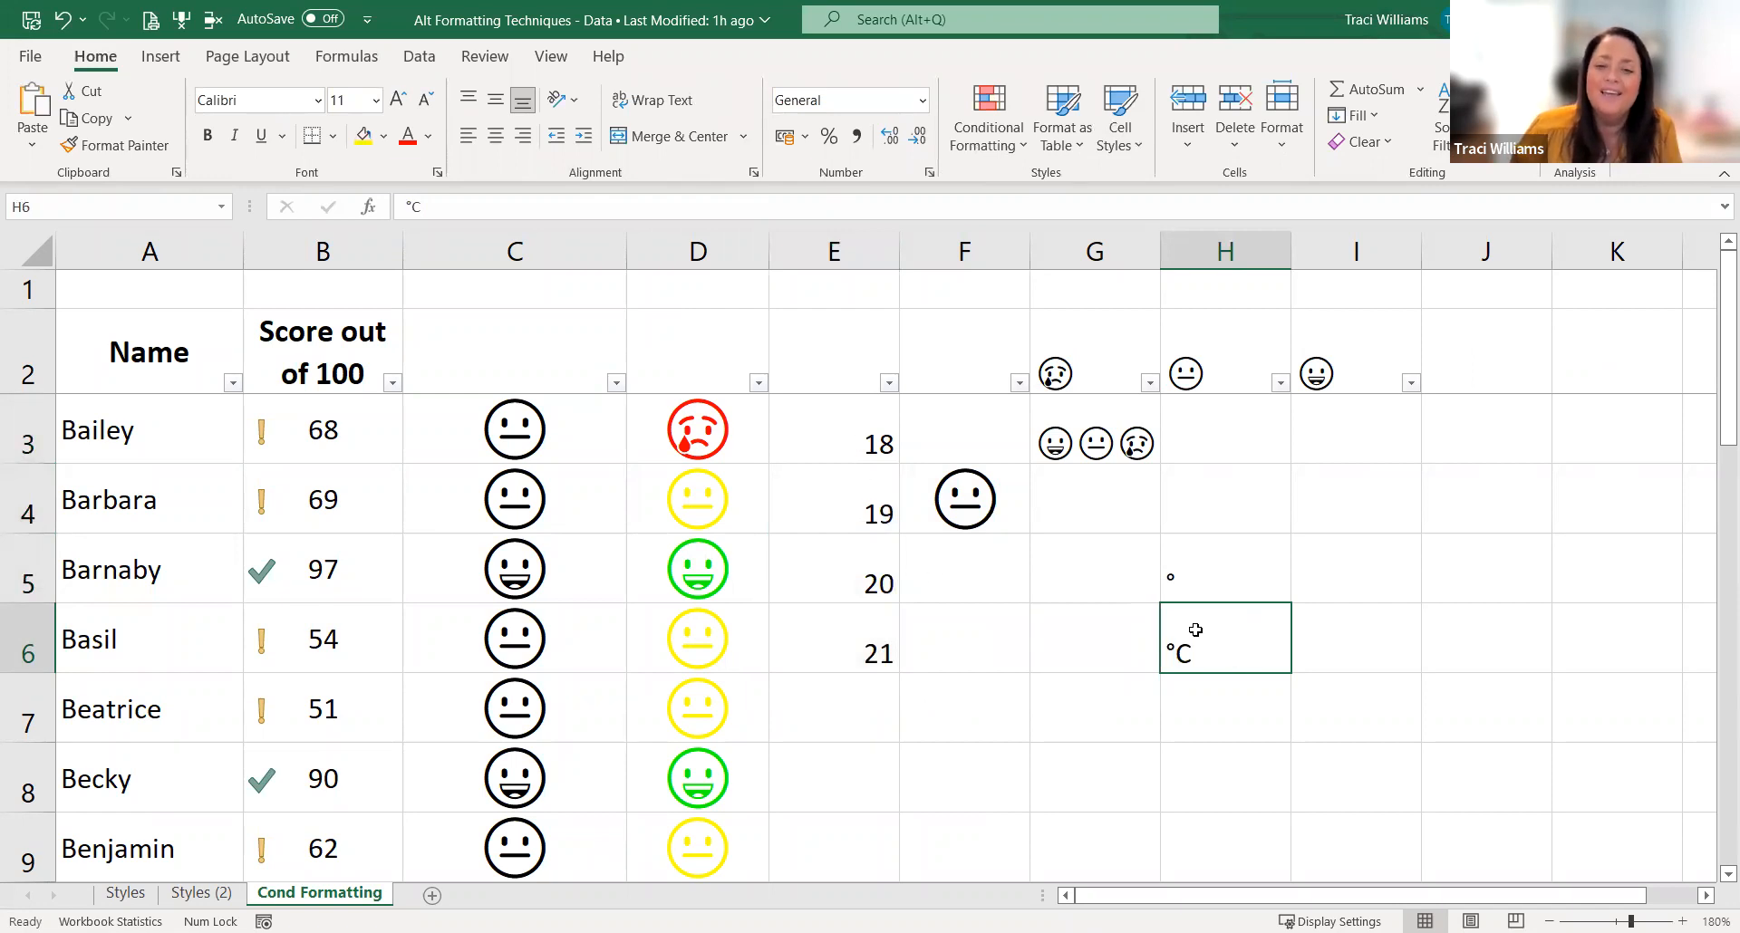
pyautogui.moveTo(865, 429); pyautogui.dragTo(843, 662)
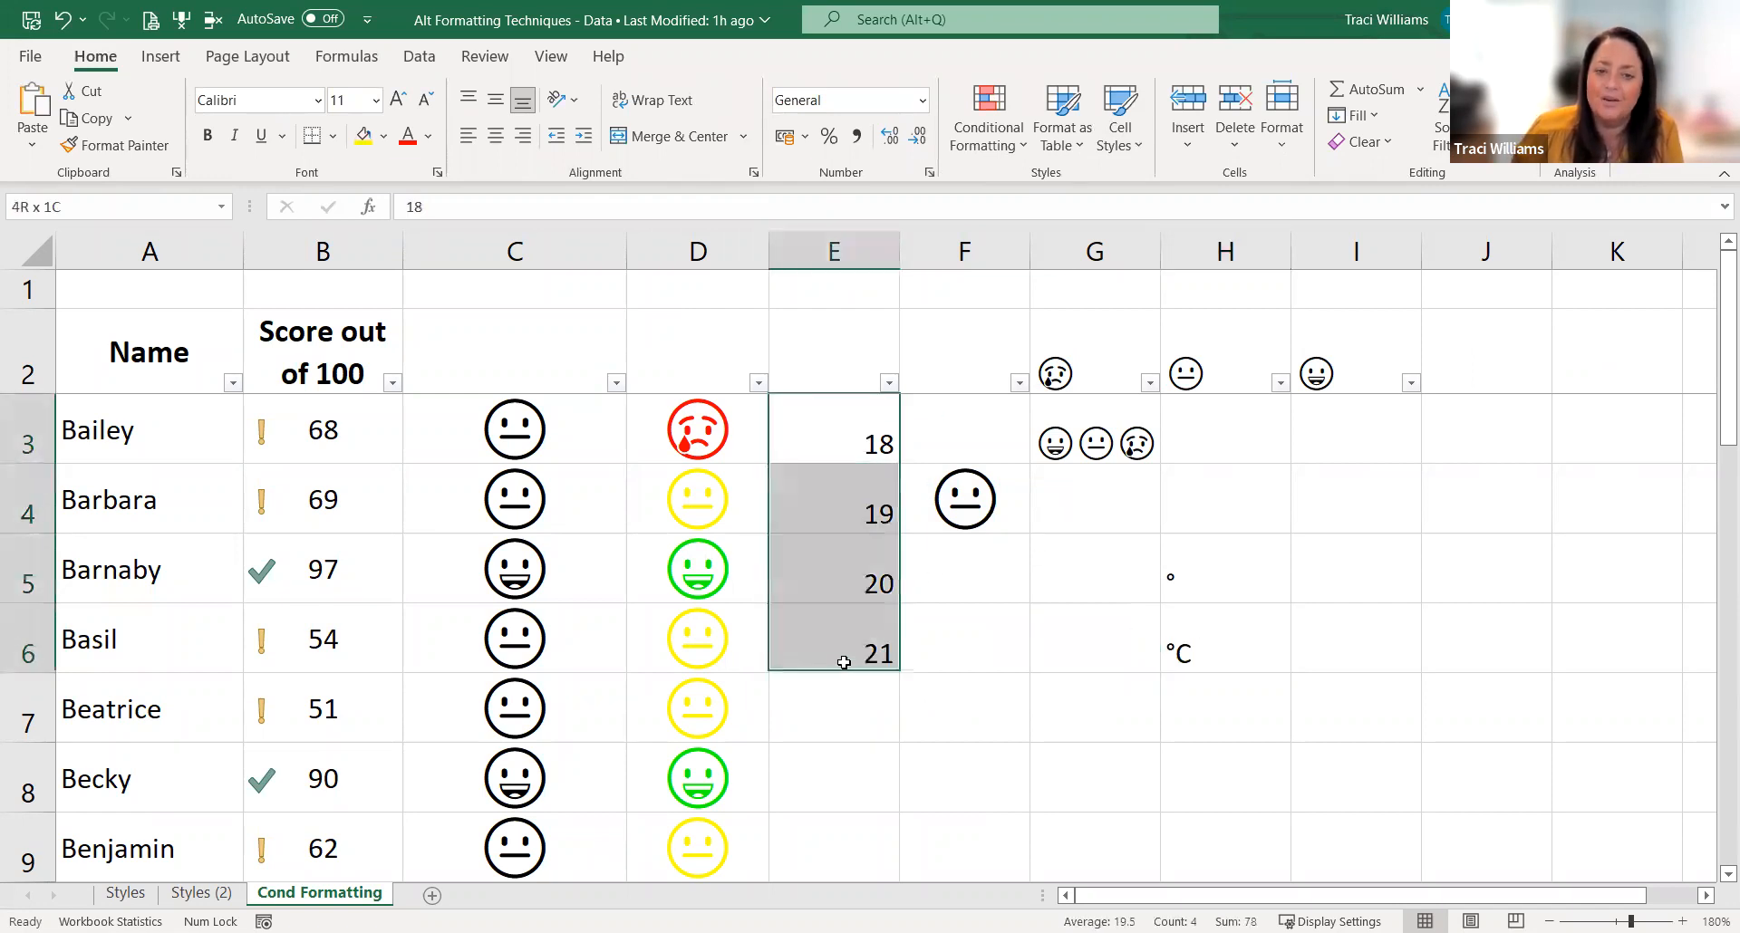
pyautogui.click(854, 442)
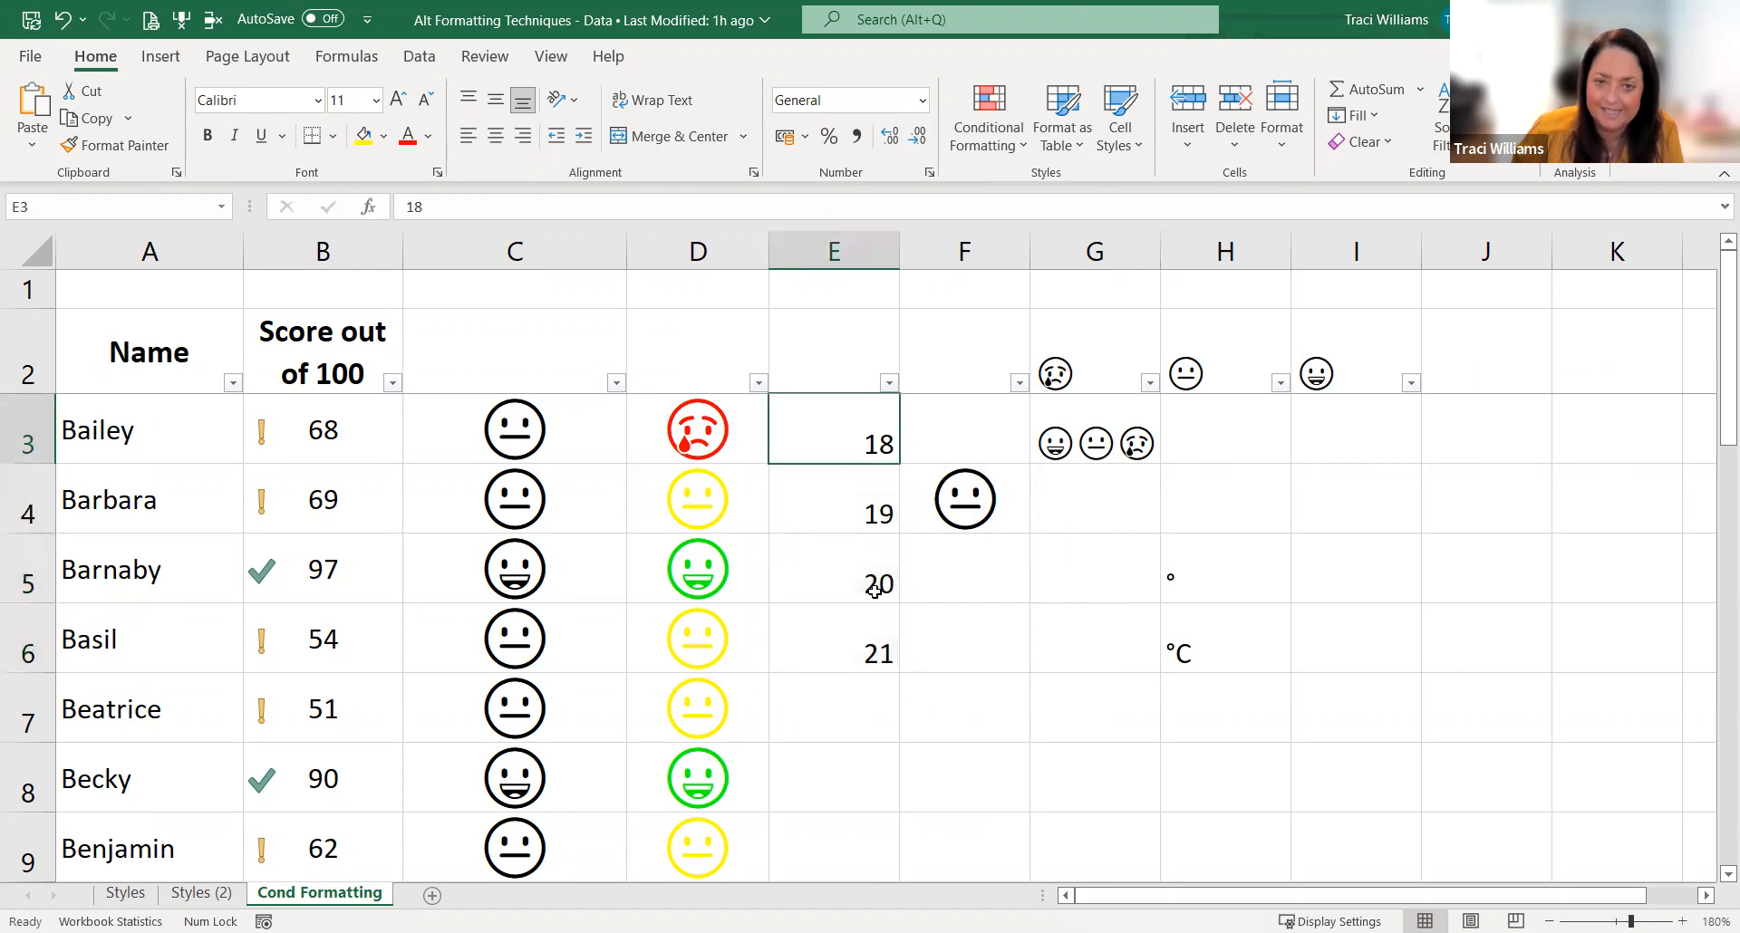
pyautogui.click(958, 718)
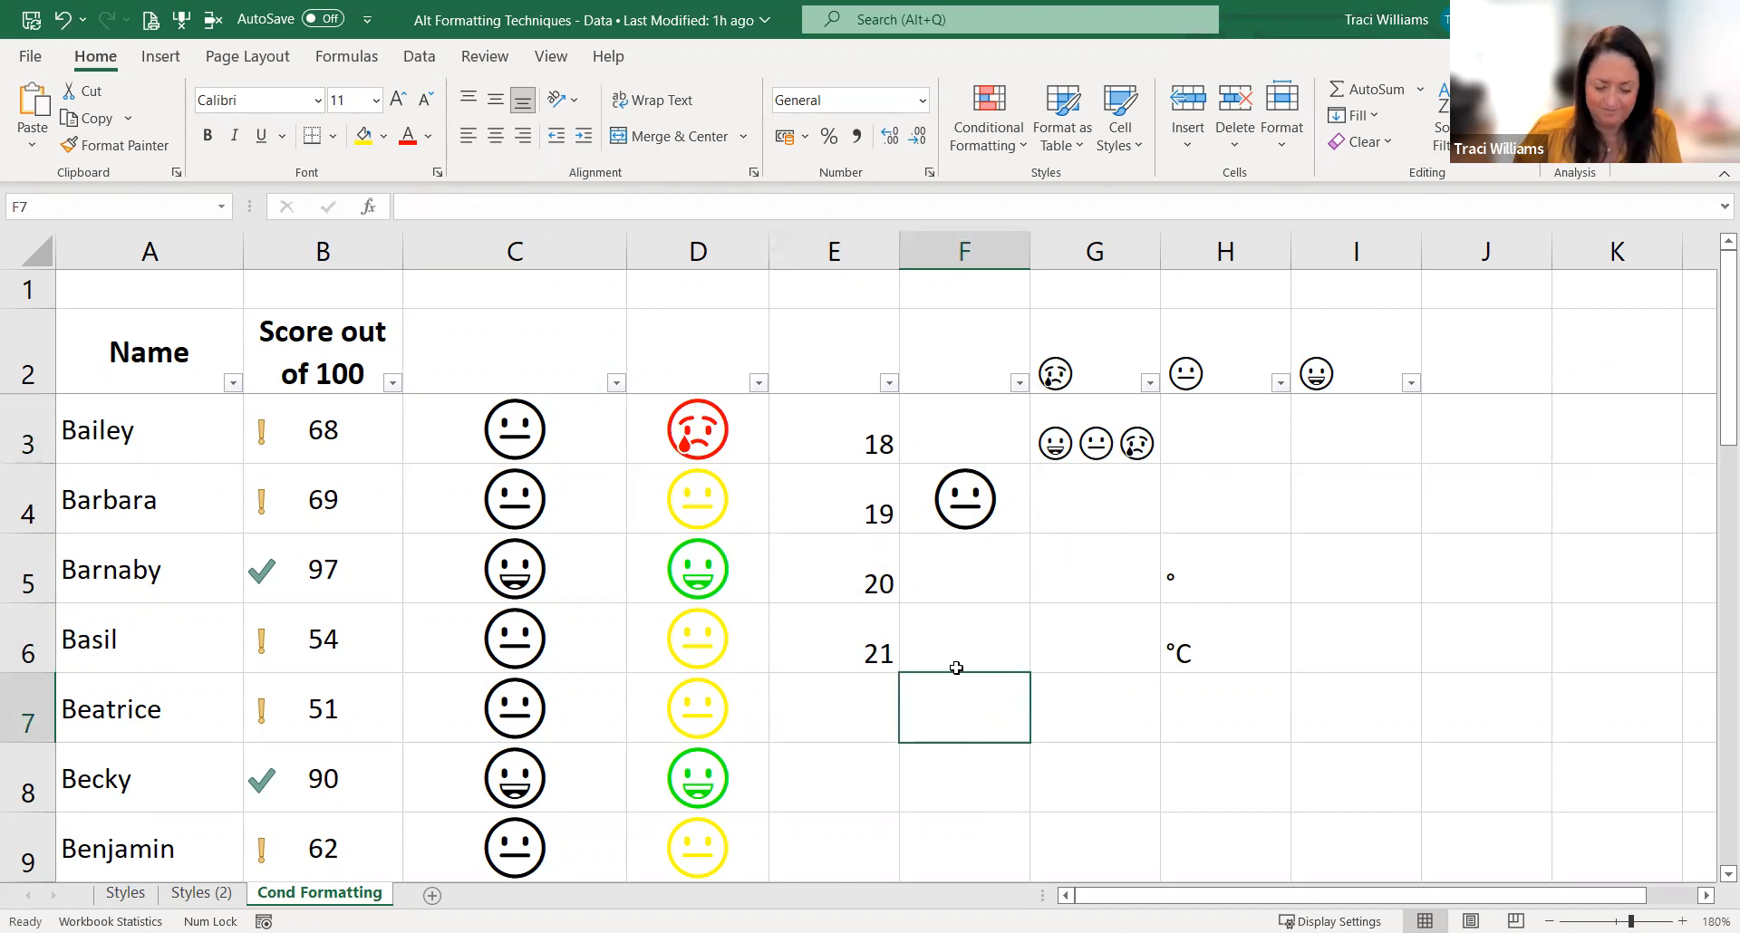
# Step: Apply the custom number format ##°C to the temperature values in E3:E6
pyautogui.click(843, 423)
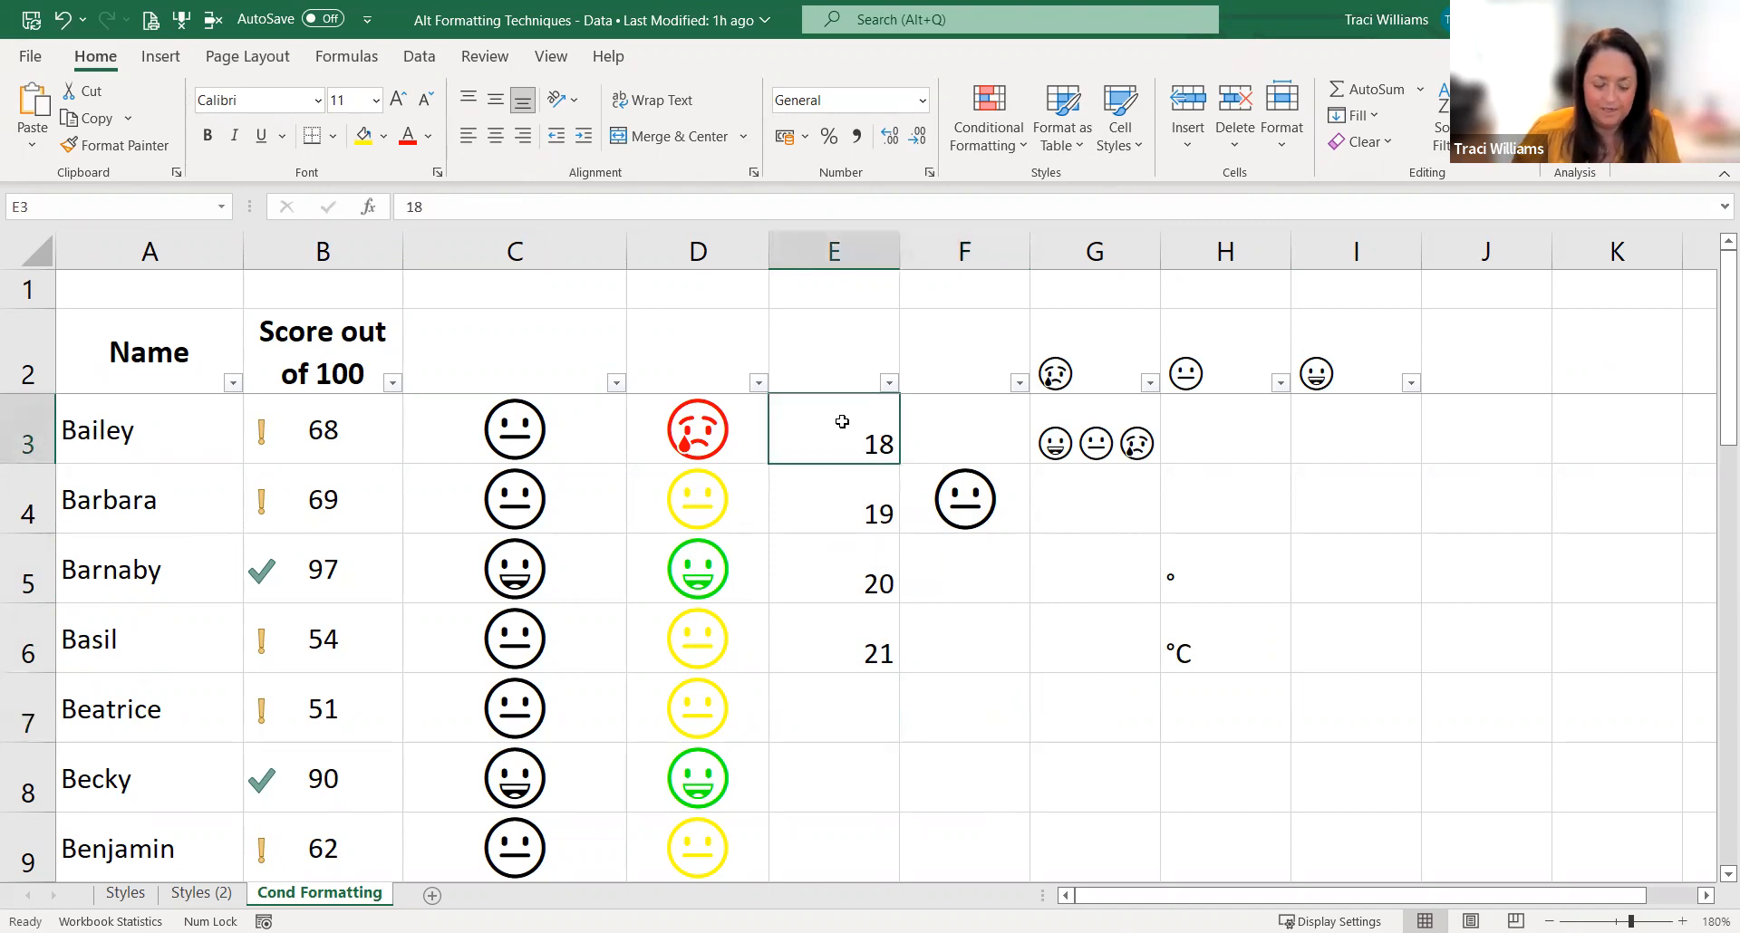
pyautogui.moveTo(818, 458); pyautogui.dragTo(811, 631)
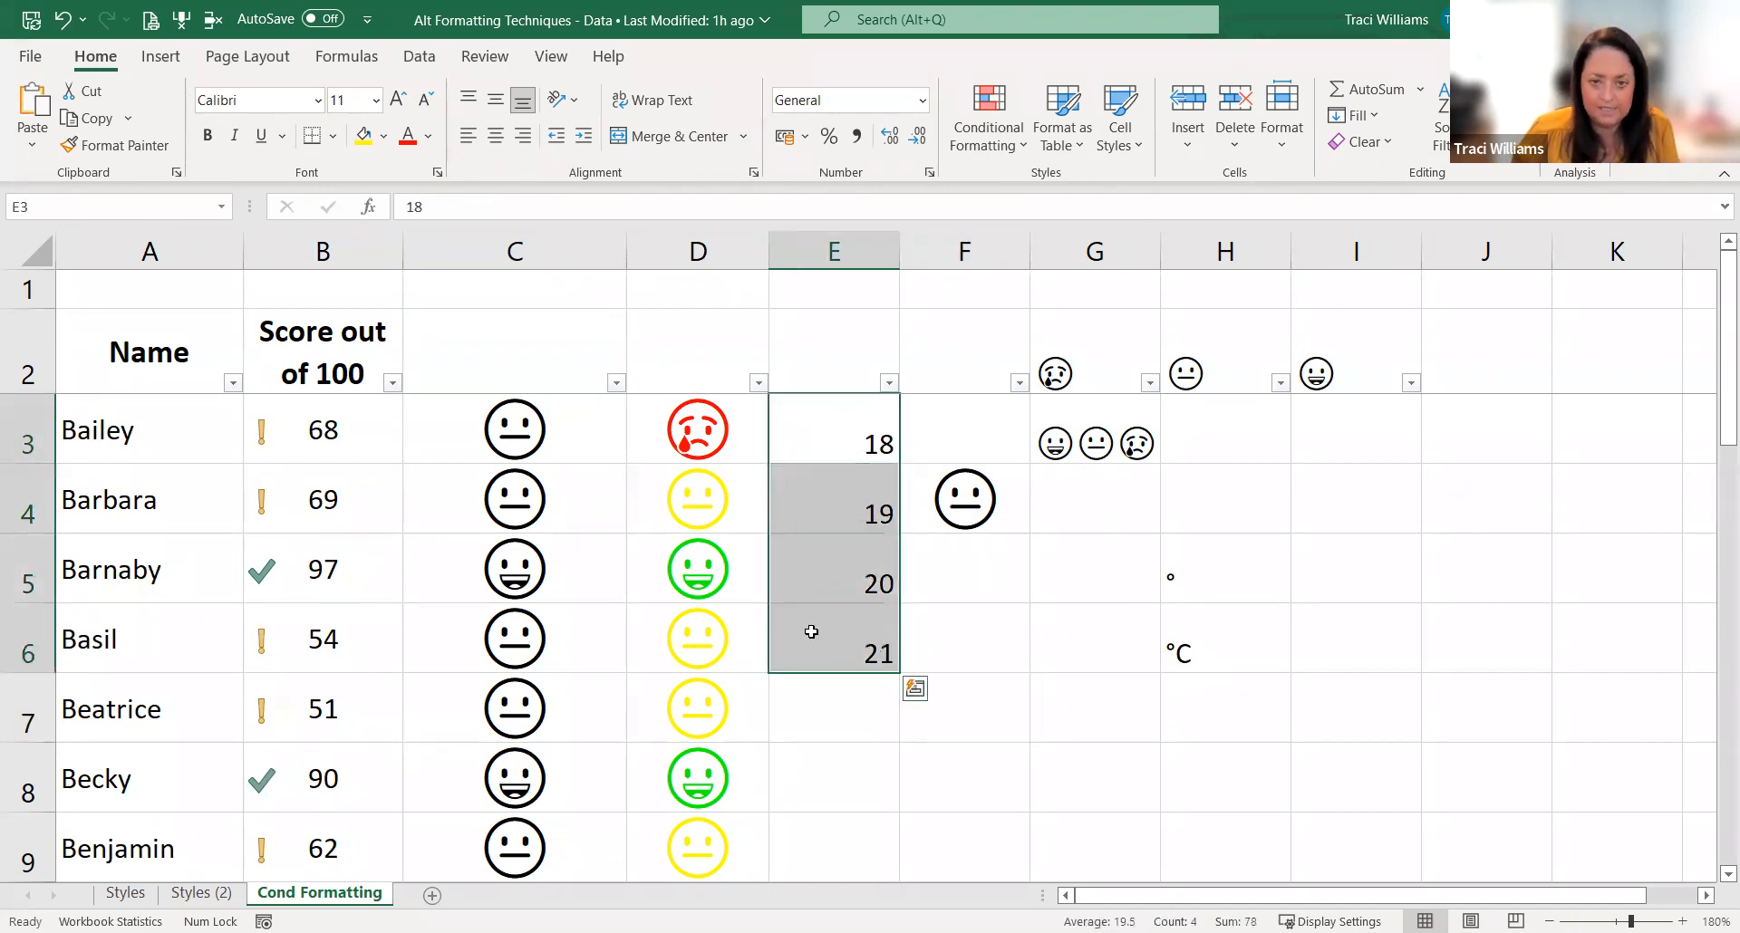
pyautogui.hotkey('shift', 'F10')
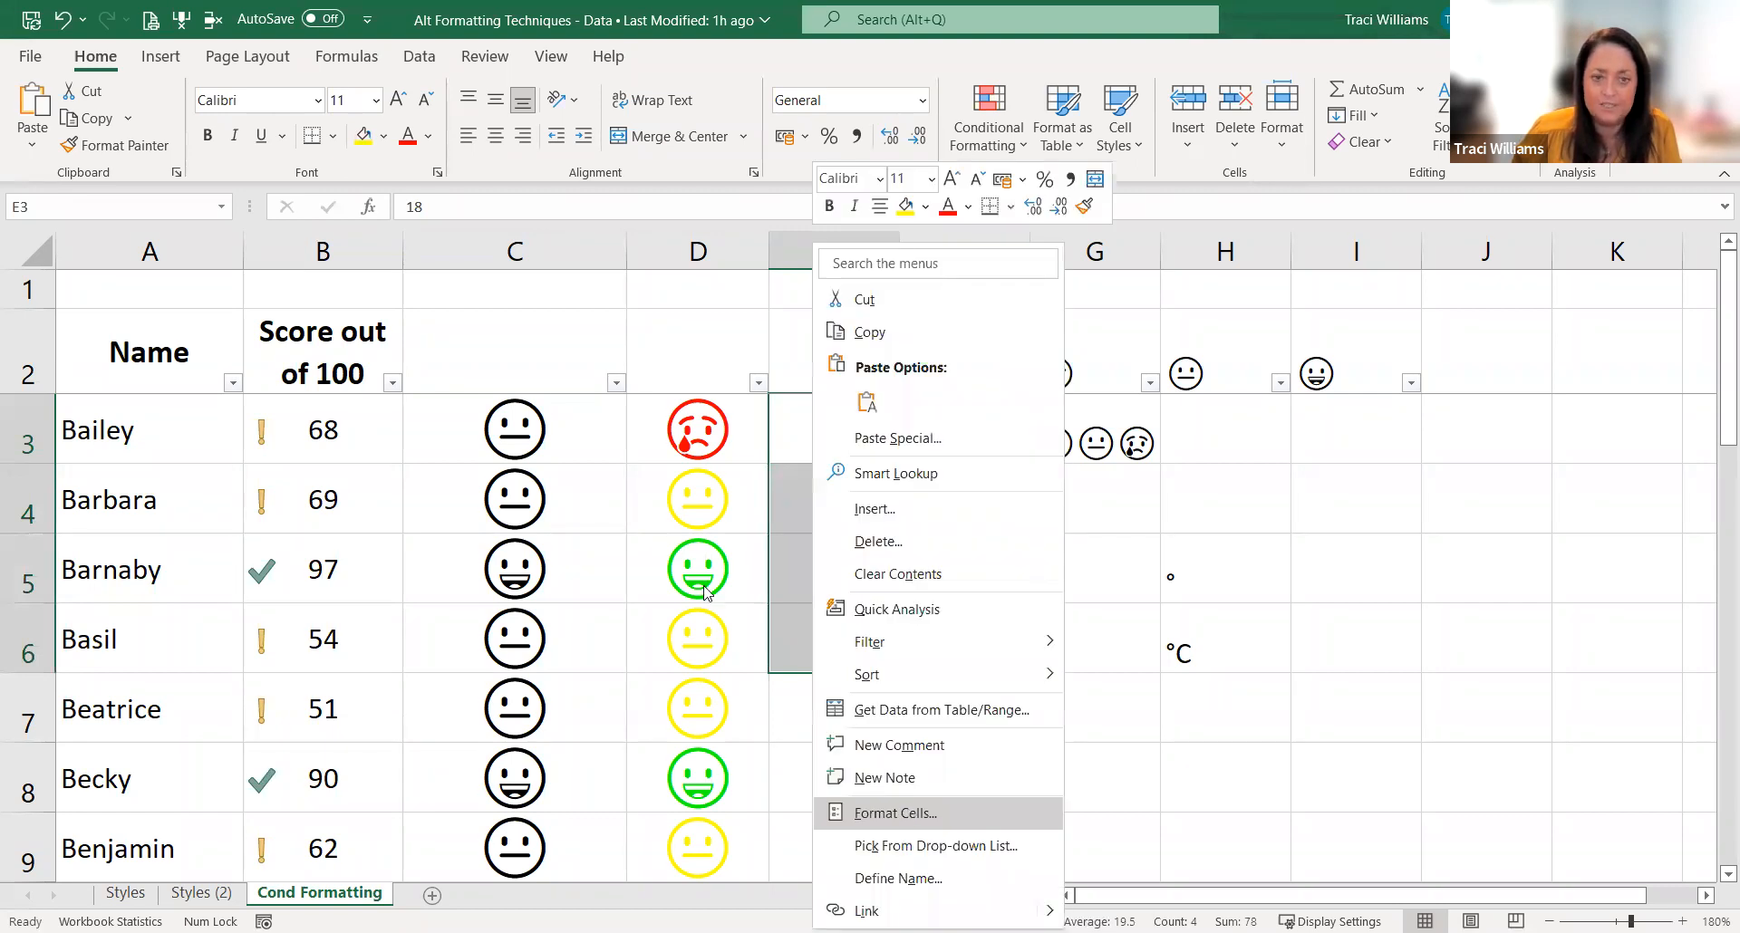
pyautogui.press('Return')
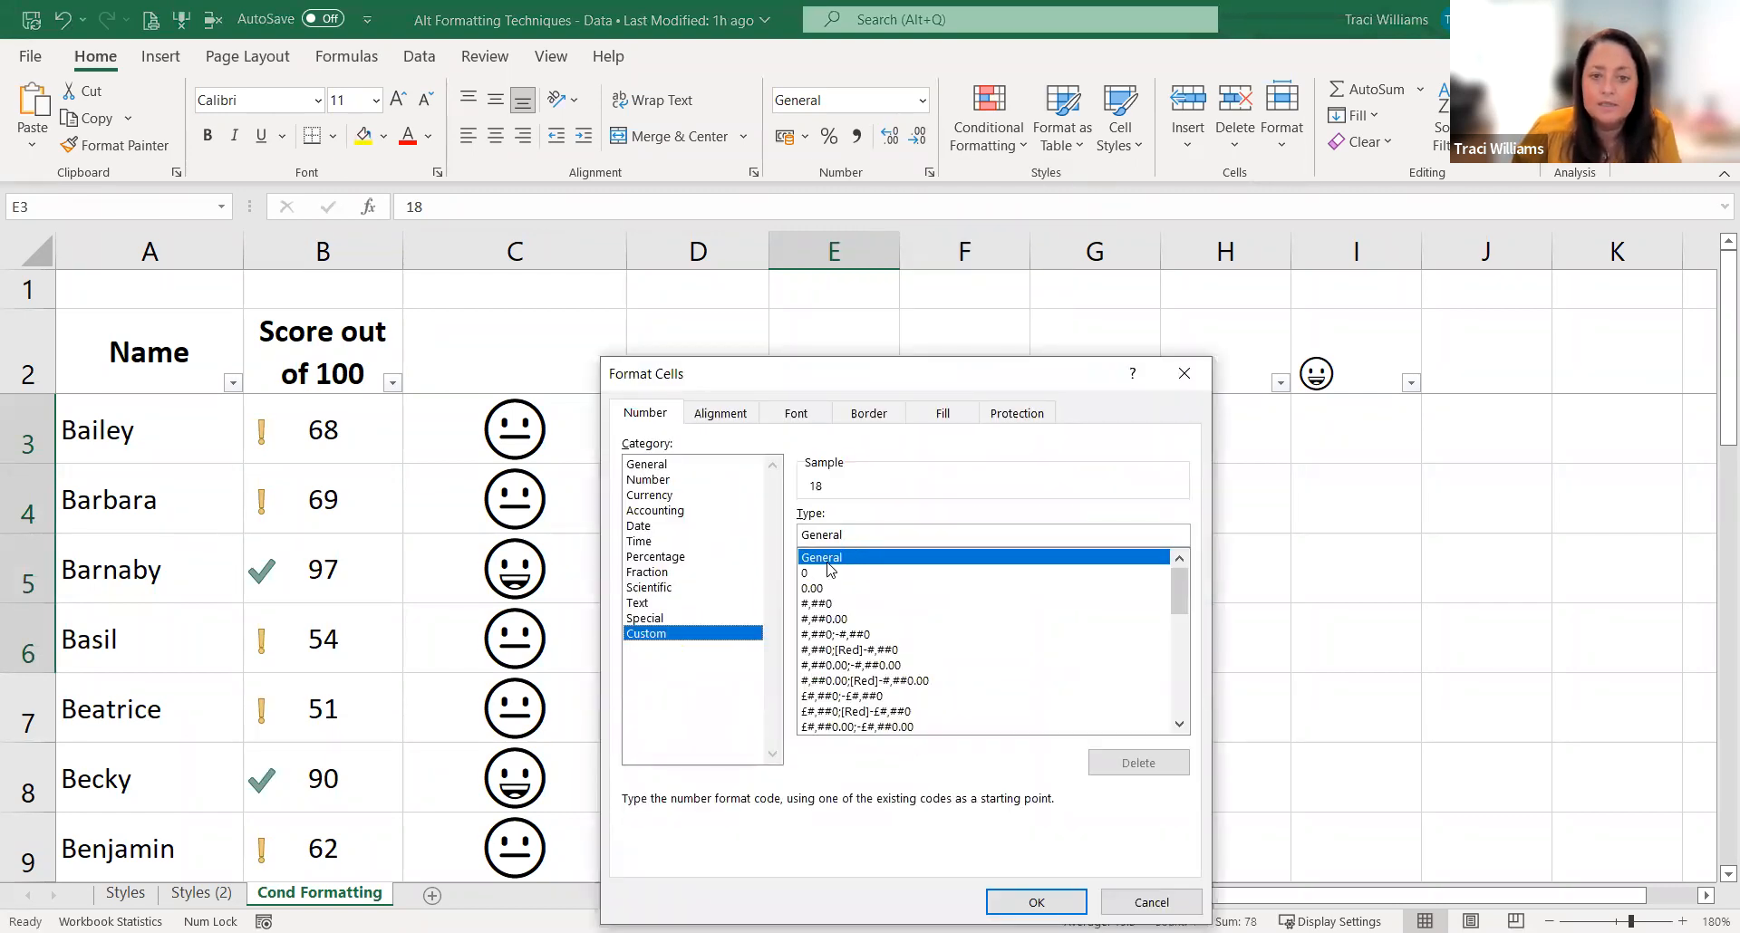
pyautogui.doubleClick(864, 536)
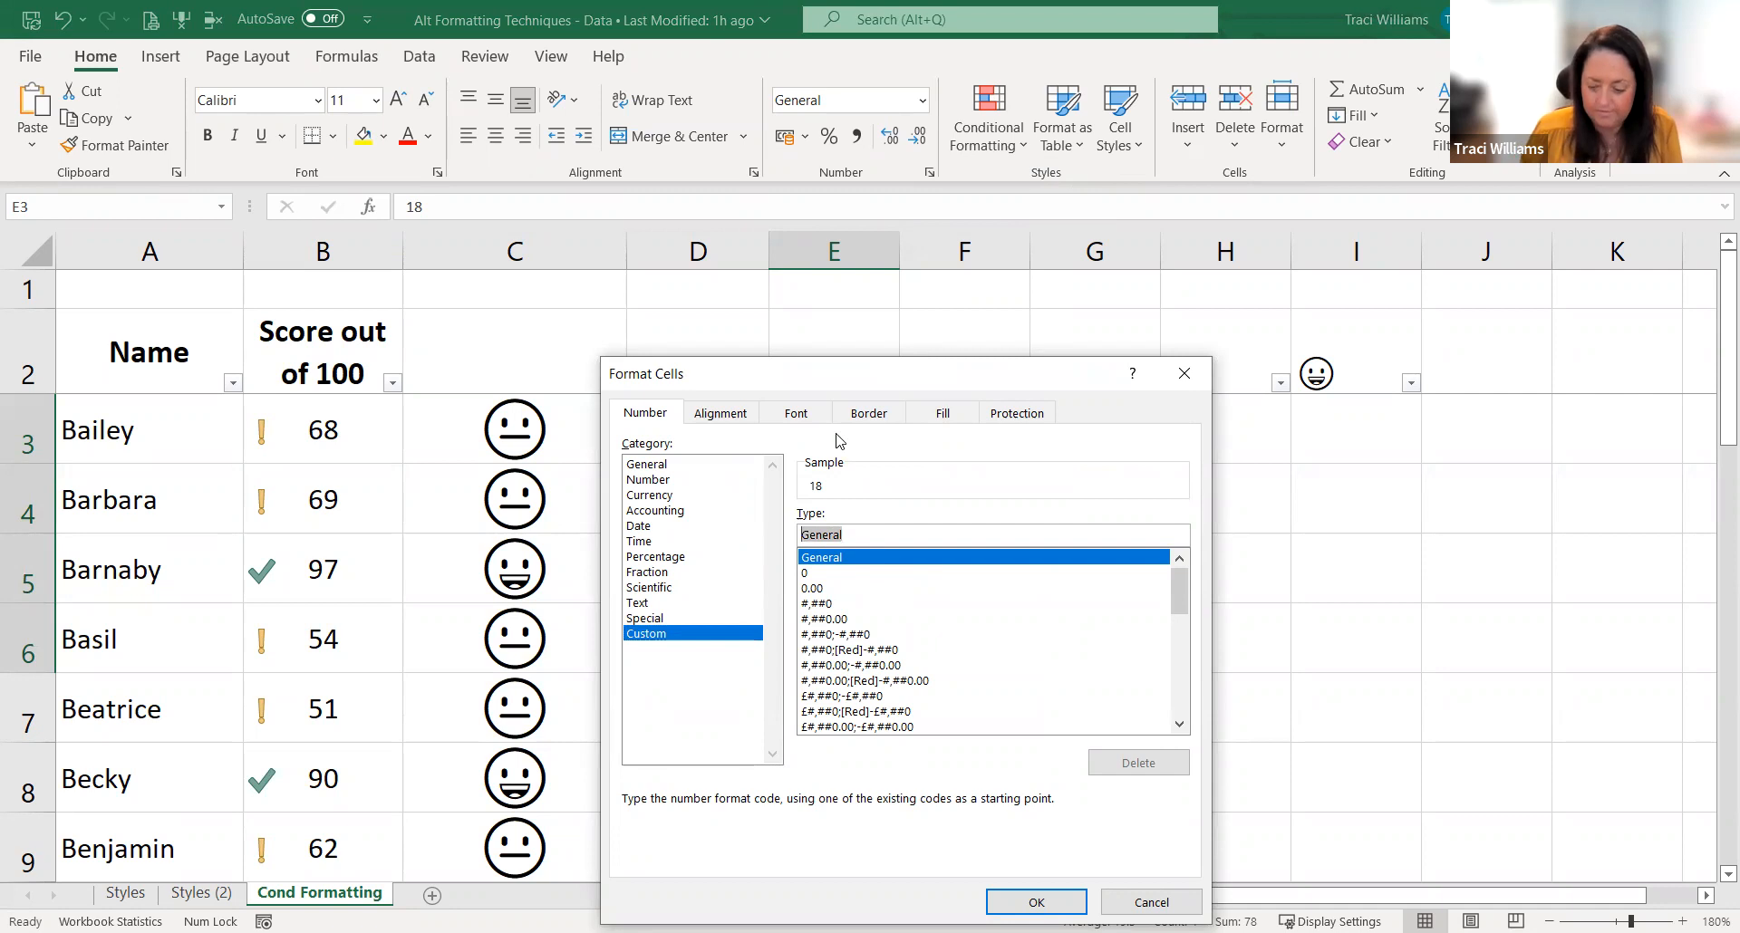
pyautogui.write('##°C')
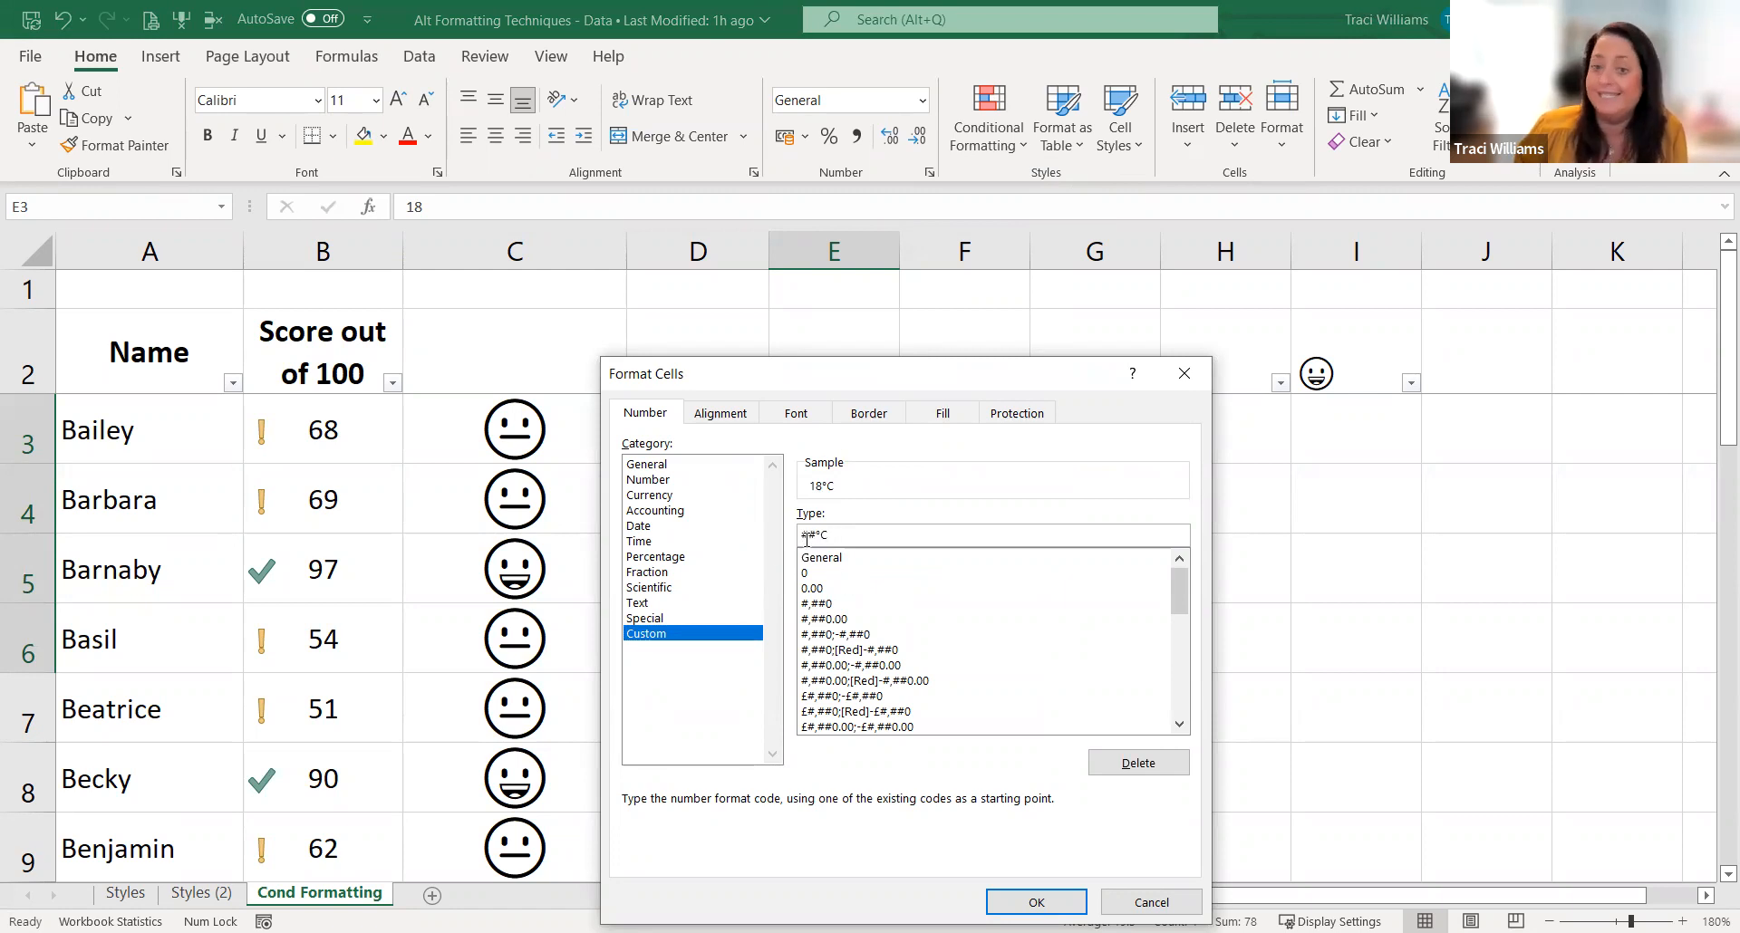
pyautogui.click(1037, 904)
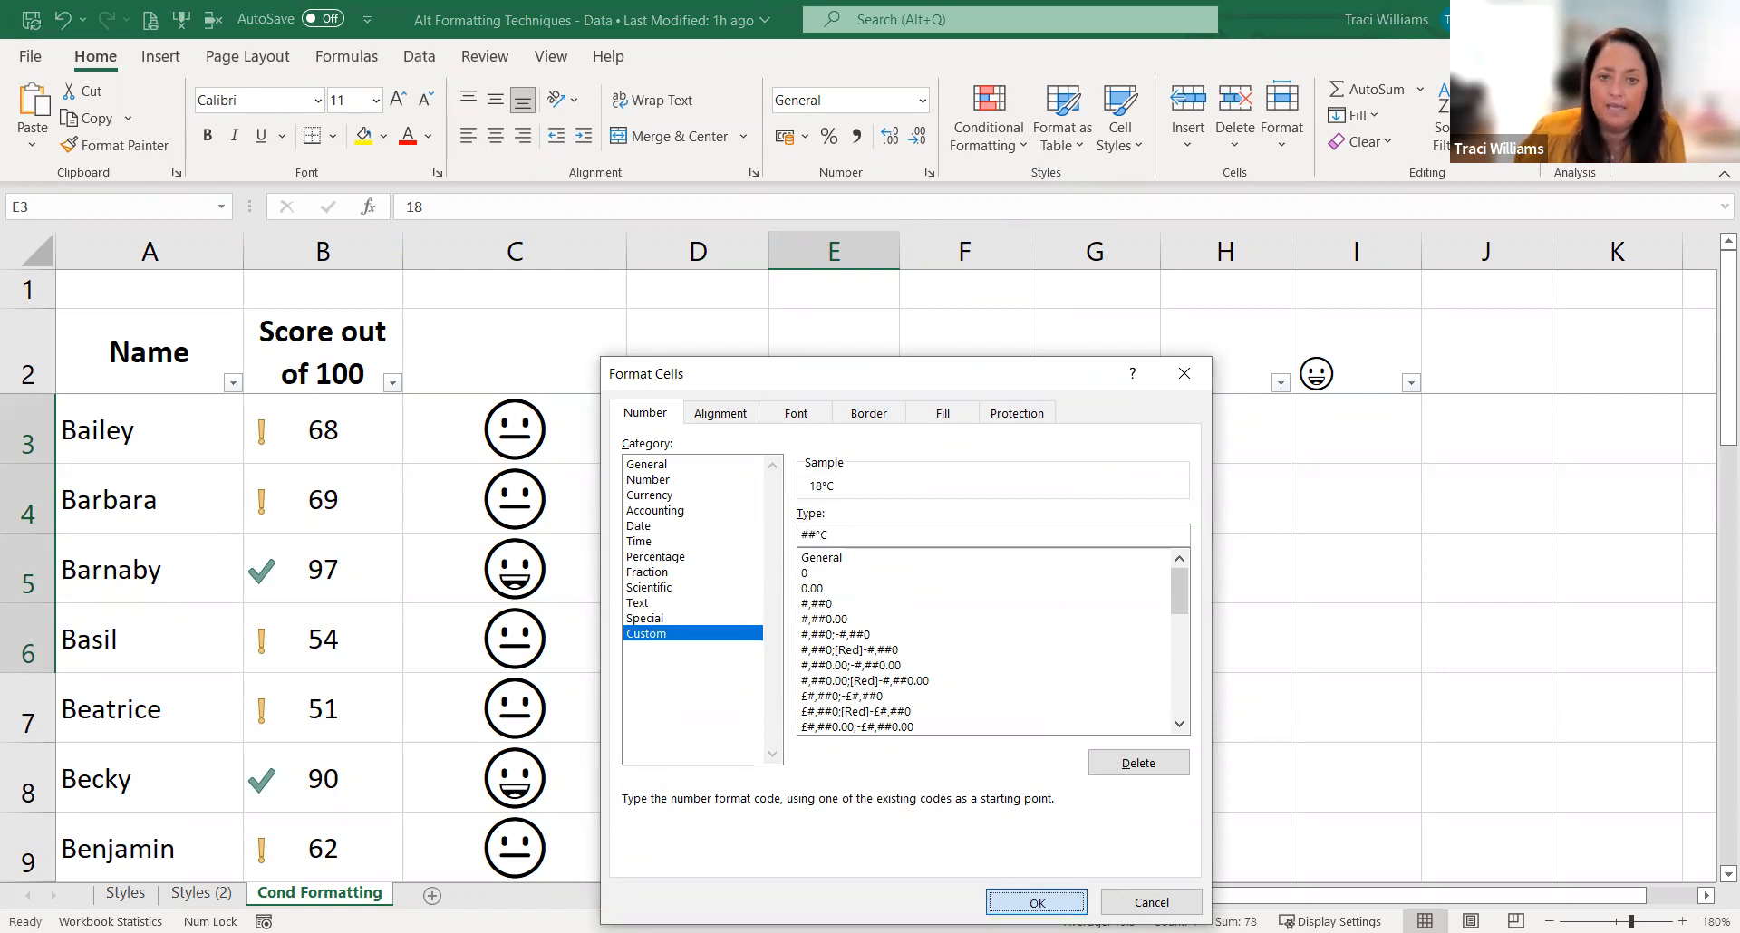
pyautogui.click(974, 648)
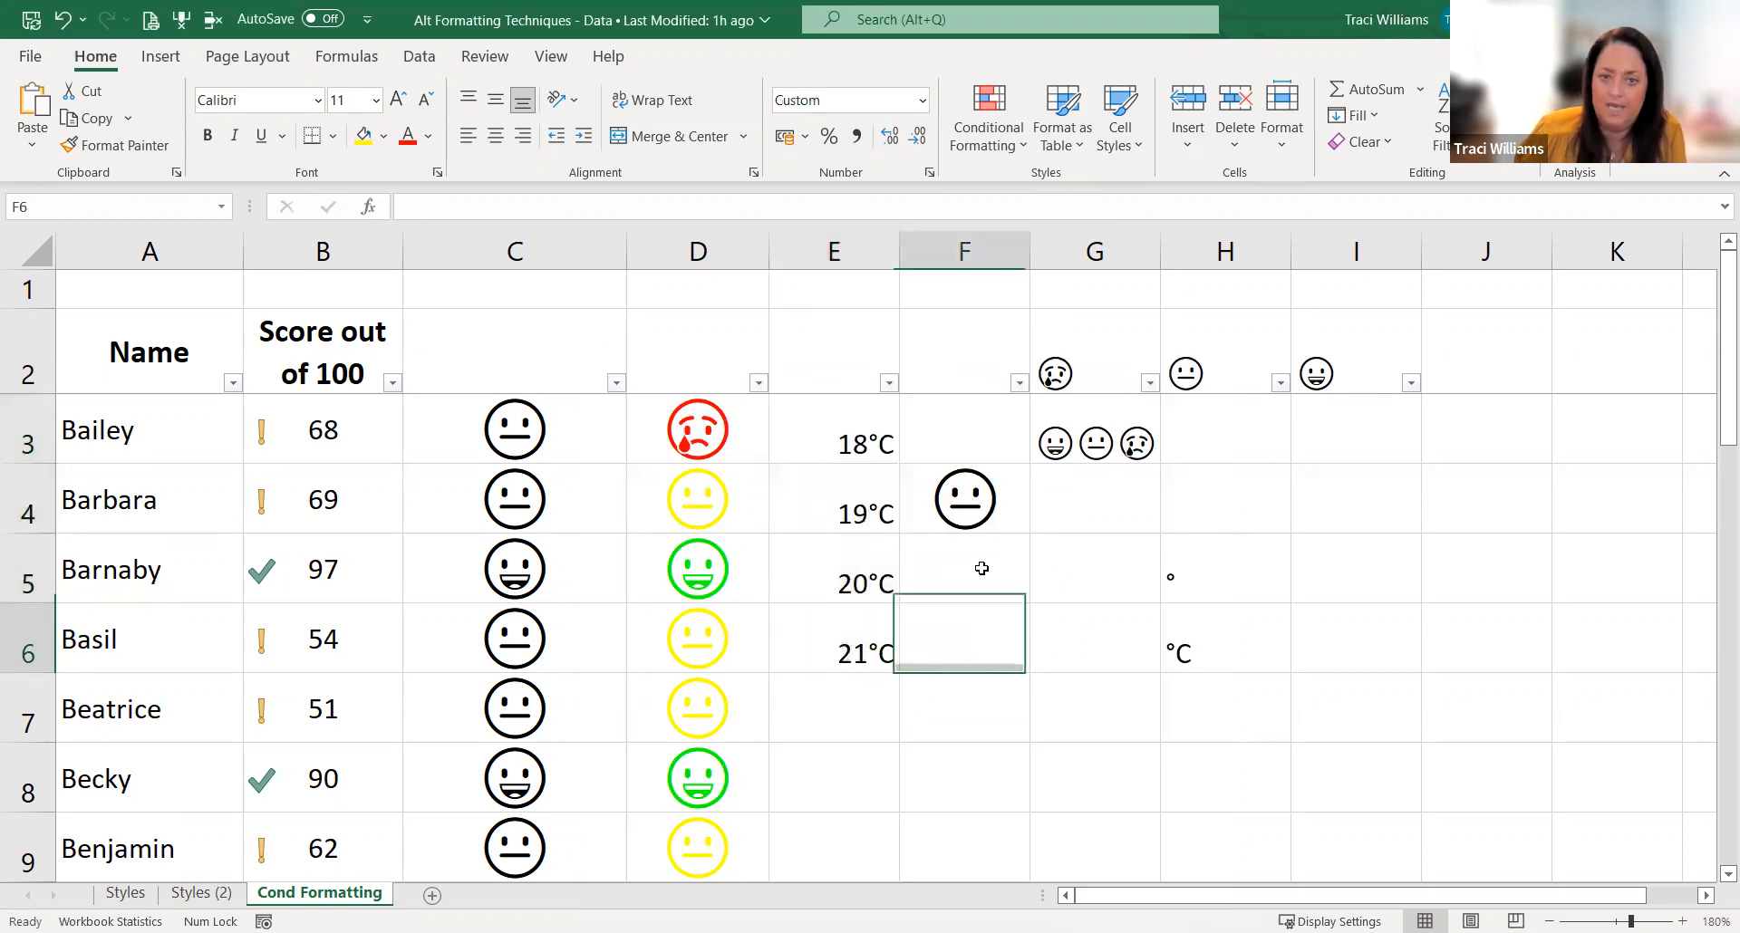
# Step: Delete the custom cell style "celsius" from the workbook
pyautogui.click(834, 441)
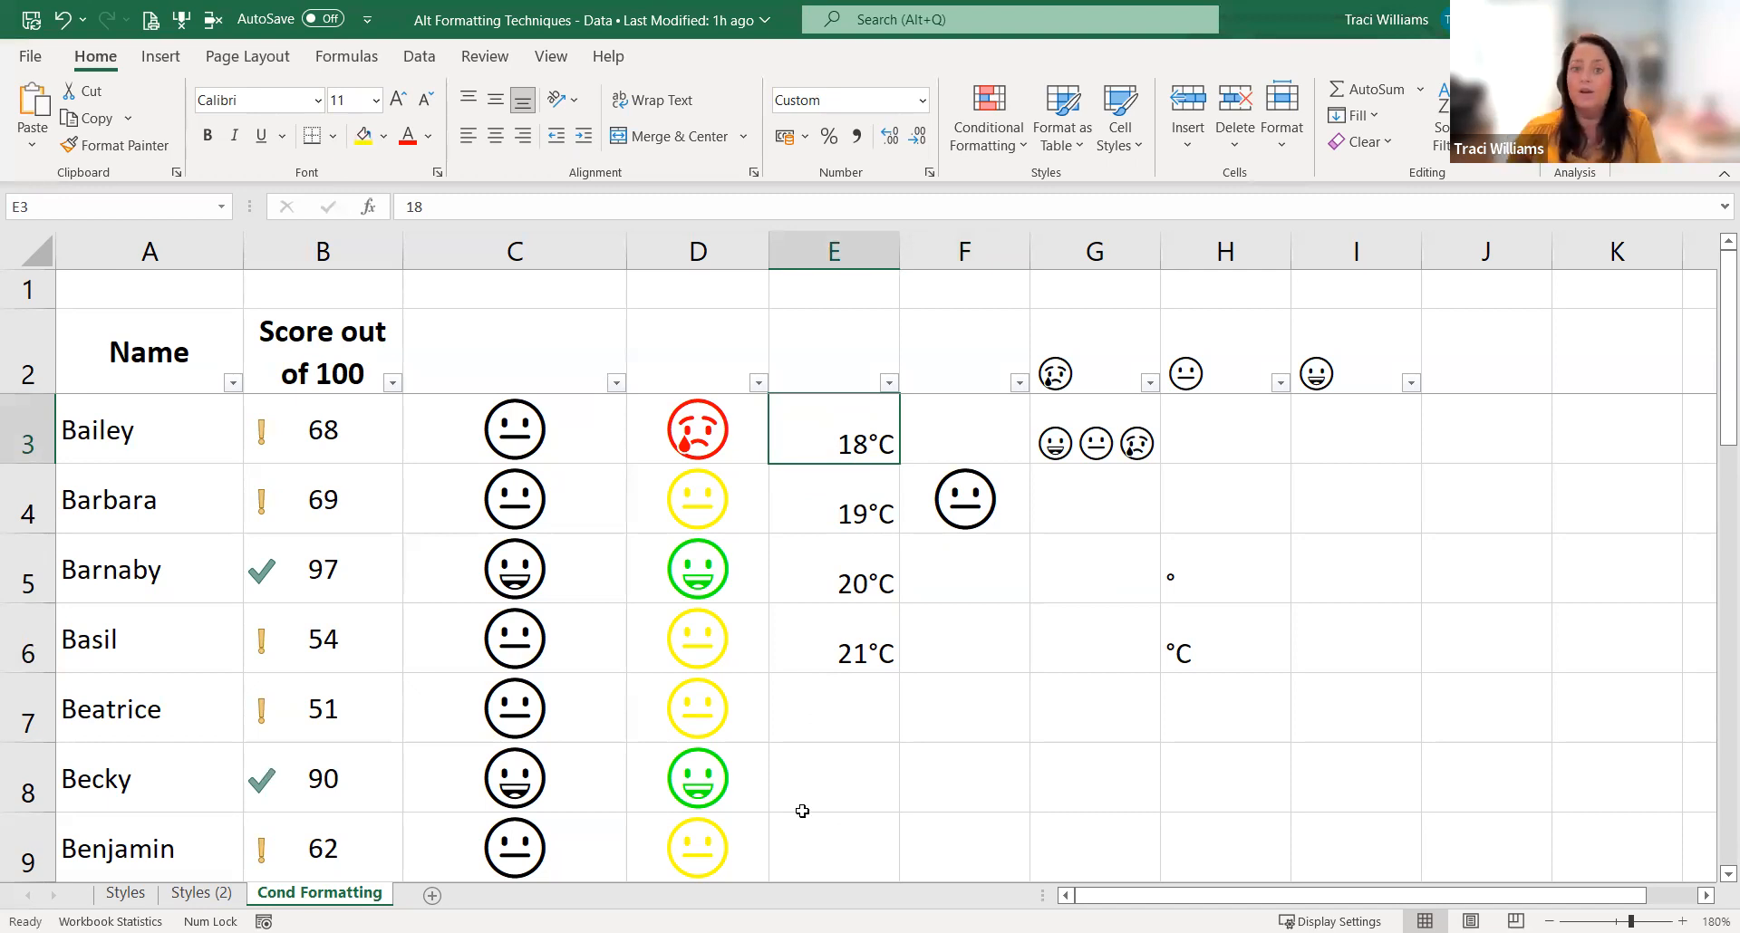
pyautogui.moveTo(822, 434)
pyautogui.mouseDown()
pyautogui.moveTo(825, 524)
pyautogui.moveTo(843, 423)
pyautogui.mouseUp()
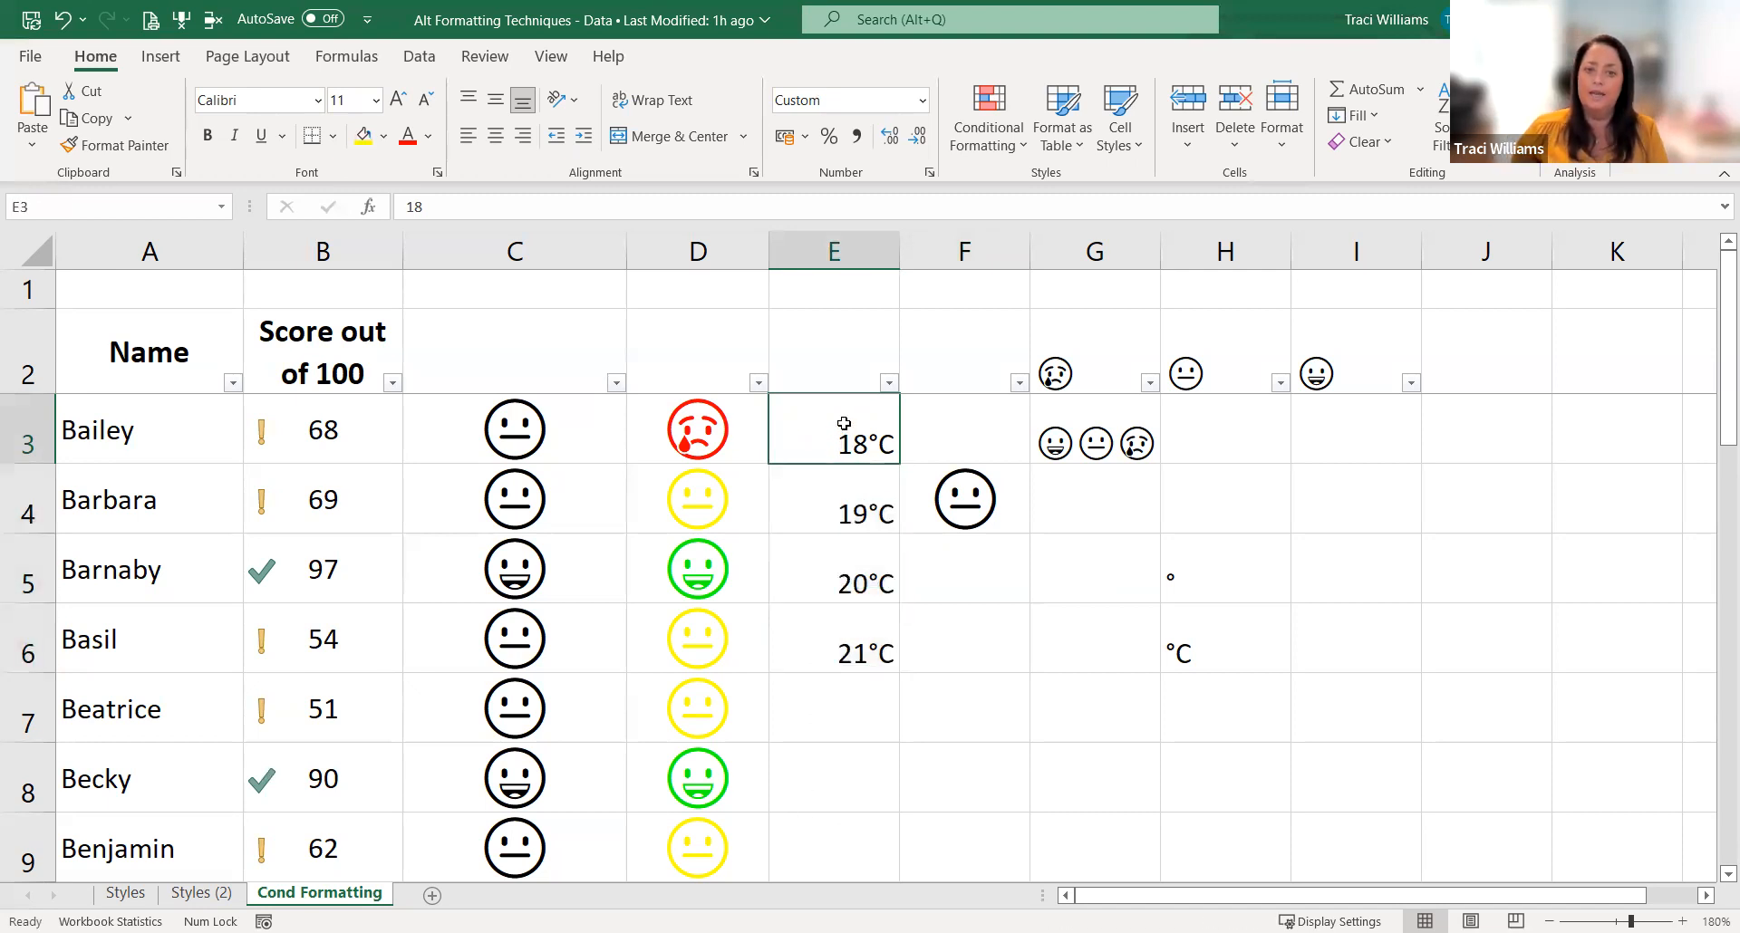
pyautogui.click(1129, 150)
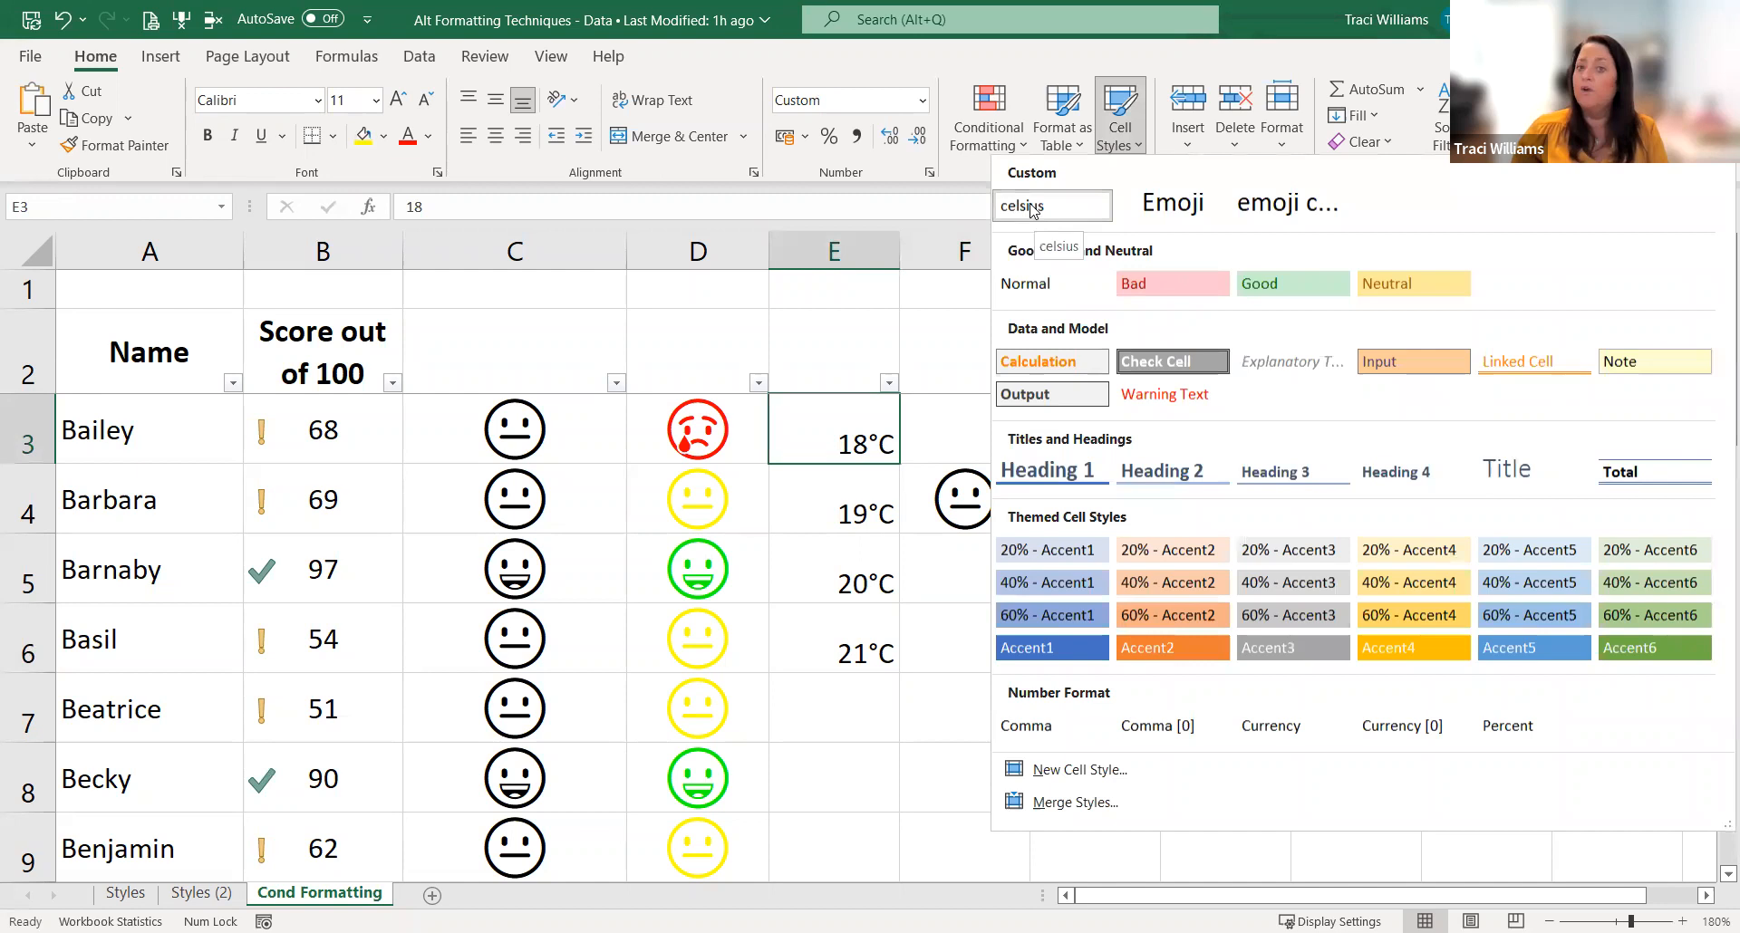
pyautogui.rightClick(1031, 210)
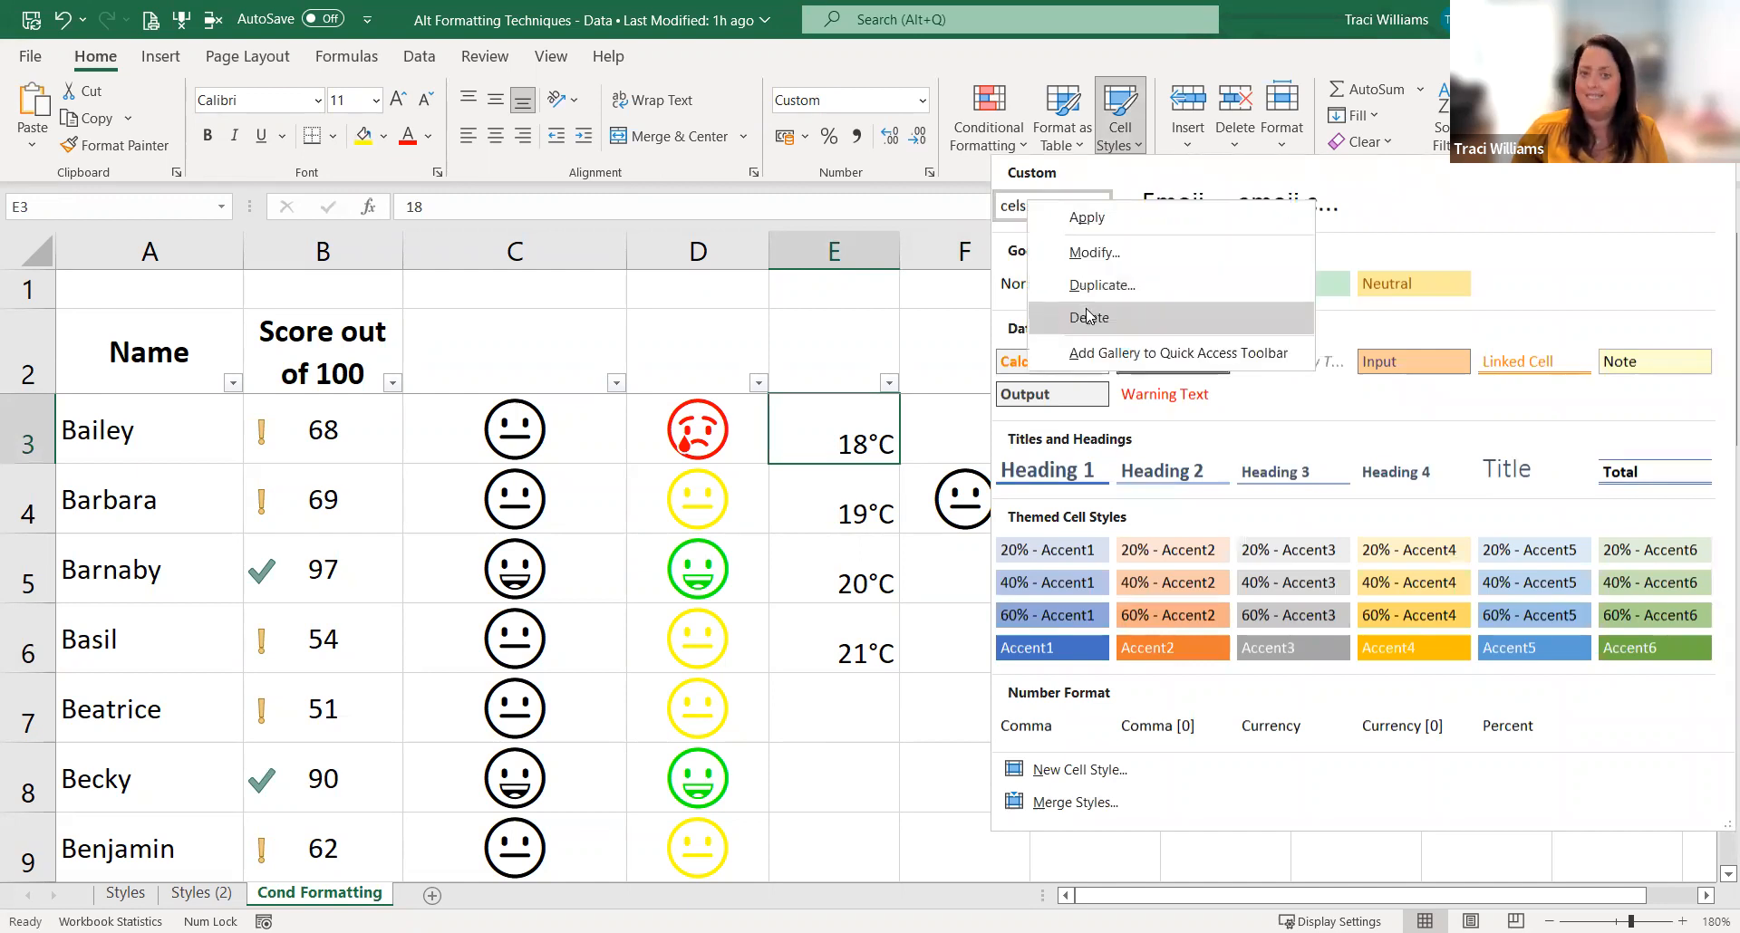
pyautogui.click(1088, 316)
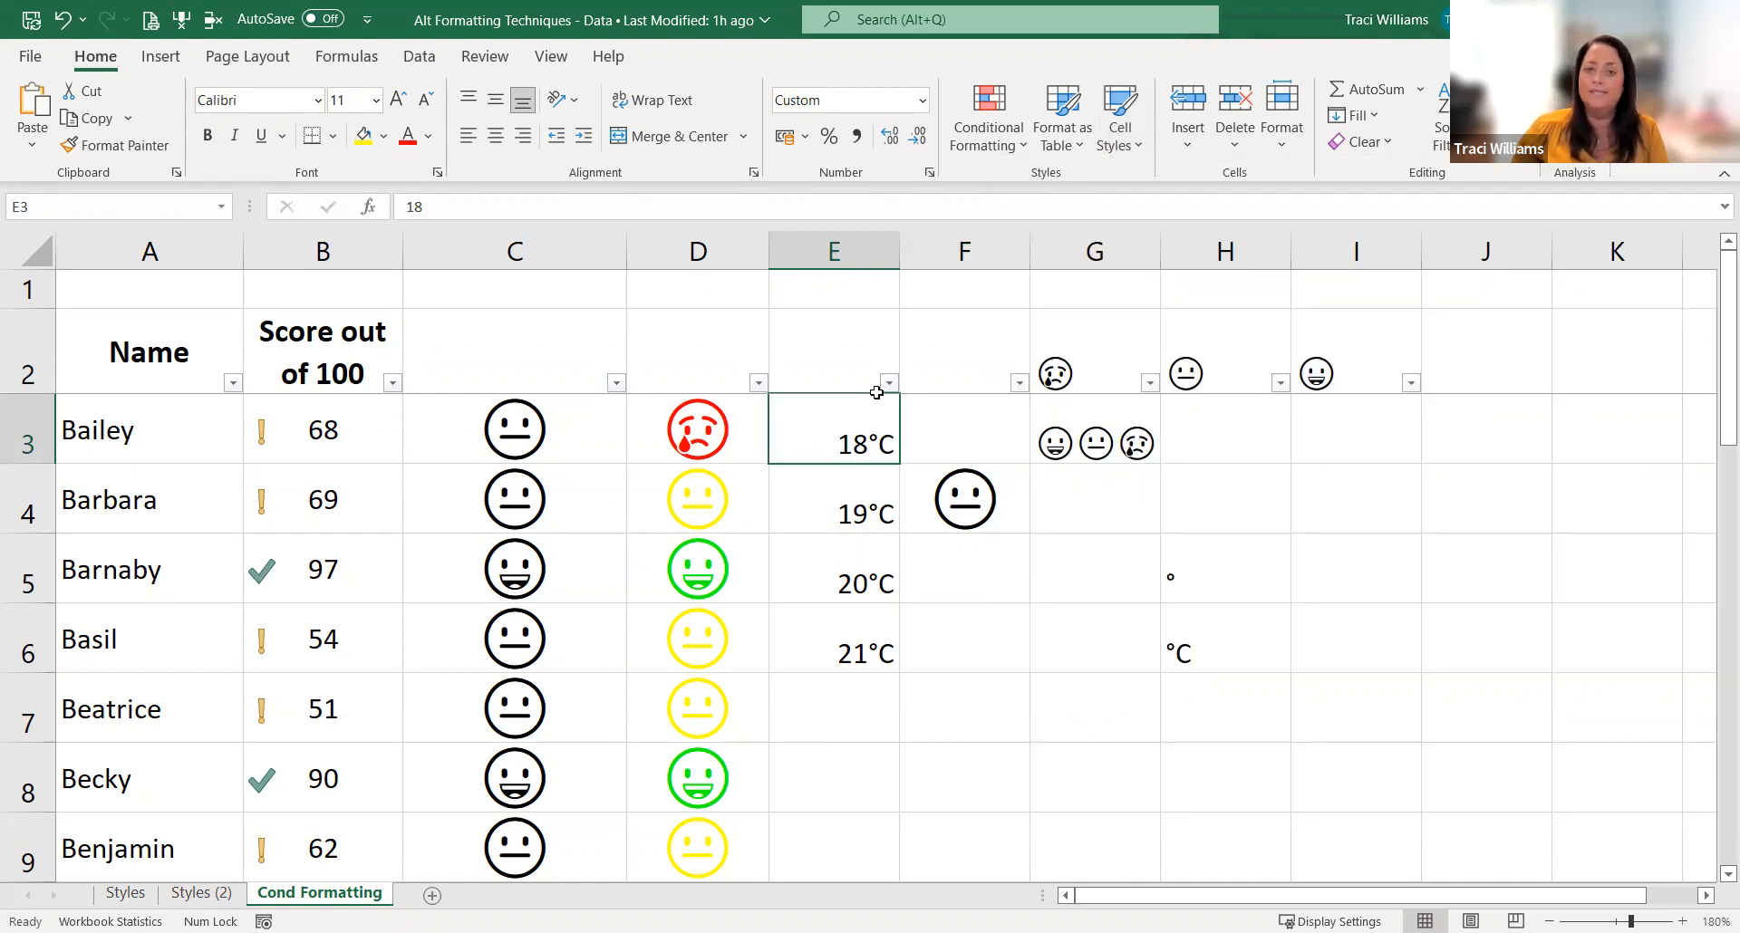
# Step: Save the formatting of E3, including its ##°C number format, as a new cell style named "Celsius"
pyautogui.click(1126, 152)
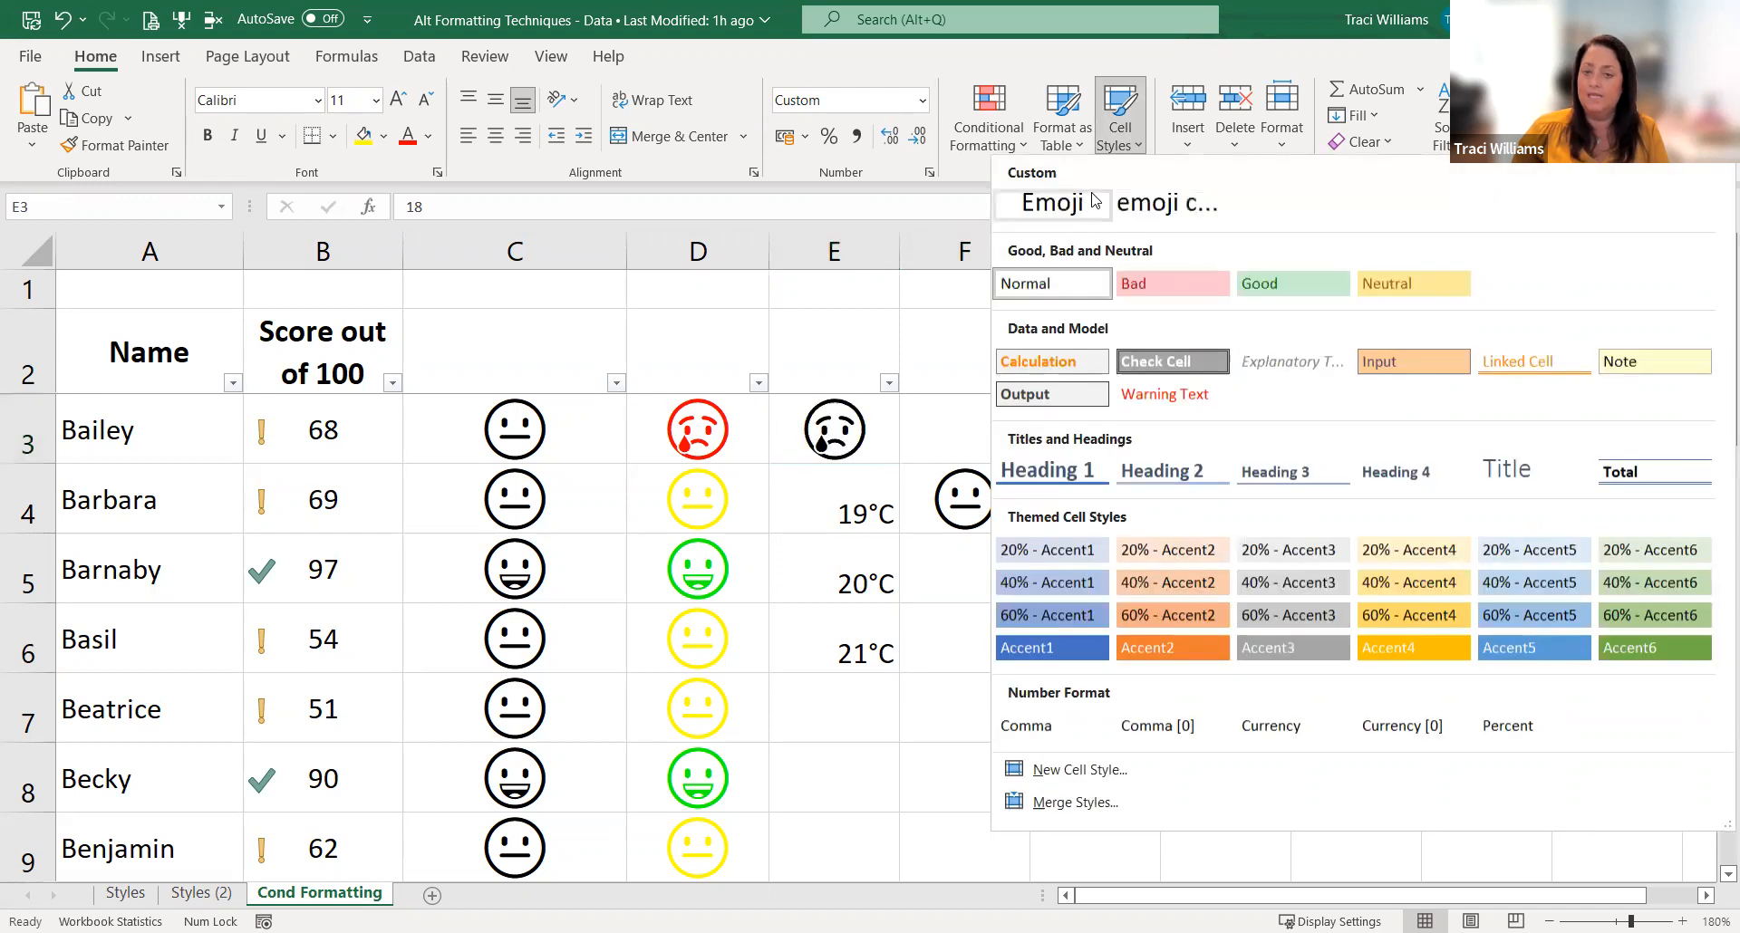
pyautogui.click(1082, 777)
pyautogui.write('c')
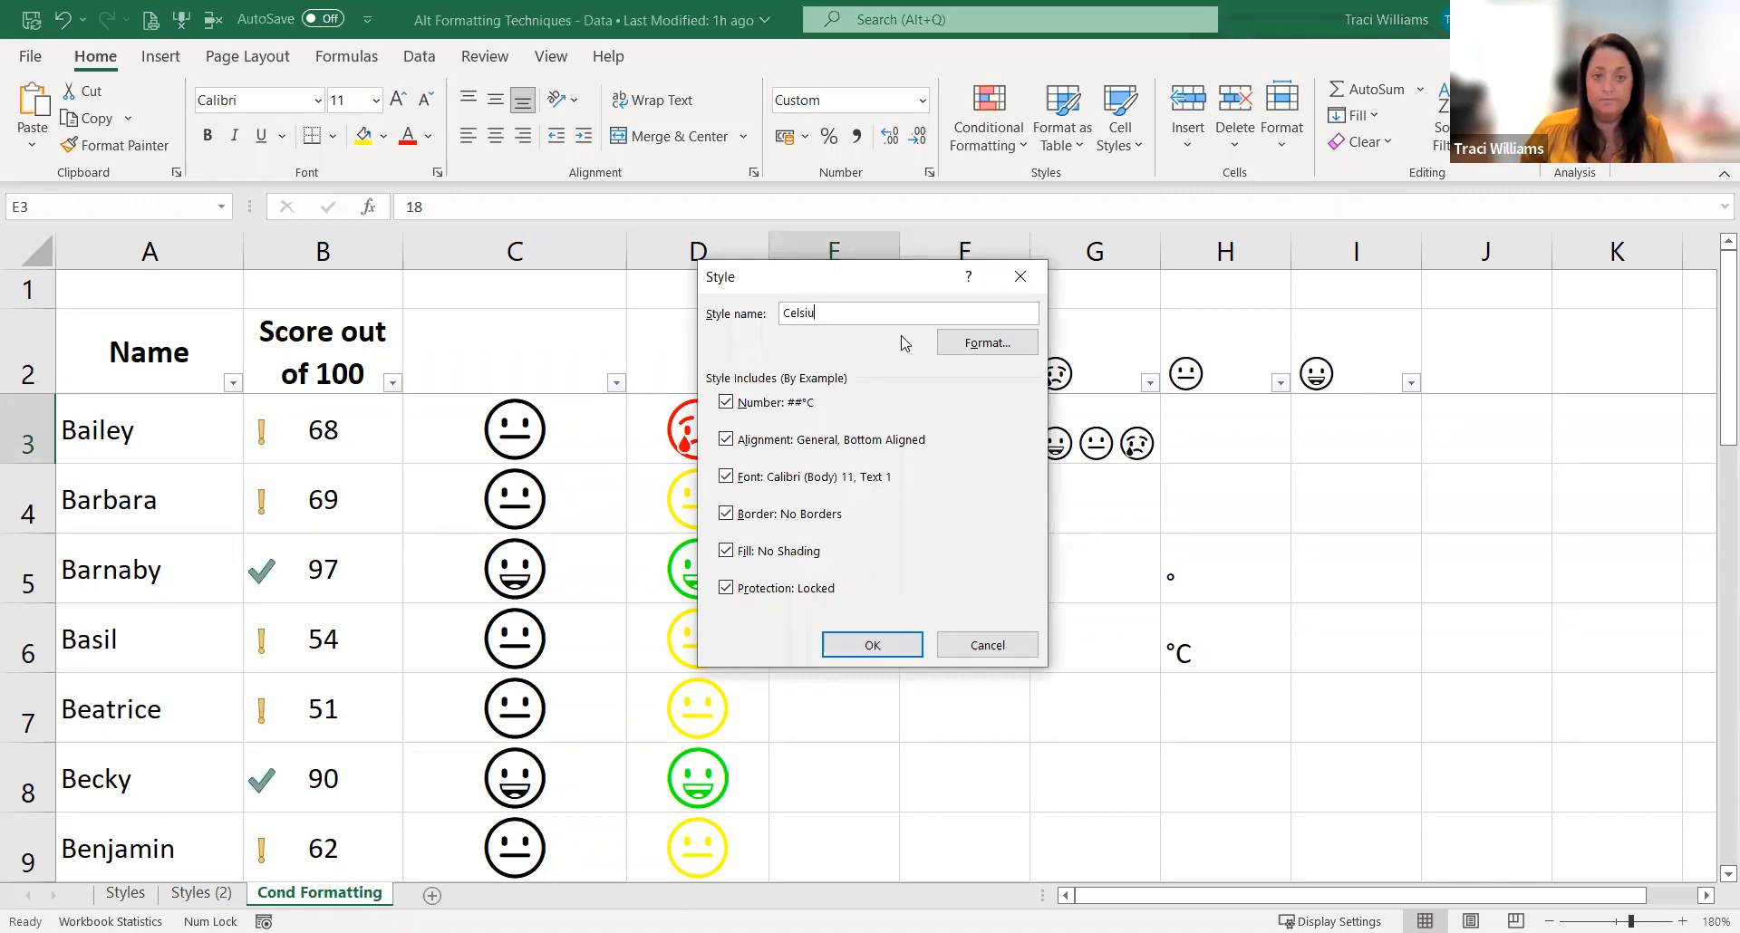
pyautogui.press('Return')
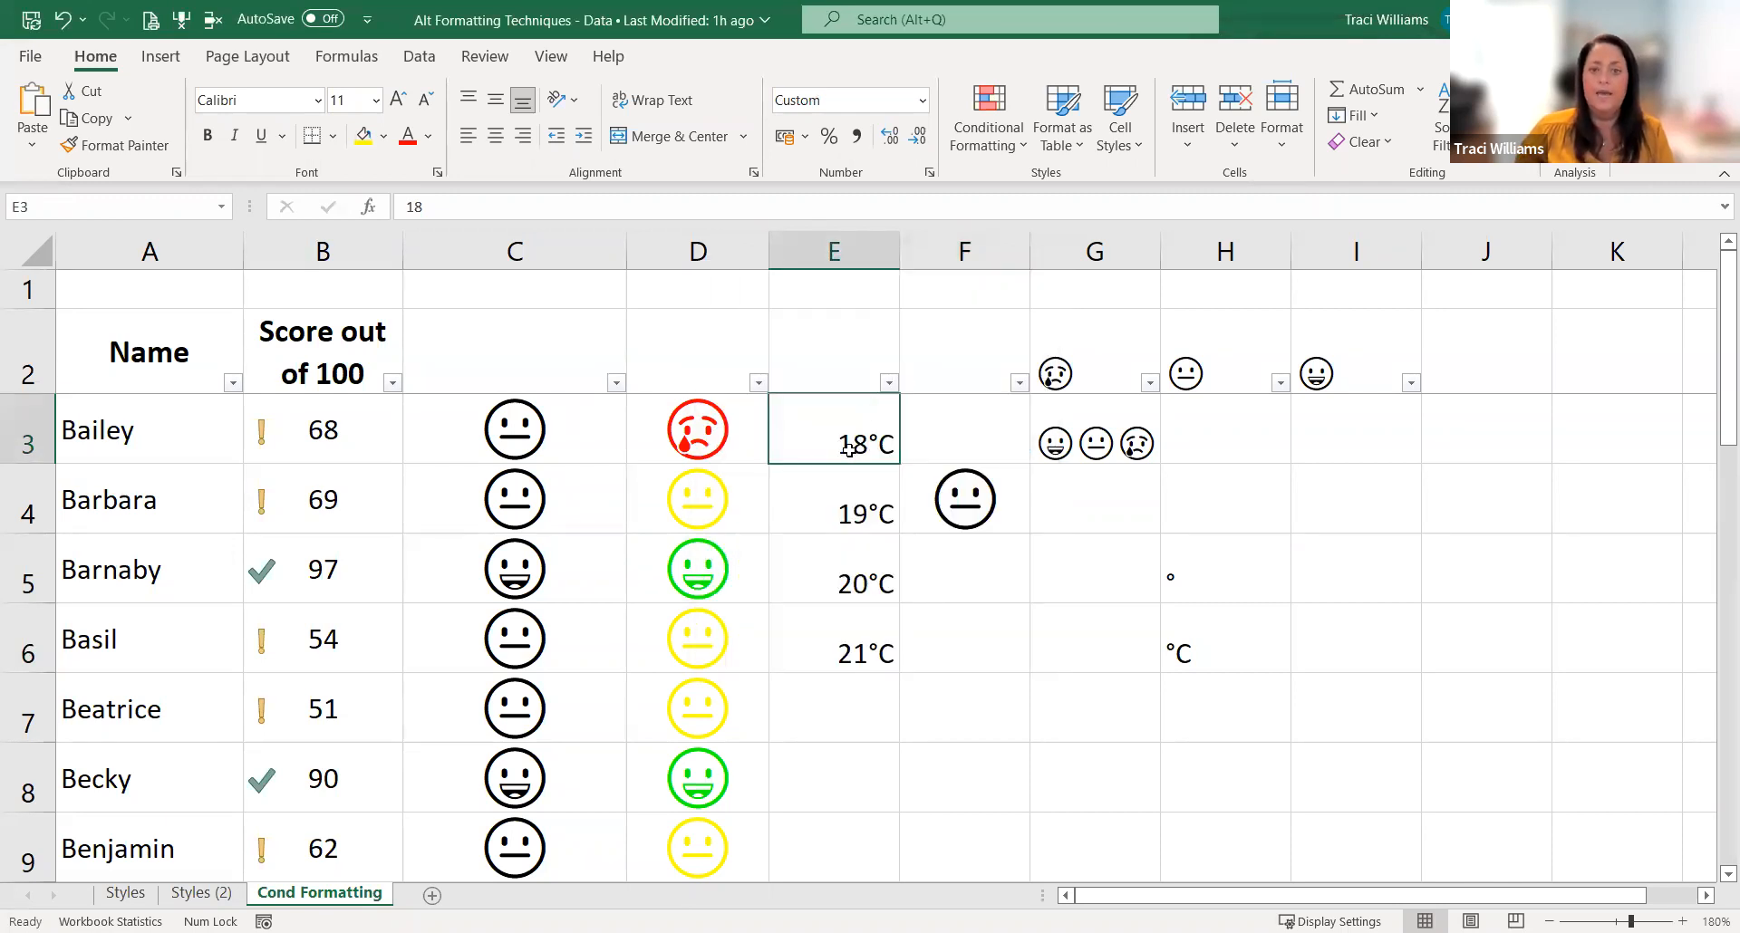
# Step: Enter 22 in E7 and 222 in E8 to extend the temperature list
pyautogui.click(847, 697)
pyautogui.write('22')
pyautogui.click(978, 748)
pyautogui.click(857, 762)
pyautogui.write('222')
pyautogui.click(982, 757)
pyautogui.click(820, 793)
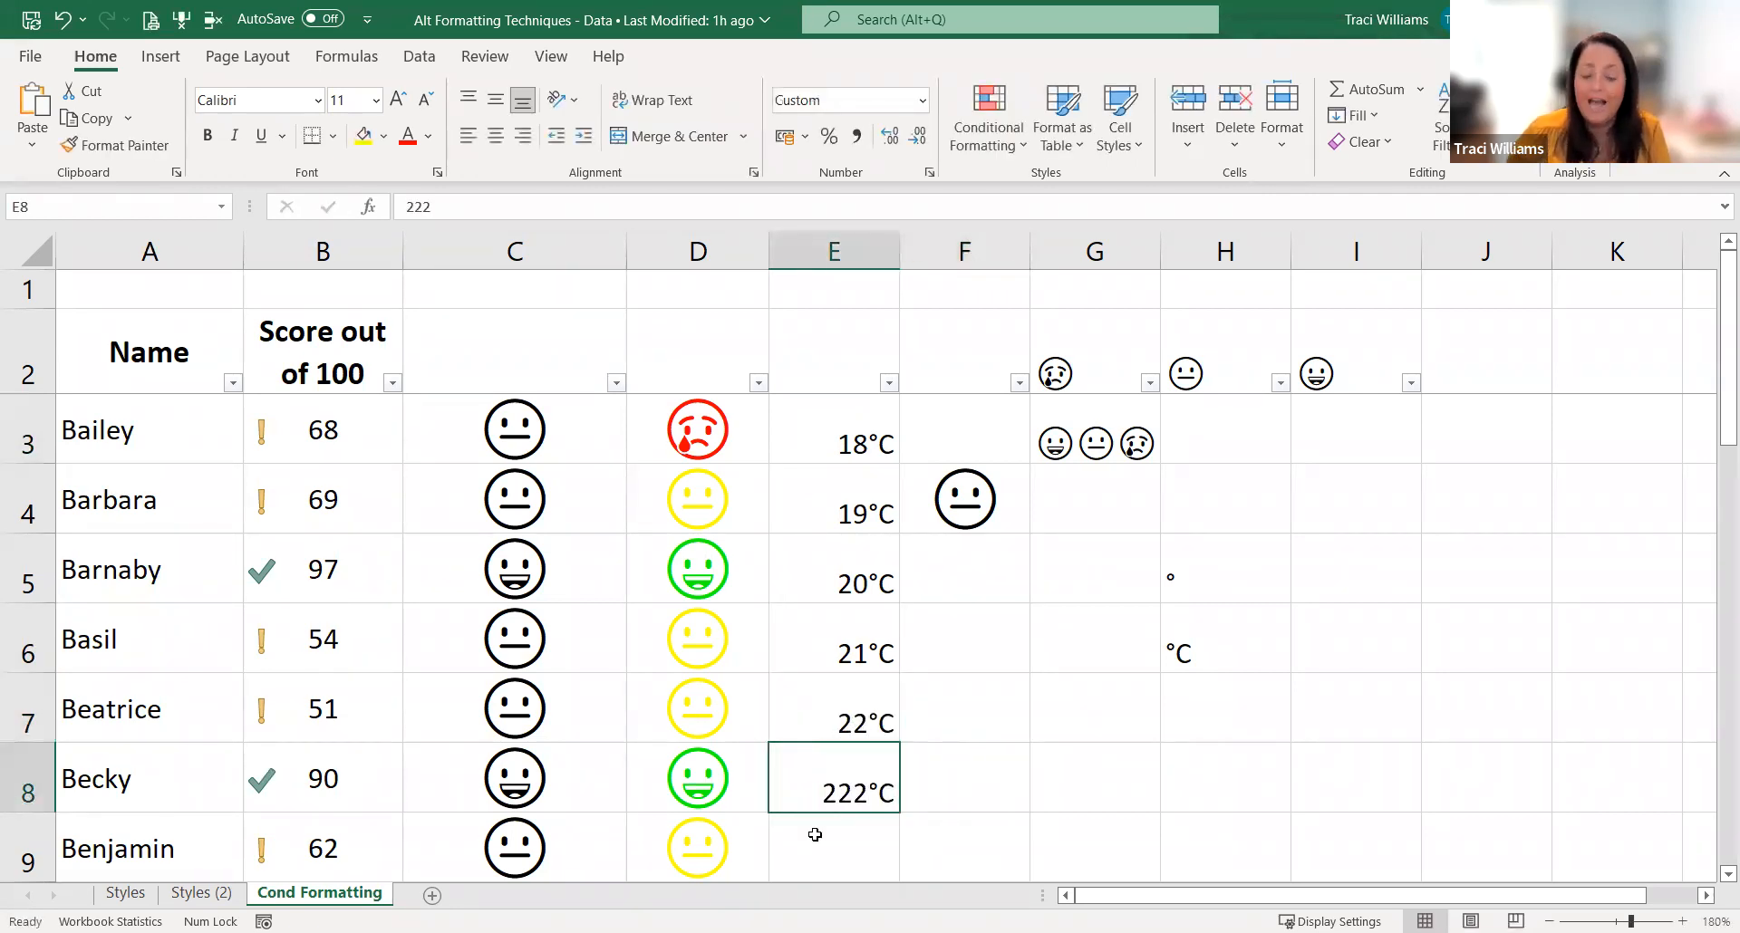
pyautogui.click(815, 835)
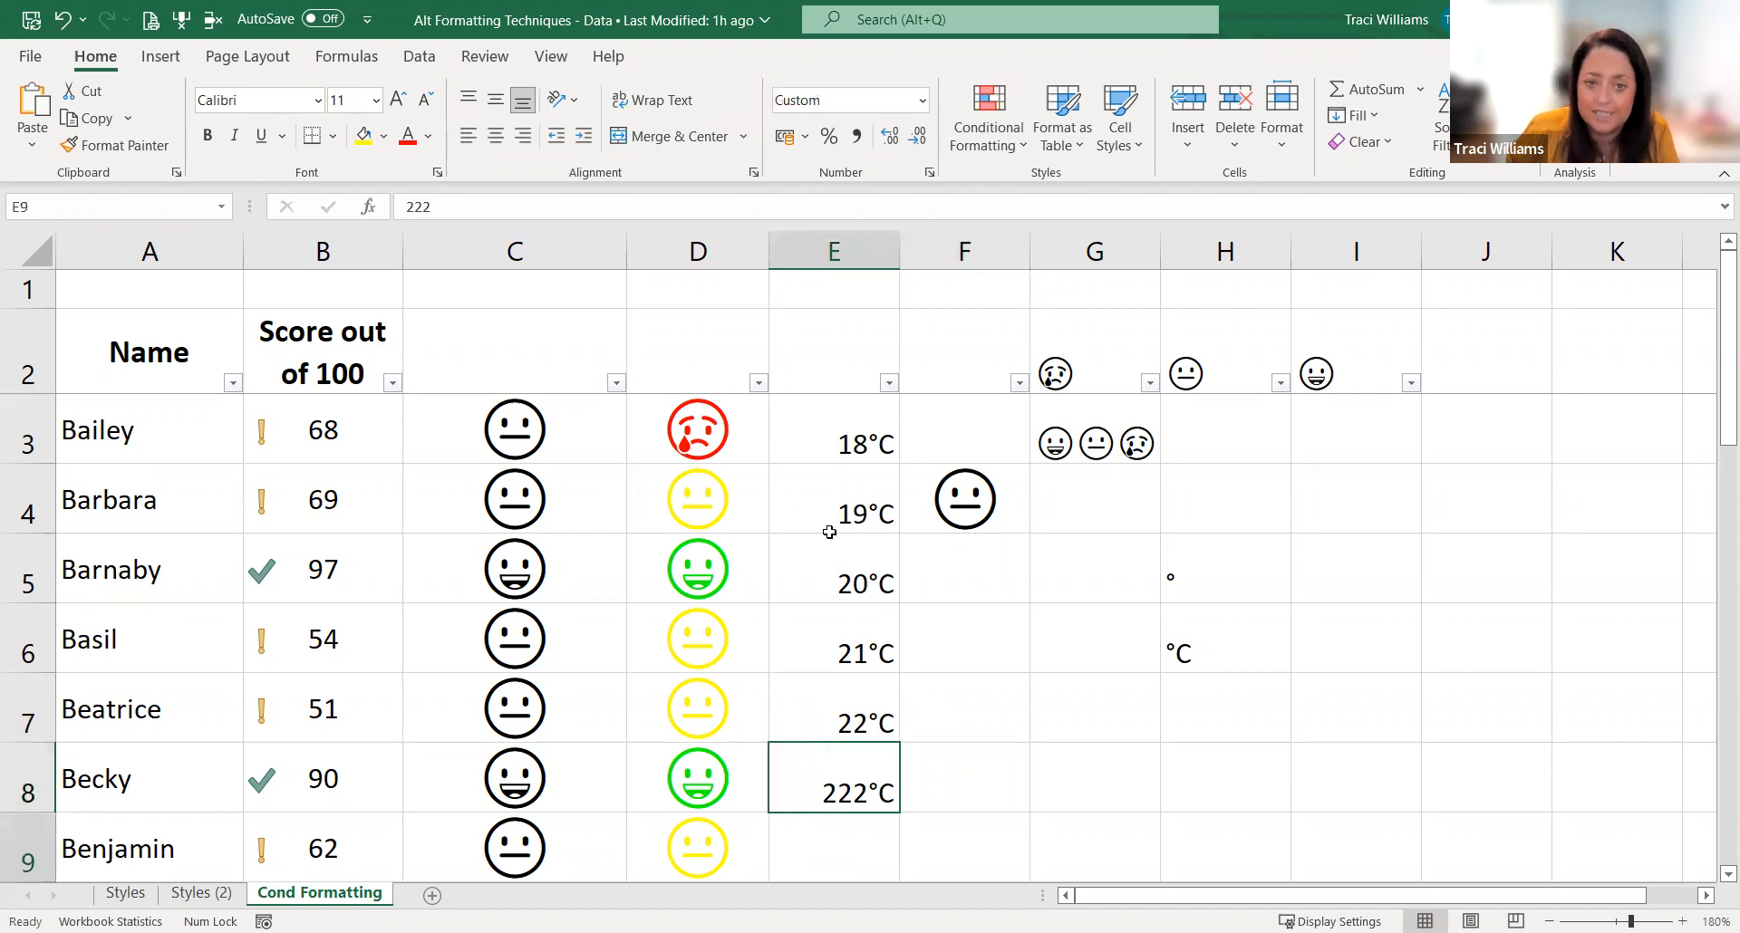
# Step: Change the custom number format of E3 to ##°F
pyautogui.click(839, 438)
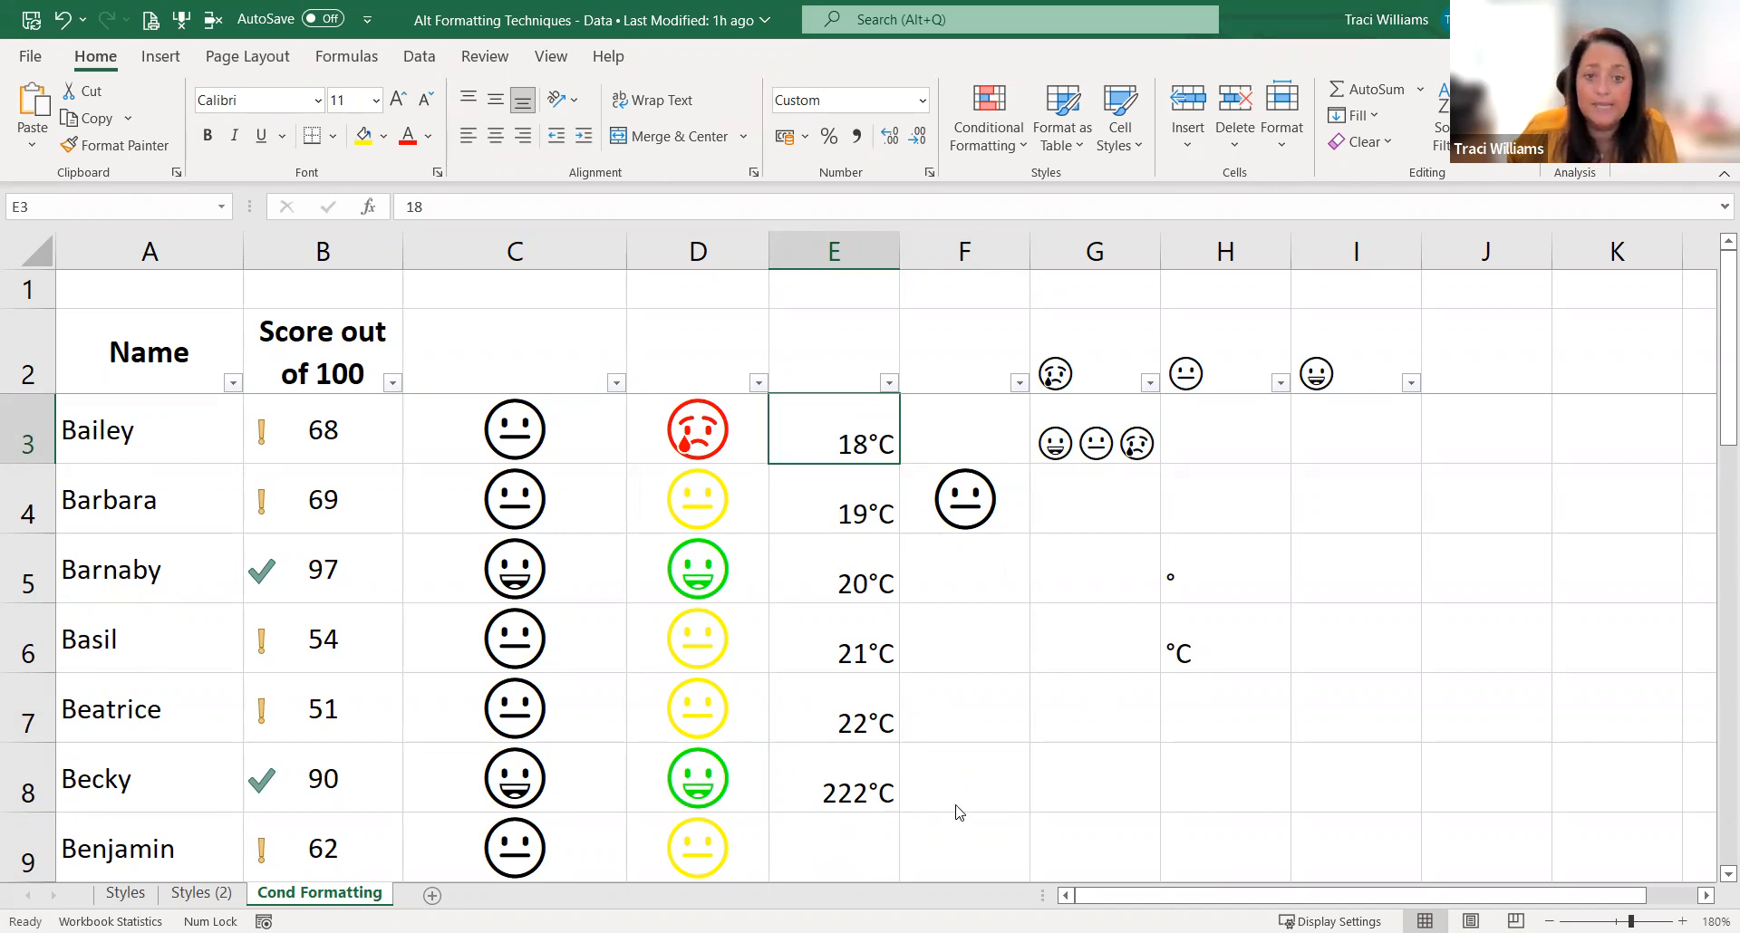
pyautogui.hotkey('ctrl', '1')
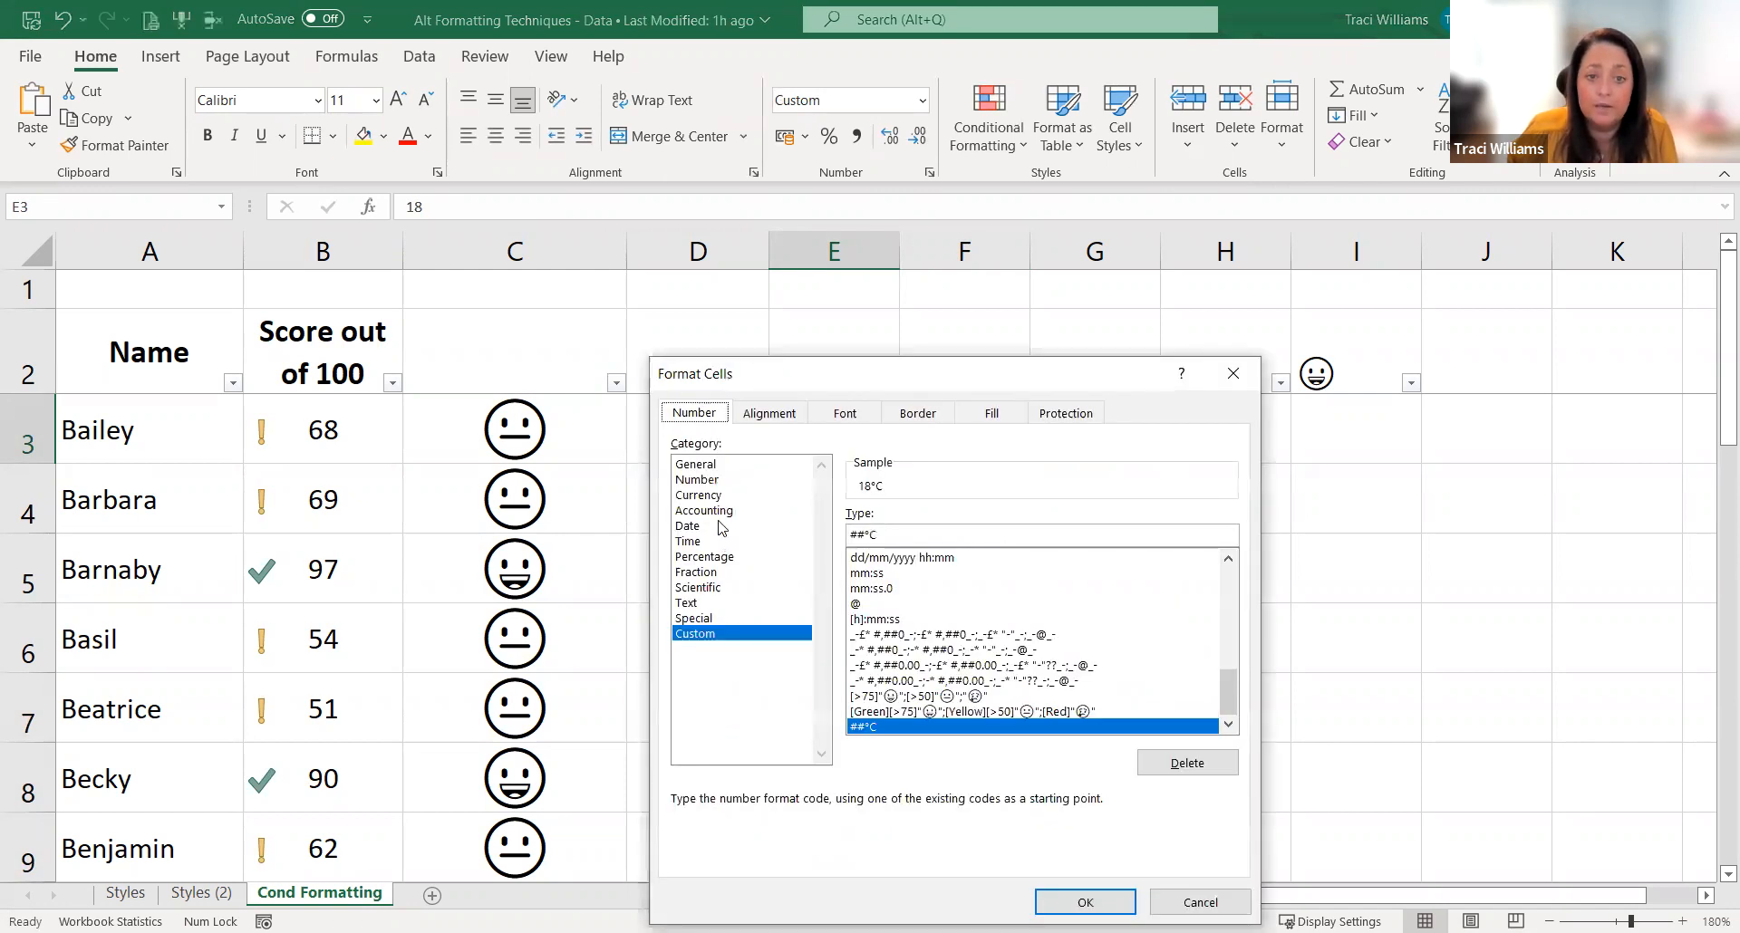
pyautogui.click(881, 535)
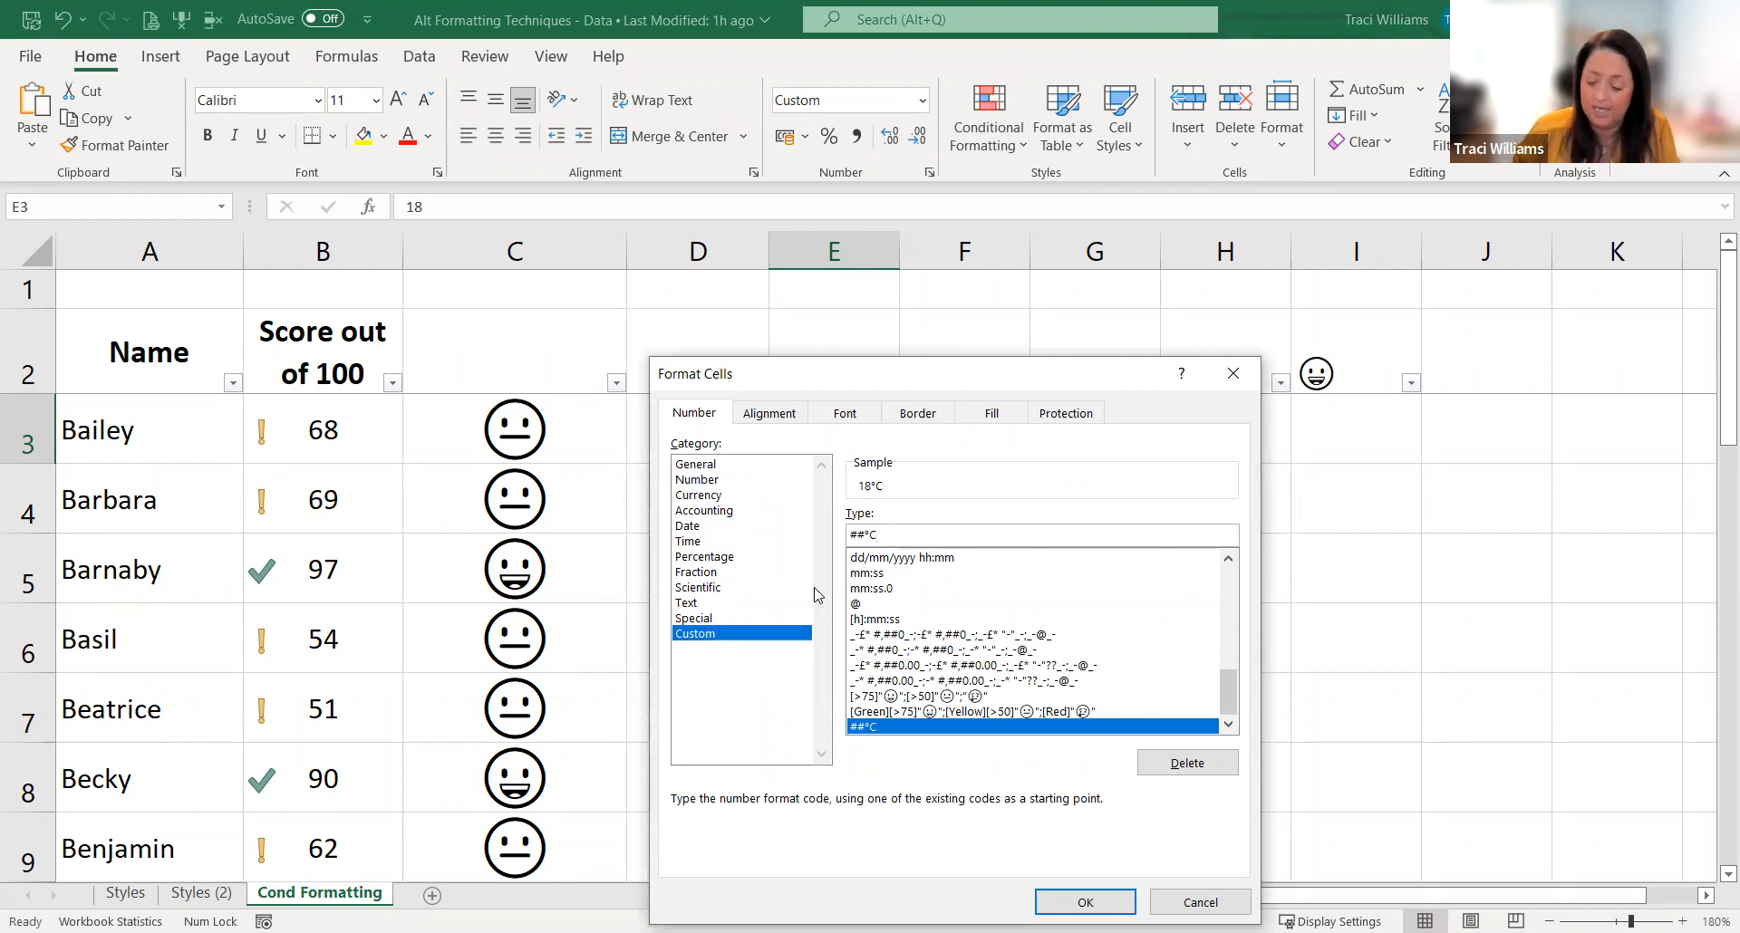
pyautogui.press('BackSpace')
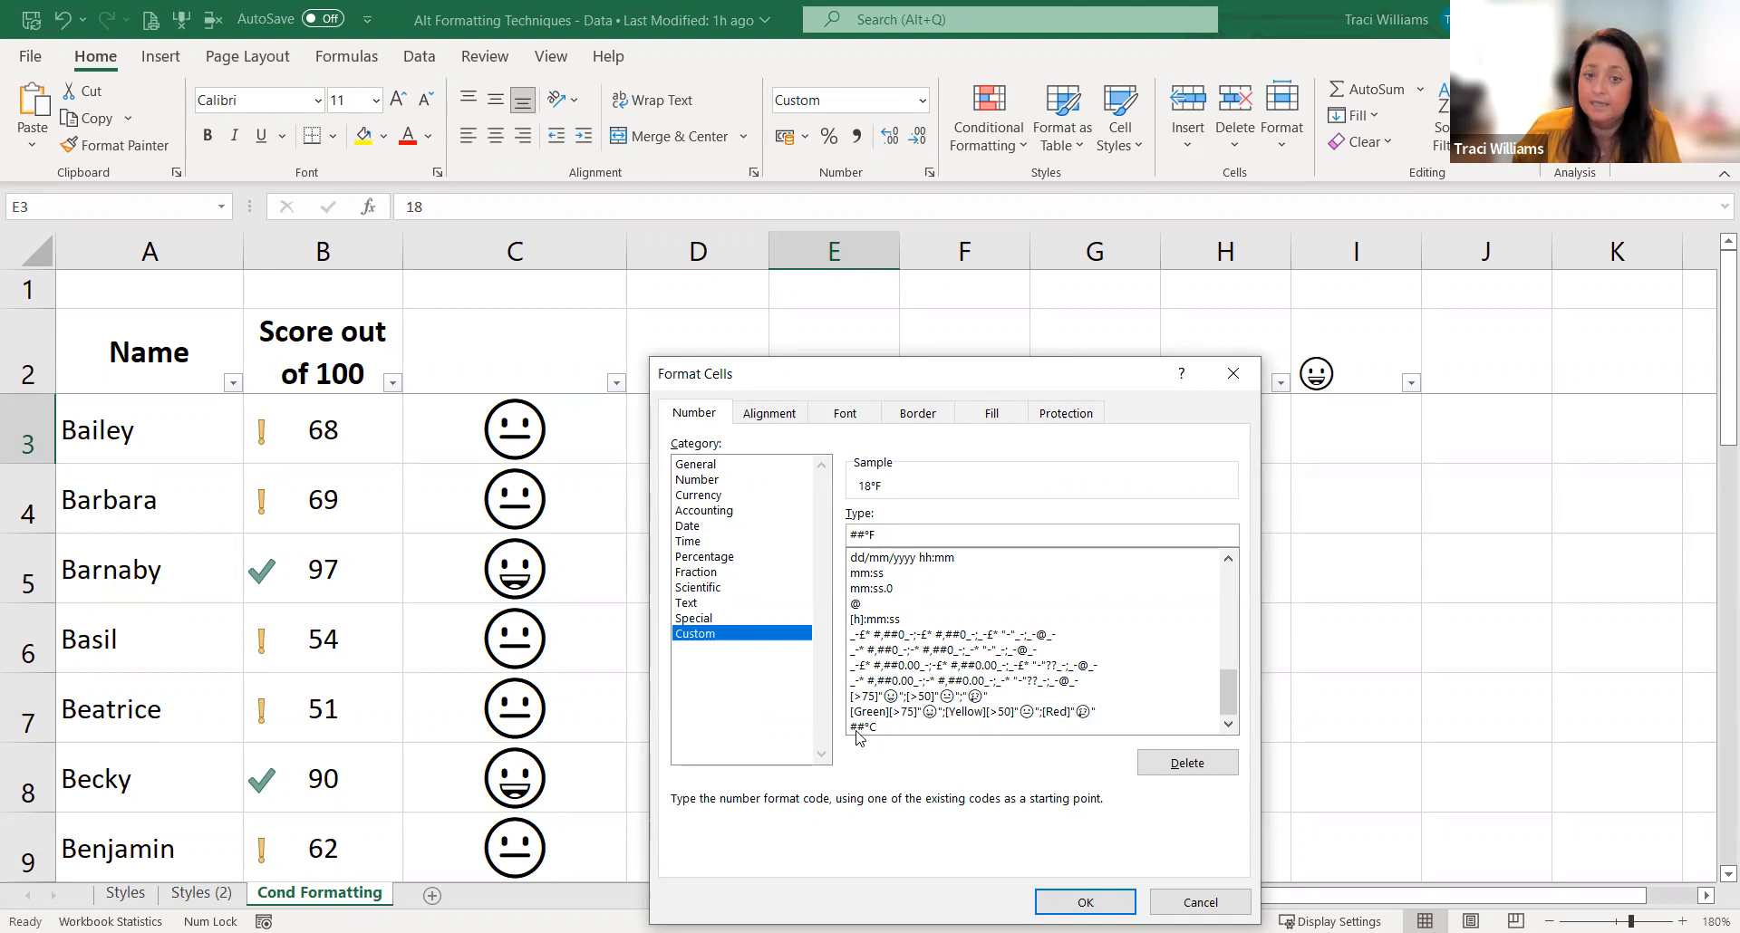
pyautogui.click(1082, 902)
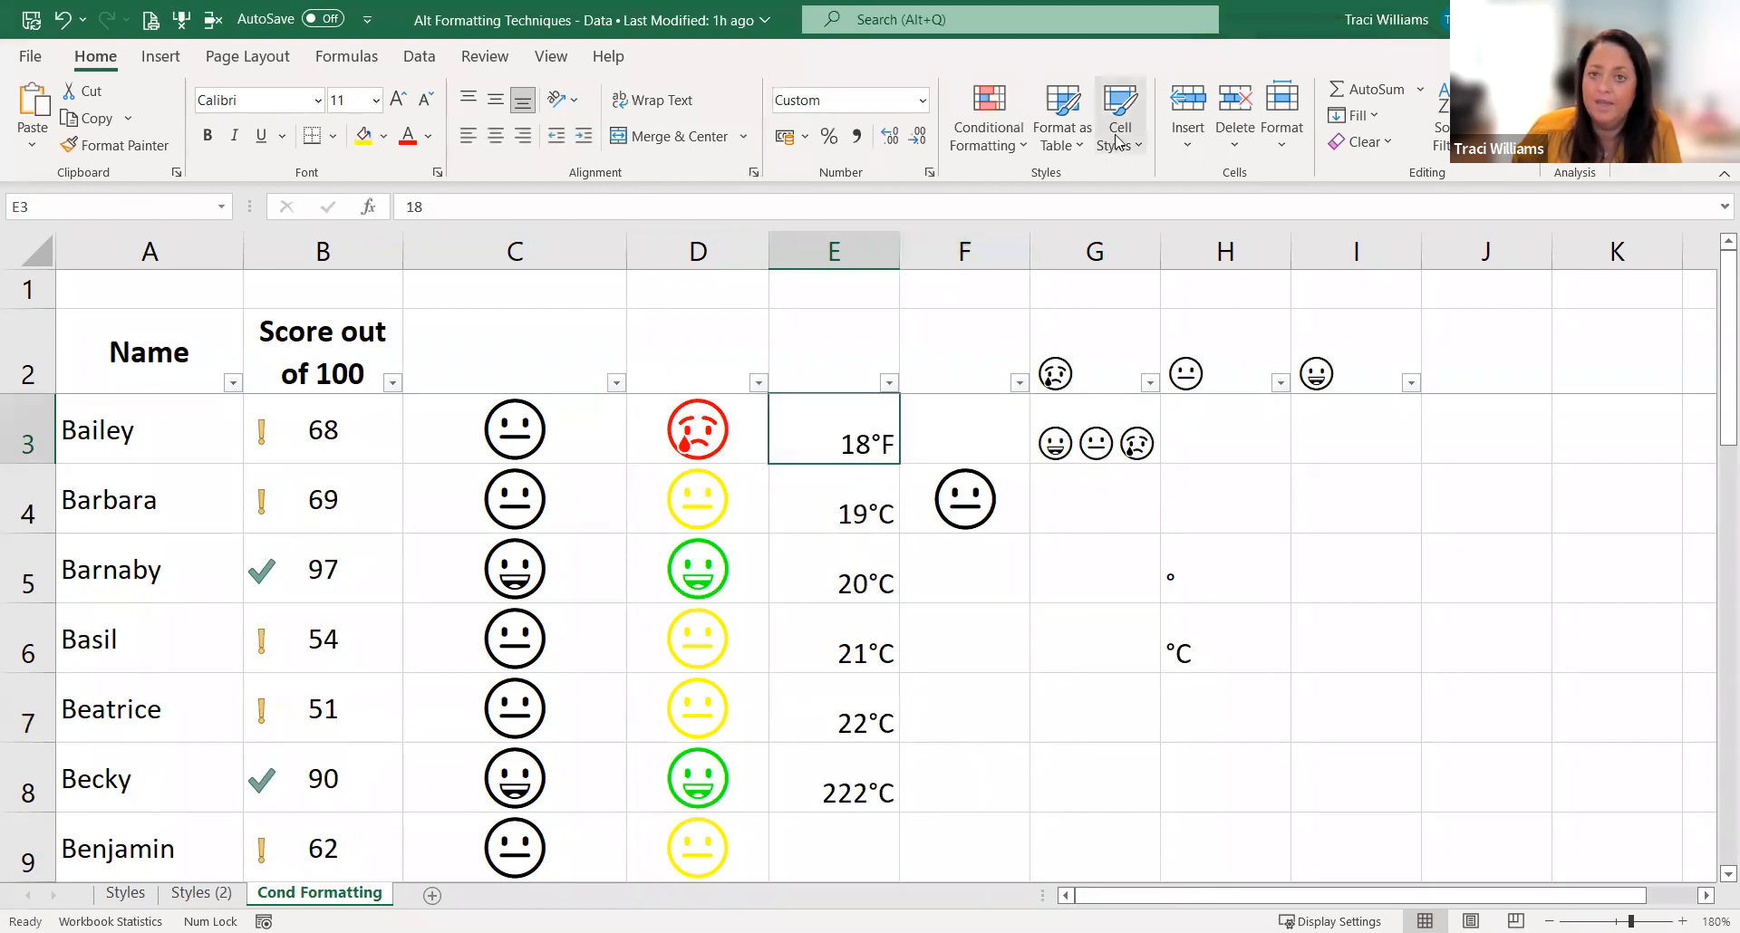
# Step: Apply the existing custom number format ##°F to the temperatures in E4:E8
pyautogui.moveTo(861, 490); pyautogui.dragTo(842, 768)
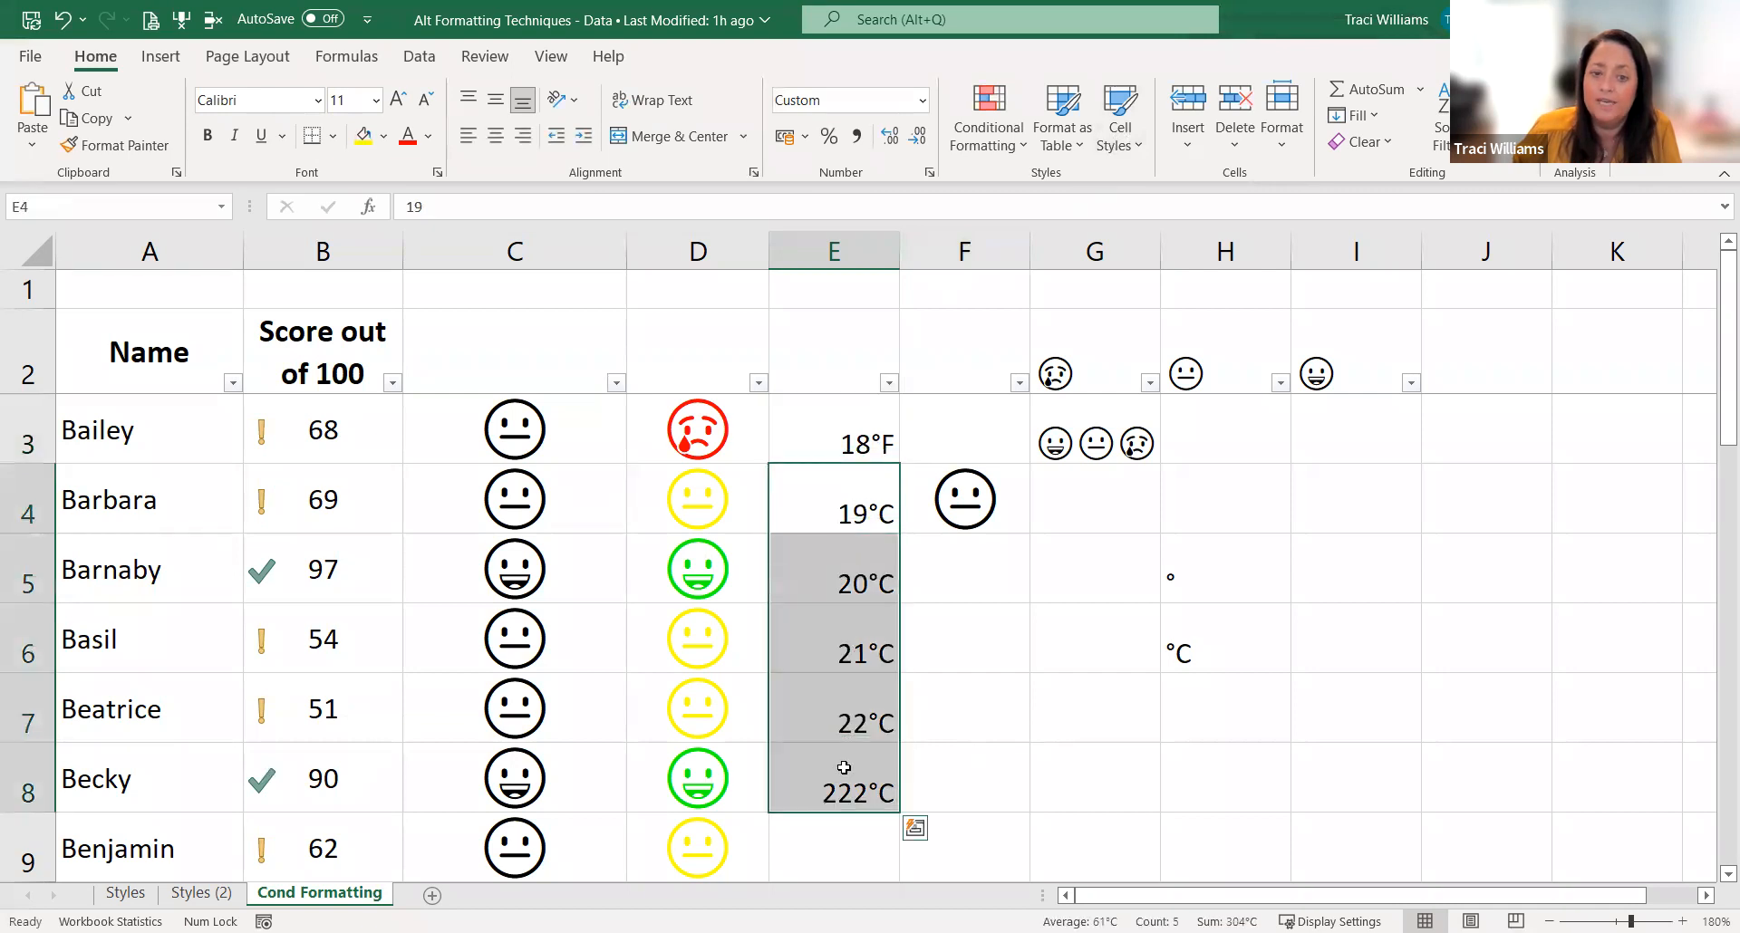
pyautogui.hotkey('ctrl', '1')
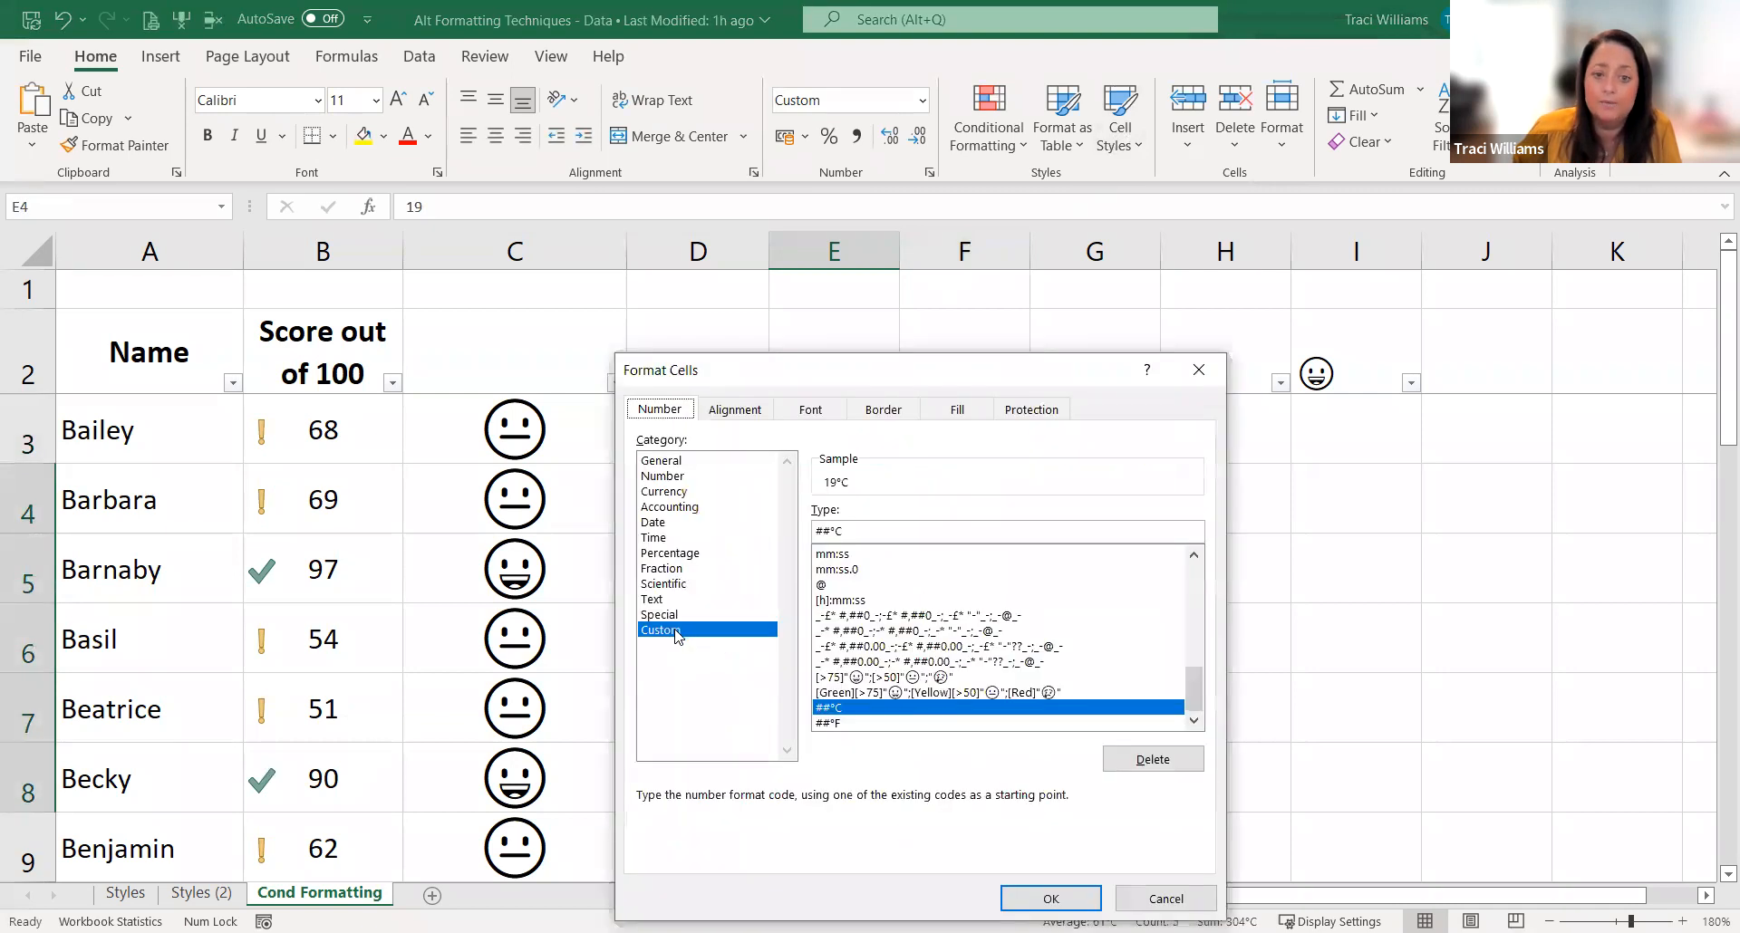
pyautogui.click(837, 723)
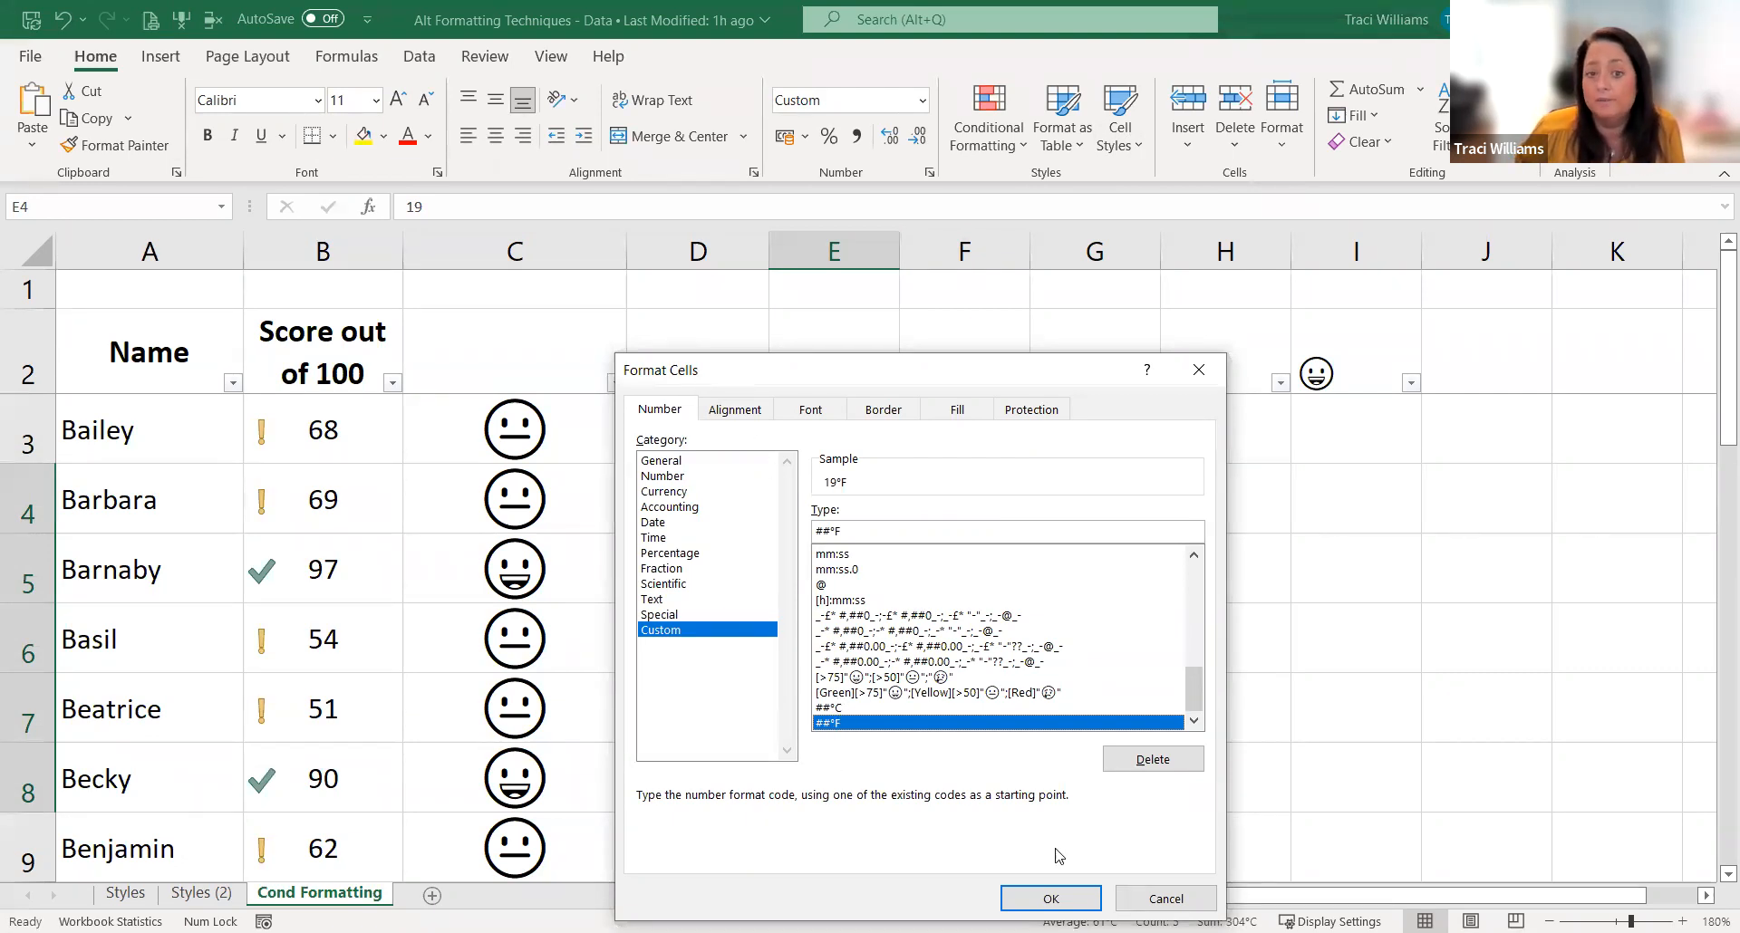
pyautogui.click(1052, 899)
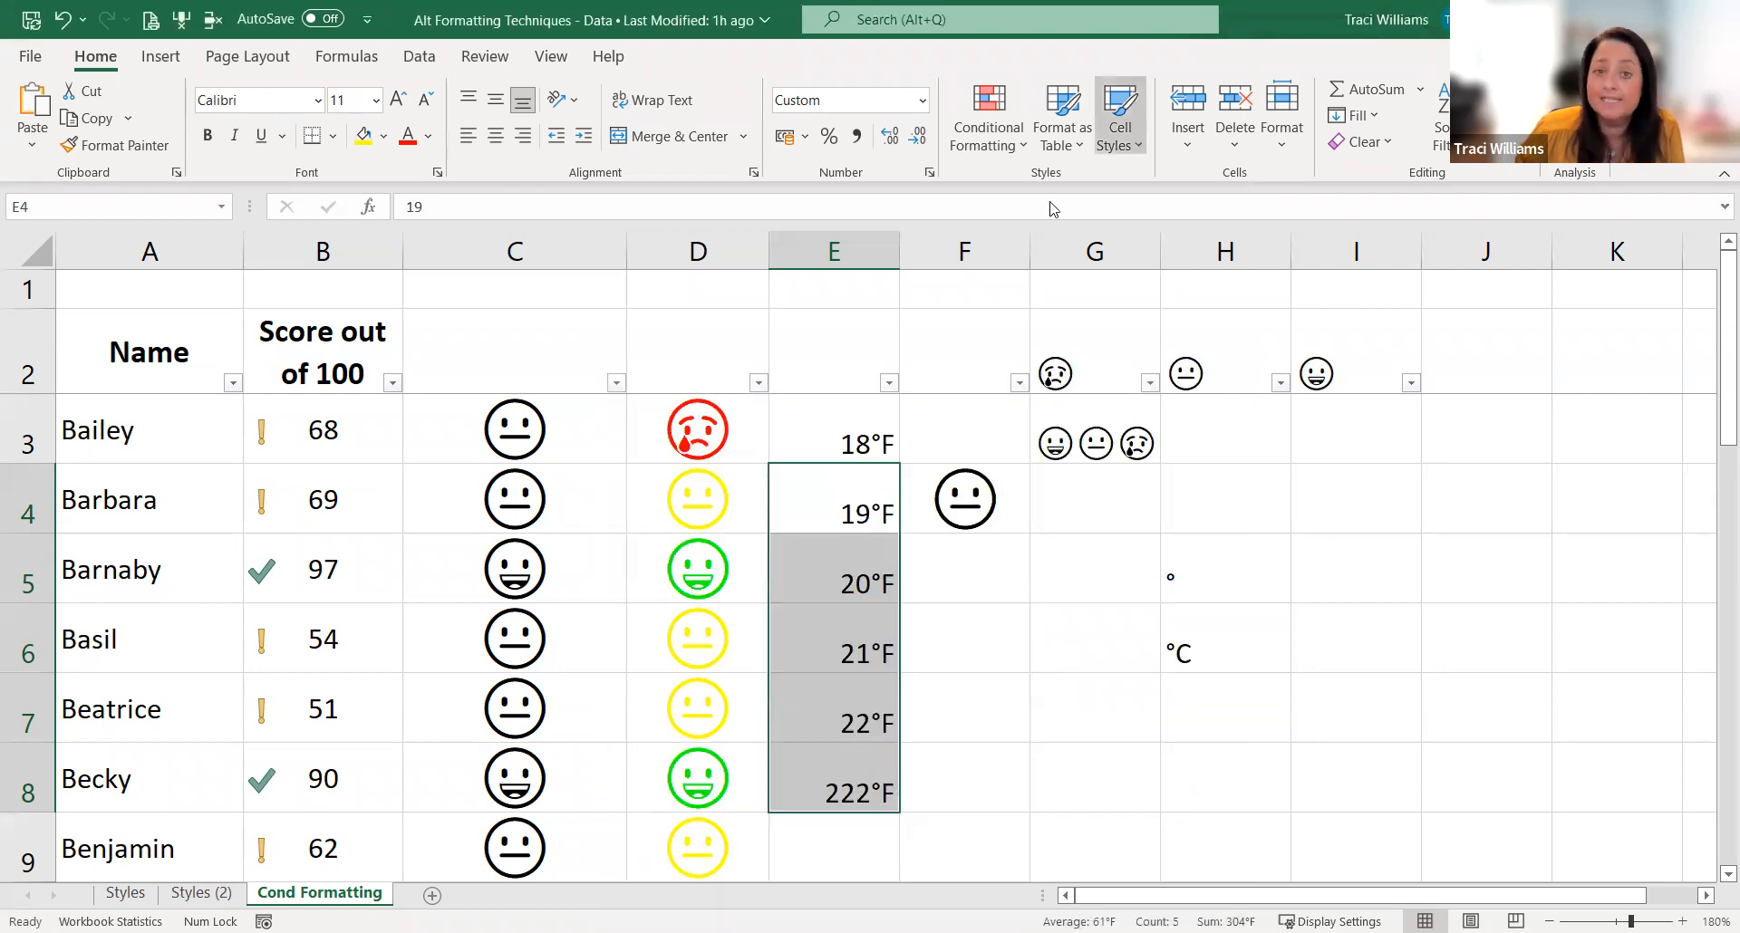
pyautogui.click(1137, 145)
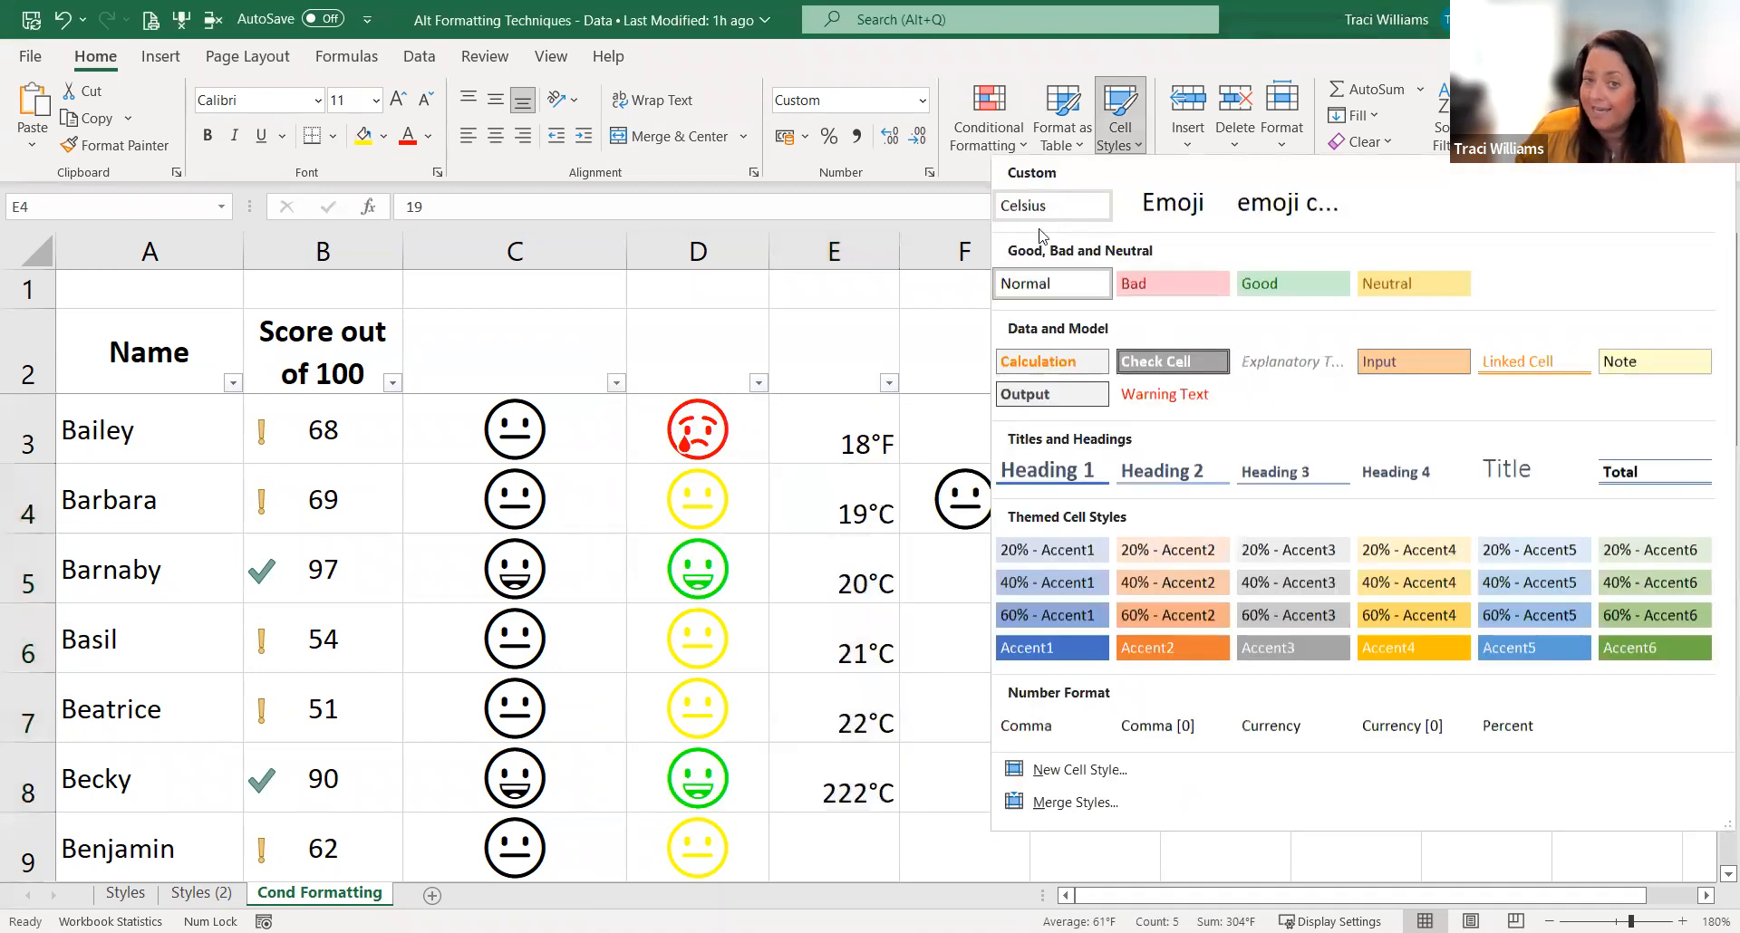
pyautogui.click(839, 329)
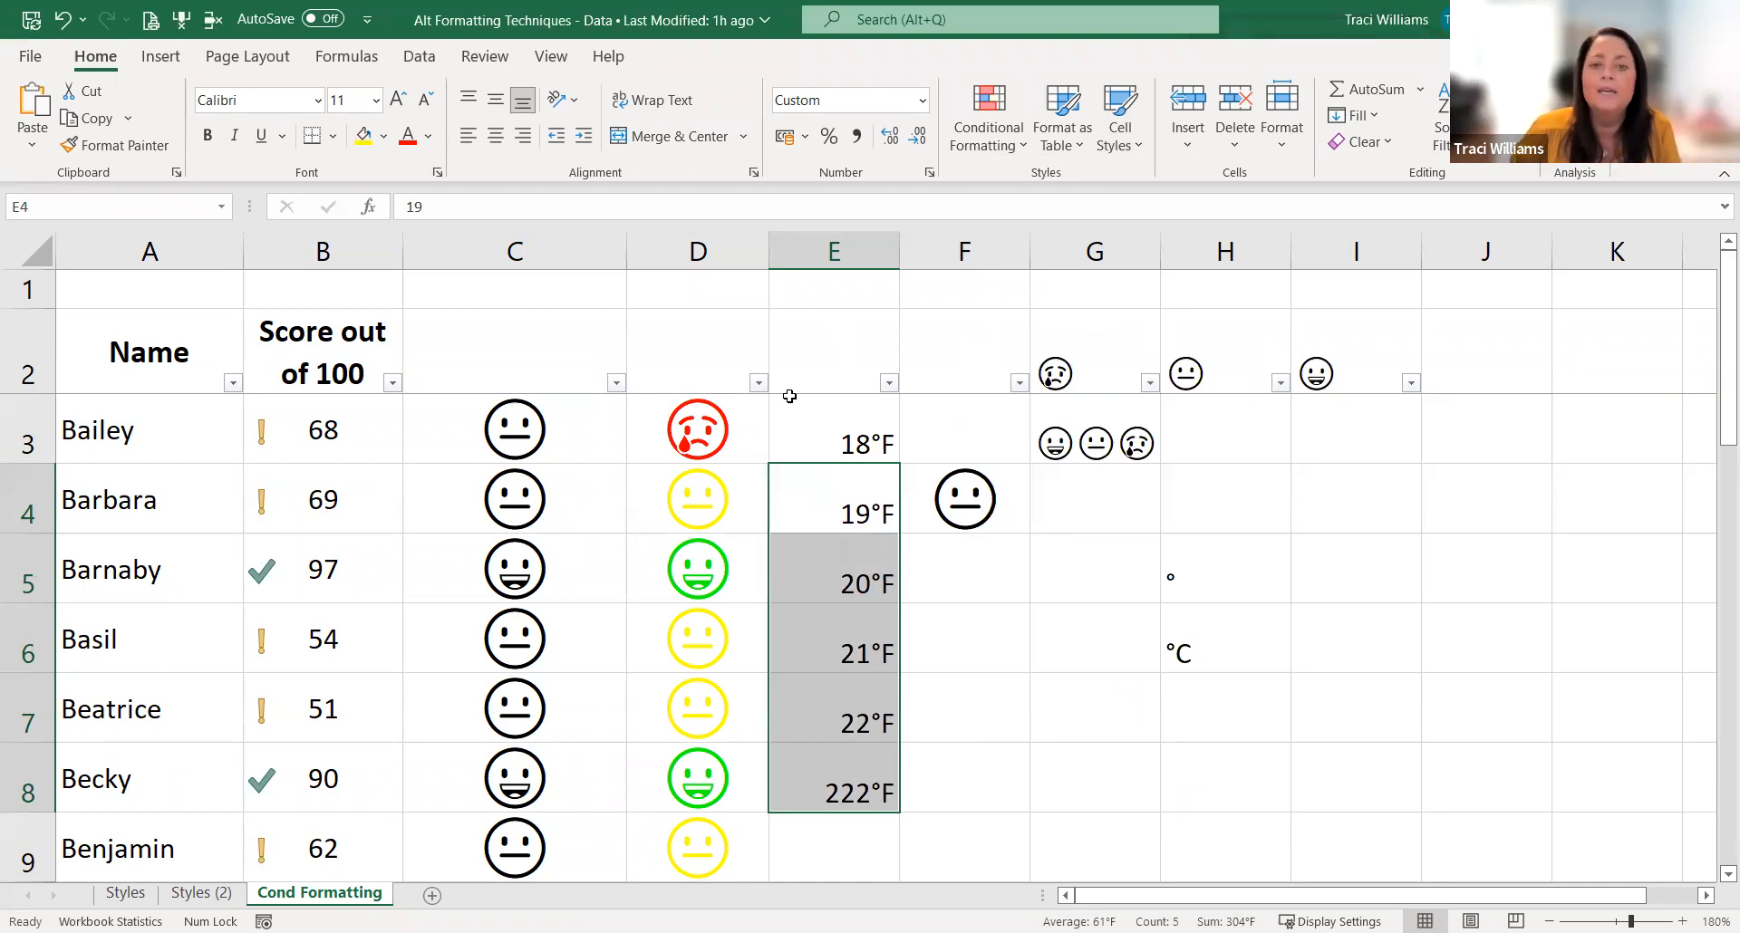
pyautogui.click(856, 431)
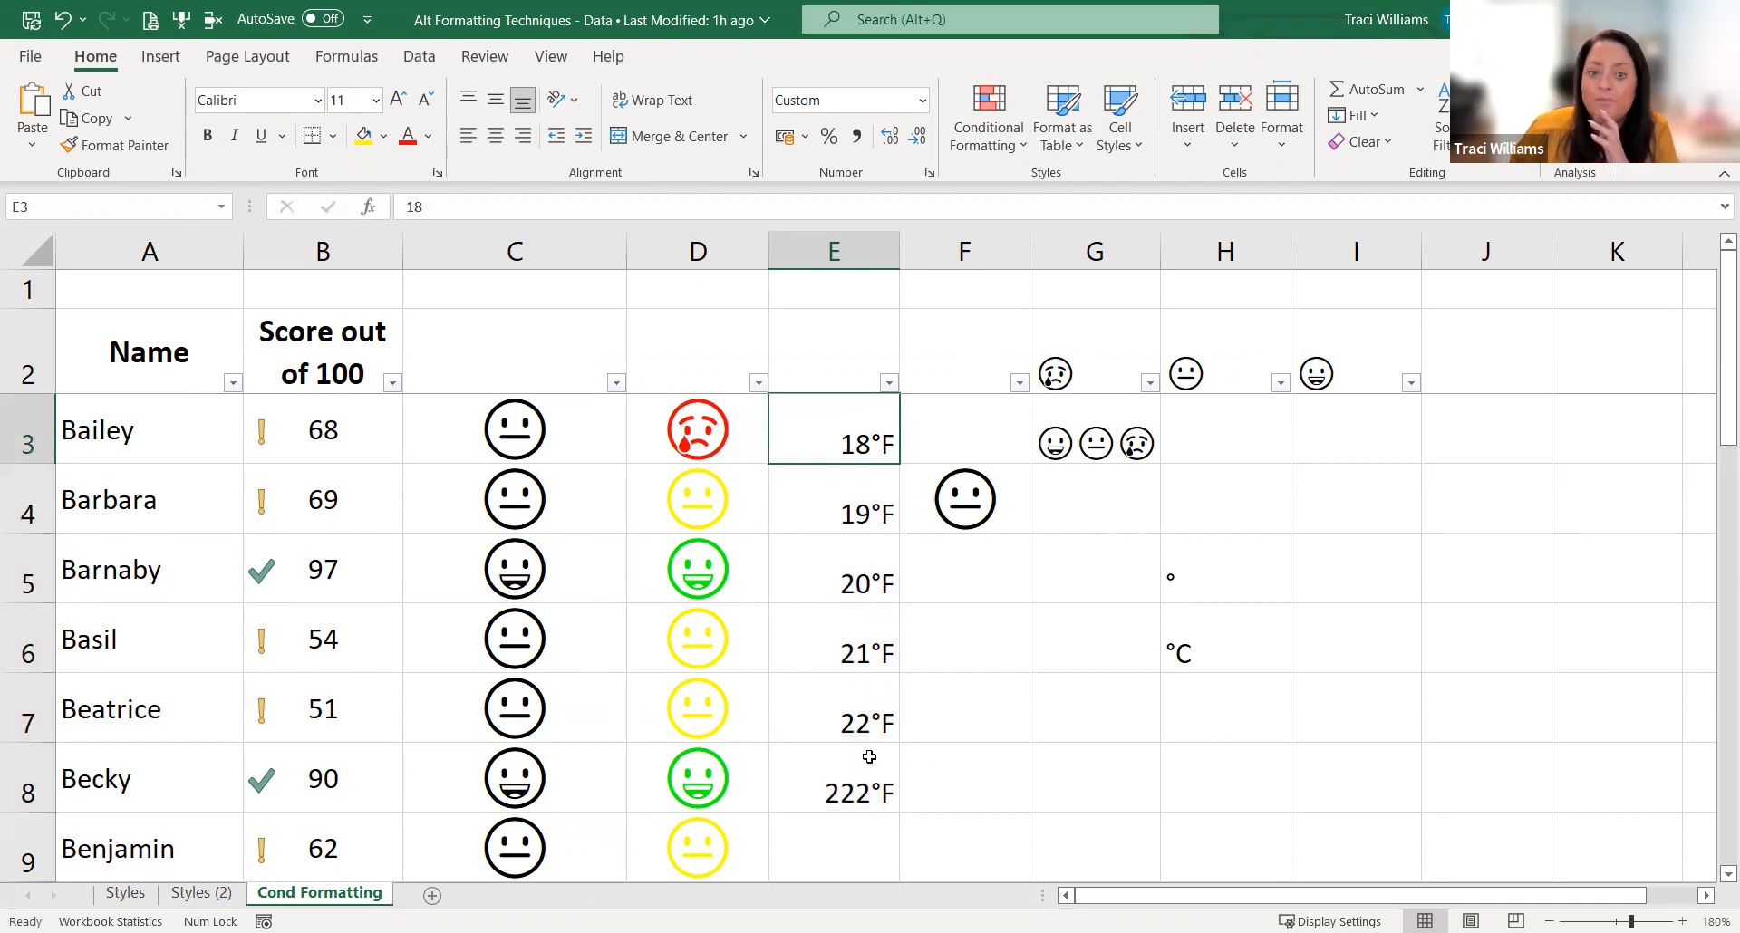
pyautogui.click(848, 786)
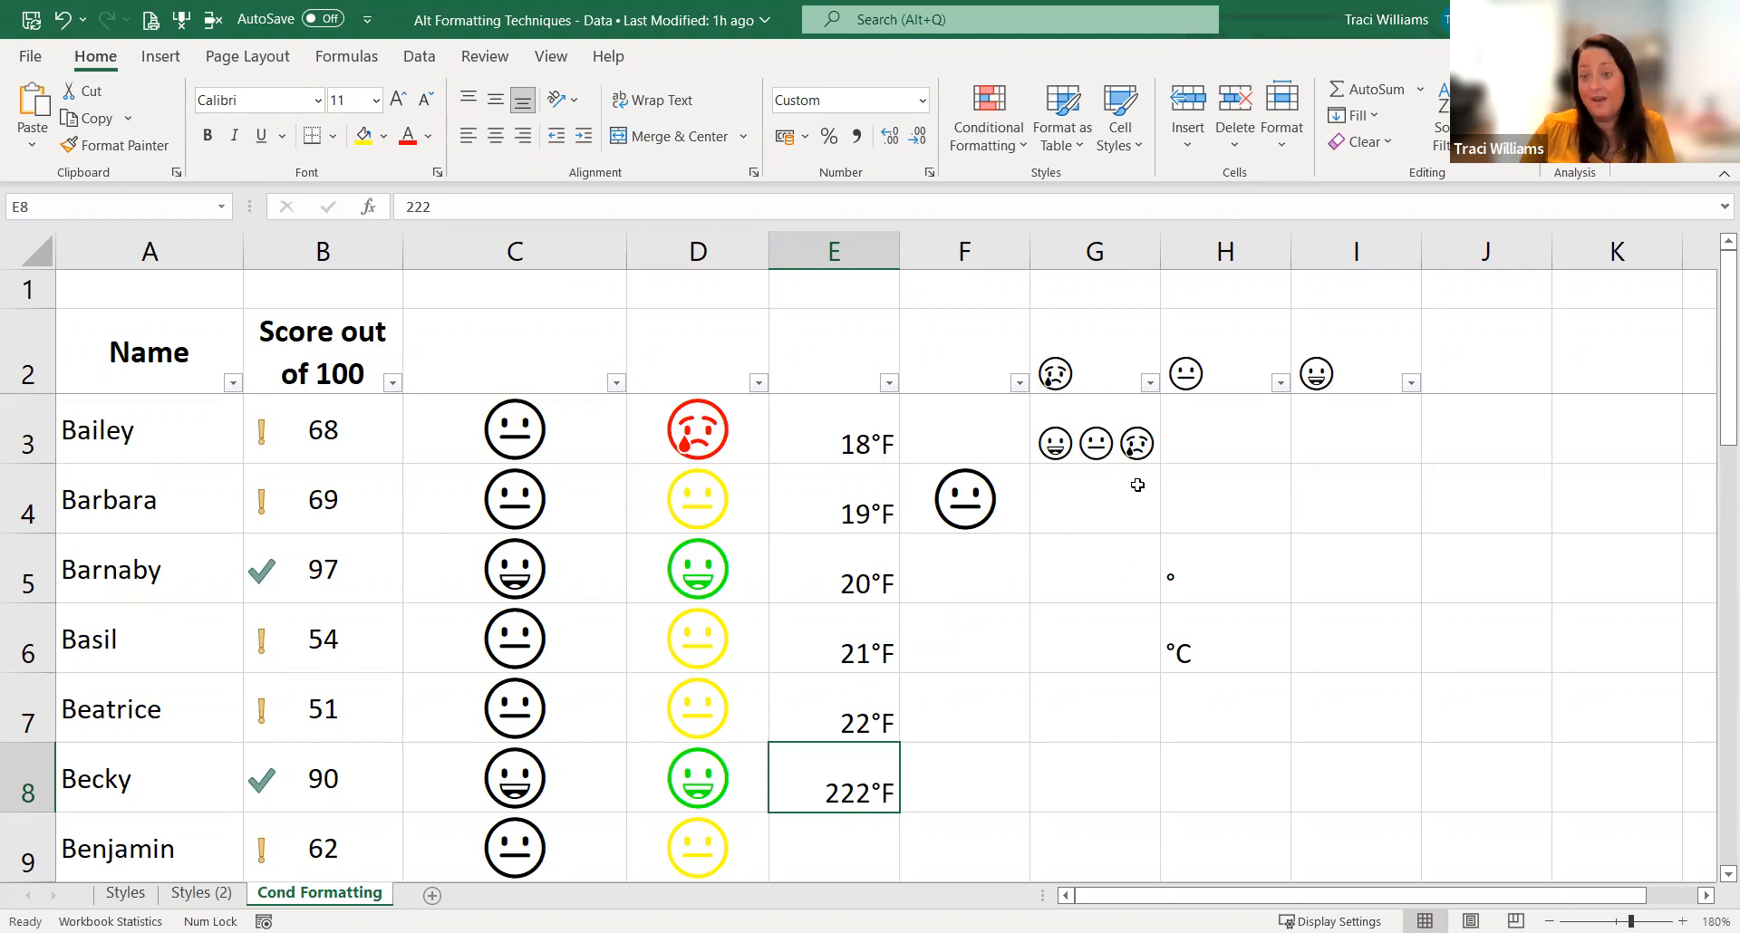
pyautogui.click(1216, 519)
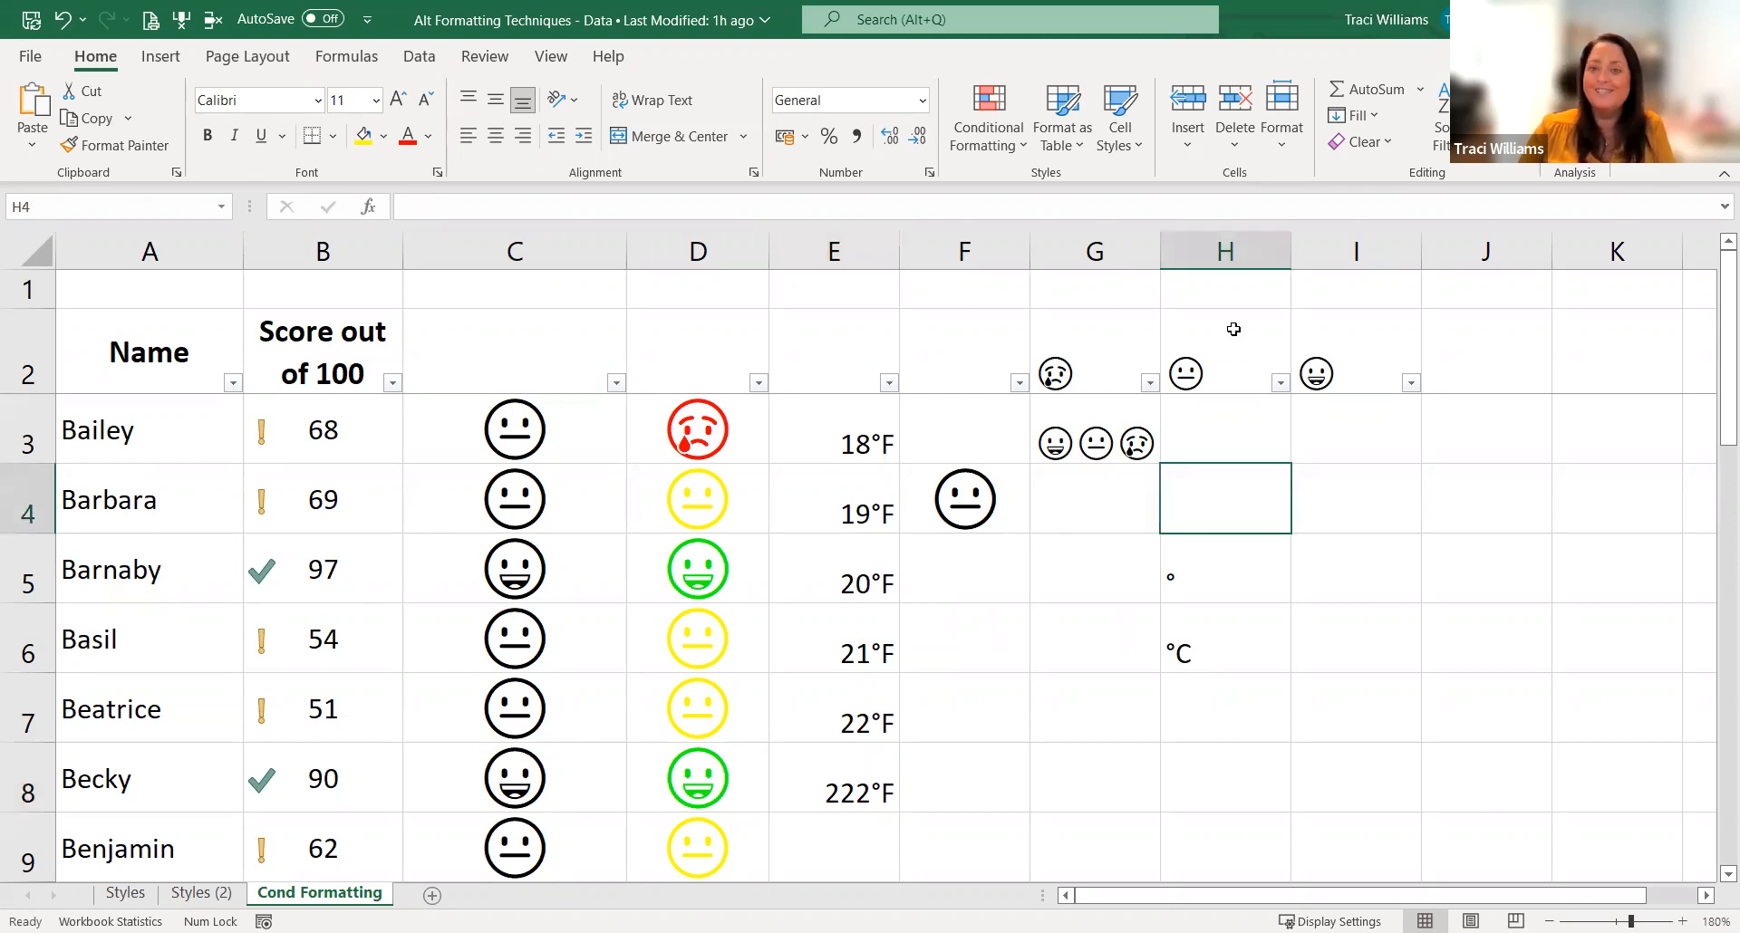
pyautogui.click(1170, 46)
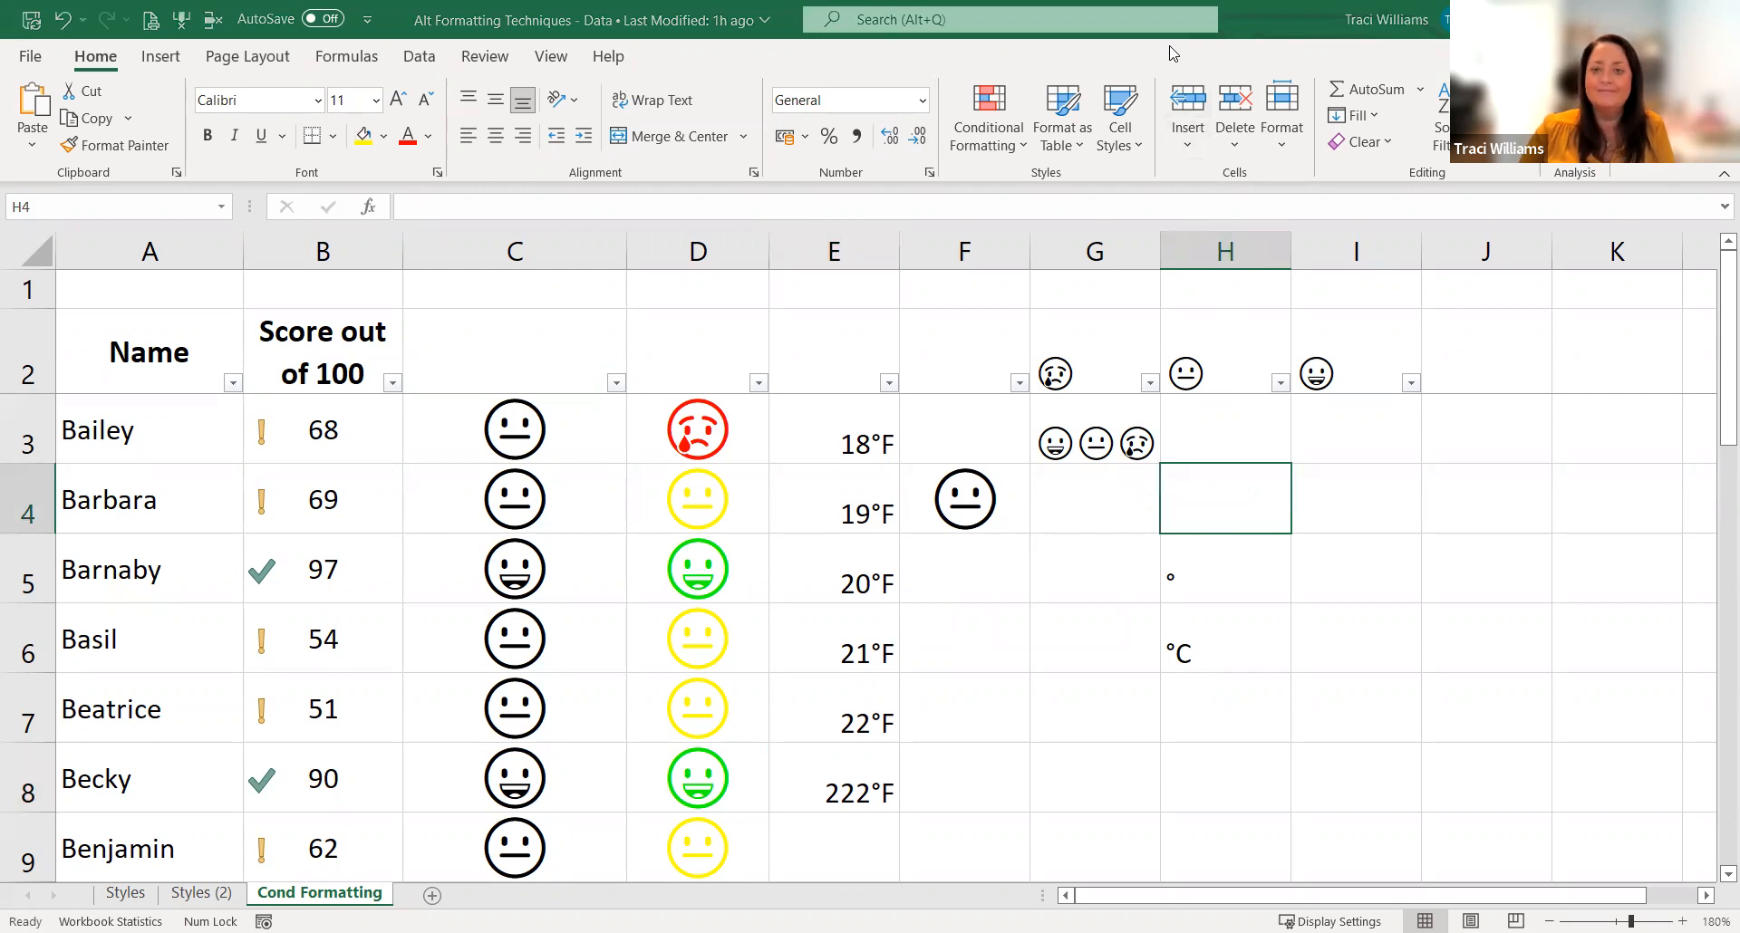